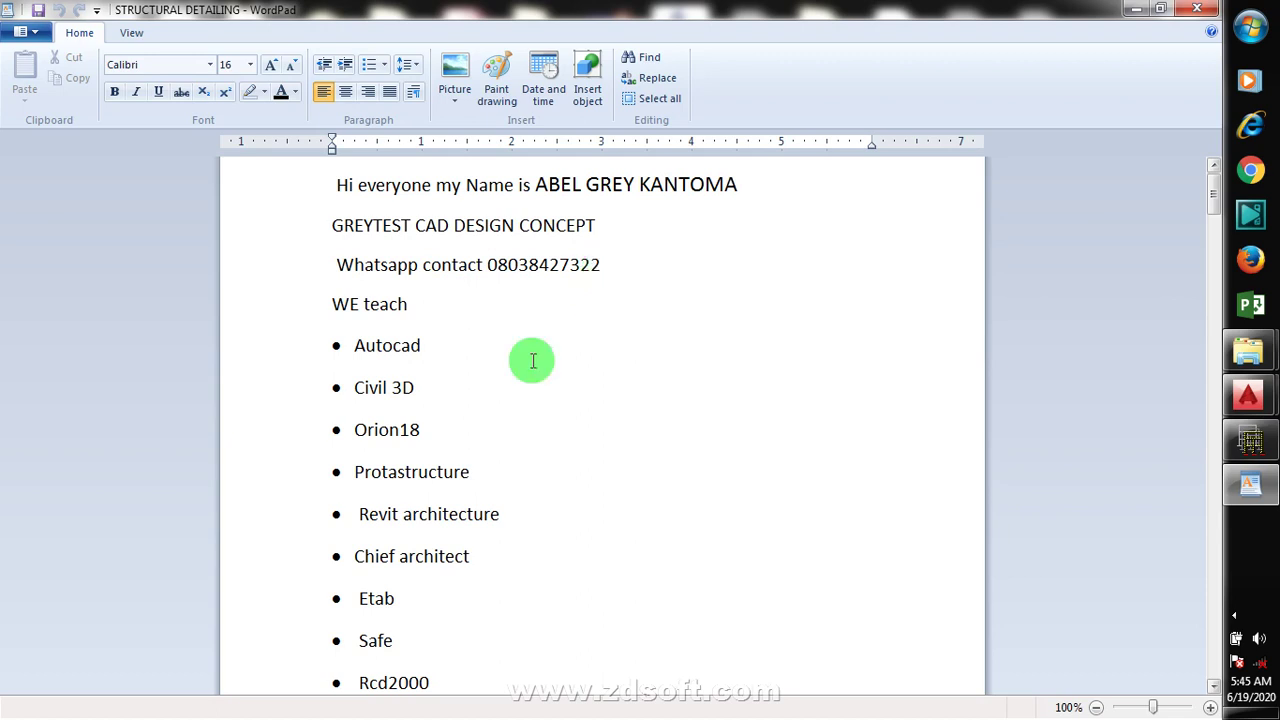
Review the introduction and the full list of software taught in the STRUCTURAL DETAILING document
{"action": "left_click", "coordinate": [474, 340]}
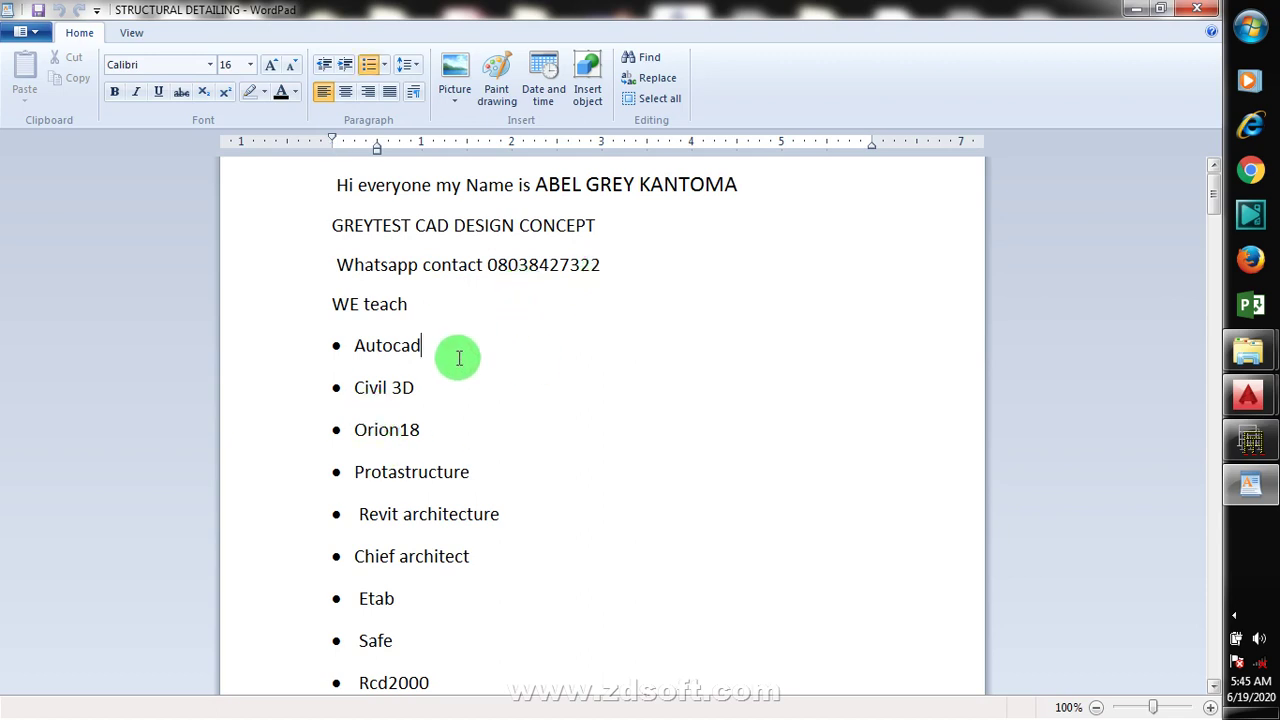
{"action": "scroll", "coordinate": [460, 350], "scroll_direction": "down", "scroll_amount": 1}
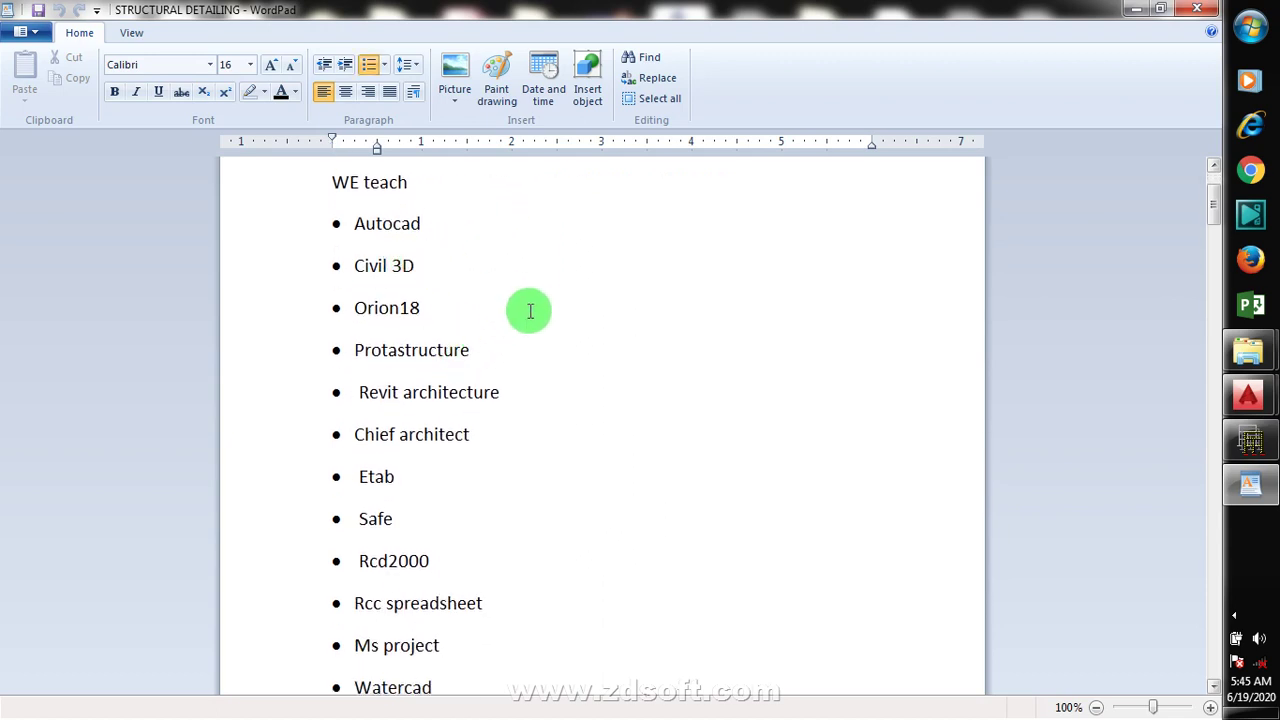
{"action": "scroll", "coordinate": [530, 305], "scroll_direction": "down", "scroll_amount": 1}
{"action": "scroll", "coordinate": [533, 302], "scroll_direction": "down", "scroll_amount": 1}
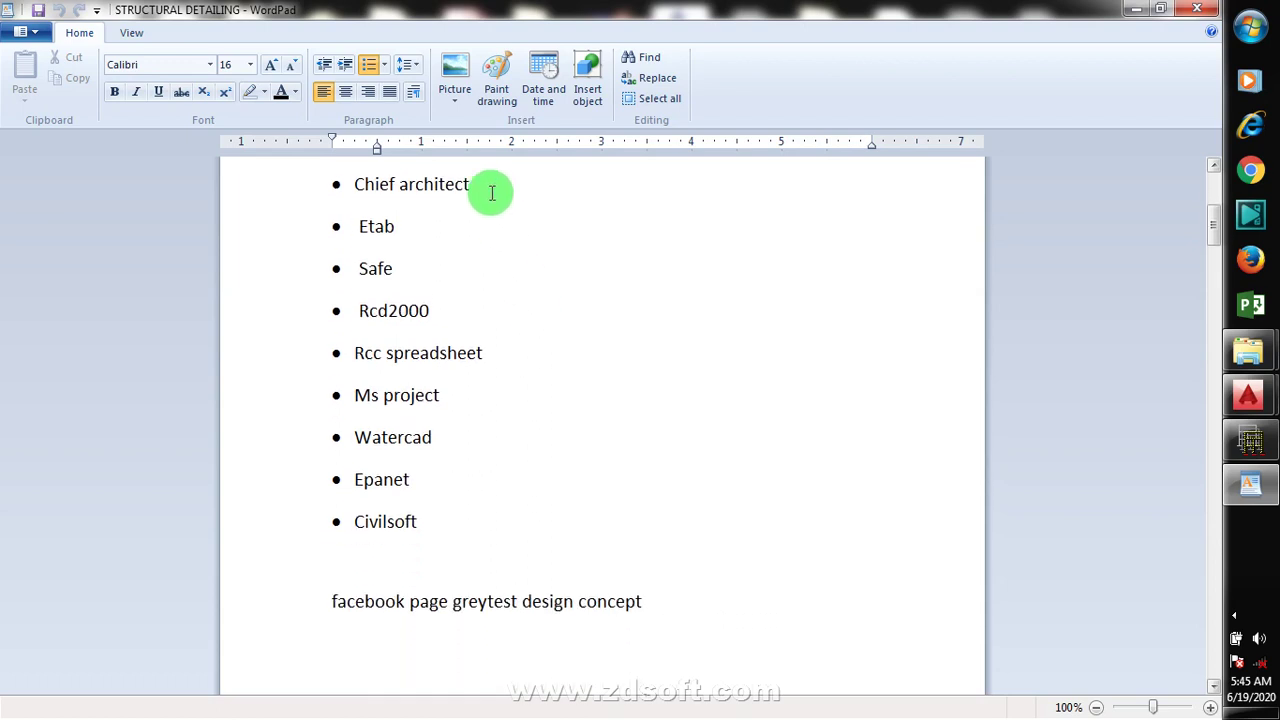
{"action": "scroll", "coordinate": [523, 235], "scroll_direction": "up", "scroll_amount": 2}
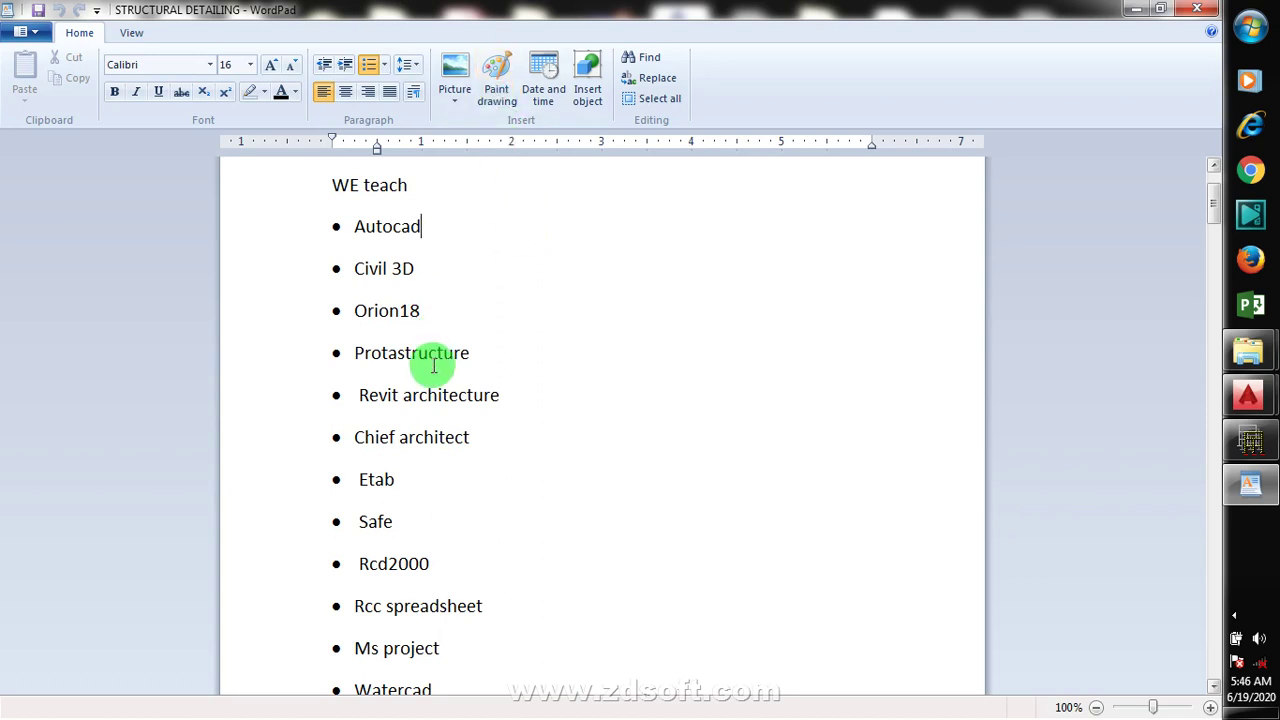
{"action": "scroll", "coordinate": [512, 330], "scroll_direction": "down", "scroll_amount": 2}
{"action": "scroll", "coordinate": [517, 330], "scroll_direction": "up", "scroll_amount": 2}
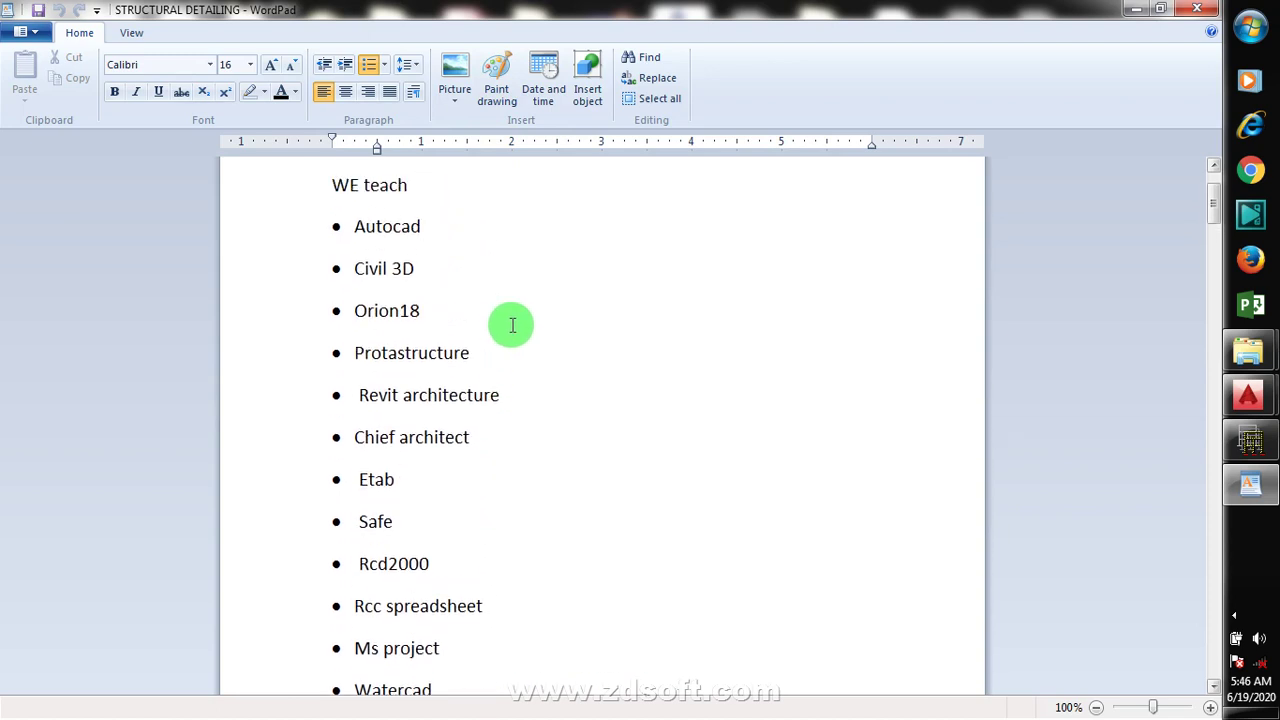
{"action": "scroll", "coordinate": [457, 264], "scroll_direction": "up", "scroll_amount": 1}
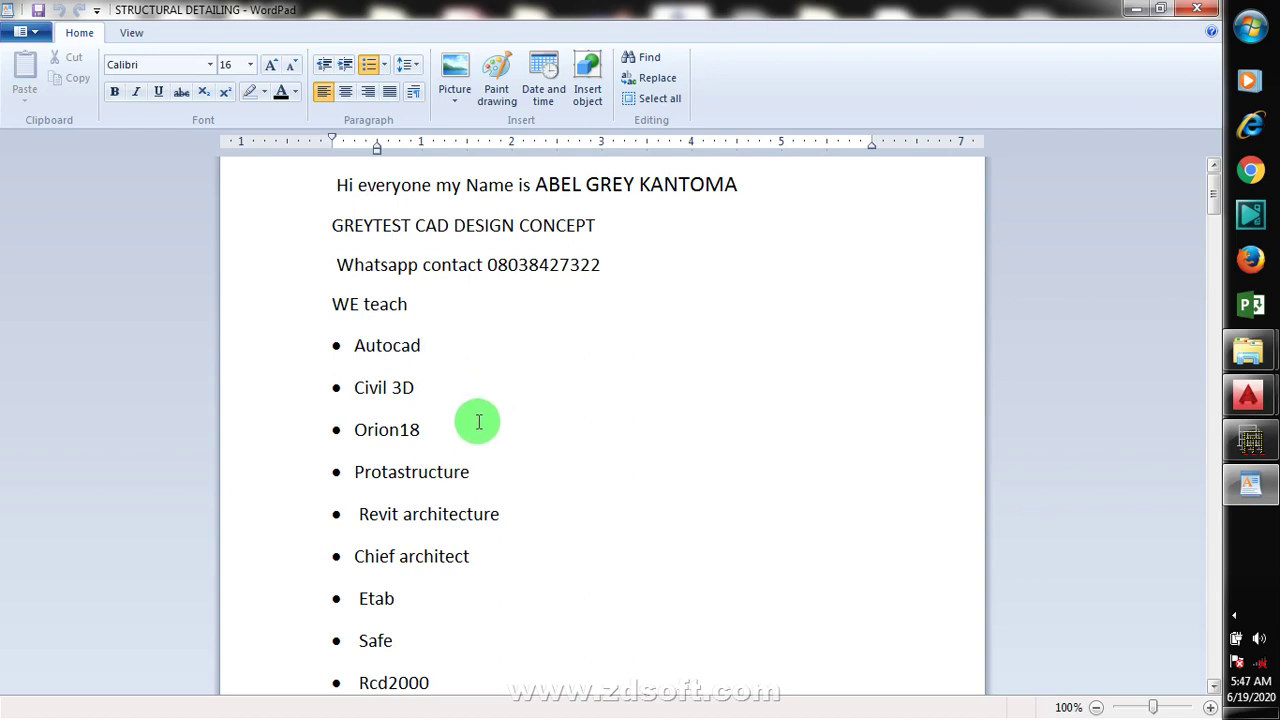
{"action": "scroll", "coordinate": [682, 392], "scroll_direction": "down", "scroll_amount": 1}
{"action": "scroll", "coordinate": [680, 391], "scroll_direction": "down", "scroll_amount": 2}
{"action": "scroll", "coordinate": [528, 417], "scroll_direction": "down", "scroll_amount": 3}
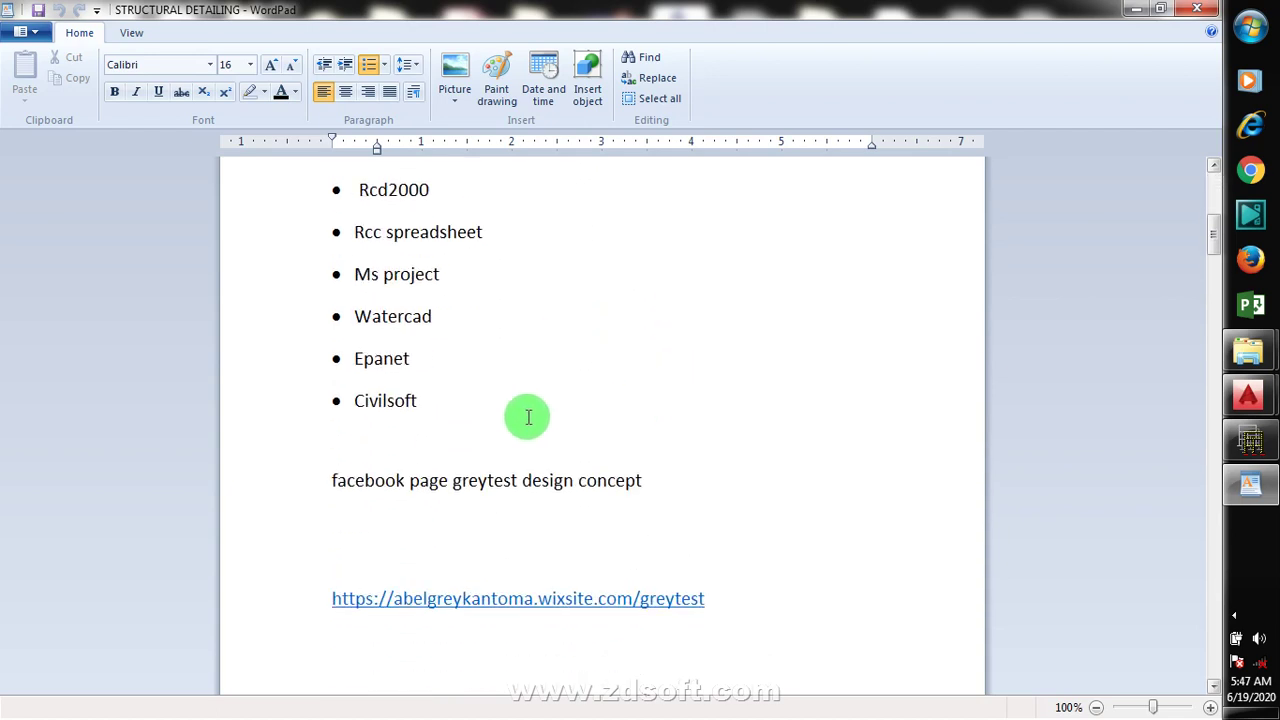
{"action": "scroll", "coordinate": [523, 416], "scroll_direction": "up", "scroll_amount": 3}
{"action": "scroll", "coordinate": [523, 416], "scroll_direction": "up", "scroll_amount": 3}
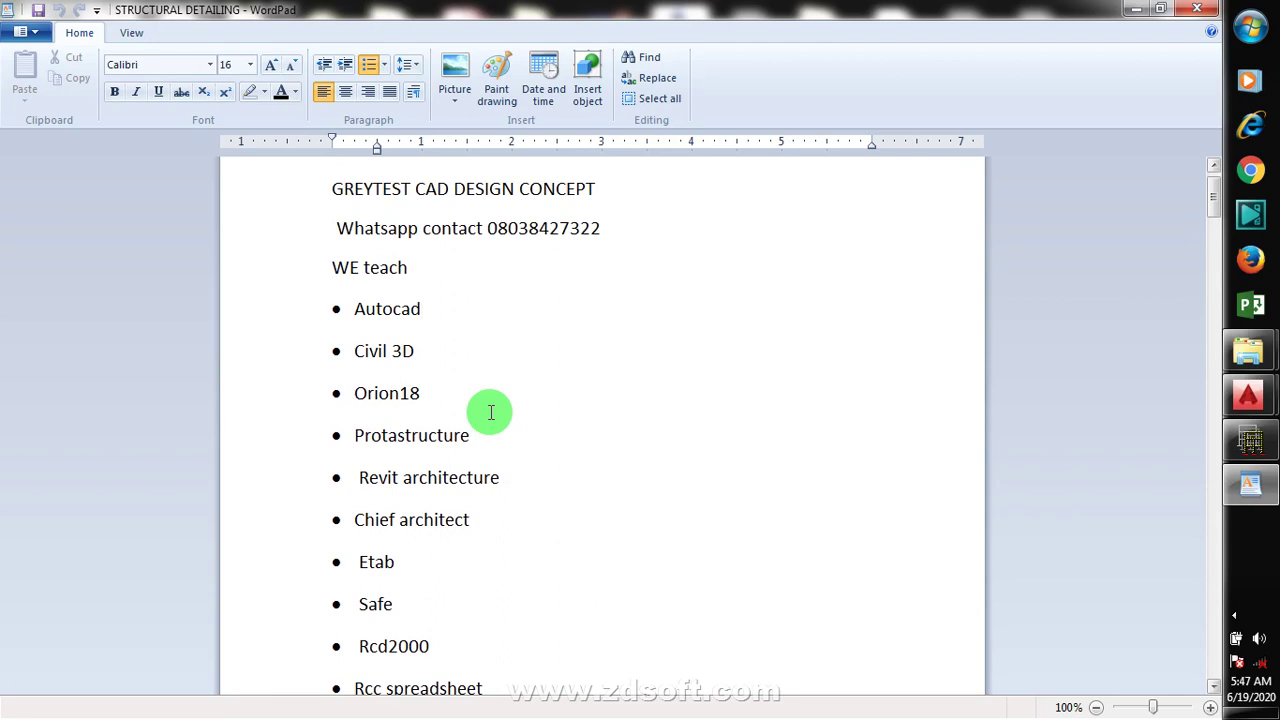
{"action": "left_click", "coordinate": [422, 394]}
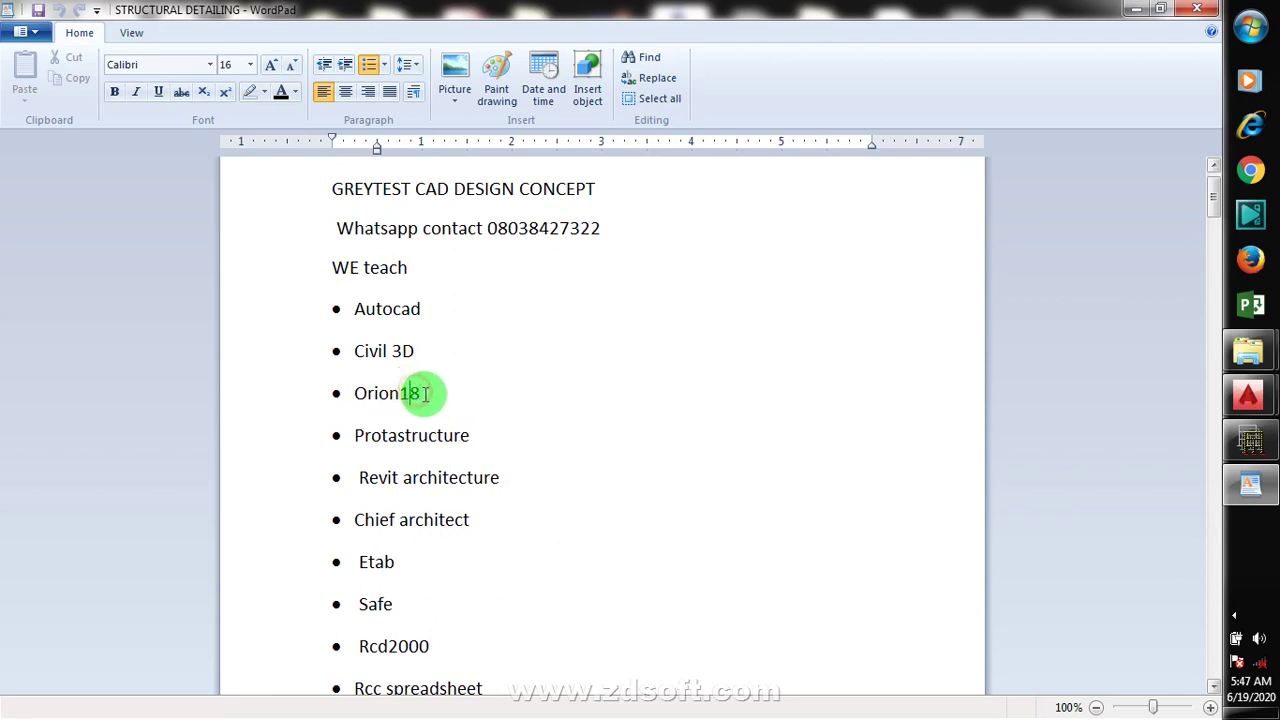
Switch to the tutorial.dwg drawing in AutoCAD Civil 3D and maximize its window
{"action": "left_click", "coordinate": [1137, 10]}
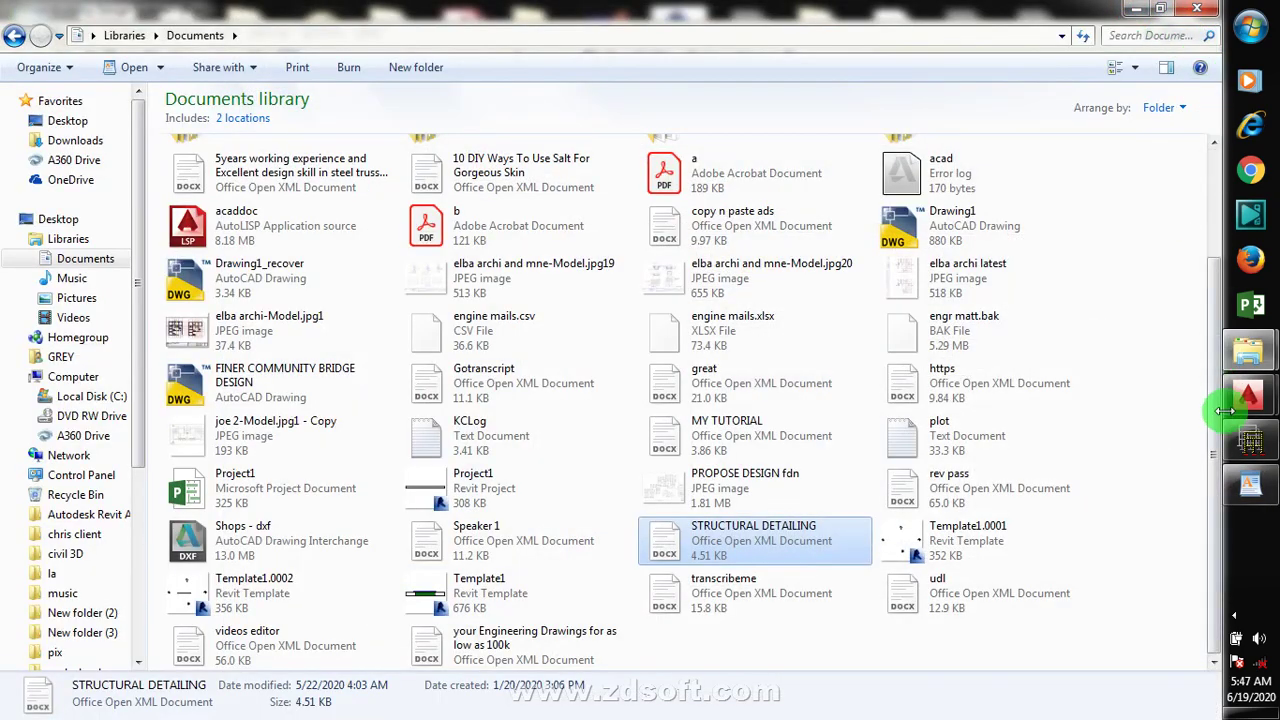
{"action": "left_click", "coordinate": [1256, 396]}
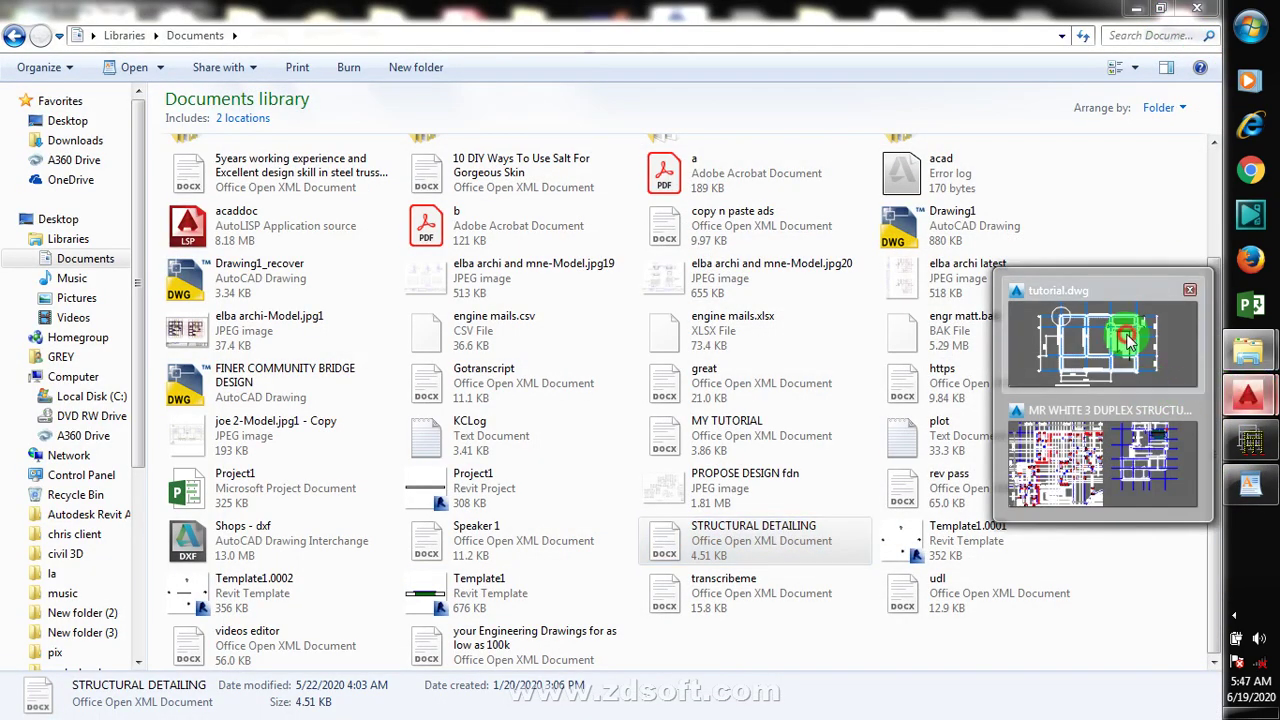
{"action": "left_click", "coordinate": [1130, 340]}
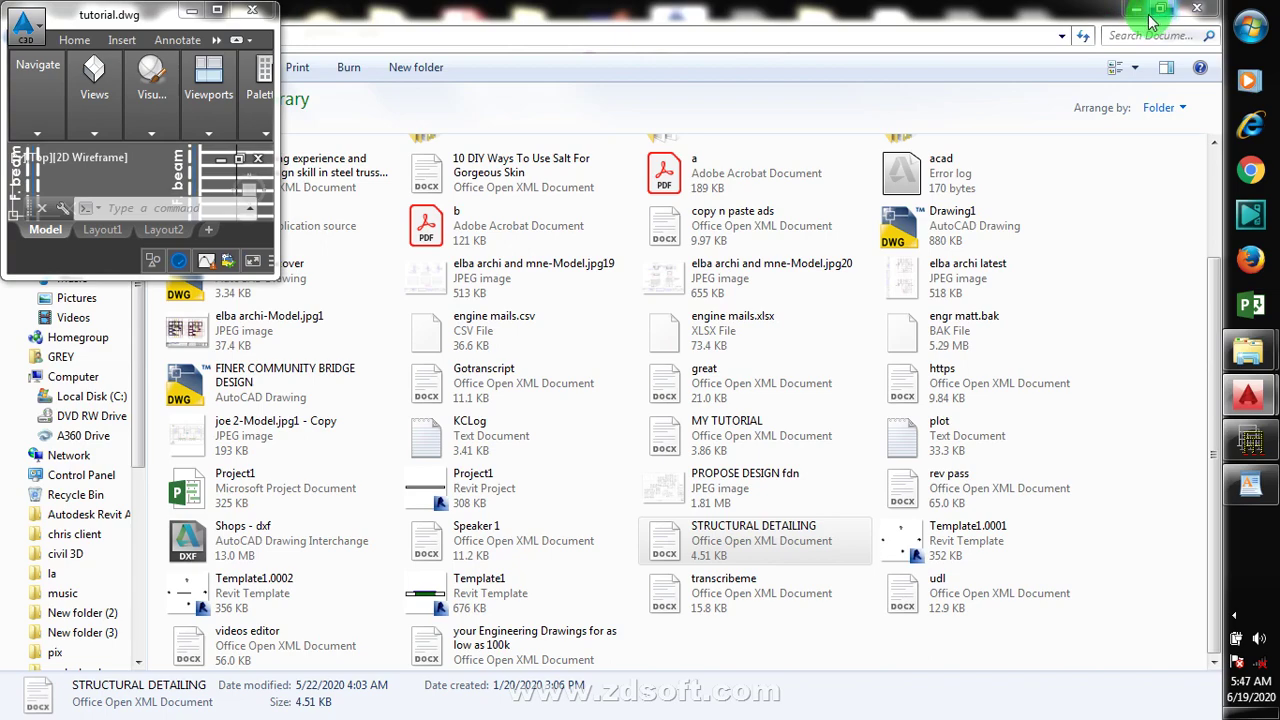
{"action": "left_click", "coordinate": [1135, 9]}
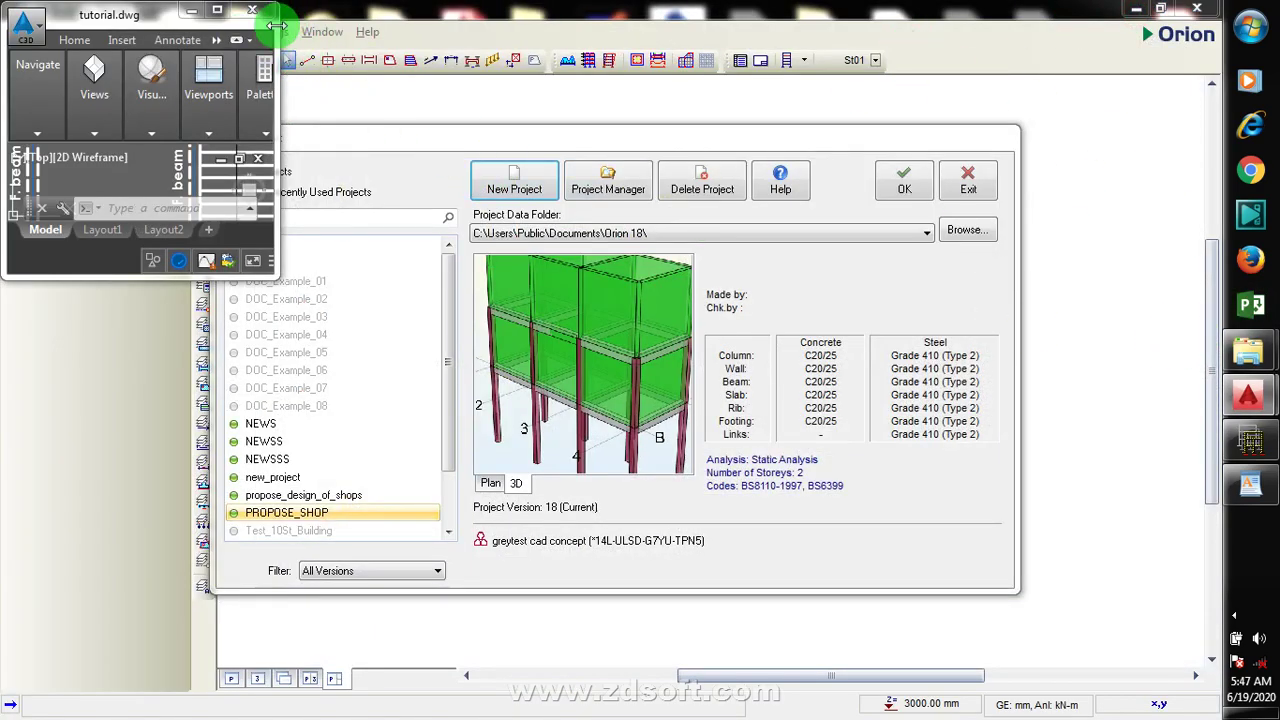
{"action": "left_click", "coordinate": [217, 10]}
Examine the SLAB/BEAM LAYOUT plan in tutorial.dwg, including its grid lines, beams, stairs and neighbouring details
{"action": "scroll", "coordinate": [806, 371], "scroll_direction": "down", "scroll_amount": 5}
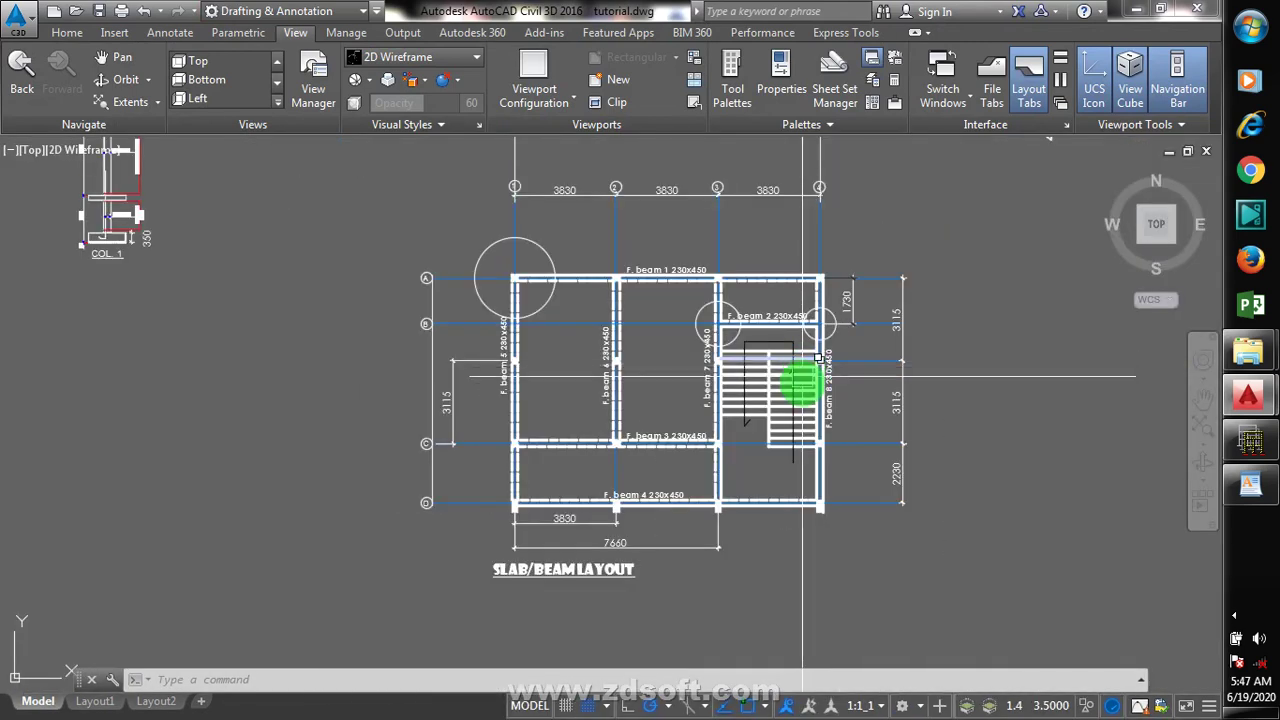
{"action": "scroll", "coordinate": [806, 400], "scroll_direction": "up", "scroll_amount": 3}
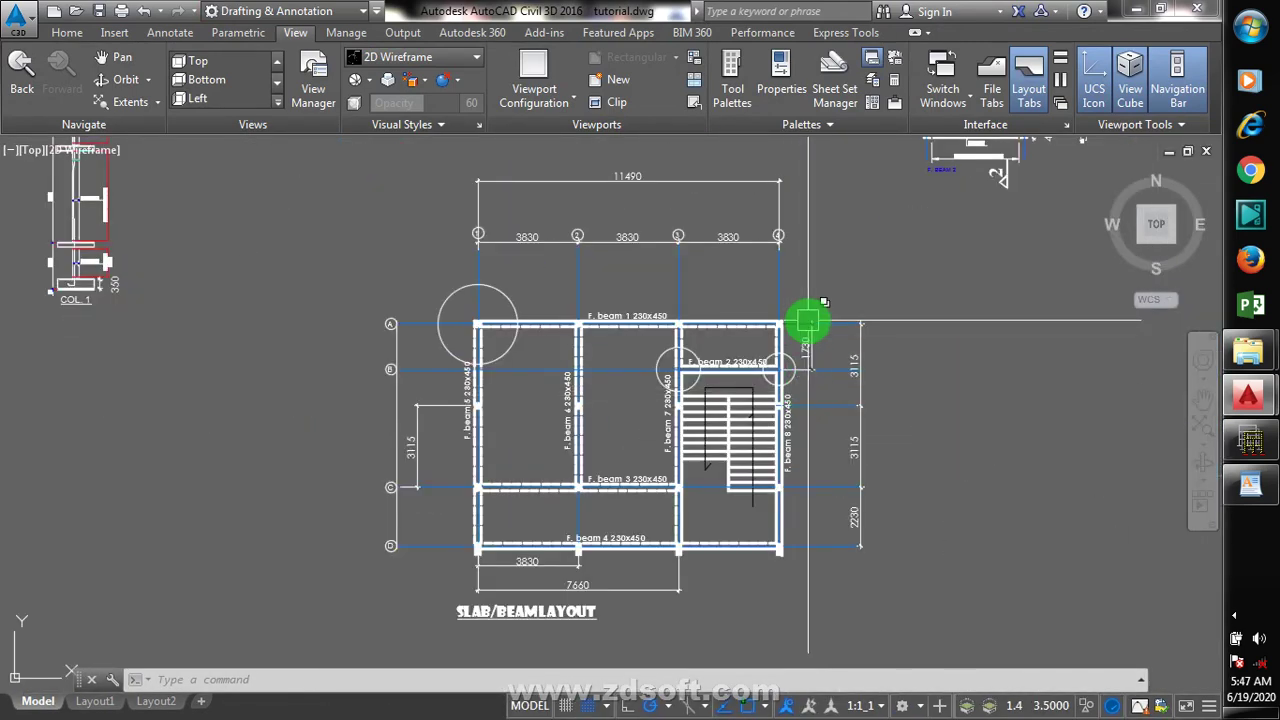
{"action": "scroll", "coordinate": [808, 320], "scroll_direction": "up", "scroll_amount": 2}
{"action": "scroll", "coordinate": [808, 320], "scroll_direction": "down", "scroll_amount": 2}
{"action": "scroll", "coordinate": [800, 316], "scroll_direction": "up", "scroll_amount": 2}
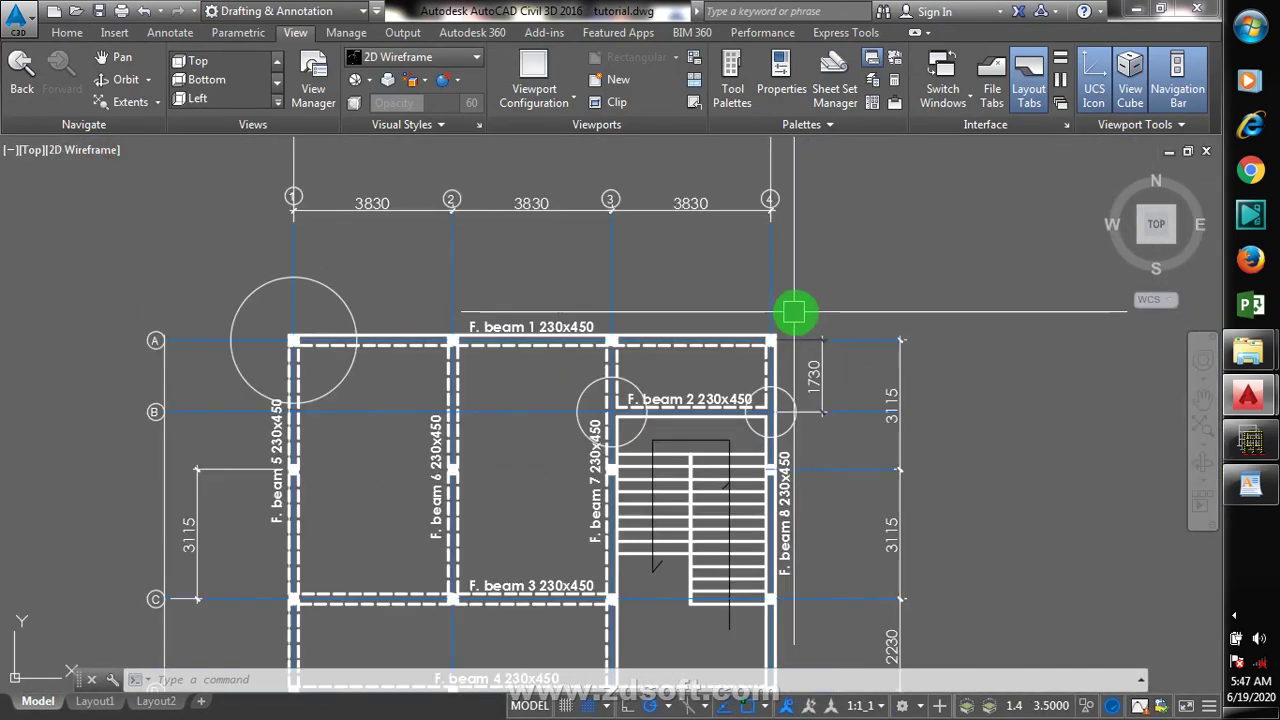
{"action": "scroll", "coordinate": [794, 313], "scroll_direction": "down", "scroll_amount": 2}
{"action": "scroll", "coordinate": [802, 318], "scroll_direction": "up", "scroll_amount": 2}
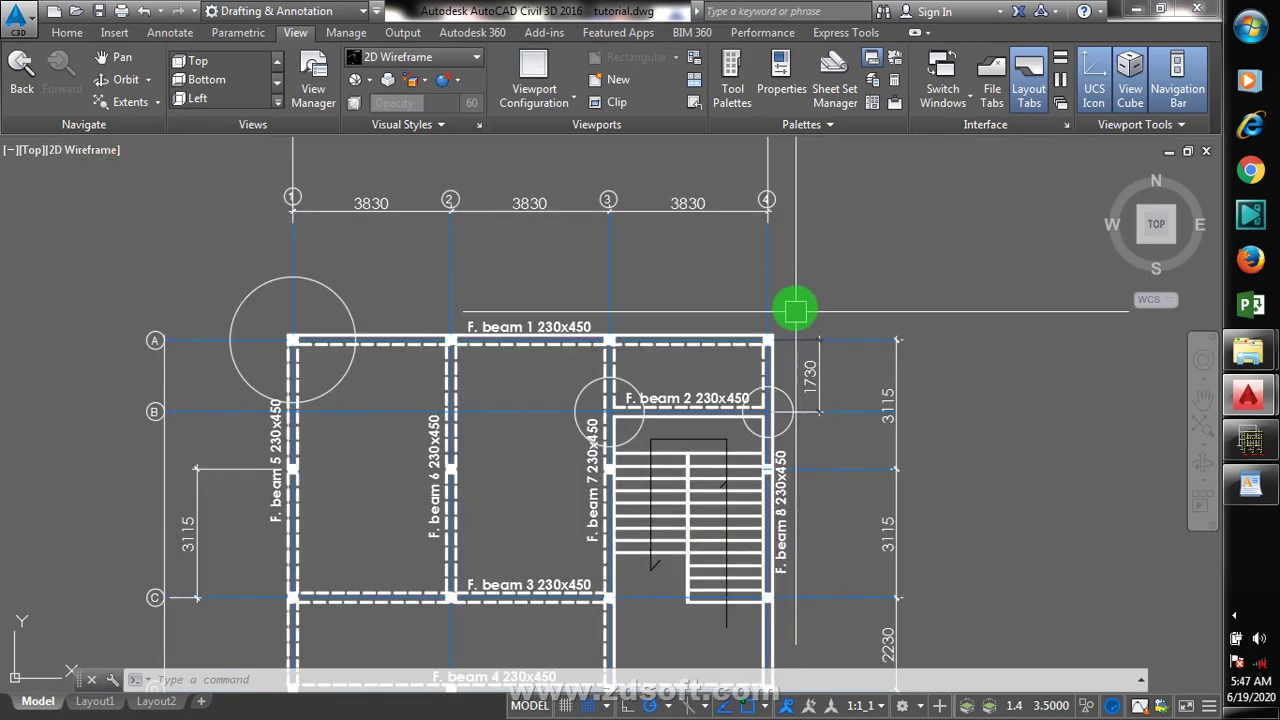
{"action": "scroll", "coordinate": [806, 300], "scroll_direction": "down", "scroll_amount": 3}
{"action": "scroll", "coordinate": [815, 300], "scroll_direction": "down", "scroll_amount": 1}
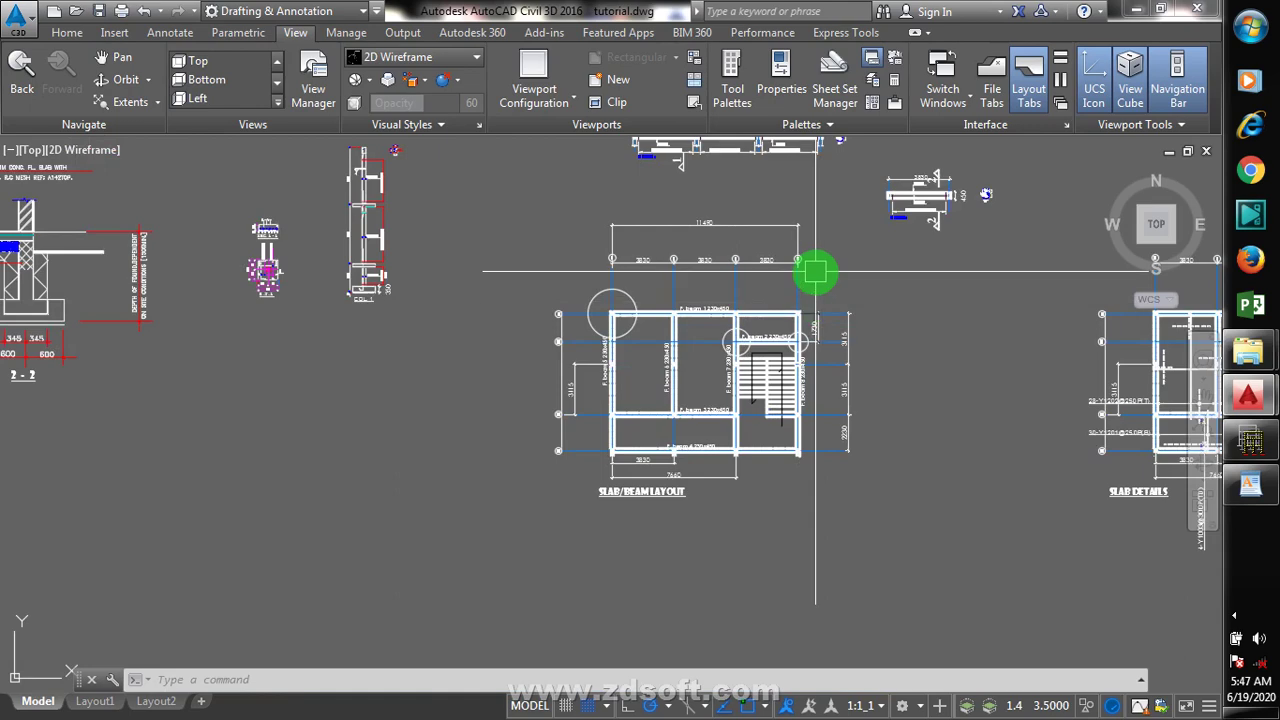
{"action": "scroll", "coordinate": [810, 300], "scroll_direction": "up", "scroll_amount": 2}
{"action": "scroll", "coordinate": [779, 297], "scroll_direction": "up", "scroll_amount": 2}
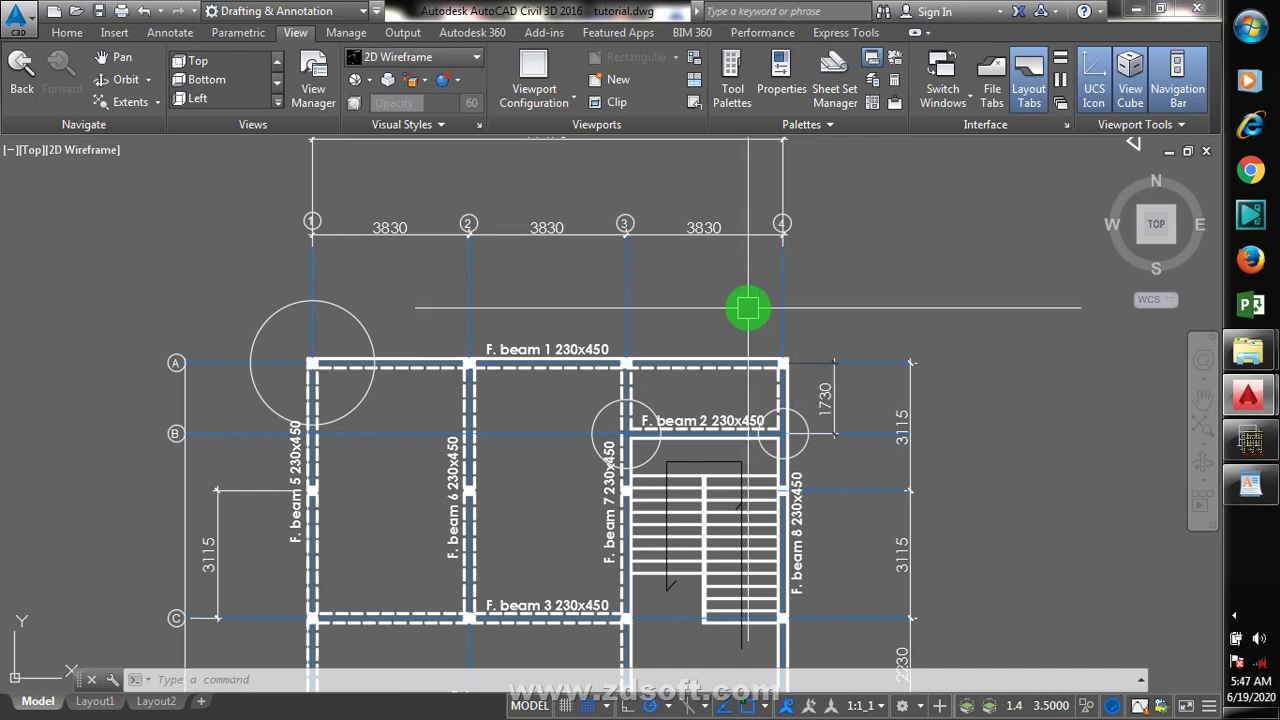
{"action": "scroll", "coordinate": [851, 206], "scroll_direction": "down", "scroll_amount": 3}
{"action": "scroll", "coordinate": [851, 218], "scroll_direction": "up", "scroll_amount": 1}
{"action": "scroll", "coordinate": [851, 218], "scroll_direction": "up", "scroll_amount": 2}
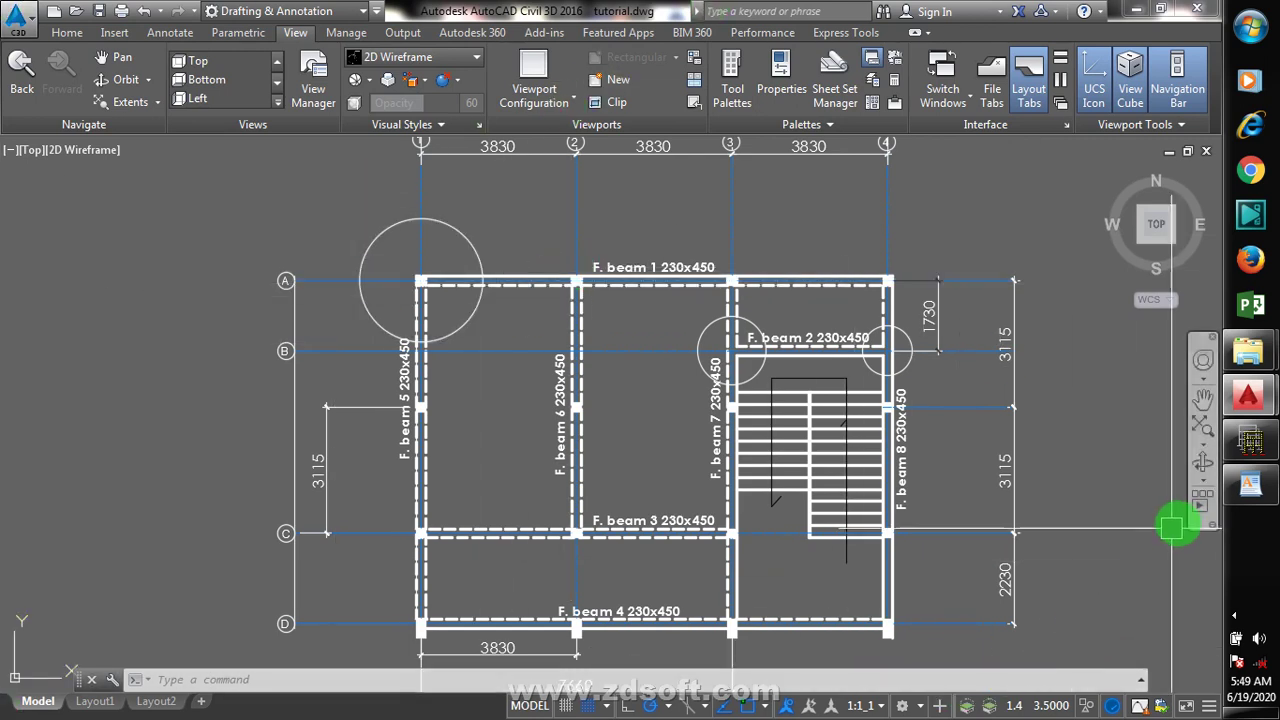
{"action": "scroll", "coordinate": [566, 436], "scroll_direction": "down", "scroll_amount": 2}
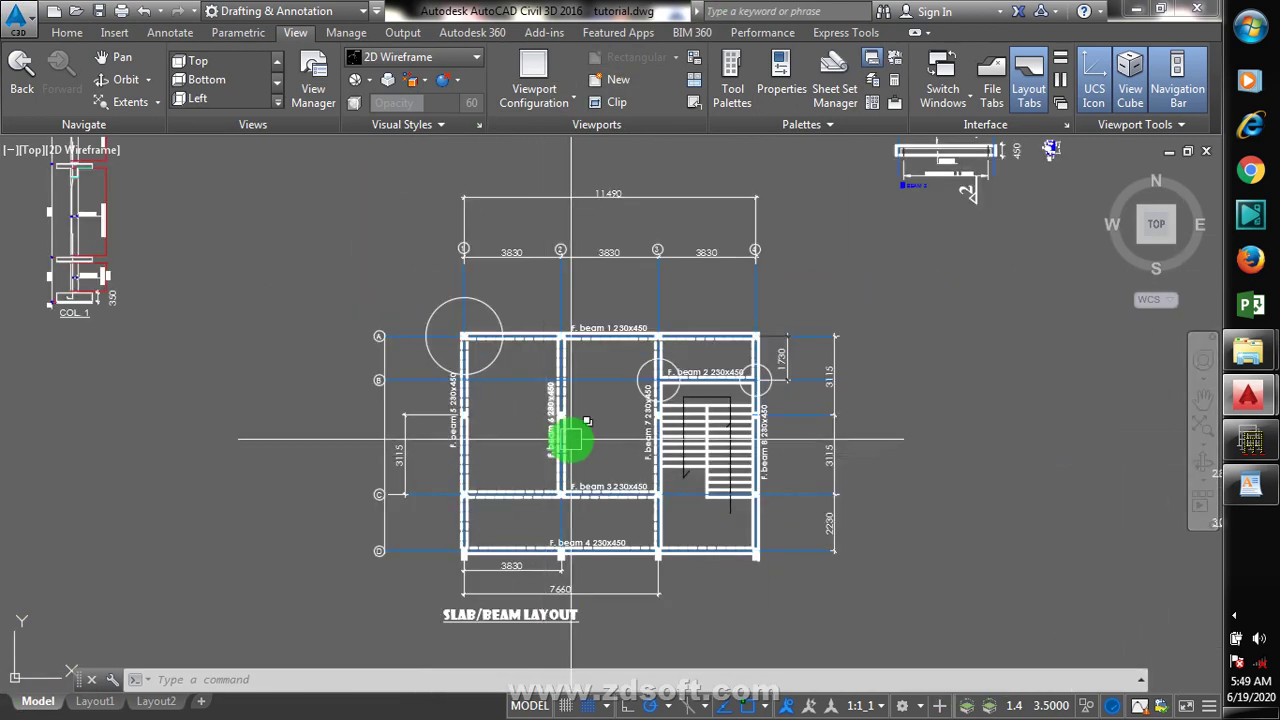
{"action": "left_click", "coordinate": [22, 20]}
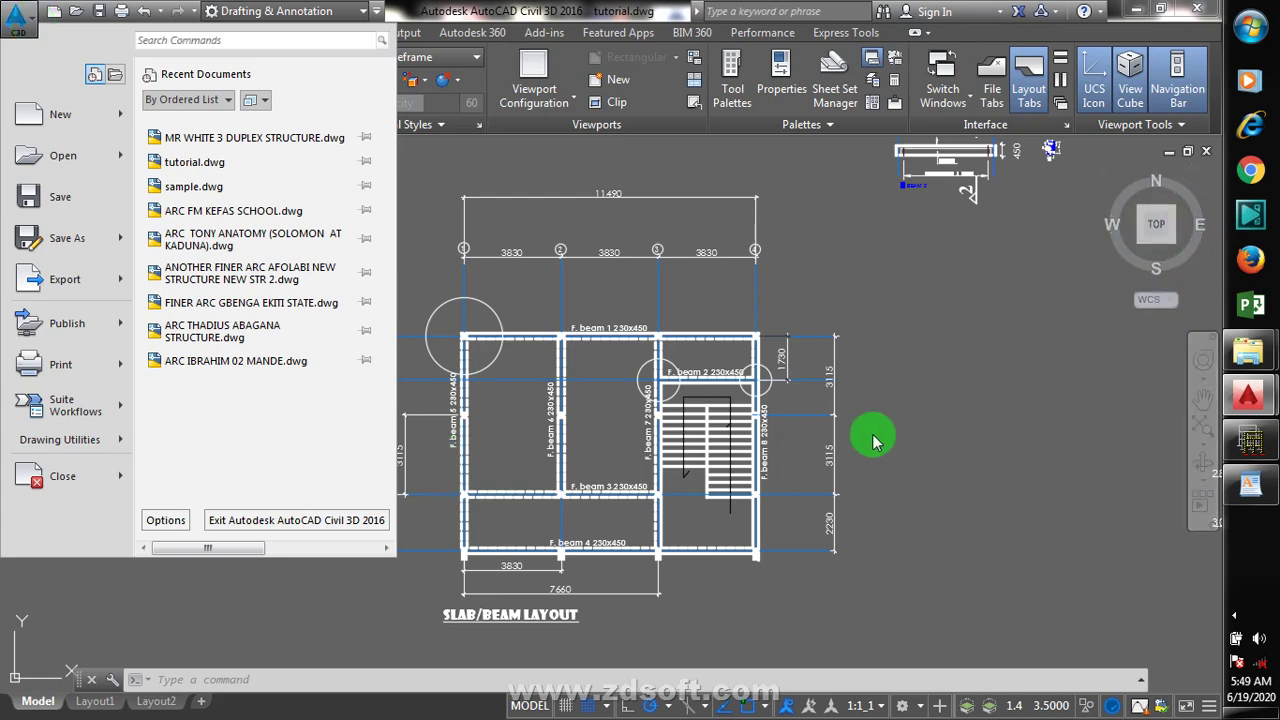
{"action": "left_click", "coordinate": [898, 372]}
{"action": "scroll", "coordinate": [903, 423], "scroll_direction": "down", "scroll_amount": 1}
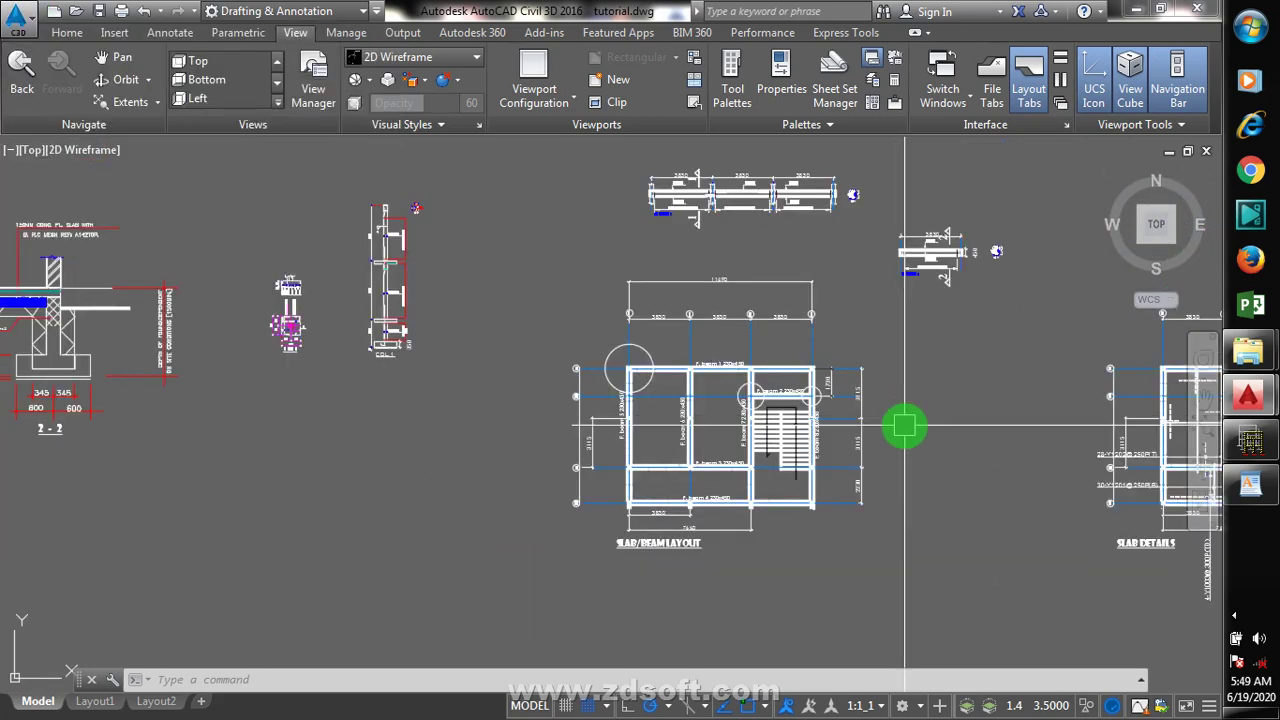
{"action": "scroll", "coordinate": [889, 383], "scroll_direction": "up", "scroll_amount": 1}
{"action": "scroll", "coordinate": [880, 371], "scroll_direction": "down", "scroll_amount": 1}
{"action": "scroll", "coordinate": [877, 405], "scroll_direction": "up", "scroll_amount": 1}
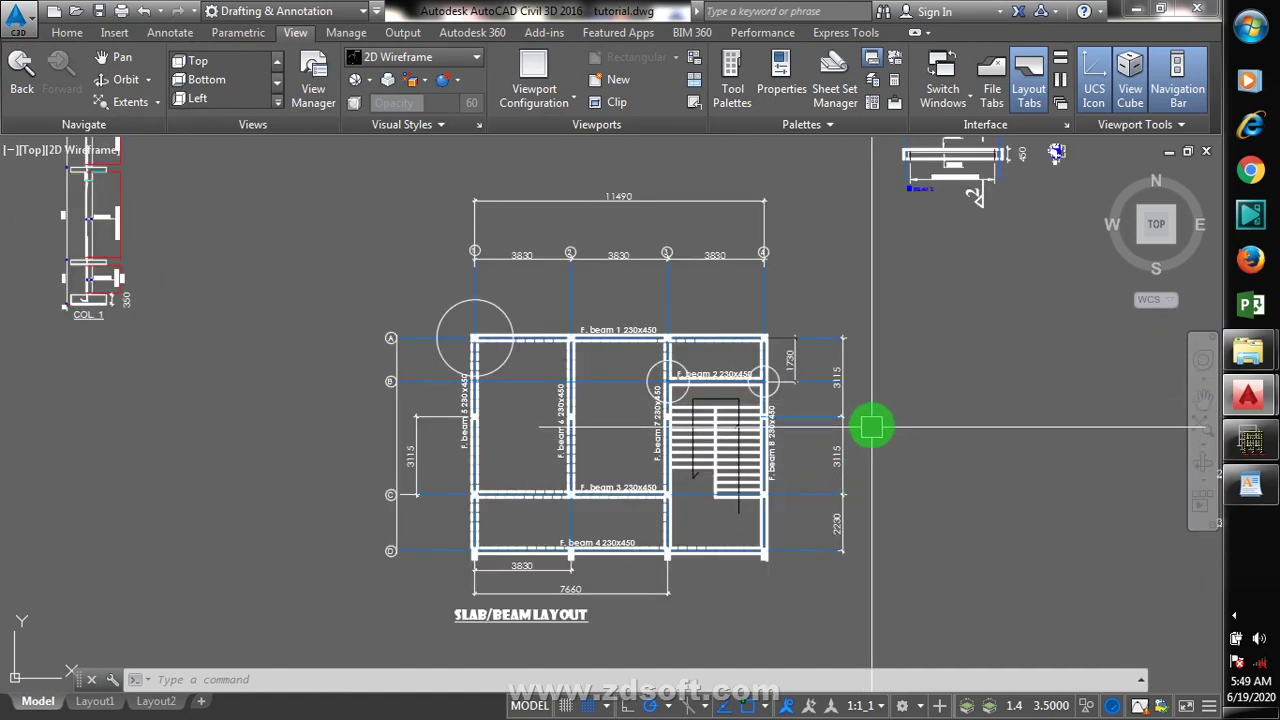
Try to save the drawing in DXF format with 16 decimal places as tutorial.dxf on the Desktop, declining to replace the existing file
{"action": "left_click", "coordinate": [22, 28]}
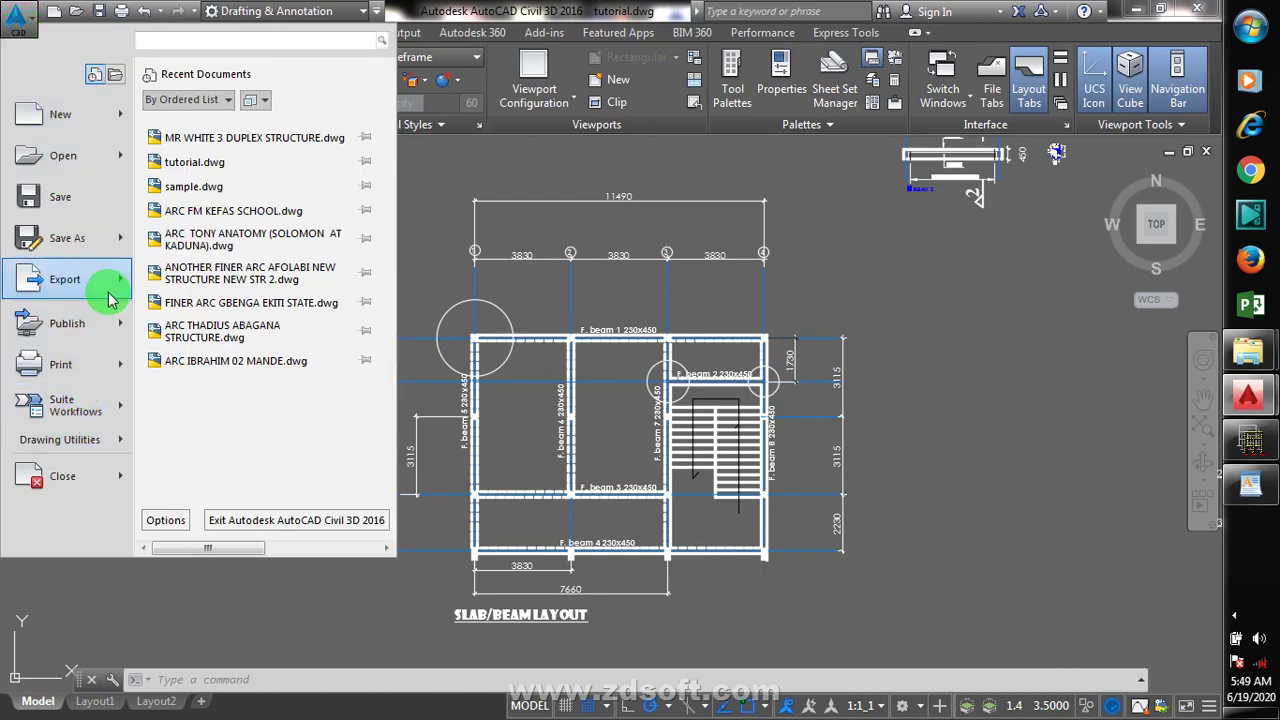
{"action": "left_click", "coordinate": [65, 248]}
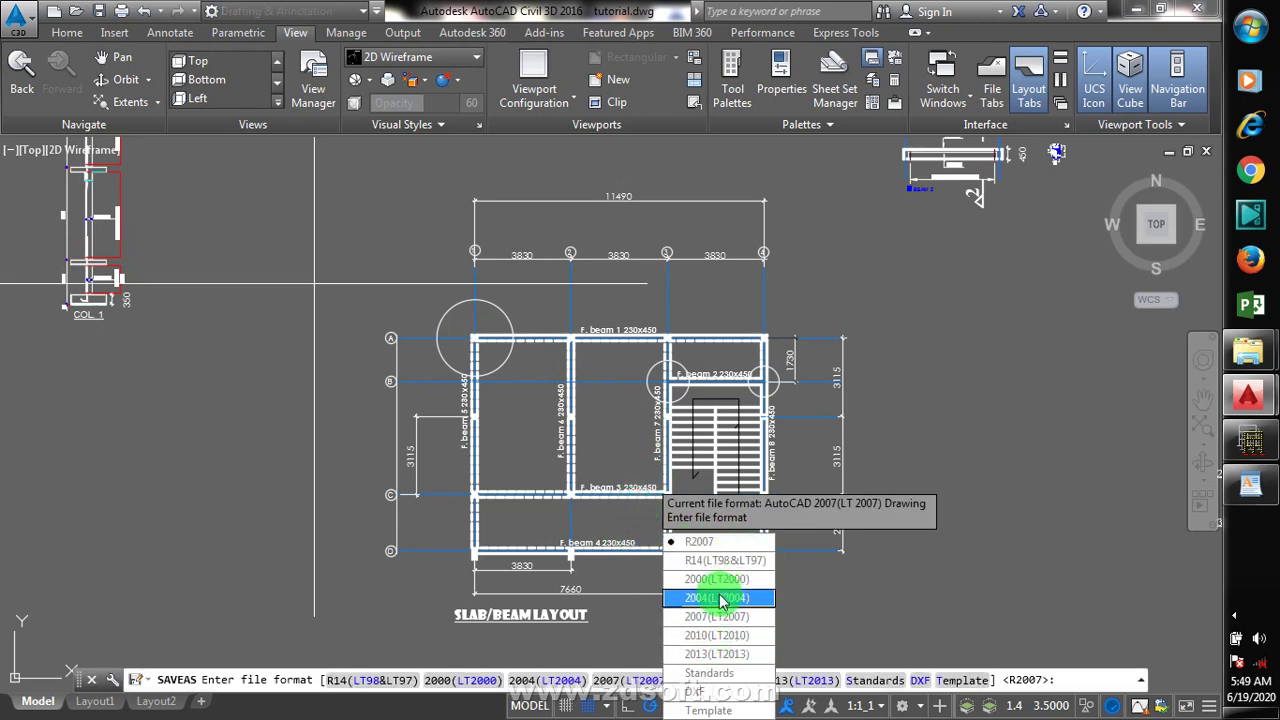
{"action": "left_click", "coordinate": [757, 694]}
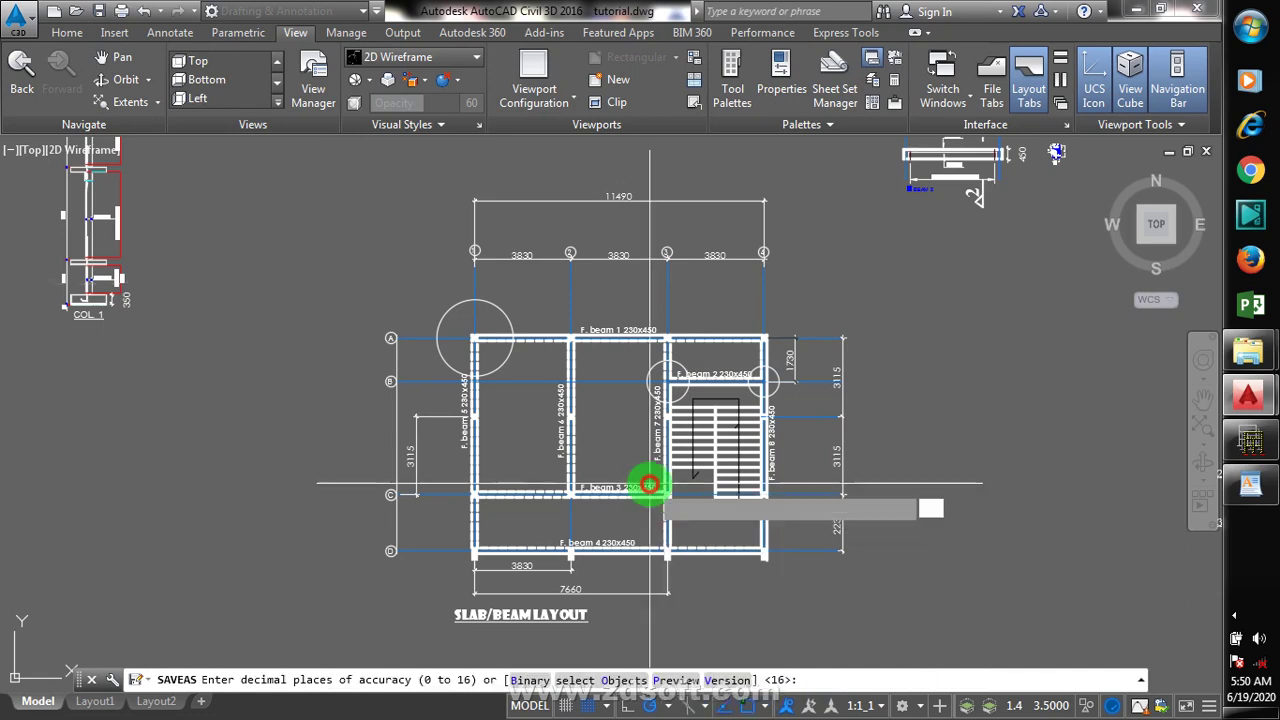
{"action": "key", "text": "Return"}
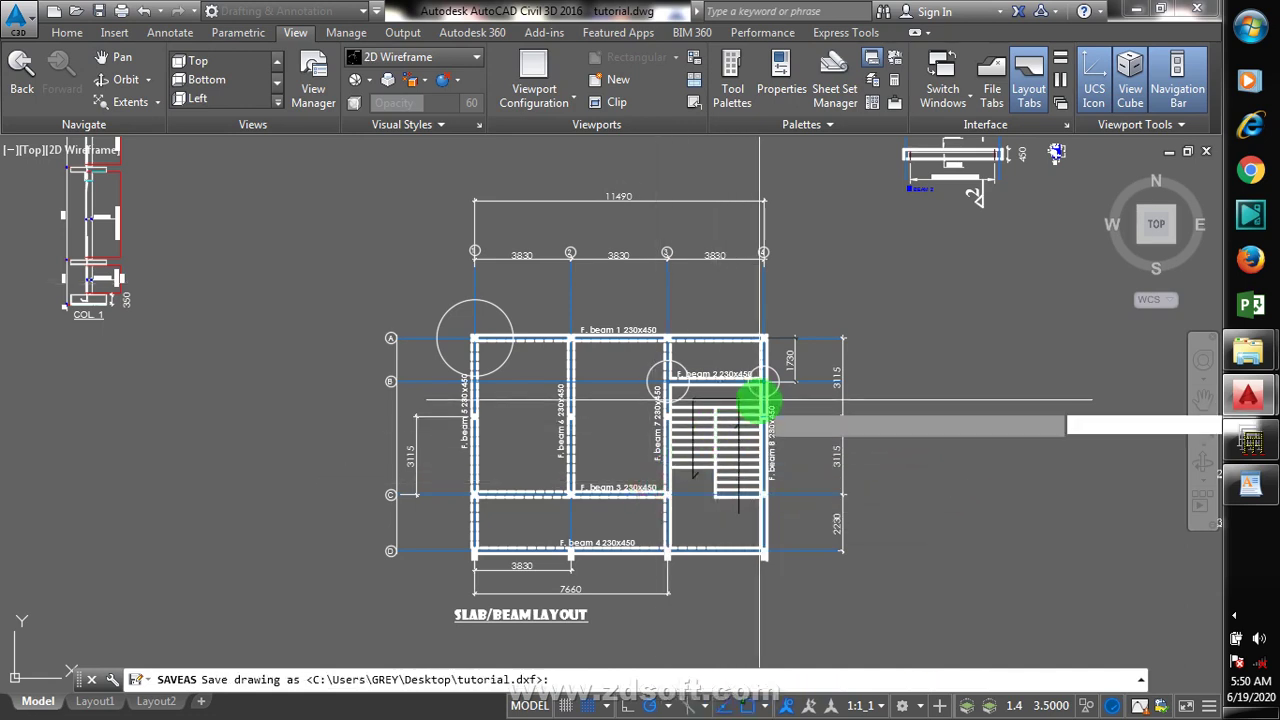
{"action": "key", "text": "Return"}
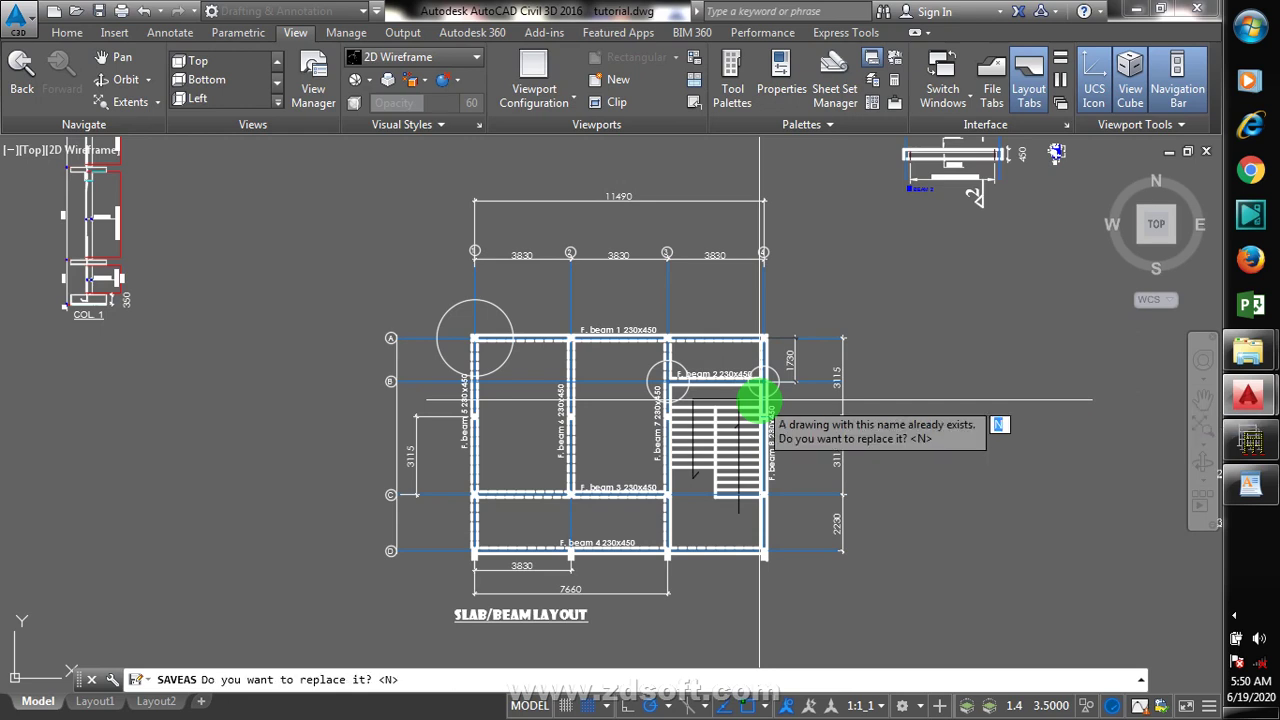
{"action": "key", "text": "Return"}
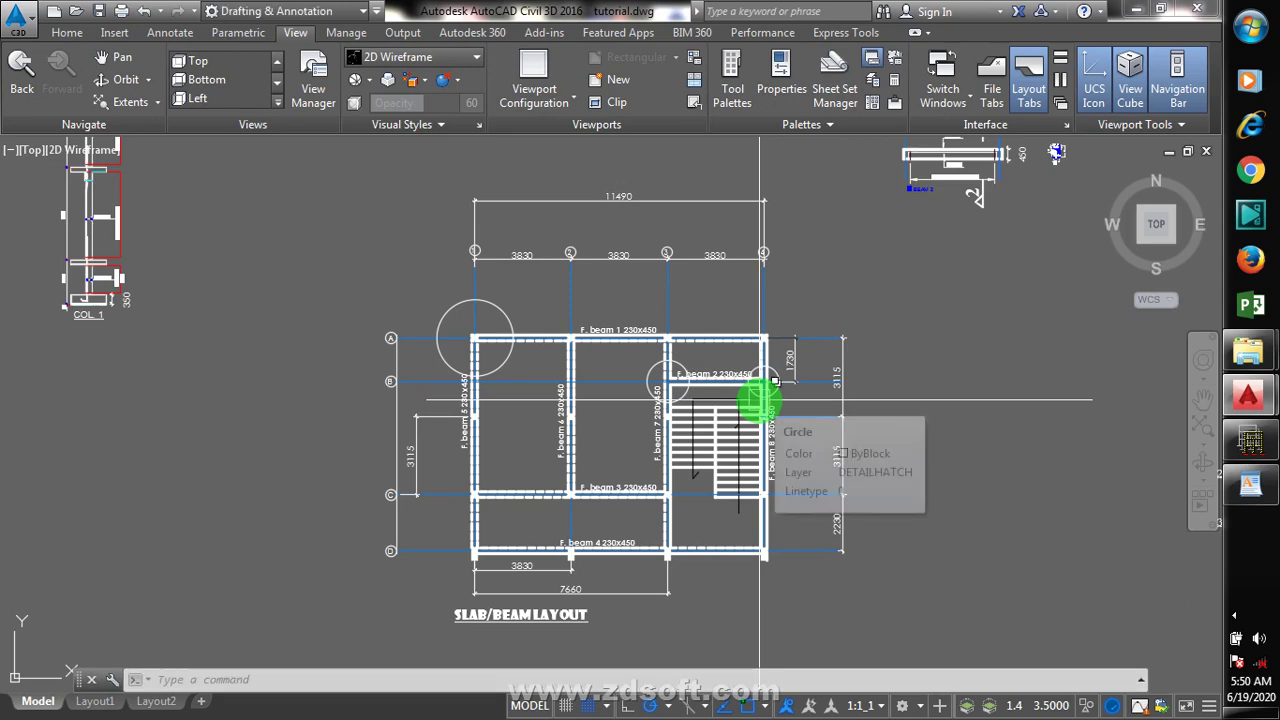
{"action": "type", "text": "1"}
{"action": "key", "text": "Escape"}
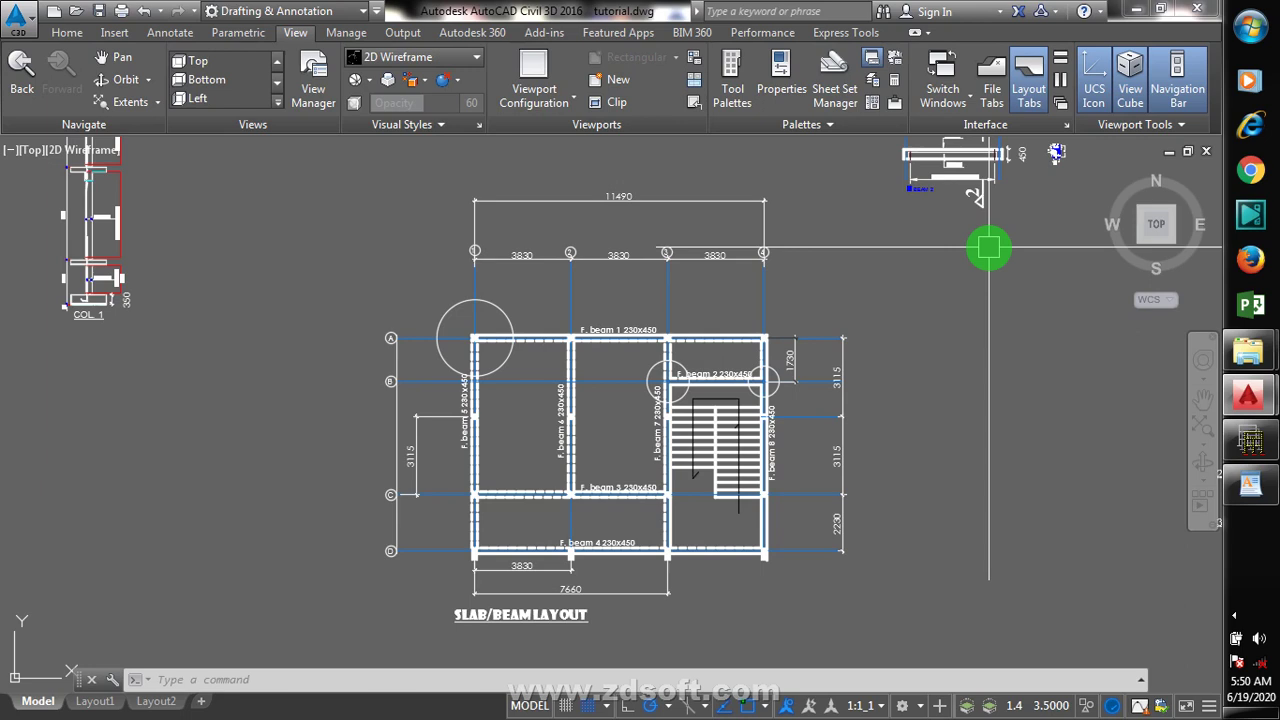
Switch to Windows Explorer and find the tutorial DXF file in the Desktop folder
{"action": "left_click", "coordinate": [1135, 9]}
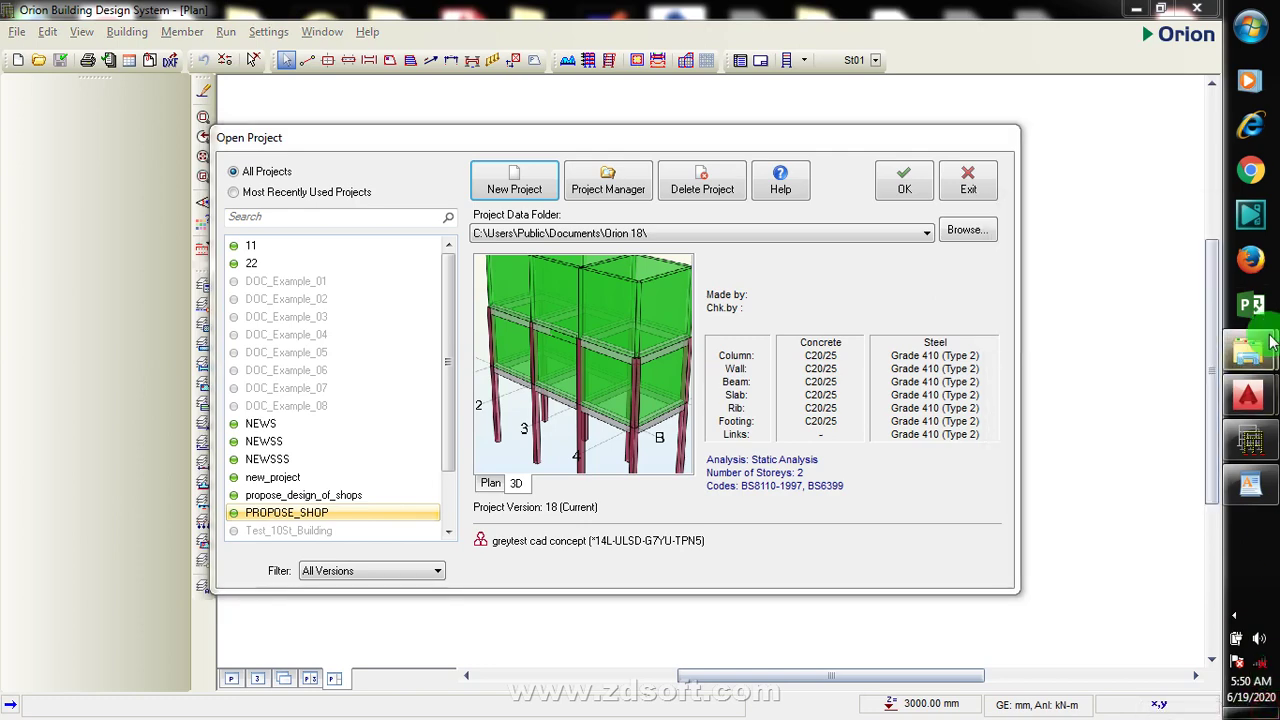
{"action": "mouse_move", "coordinate": [1265, 345]}
{"action": "left_click", "coordinate": [1163, 289]}
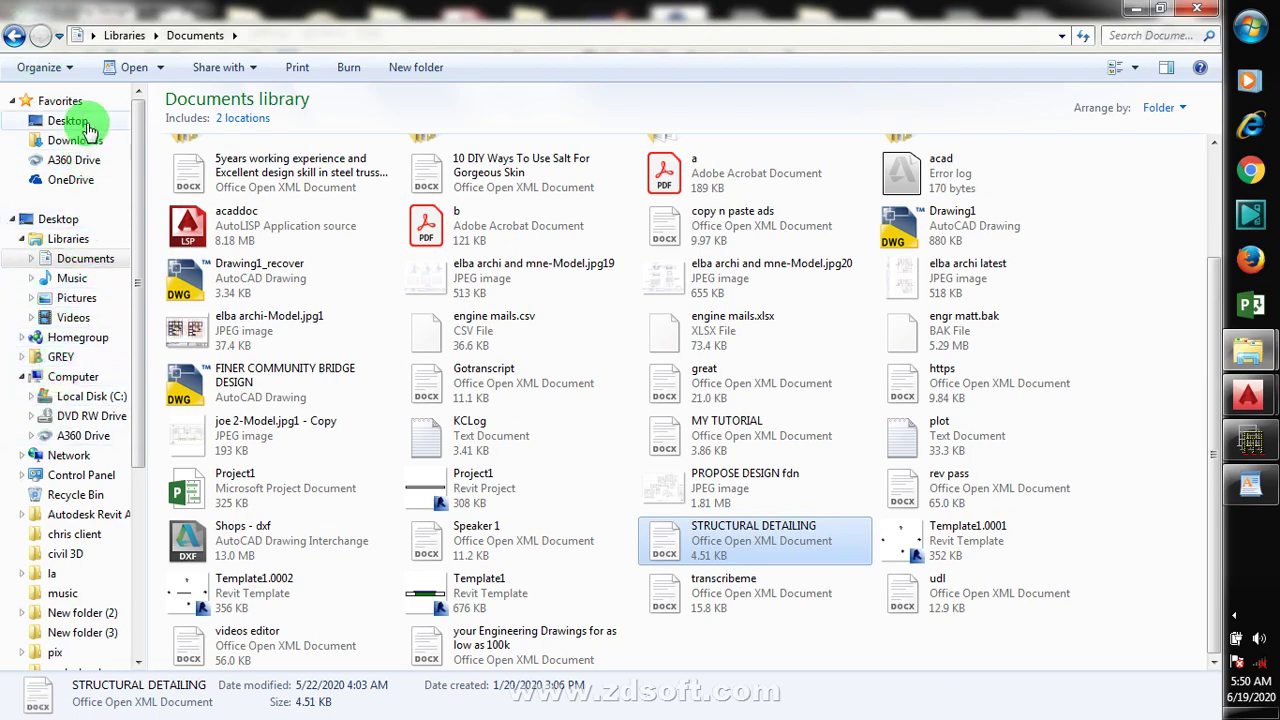
{"action": "left_click", "coordinate": [78, 120]}
{"action": "left_click_drag", "start_coordinate": [1217, 177], "coordinate": [1240, 424]}
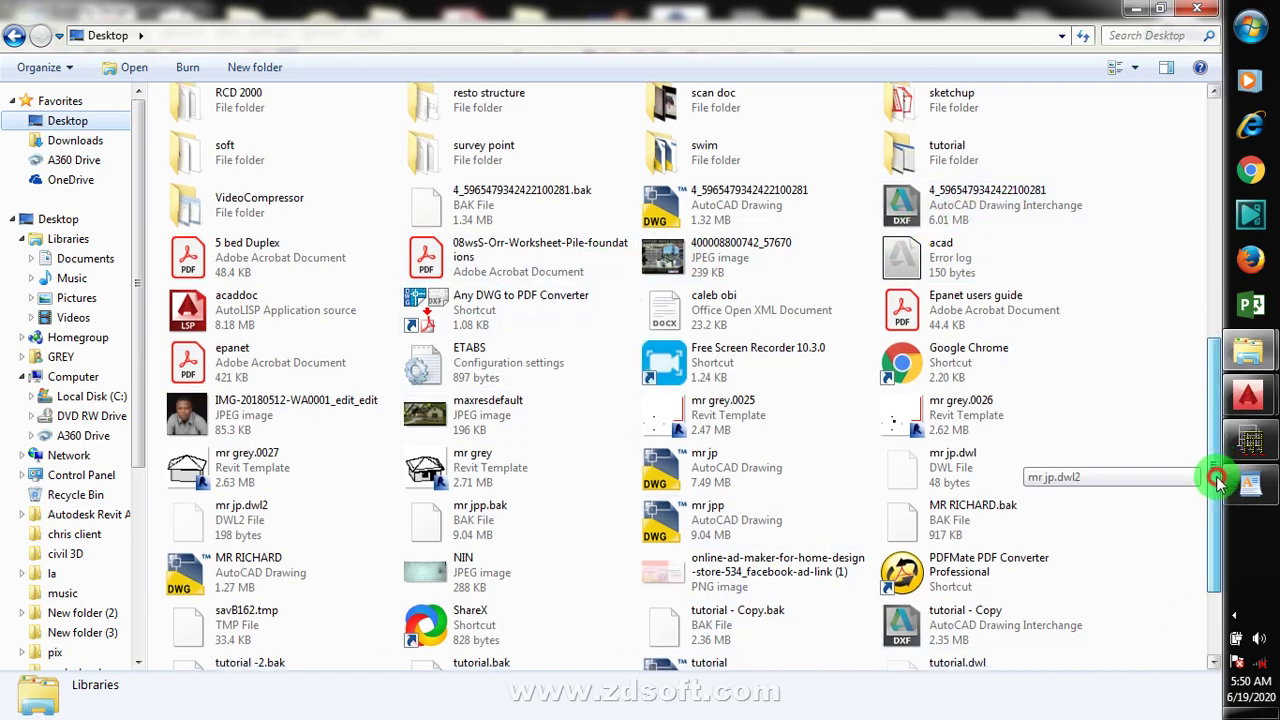
{"action": "left_click_drag", "start_coordinate": [1214, 470], "coordinate": [1212, 565]}
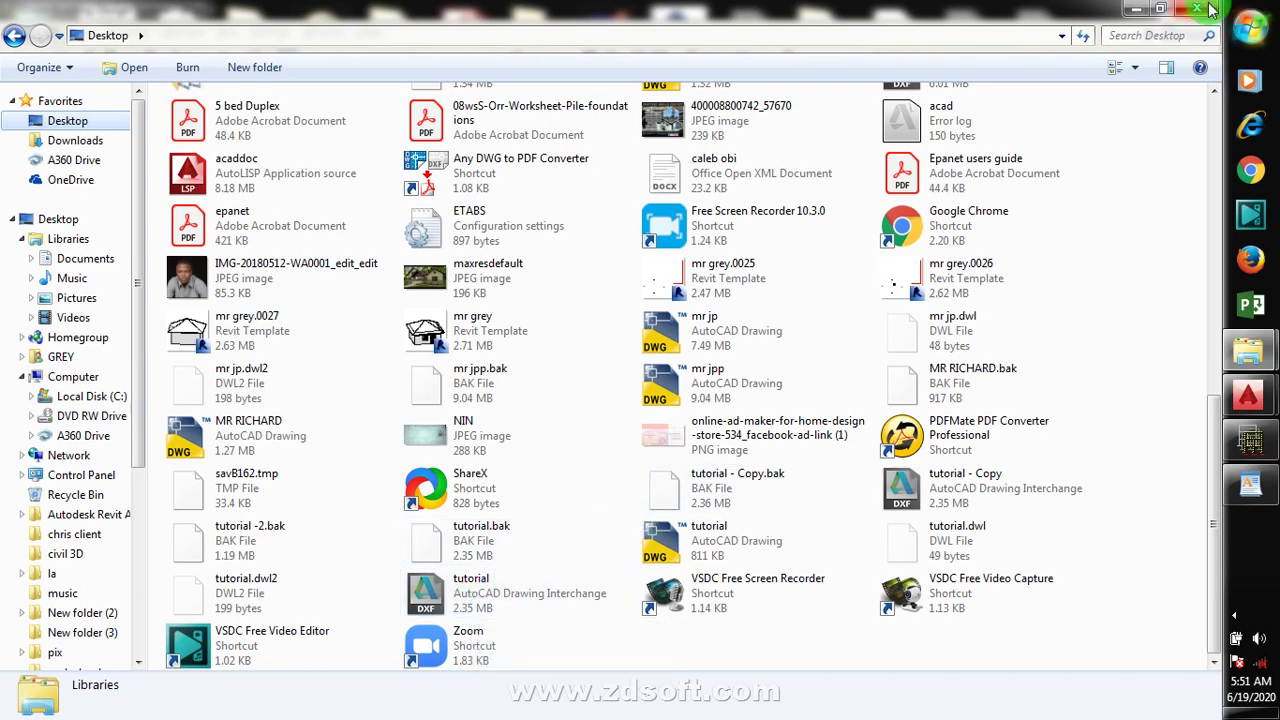
Look through the Desktop folder for the tutorial DXF files and close the folder window
{"action": "left_click", "coordinate": [1133, 12]}
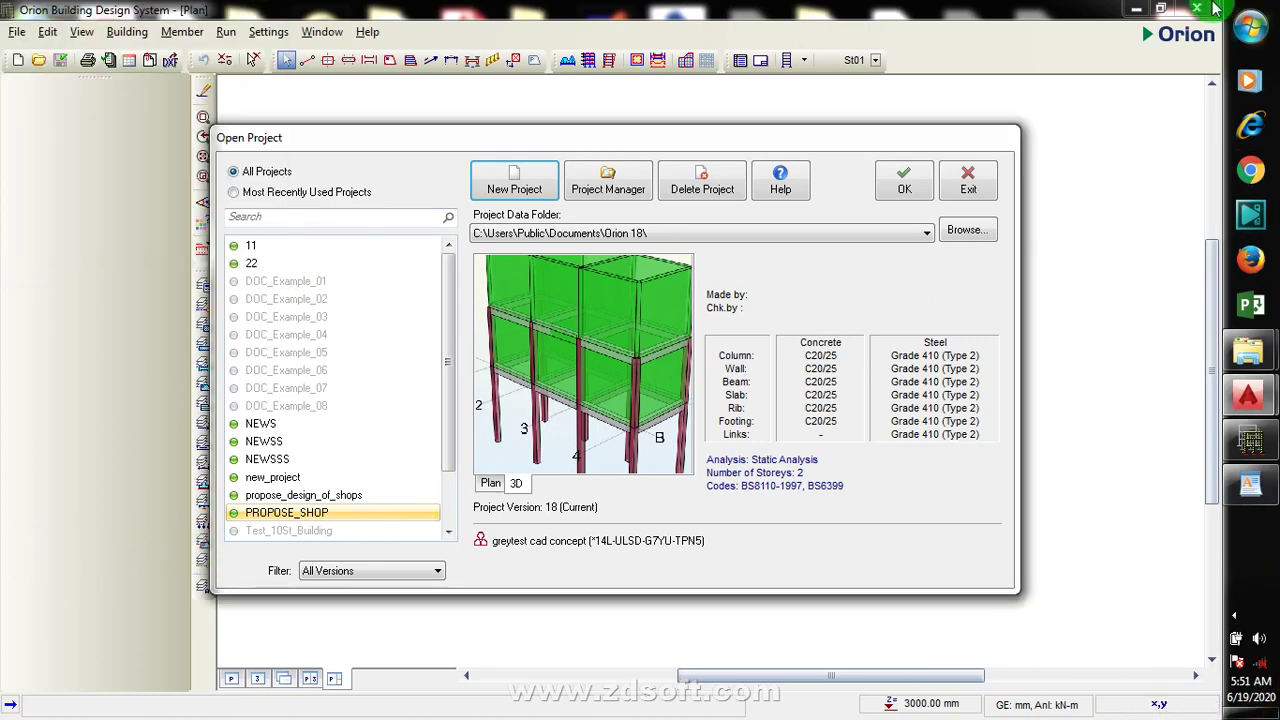
{"action": "mouse_move", "coordinate": [1258, 362]}
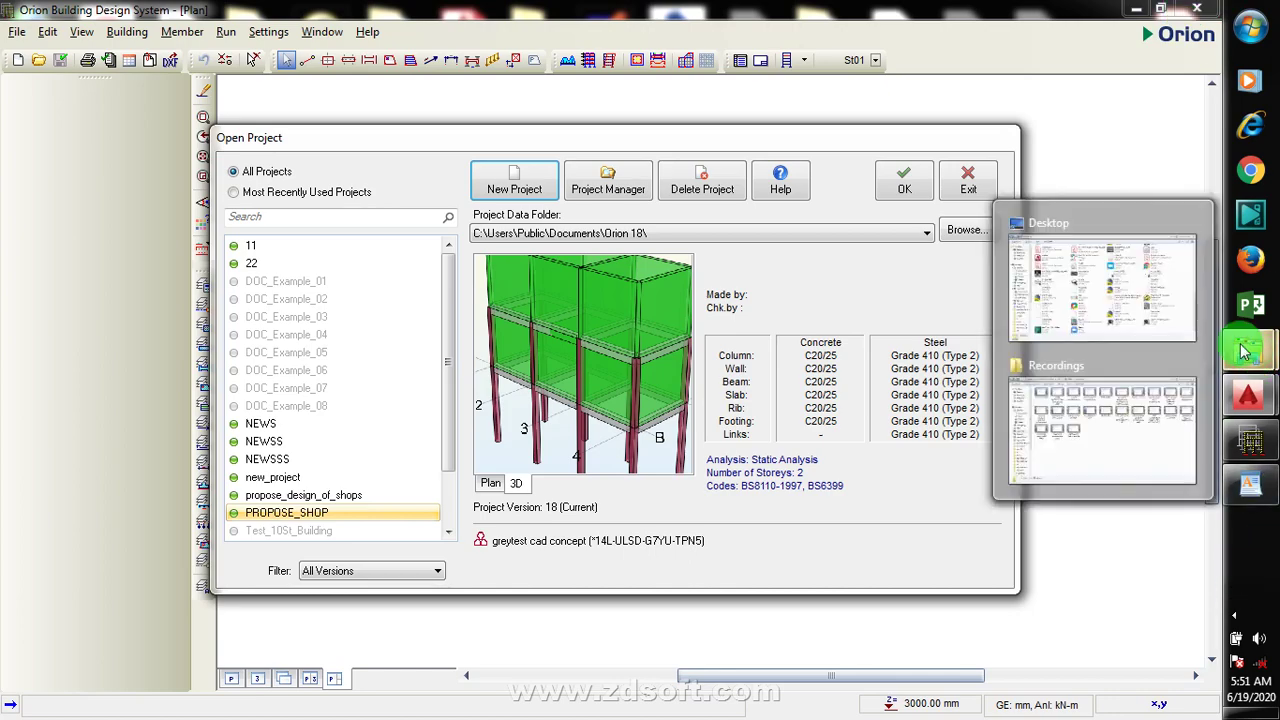
{"action": "left_click", "coordinate": [1157, 294]}
{"action": "scroll", "coordinate": [1040, 390], "scroll_direction": "up", "scroll_amount": 6}
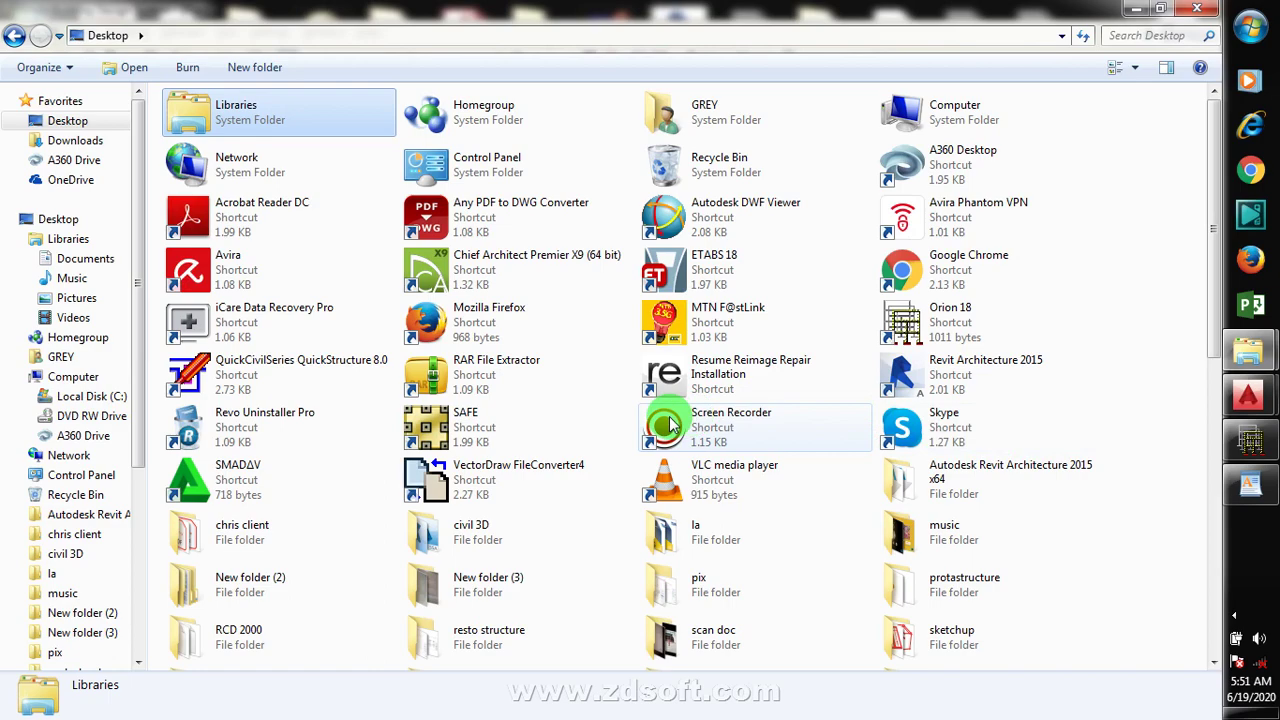
{"action": "scroll", "coordinate": [688, 420], "scroll_direction": "down", "scroll_amount": 9}
{"action": "scroll", "coordinate": [676, 414], "scroll_direction": "down", "scroll_amount": 4}
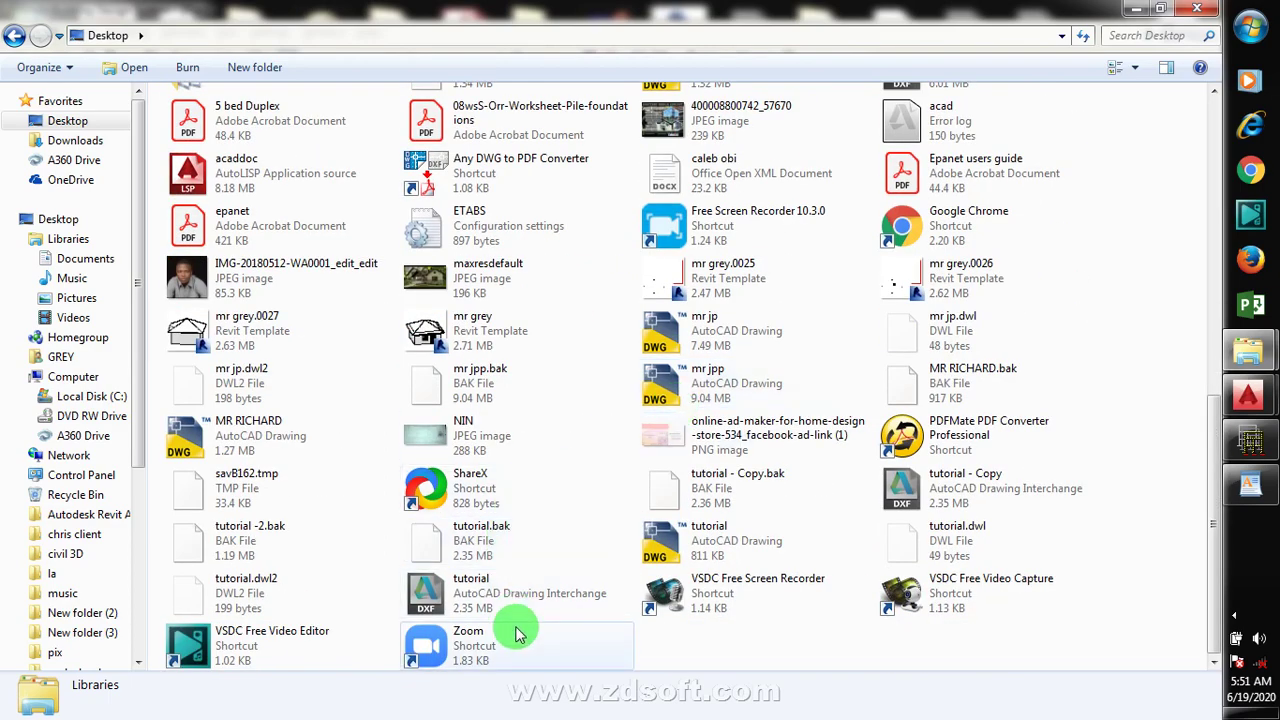
{"action": "scroll", "coordinate": [443, 537], "scroll_direction": "up", "scroll_amount": 6}
{"action": "scroll", "coordinate": [467, 510], "scroll_direction": "up", "scroll_amount": 7}
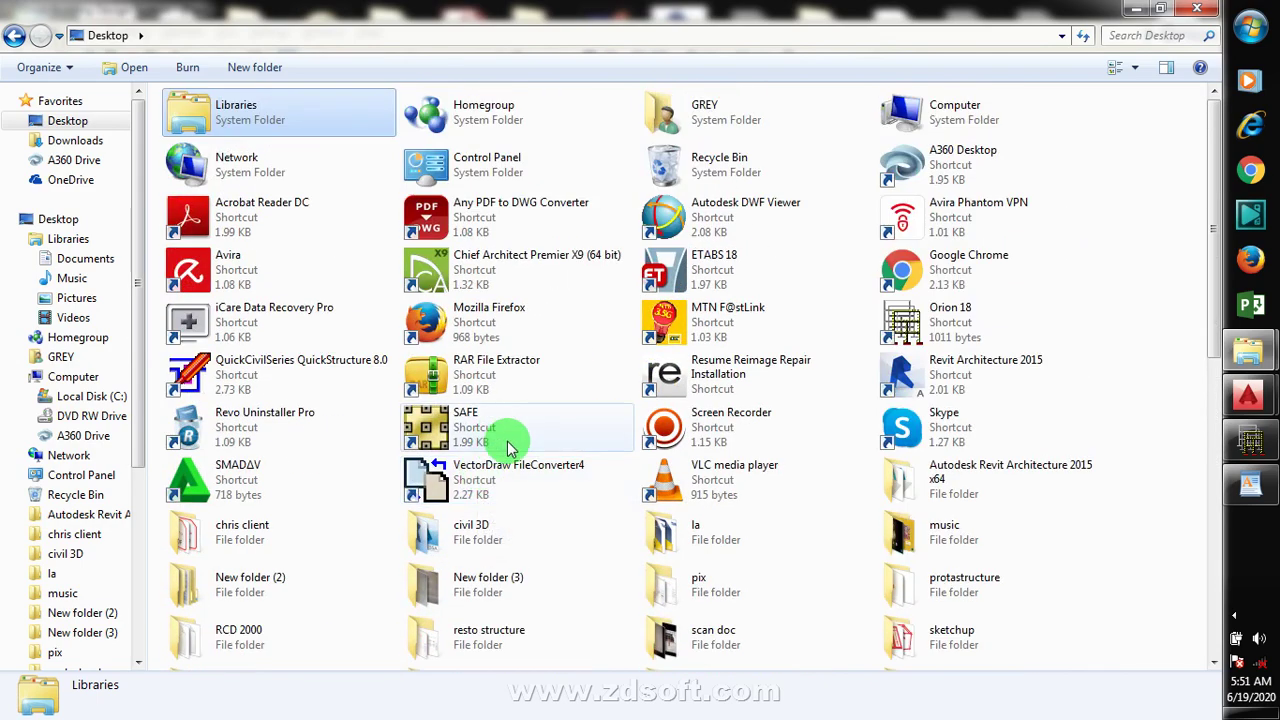
{"action": "scroll", "coordinate": [588, 402], "scroll_direction": "down", "scroll_amount": 3}
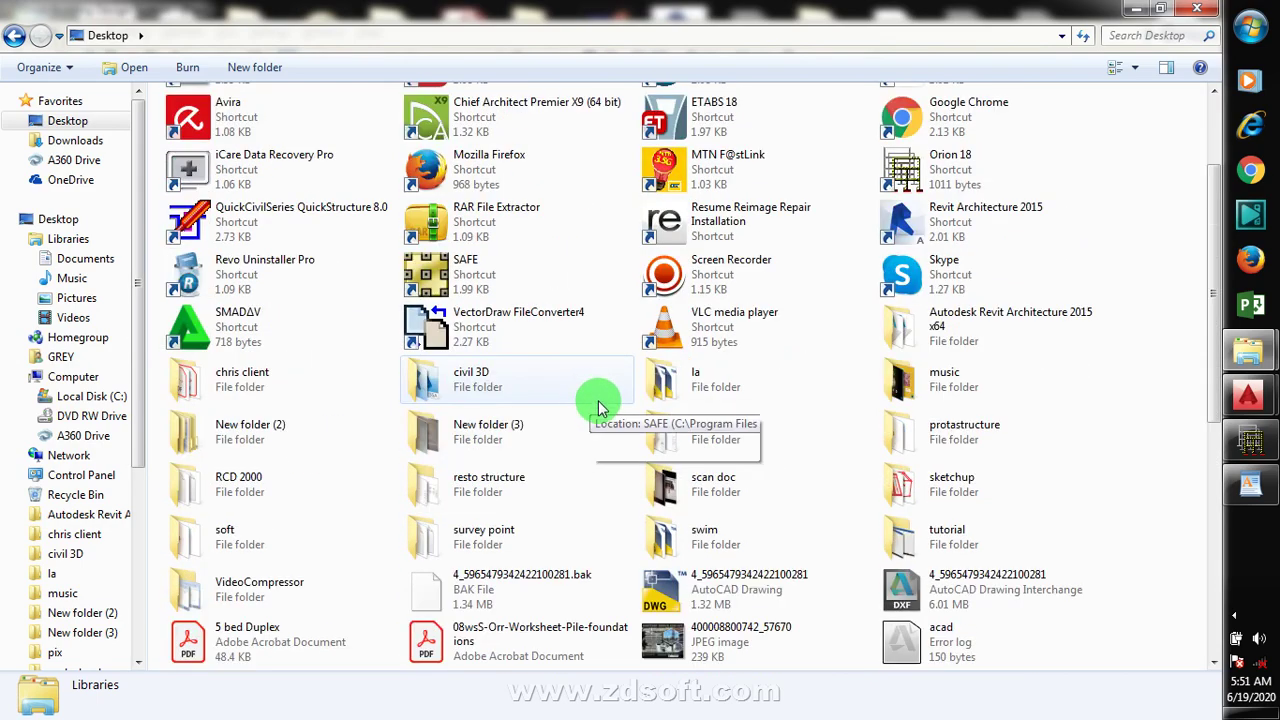
{"action": "scroll", "coordinate": [620, 430], "scroll_direction": "down", "scroll_amount": 9}
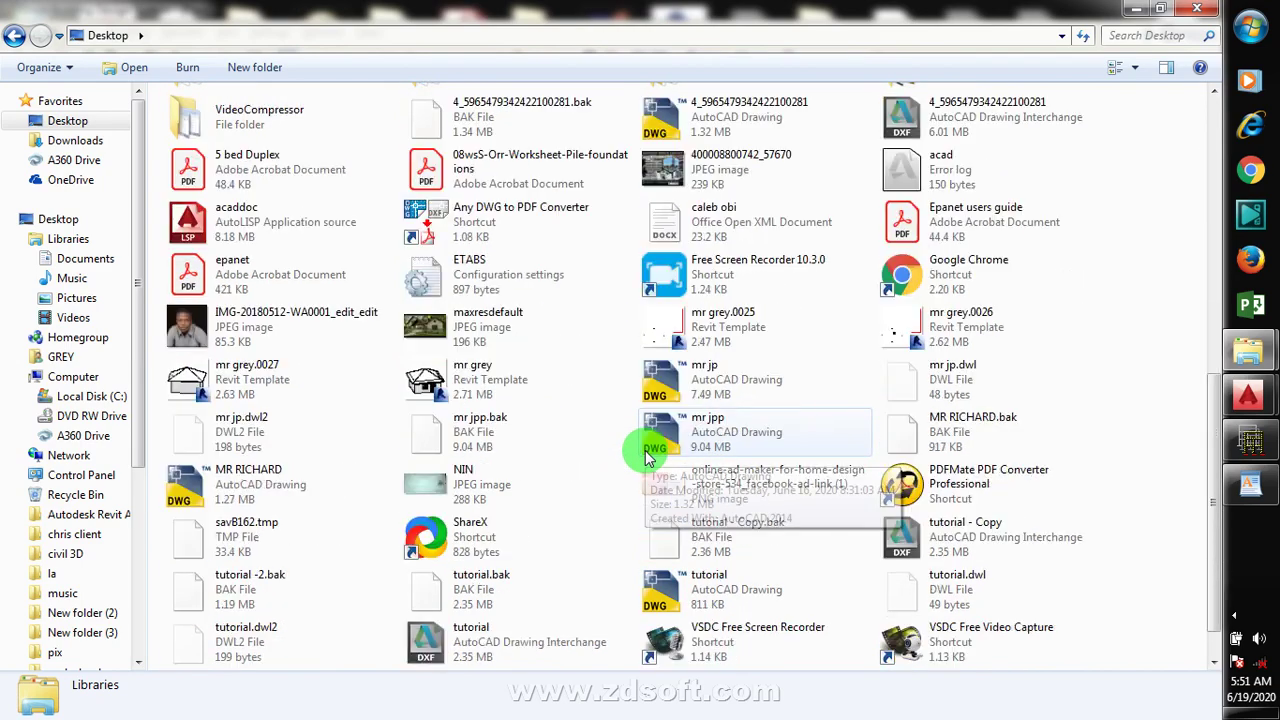
{"action": "scroll", "coordinate": [650, 450], "scroll_direction": "down", "scroll_amount": 1}
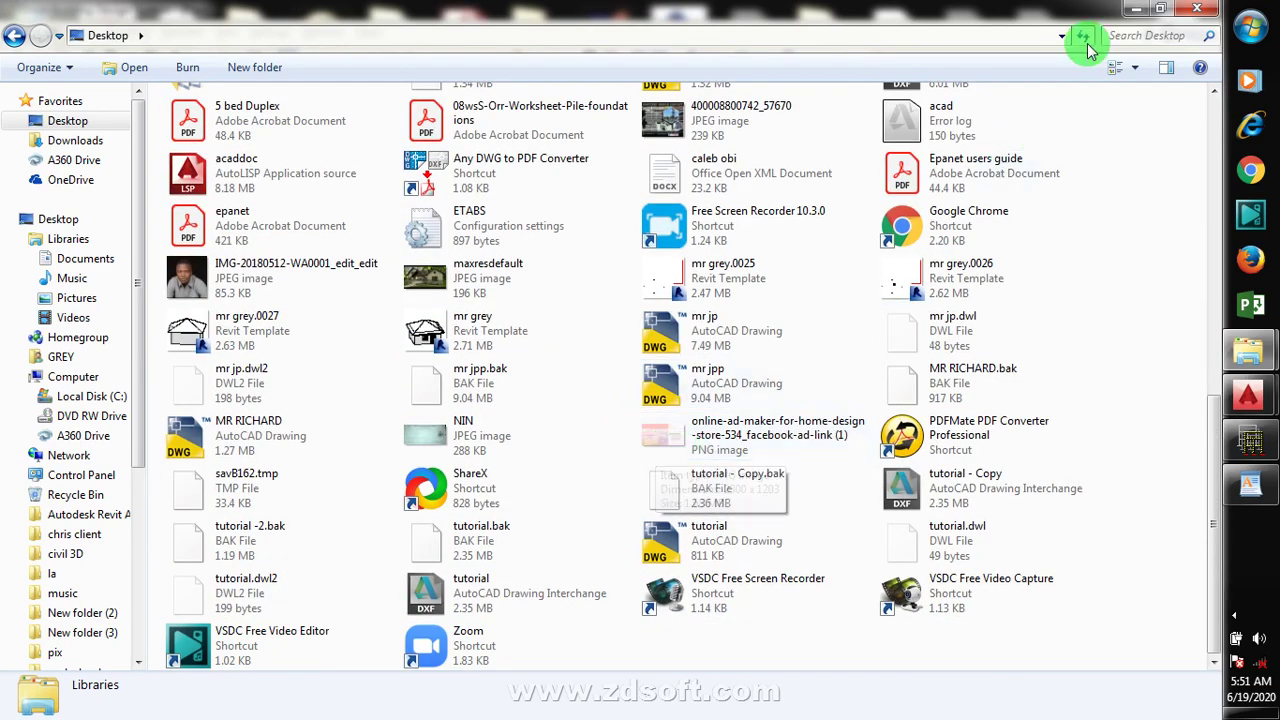
{"action": "left_click", "coordinate": [1192, 9]}
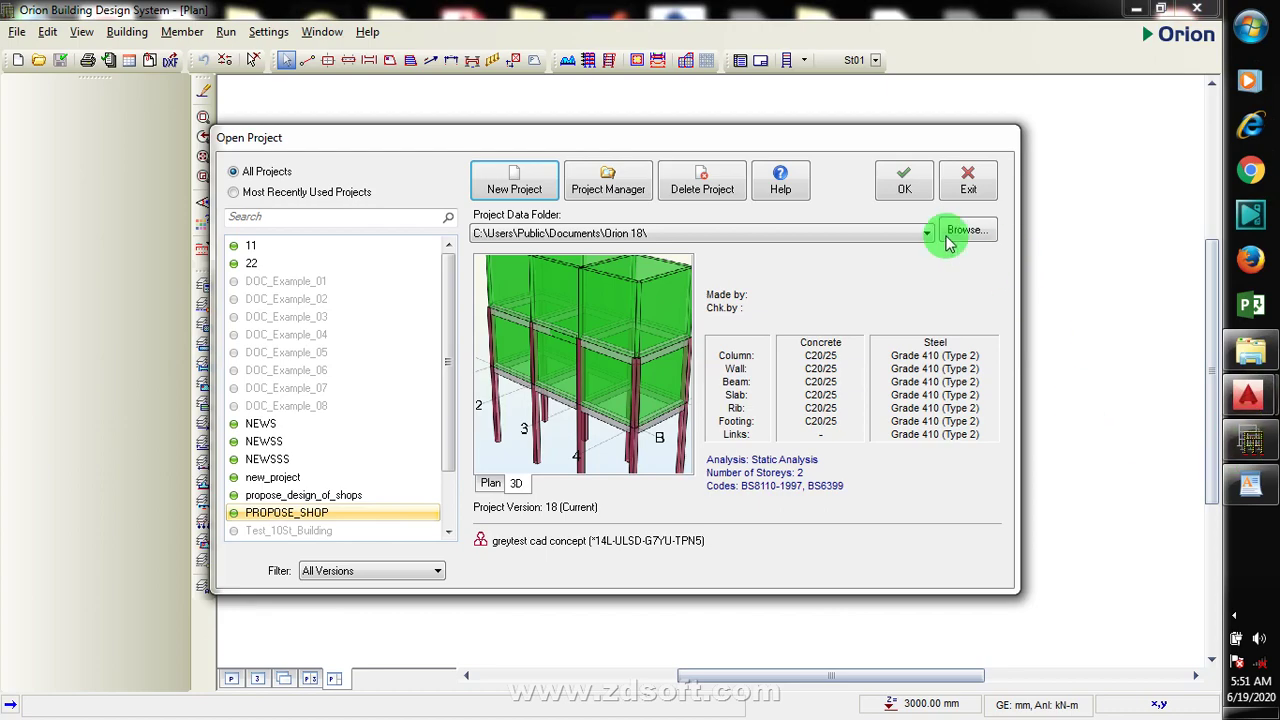
Exit the open Orion session, relaunch Orion 18 from the desktop and dismiss its welcome screen
{"action": "left_click", "coordinate": [970, 185]}
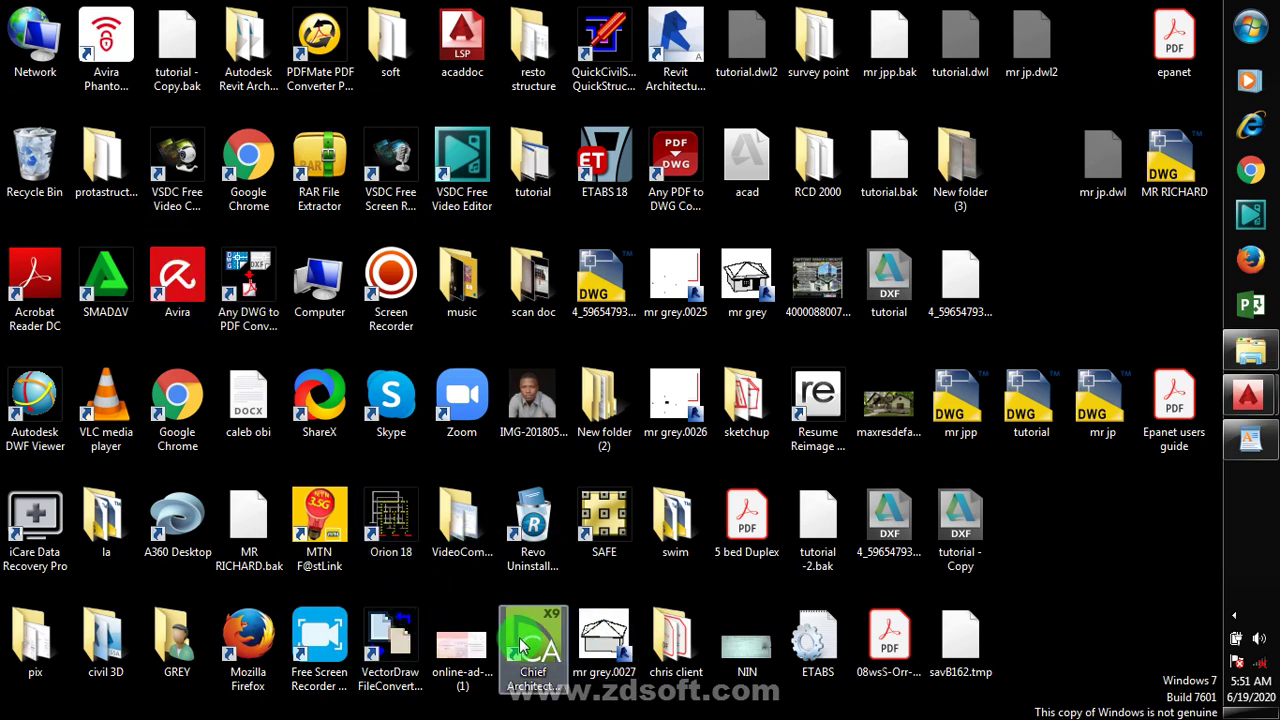
{"action": "left_click", "coordinate": [406, 527]}
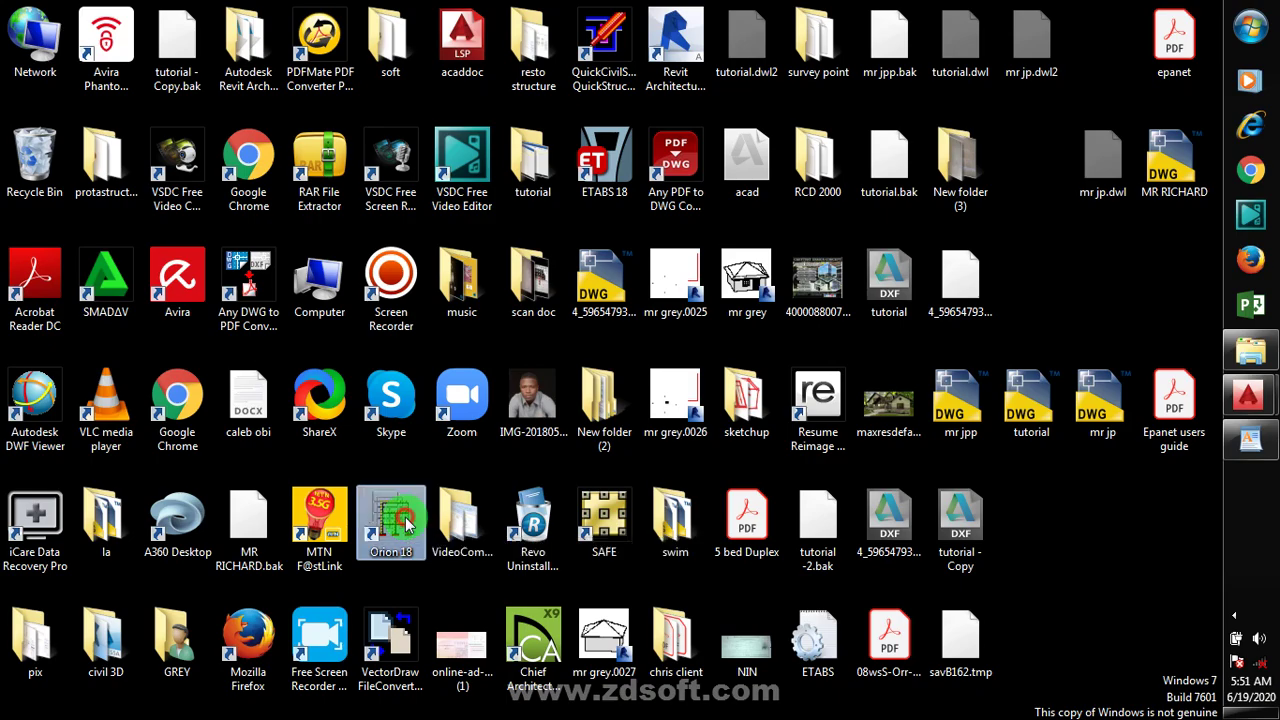
{"action": "left_click", "coordinate": [406, 527]}
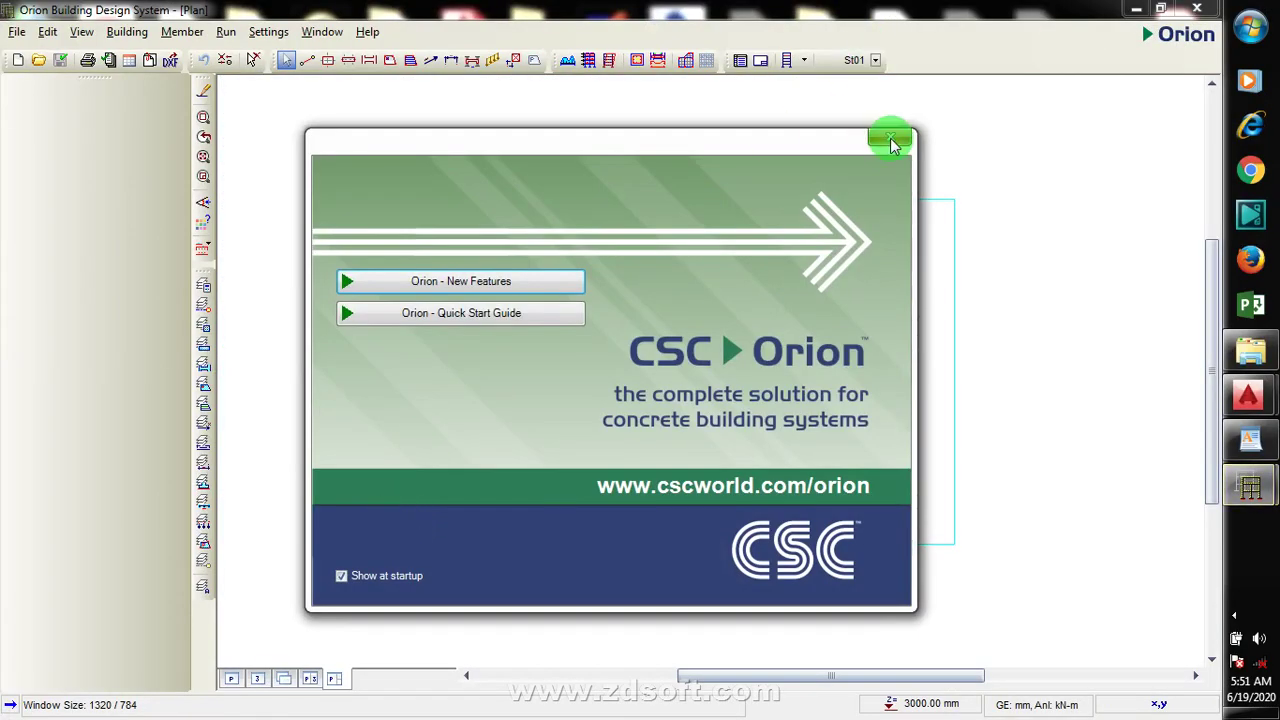
{"action": "left_click", "coordinate": [900, 139]}
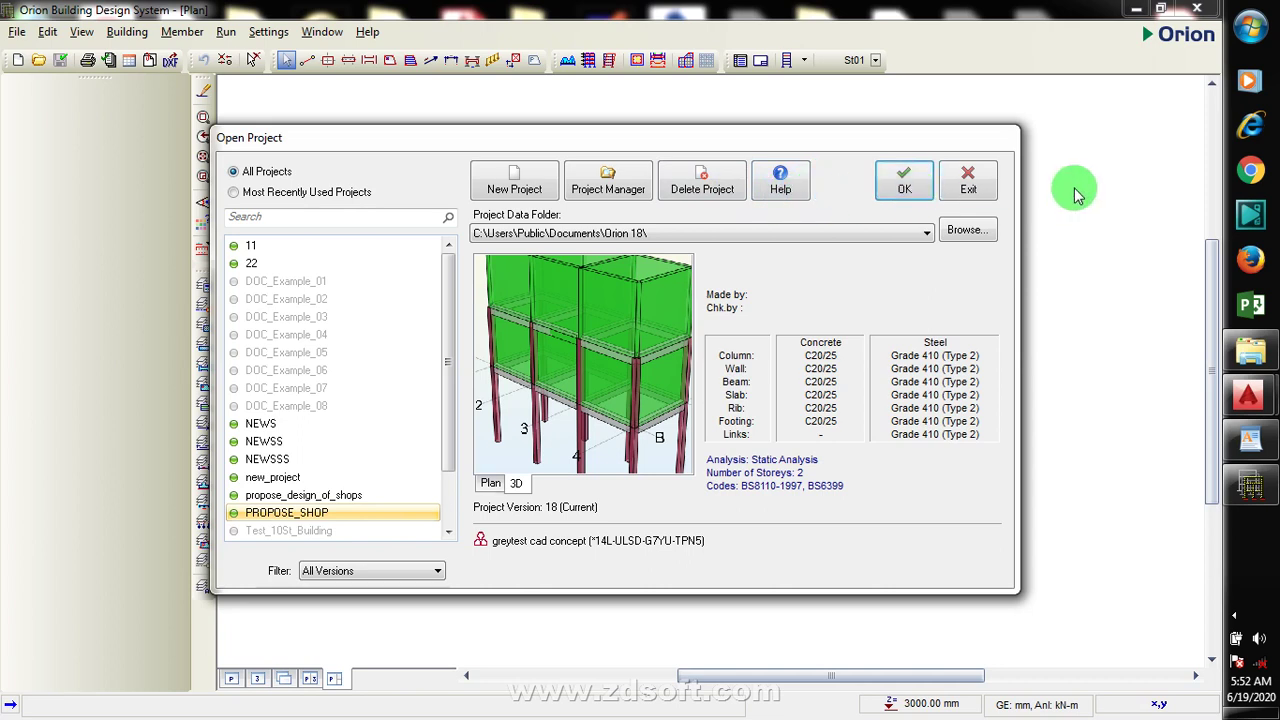
Create a new project with the project code new_work
{"action": "left_click_drag", "start_coordinate": [443, 380], "coordinate": [445, 470]}
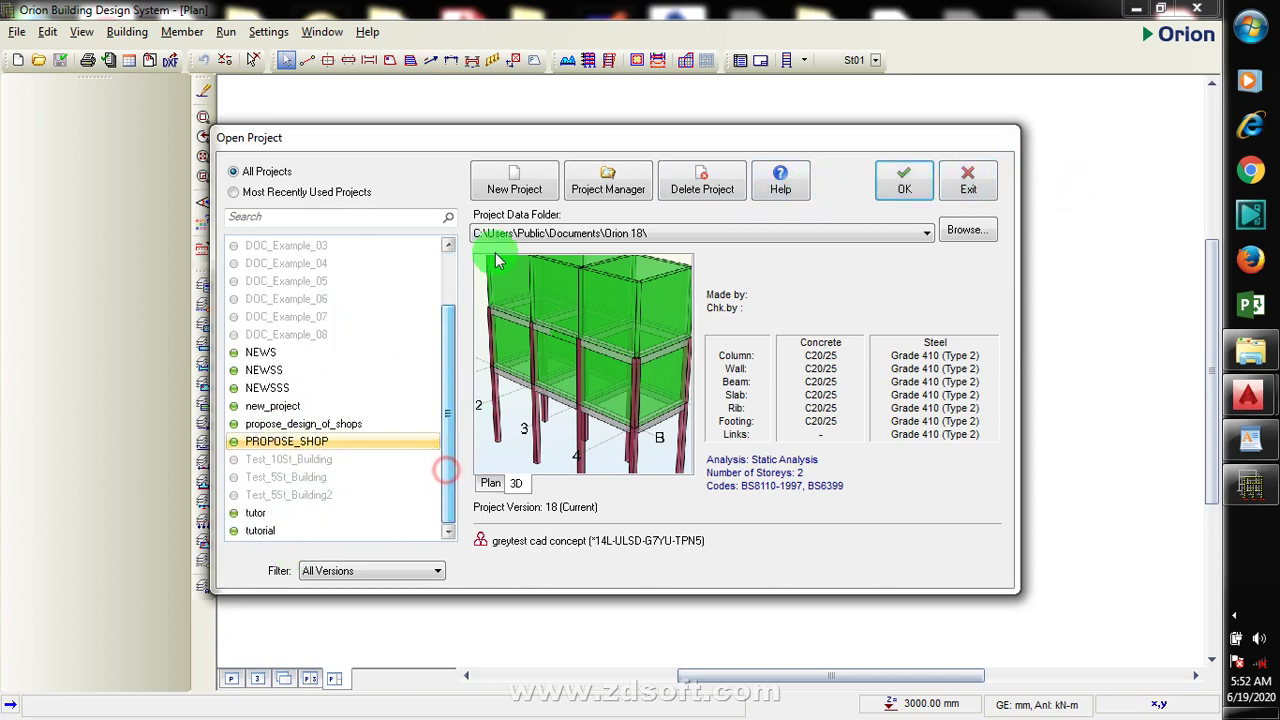
{"action": "left_click", "coordinate": [511, 190]}
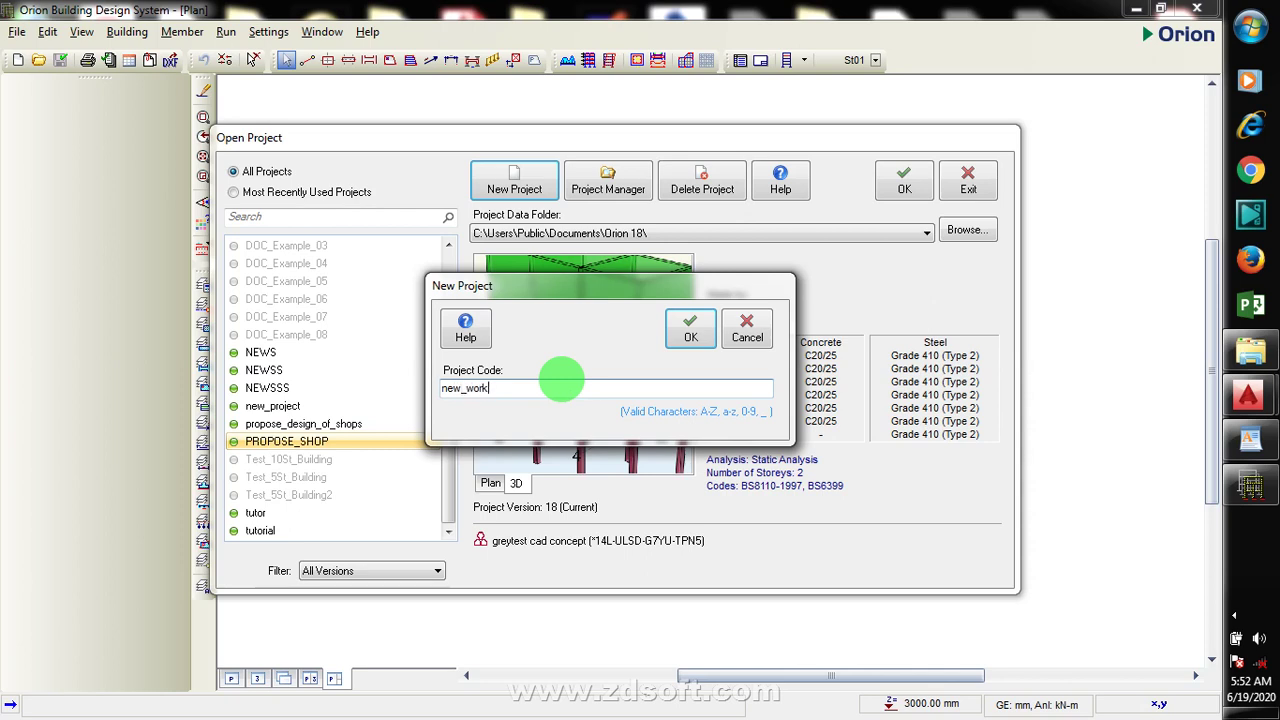
{"action": "left_click", "coordinate": [688, 330]}
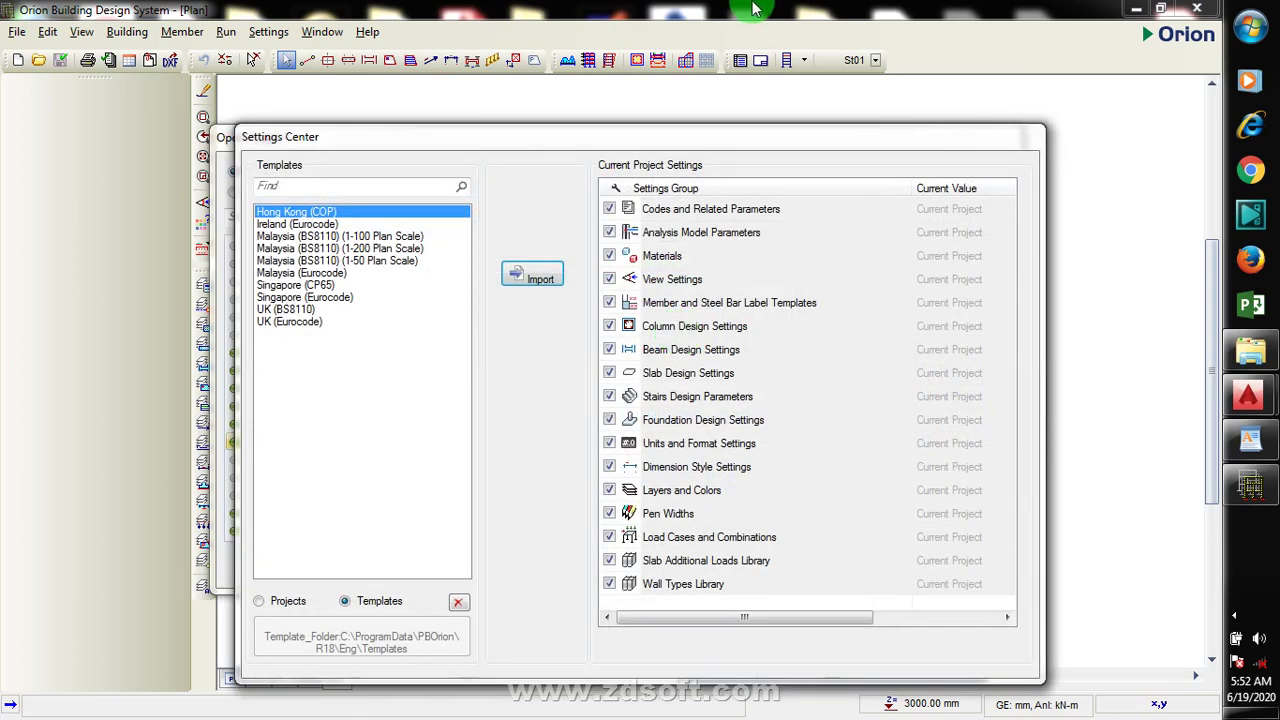
Import all settings groups from the UK (BS8110) template into the new project
{"action": "mouse_move", "coordinate": [295, 228]}
{"action": "left_mouse_down"}
{"action": "mouse_move", "coordinate": [331, 313]}
{"action": "mouse_move", "coordinate": [302, 322]}
{"action": "mouse_move", "coordinate": [318, 305]}
{"action": "left_mouse_up"}
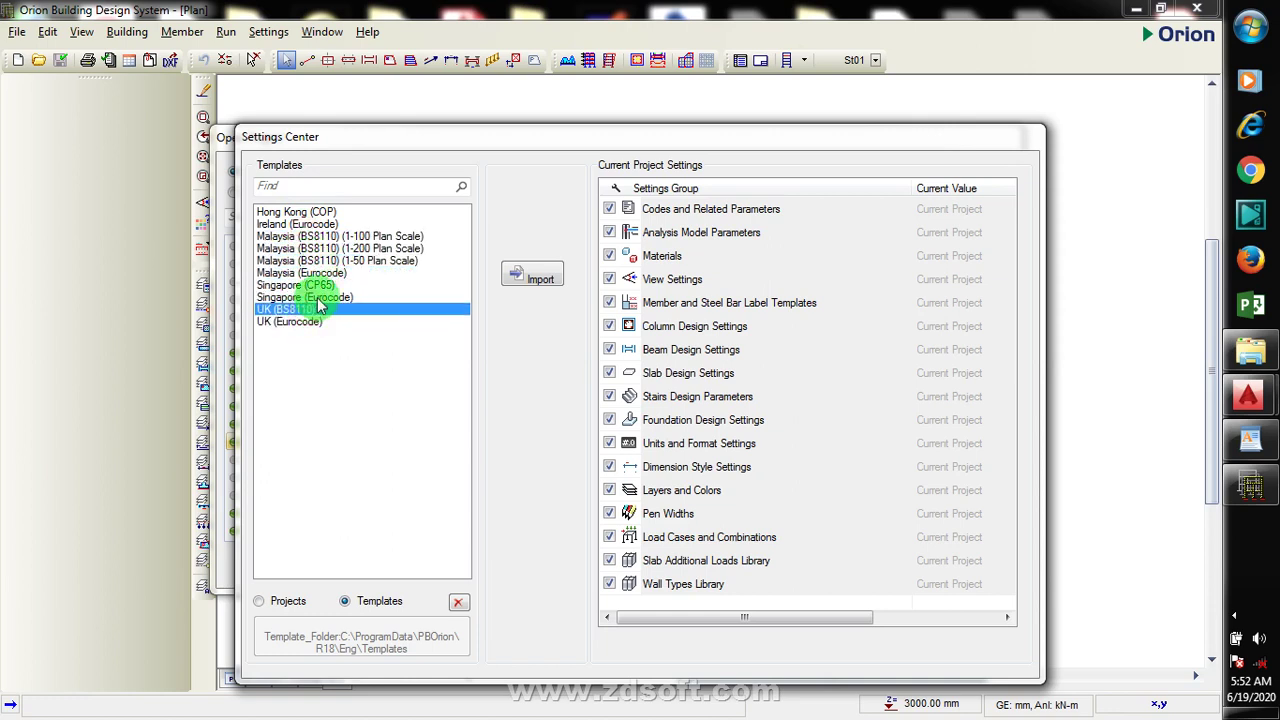
{"action": "left_click", "coordinate": [318, 296]}
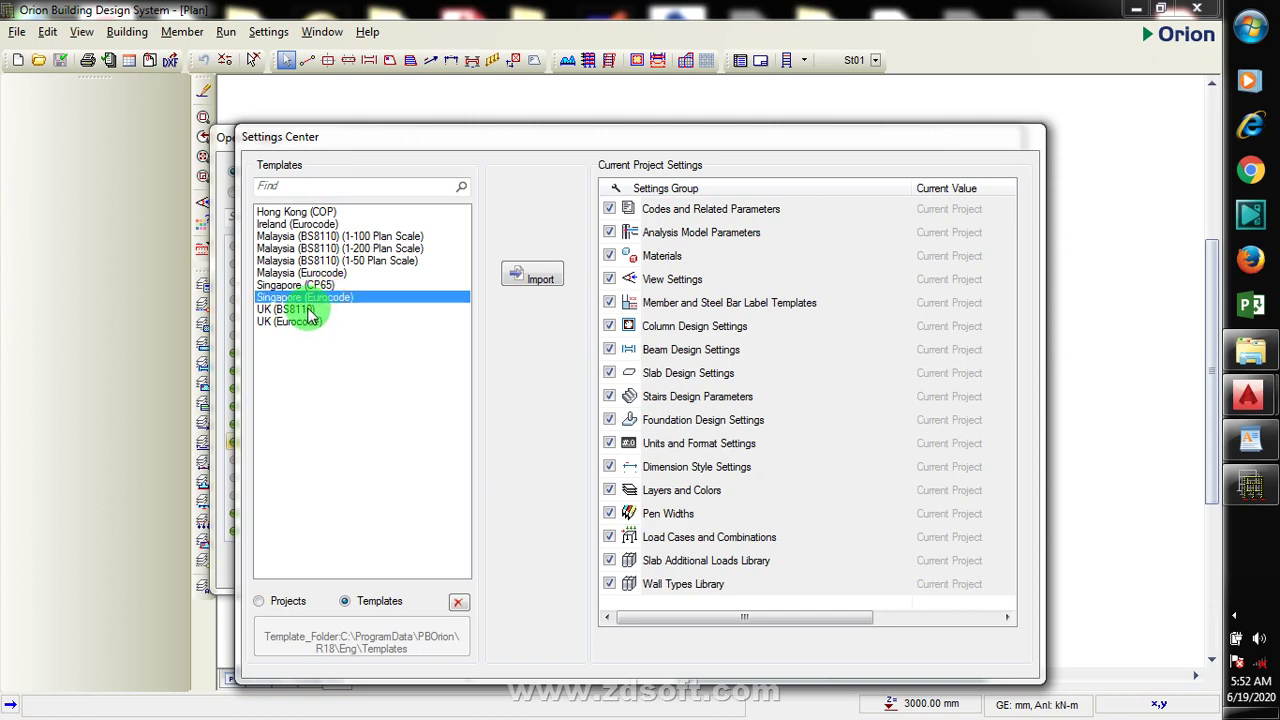
{"action": "left_click", "coordinate": [308, 309]}
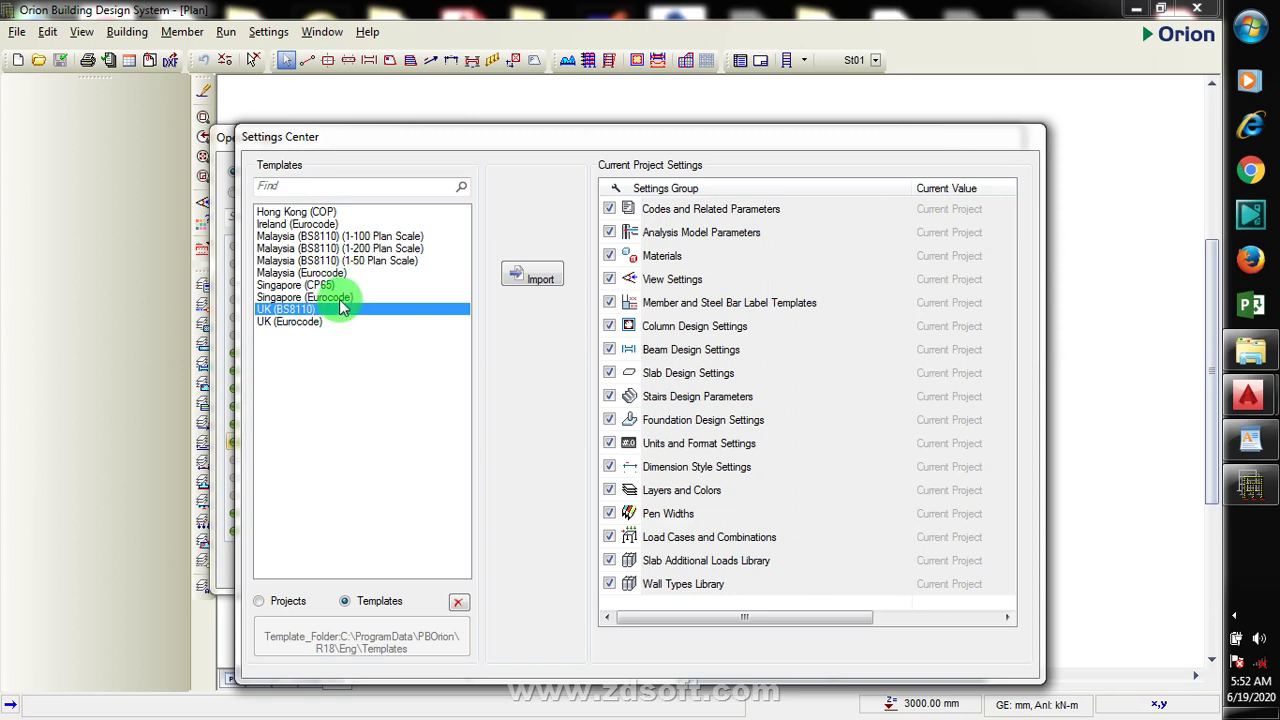
{"action": "left_click", "coordinate": [336, 297]}
{"action": "left_click", "coordinate": [340, 286]}
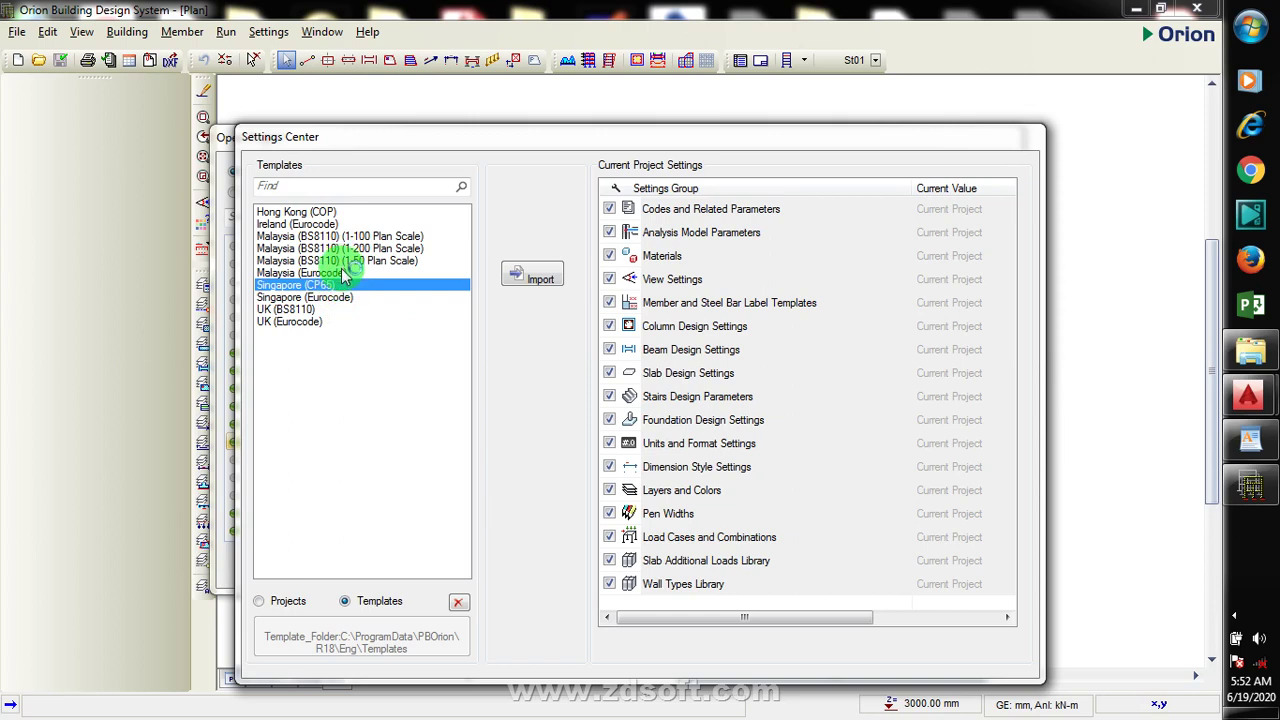
{"action": "left_click", "coordinate": [342, 273]}
{"action": "left_click", "coordinate": [358, 260]}
{"action": "left_click", "coordinate": [368, 249]}
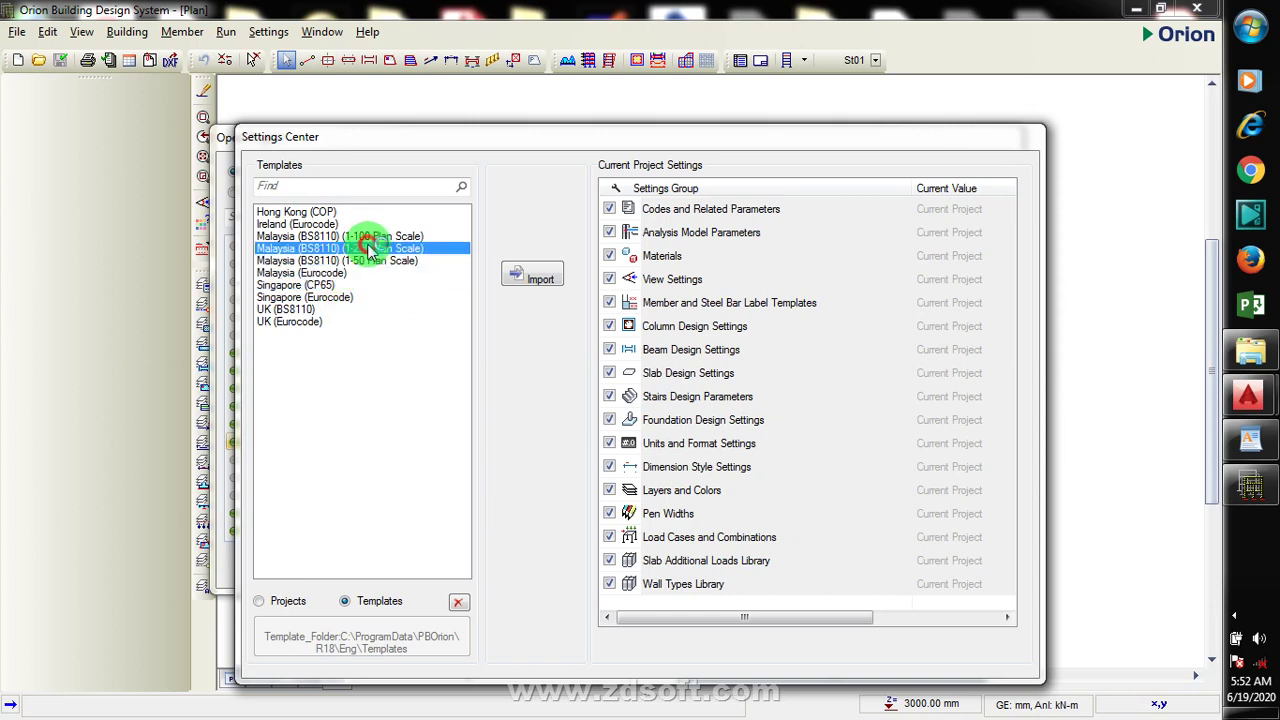
{"action": "left_click", "coordinate": [362, 237]}
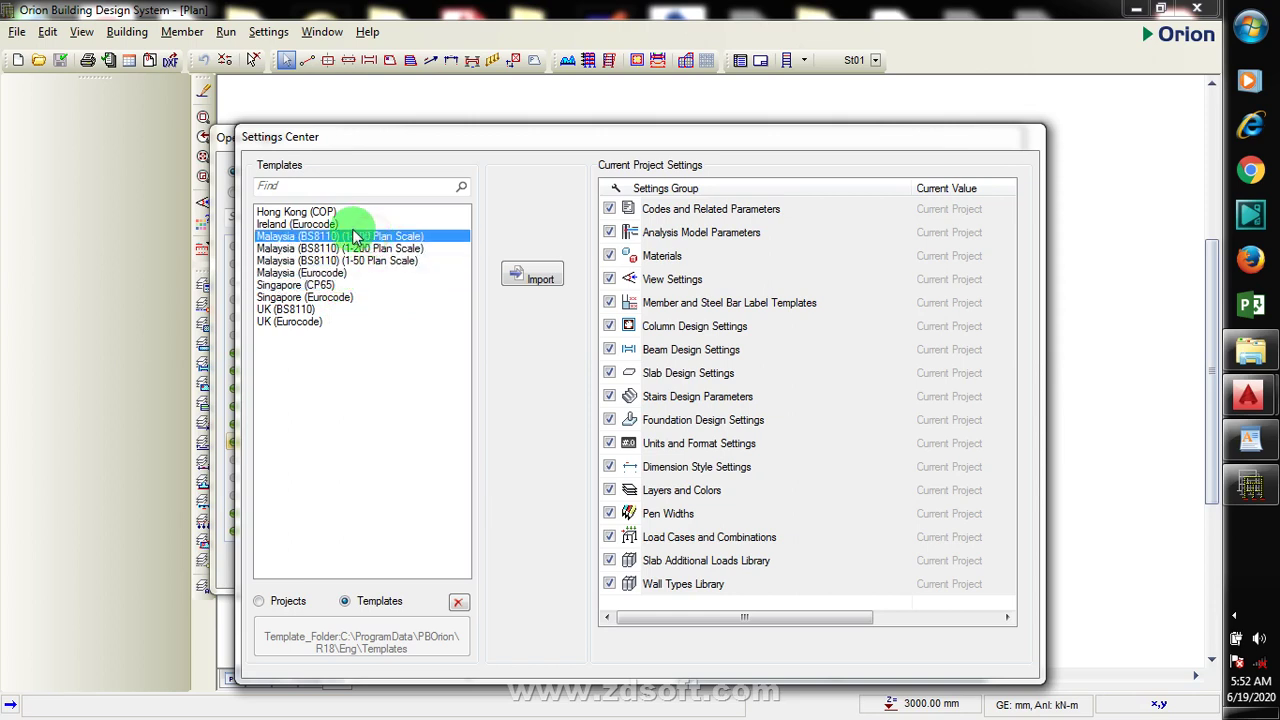
{"action": "left_click", "coordinate": [300, 310]}
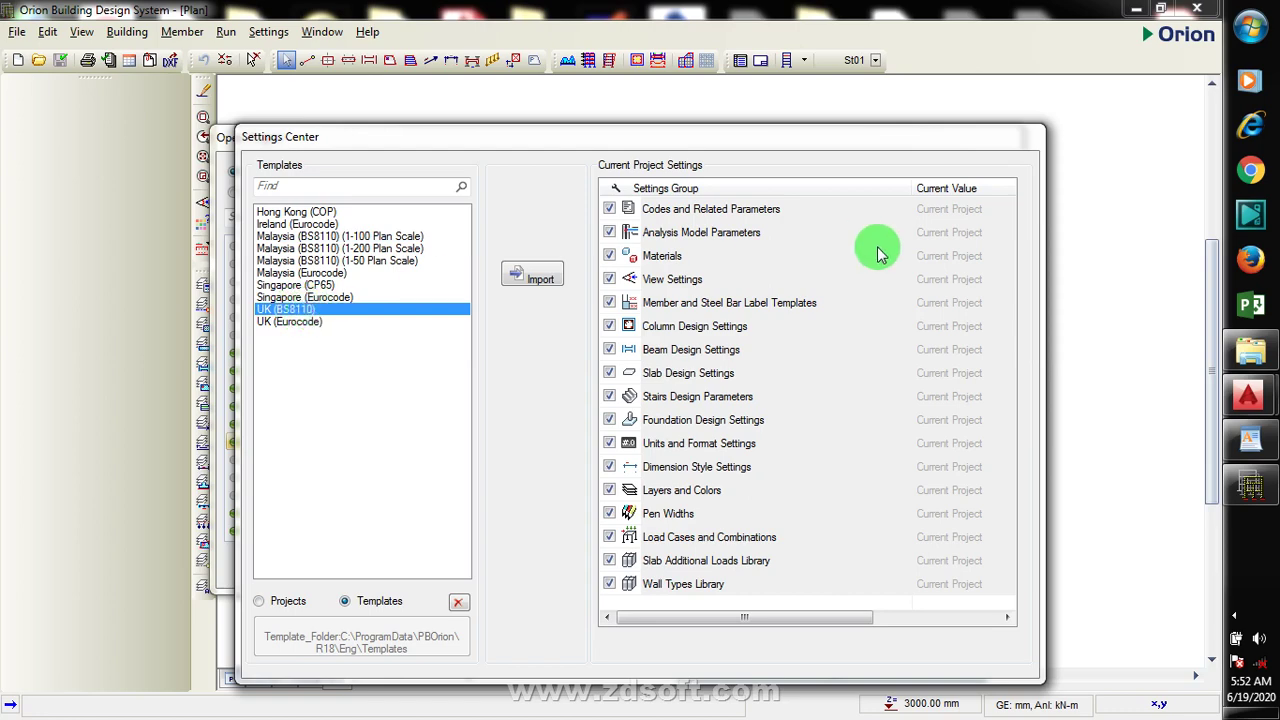
{"action": "left_click", "coordinate": [538, 279]}
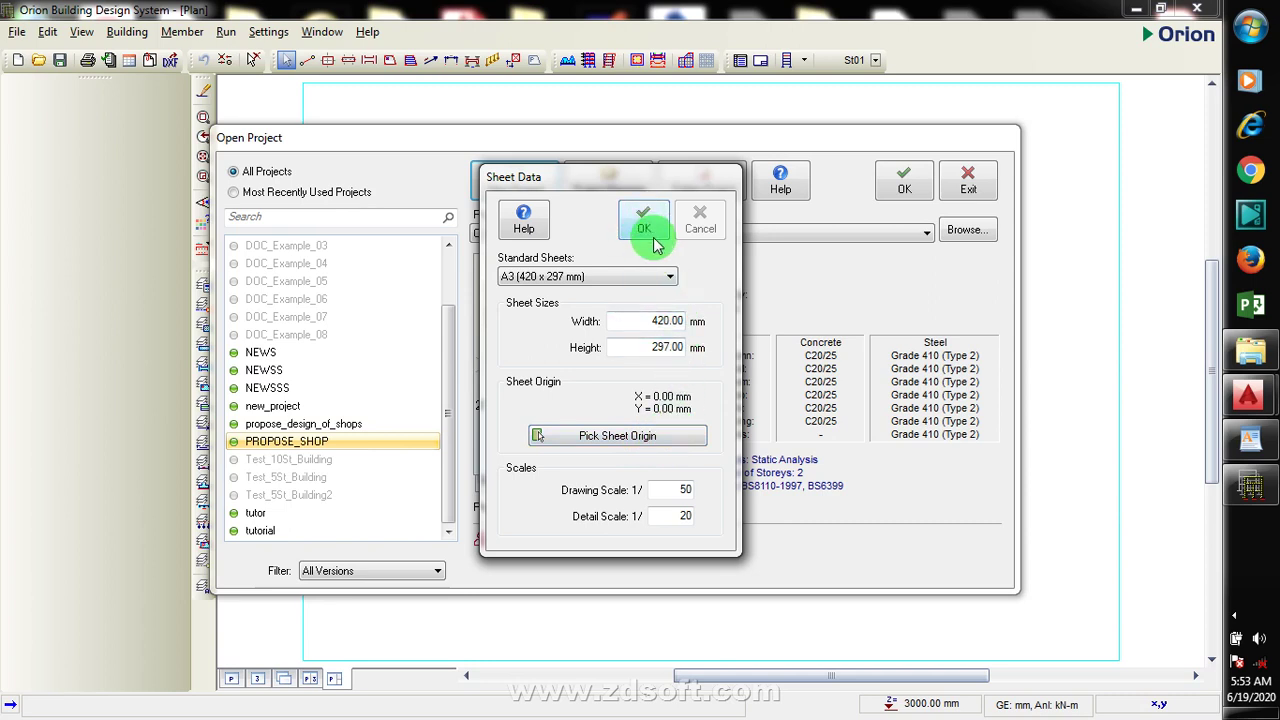
Pick the sheet origin near the middle of the sheet, at about X 10078 mm, Y 7328 mm, and accept the A3 sheet data
{"action": "left_click", "coordinate": [614, 442]}
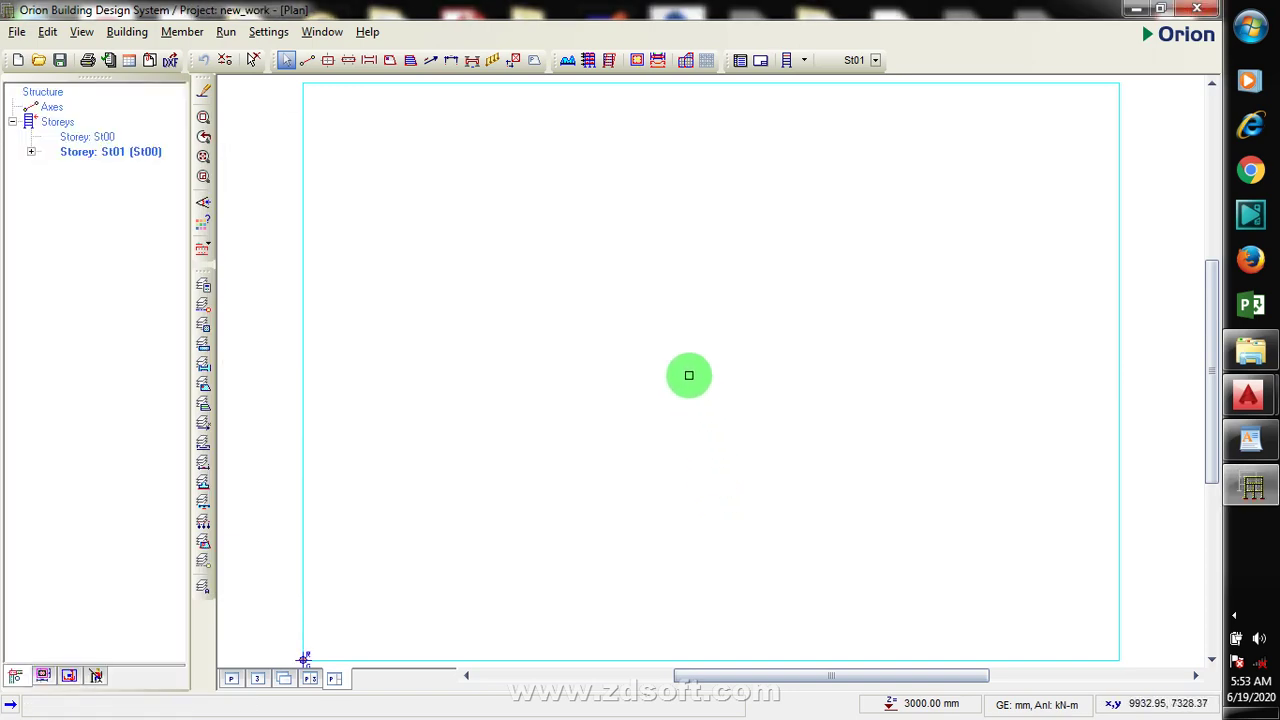
{"action": "left_click", "coordinate": [694, 374]}
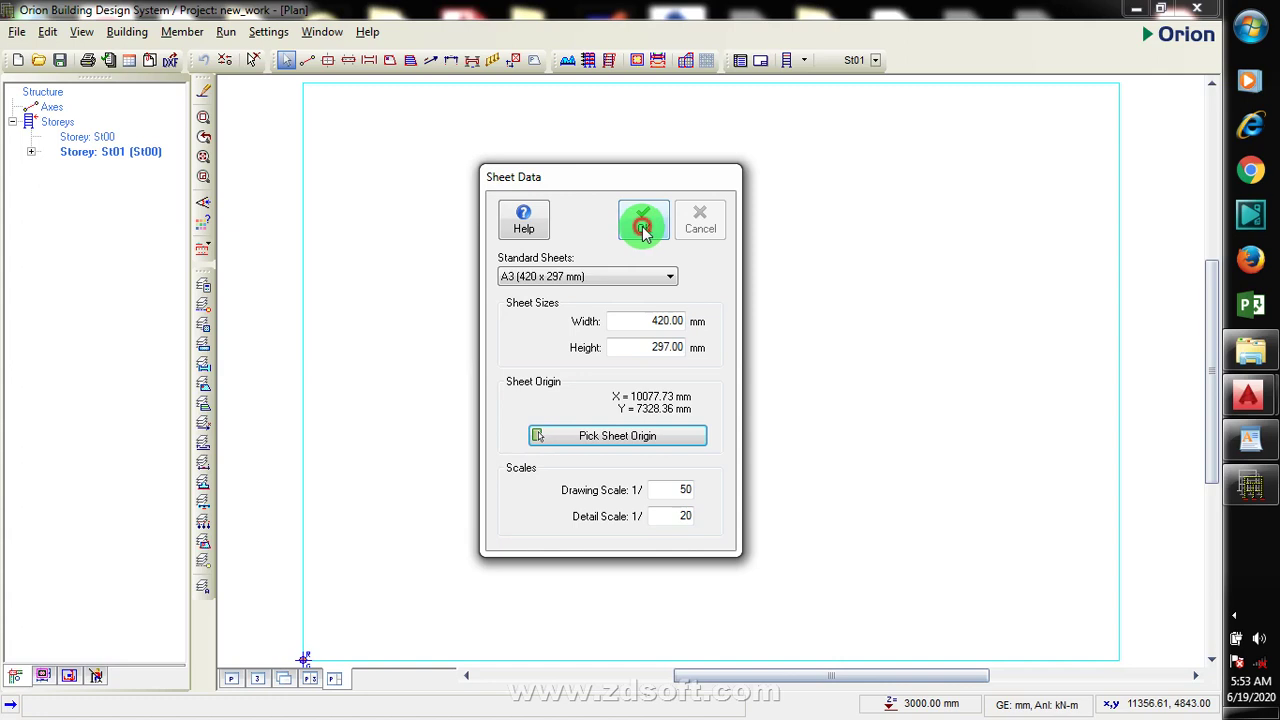
{"action": "left_click", "coordinate": [643, 226]}
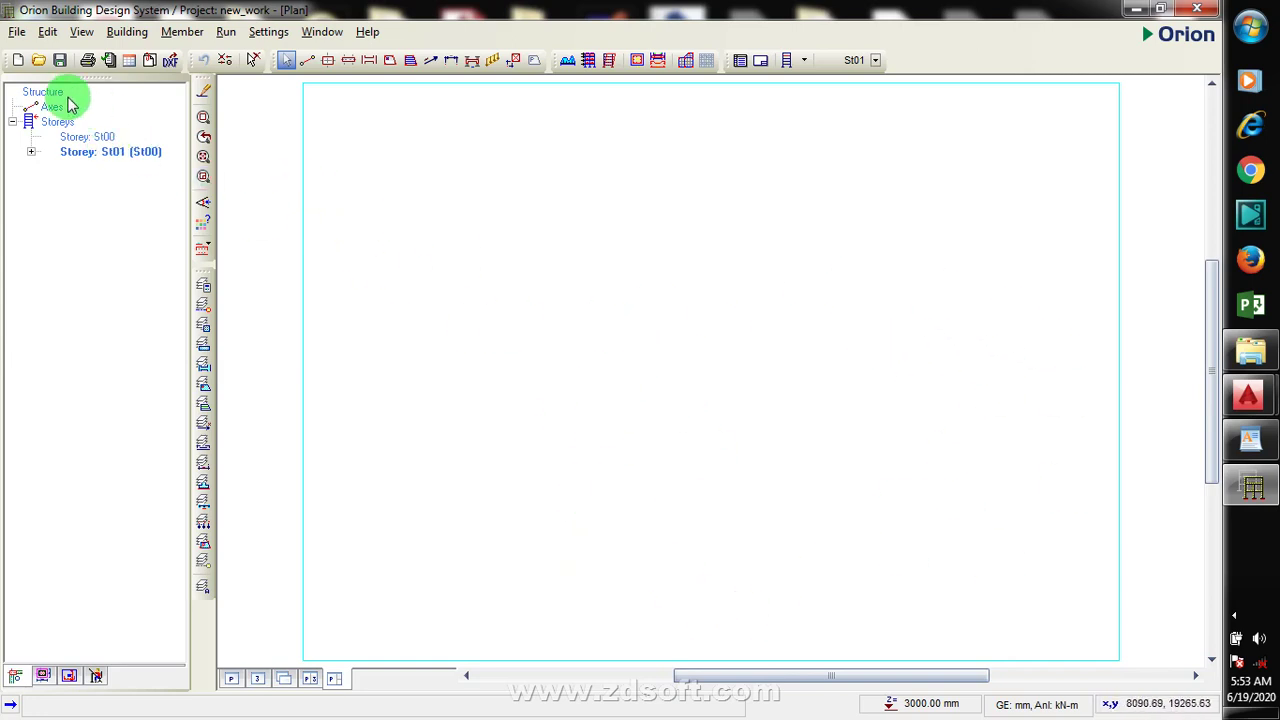
{"action": "left_click", "coordinate": [18, 62]}
{"action": "left_click", "coordinate": [17, 32]}
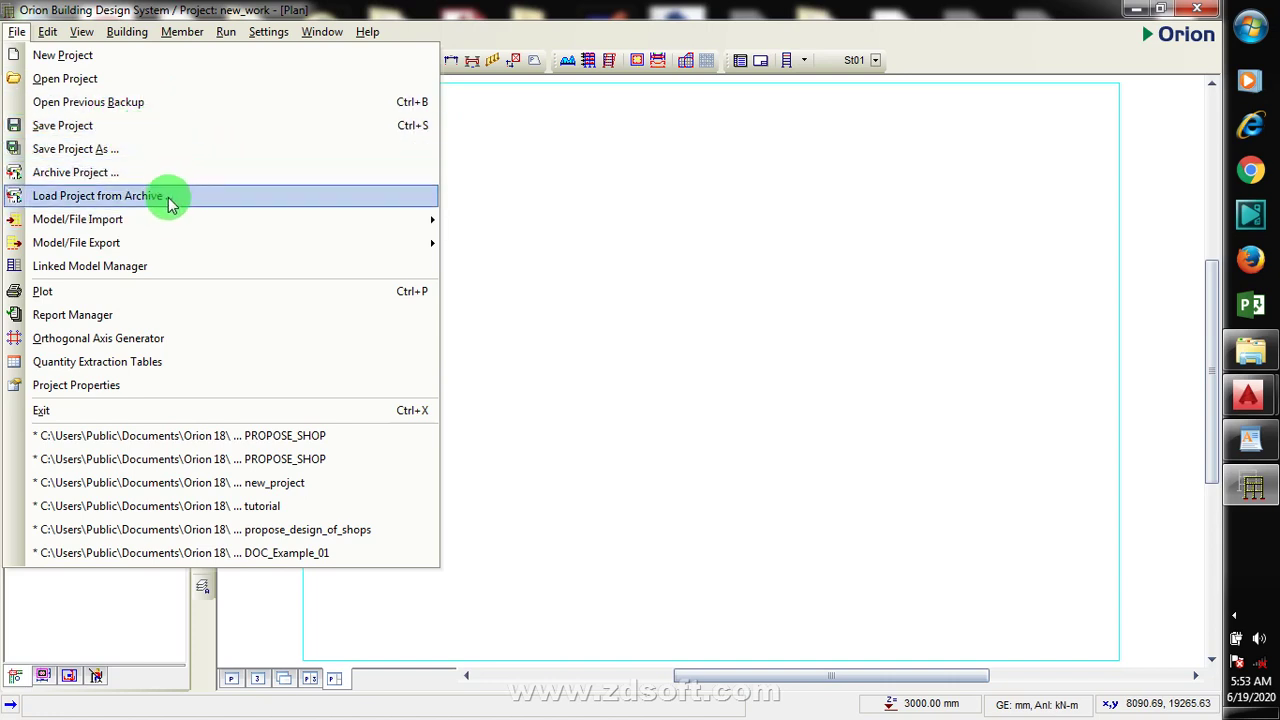
{"action": "mouse_move", "coordinate": [214, 212]}
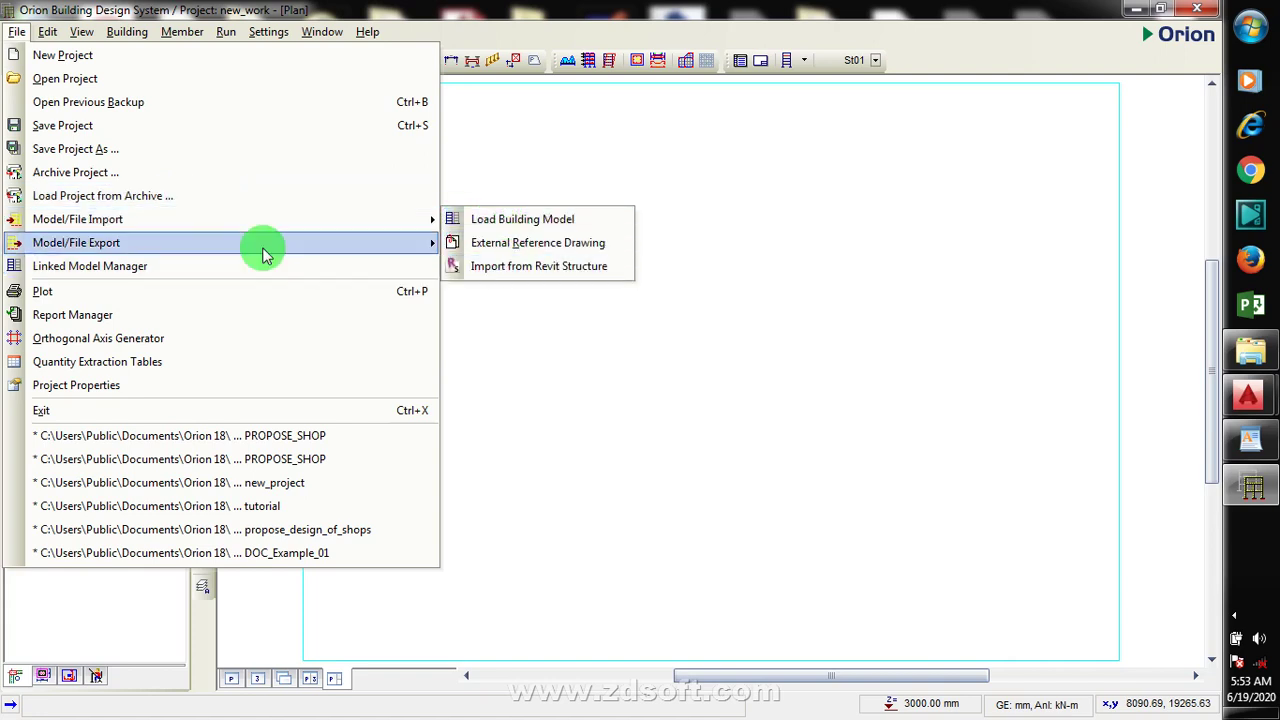
{"action": "mouse_move", "coordinate": [419, 249]}
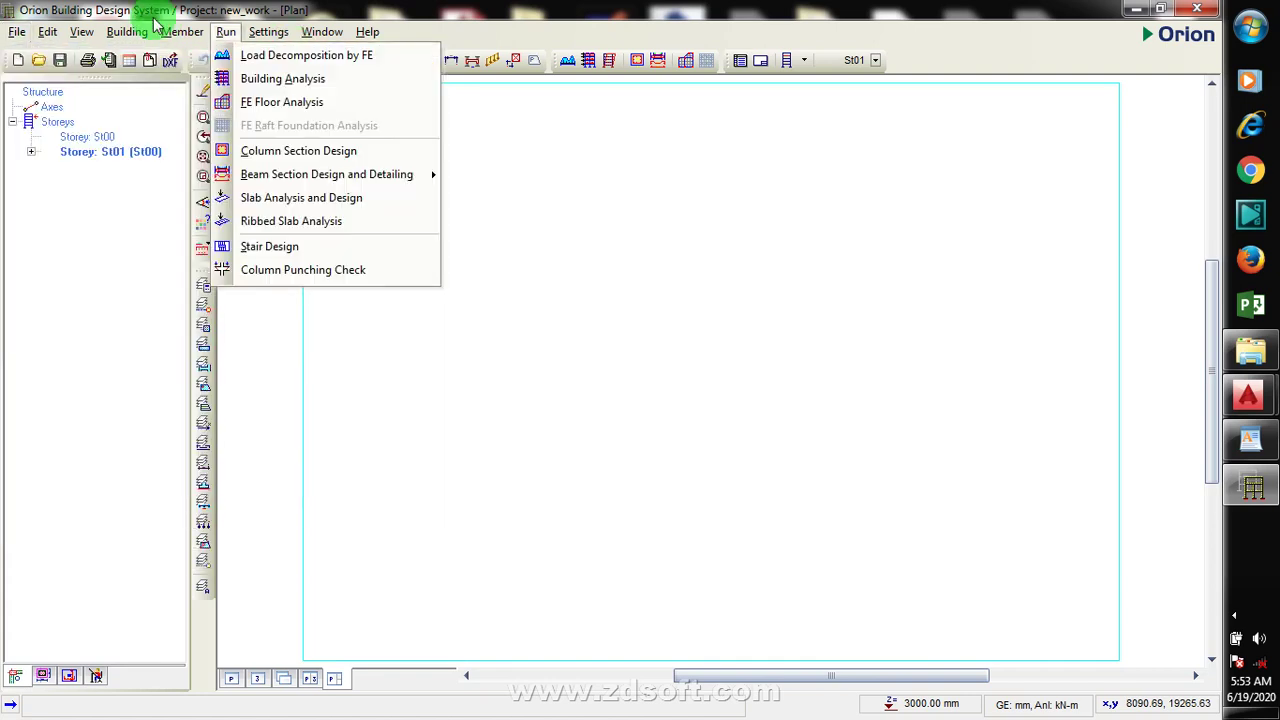
{"action": "mouse_move", "coordinate": [127, 31]}
{"action": "left_click", "coordinate": [46, 32]}
{"action": "left_click", "coordinate": [47, 33]}
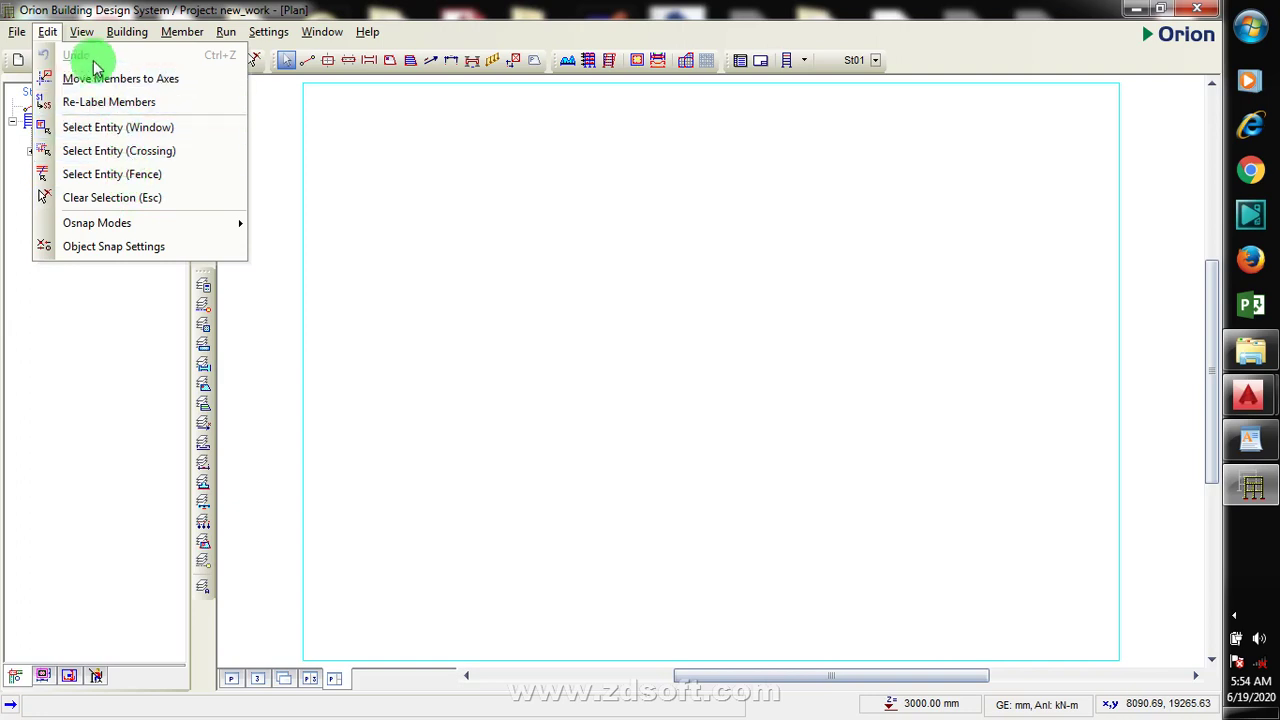
{"action": "mouse_move", "coordinate": [90, 40]}
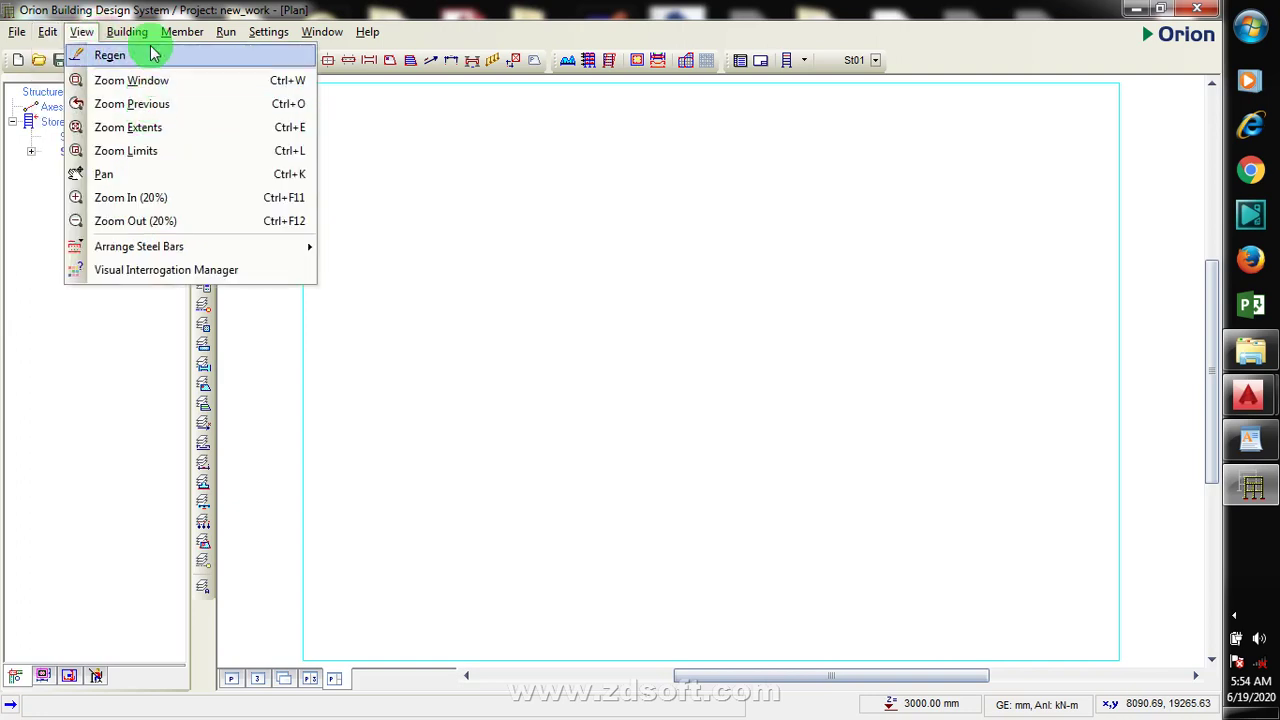
{"action": "mouse_move", "coordinate": [143, 40]}
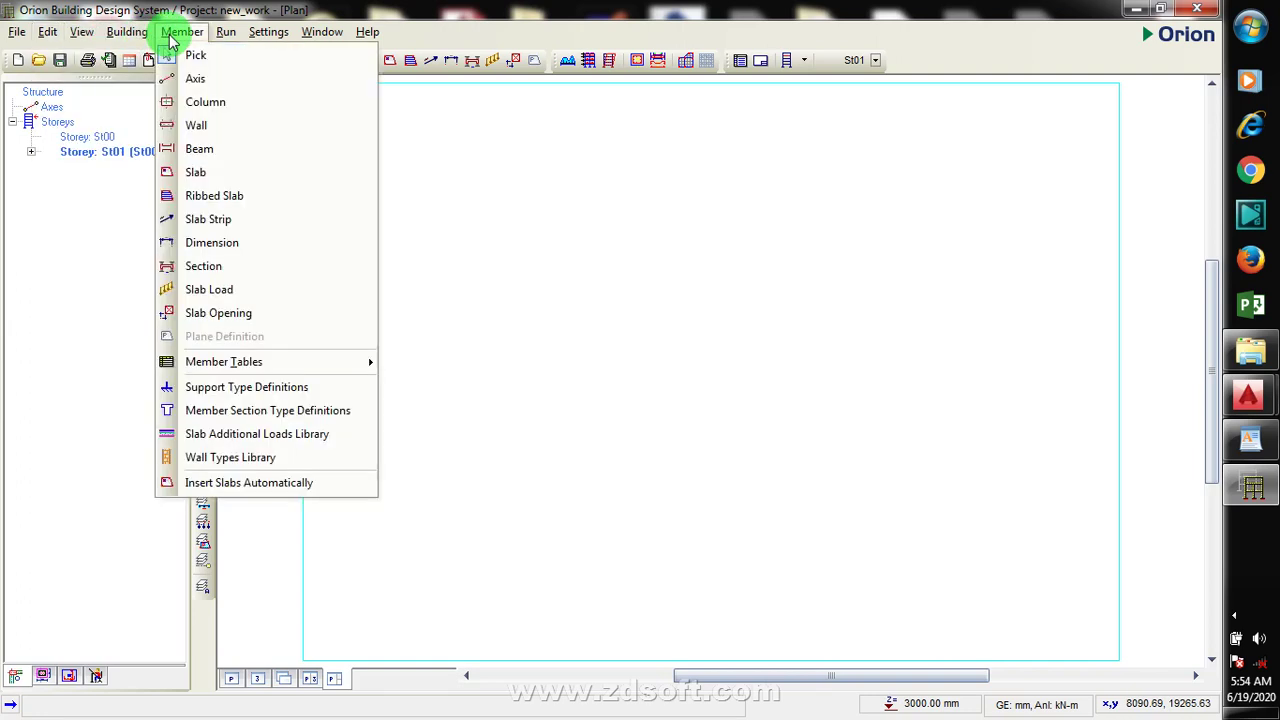
{"action": "mouse_move", "coordinate": [226, 38]}
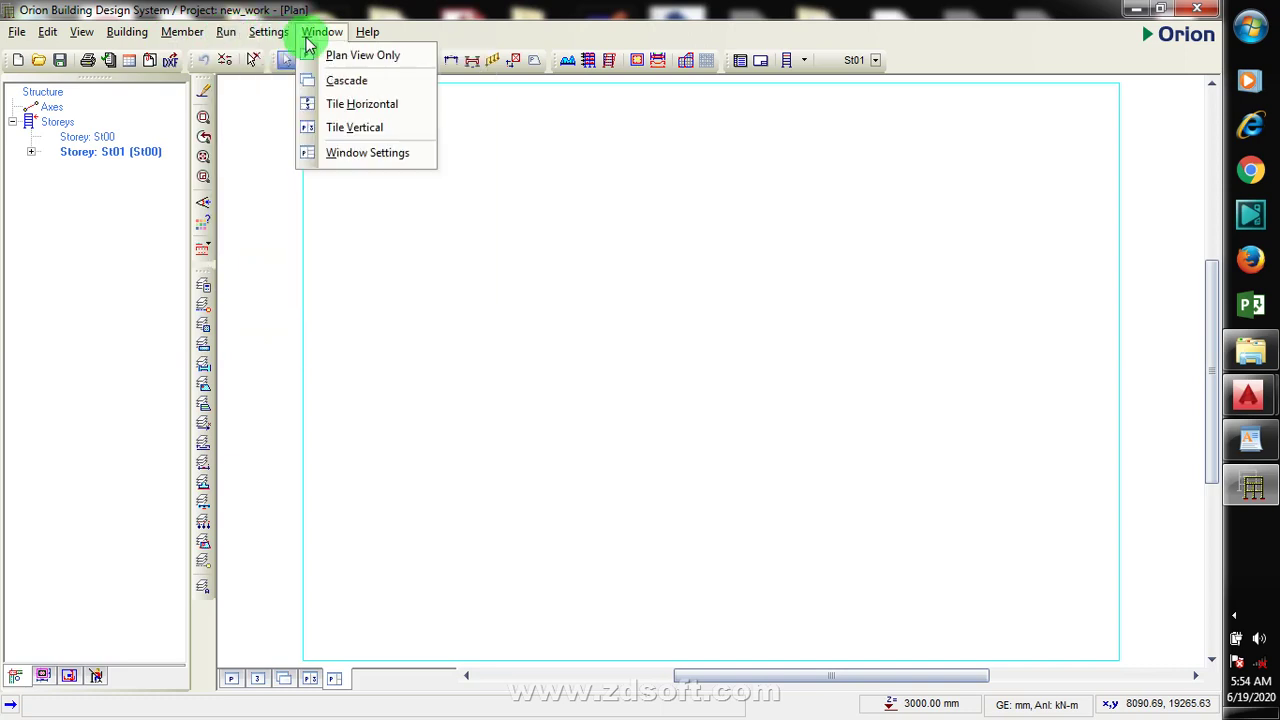
{"action": "mouse_move", "coordinate": [364, 34]}
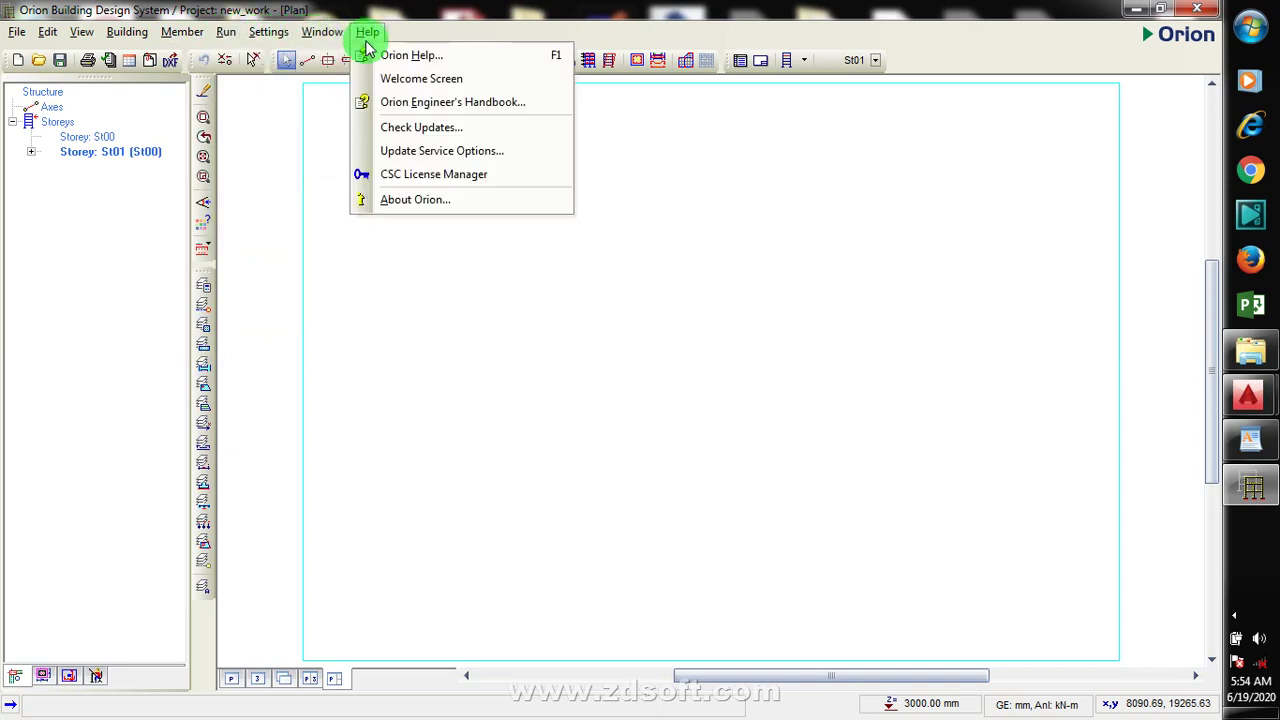
Start importing an external reference drawing, saving the project when asked
{"action": "left_click", "coordinate": [310, 106]}
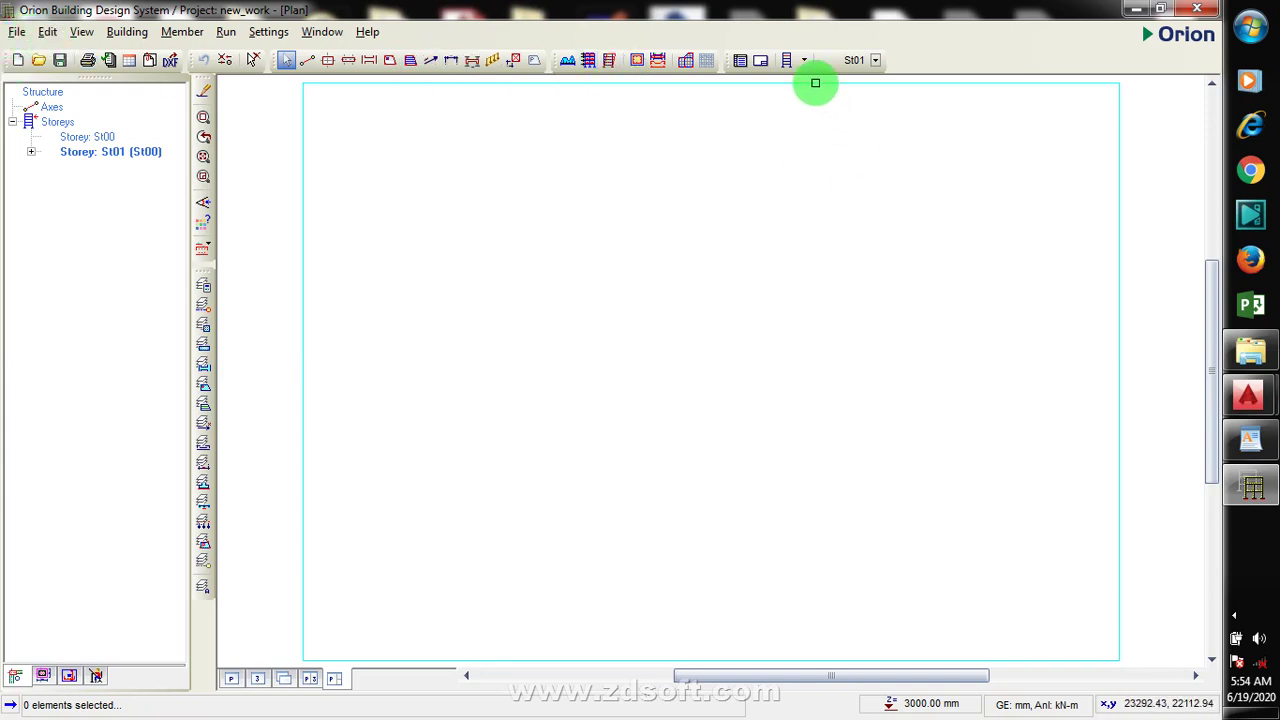
{"action": "left_click", "coordinate": [17, 32]}
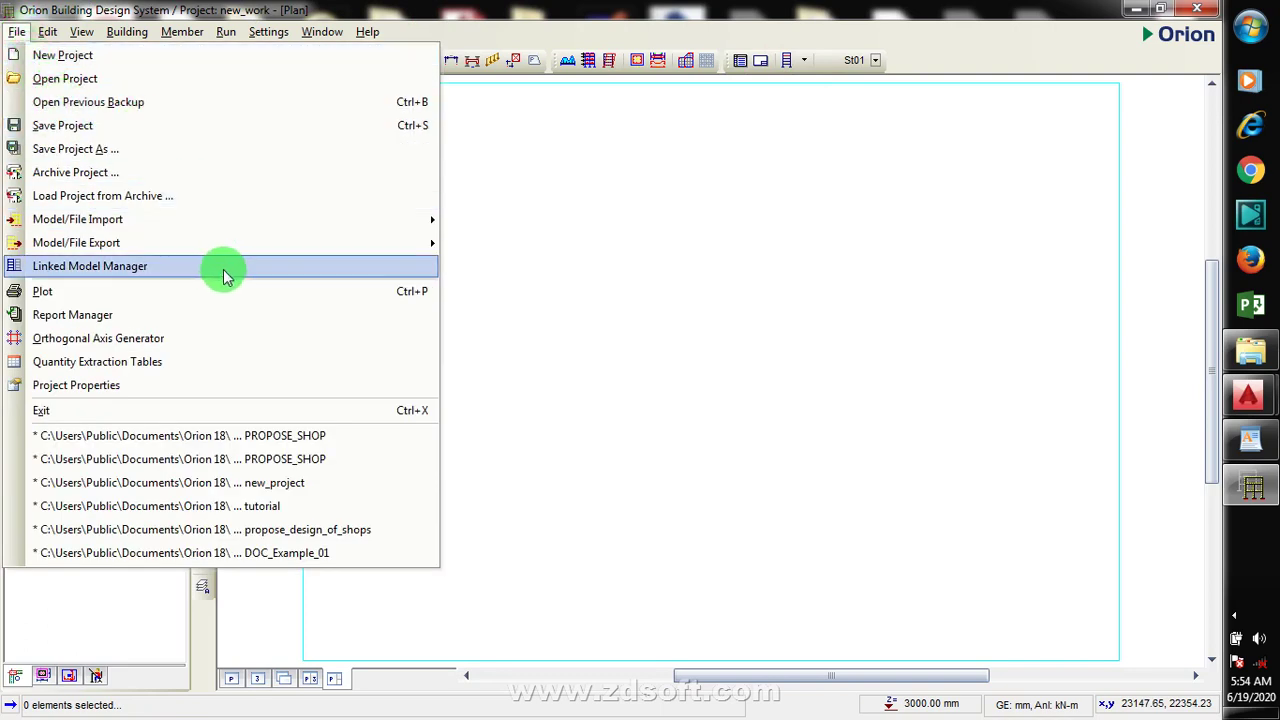
{"action": "mouse_move", "coordinate": [377, 222]}
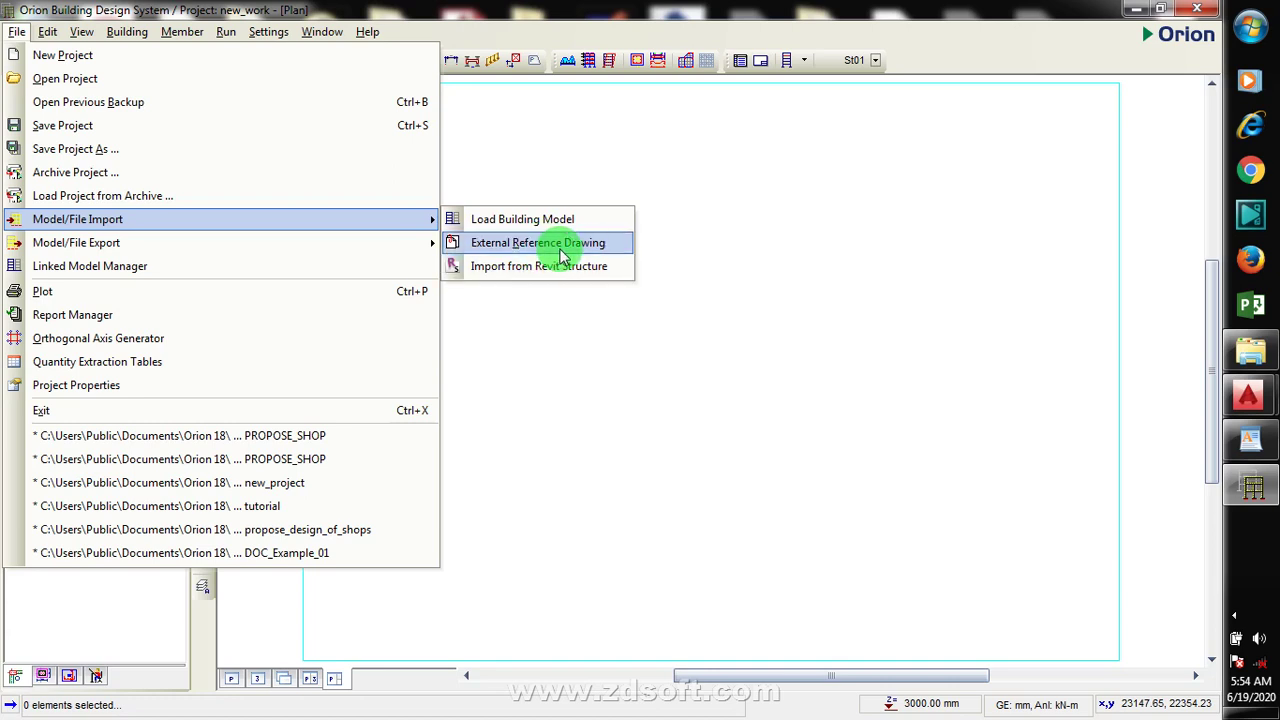
{"action": "left_click", "coordinate": [610, 250]}
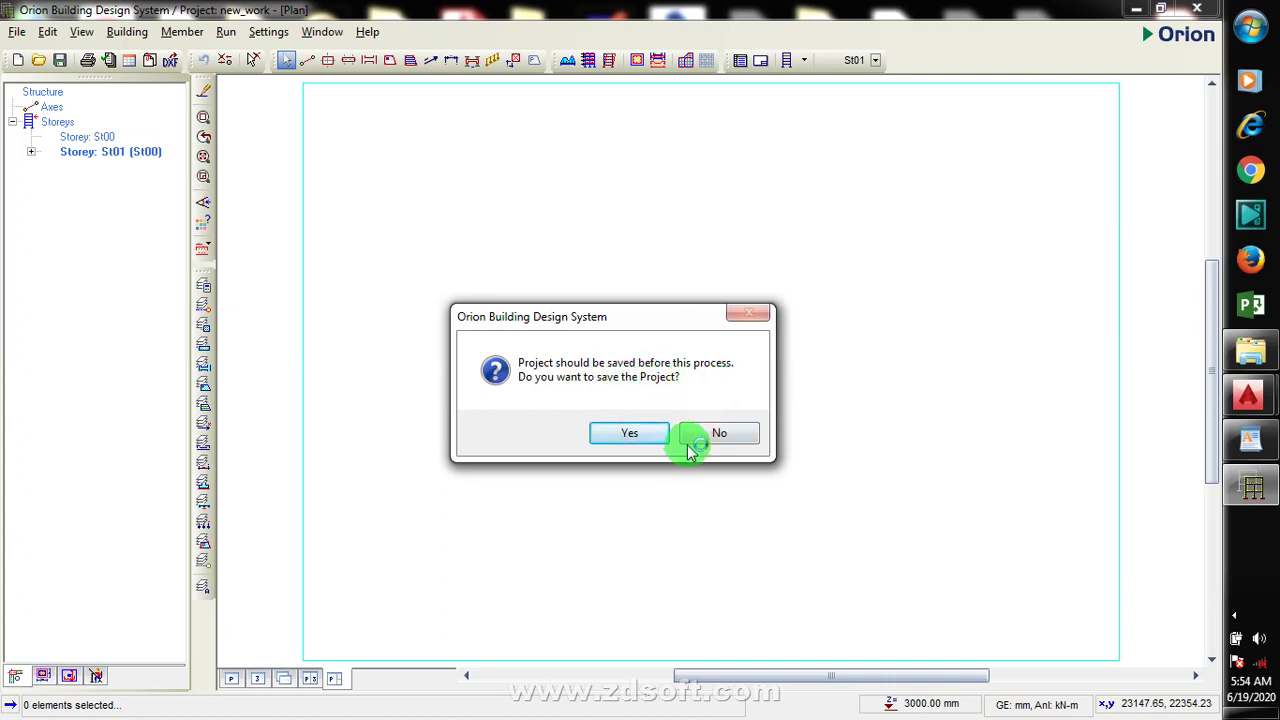
{"action": "left_click", "coordinate": [643, 440]}
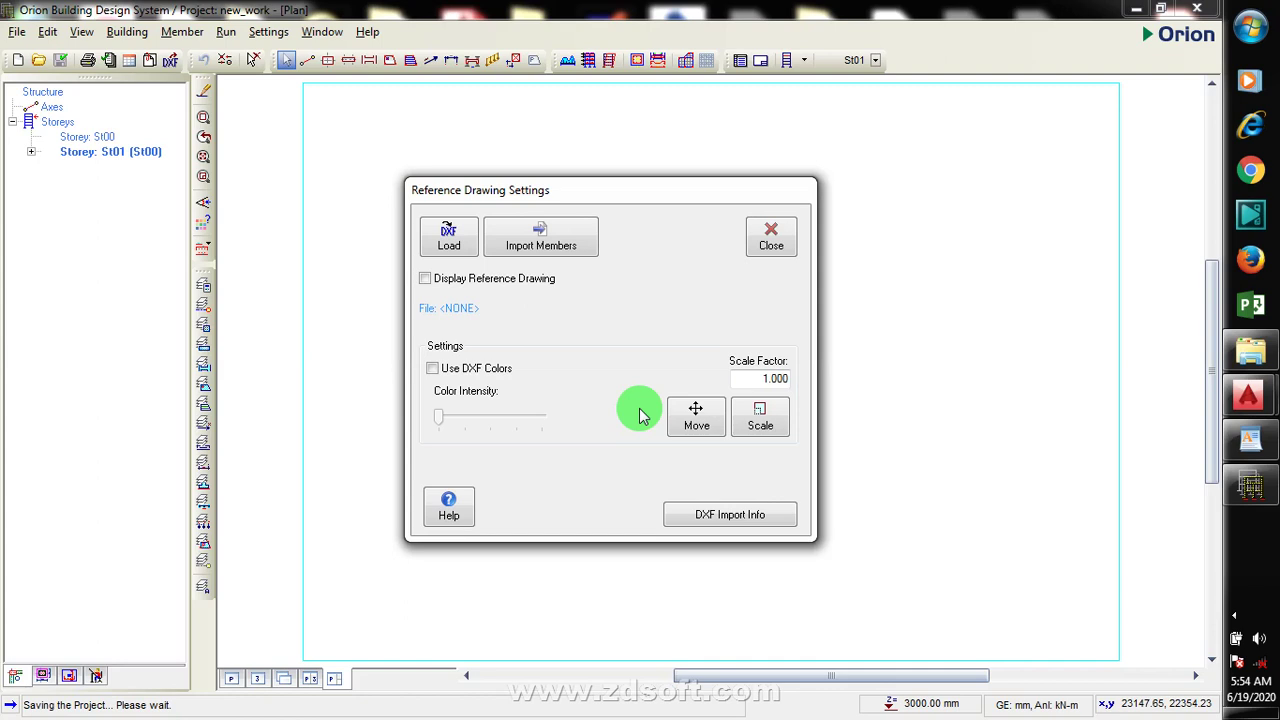
Turn on display of the reference drawing and leave the use of DXF colors off
{"action": "left_click", "coordinate": [425, 280]}
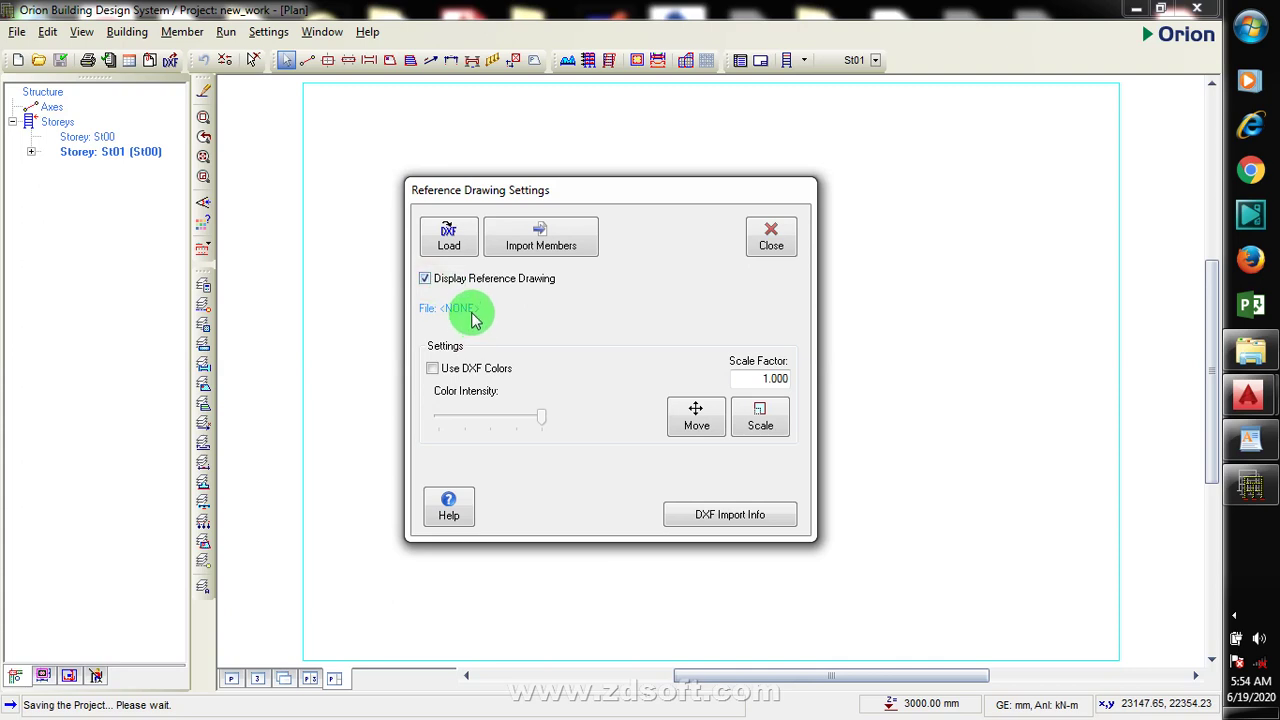
{"action": "left_click", "coordinate": [433, 370]}
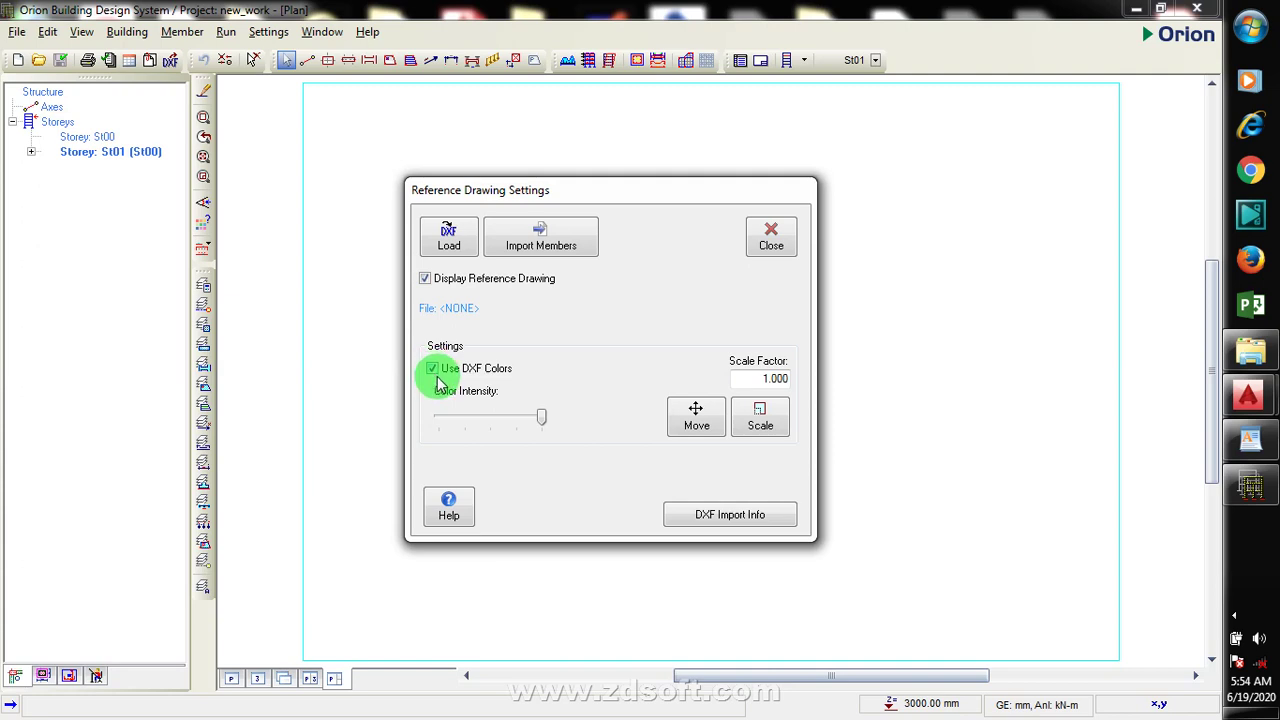
{"action": "left_click", "coordinate": [441, 372]}
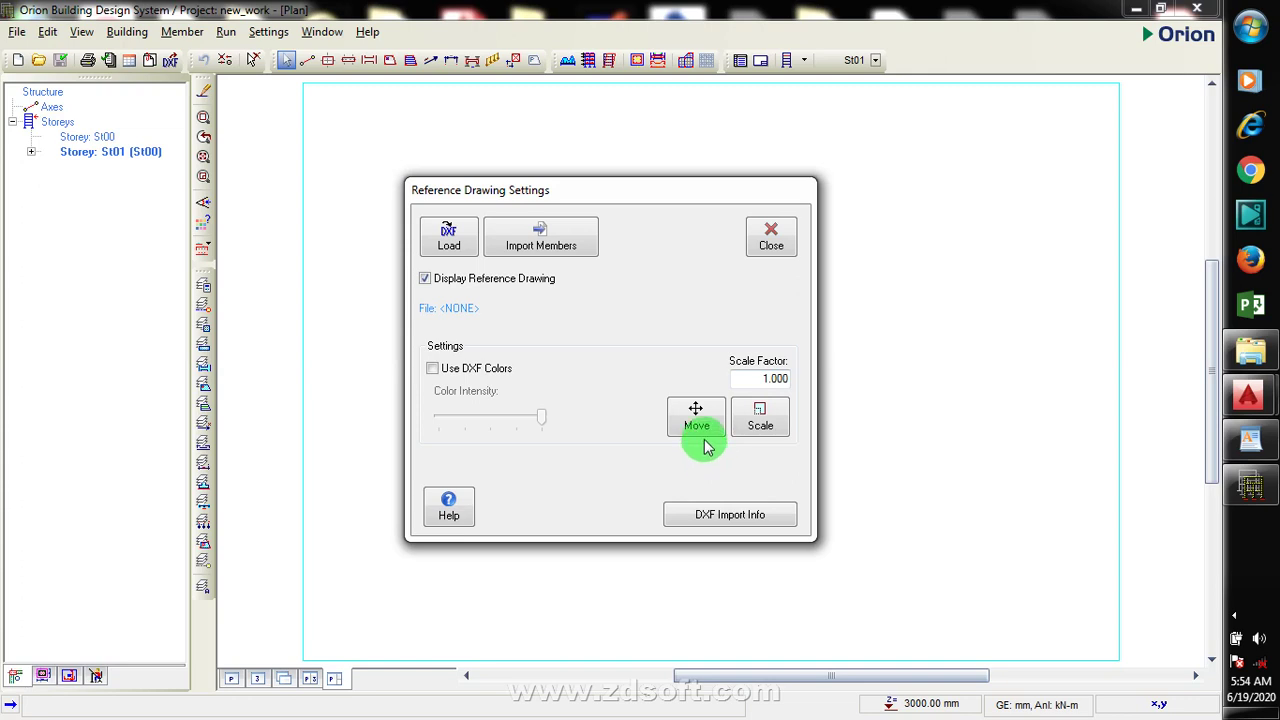
Load tutorial.dxf from the Desktop as the reference drawing, in mm with text entities displayed, and close the reference drawing settings
{"action": "left_click", "coordinate": [455, 245]}
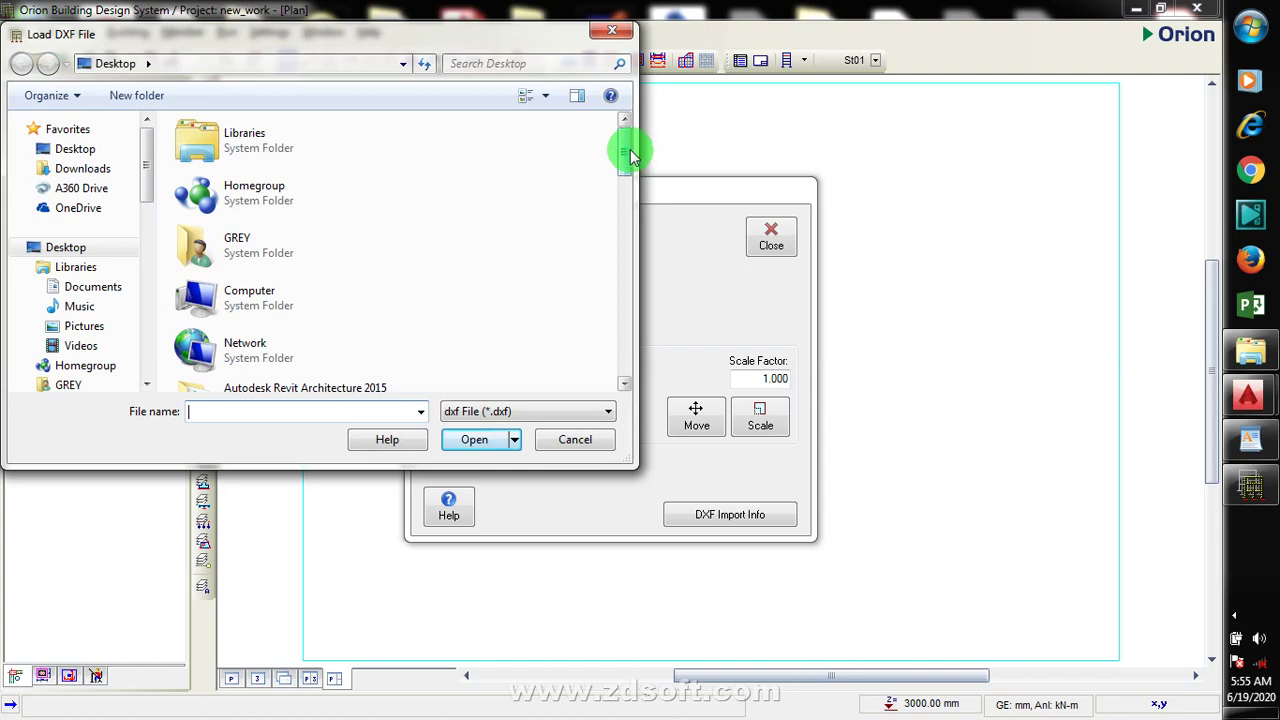
{"action": "left_click_drag", "start_coordinate": [630, 155], "coordinate": [640, 370]}
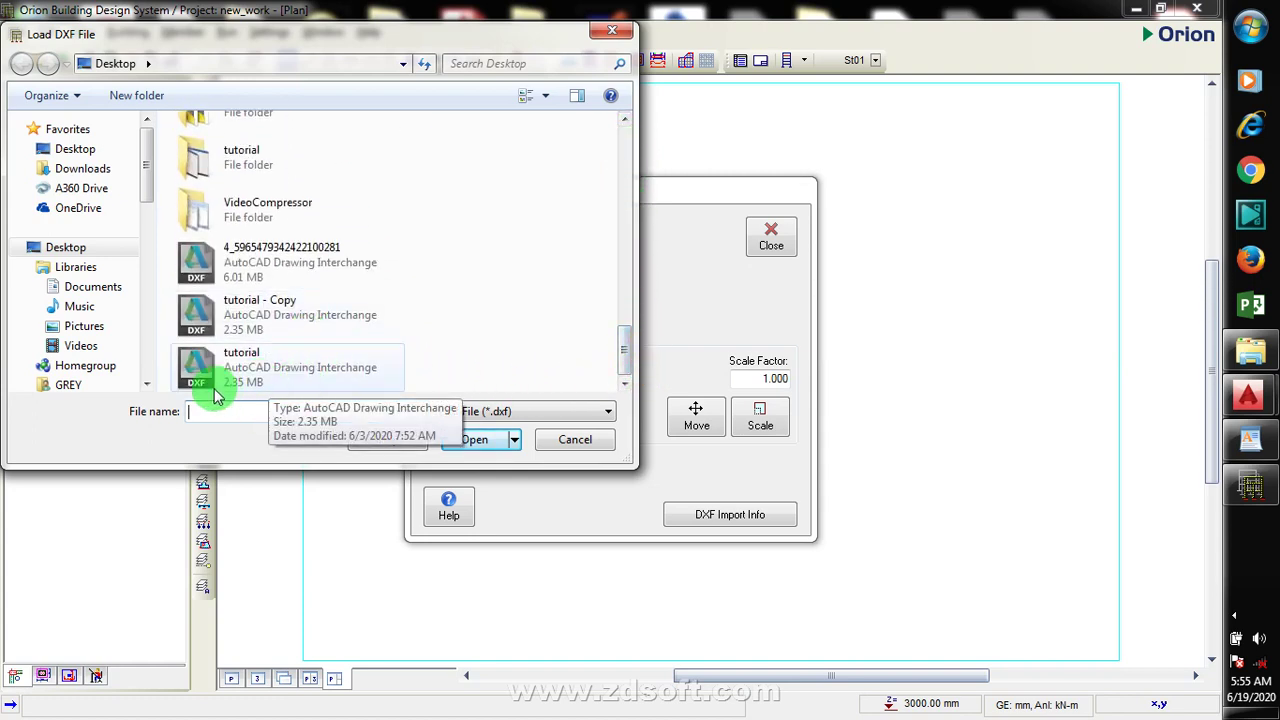
{"action": "left_click", "coordinate": [287, 385]}
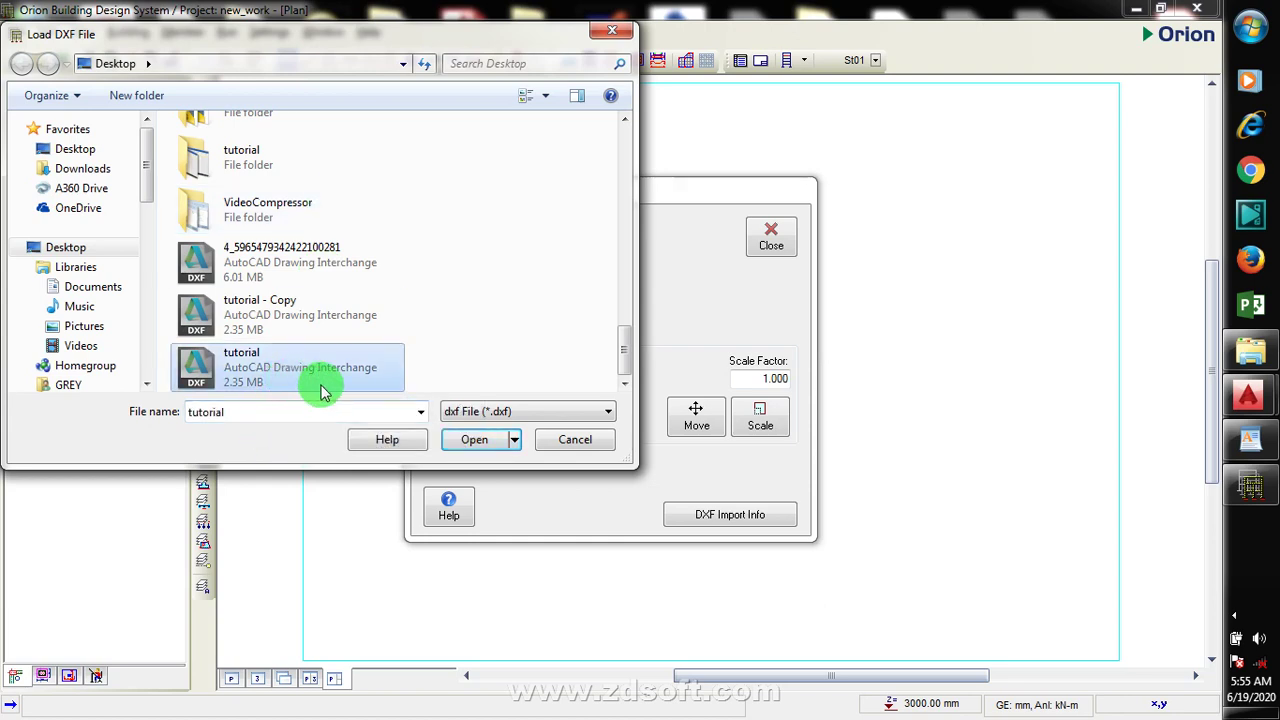
{"action": "left_click", "coordinate": [484, 439]}
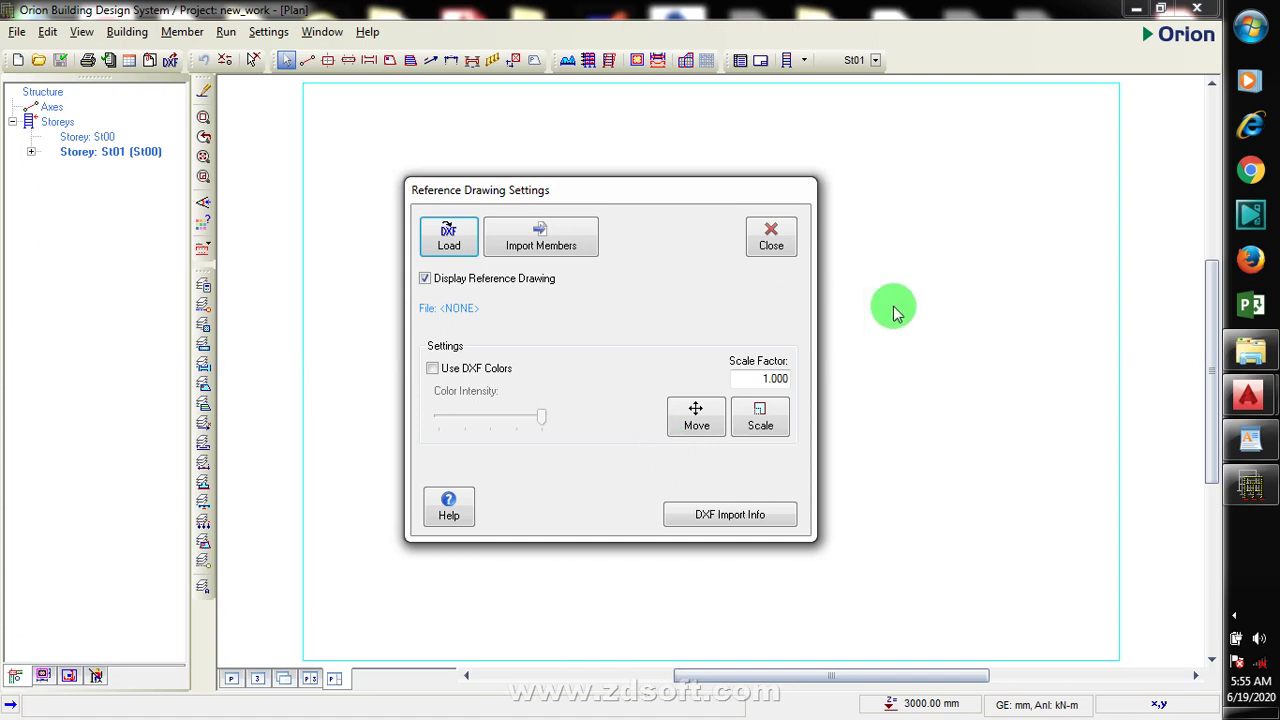
{"action": "left_click", "coordinate": [1234, 615]}
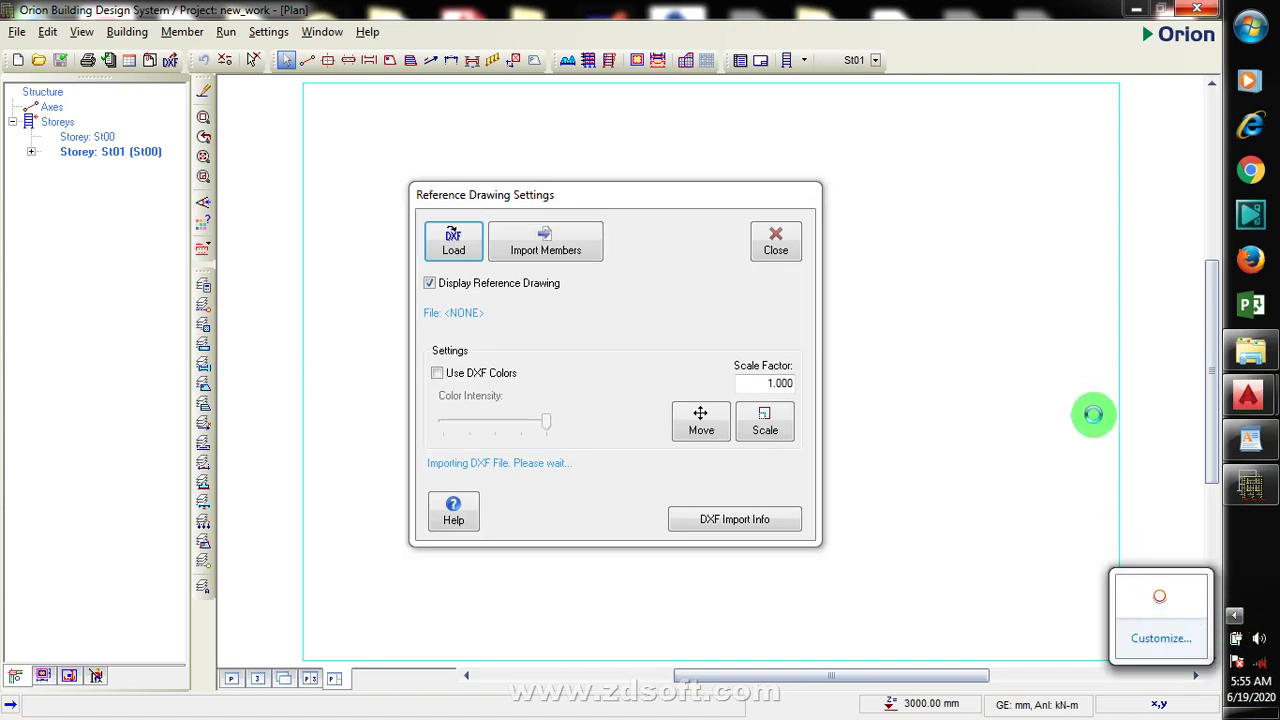
{"action": "left_click", "coordinate": [990, 474]}
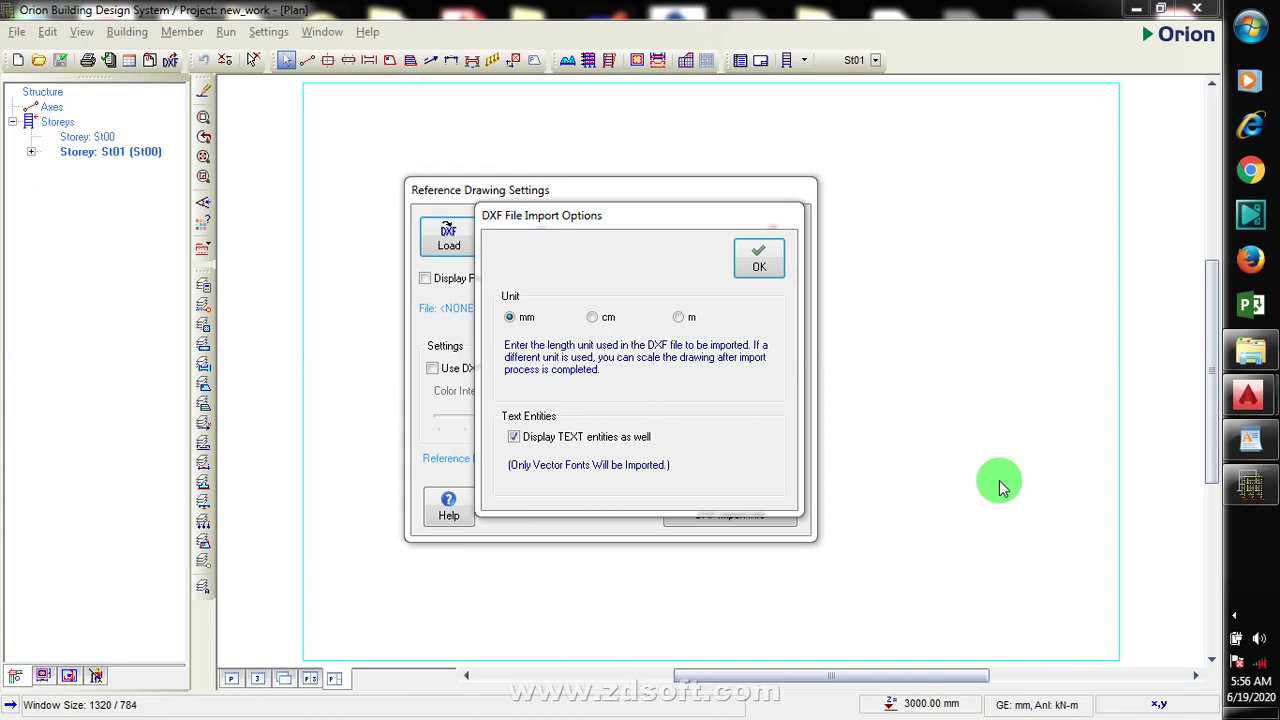
{"action": "left_click", "coordinate": [762, 258]}
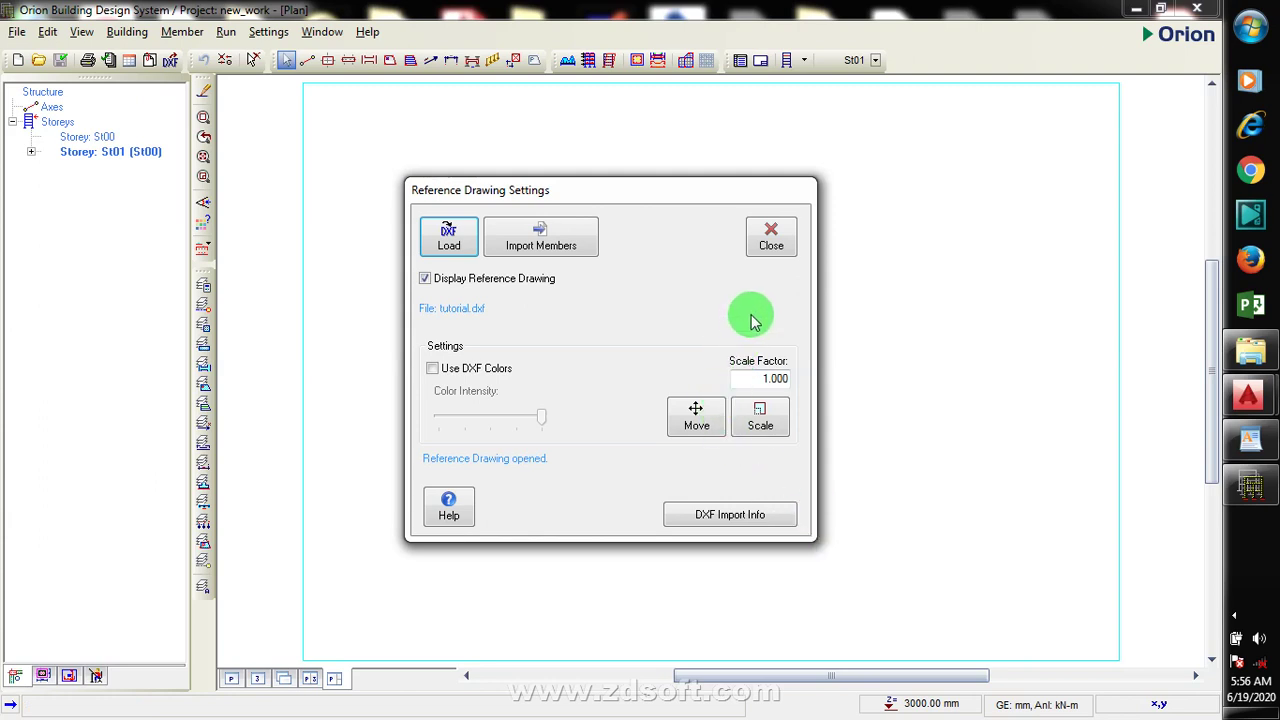
{"action": "left_click", "coordinate": [776, 240]}
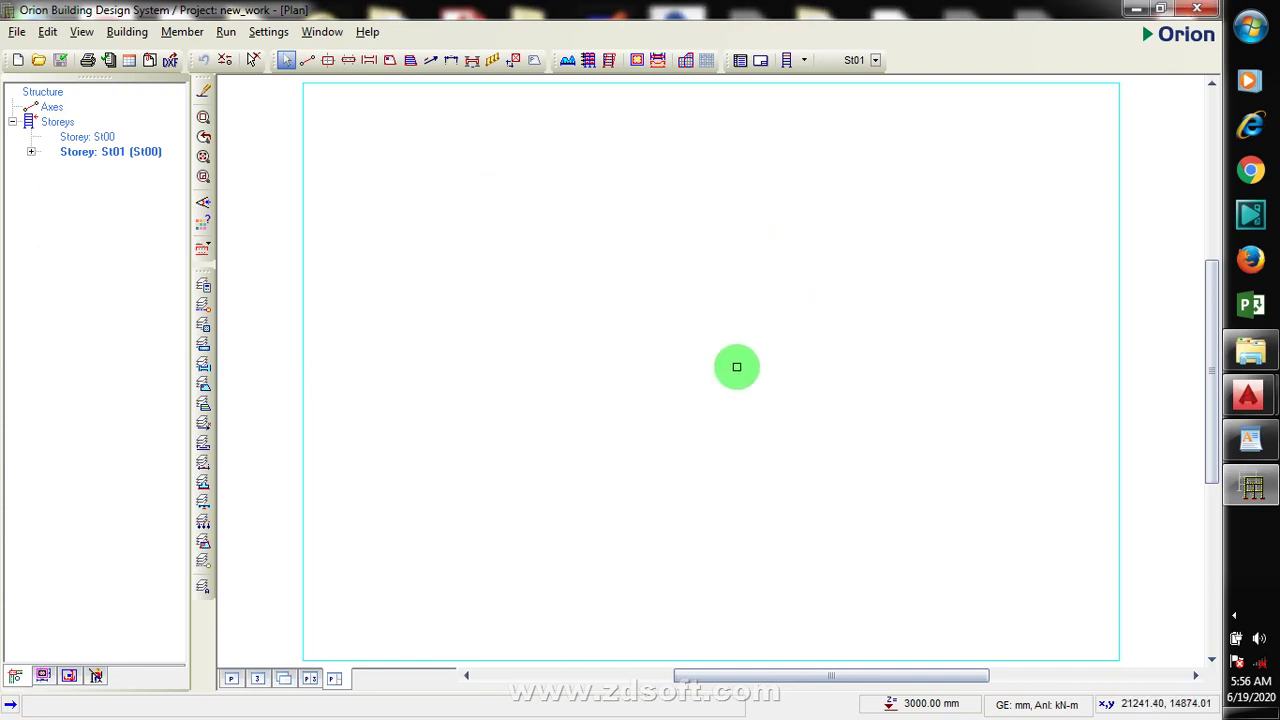
Locate the imported reference drawing far from the sheet and examine the floor plan with slab panels P1 to P4
{"action": "scroll", "coordinate": [736, 366], "scroll_direction": "down", "scroll_amount": 8}
{"action": "scroll", "coordinate": [629, 490], "scroll_direction": "up", "scroll_amount": 3}
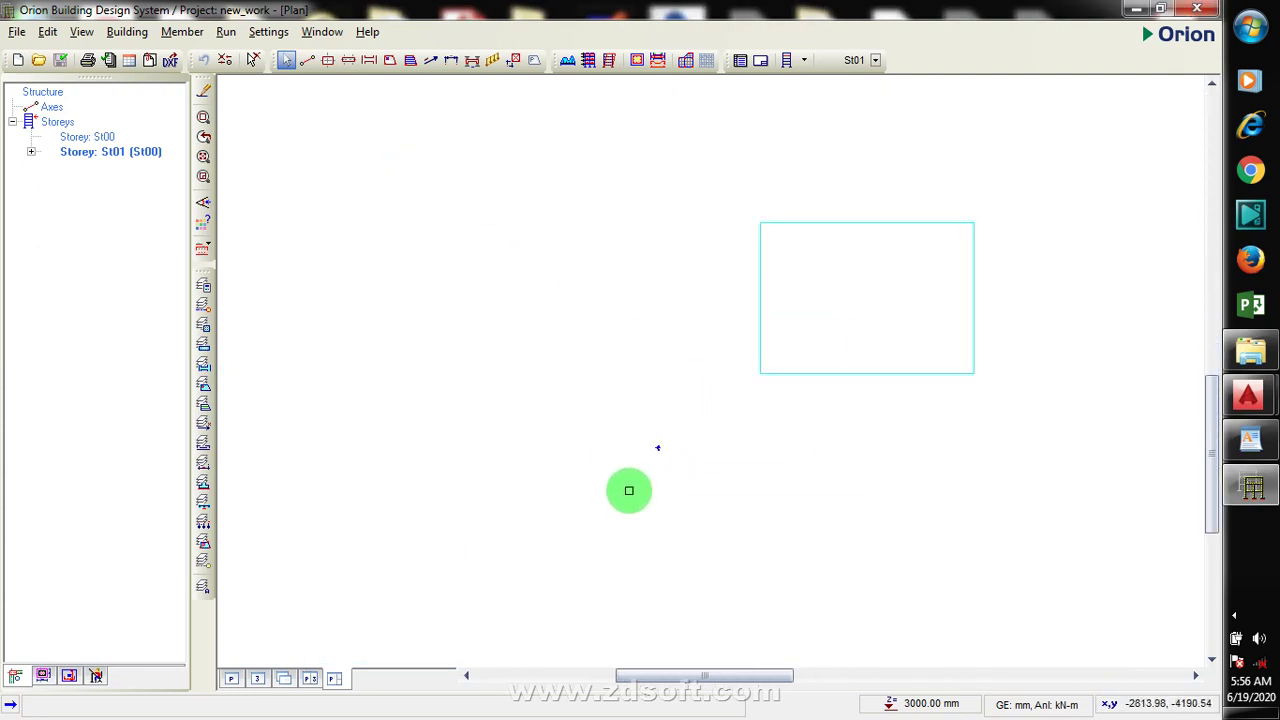
{"action": "scroll", "coordinate": [629, 490], "scroll_direction": "up", "scroll_amount": 4}
{"action": "scroll", "coordinate": [643, 497], "scroll_direction": "down", "scroll_amount": 5}
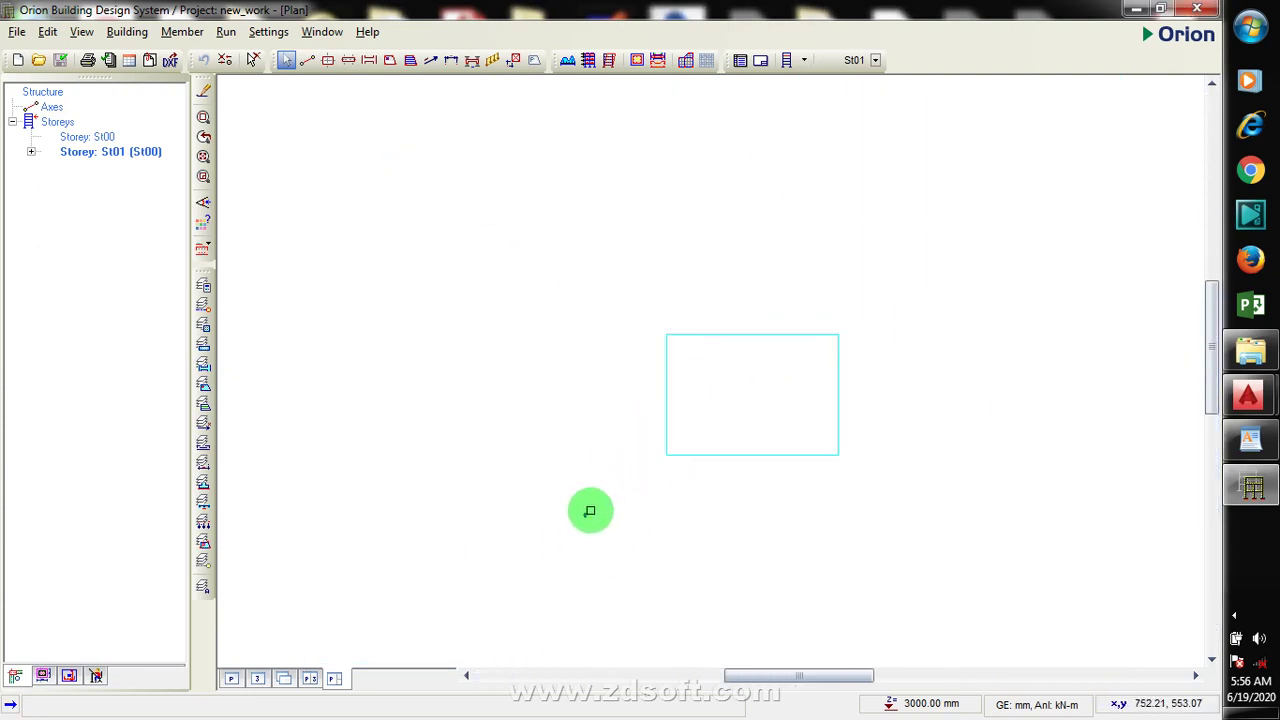
{"action": "scroll", "coordinate": [694, 486], "scroll_direction": "down", "scroll_amount": 10}
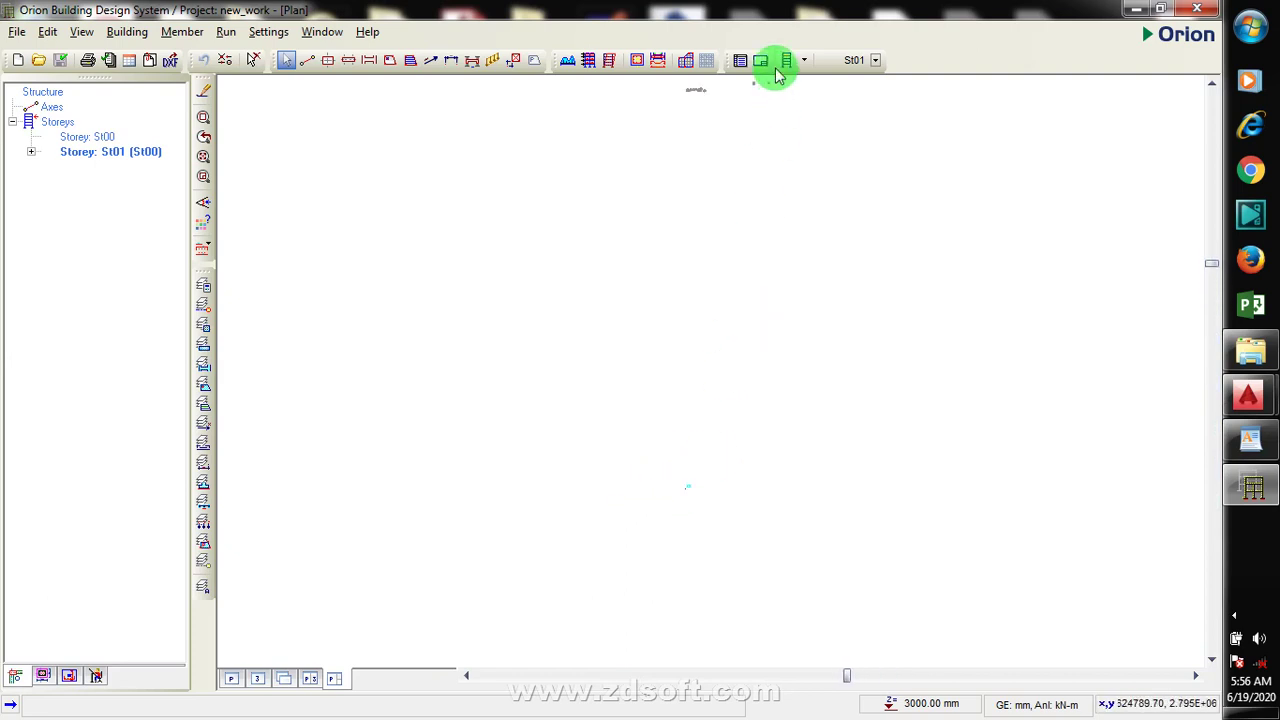
{"action": "scroll", "coordinate": [714, 374], "scroll_direction": "up", "scroll_amount": 2}
{"action": "scroll", "coordinate": [718, 121], "scroll_direction": "up", "scroll_amount": 3}
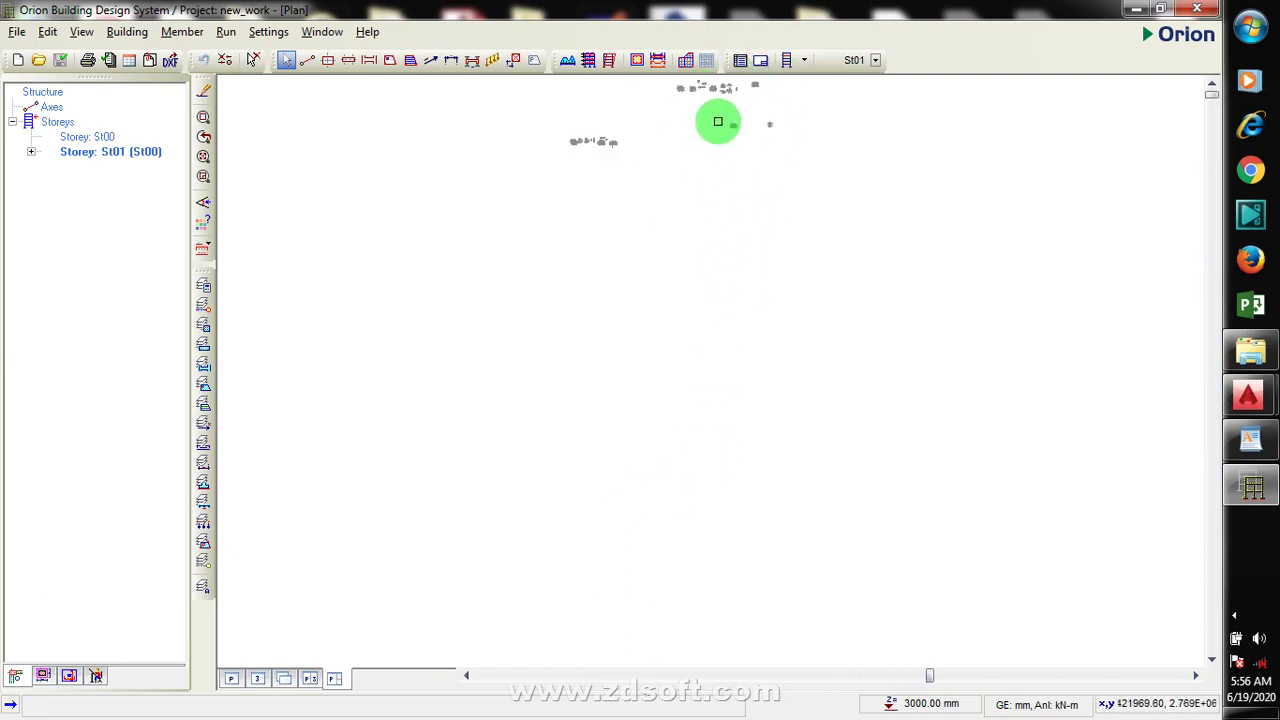
{"action": "scroll", "coordinate": [718, 121], "scroll_direction": "up", "scroll_amount": 6}
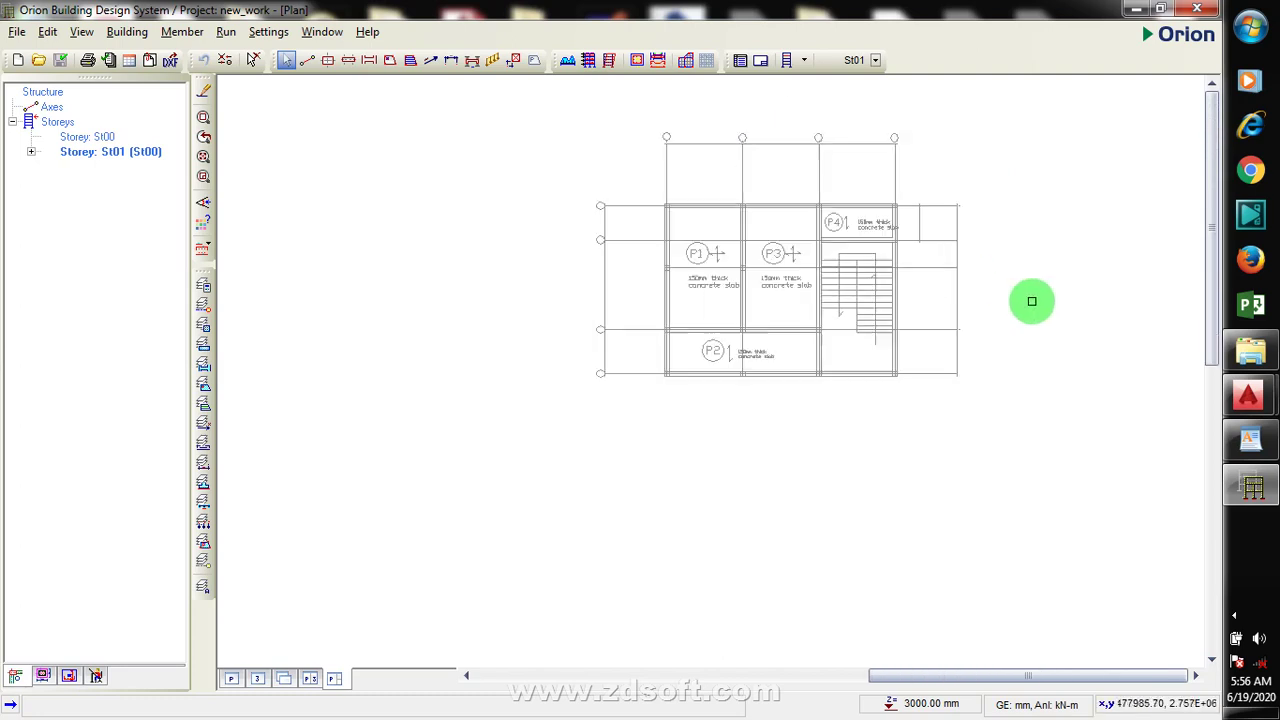
{"action": "scroll", "coordinate": [929, 569], "scroll_direction": "down", "scroll_amount": 1}
{"action": "scroll", "coordinate": [894, 366], "scroll_direction": "up", "scroll_amount": 4}
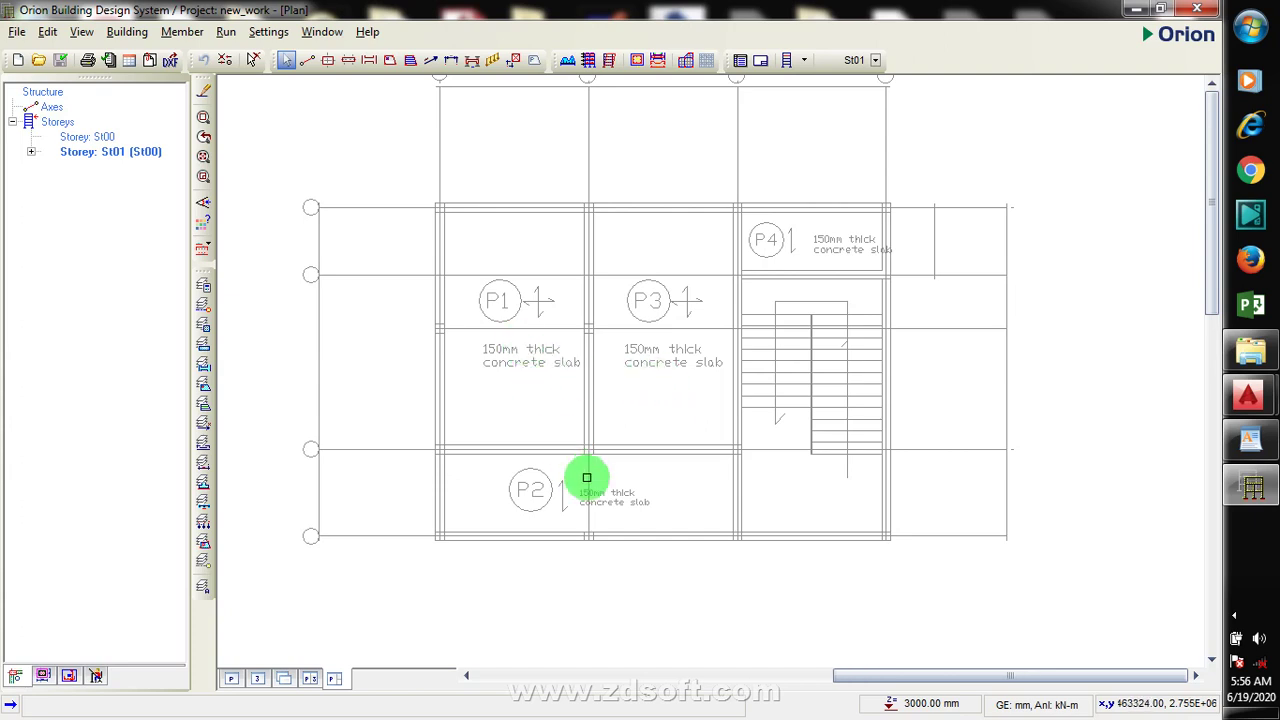
{"action": "scroll", "coordinate": [586, 477], "scroll_direction": "down", "scroll_amount": 1}
{"action": "scroll", "coordinate": [522, 456], "scroll_direction": "up", "scroll_amount": 1}
{"action": "scroll", "coordinate": [540, 547], "scroll_direction": "down", "scroll_amount": 1}
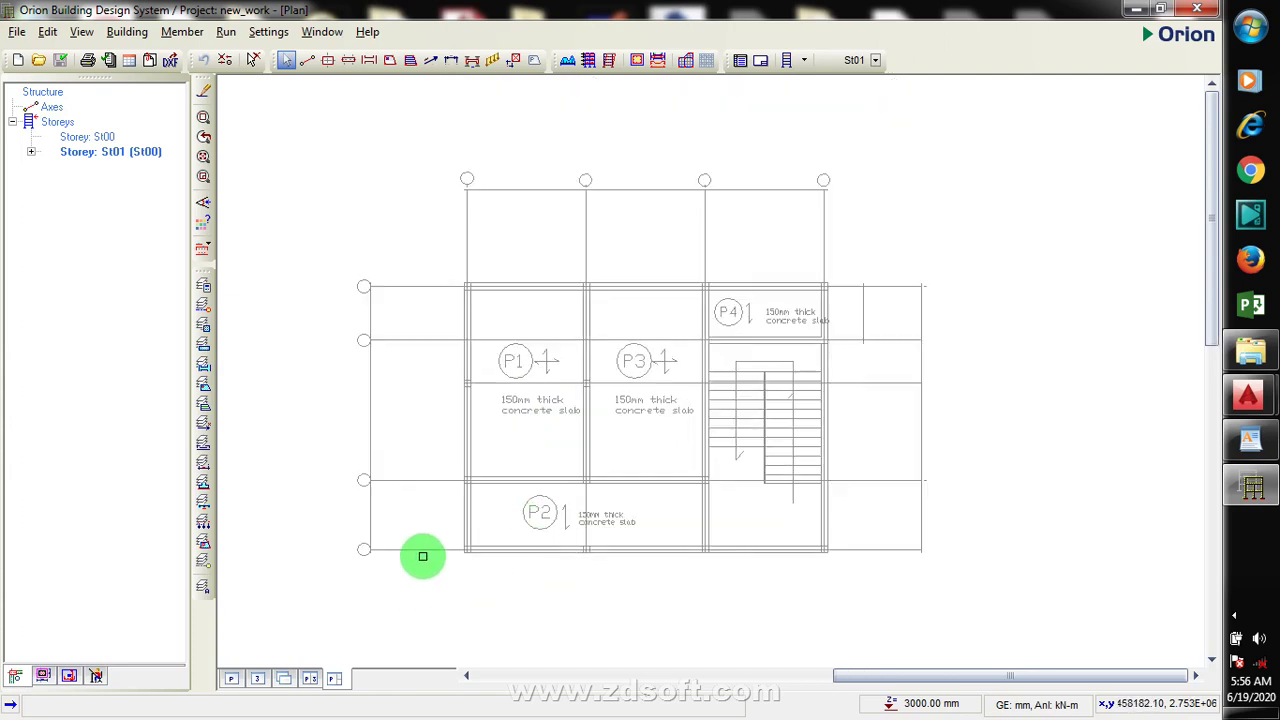
{"action": "scroll", "coordinate": [410, 613], "scroll_direction": "up", "scroll_amount": 1}
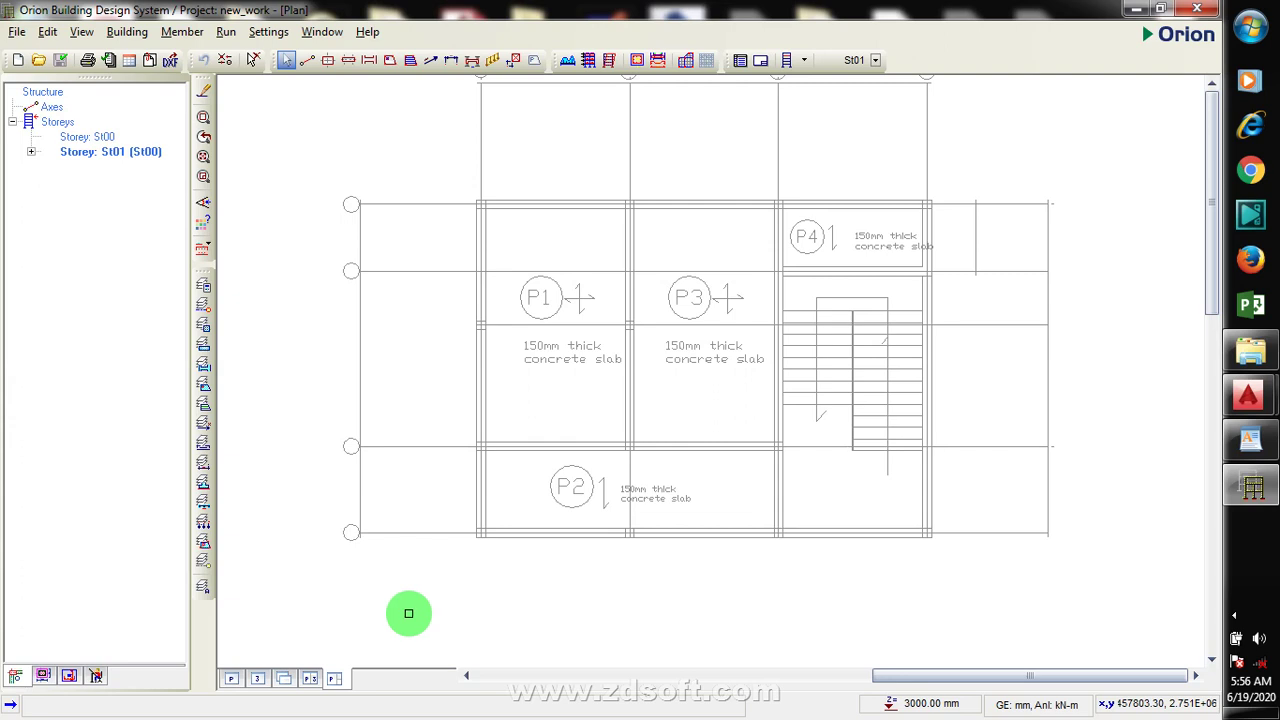
Start inserting an axis and cycle its balloon plot options back to balloons at both ends
{"action": "left_click", "coordinate": [303, 62]}
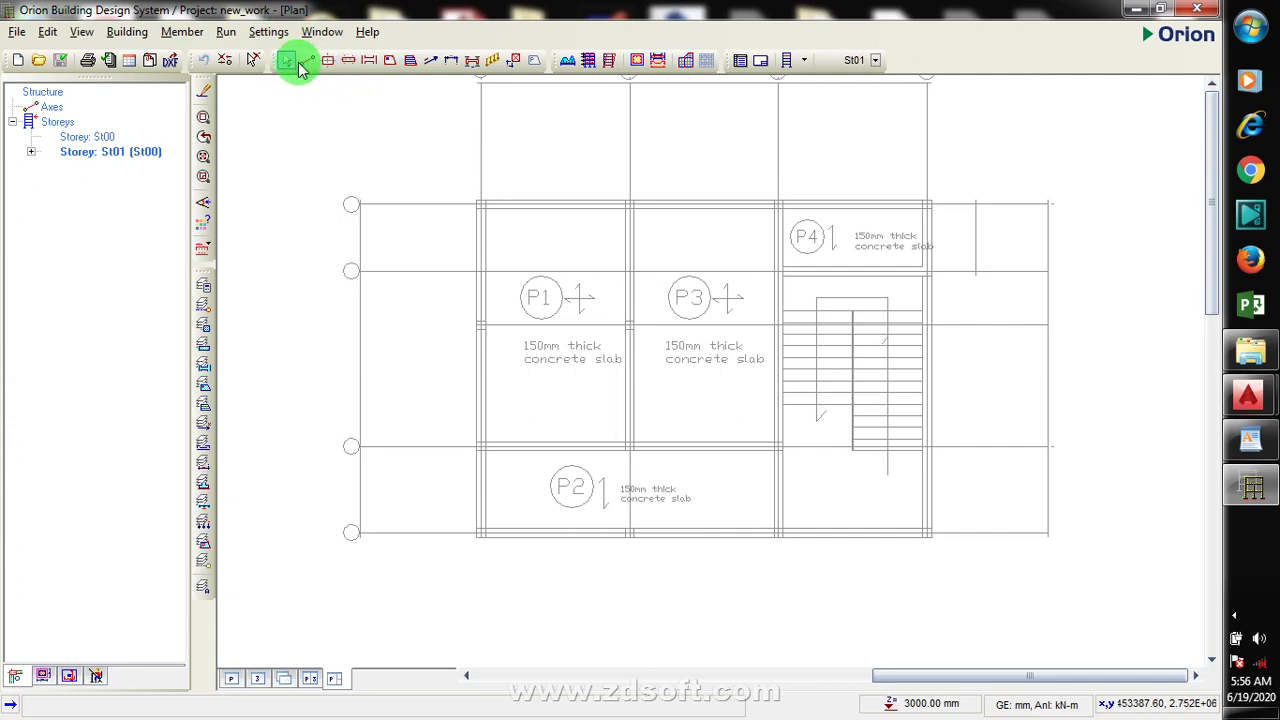
{"action": "left_click", "coordinate": [304, 64]}
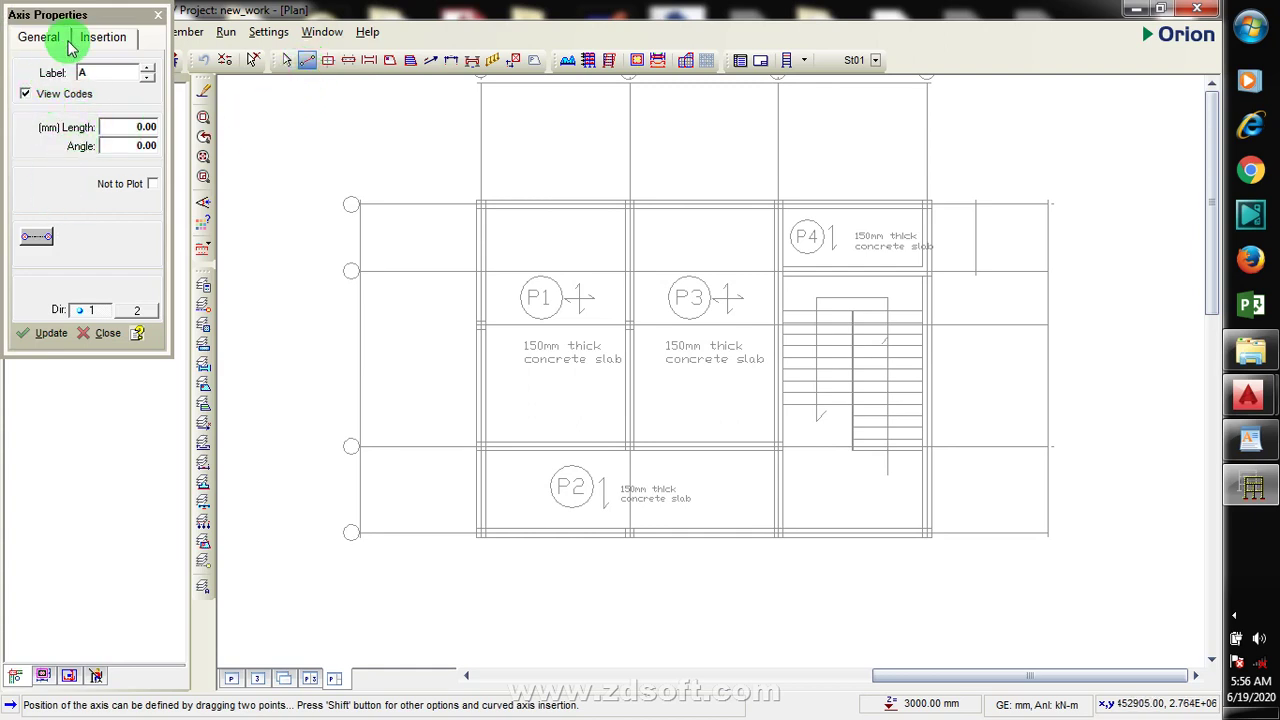
{"action": "left_click", "coordinate": [103, 40]}
{"action": "left_click", "coordinate": [40, 42]}
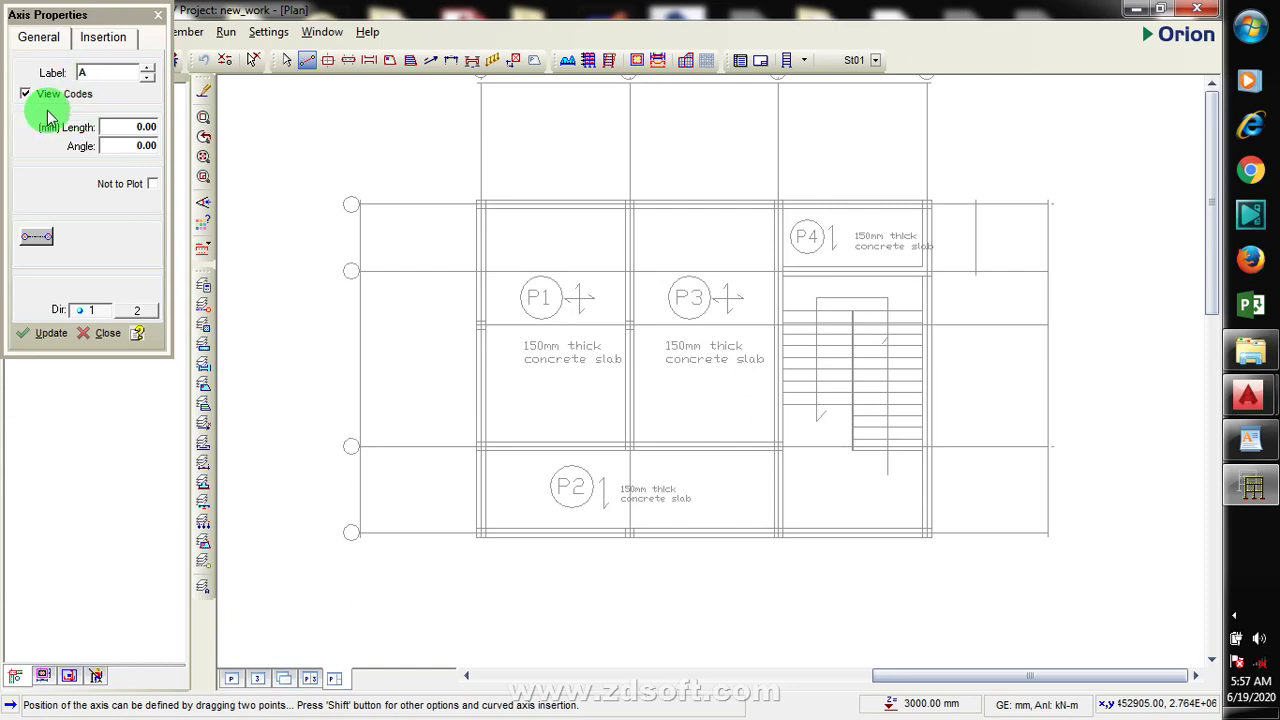
{"action": "left_click", "coordinate": [34, 244]}
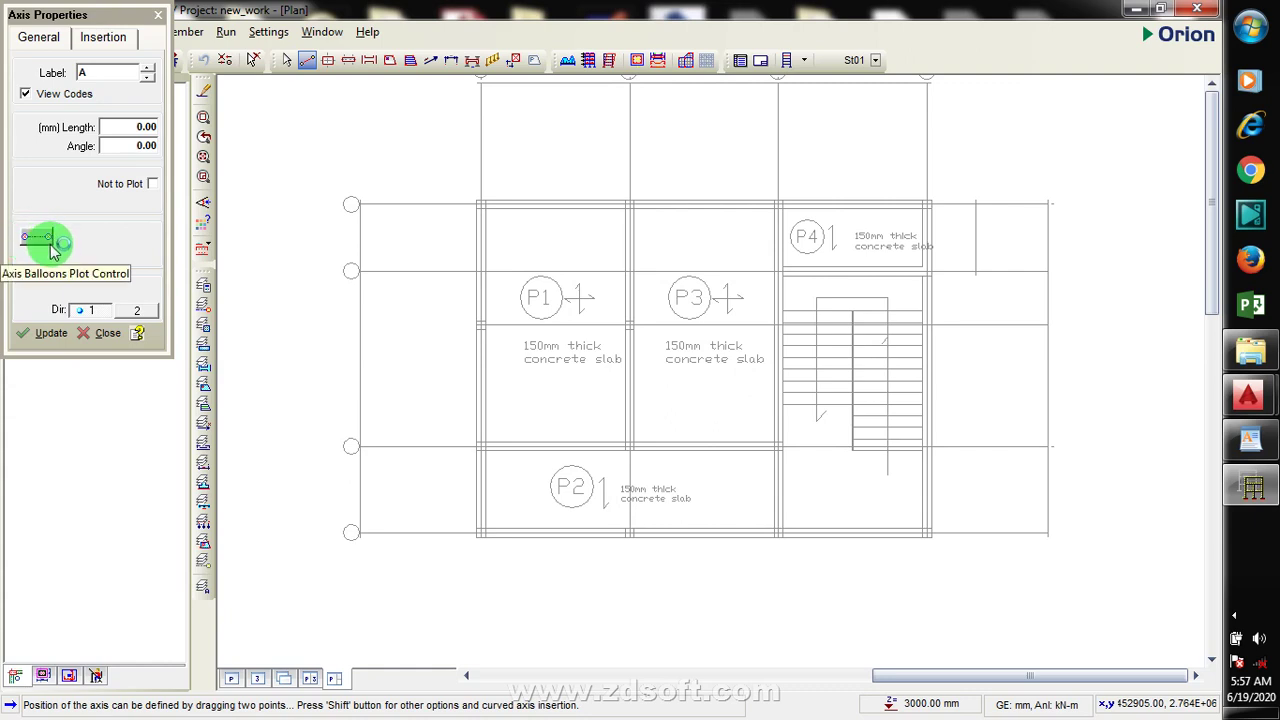
{"action": "left_click", "coordinate": [30, 241]}
{"action": "left_click", "coordinate": [36, 243]}
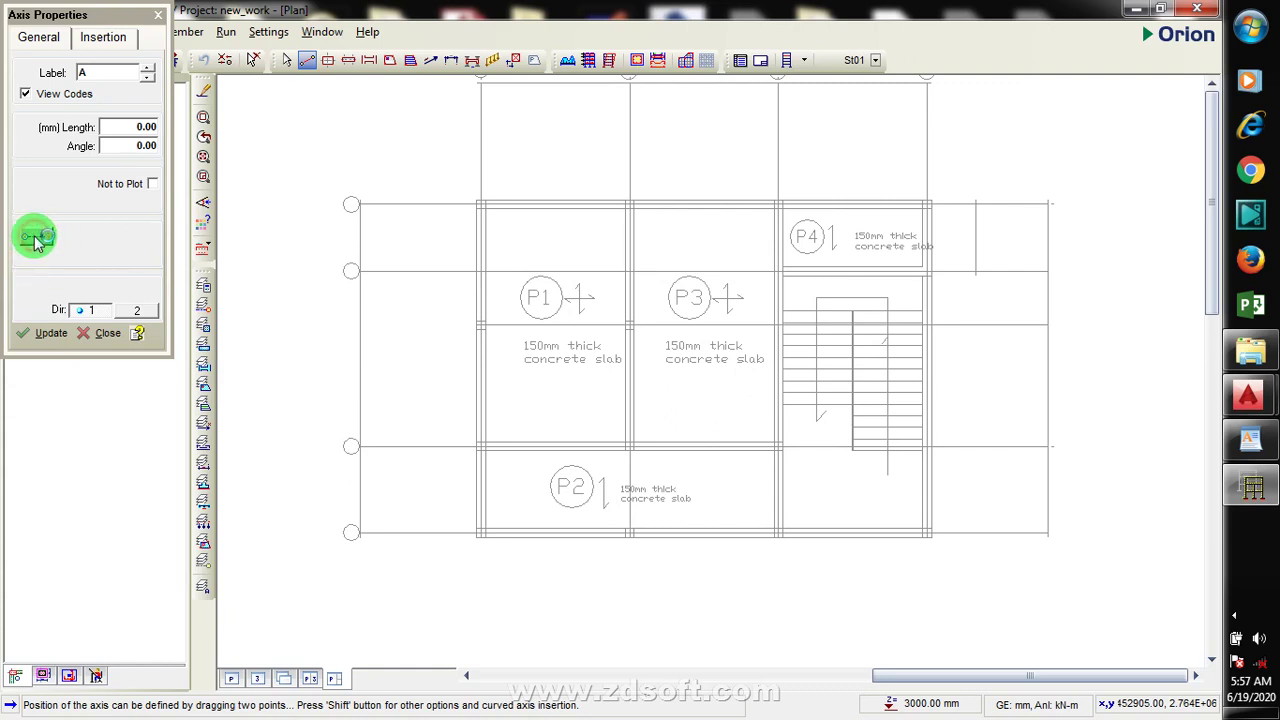
{"action": "left_click", "coordinate": [44, 248]}
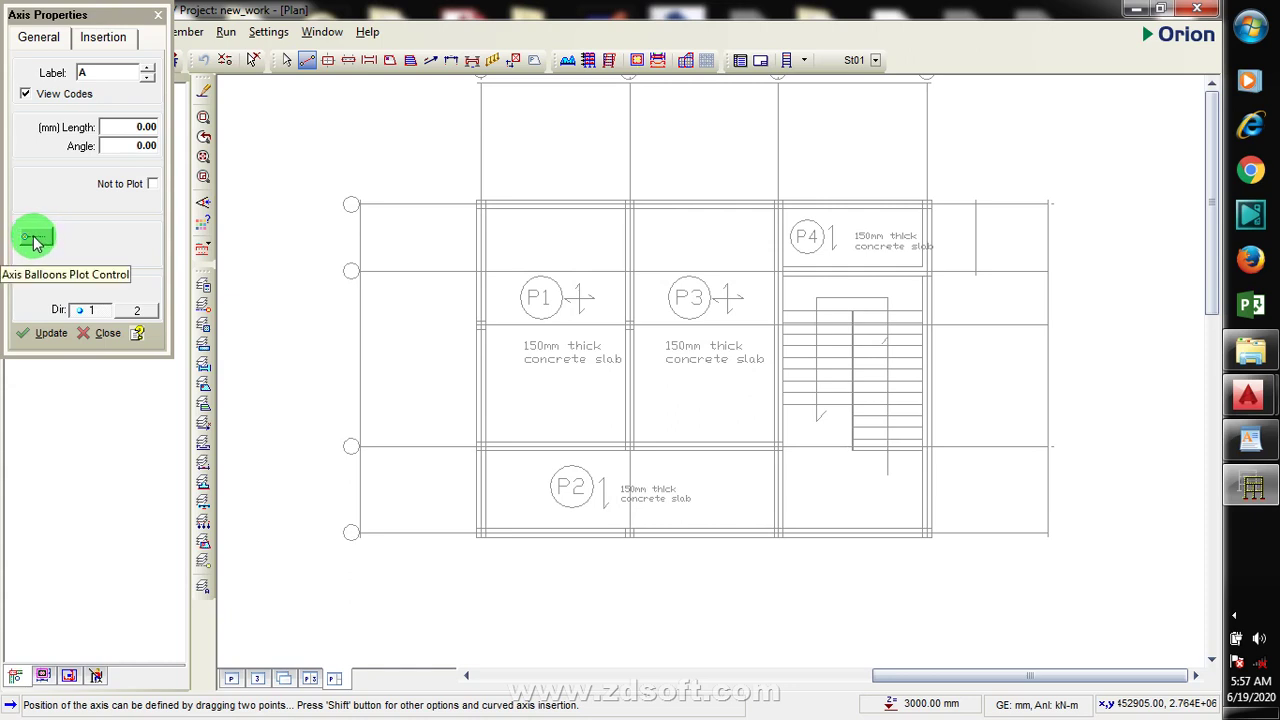
{"action": "left_click", "coordinate": [33, 240]}
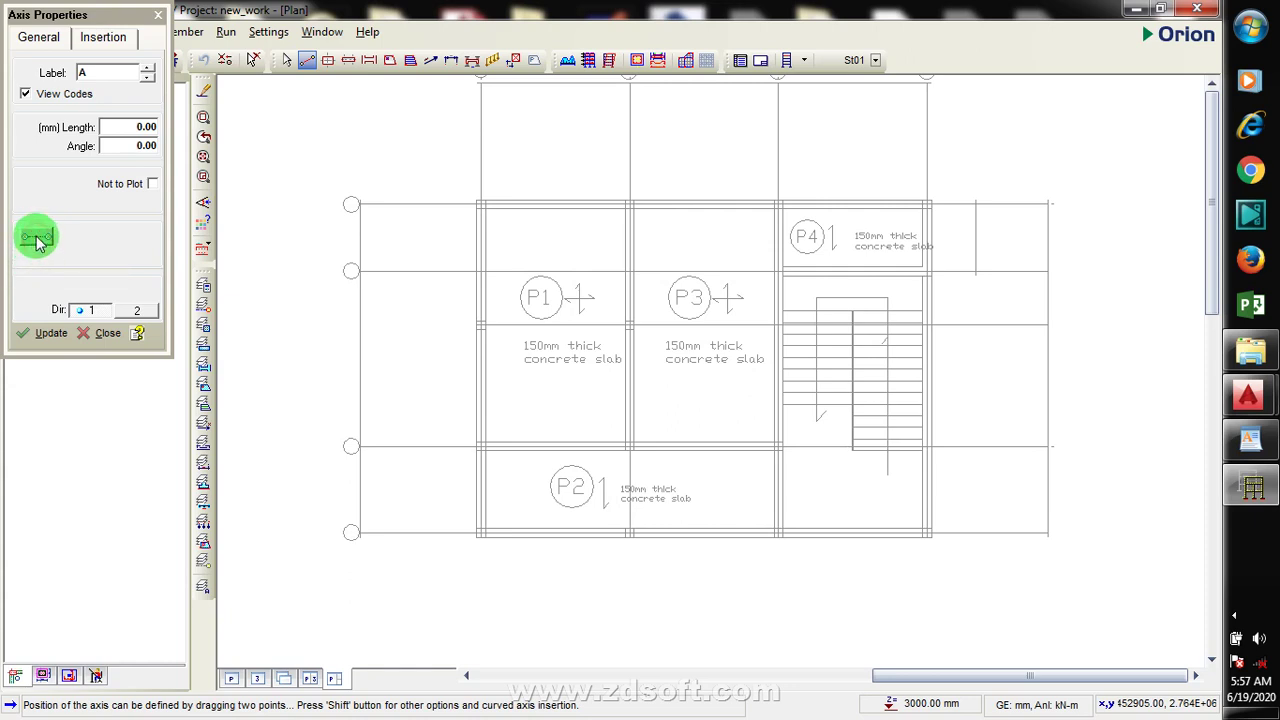
Draw a vertical axis about 11690 mm long along the plan's leftmost grid line, from the upper dimension line to the bottom wall edge
{"action": "scroll", "coordinate": [420, 250], "scroll_direction": "down", "scroll_amount": 4}
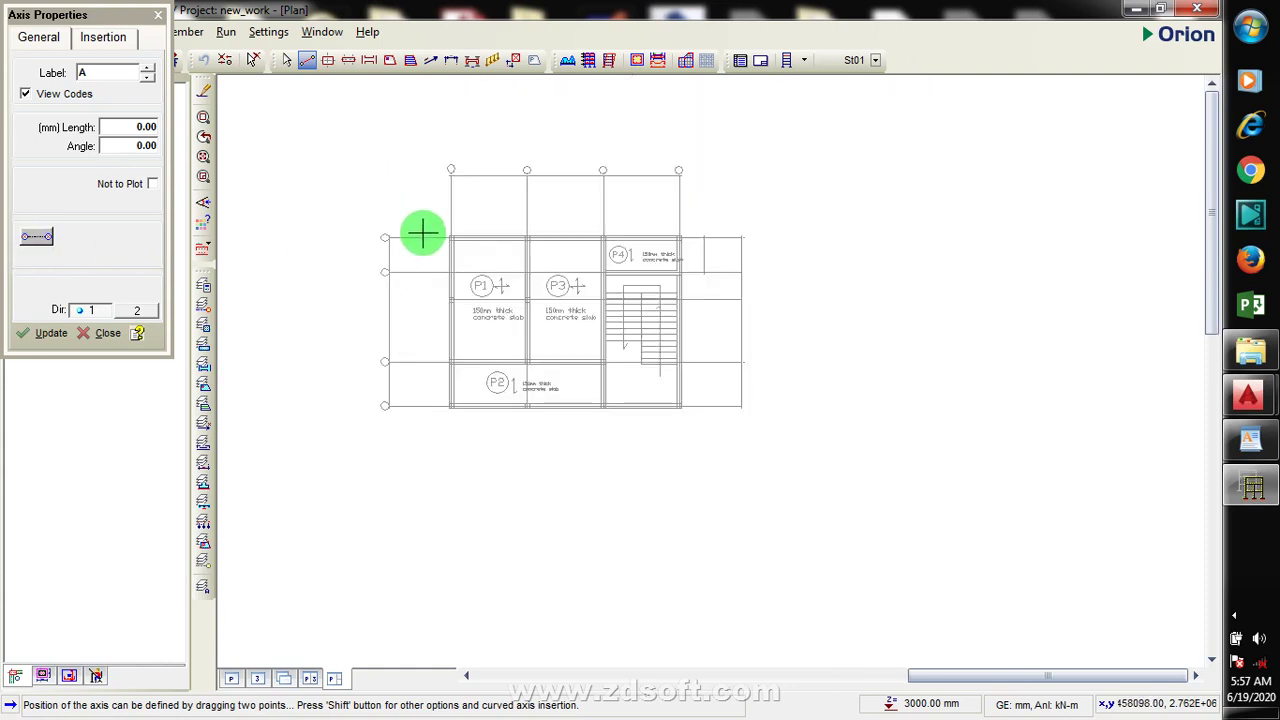
{"action": "scroll", "coordinate": [426, 195], "scroll_direction": "up", "scroll_amount": 3}
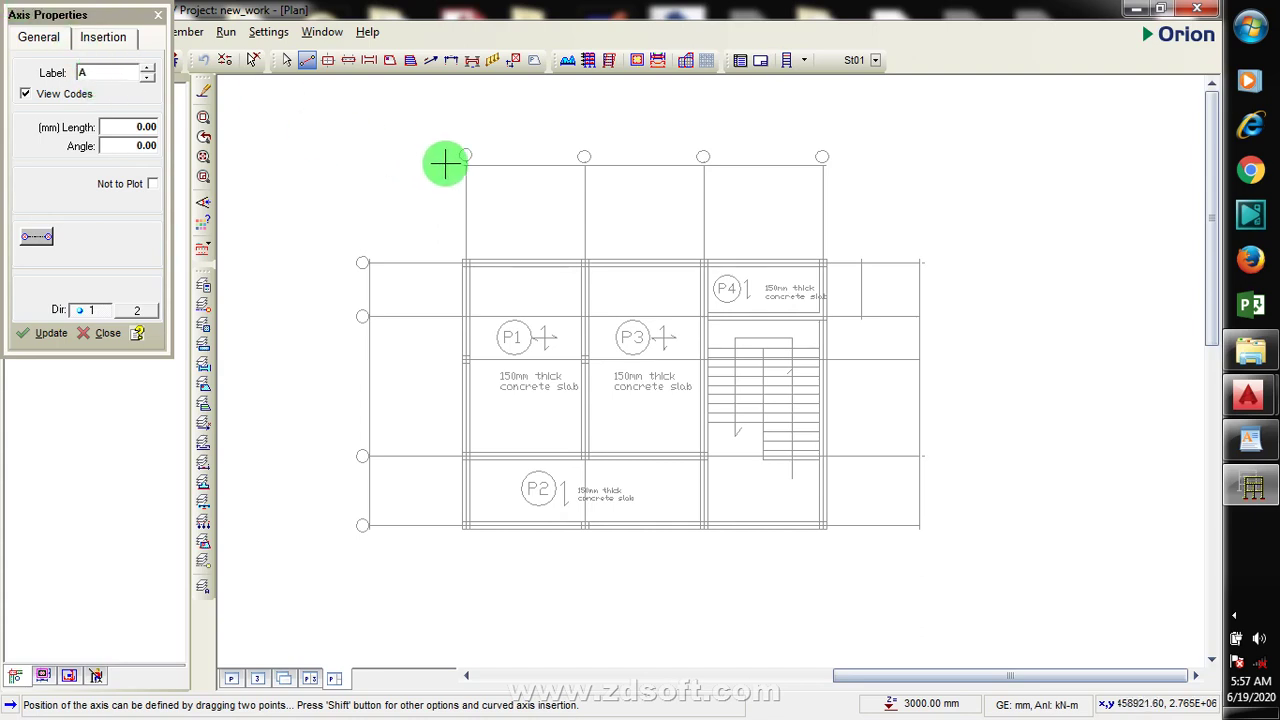
{"action": "scroll", "coordinate": [452, 160], "scroll_direction": "up", "scroll_amount": 6}
{"action": "scroll", "coordinate": [462, 155], "scroll_direction": "up", "scroll_amount": 1}
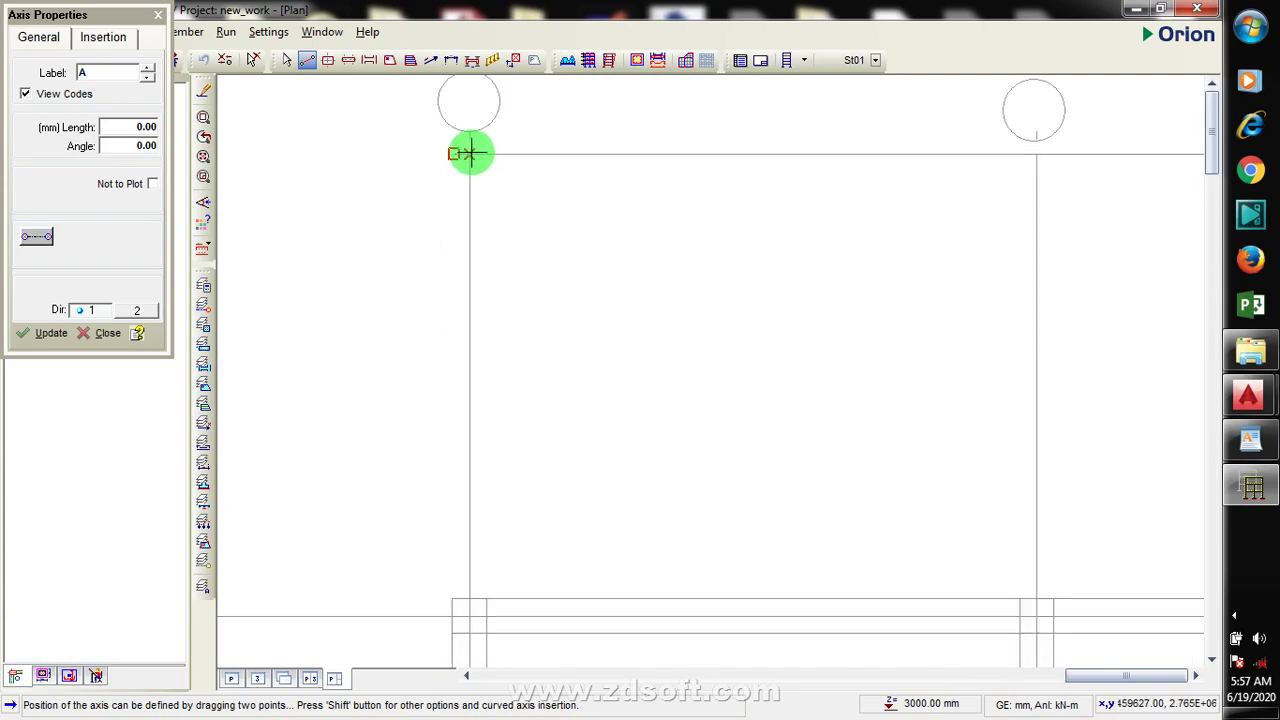
{"action": "left_click_drag", "start_coordinate": [470, 153], "coordinate": [492, 441]}
{"action": "scroll", "coordinate": [586, 234], "scroll_direction": "down", "scroll_amount": 6}
{"action": "scroll", "coordinate": [603, 284], "scroll_direction": "down", "scroll_amount": 2}
{"action": "scroll", "coordinate": [560, 249], "scroll_direction": "up", "scroll_amount": 2}
{"action": "scroll", "coordinate": [560, 249], "scroll_direction": "up", "scroll_amount": 2}
{"action": "scroll", "coordinate": [560, 249], "scroll_direction": "up", "scroll_amount": 4}
{"action": "scroll", "coordinate": [557, 289], "scroll_direction": "down", "scroll_amount": 4}
{"action": "scroll", "coordinate": [580, 235], "scroll_direction": "down", "scroll_amount": 2}
{"action": "scroll", "coordinate": [597, 414], "scroll_direction": "down", "scroll_amount": 3}
{"action": "scroll", "coordinate": [597, 414], "scroll_direction": "up", "scroll_amount": 4}
{"action": "scroll", "coordinate": [557, 511], "scroll_direction": "up", "scroll_amount": 2}
{"action": "scroll", "coordinate": [506, 491], "scroll_direction": "up", "scroll_amount": 3}
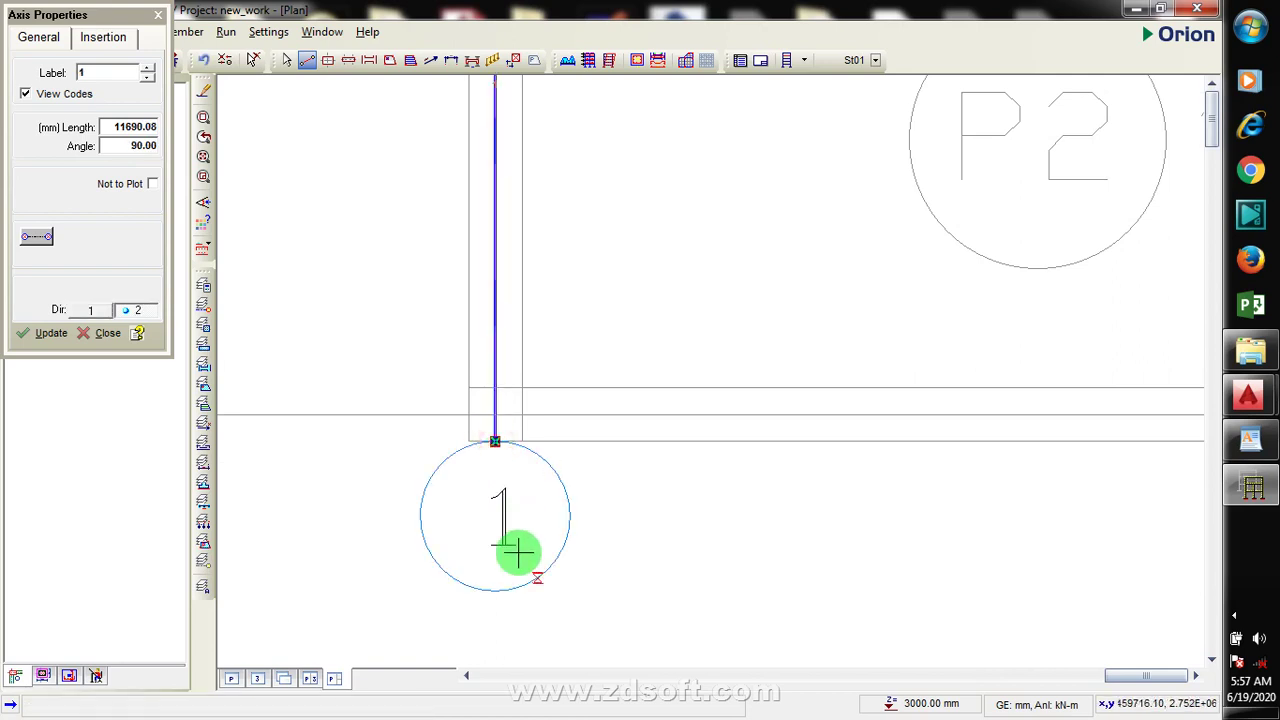
Draw a vertical axis about 11690 mm long along the plan's second grid line, from the upper dimension line to the bottom wall edge
{"action": "scroll", "coordinate": [526, 486], "scroll_direction": "down", "scroll_amount": 4}
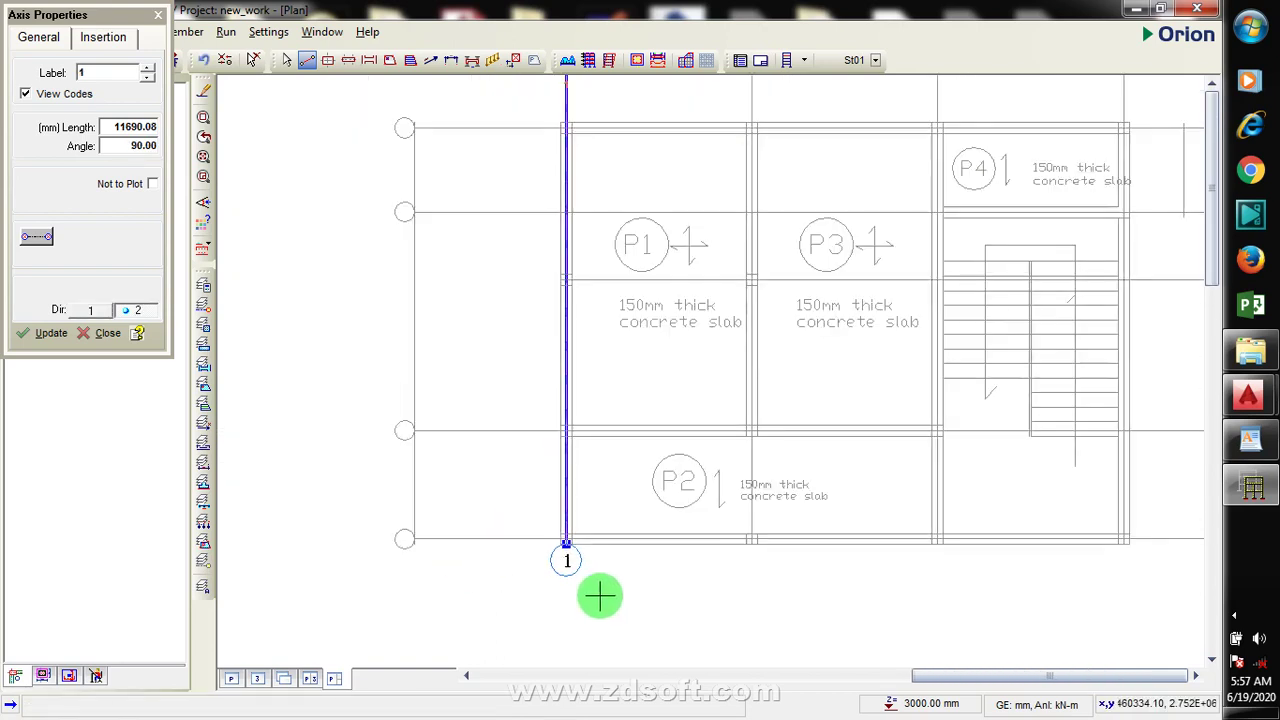
{"action": "scroll", "coordinate": [570, 547], "scroll_direction": "down", "scroll_amount": 2}
{"action": "scroll", "coordinate": [684, 178], "scroll_direction": "up", "scroll_amount": 3}
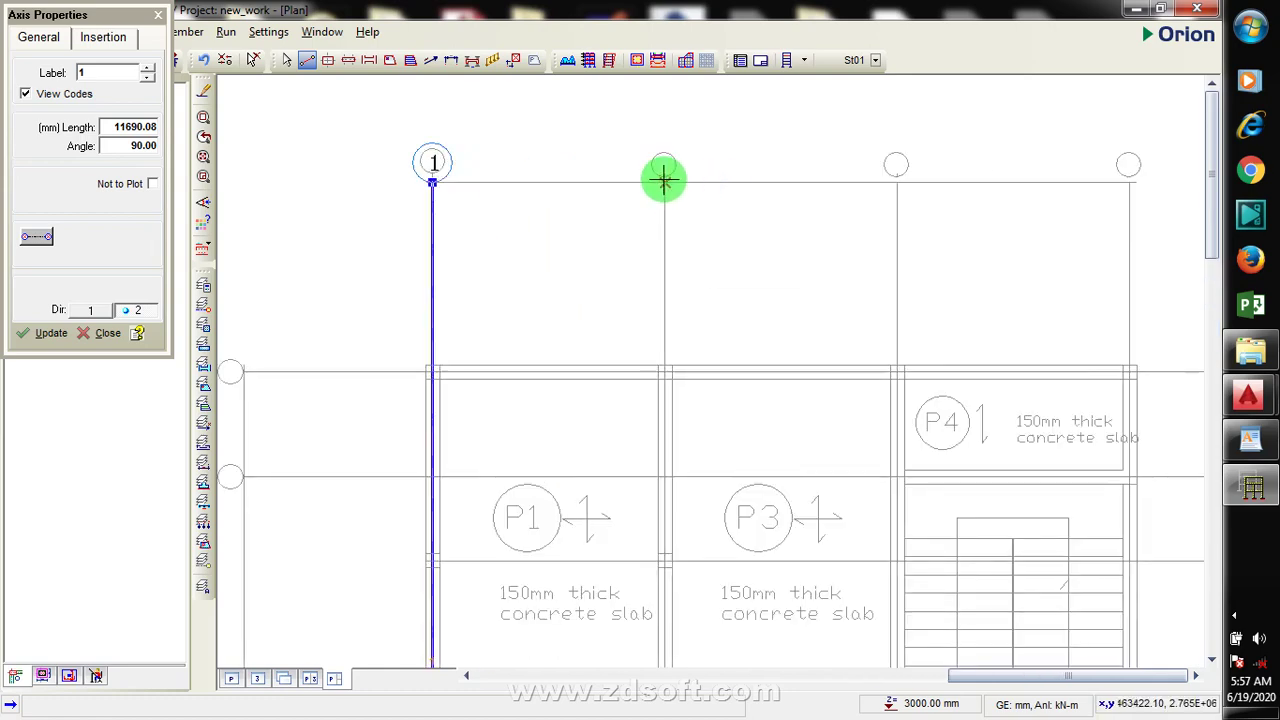
{"action": "left_click_drag", "start_coordinate": [664, 182], "coordinate": [694, 366]}
{"action": "scroll", "coordinate": [668, 204], "scroll_direction": "down", "scroll_amount": 5}
{"action": "scroll", "coordinate": [685, 440], "scroll_direction": "up", "scroll_amount": 4}
{"action": "scroll", "coordinate": [608, 416], "scroll_direction": "up", "scroll_amount": 3}
{"action": "scroll", "coordinate": [654, 371], "scroll_direction": "up", "scroll_amount": 2}
{"action": "scroll", "coordinate": [680, 551], "scroll_direction": "down", "scroll_amount": 4}
{"action": "scroll", "coordinate": [644, 575], "scroll_direction": "down", "scroll_amount": 2}
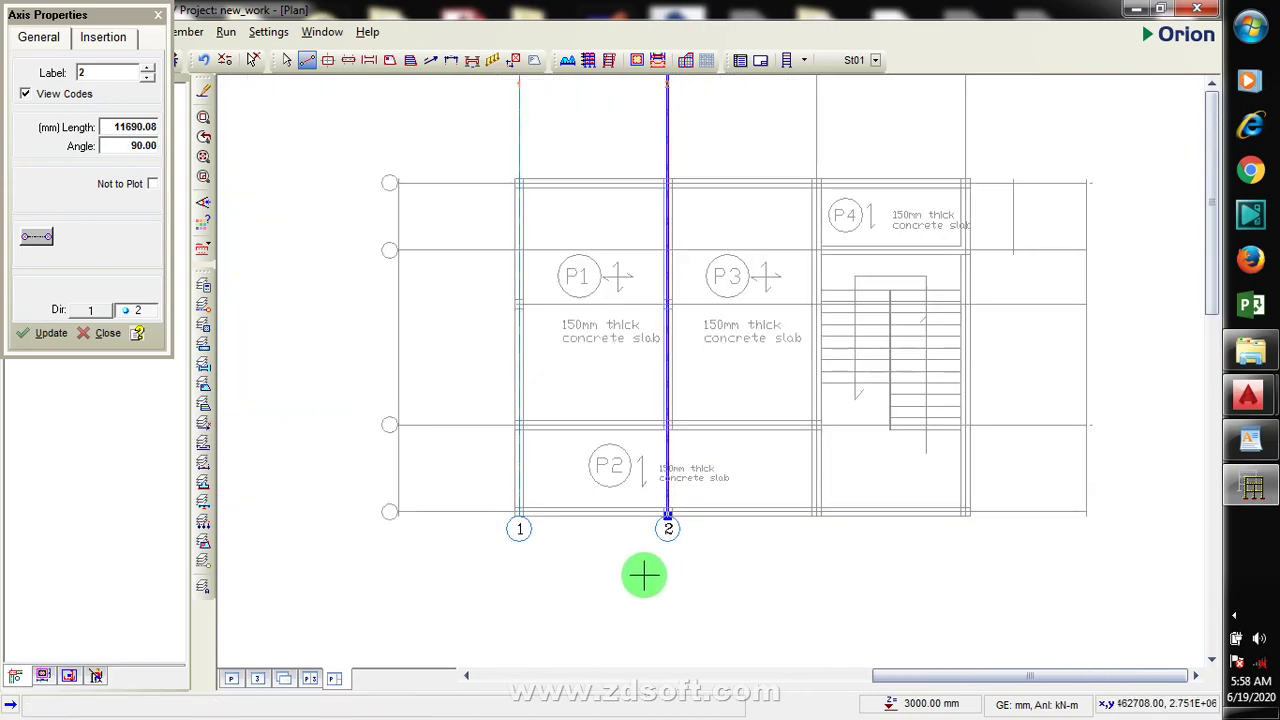
Draw a vertical axis about 11690 mm long along the third grid line, between slab P3 and the staircase bay
{"action": "scroll", "coordinate": [706, 429], "scroll_direction": "down", "scroll_amount": 2}
{"action": "scroll", "coordinate": [737, 286], "scroll_direction": "up", "scroll_amount": 1}
{"action": "scroll", "coordinate": [729, 334], "scroll_direction": "up", "scroll_amount": 2}
{"action": "scroll", "coordinate": [730, 369], "scroll_direction": "up", "scroll_amount": 2}
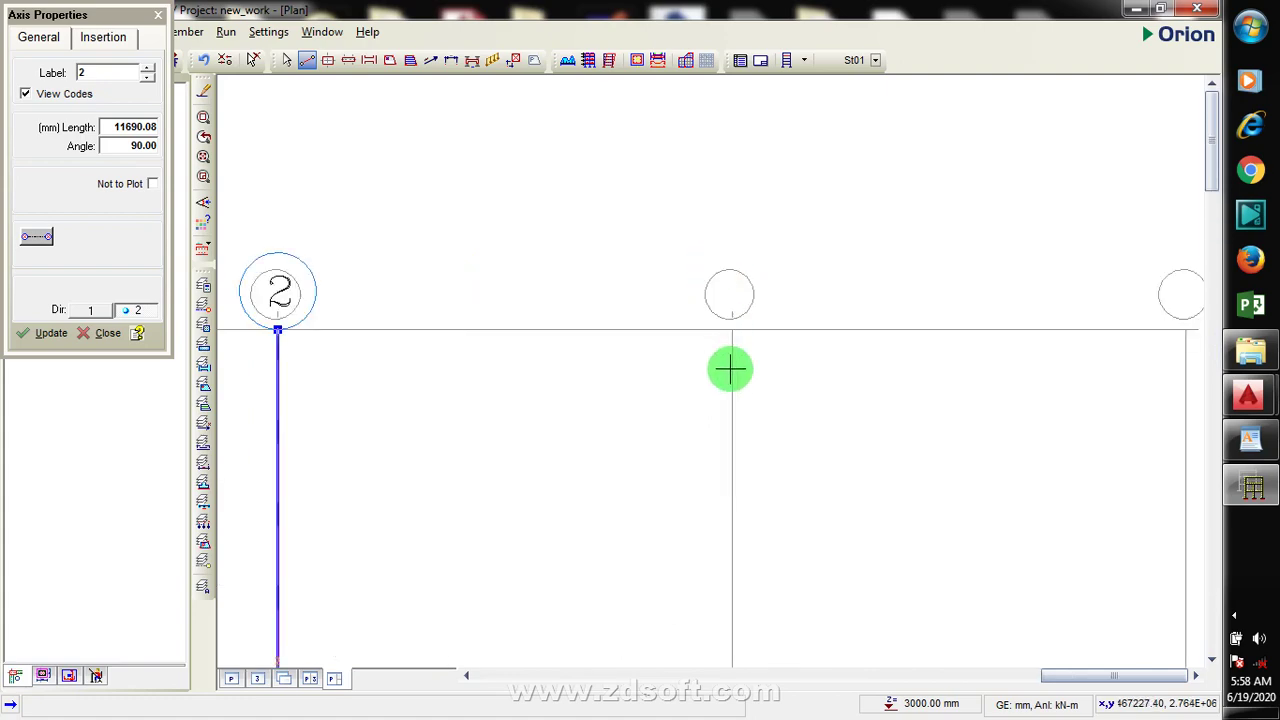
{"action": "scroll", "coordinate": [730, 369], "scroll_direction": "up", "scroll_amount": 1}
{"action": "left_click_drag", "start_coordinate": [729, 298], "coordinate": [667, 528]}
{"action": "scroll", "coordinate": [694, 306], "scroll_direction": "down", "scroll_amount": 2}
{"action": "scroll", "coordinate": [697, 297], "scroll_direction": "down", "scroll_amount": 2}
{"action": "scroll", "coordinate": [694, 494], "scroll_direction": "up", "scroll_amount": 4}
{"action": "scroll", "coordinate": [677, 537], "scroll_direction": "down", "scroll_amount": 5}
Draw a vertical axis about 11690 mm long along the fourth grid line, at the outer wall beyond the staircase
{"action": "scroll", "coordinate": [786, 277], "scroll_direction": "up", "scroll_amount": 1}
{"action": "scroll", "coordinate": [762, 181], "scroll_direction": "up", "scroll_amount": 3}
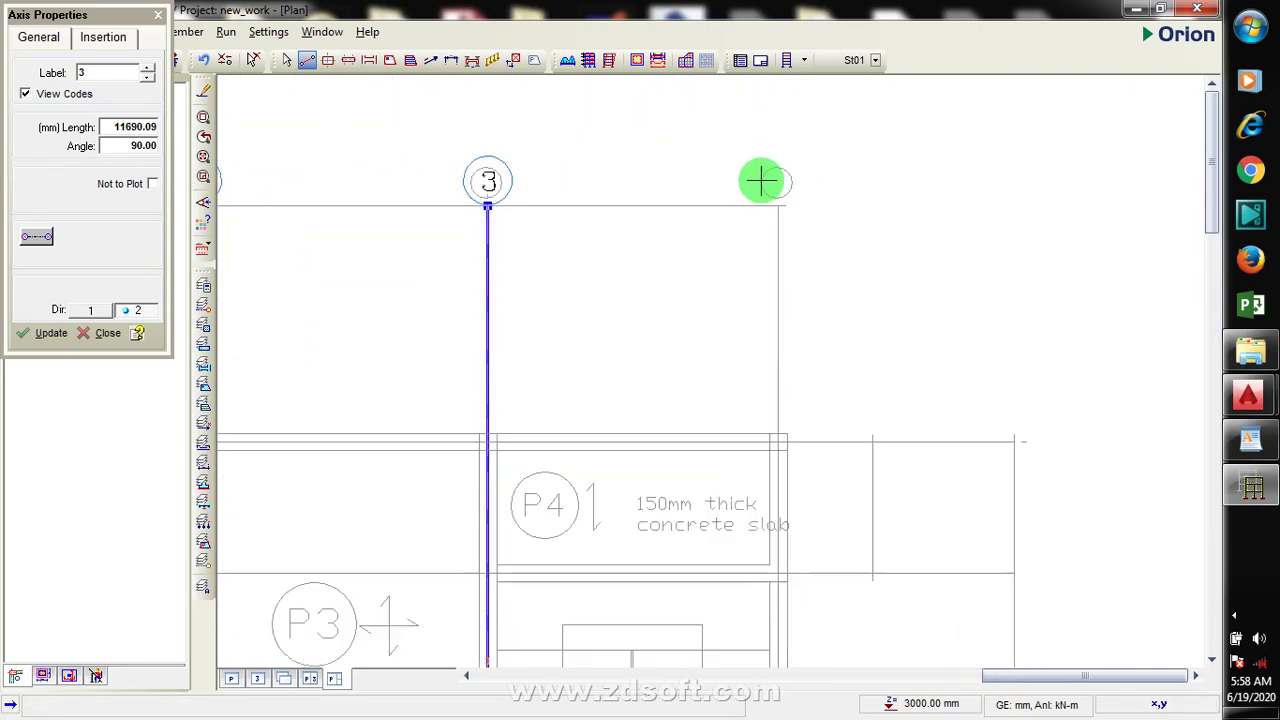
{"action": "scroll", "coordinate": [762, 190], "scroll_direction": "up", "scroll_amount": 2}
{"action": "left_click_drag", "start_coordinate": [785, 213], "coordinate": [848, 480]}
{"action": "scroll", "coordinate": [846, 294], "scroll_direction": "down", "scroll_amount": 3}
{"action": "scroll", "coordinate": [837, 620], "scroll_direction": "down", "scroll_amount": 1}
{"action": "scroll", "coordinate": [853, 491], "scroll_direction": "up", "scroll_amount": 3}
{"action": "scroll", "coordinate": [853, 491], "scroll_direction": "up", "scroll_amount": 3}
{"action": "scroll", "coordinate": [846, 480], "scroll_direction": "down", "scroll_amount": 1}
{"action": "scroll", "coordinate": [849, 480], "scroll_direction": "down", "scroll_amount": 4}
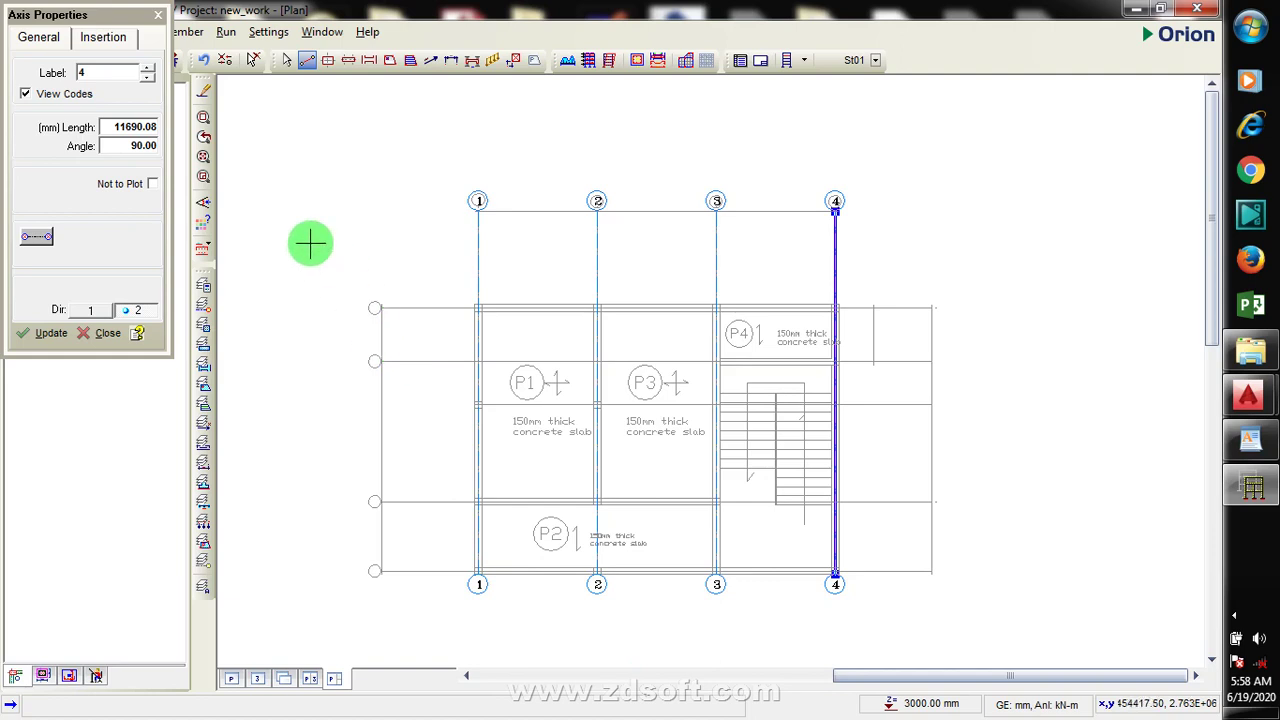
Set the axis label to A and draw a horizontal axis about 17720 mm long along the plan's uppermost grid line
{"action": "left_click_drag", "start_coordinate": [97, 72], "coordinate": [70, 74]}
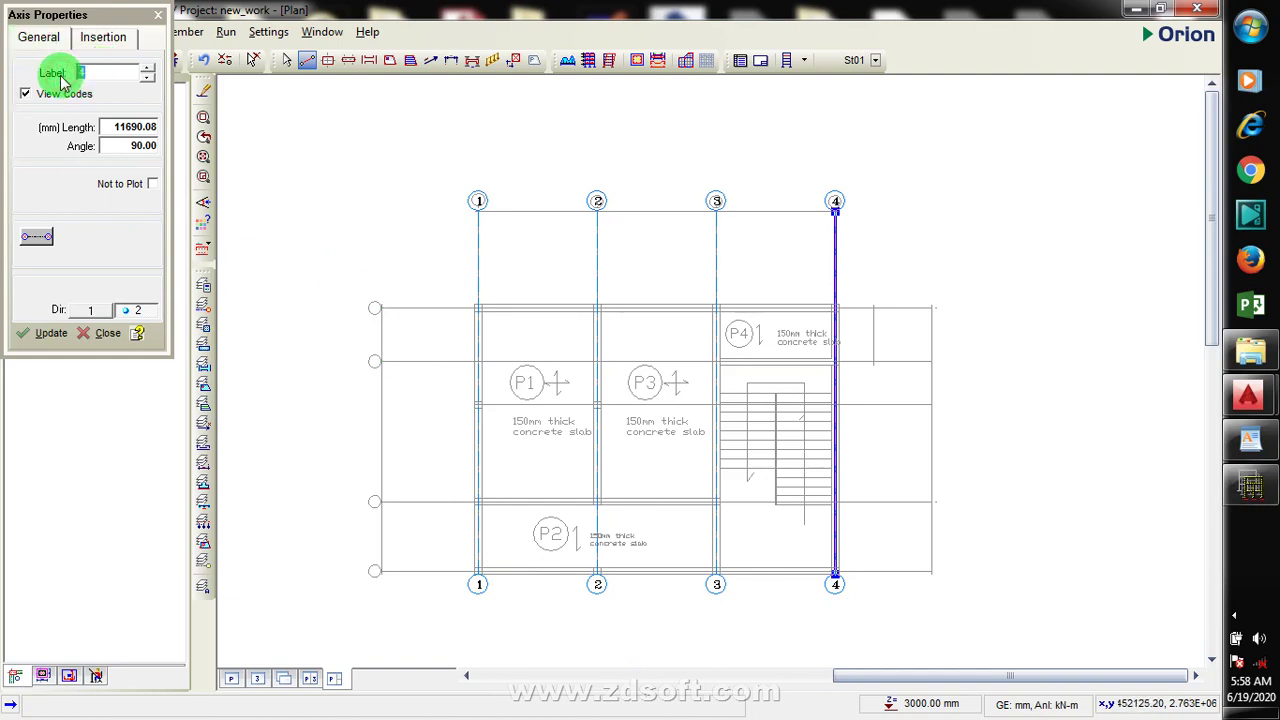
{"action": "type", "text": "A"}
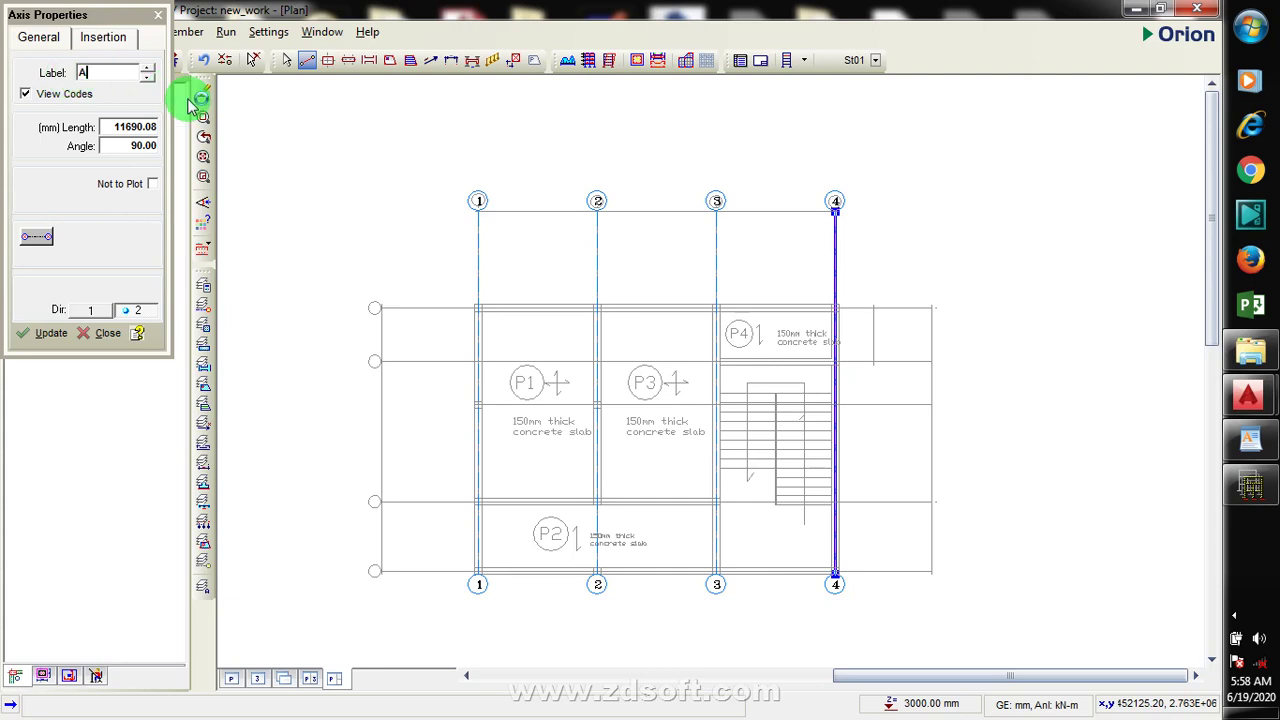
{"action": "left_click", "coordinate": [379, 310]}
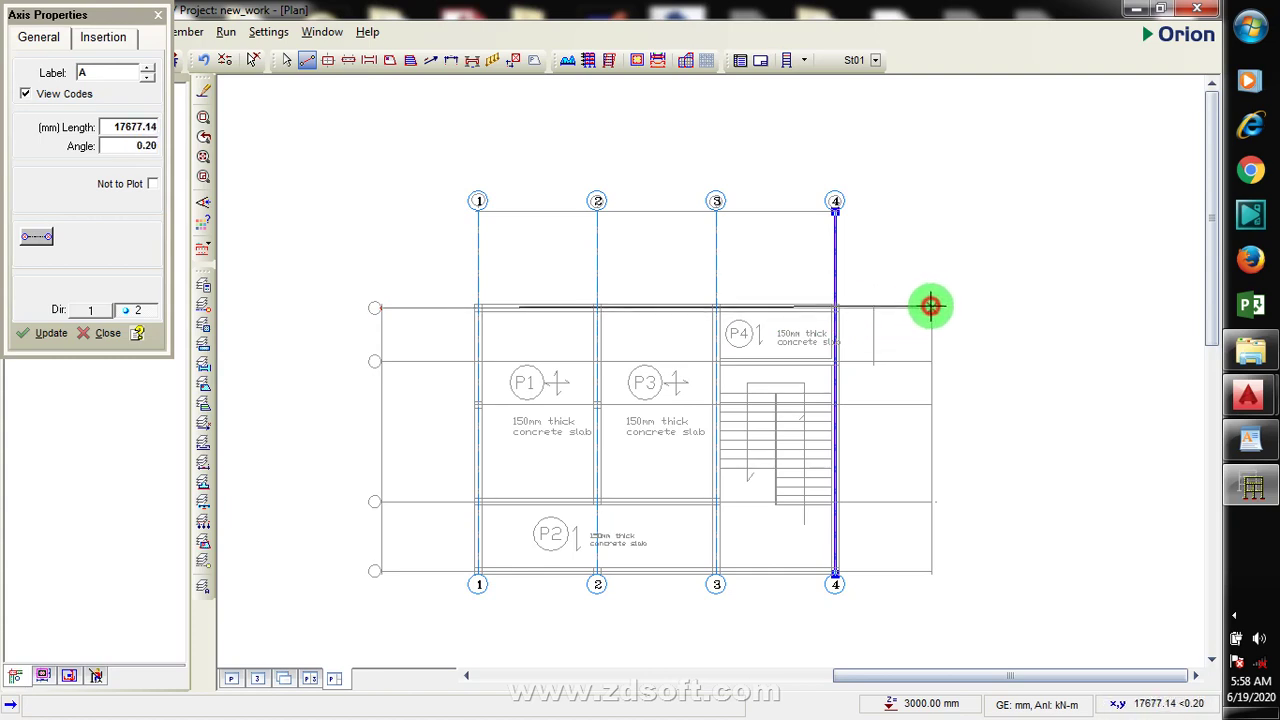
{"action": "scroll", "coordinate": [930, 307], "scroll_direction": "up", "scroll_amount": 5}
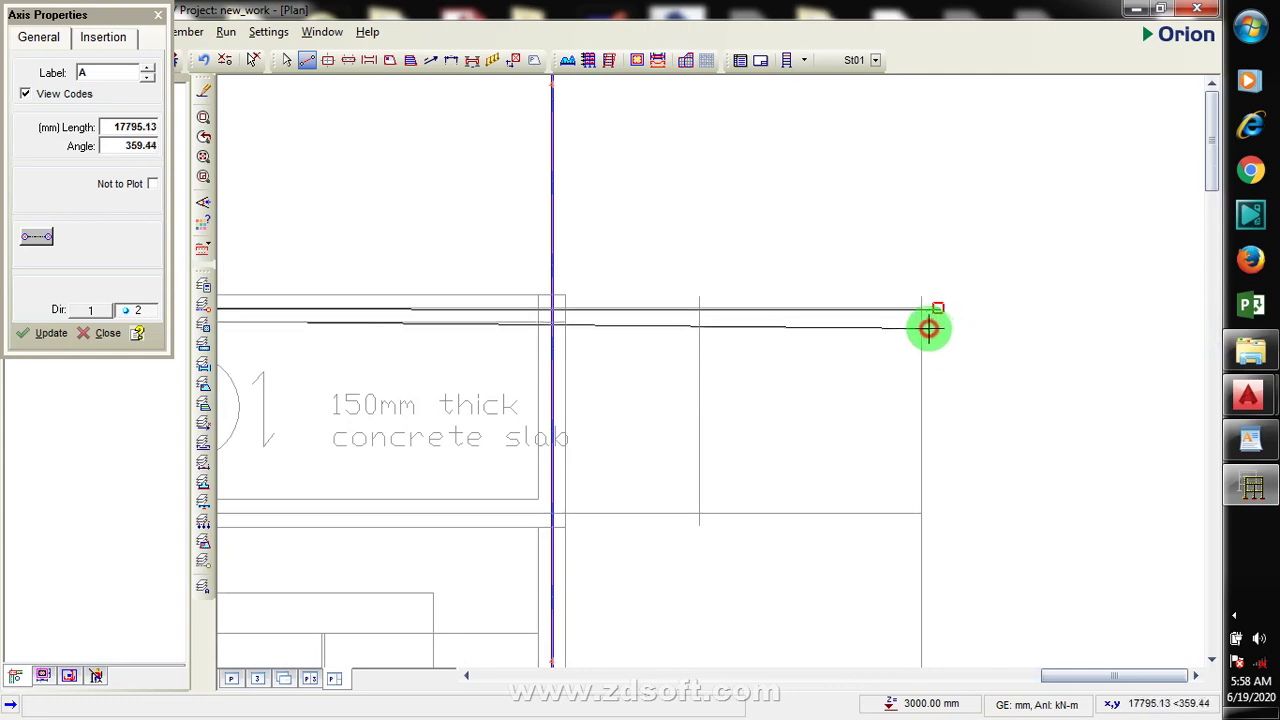
{"action": "left_click", "coordinate": [922, 307]}
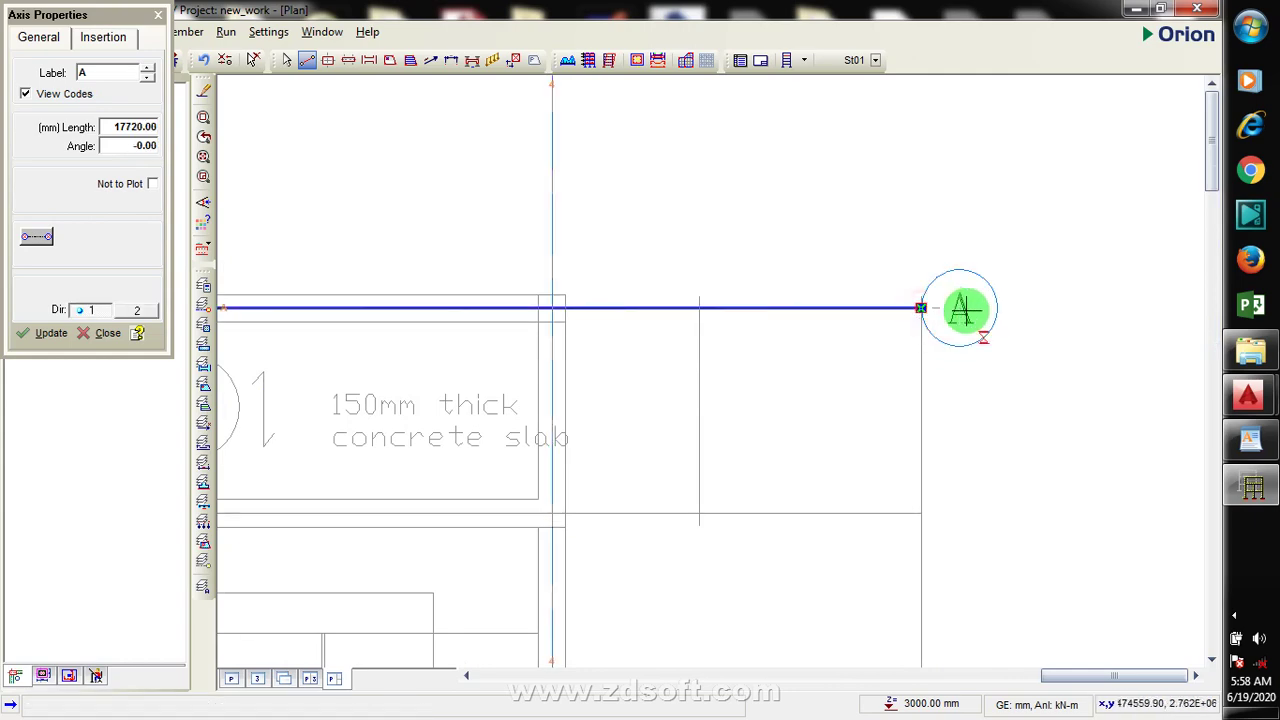
{"action": "scroll", "coordinate": [966, 306], "scroll_direction": "down", "scroll_amount": 5}
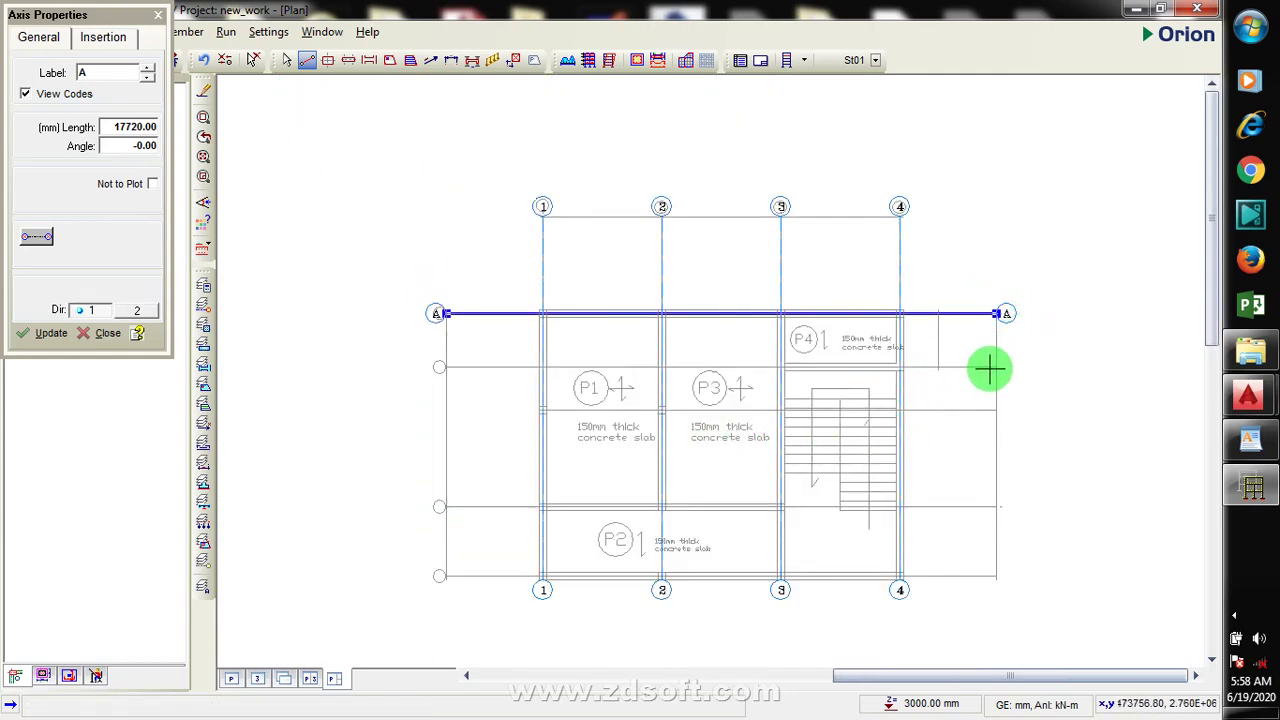
Draw two horizontal axes below axis A: about 17720 mm along the second grid line, and about 14605 mm from axis 1 through the line below P1's tag
{"action": "scroll", "coordinate": [1006, 368], "scroll_direction": "up", "scroll_amount": 1}
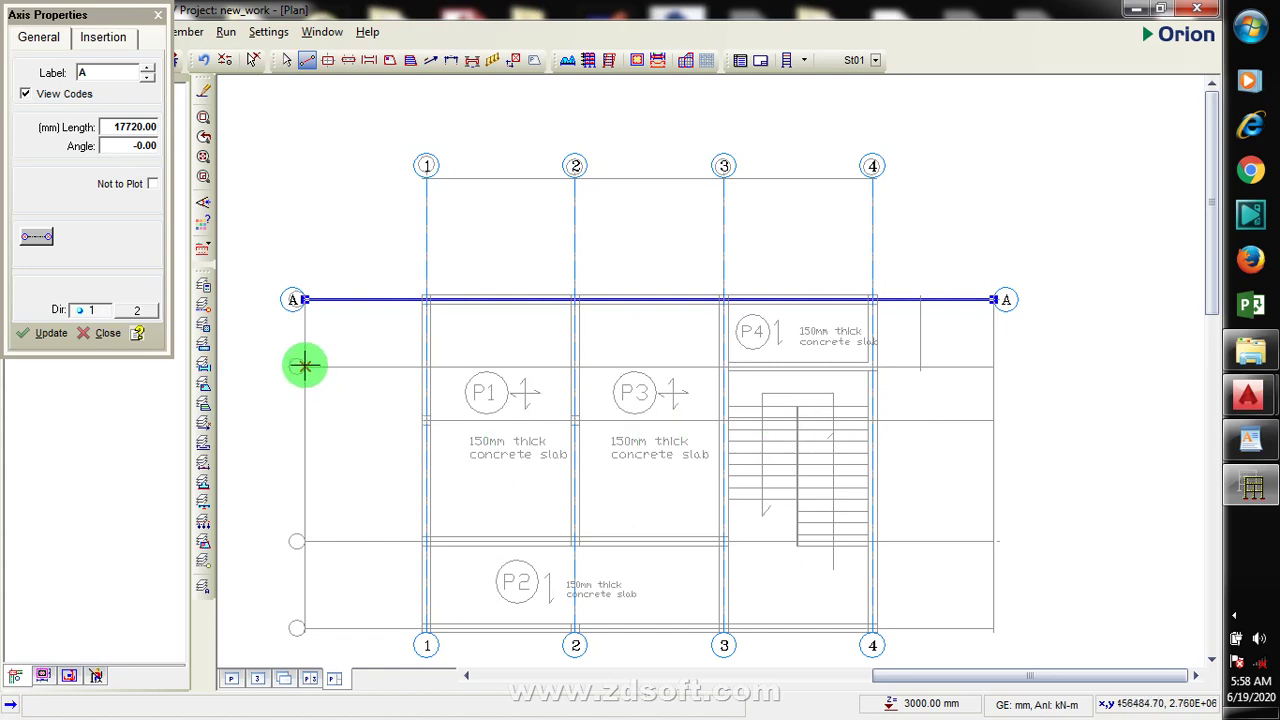
{"action": "left_click_drag", "start_coordinate": [303, 366], "coordinate": [992, 368]}
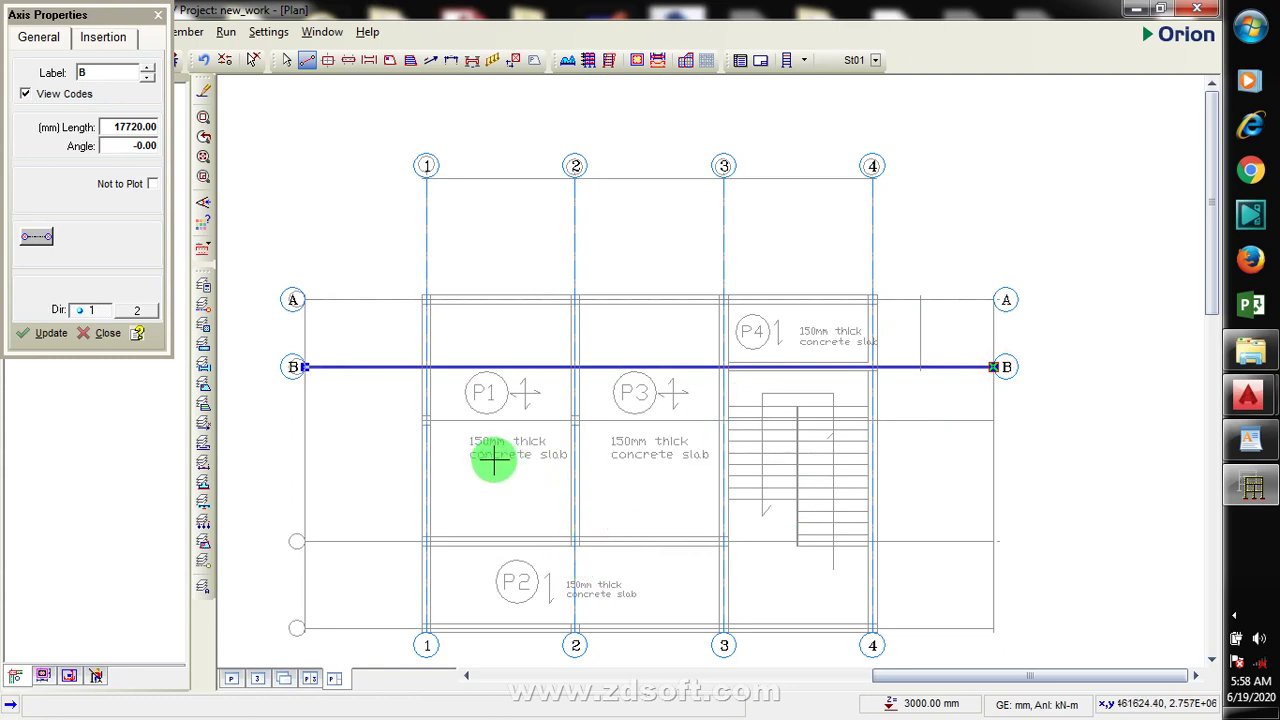
{"action": "left_click_drag", "start_coordinate": [426, 420], "coordinate": [993, 420]}
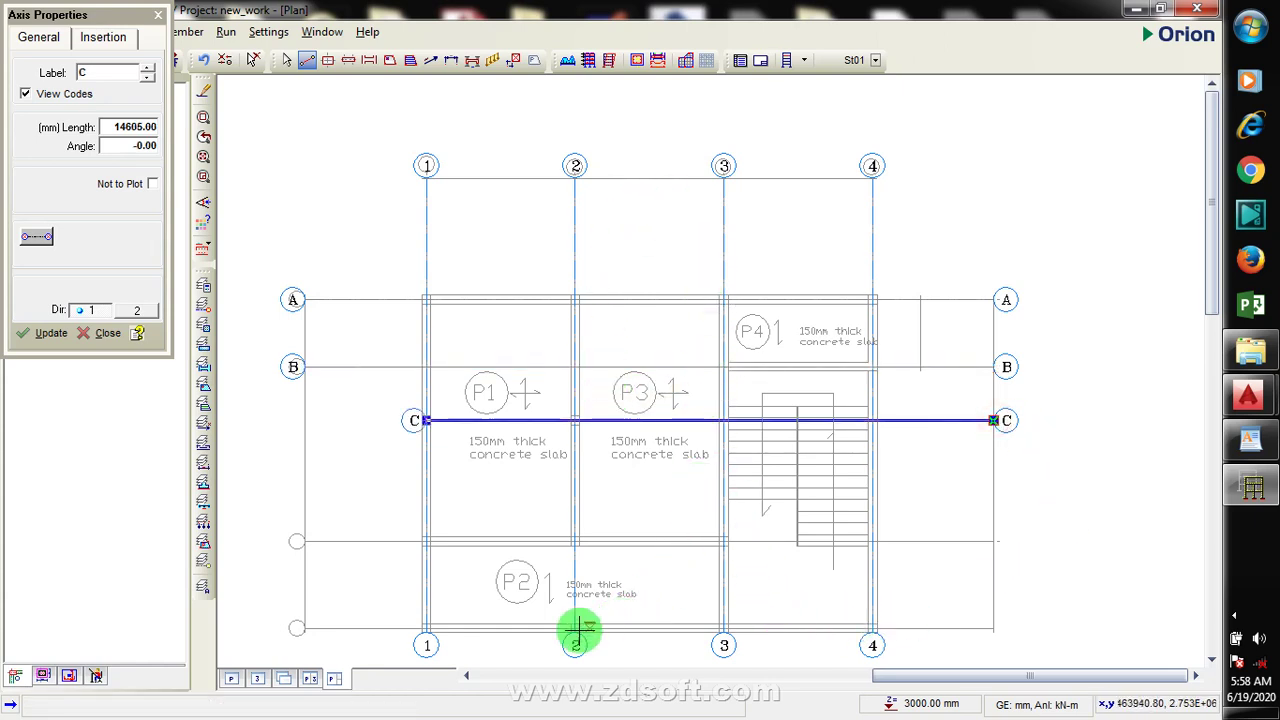
Draw two horizontal axes about 17720 mm long along the grid lines at the upper and lower edges of slab P2
{"action": "left_click_drag", "start_coordinate": [304, 542], "coordinate": [993, 542]}
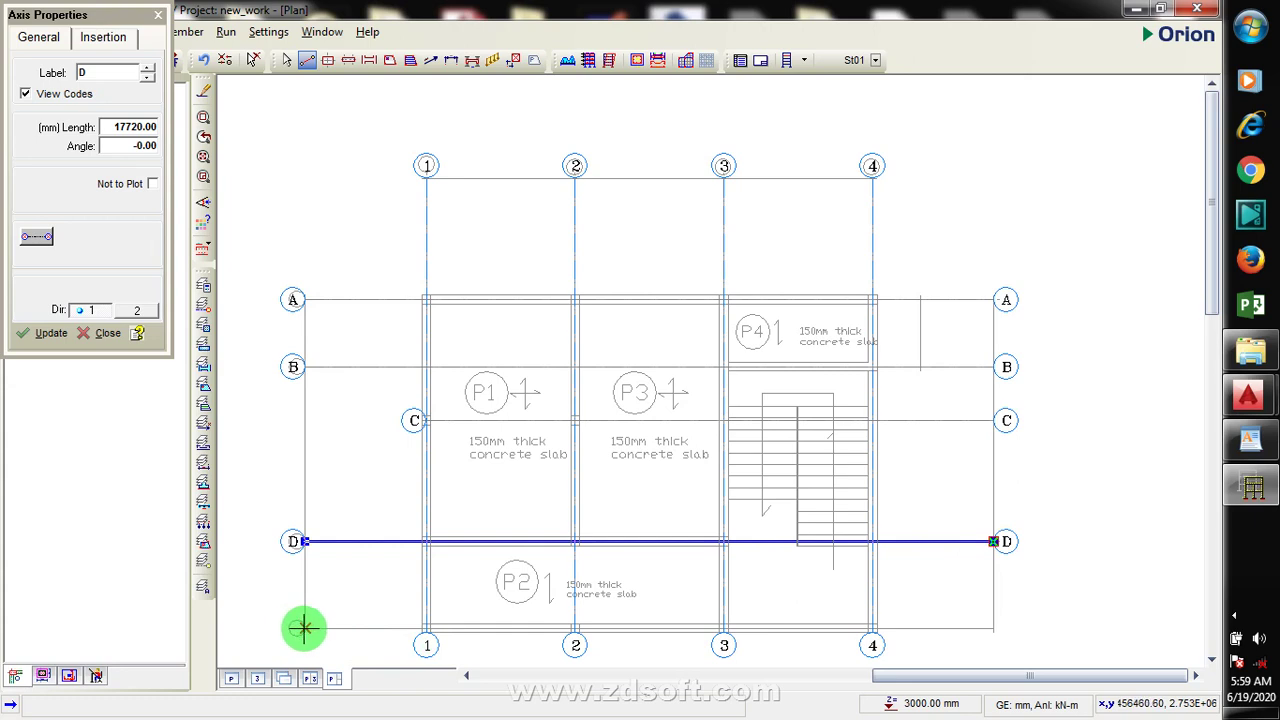
{"action": "left_click_drag", "start_coordinate": [304, 628], "coordinate": [993, 628]}
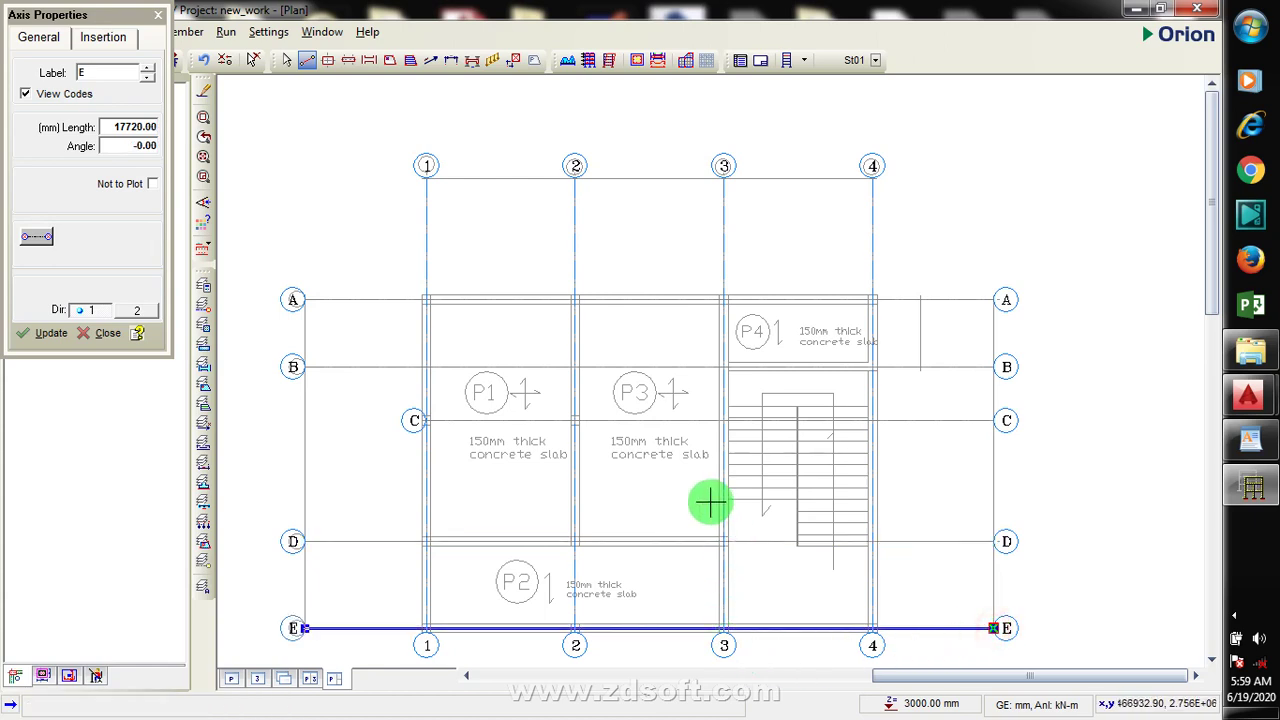
{"action": "scroll", "coordinate": [711, 482], "scroll_direction": "down", "scroll_amount": 1}
{"action": "scroll", "coordinate": [355, 547], "scroll_direction": "up", "scroll_amount": 1}
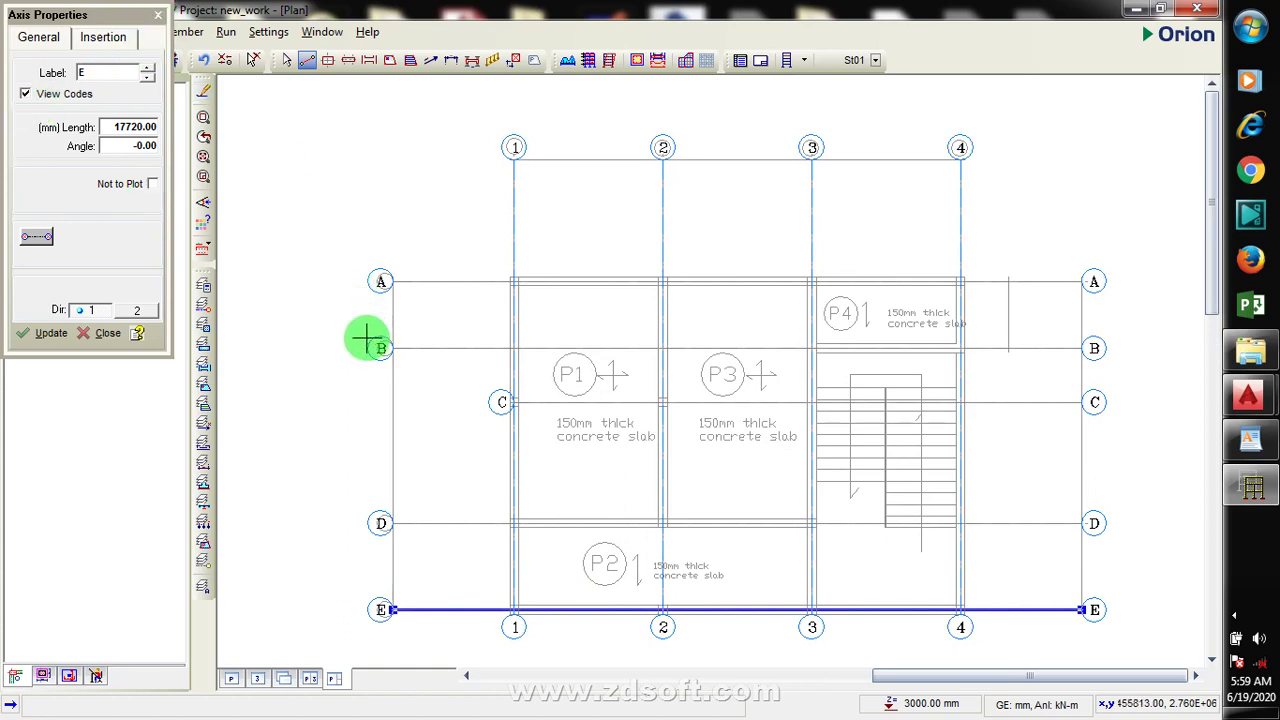
{"action": "scroll", "coordinate": [438, 305], "scroll_direction": "down", "scroll_amount": 1}
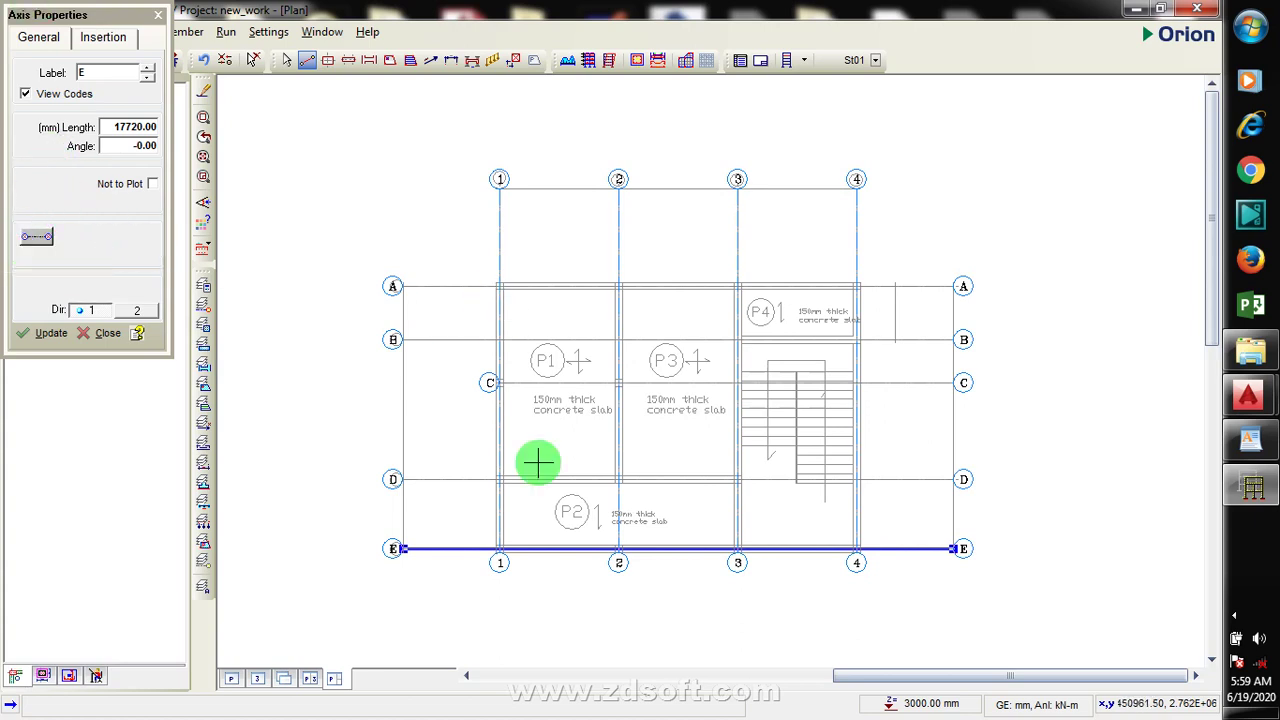
Try a vertical axis about 1830 mm long on the short line beyond axis 4, with only a lower-end balloon, and delete it
{"action": "left_click", "coordinate": [38, 240]}
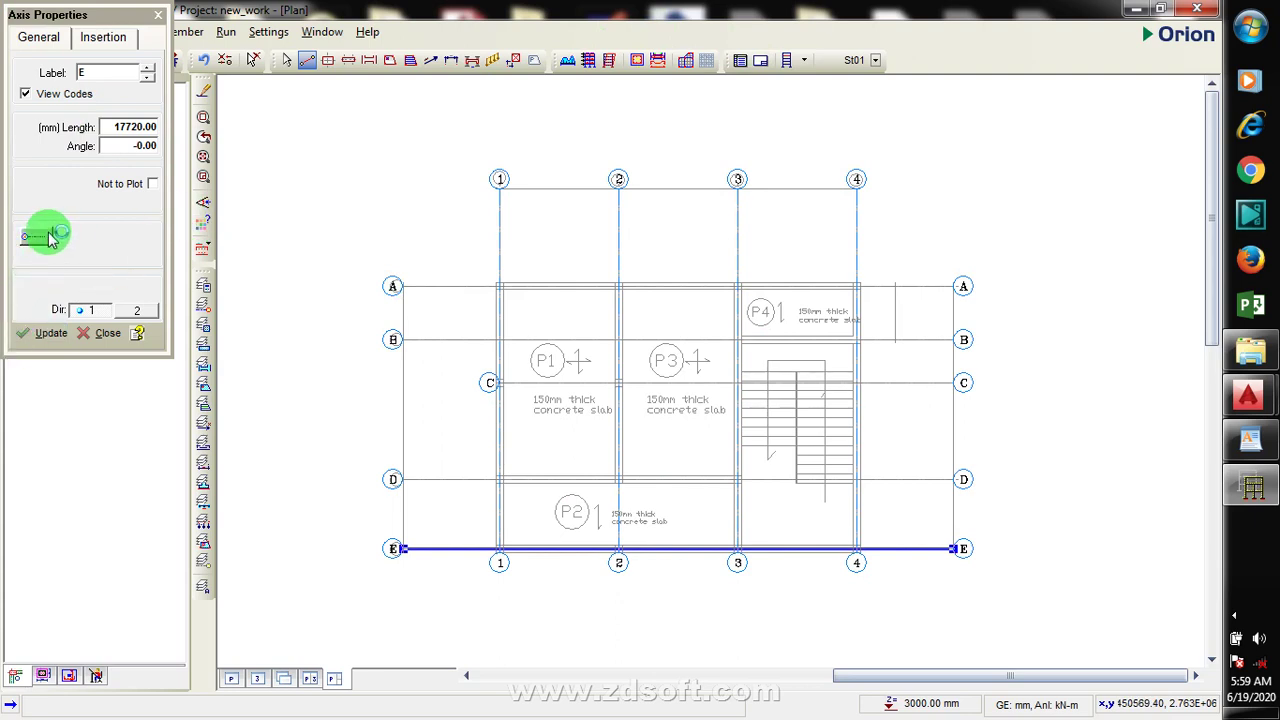
{"action": "left_click", "coordinate": [40, 244]}
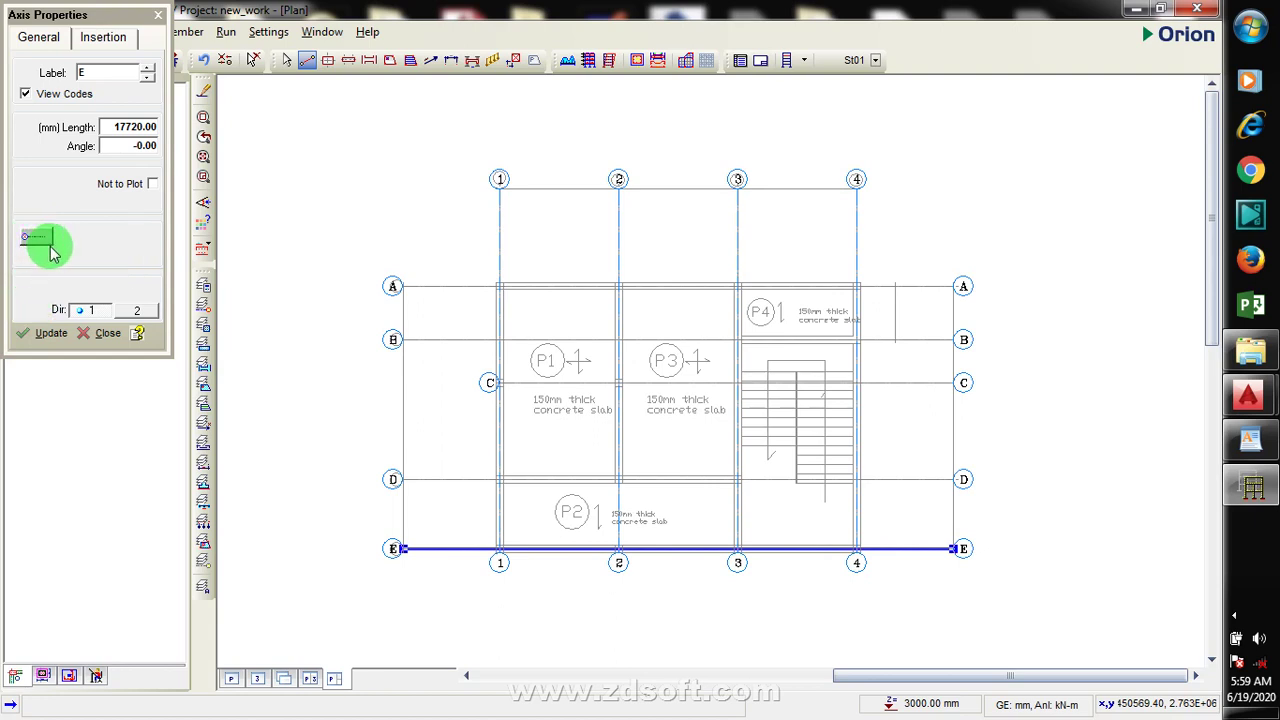
{"action": "mouse_move", "coordinate": [894, 282]}
{"action": "left_mouse_down"}
{"action": "mouse_move", "coordinate": [894, 371]}
{"action": "mouse_move", "coordinate": [896, 341]}
{"action": "mouse_move", "coordinate": [863, 380]}
{"action": "mouse_move", "coordinate": [909, 340]}
{"action": "mouse_move", "coordinate": [834, 409]}
{"action": "mouse_move", "coordinate": [851, 428]}
{"action": "mouse_move", "coordinate": [858, 345]}
{"action": "left_mouse_up"}
{"action": "scroll", "coordinate": [863, 380], "scroll_direction": "up", "scroll_amount": 3}
{"action": "scroll", "coordinate": [851, 383], "scroll_direction": "down", "scroll_amount": 1}
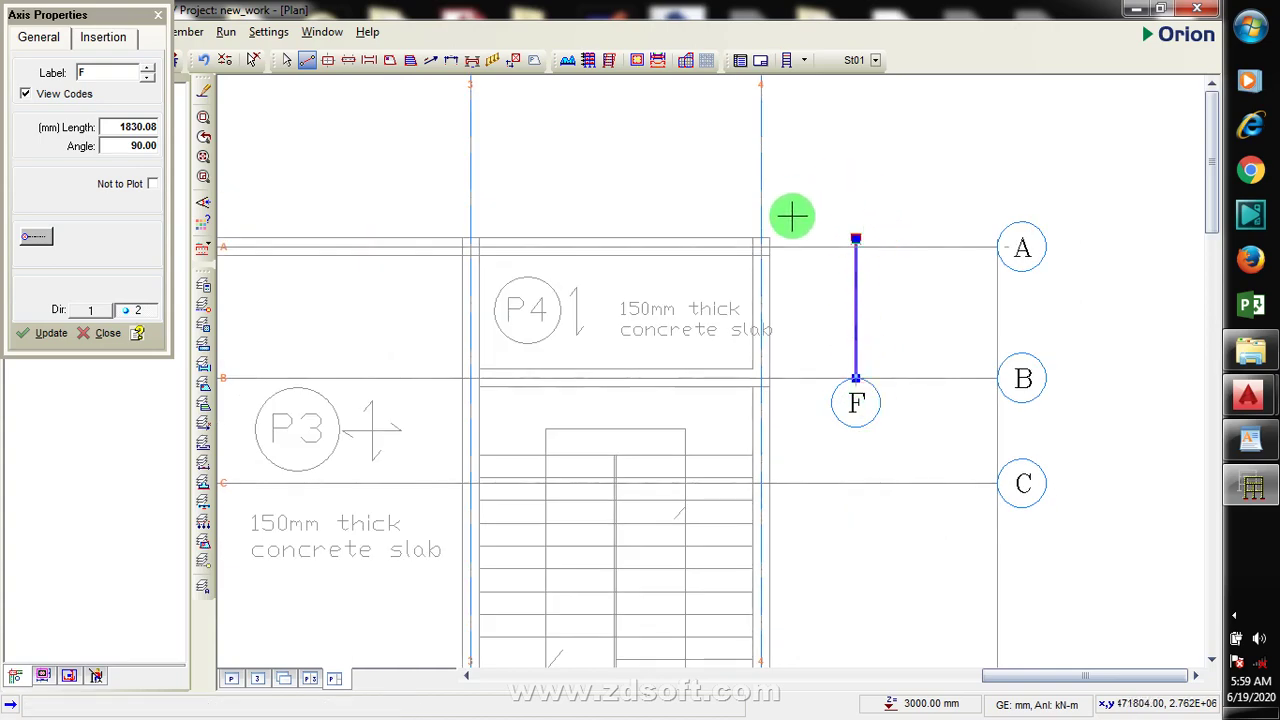
{"action": "scroll", "coordinate": [885, 230], "scroll_direction": "down", "scroll_amount": 2}
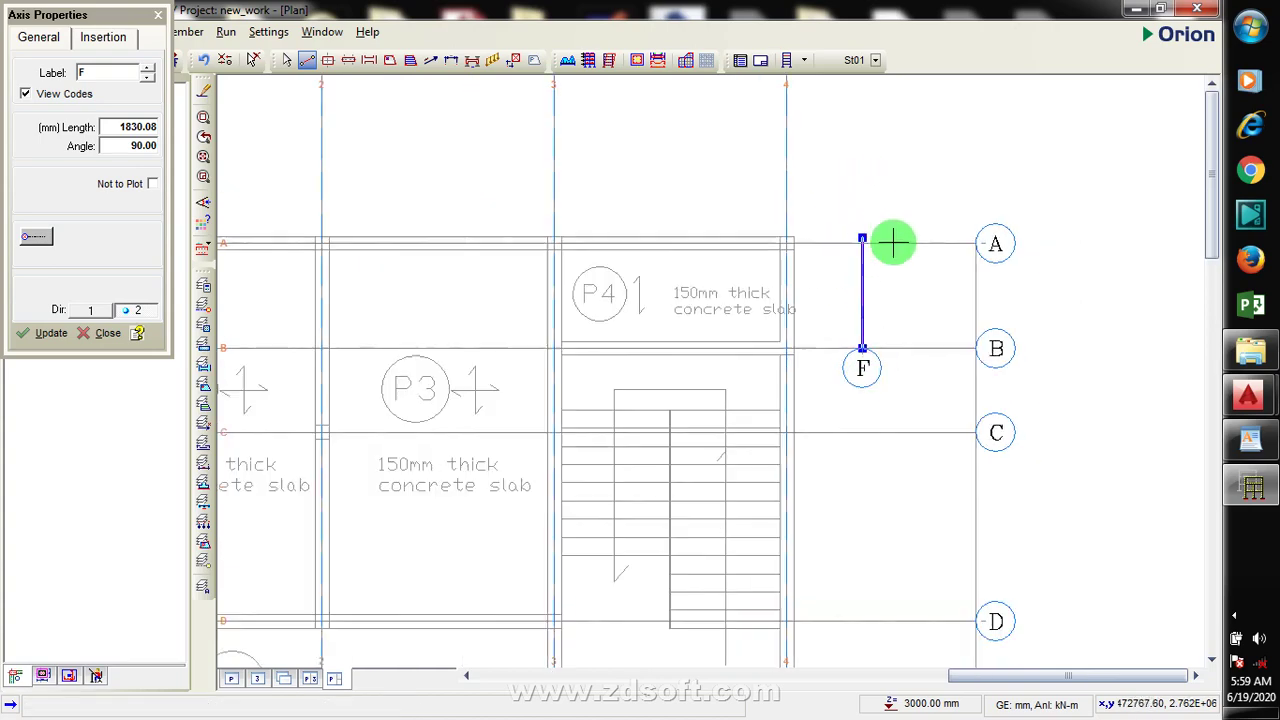
{"action": "right_click", "coordinate": [874, 345]}
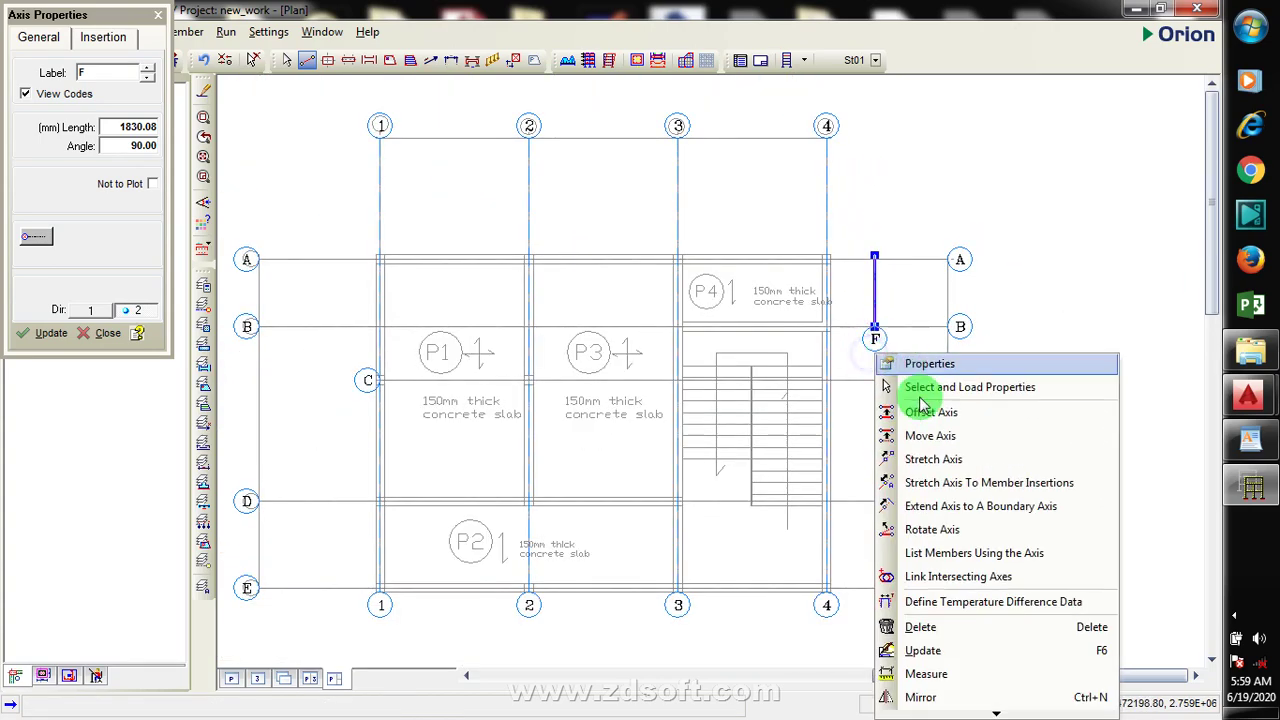
{"action": "left_click", "coordinate": [940, 628]}
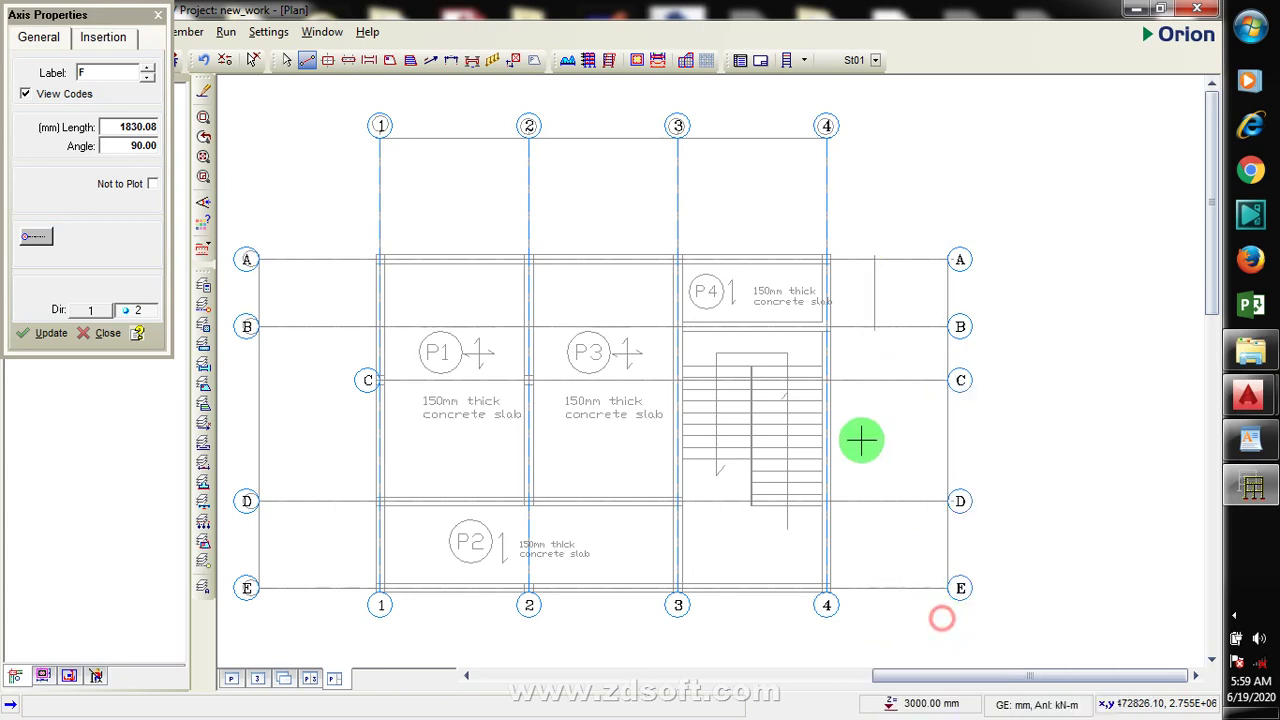
Try the short axis beyond axis 4 again, about 1930 mm long with only an upper-end balloon, and delete it
{"action": "left_click", "coordinate": [36, 238]}
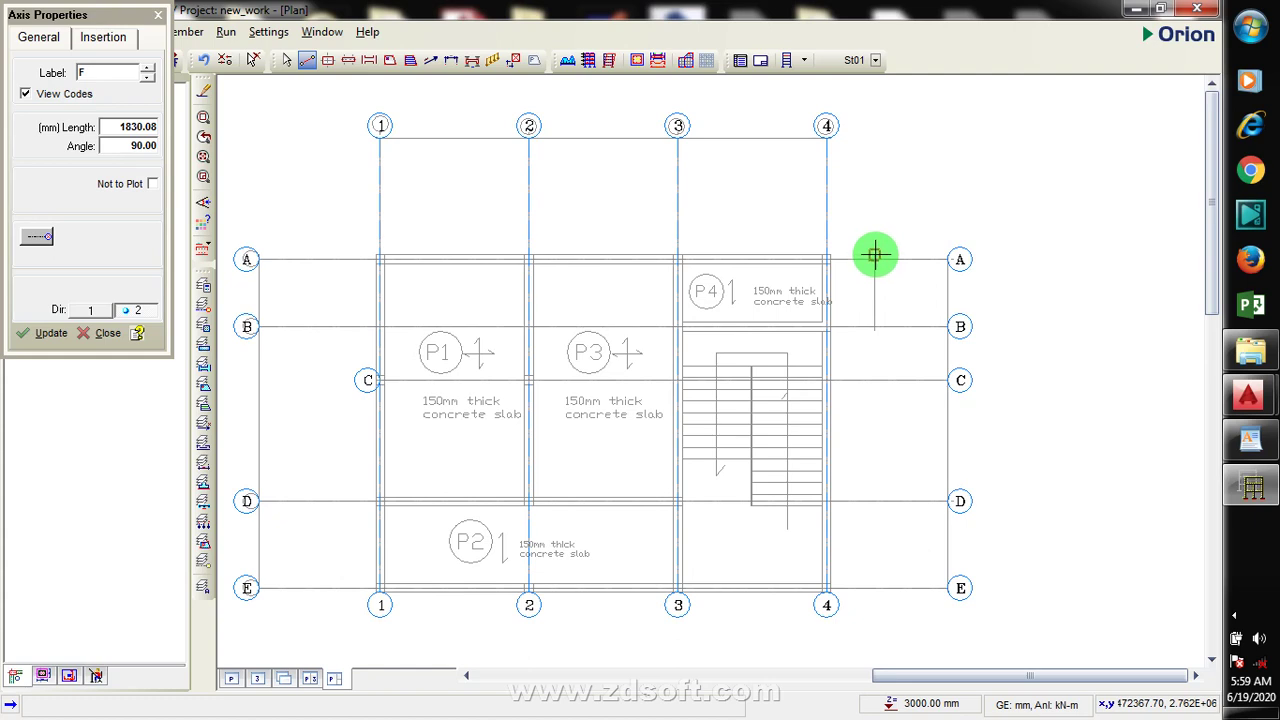
{"action": "mouse_move", "coordinate": [874, 257]}
{"action": "left_mouse_down"}
{"action": "mouse_move", "coordinate": [889, 354]}
{"action": "mouse_move", "coordinate": [874, 330]}
{"action": "left_mouse_up"}
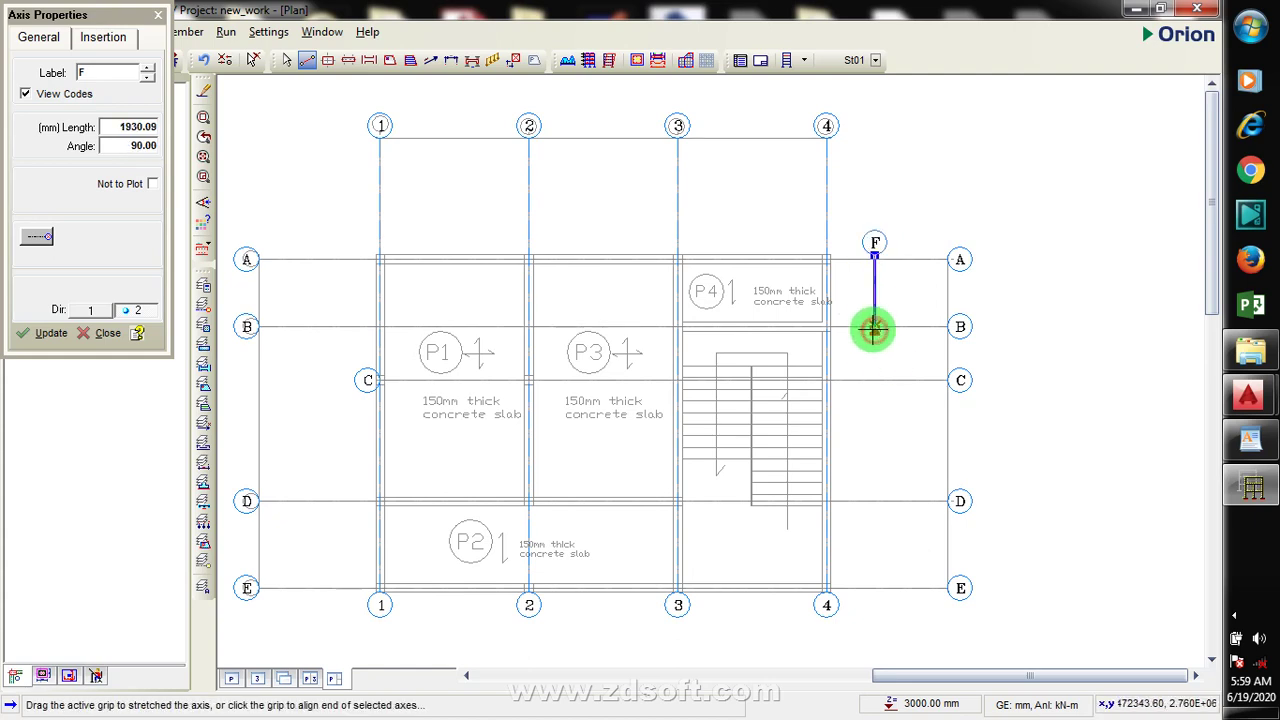
{"action": "right_click", "coordinate": [884, 300]}
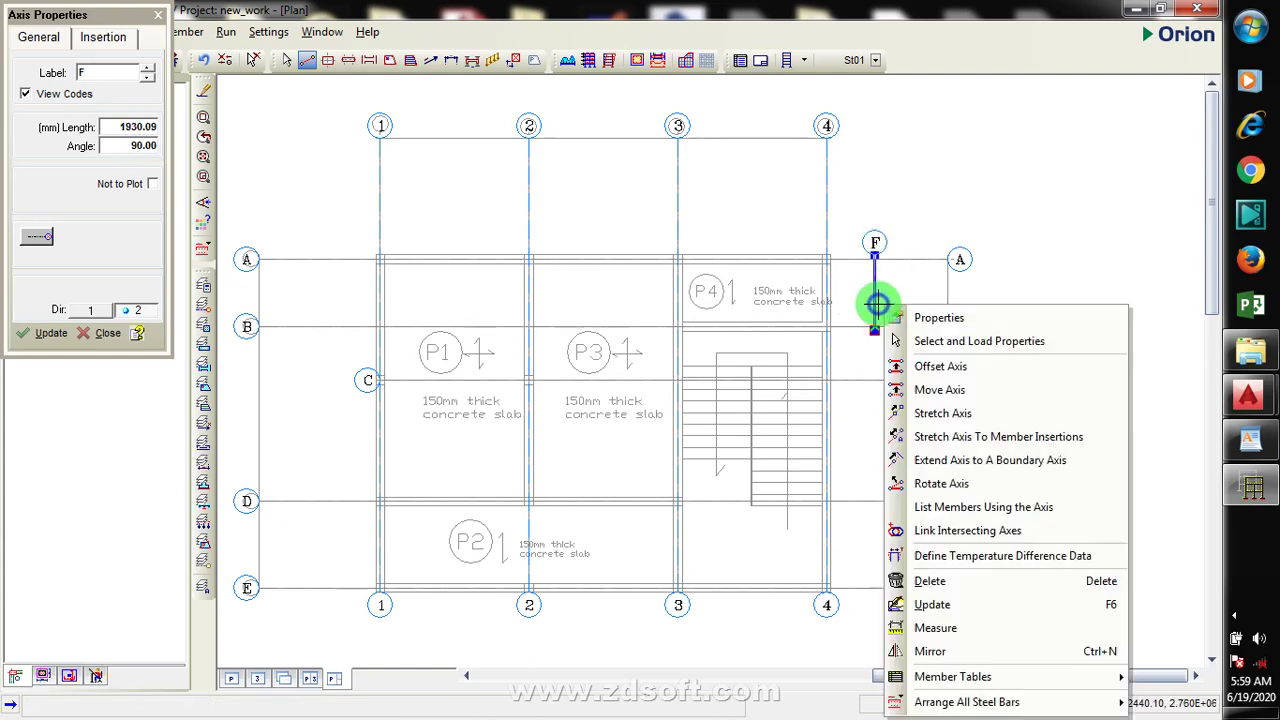
{"action": "left_click", "coordinate": [938, 578]}
Try the short axis beyond axis 4 once more without any balloons, about 1930 mm long, and delete it
{"action": "left_click", "coordinate": [36, 237]}
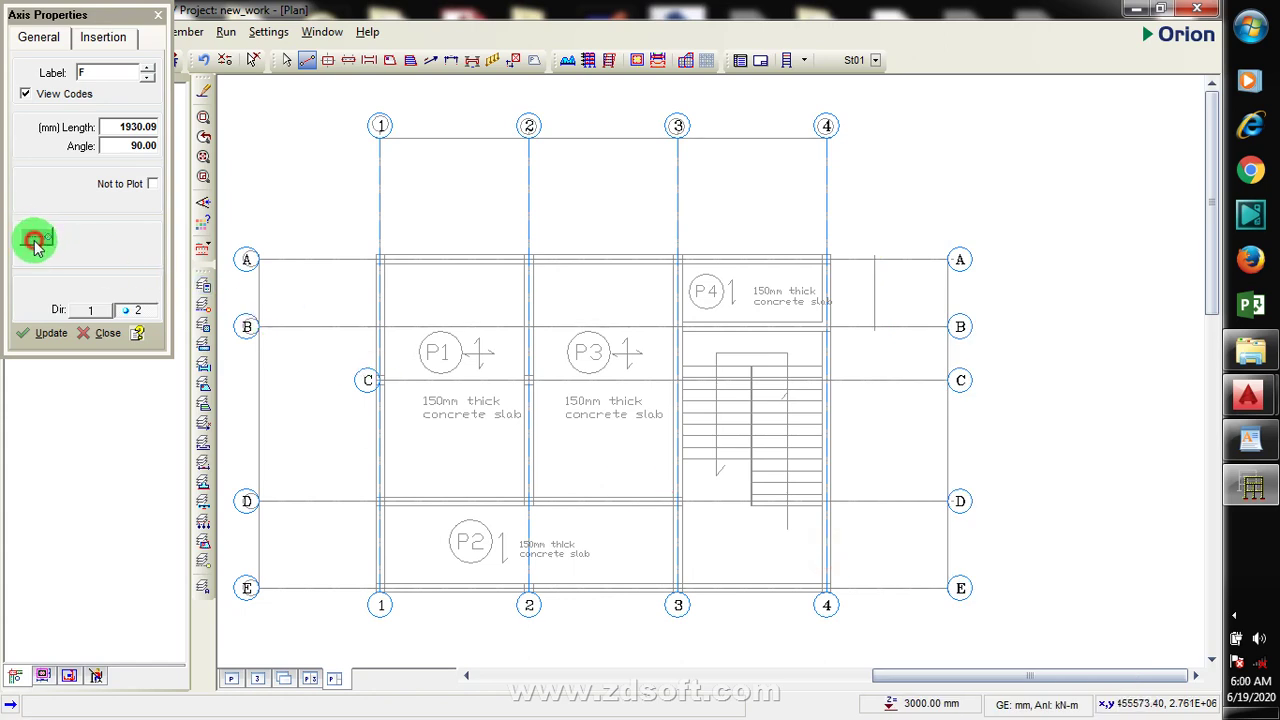
{"action": "left_click_drag", "start_coordinate": [872, 259], "coordinate": [876, 330]}
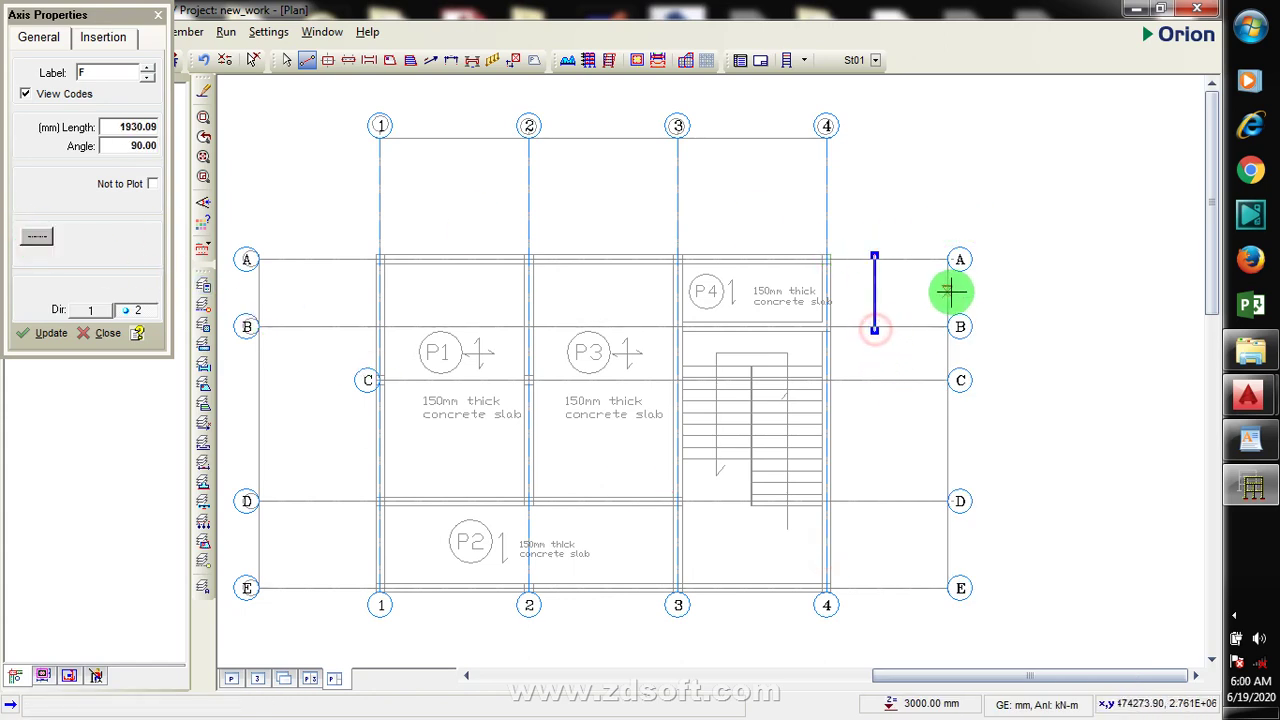
{"action": "scroll", "coordinate": [884, 286], "scroll_direction": "up", "scroll_amount": 2}
{"action": "scroll", "coordinate": [884, 286], "scroll_direction": "up", "scroll_amount": 2}
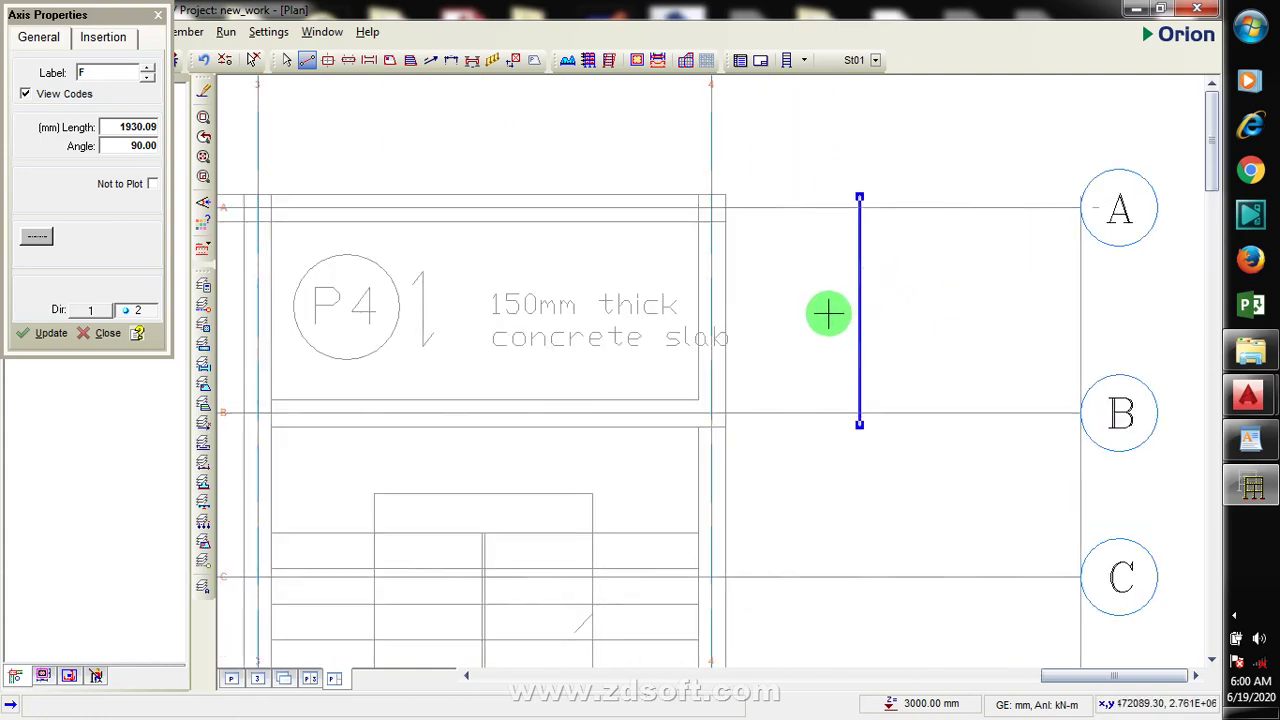
{"action": "right_click", "coordinate": [828, 314]}
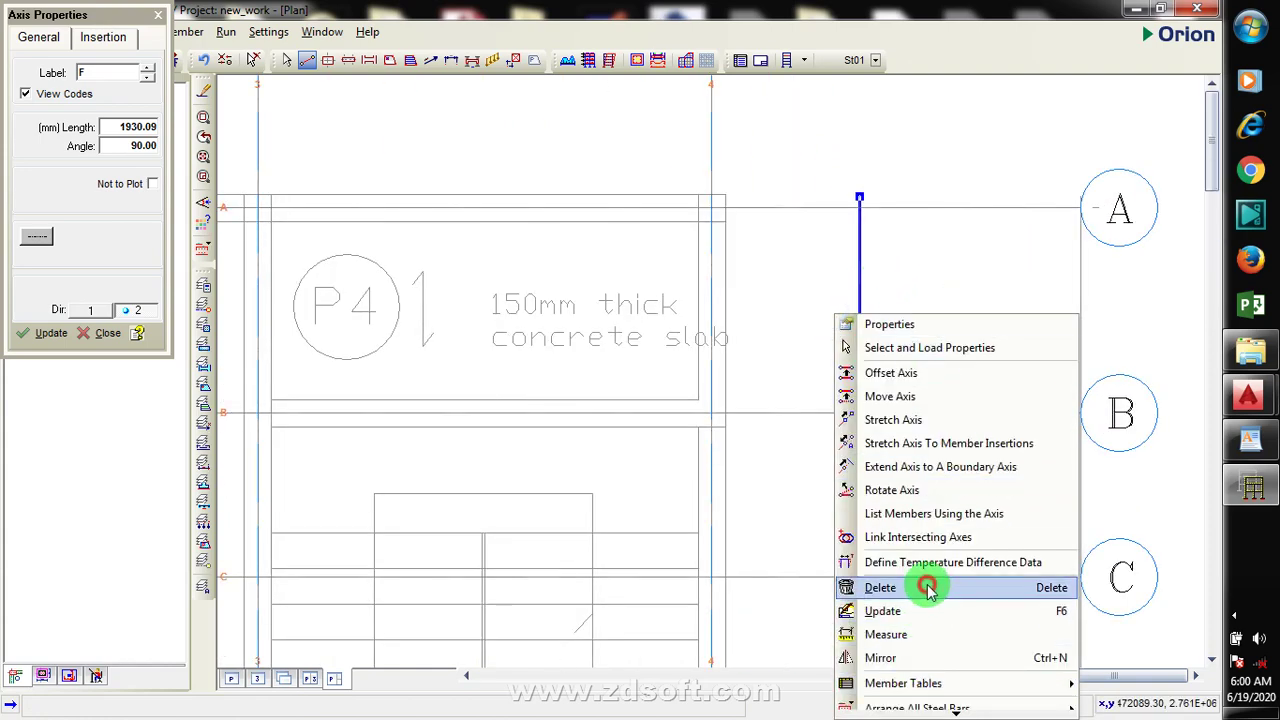
{"action": "left_click", "coordinate": [923, 506]}
Review the traced axis grid and end axis insertion by closing the axis properties
{"action": "scroll", "coordinate": [1049, 364], "scroll_direction": "down", "scroll_amount": 1}
{"action": "scroll", "coordinate": [1023, 283], "scroll_direction": "down", "scroll_amount": 4}
{"action": "scroll", "coordinate": [1014, 289], "scroll_direction": "up", "scroll_amount": 2}
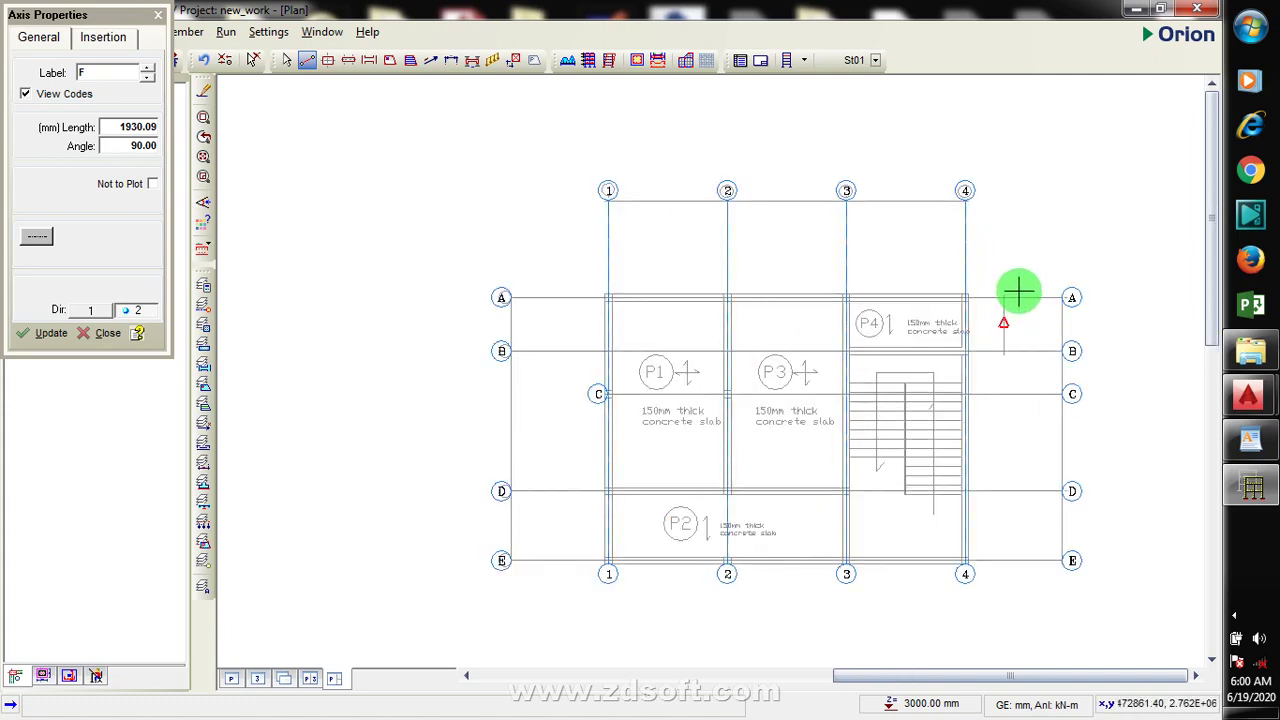
{"action": "scroll", "coordinate": [1034, 340], "scroll_direction": "down", "scroll_amount": 1}
{"action": "scroll", "coordinate": [1034, 351], "scroll_direction": "up", "scroll_amount": 1}
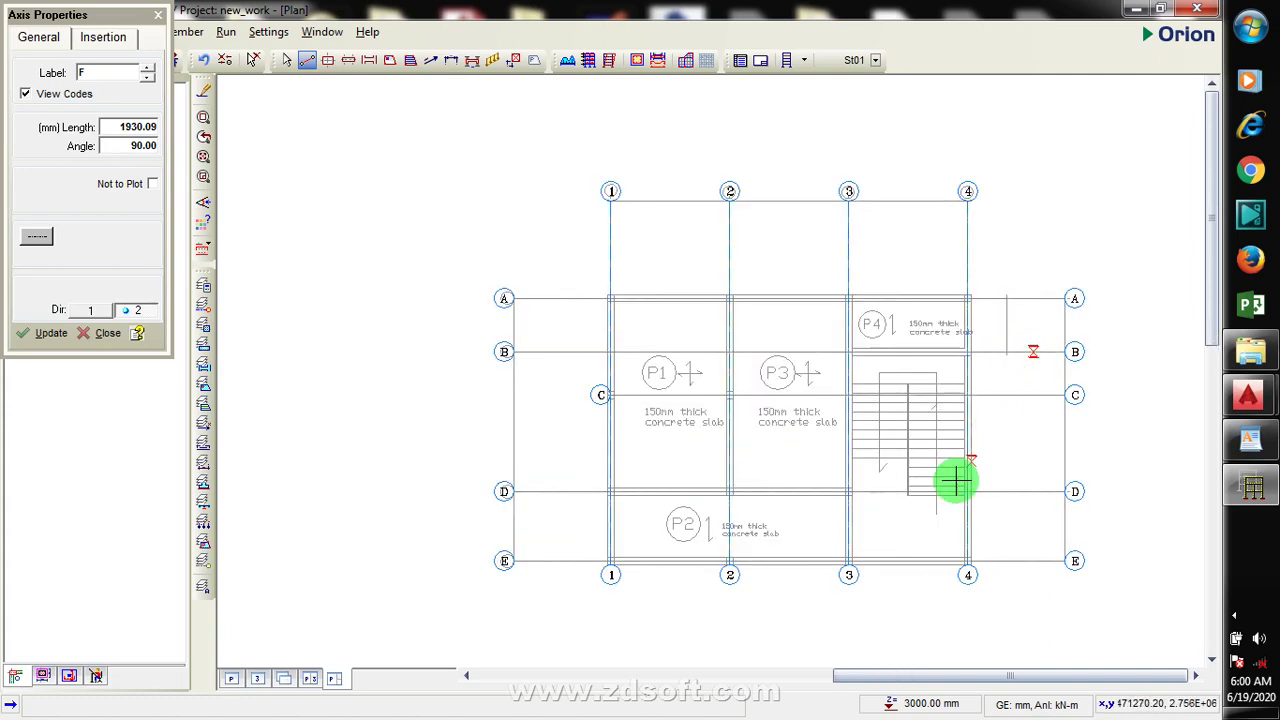
{"action": "left_click", "coordinate": [159, 17]}
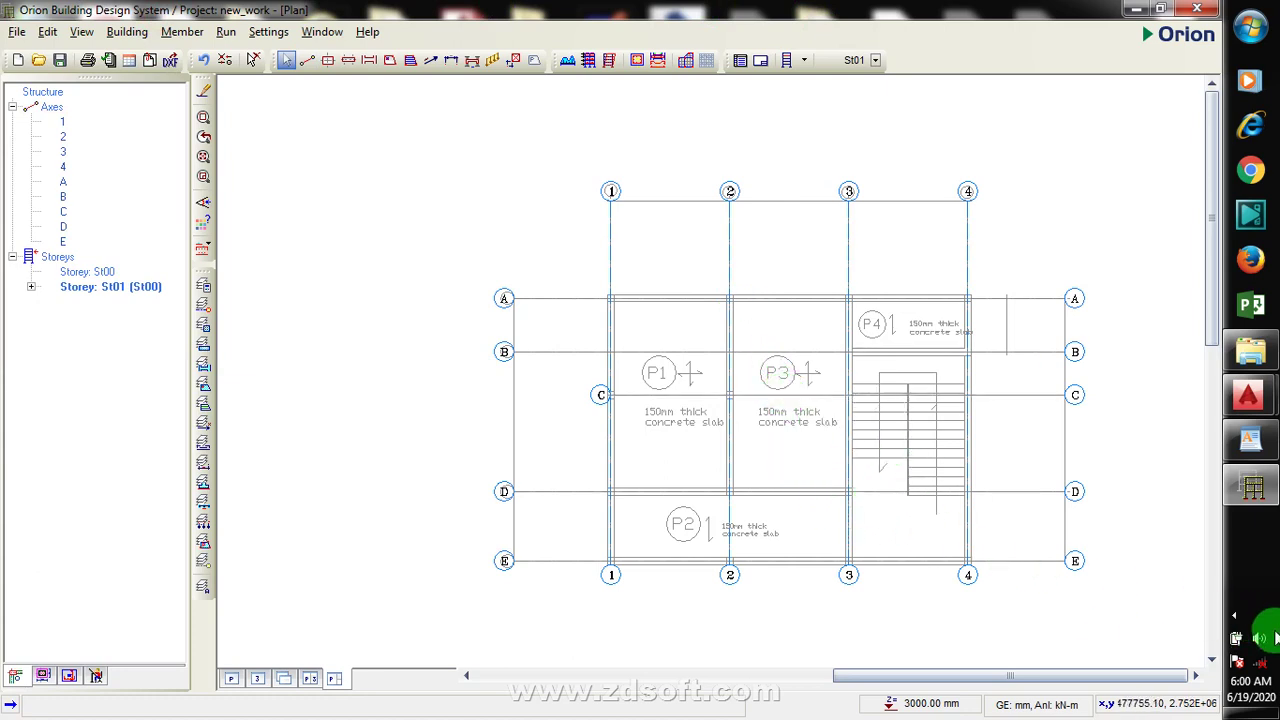
{"action": "left_click", "coordinate": [1238, 618]}
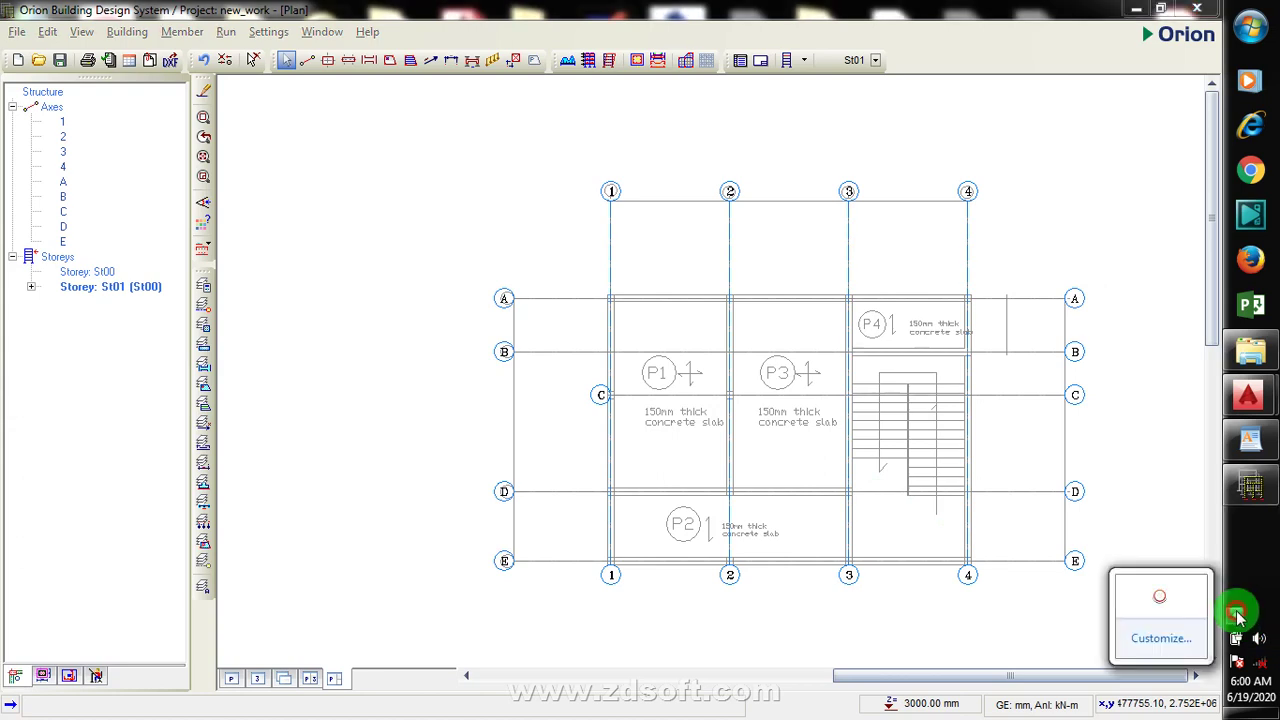
{"action": "right_click", "coordinate": [1160, 602]}
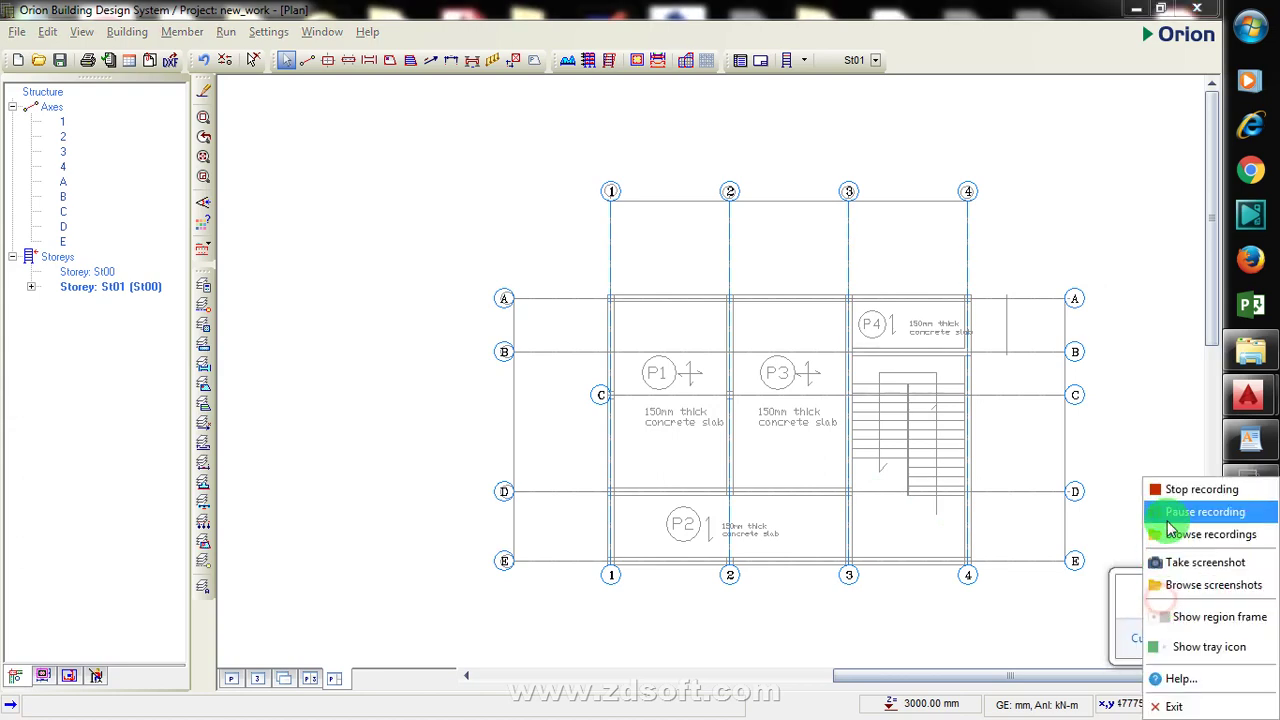
{"action": "left_click", "coordinate": [1178, 508]}
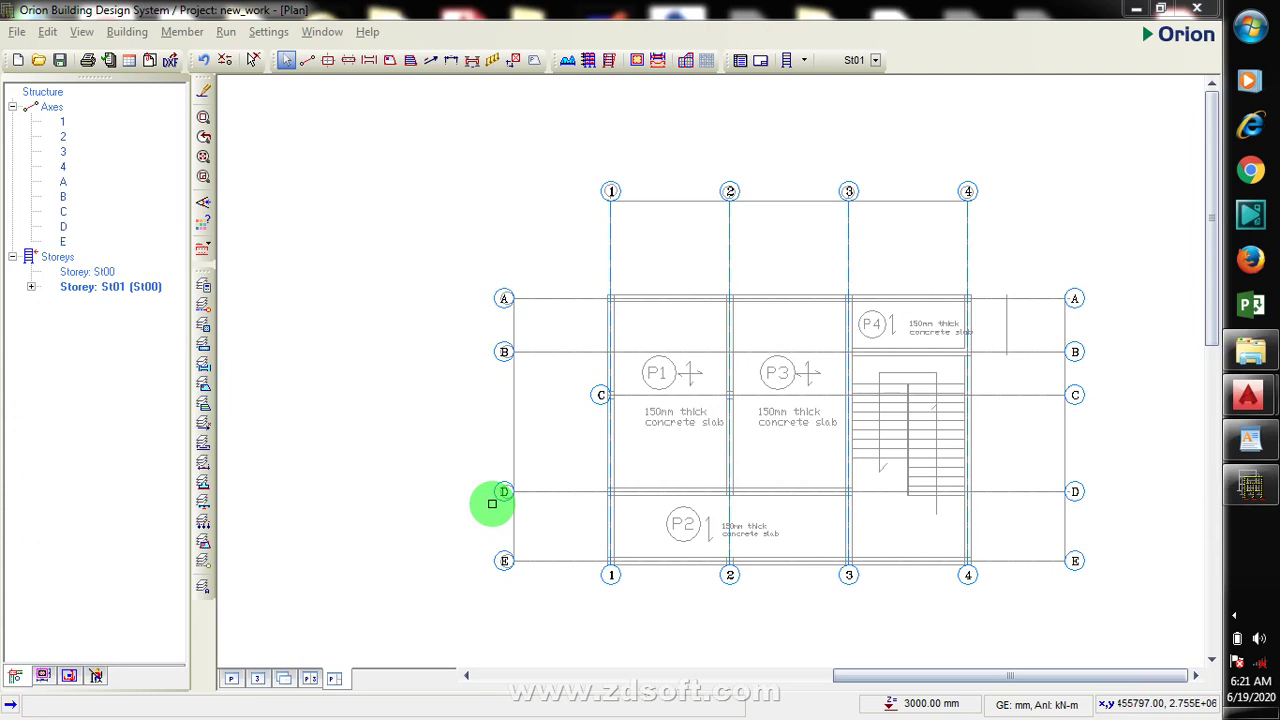
Insert a storey so that the building has a total of 2 storeys
{"action": "right_click", "coordinate": [63, 258]}
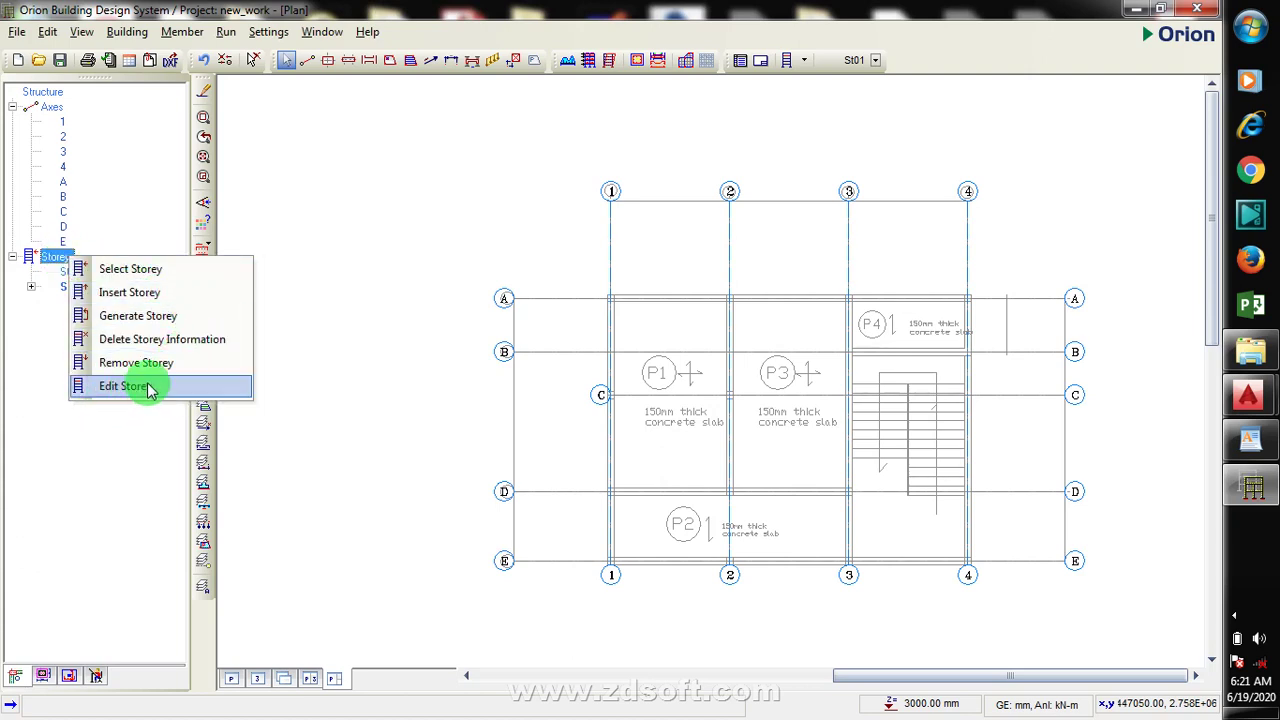
{"action": "left_click", "coordinate": [157, 294]}
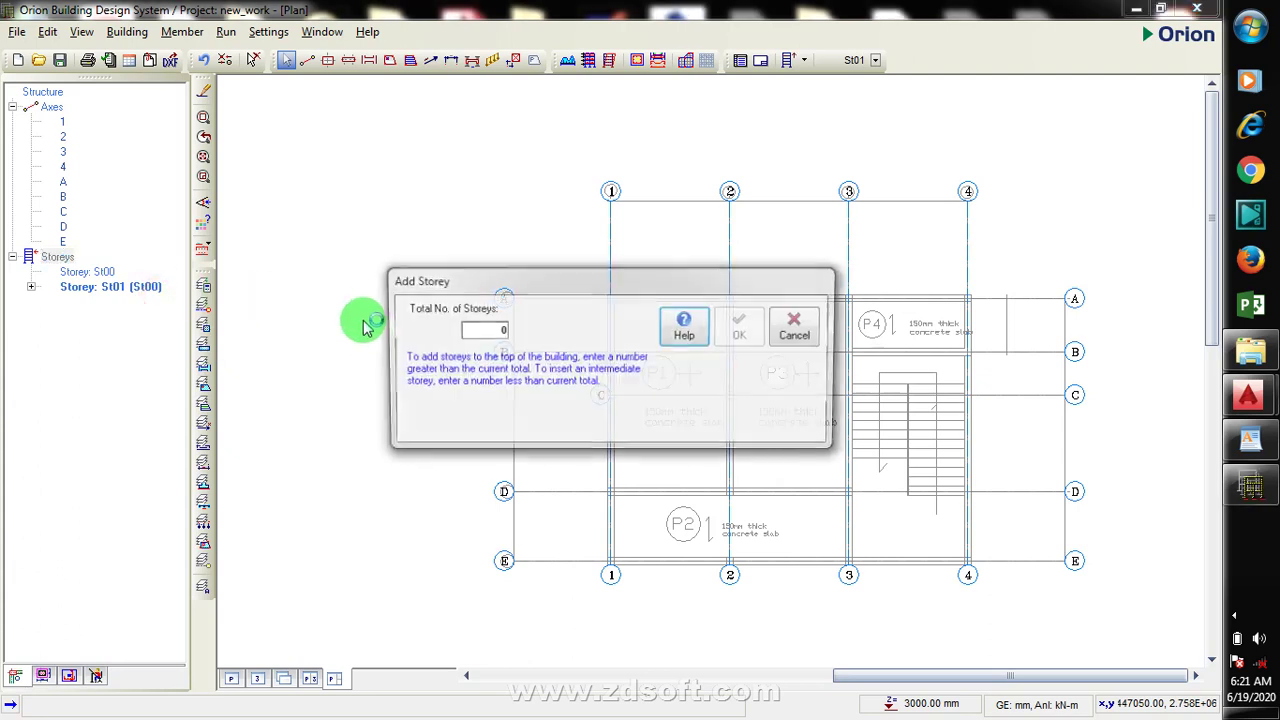
{"action": "left_click", "coordinate": [499, 332]}
{"action": "type", "text": "2"}
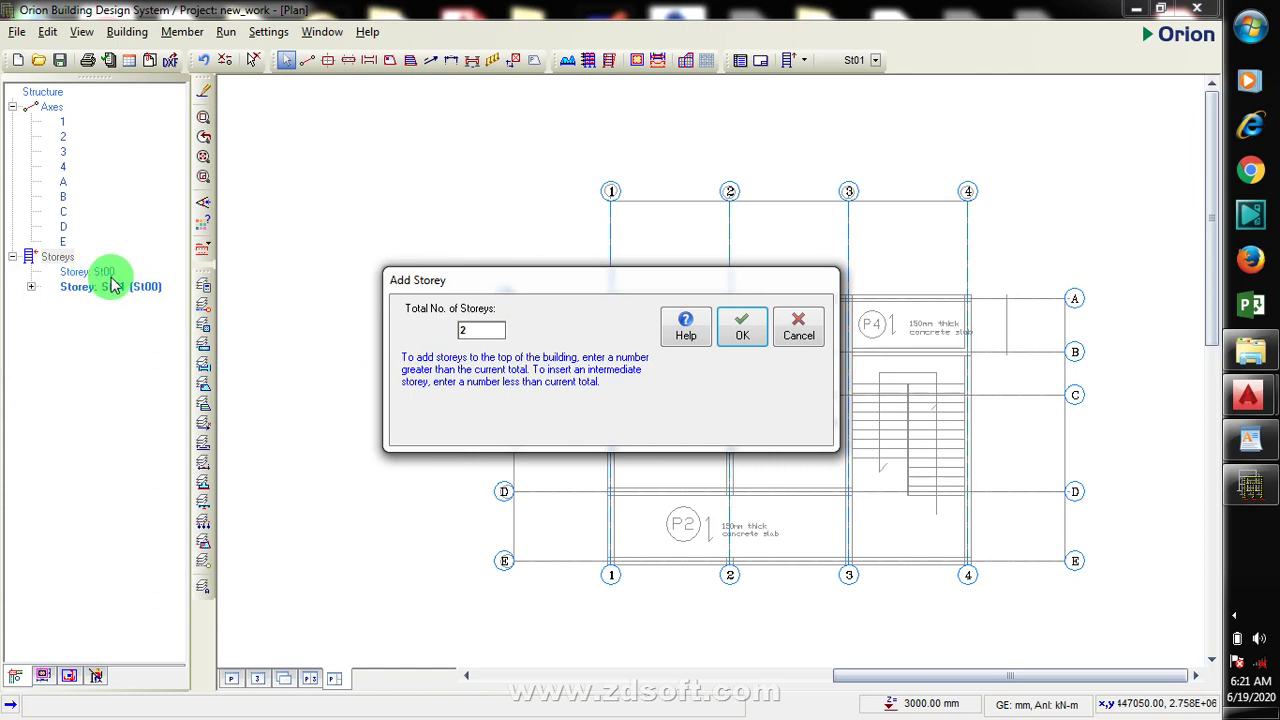
{"action": "left_click", "coordinate": [738, 333]}
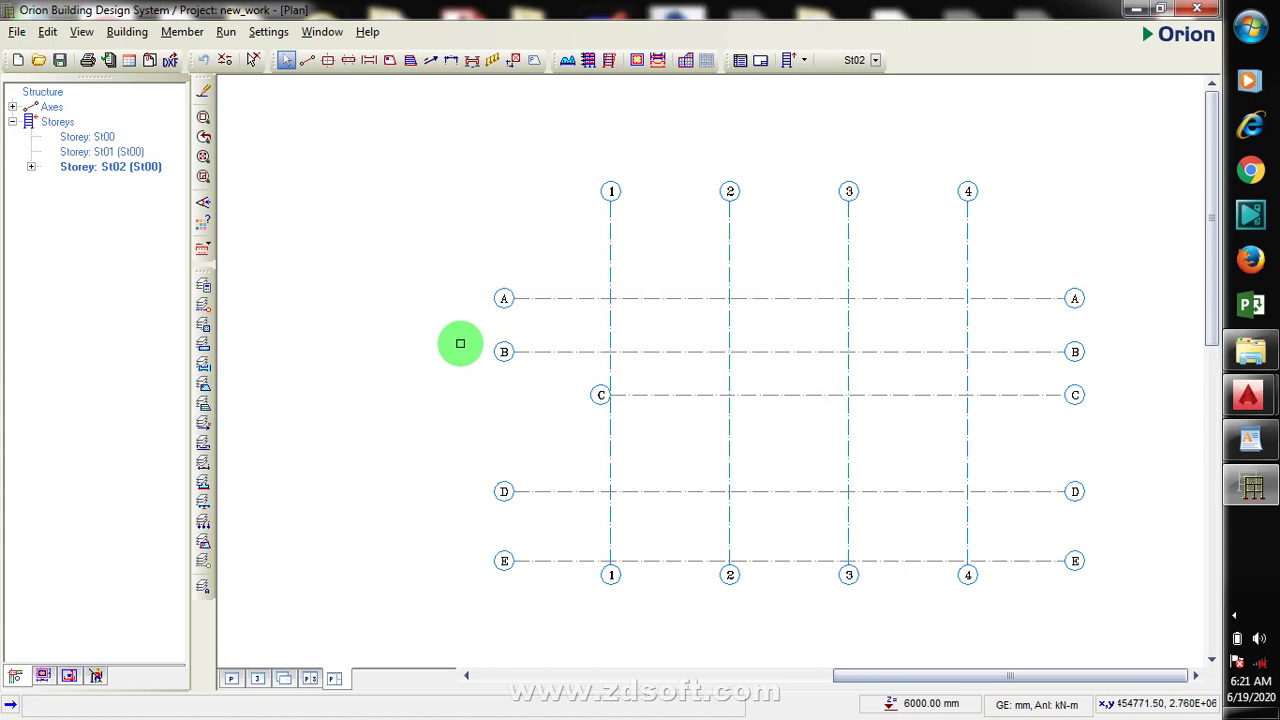
Make storey St01 the active storey so its plan with the reference drawing is displayed
{"action": "left_click", "coordinate": [105, 152]}
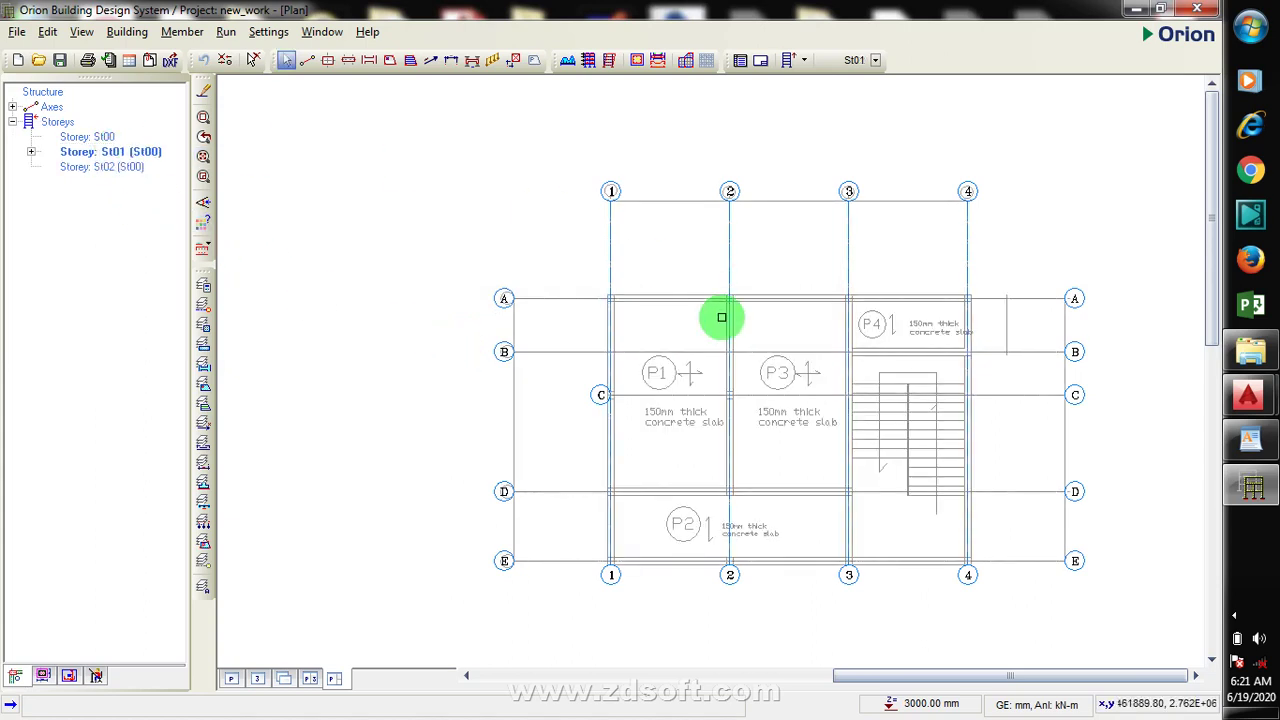
{"action": "left_click", "coordinate": [783, 436]}
{"action": "scroll", "coordinate": [541, 430], "scroll_direction": "down", "scroll_amount": 2}
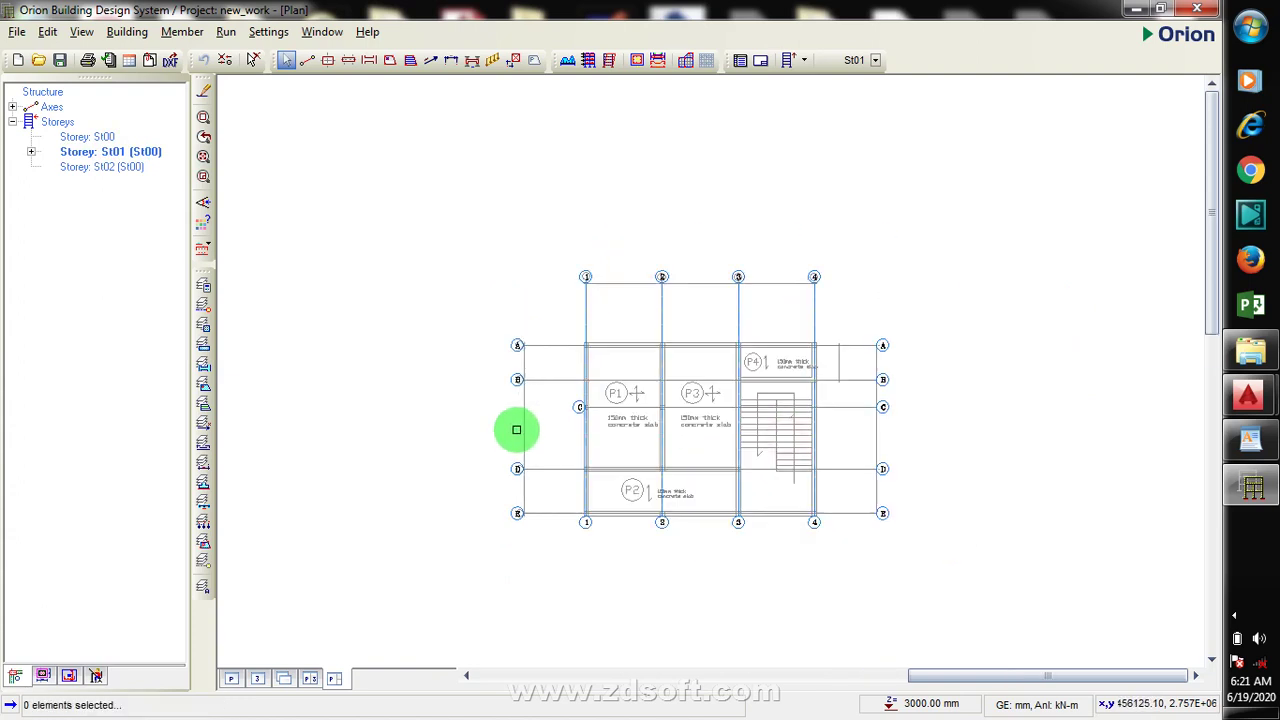
{"action": "scroll", "coordinate": [683, 434], "scroll_direction": "up", "scroll_amount": 2}
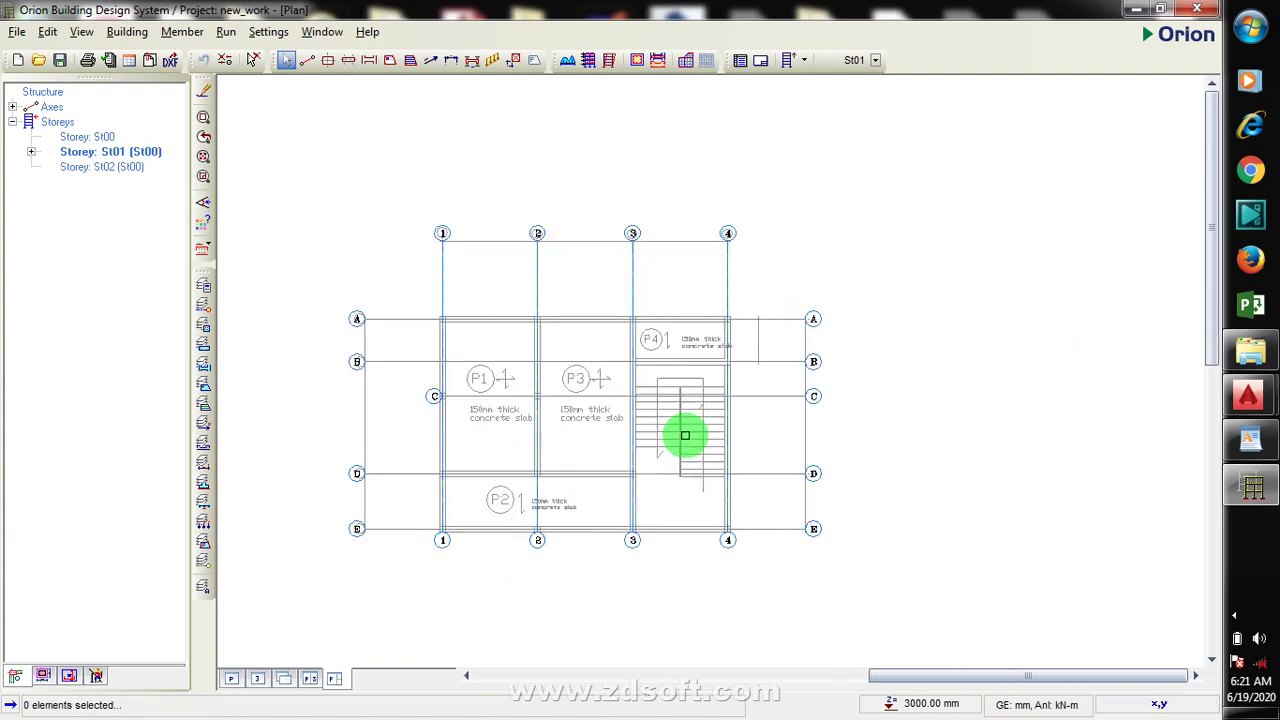
Edit the storey data to set the foundation depth to 1500 mm and accept it
{"action": "left_click", "coordinate": [50, 121]}
{"action": "right_click", "coordinate": [50, 121]}
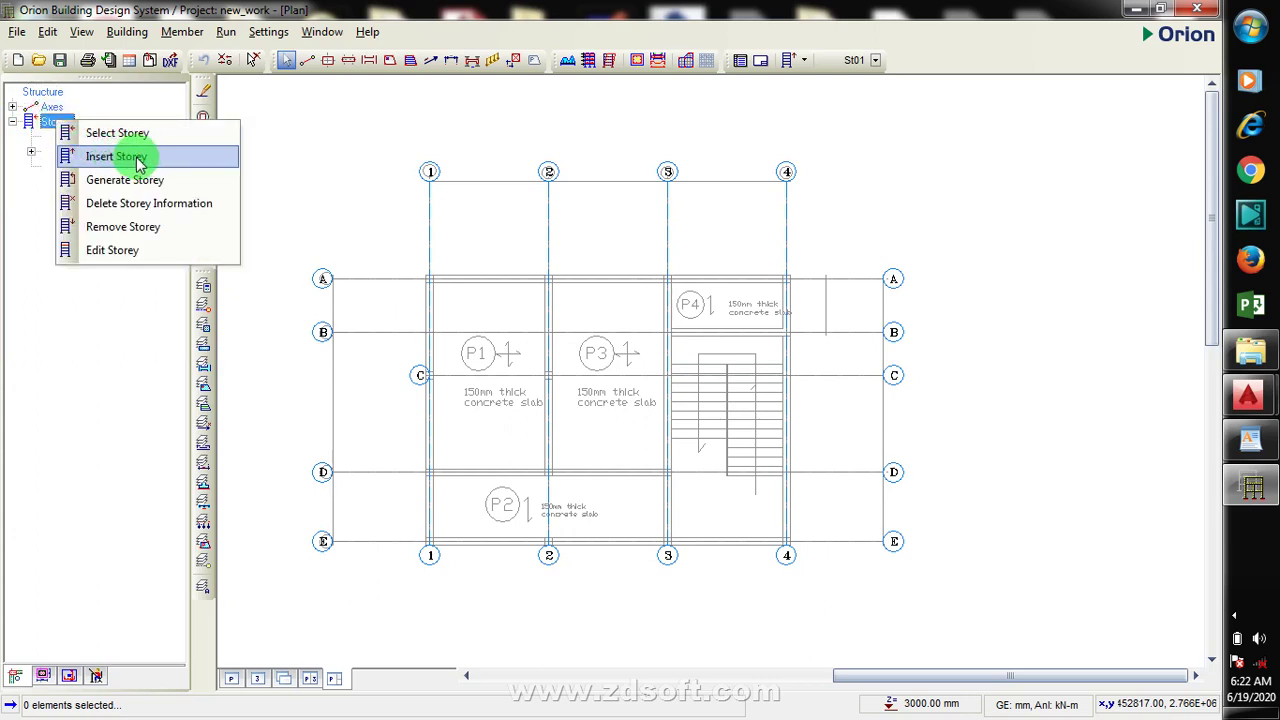
{"action": "left_click", "coordinate": [120, 250]}
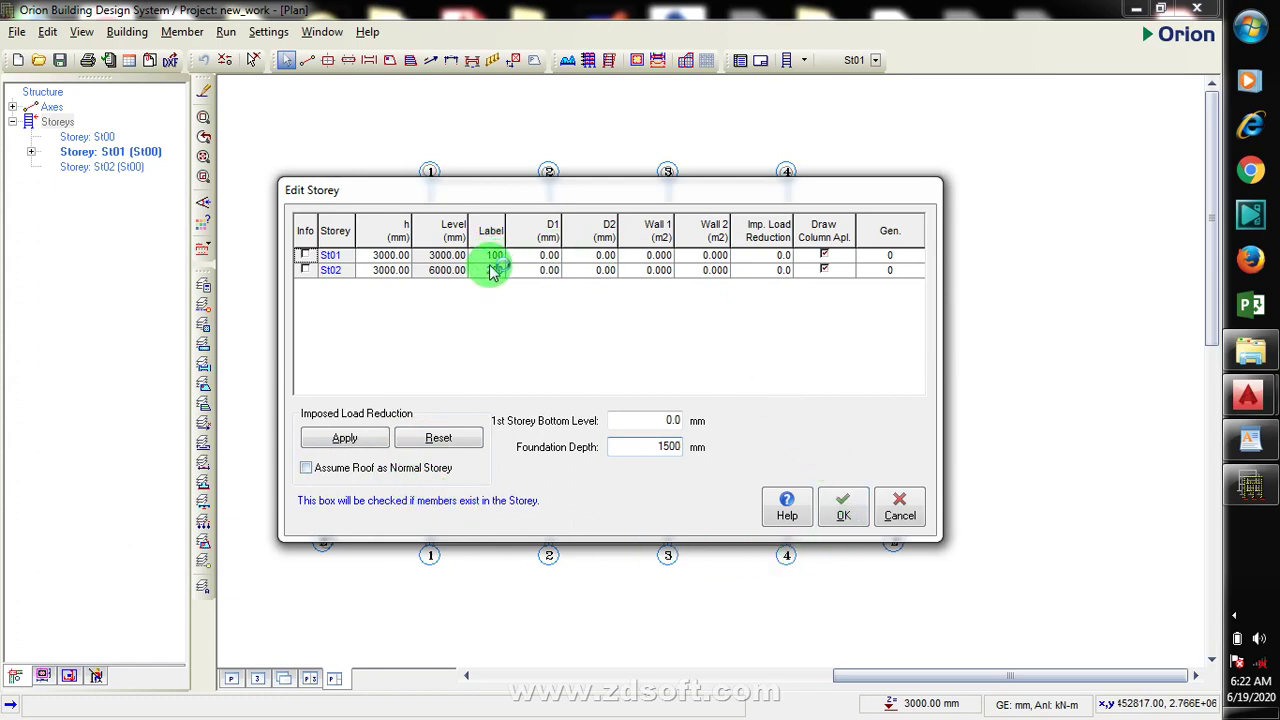
{"action": "left_click", "coordinate": [447, 255]}
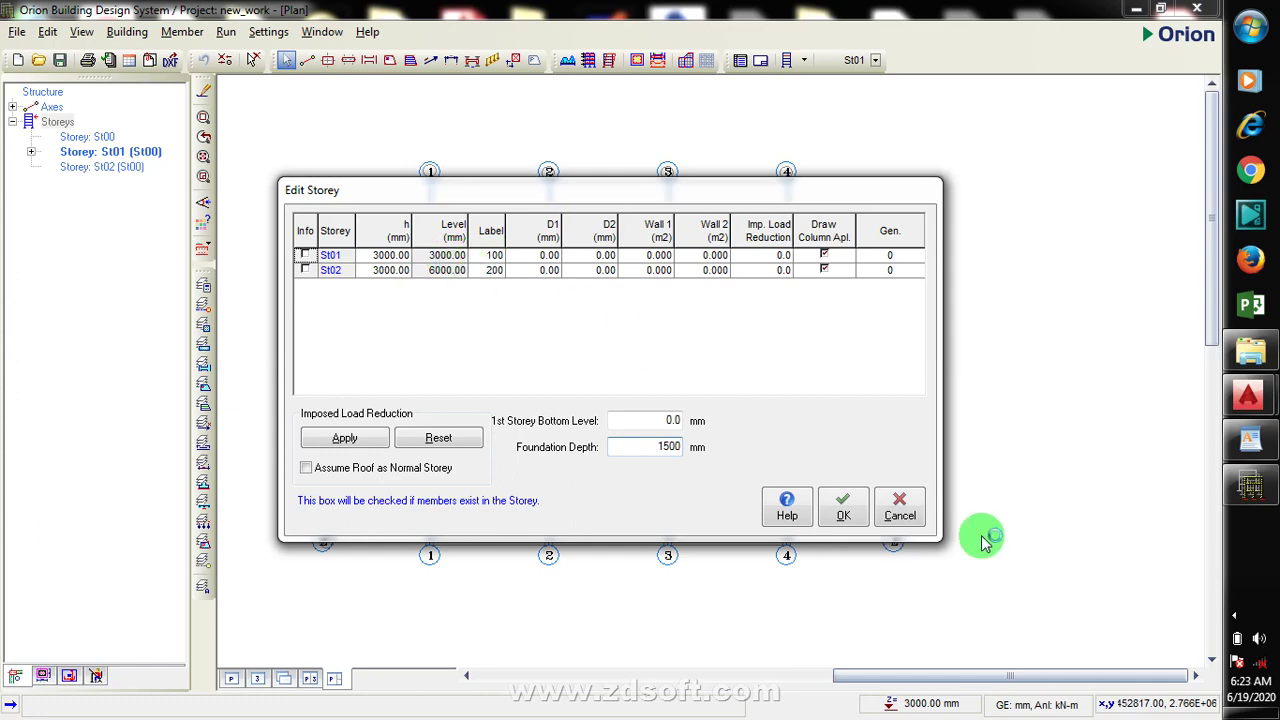
{"action": "left_click", "coordinate": [853, 514]}
{"action": "key", "text": "Return"}
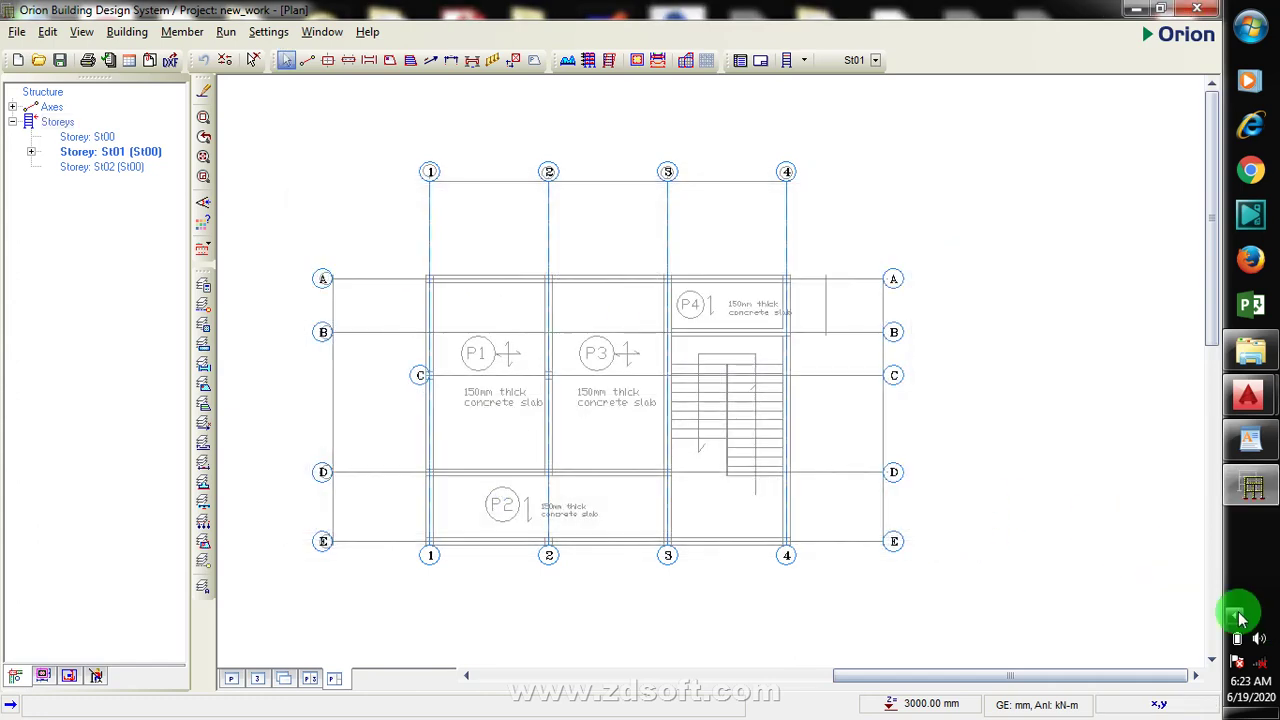
{"action": "left_click", "coordinate": [1240, 620]}
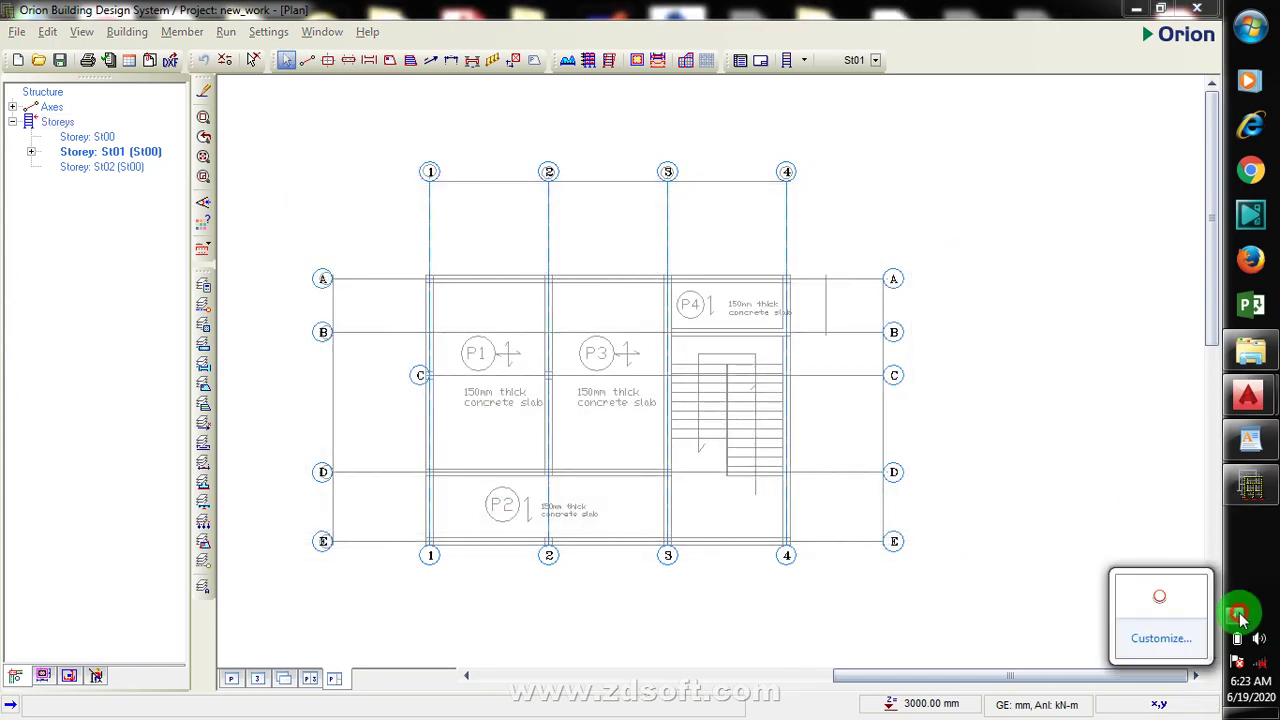
{"action": "right_click", "coordinate": [1160, 595]}
{"action": "left_click", "coordinate": [1167, 540]}
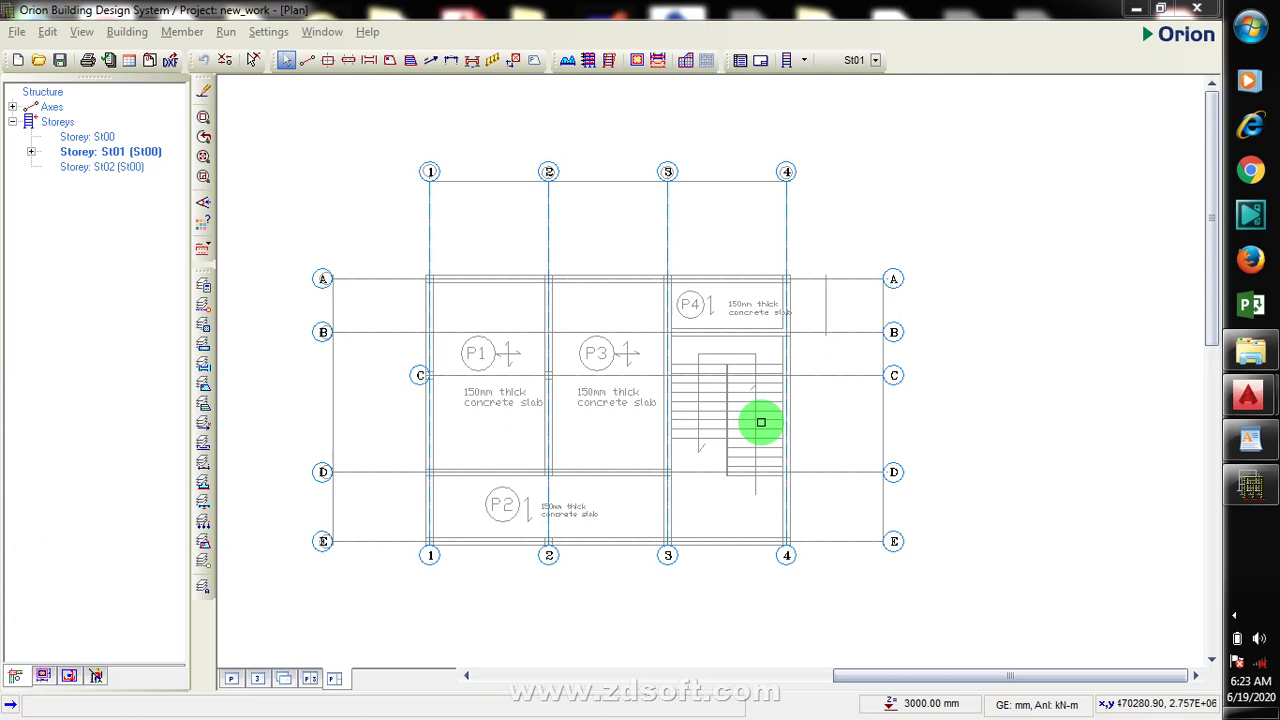
Review the storey heights, levels, labels and foundation depth in the storey data
{"action": "right_click", "coordinate": [58, 122]}
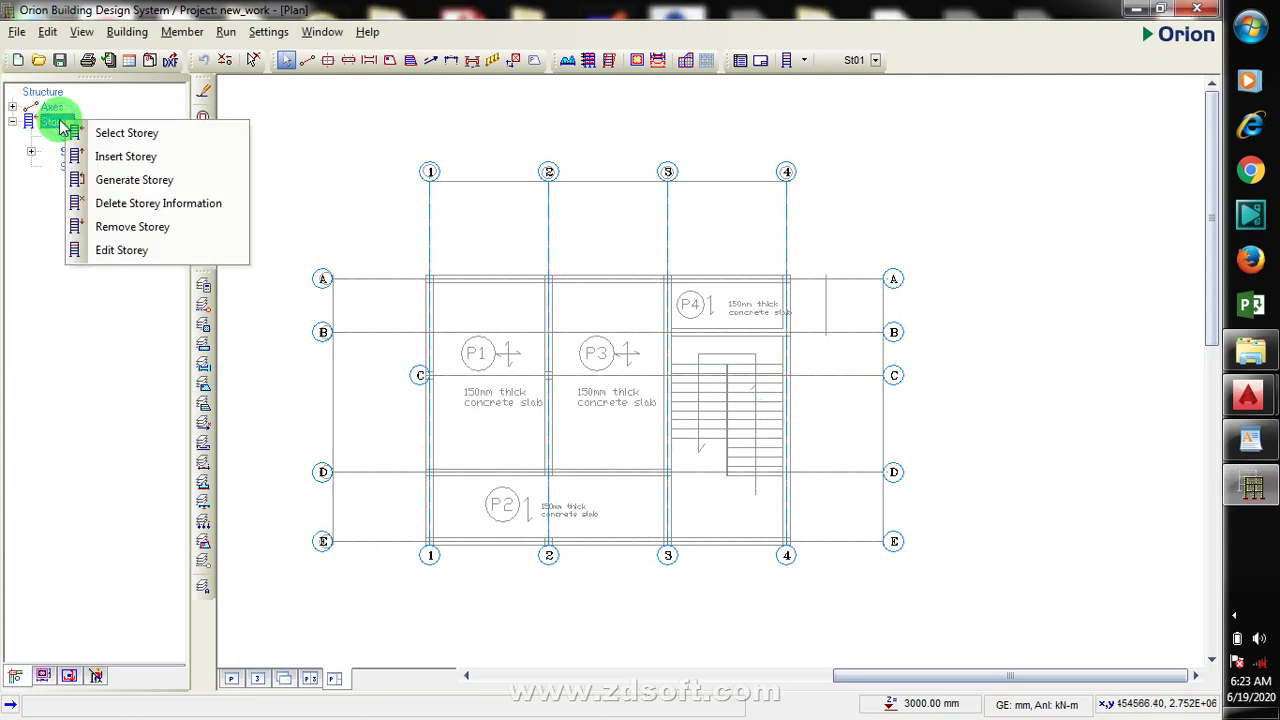
{"action": "left_click", "coordinate": [125, 255]}
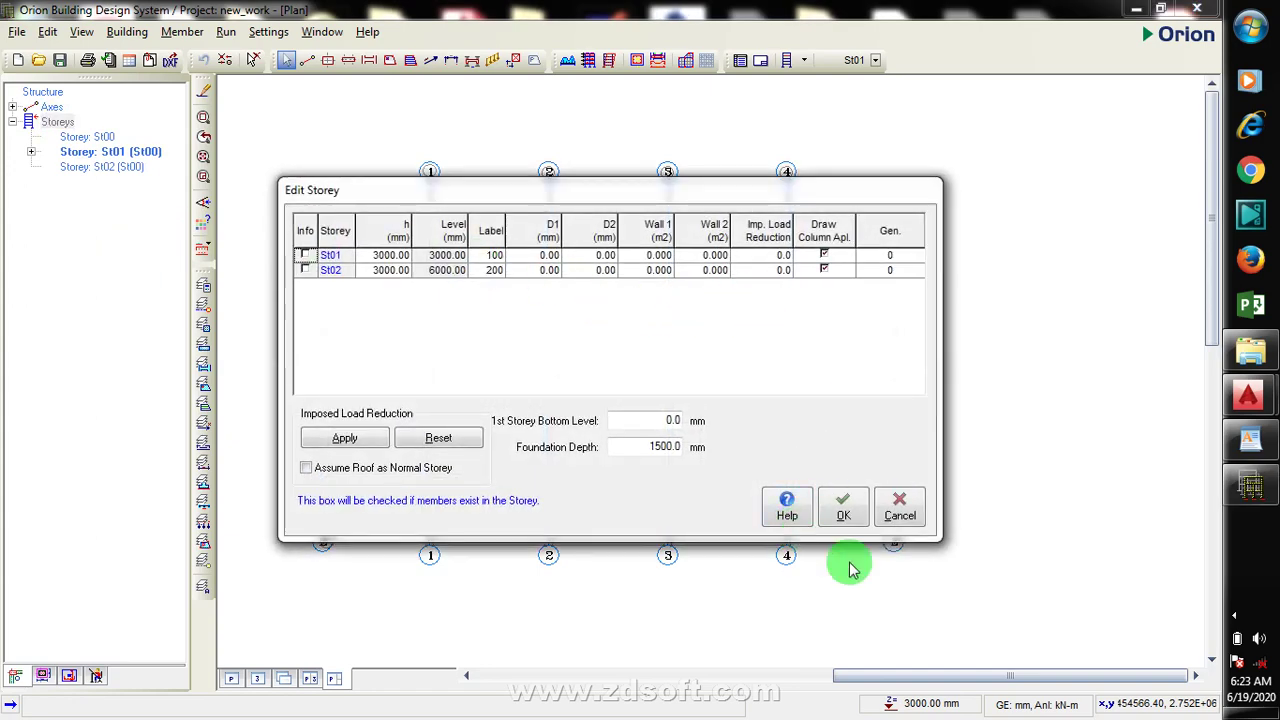
{"action": "left_click", "coordinate": [855, 515]}
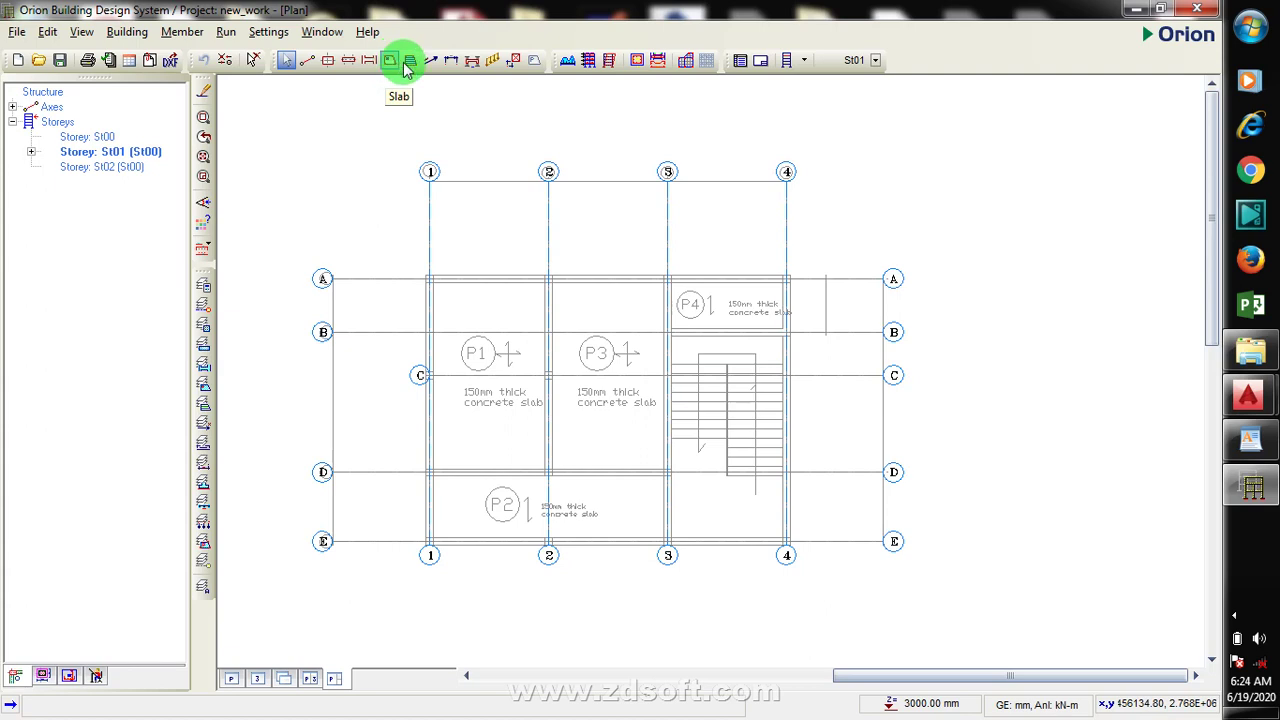
{"action": "left_click", "coordinate": [1238, 617]}
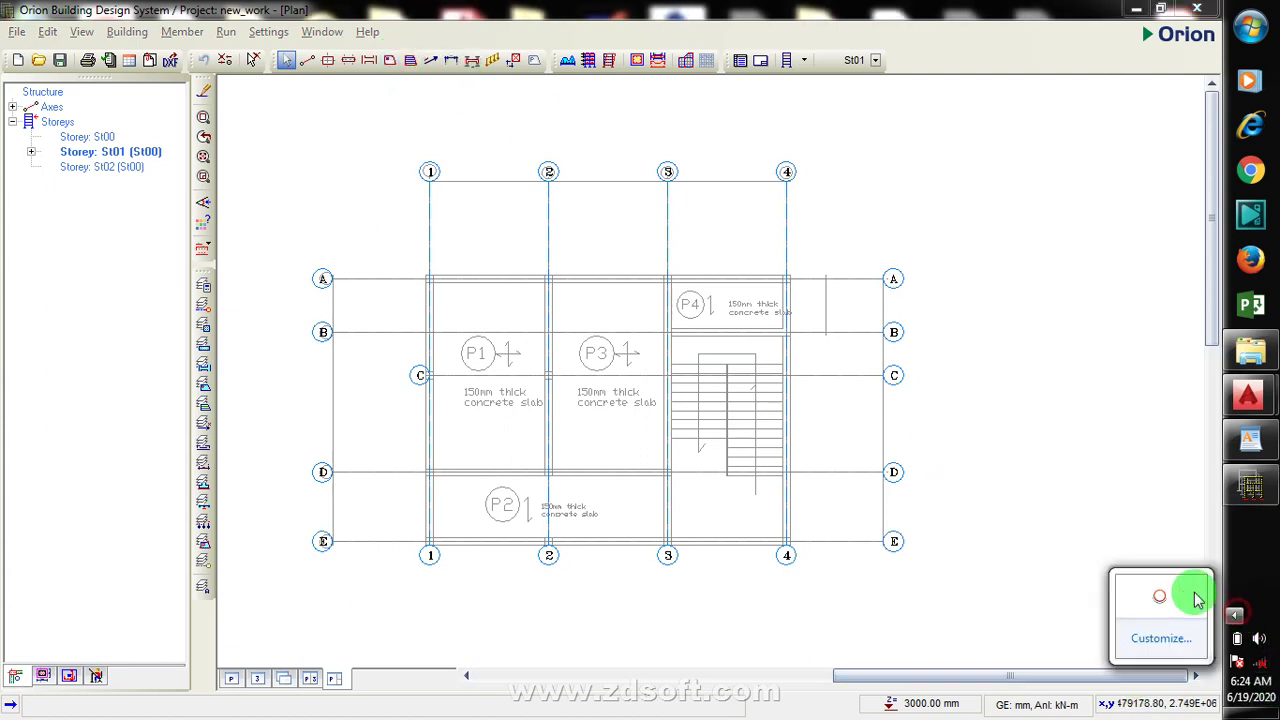
{"action": "right_click", "coordinate": [1160, 594]}
{"action": "left_click", "coordinate": [1190, 511]}
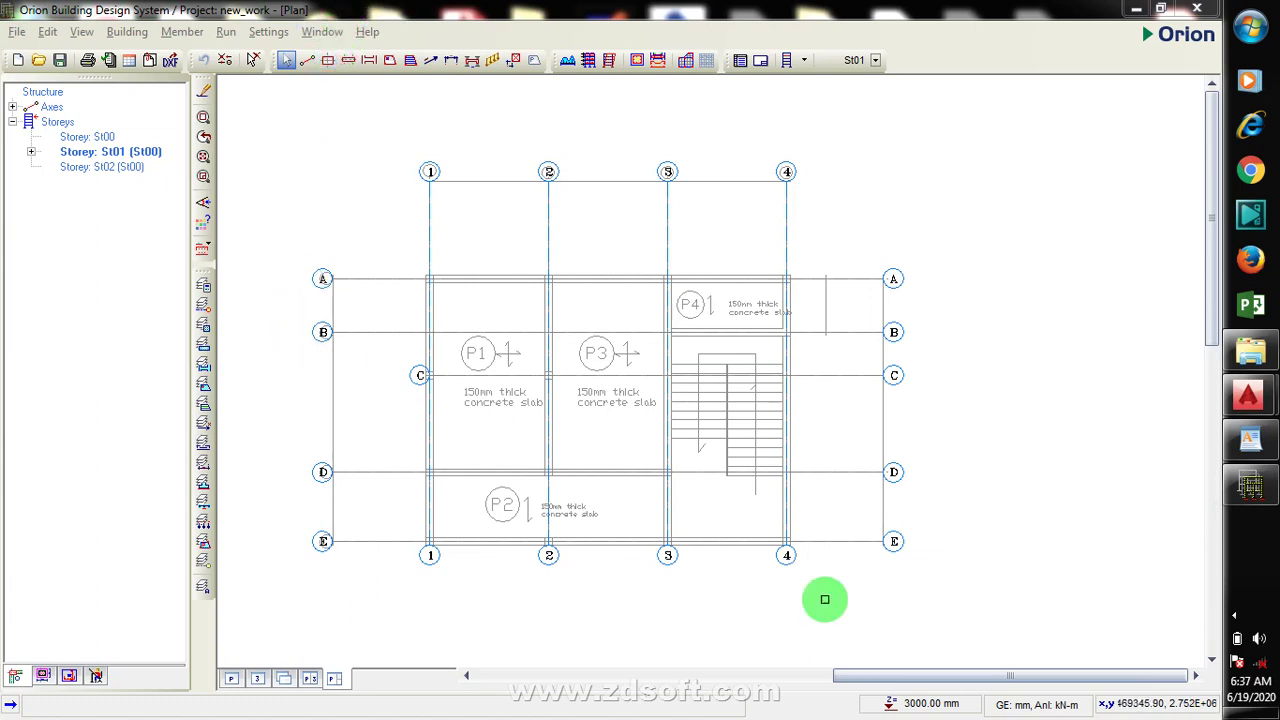
Switch to tutorial.dwg in AutoCAD Civil 3D and examine the column positions and beam sizes on the slab/beam layout
{"action": "mouse_move", "coordinate": [1244, 402]}
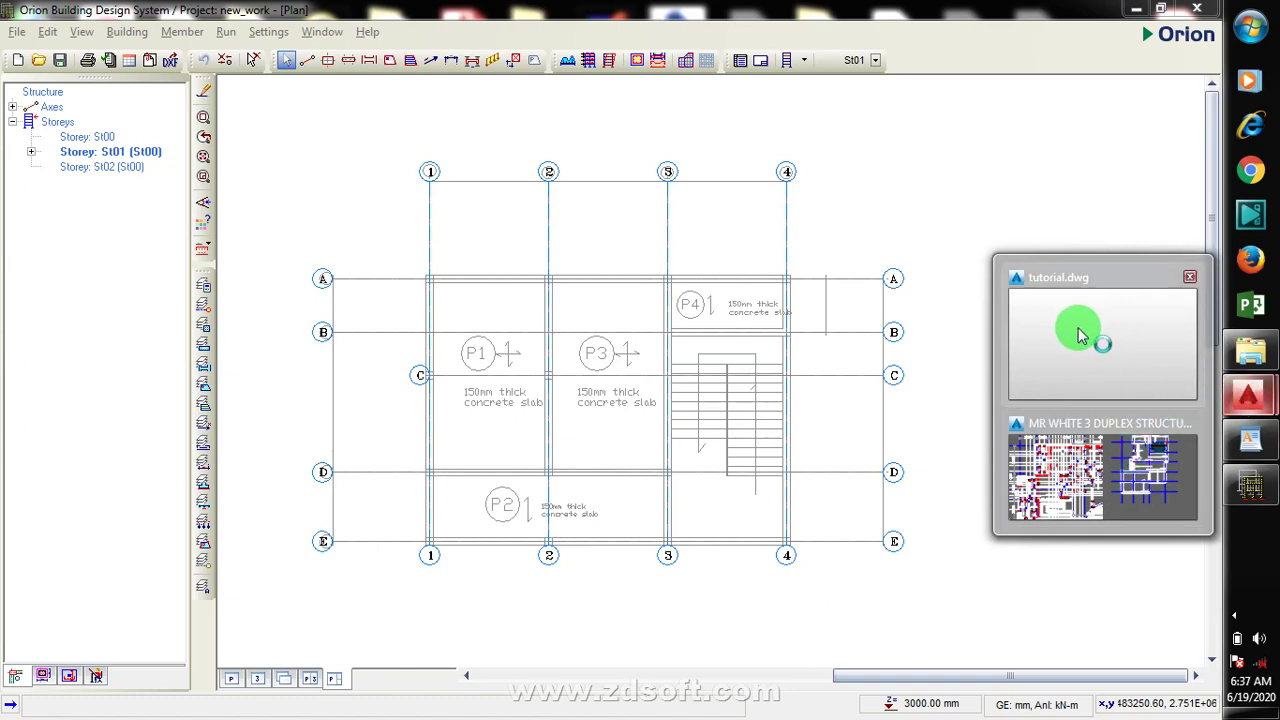
{"action": "left_click", "coordinate": [1077, 322]}
{"action": "left_click", "coordinate": [95, 140]}
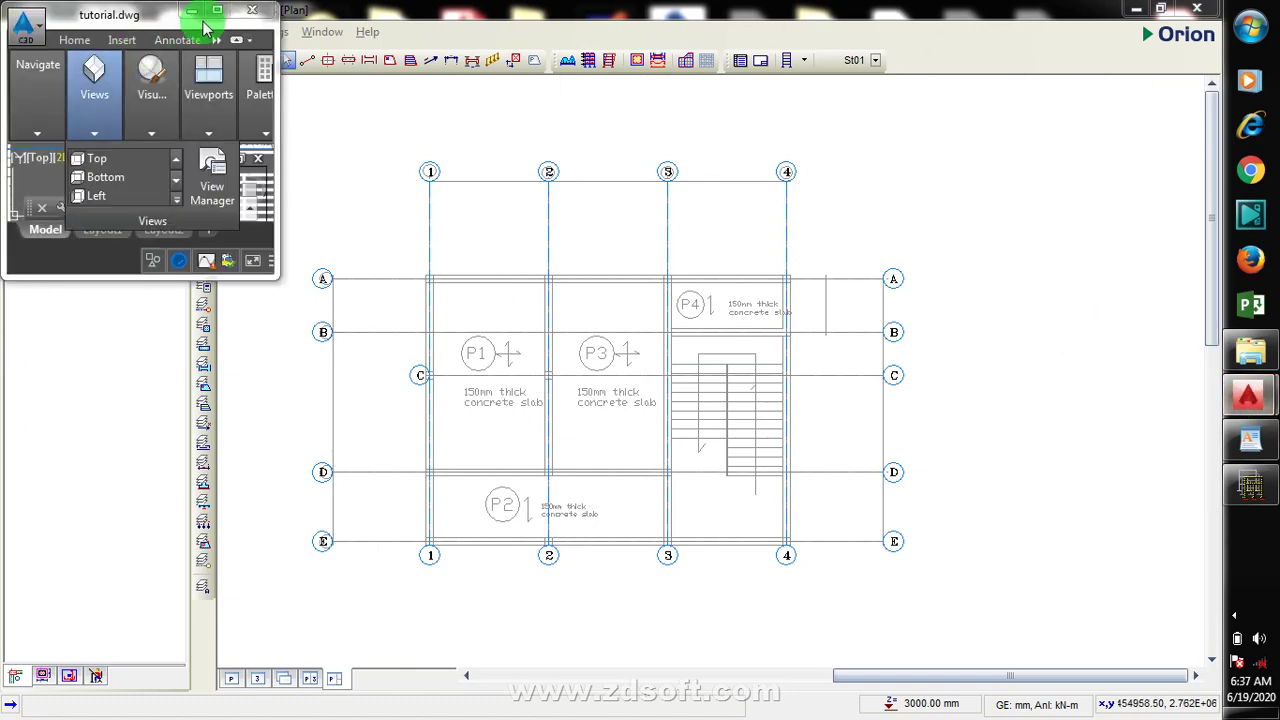
{"action": "left_click", "coordinate": [217, 10]}
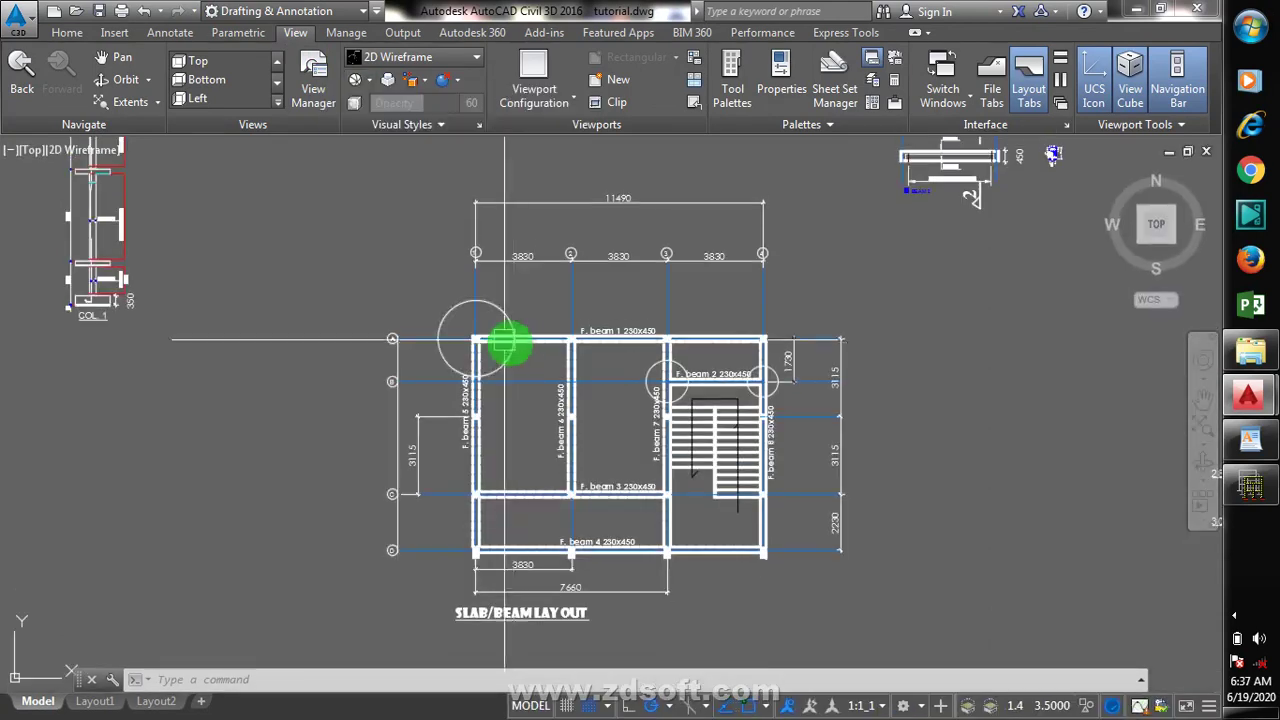
{"action": "scroll", "coordinate": [493, 347], "scroll_direction": "up", "scroll_amount": 4}
{"action": "scroll", "coordinate": [440, 305], "scroll_direction": "up", "scroll_amount": 5}
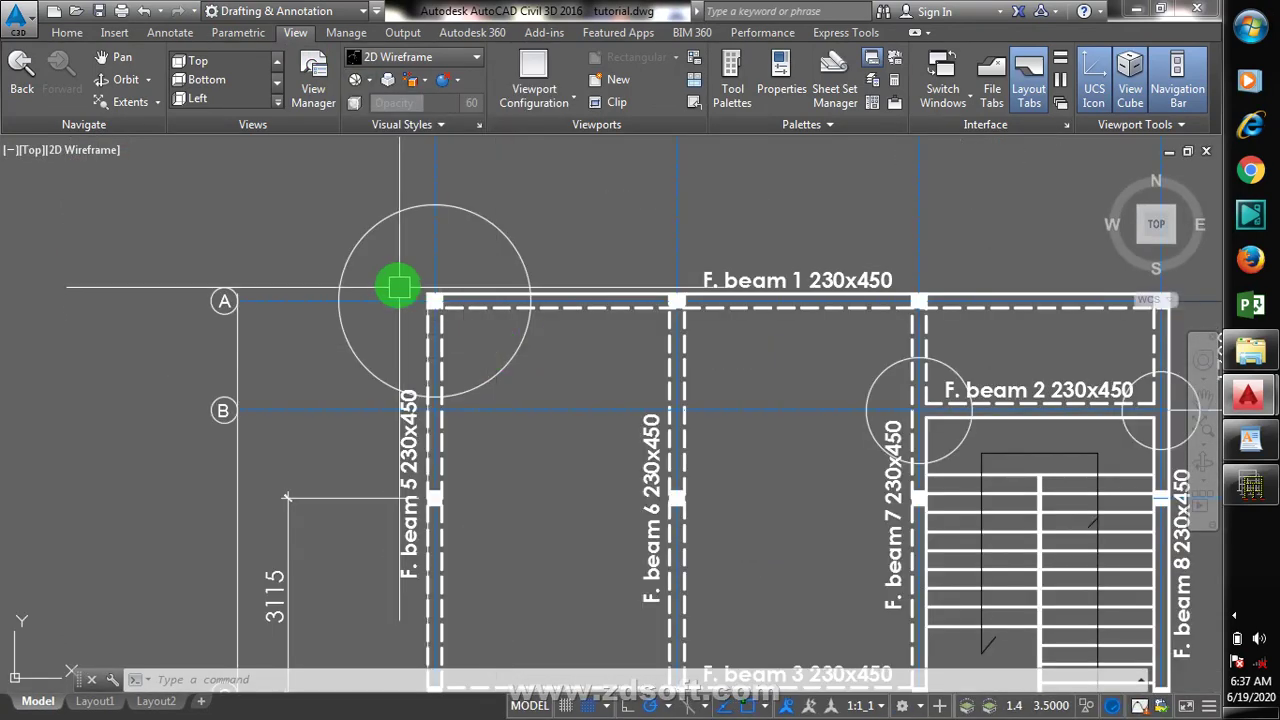
{"action": "scroll", "coordinate": [452, 315], "scroll_direction": "down", "scroll_amount": 7}
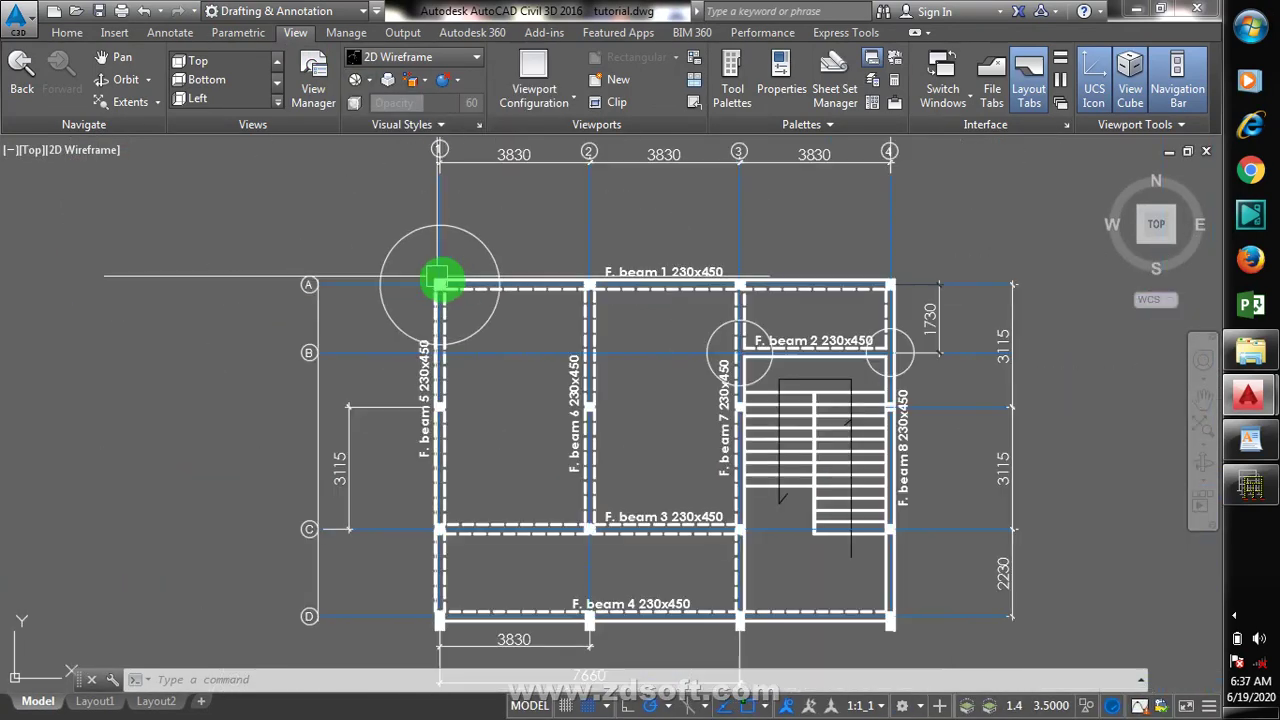
{"action": "scroll", "coordinate": [617, 437], "scroll_direction": "up", "scroll_amount": 3}
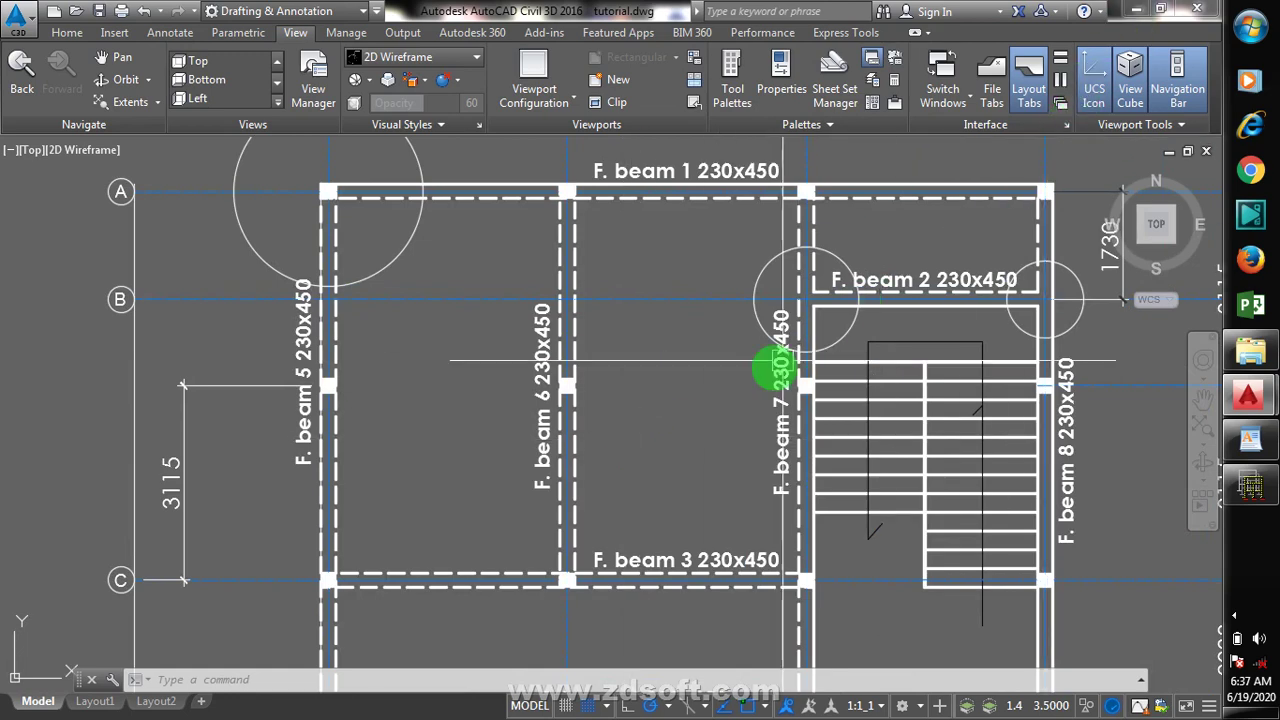
{"action": "scroll", "coordinate": [689, 509], "scroll_direction": "down", "scroll_amount": 4}
{"action": "scroll", "coordinate": [697, 509], "scroll_direction": "up", "scroll_amount": 4}
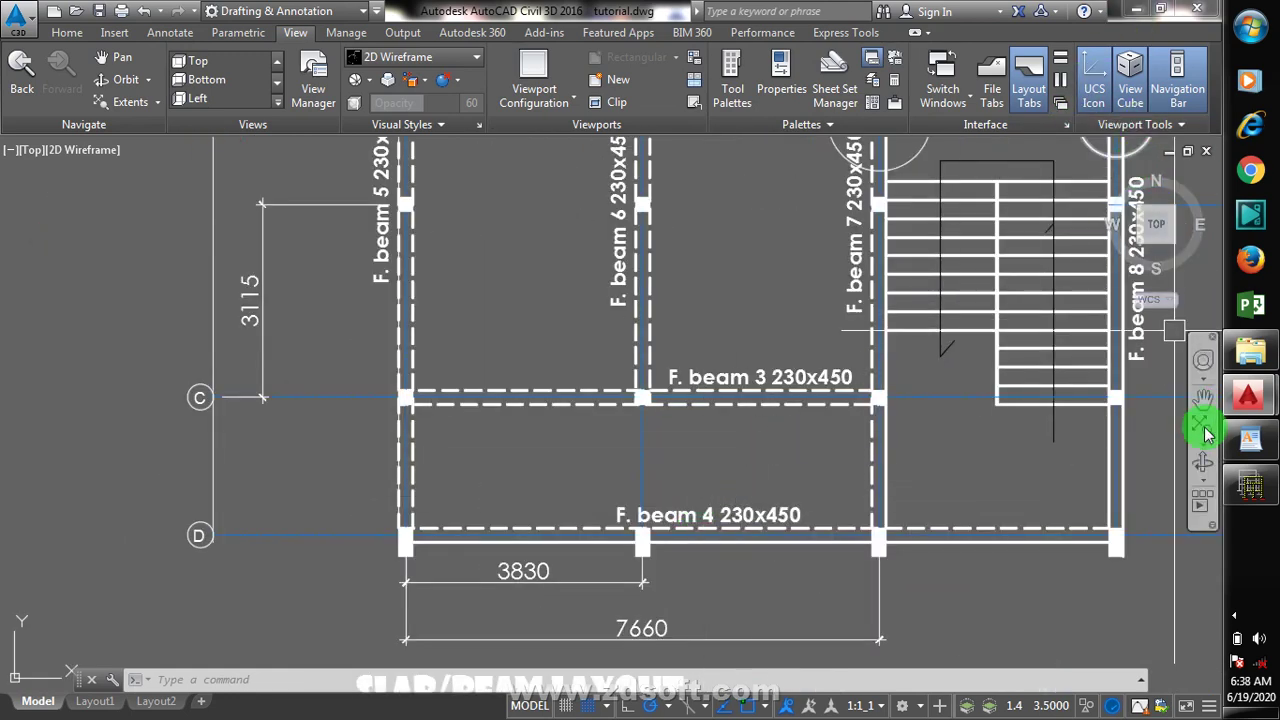
{"action": "scroll", "coordinate": [1218, 408], "scroll_direction": "up", "scroll_amount": 5}
{"action": "mouse_move", "coordinate": [1273, 485]}
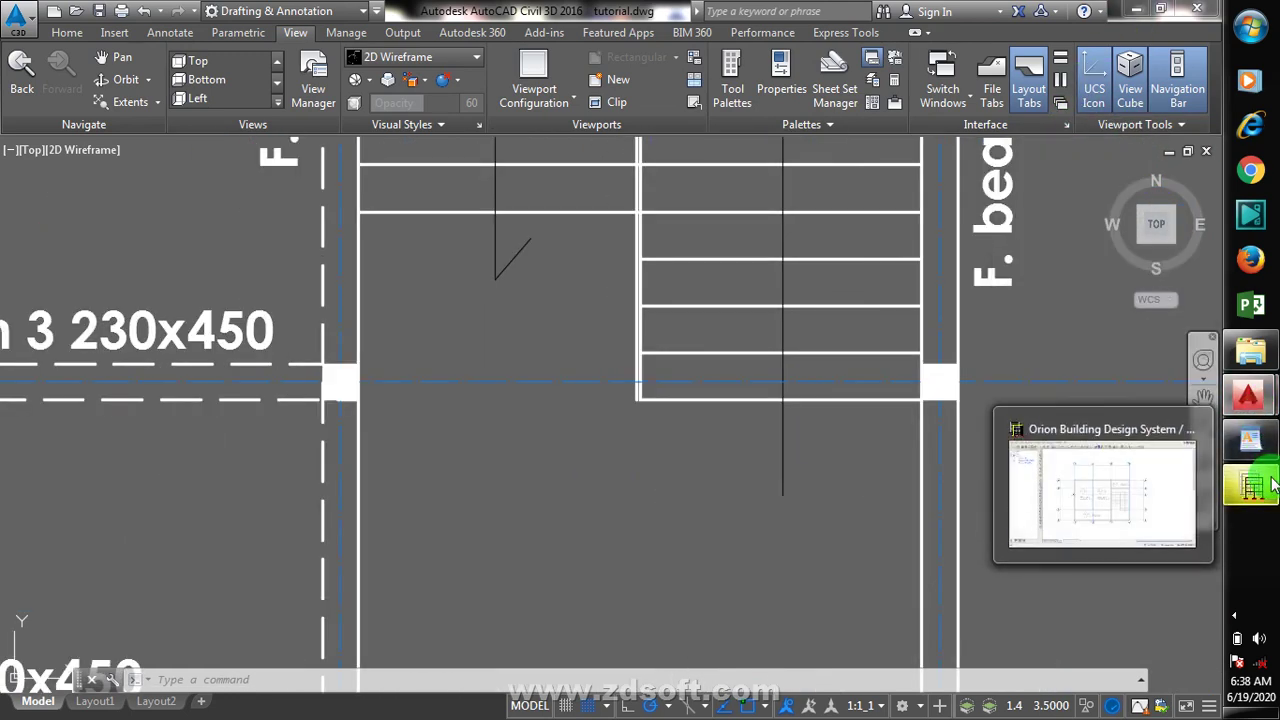
Switch back to Orion and define a 230 x 230 mm column with e1 and e2 of 115 mm, centred on the axes
{"action": "left_click", "coordinate": [1159, 478]}
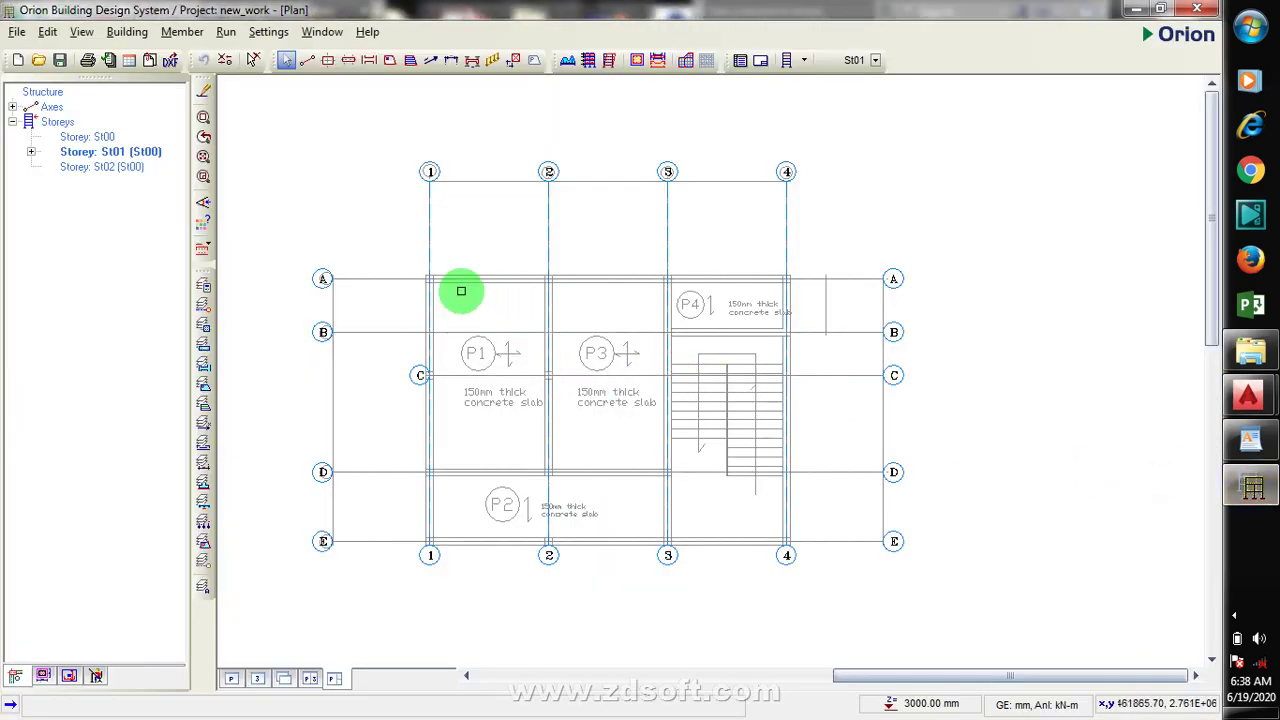
{"action": "scroll", "coordinate": [400, 277], "scroll_direction": "up", "scroll_amount": 3}
{"action": "scroll", "coordinate": [491, 303], "scroll_direction": "up", "scroll_amount": 3}
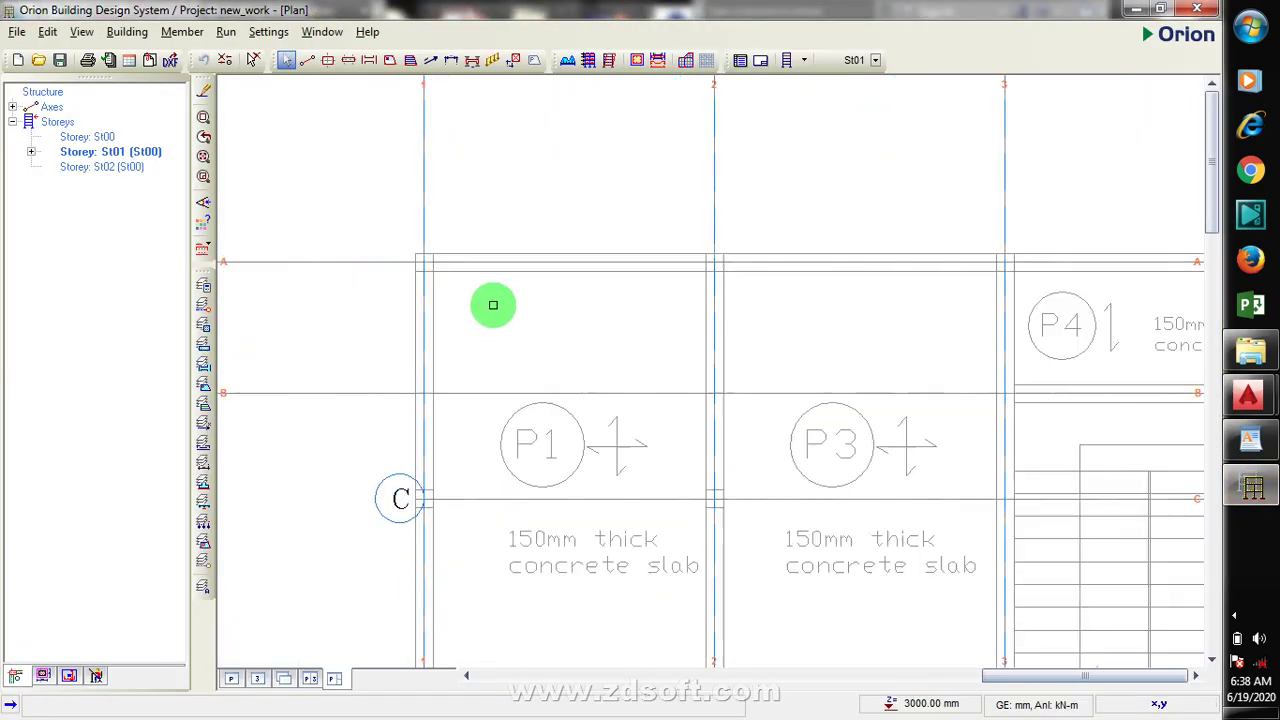
{"action": "left_click", "coordinate": [328, 62]}
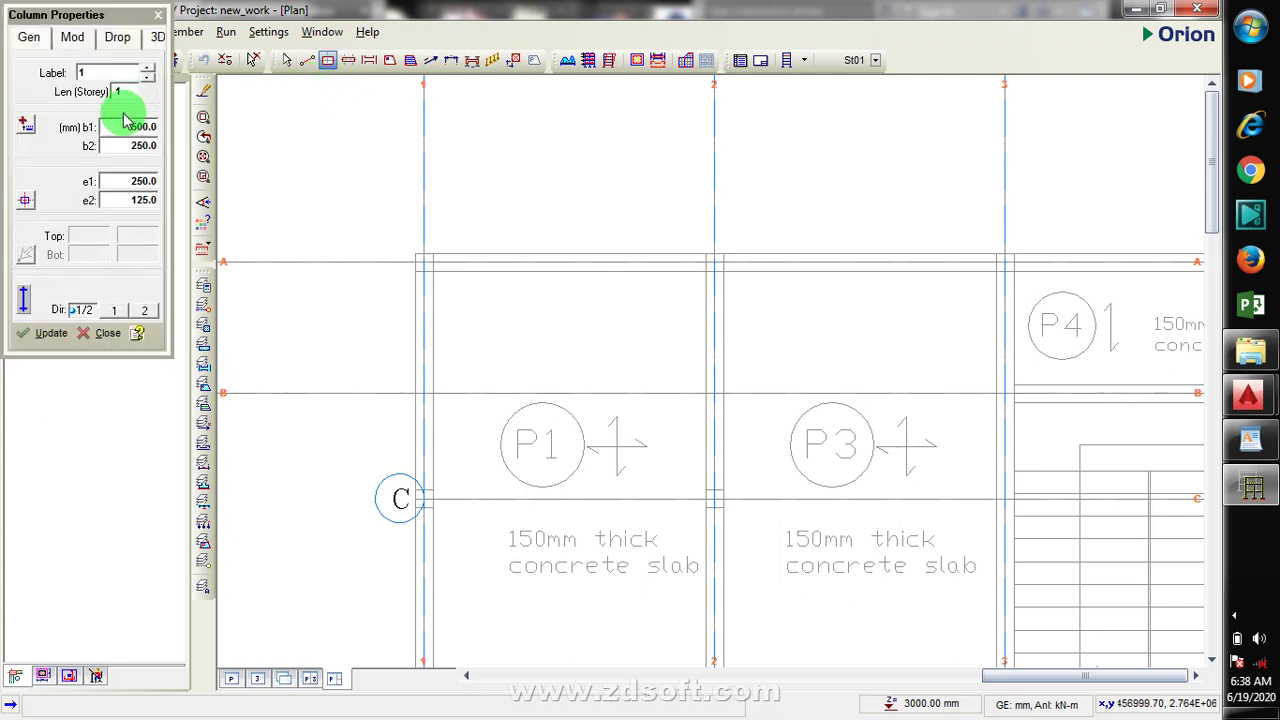
{"action": "left_click_drag", "start_coordinate": [124, 126], "coordinate": [151, 131]}
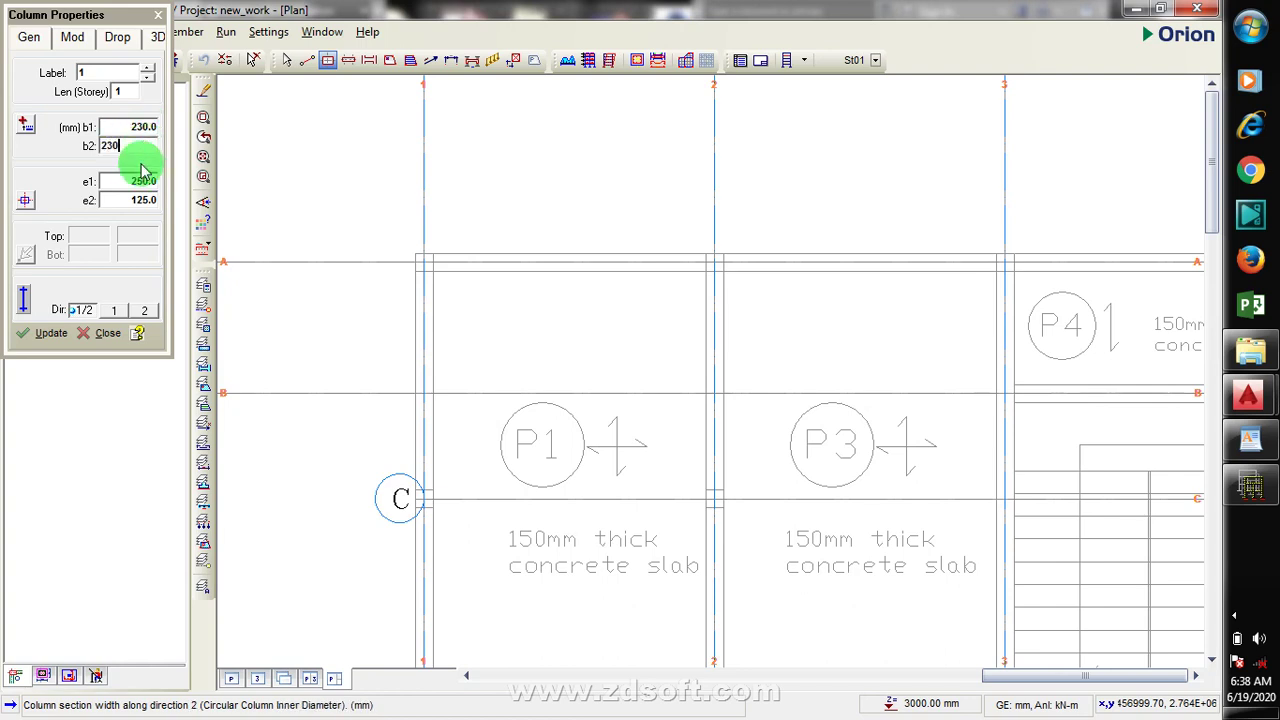
{"action": "left_click", "coordinate": [135, 181]}
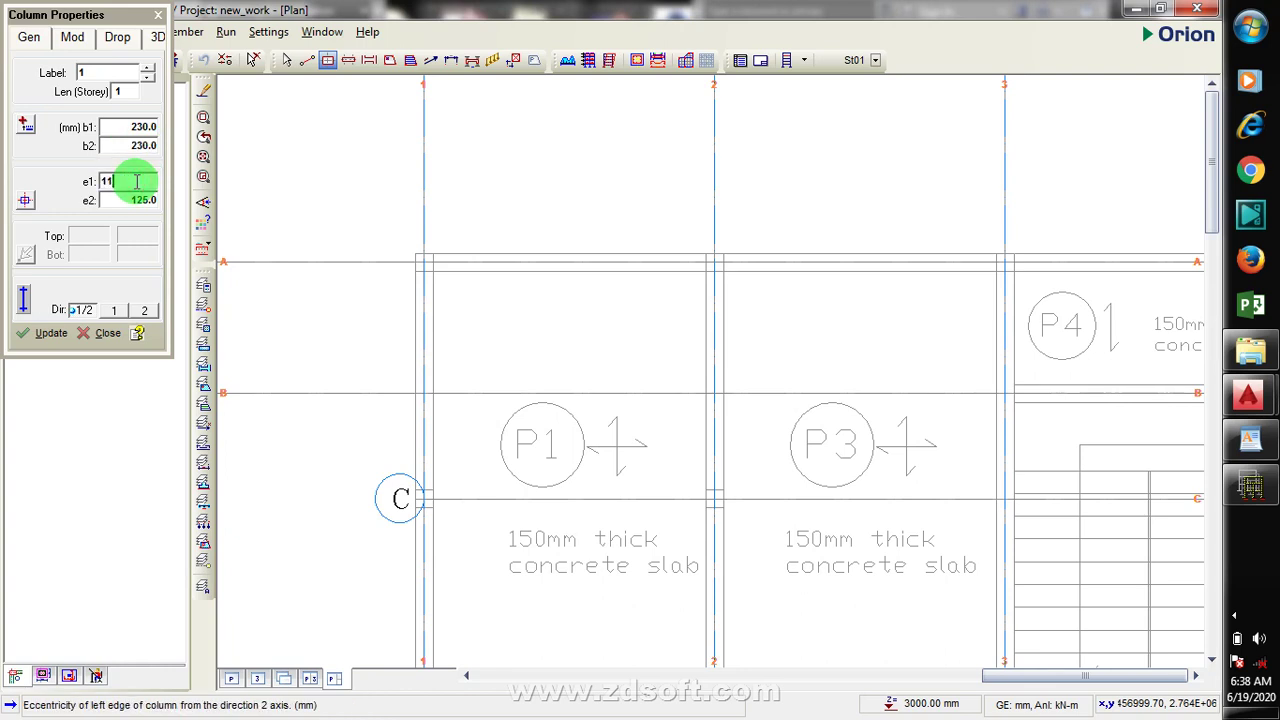
{"action": "left_click", "coordinate": [139, 201]}
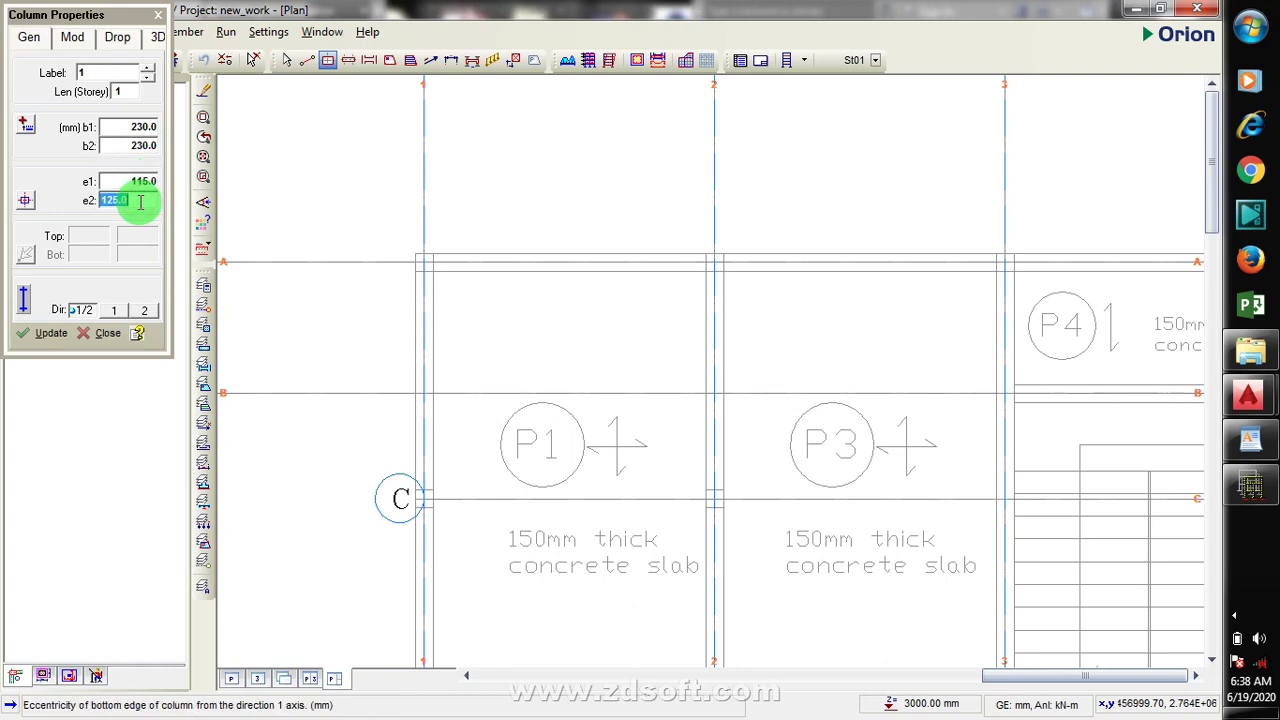
{"action": "type", "text": "115"}
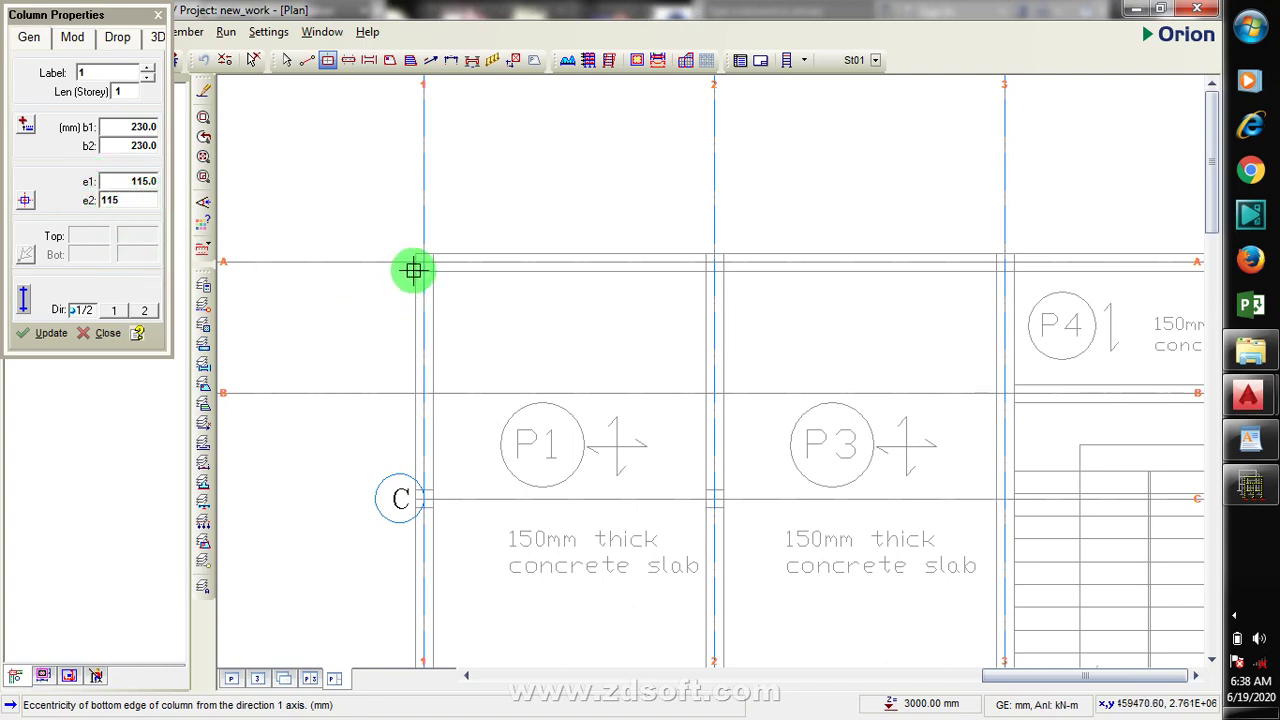
{"action": "left_click", "coordinate": [27, 204]}
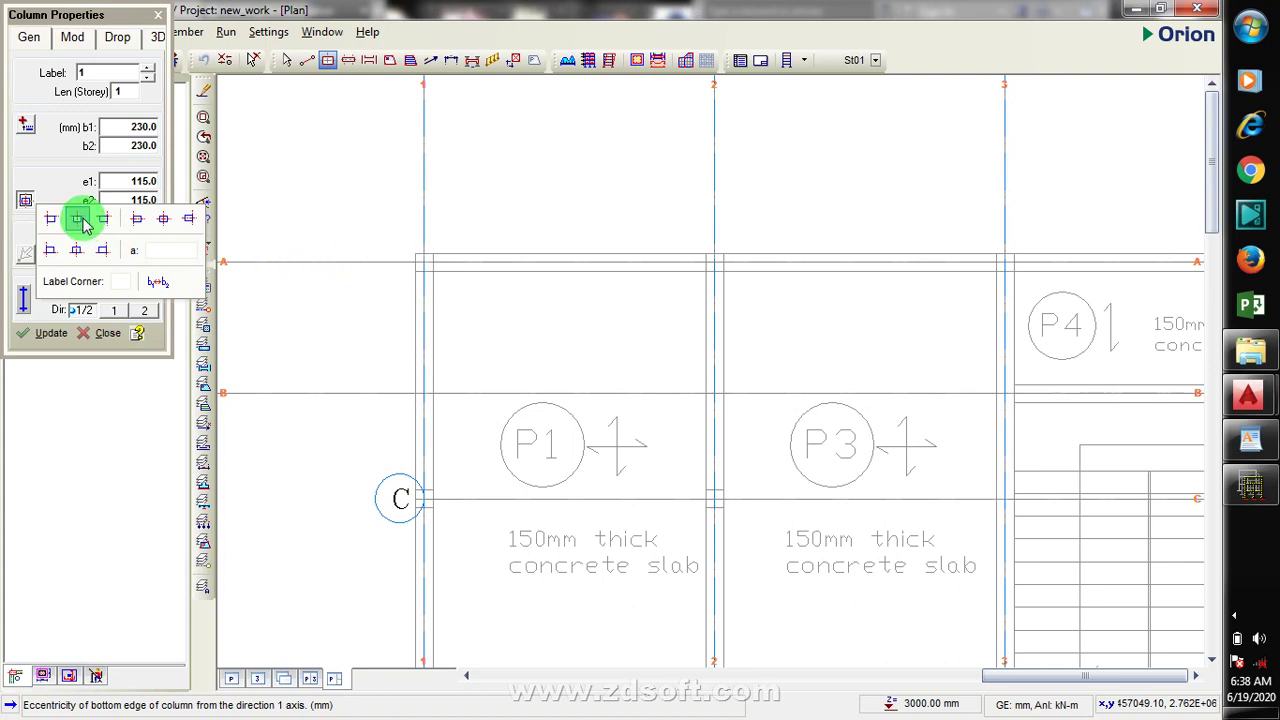
{"action": "left_click", "coordinate": [165, 220]}
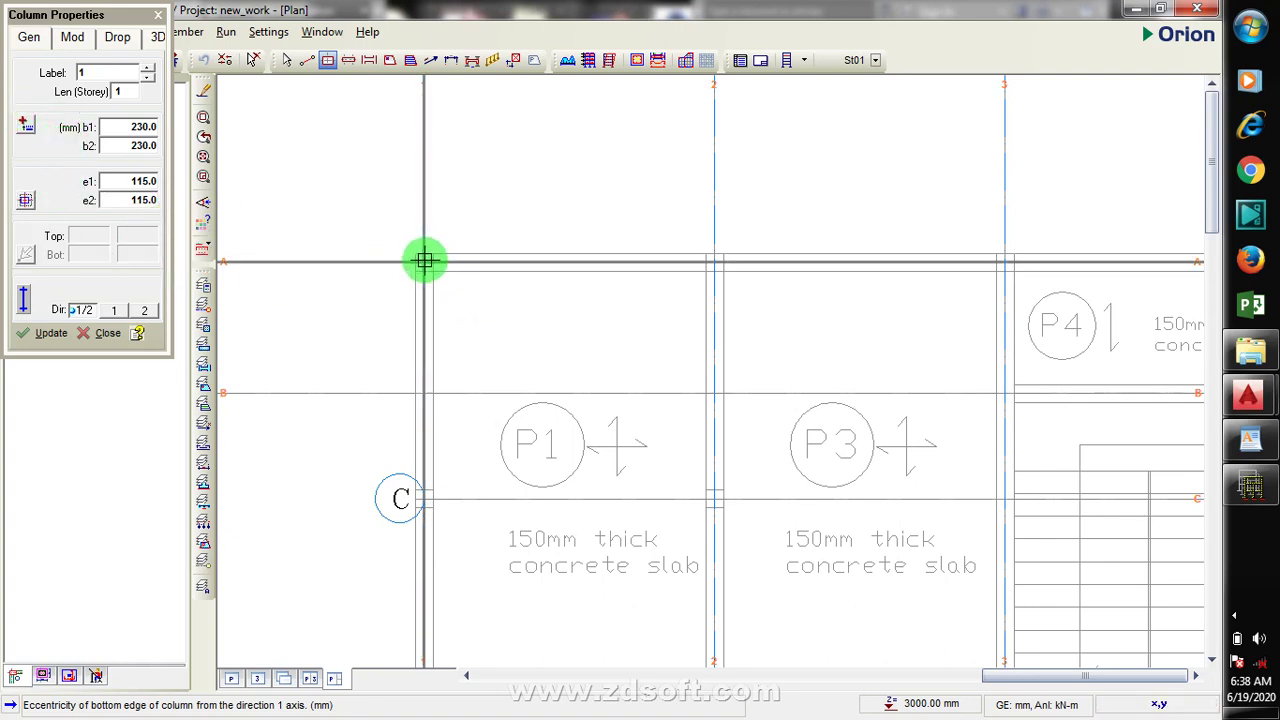
Review the column's inertia, area and material options, leaving the material as Concrete, and return to its general properties
{"action": "left_click", "coordinate": [72, 37]}
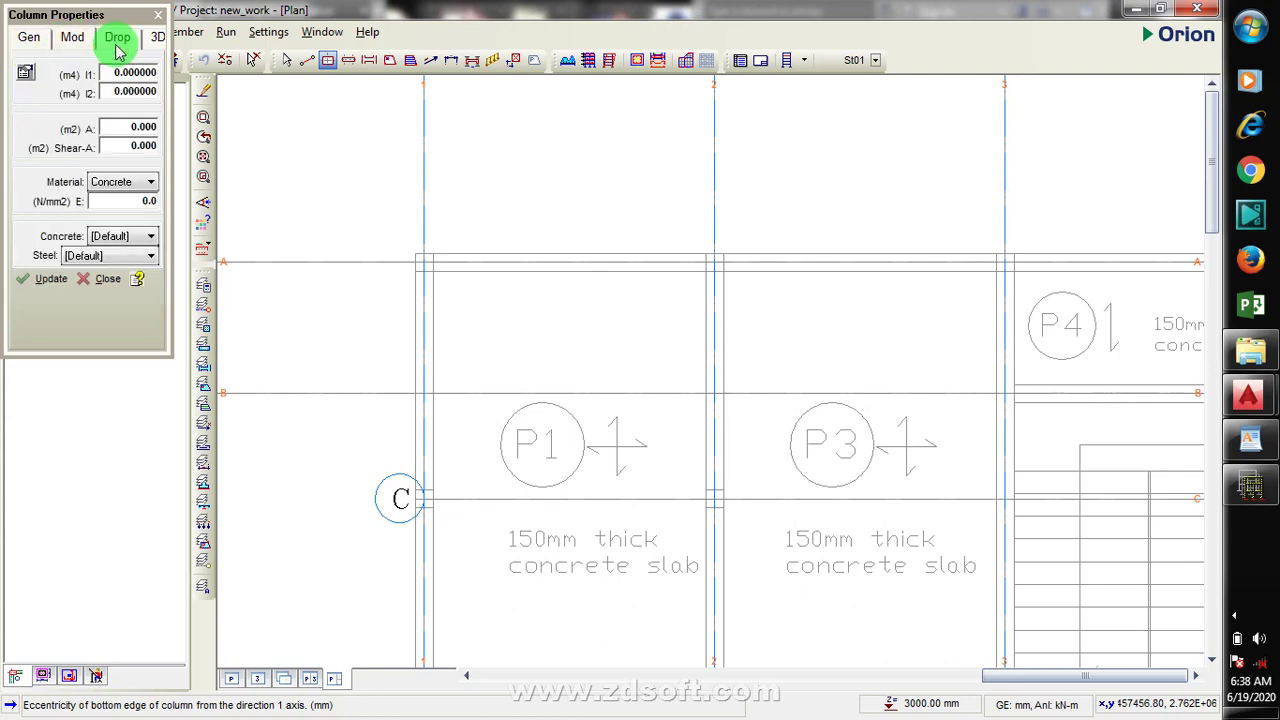
{"action": "left_click", "coordinate": [117, 38]}
{"action": "left_click", "coordinate": [78, 38]}
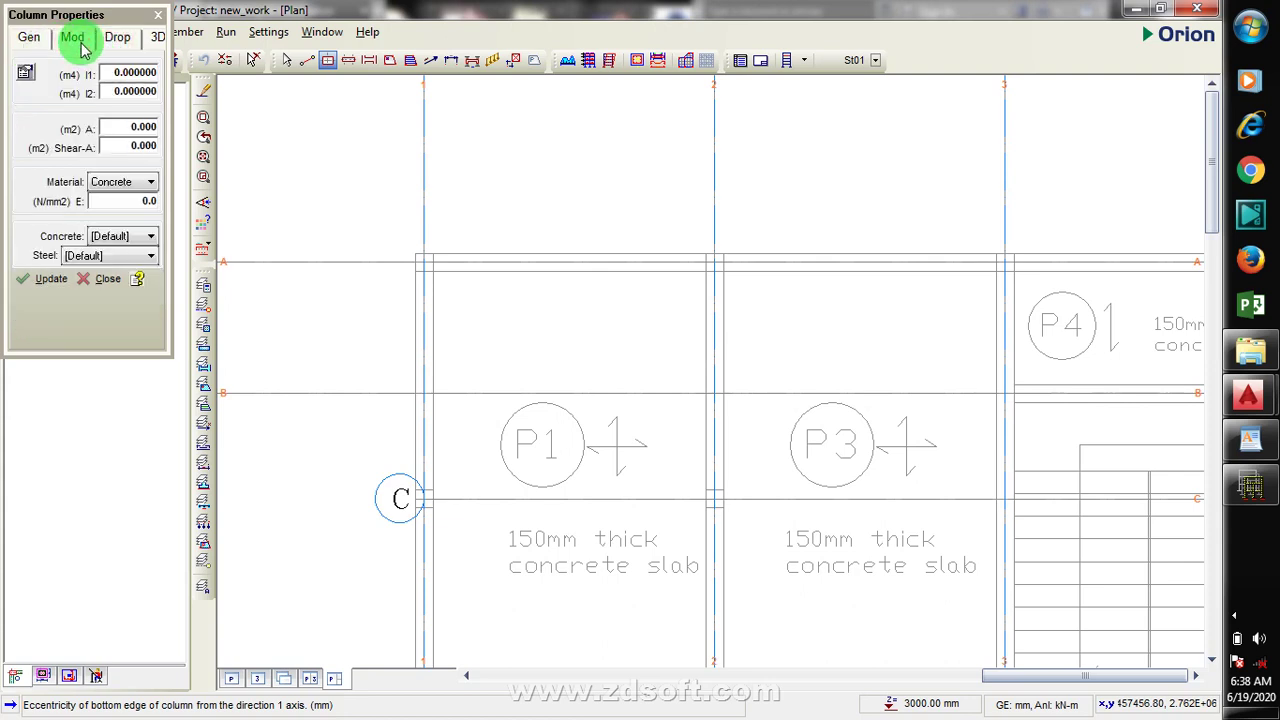
{"action": "left_click", "coordinate": [30, 38]}
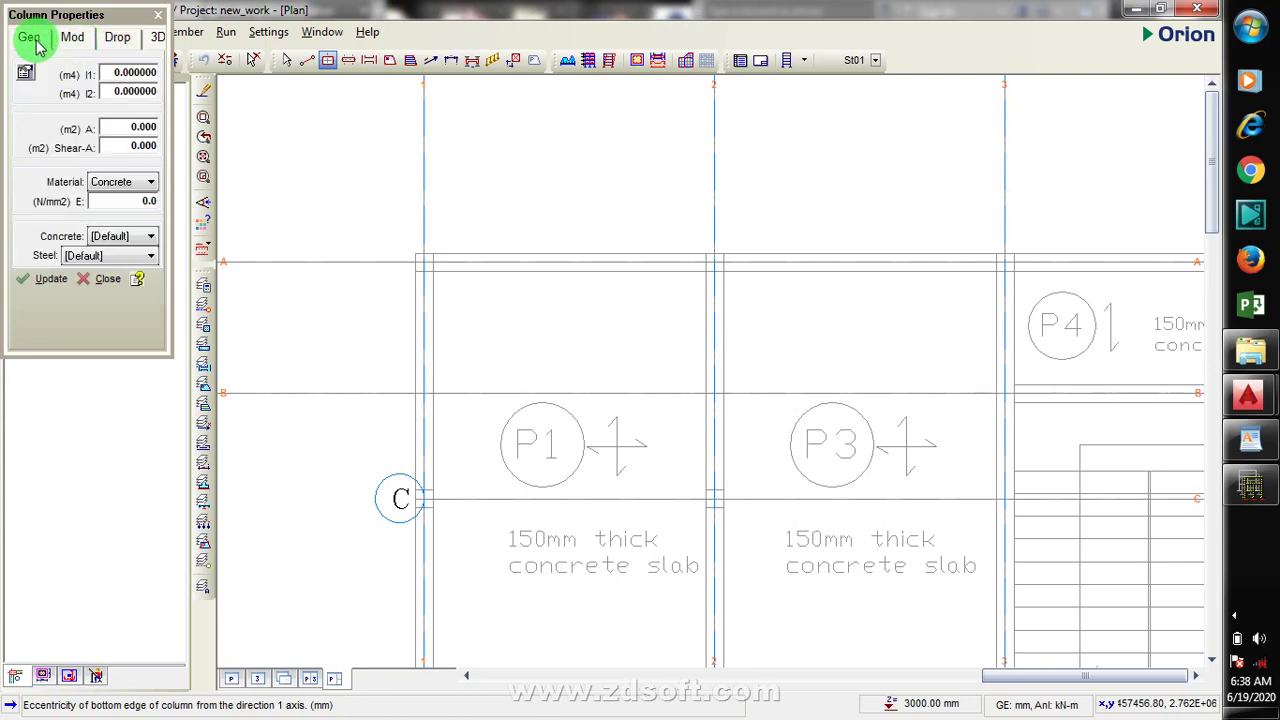
{"action": "left_click", "coordinate": [127, 182]}
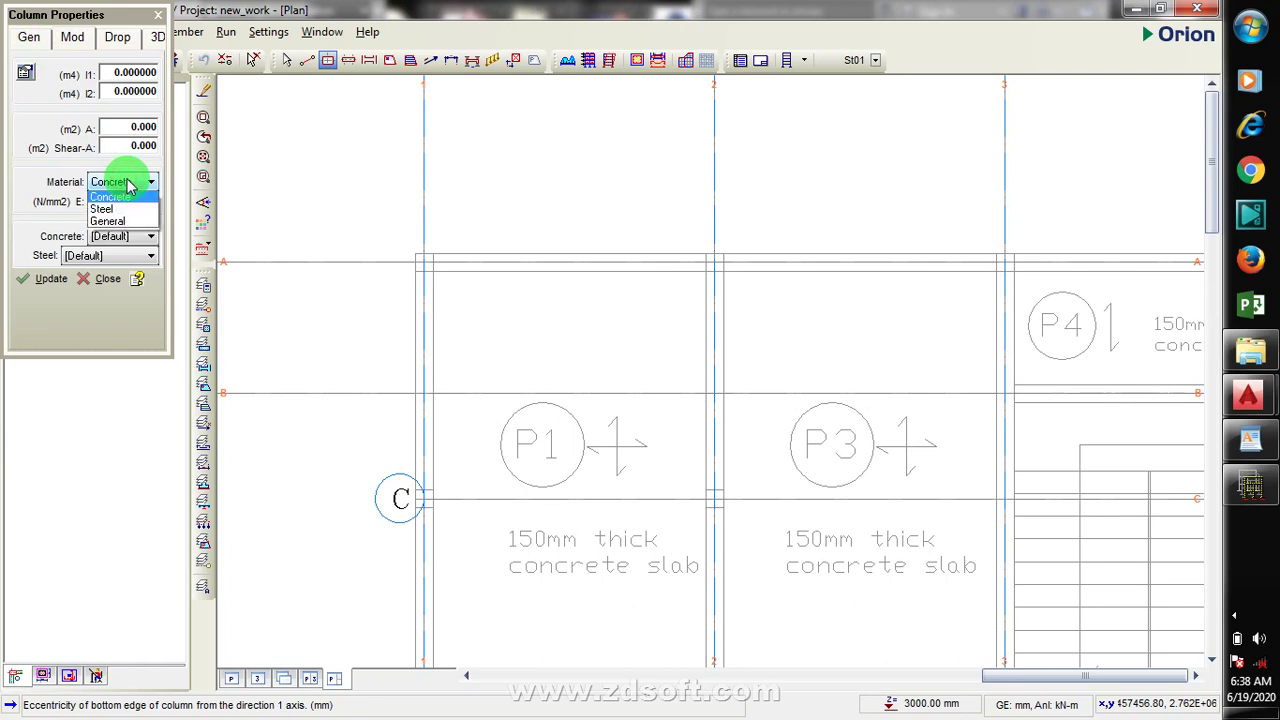
{"action": "left_click", "coordinate": [125, 184]}
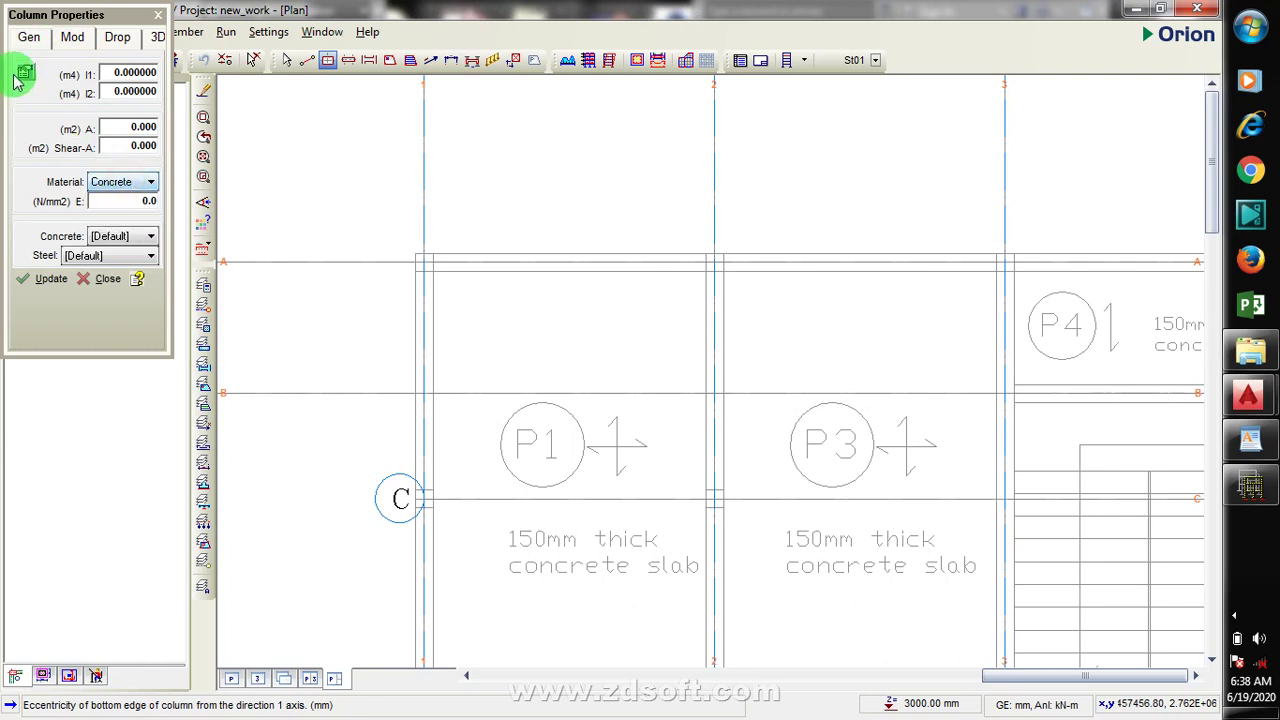
{"action": "left_click", "coordinate": [30, 37]}
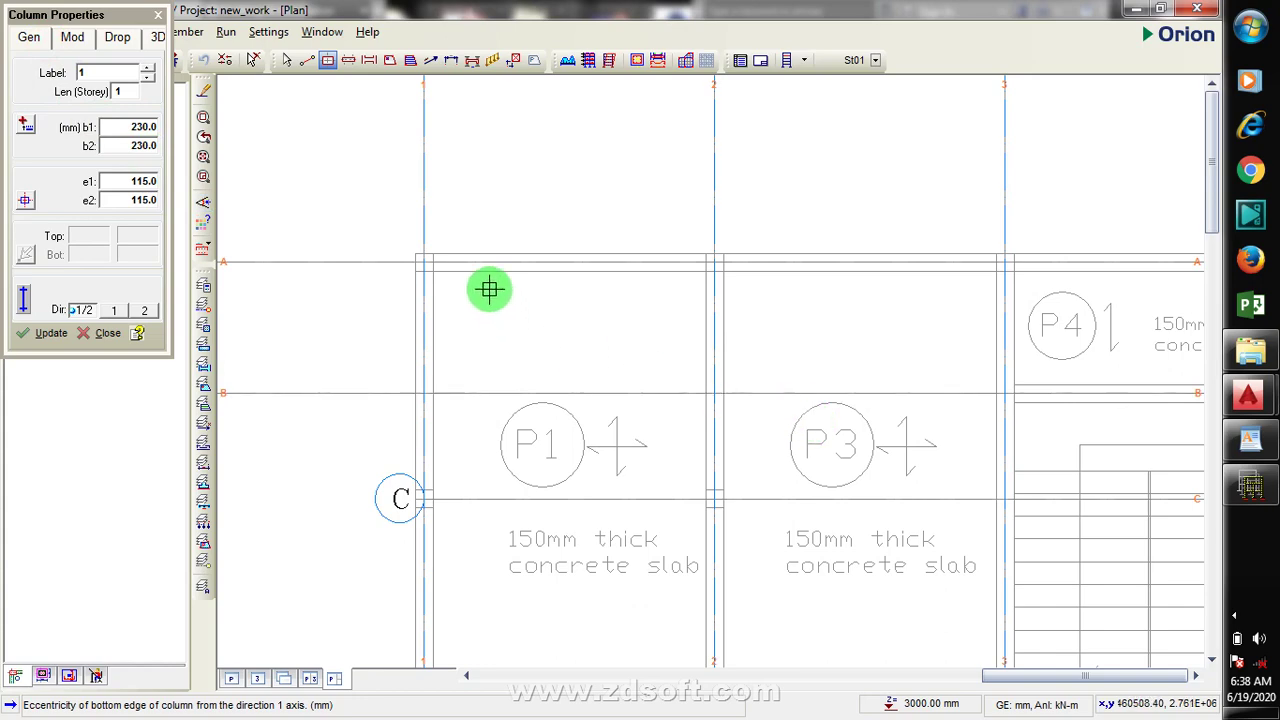
Place a 230 x 230 mm column at axes A/1 and check how it fits the reference outline
{"action": "left_click", "coordinate": [424, 262]}
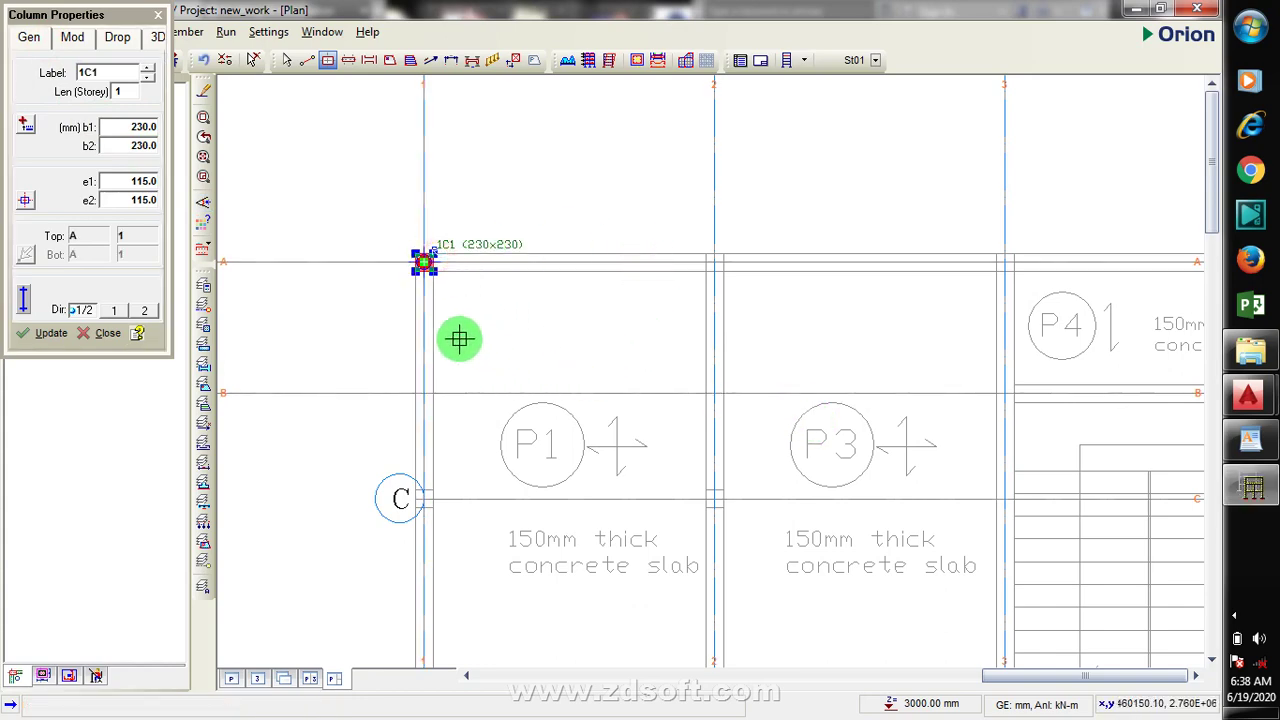
{"action": "scroll", "coordinate": [457, 238], "scroll_direction": "down", "scroll_amount": 2}
{"action": "scroll", "coordinate": [457, 238], "scroll_direction": "down", "scroll_amount": 1}
{"action": "scroll", "coordinate": [491, 266], "scroll_direction": "up", "scroll_amount": 6}
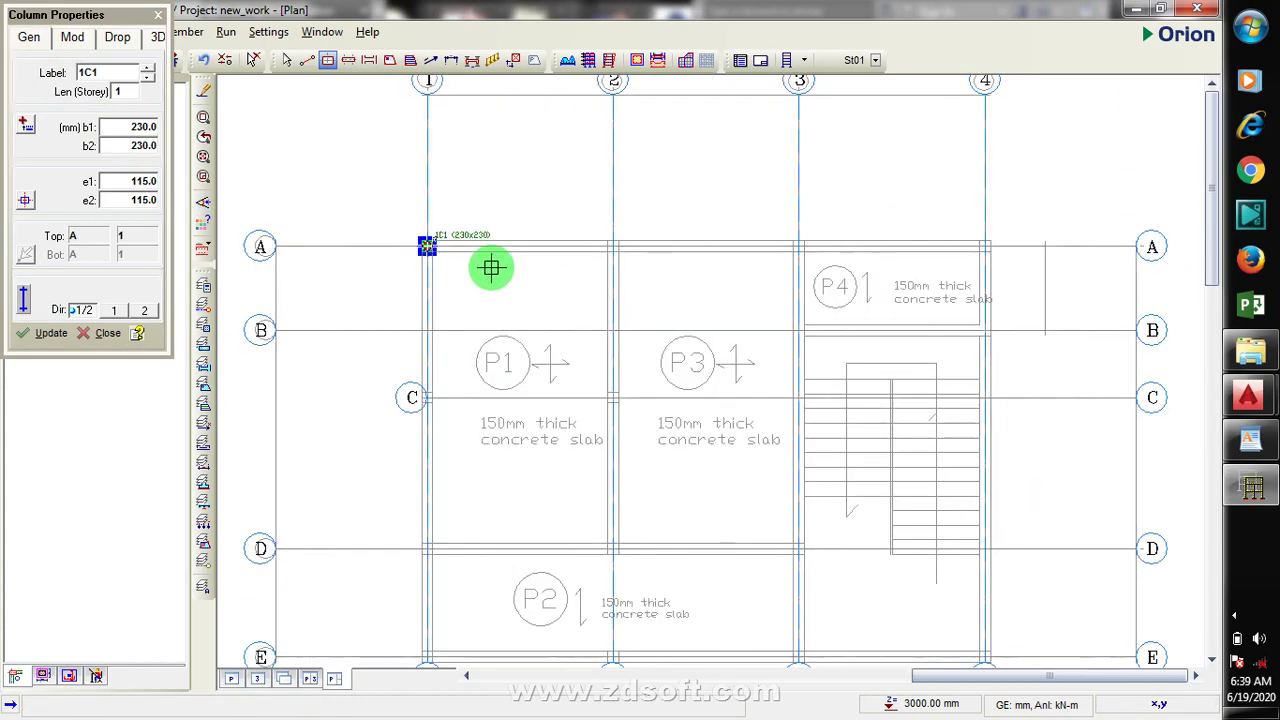
{"action": "scroll", "coordinate": [437, 191], "scroll_direction": "up", "scroll_amount": 2}
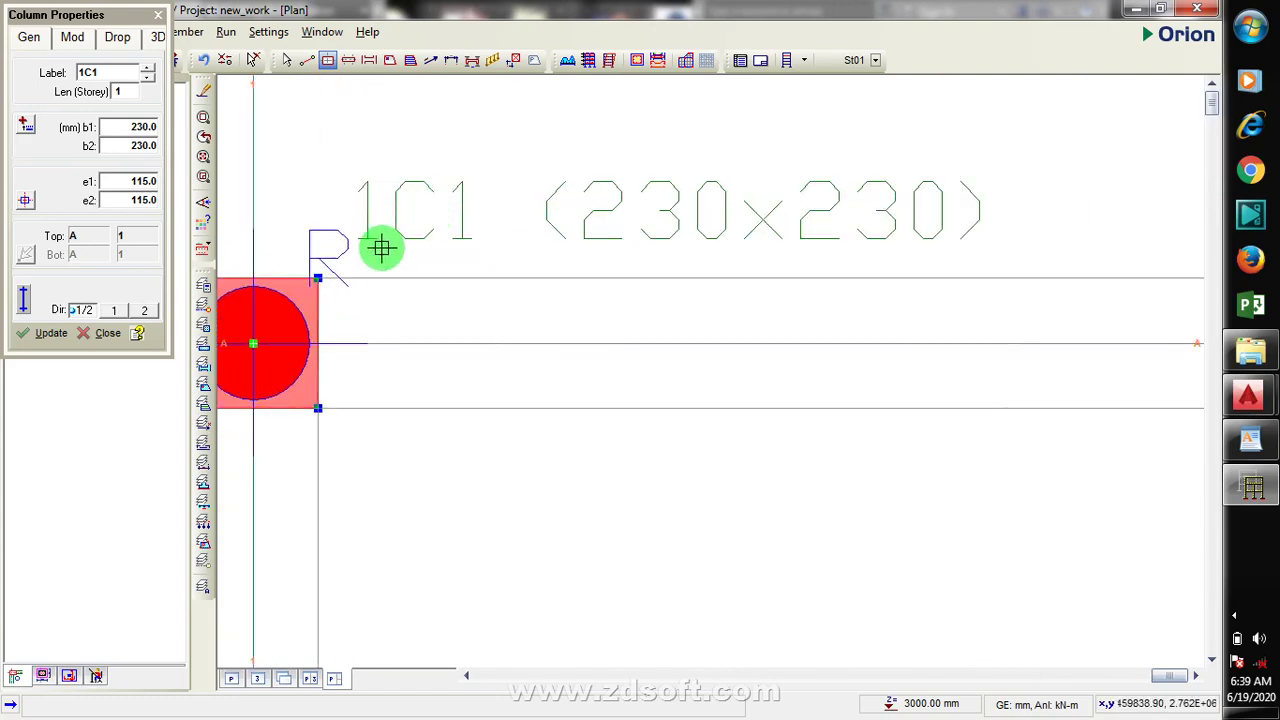
{"action": "scroll", "coordinate": [370, 236], "scroll_direction": "down", "scroll_amount": 1}
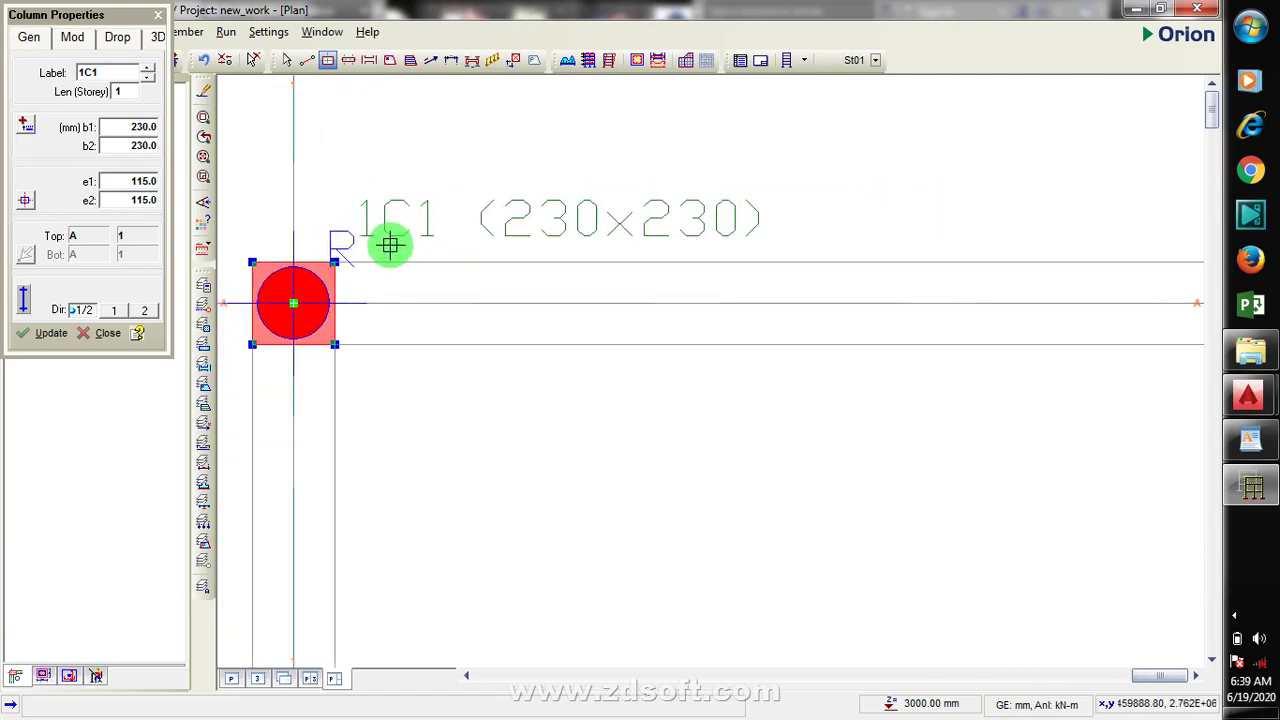
{"action": "scroll", "coordinate": [418, 262], "scroll_direction": "down", "scroll_amount": 4}
{"action": "scroll", "coordinate": [413, 265], "scroll_direction": "down", "scroll_amount": 2}
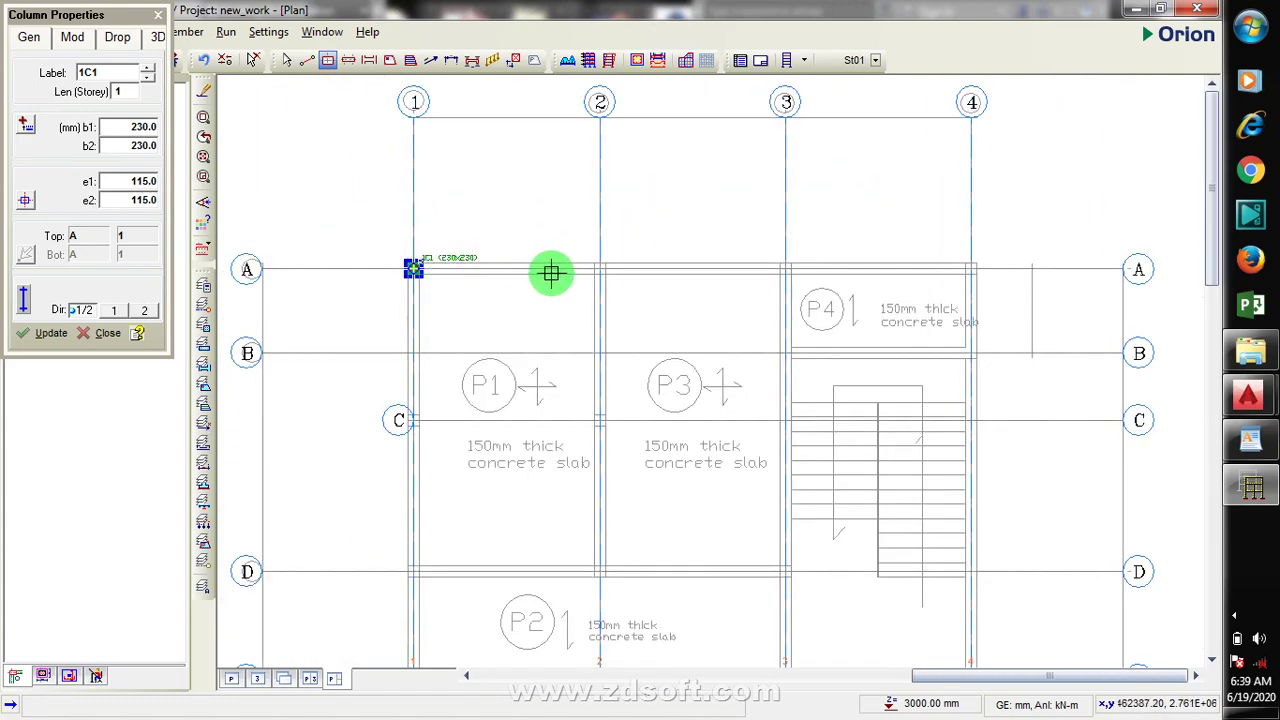
Place 230 x 230 mm columns along axis A at its intersections with axes 2, 3 and 4
{"action": "left_click", "coordinate": [599, 268]}
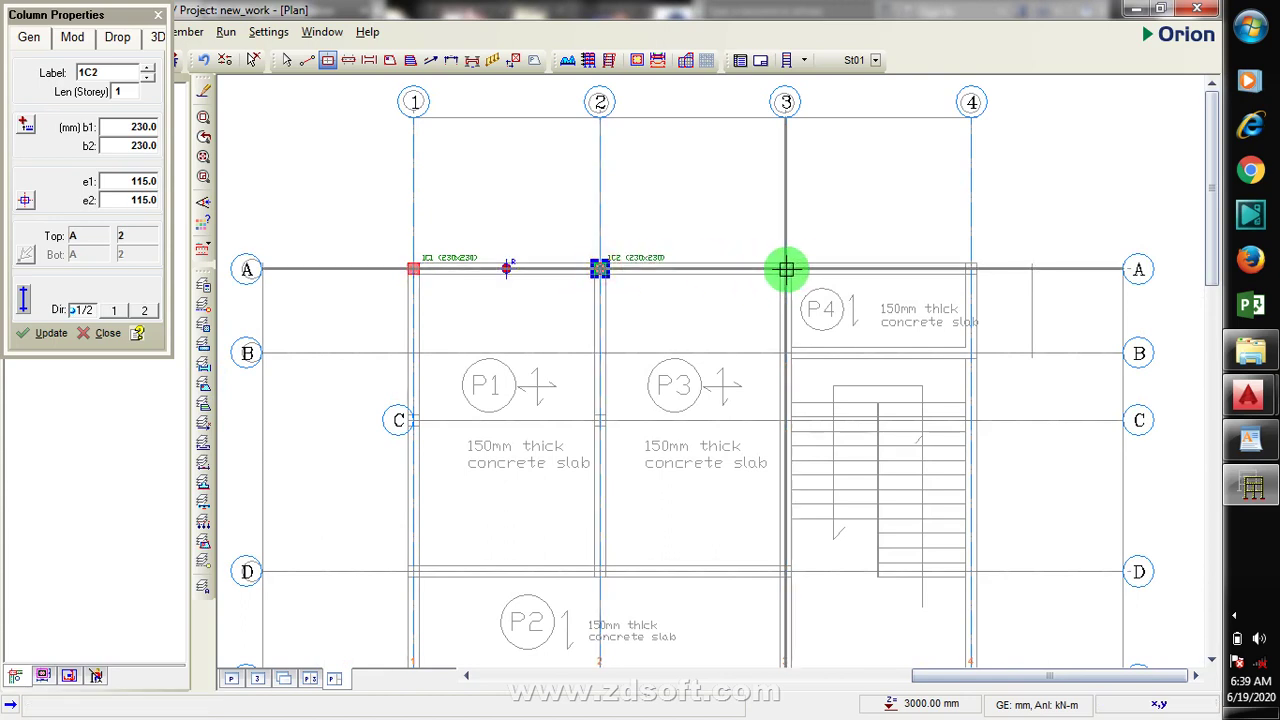
{"action": "left_click", "coordinate": [785, 268]}
{"action": "left_click", "coordinate": [972, 268]}
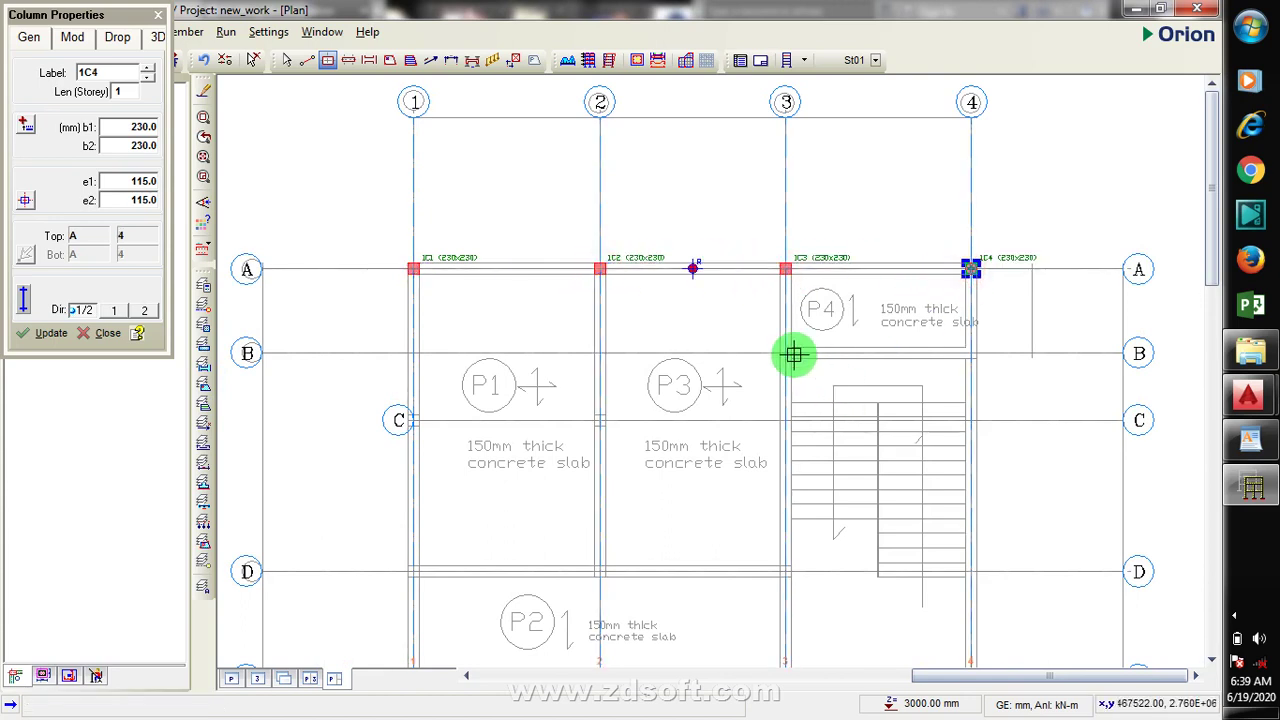
Try a column at axes B/3 and compare it with the slab/beam layout in AutoCAD Civil 3D's tutorial.dwg
{"action": "left_click", "coordinate": [785, 352]}
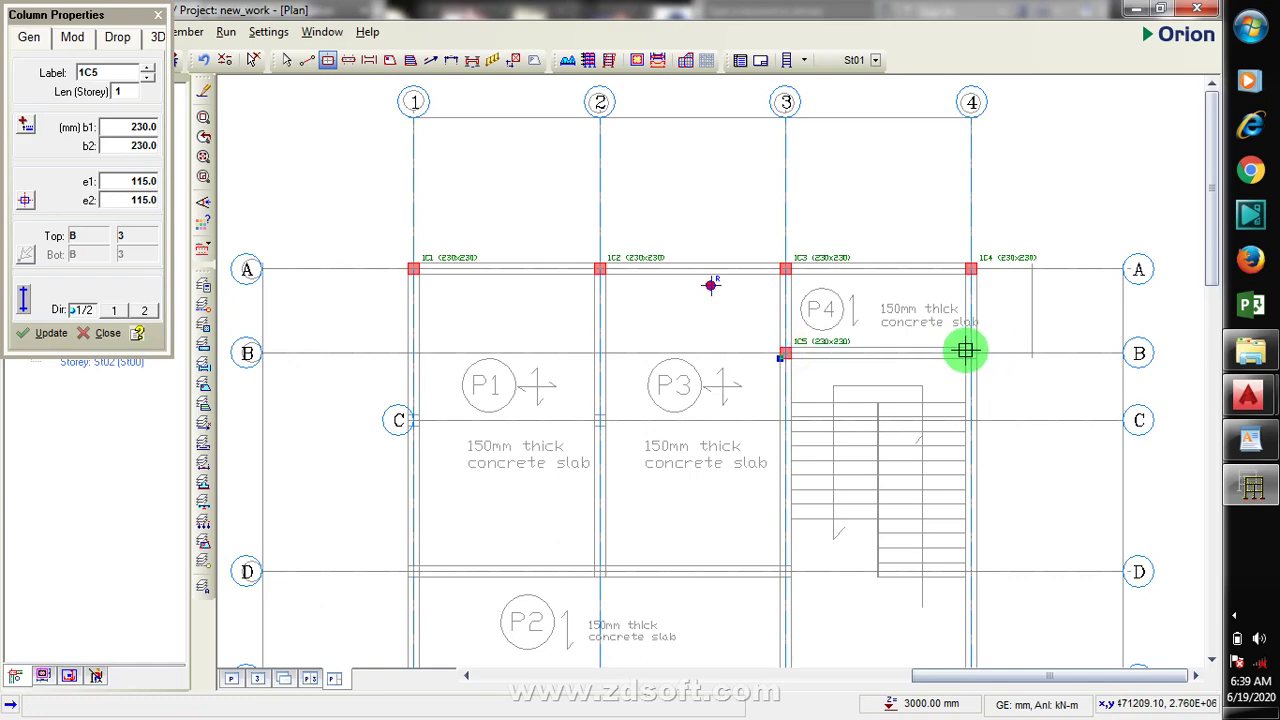
{"action": "mouse_move", "coordinate": [1272, 398]}
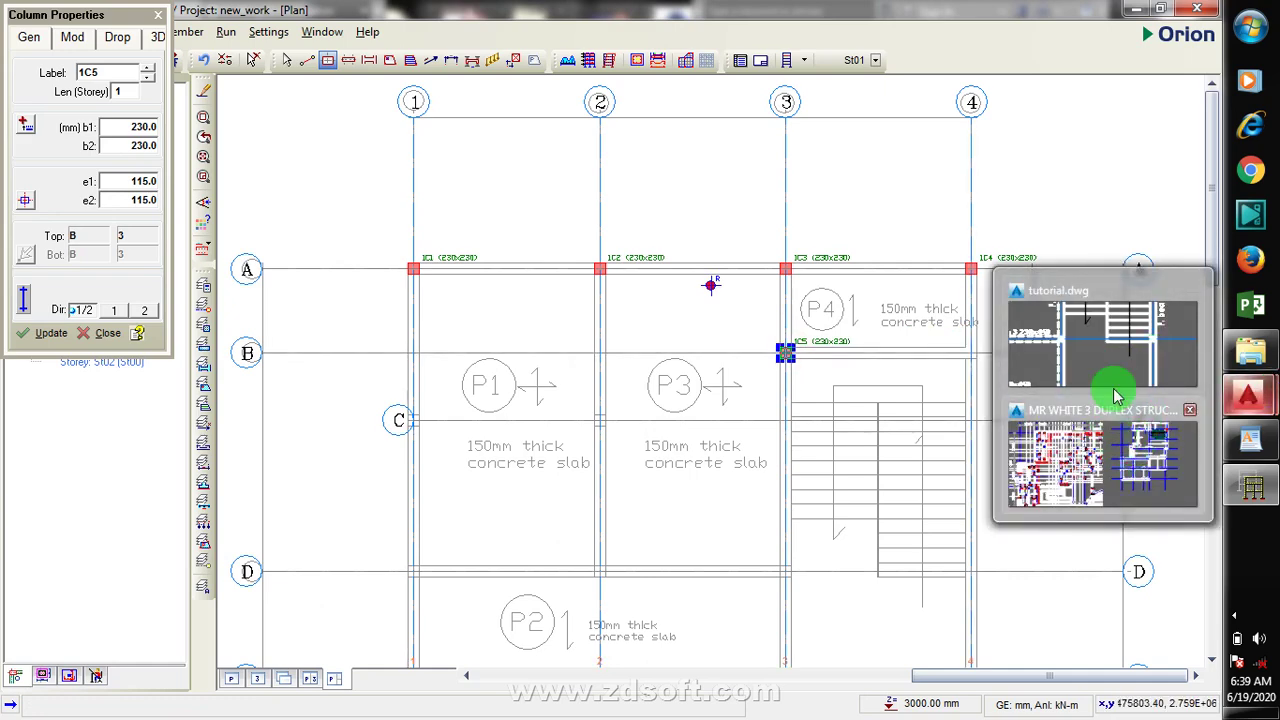
{"action": "left_click", "coordinate": [1122, 362]}
{"action": "scroll", "coordinate": [875, 475], "scroll_direction": "down", "scroll_amount": 3}
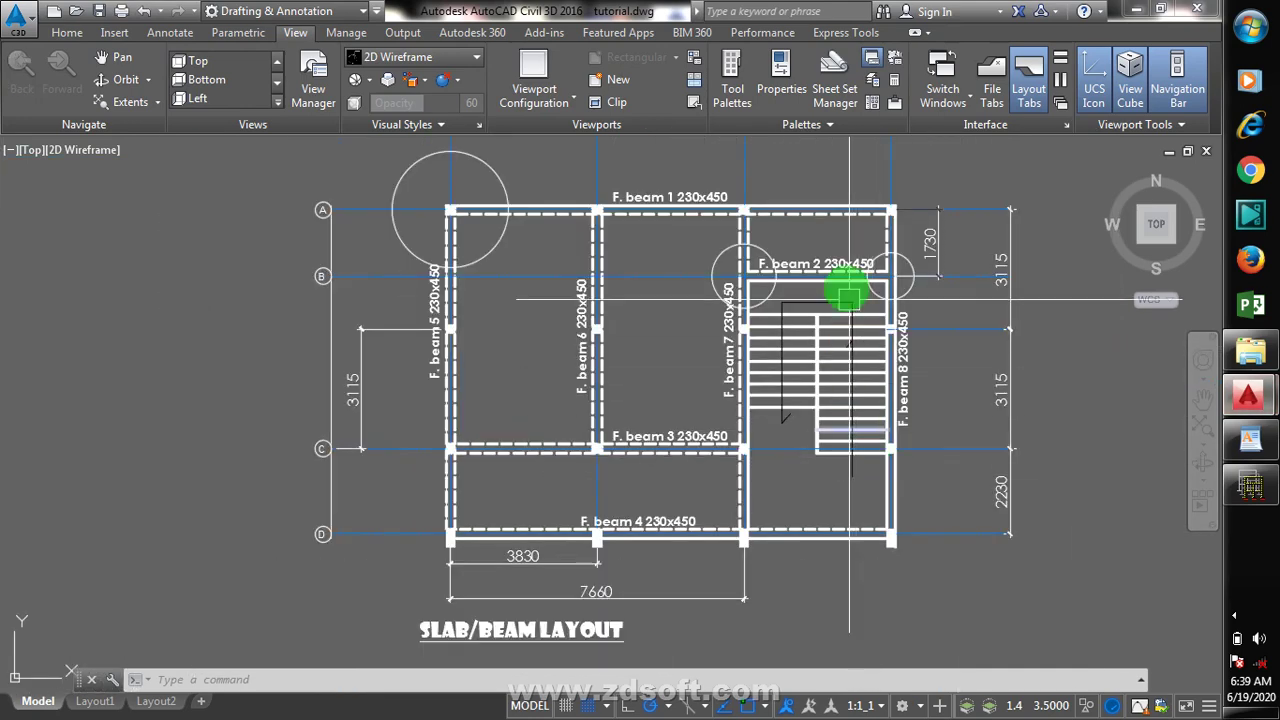
{"action": "scroll", "coordinate": [846, 286], "scroll_direction": "up", "scroll_amount": 3}
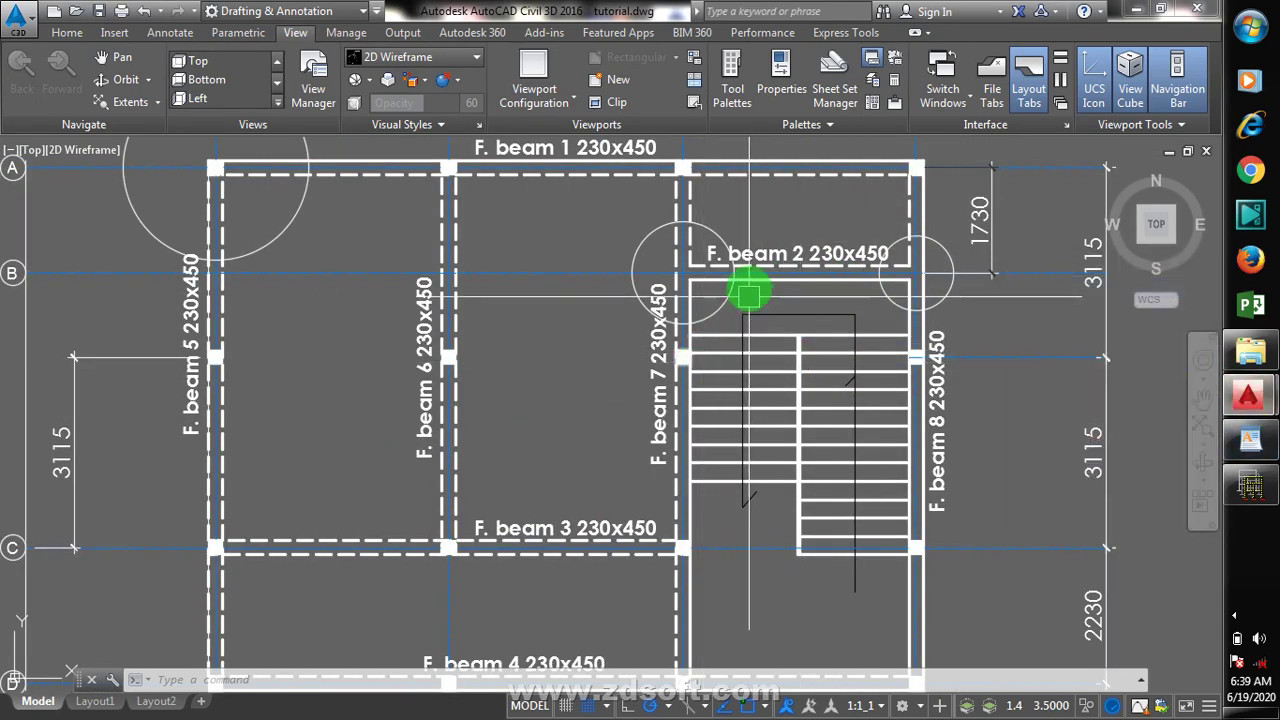
Return to Orion and delete the column at axes B/3
{"action": "left_click", "coordinate": [1250, 486]}
{"action": "scroll", "coordinate": [855, 377], "scroll_direction": "up", "scroll_amount": 1}
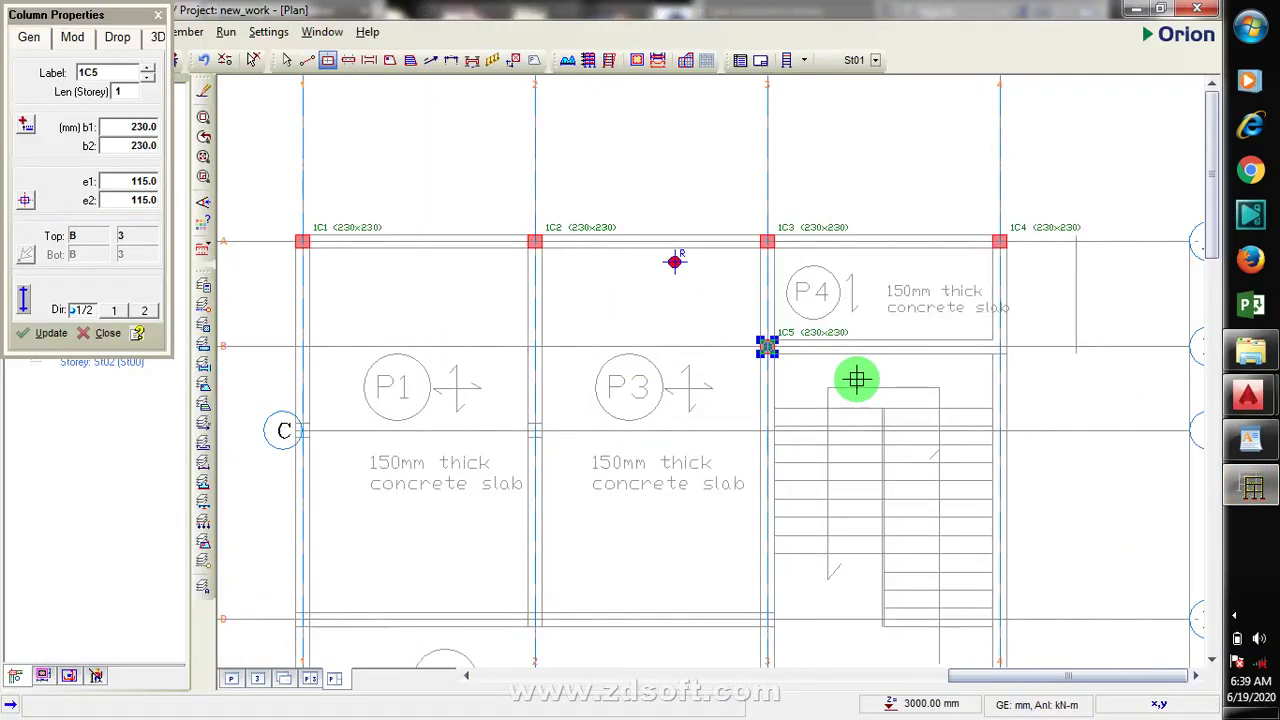
{"action": "right_click", "coordinate": [726, 347]}
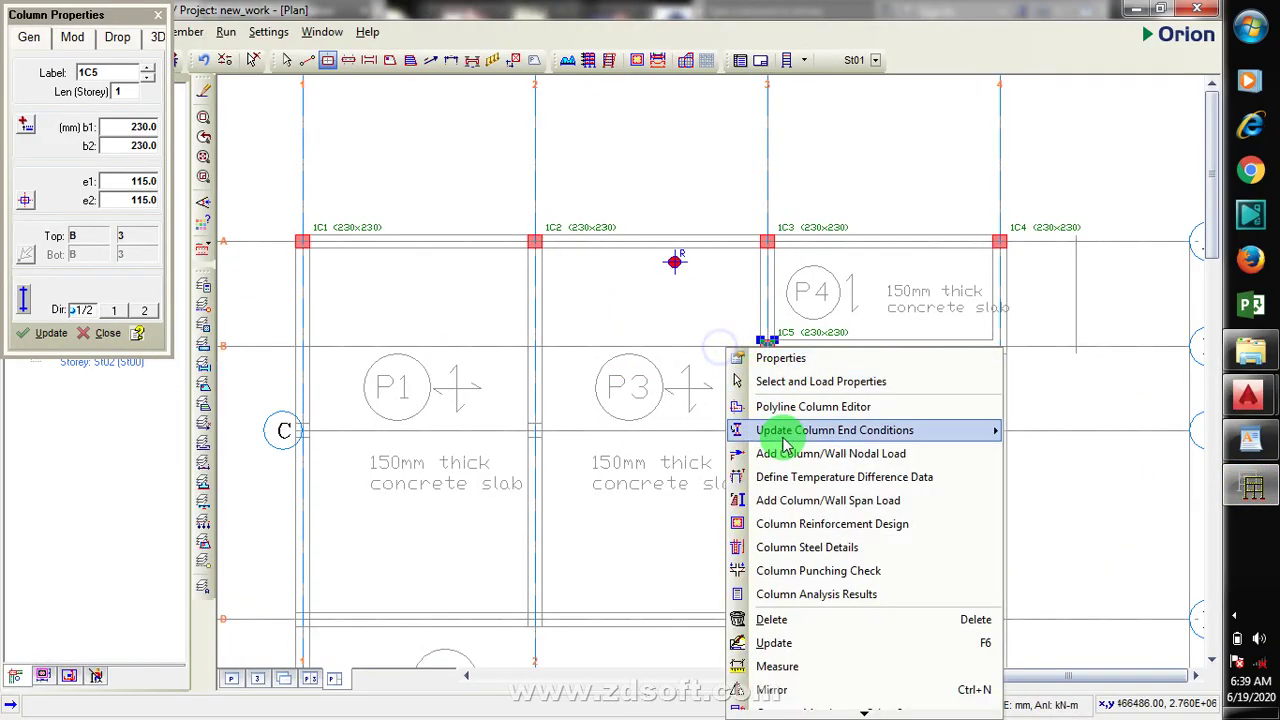
{"action": "left_click", "coordinate": [775, 618]}
Place 230 x 230 mm columns on axes C and D at their intersections with axes 1 and 2
{"action": "scroll", "coordinate": [748, 350], "scroll_direction": "down", "scroll_amount": 2}
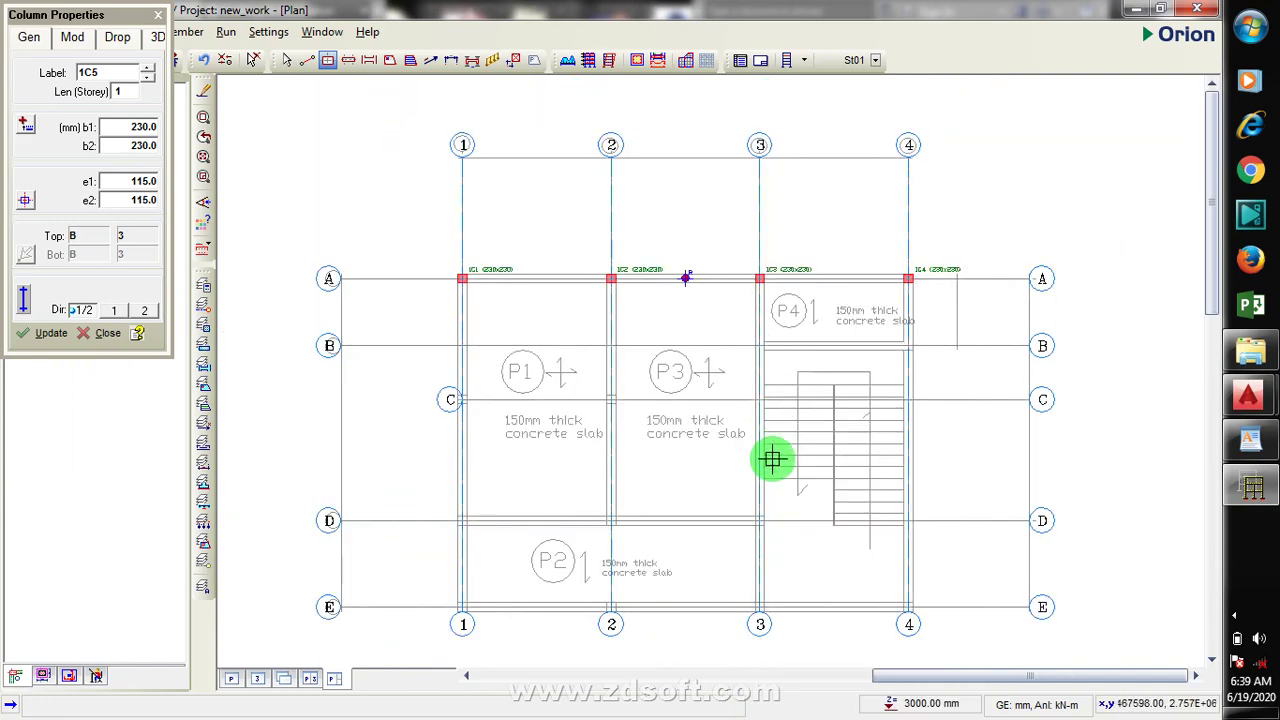
{"action": "scroll", "coordinate": [771, 518], "scroll_direction": "up", "scroll_amount": 1}
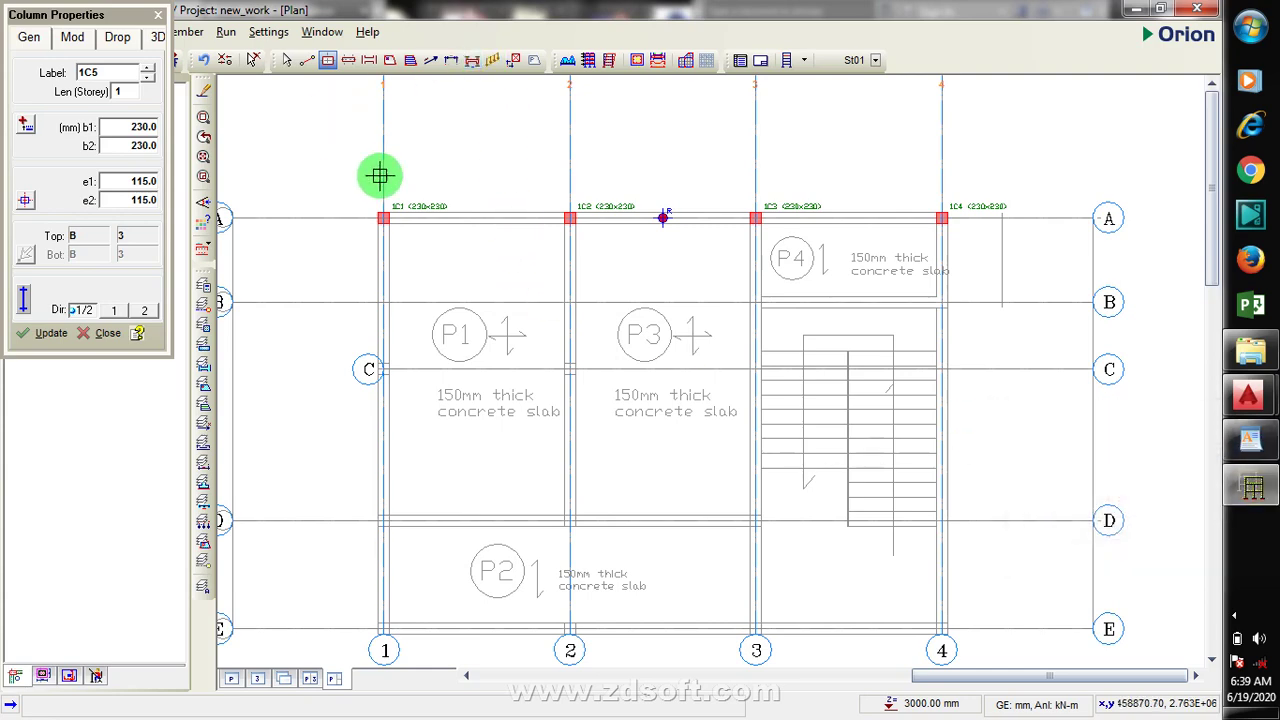
{"action": "scroll", "coordinate": [815, 487], "scroll_direction": "down", "scroll_amount": 1}
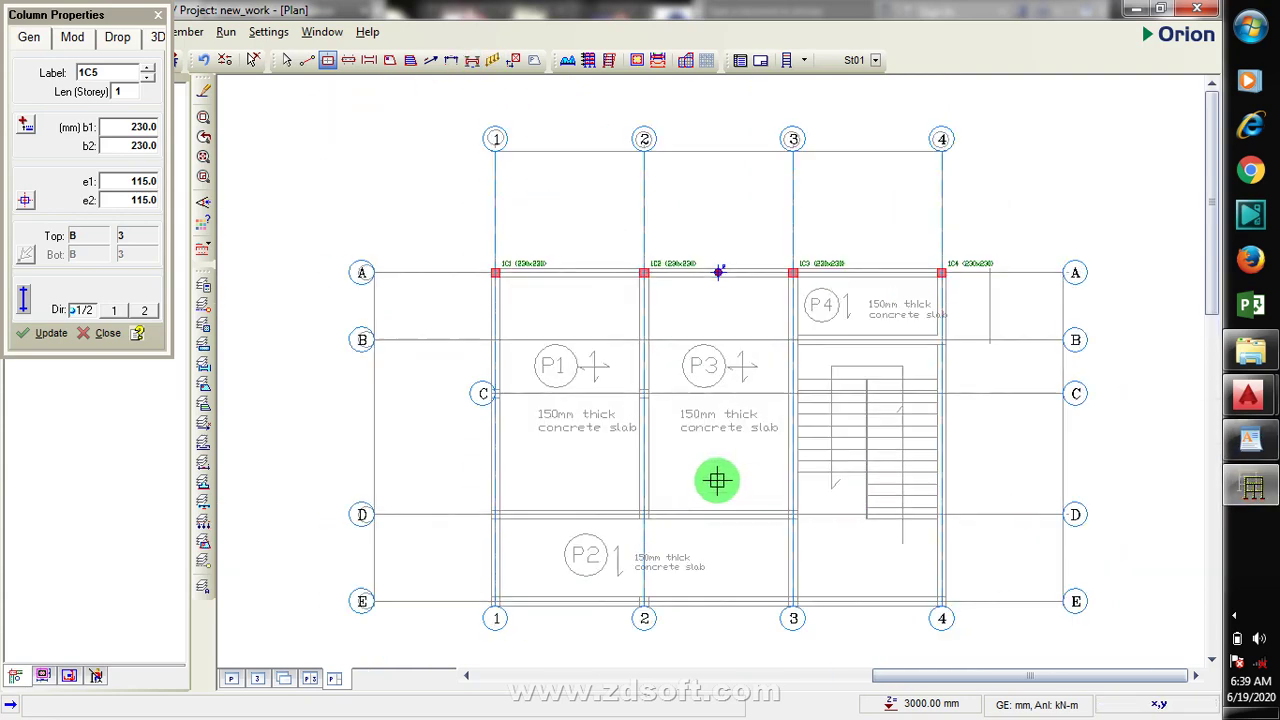
{"action": "scroll", "coordinate": [651, 420], "scroll_direction": "up", "scroll_amount": 1}
{"action": "left_click", "coordinate": [455, 386]}
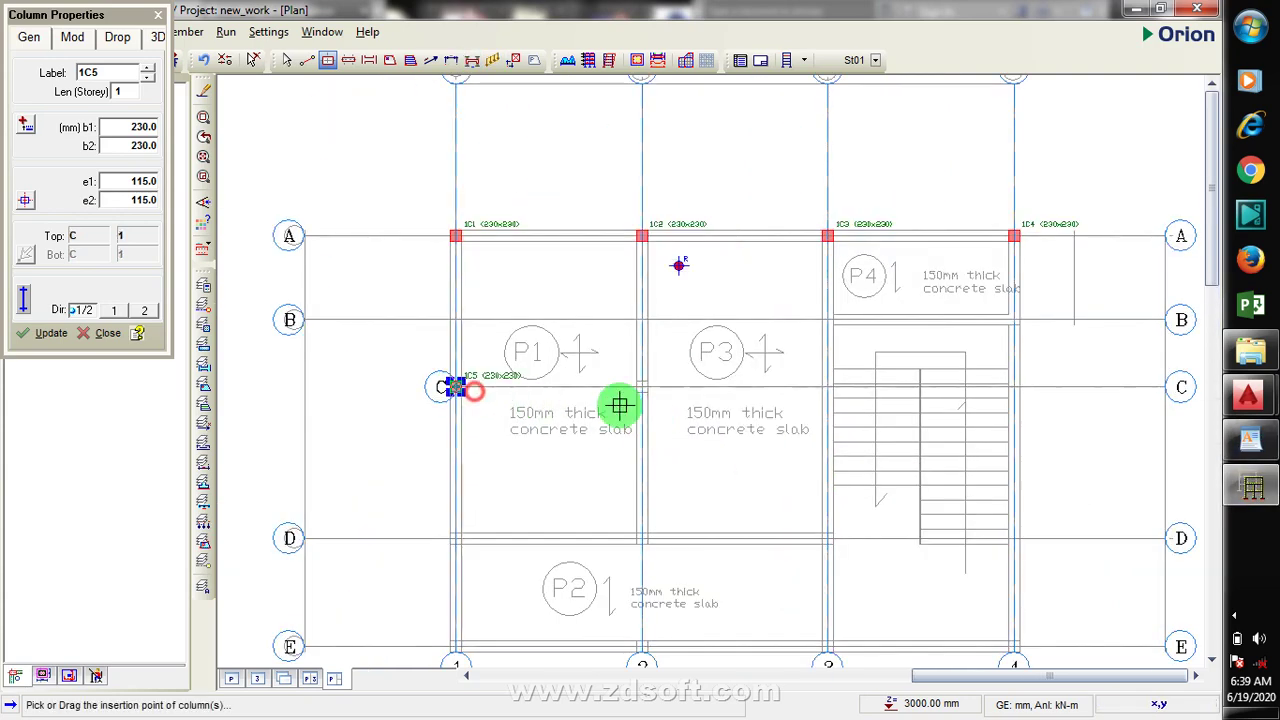
{"action": "left_click", "coordinate": [642, 387]}
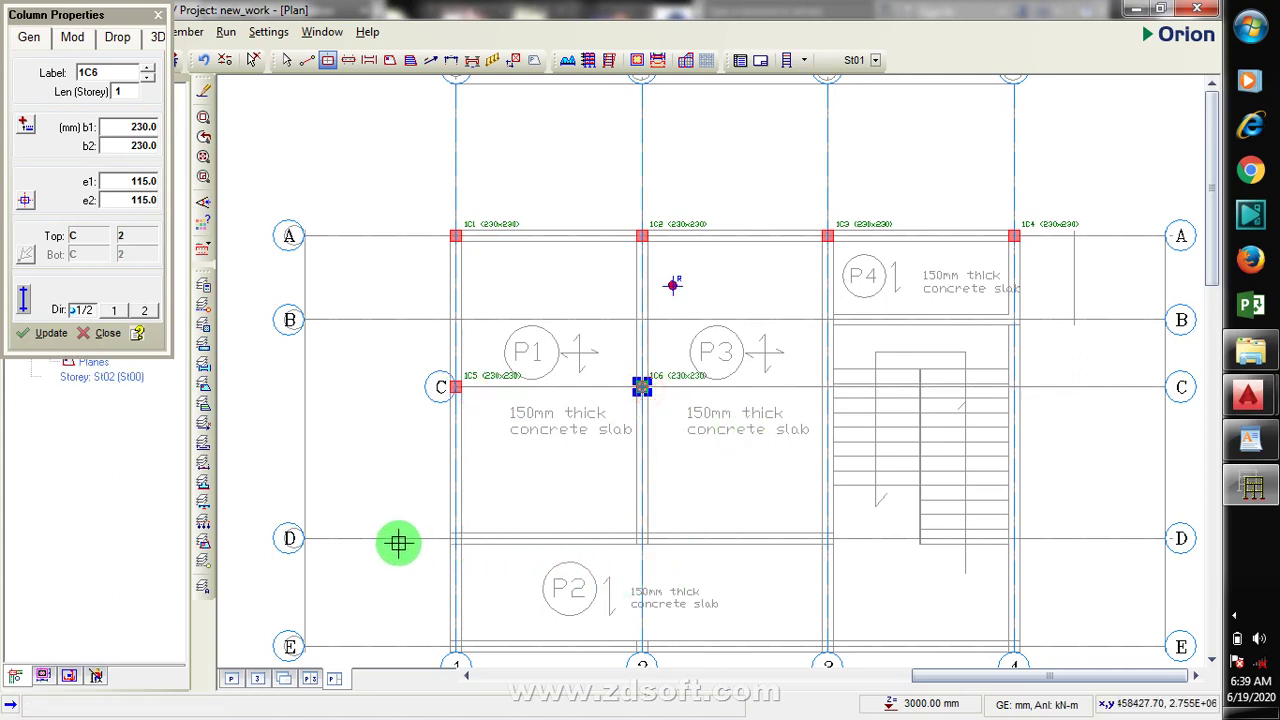
{"action": "left_click", "coordinate": [455, 538]}
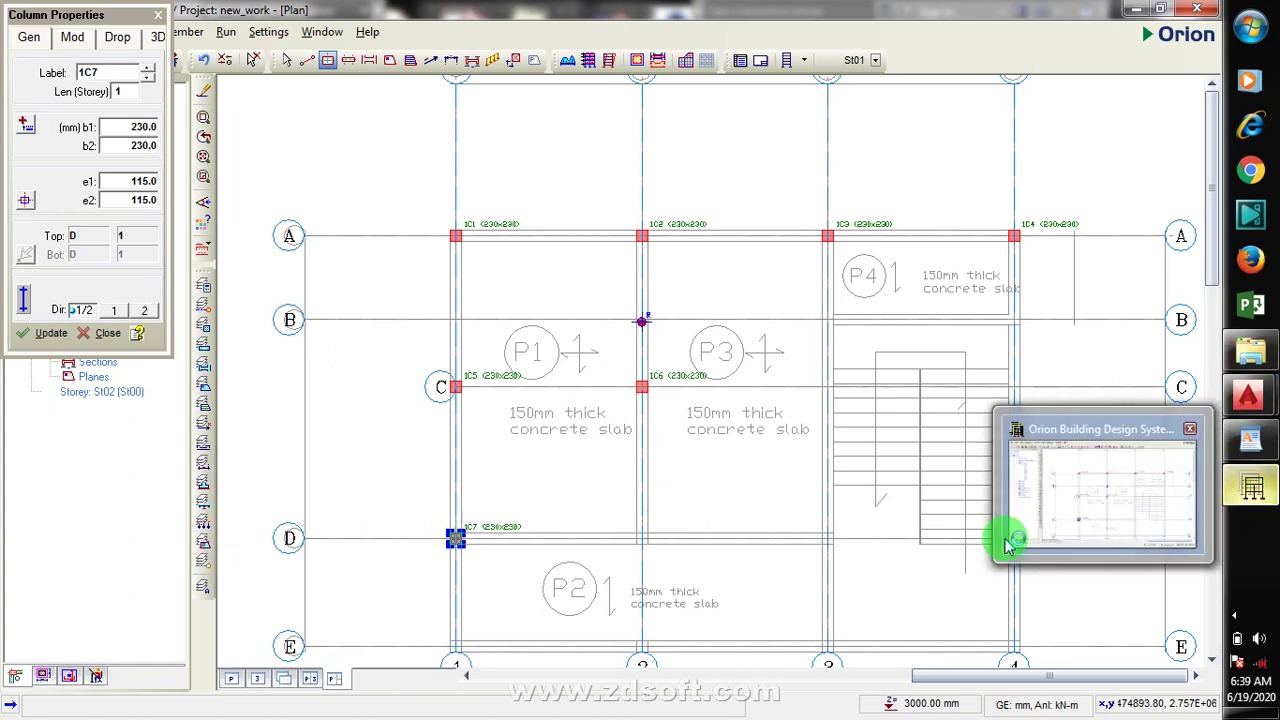
{"action": "left_click", "coordinate": [641, 539]}
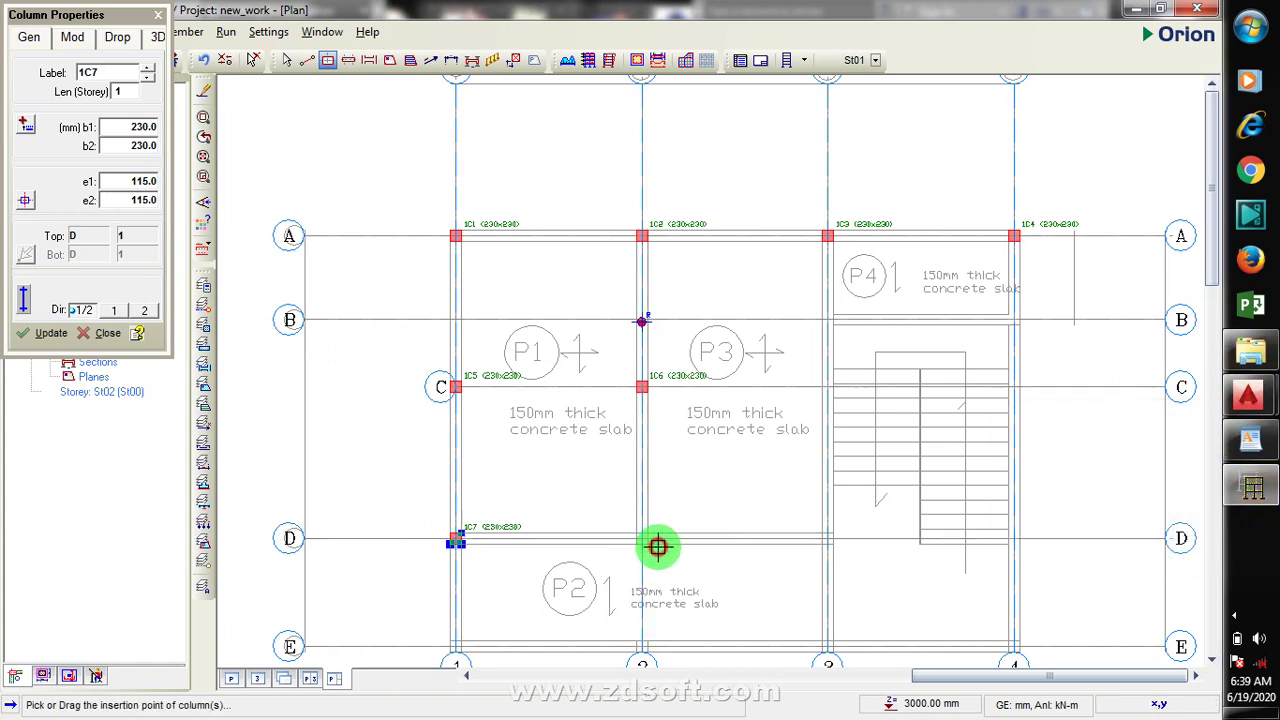
Place 230 x 230 mm columns on axis D at its intersections with axes 3 and 4
{"action": "left_click", "coordinate": [827, 541]}
{"action": "scroll", "coordinate": [931, 523], "scroll_direction": "down", "scroll_amount": 2}
{"action": "scroll", "coordinate": [934, 517], "scroll_direction": "up", "scroll_amount": 1}
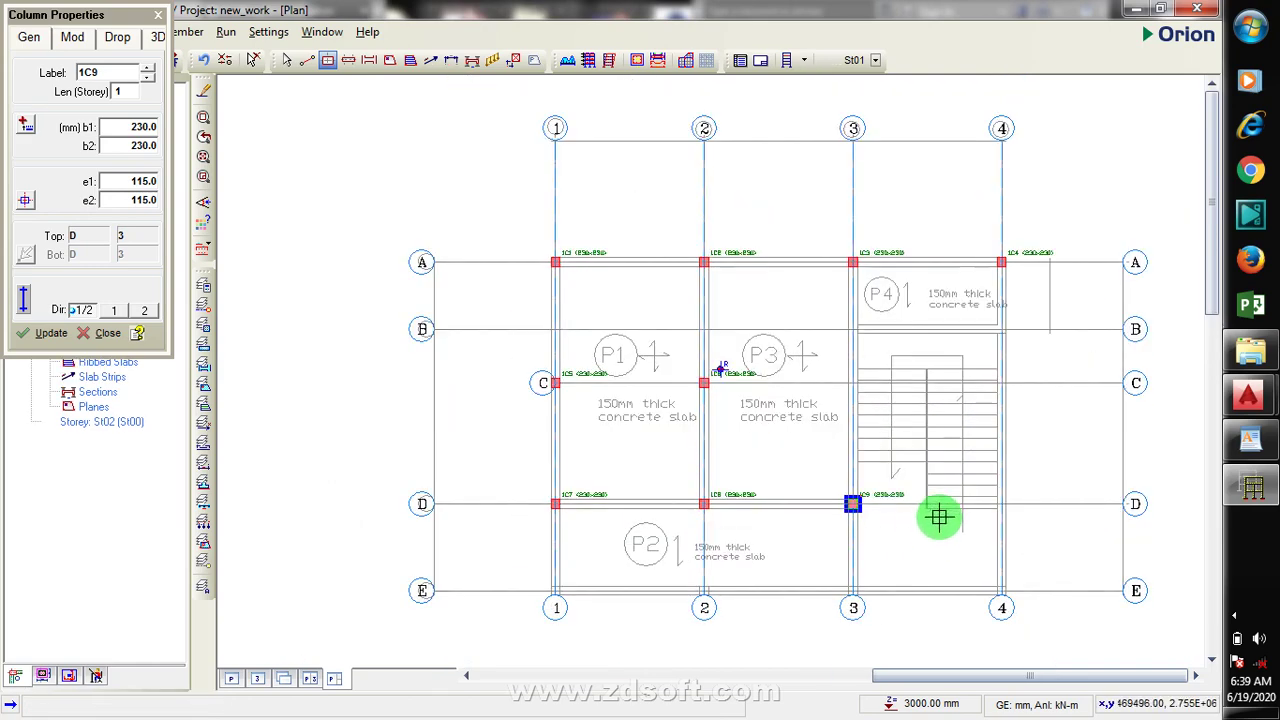
{"action": "scroll", "coordinate": [563, 611], "scroll_direction": "up", "scroll_amount": 1}
{"action": "scroll", "coordinate": [503, 556], "scroll_direction": "down", "scroll_amount": 1}
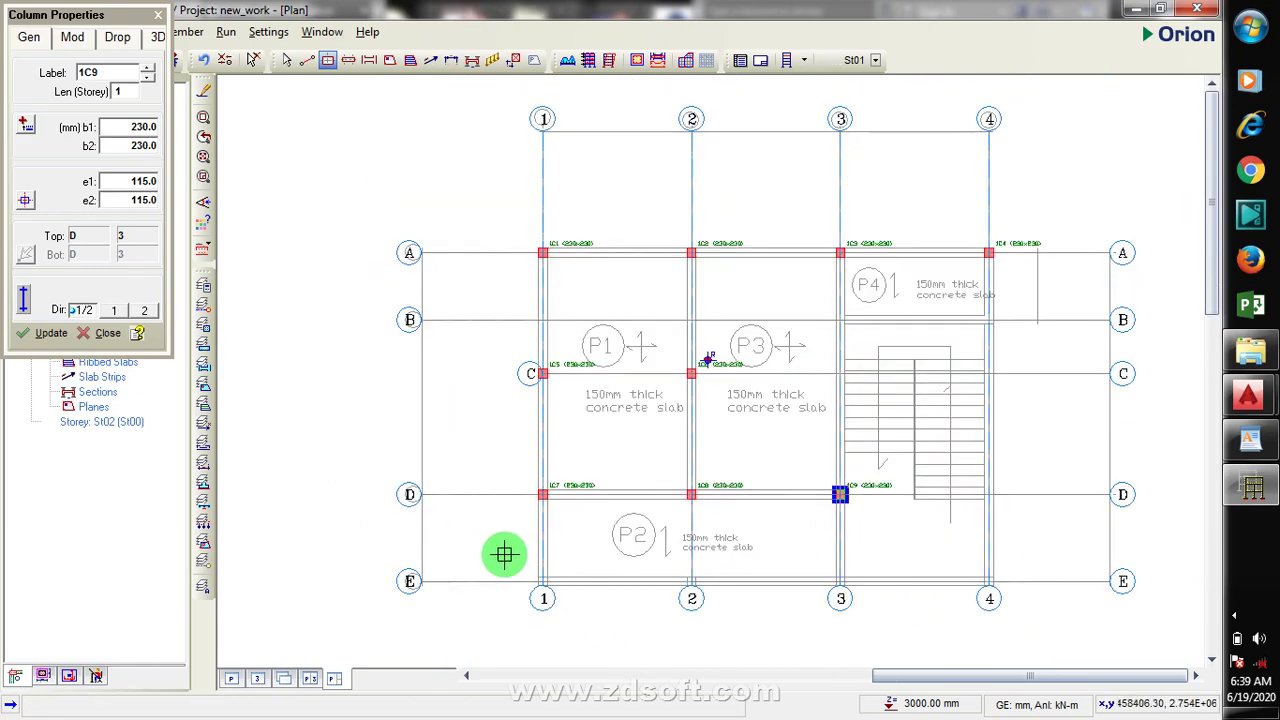
{"action": "scroll", "coordinate": [991, 495], "scroll_direction": "up", "scroll_amount": 1}
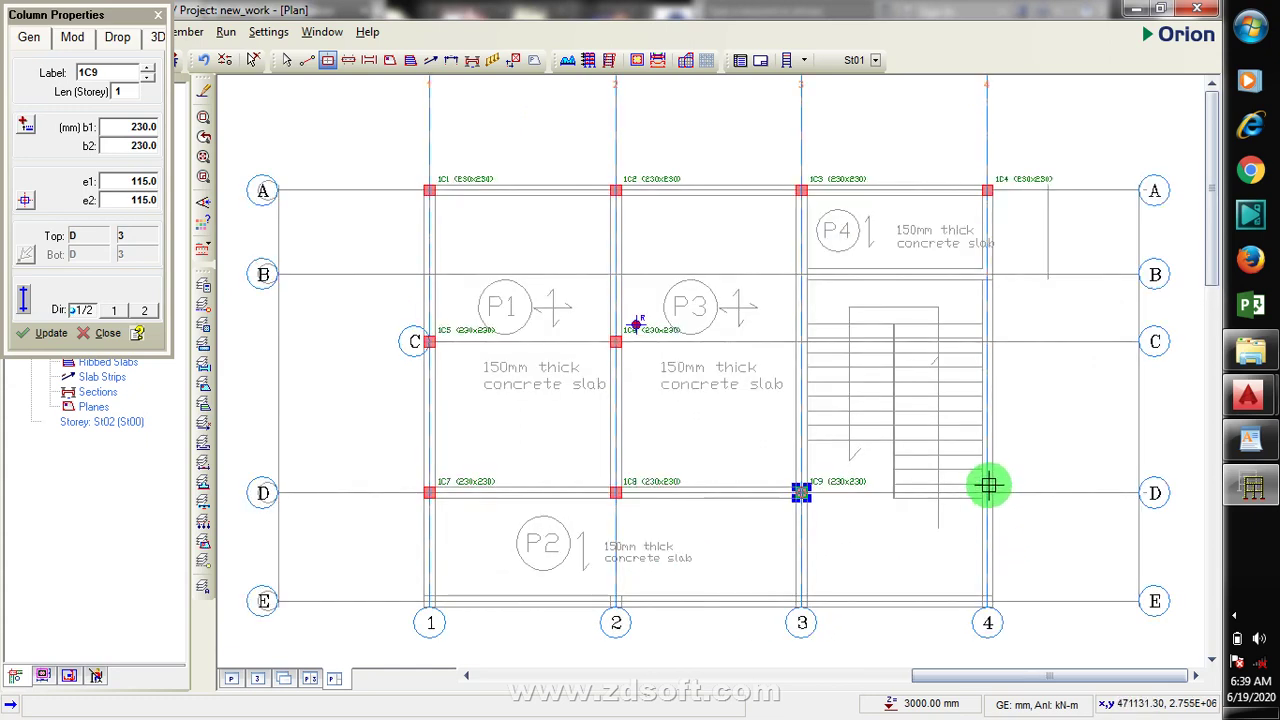
{"action": "left_click", "coordinate": [988, 492]}
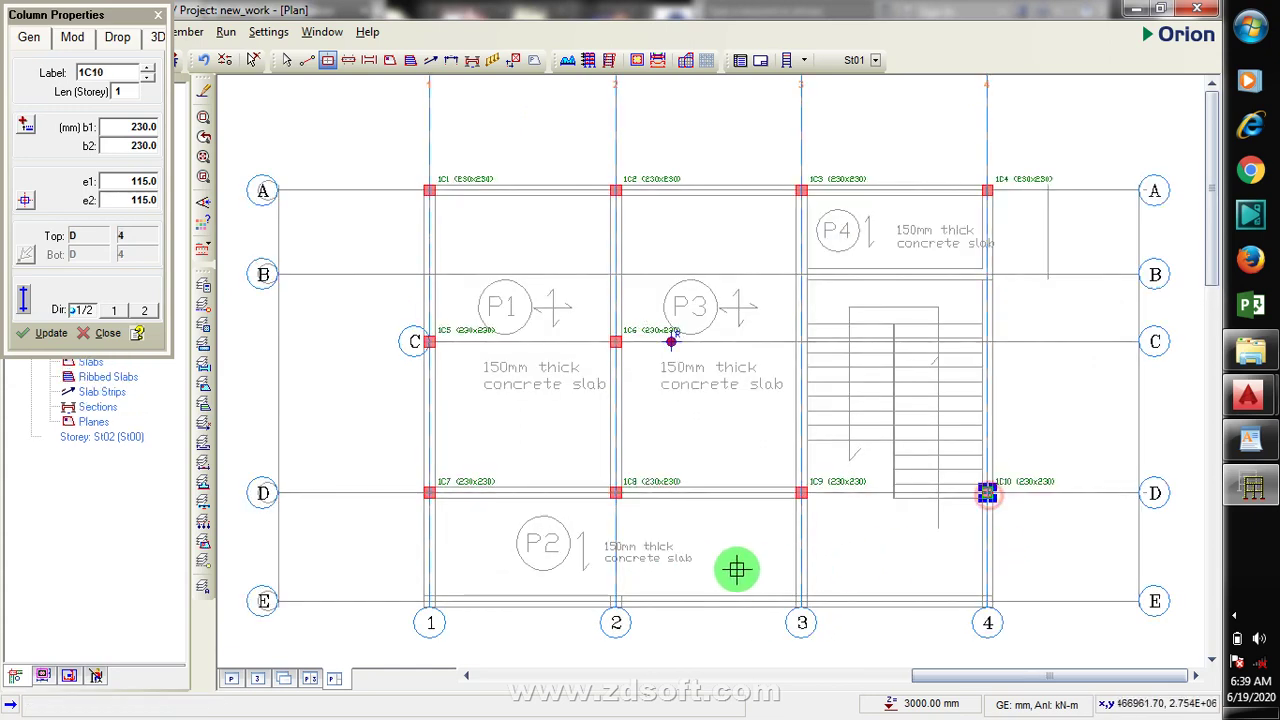
Place 230 x 230 mm columns along axis E at its intersections with axes 1, 2, 3 and 4
{"action": "left_click", "coordinate": [429, 601]}
{"action": "left_click", "coordinate": [614, 602]}
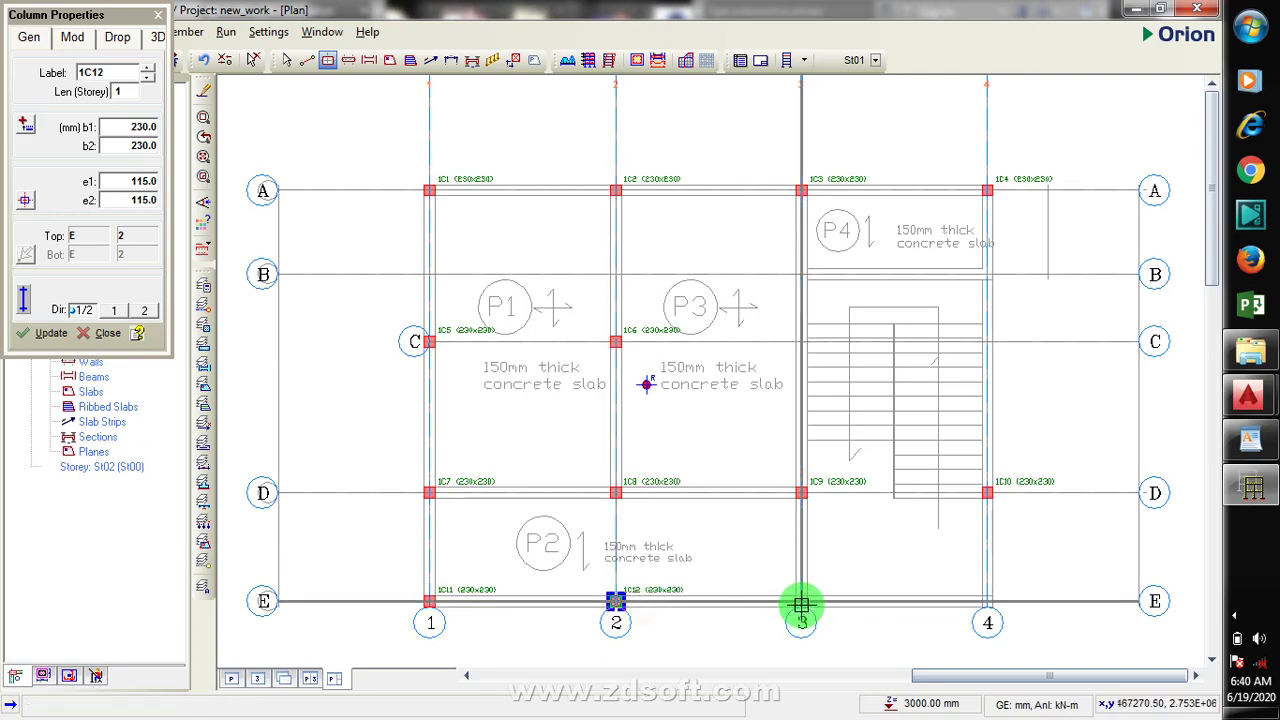
{"action": "left_click", "coordinate": [808, 604]}
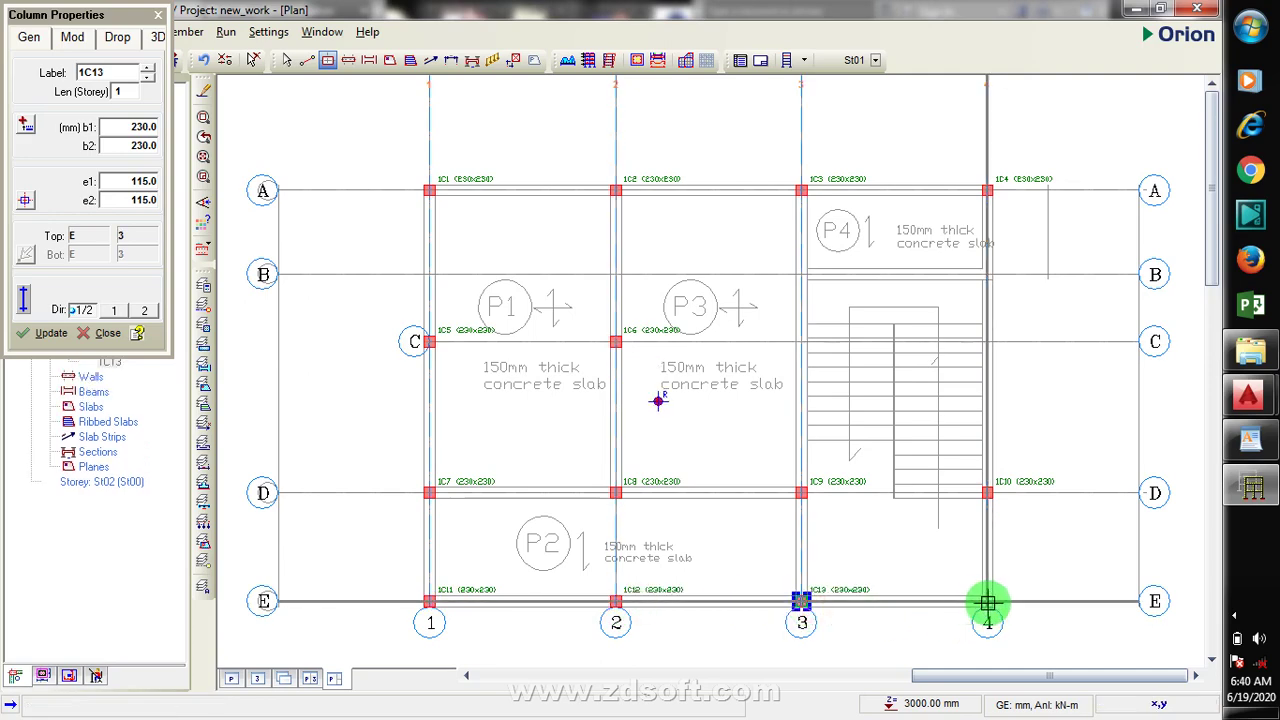
{"action": "left_click", "coordinate": [988, 602]}
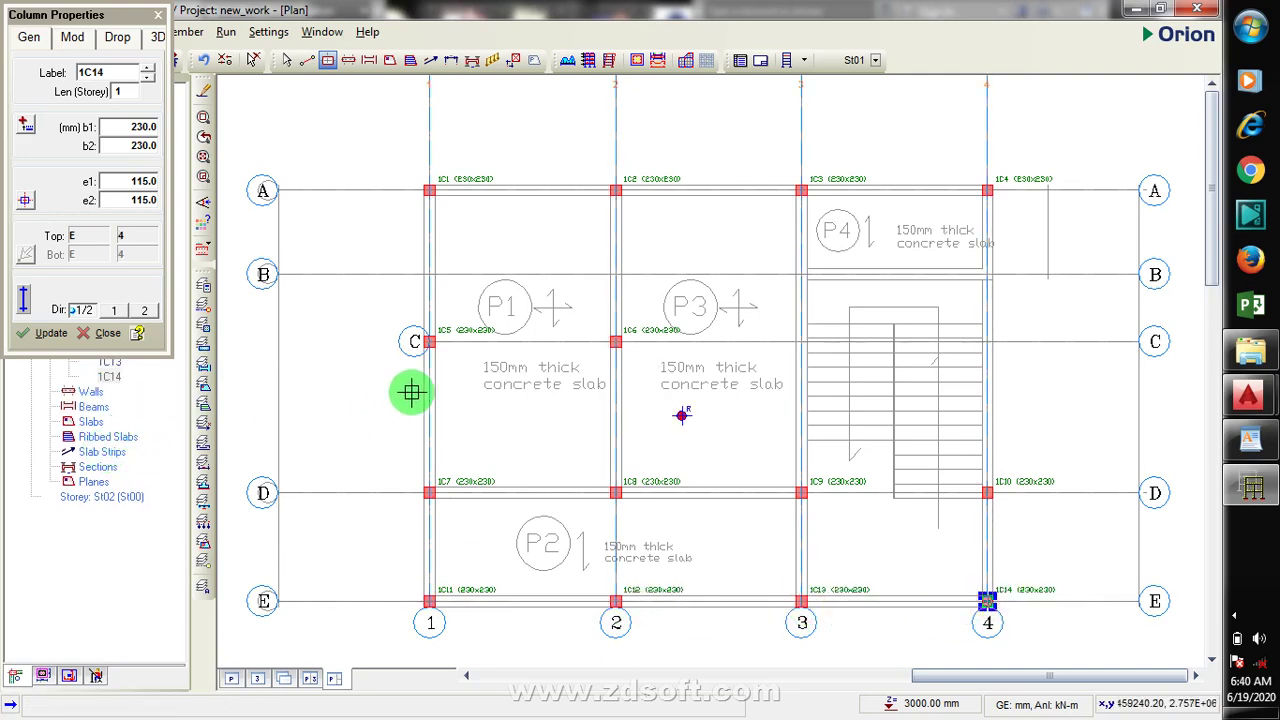
Place 230 x 230 mm columns on axis C at its intersections with axes 3 and 4
{"action": "scroll", "coordinate": [411, 392], "scroll_direction": "down", "scroll_amount": 1}
{"action": "scroll", "coordinate": [385, 445], "scroll_direction": "up", "scroll_amount": 1}
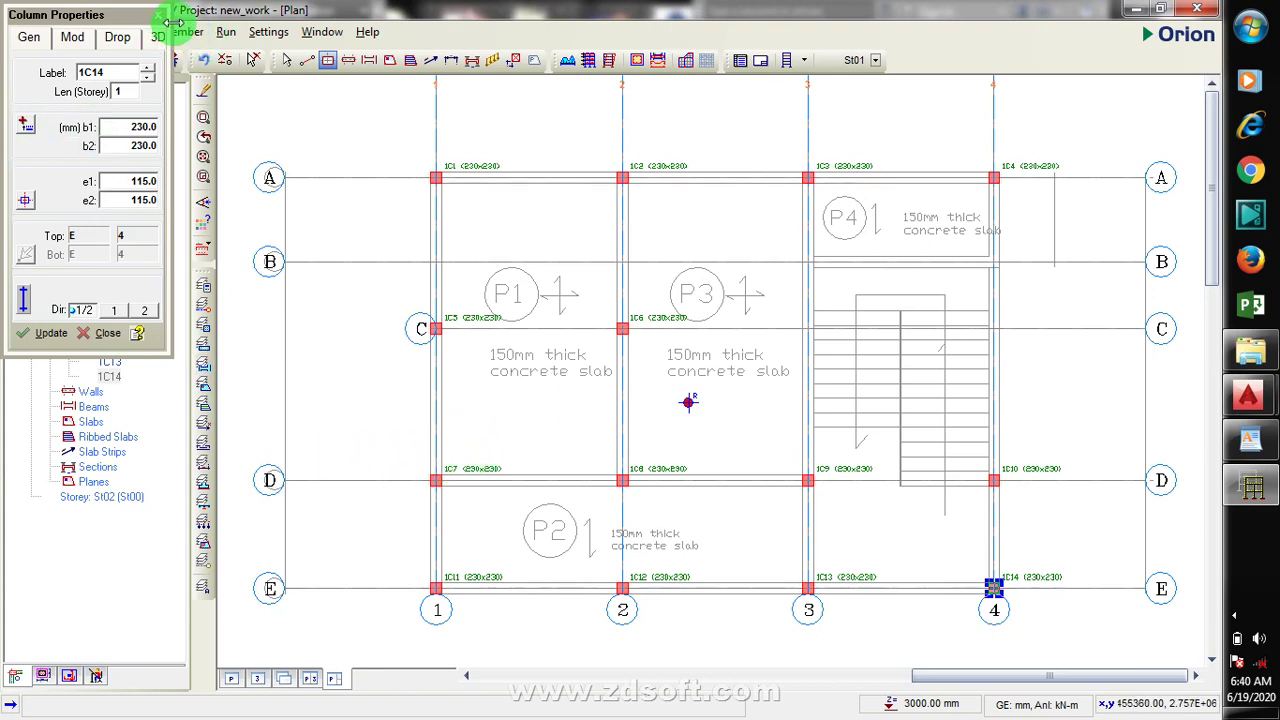
{"action": "left_click", "coordinate": [808, 329]}
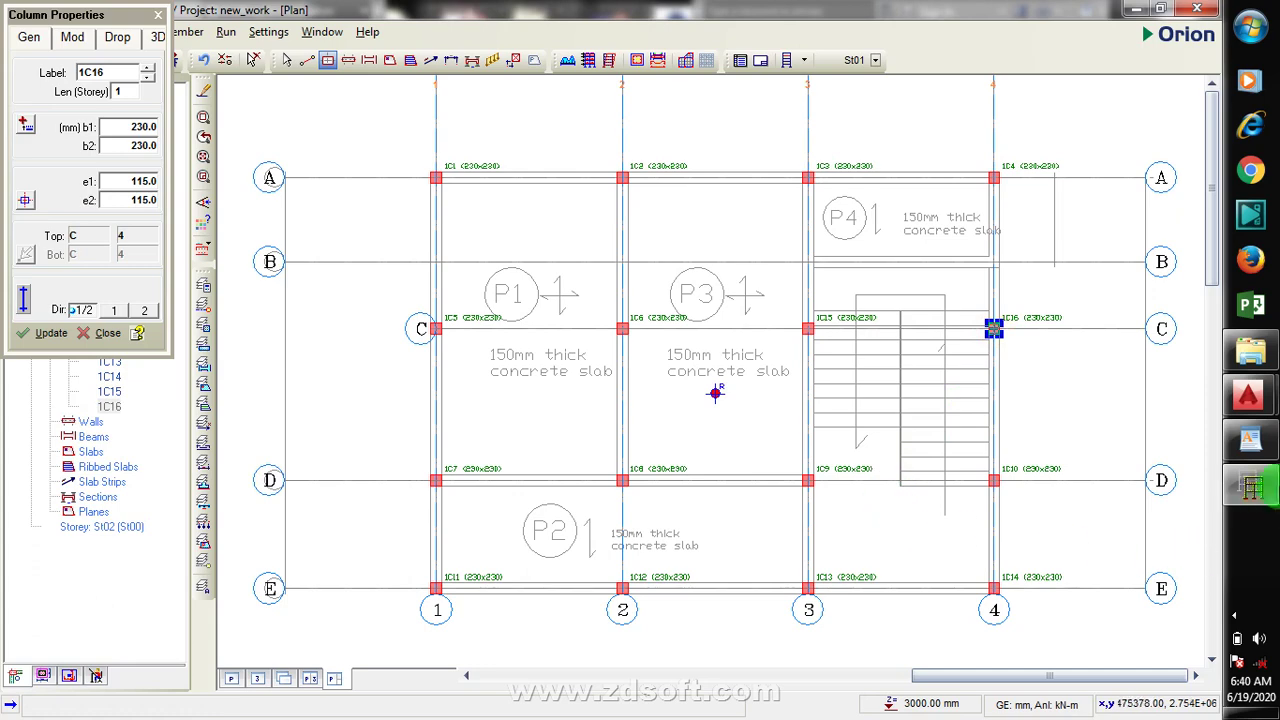
Check the column positions against tutorial.dwg in AutoCAD Civil 3D, and return to Orion to end column placement
{"action": "mouse_move", "coordinate": [1256, 390]}
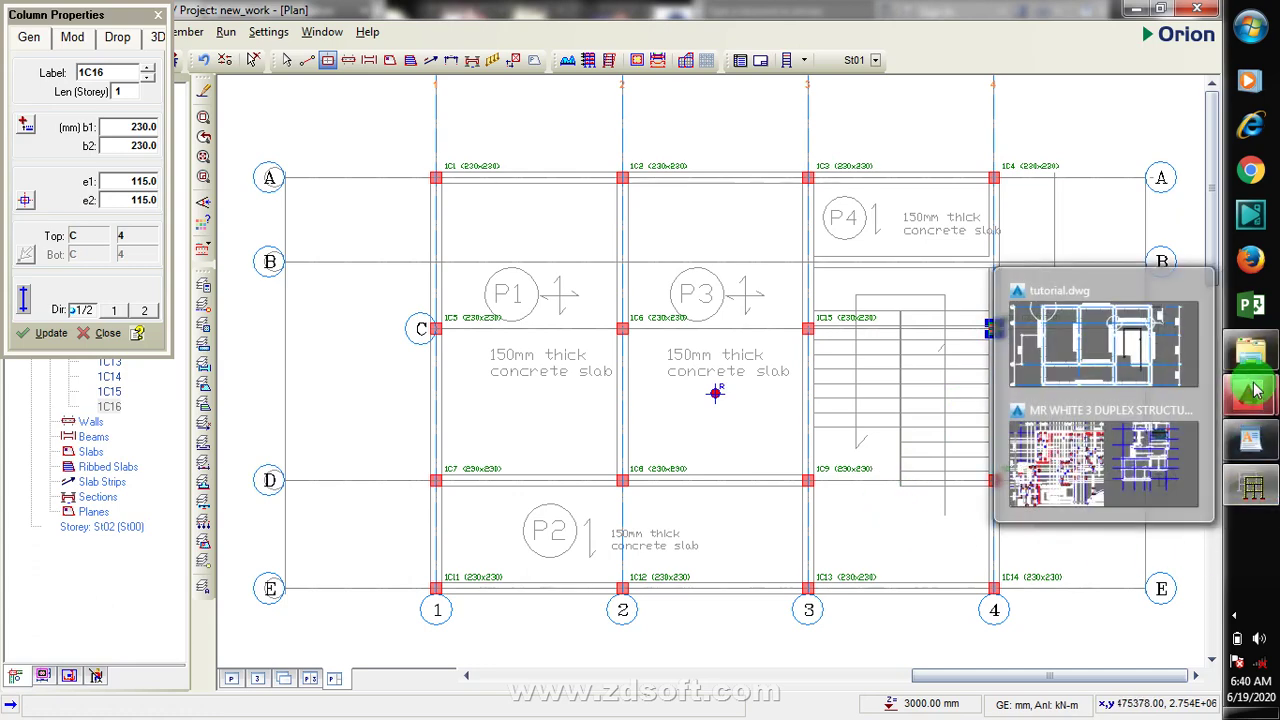
{"action": "left_click", "coordinate": [1110, 345]}
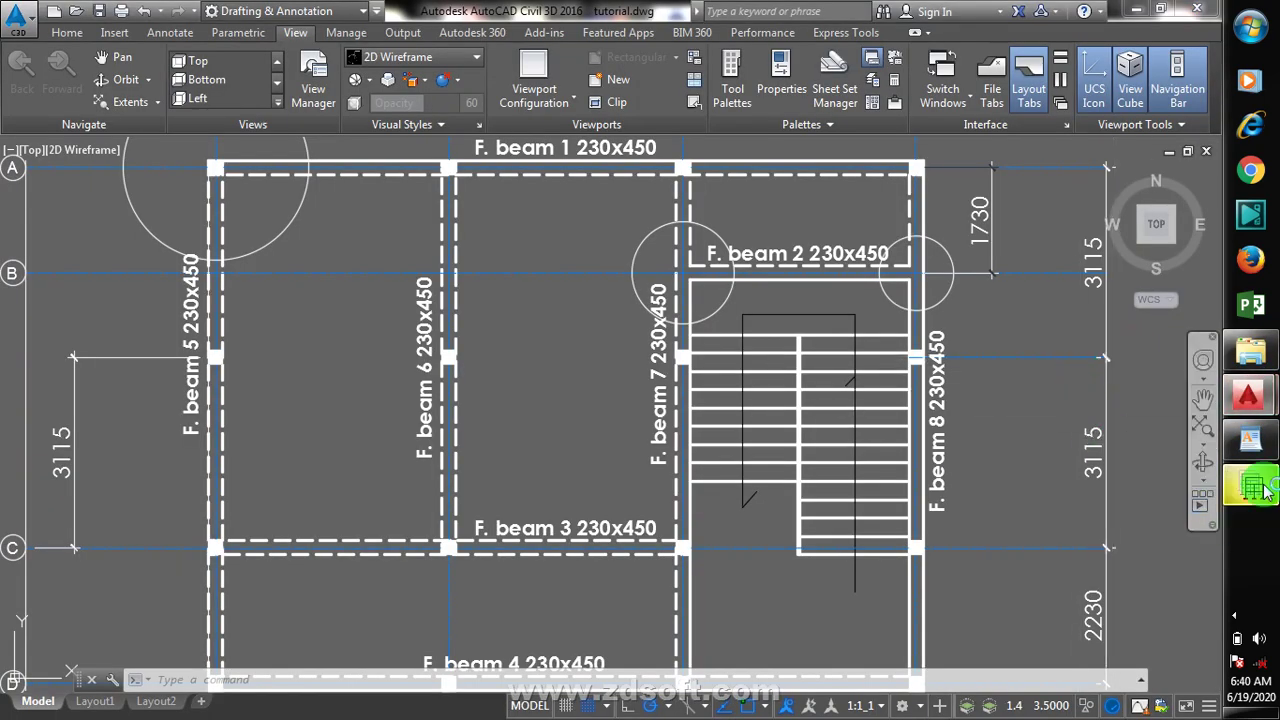
{"action": "left_click", "coordinate": [1186, 460]}
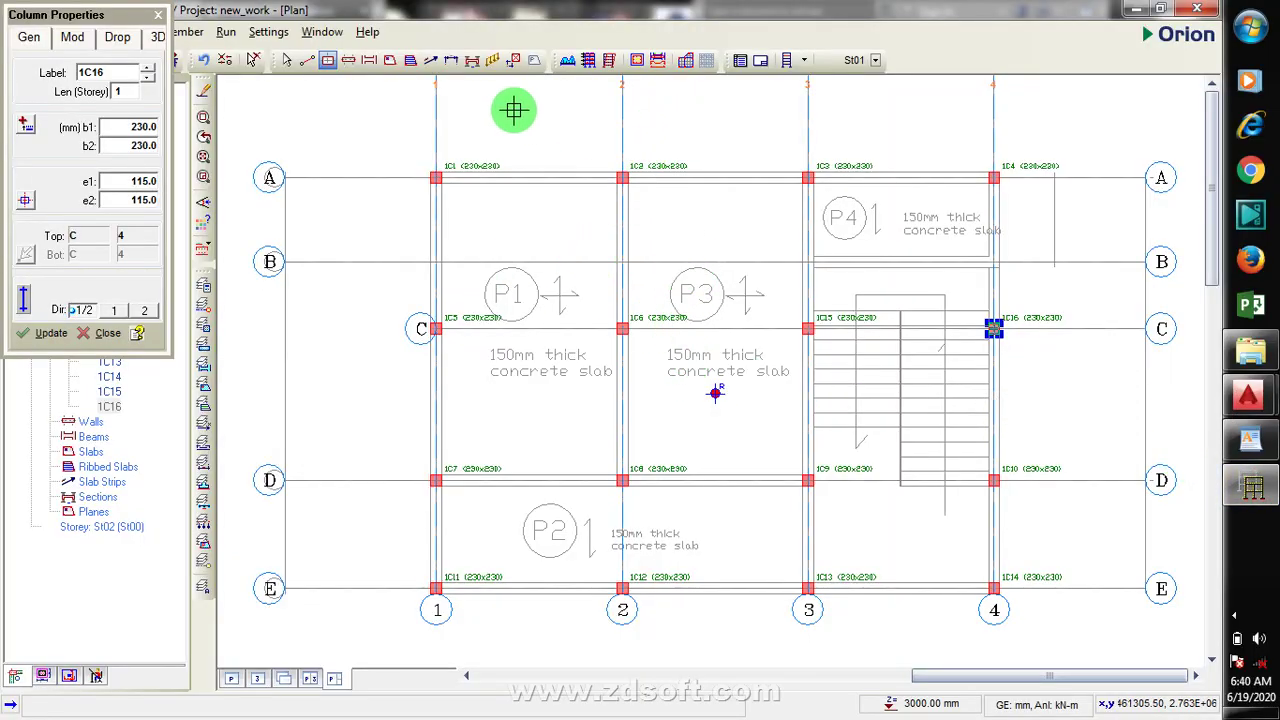
{"action": "left_click", "coordinate": [158, 14]}
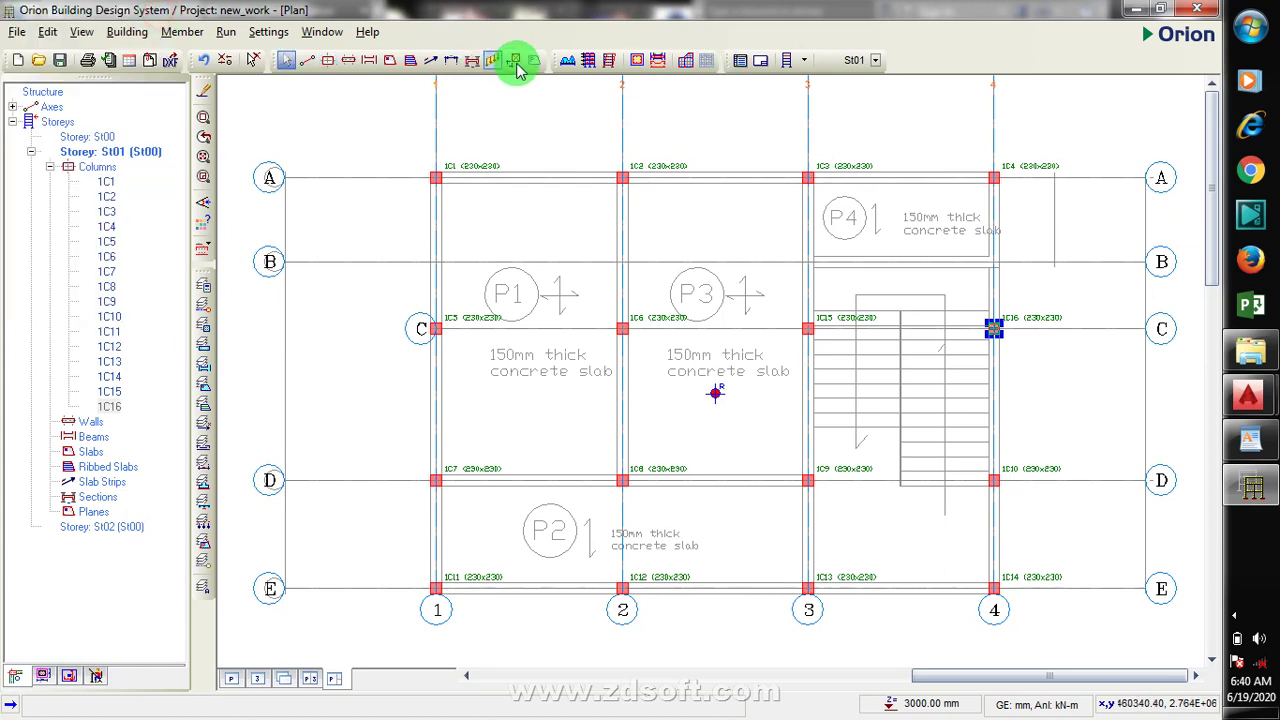
Set up a new Normal beam with b 230 mm, b2 115 mm, h-Bot 300 mm and h-Top 150 mm
{"action": "left_click", "coordinate": [369, 62]}
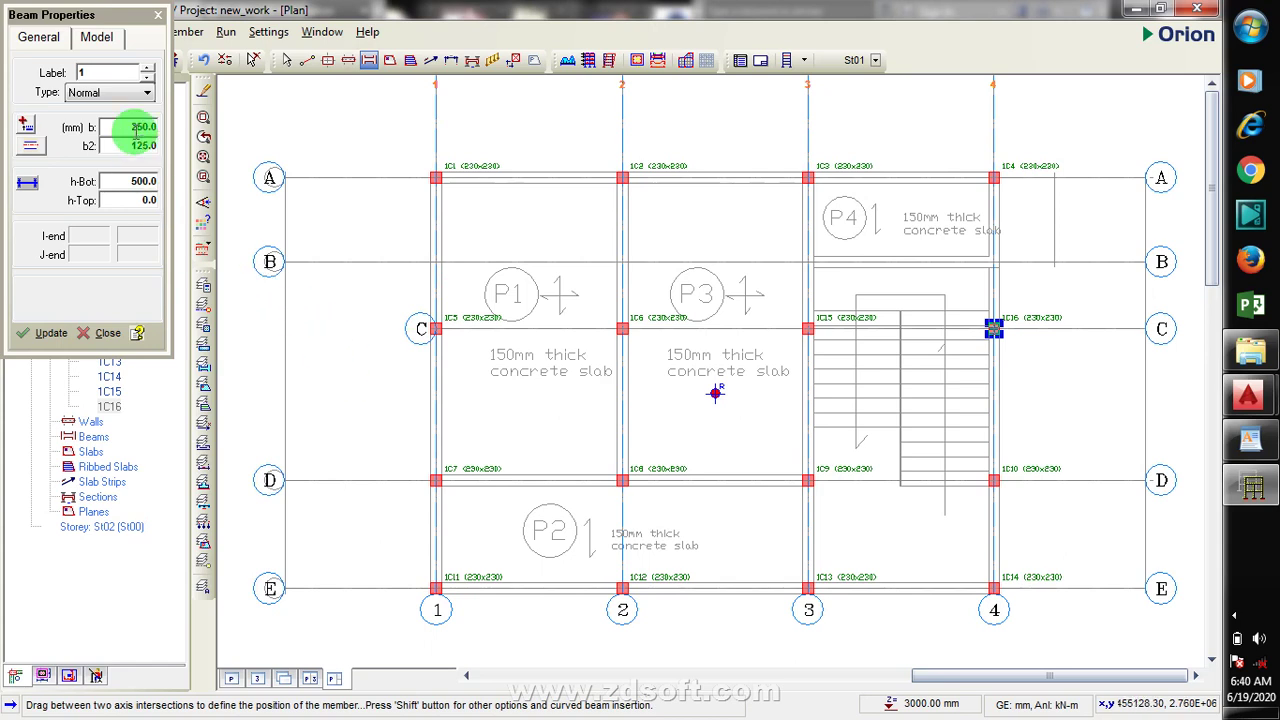
{"action": "double_click", "coordinate": [120, 133]}
{"action": "type", "text": "230"}
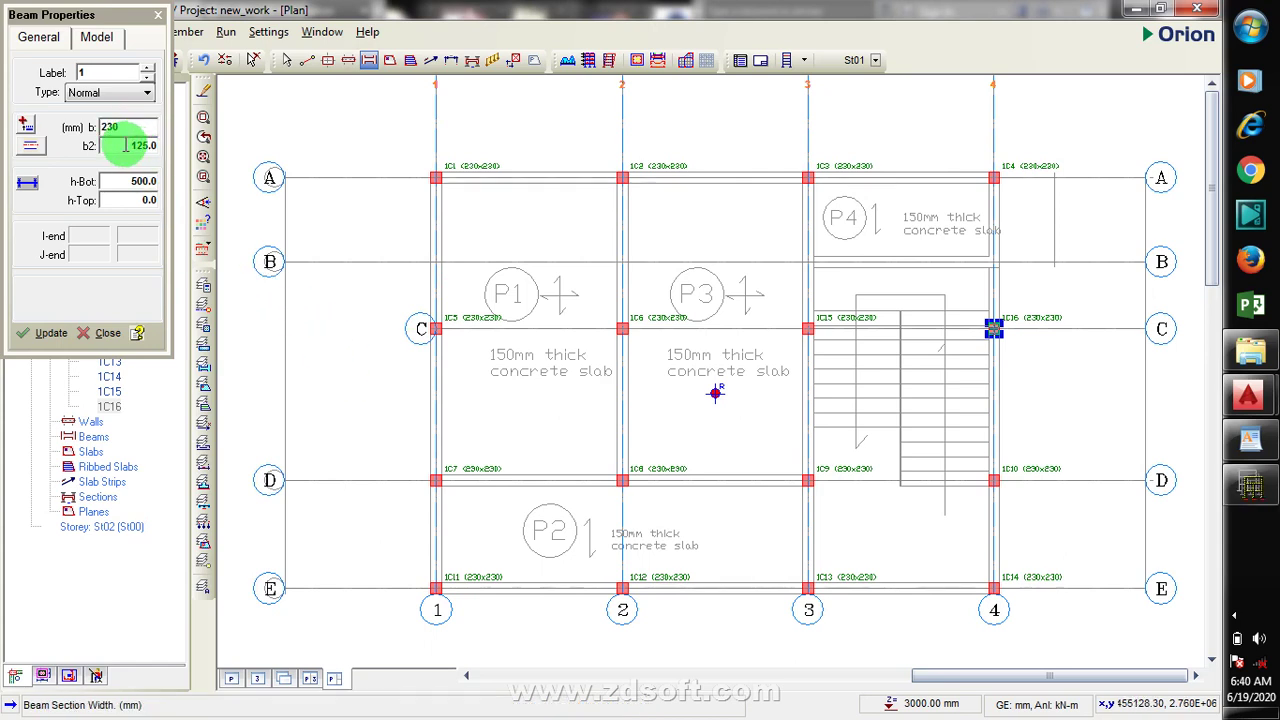
{"action": "double_click", "coordinate": [137, 146]}
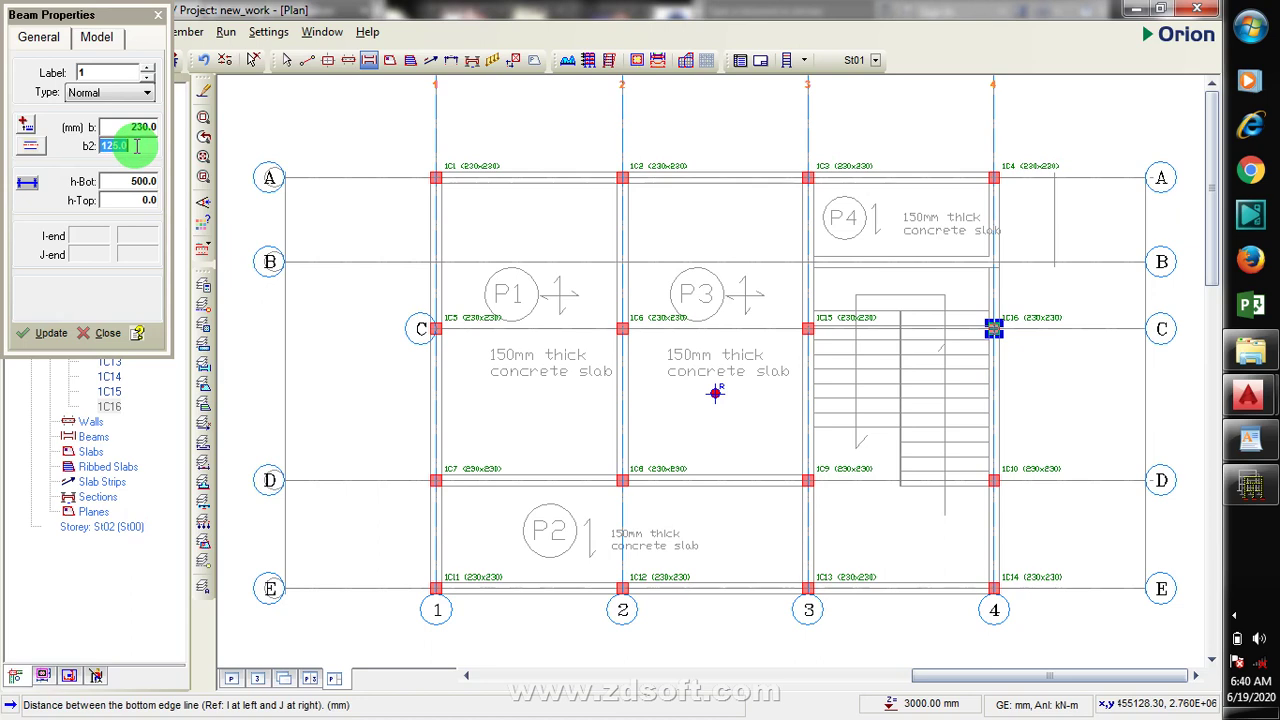
{"action": "key", "text": "BackSpace"}
{"action": "type", "text": "115"}
{"action": "left_click", "coordinate": [130, 181]}
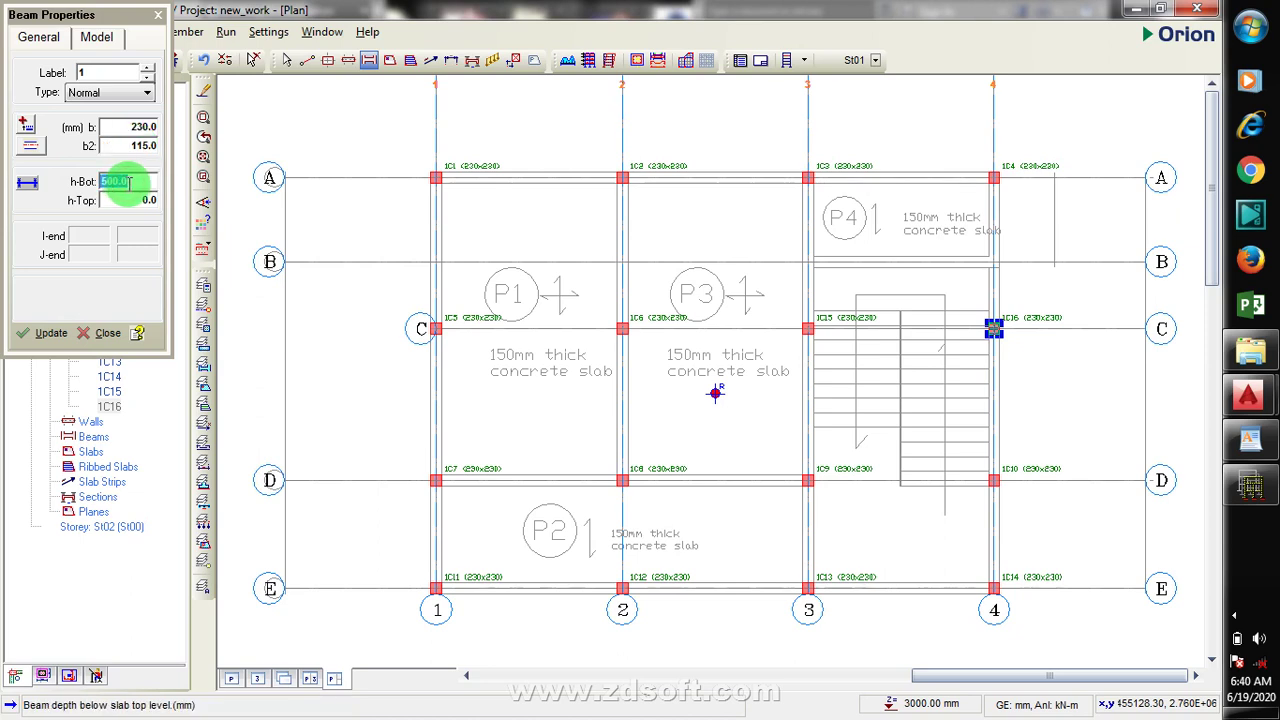
{"action": "type", "text": "300"}
{"action": "left_click", "coordinate": [126, 201]}
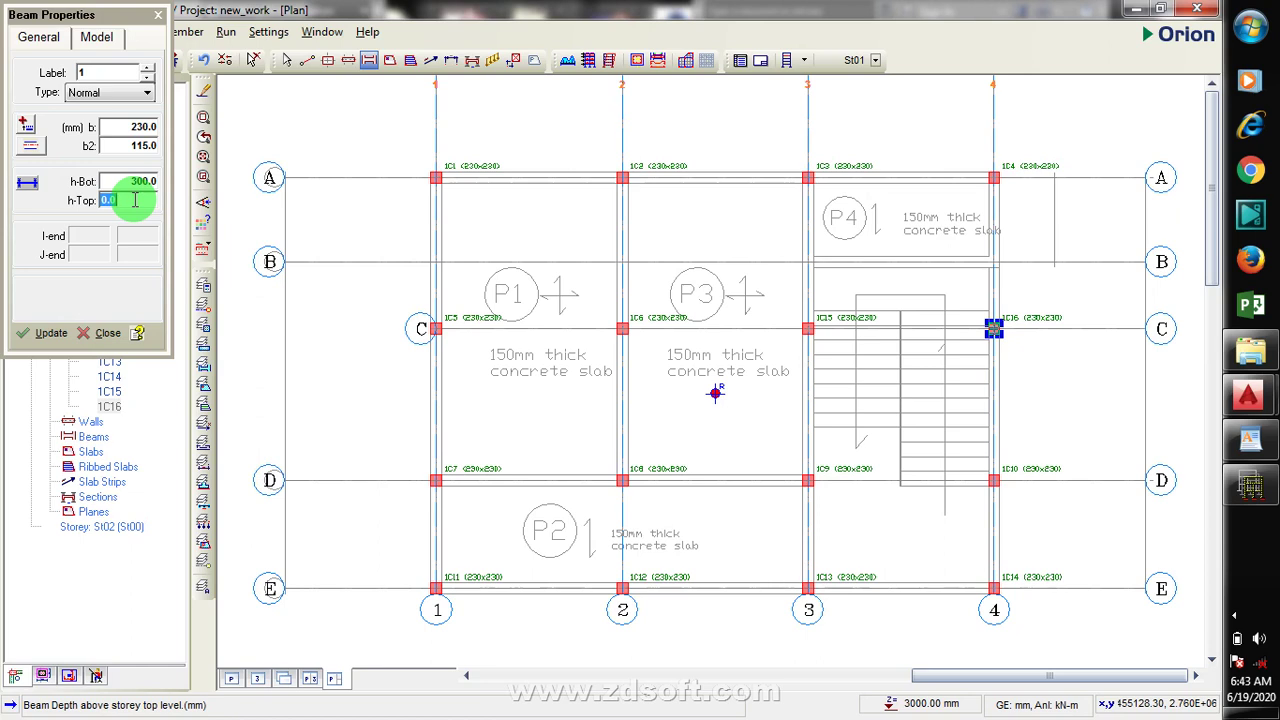
{"action": "type", "text": "150"}
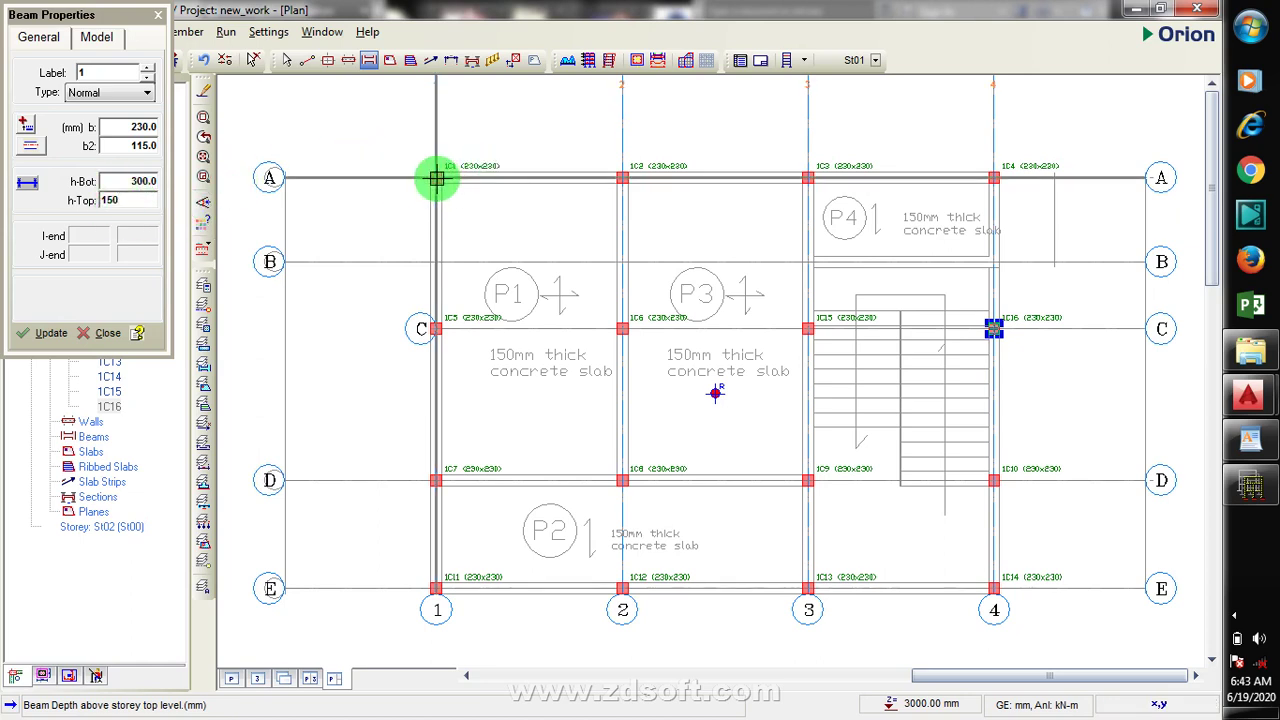
Place beams on axis A from 1 to 4, B from 3 to 4, C and D from 1 to 3, and E from 1 to 4
{"action": "mouse_move", "coordinate": [436, 178]}
{"action": "left_mouse_down"}
{"action": "mouse_move", "coordinate": [1043, 177]}
{"action": "mouse_move", "coordinate": [997, 175]}
{"action": "left_mouse_up"}
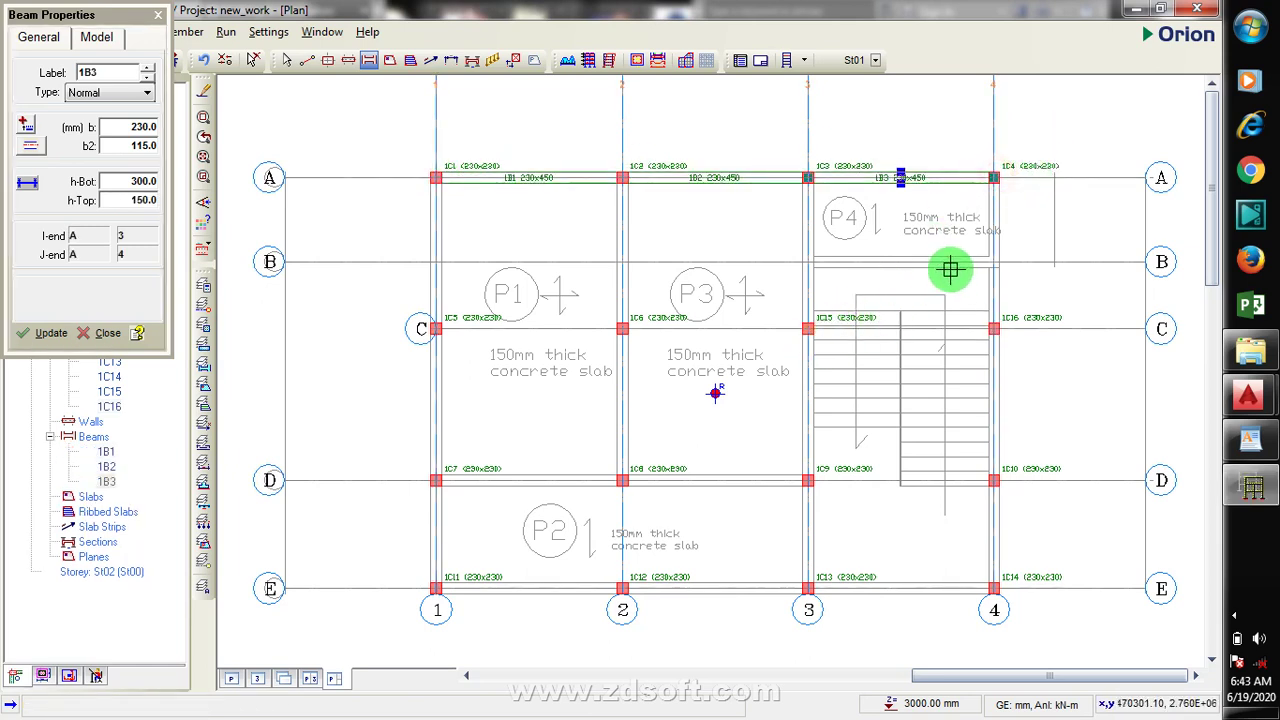
{"action": "left_click_drag", "start_coordinate": [806, 260], "coordinate": [994, 257]}
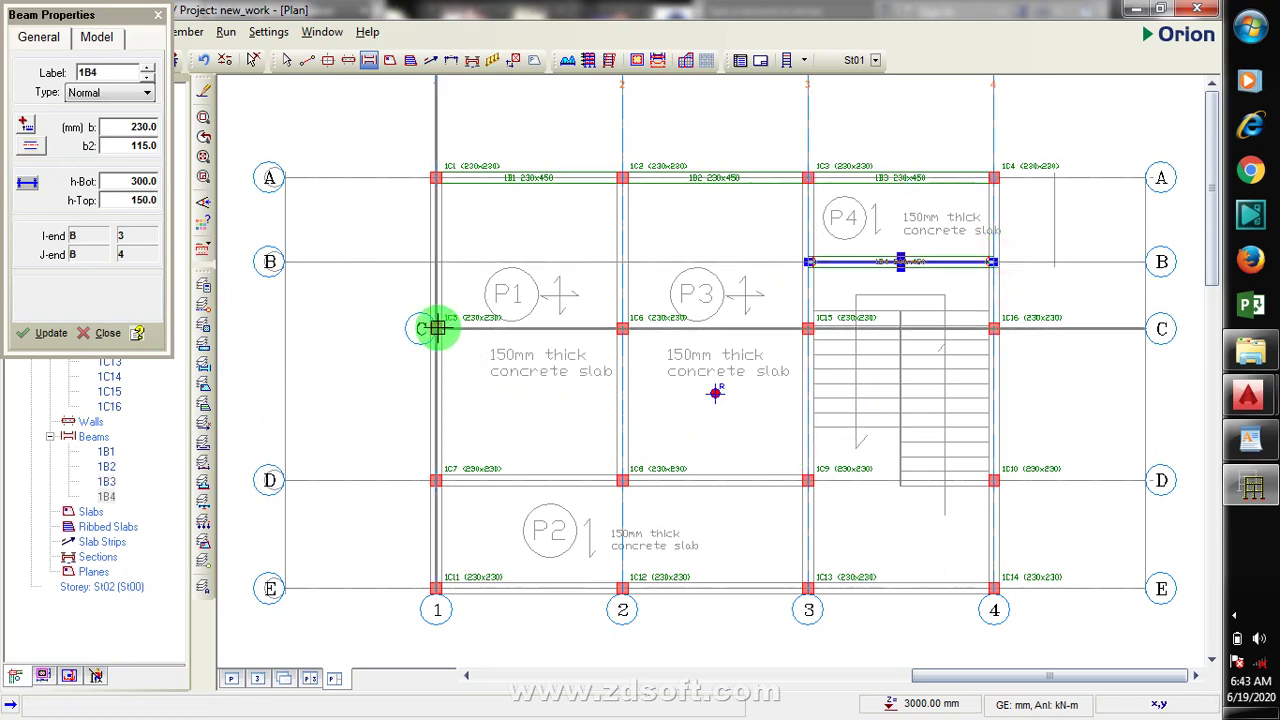
{"action": "left_click_drag", "start_coordinate": [437, 328], "coordinate": [811, 328]}
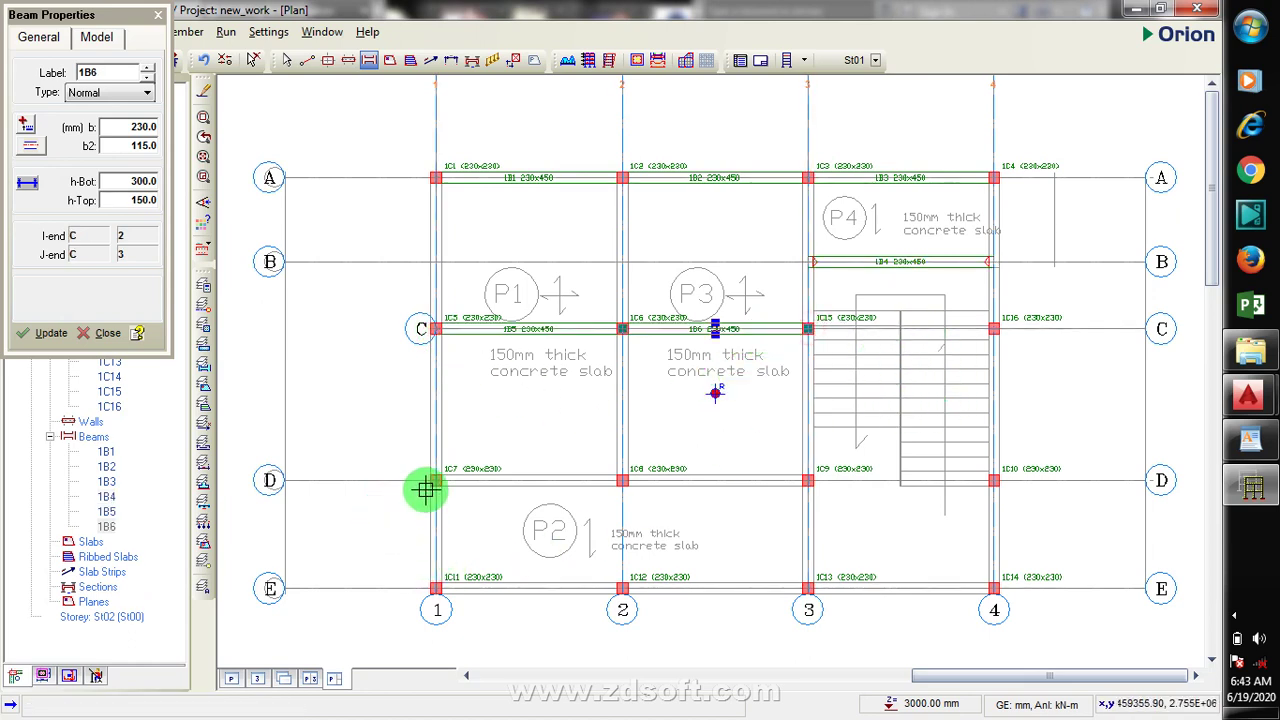
{"action": "left_click_drag", "start_coordinate": [436, 479], "coordinate": [807, 474]}
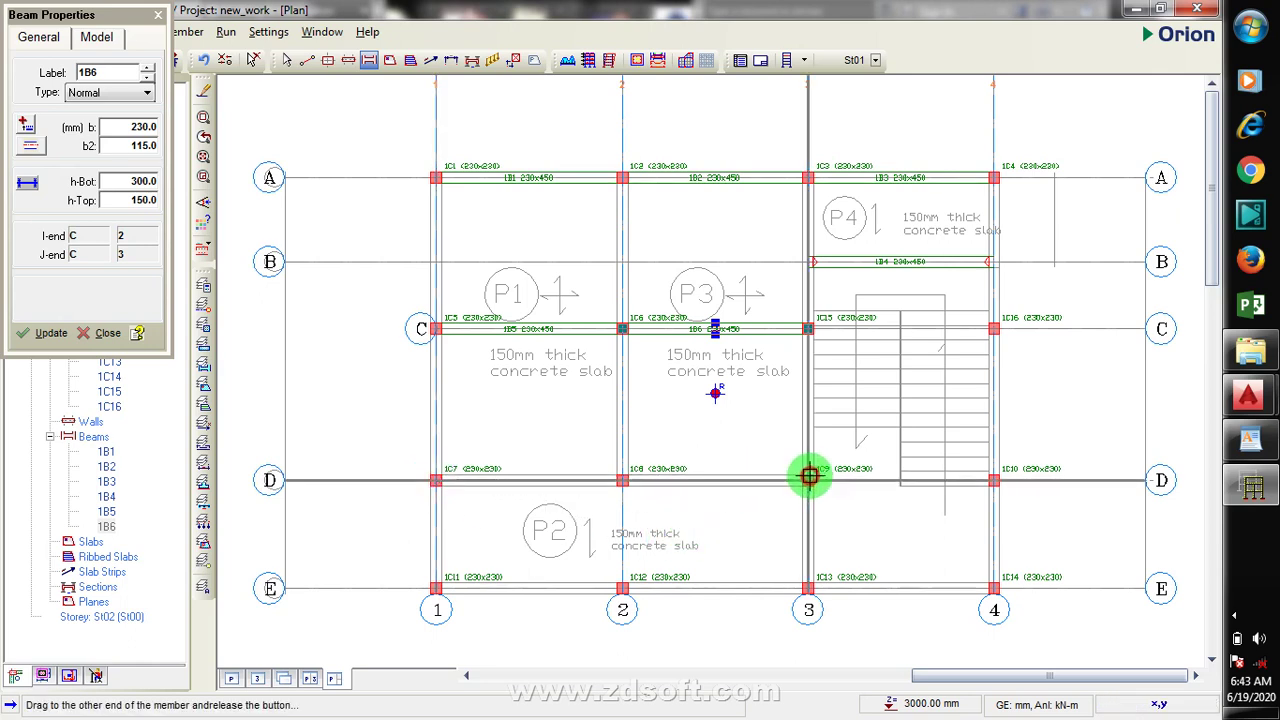
{"action": "left_click_drag", "start_coordinate": [437, 590], "coordinate": [988, 578]}
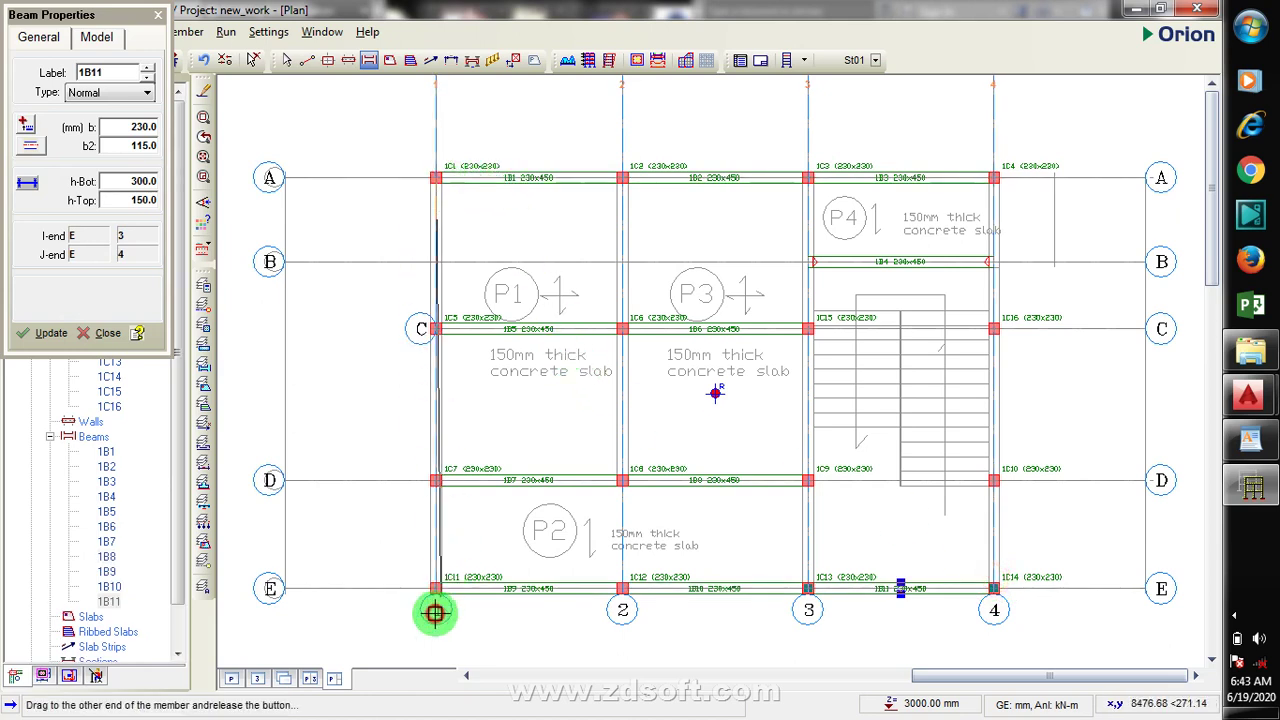
Place beams on axes 1, 3 and 4 between axes A and E, and on axis 2 between axes A and D
{"action": "left_click_drag", "start_coordinate": [436, 588], "coordinate": [436, 178]}
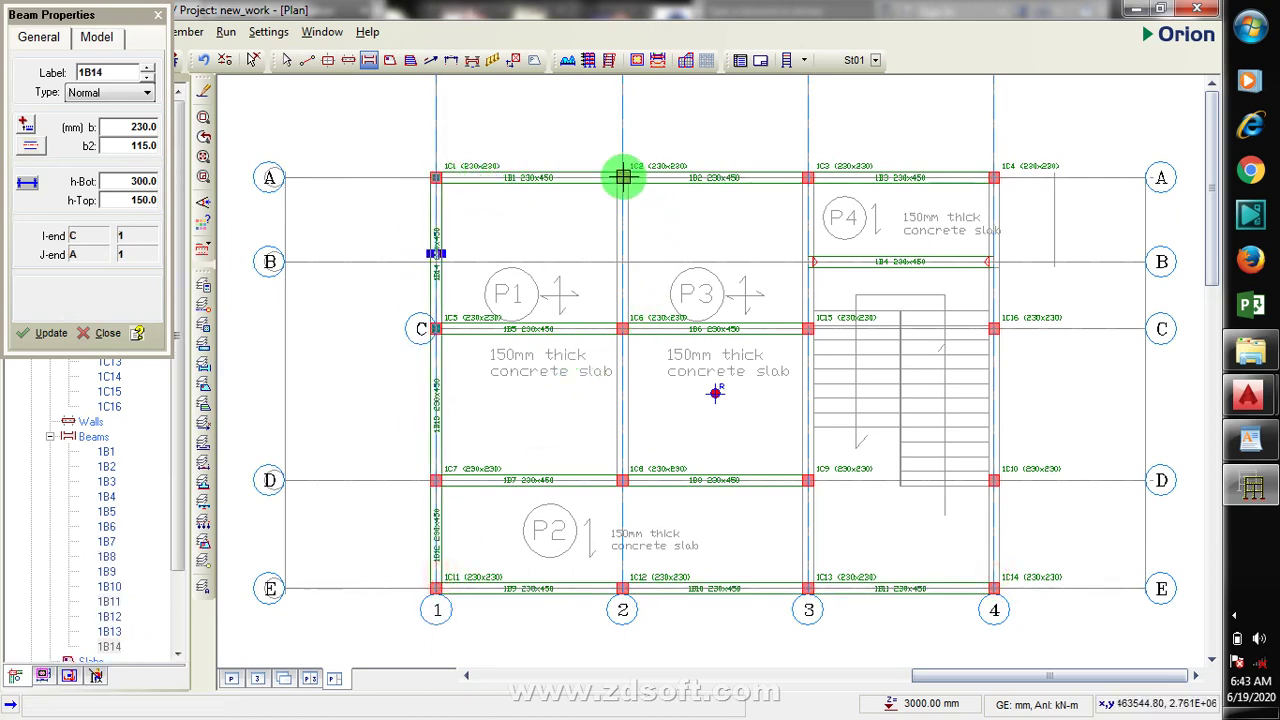
{"action": "left_click_drag", "start_coordinate": [620, 177], "coordinate": [622, 480]}
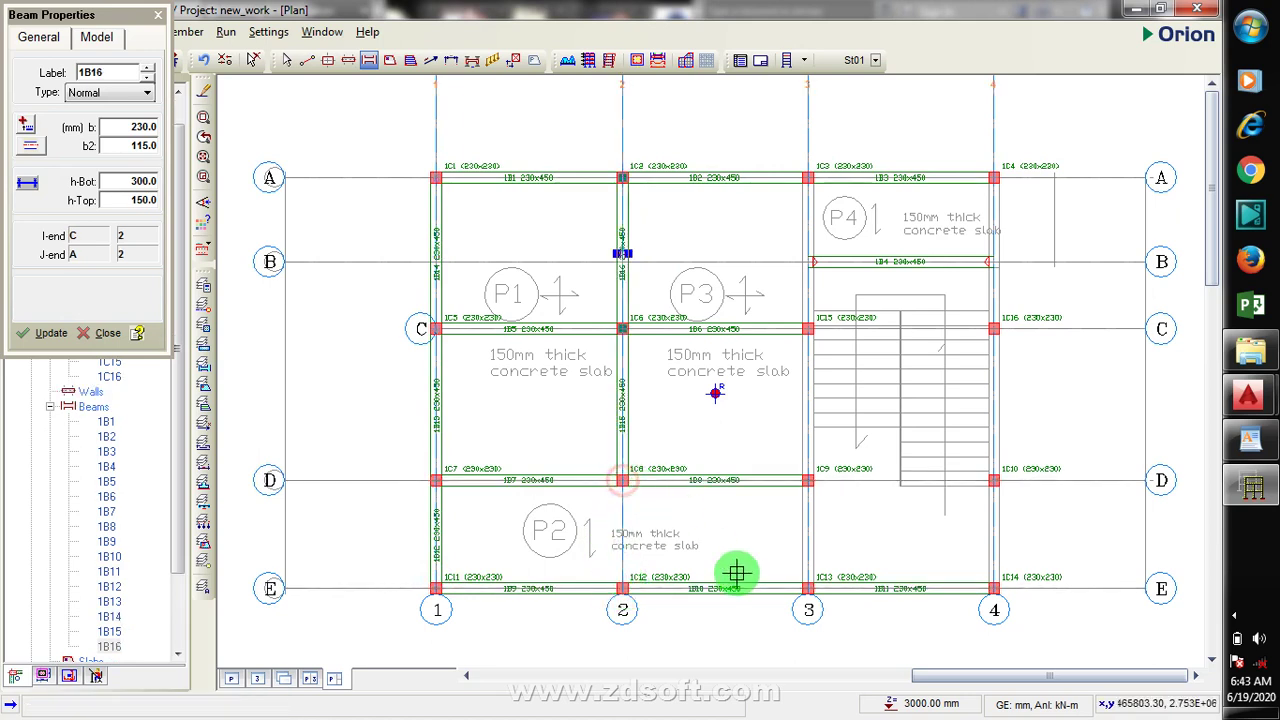
{"action": "left_click_drag", "start_coordinate": [807, 173], "coordinate": [807, 582]}
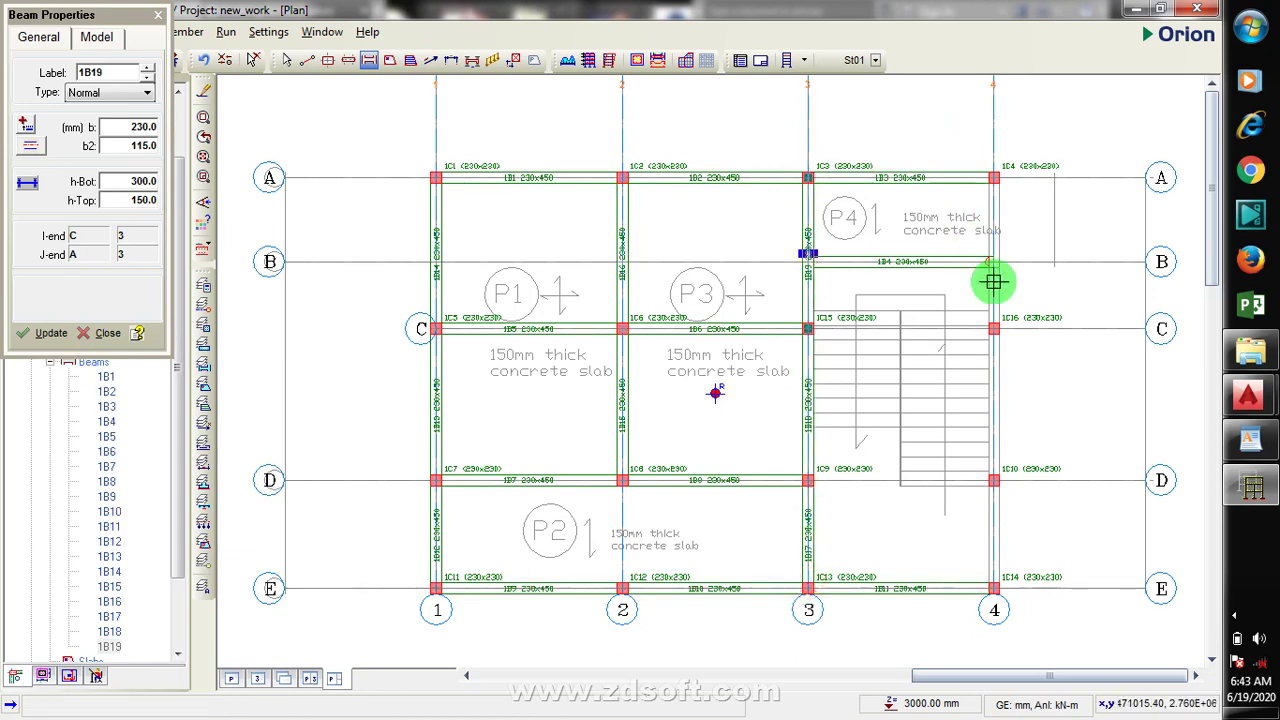
{"action": "left_click_drag", "start_coordinate": [994, 176], "coordinate": [984, 558]}
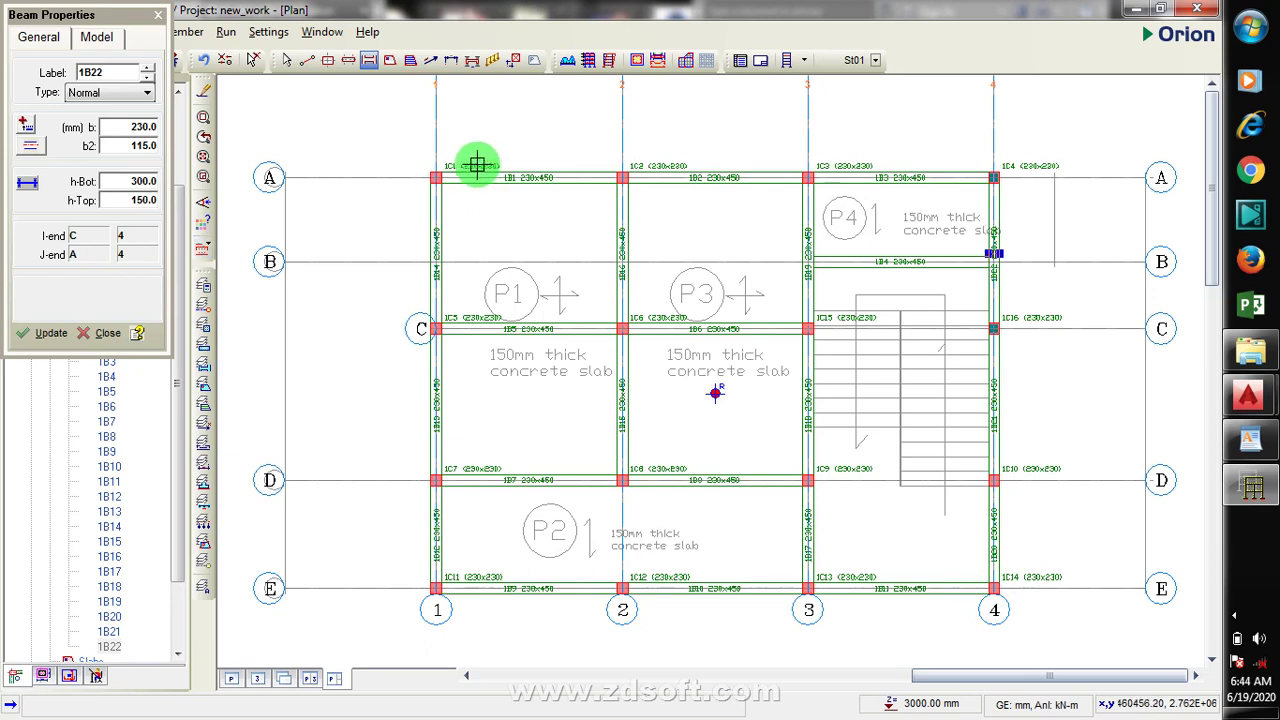
{"action": "left_click", "coordinate": [376, 63]}
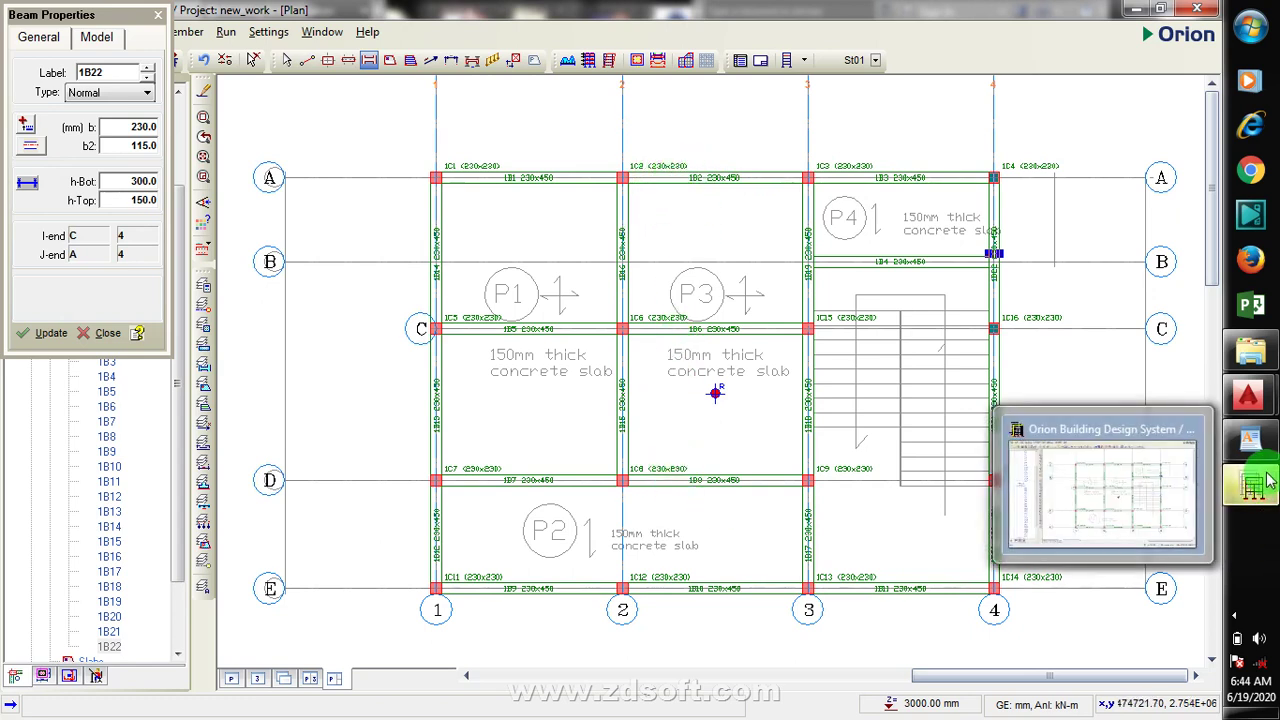
Switch to tutorial.dwg in AutoCAD Civil 3D and compare the placed beams with the slab/beam layout around the staircase
{"action": "mouse_move", "coordinate": [1258, 440]}
{"action": "mouse_move", "coordinate": [1250, 470]}
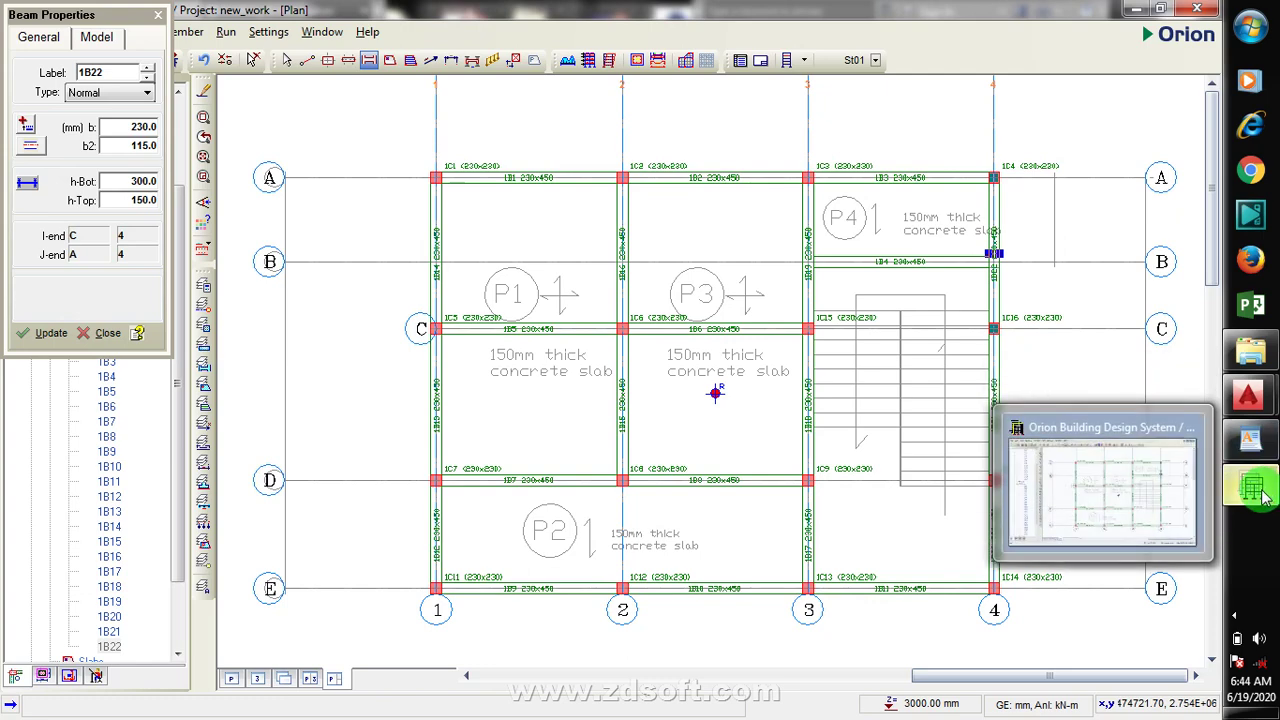
{"action": "mouse_move", "coordinate": [1248, 395]}
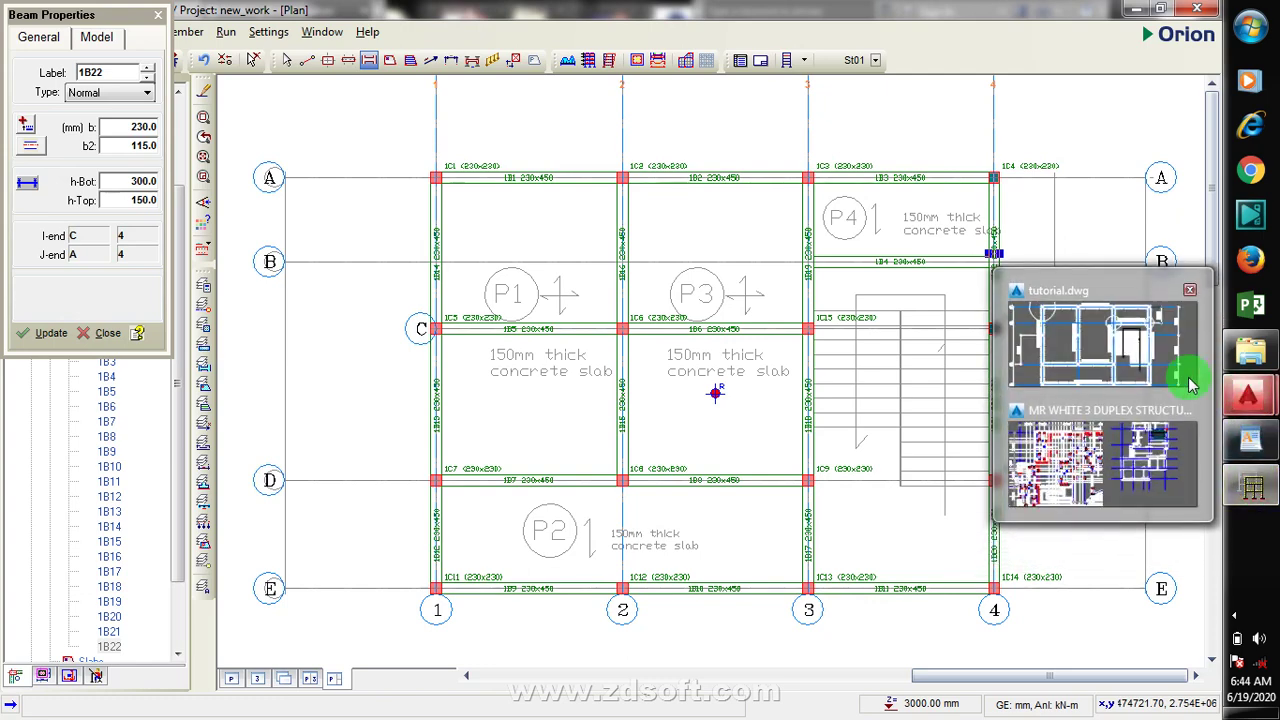
{"action": "left_click", "coordinate": [1133, 357]}
{"action": "scroll", "coordinate": [814, 366], "scroll_direction": "down", "scroll_amount": 6}
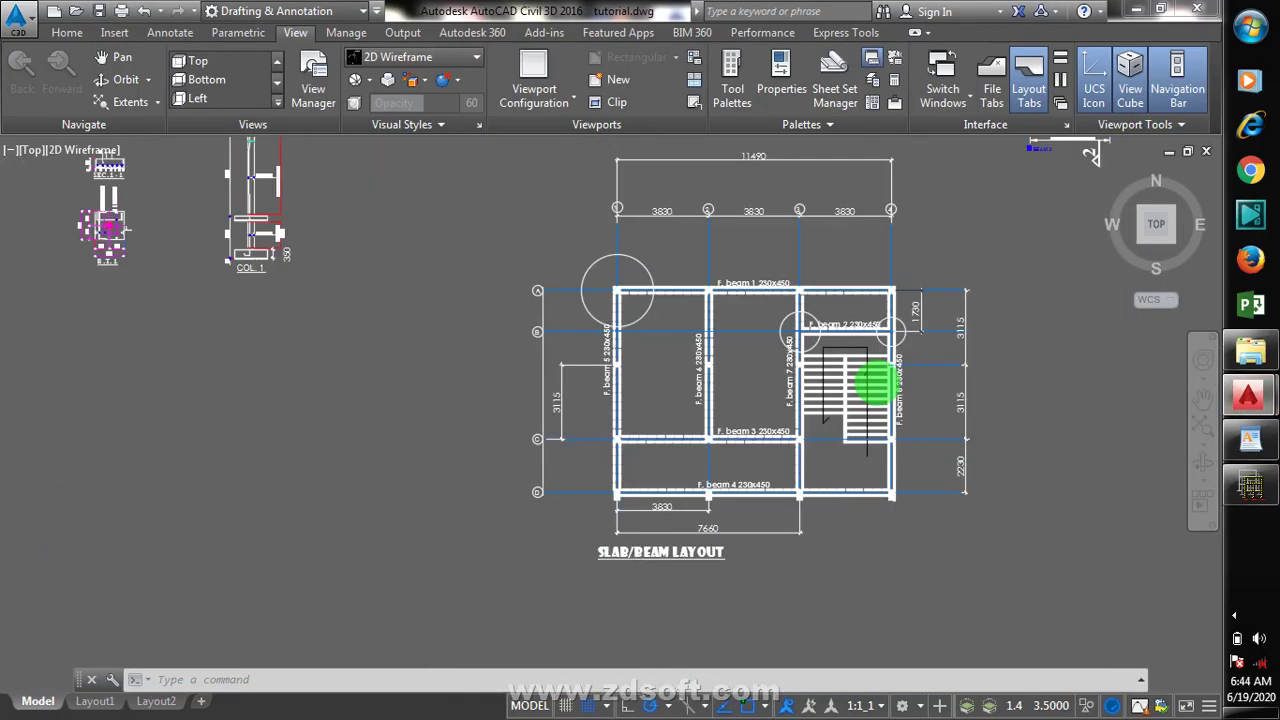
{"action": "scroll", "coordinate": [866, 371], "scroll_direction": "up", "scroll_amount": 2}
{"action": "scroll", "coordinate": [974, 370], "scroll_direction": "up", "scroll_amount": 4}
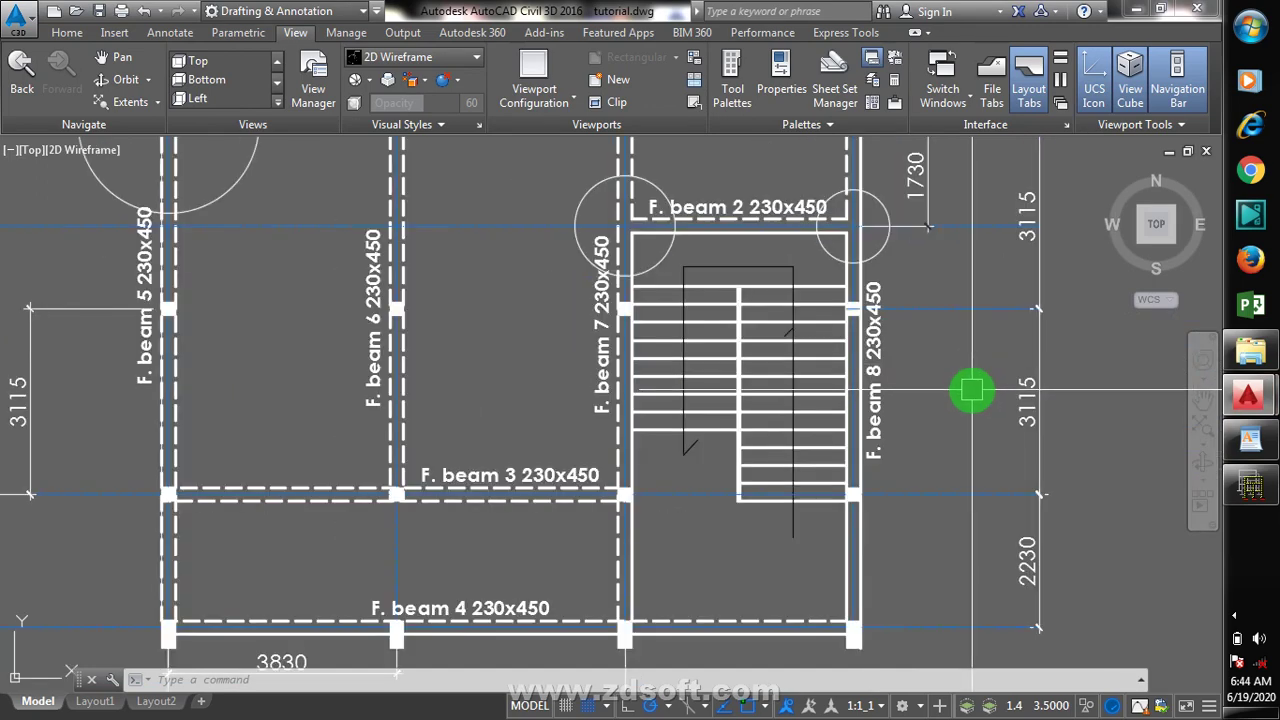
{"action": "scroll", "coordinate": [1066, 294], "scroll_direction": "down", "scroll_amount": 1}
{"action": "scroll", "coordinate": [1066, 292], "scroll_direction": "up", "scroll_amount": 2}
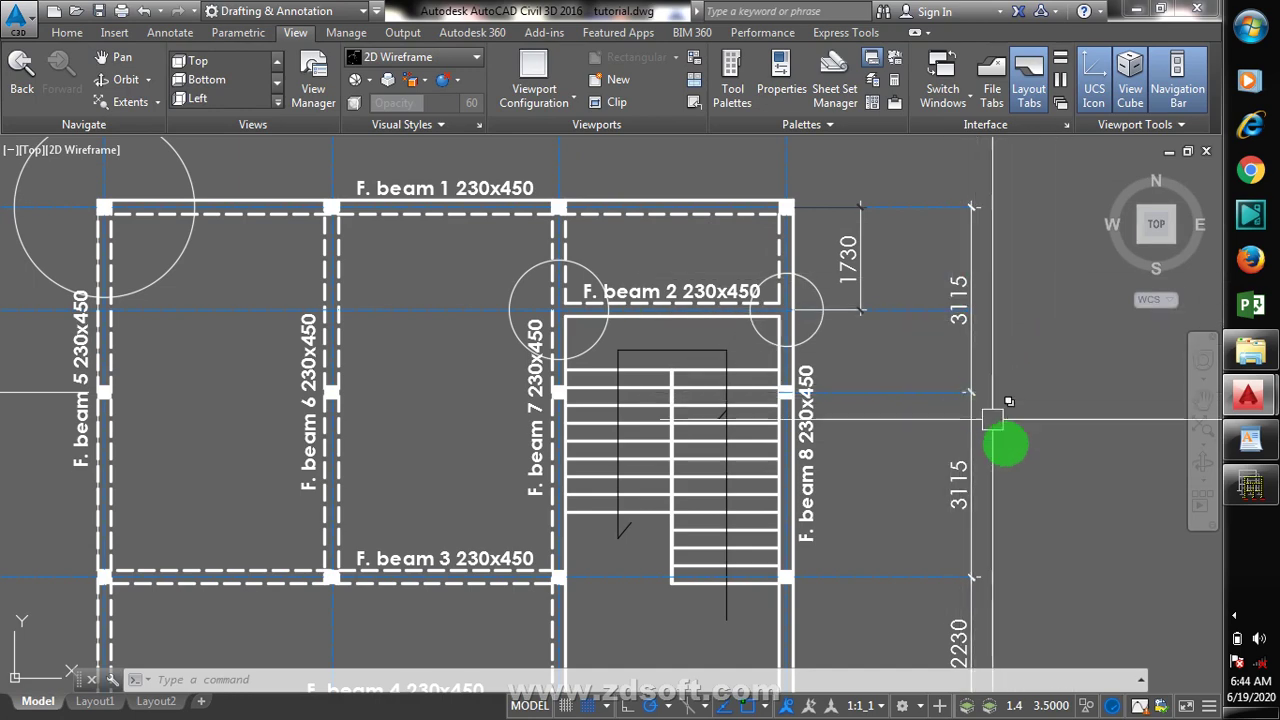
{"action": "mouse_move", "coordinate": [1257, 432]}
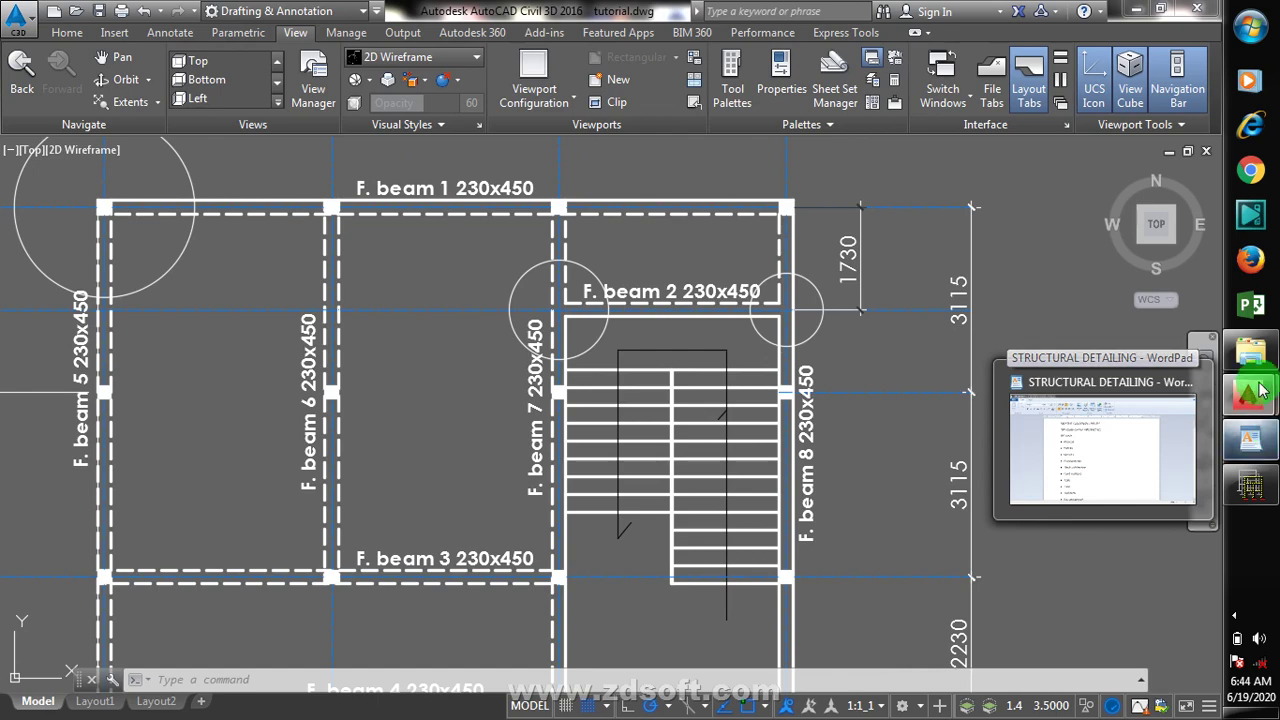
Switch back to the new_work plan in Orion and close the beam properties
{"action": "mouse_move", "coordinate": [1250, 397]}
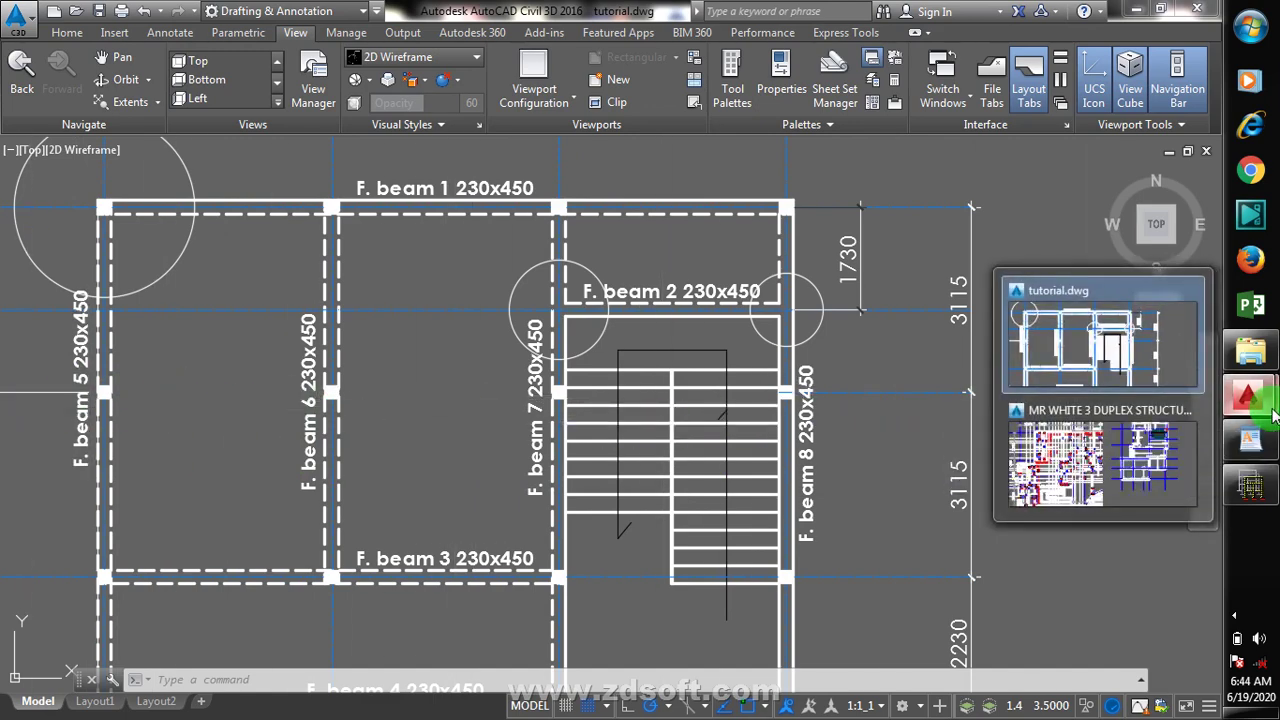
{"action": "mouse_move", "coordinate": [1250, 487]}
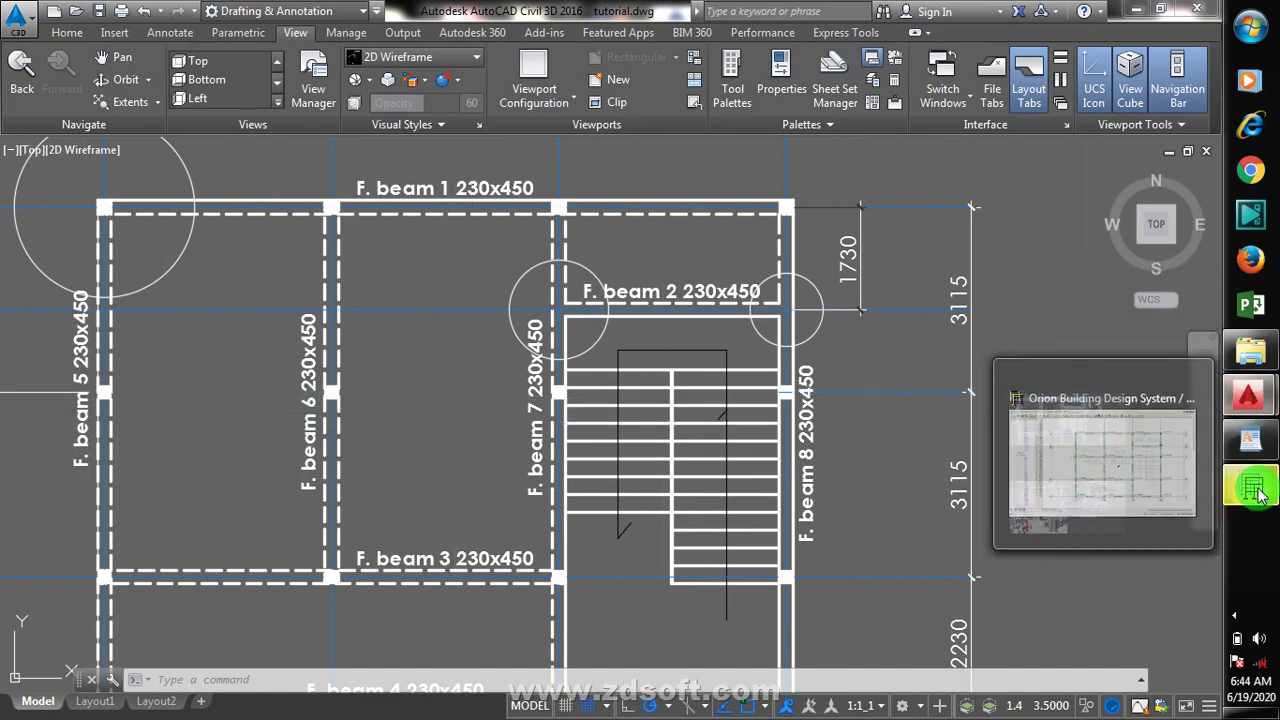
{"action": "left_click", "coordinate": [1130, 468]}
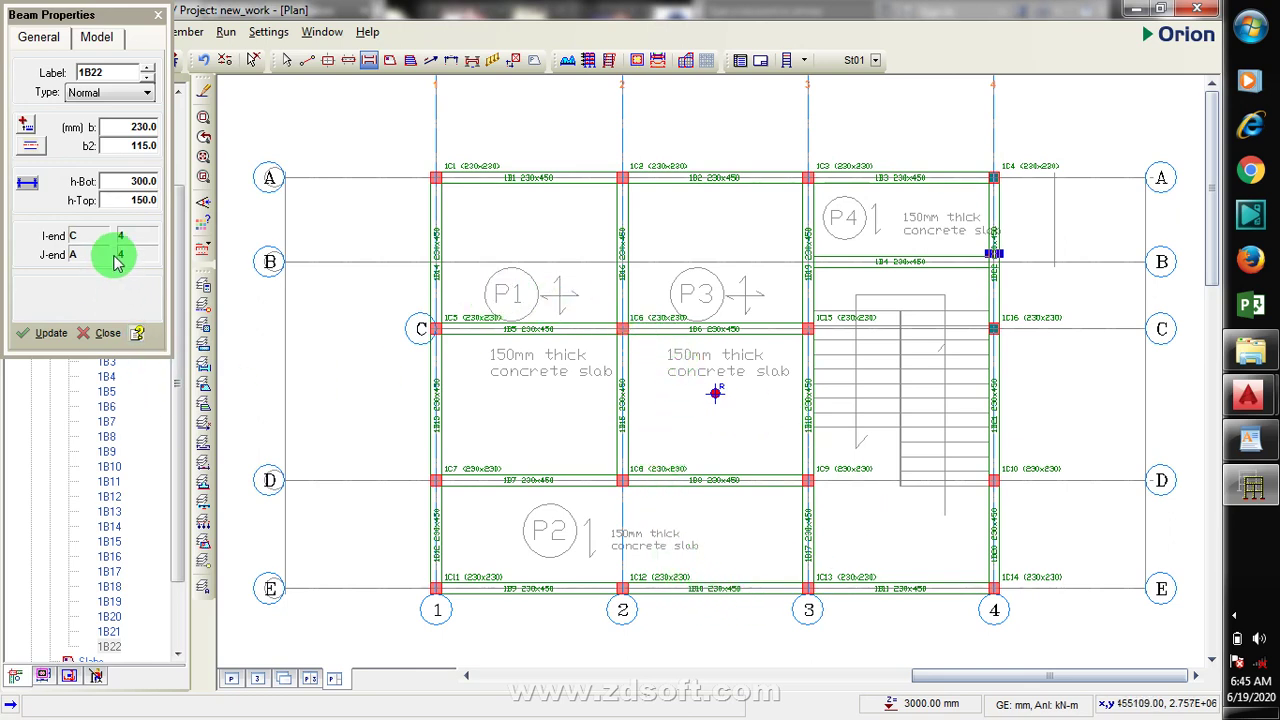
{"action": "left_click", "coordinate": [158, 22]}
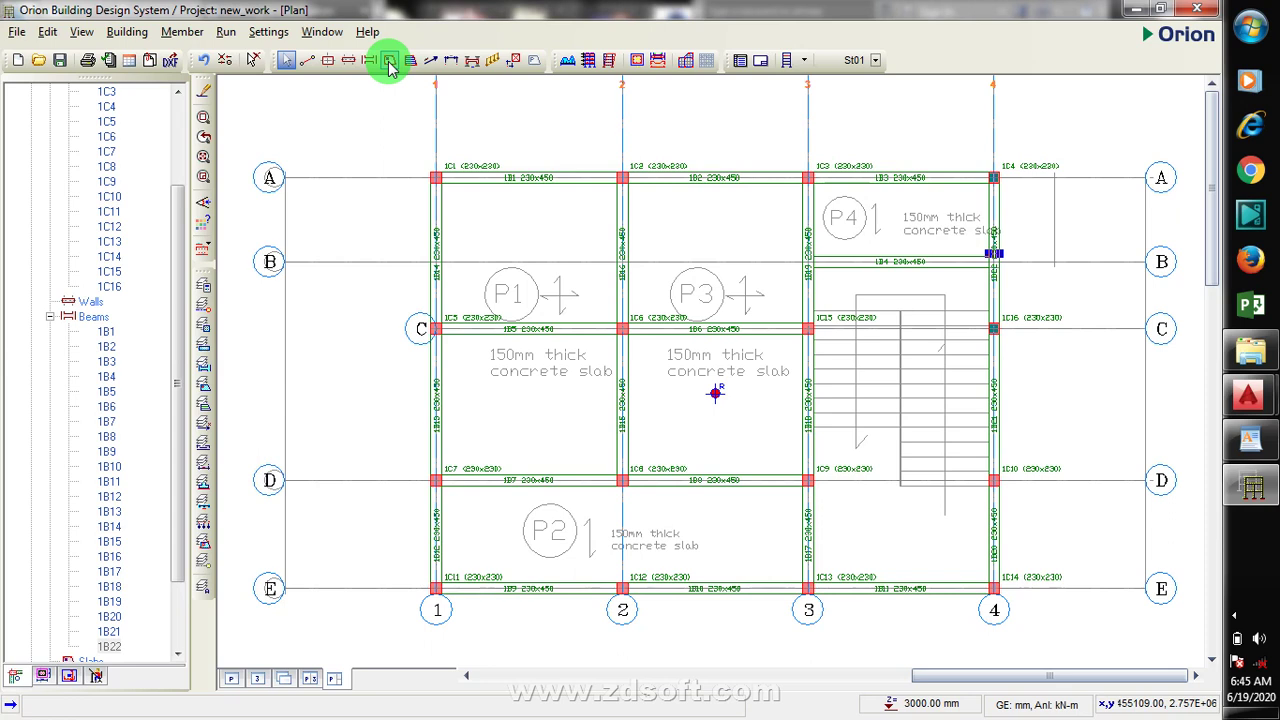
Place a 150 mm thick slab in the bay between axes A and C and axes 1 and 2
{"action": "left_click", "coordinate": [390, 62]}
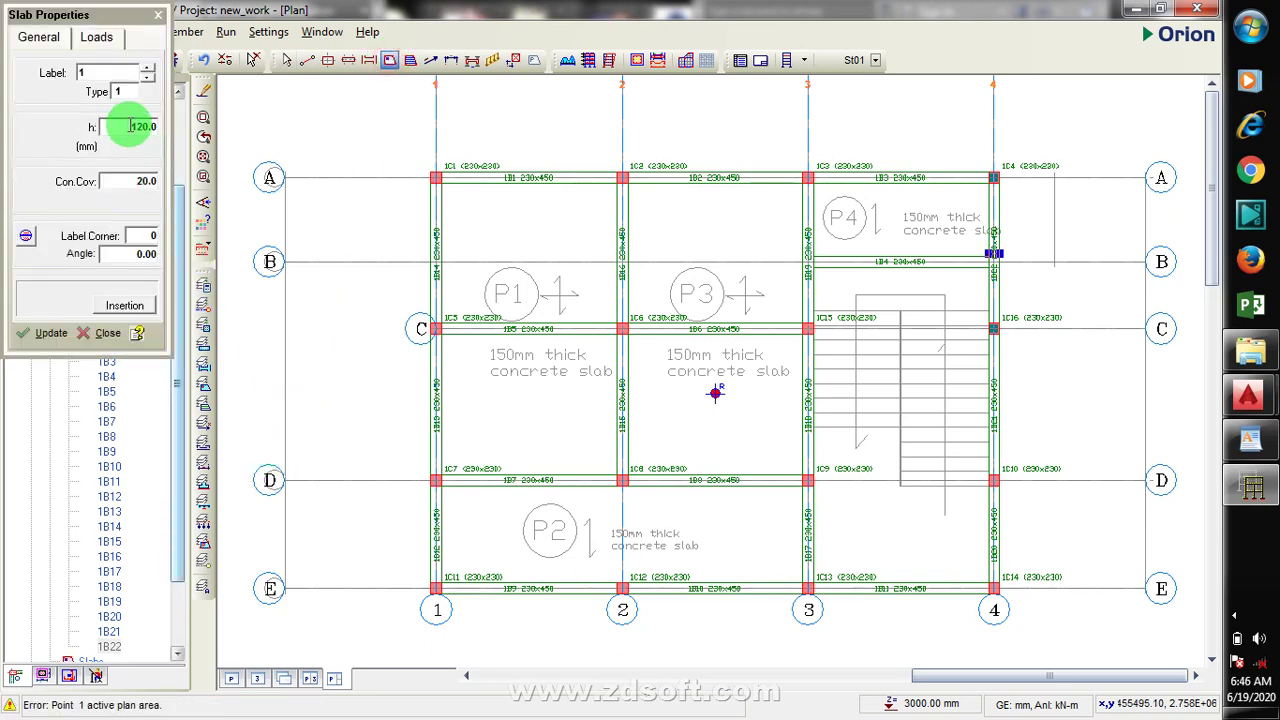
{"action": "left_click", "coordinate": [156, 131]}
{"action": "type", "text": "150"}
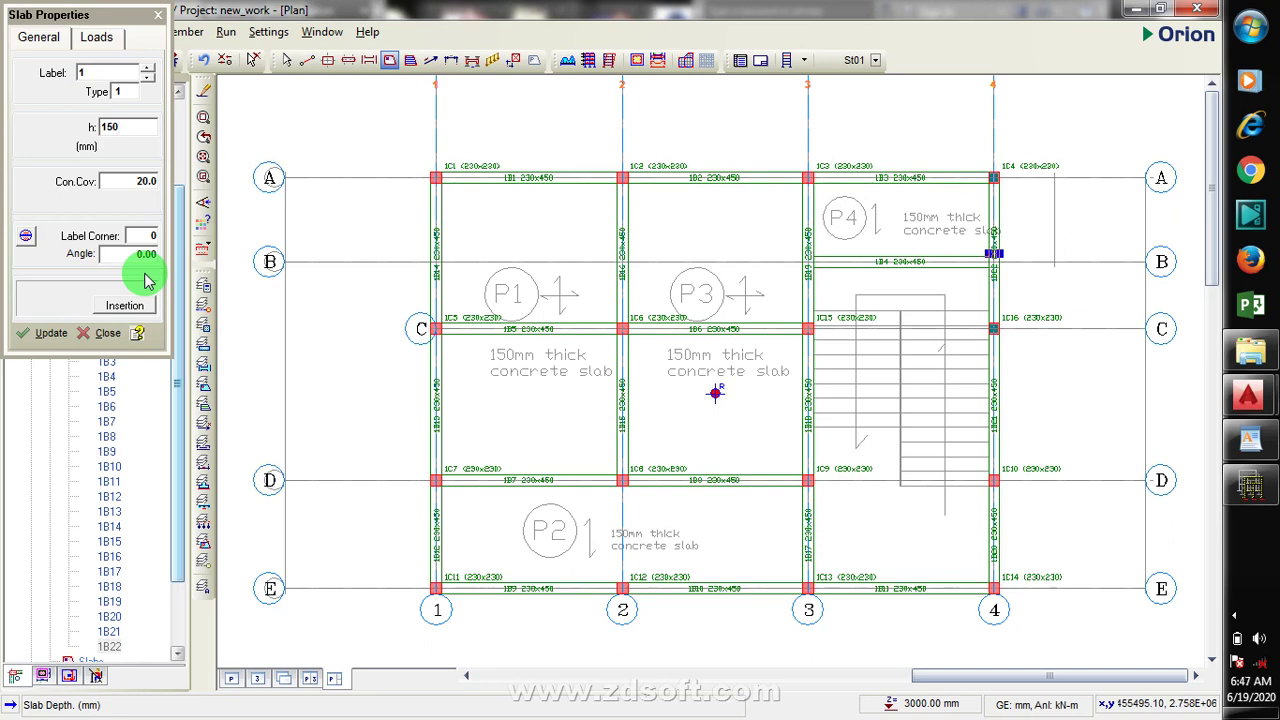
{"action": "left_click", "coordinate": [148, 305]}
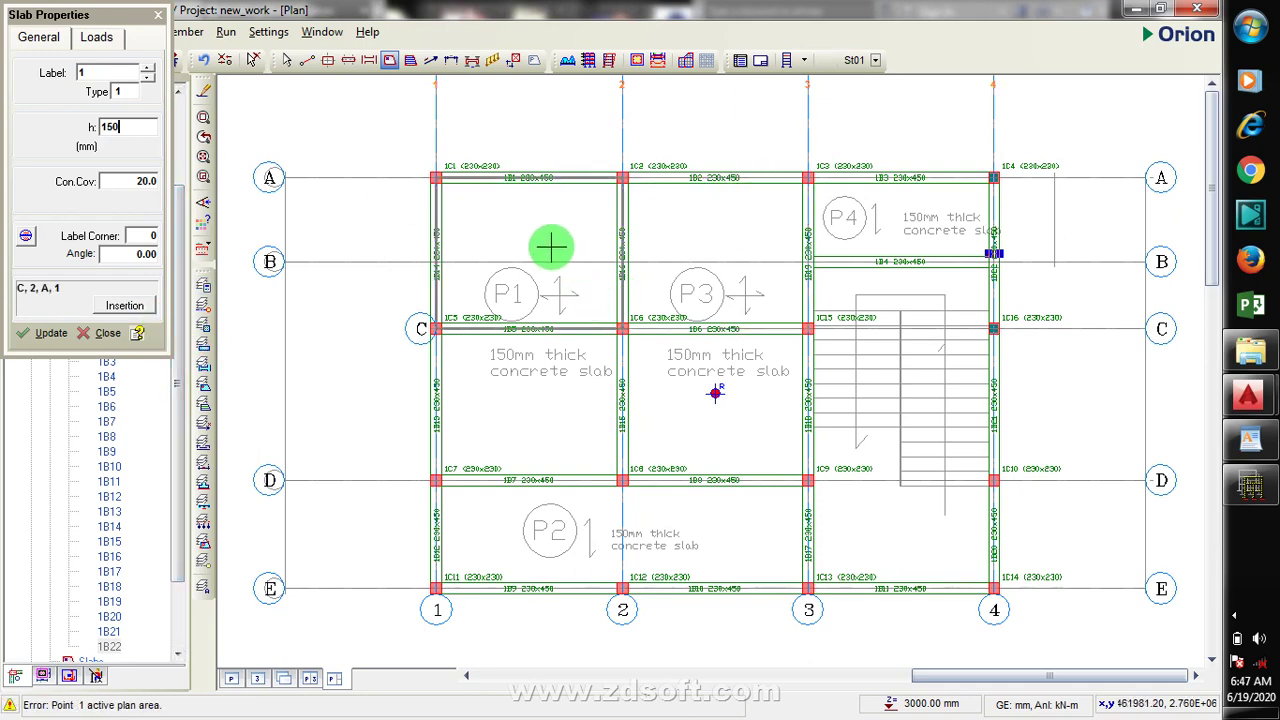
{"action": "left_click", "coordinate": [552, 247]}
Examine the new slab's label, thickness, span arrows and load distribution lines in the bay marked P1
{"action": "scroll", "coordinate": [483, 245], "scroll_direction": "up", "scroll_amount": 2}
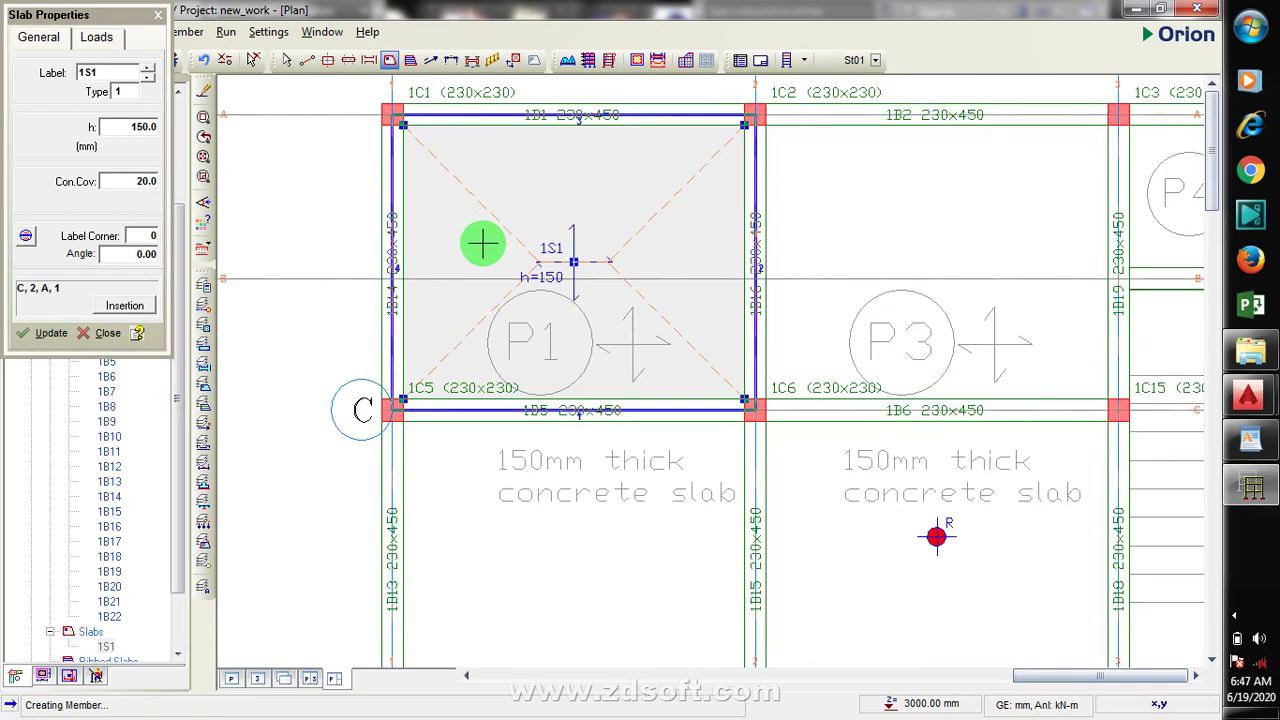
{"action": "scroll", "coordinate": [560, 242], "scroll_direction": "up", "scroll_amount": 2}
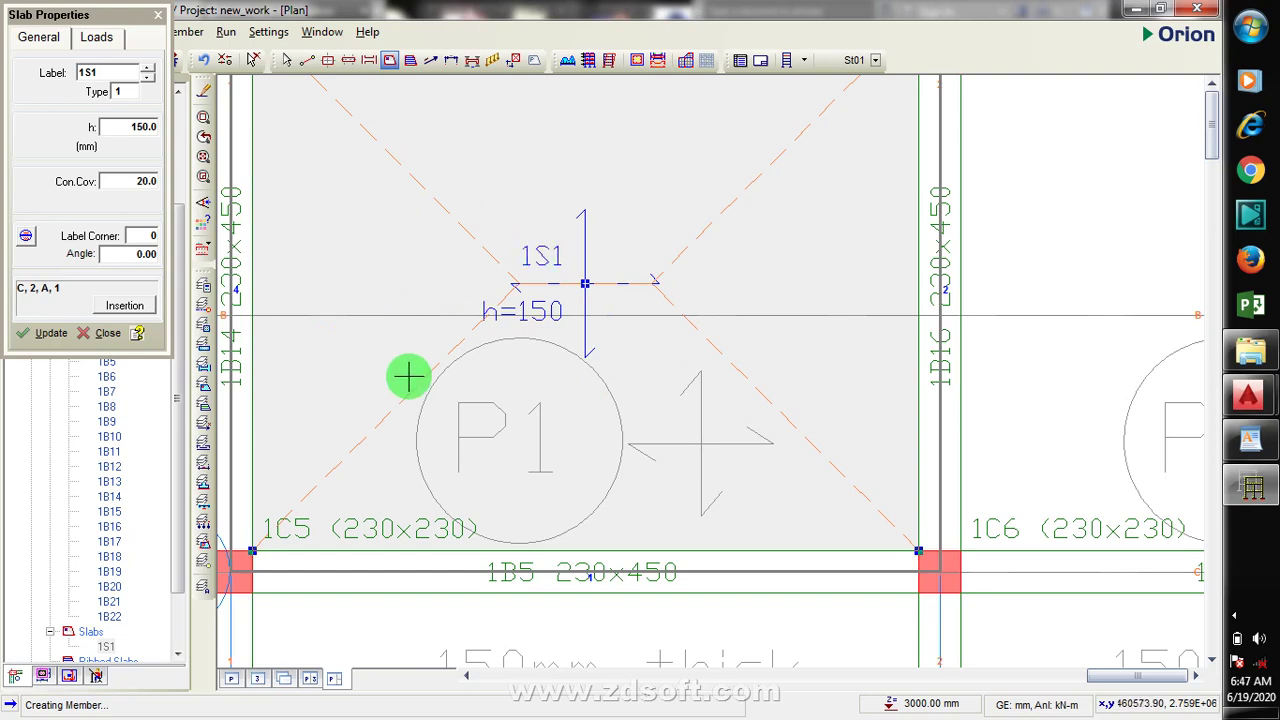
{"action": "scroll", "coordinate": [586, 437], "scroll_direction": "down", "scroll_amount": 2}
{"action": "scroll", "coordinate": [563, 429], "scroll_direction": "up", "scroll_amount": 2}
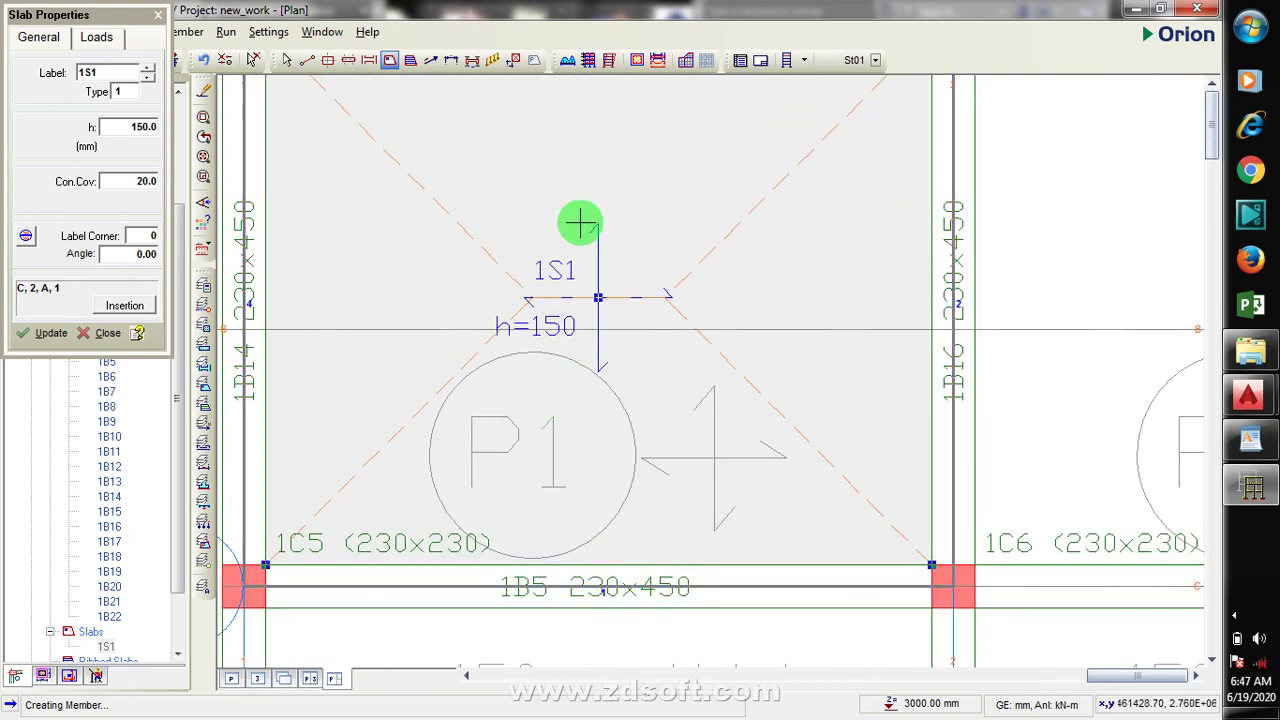
{"action": "scroll", "coordinate": [580, 222], "scroll_direction": "up", "scroll_amount": 1}
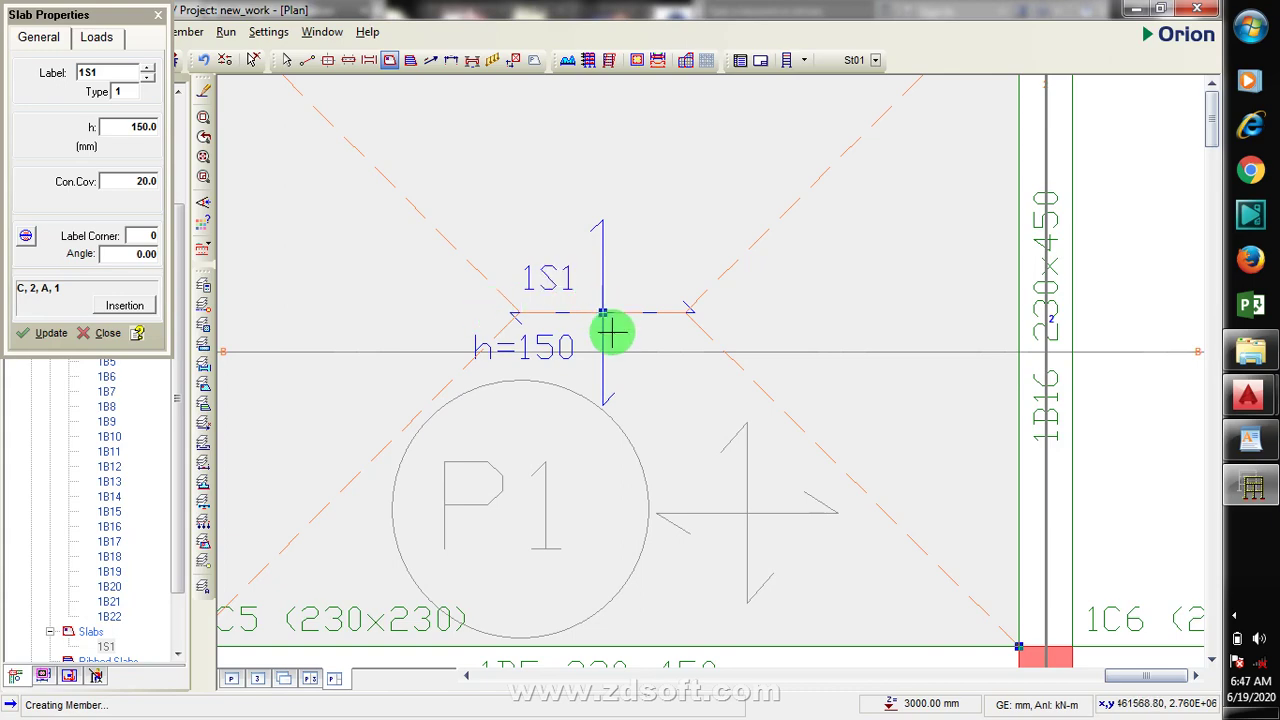
{"action": "scroll", "coordinate": [614, 329], "scroll_direction": "down", "scroll_amount": 2}
{"action": "scroll", "coordinate": [620, 371], "scroll_direction": "up", "scroll_amount": 1}
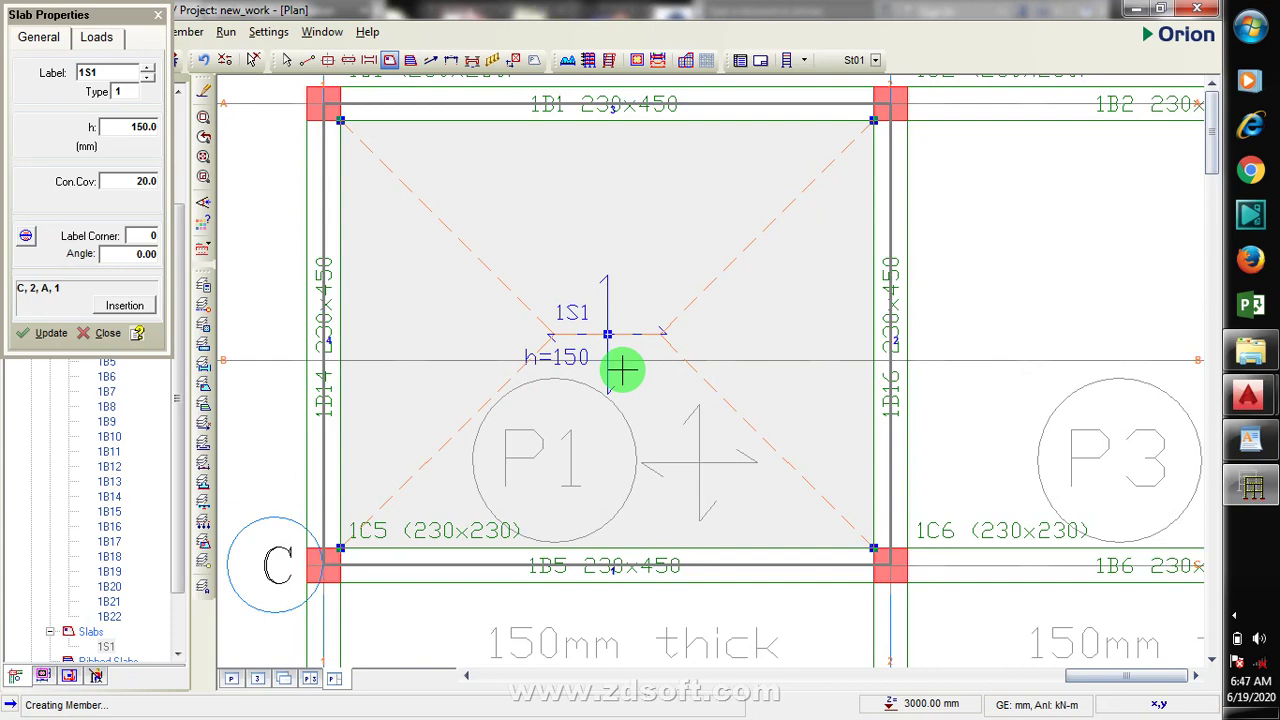
{"action": "scroll", "coordinate": [610, 400], "scroll_direction": "down", "scroll_amount": 2}
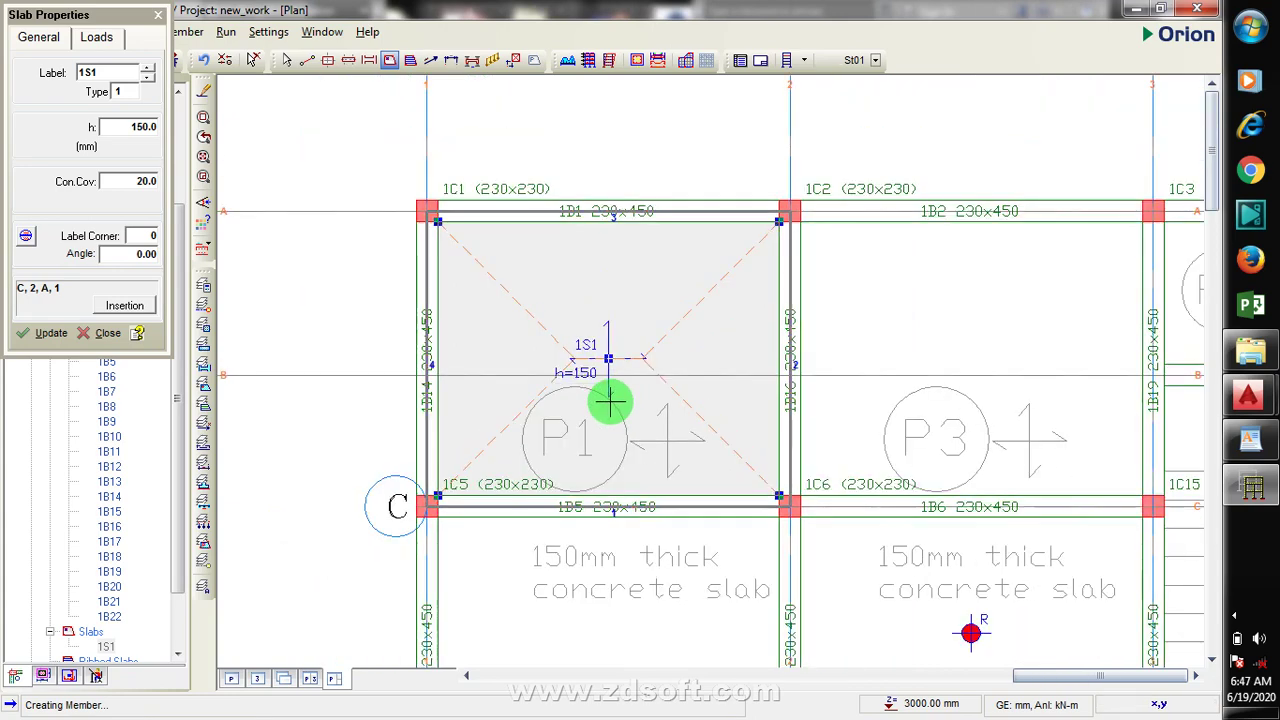
{"action": "scroll", "coordinate": [610, 400], "scroll_direction": "up", "scroll_amount": 1}
{"action": "scroll", "coordinate": [609, 417], "scroll_direction": "down", "scroll_amount": 1}
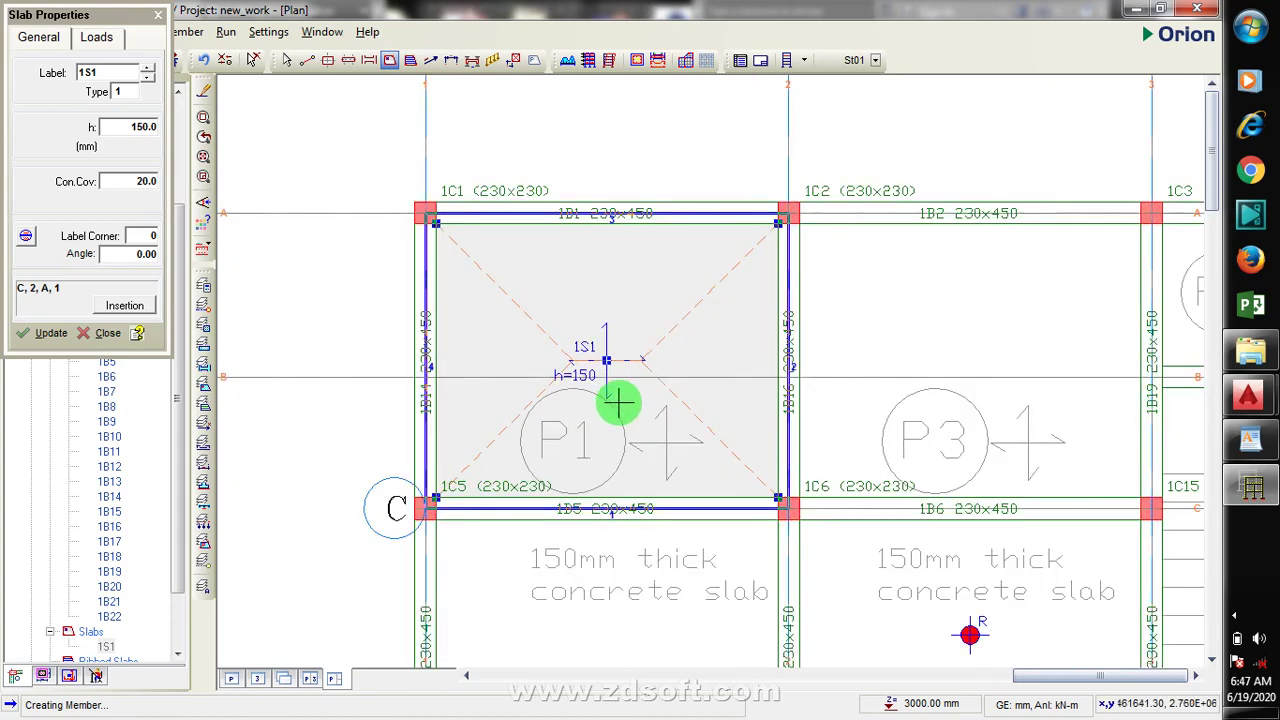
{"action": "scroll", "coordinate": [617, 403], "scroll_direction": "up", "scroll_amount": 1}
{"action": "scroll", "coordinate": [620, 340], "scroll_direction": "down", "scroll_amount": 1}
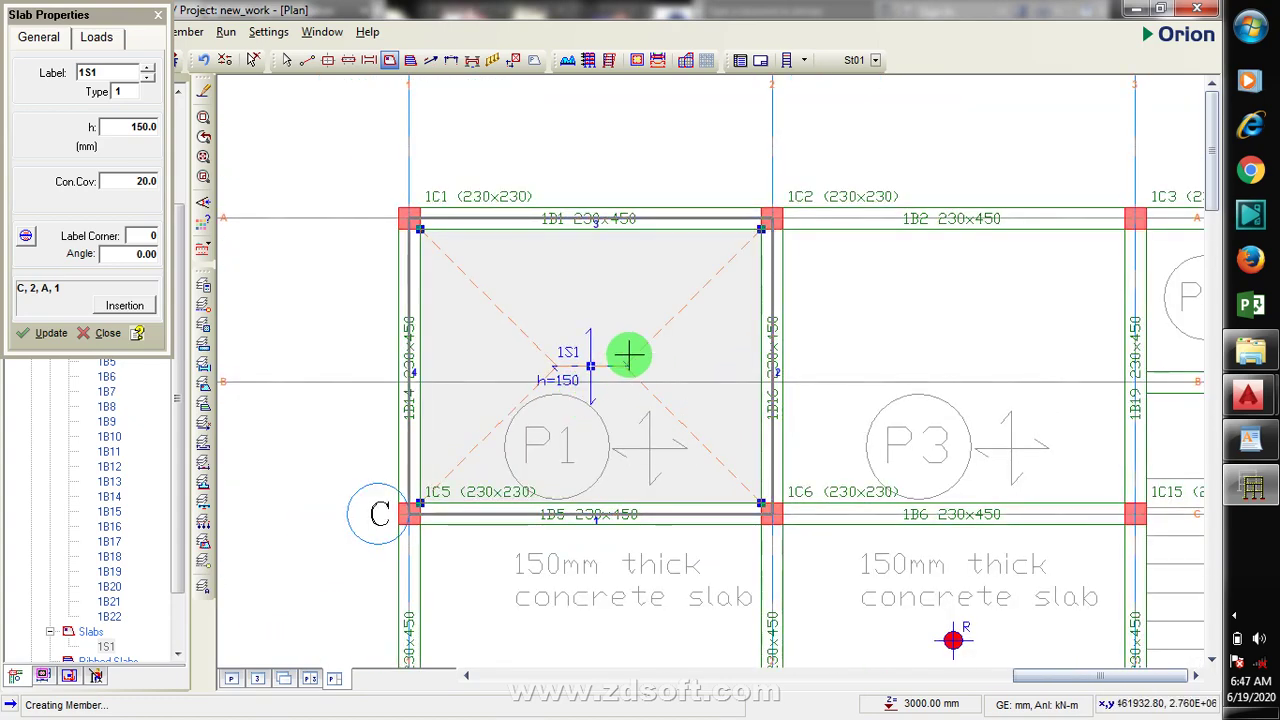
{"action": "scroll", "coordinate": [594, 366], "scroll_direction": "up", "scroll_amount": 1}
Save the project changes and place another 150 mm slab between axes A and C and axes 2 and 3
{"action": "key", "text": "ctrl+s"}
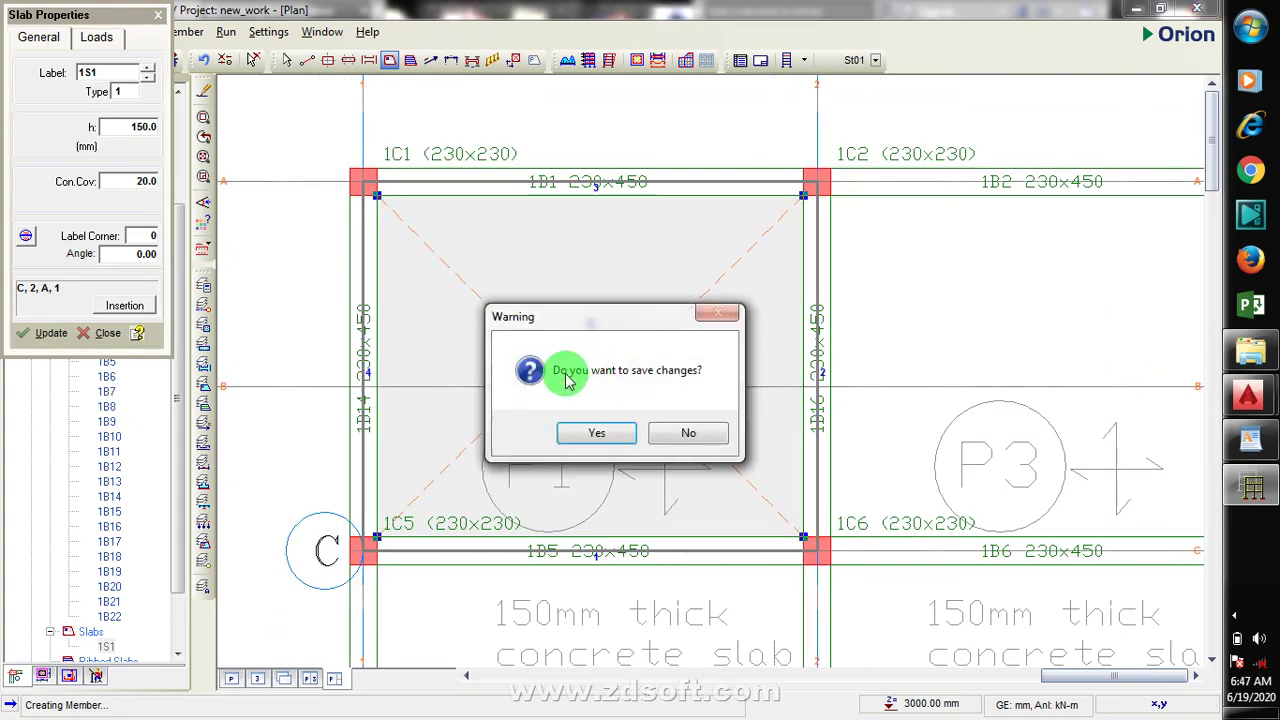
{"action": "left_click", "coordinate": [600, 432]}
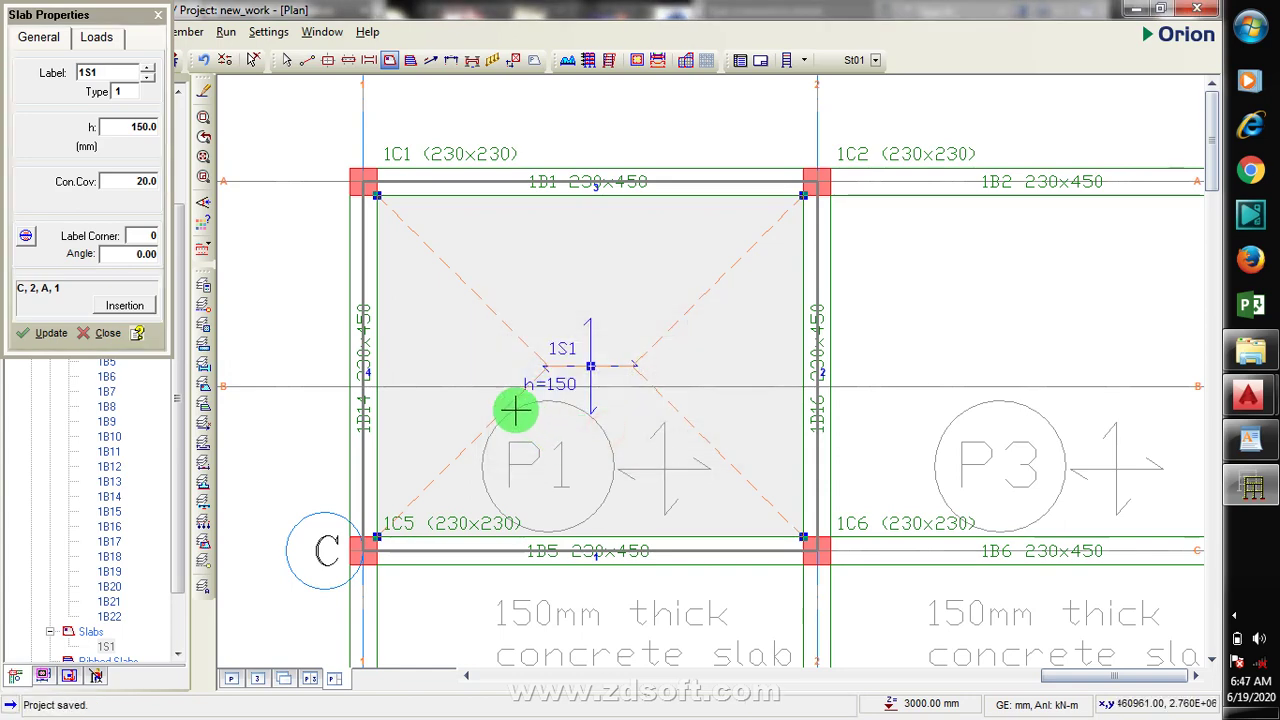
{"action": "scroll", "coordinate": [555, 372], "scroll_direction": "down", "scroll_amount": 2}
{"action": "scroll", "coordinate": [555, 372], "scroll_direction": "down", "scroll_amount": 3}
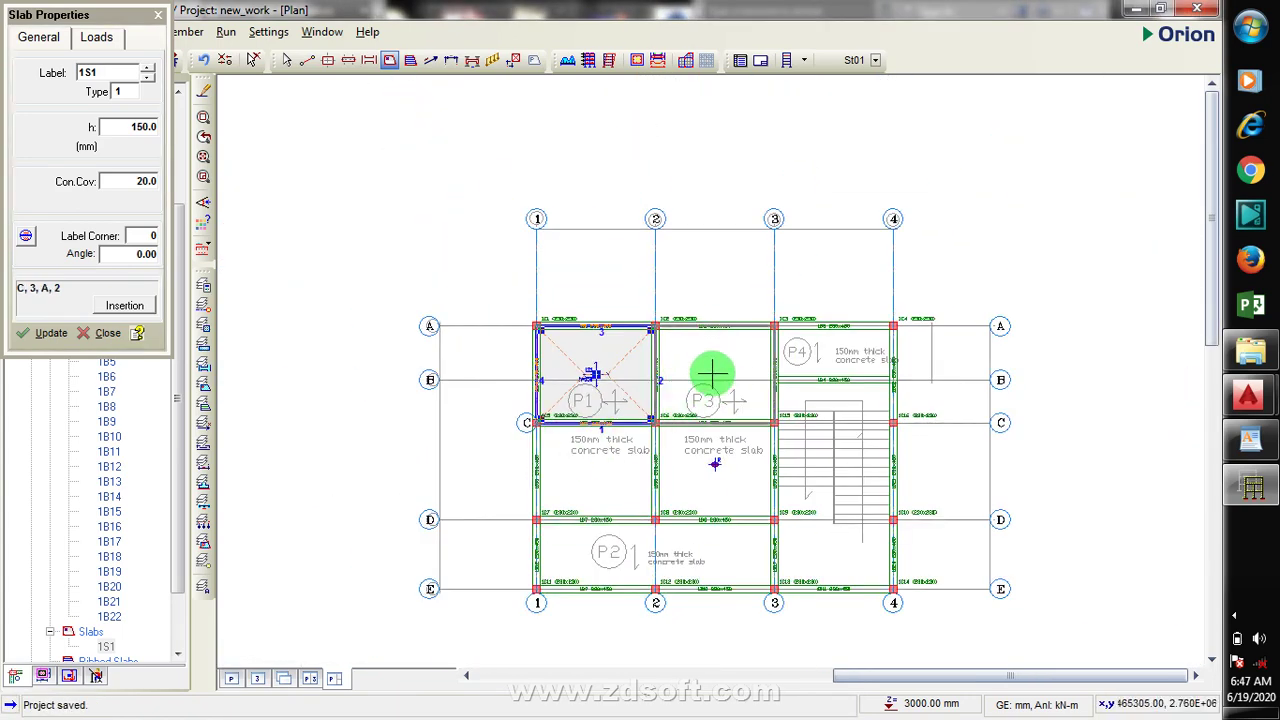
{"action": "left_click", "coordinate": [702, 374]}
{"action": "scroll", "coordinate": [586, 494], "scroll_direction": "up", "scroll_amount": 2}
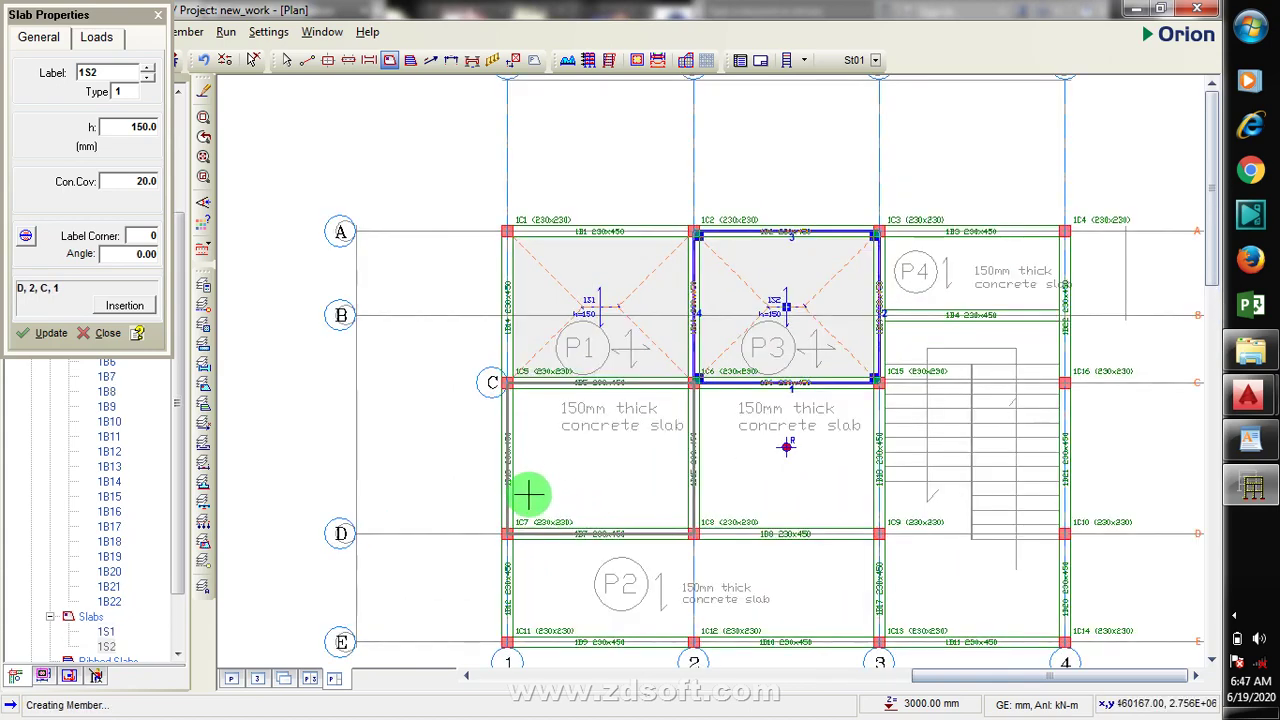
Set up a new ribbed slab with bw 100 mm, h 350 mm, h-Slab 150 mm and s-Block 350 mm
{"action": "left_click", "coordinate": [148, 10]}
{"action": "left_click", "coordinate": [405, 66]}
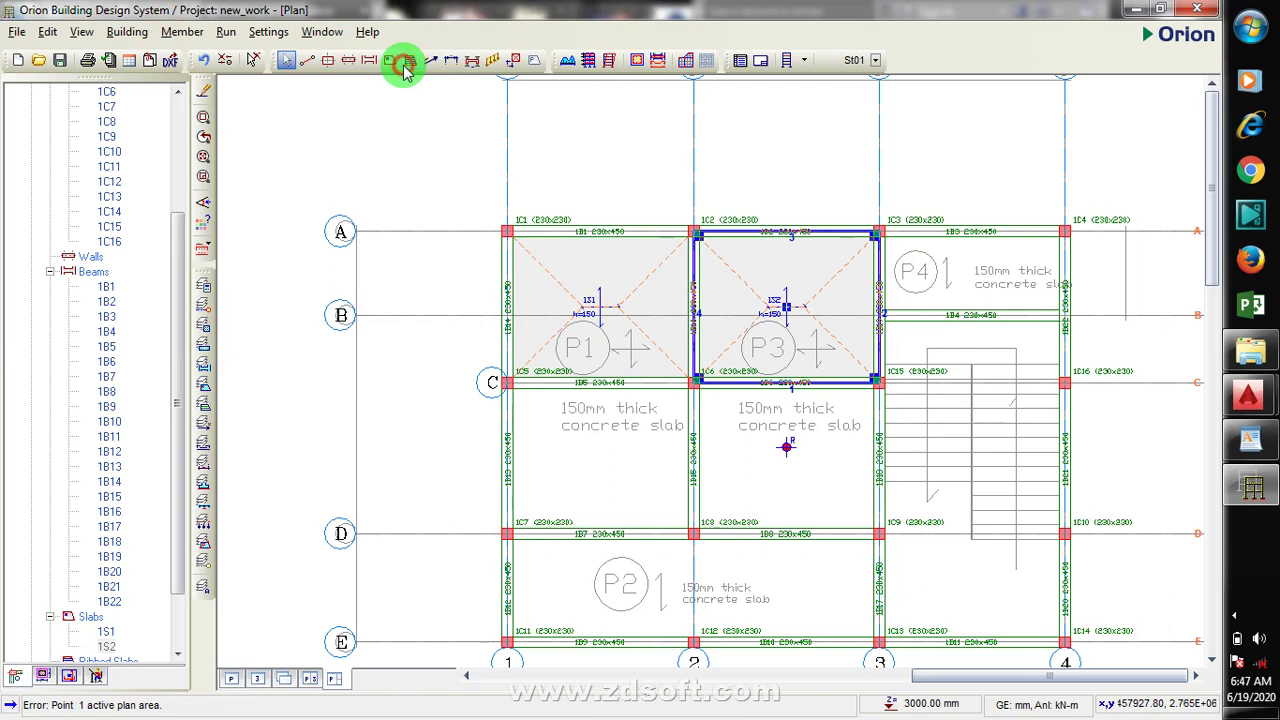
{"action": "double_click", "coordinate": [120, 124]}
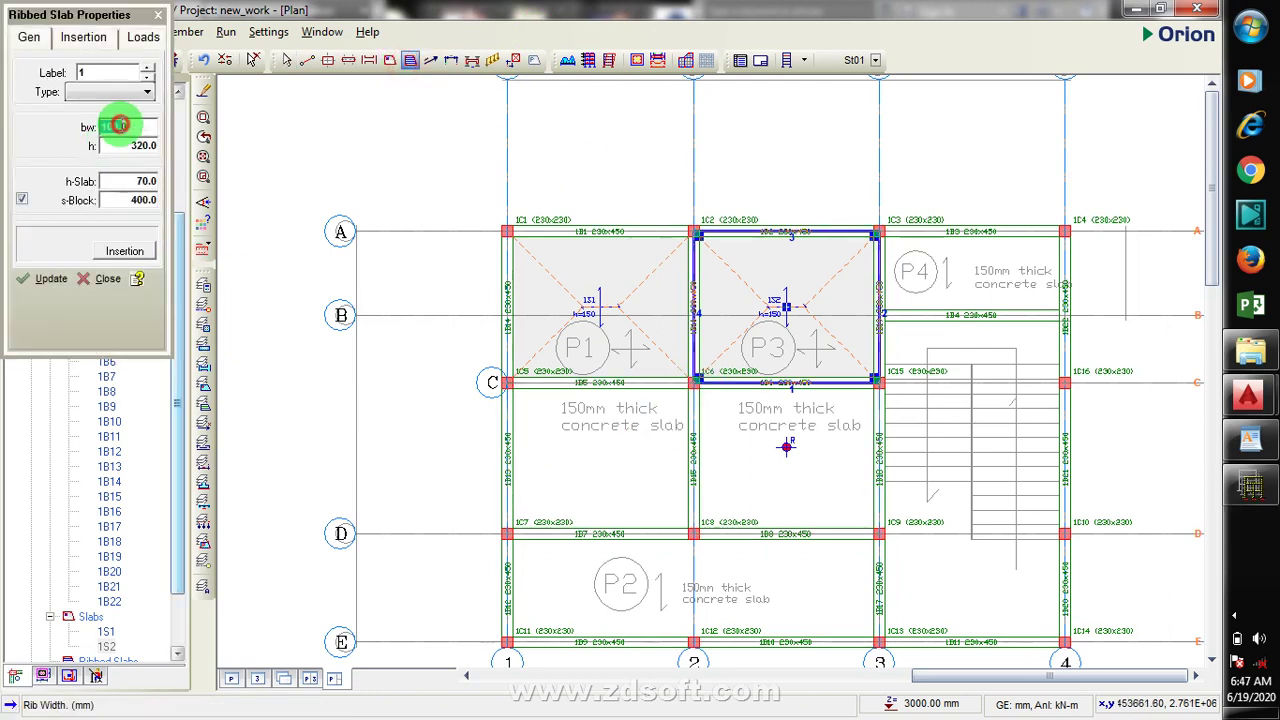
{"action": "type", "text": "100"}
{"action": "double_click", "coordinate": [120, 146]}
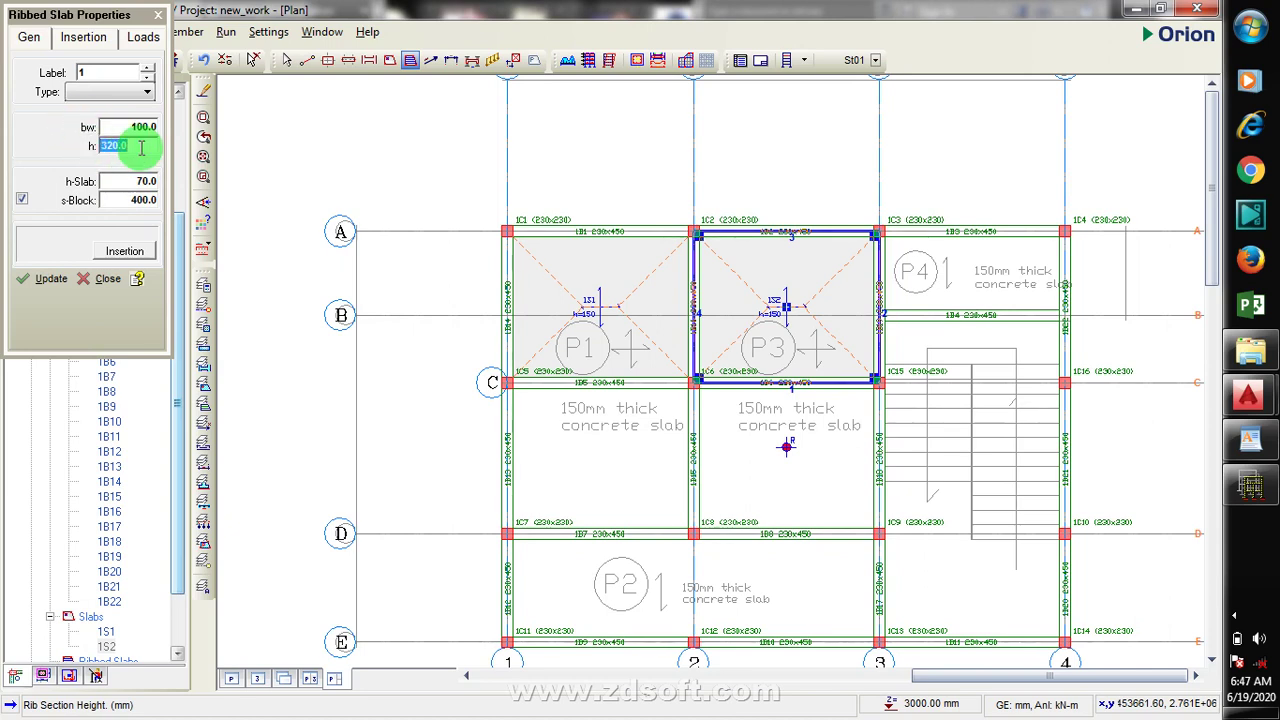
{"action": "type", "text": "350"}
{"action": "left_click", "coordinate": [127, 181]}
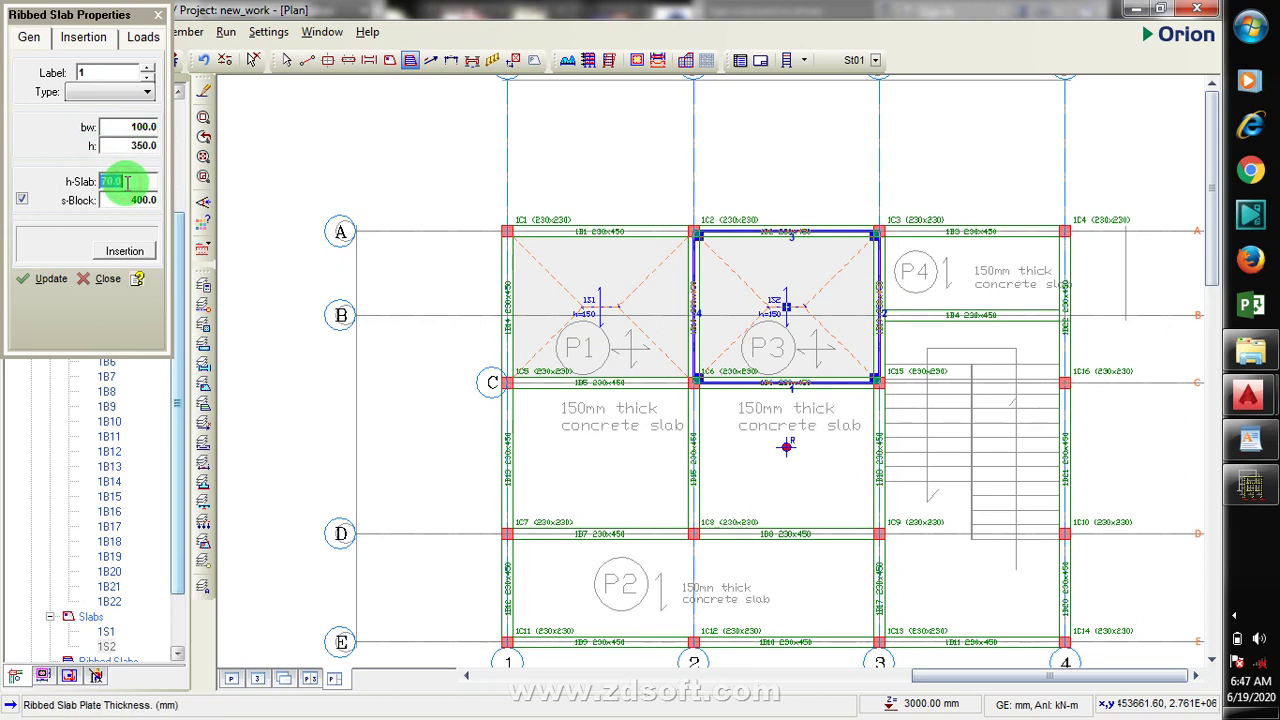
{"action": "type", "text": "16"}
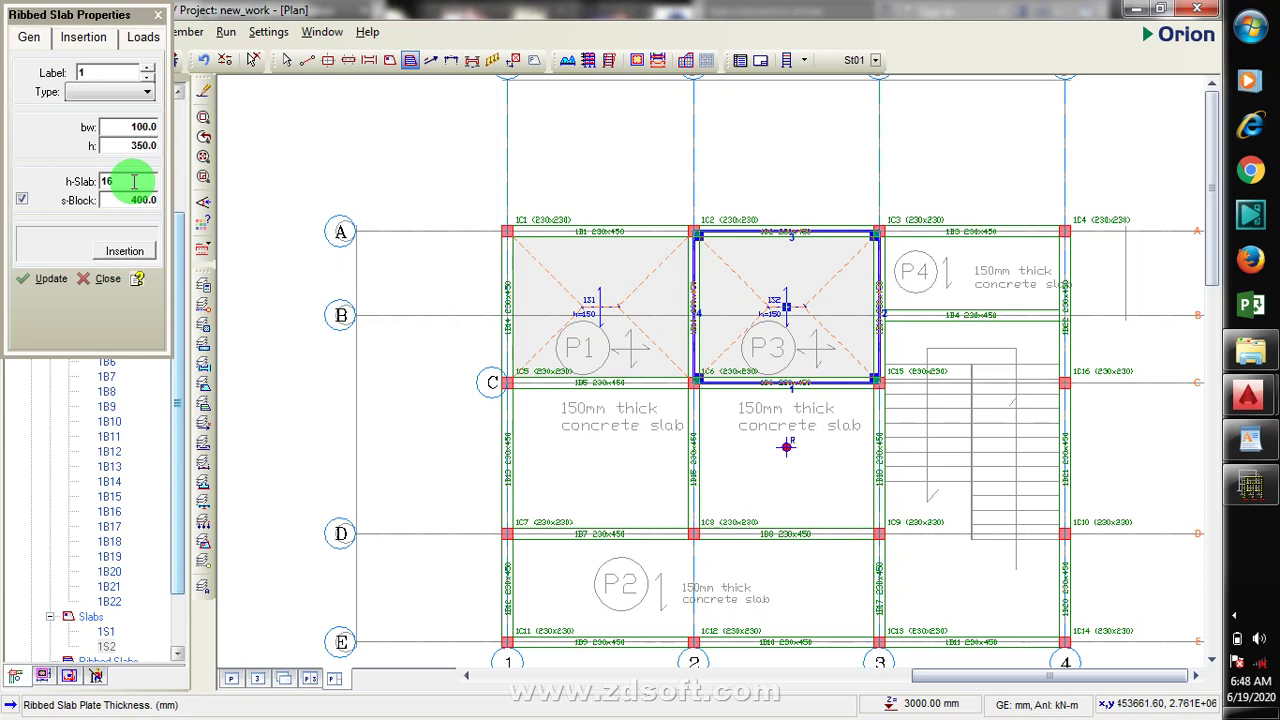
{"action": "type", "text": "0"}
{"action": "left_click", "coordinate": [127, 201]}
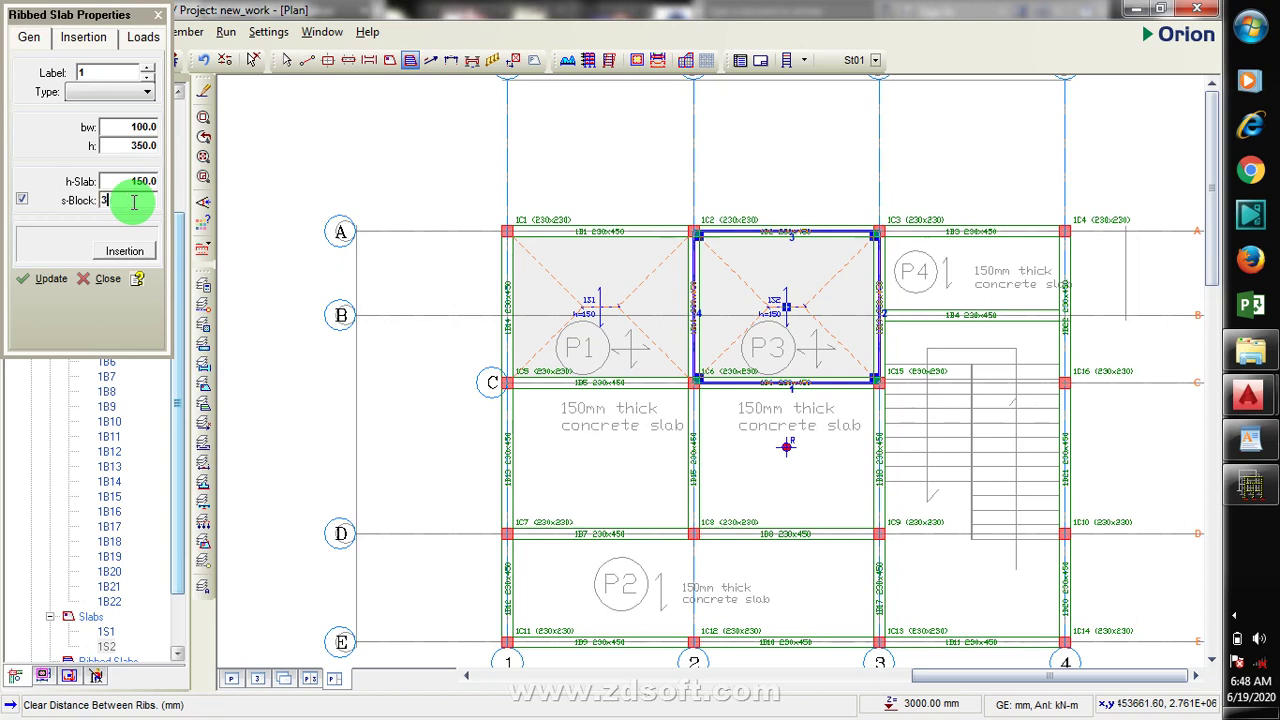
{"action": "type", "text": "350"}
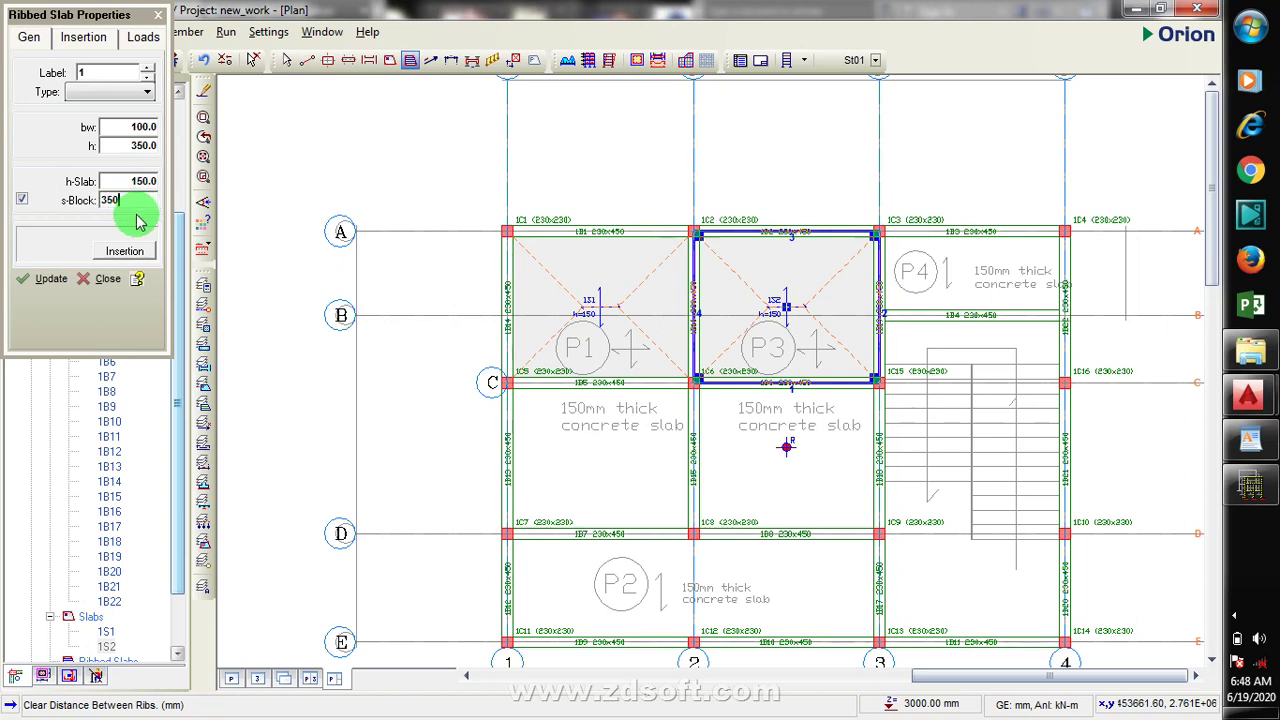
Place the ribbed slab in the bay between axes C and D and axes 1 and 2
{"action": "left_click", "coordinate": [634, 412]}
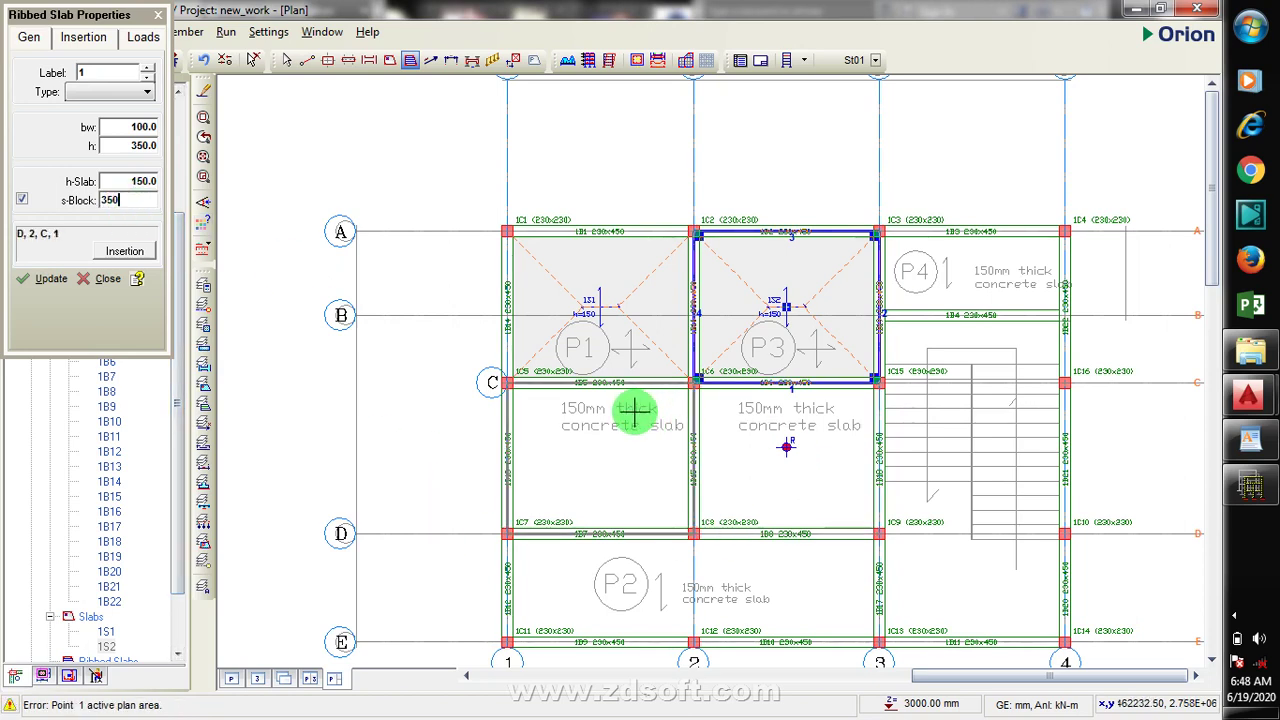
{"action": "left_click", "coordinate": [589, 449]}
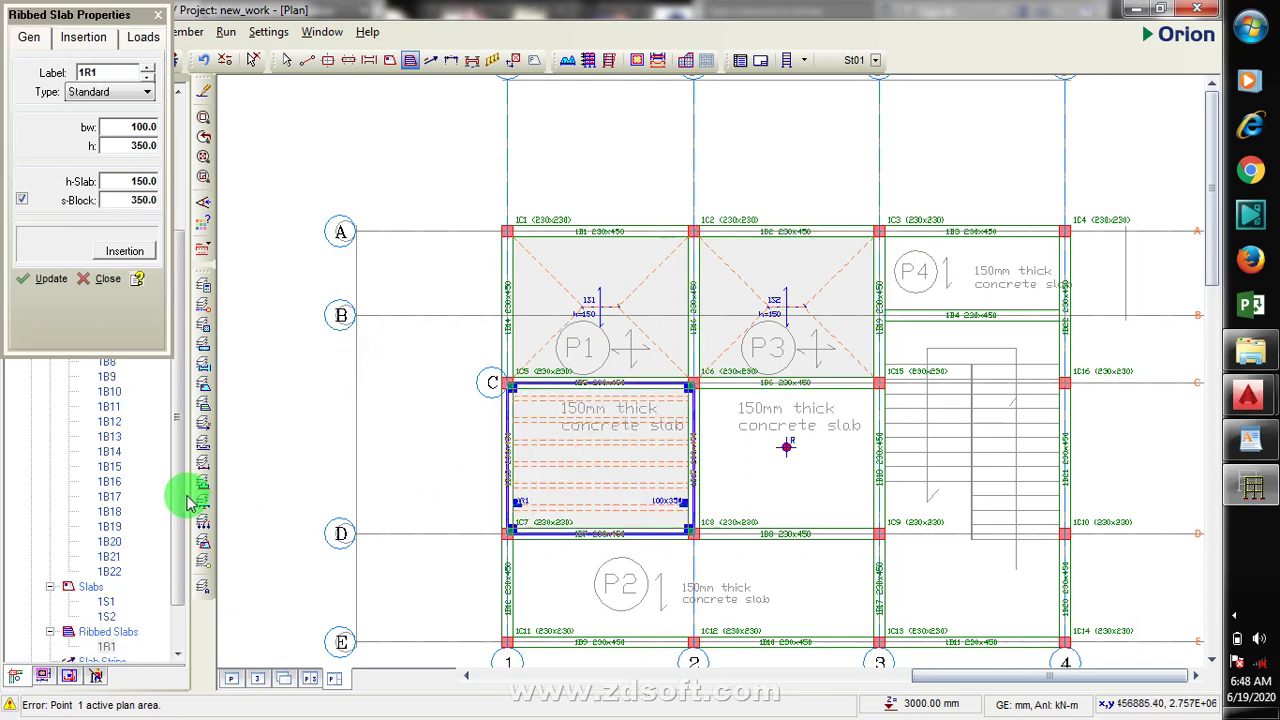
{"action": "scroll", "coordinate": [559, 577], "scroll_direction": "up", "scroll_amount": 2}
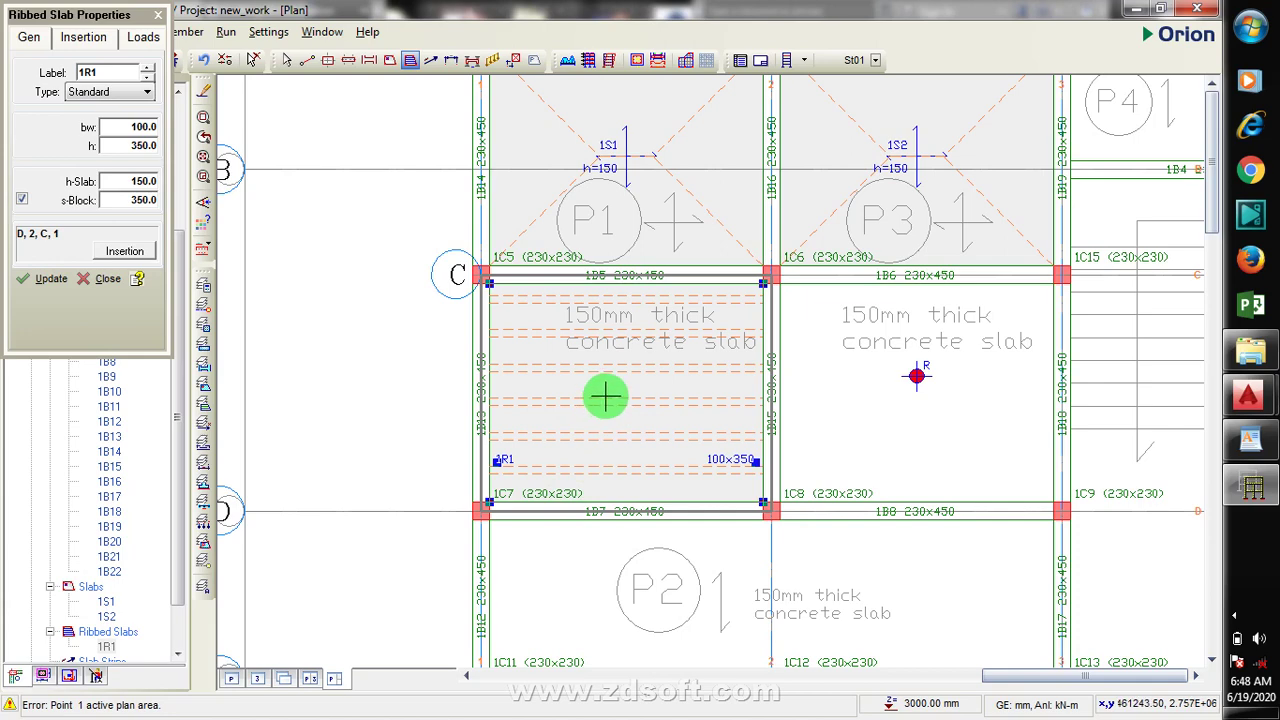
{"action": "scroll", "coordinate": [603, 399], "scroll_direction": "up", "scroll_amount": 1}
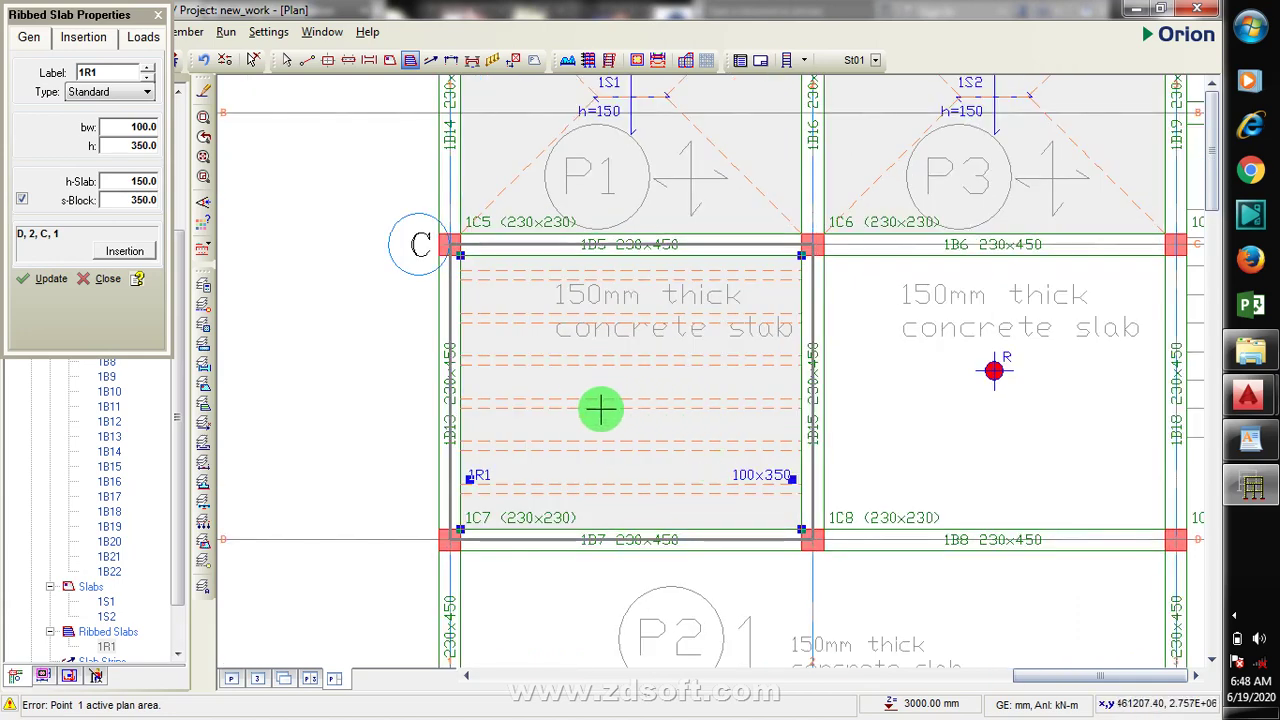
{"action": "left_click", "coordinate": [488, 462]}
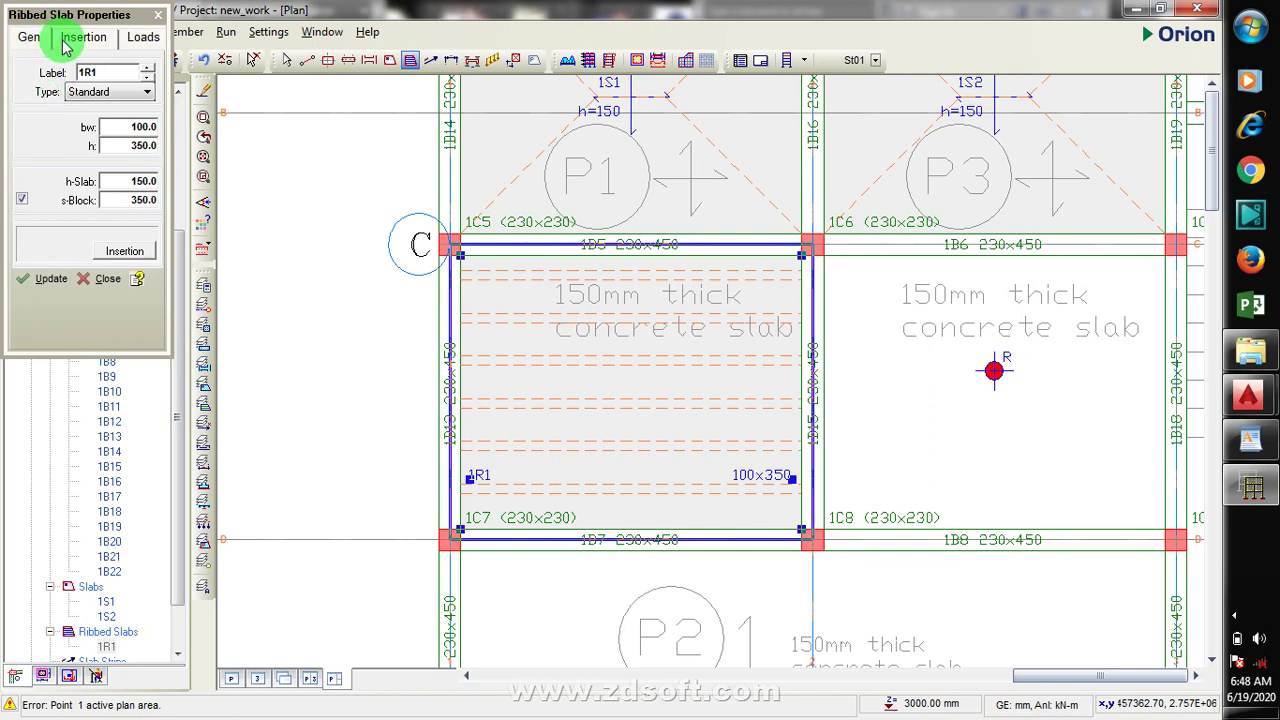
Change the ribbed slab type to Grillage and place one between axes C and D and axes 2 and 3
{"action": "left_click", "coordinate": [100, 38]}
{"action": "left_click", "coordinate": [32, 38]}
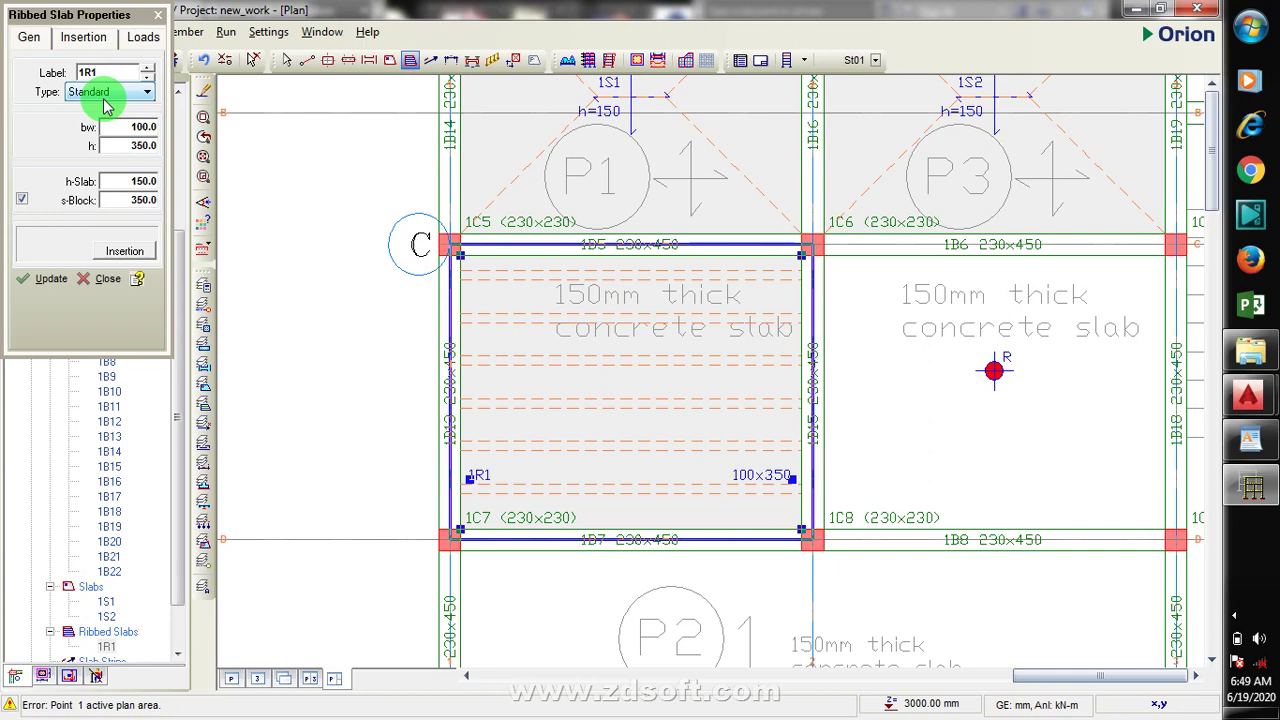
{"action": "left_click", "coordinate": [105, 103]}
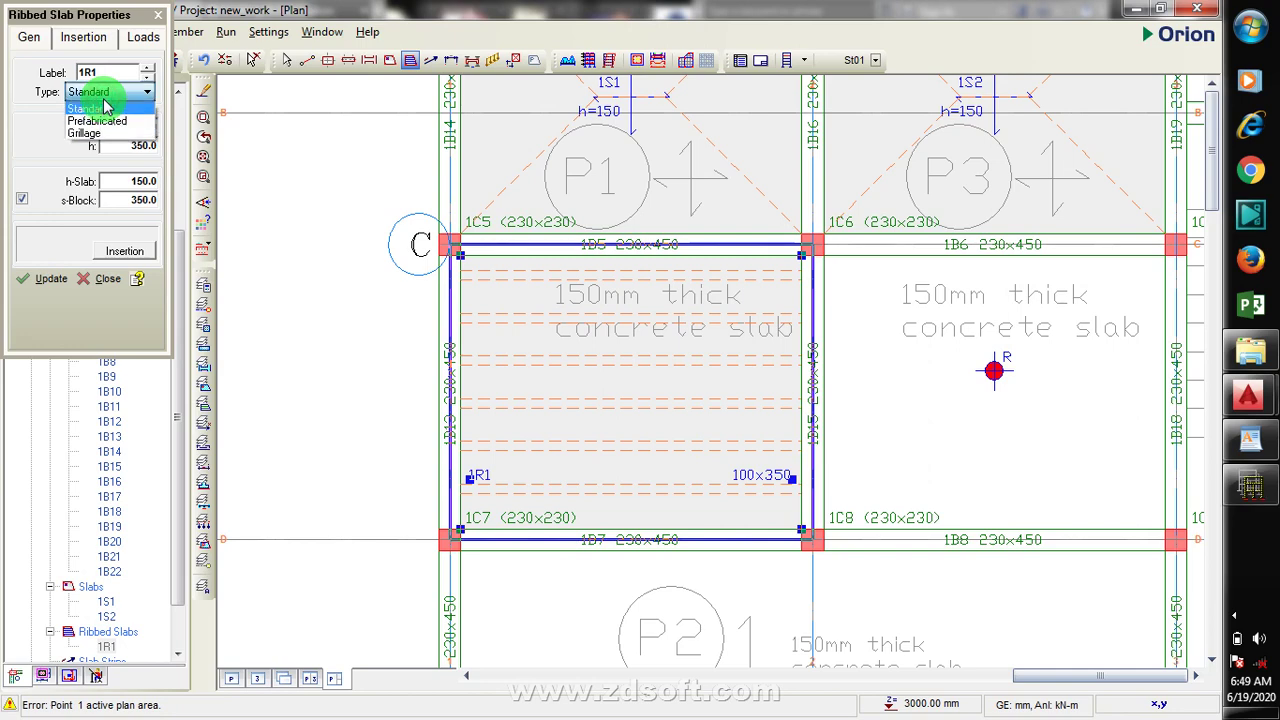
{"action": "left_click", "coordinate": [105, 132]}
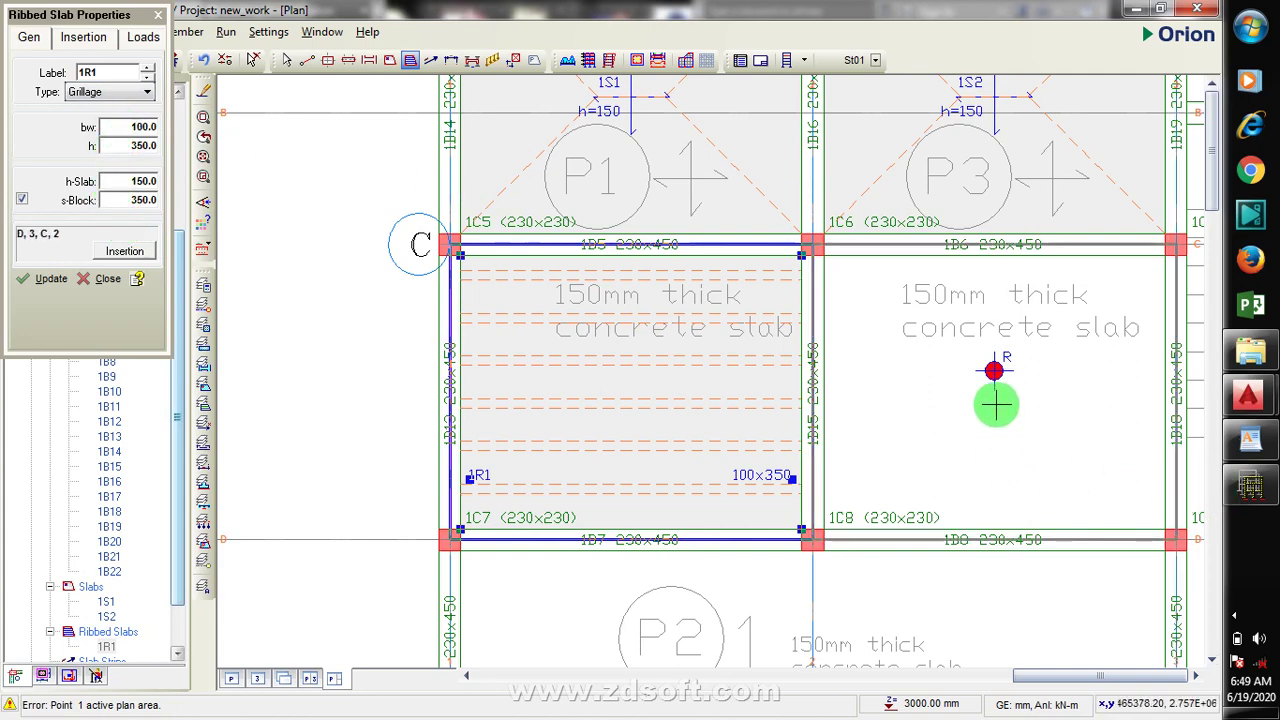
{"action": "left_click", "coordinate": [911, 430]}
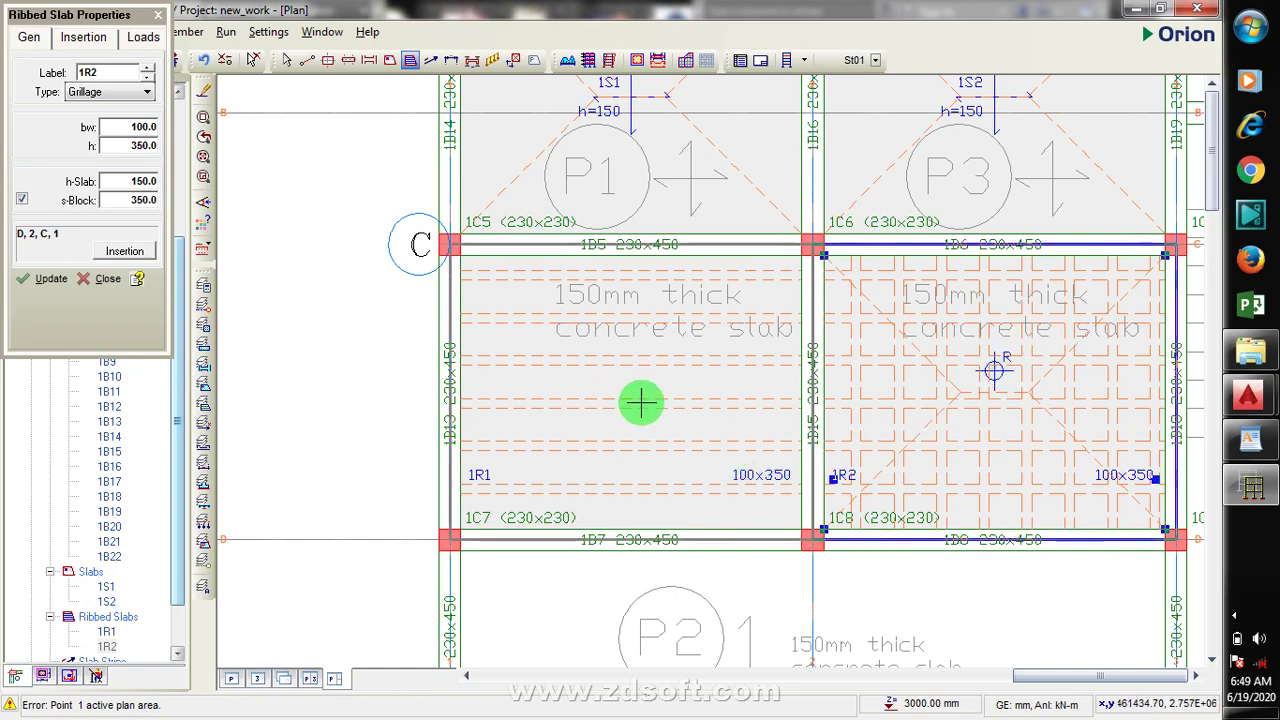
End the ribbed slab insertion and close the ribbed slab properties
{"action": "scroll", "coordinate": [560, 398], "scroll_direction": "down", "scroll_amount": 2}
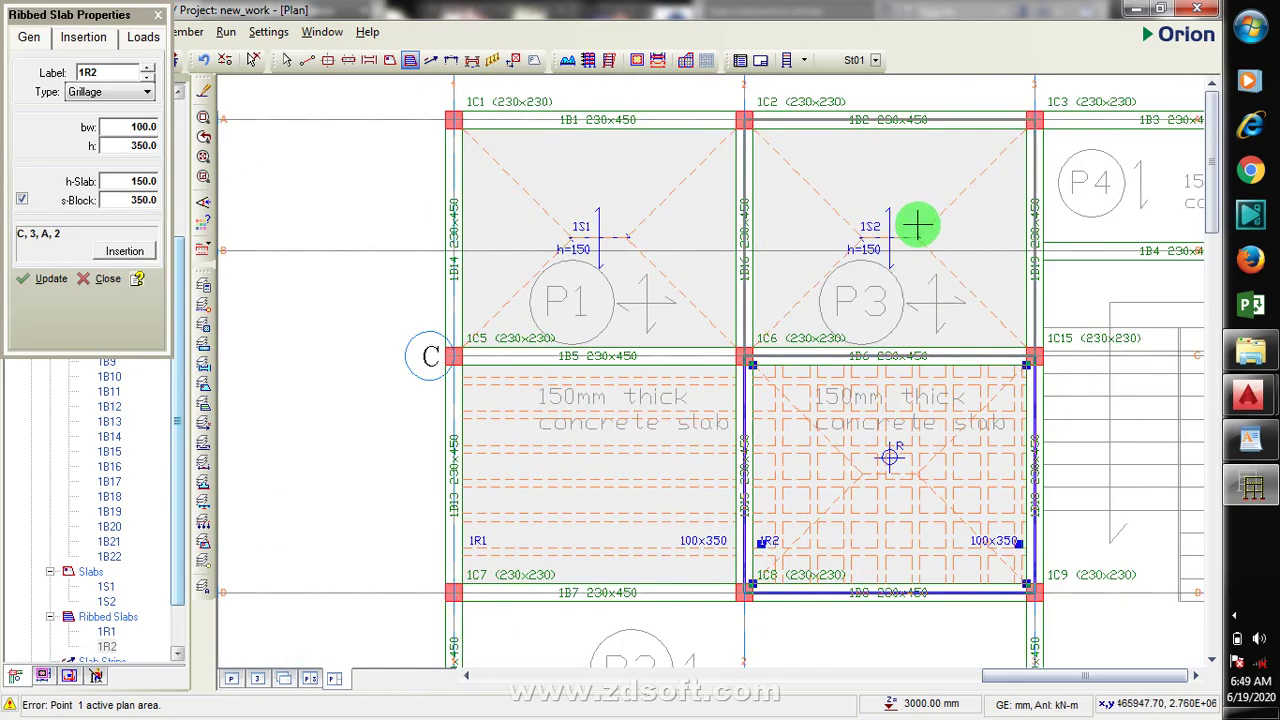
{"action": "scroll", "coordinate": [900, 280], "scroll_direction": "down", "scroll_amount": 1}
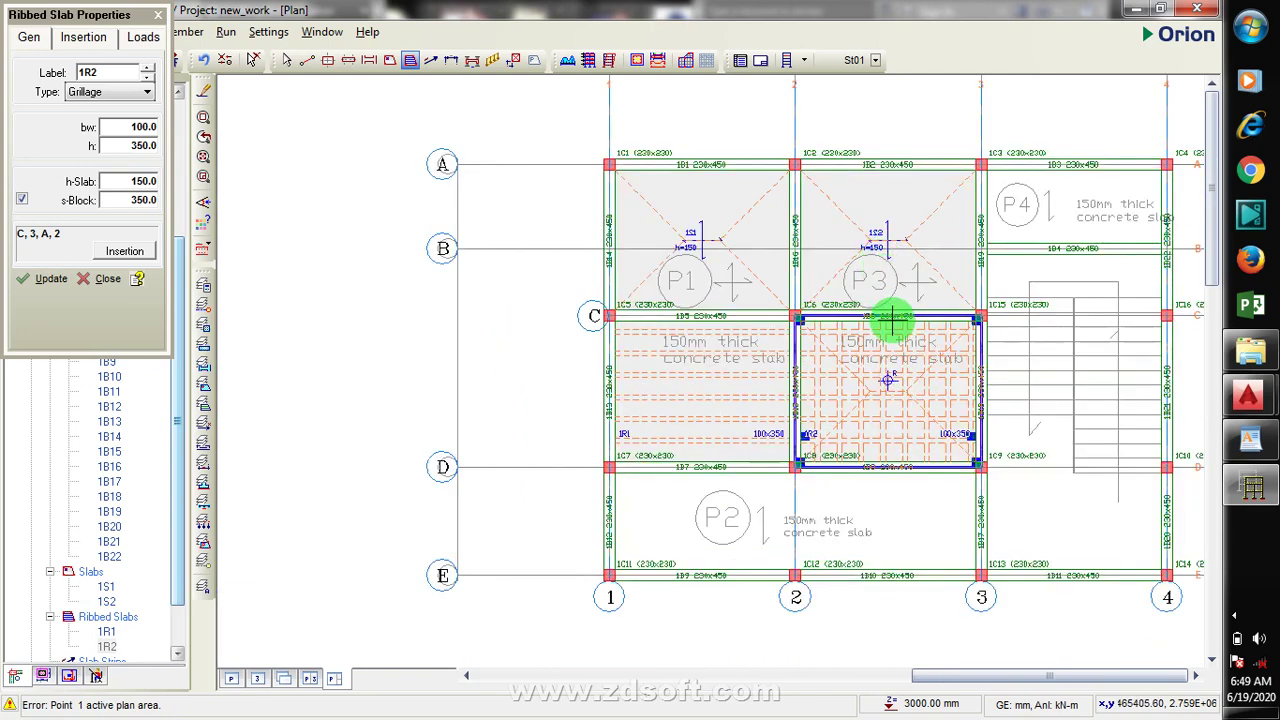
{"action": "left_click", "coordinate": [1235, 614]}
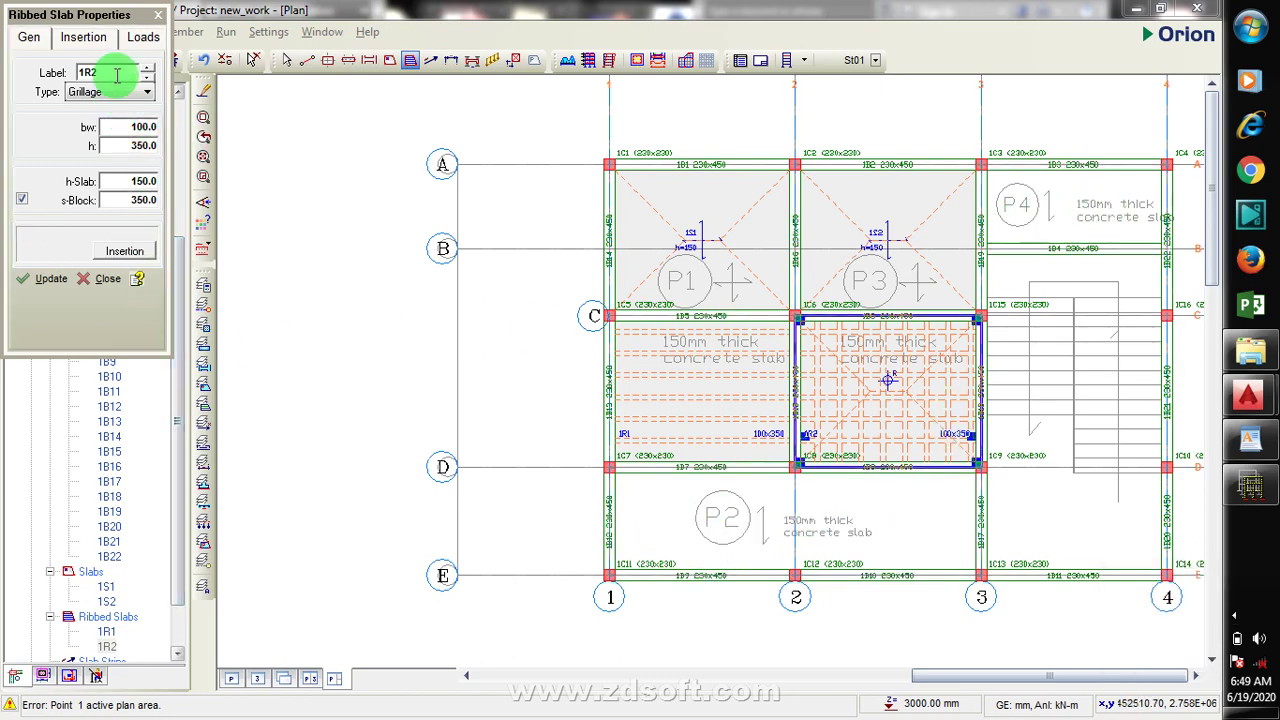
{"action": "left_click", "coordinate": [158, 15]}
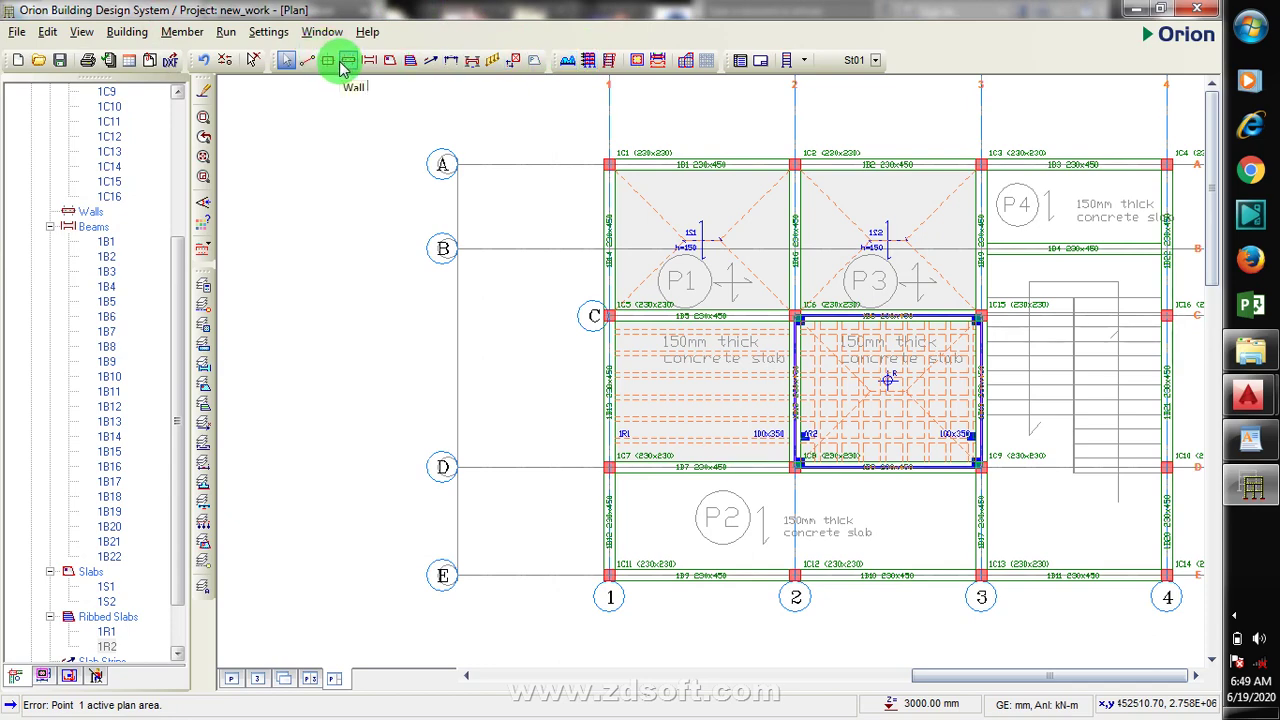
Place a 150 mm solid slab in the bay between axes A and B and axes 3 and 4
{"action": "left_click", "coordinate": [387, 62]}
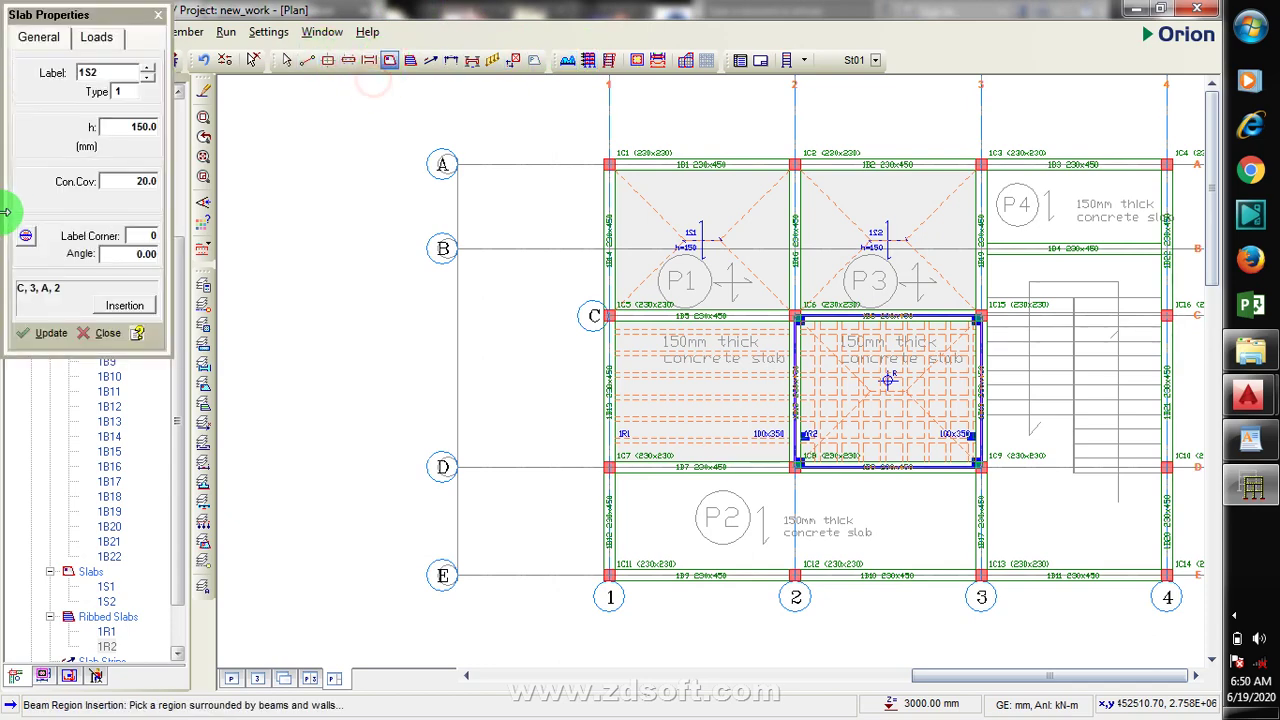
{"action": "left_click", "coordinate": [1083, 207]}
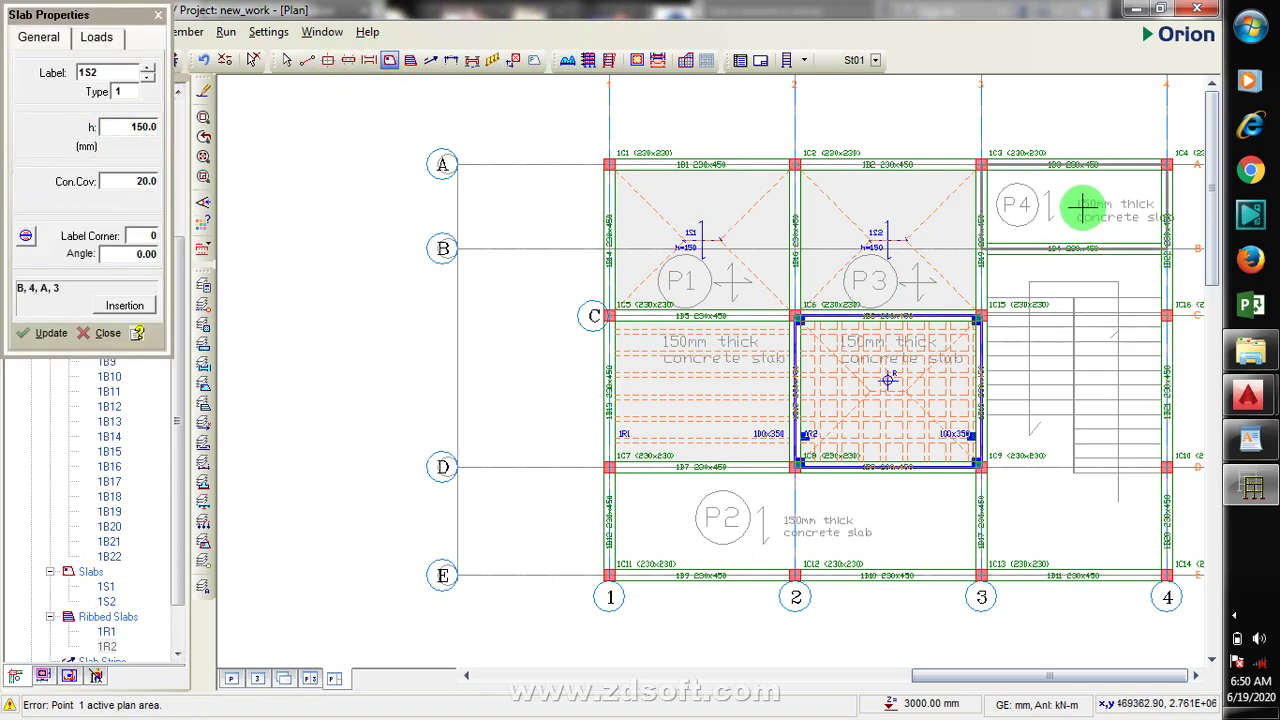
{"action": "left_click", "coordinate": [1083, 210]}
Examine the solid slab at panel P4 against the span direction and thickness note in the reference drawing
{"action": "scroll", "coordinate": [1160, 222], "scroll_direction": "up", "scroll_amount": 2}
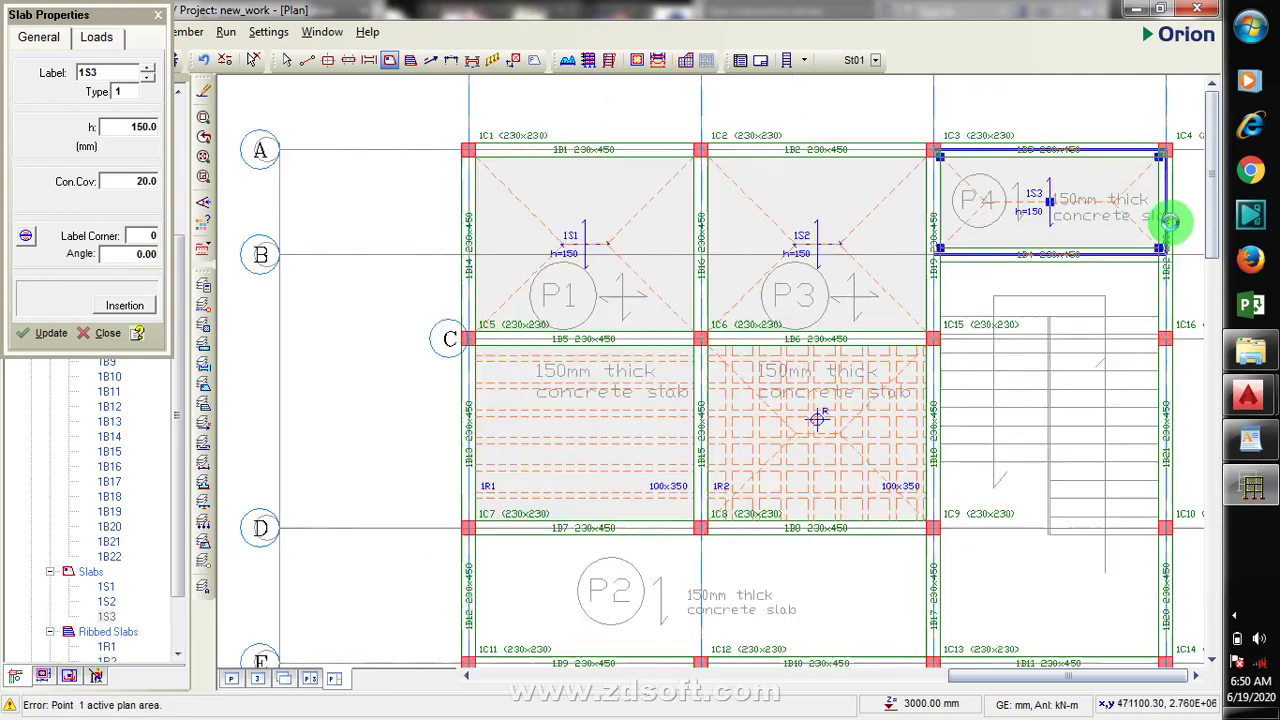
{"action": "scroll", "coordinate": [1108, 141], "scroll_direction": "up", "scroll_amount": 2}
{"action": "scroll", "coordinate": [1006, 297], "scroll_direction": "up", "scroll_amount": 2}
{"action": "scroll", "coordinate": [986, 200], "scroll_direction": "down", "scroll_amount": 2}
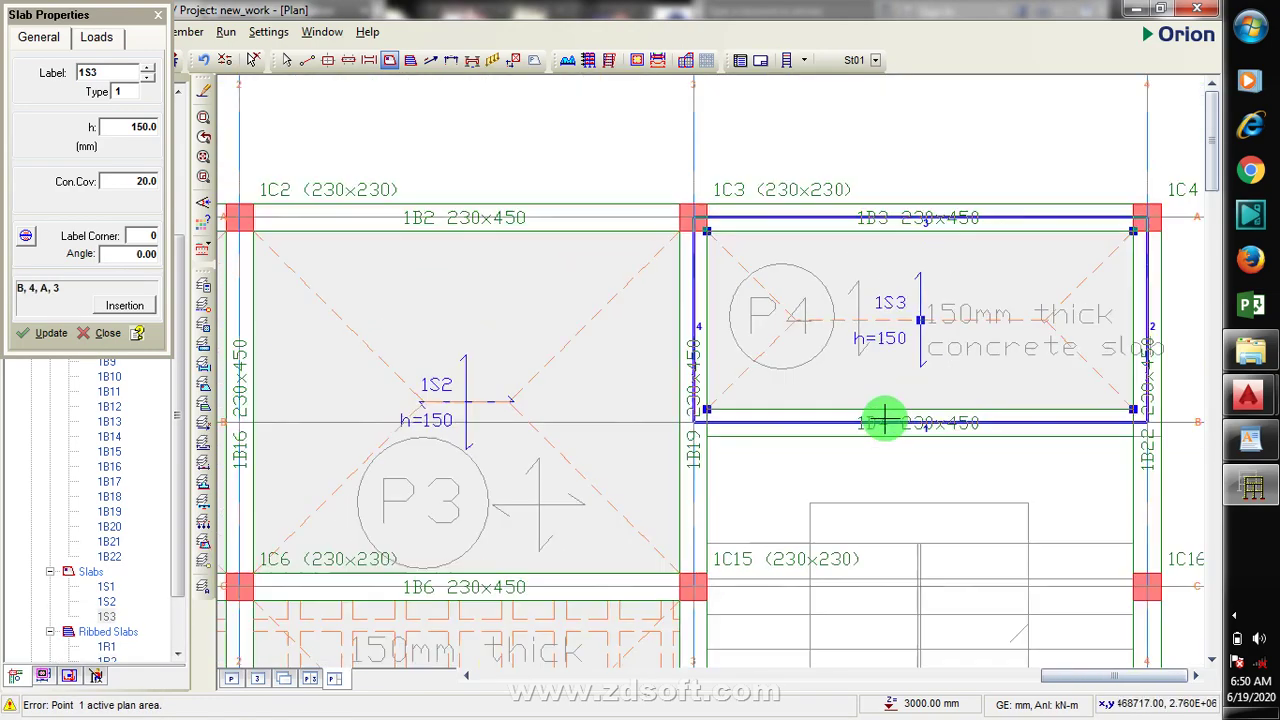
{"action": "scroll", "coordinate": [880, 420], "scroll_direction": "up", "scroll_amount": 2}
{"action": "scroll", "coordinate": [814, 400], "scroll_direction": "down", "scroll_amount": 2}
{"action": "scroll", "coordinate": [849, 343], "scroll_direction": "up", "scroll_amount": 2}
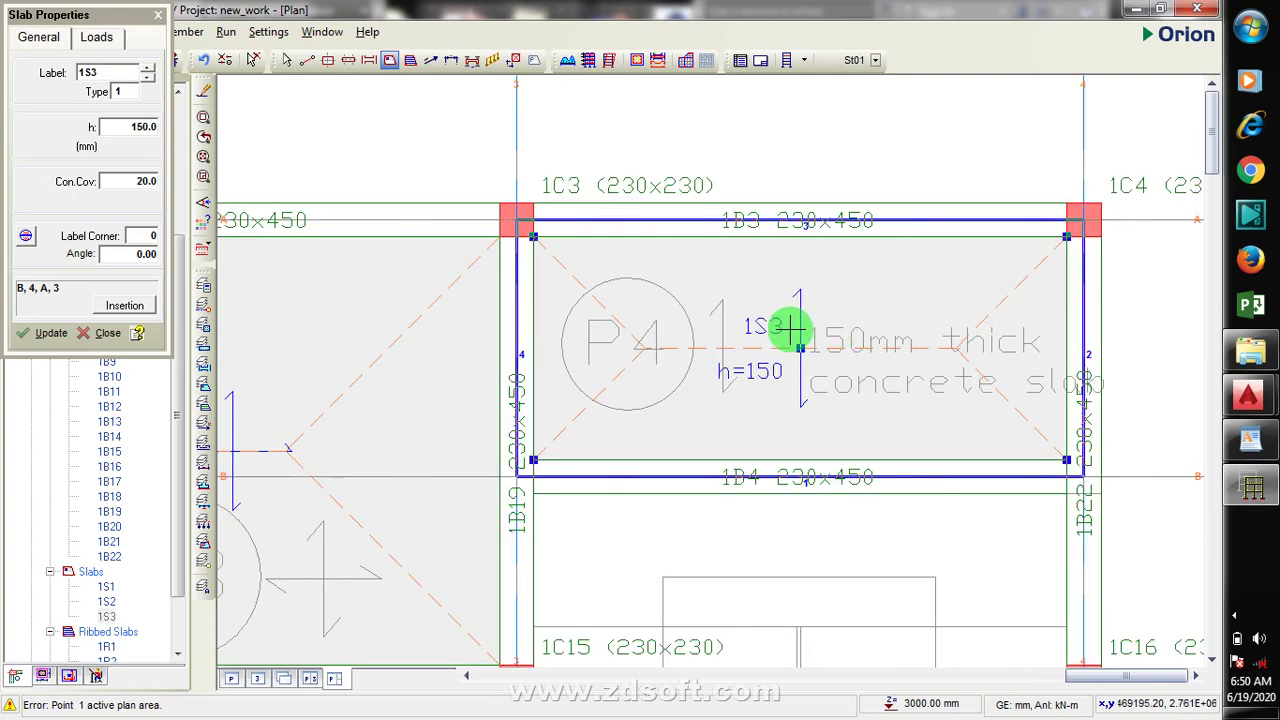
{"action": "scroll", "coordinate": [830, 370], "scroll_direction": "down", "scroll_amount": 2}
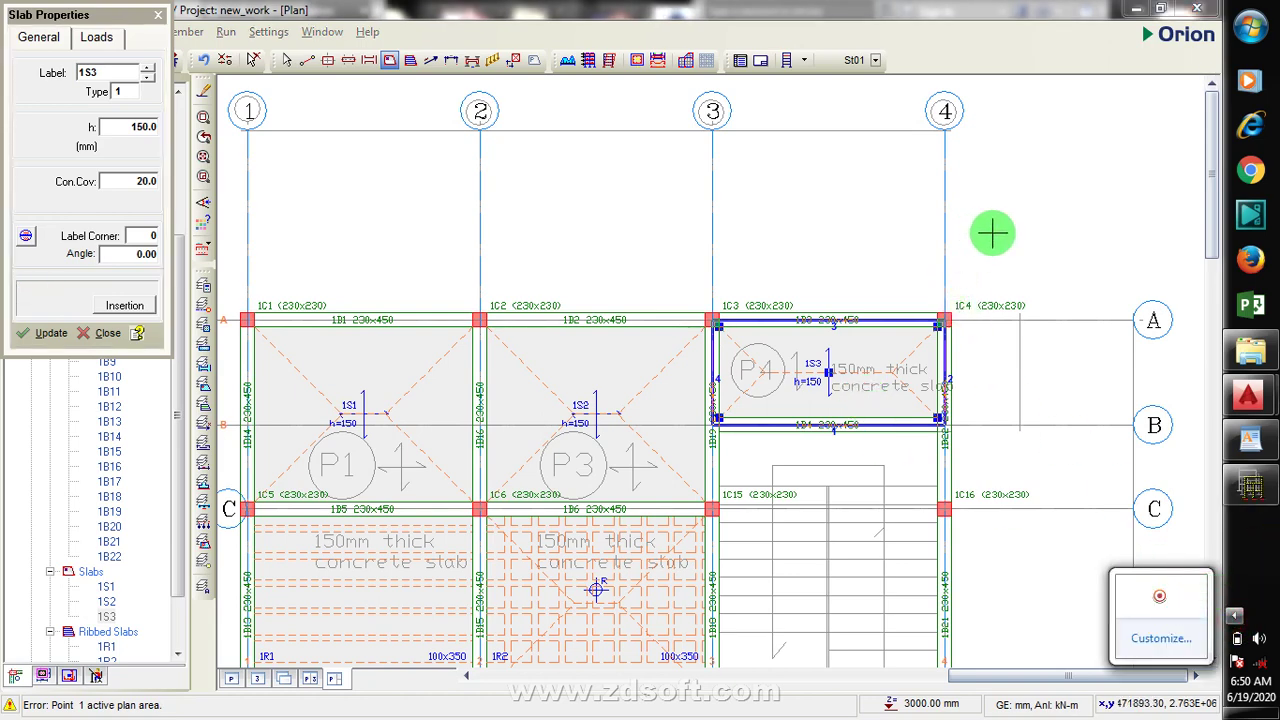
Place a 150 mm solid slab over panel P2, between axes D and E and axes 1 and 3
{"action": "scroll", "coordinate": [971, 229], "scroll_direction": "down", "scroll_amount": 2}
{"action": "scroll", "coordinate": [780, 493], "scroll_direction": "up", "scroll_amount": 1}
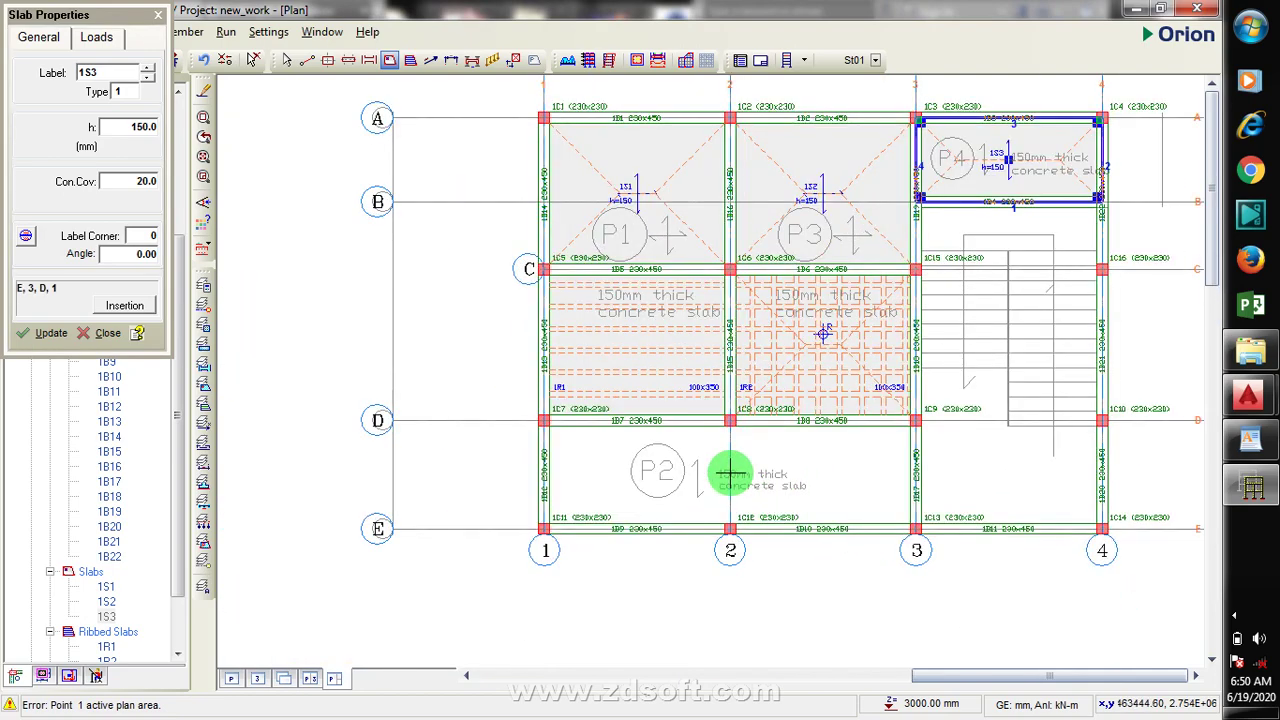
{"action": "left_click", "coordinate": [718, 472]}
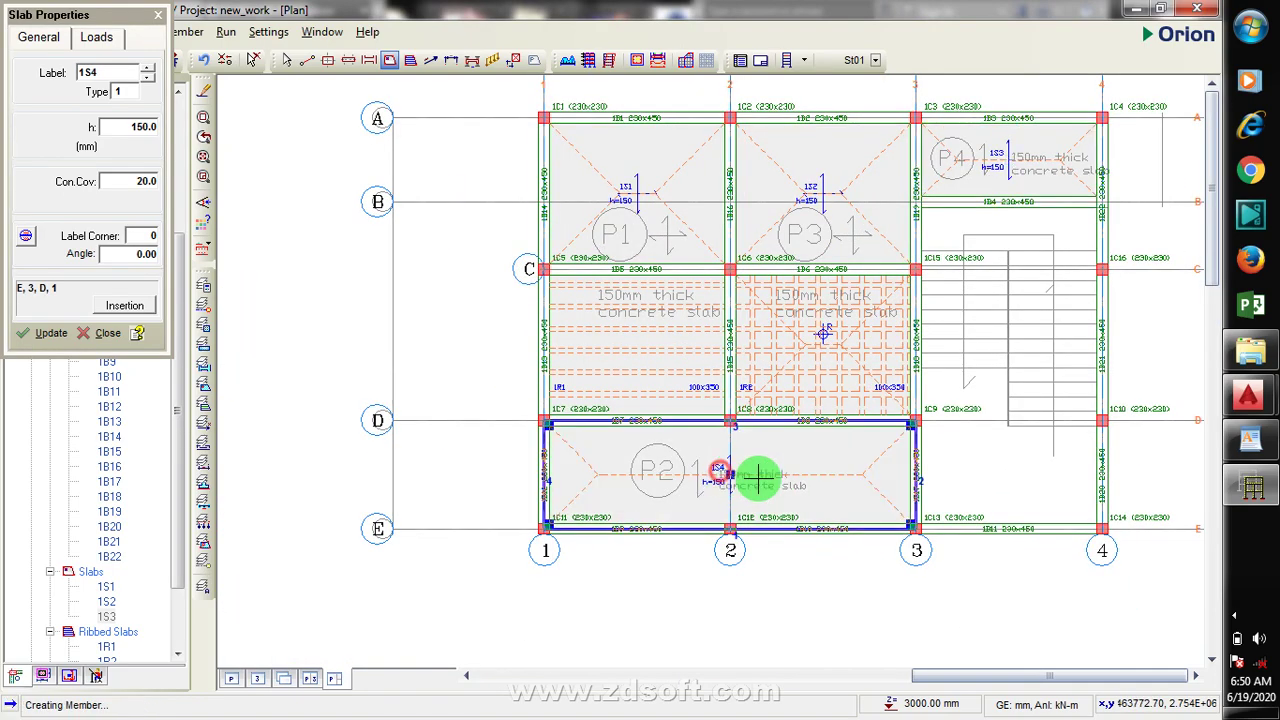
{"action": "scroll", "coordinate": [777, 553], "scroll_direction": "up", "scroll_amount": 2}
{"action": "scroll", "coordinate": [745, 563], "scroll_direction": "down", "scroll_amount": 1}
{"action": "scroll", "coordinate": [737, 567], "scroll_direction": "down", "scroll_amount": 3}
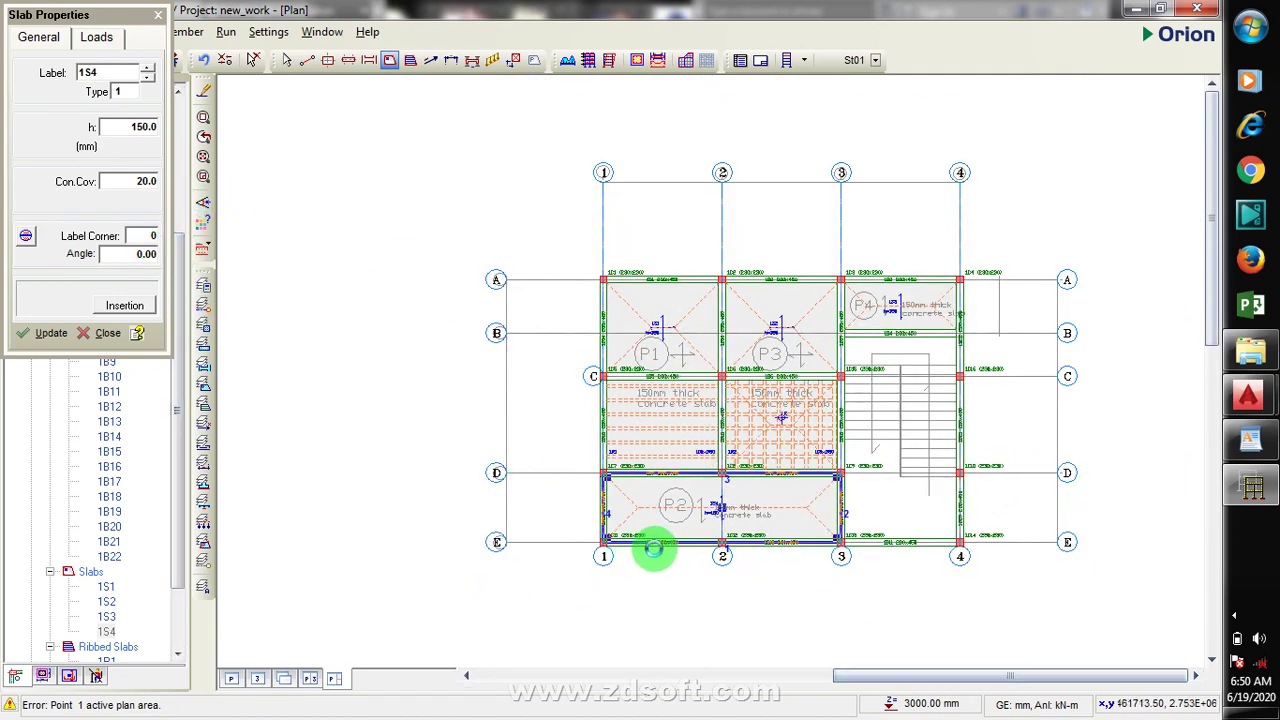
Close the slab properties and open the wall load editor for beam 1B1 on axis A between axes 1 and 2
{"action": "key", "text": "Escape"}
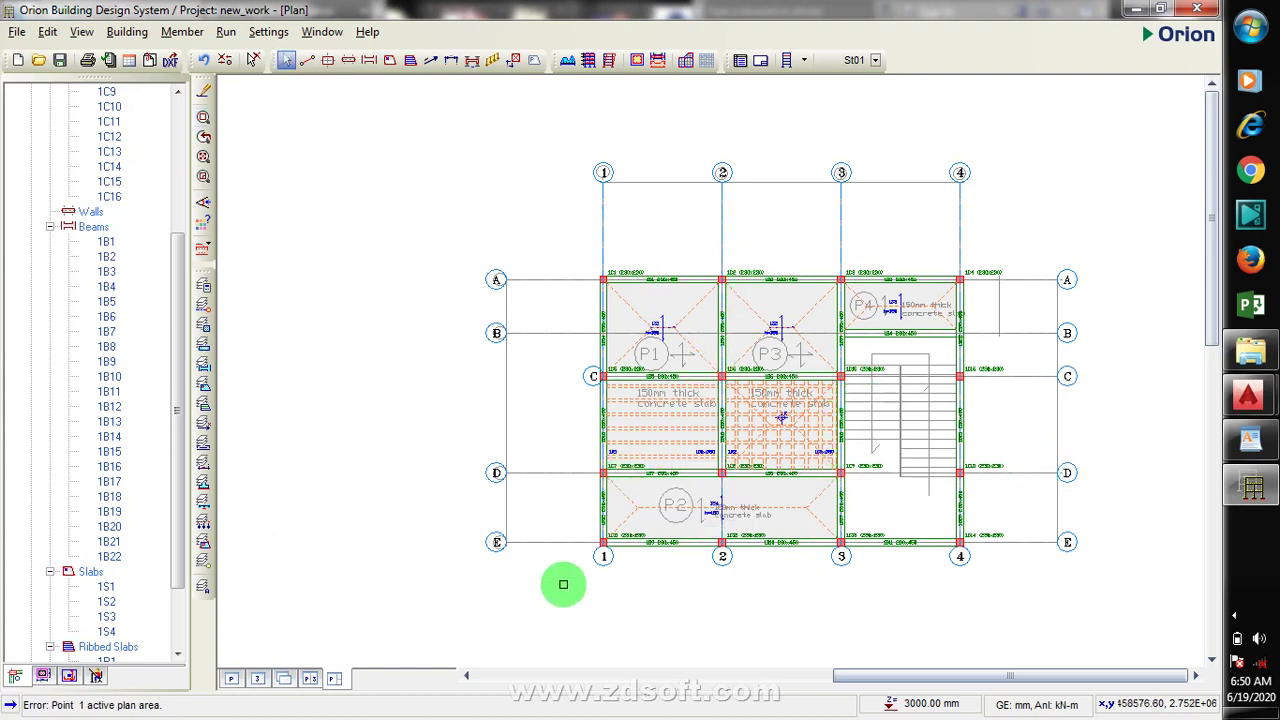
{"action": "scroll", "coordinate": [686, 429], "scroll_direction": "down", "scroll_amount": 4}
{"action": "scroll", "coordinate": [705, 442], "scroll_direction": "up", "scroll_amount": 4}
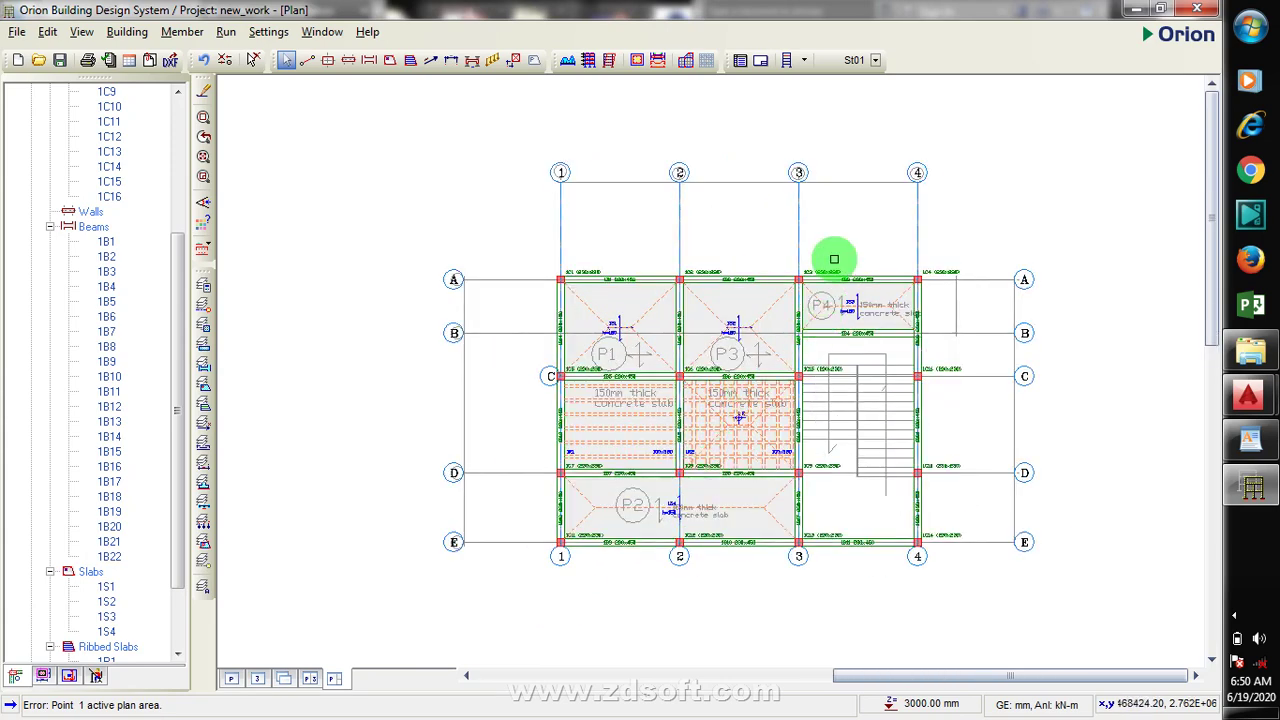
{"action": "scroll", "coordinate": [852, 271], "scroll_direction": "up", "scroll_amount": 1}
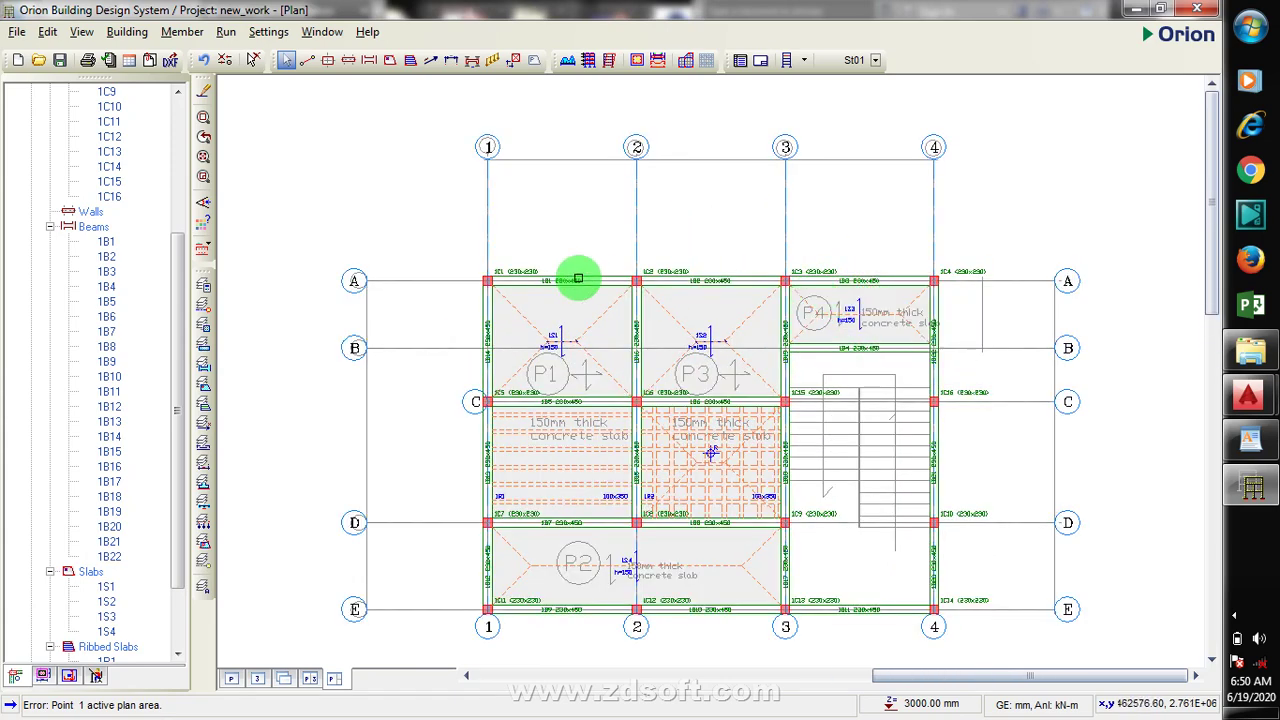
{"action": "scroll", "coordinate": [557, 274], "scroll_direction": "up", "scroll_amount": 1}
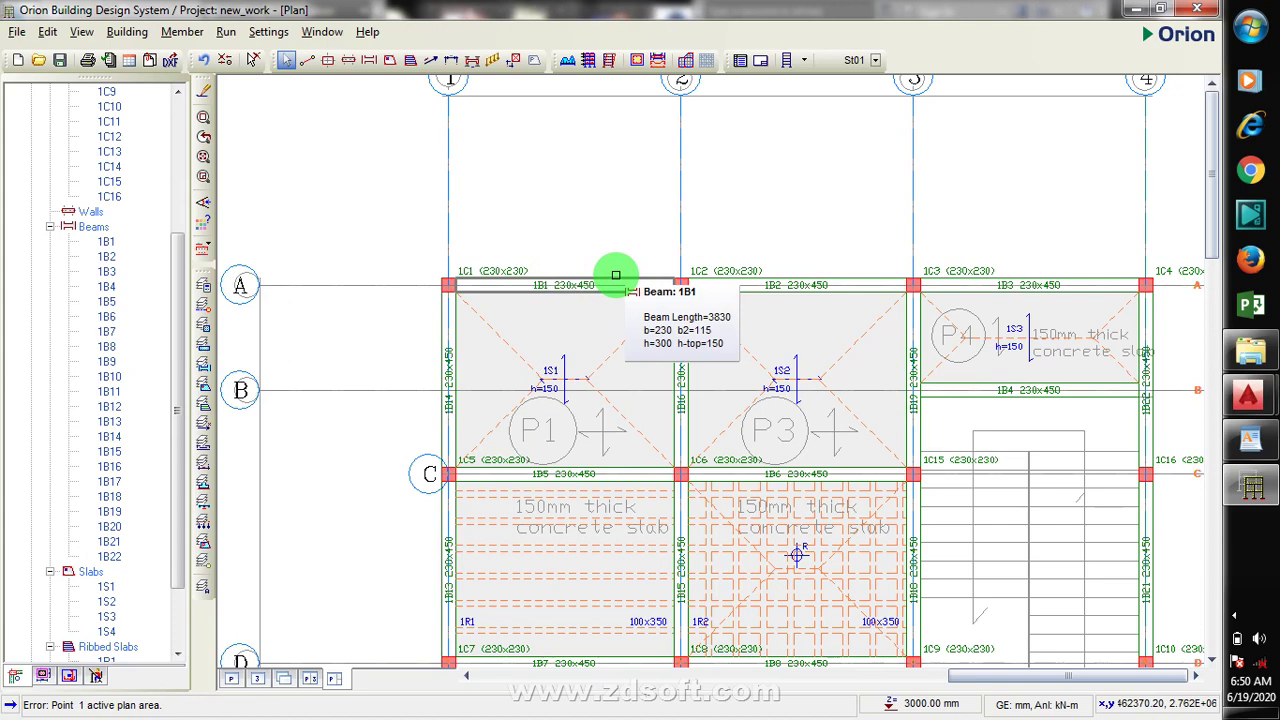
{"action": "left_click", "coordinate": [616, 276]}
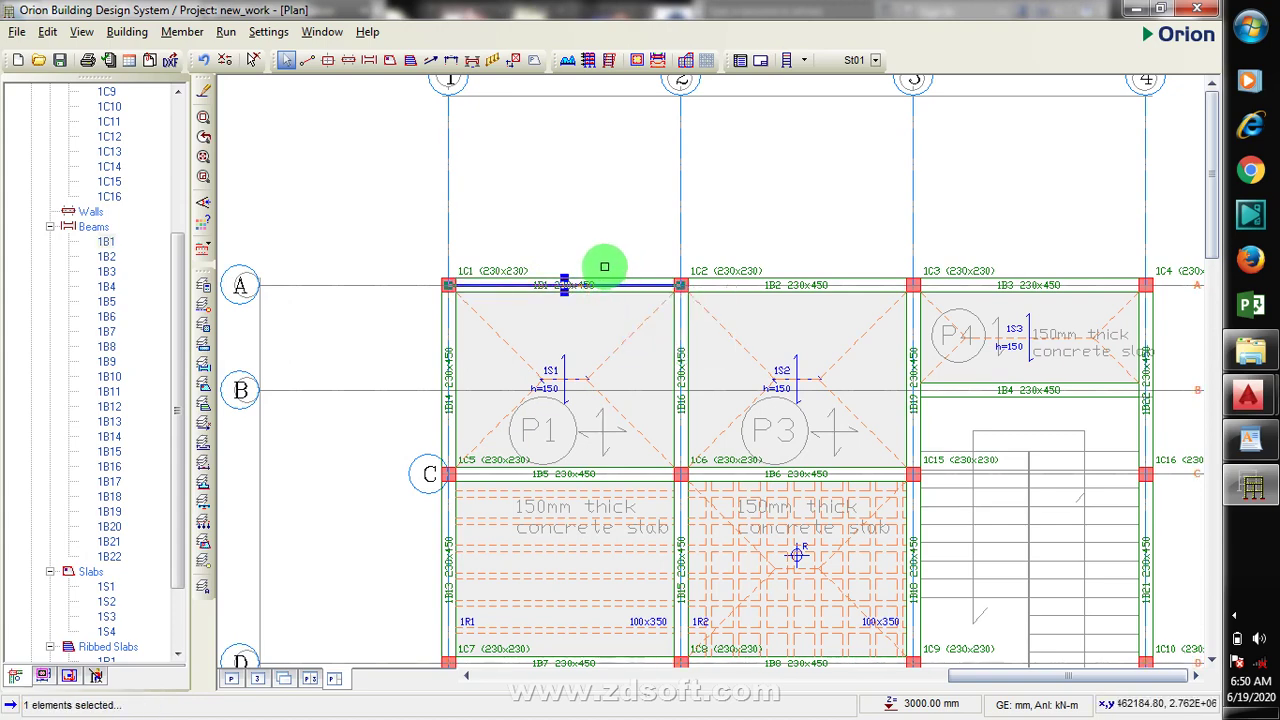
{"action": "right_click", "coordinate": [605, 262]}
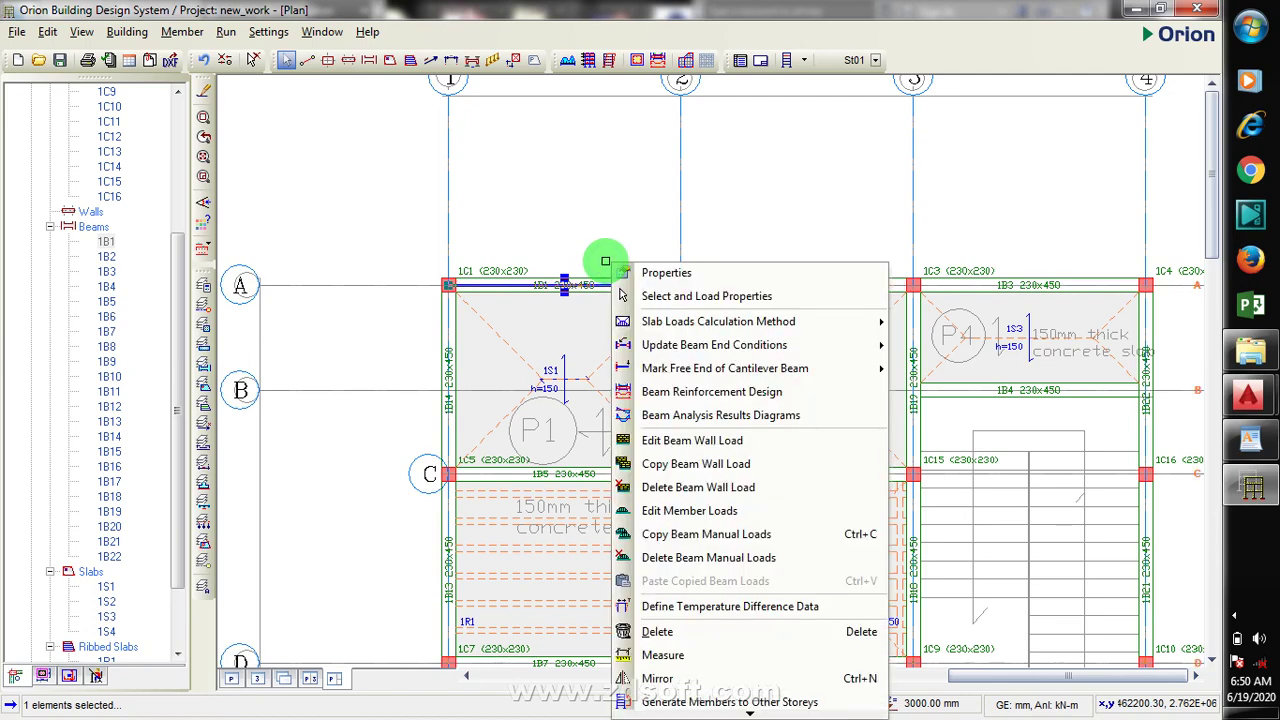
{"action": "left_click", "coordinate": [757, 452]}
{"action": "left_click", "coordinate": [1234, 614]}
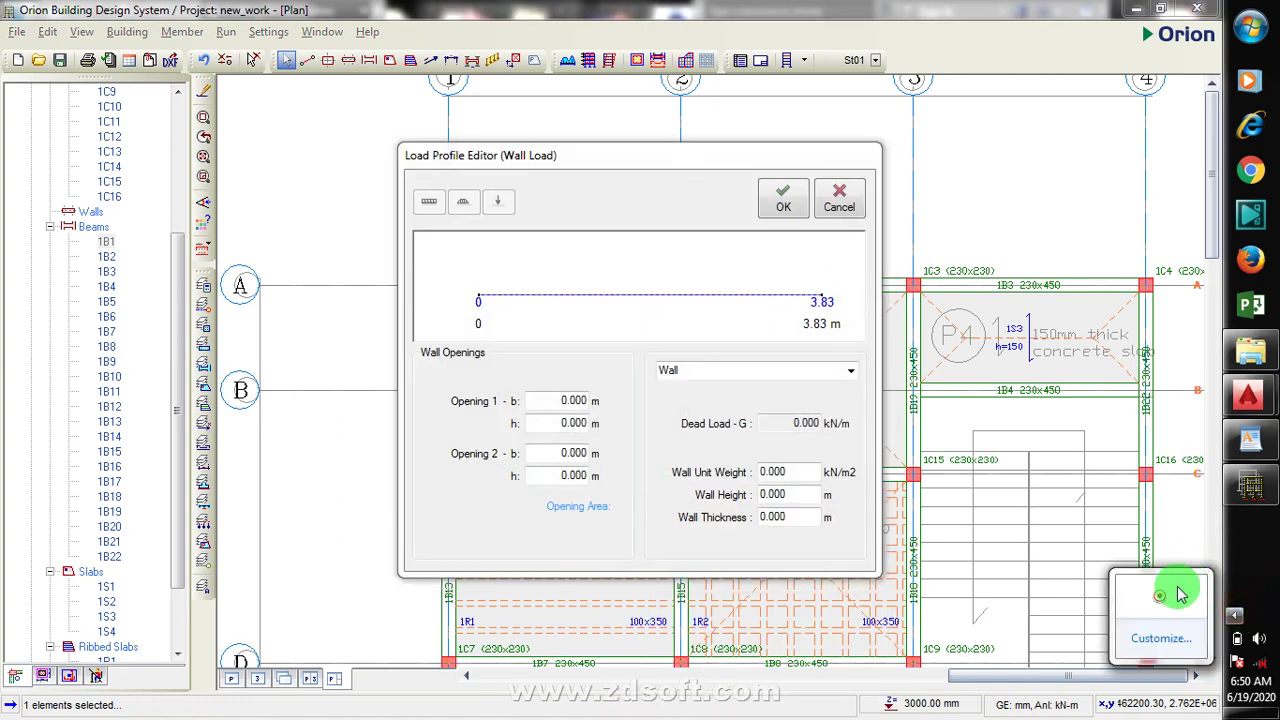
{"action": "right_click", "coordinate": [1178, 594]}
{"action": "left_click", "coordinate": [1178, 515]}
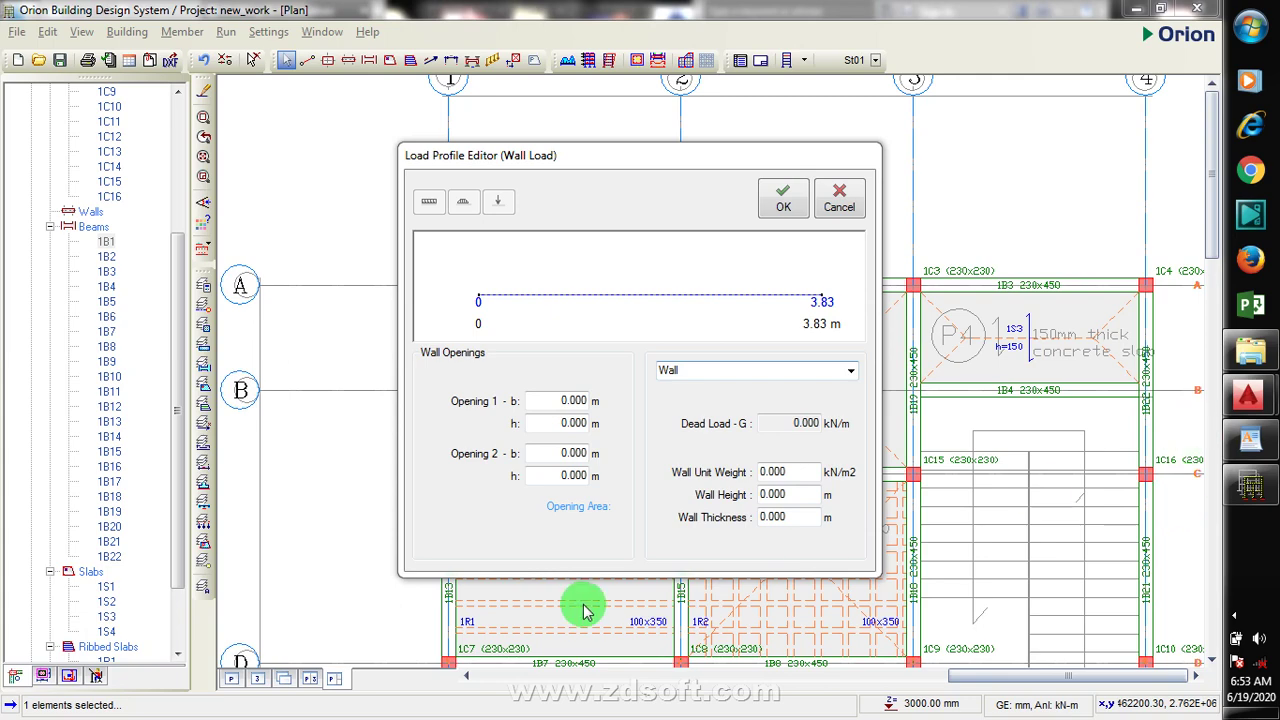
Apply a wall load to beam 1B1 with unit weight 2.87 kN/m2, wall height 3 m and wall thickness 0.23 m
{"action": "left_click_drag", "start_coordinate": [800, 471], "coordinate": [731, 472]}
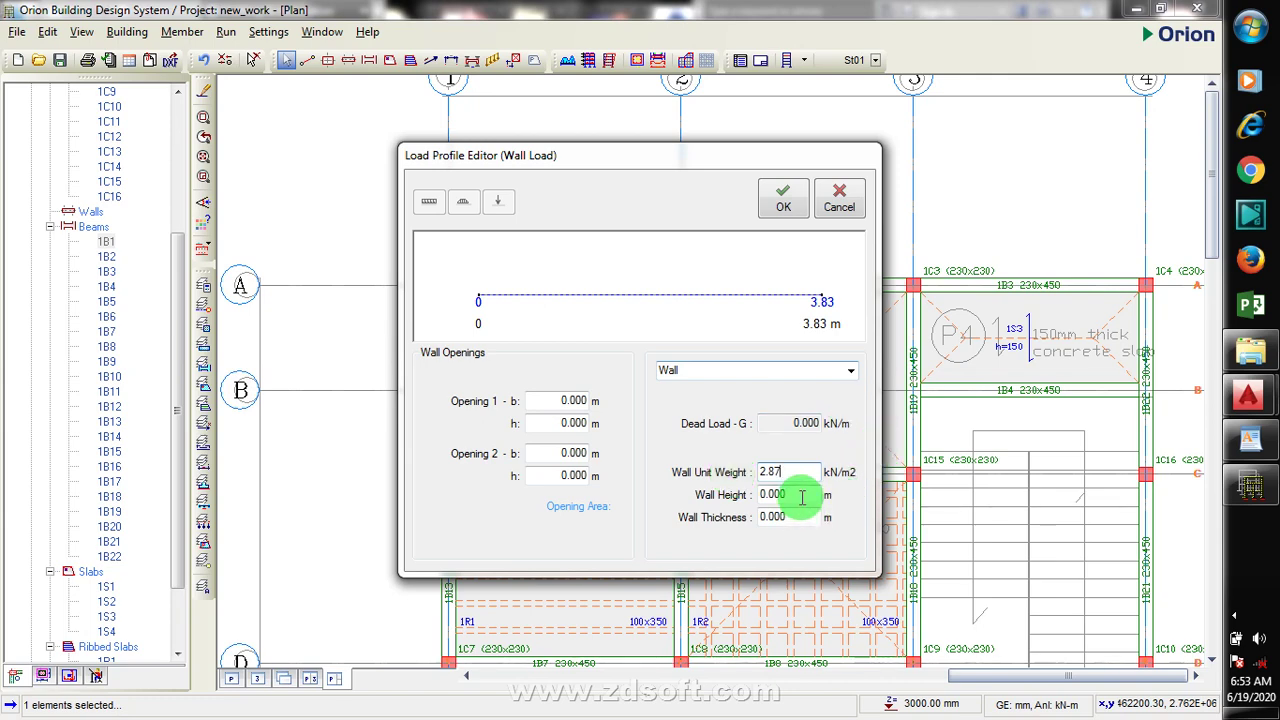
{"action": "left_click_drag", "start_coordinate": [792, 496], "coordinate": [740, 503]}
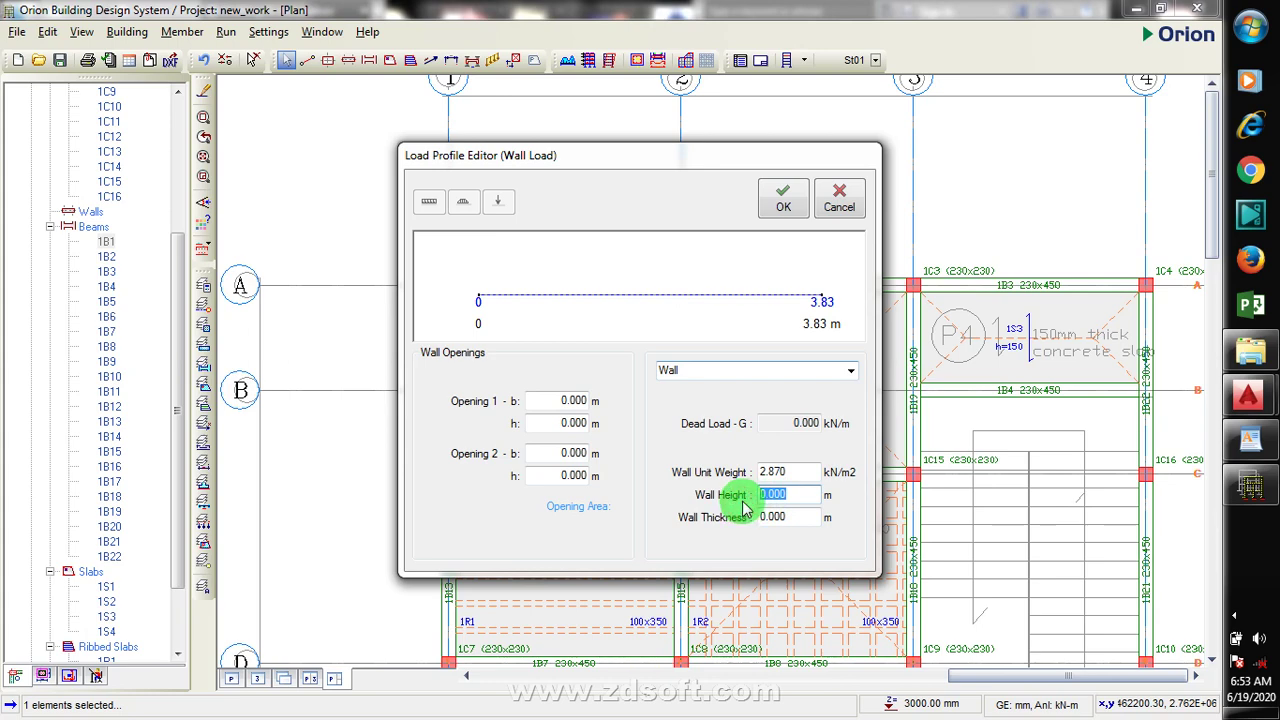
{"action": "type", "text": "3"}
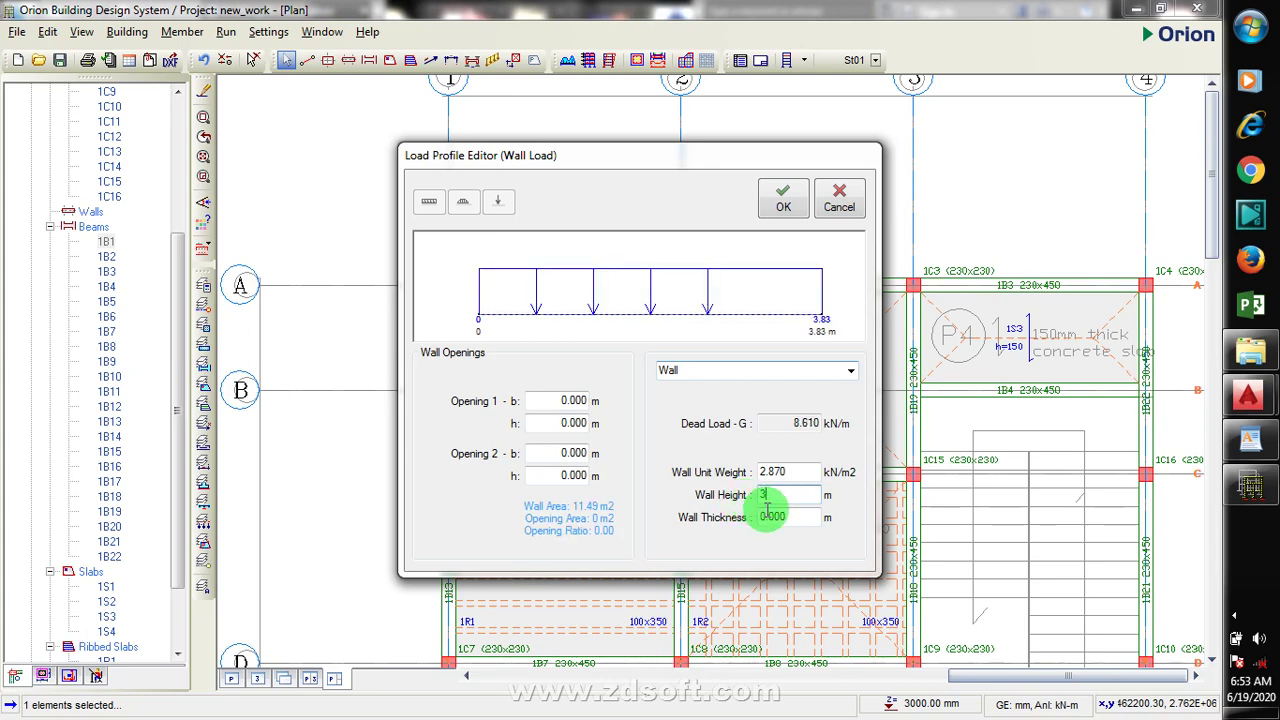
{"action": "left_click_drag", "start_coordinate": [806, 519], "coordinate": [750, 522]}
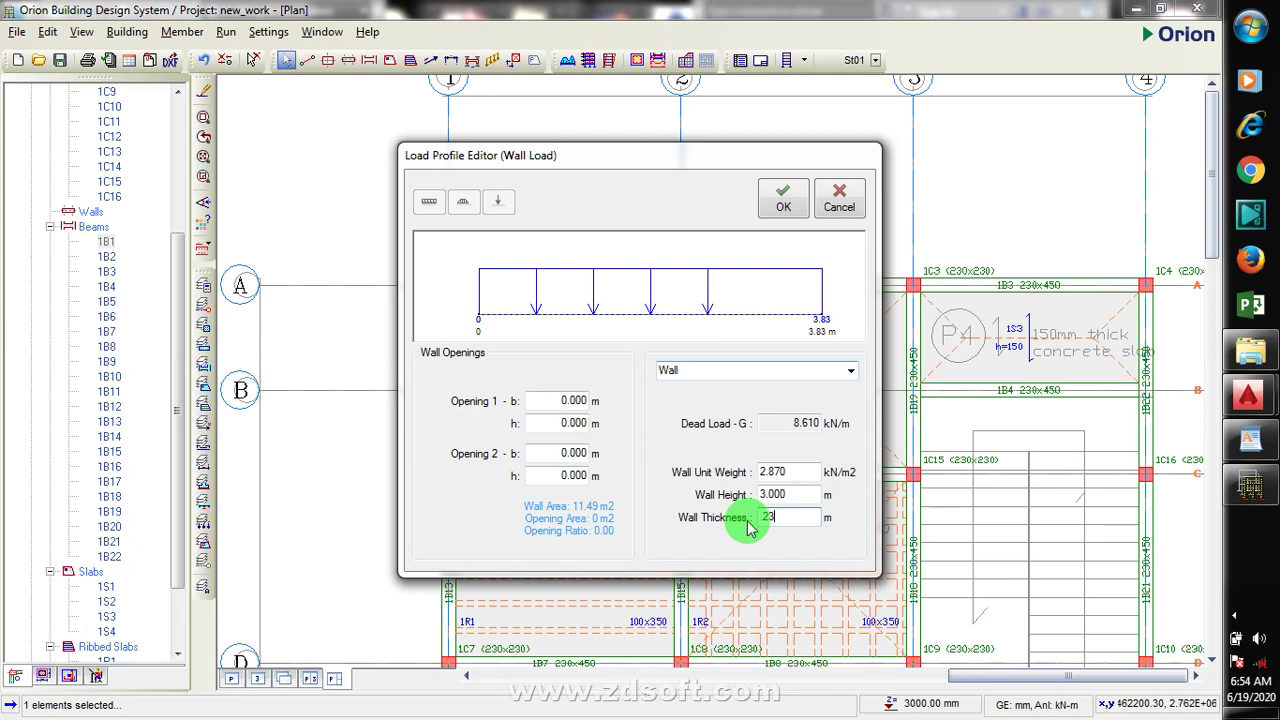
{"action": "left_click_drag", "start_coordinate": [786, 518], "coordinate": [718, 527]}
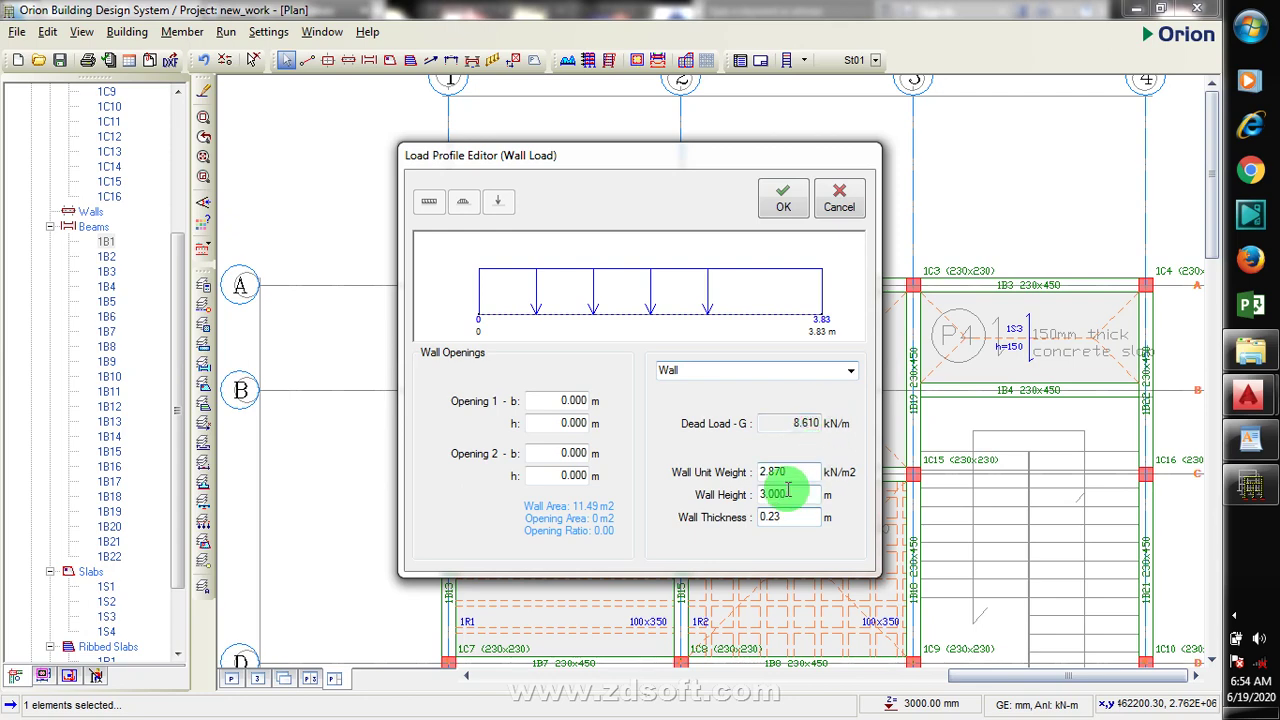
{"action": "left_click", "coordinate": [811, 518]}
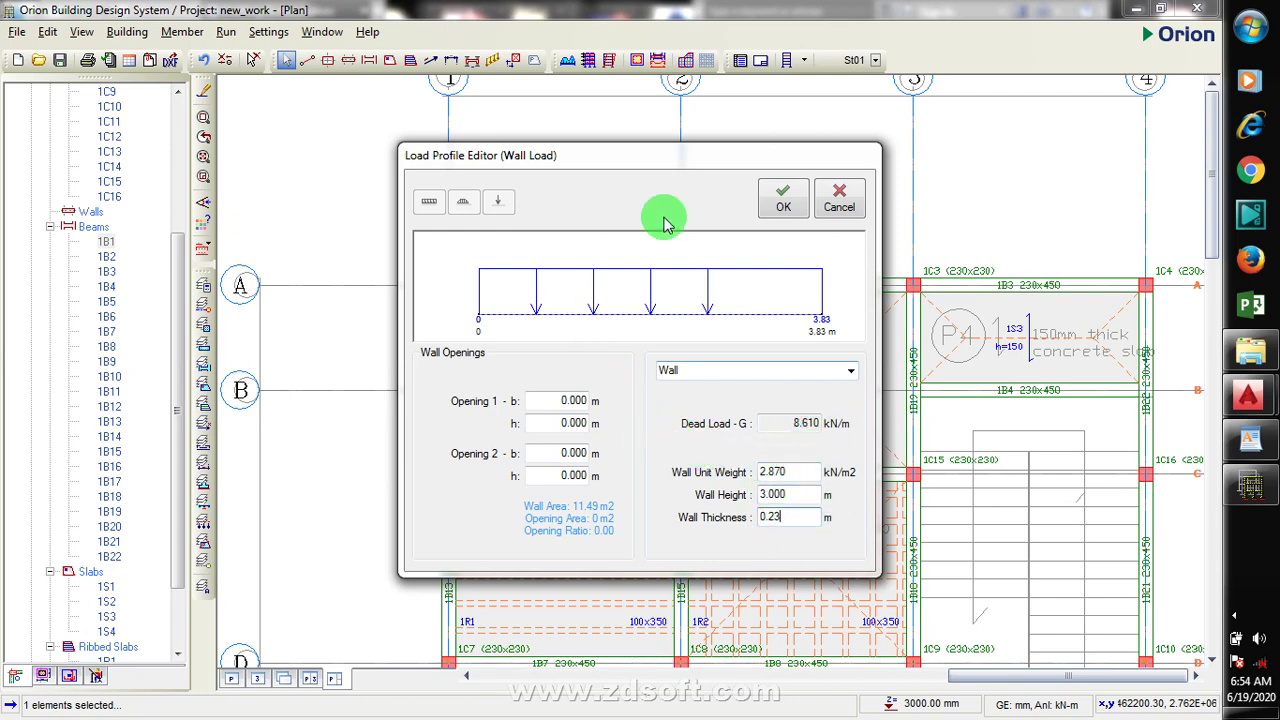
{"action": "left_click", "coordinate": [789, 207]}
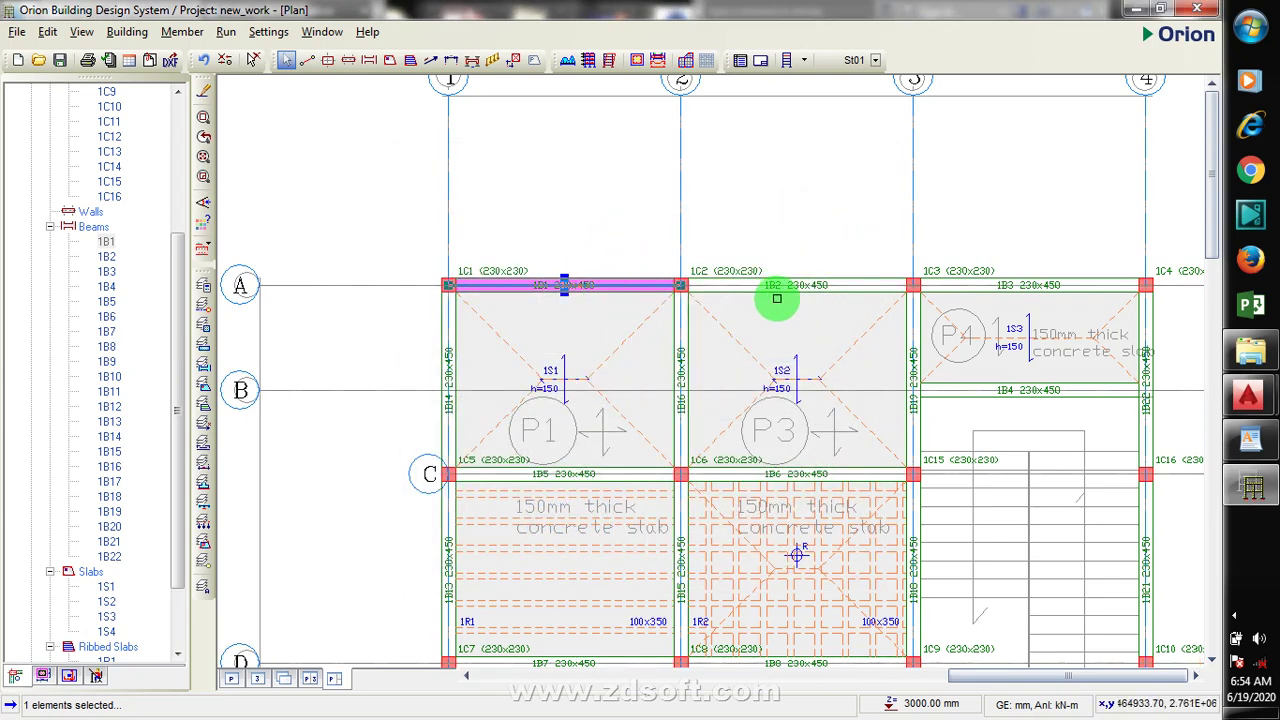
Copy the wall load from beam 1B1
{"action": "mouse_move", "coordinate": [577, 281]}
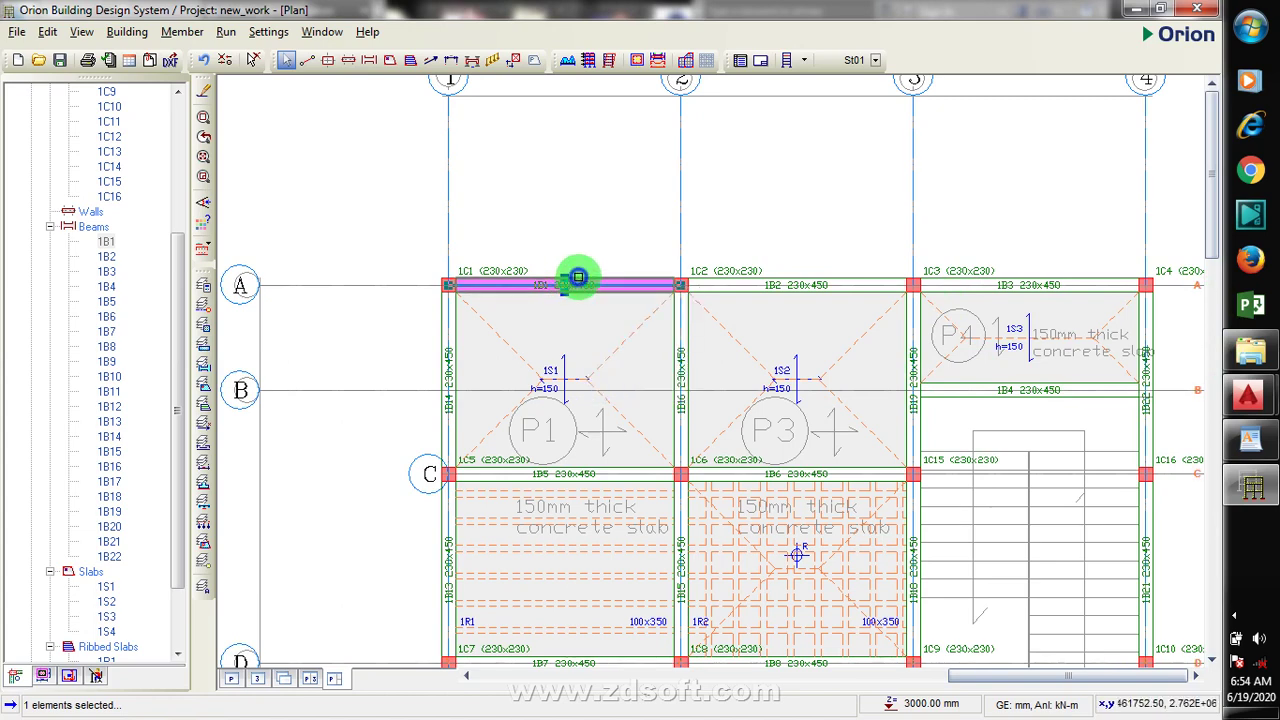
{"action": "right_click", "coordinate": [578, 277]}
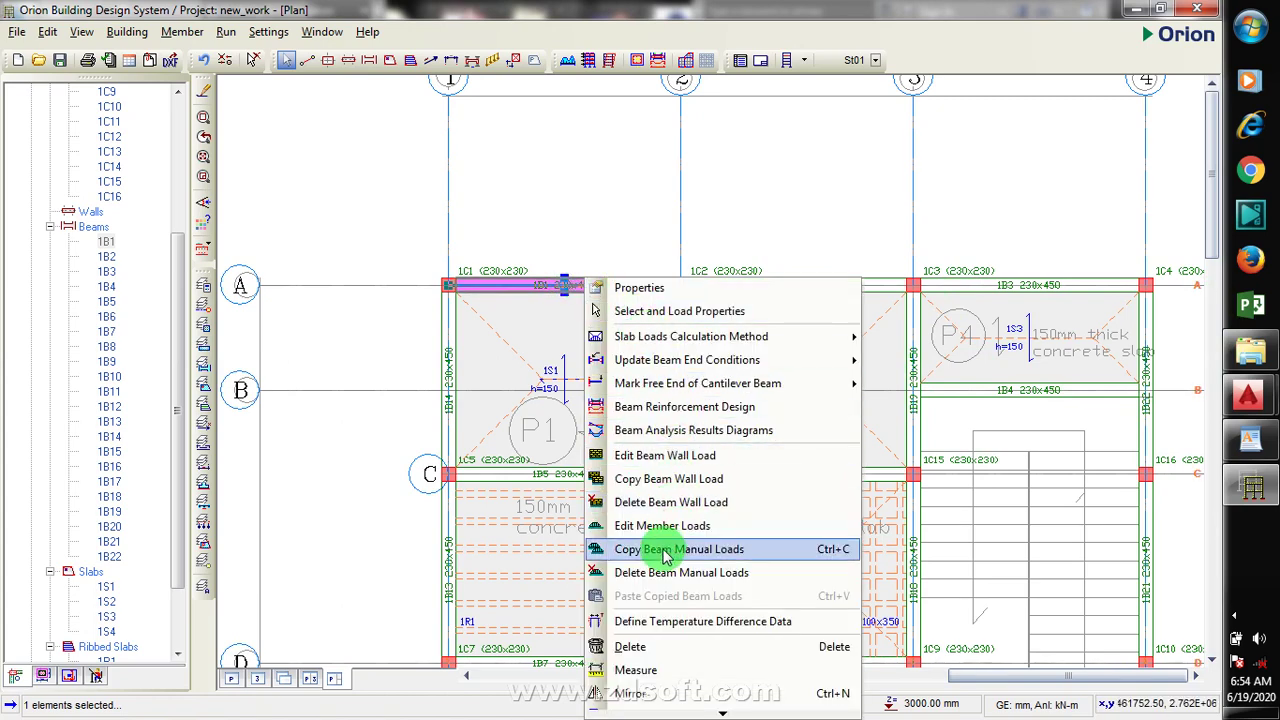
{"action": "left_click", "coordinate": [683, 480]}
Select the whole floor plan, paste the copied wall load onto all its beams with replacement accepted, and clear the selection
{"action": "scroll", "coordinate": [570, 250], "scroll_direction": "down", "scroll_amount": 3}
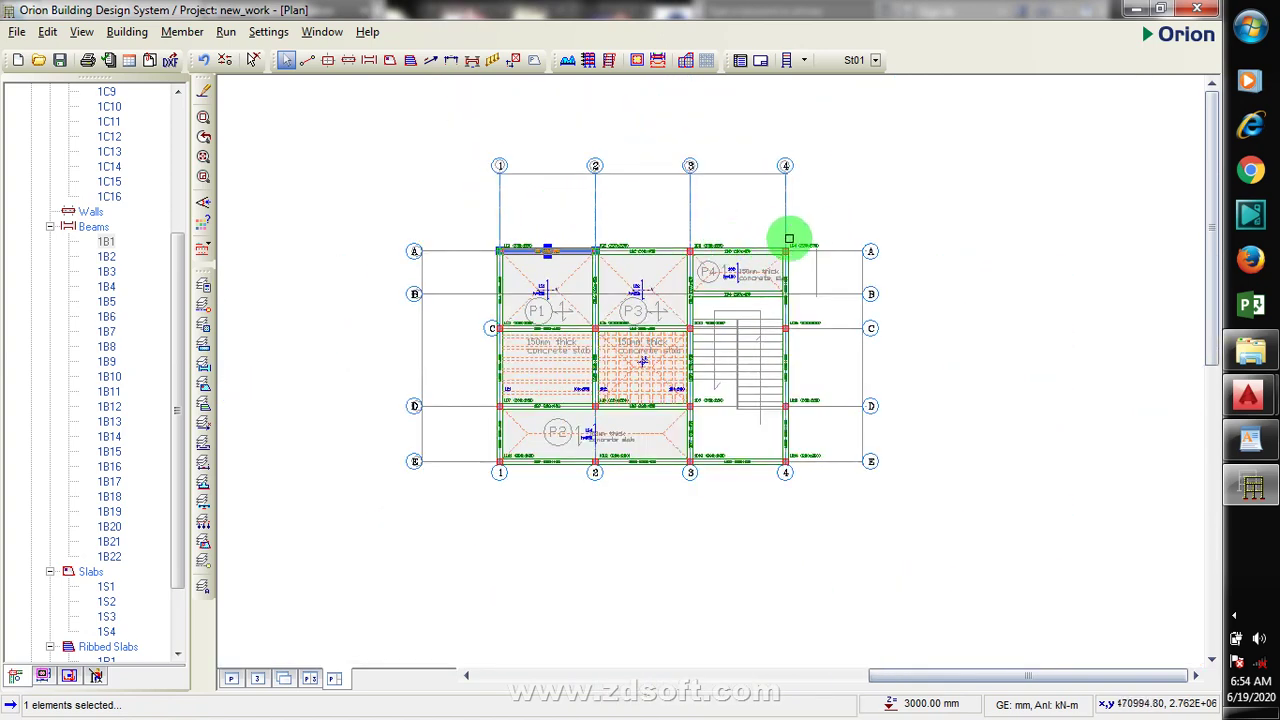
{"action": "left_click", "coordinate": [812, 231]}
{"action": "left_click", "coordinate": [476, 496]}
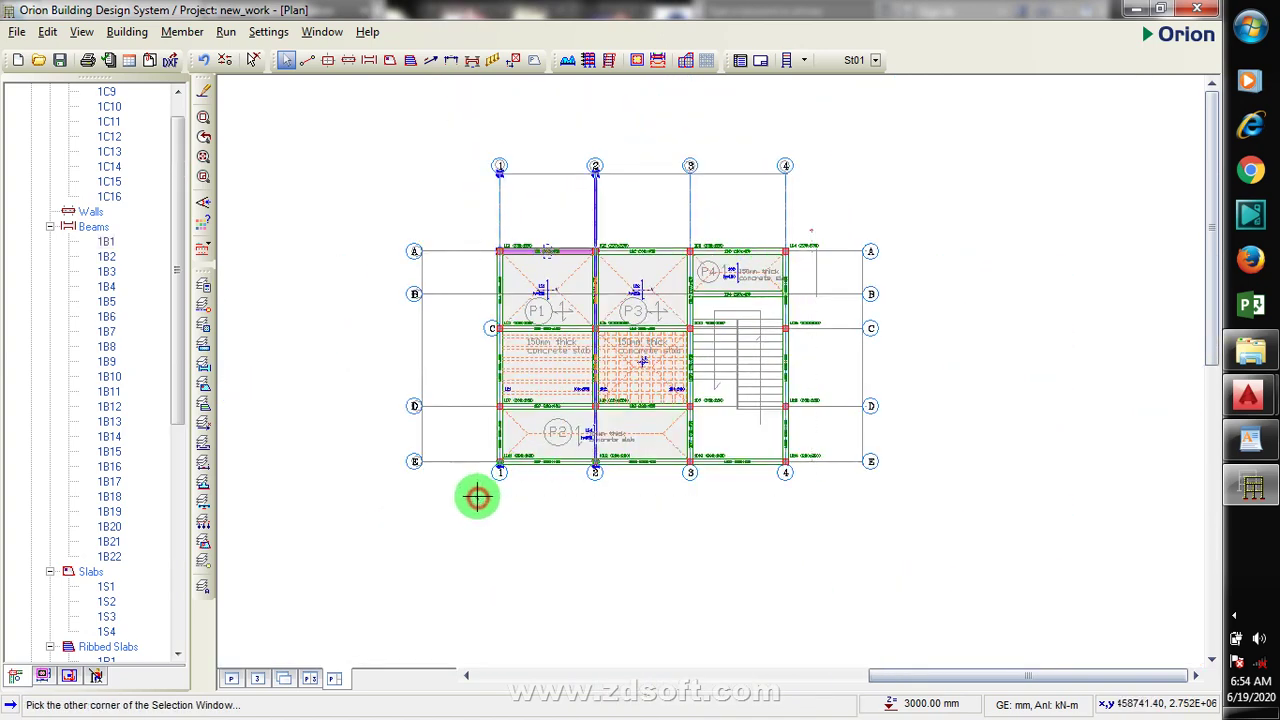
{"action": "right_click", "coordinate": [475, 321]}
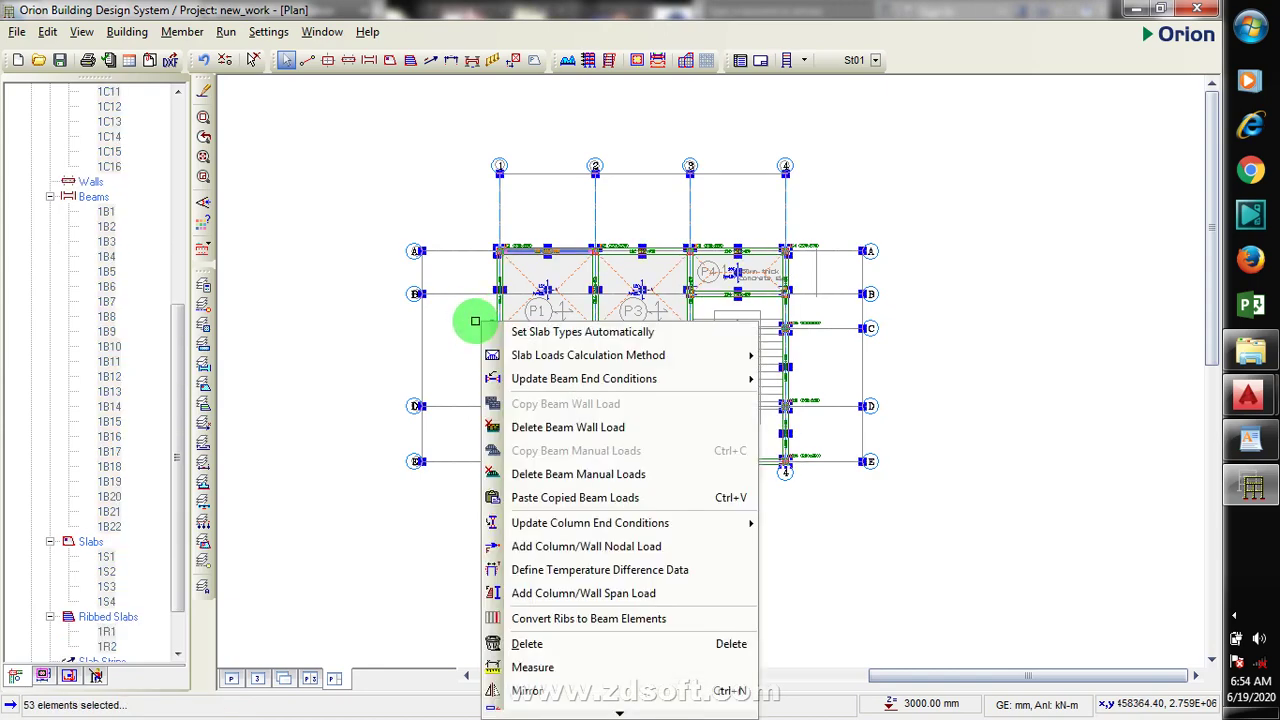
{"action": "left_click", "coordinate": [615, 497]}
{"action": "left_click", "coordinate": [675, 431]}
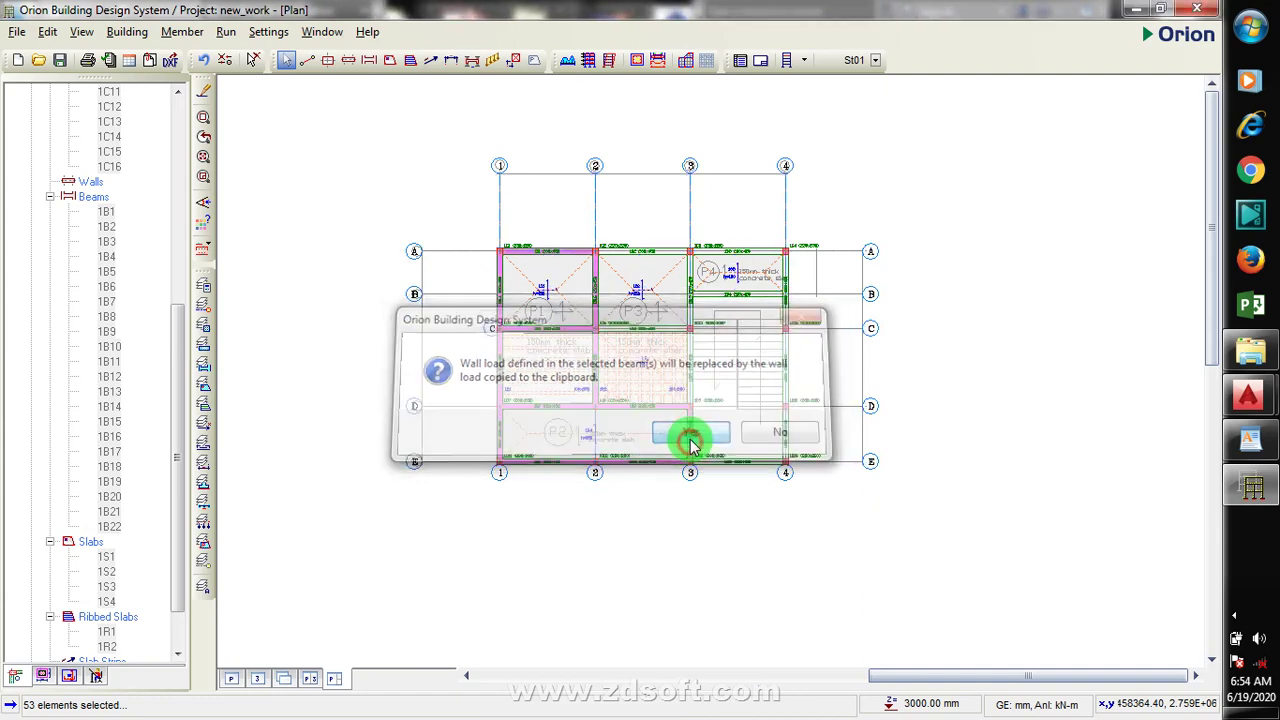
{"action": "left_click", "coordinate": [448, 374]}
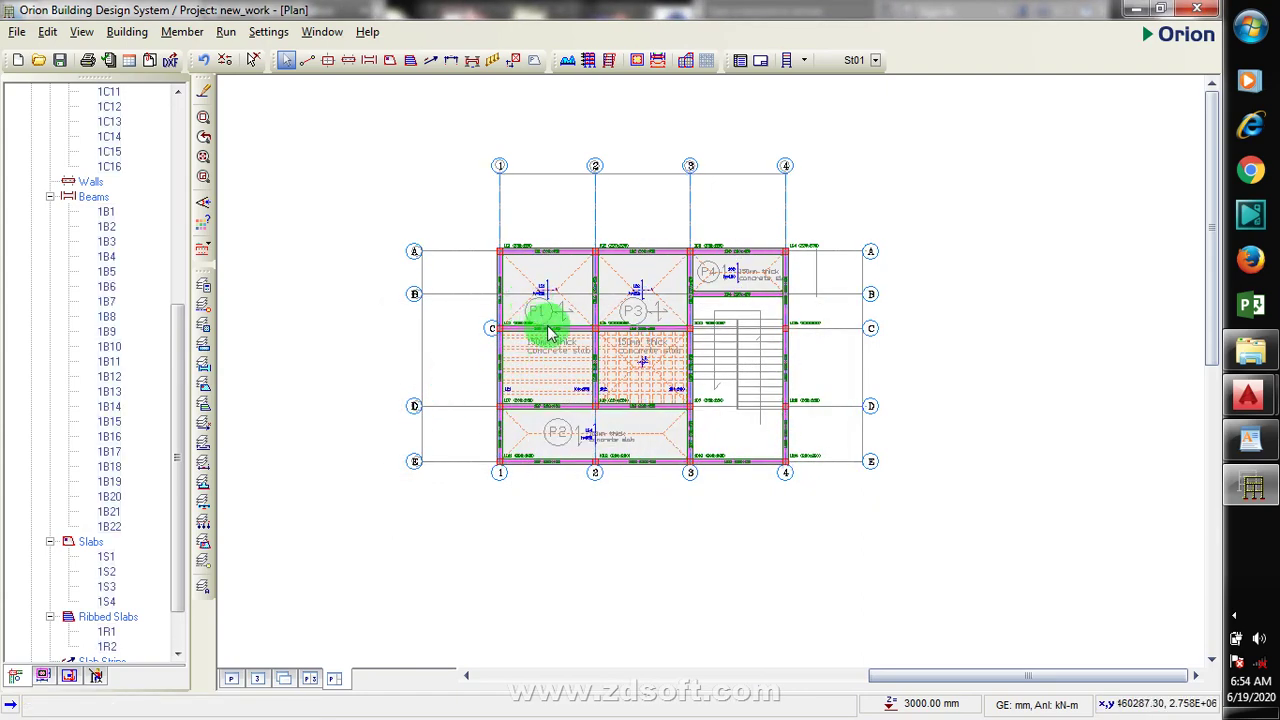
Collapse storey St01 in the structure tree
{"action": "scroll", "coordinate": [543, 323], "scroll_direction": "up", "scroll_amount": 2}
{"action": "scroll", "coordinate": [903, 282], "scroll_direction": "down", "scroll_amount": 1}
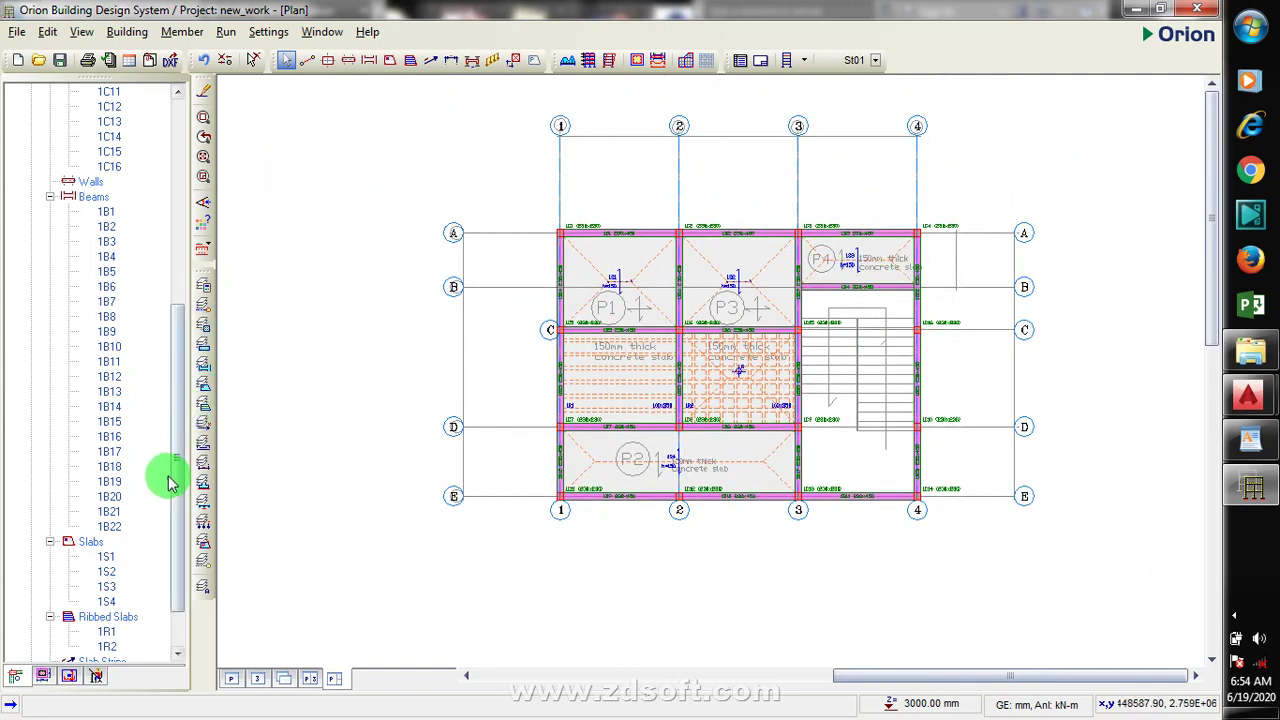
{"action": "left_click_drag", "start_coordinate": [177, 423], "coordinate": [194, 137]}
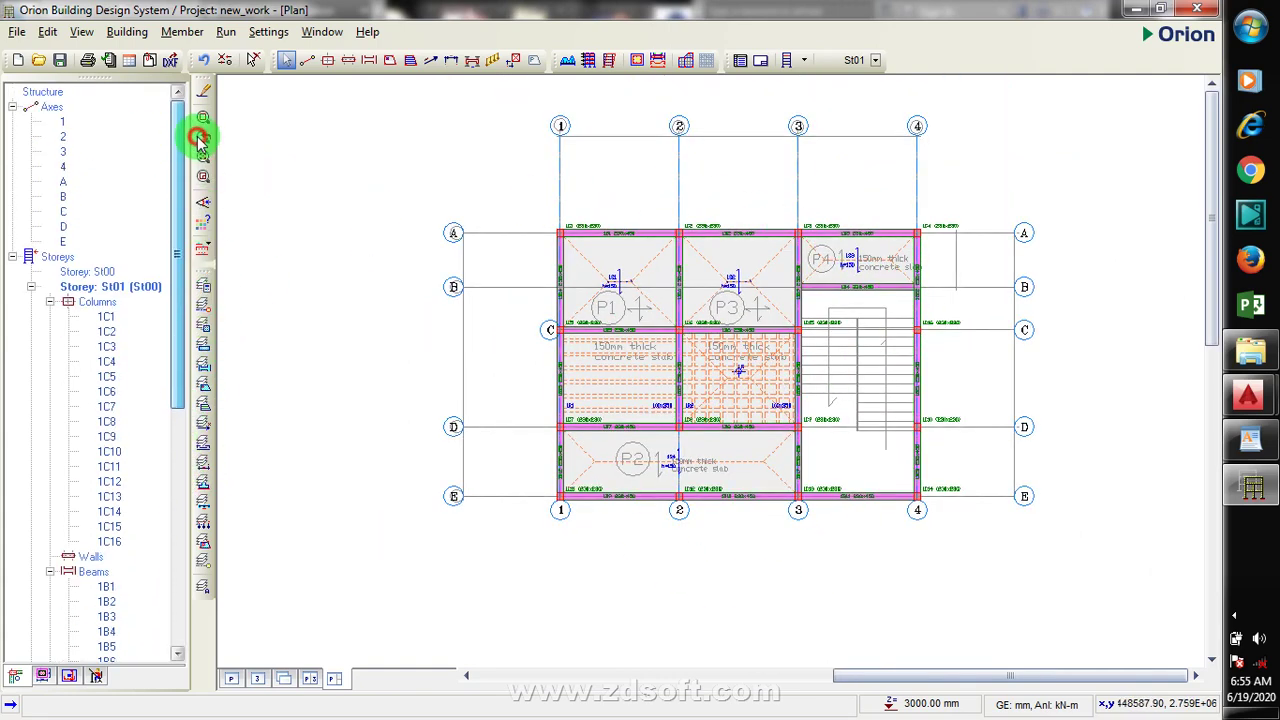
{"action": "left_click", "coordinate": [31, 287]}
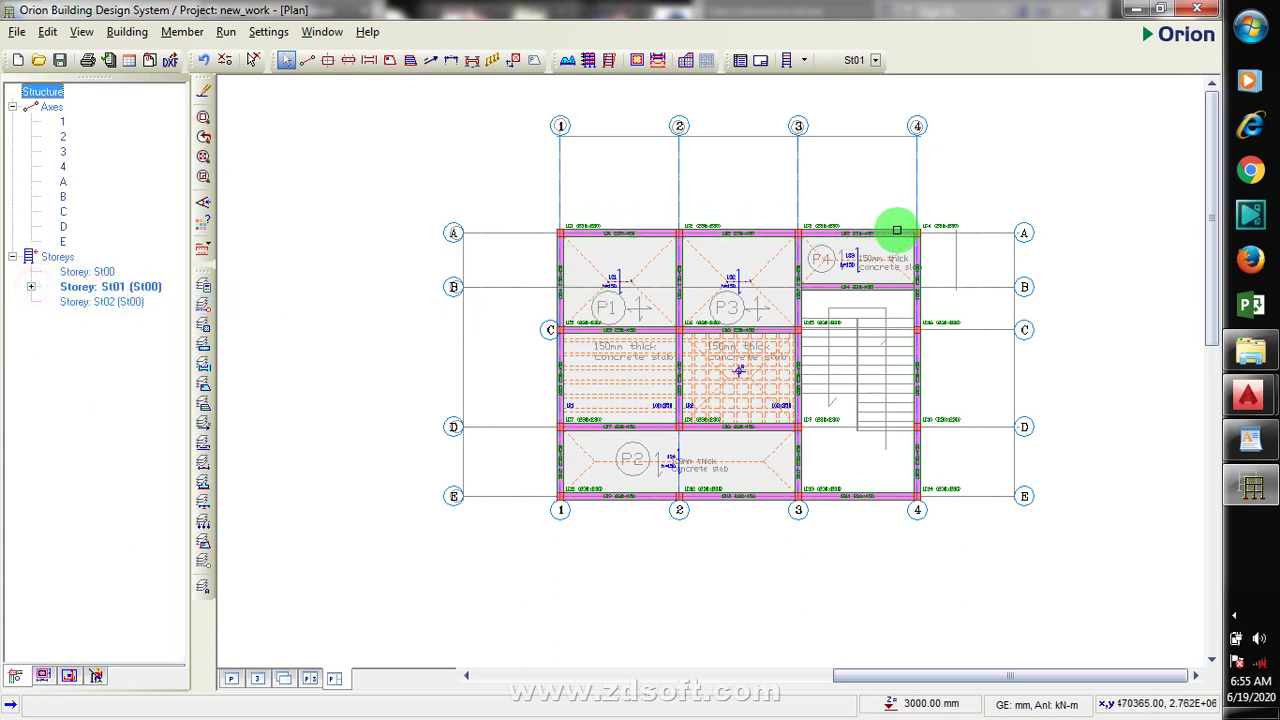
Select all elements of the St01 floor plan with a selection window around the building
{"action": "mouse_move", "coordinate": [916, 250]}
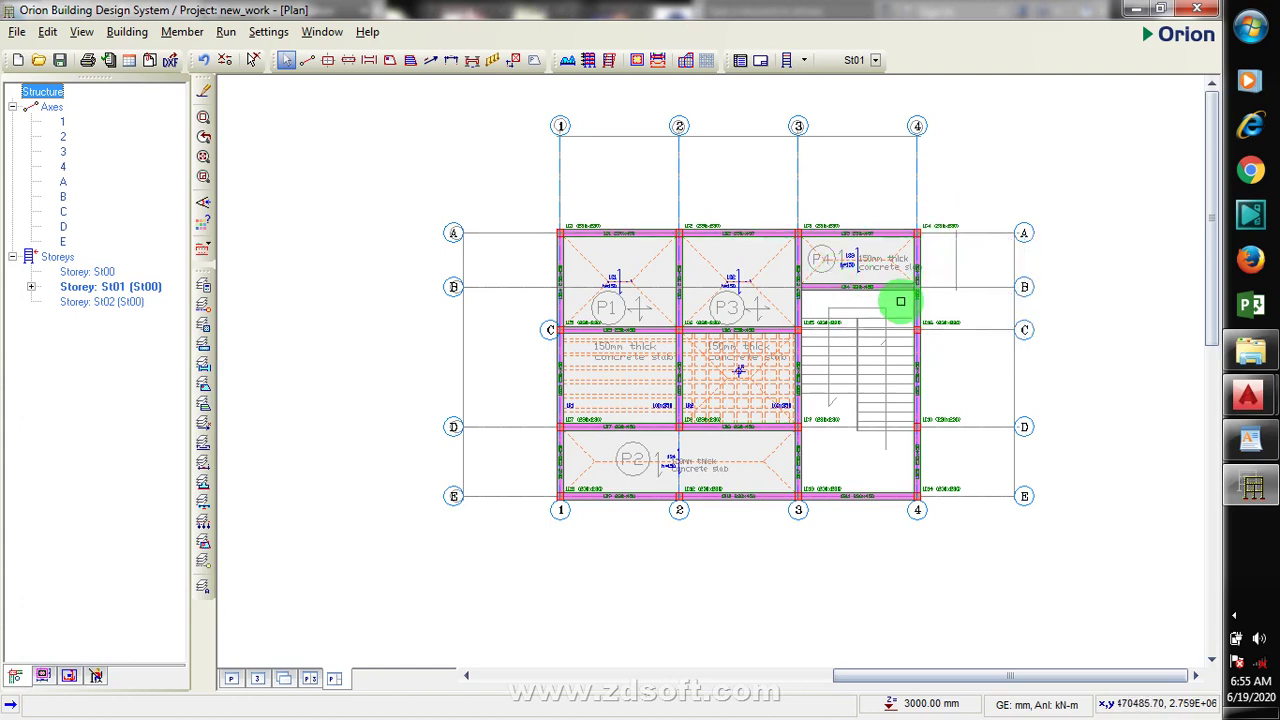
{"action": "left_click", "coordinate": [949, 204]}
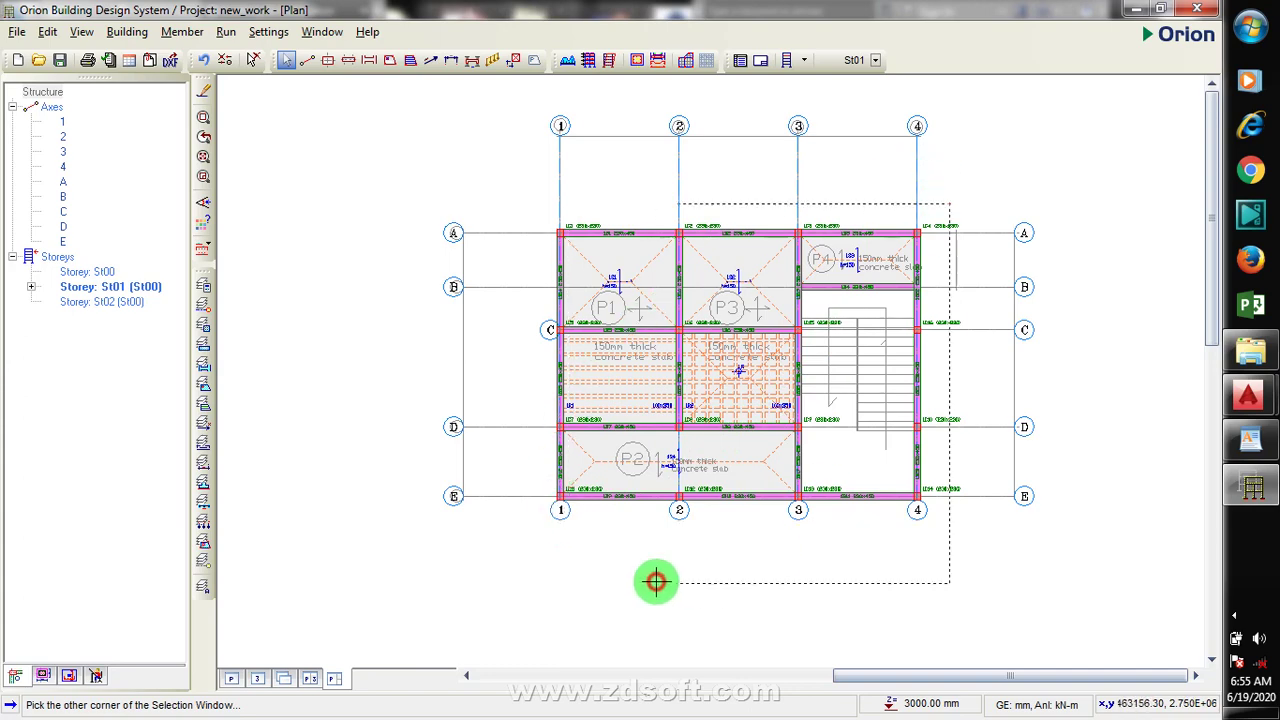
{"action": "left_click", "coordinate": [571, 563]}
{"action": "left_click_drag", "start_coordinate": [913, 256], "coordinate": [489, 548]}
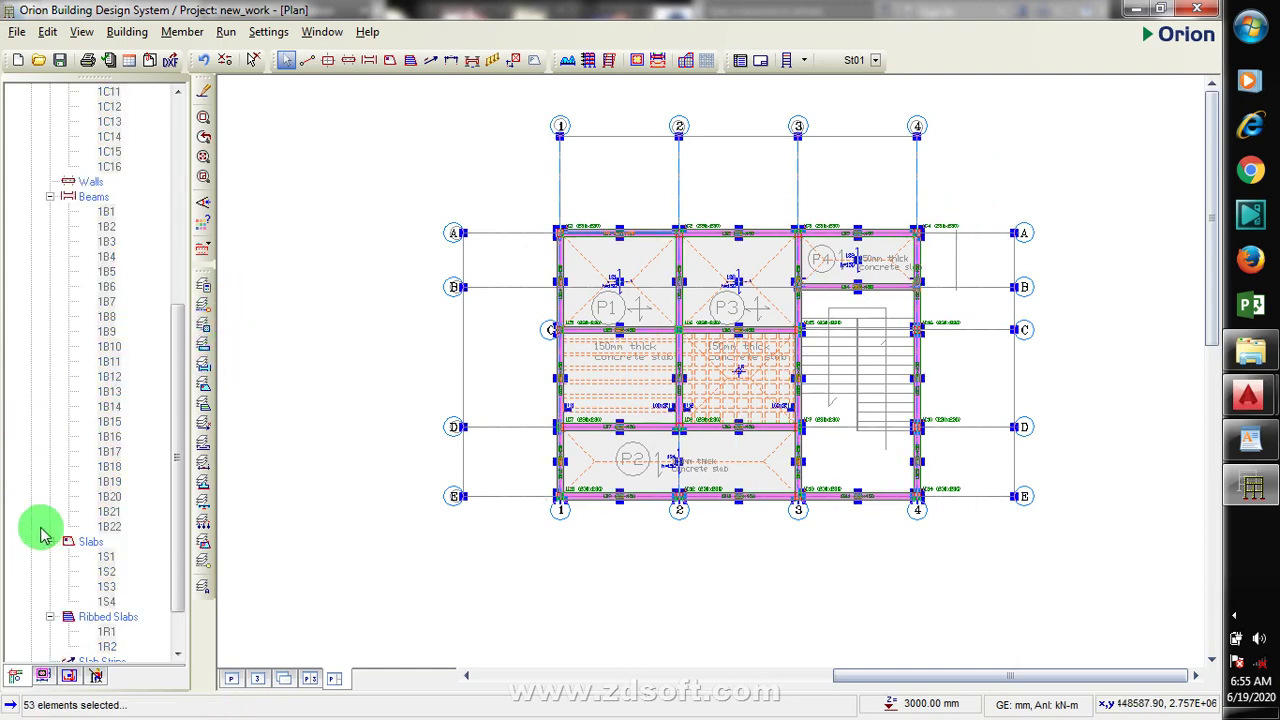
Collapse the slab, ribbed slab, beam and column lists under storey St01 in the structure tree
{"action": "left_click", "coordinate": [50, 541]}
{"action": "left_click", "coordinate": [50, 556]}
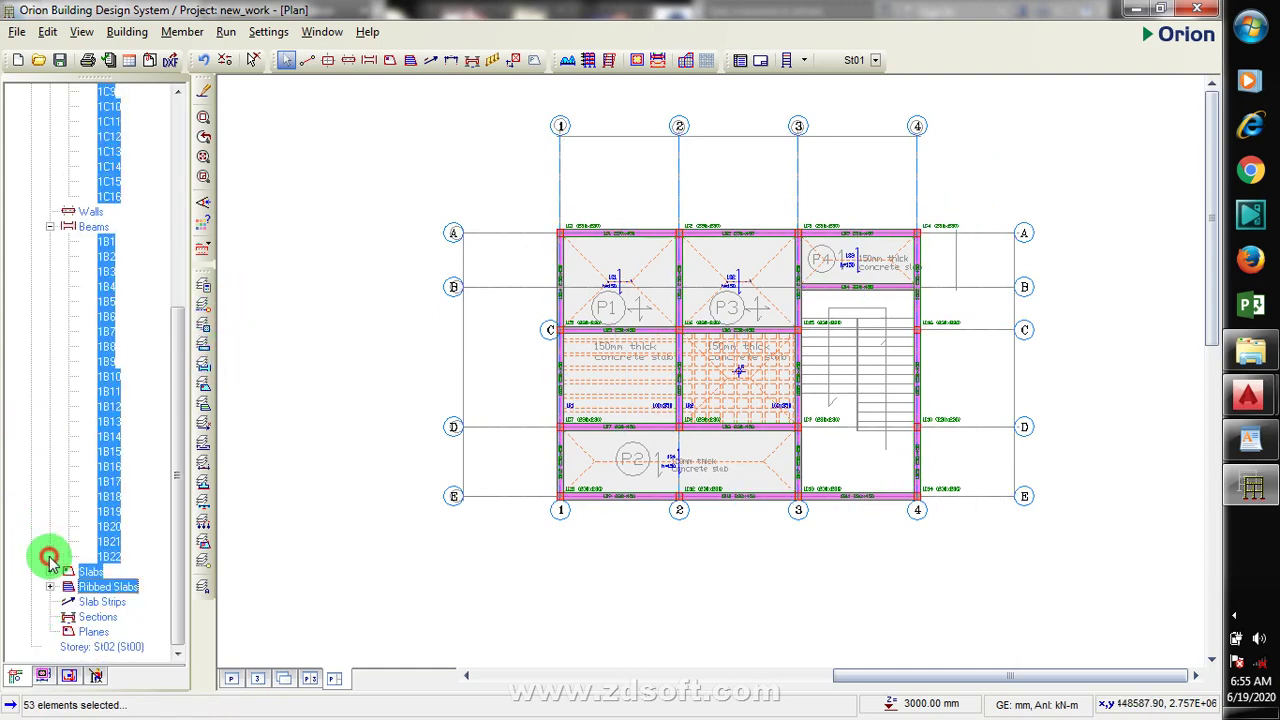
{"action": "left_click", "coordinate": [47, 226]}
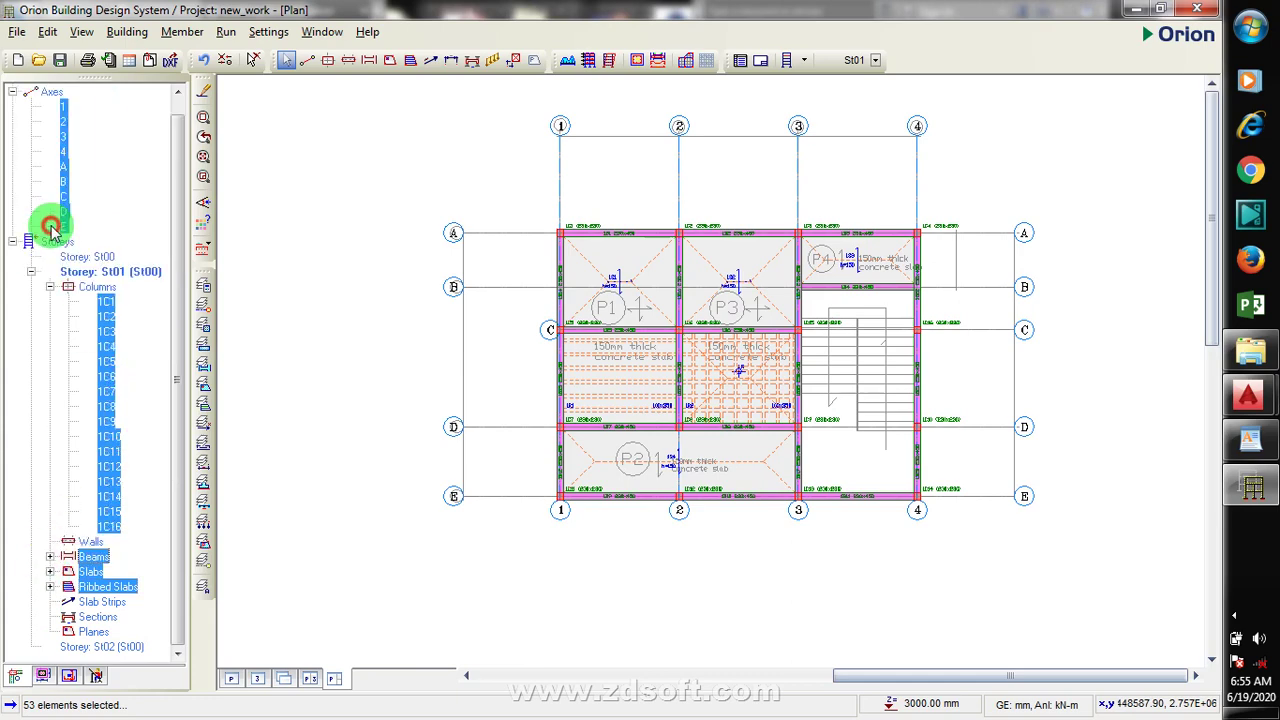
{"action": "left_click", "coordinate": [44, 223]}
{"action": "left_click", "coordinate": [13, 242]}
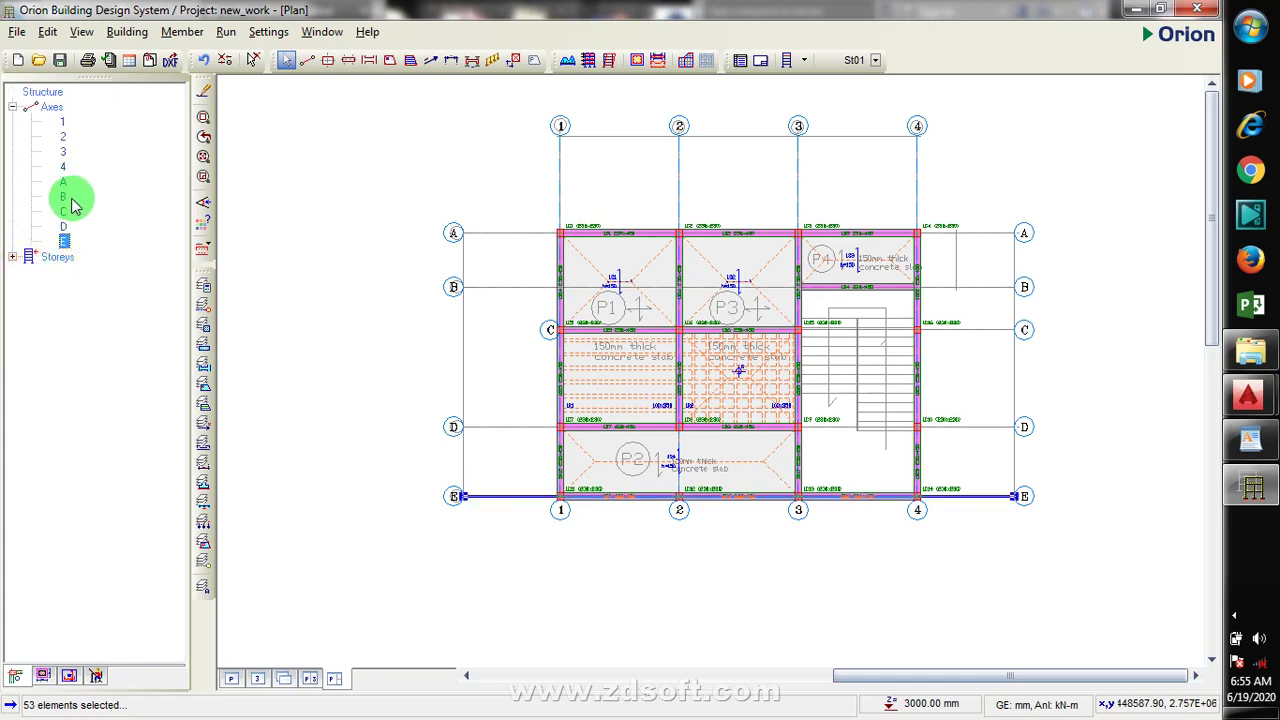
{"action": "left_click", "coordinate": [13, 258]}
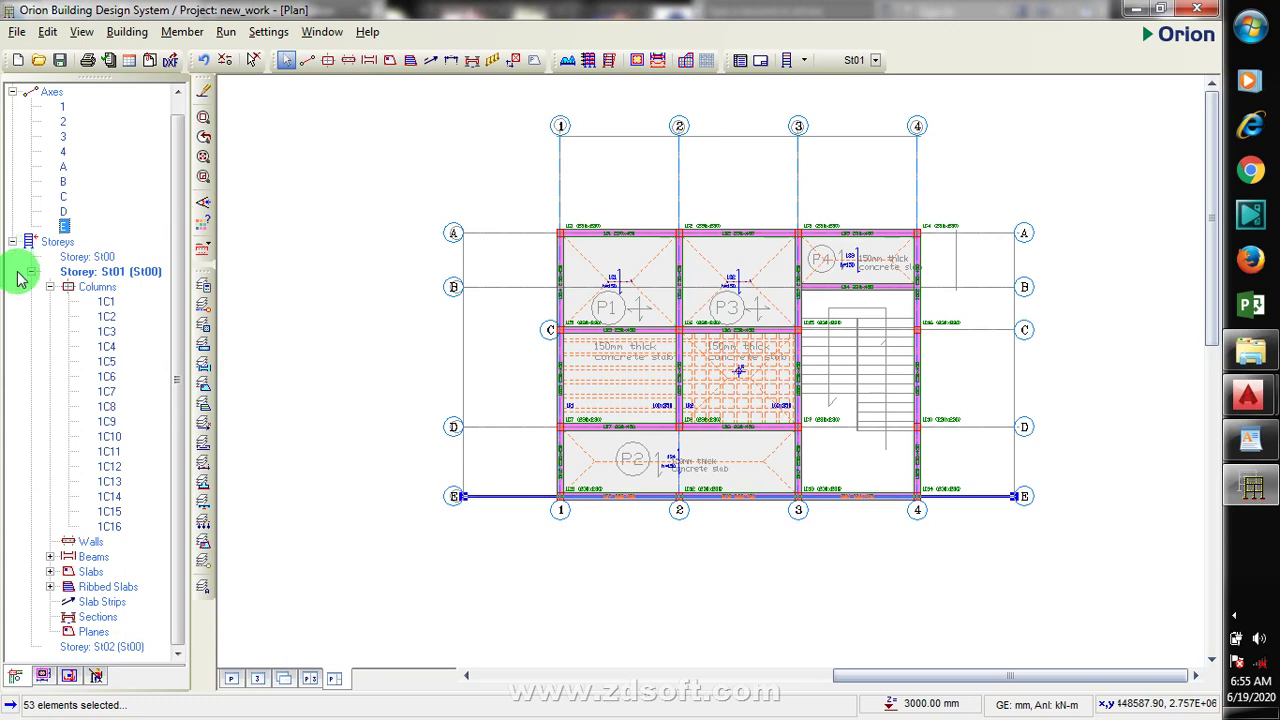
{"action": "left_click", "coordinate": [49, 287]}
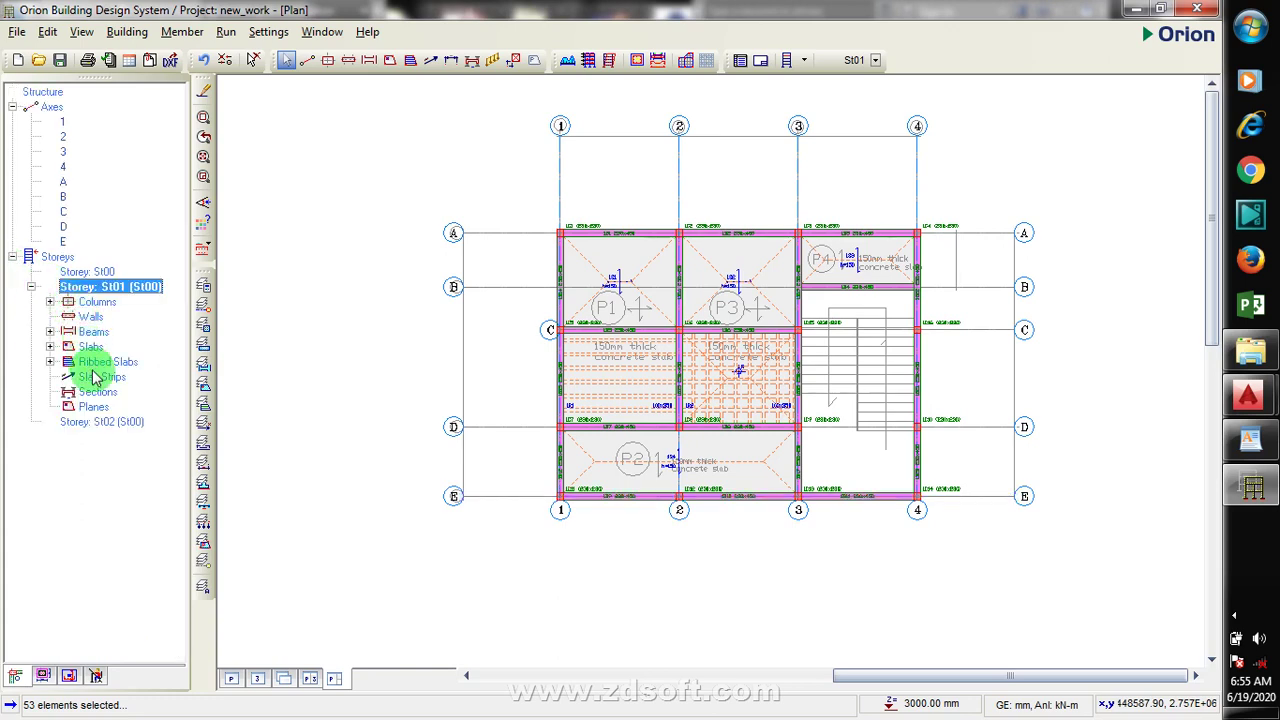
Start generating a storey from source storey St01 with St02 as the target storey
{"action": "left_click", "coordinate": [105, 287]}
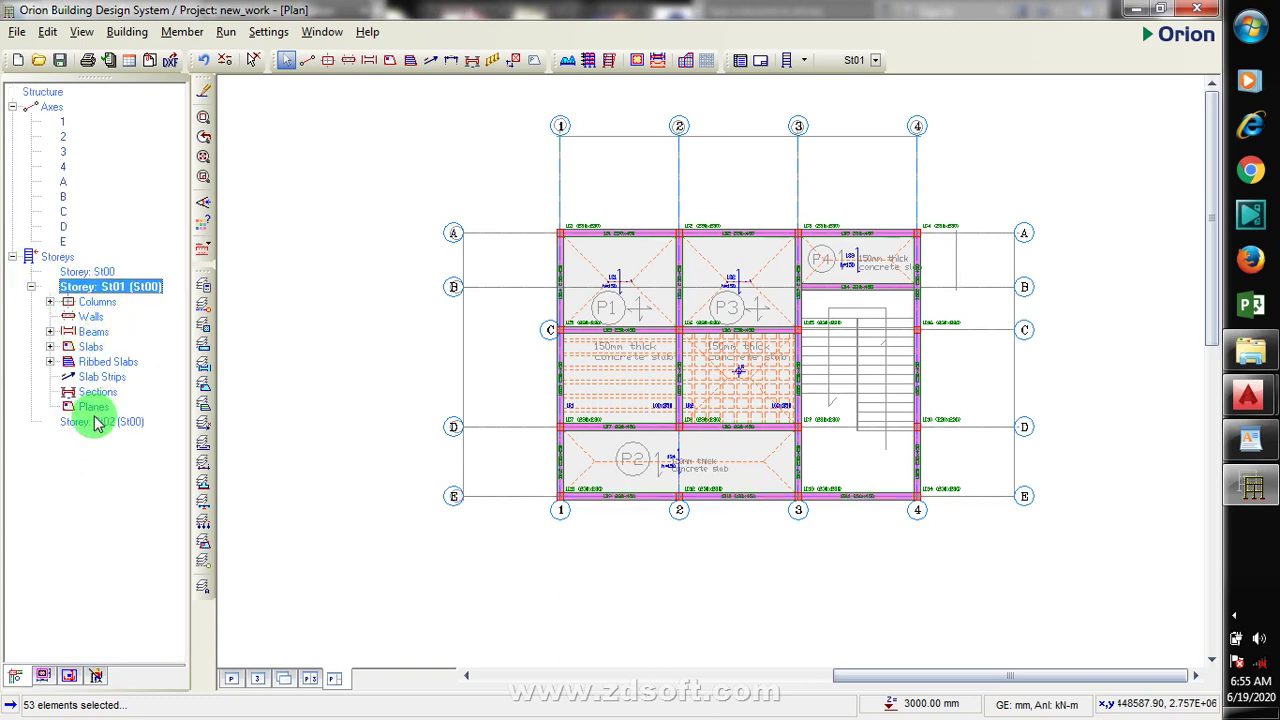
{"action": "right_click", "coordinate": [103, 289]}
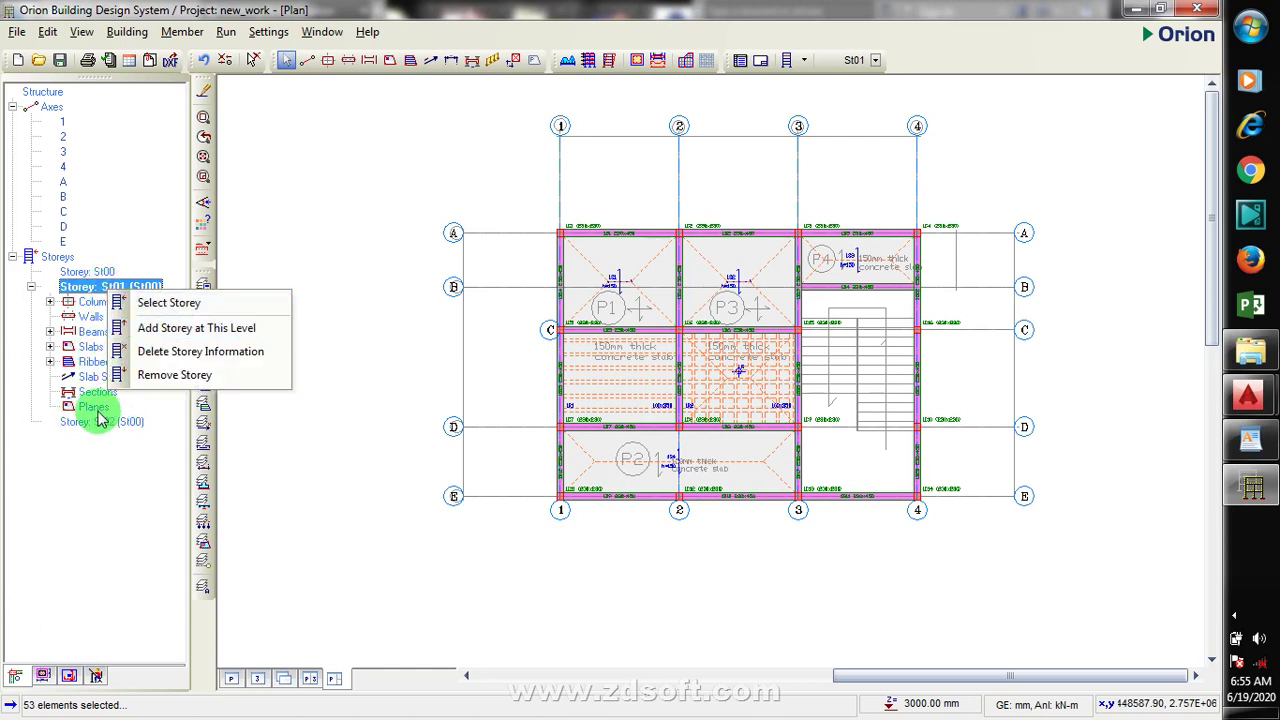
{"action": "left_click", "coordinate": [55, 260]}
{"action": "right_click", "coordinate": [55, 261]}
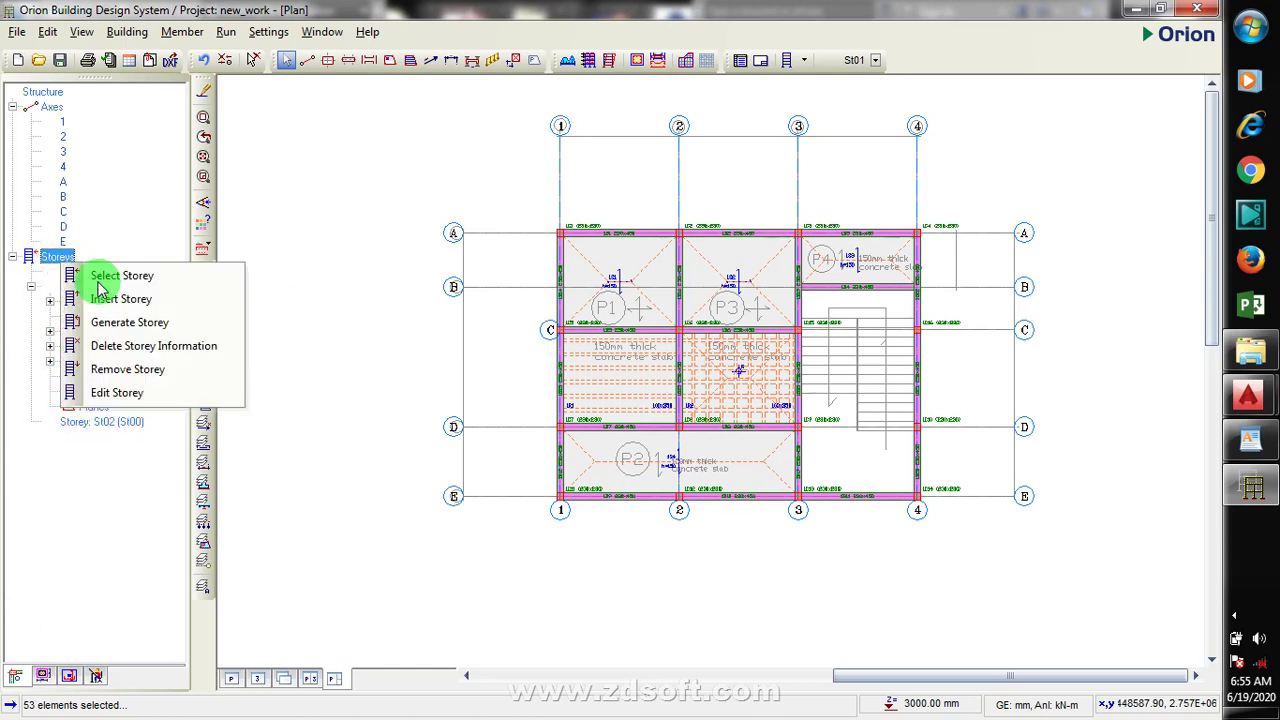
{"action": "left_click", "coordinate": [130, 322]}
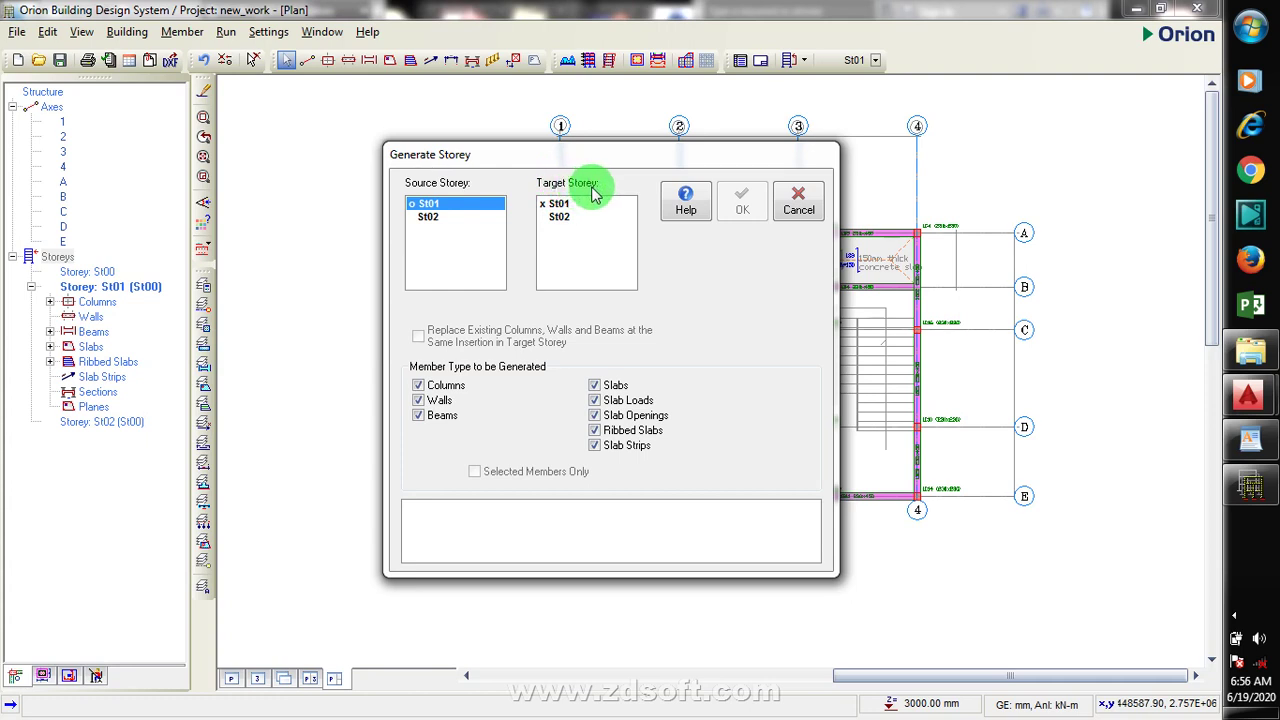
{"action": "left_click", "coordinate": [558, 216]}
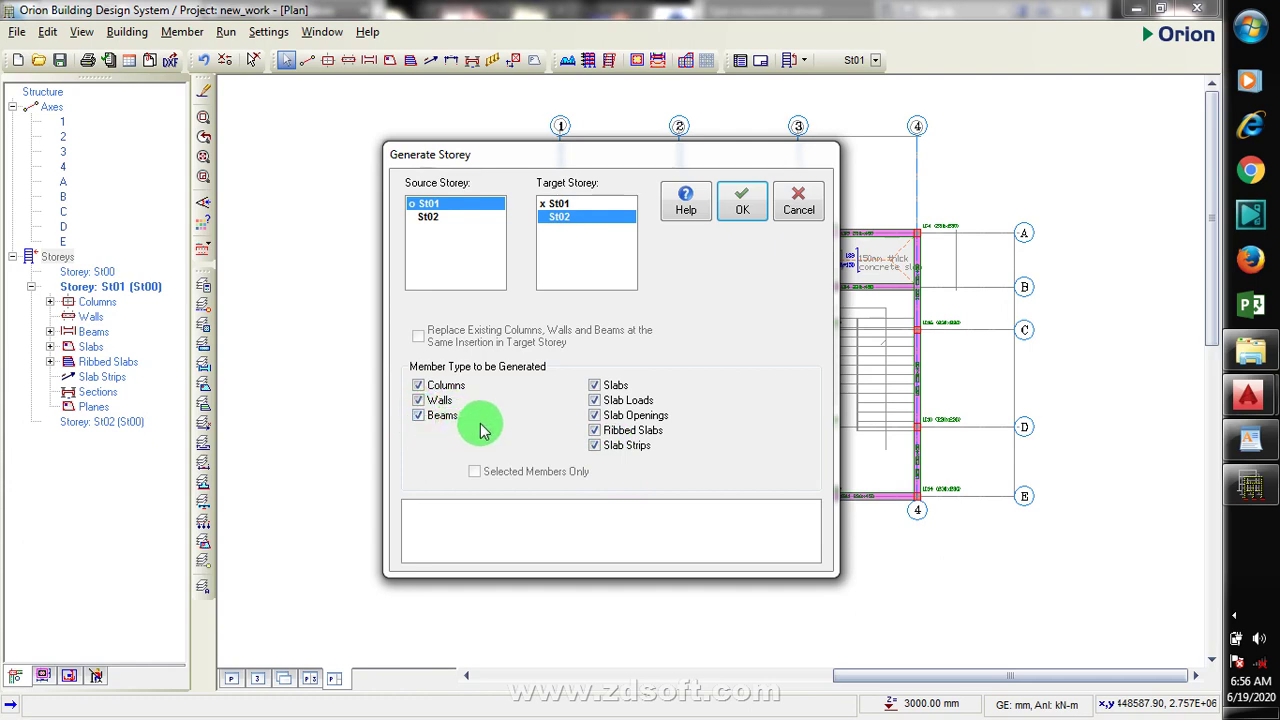
Limit the member types to be generated to columns, excluding walls, beams and all slab-related types
{"action": "left_click", "coordinate": [419, 400]}
{"action": "left_click", "coordinate": [419, 415]}
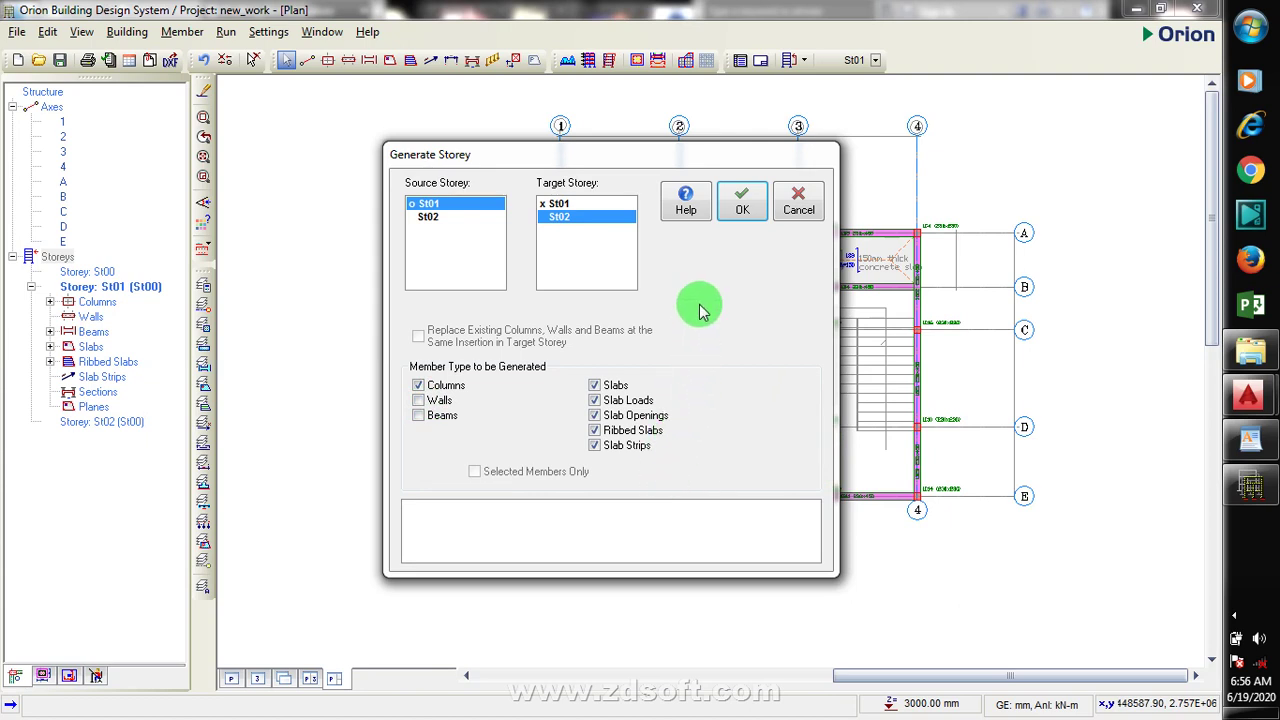
{"action": "left_click", "coordinate": [594, 401]}
{"action": "left_click", "coordinate": [595, 430]}
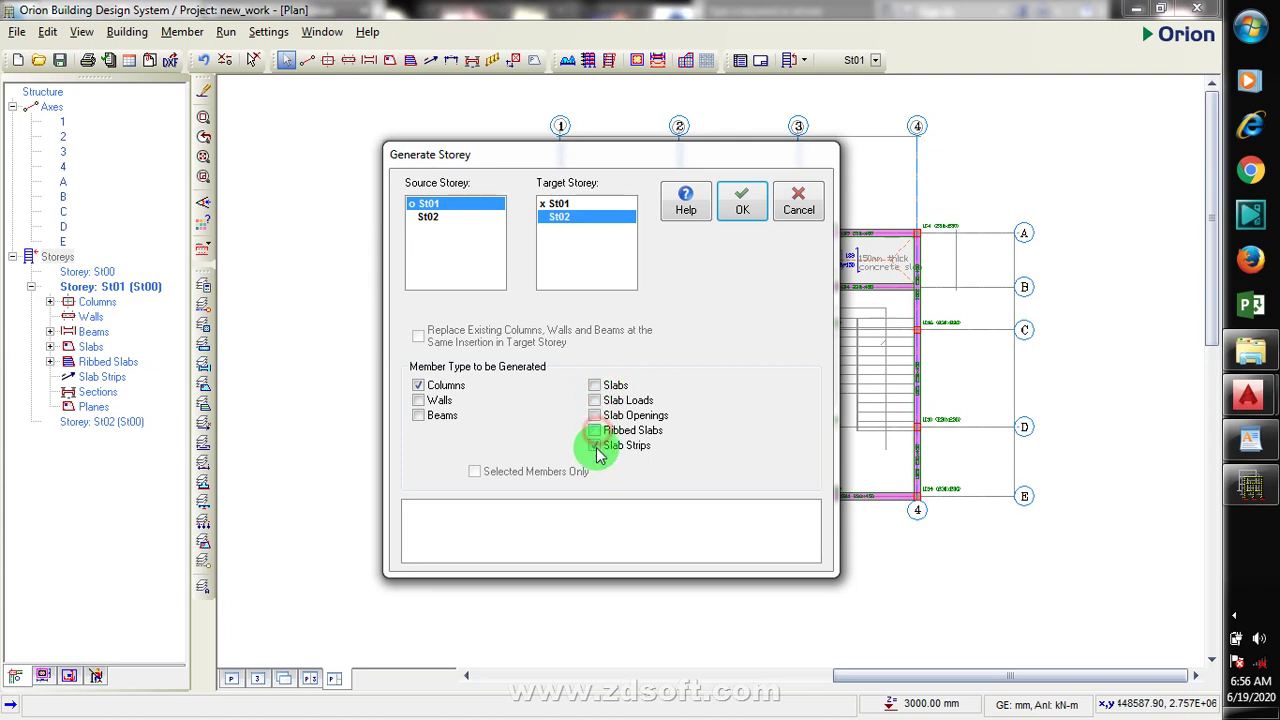
{"action": "left_click", "coordinate": [596, 446]}
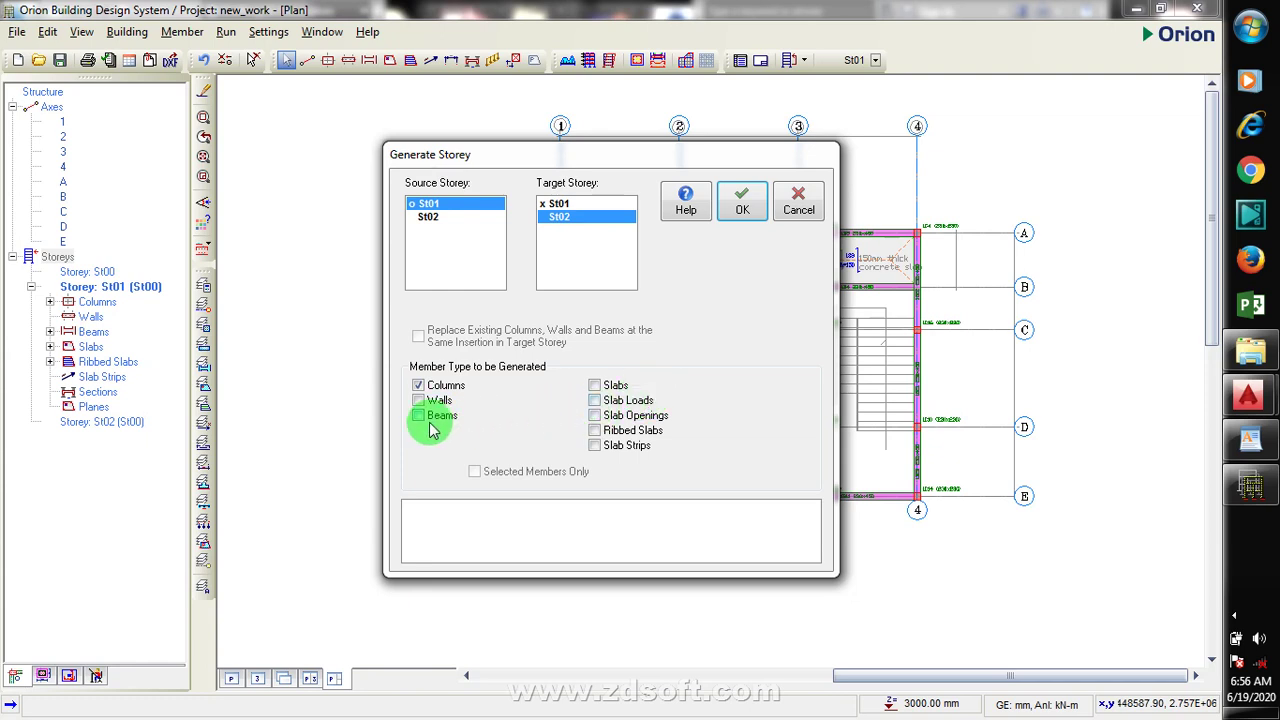
{"action": "left_click", "coordinate": [1235, 615]}
{"action": "right_click", "coordinate": [1165, 597]}
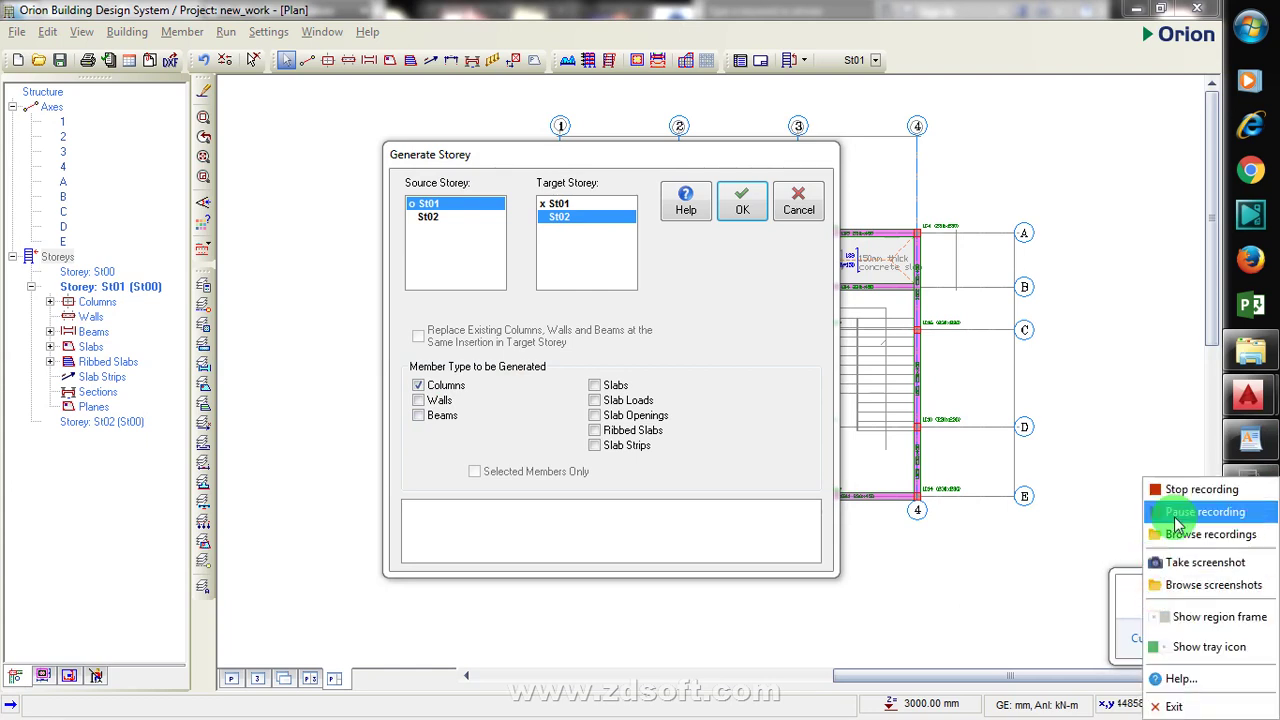
{"action": "left_click", "coordinate": [1175, 508]}
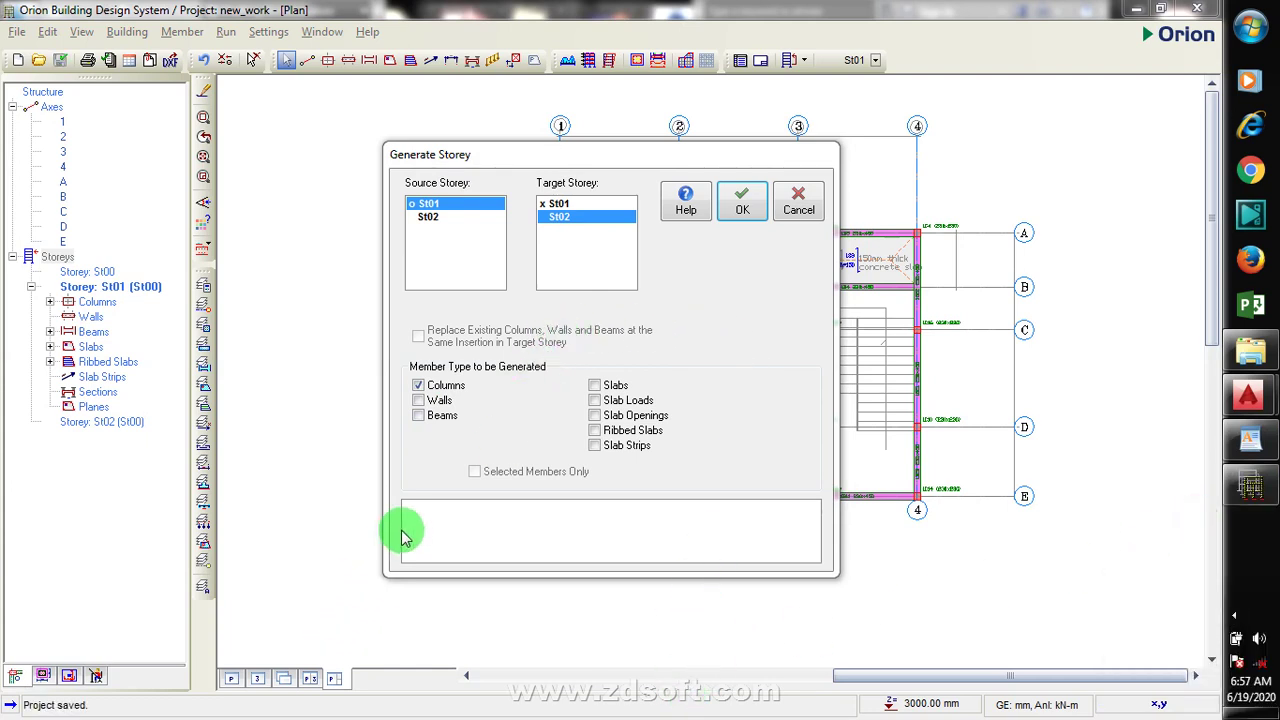
Include walls and beams in the member types, generate them on storey St02 and close the dialog
{"action": "left_click", "coordinate": [424, 418]}
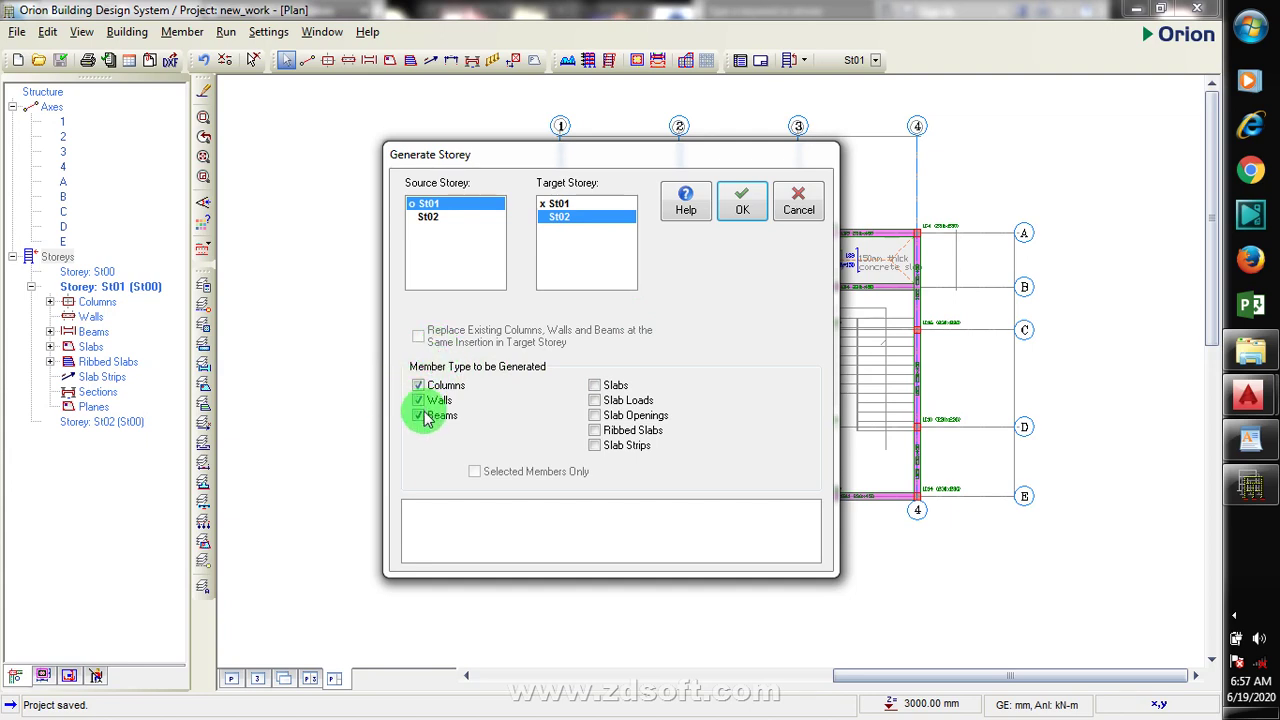
{"action": "left_click", "coordinate": [749, 207]}
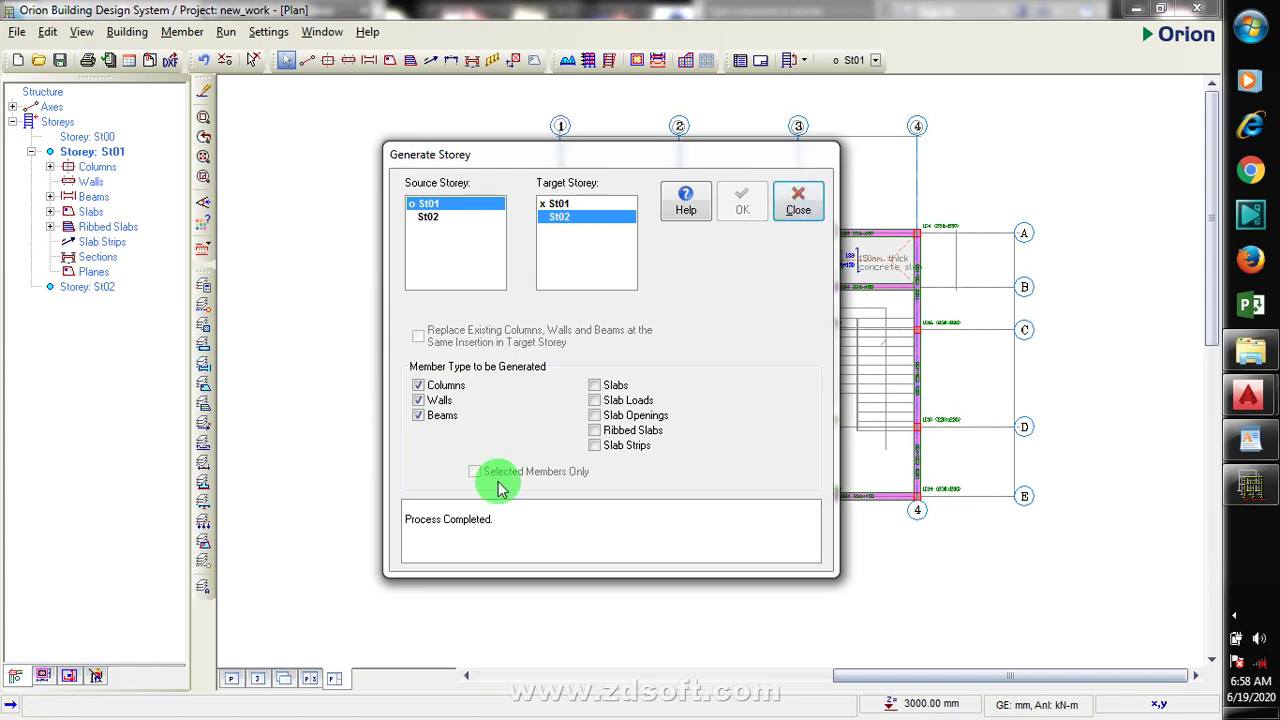
{"action": "left_click", "coordinate": [790, 210]}
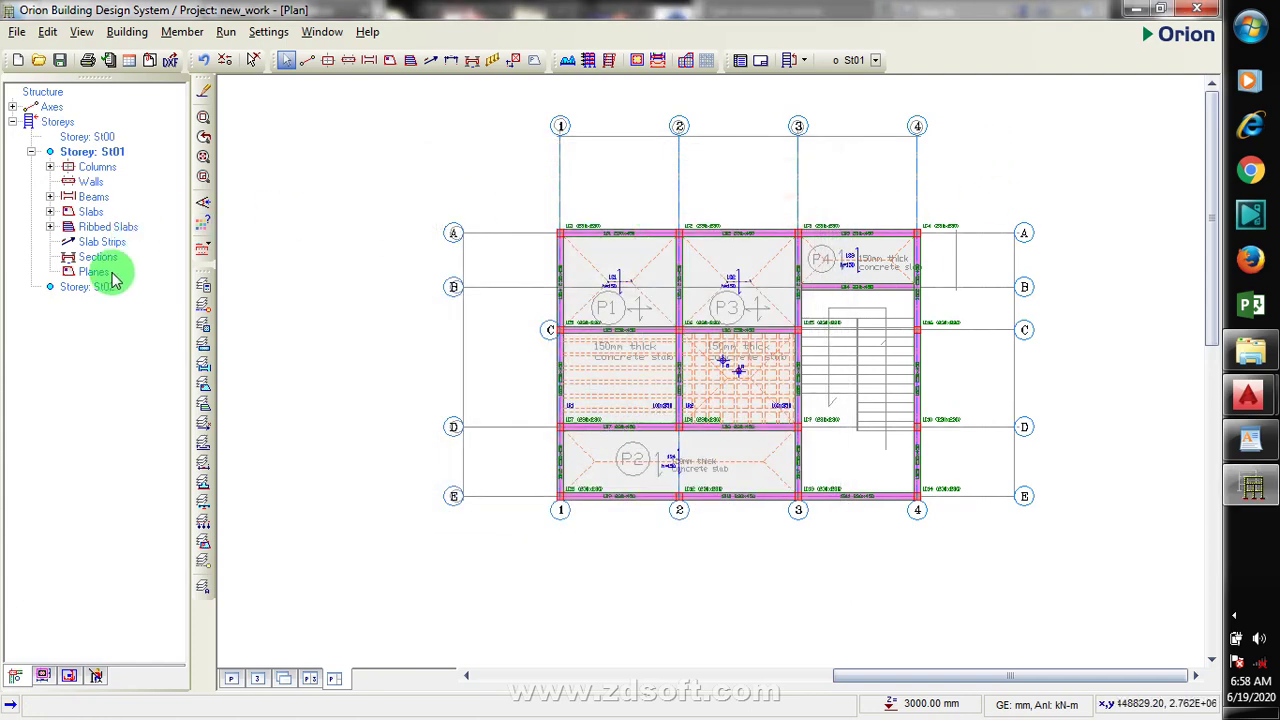
Open storey St02, select its whole floor plan and delete only the beams by filtering out axes and columns
{"action": "left_click", "coordinate": [96, 287]}
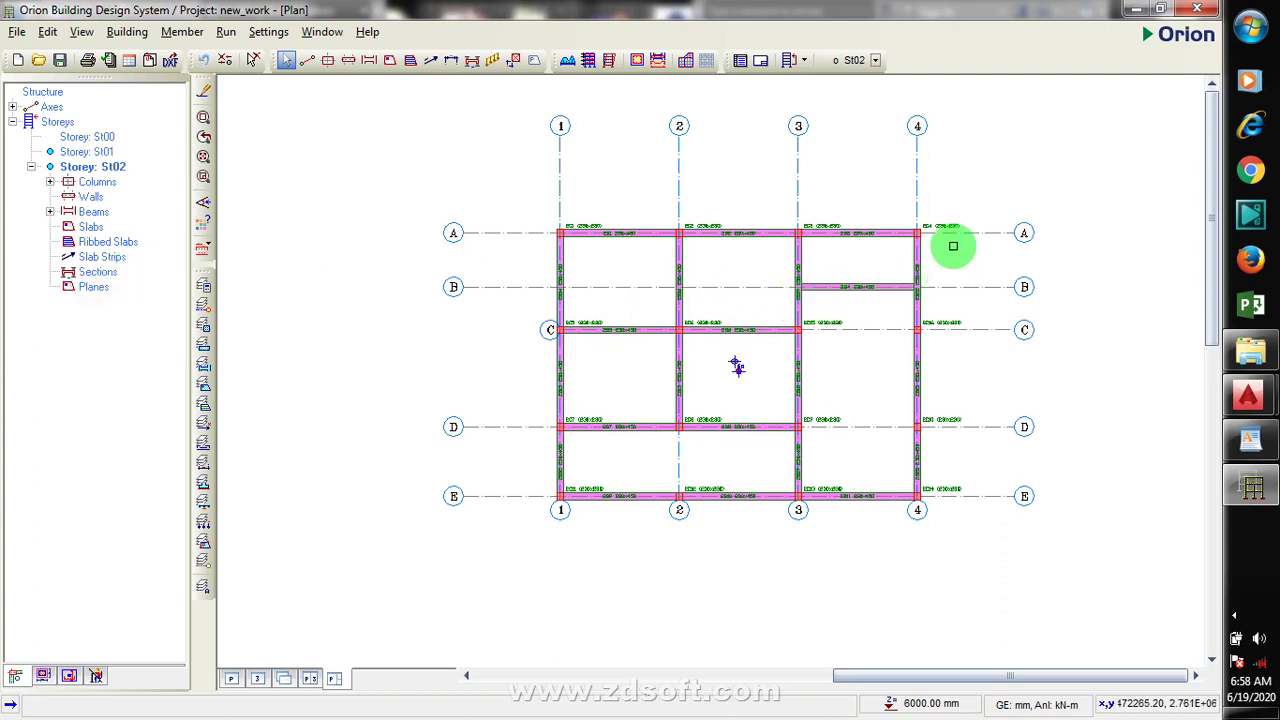
{"action": "left_click", "coordinate": [955, 202]}
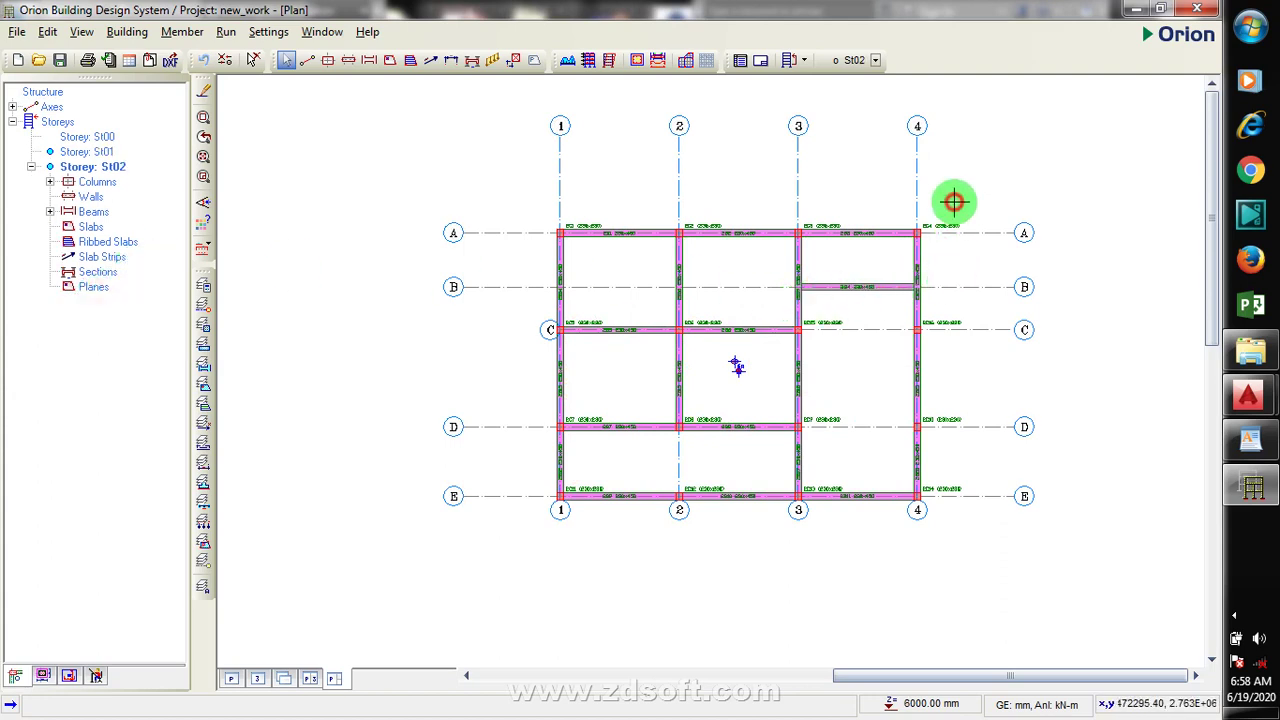
{"action": "left_click", "coordinate": [512, 503]}
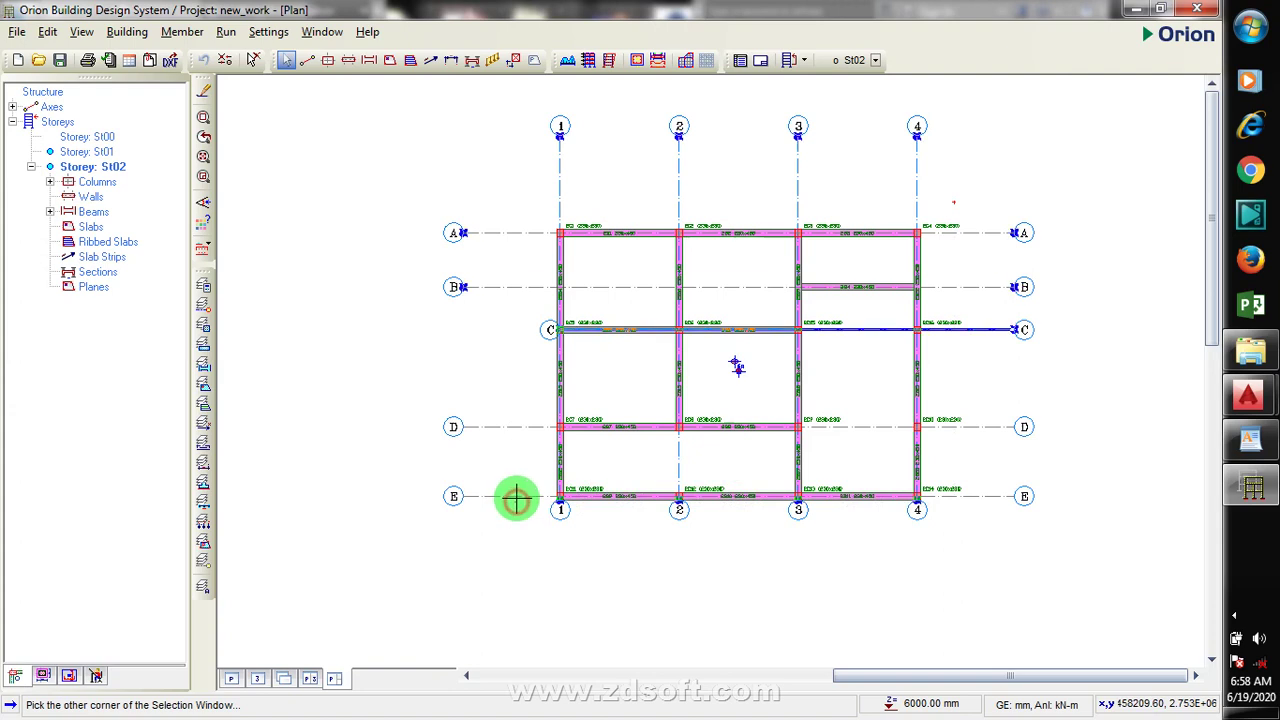
{"action": "right_click", "coordinate": [527, 262]}
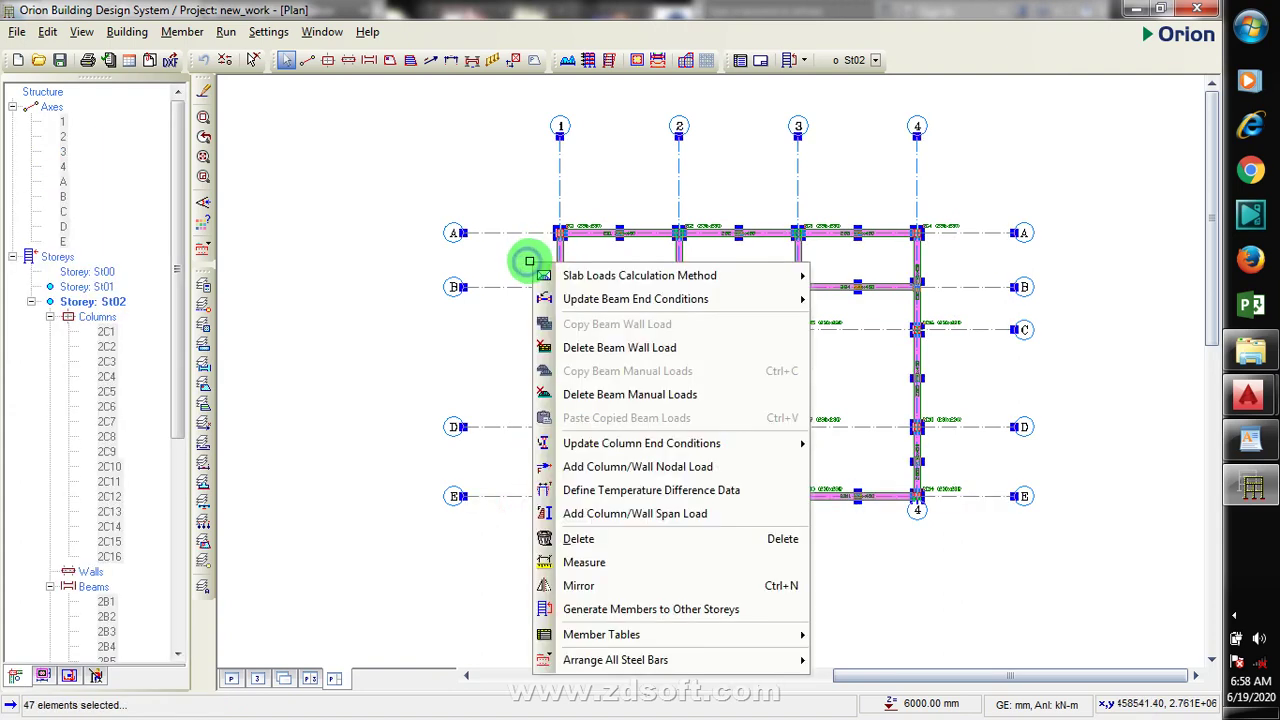
{"action": "left_click", "coordinate": [598, 540]}
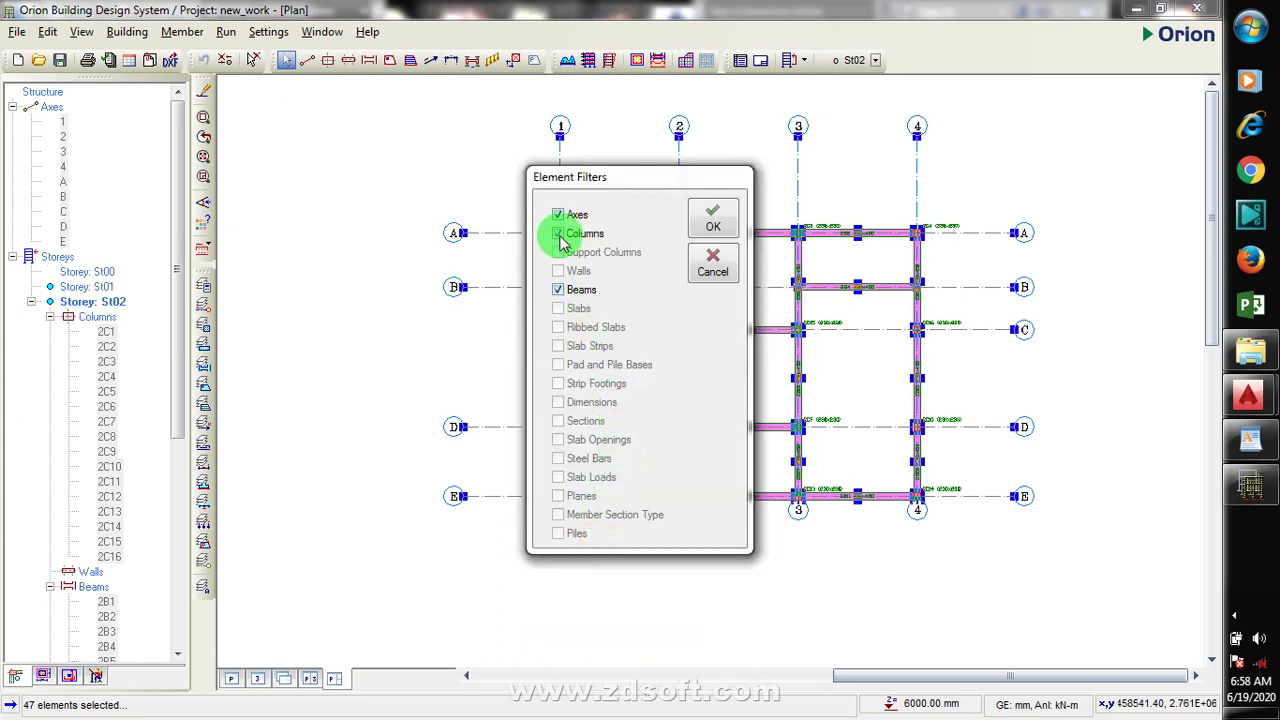
{"action": "left_click", "coordinate": [559, 289]}
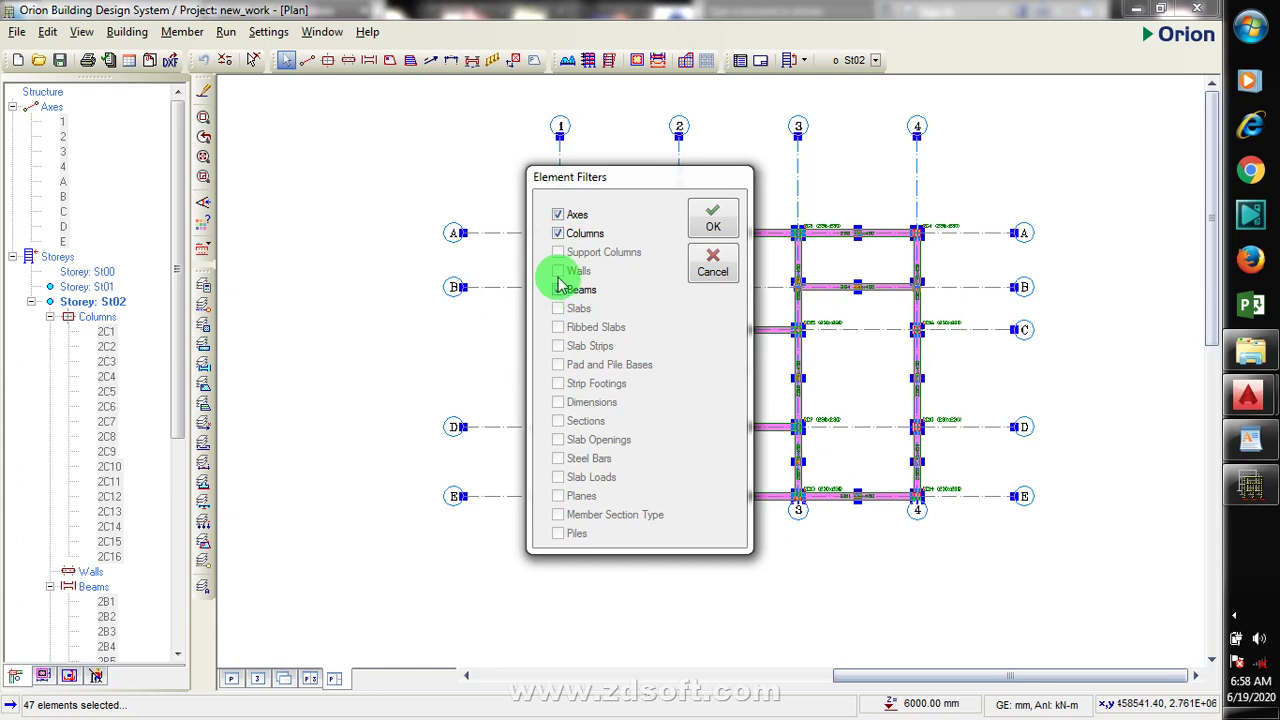
{"action": "left_click", "coordinate": [558, 233]}
{"action": "left_click", "coordinate": [558, 214]}
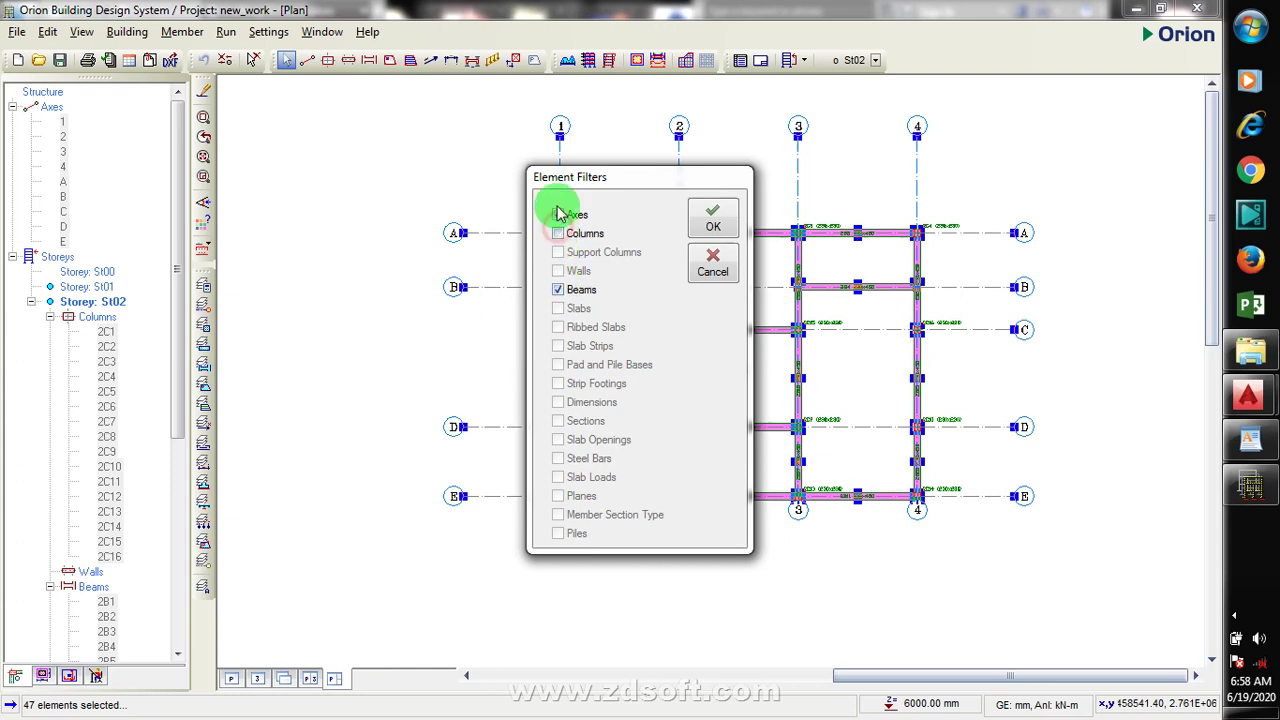
{"action": "left_click", "coordinate": [722, 228]}
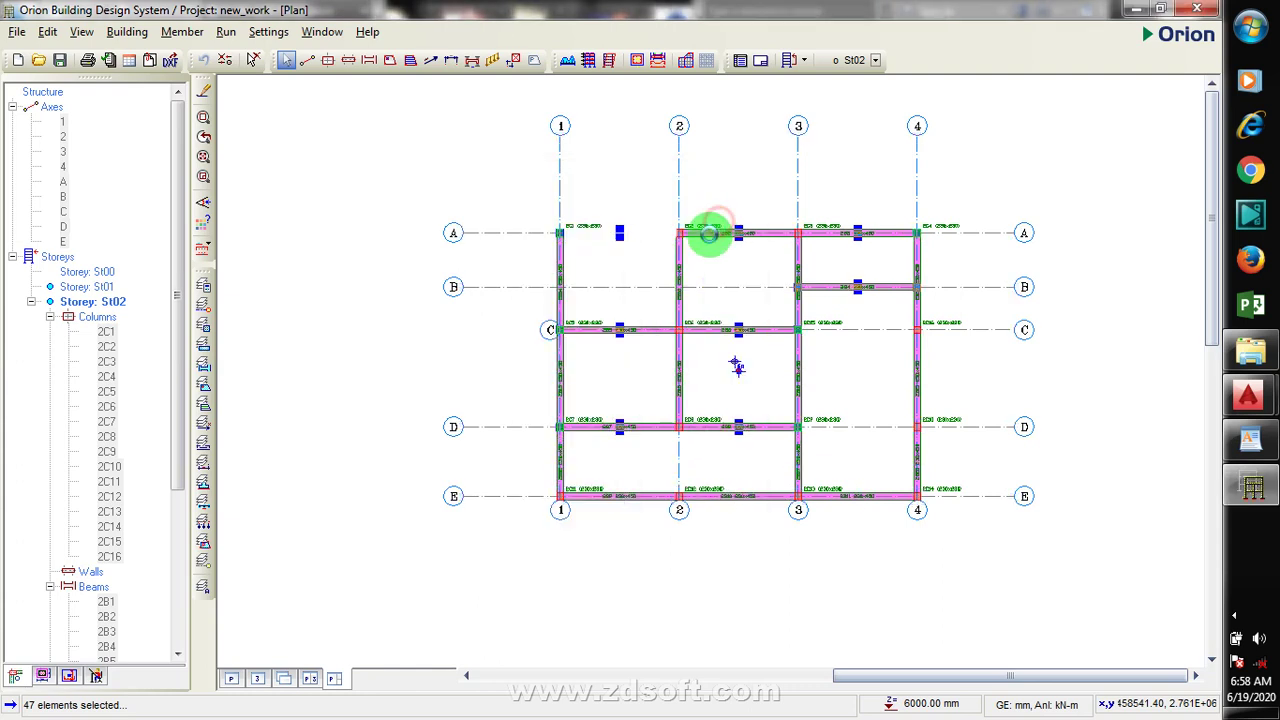
{"action": "key", "text": "Delete"}
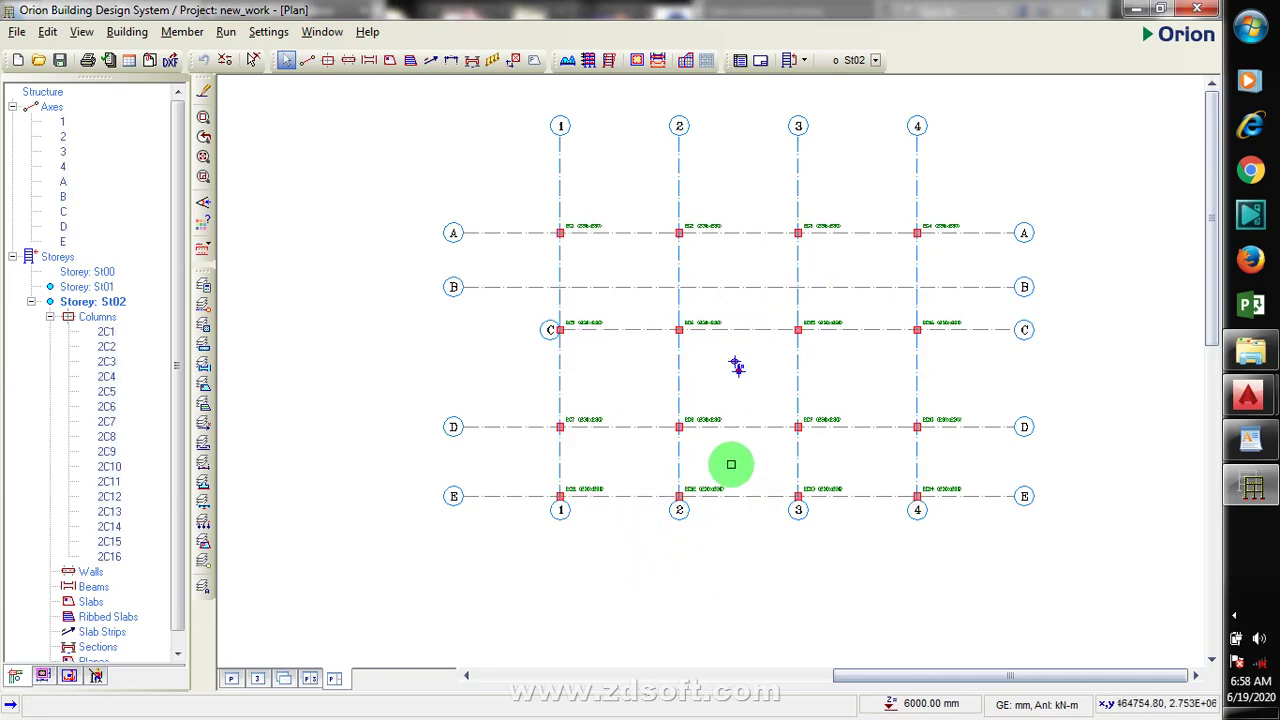
Examine the column sections on storey St02 and compare the column at axes A and 1 with storey St01
{"action": "scroll", "coordinate": [806, 383], "scroll_direction": "up", "scroll_amount": 1}
{"action": "scroll", "coordinate": [842, 370], "scroll_direction": "down", "scroll_amount": 2}
{"action": "scroll", "coordinate": [958, 306], "scroll_direction": "up", "scroll_amount": 2}
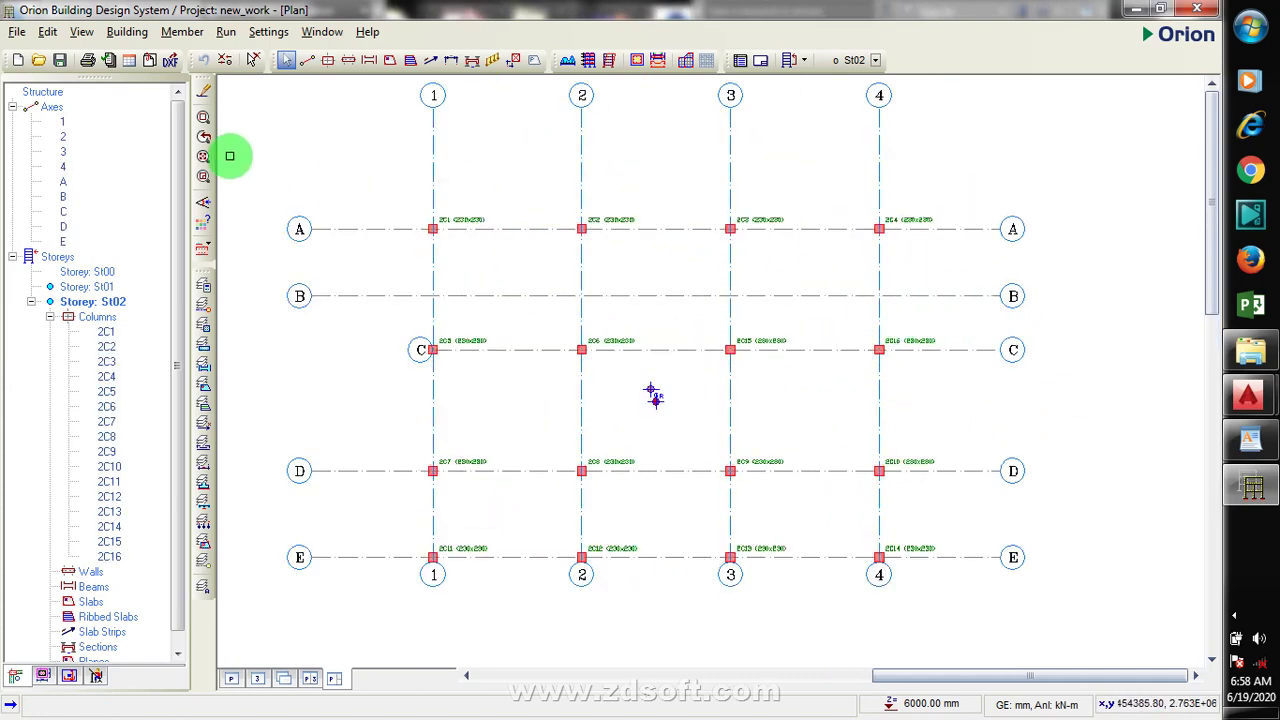
{"action": "scroll", "coordinate": [455, 210], "scroll_direction": "up", "scroll_amount": 4}
{"action": "scroll", "coordinate": [458, 204], "scroll_direction": "up", "scroll_amount": 3}
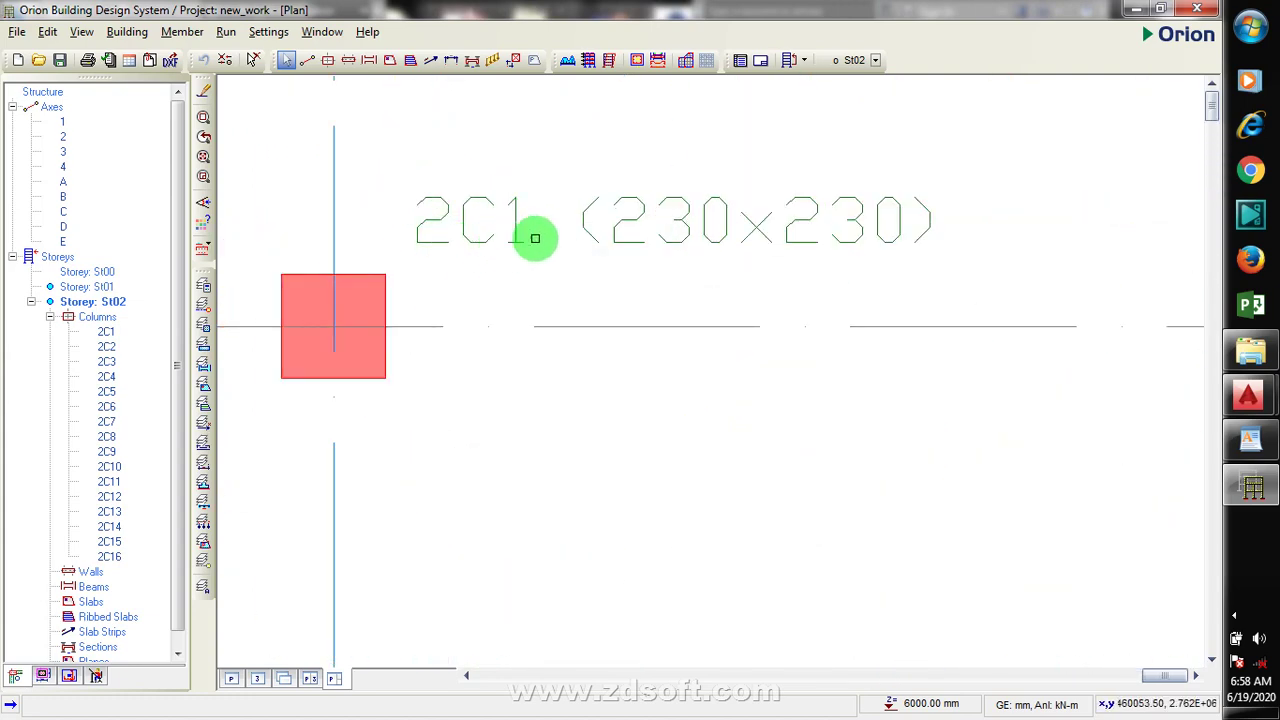
{"action": "scroll", "coordinate": [491, 289], "scroll_direction": "down", "scroll_amount": 3}
{"action": "double_click", "coordinate": [84, 288]}
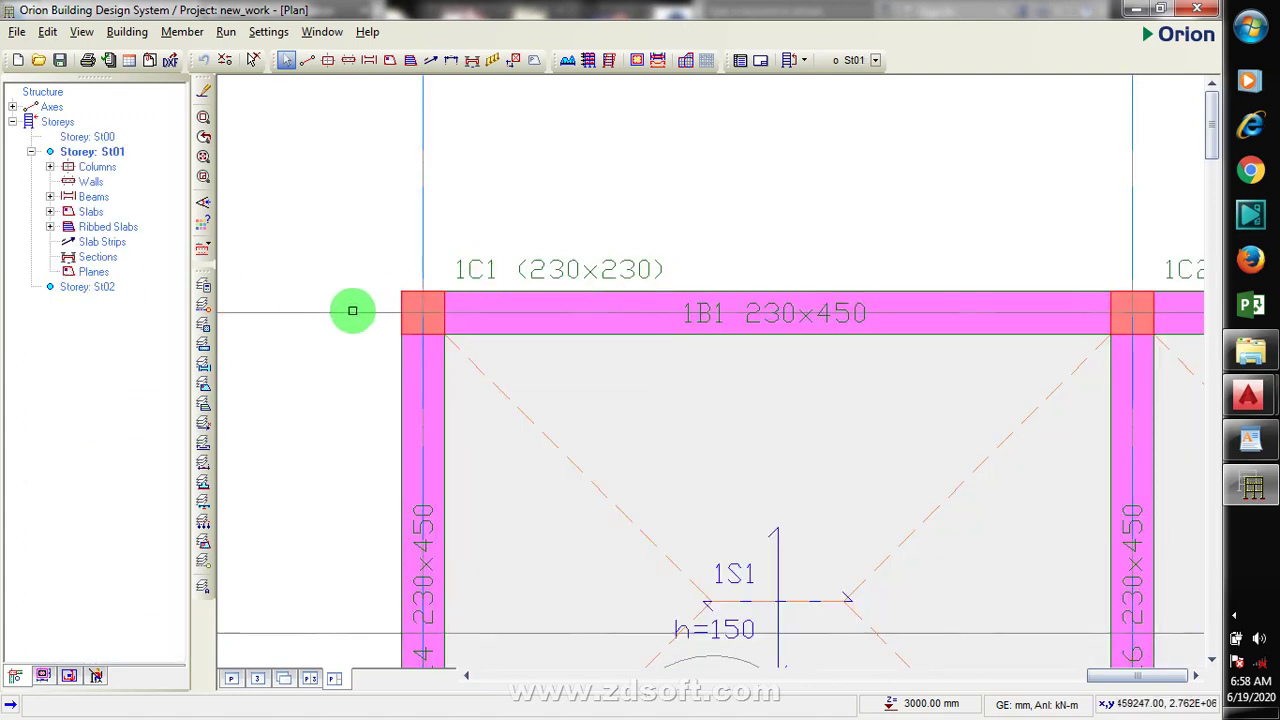
{"action": "double_click", "coordinate": [86, 288]}
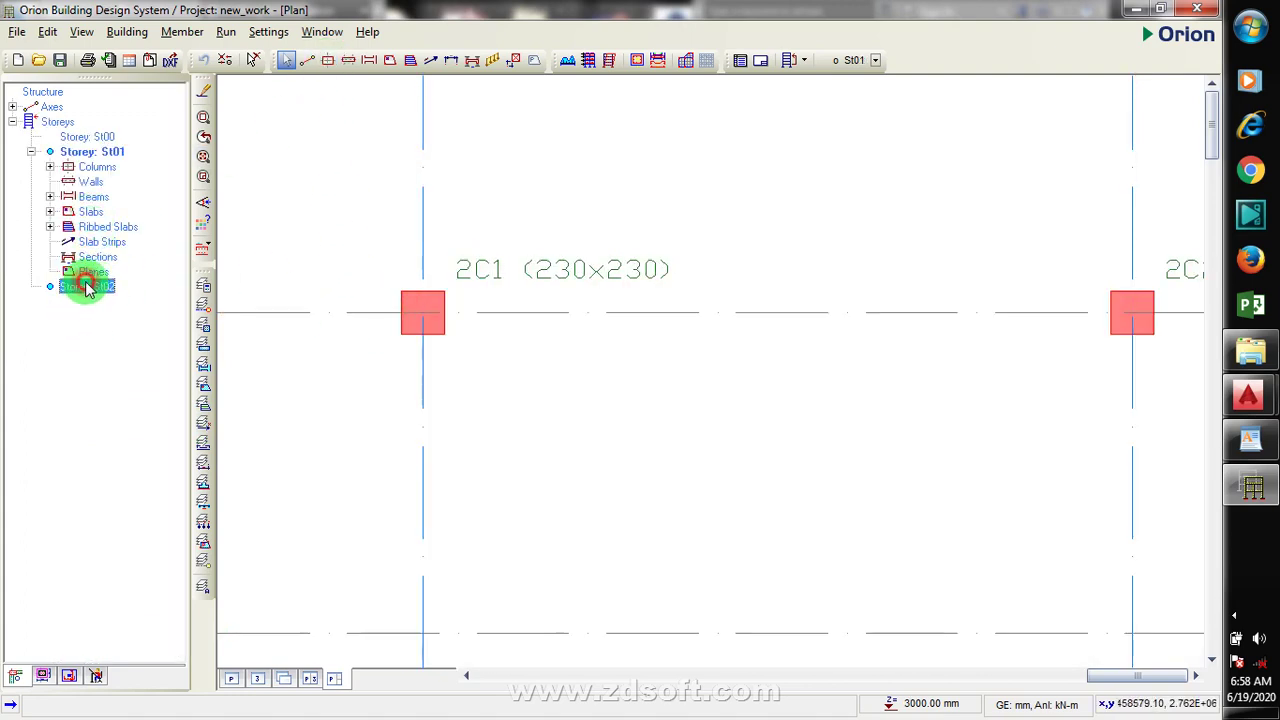
{"action": "left_click", "coordinate": [580, 253]}
{"action": "scroll", "coordinate": [457, 286], "scroll_direction": "down", "scroll_amount": 3}
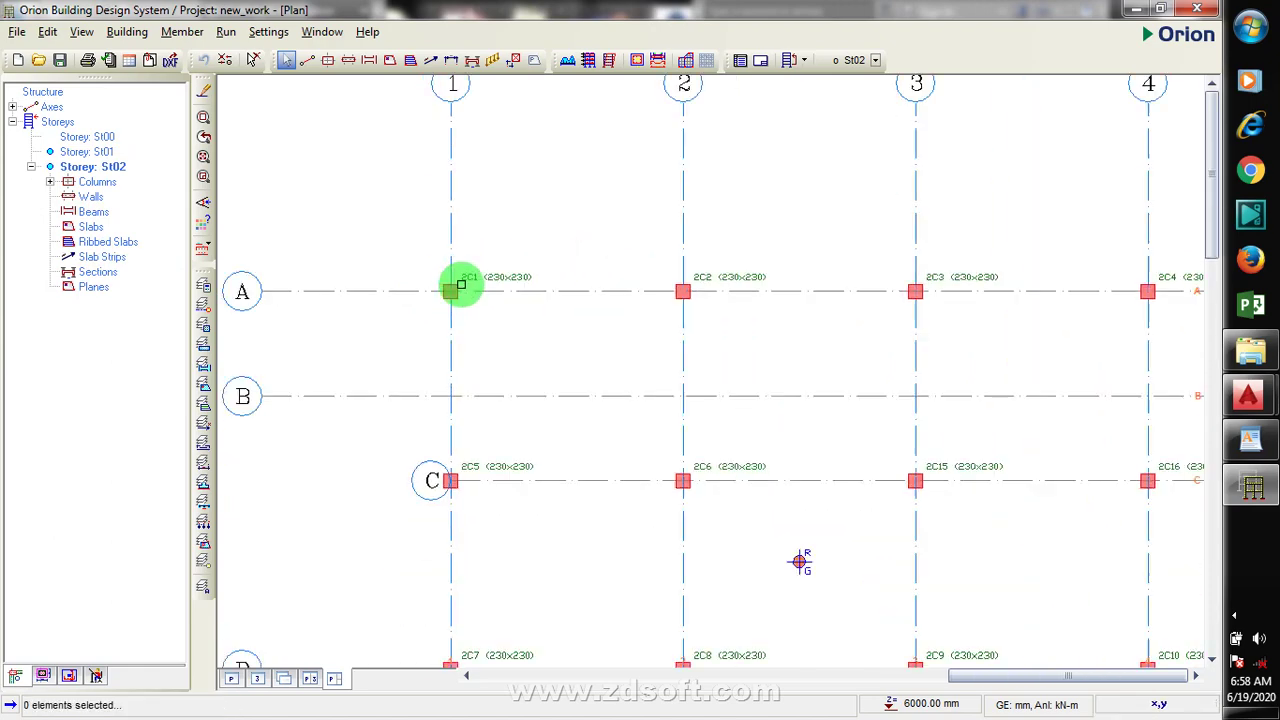
Set the beam's h-Bot to 150 mm and draw beams on storey St02 along axis A from axis 1 to axis 4
{"action": "scroll", "coordinate": [458, 283], "scroll_direction": "up", "scroll_amount": 2}
{"action": "scroll", "coordinate": [459, 283], "scroll_direction": "down", "scroll_amount": 3}
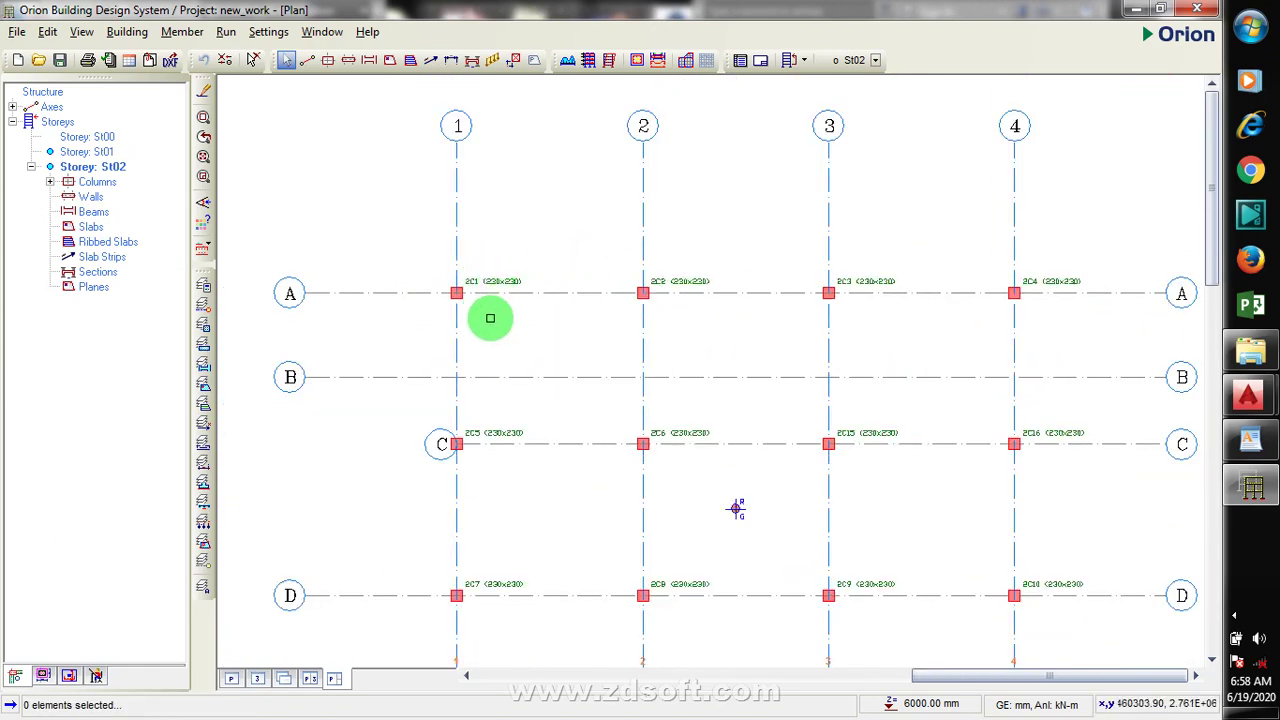
{"action": "scroll", "coordinate": [500, 294], "scroll_direction": "up", "scroll_amount": 1}
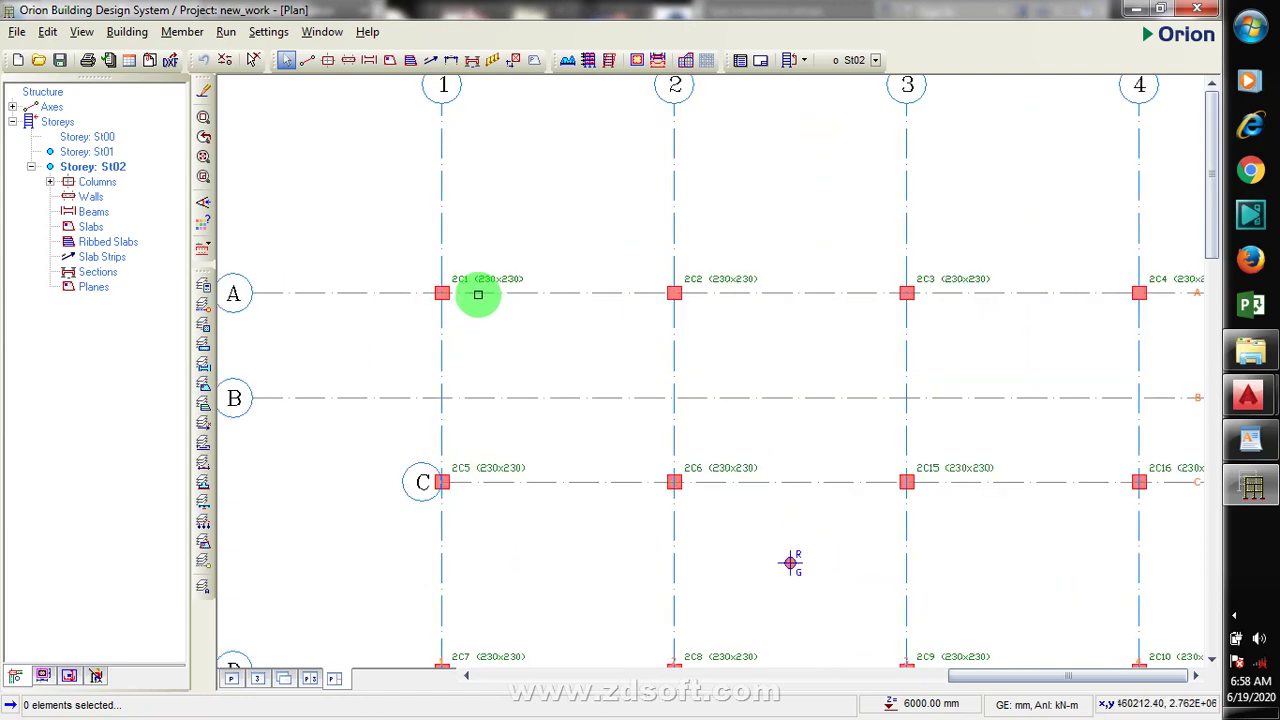
{"action": "scroll", "coordinate": [465, 300], "scroll_direction": "up", "scroll_amount": 1}
{"action": "scroll", "coordinate": [480, 305], "scroll_direction": "down", "scroll_amount": 4}
{"action": "scroll", "coordinate": [440, 290], "scroll_direction": "up", "scroll_amount": 2}
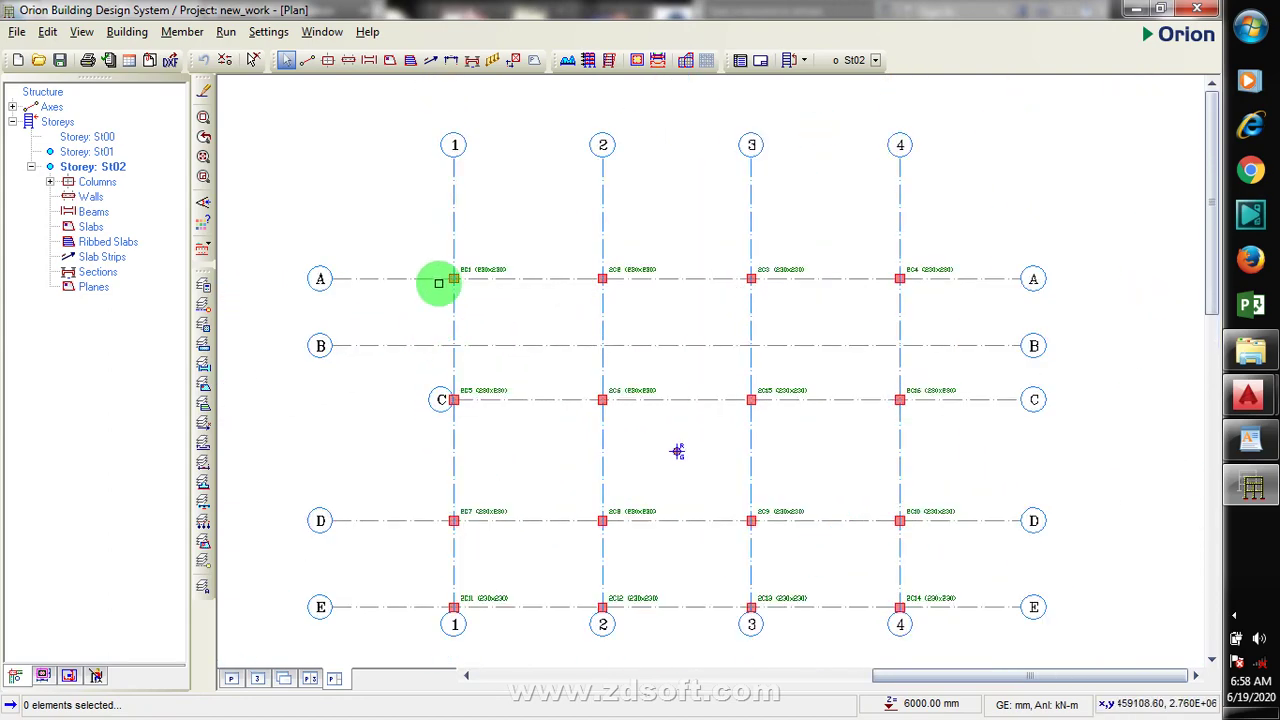
{"action": "left_click", "coordinate": [368, 63]}
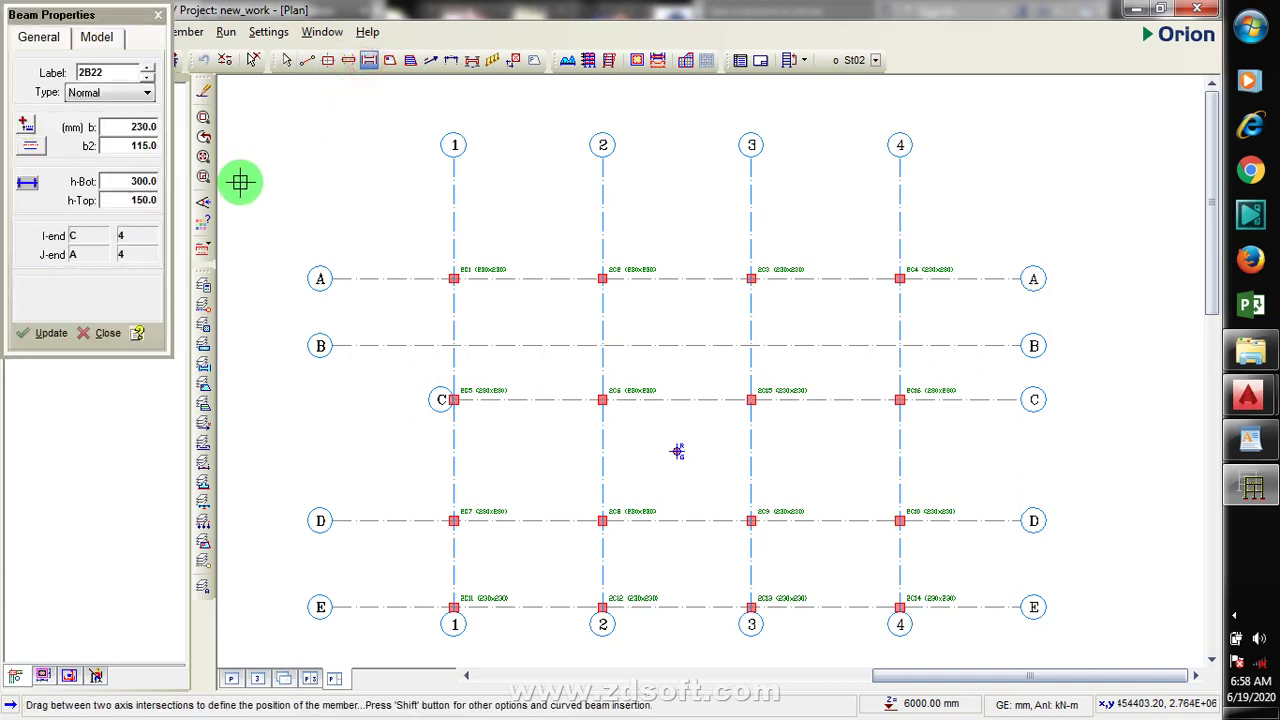
{"action": "double_click", "coordinate": [130, 181]}
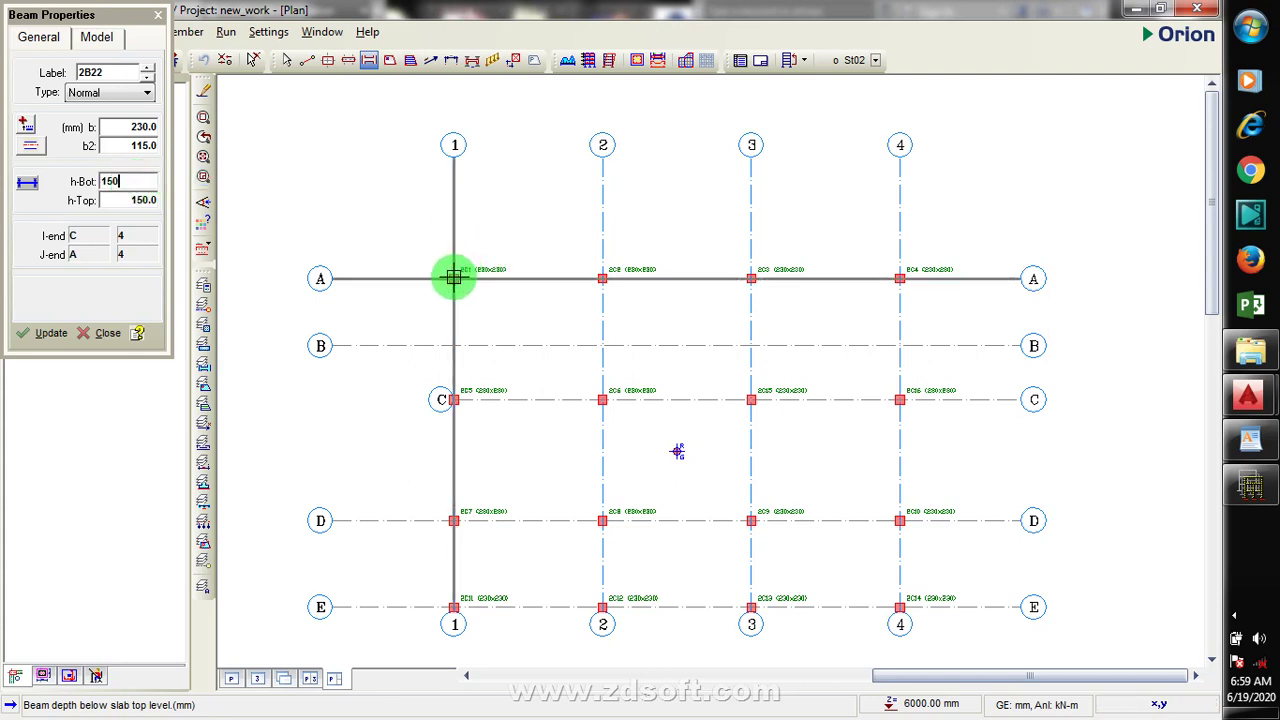
{"action": "left_click_drag", "start_coordinate": [454, 278], "coordinate": [900, 277]}
{"action": "scroll", "coordinate": [560, 285], "scroll_direction": "up", "scroll_amount": 6}
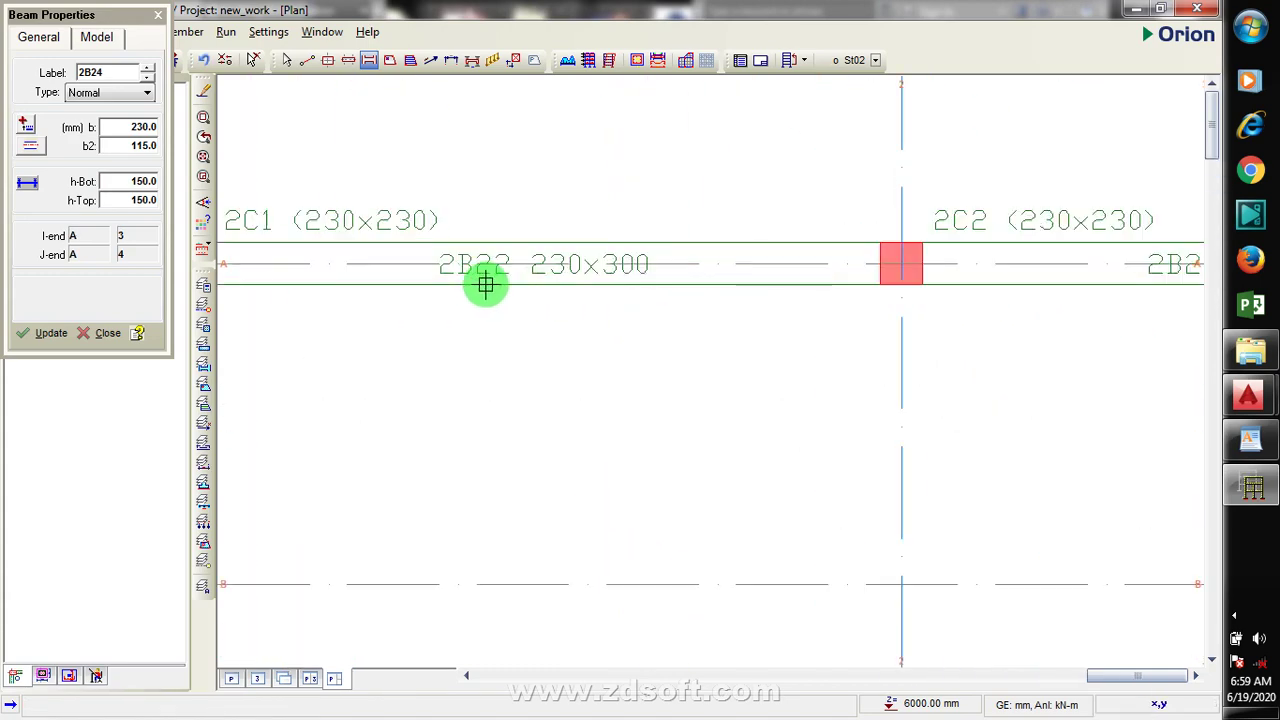
{"action": "scroll", "coordinate": [510, 292], "scroll_direction": "up", "scroll_amount": 2}
{"action": "scroll", "coordinate": [660, 280], "scroll_direction": "down", "scroll_amount": 6}
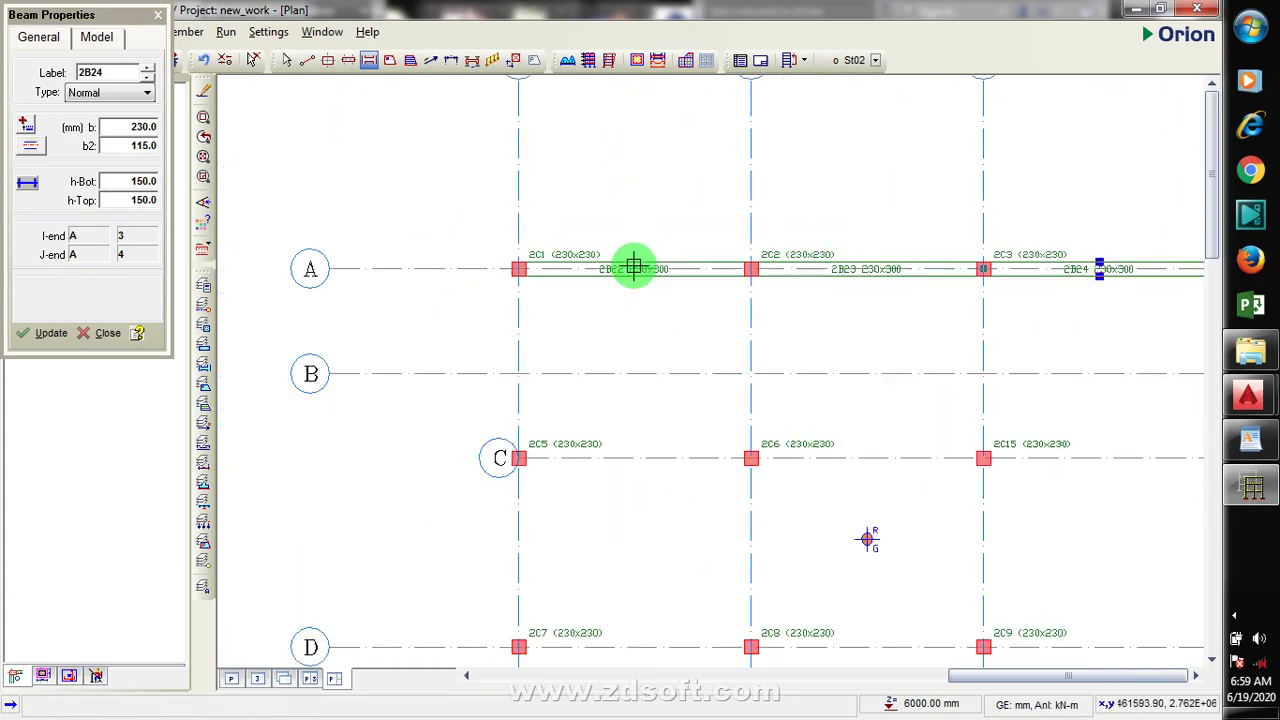
{"action": "scroll", "coordinate": [634, 266], "scroll_direction": "down", "scroll_amount": 3}
{"action": "scroll", "coordinate": [931, 390], "scroll_direction": "up", "scroll_amount": 1}
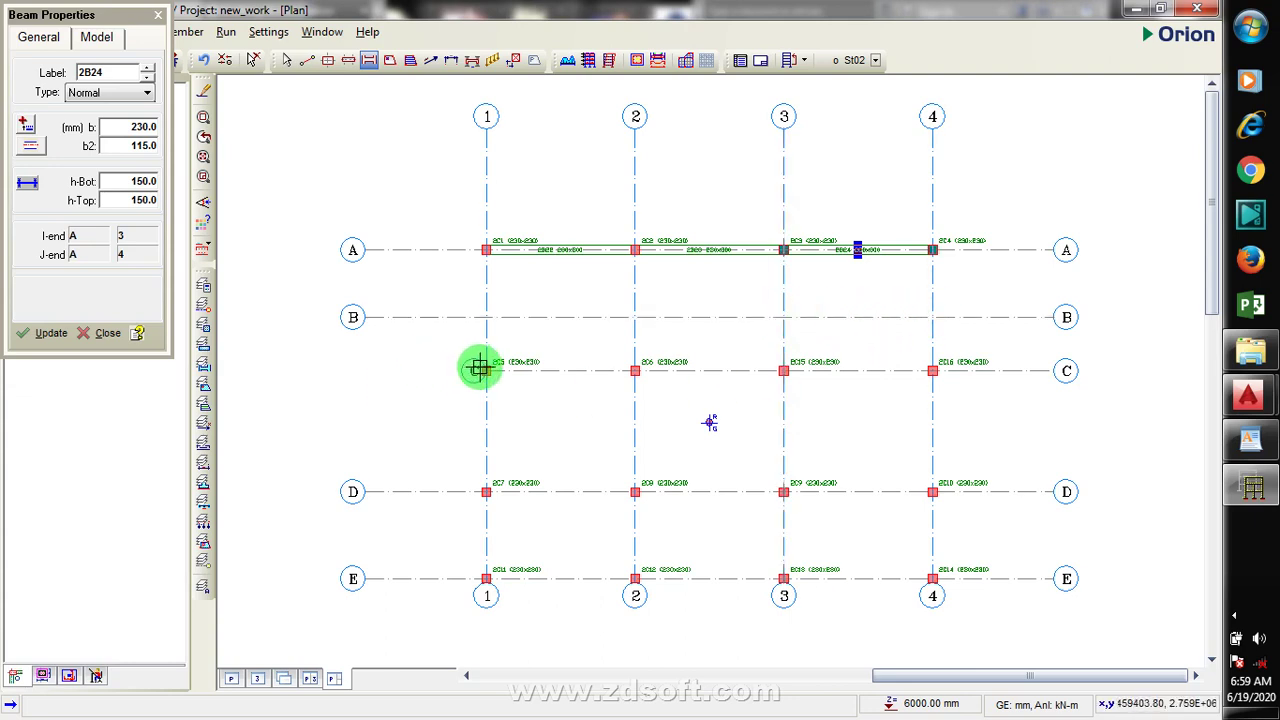
Draw beams on storey St02 along axes C and D, each running from axis 1 to axis 4
{"action": "left_click_drag", "start_coordinate": [485, 371], "coordinate": [928, 376]}
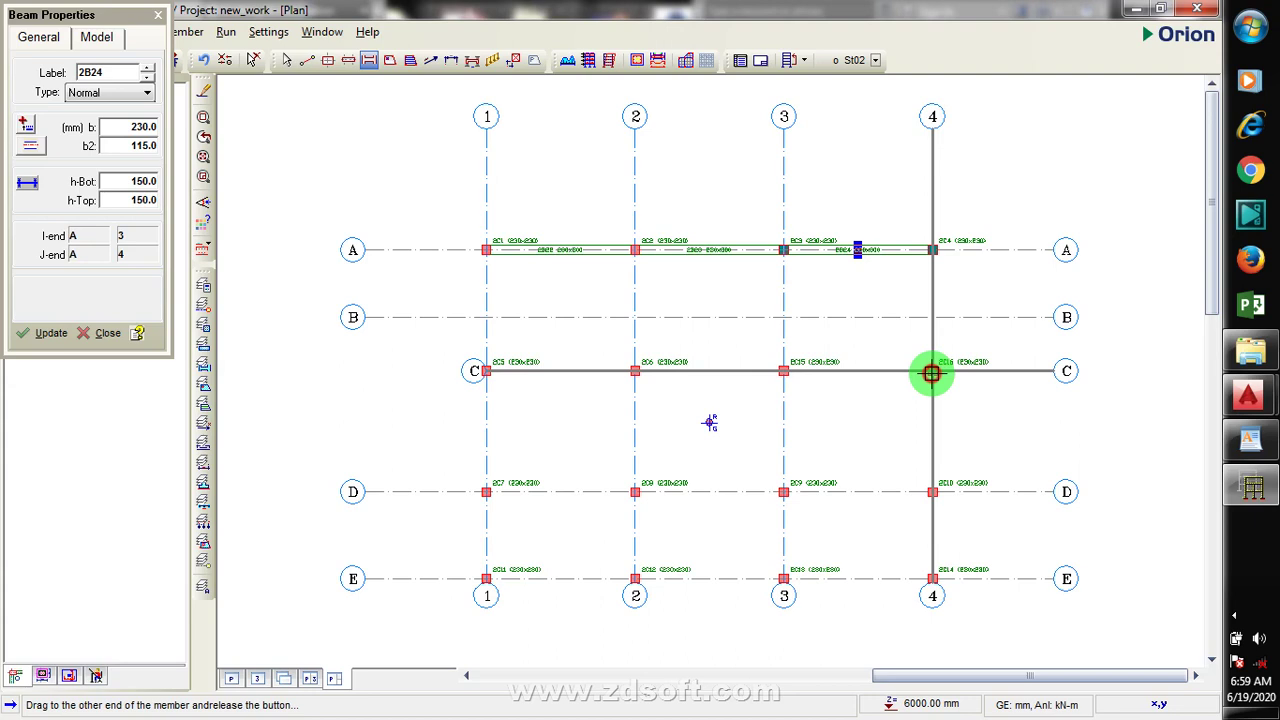
{"action": "left_click_drag", "start_coordinate": [931, 374], "coordinate": [934, 371]}
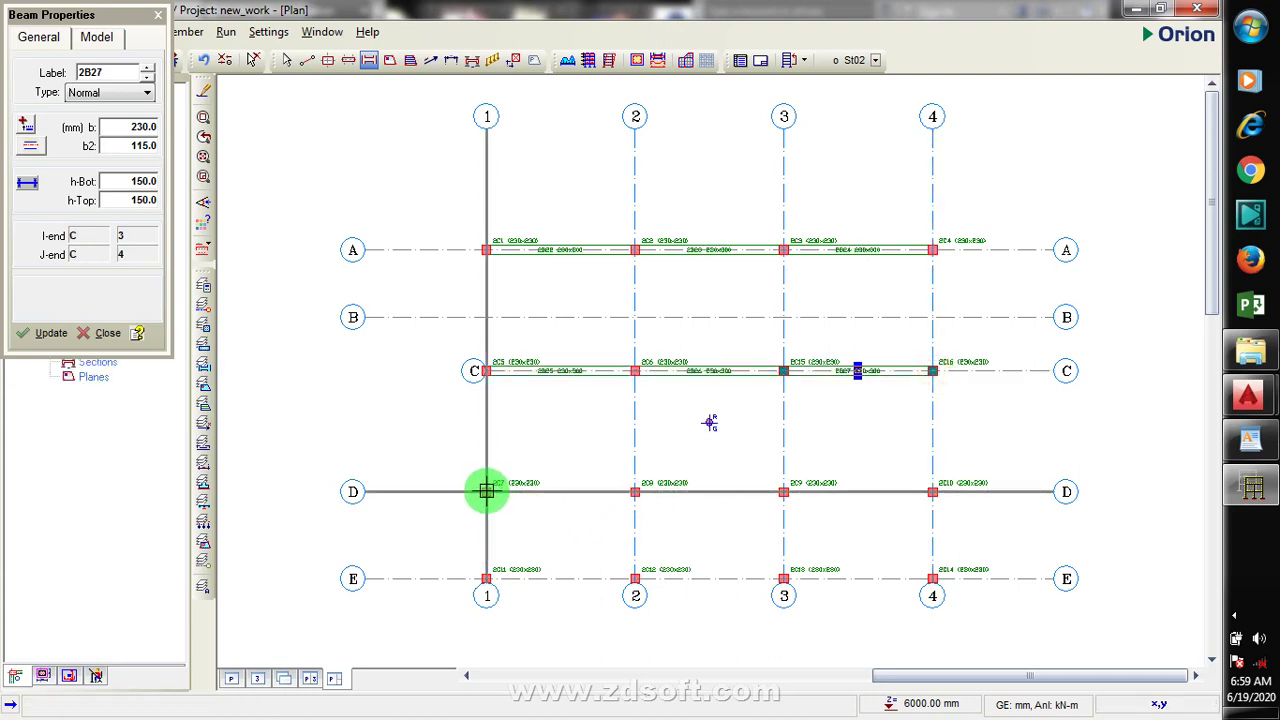
{"action": "left_click_drag", "start_coordinate": [486, 491], "coordinate": [931, 489]}
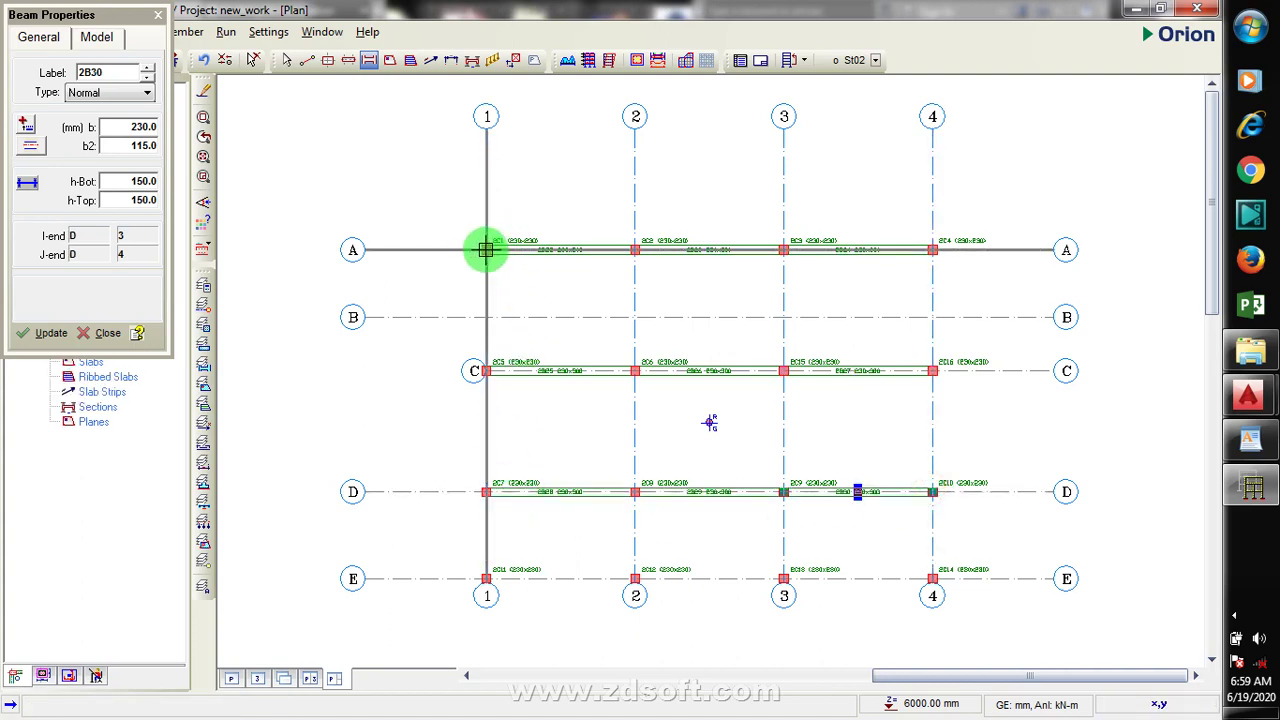
Draw beams on storey St02 along axes 1 to 4 from axis A to E, and along axis E from axis 1 to 4
{"action": "left_click_drag", "start_coordinate": [486, 249], "coordinate": [486, 582]}
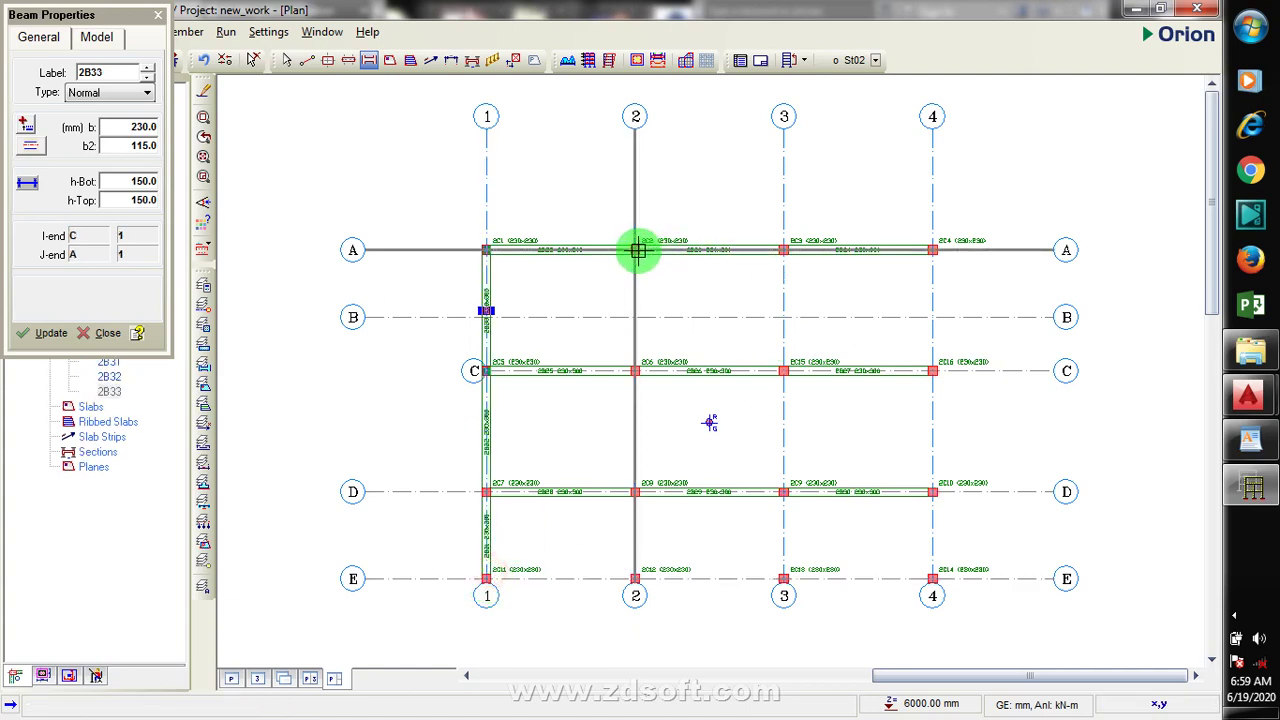
{"action": "left_click_drag", "start_coordinate": [637, 250], "coordinate": [635, 582]}
{"action": "left_click_drag", "start_coordinate": [783, 250], "coordinate": [783, 580]}
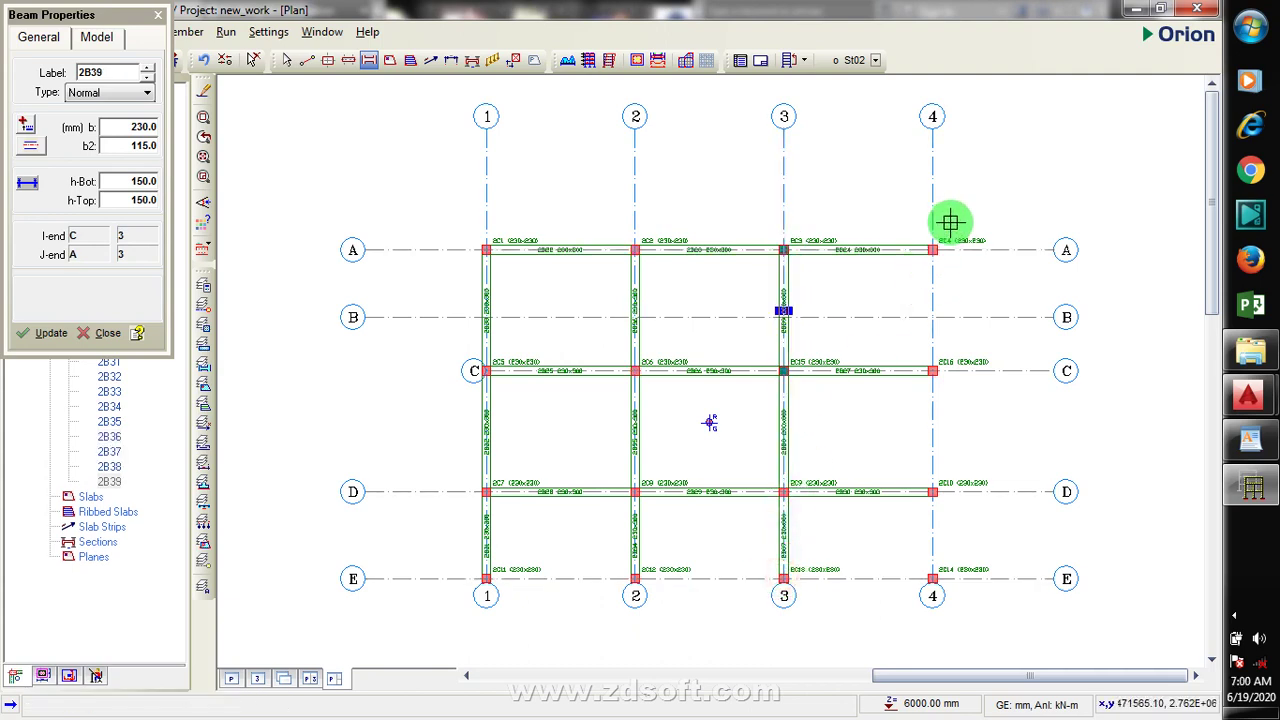
{"action": "left_click_drag", "start_coordinate": [934, 249], "coordinate": [931, 579]}
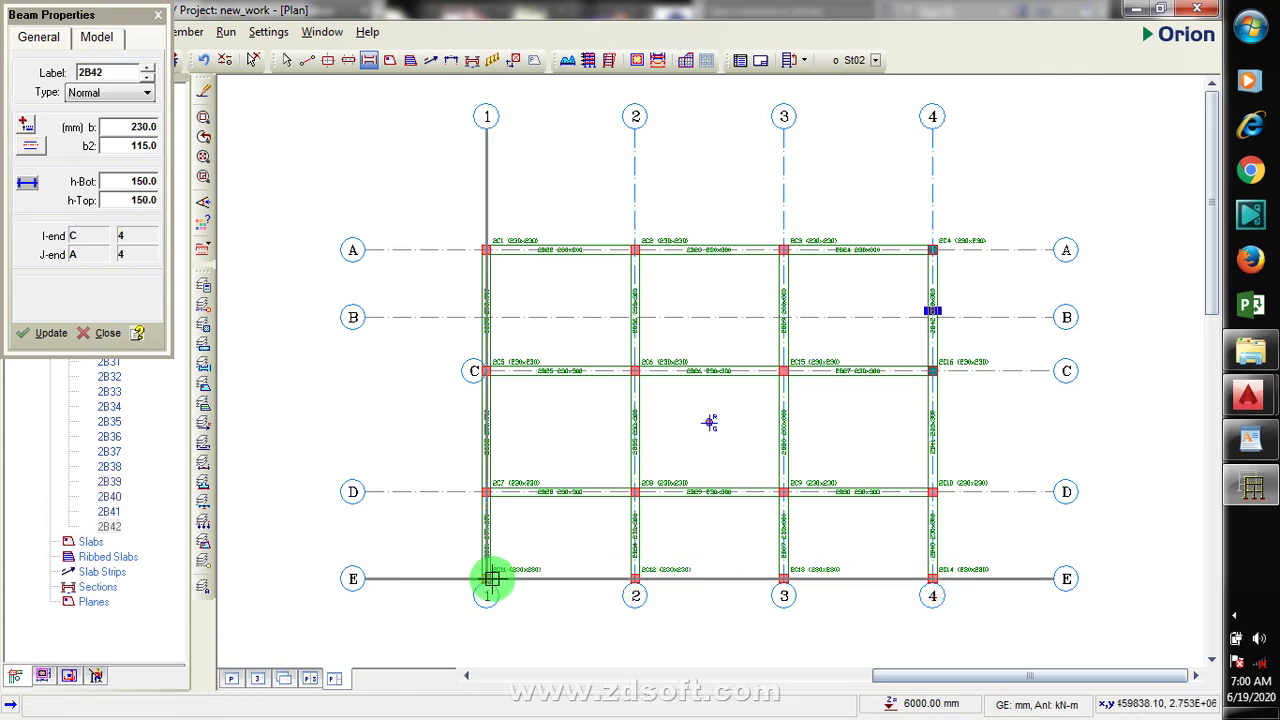
{"action": "left_click_drag", "start_coordinate": [484, 578], "coordinate": [931, 578]}
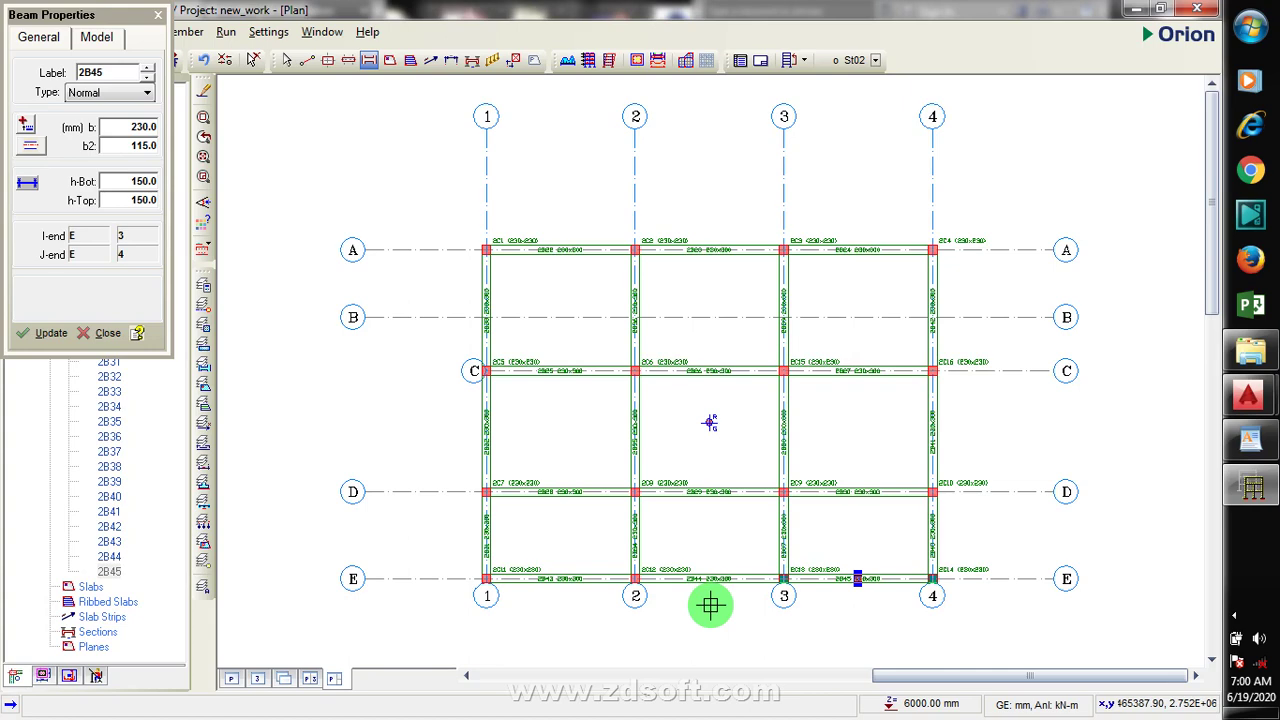
Examine the beam sizes and layout on storey St02 and close the beam properties
{"action": "scroll", "coordinate": [600, 262], "scroll_direction": "up", "scroll_amount": 5}
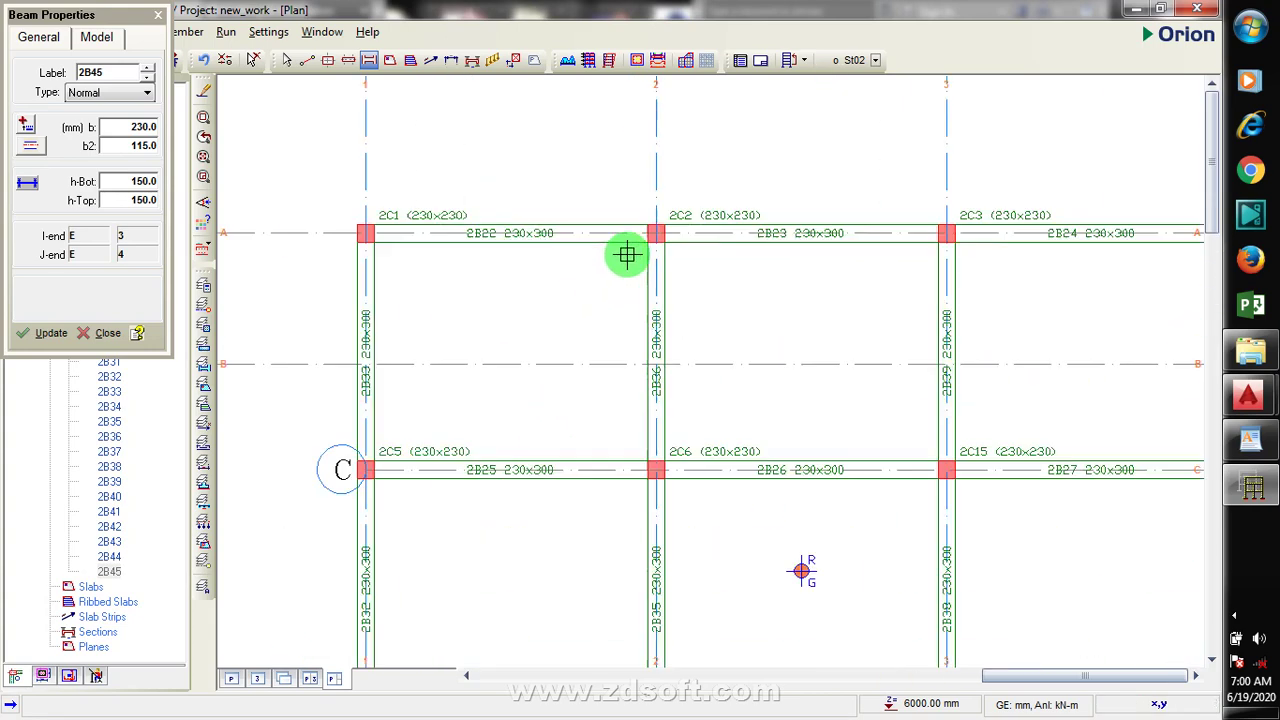
{"action": "scroll", "coordinate": [712, 342], "scroll_direction": "down", "scroll_amount": 4}
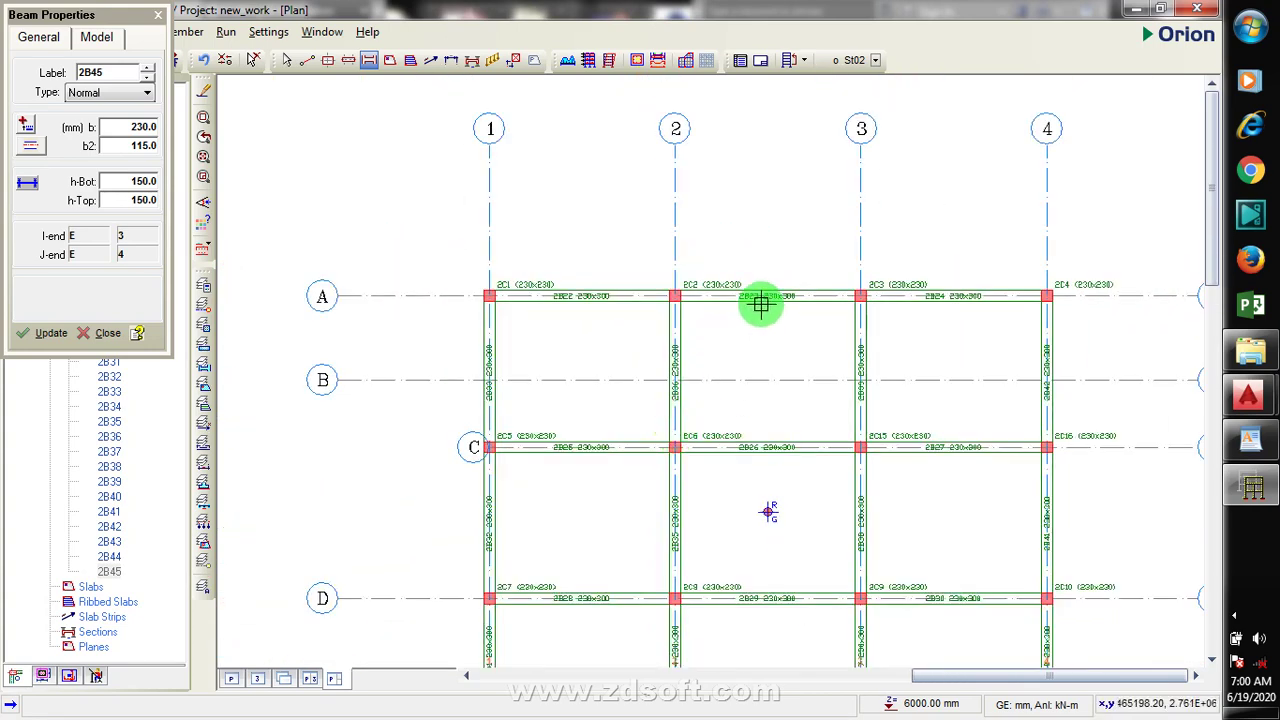
{"action": "scroll", "coordinate": [751, 366], "scroll_direction": "down", "scroll_amount": 3}
{"action": "scroll", "coordinate": [746, 372], "scroll_direction": "up", "scroll_amount": 2}
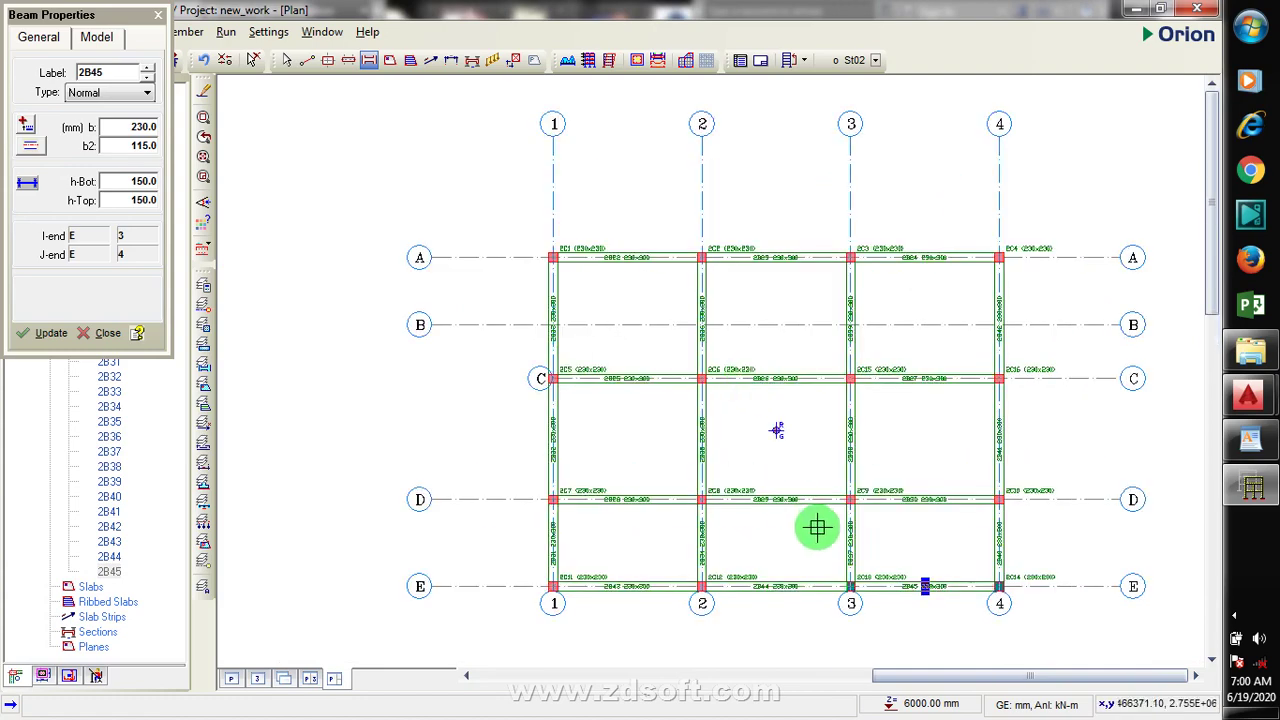
{"action": "scroll", "coordinate": [934, 606], "scroll_direction": "up", "scroll_amount": 3}
{"action": "scroll", "coordinate": [888, 481], "scroll_direction": "down", "scroll_amount": 2}
{"action": "scroll", "coordinate": [888, 481], "scroll_direction": "down", "scroll_amount": 1}
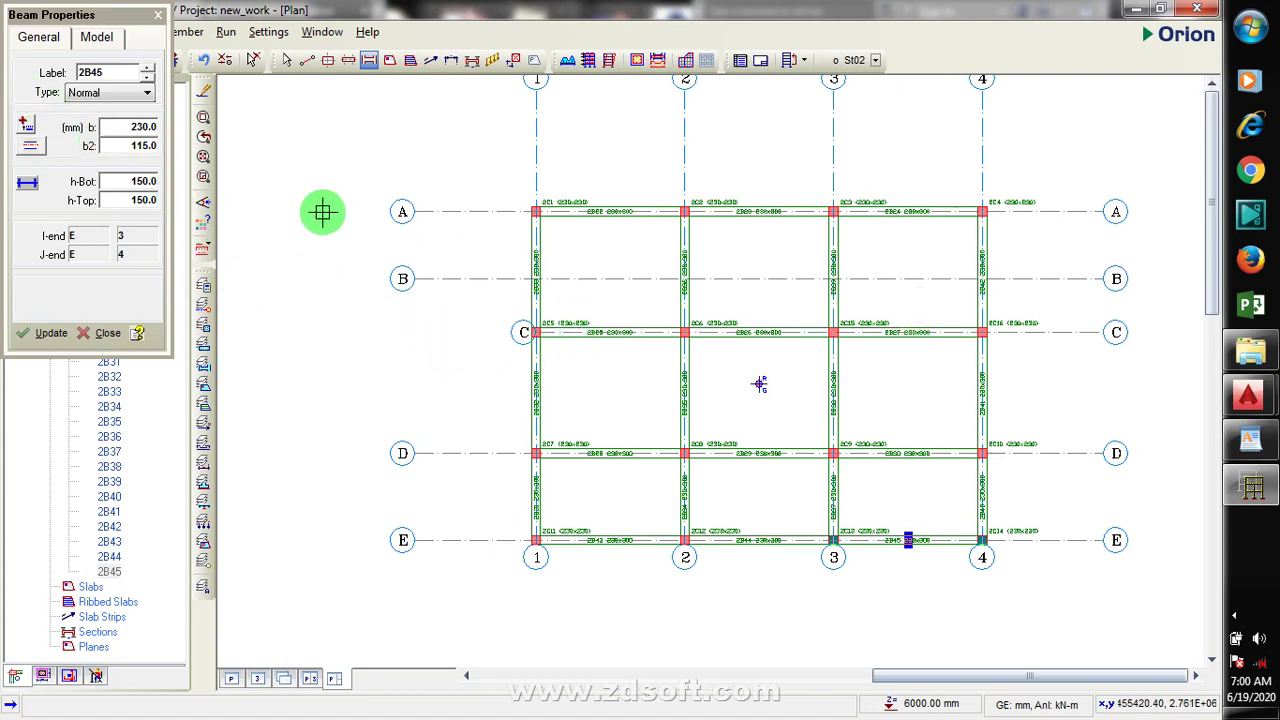
{"action": "left_click", "coordinate": [157, 22]}
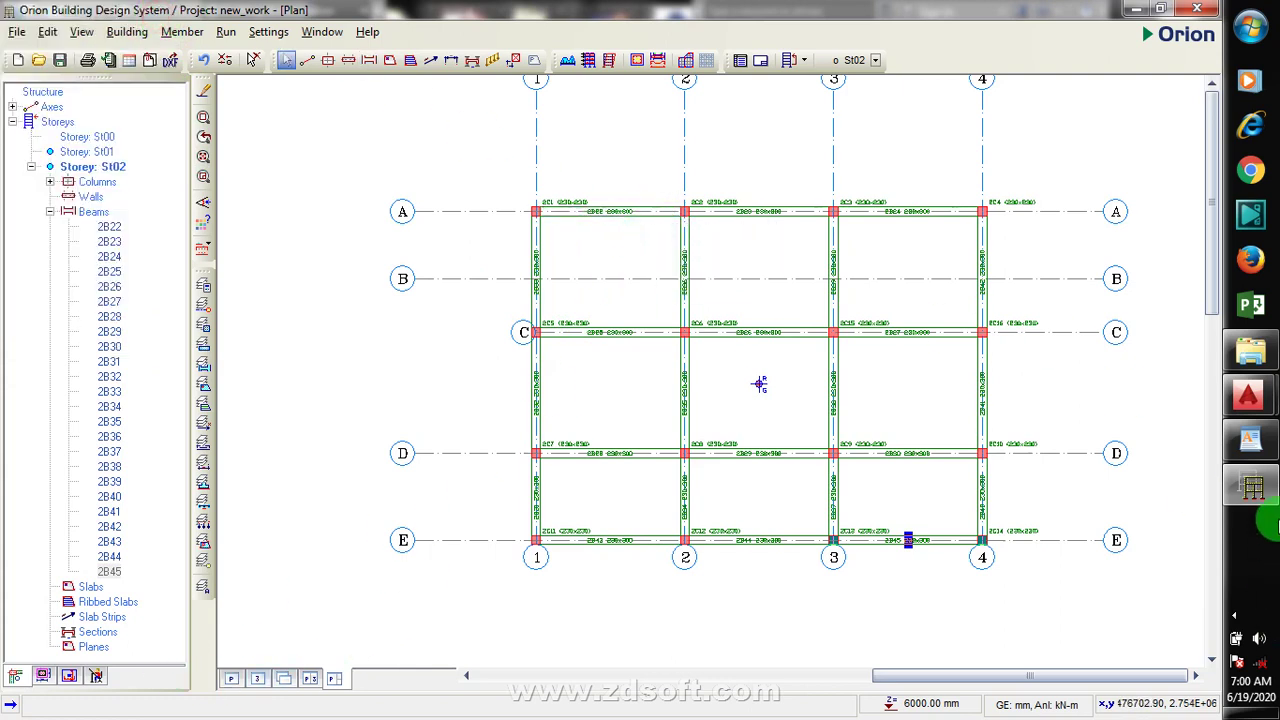
Open storey St01 and review its floor plan with the slabs and beams
{"action": "left_click", "coordinate": [1234, 616]}
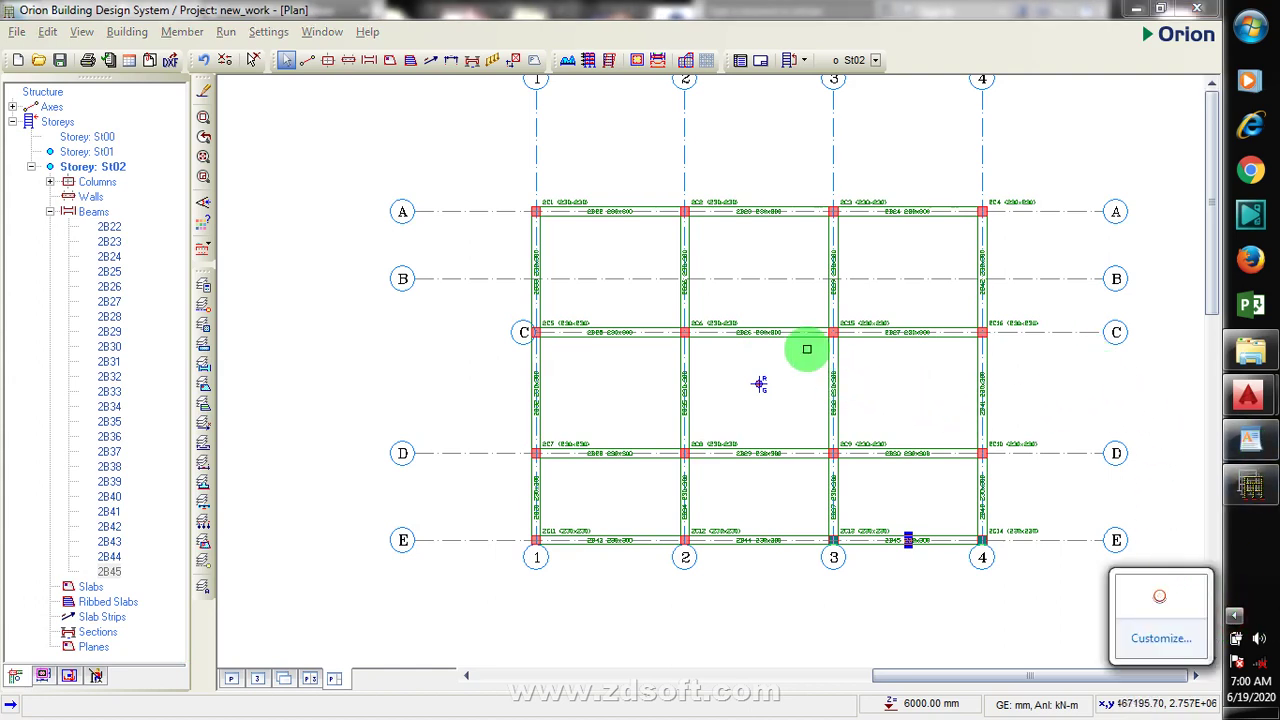
{"action": "left_click", "coordinate": [590, 236]}
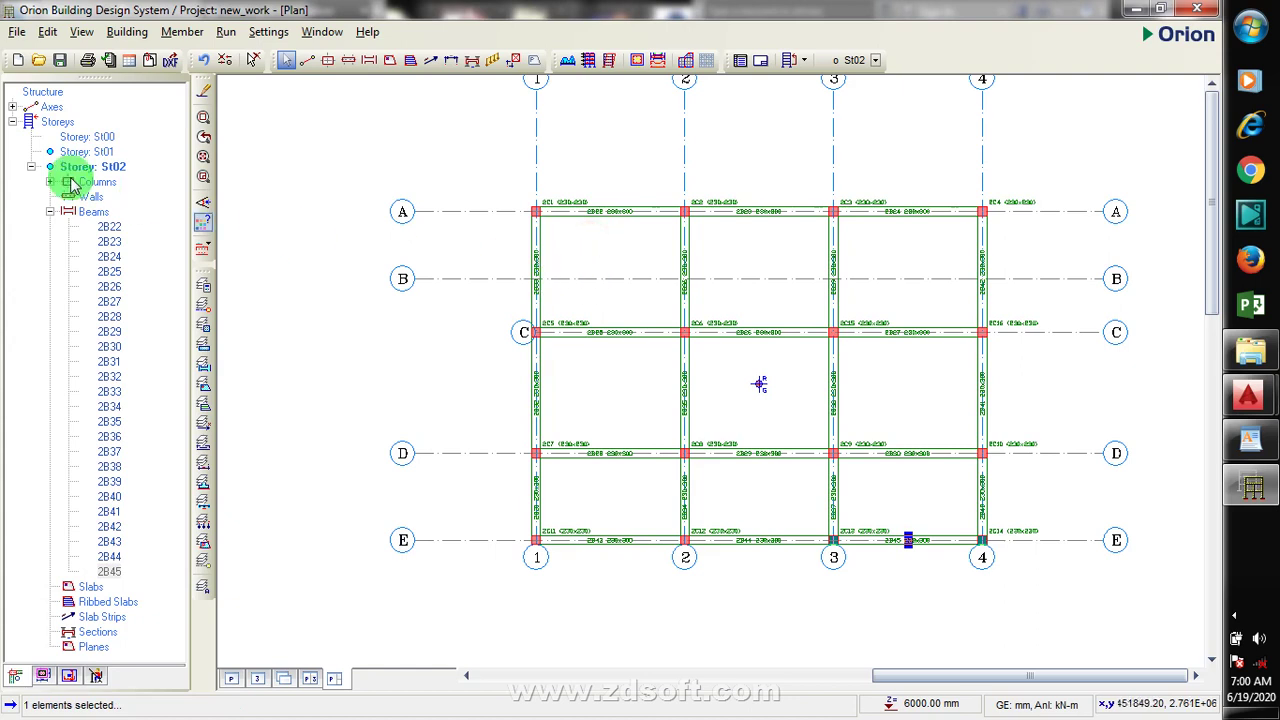
{"action": "double_click", "coordinate": [86, 151]}
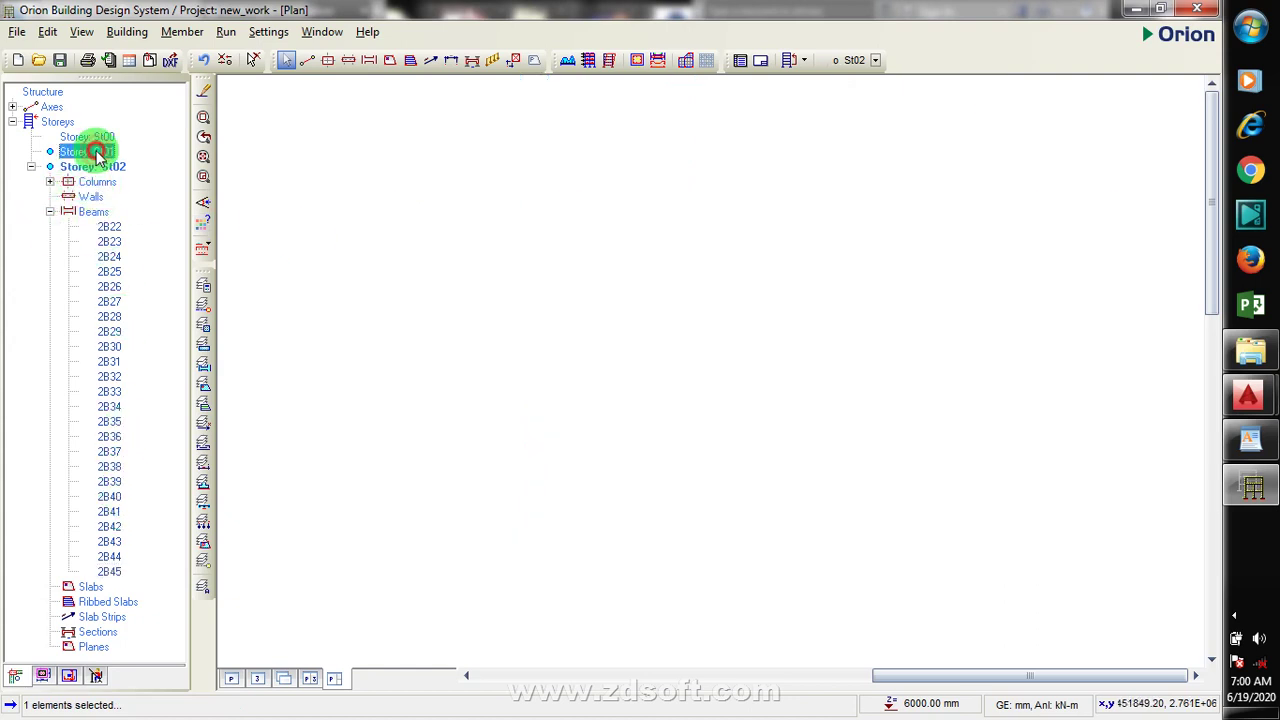
{"action": "left_click", "coordinate": [1234, 613]}
{"action": "left_click", "coordinate": [1232, 606]}
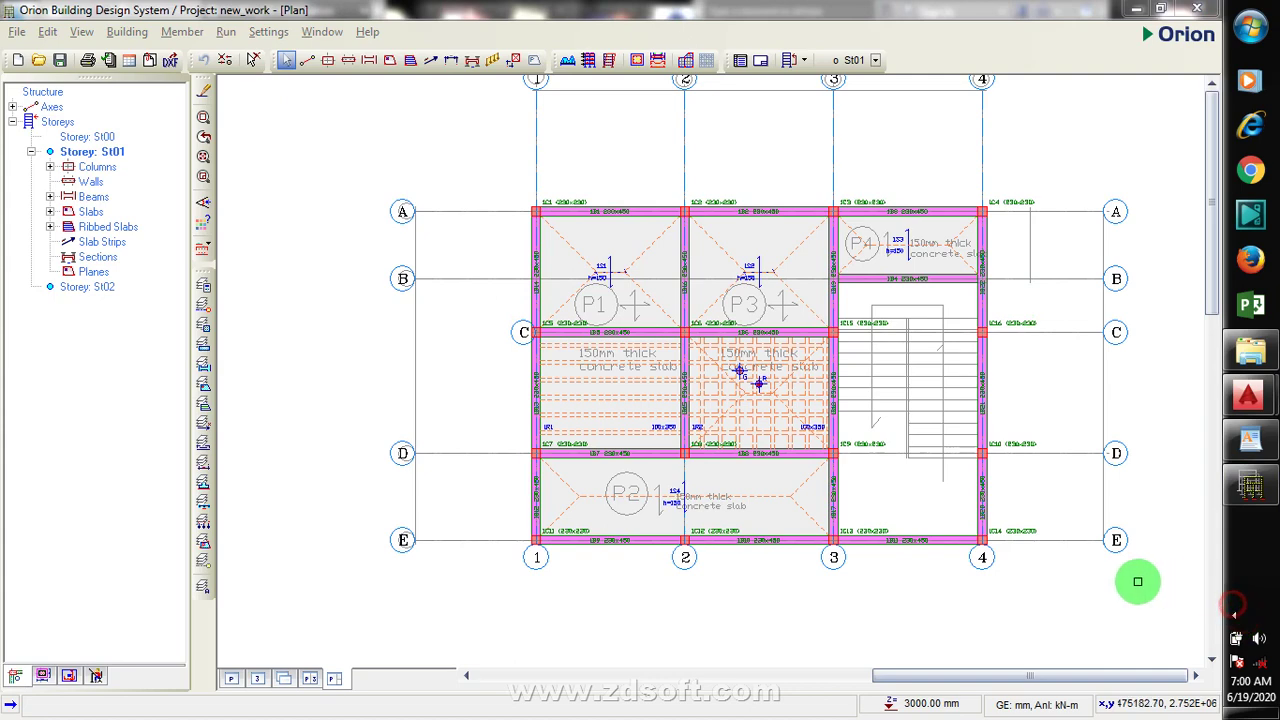
{"action": "left_click", "coordinate": [1234, 613]}
{"action": "left_click", "coordinate": [1162, 468]}
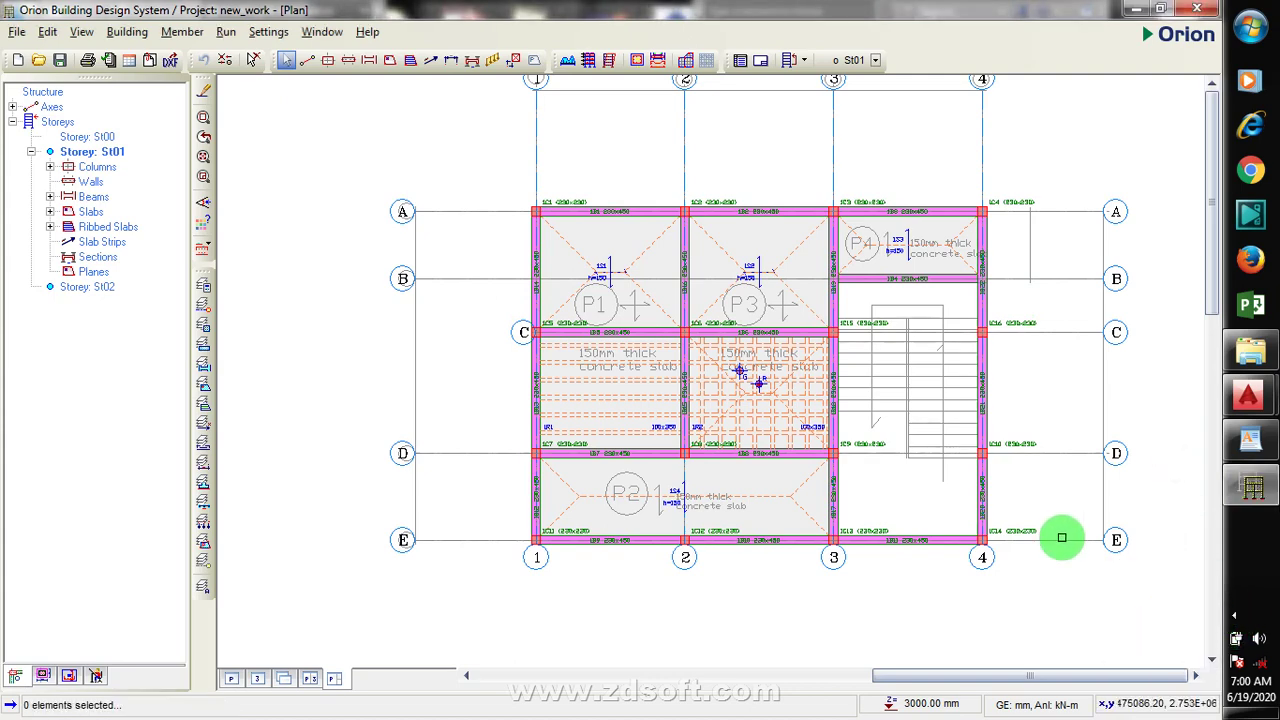
{"action": "scroll", "coordinate": [680, 424], "scroll_direction": "down", "scroll_amount": 3}
{"action": "scroll", "coordinate": [860, 390], "scroll_direction": "up", "scroll_amount": 3}
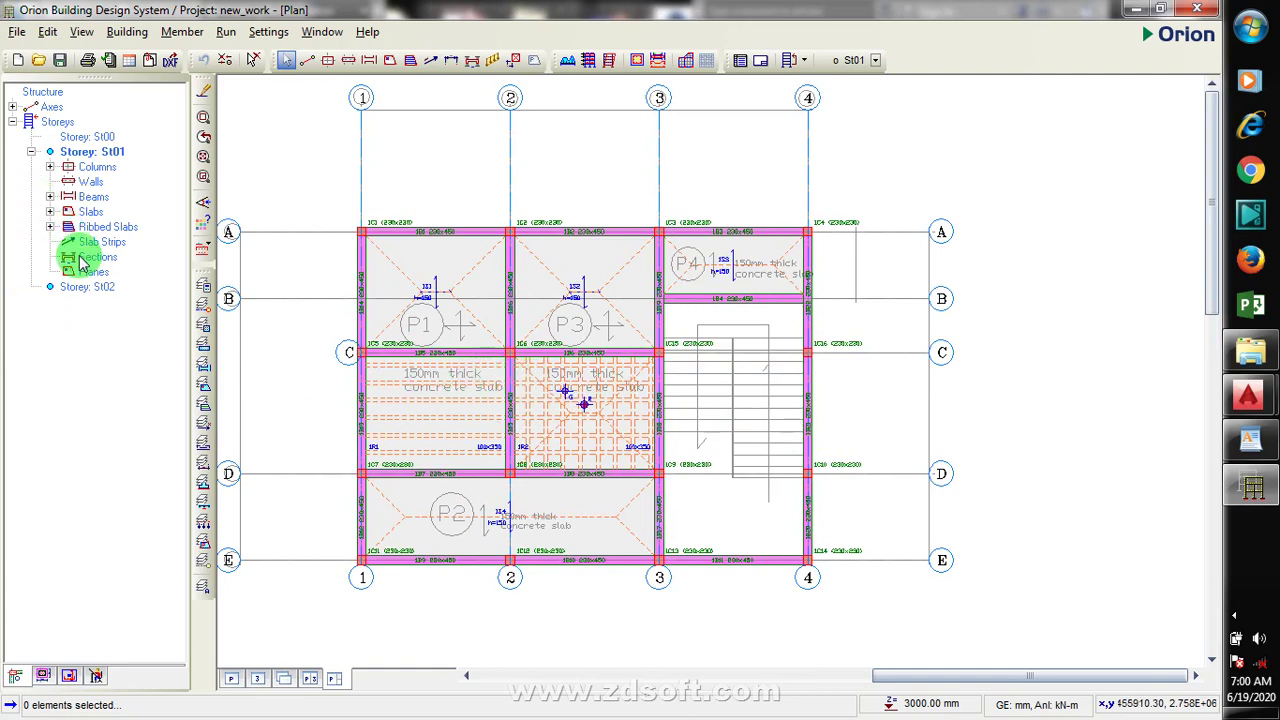
{"action": "scroll", "coordinate": [595, 352], "scroll_direction": "down", "scroll_amount": 3}
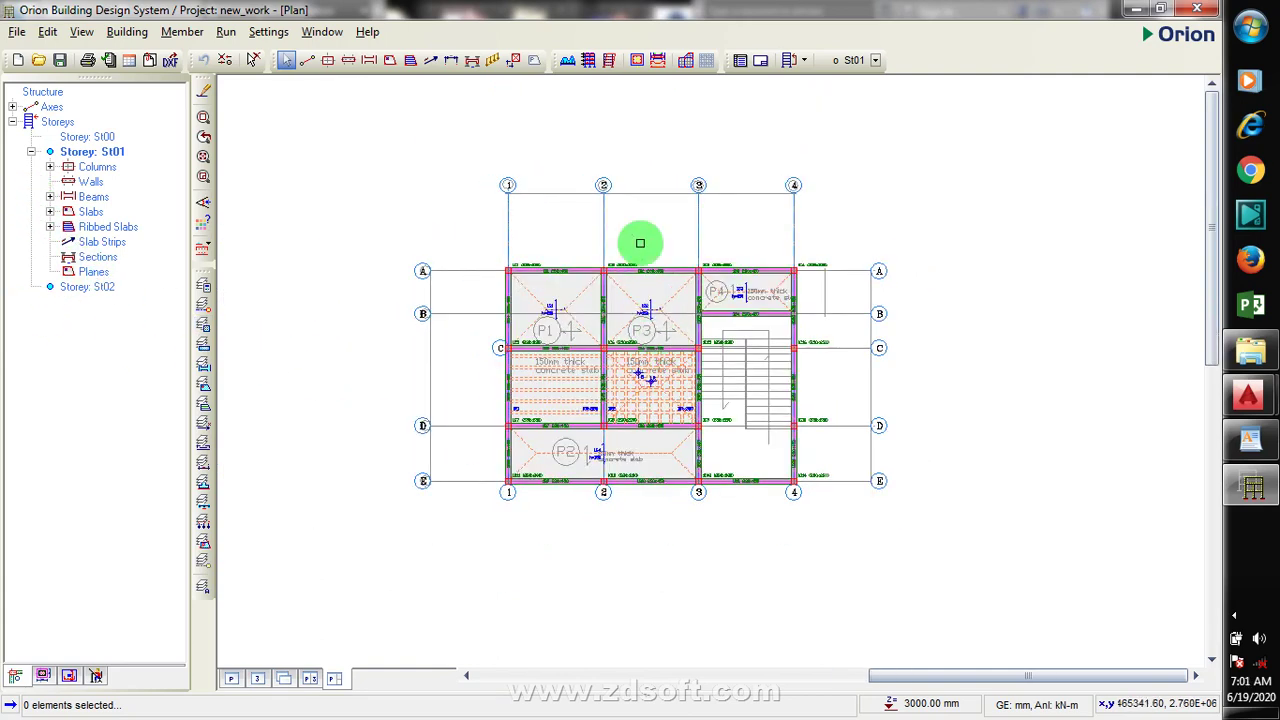
Edit the materials in the building analysis and apply concrete grade C20/25 to all member types
{"action": "left_click", "coordinate": [587, 63]}
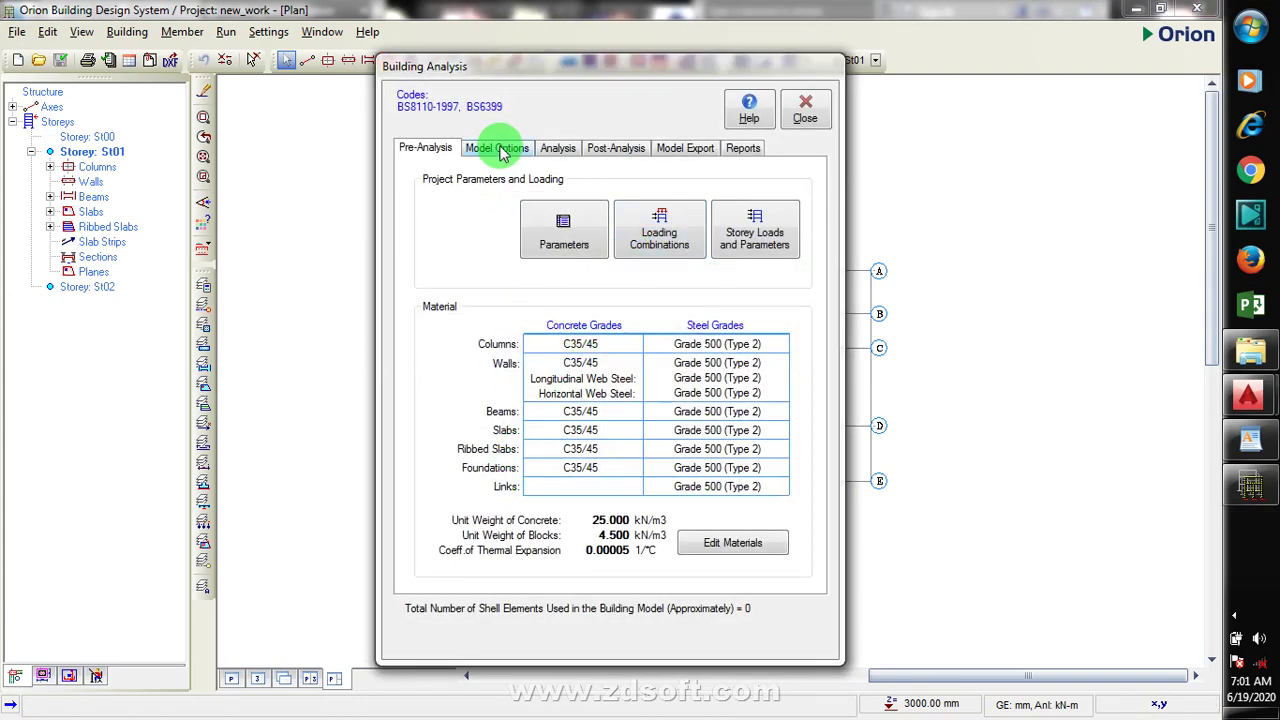
{"action": "left_click", "coordinate": [556, 148]}
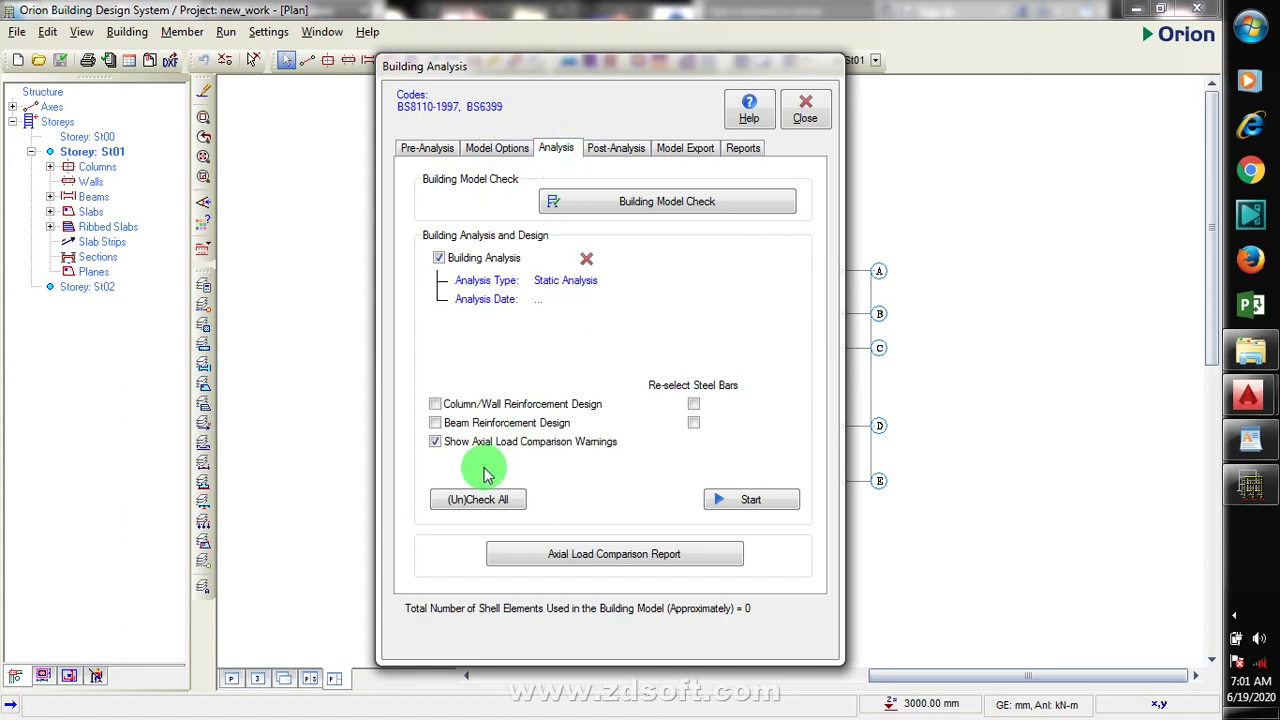
{"action": "left_click", "coordinate": [473, 152]}
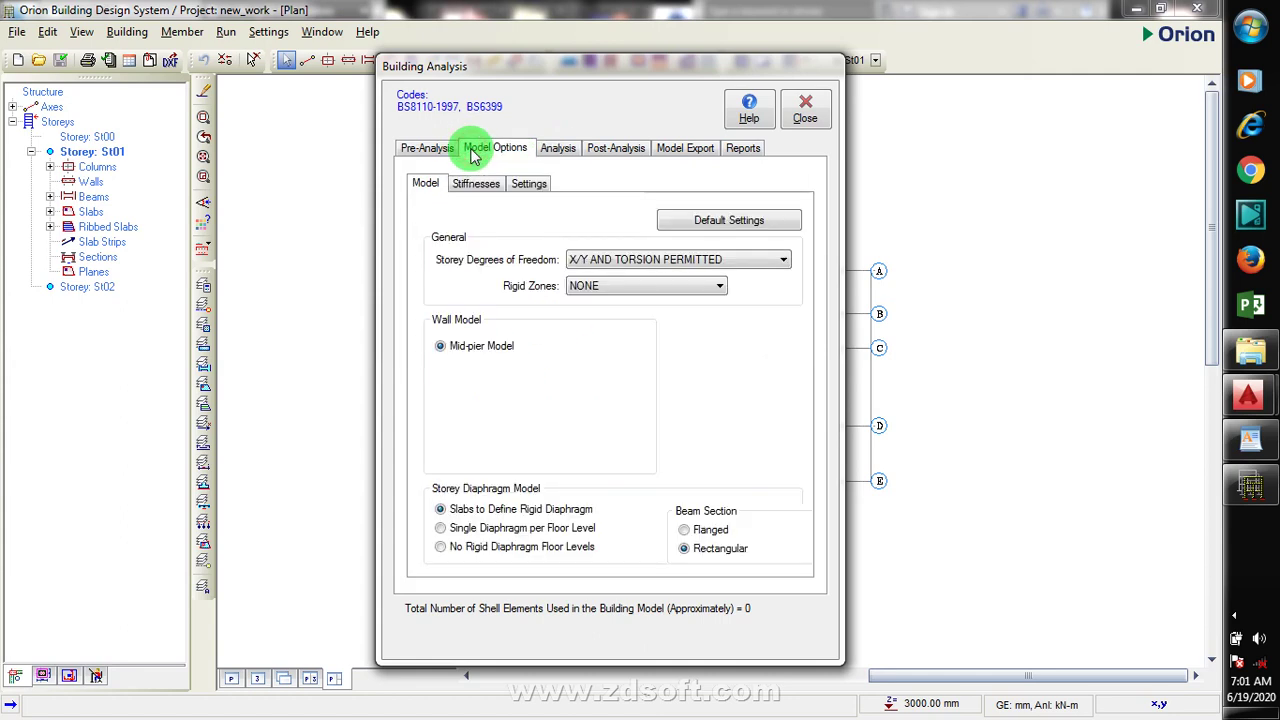
{"action": "left_click", "coordinate": [410, 148]}
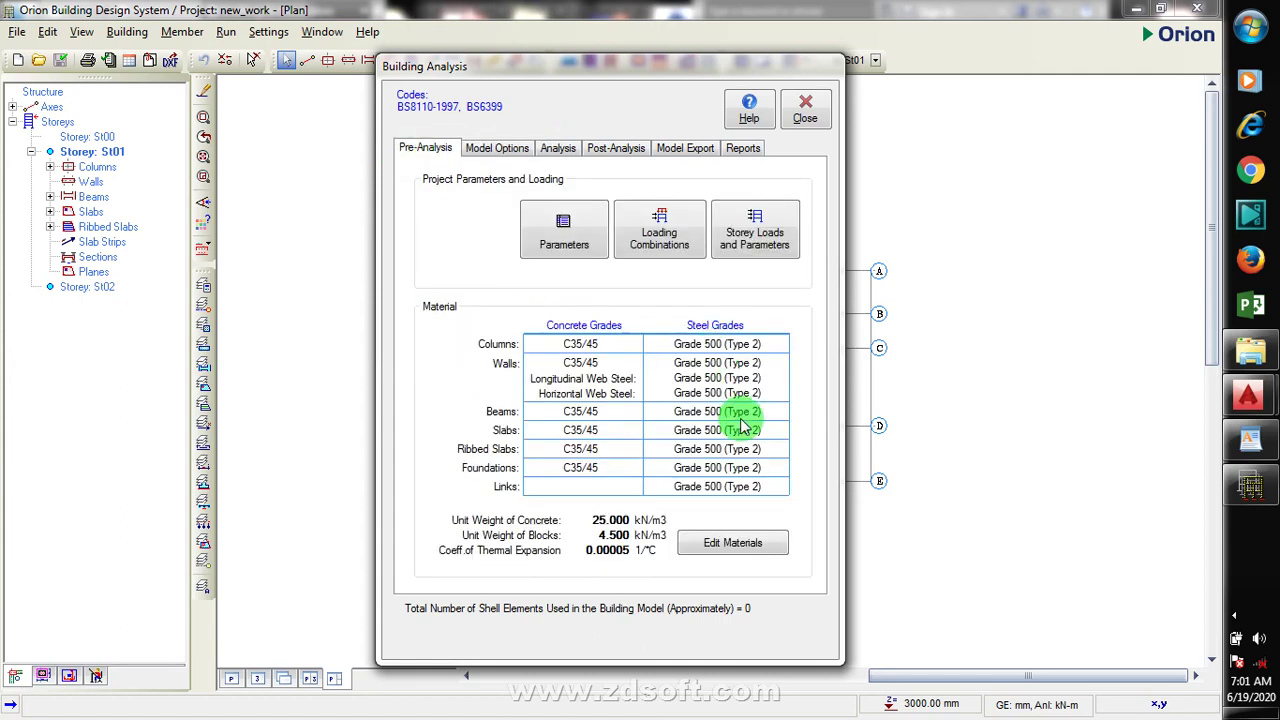
{"action": "left_click", "coordinate": [740, 542]}
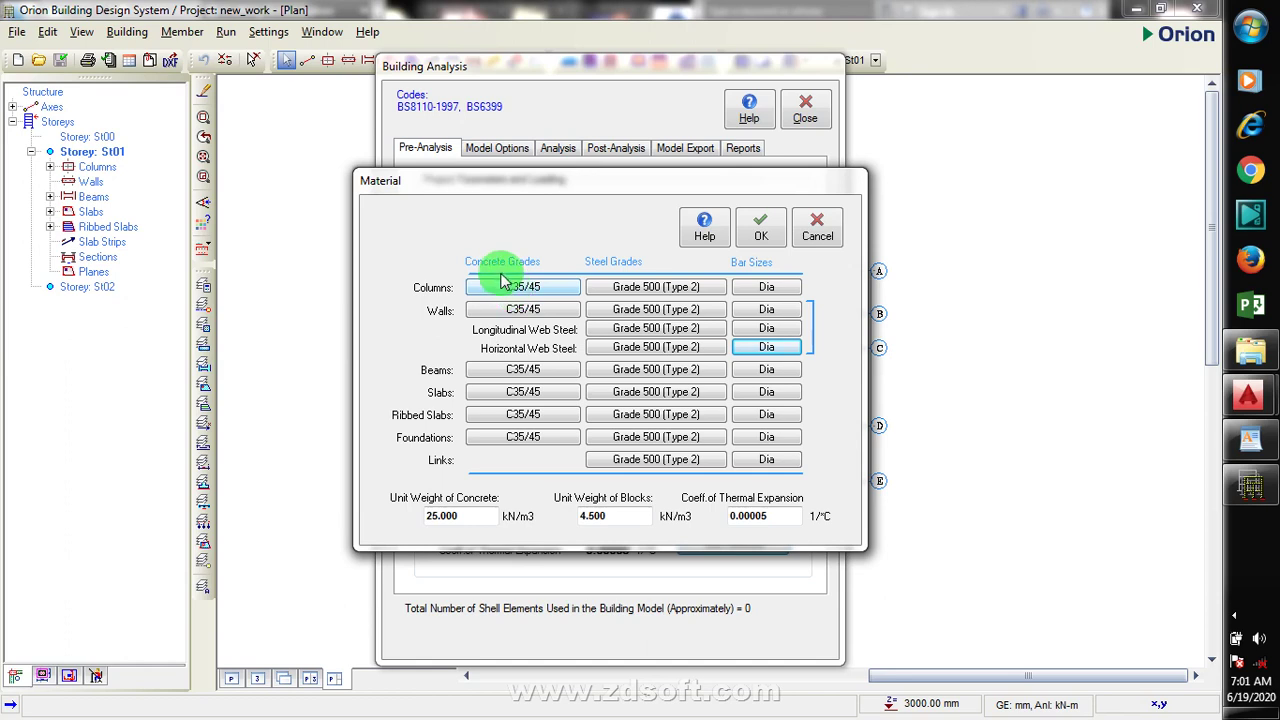
{"action": "left_click", "coordinate": [553, 296]}
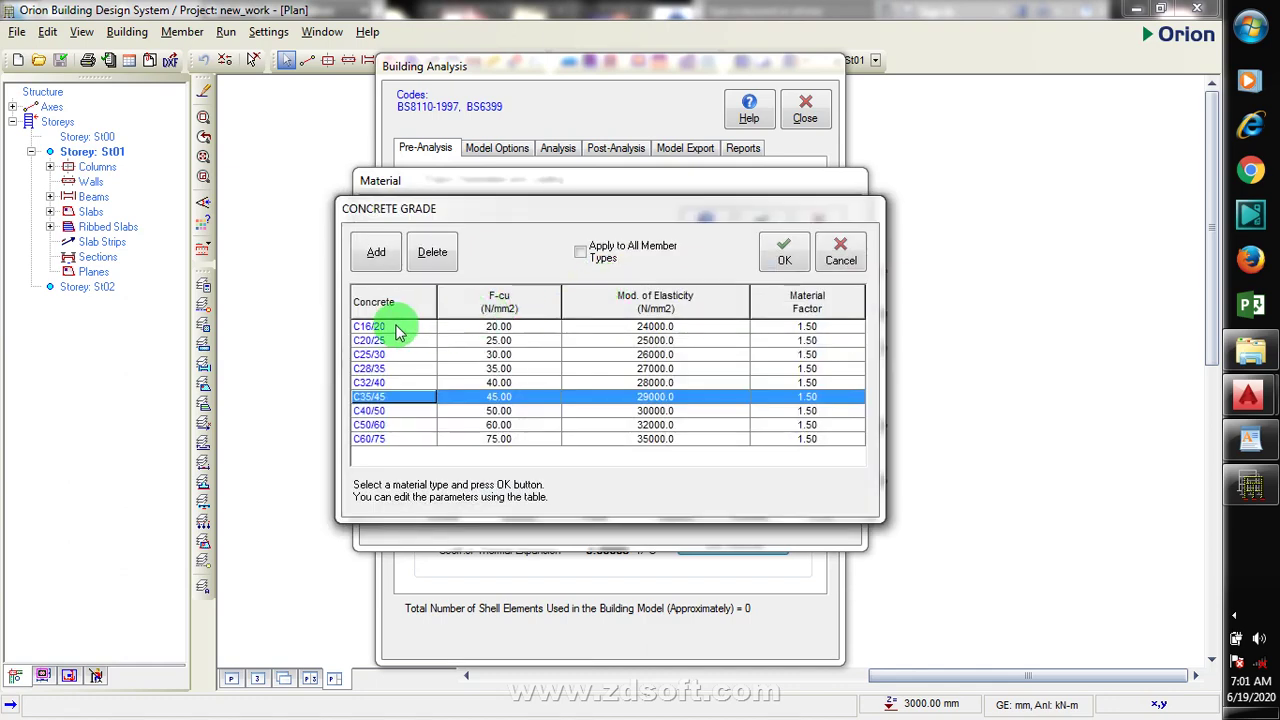
{"action": "left_click", "coordinate": [392, 340]}
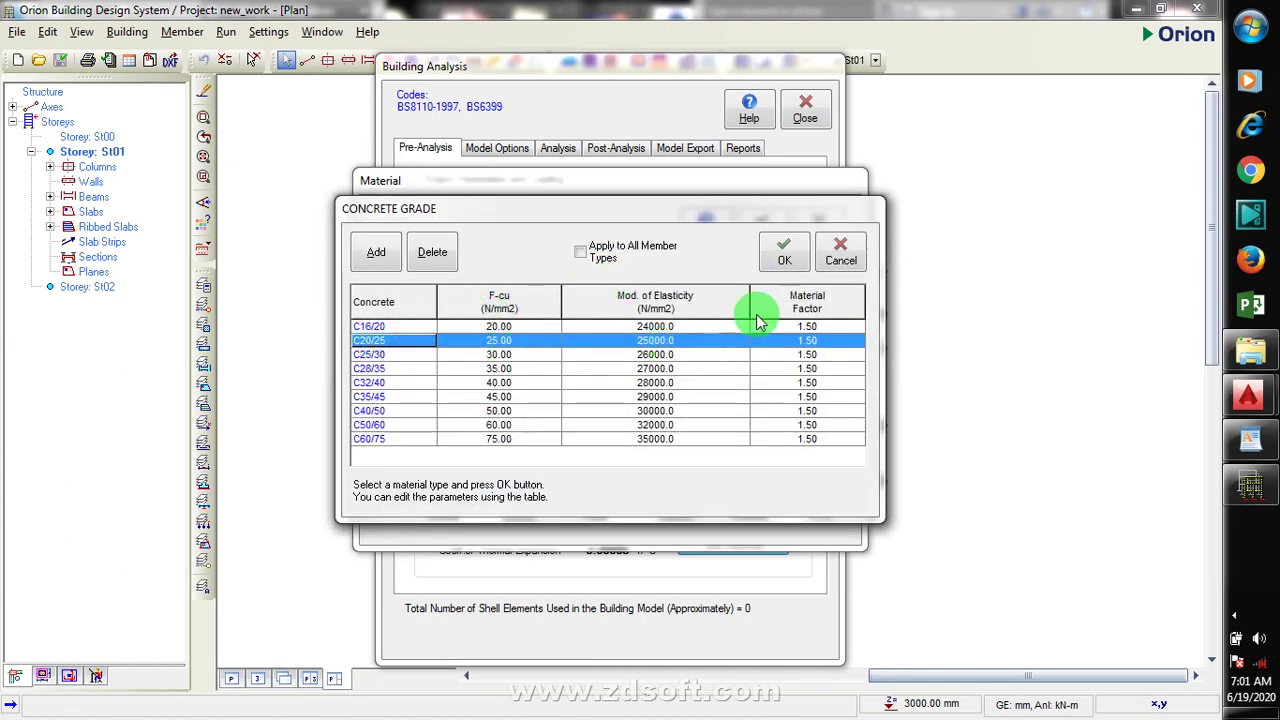
{"action": "left_click", "coordinate": [582, 257]}
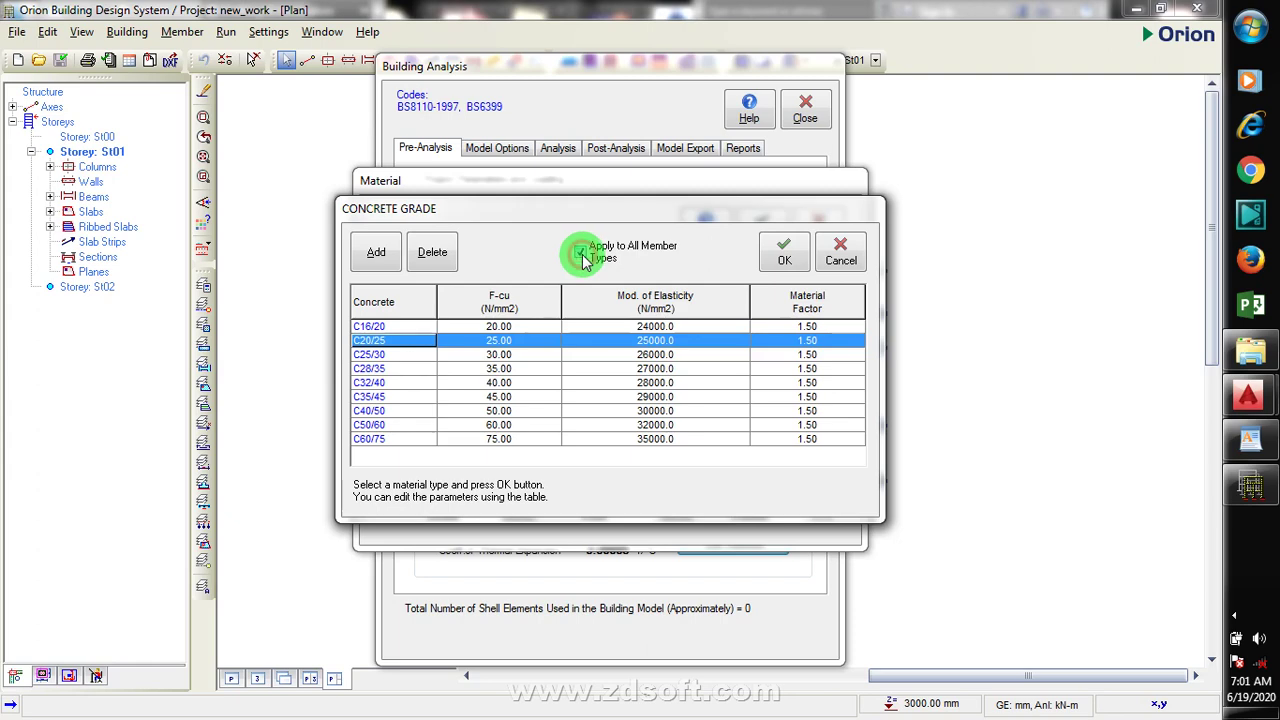
{"action": "left_click", "coordinate": [783, 262]}
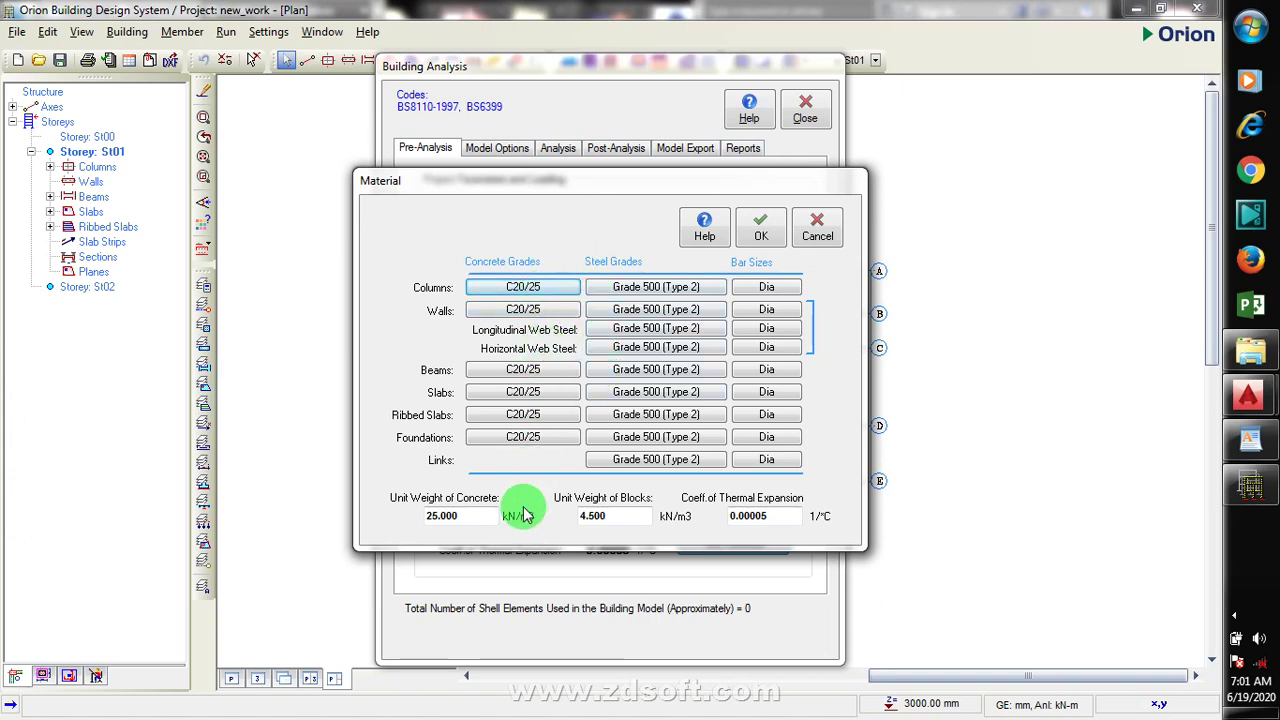
Apply steel grade Grade 410 (Type 2) to all member types in the material settings
{"action": "left_click", "coordinate": [658, 287]}
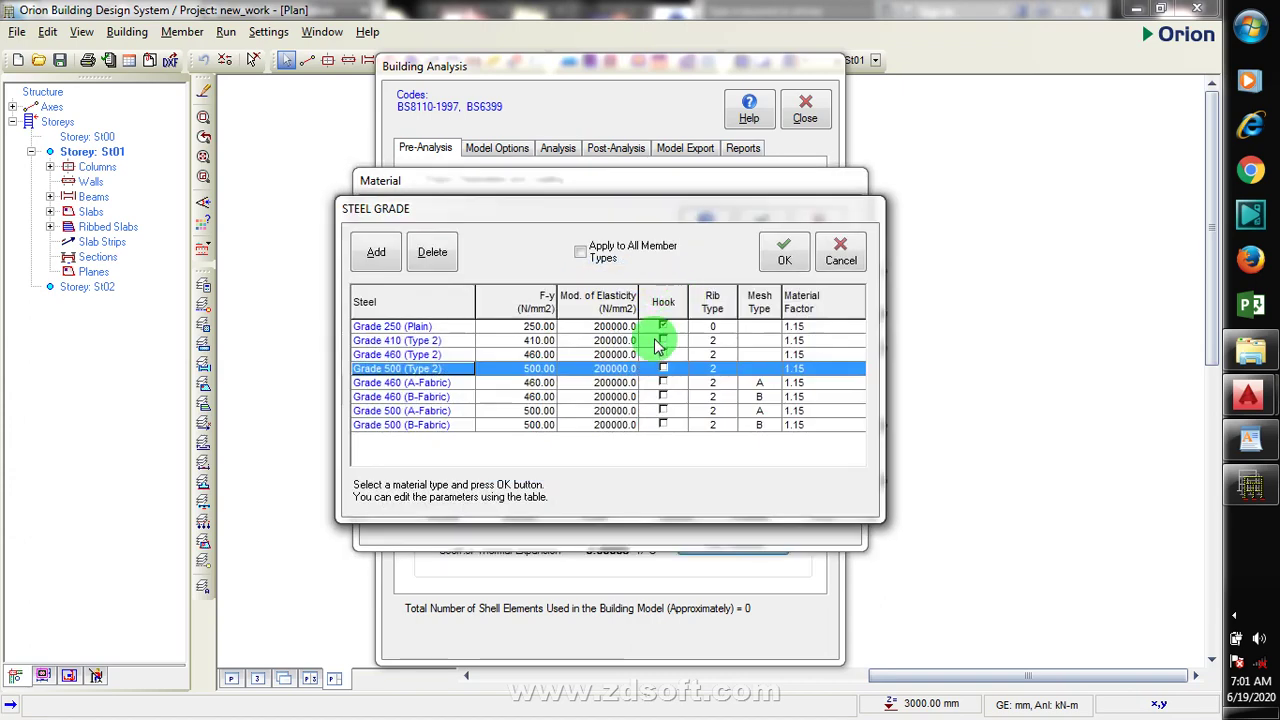
{"action": "left_click", "coordinate": [405, 340]}
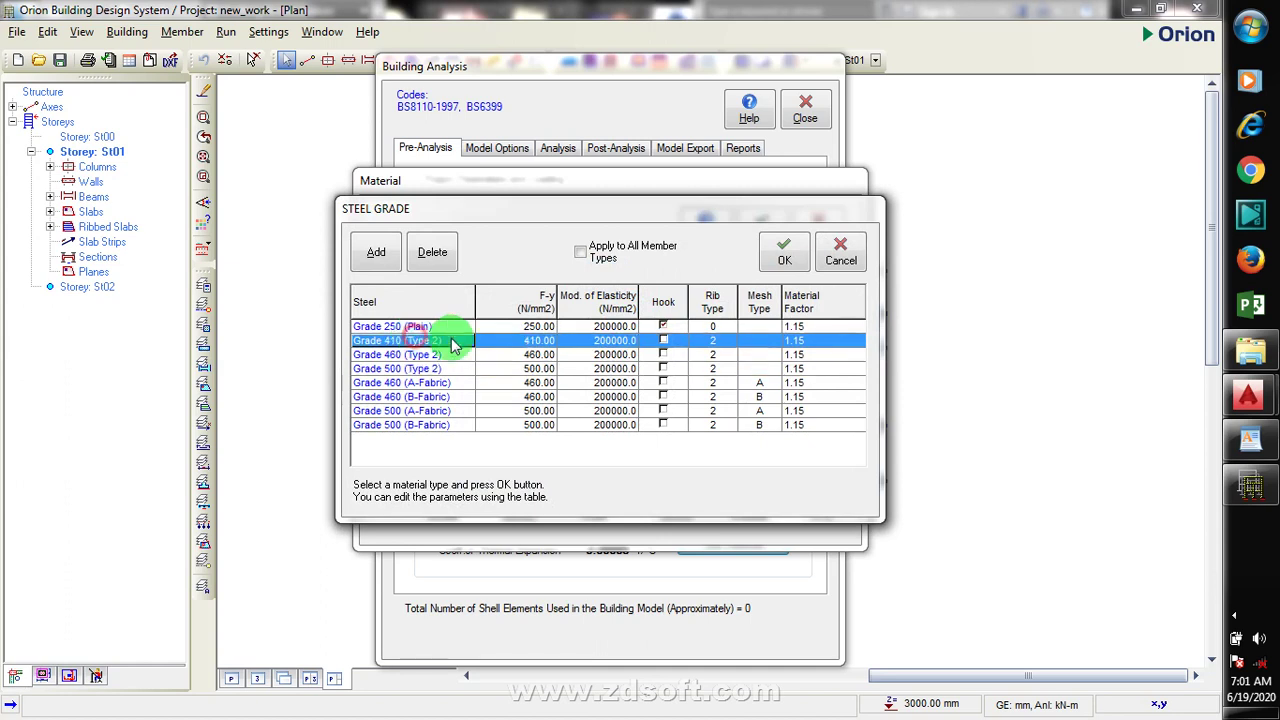
{"action": "left_click", "coordinate": [581, 255]}
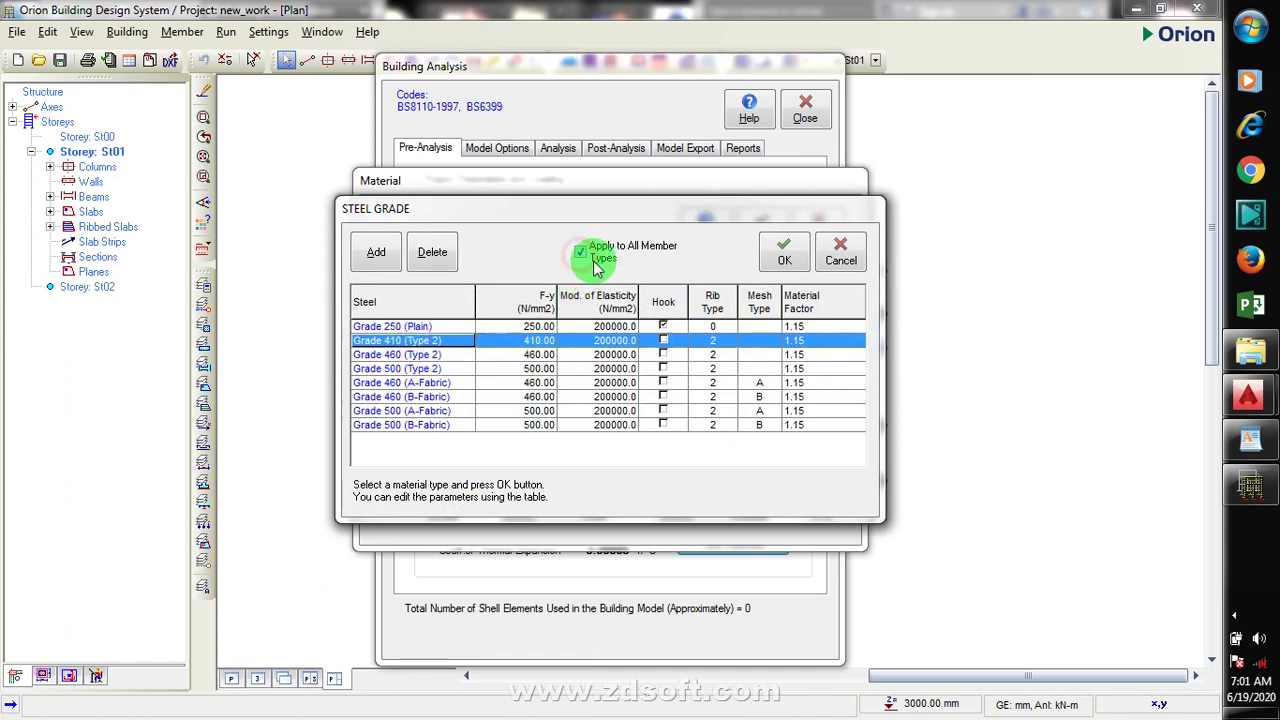
{"action": "left_click", "coordinate": [787, 260]}
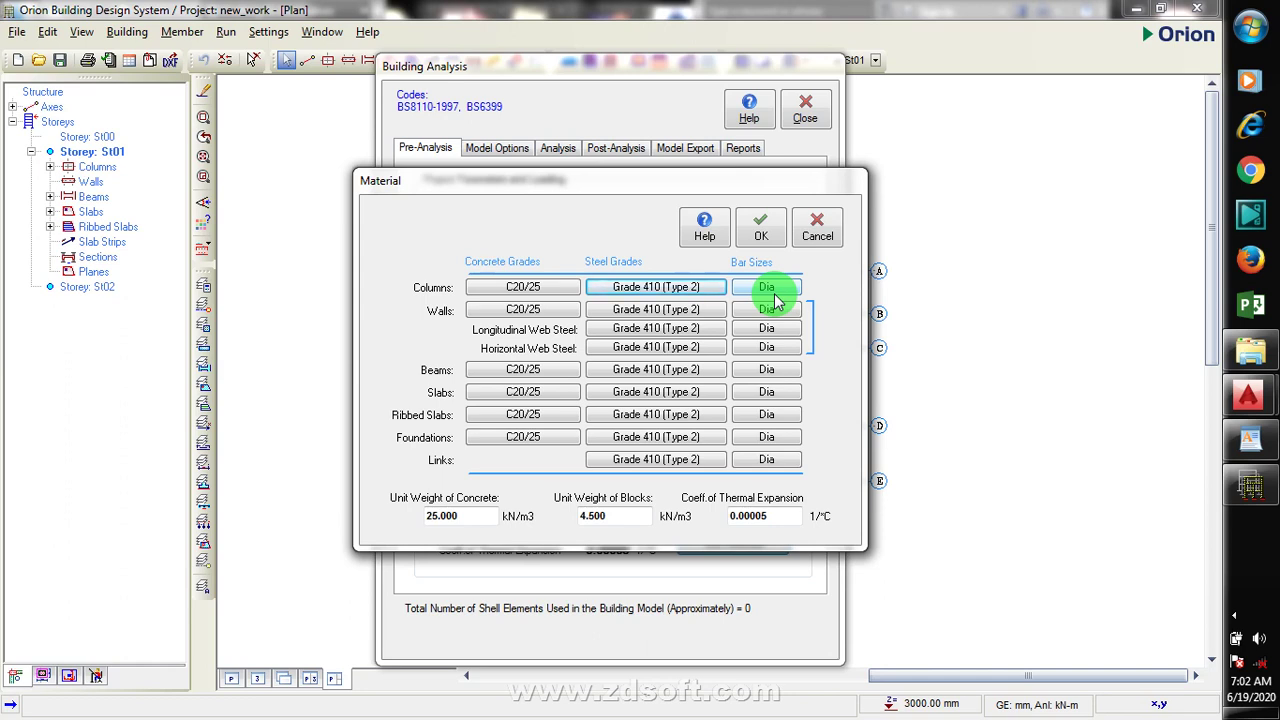
Restrict the column bar sizes to Y16 by disabling Y10, Y13, Y20, Y25 and Y32 in the steel bar table
{"action": "left_click", "coordinate": [770, 292]}
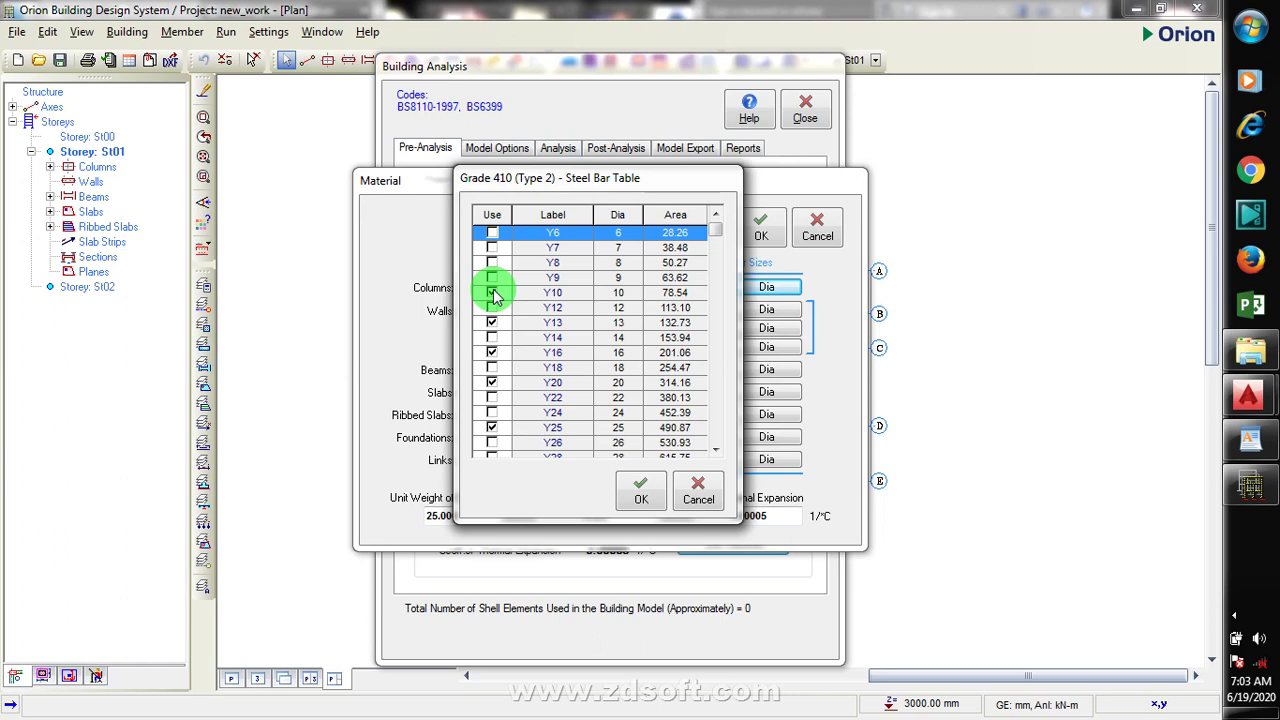
{"action": "left_click", "coordinate": [492, 292]}
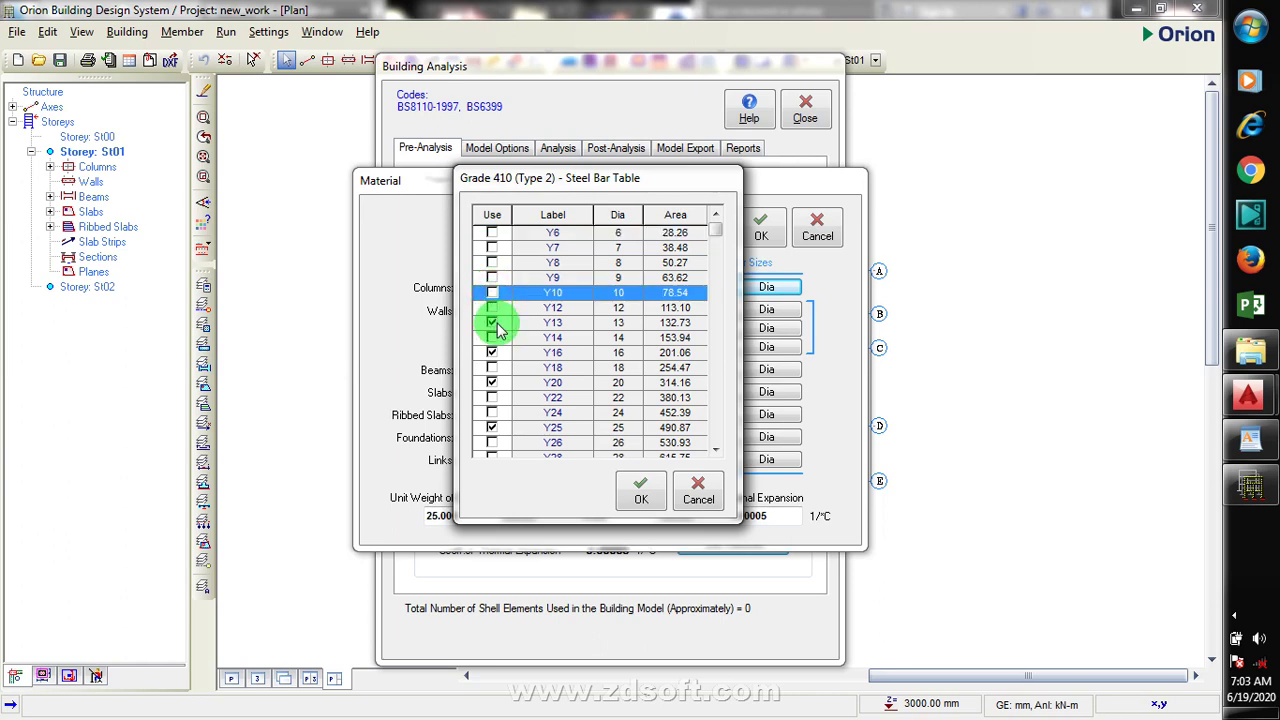
{"action": "left_click", "coordinate": [492, 323]}
{"action": "left_click", "coordinate": [492, 352]}
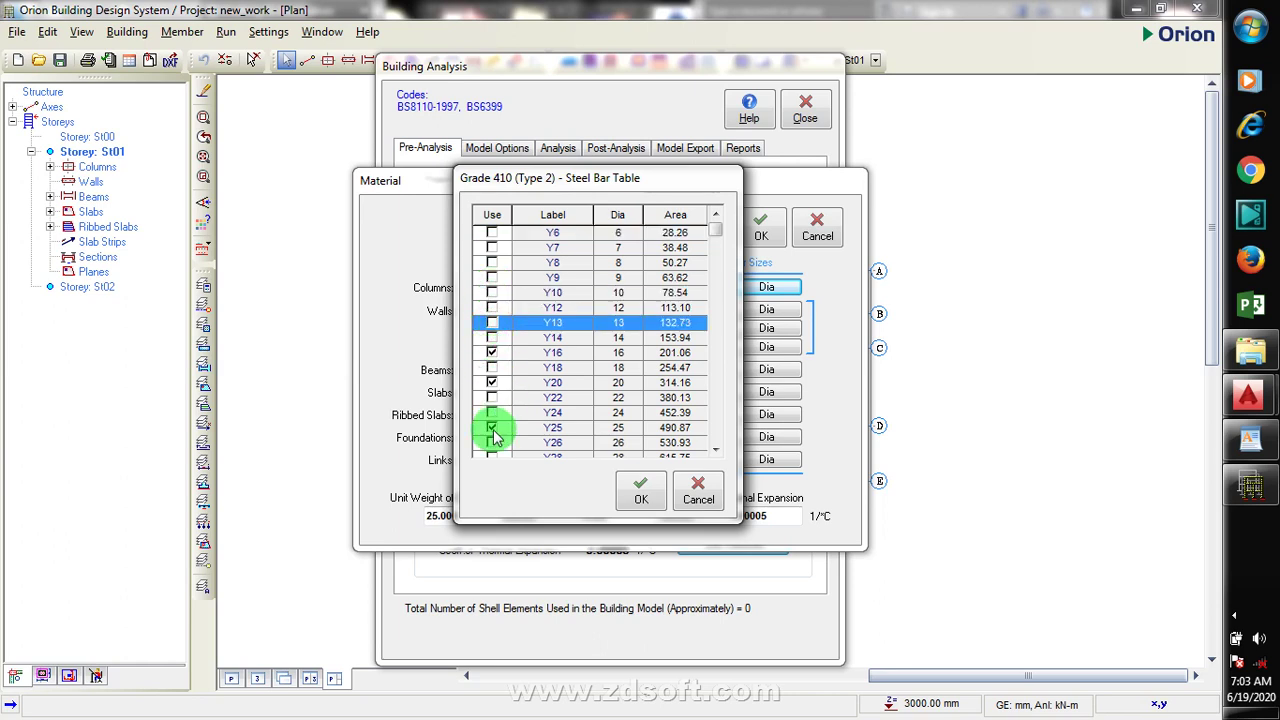
{"action": "left_click", "coordinate": [493, 428]}
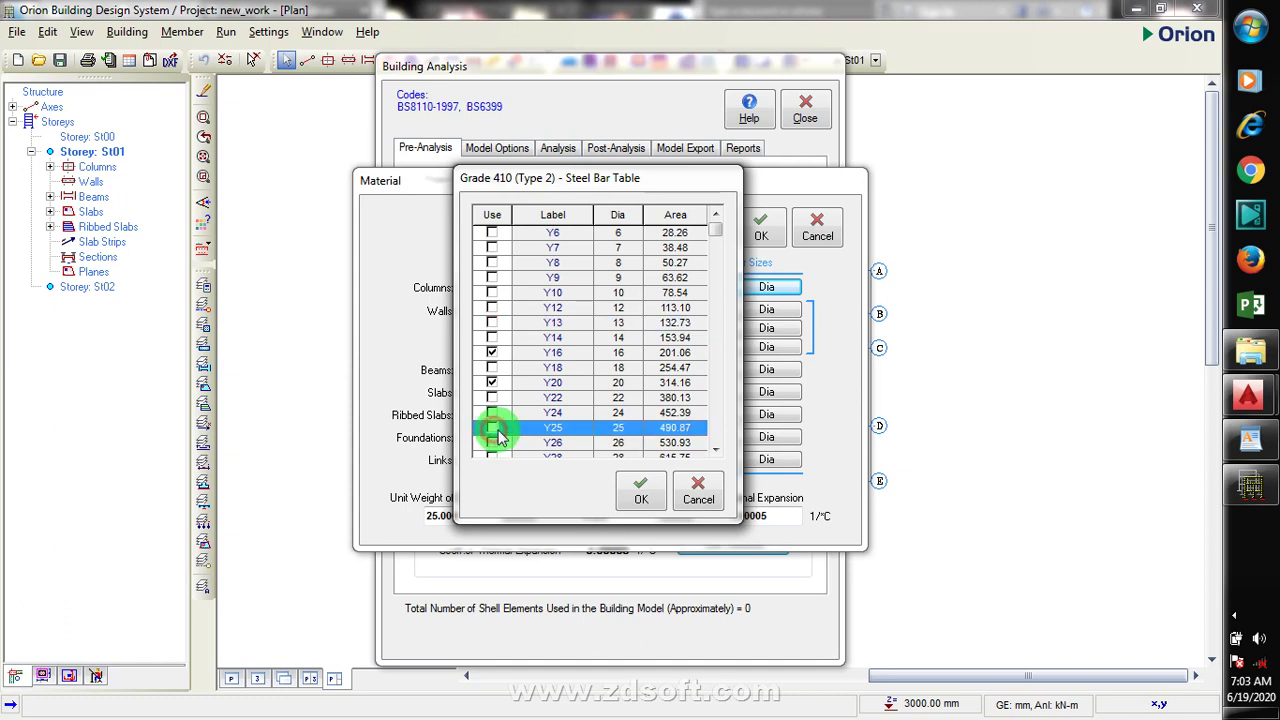
{"action": "left_click", "coordinate": [716, 450]}
{"action": "left_click", "coordinate": [716, 450]}
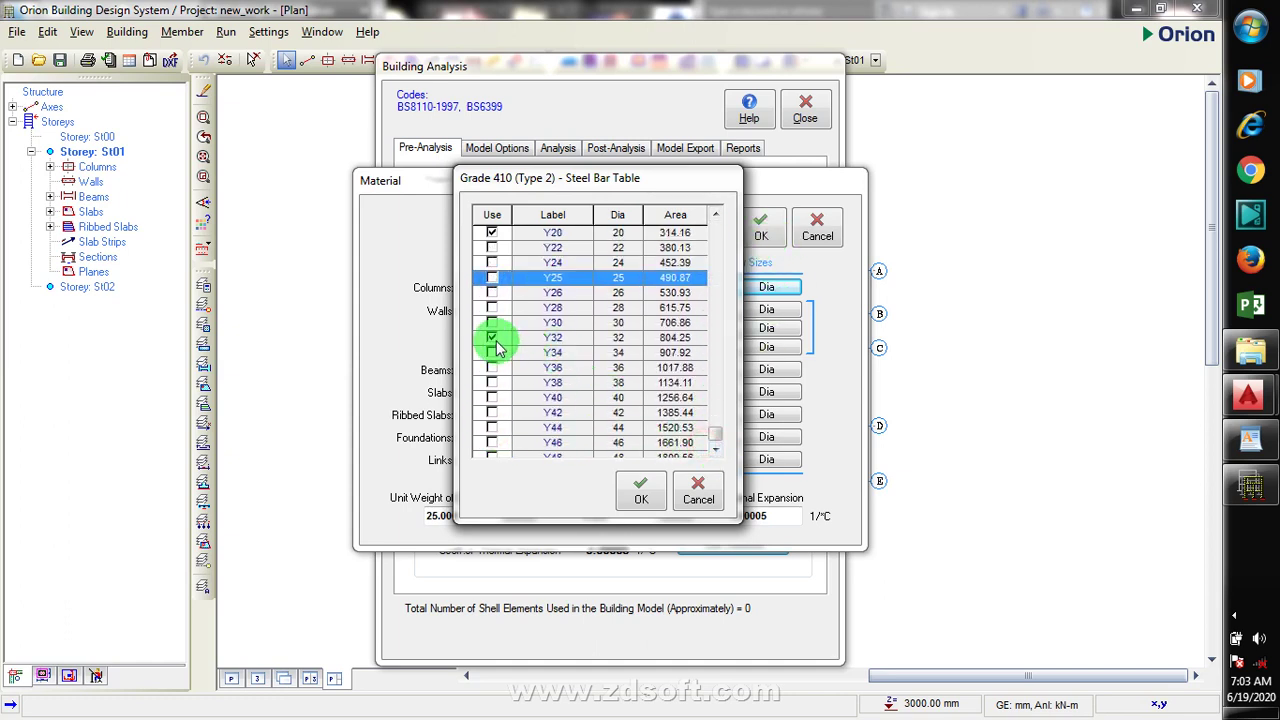
{"action": "left_click", "coordinate": [492, 338]}
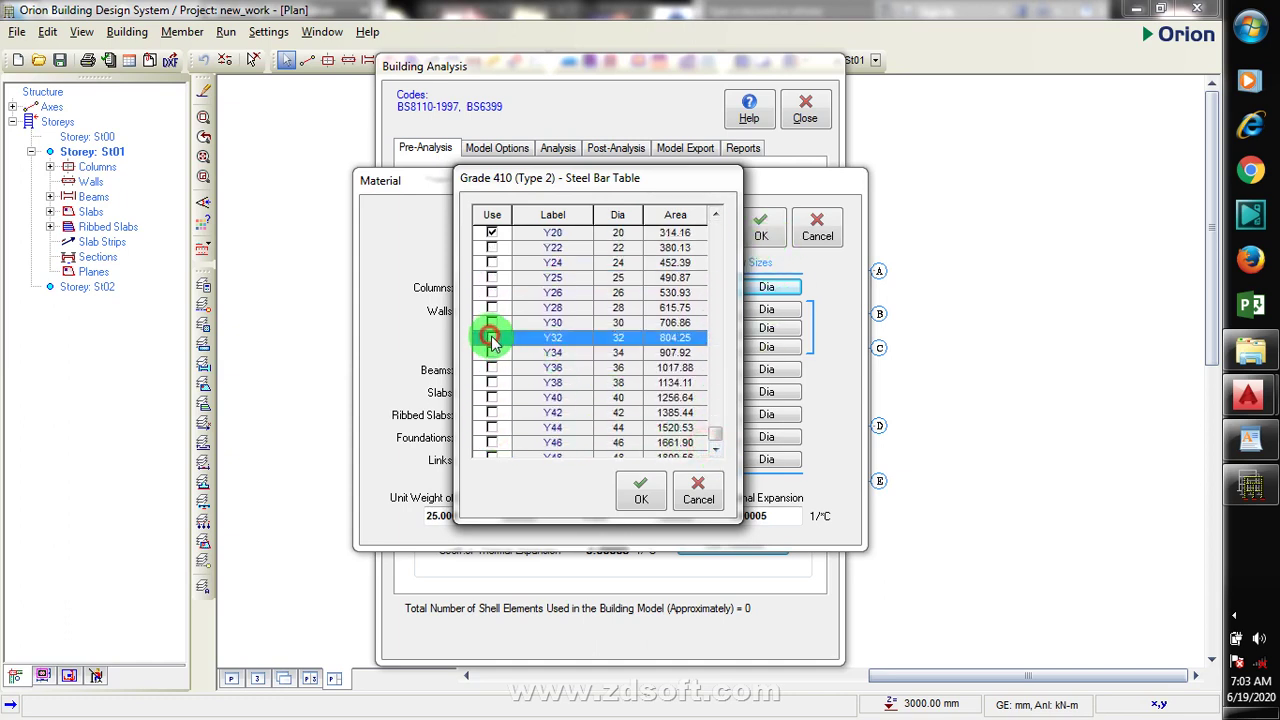
{"action": "left_click_drag", "start_coordinate": [713, 436], "coordinate": [714, 340]}
{"action": "left_click", "coordinate": [712, 414]}
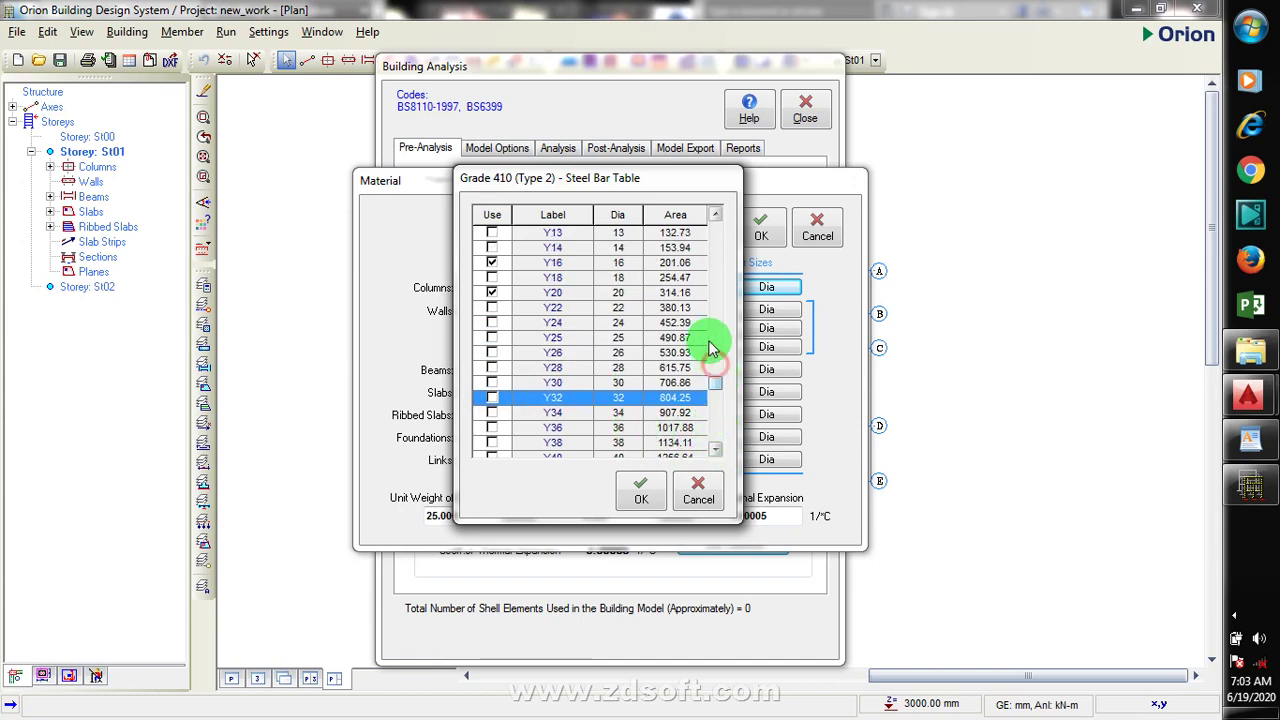
{"action": "left_click", "coordinate": [492, 292]}
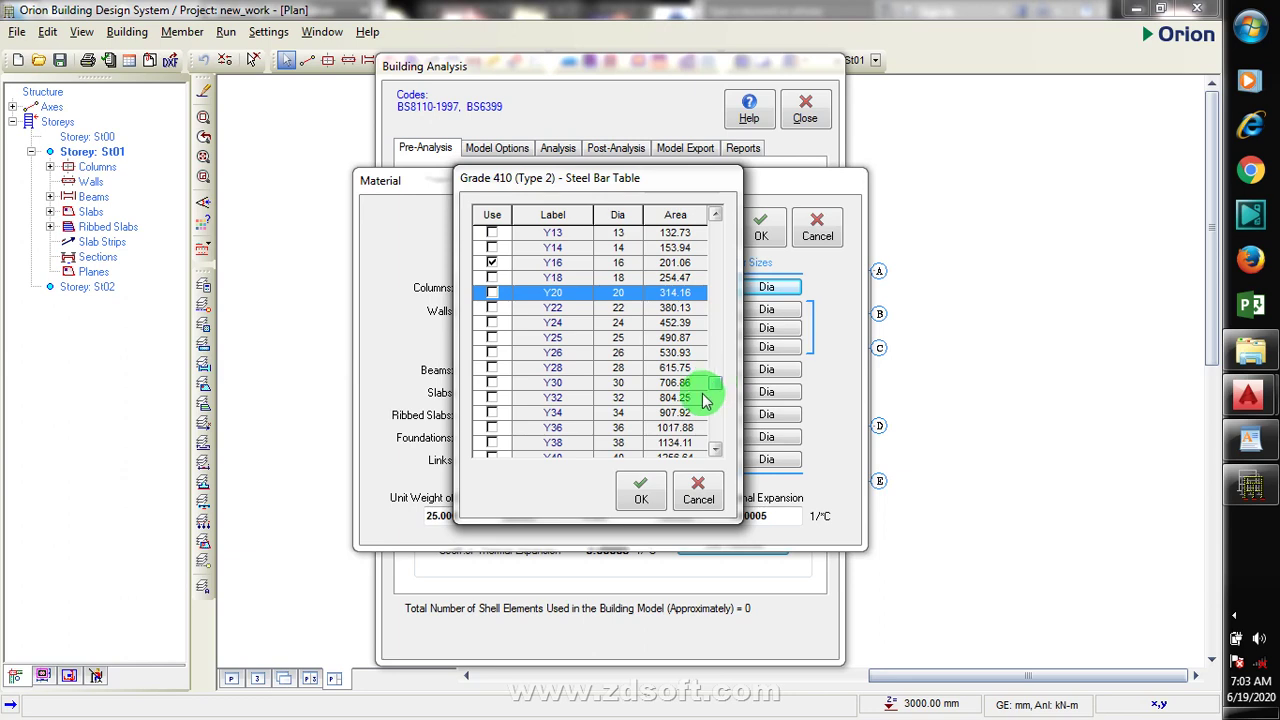
{"action": "left_click", "coordinate": [641, 490]}
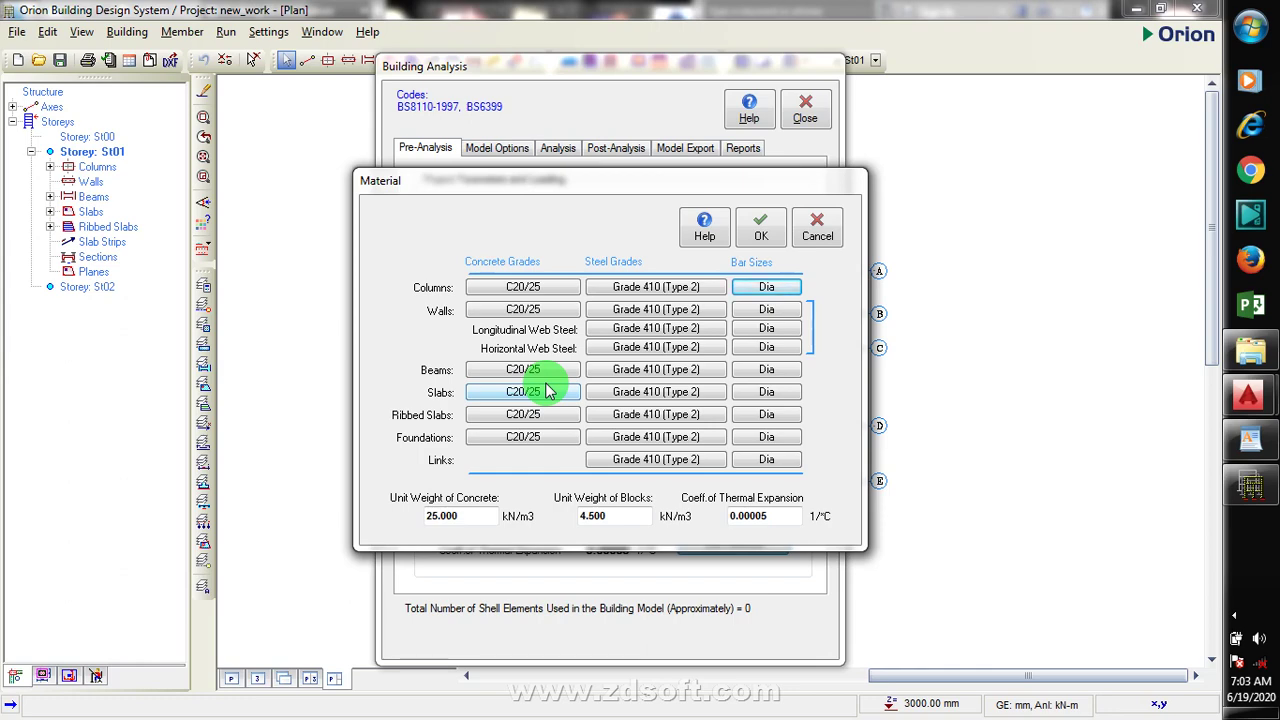
Disable bar sizes Y10, Y13, Y20 and Y25 in the steel bar table for beams
{"action": "left_click", "coordinate": [779, 370]}
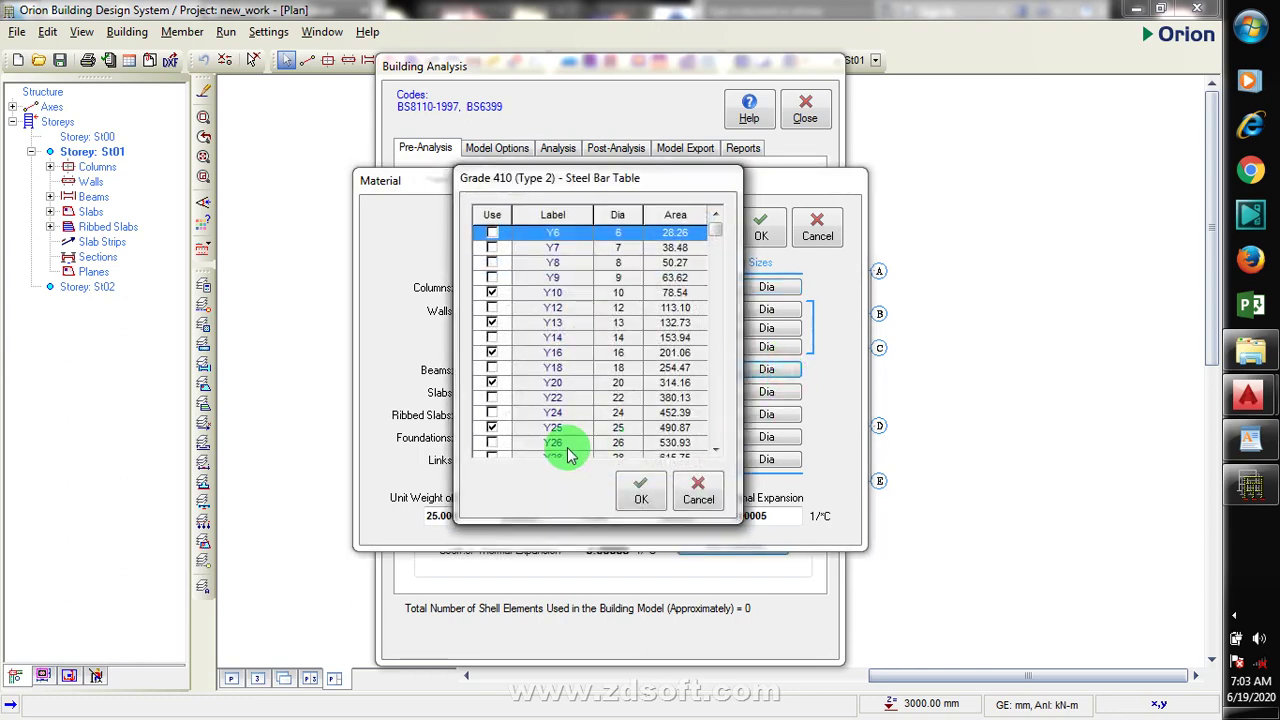
{"action": "left_click", "coordinate": [1234, 615]}
{"action": "left_click", "coordinate": [1159, 599]}
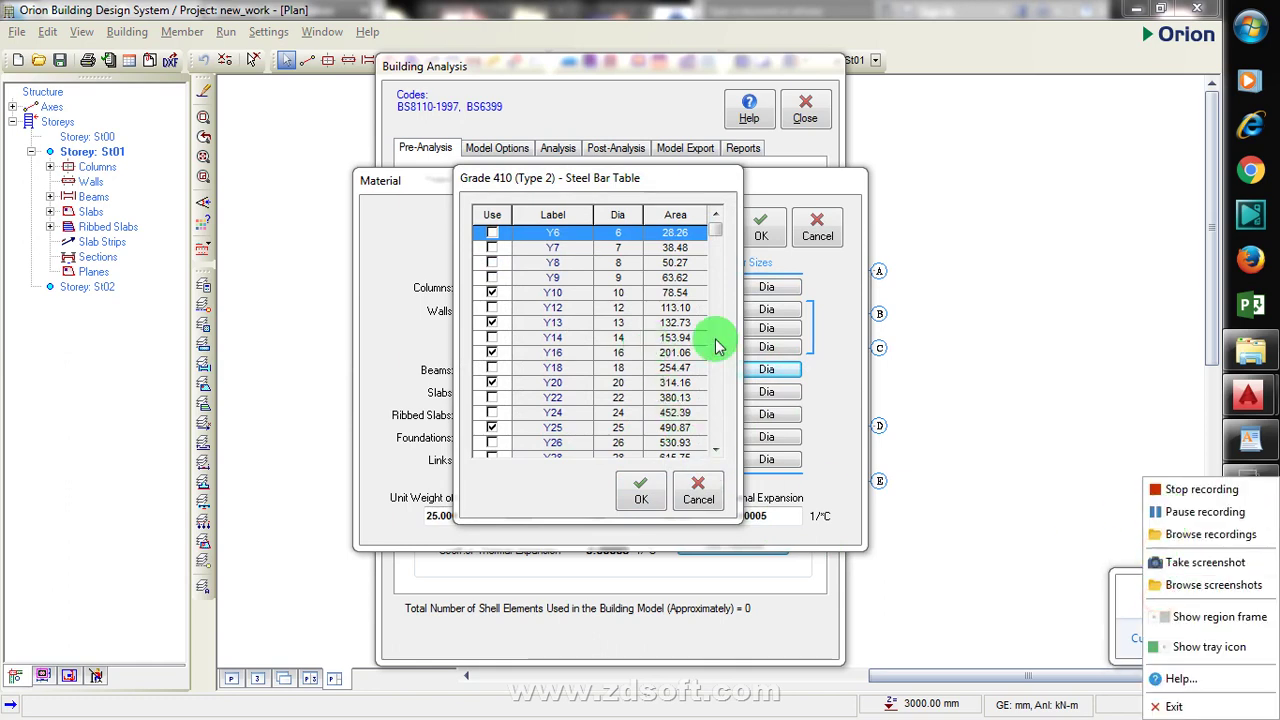
{"action": "left_click", "coordinate": [491, 322]}
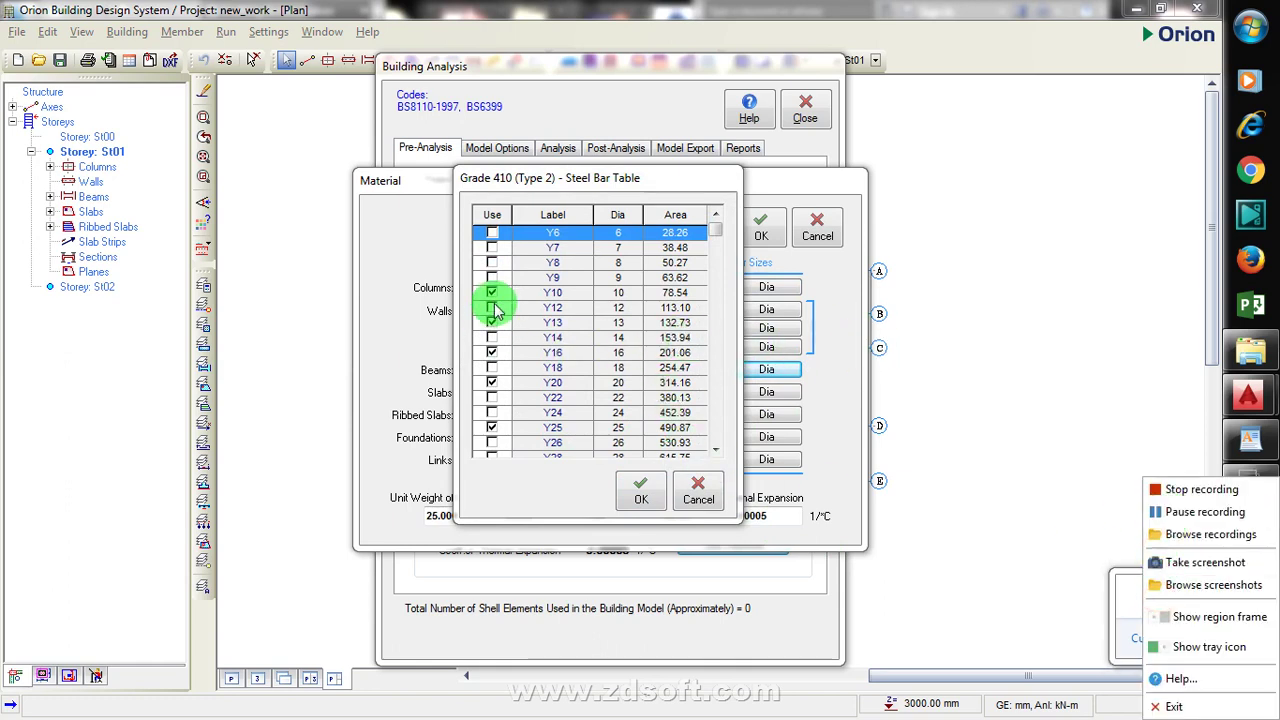
{"action": "left_click", "coordinate": [493, 296]}
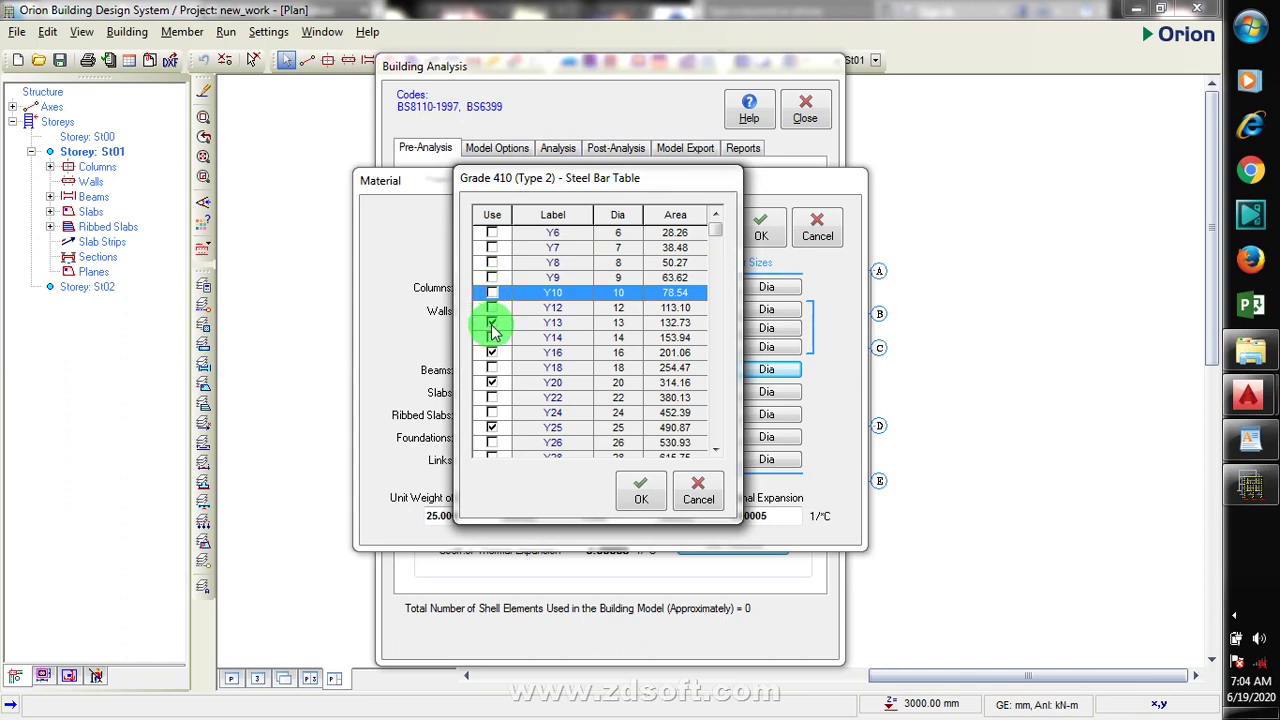
{"action": "left_click", "coordinate": [492, 323]}
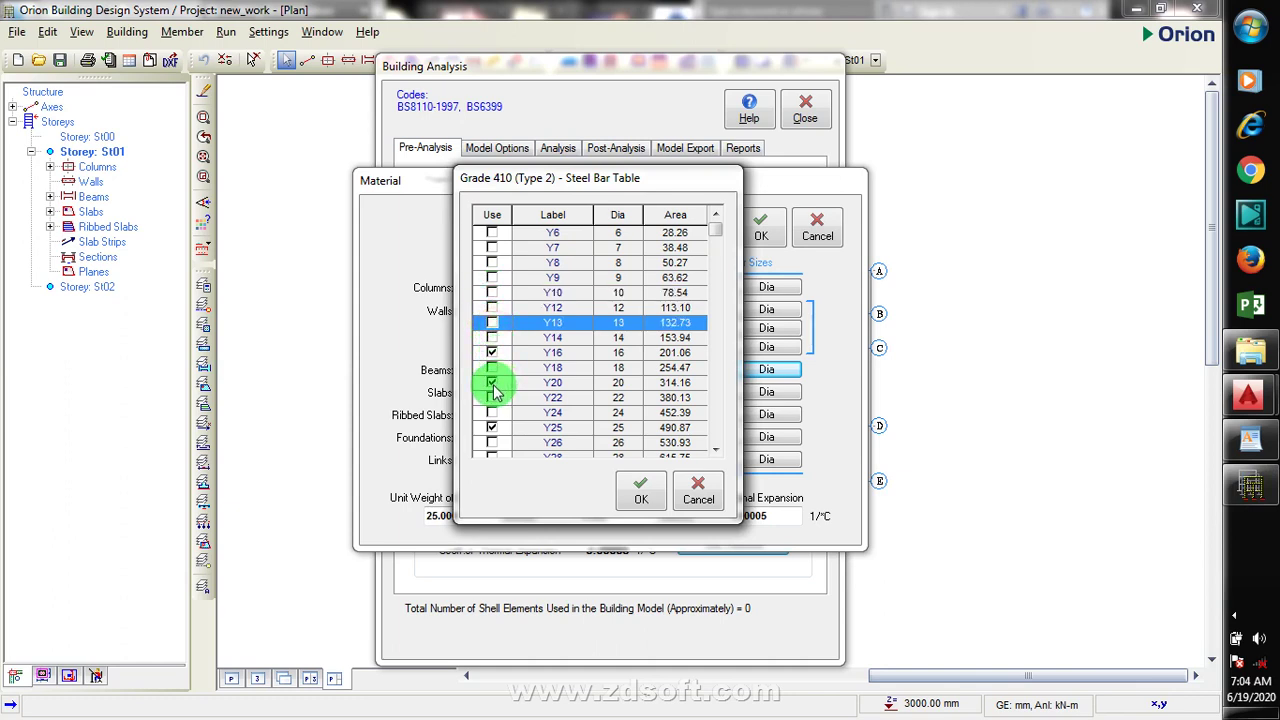
{"action": "left_click", "coordinate": [492, 383]}
{"action": "left_click", "coordinate": [491, 427]}
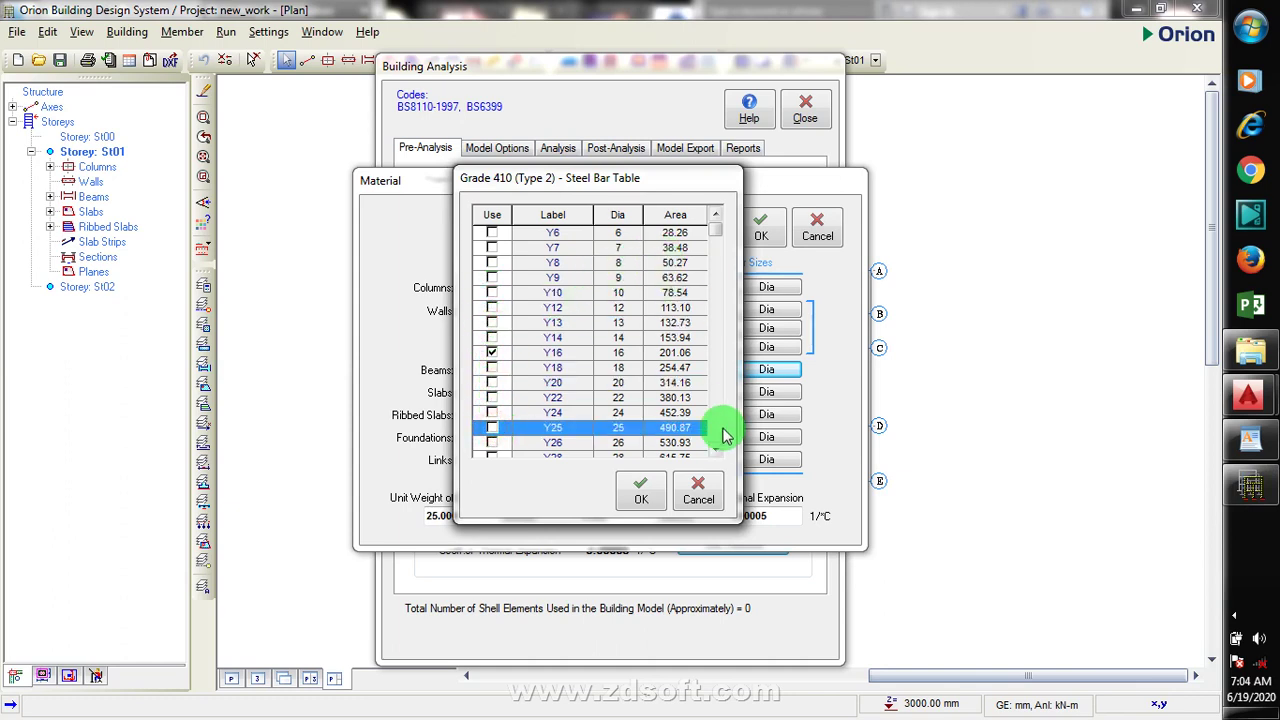
Disable bar size Y32 for the beams, keeping only Y16 in use, and accept the bar table
{"action": "left_click", "coordinate": [716, 451]}
{"action": "left_click", "coordinate": [716, 451]}
{"action": "left_click", "coordinate": [716, 451]}
{"action": "left_click", "coordinate": [716, 451]}
{"action": "left_click", "coordinate": [714, 450]}
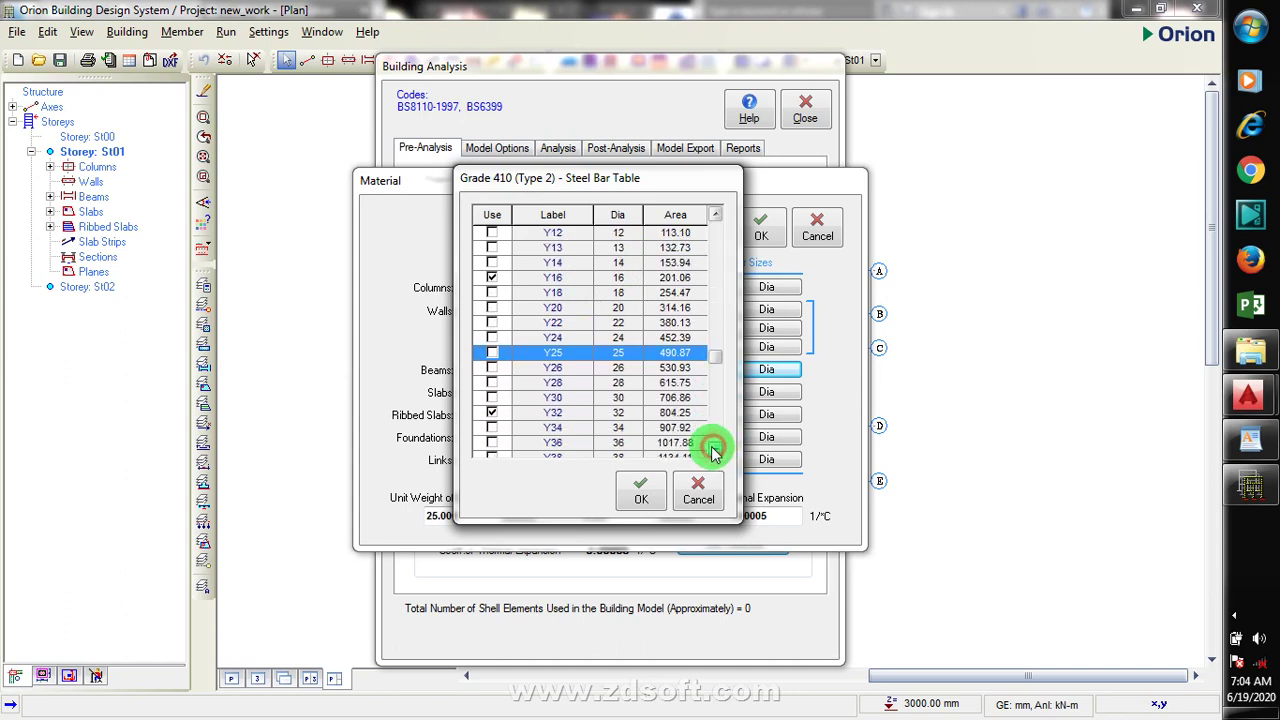
{"action": "left_click", "coordinate": [712, 450]}
{"action": "left_click", "coordinate": [711, 450]}
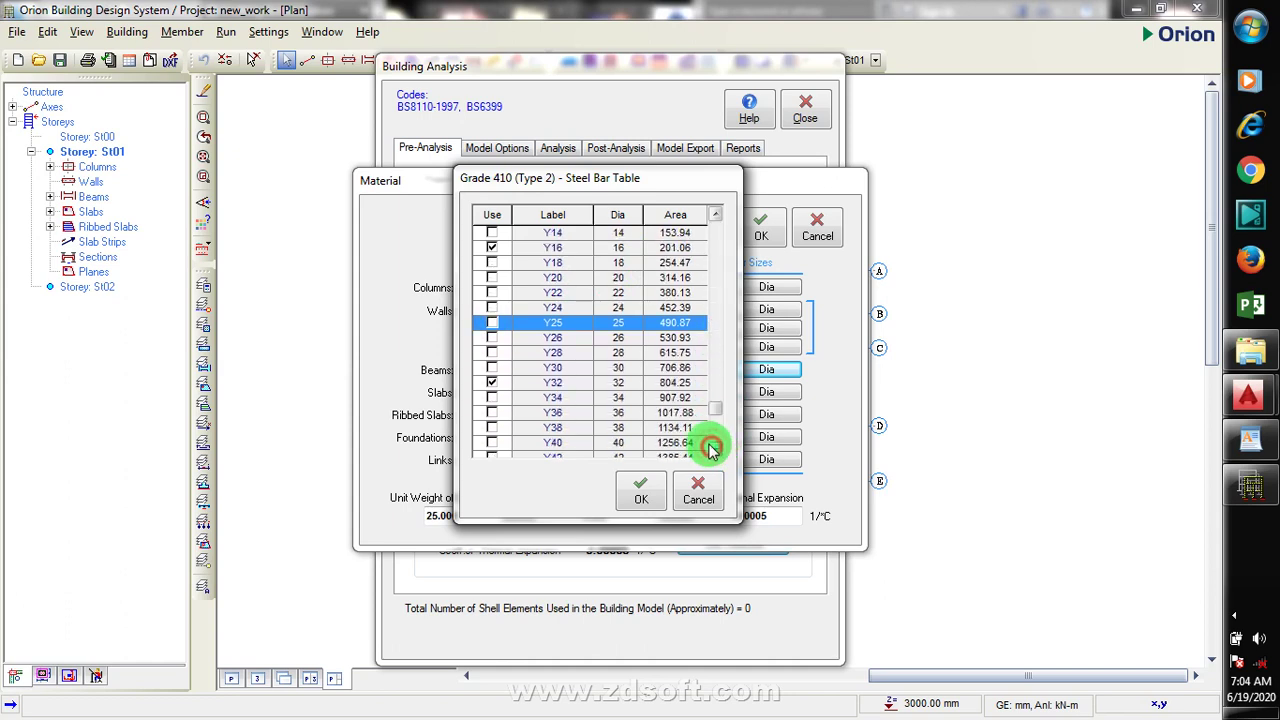
{"action": "left_click", "coordinate": [493, 384]}
{"action": "left_click", "coordinate": [716, 215]}
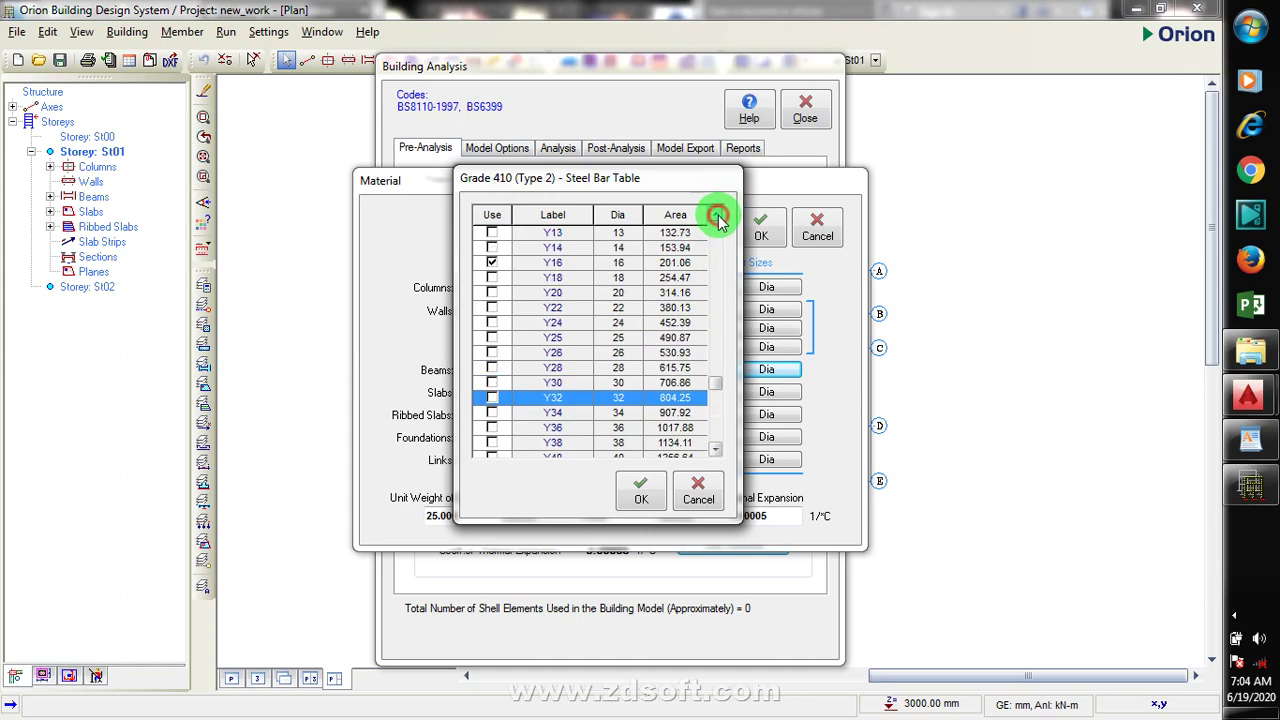
{"action": "left_click", "coordinate": [716, 215]}
{"action": "left_click", "coordinate": [716, 215]}
{"action": "left_click", "coordinate": [716, 215]}
{"action": "left_click", "coordinate": [716, 215]}
{"action": "left_click", "coordinate": [716, 215]}
{"action": "left_click", "coordinate": [716, 215]}
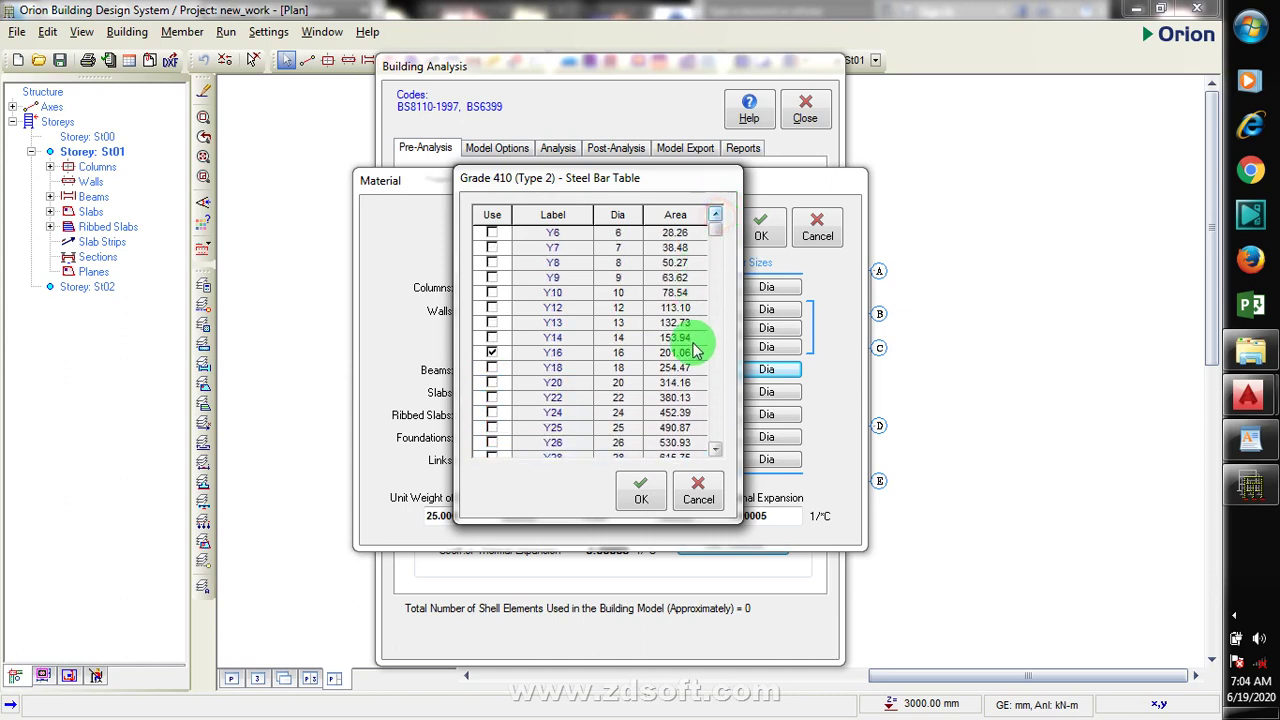
{"action": "left_click", "coordinate": [641, 490]}
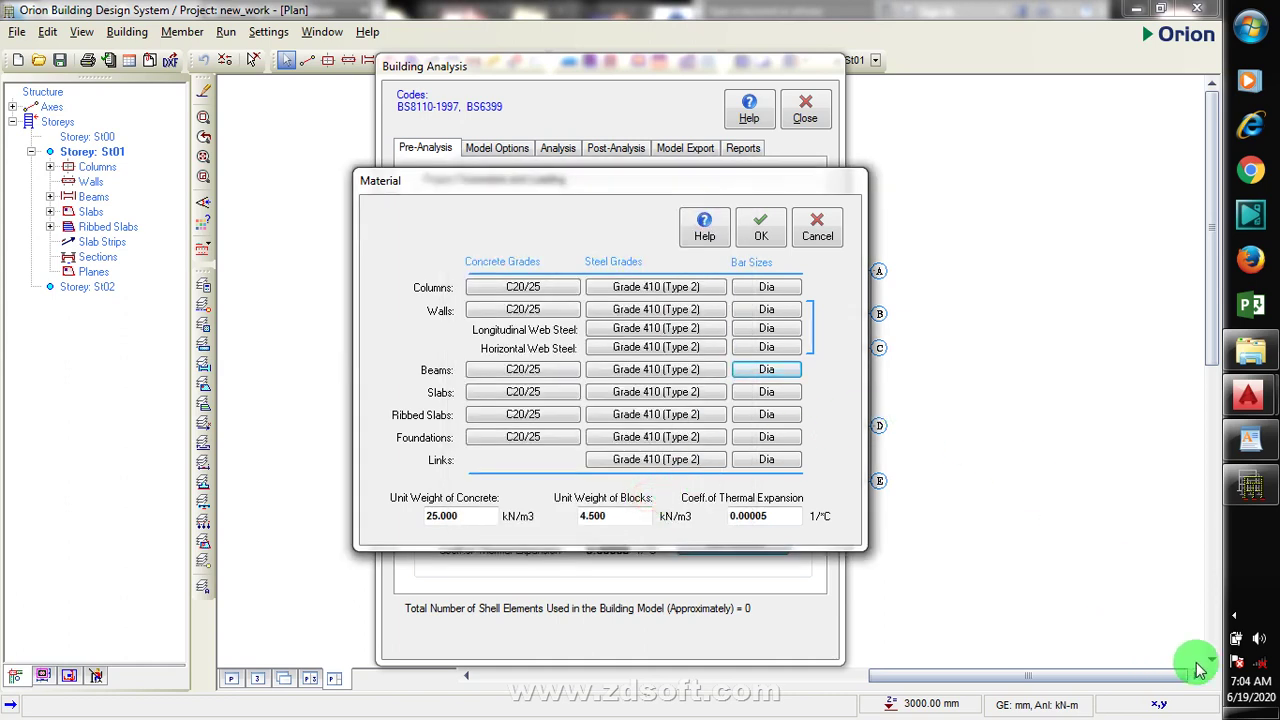
{"action": "left_click", "coordinate": [1235, 616]}
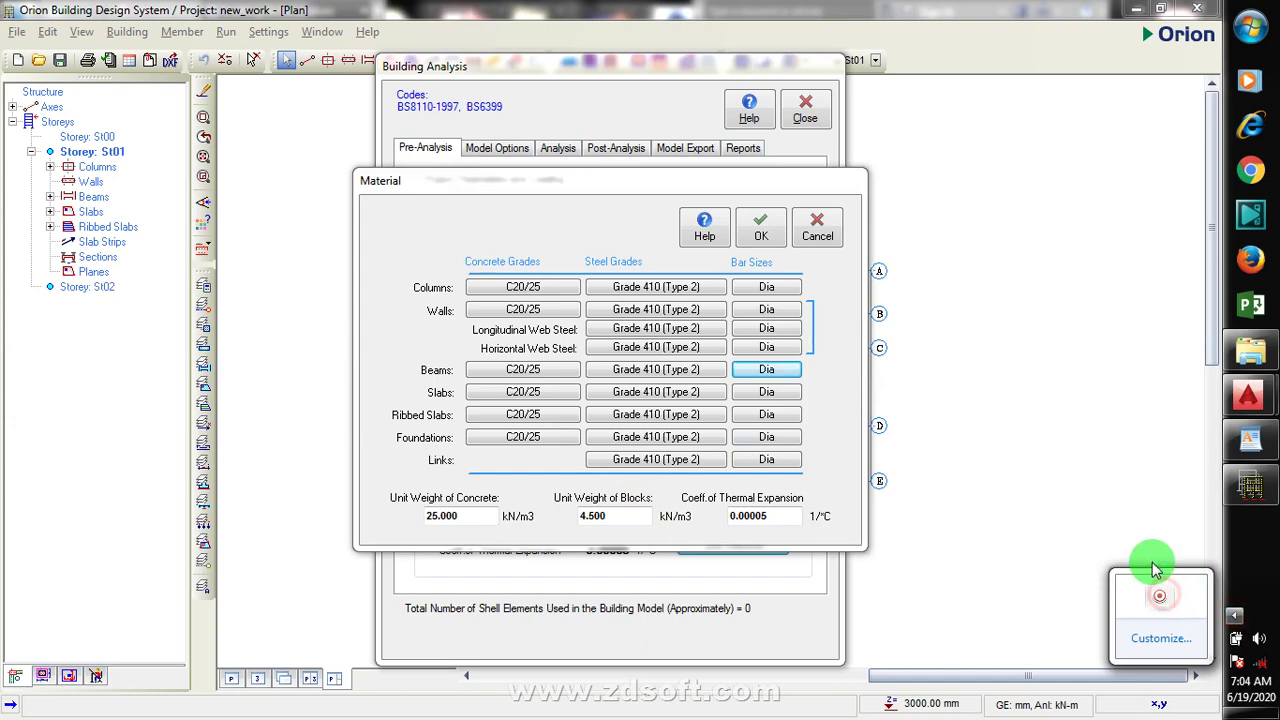
{"action": "right_click", "coordinate": [1163, 597]}
{"action": "left_click", "coordinate": [1180, 524]}
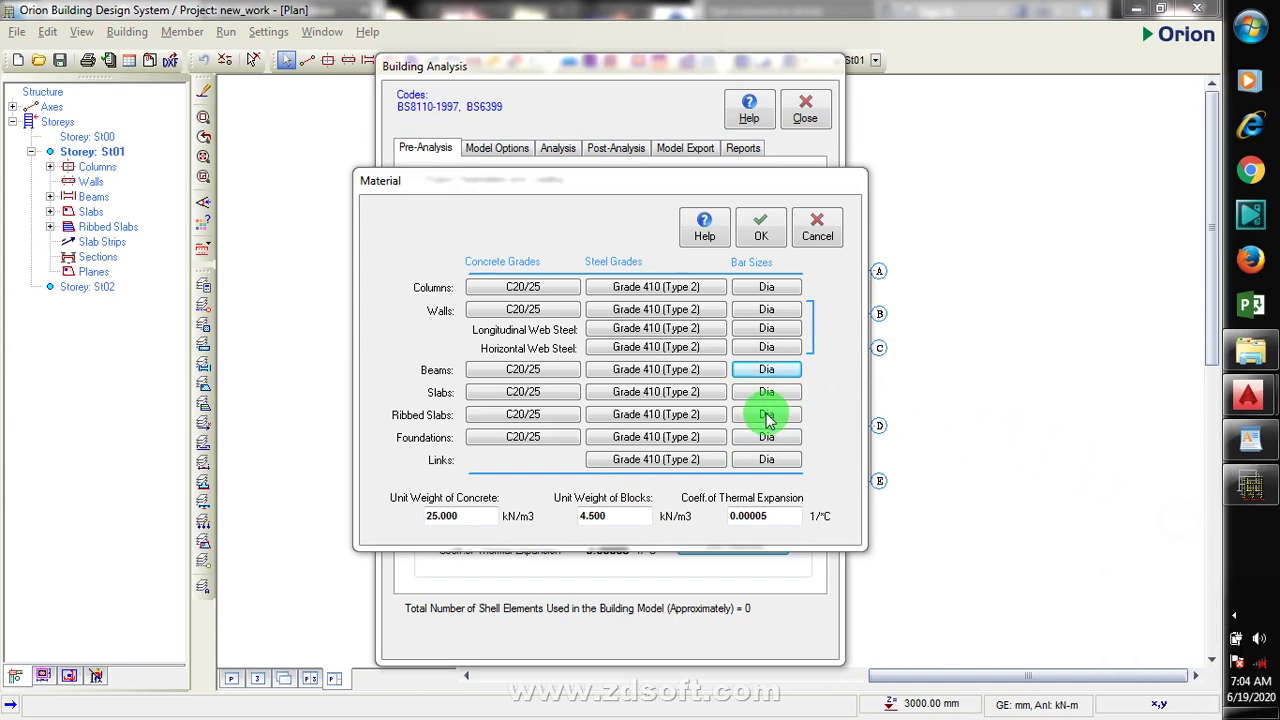
Review the bar sizes enabled for the beams and close the bar table with OK
{"action": "left_click", "coordinate": [766, 378]}
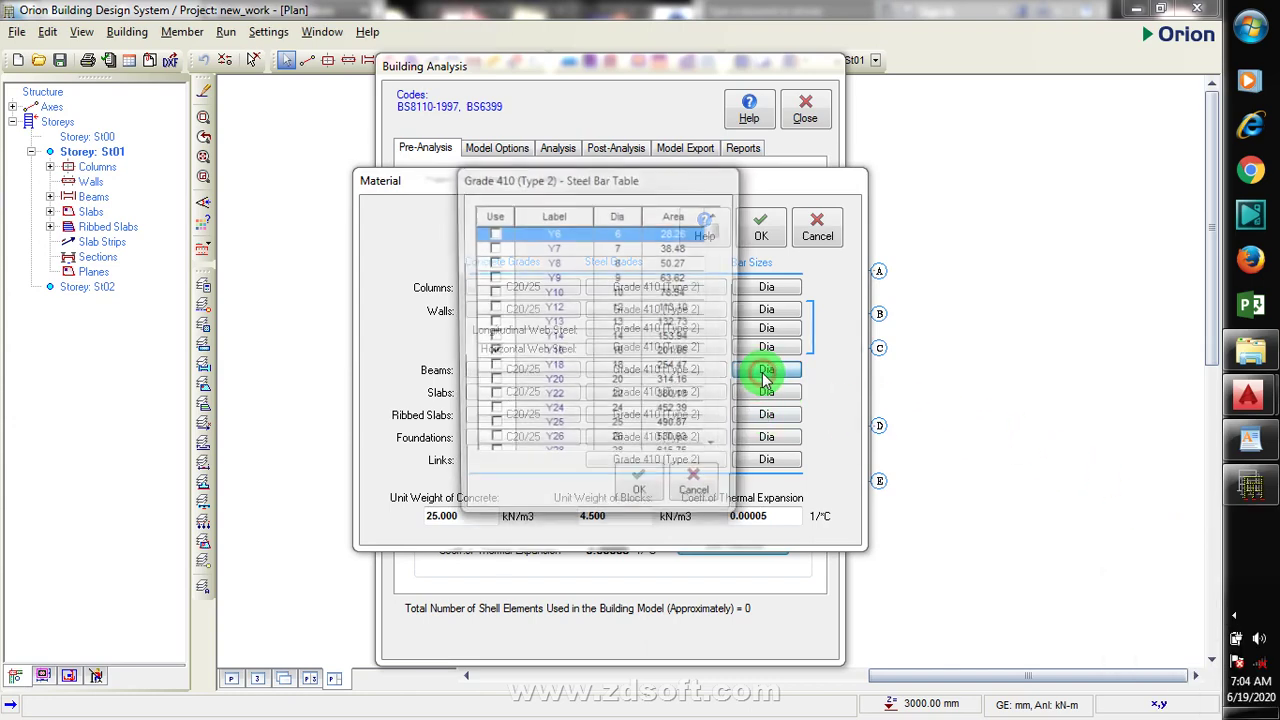
{"action": "left_click", "coordinate": [491, 352]}
{"action": "left_click", "coordinate": [645, 494]}
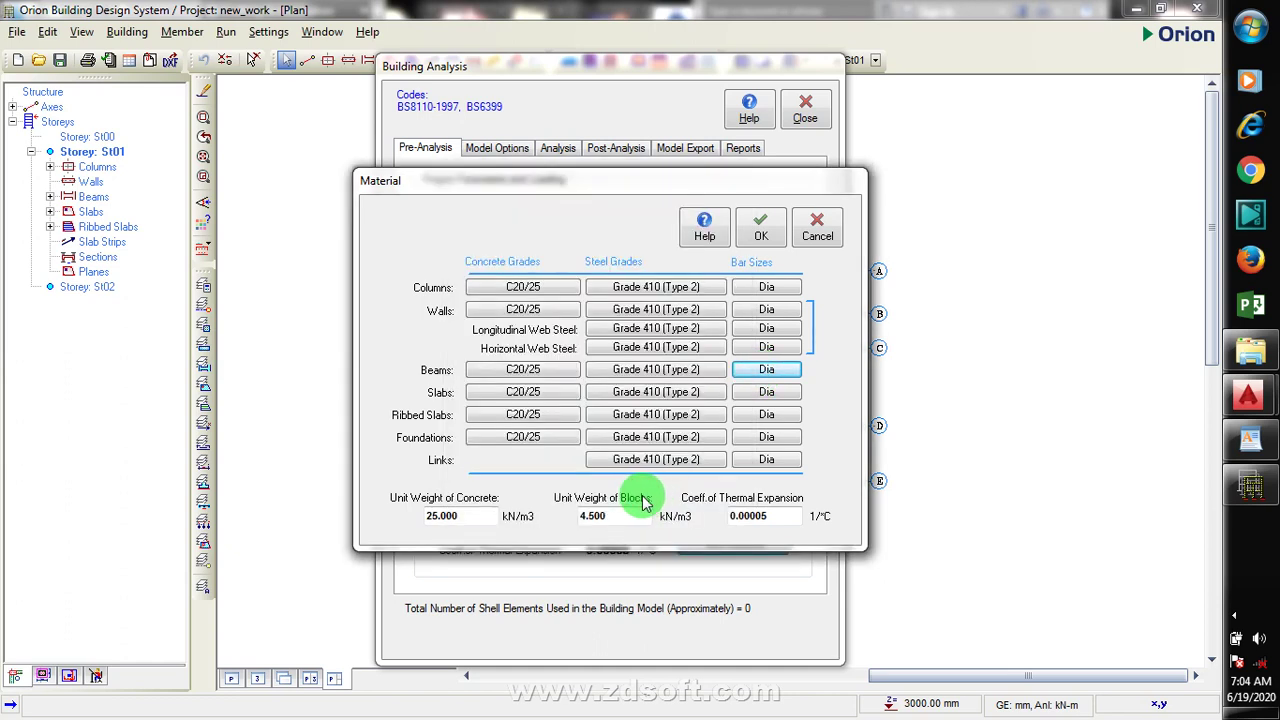
Enable Y12 in the slab bar sizes and disable Y8, Y10, Y13, Y16, Y20 and Y25
{"action": "left_click", "coordinate": [781, 398]}
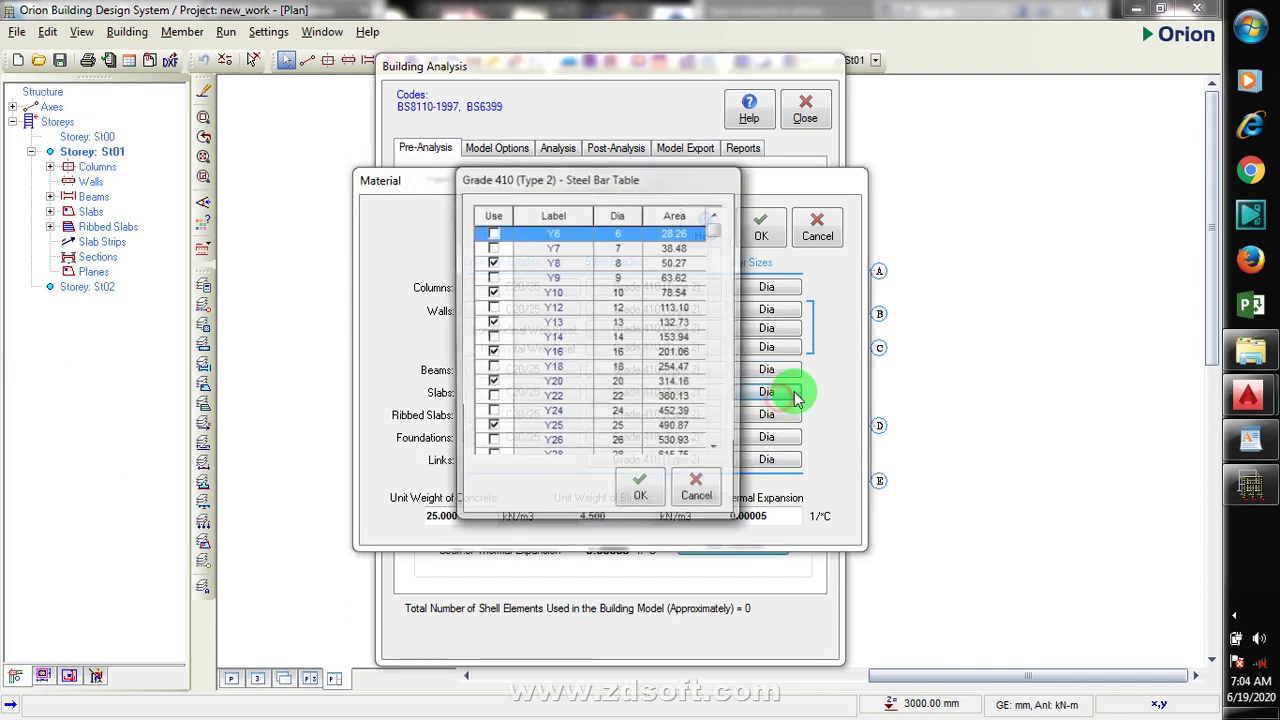
{"action": "left_click", "coordinate": [500, 260]}
{"action": "left_click", "coordinate": [491, 264]}
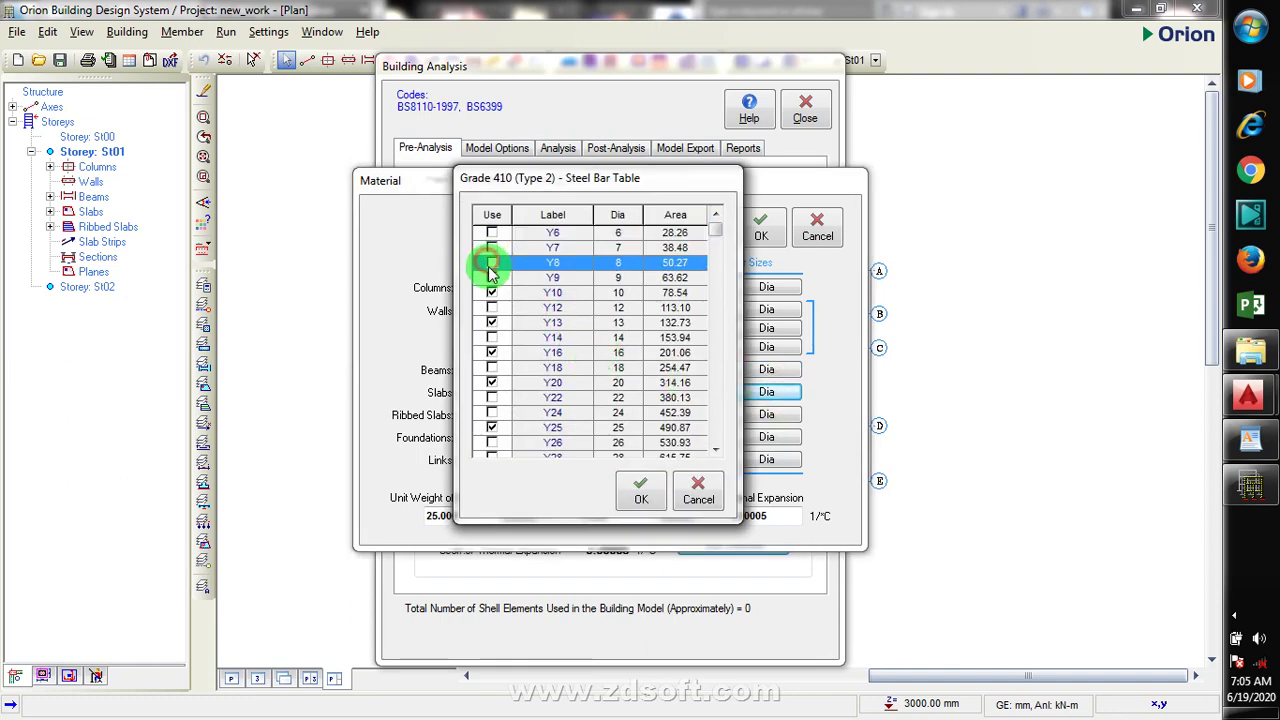
{"action": "left_click", "coordinate": [492, 293]}
{"action": "left_click", "coordinate": [492, 307]}
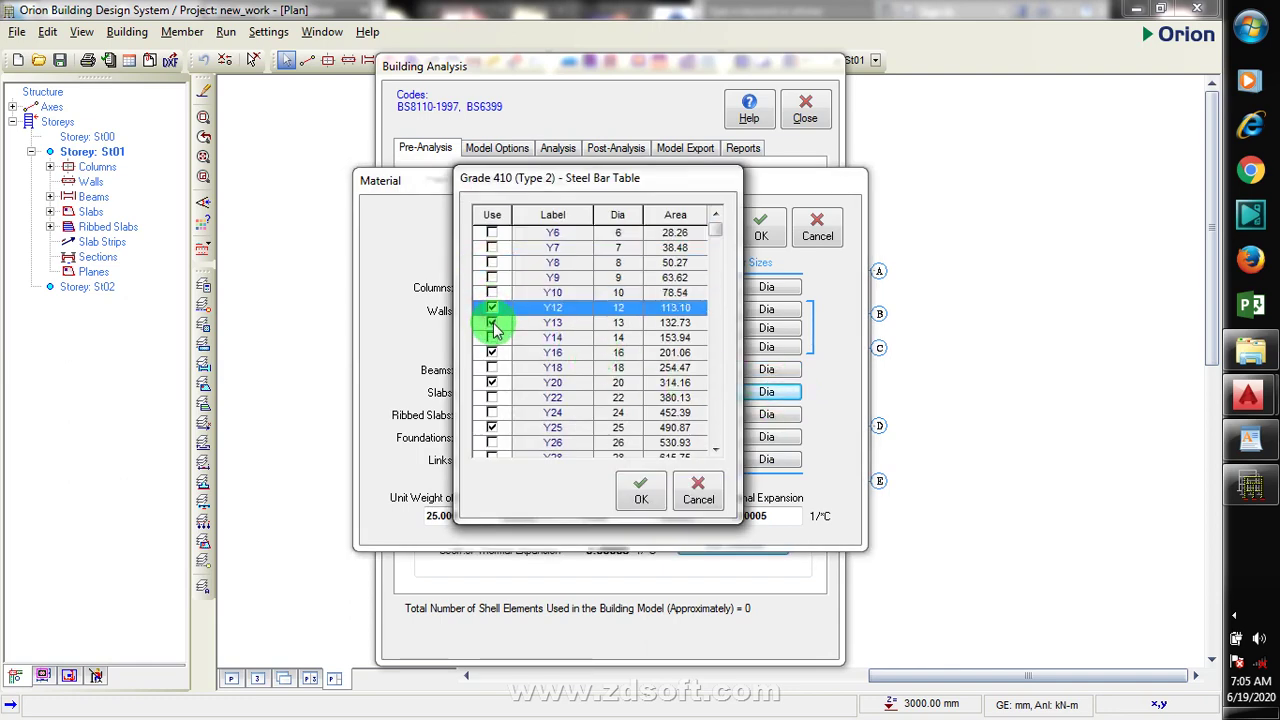
{"action": "left_click", "coordinate": [492, 323]}
{"action": "left_click", "coordinate": [492, 352]}
{"action": "left_click", "coordinate": [492, 382]}
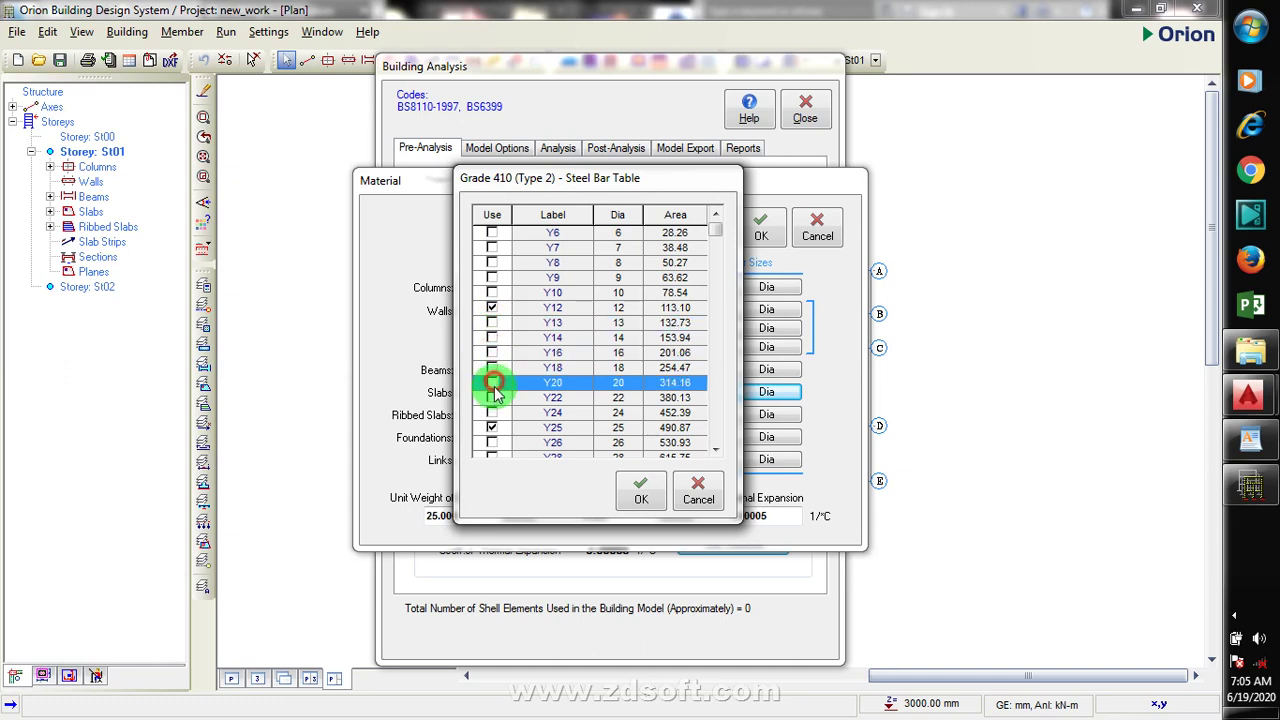
{"action": "left_click", "coordinate": [492, 427]}
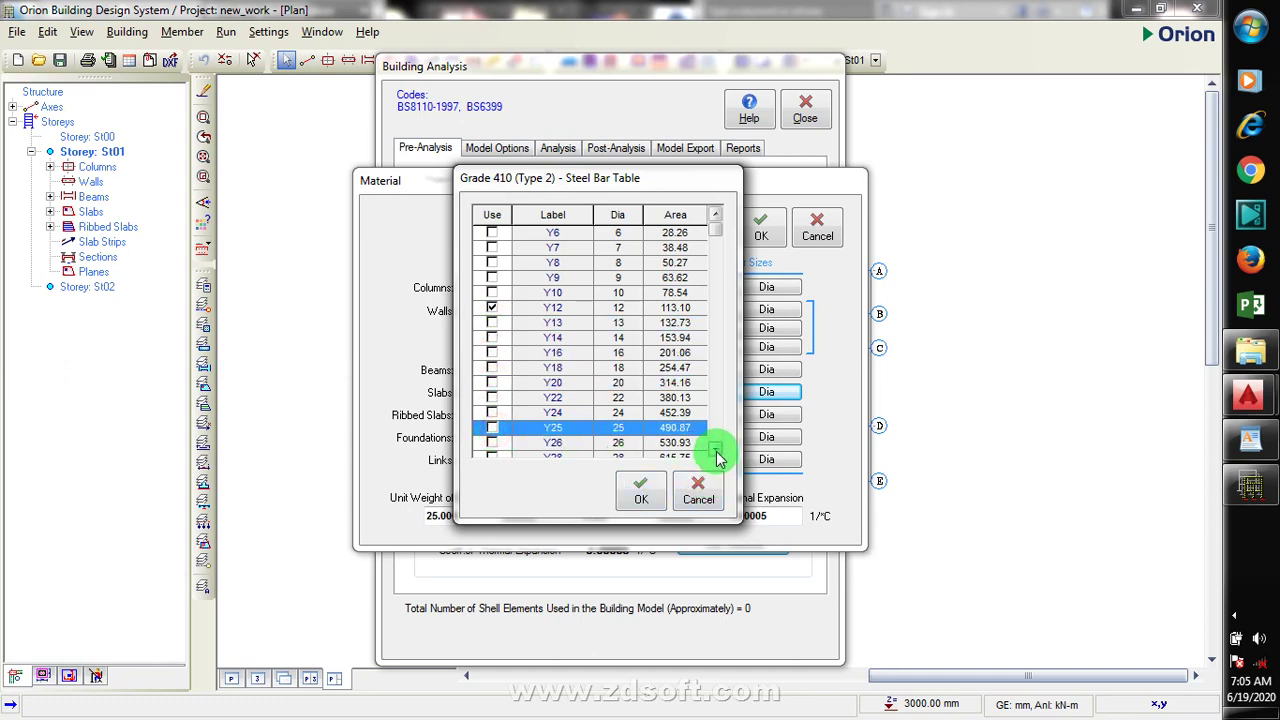
Disable bar size Y32 for the slabs and accept the bar table
{"action": "left_click", "coordinate": [715, 450]}
{"action": "left_click", "coordinate": [492, 352]}
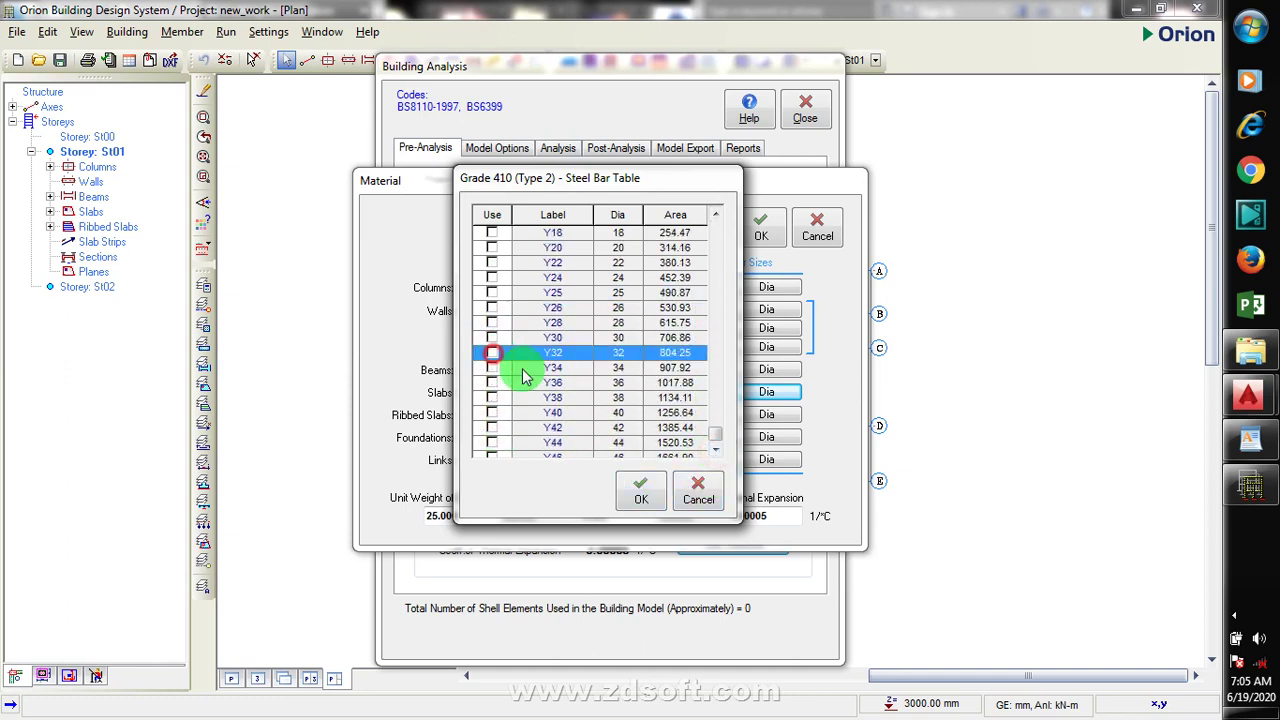
{"action": "left_click", "coordinate": [716, 216]}
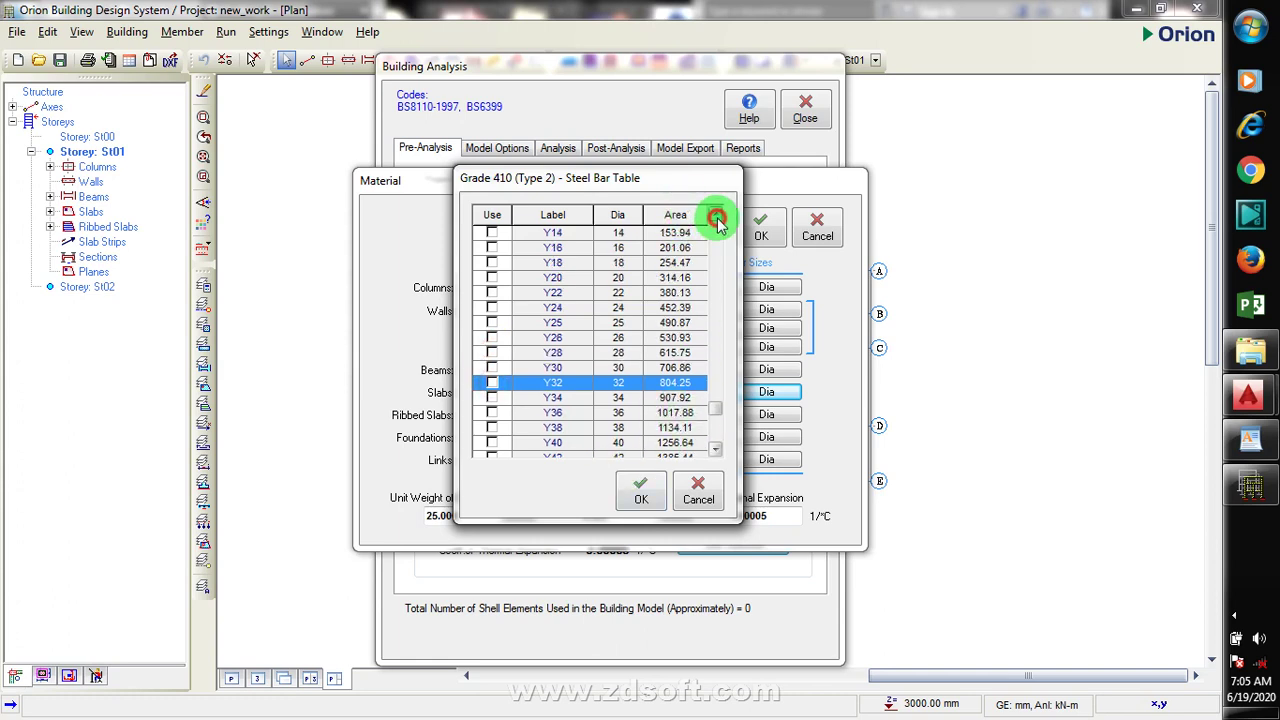
{"action": "left_click", "coordinate": [716, 216]}
{"action": "left_click", "coordinate": [641, 490]}
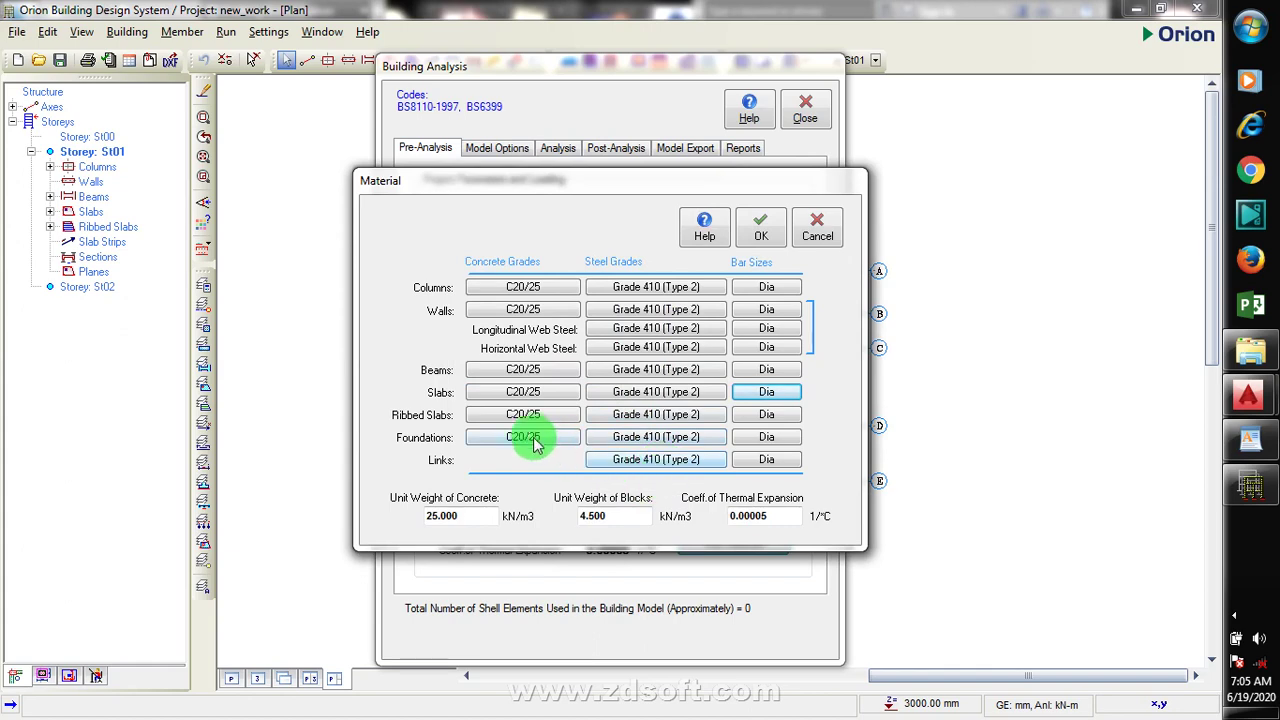
Disable bar sizes Y10, Y13, Y25 and Y32 for the ribbed slabs, keeping Y16 and Y20 in use, and accept the bar table
{"action": "left_click", "coordinate": [766, 418]}
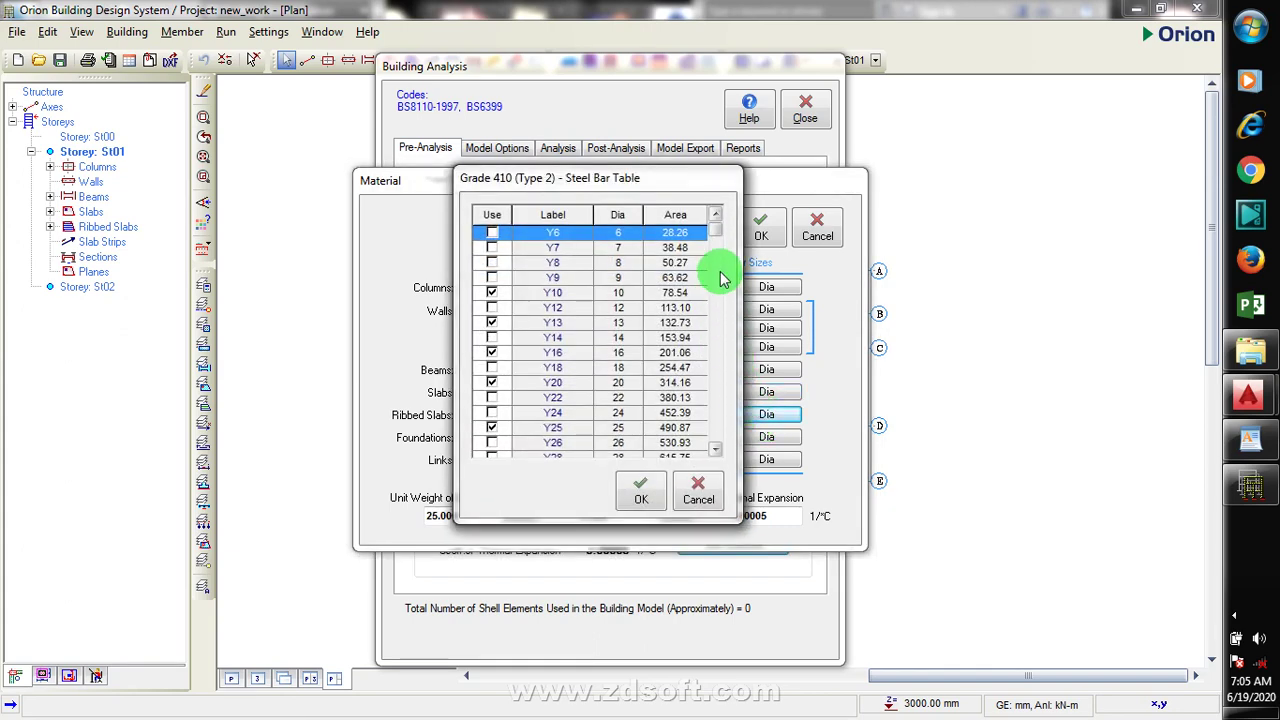
{"action": "left_click", "coordinate": [492, 293]}
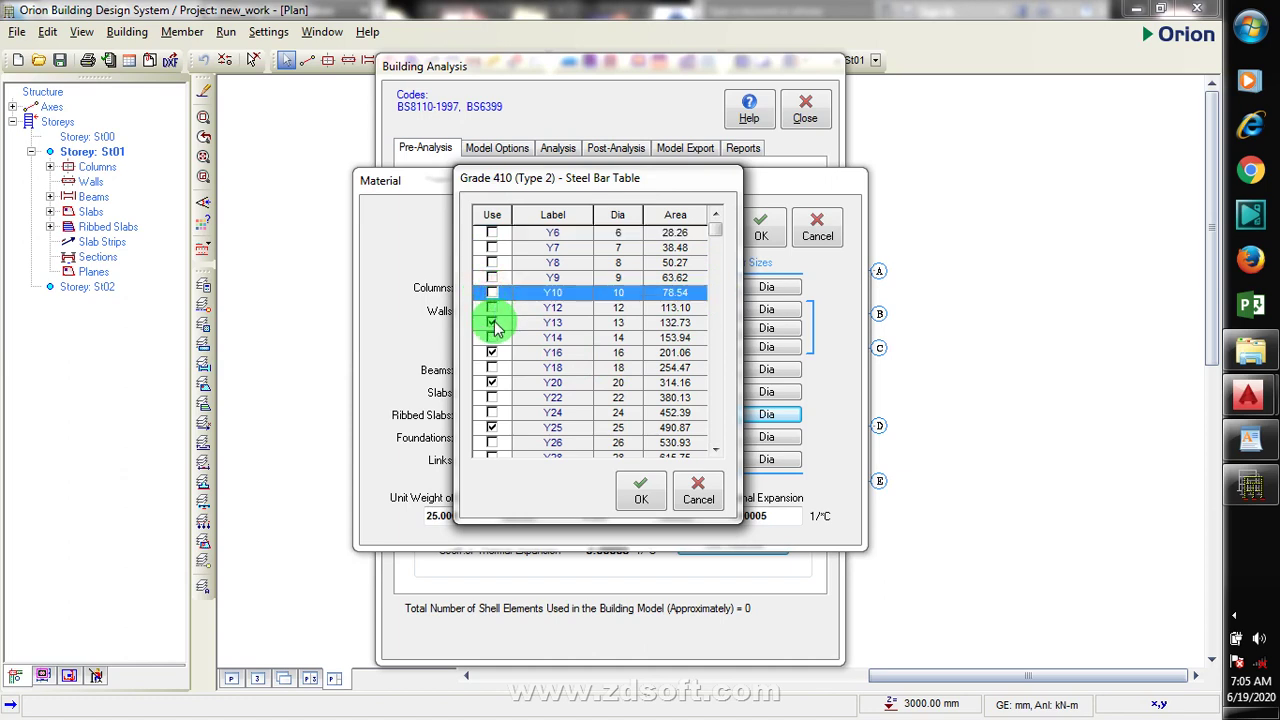
{"action": "left_click", "coordinate": [492, 323]}
{"action": "left_click", "coordinate": [494, 383]}
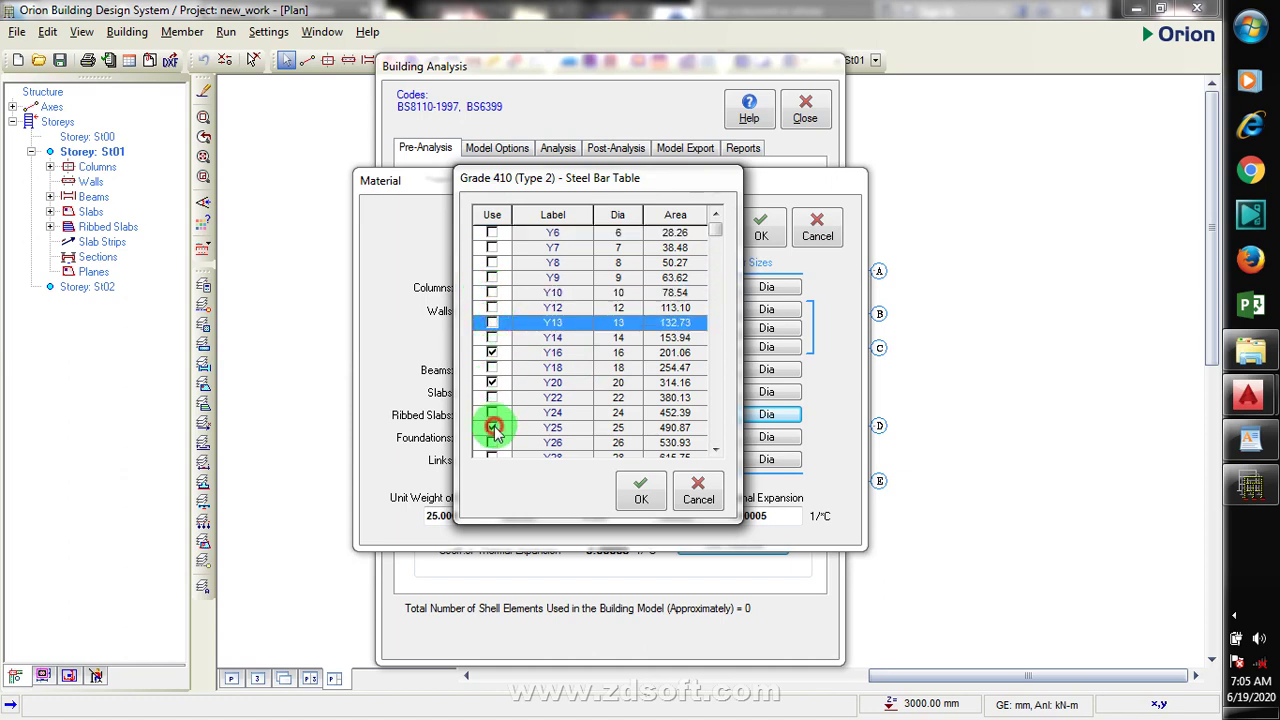
{"action": "left_click", "coordinate": [494, 428]}
{"action": "left_click", "coordinate": [715, 449]}
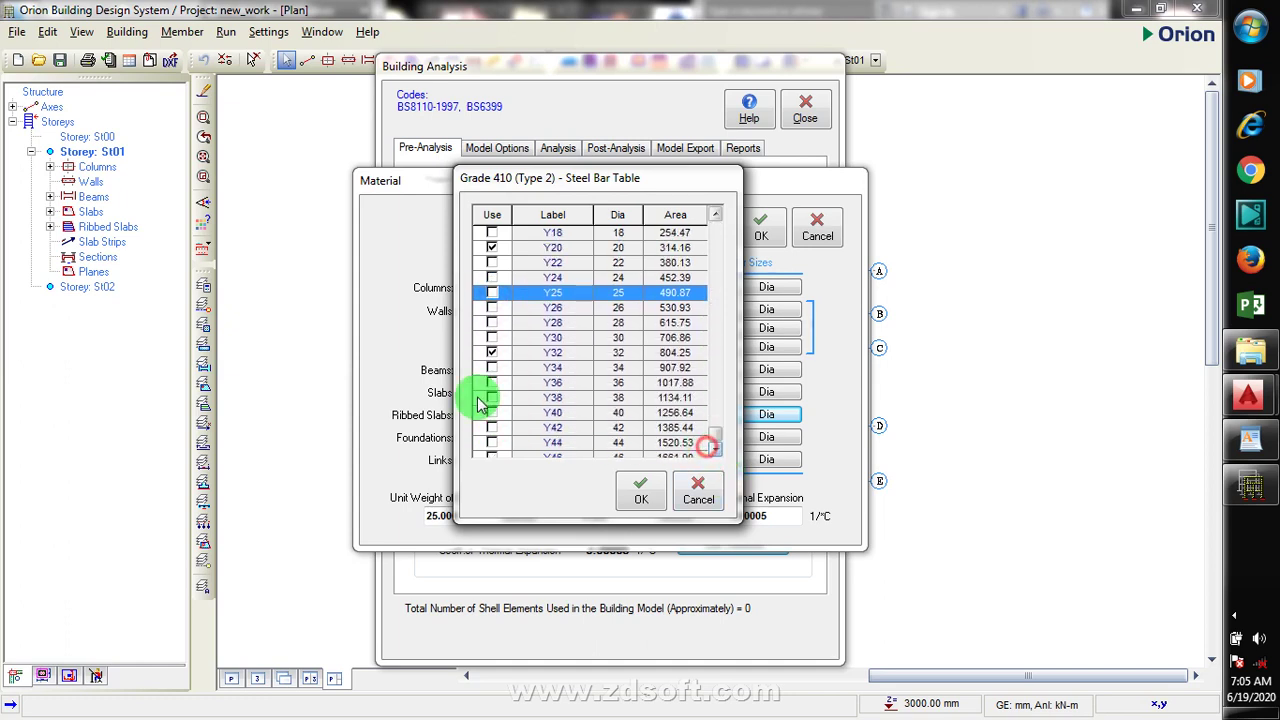
{"action": "left_click", "coordinate": [491, 355]}
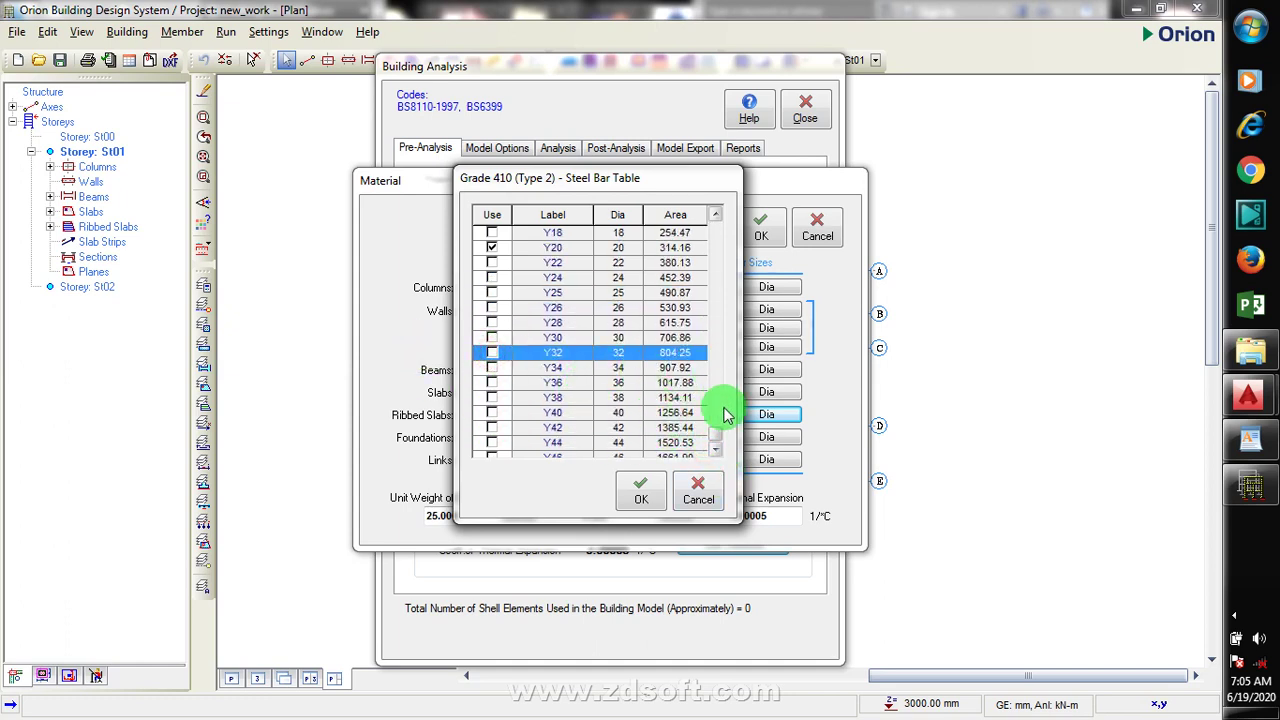
{"action": "left_click", "coordinate": [712, 393]}
{"action": "left_click_drag", "start_coordinate": [716, 372], "coordinate": [718, 358]}
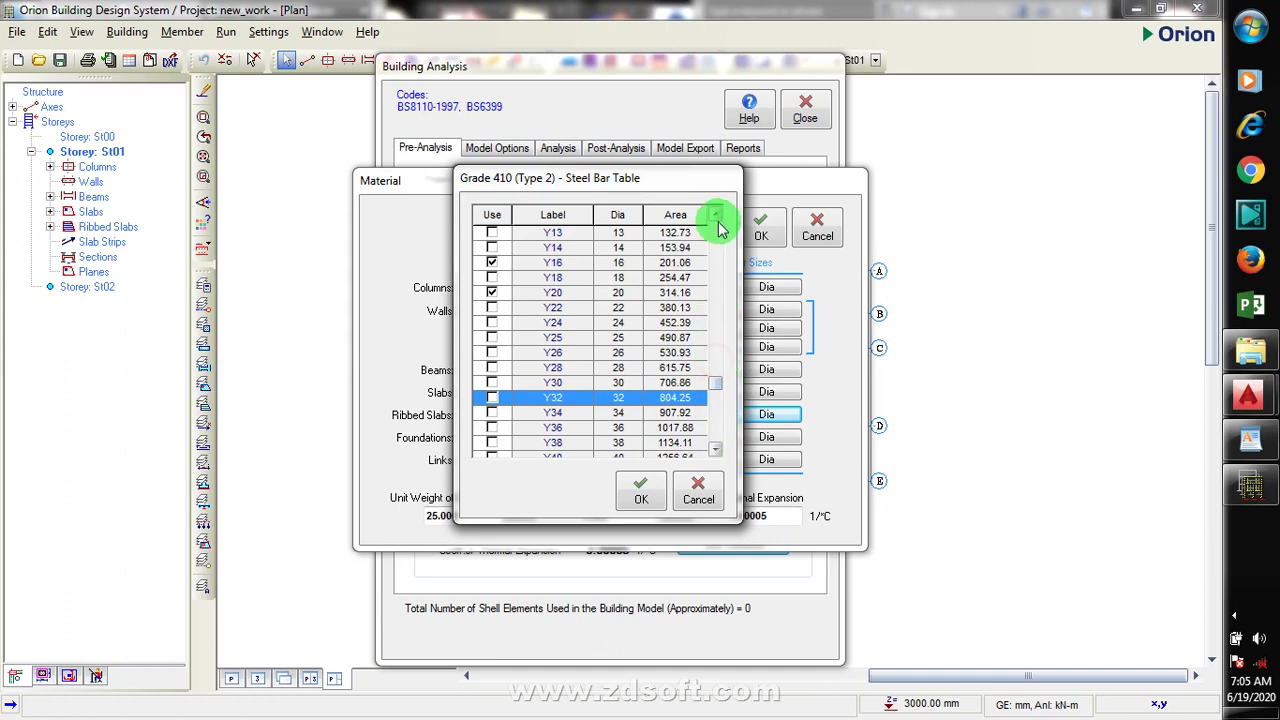
{"action": "left_click", "coordinate": [716, 214]}
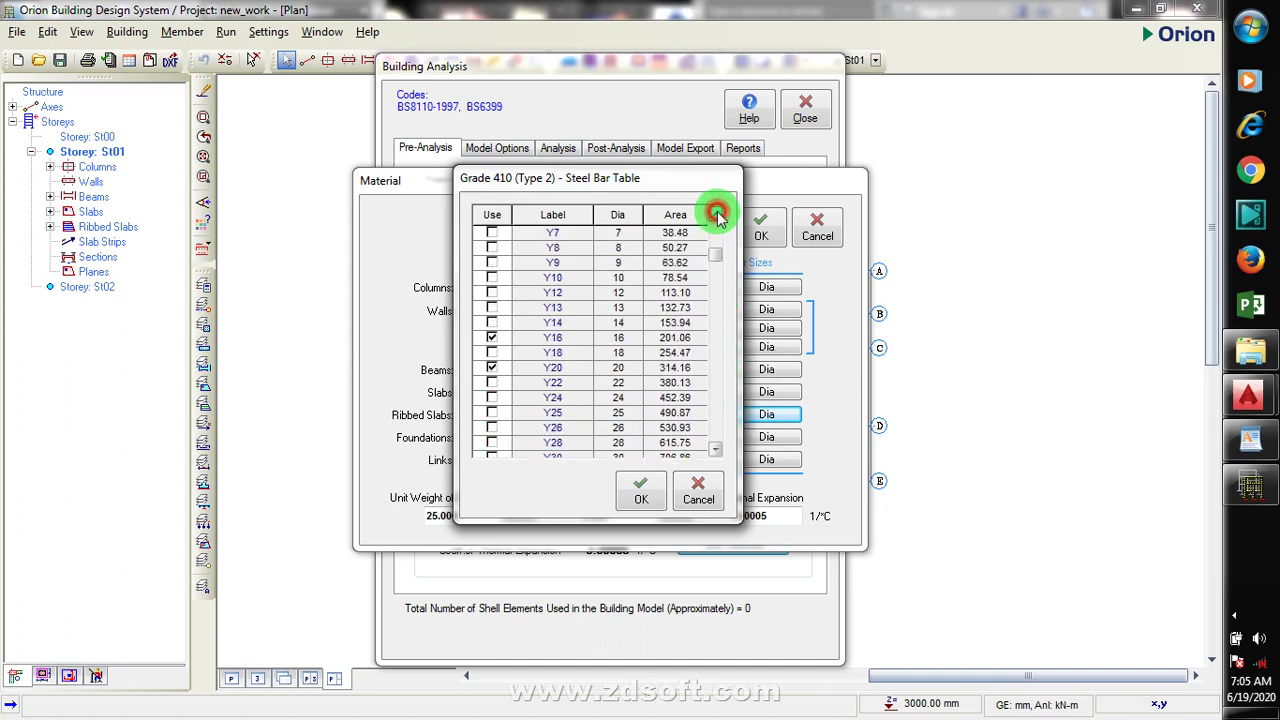
{"action": "left_click", "coordinate": [648, 497]}
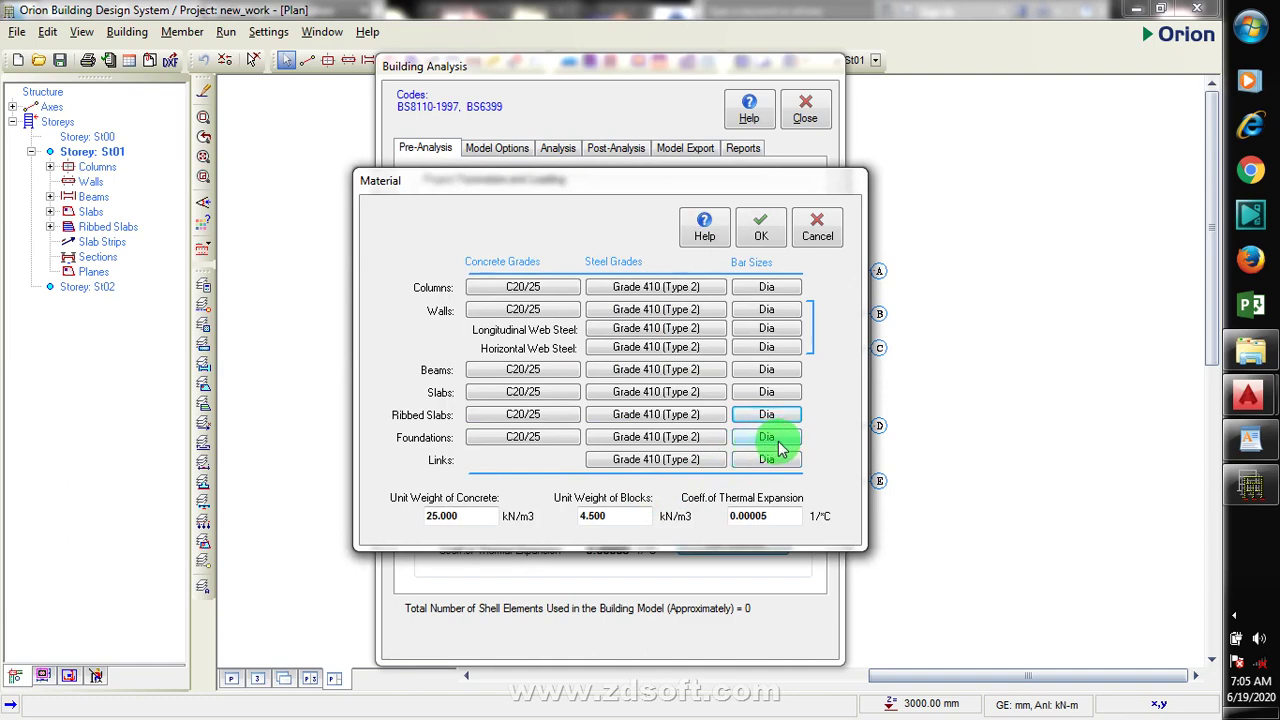
Enable Y12 in the foundation bar sizes and disable Y10, Y13, Y20 and Y25
{"action": "left_click", "coordinate": [770, 440]}
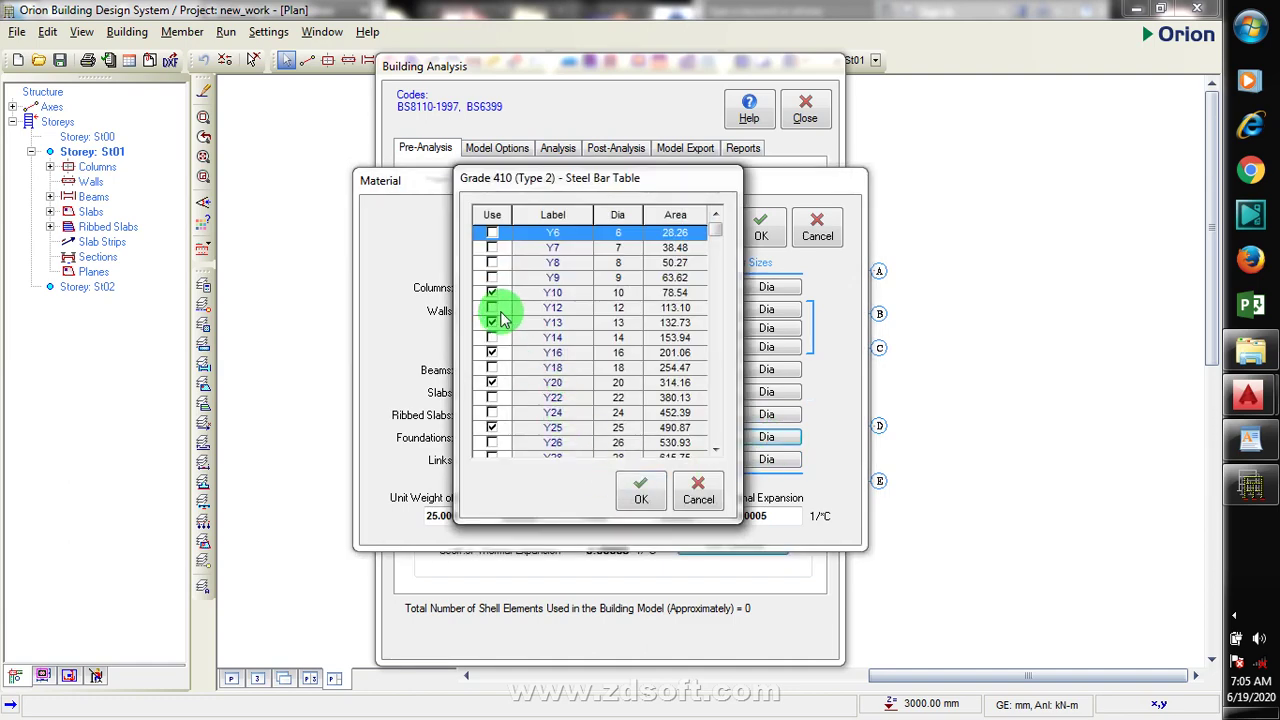
{"action": "left_click", "coordinate": [492, 292]}
{"action": "left_click", "coordinate": [492, 307]}
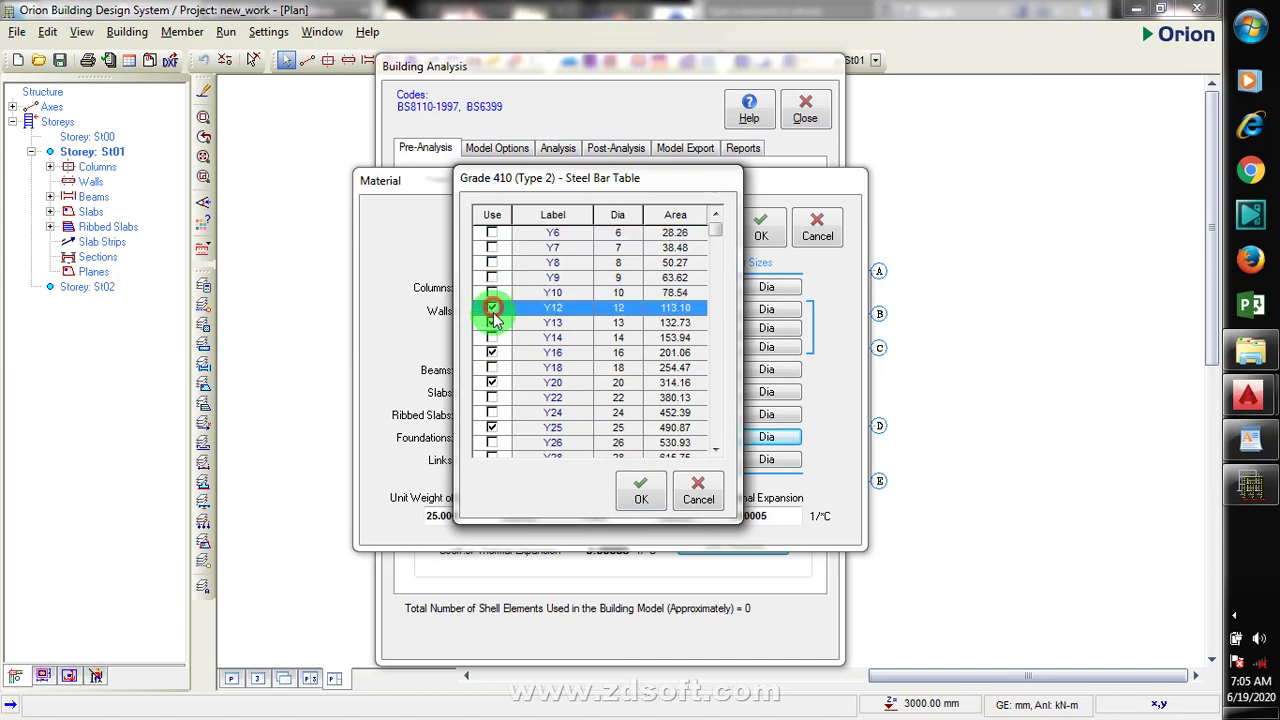
{"action": "left_click", "coordinate": [492, 322]}
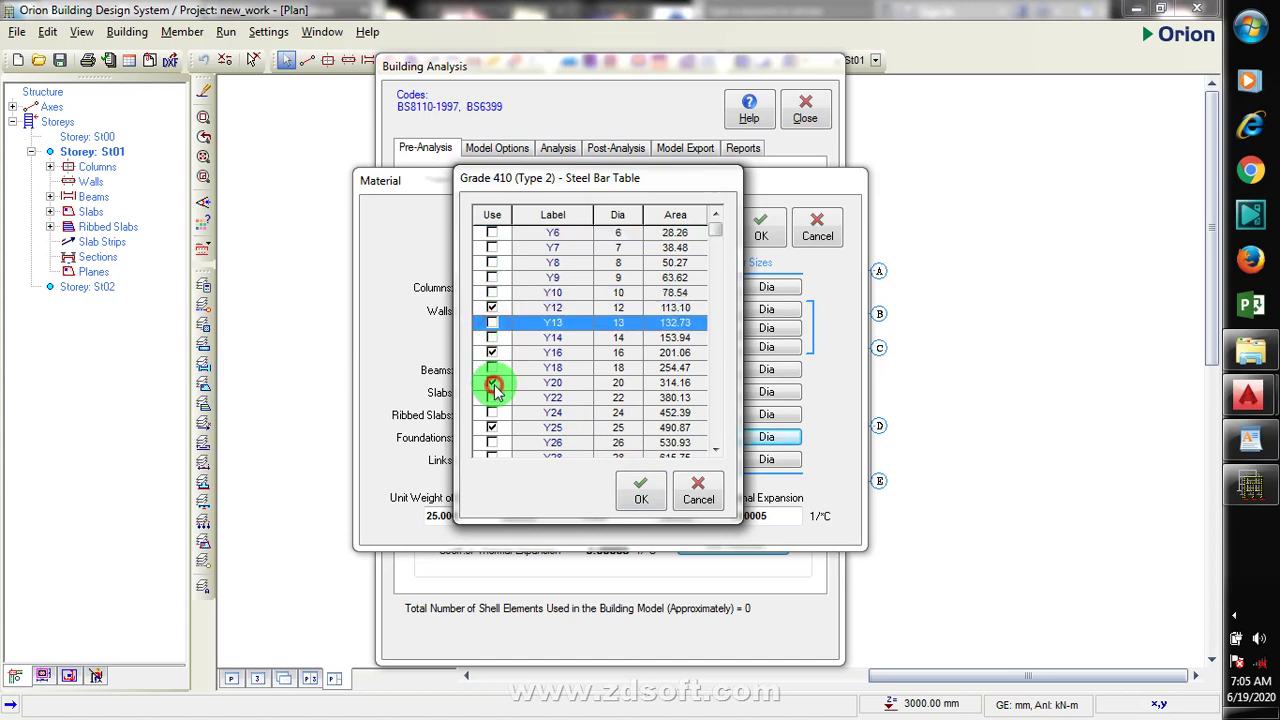
{"action": "left_click", "coordinate": [492, 383]}
{"action": "left_click", "coordinate": [492, 427]}
Disable bar size Y32 for the foundations, check the larger sizes and accept the bar table
{"action": "left_click", "coordinate": [716, 450]}
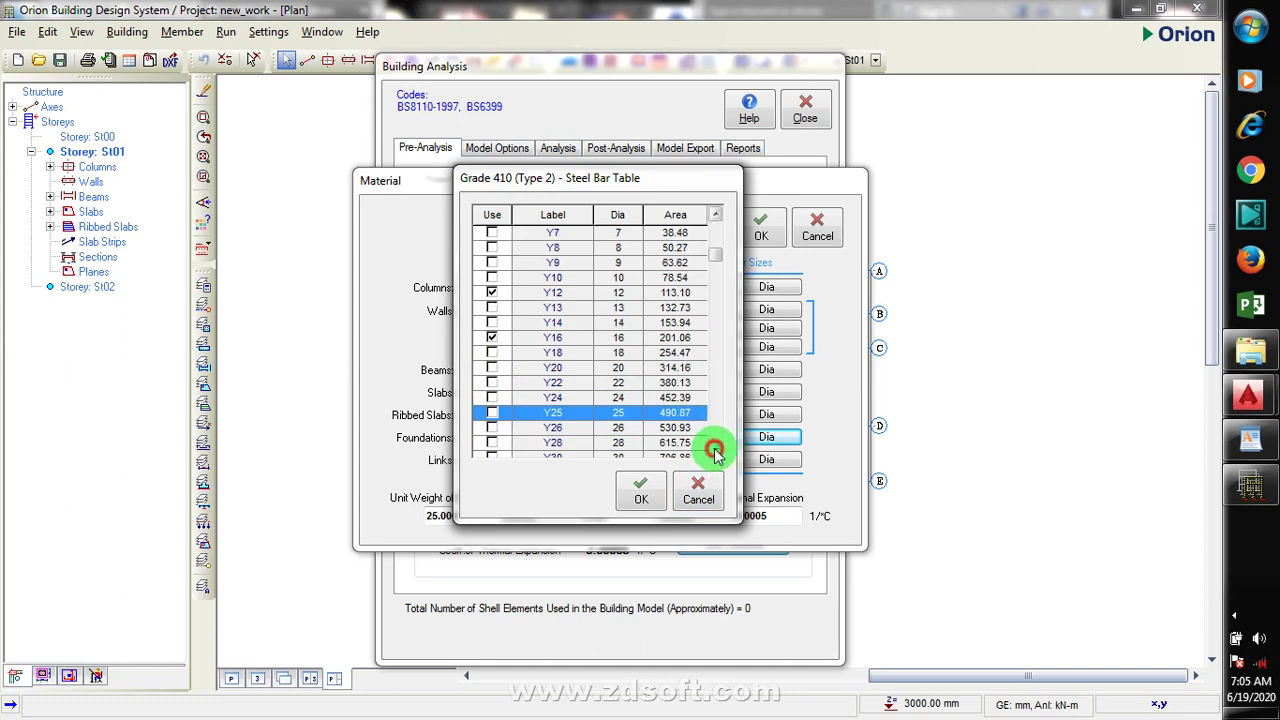
{"action": "left_click", "coordinate": [716, 450]}
{"action": "left_click", "coordinate": [716, 450]}
{"action": "left_click", "coordinate": [492, 397]}
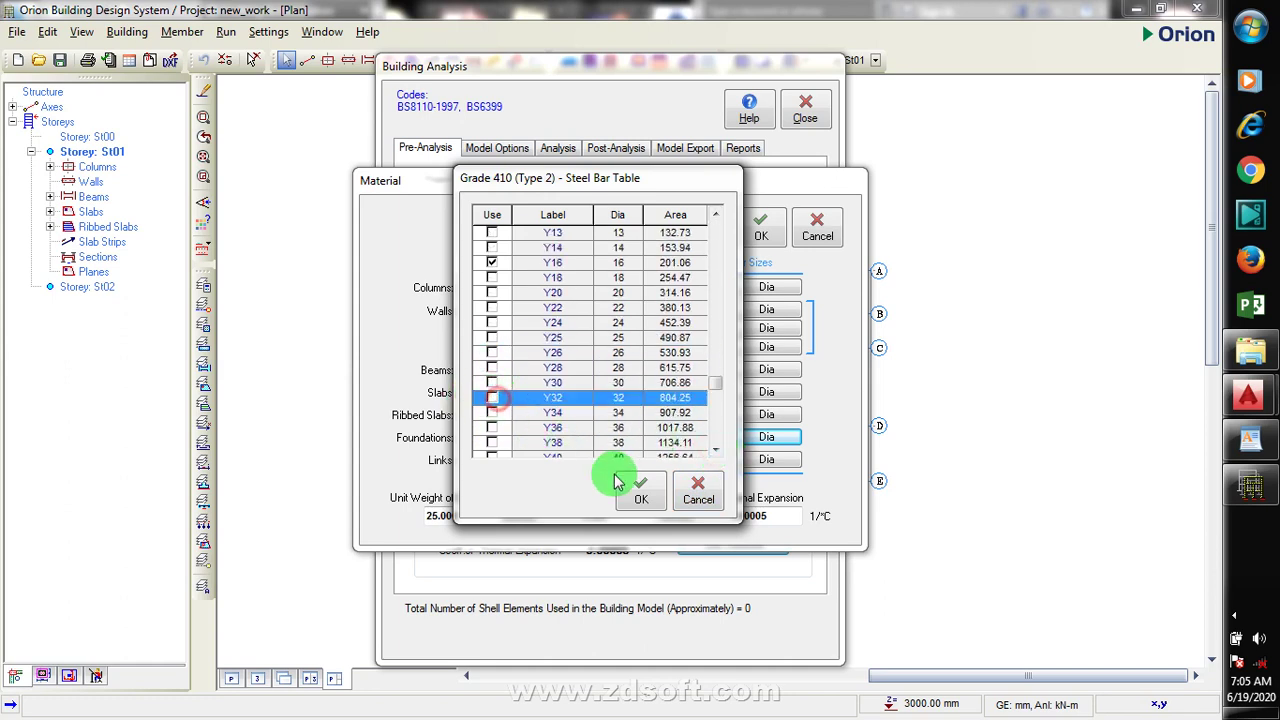
{"action": "left_click", "coordinate": [716, 450]}
{"action": "left_click", "coordinate": [716, 450]}
{"action": "left_click", "coordinate": [716, 450]}
{"action": "left_click", "coordinate": [716, 450]}
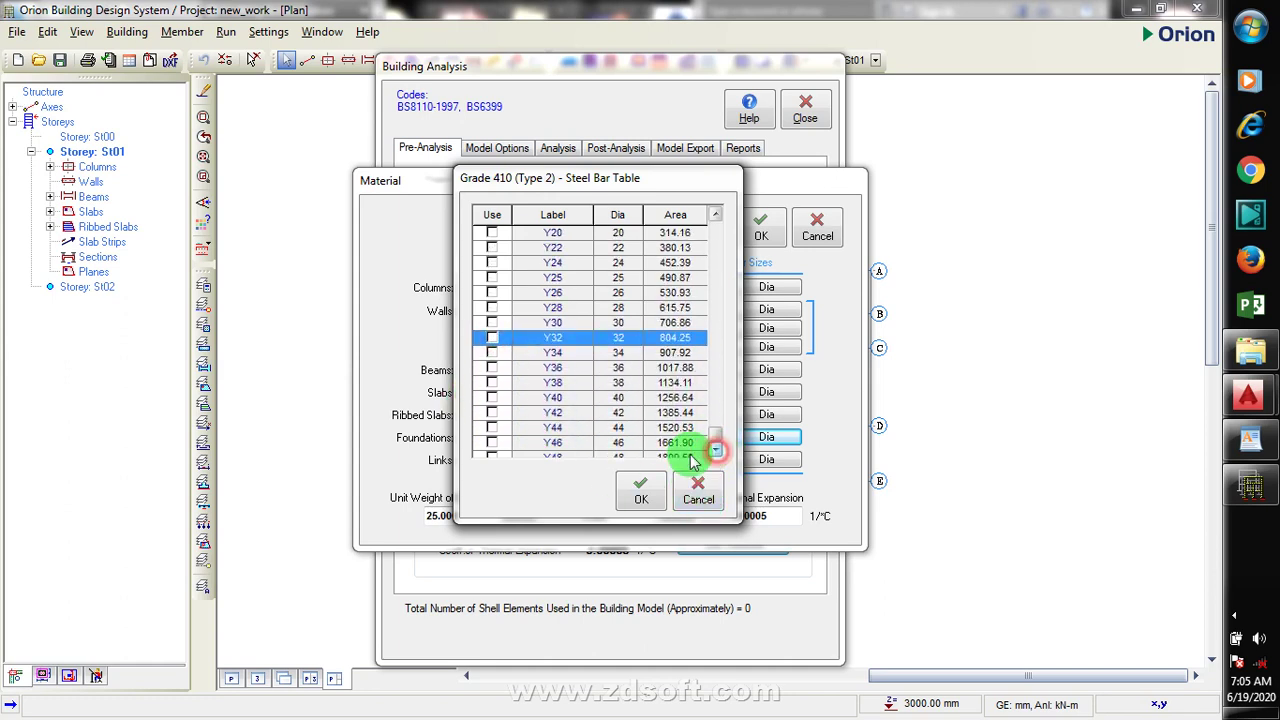
{"action": "left_click", "coordinate": [640, 490]}
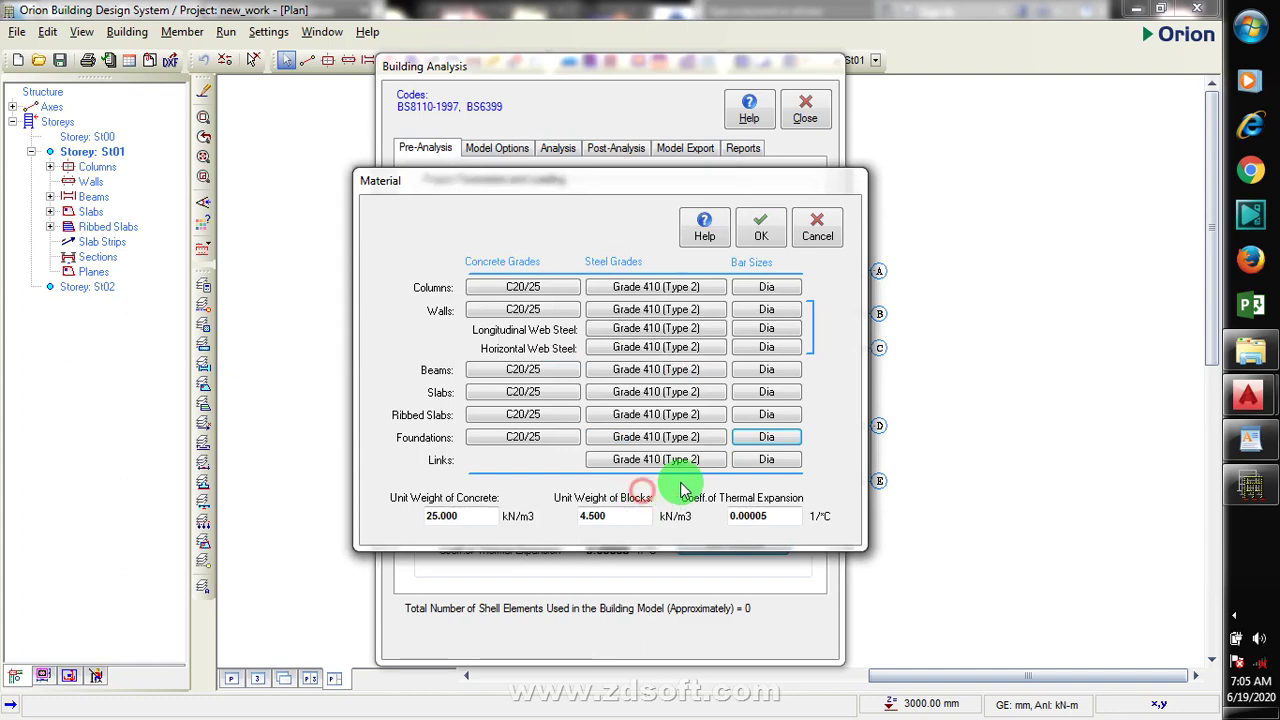
Disable bar sizes Y9, Y13, Y18, Y20, Y25 and Y32 for the links, then accept the bar table and the material settings
{"action": "left_click", "coordinate": [769, 462]}
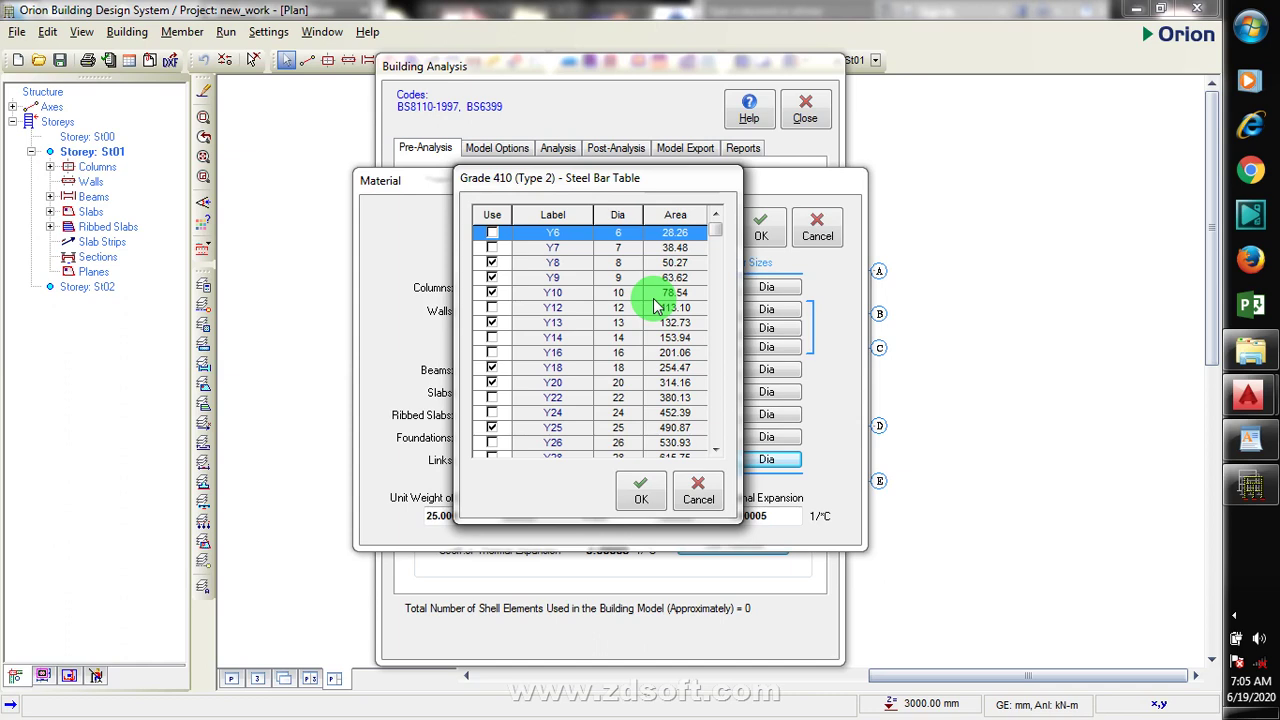
{"action": "left_click", "coordinate": [493, 279]}
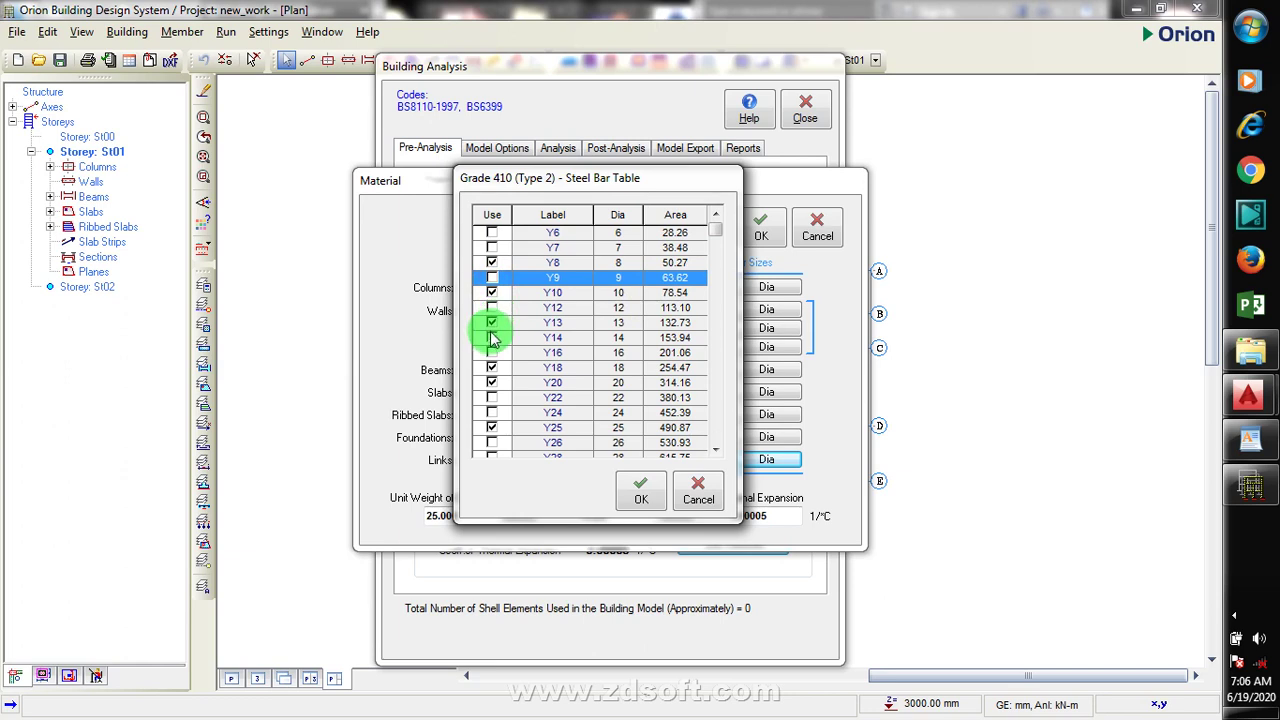
{"action": "left_click", "coordinate": [493, 323]}
{"action": "left_click", "coordinate": [494, 369]}
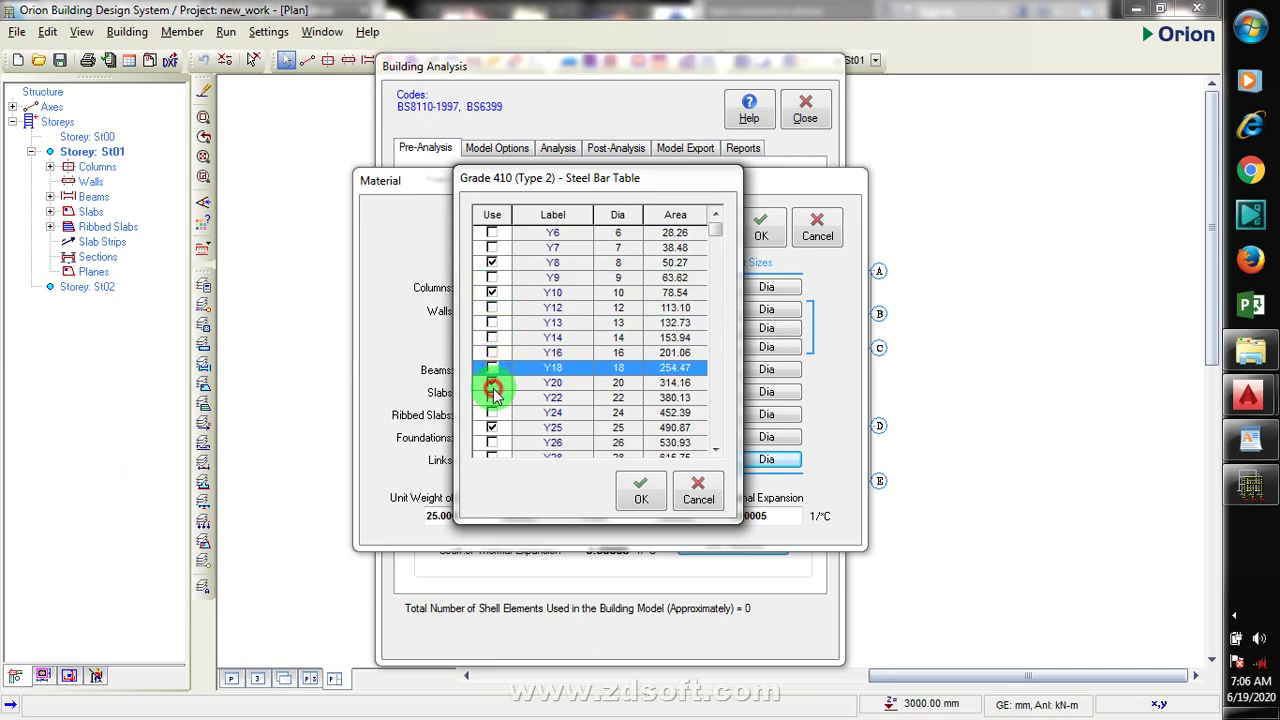
{"action": "left_click", "coordinate": [493, 383]}
{"action": "left_click", "coordinate": [492, 427]}
{"action": "left_click", "coordinate": [716, 451]}
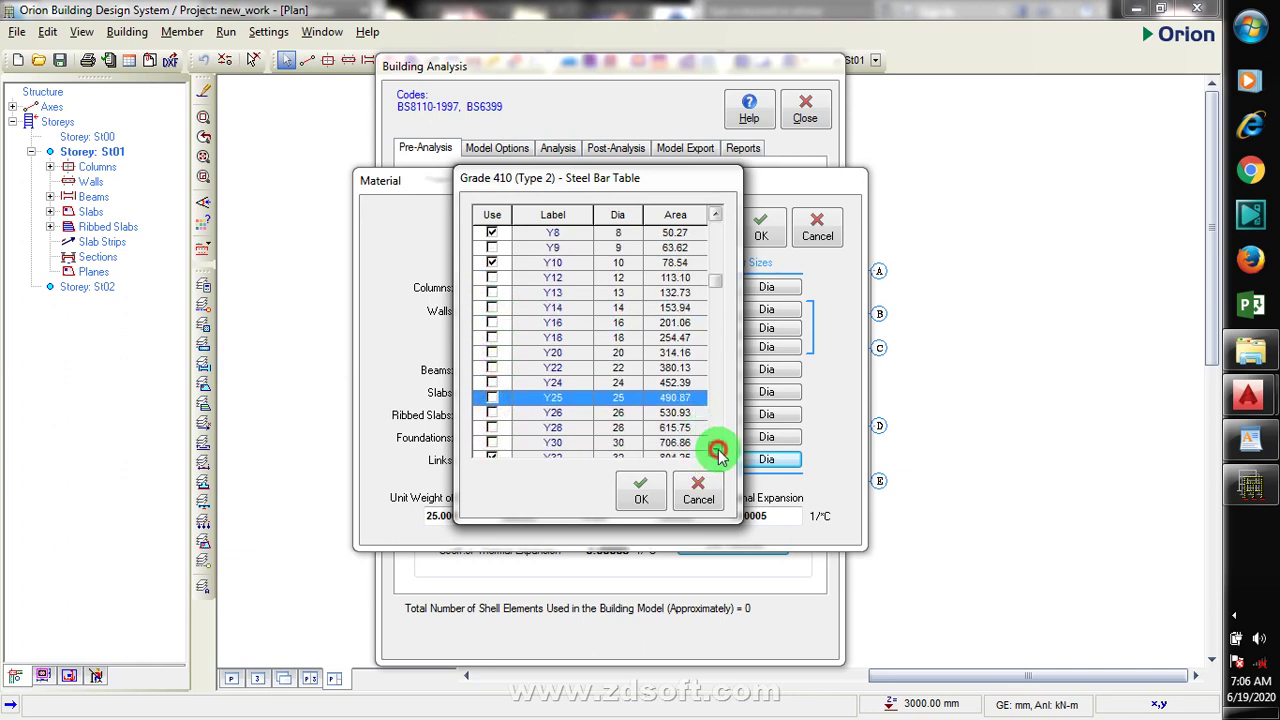
{"action": "left_click", "coordinate": [494, 368]}
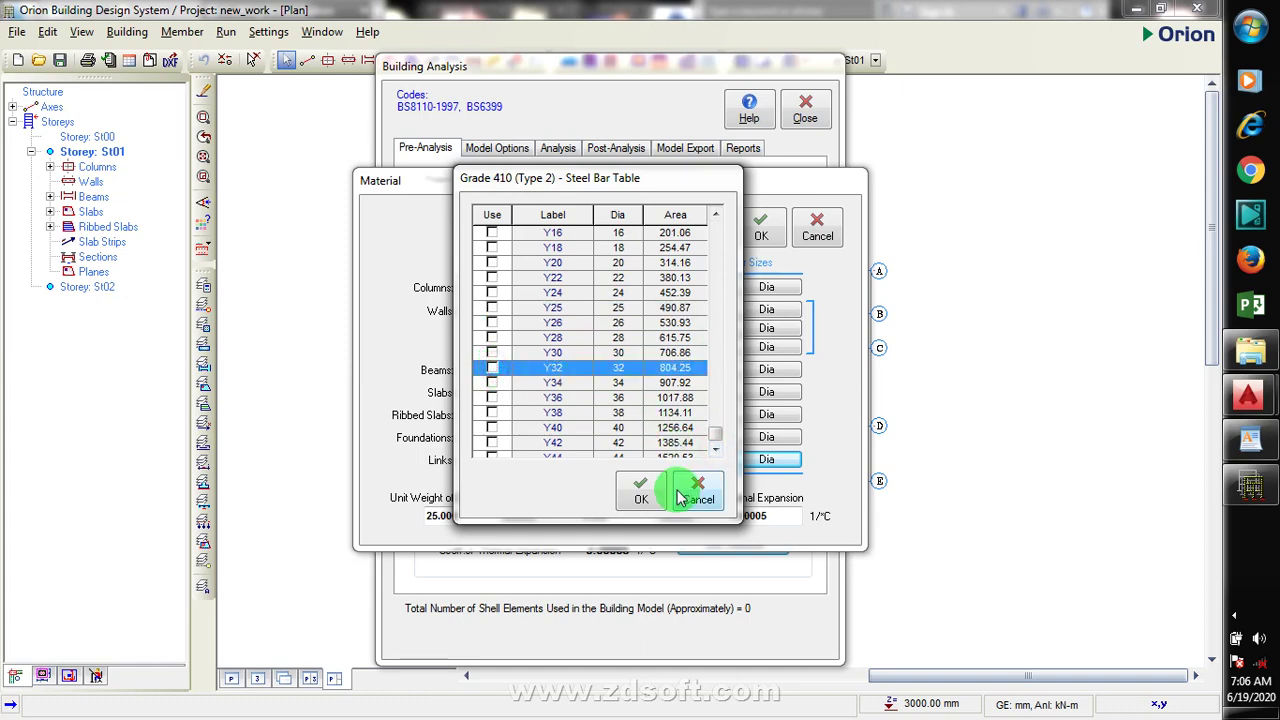
{"action": "left_click", "coordinate": [643, 497]}
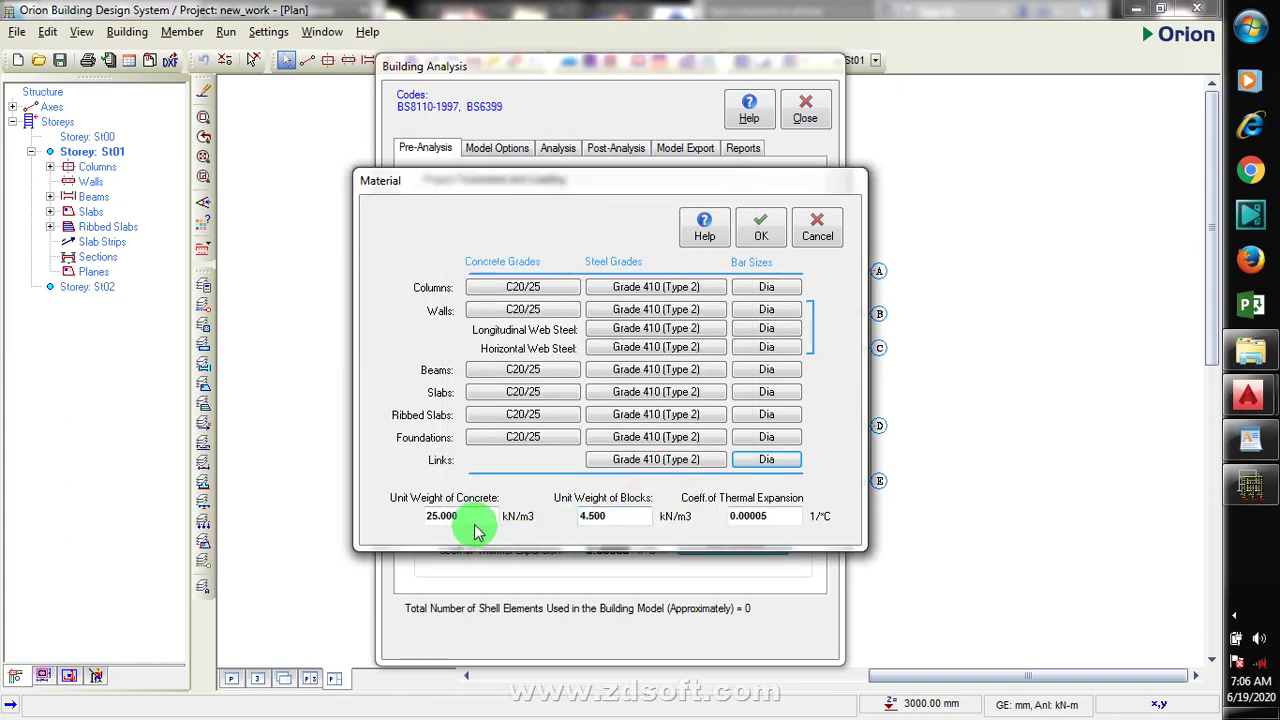
{"action": "left_click", "coordinate": [760, 228]}
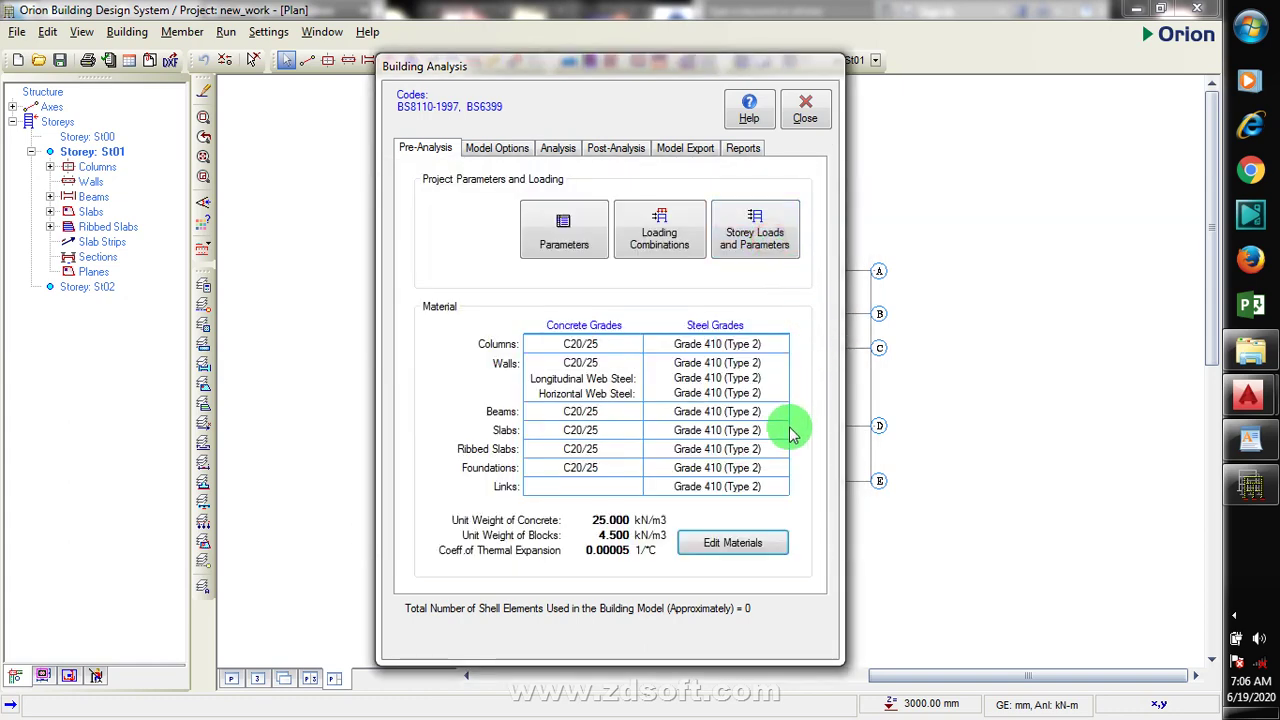
Look through the model options, analysis, post-analysis, model export and report pages of the building analysis, and close it
{"action": "left_click", "coordinate": [492, 148]}
{"action": "left_click", "coordinate": [560, 152]}
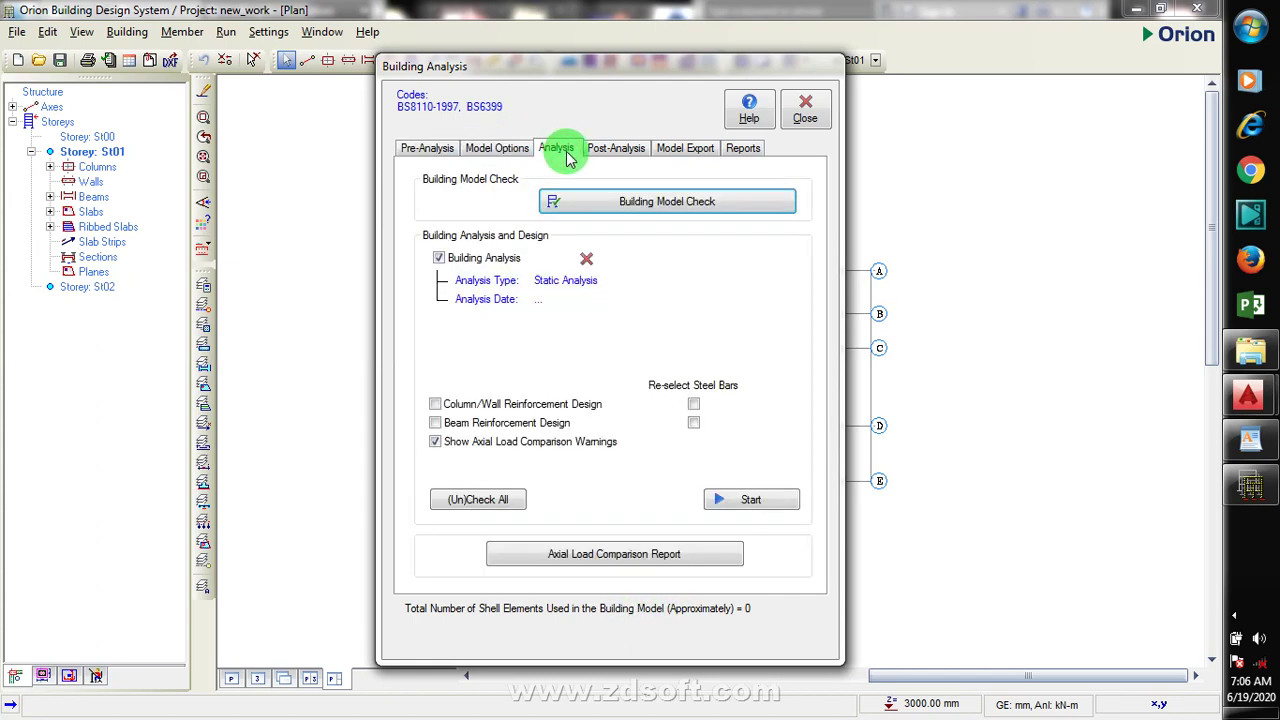
{"action": "left_click", "coordinate": [616, 148]}
{"action": "left_click", "coordinate": [683, 148]}
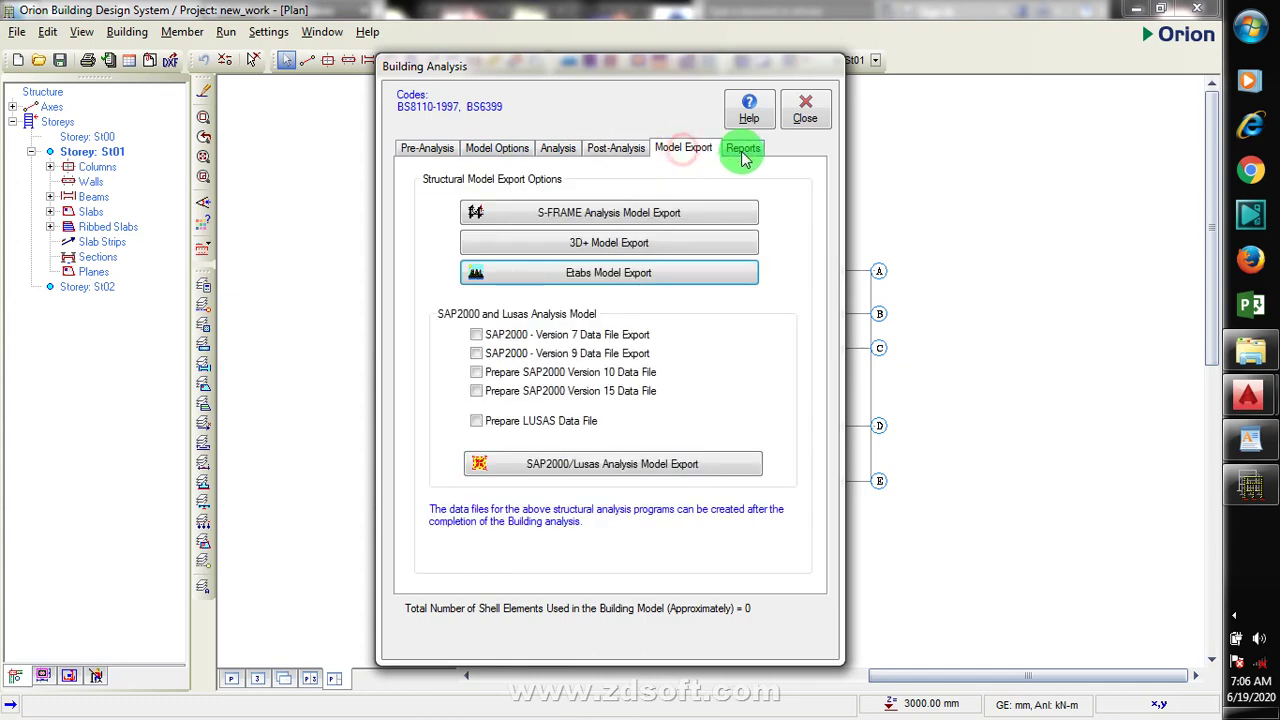
{"action": "left_click", "coordinate": [743, 150]}
{"action": "left_click", "coordinate": [426, 148]}
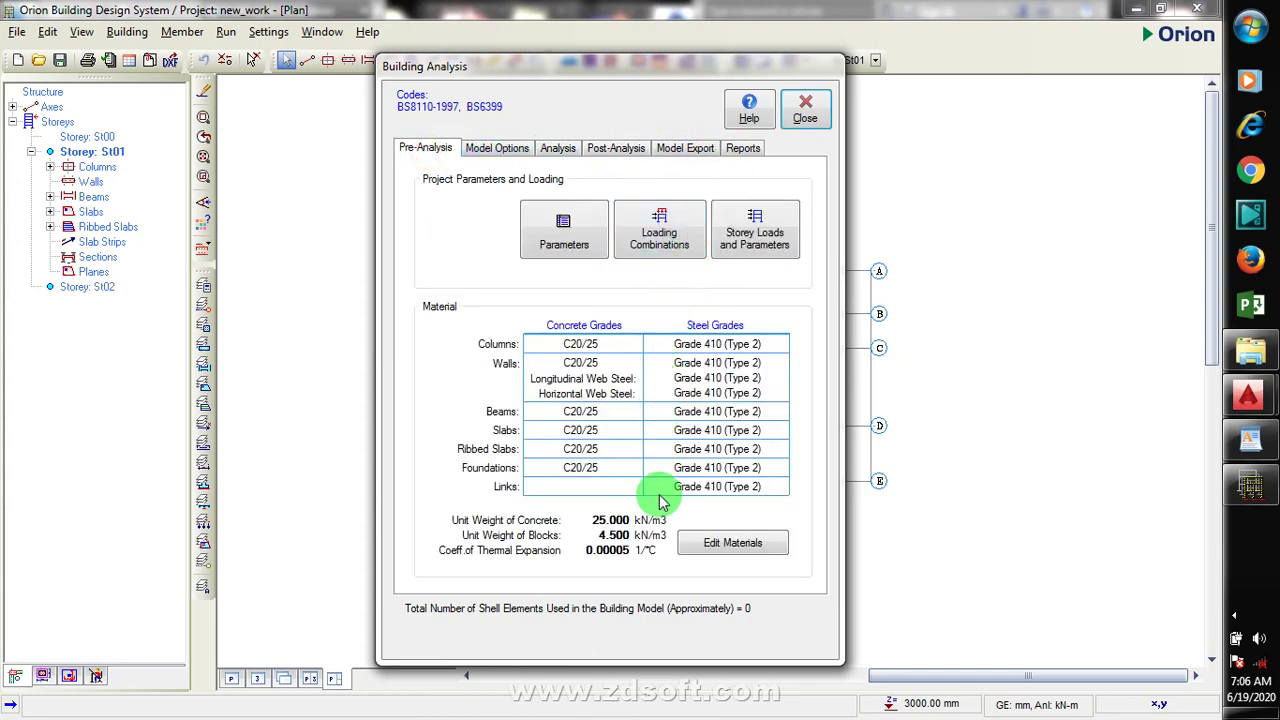
{"action": "left_click", "coordinate": [806, 112]}
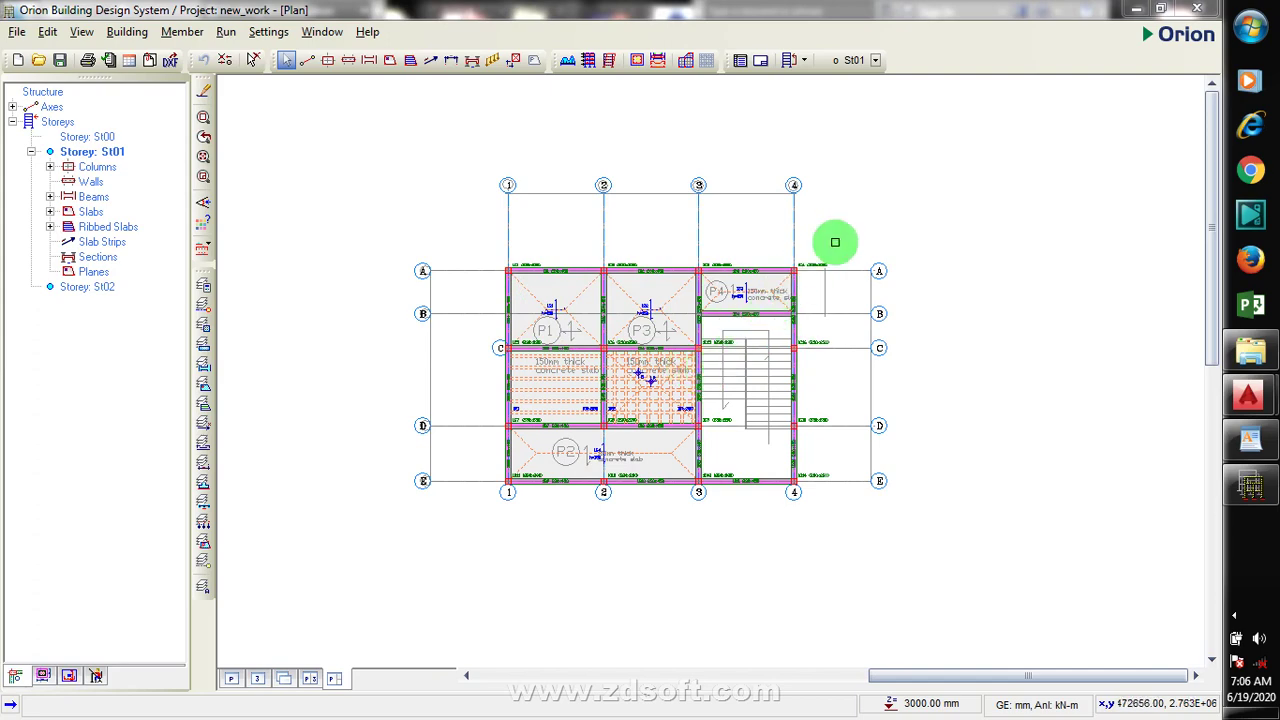
Review the building analysis material grades once more and examine the slabs and beams on the St01 floor plan
{"action": "left_click", "coordinate": [855, 217]}
{"action": "scroll", "coordinate": [832, 294], "scroll_direction": "up", "scroll_amount": 2}
{"action": "scroll", "coordinate": [843, 215], "scroll_direction": "down", "scroll_amount": 2}
{"action": "scroll", "coordinate": [818, 272], "scroll_direction": "up", "scroll_amount": 1}
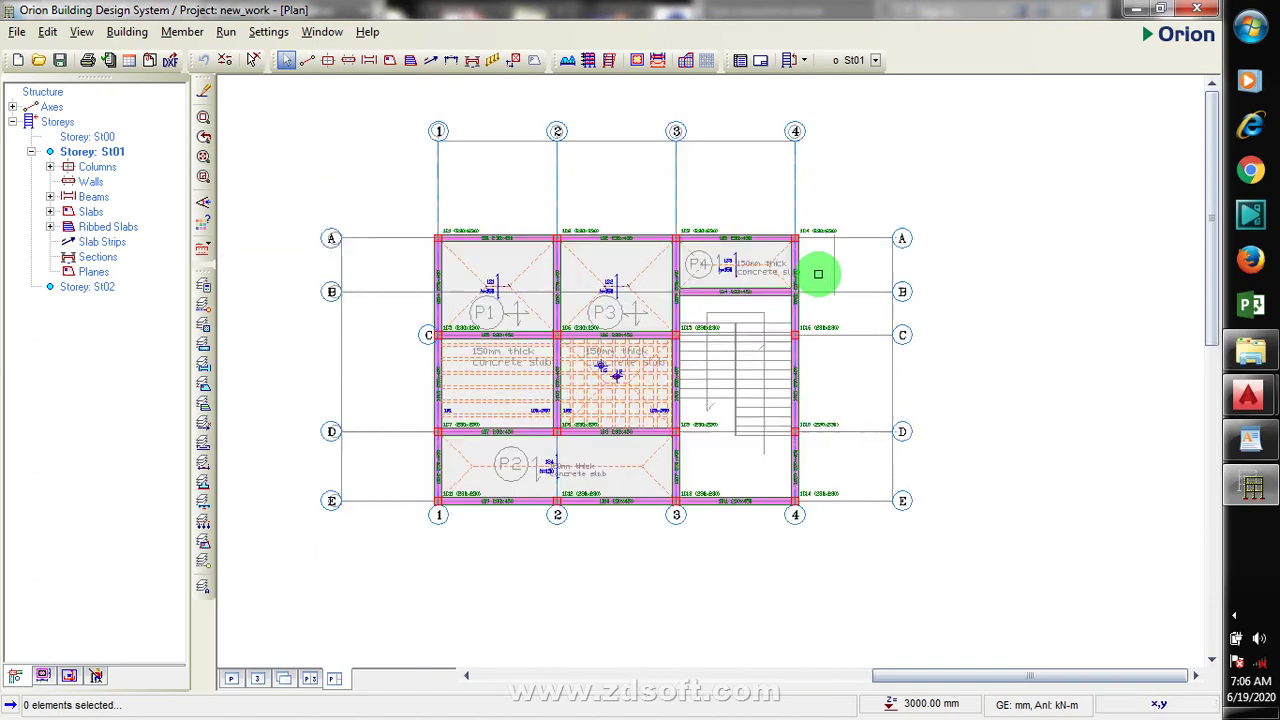
{"action": "scroll", "coordinate": [818, 272], "scroll_direction": "up", "scroll_amount": 1}
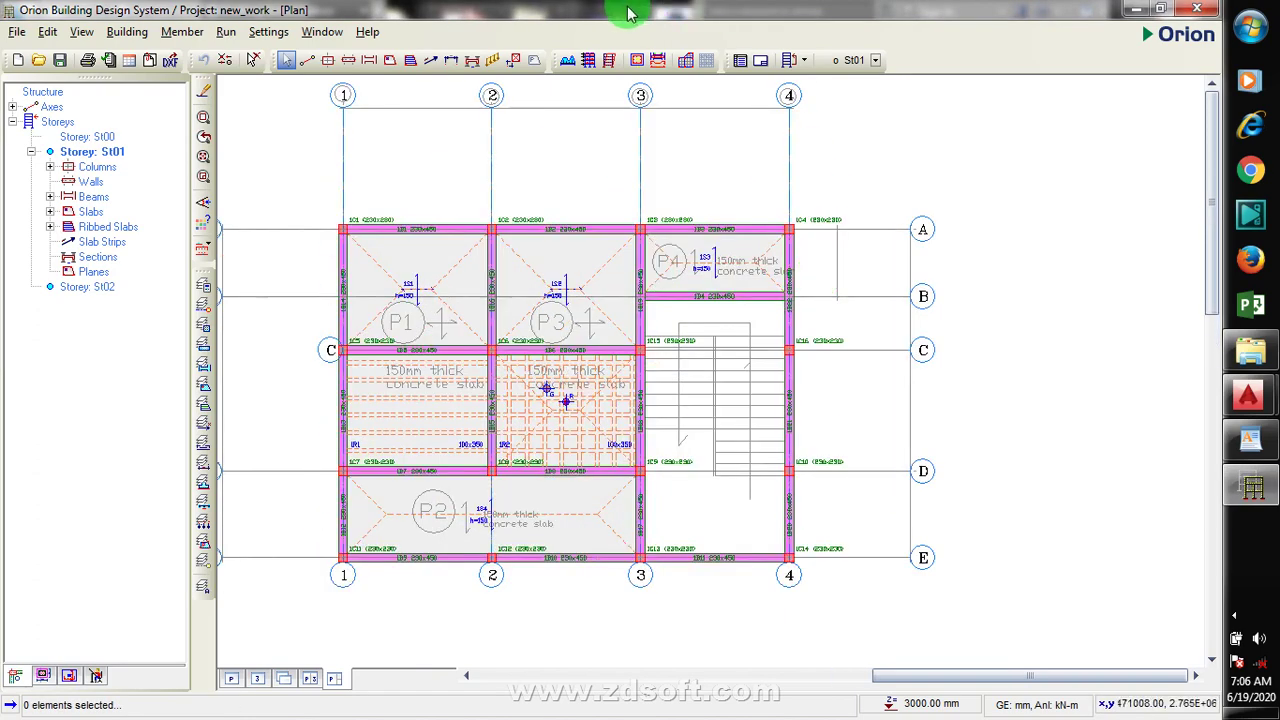
{"action": "left_click", "coordinate": [590, 64]}
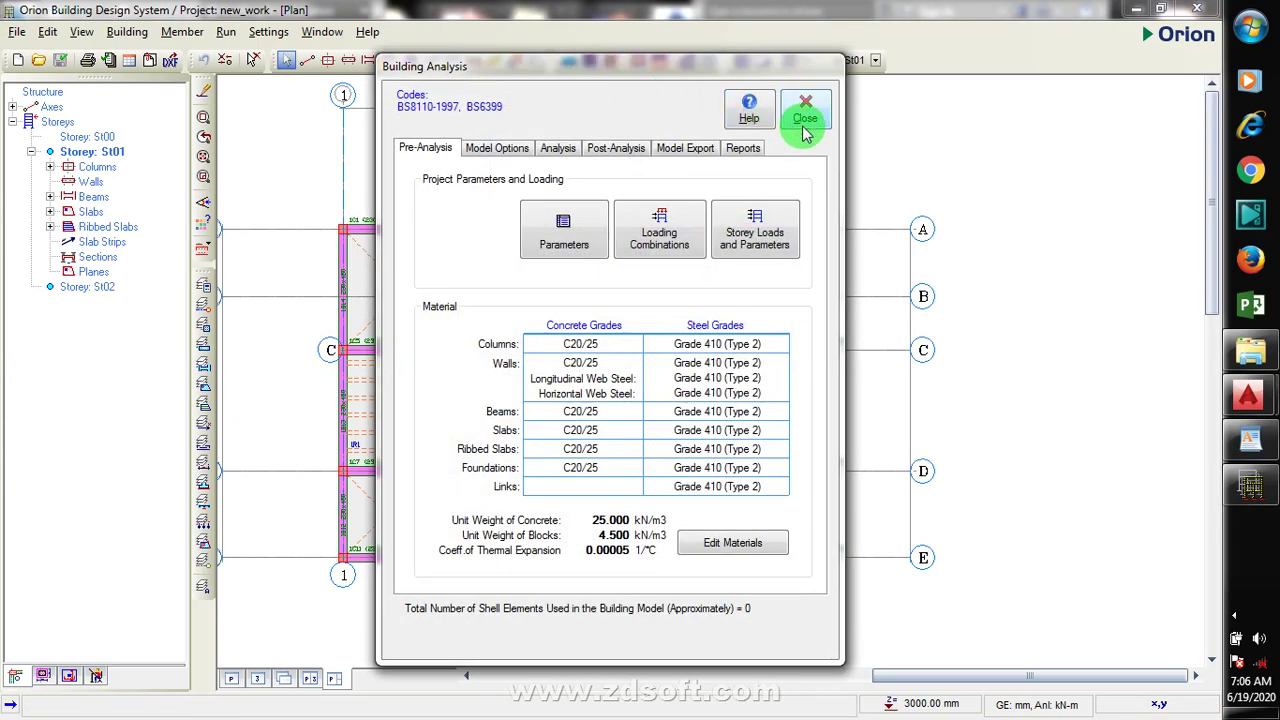
{"action": "left_click", "coordinate": [805, 118]}
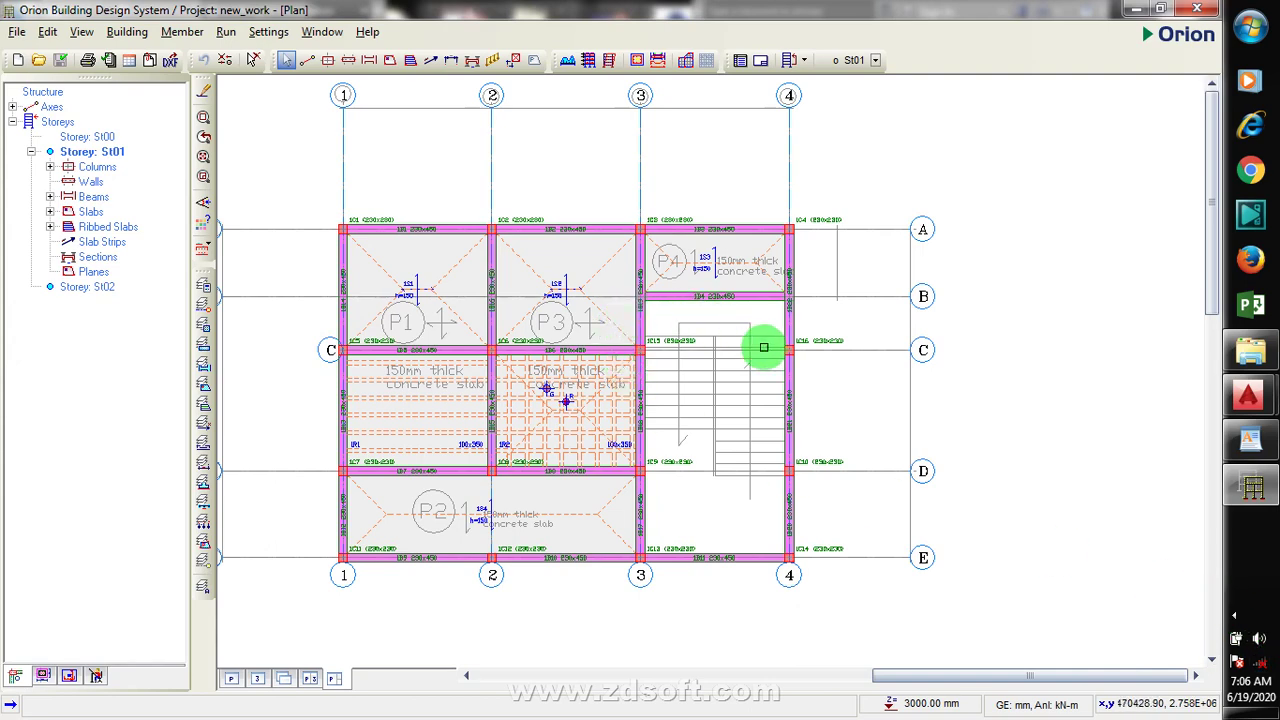
{"action": "scroll", "coordinate": [763, 347], "scroll_direction": "down", "scroll_amount": 4}
{"action": "scroll", "coordinate": [666, 337], "scroll_direction": "up", "scroll_amount": 4}
{"action": "scroll", "coordinate": [606, 300], "scroll_direction": "up", "scroll_amount": 1}
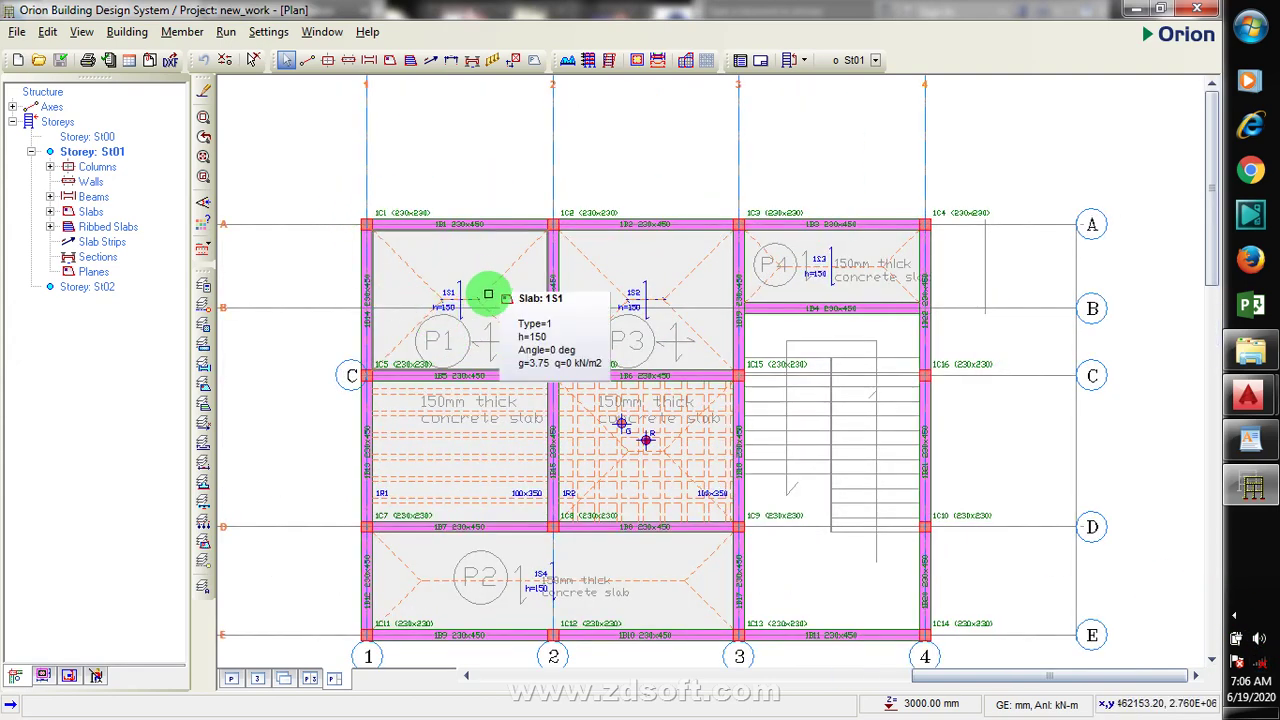
{"action": "mouse_move", "coordinate": [508, 220]}
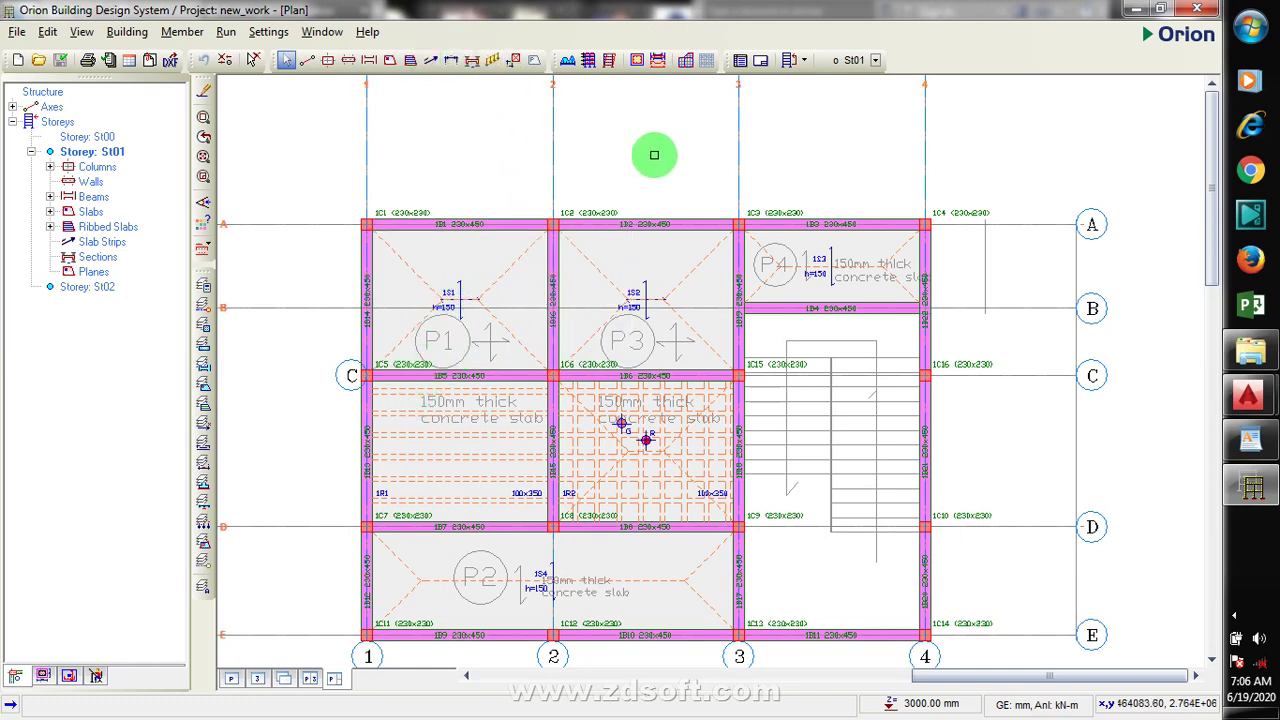
{"action": "left_click", "coordinate": [1236, 624]}
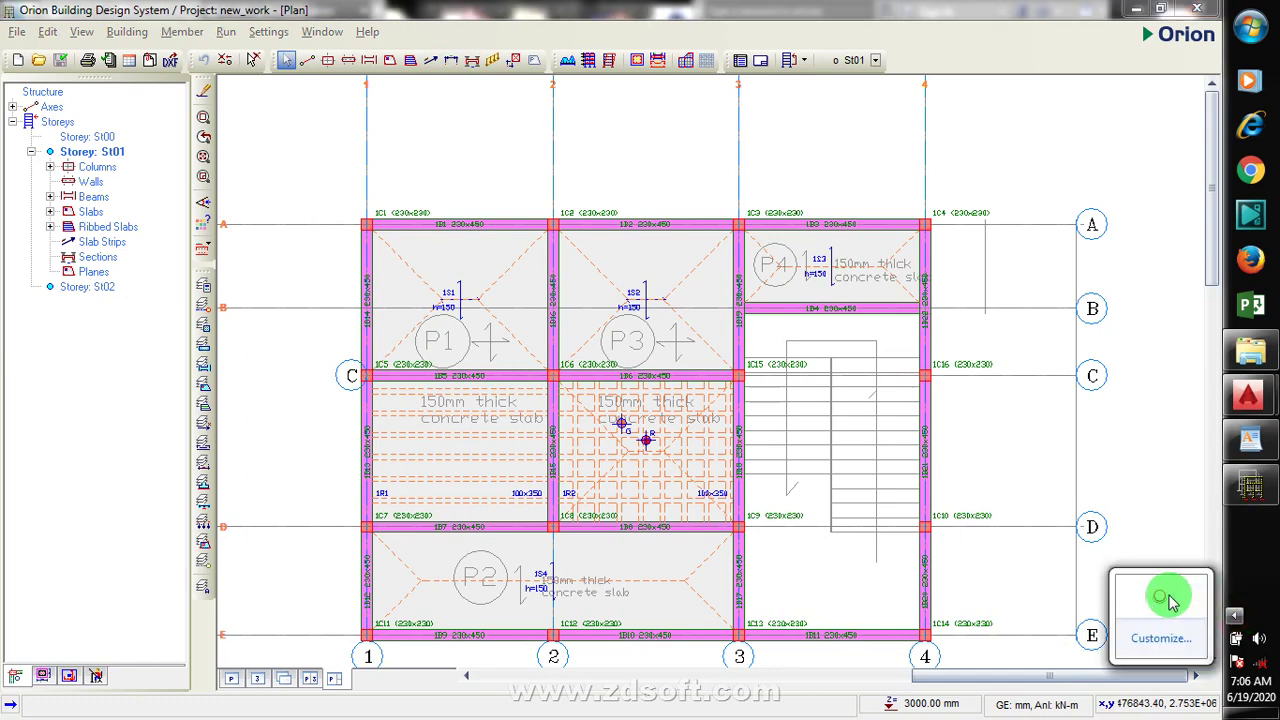
{"action": "left_click", "coordinate": [1180, 509]}
{"action": "left_click", "coordinate": [1238, 619]}
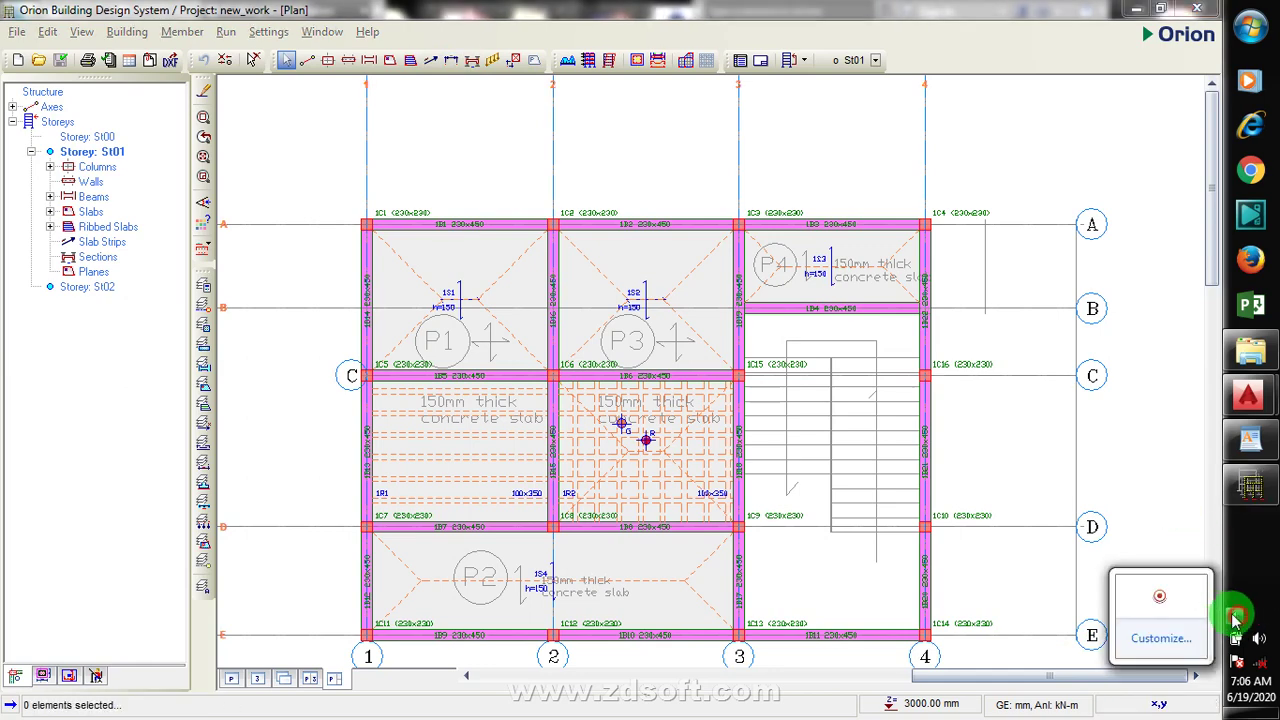
{"action": "right_click", "coordinate": [1166, 600]}
{"action": "left_click", "coordinate": [1172, 512]}
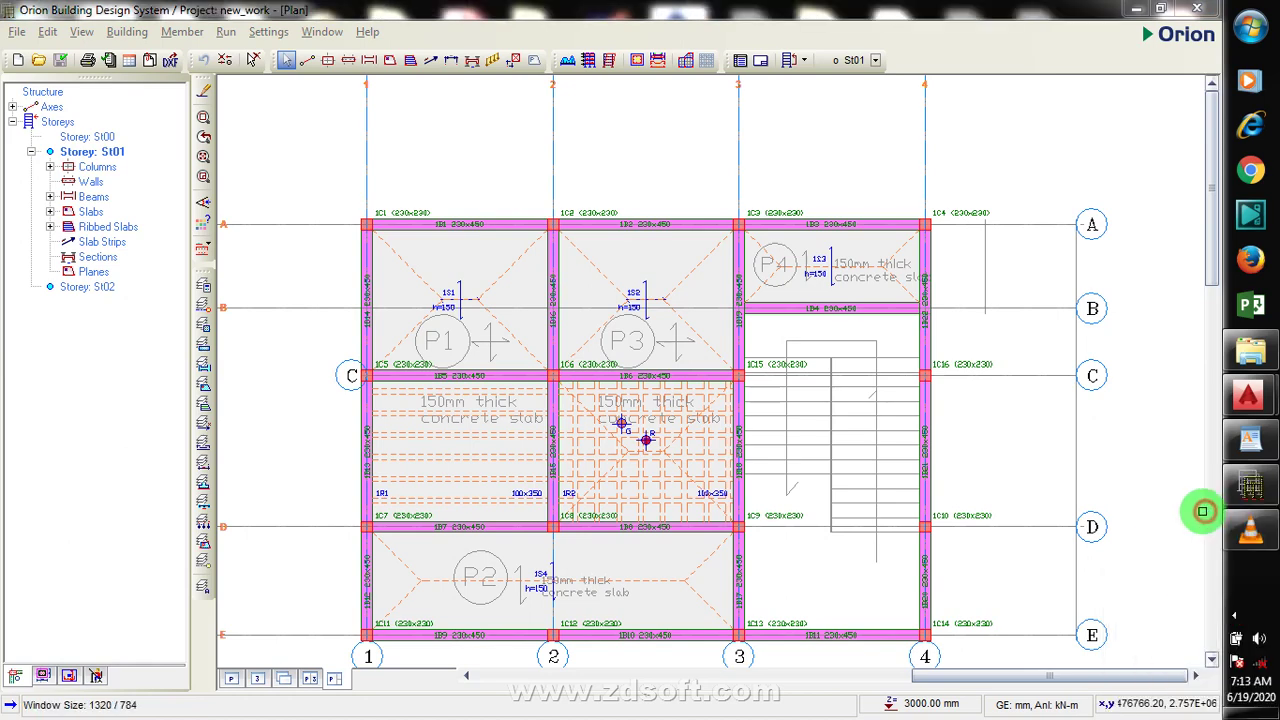
Open the finite elements floor analysis for storey St01 and try to include the upper storey column loads
{"action": "left_click", "coordinate": [684, 62]}
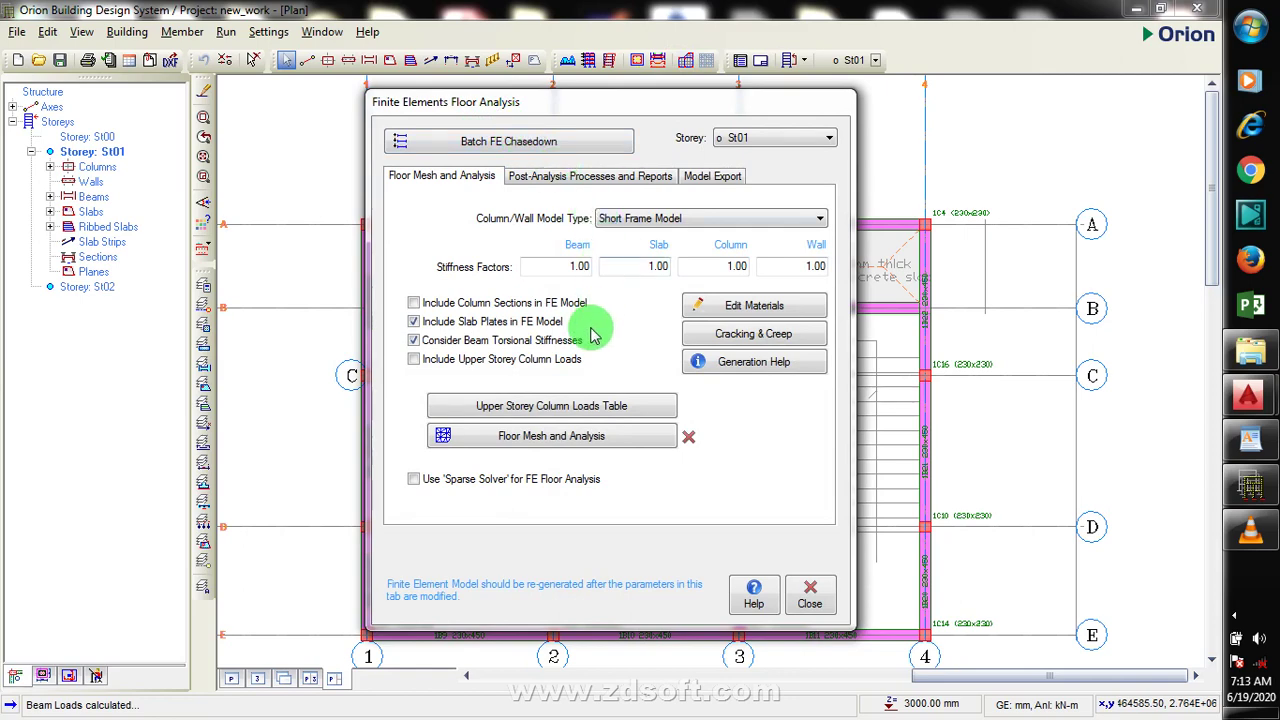
{"action": "left_click", "coordinate": [414, 361]}
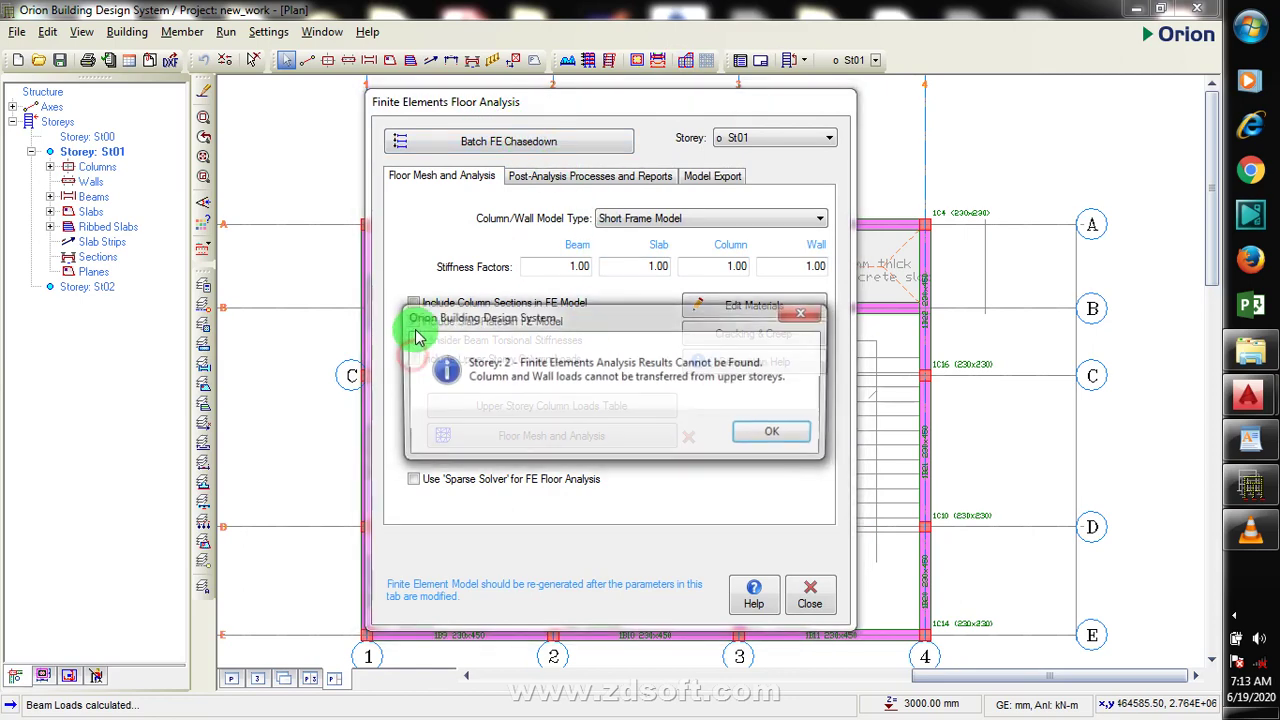
{"action": "left_click", "coordinate": [830, 431]}
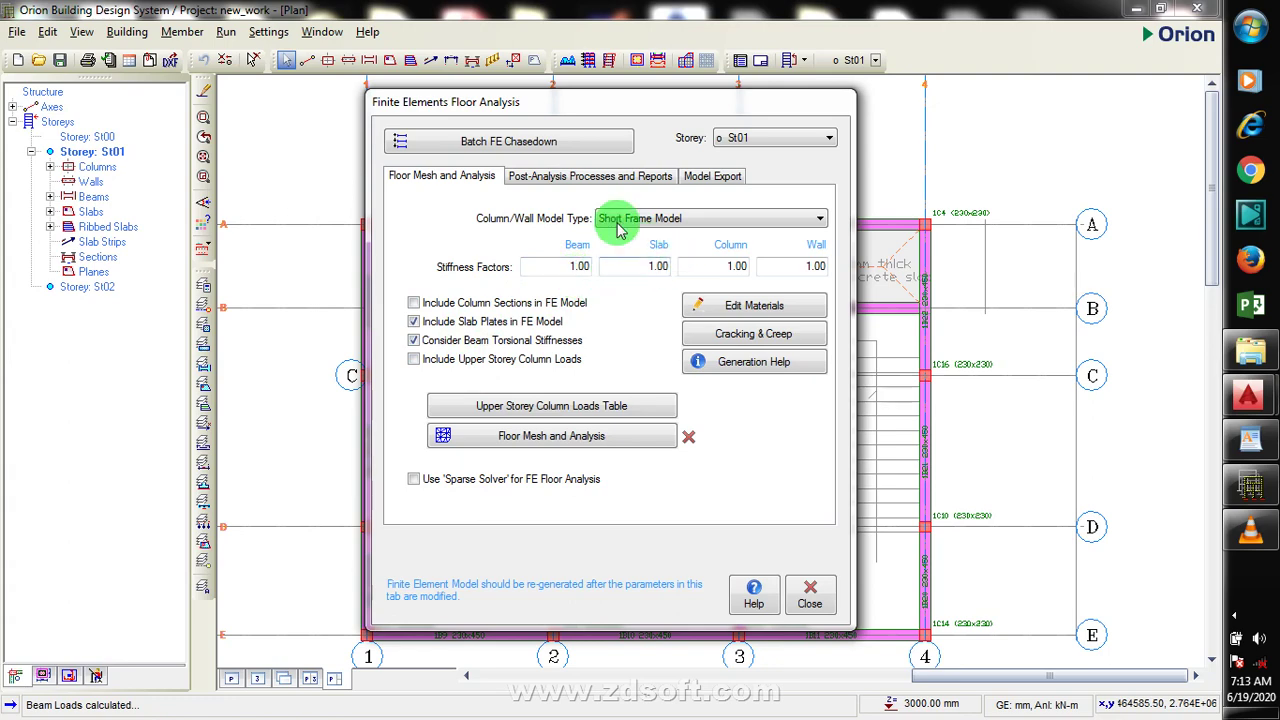
In the batch FE chasedown, set the mesh uniformity factor to 100 and the slab stiffness factor to .25 for St02 and St01
{"action": "left_click", "coordinate": [562, 144]}
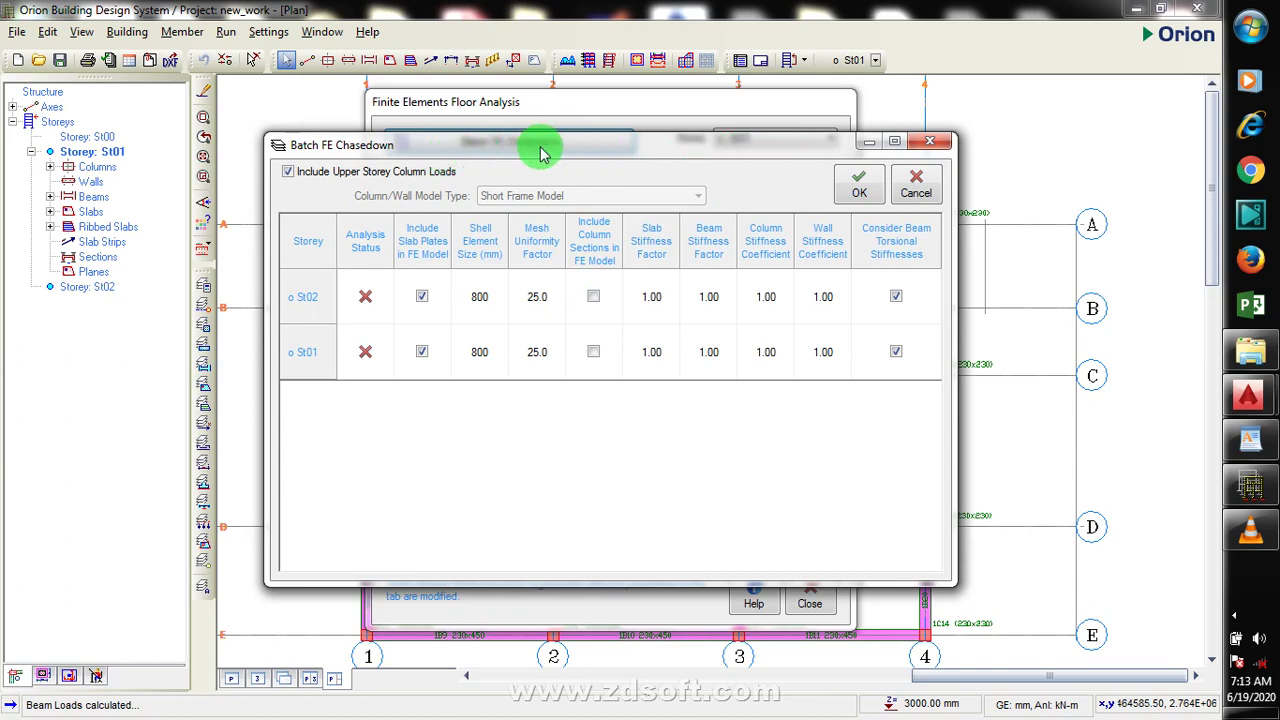
{"action": "left_click_drag", "start_coordinate": [558, 148], "coordinate": [577, 206]}
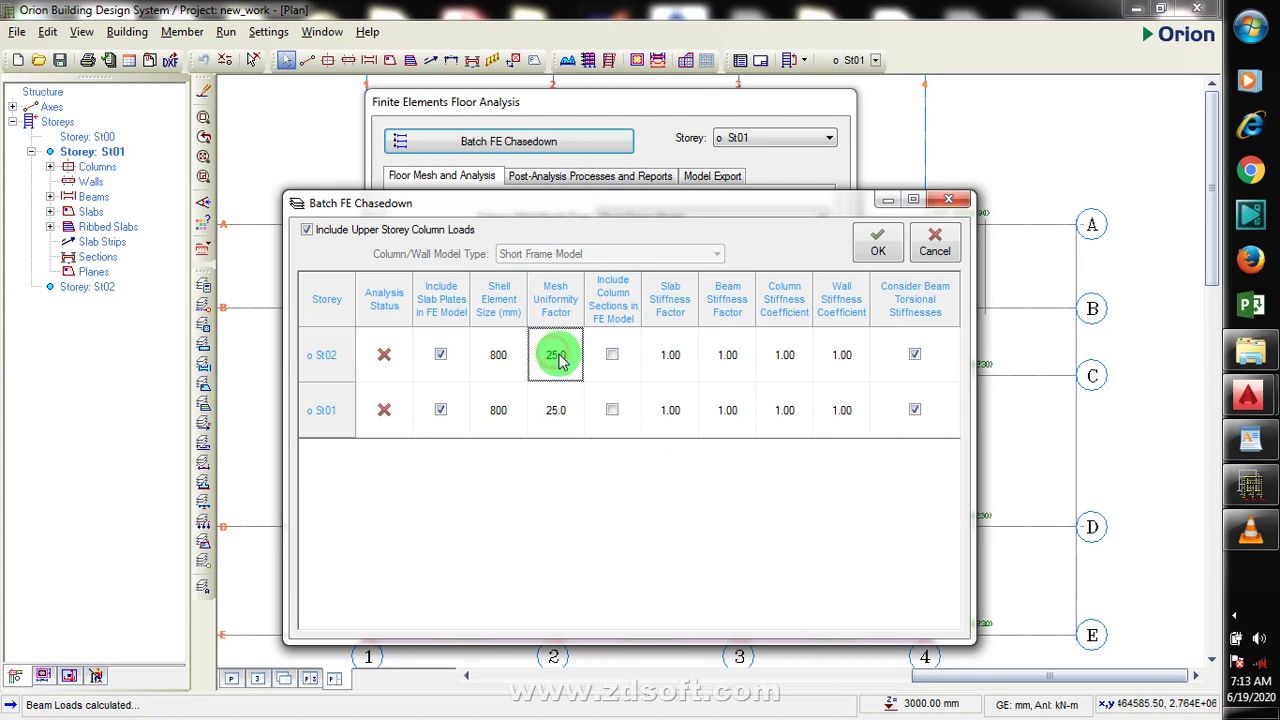
{"action": "type", "text": "00"}
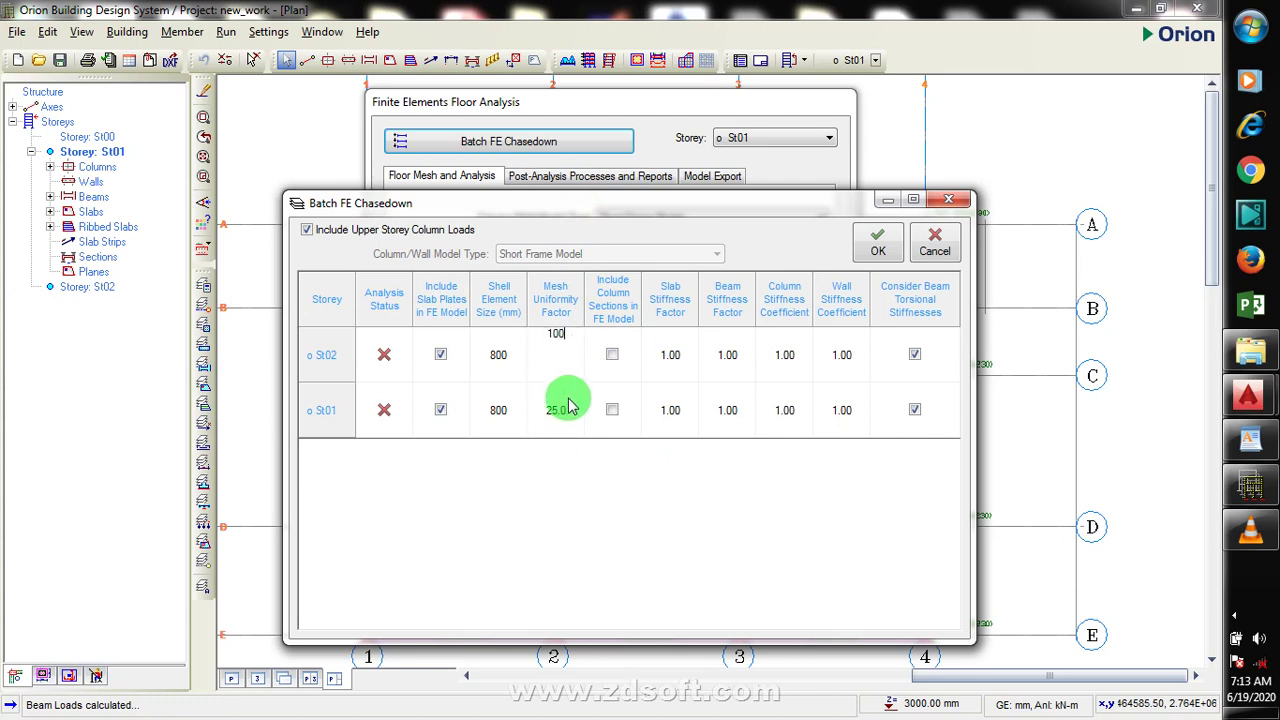
{"action": "left_click", "coordinate": [569, 403]}
{"action": "type", "text": "100"}
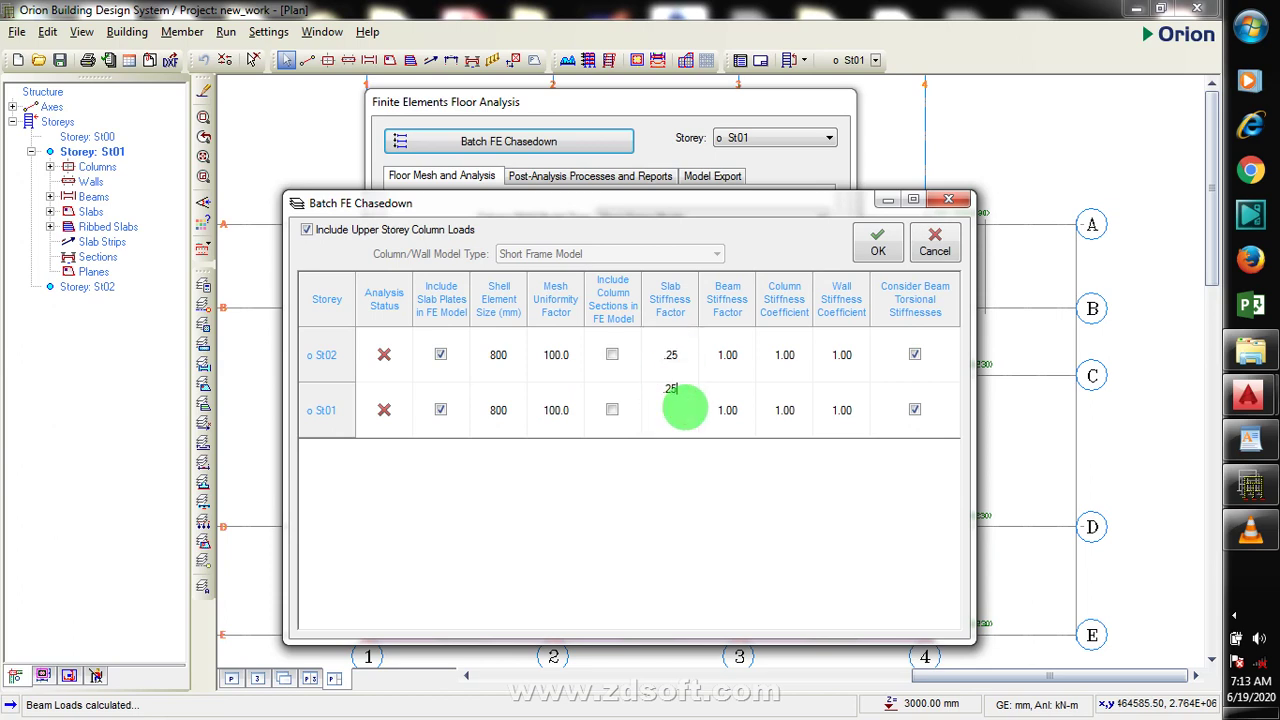
Set the beam stiffness factor to .25 for both St02 and St01 in the batch FE chasedown
{"action": "left_click", "coordinate": [724, 374]}
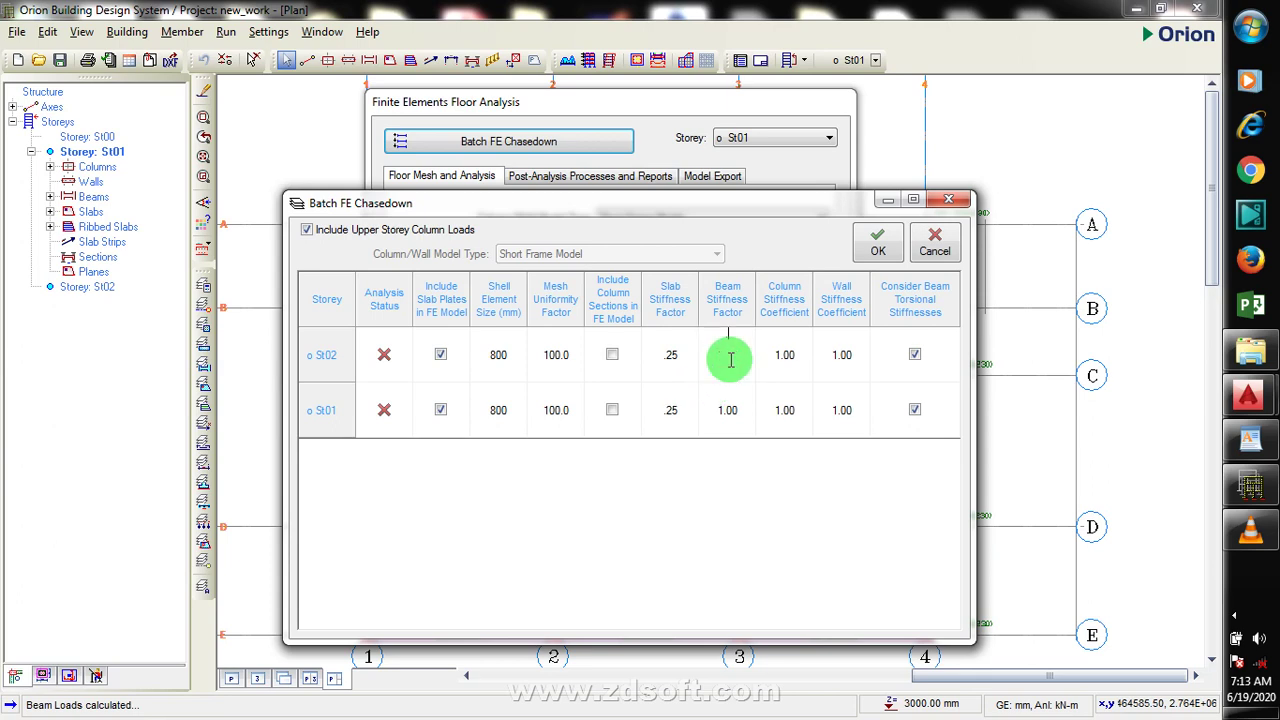
{"action": "type", "text": ".25"}
{"action": "left_click", "coordinate": [726, 410]}
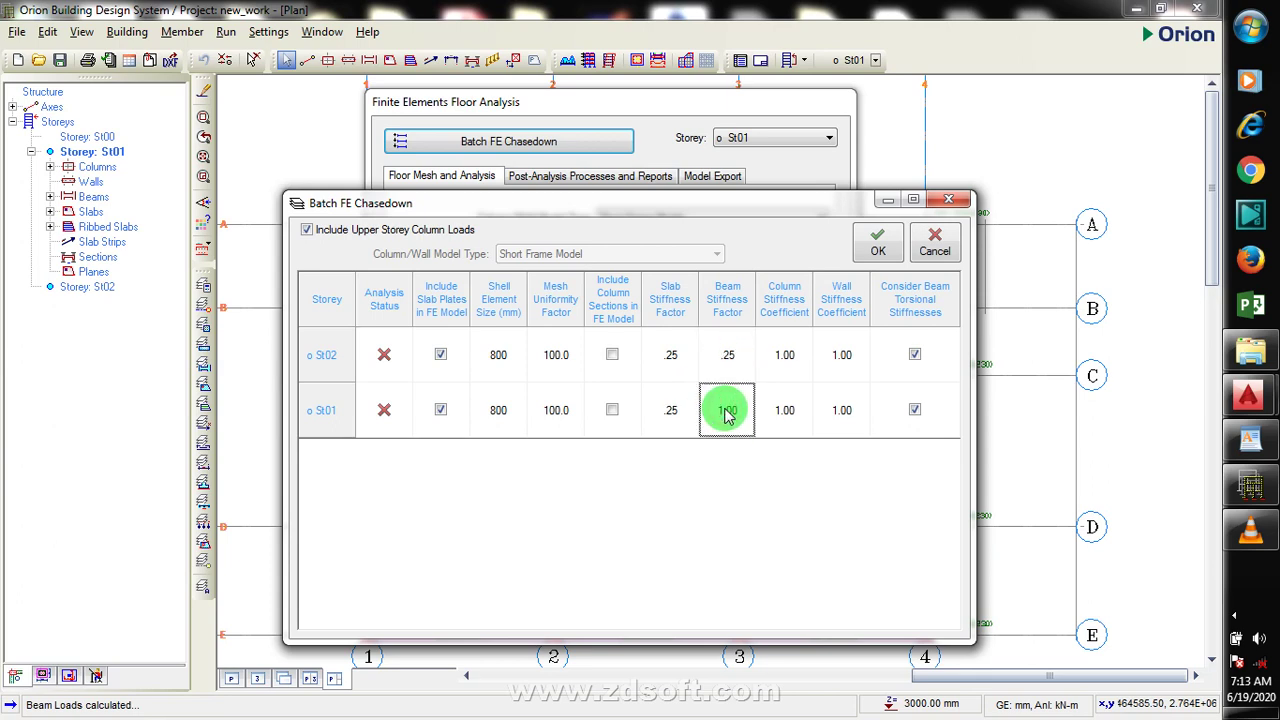
{"action": "type", "text": ".25"}
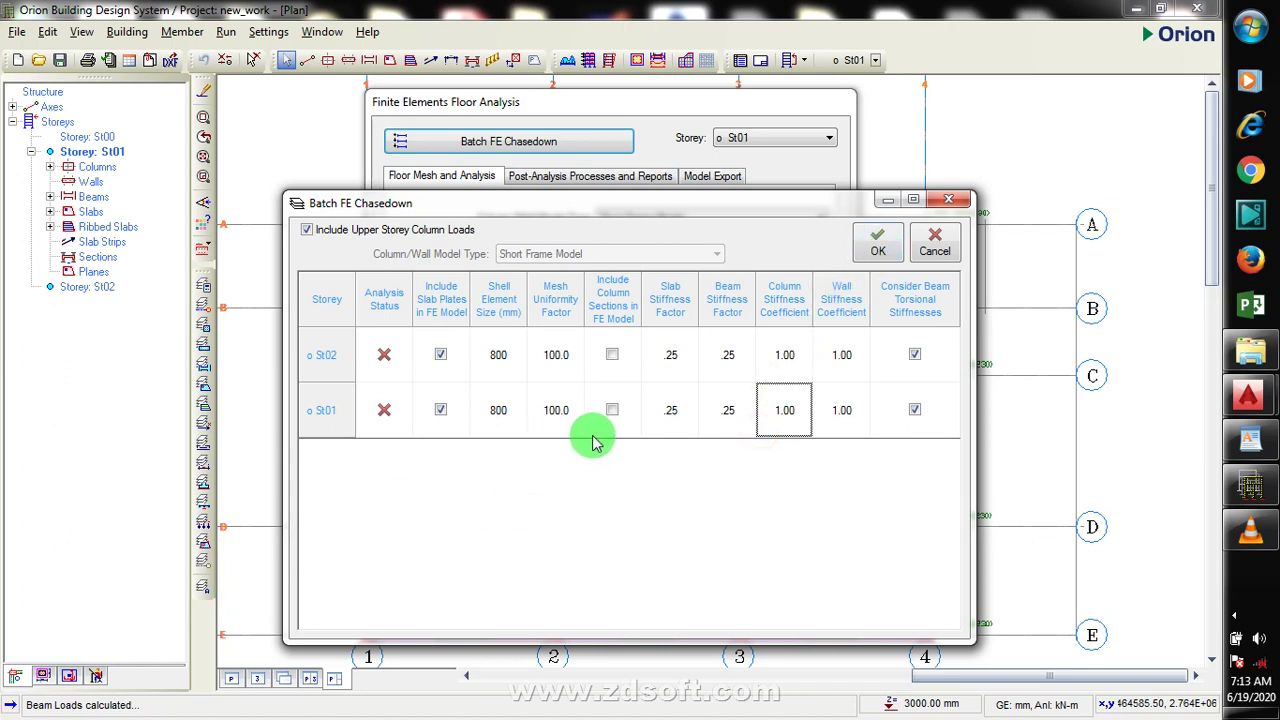
Include the column sections in the FE model for both storeys, run the batch FE chasedown and accept its displacement summary
{"action": "left_click", "coordinate": [612, 412]}
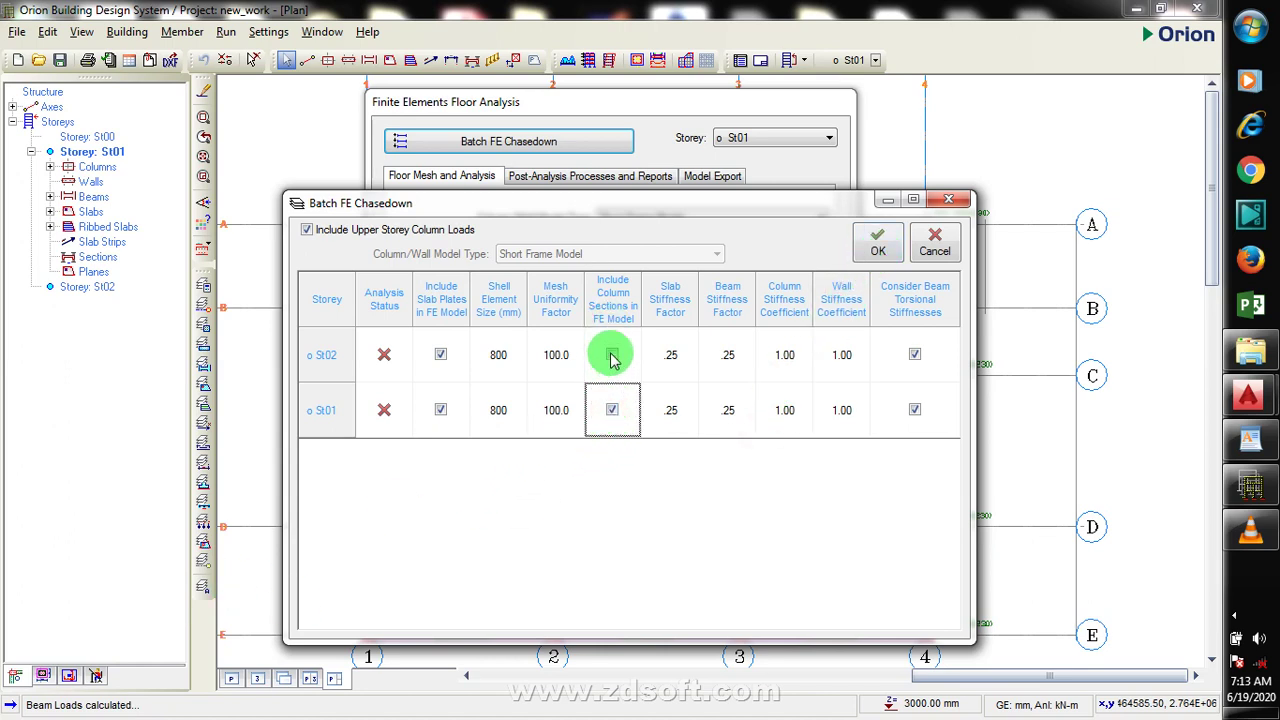
{"action": "left_click", "coordinate": [612, 356]}
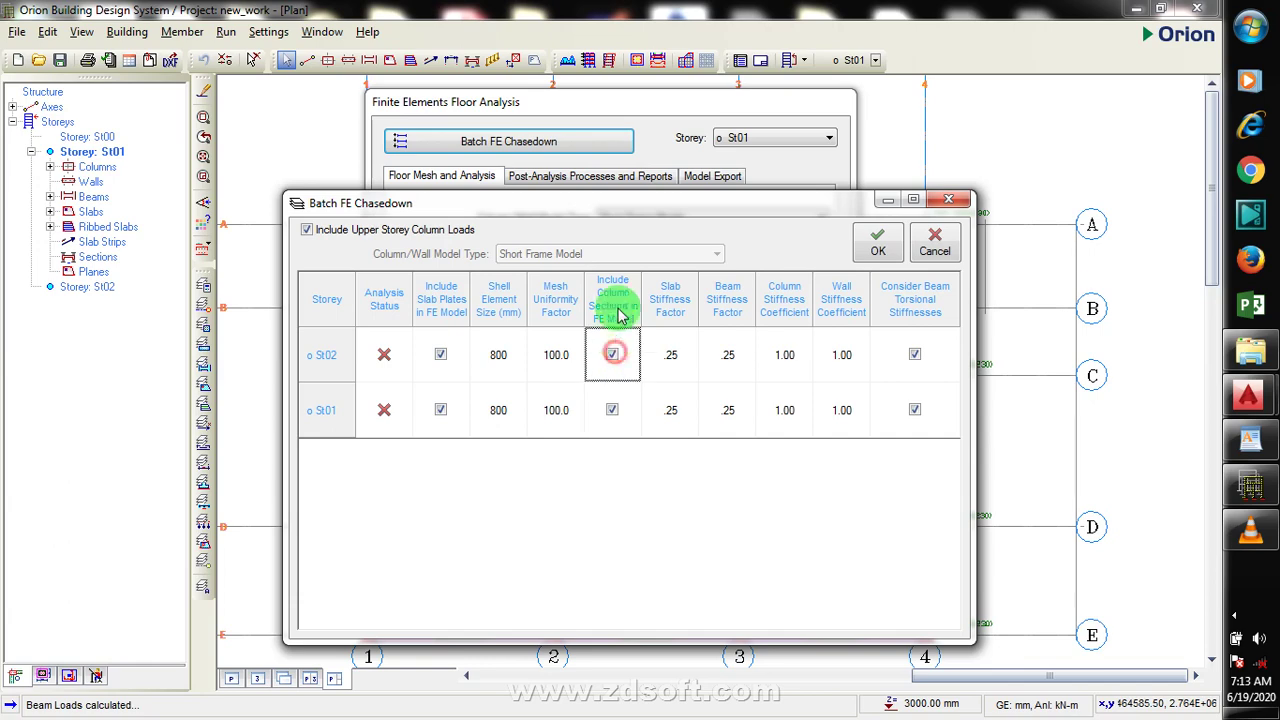
{"action": "left_click", "coordinate": [870, 252]}
{"action": "left_click", "coordinate": [597, 538]}
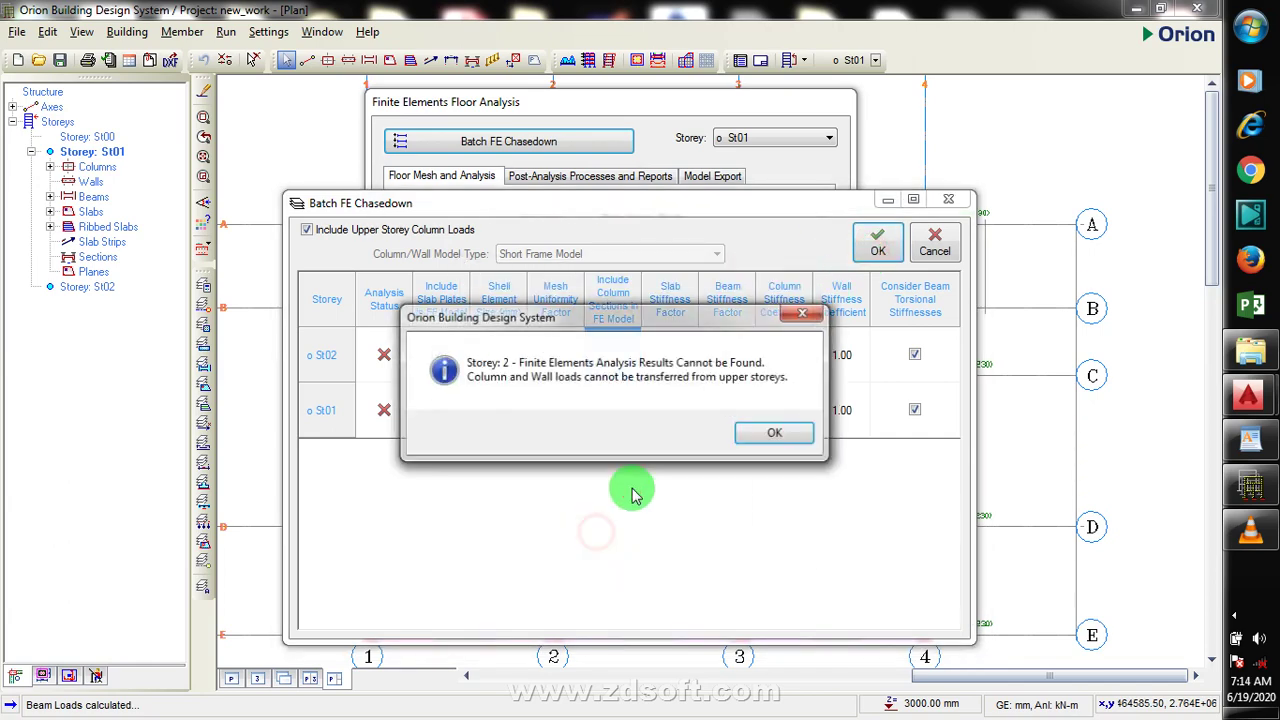
{"action": "left_click", "coordinate": [750, 433]}
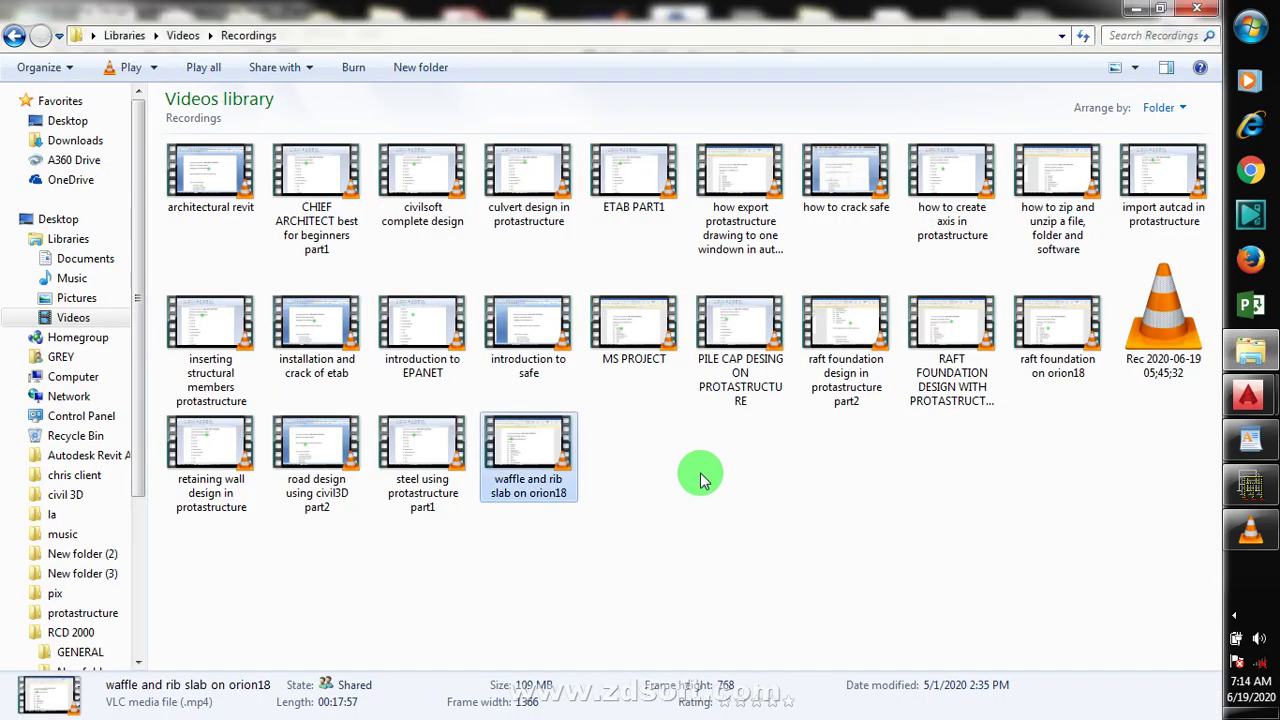
{"action": "left_click", "coordinate": [1124, 8]}
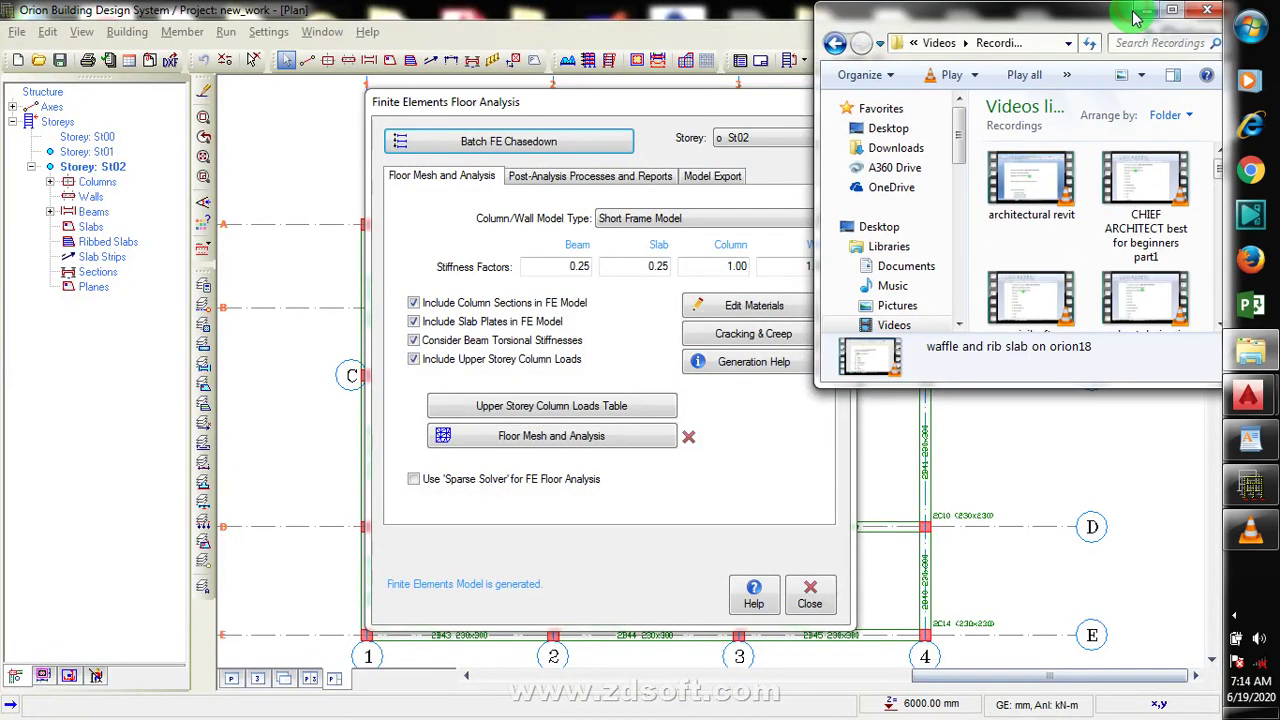
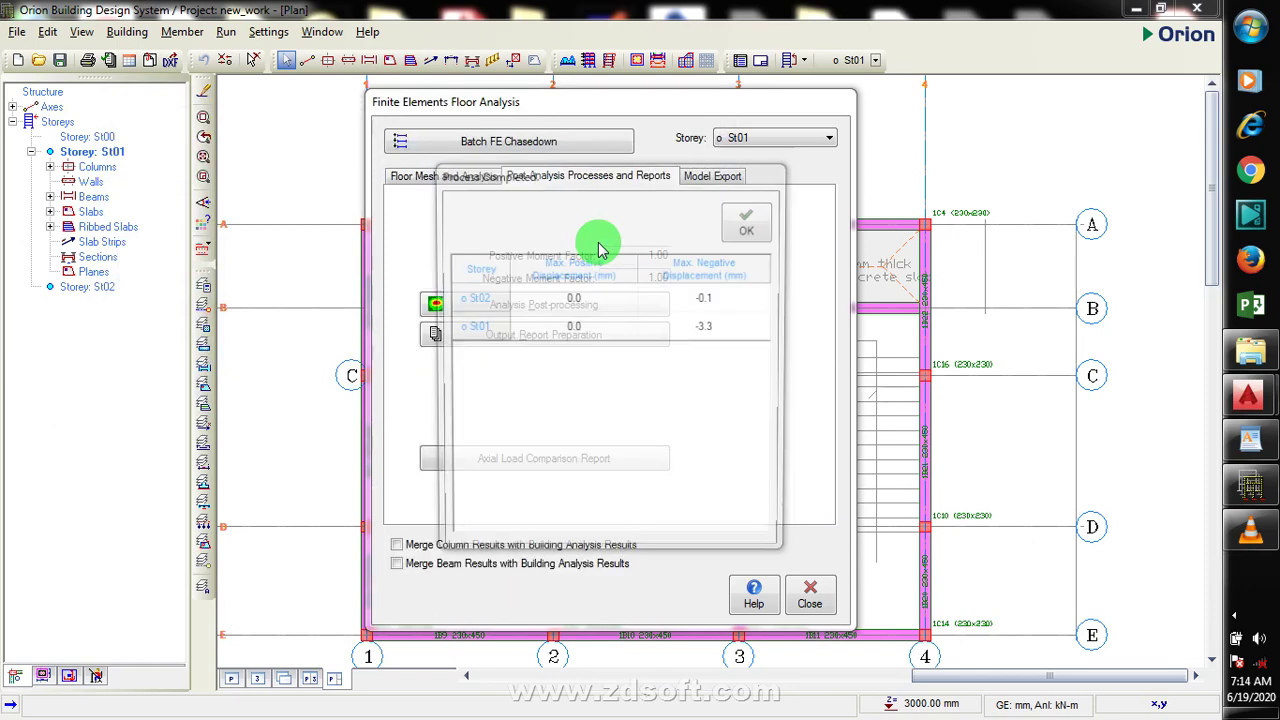
{"action": "left_click", "coordinate": [752, 230]}
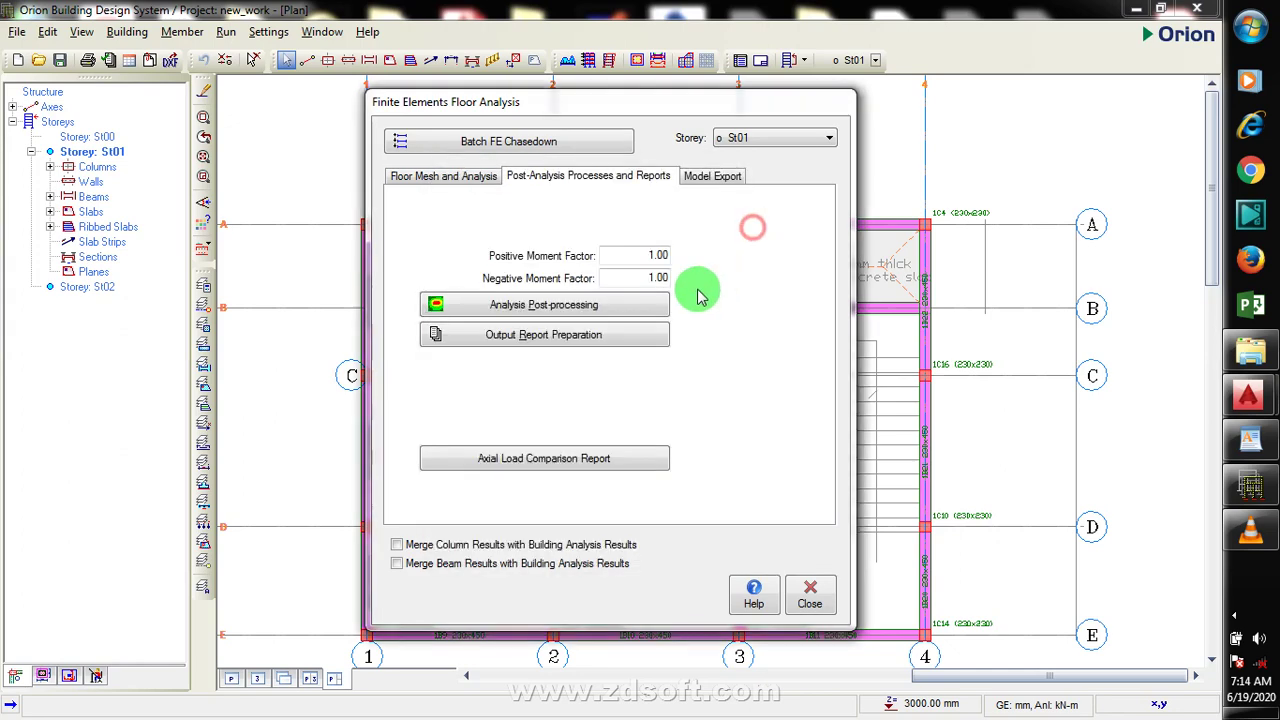
Replace the existing FE model of storey St01, regenerating the floor mesh in plan view, and close the model window
{"action": "left_click", "coordinate": [445, 177]}
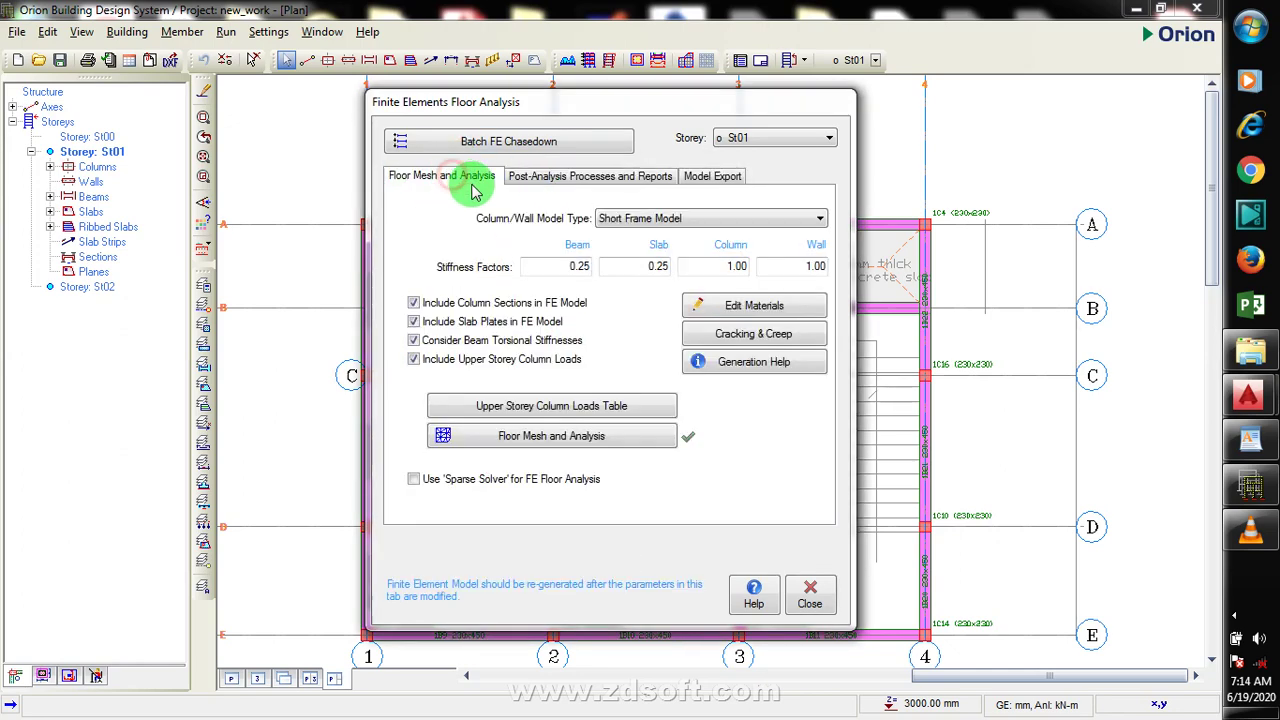
{"action": "left_click", "coordinate": [545, 436]}
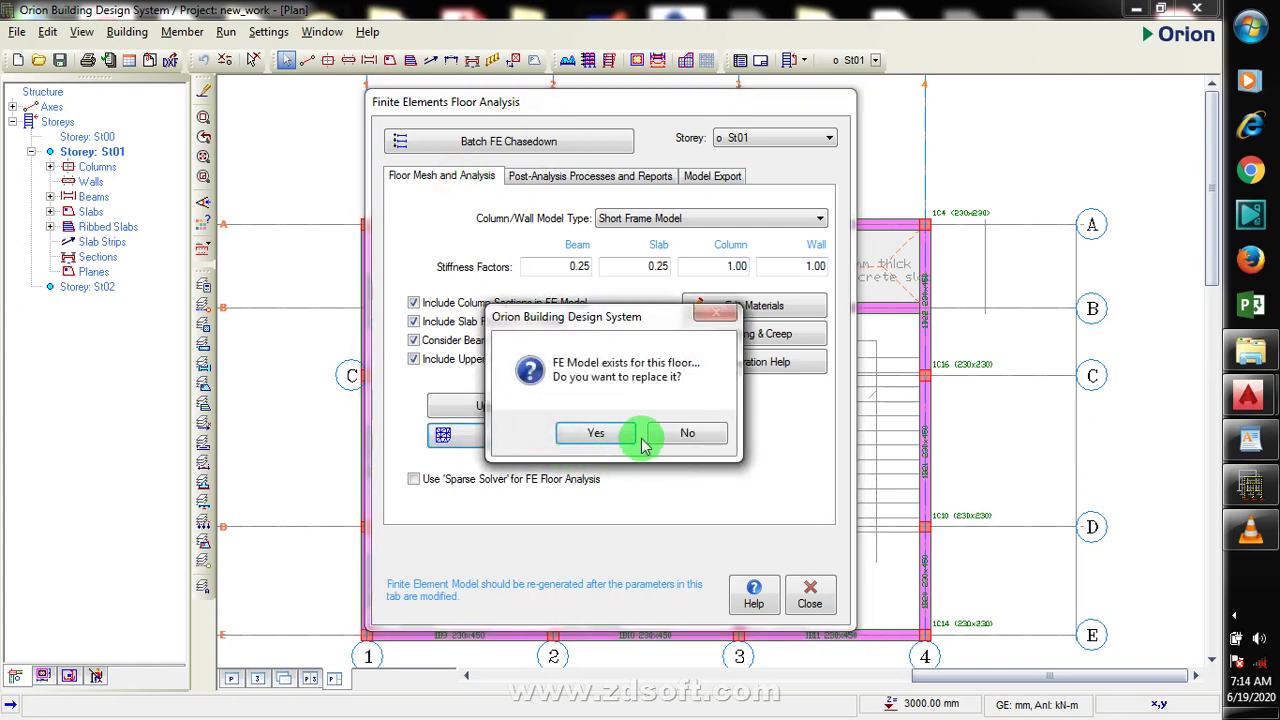
{"action": "left_click", "coordinate": [590, 437]}
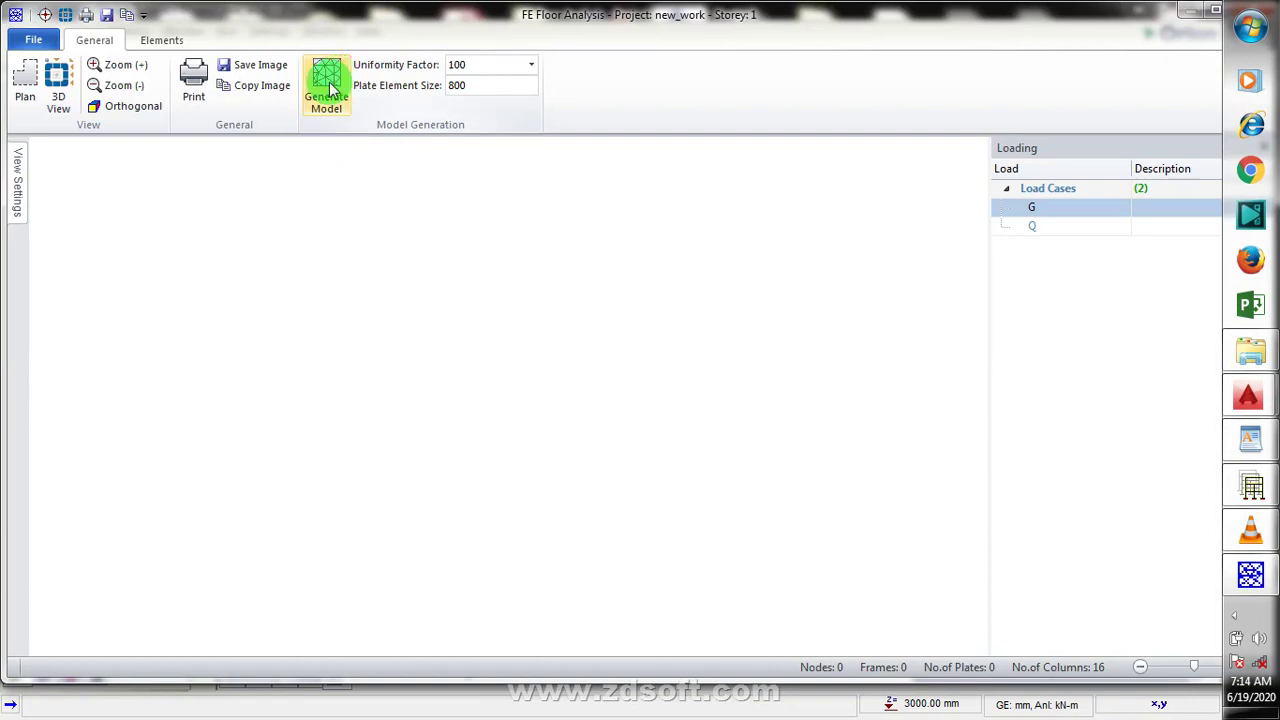
{"action": "left_click", "coordinate": [20, 80]}
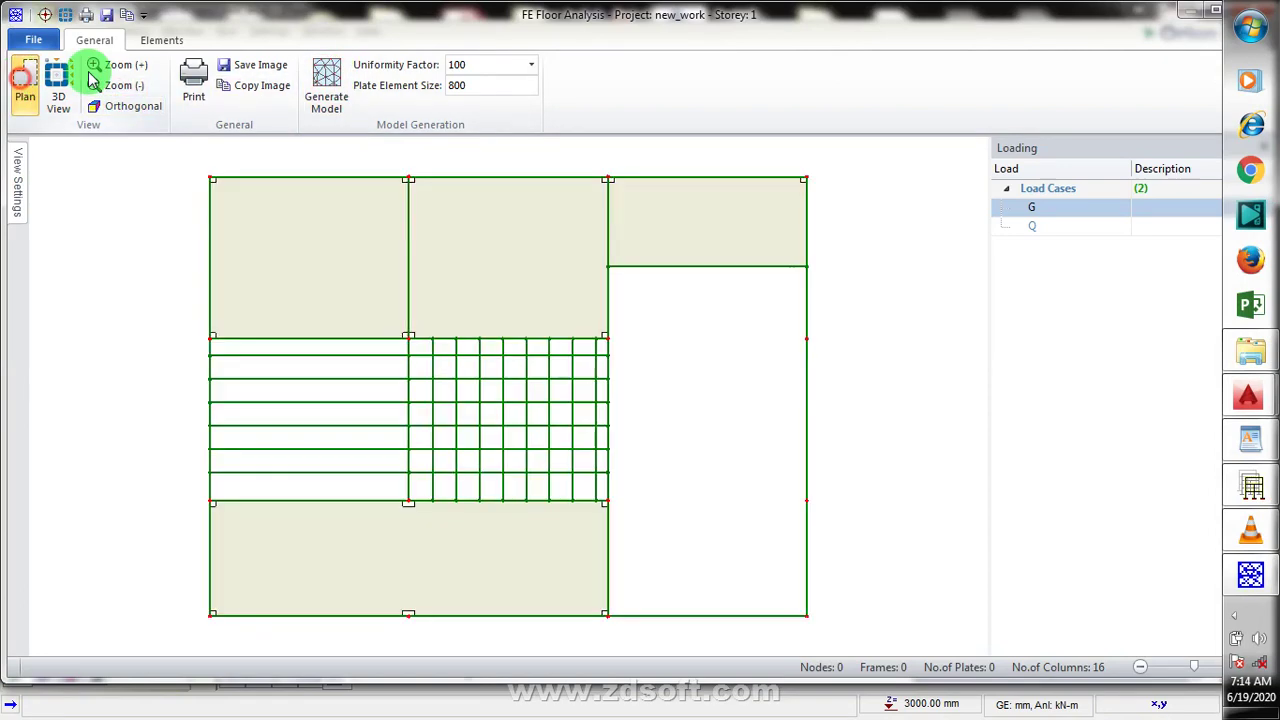
{"action": "left_click", "coordinate": [330, 88]}
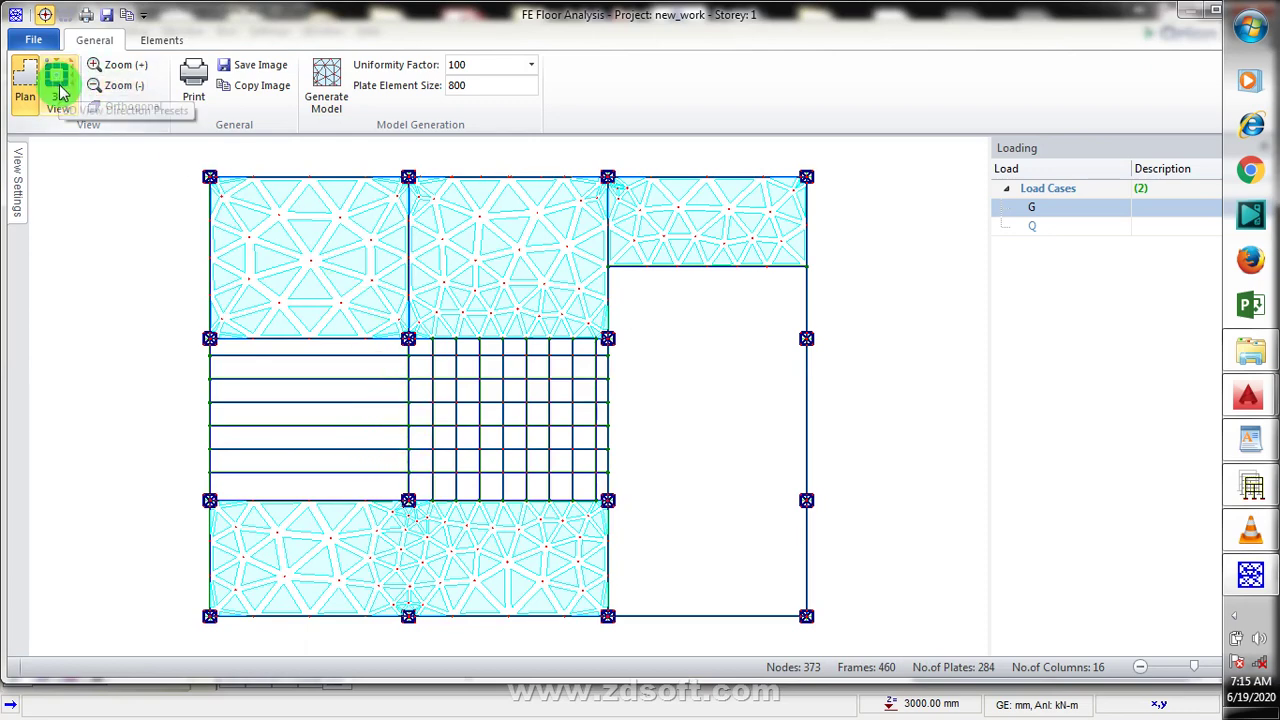
{"action": "left_click", "coordinate": [165, 42]}
{"action": "left_click", "coordinate": [100, 40]}
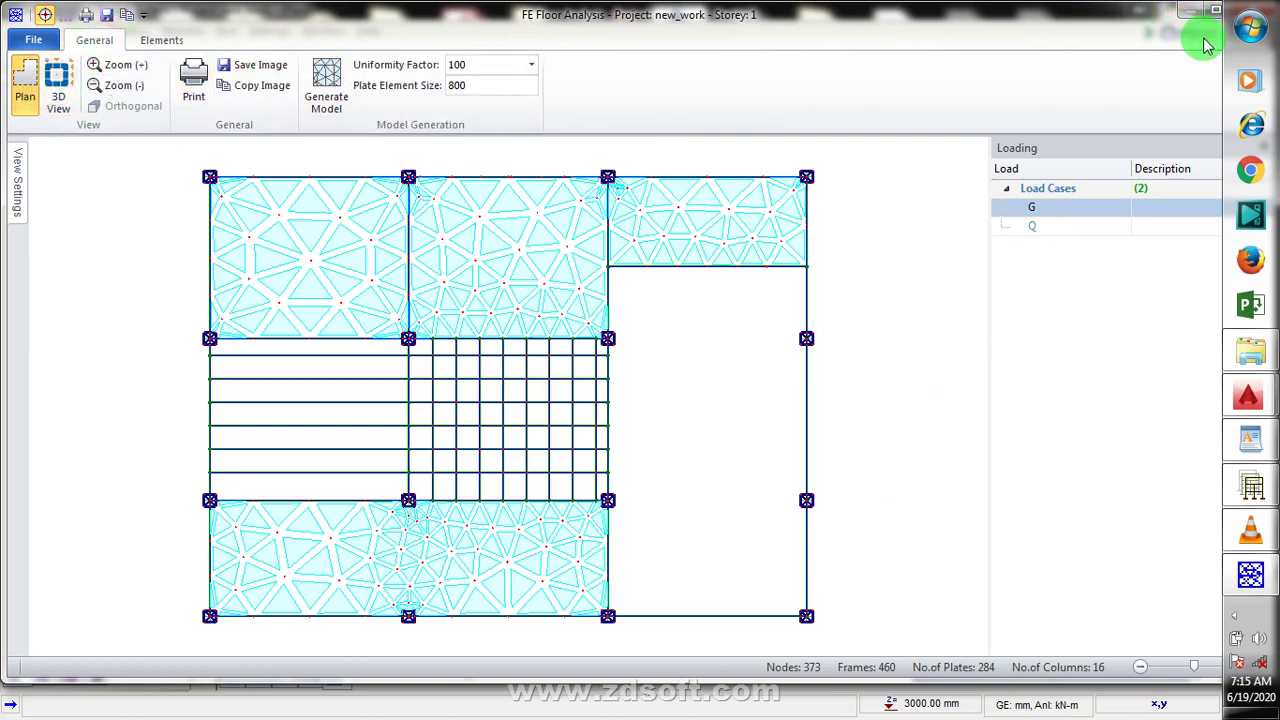
{"action": "left_click", "coordinate": [1214, 10]}
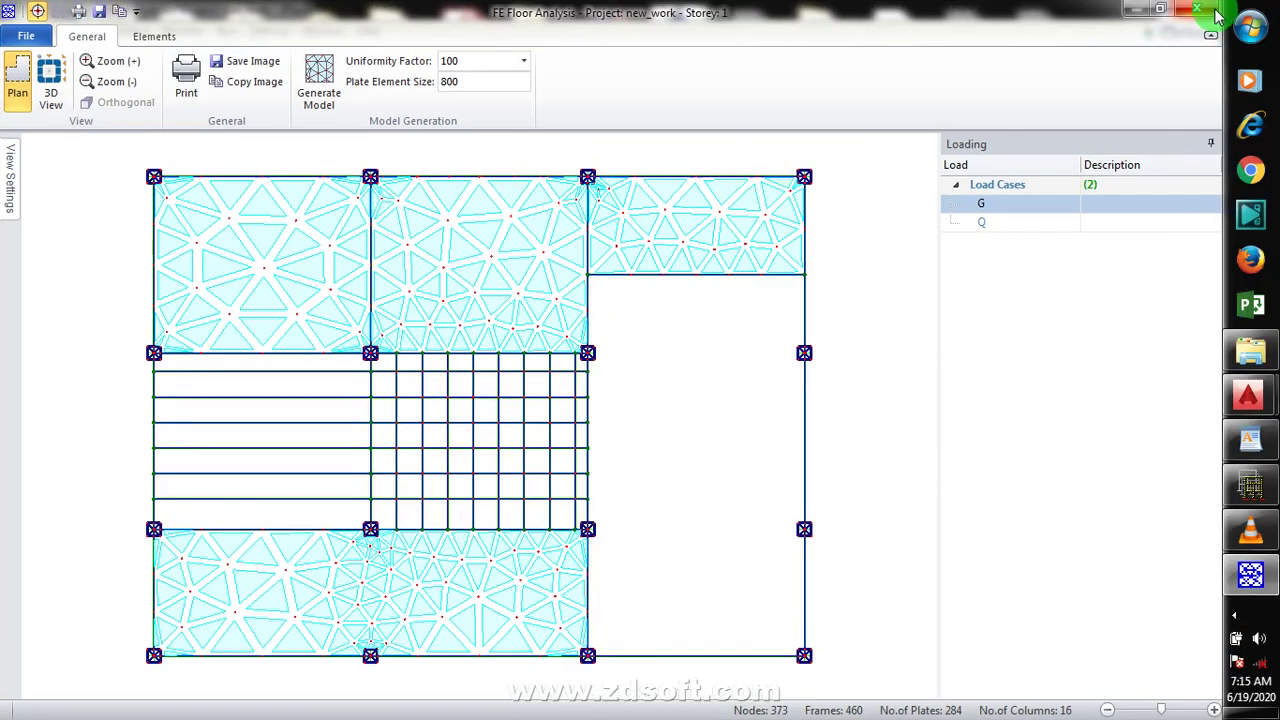
{"action": "left_click", "coordinate": [1210, 9]}
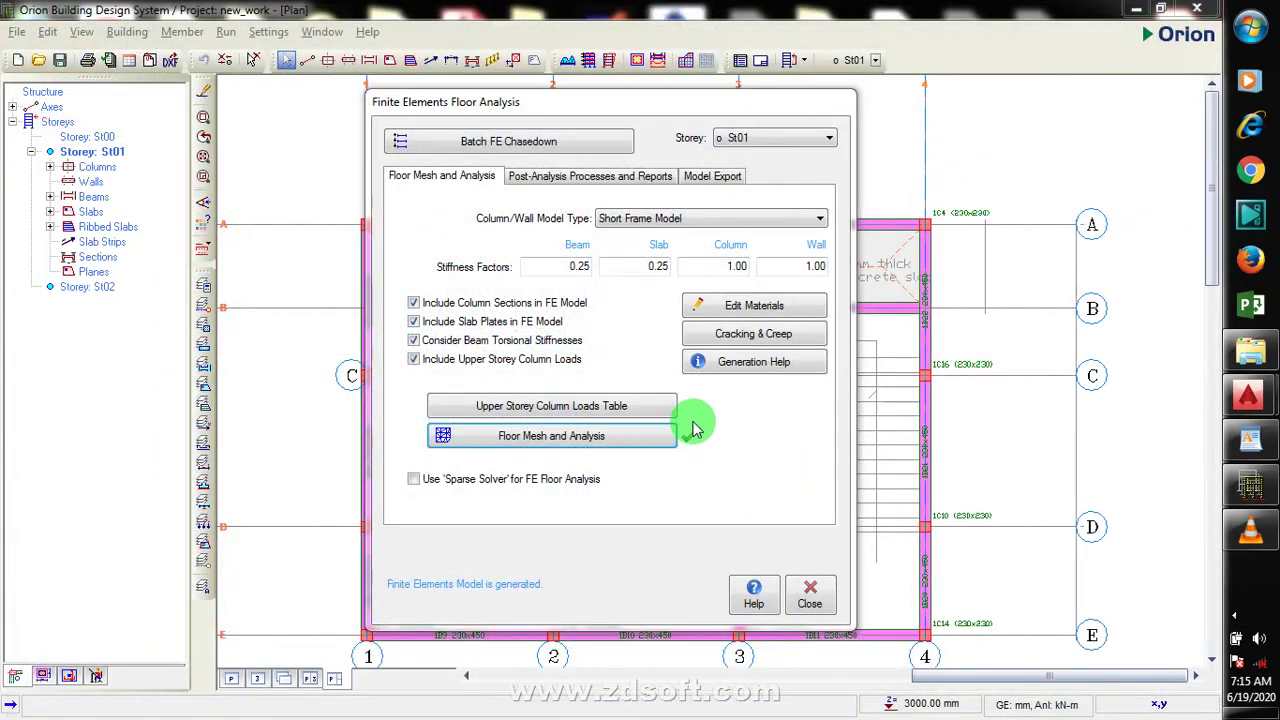
{"action": "left_click", "coordinate": [1236, 616]}
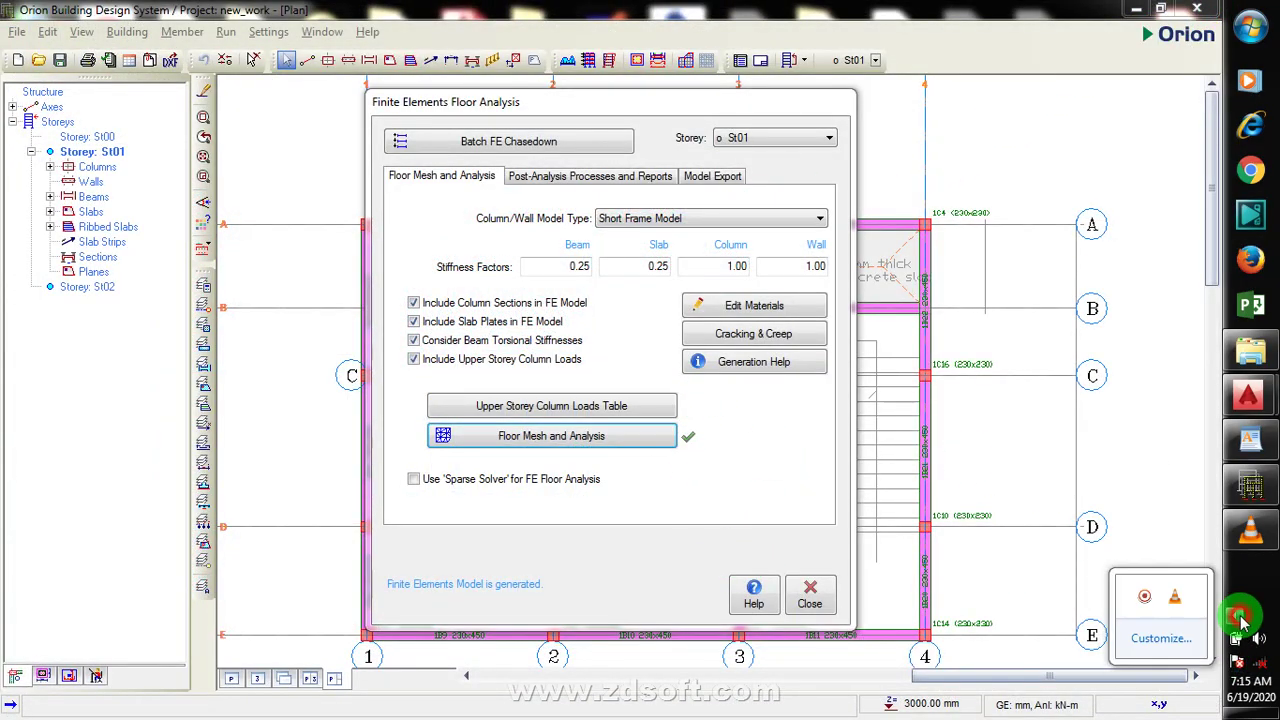
{"action": "left_click", "coordinate": [1240, 620]}
{"action": "left_click", "coordinate": [1240, 620]}
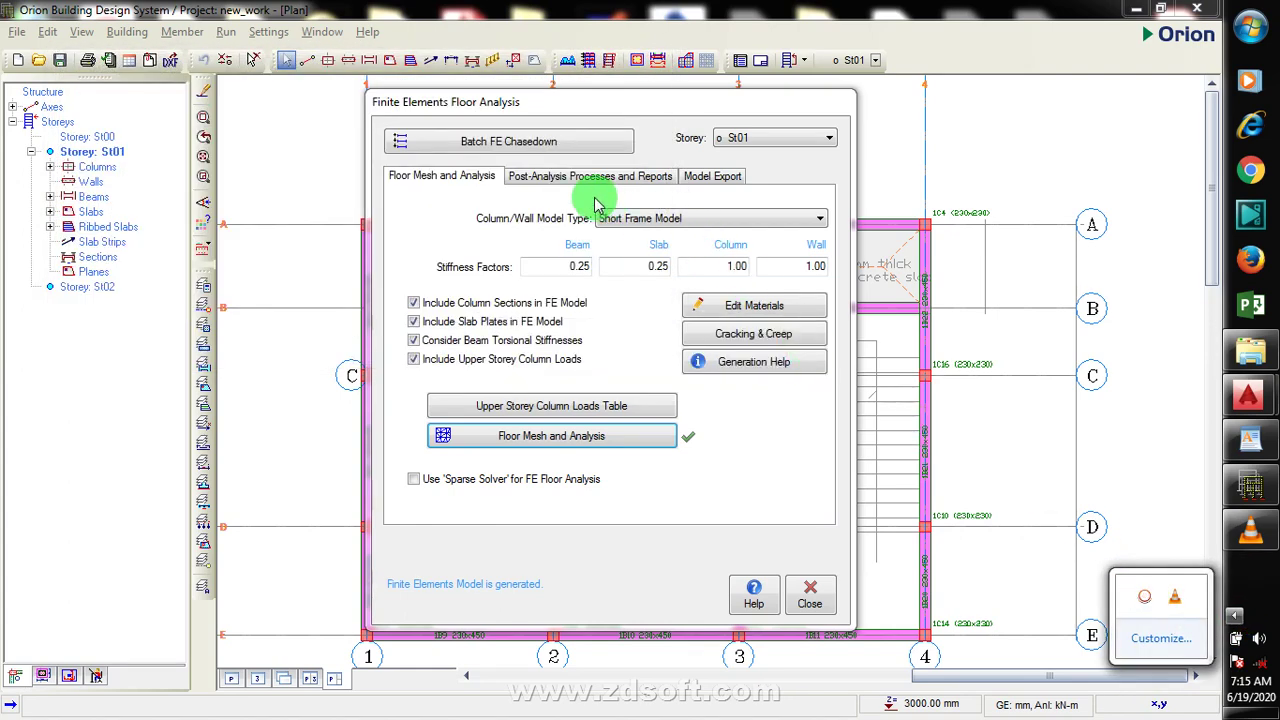
Produce the axial load comparison report from the floor analysis, review the applied dead and live loads per storey, and close it
{"action": "left_click", "coordinate": [805, 598]}
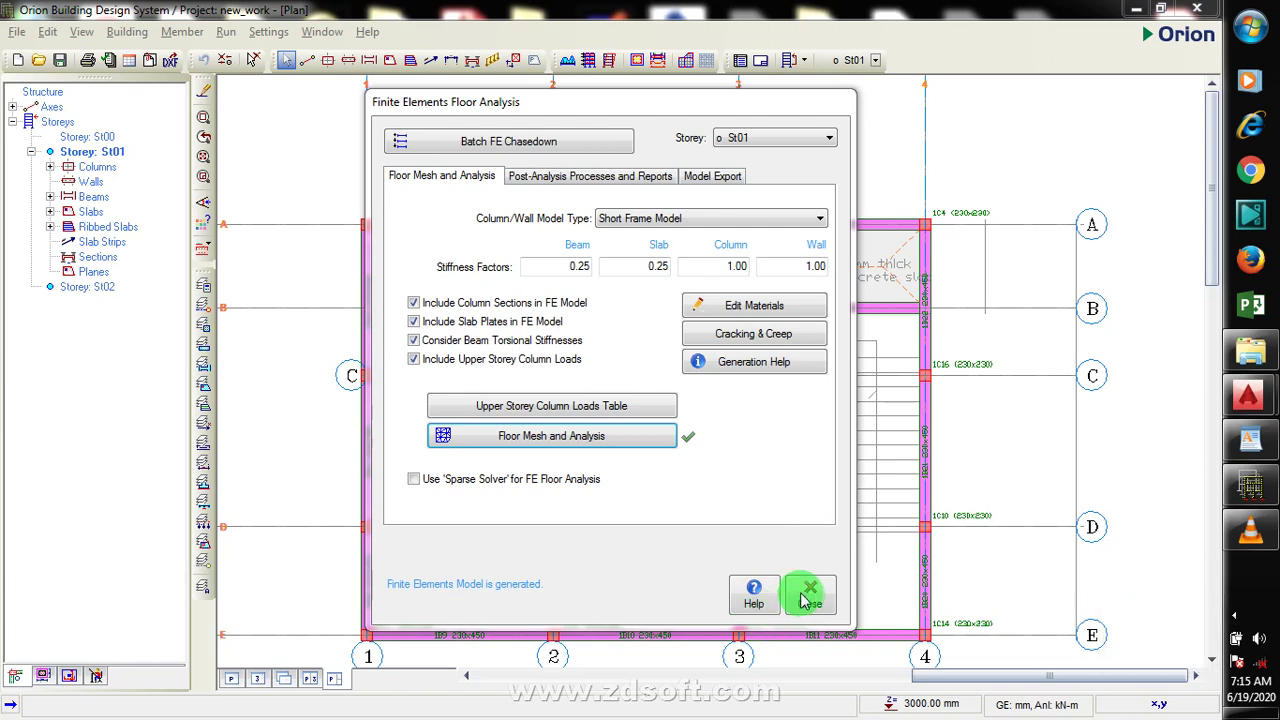
{"action": "key", "text": "ctrl+Tab"}
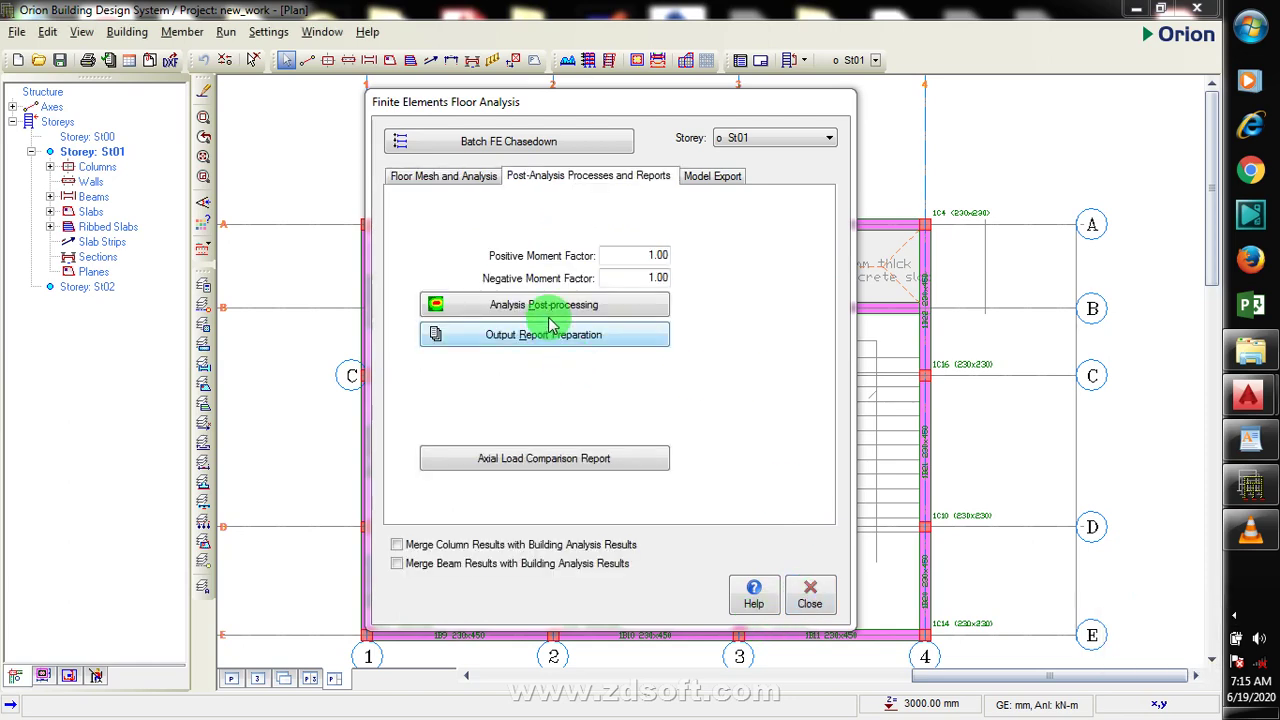
{"action": "left_click", "coordinate": [570, 461]}
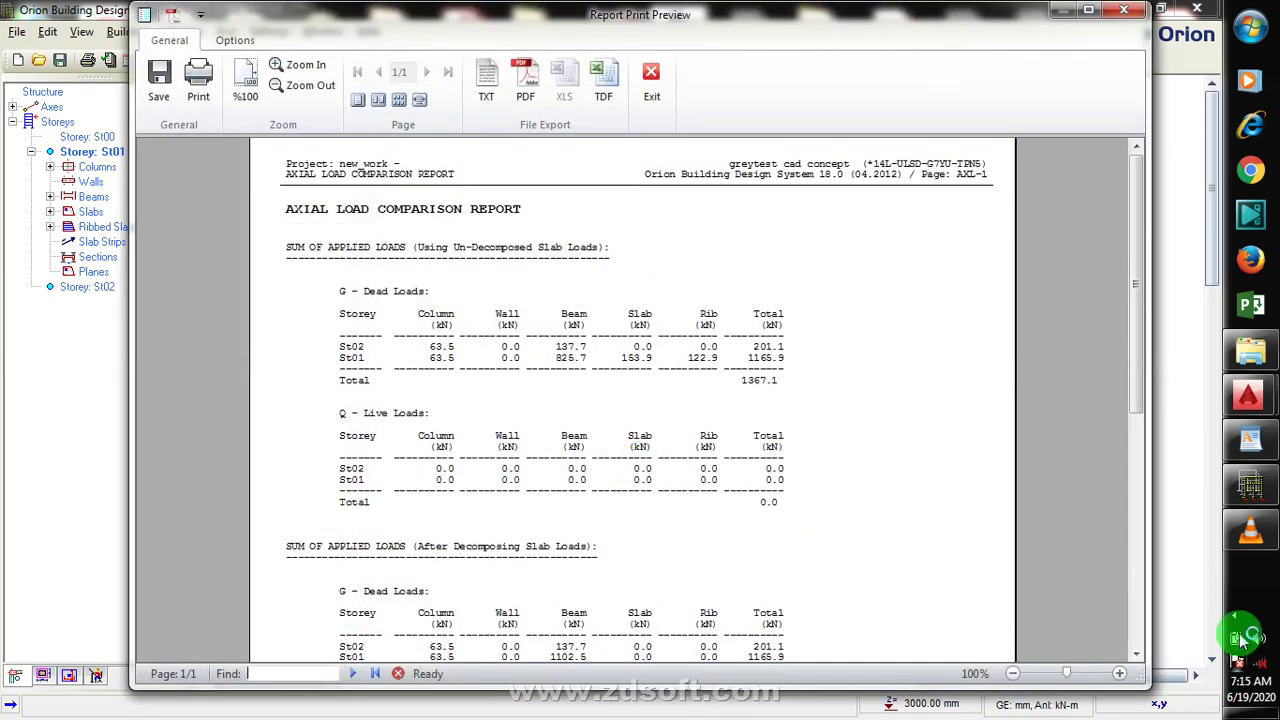
{"action": "left_click", "coordinate": [1237, 615]}
{"action": "right_click", "coordinate": [1140, 597]}
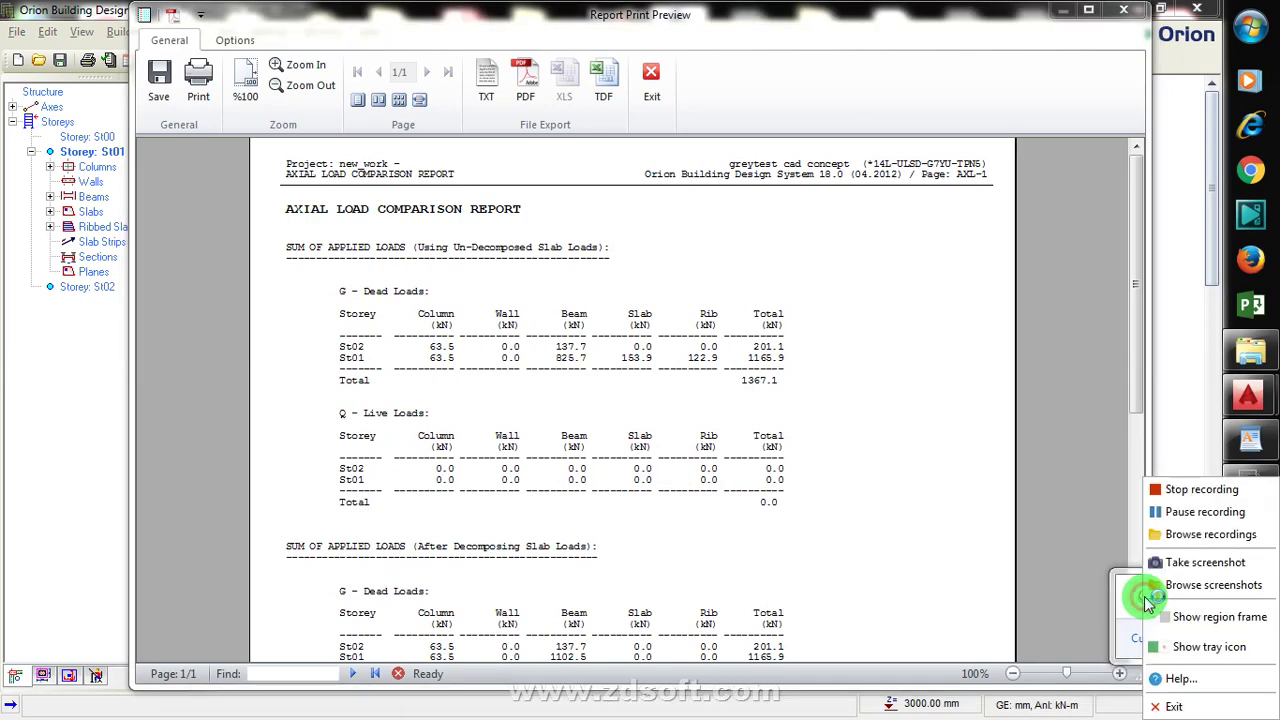
{"action": "left_click", "coordinate": [1110, 535]}
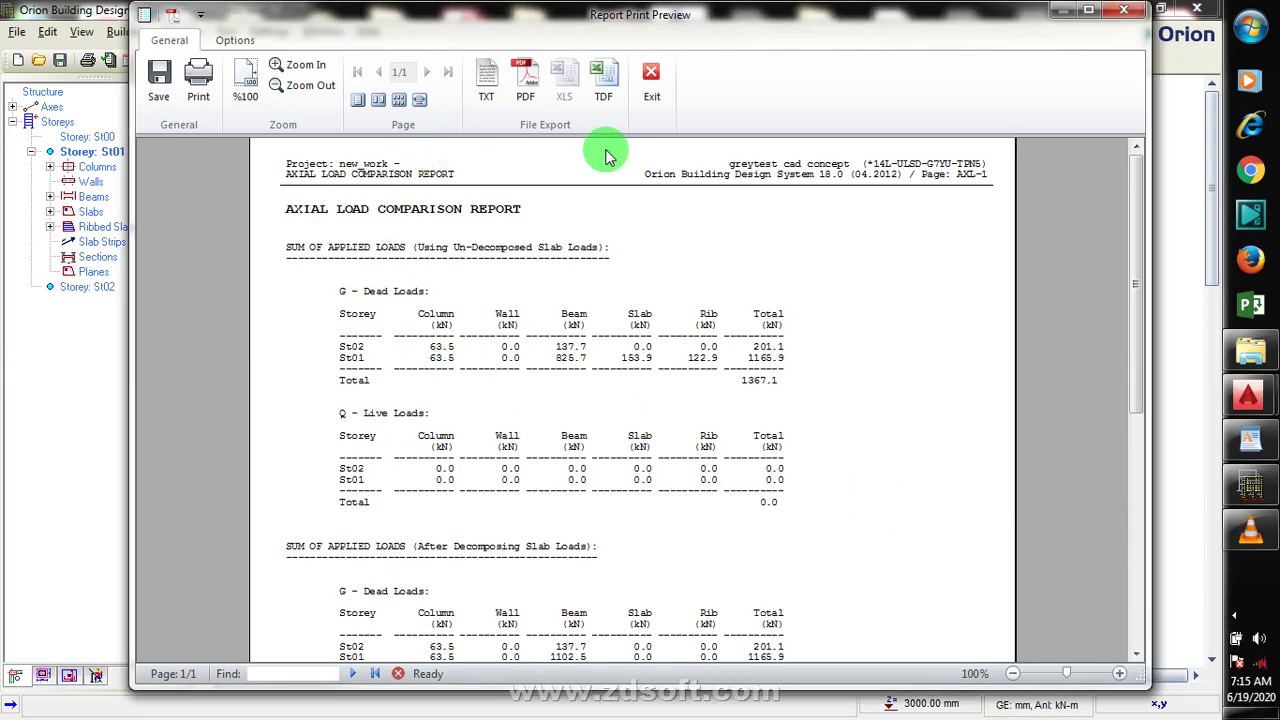
{"action": "left_click", "coordinate": [1123, 10]}
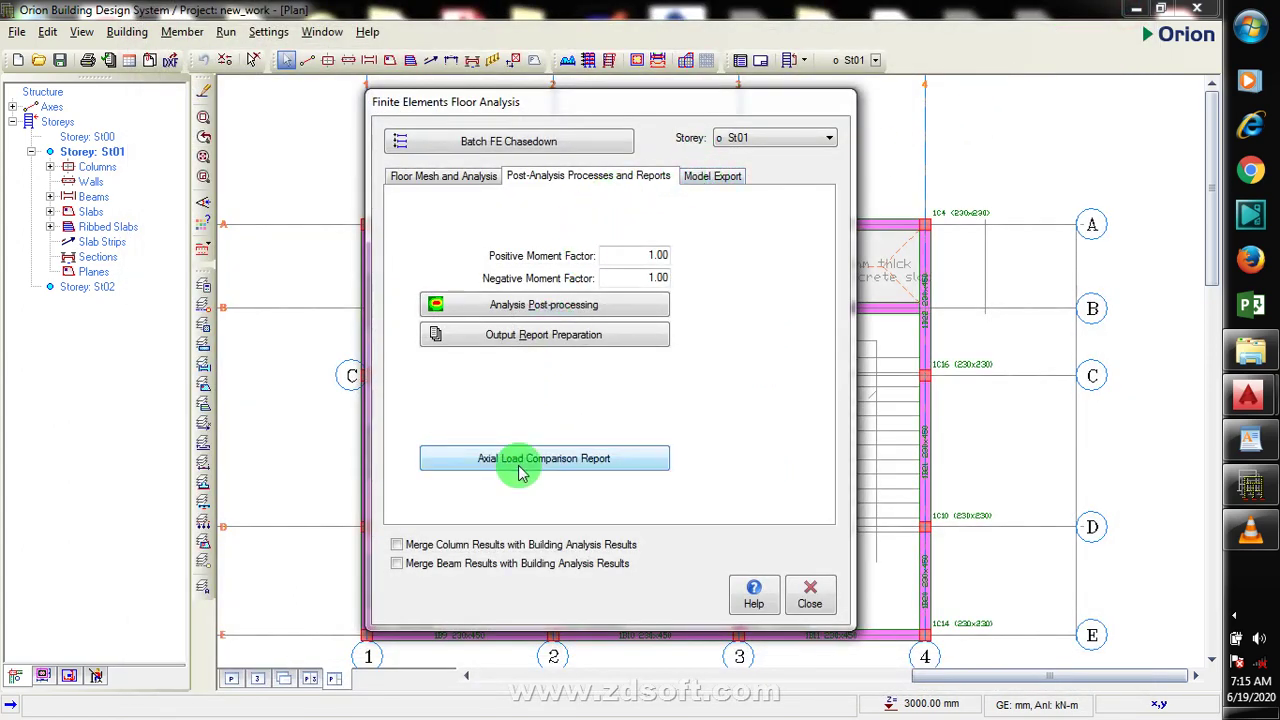
Open the analysis post-processor for storey St01 and display the floor displacements in plan view
{"action": "left_click", "coordinate": [585, 314]}
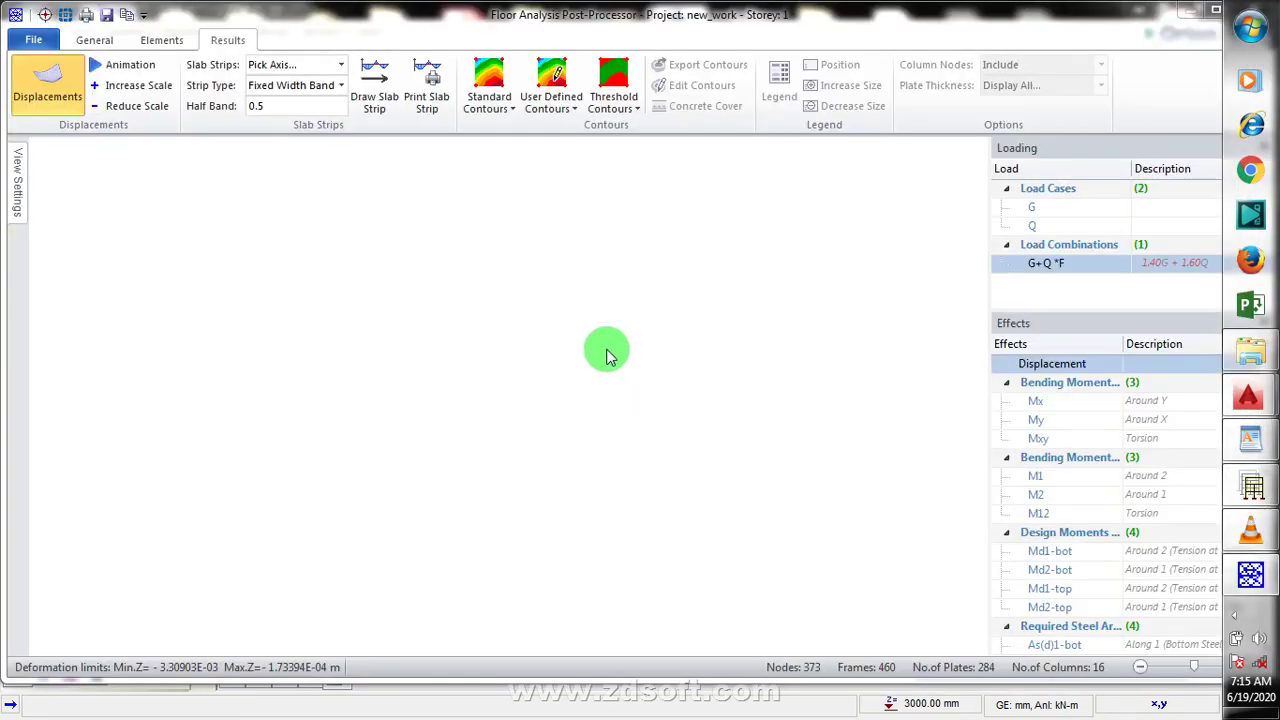
{"action": "left_click", "coordinate": [48, 88]}
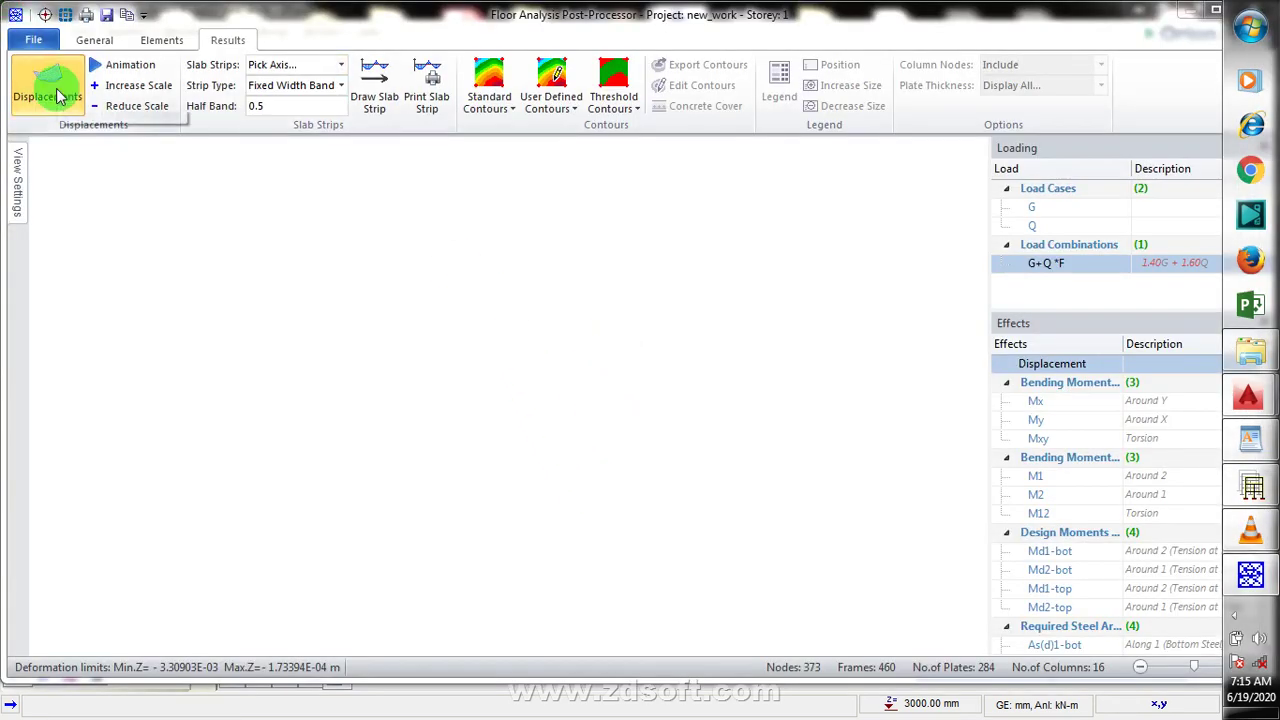
{"action": "left_click", "coordinate": [51, 67]}
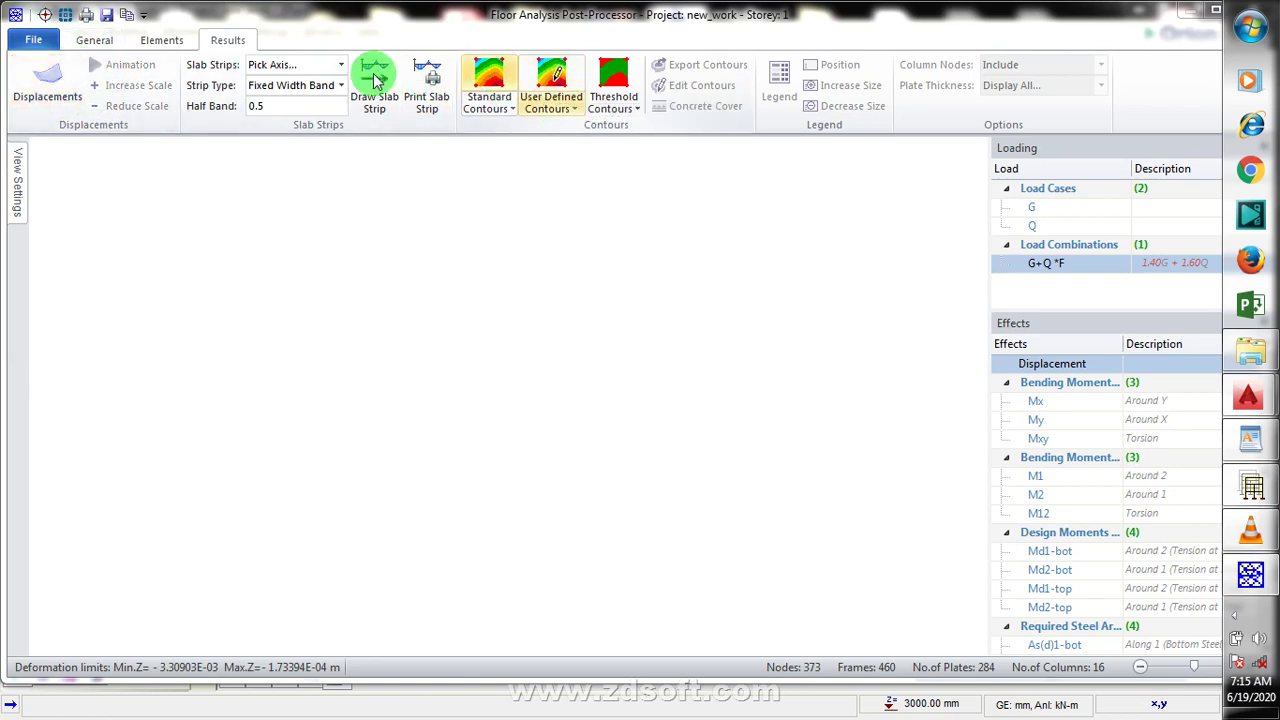
{"action": "left_click", "coordinate": [92, 40]}
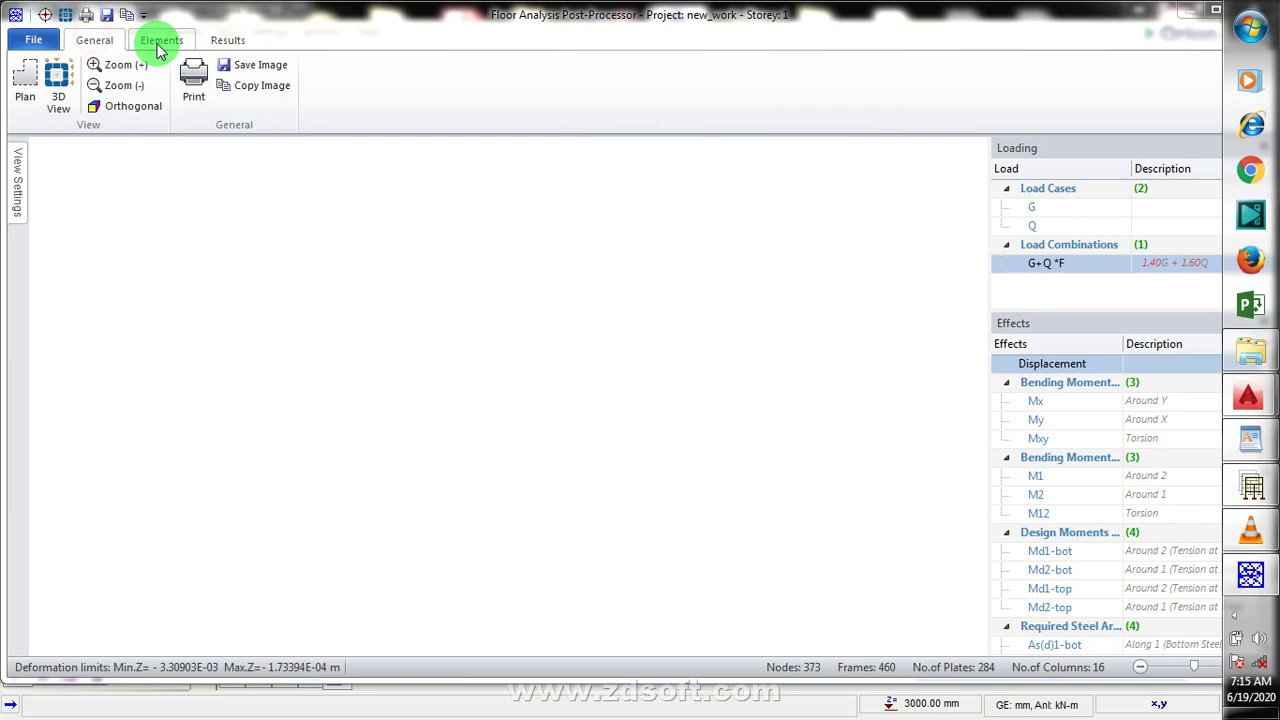
{"action": "left_click", "coordinate": [32, 80]}
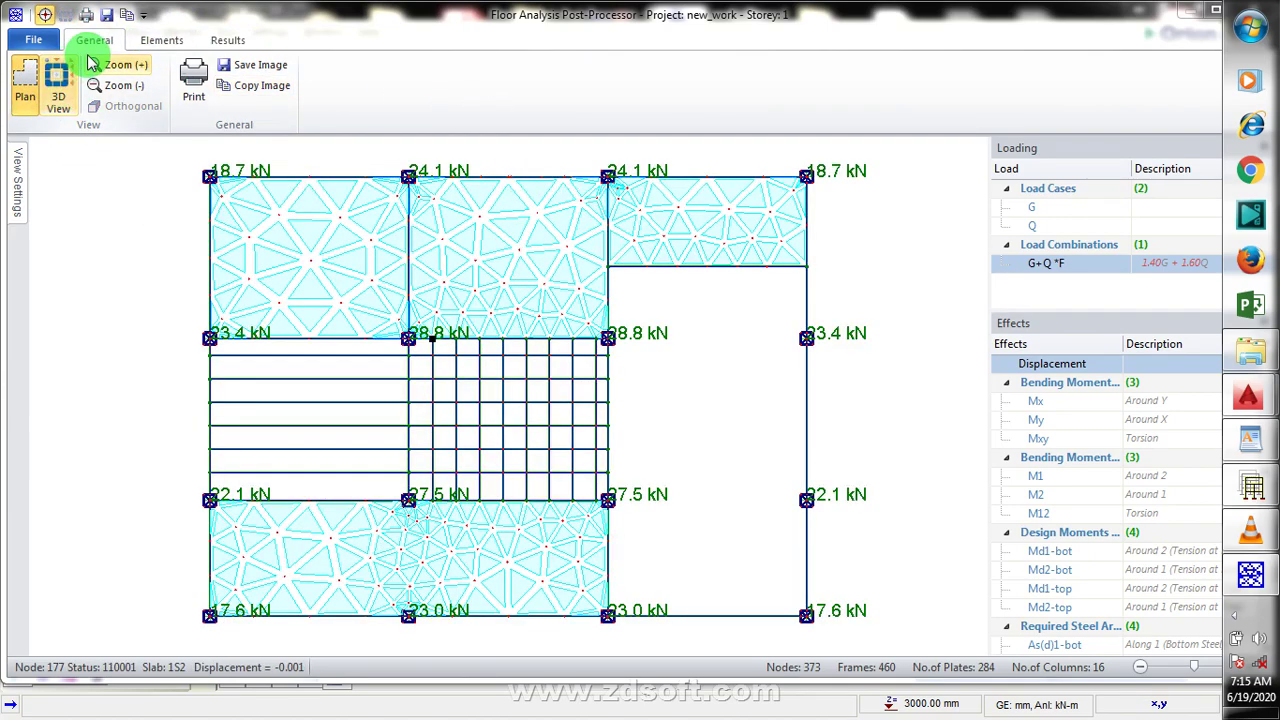
{"action": "left_click", "coordinate": [152, 40]}
{"action": "left_click", "coordinate": [226, 40]}
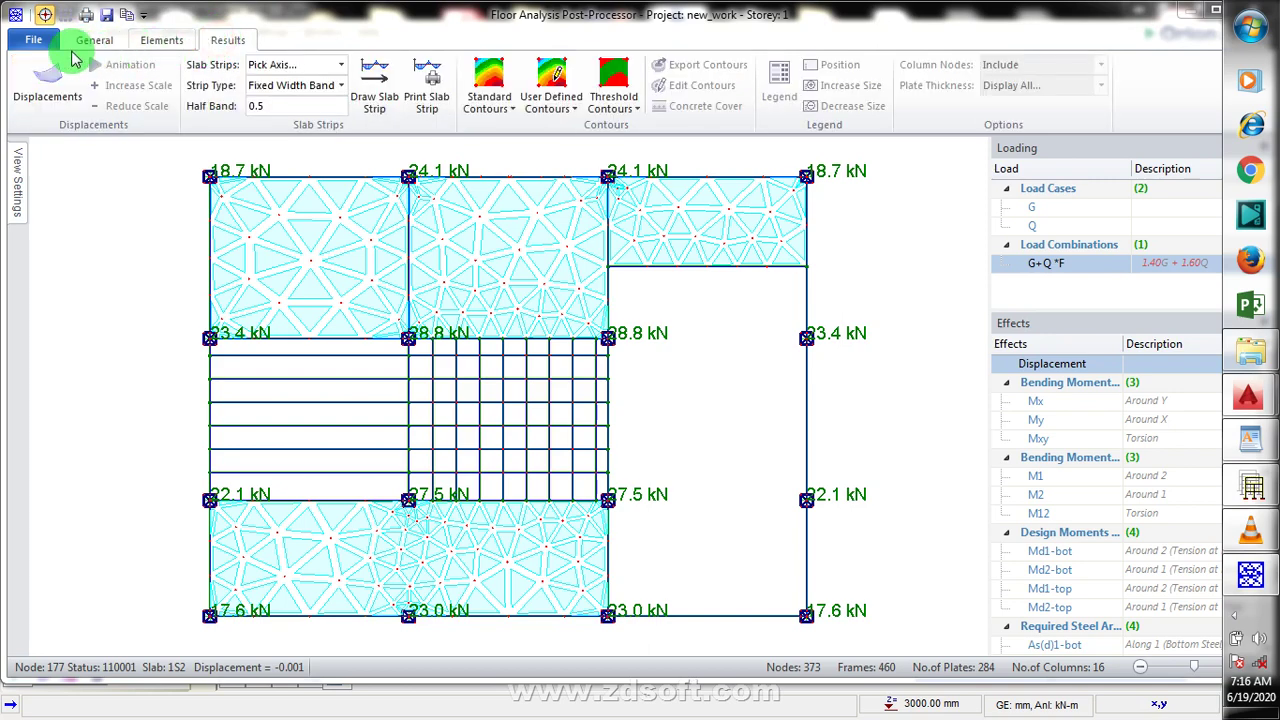
{"action": "left_click", "coordinate": [42, 82]}
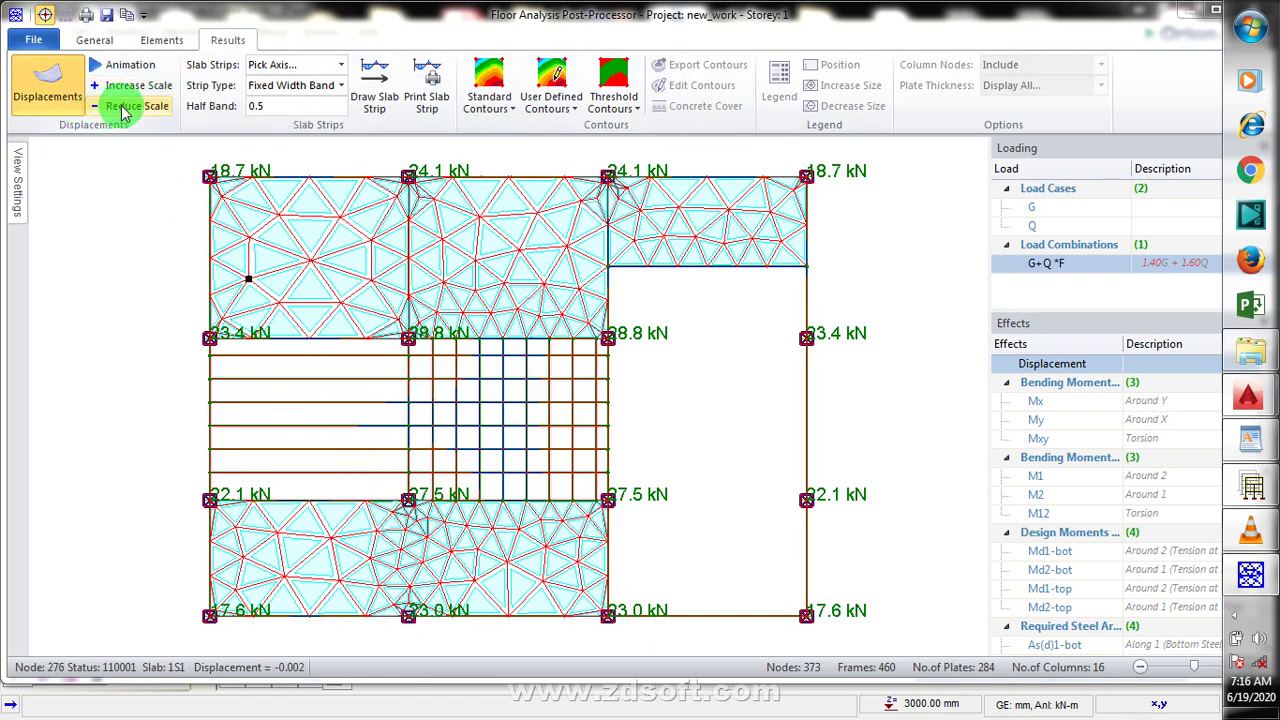
Turn on the 3D view control and rotate the displaced floor mesh to examine it from several directions
{"action": "left_click", "coordinate": [106, 42]}
{"action": "left_click", "coordinate": [57, 84]}
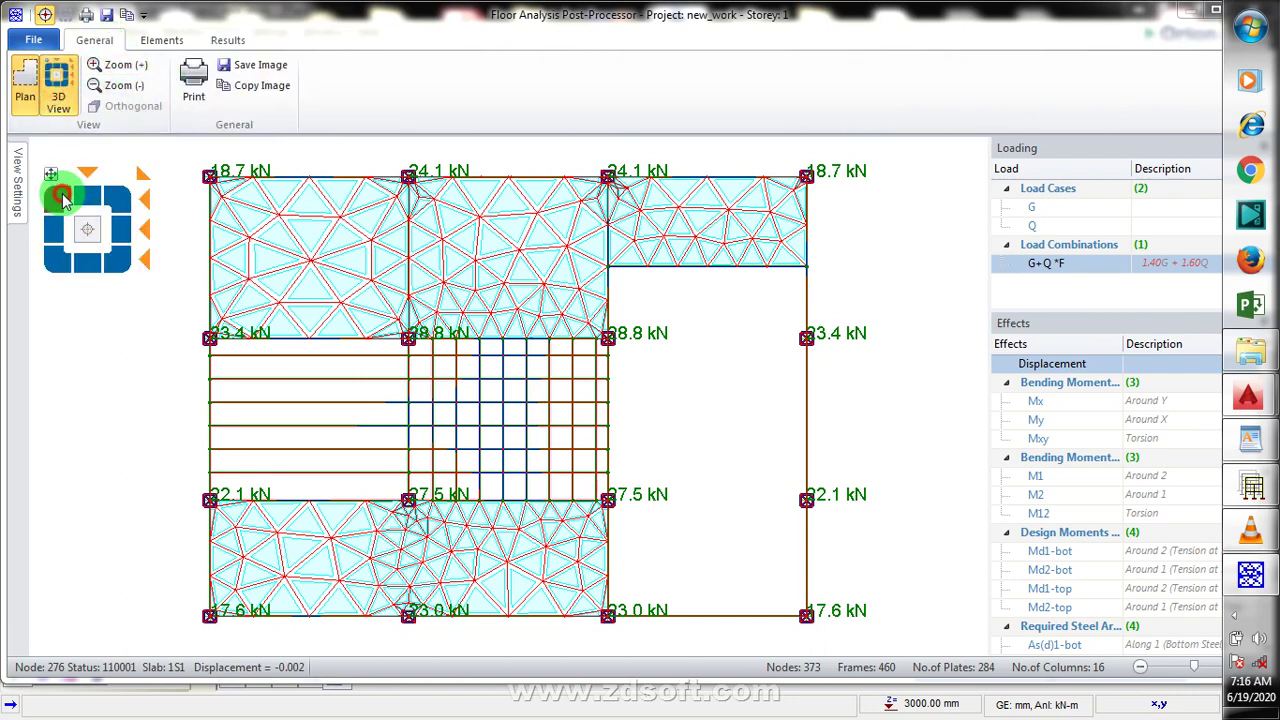
{"action": "left_click", "coordinate": [62, 200]}
{"action": "left_click", "coordinate": [93, 207]}
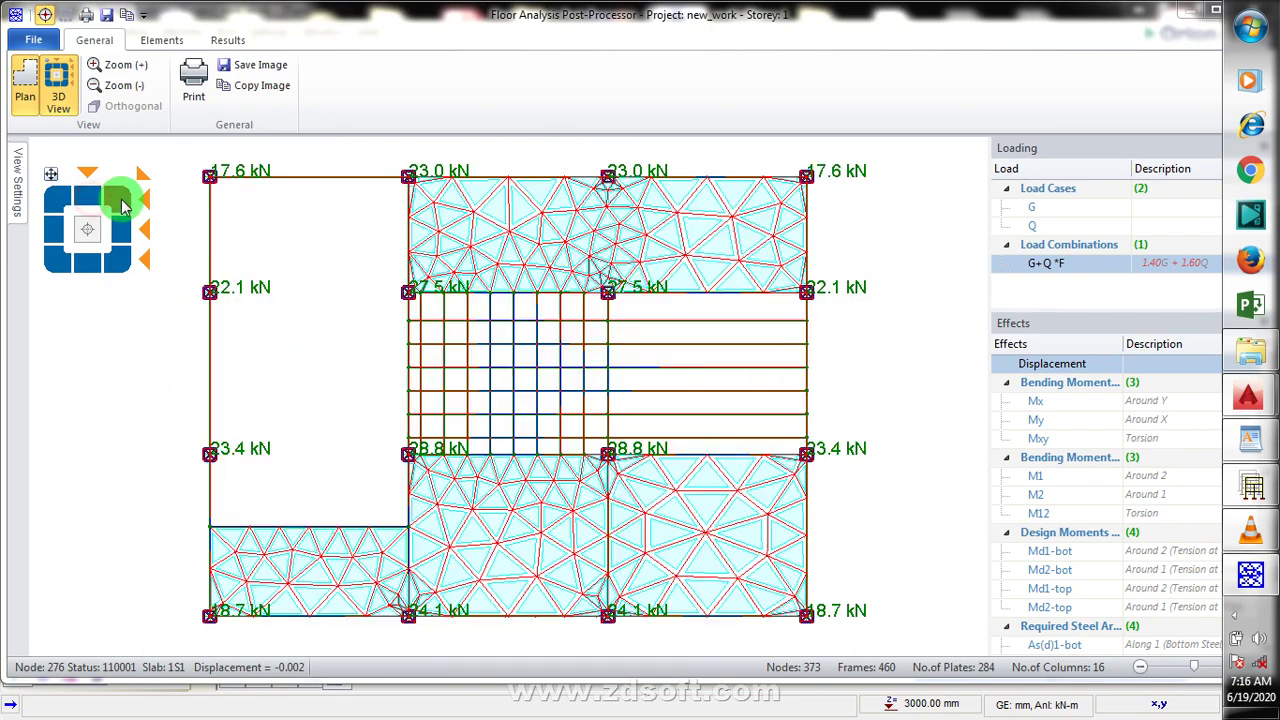
{"action": "left_click", "coordinate": [120, 205]}
{"action": "left_click", "coordinate": [120, 262]}
{"action": "left_click", "coordinate": [92, 258]}
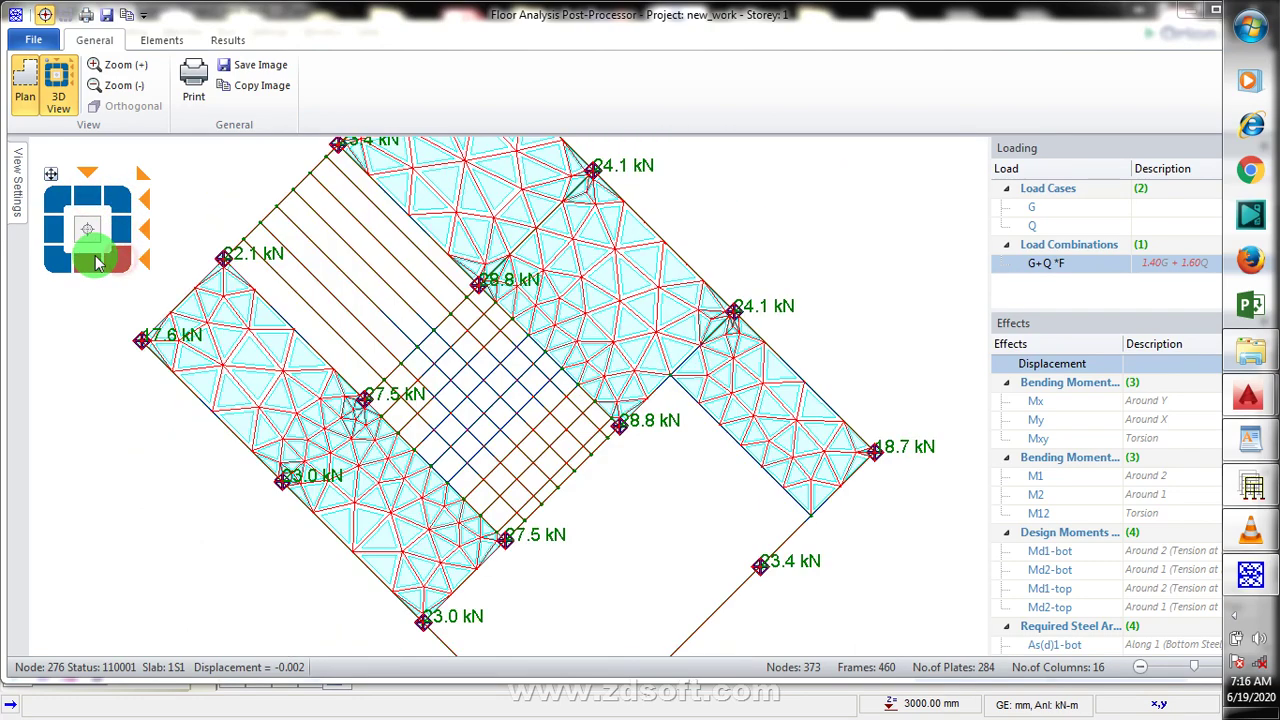
{"action": "left_click", "coordinate": [93, 230]}
{"action": "left_click", "coordinate": [63, 201]}
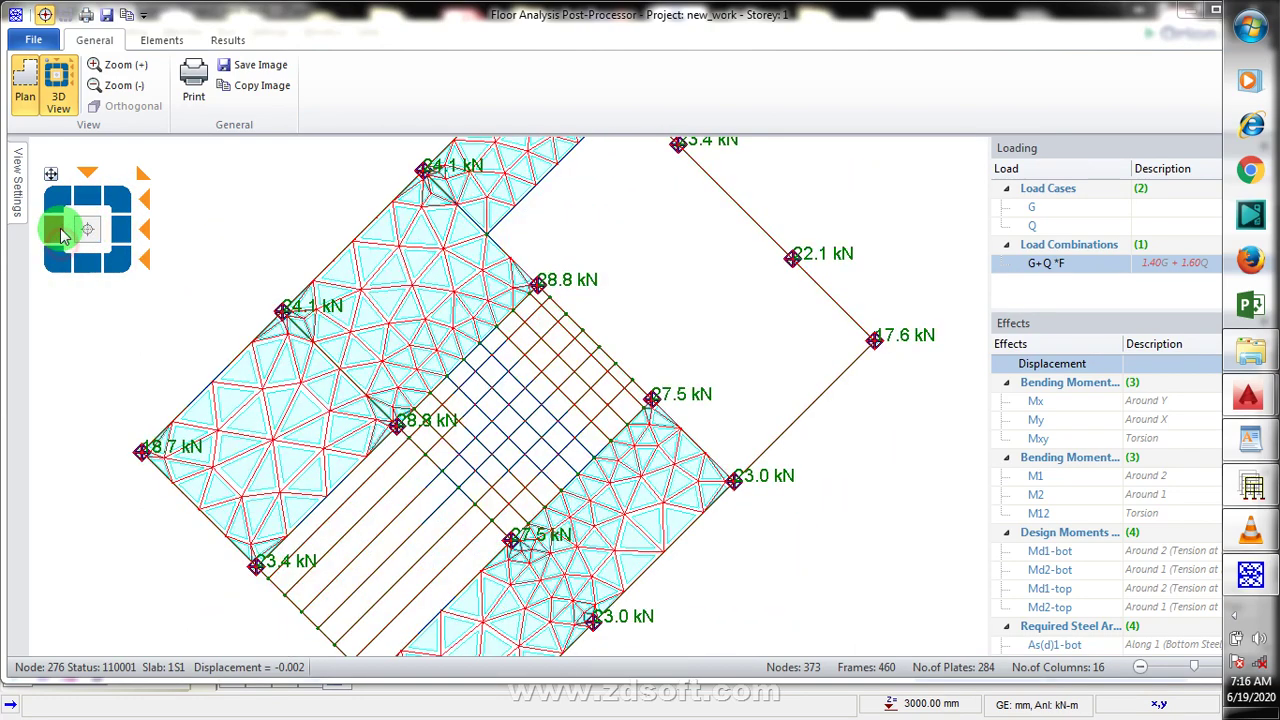
{"action": "left_click", "coordinate": [63, 201]}
{"action": "left_click", "coordinate": [64, 201]}
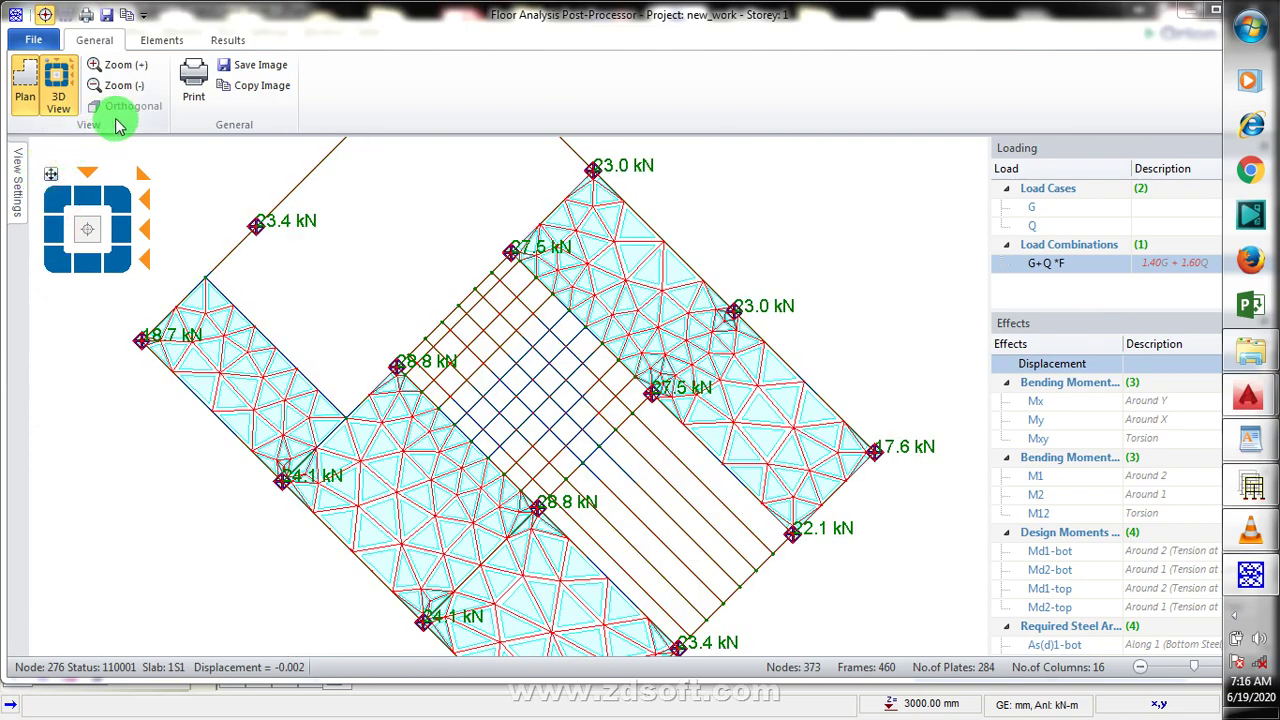
Close the post-processor and transfer the slab strip FE analysis results with column and wall results set to Include in Strip Results
{"action": "left_click", "coordinate": [1212, 18]}
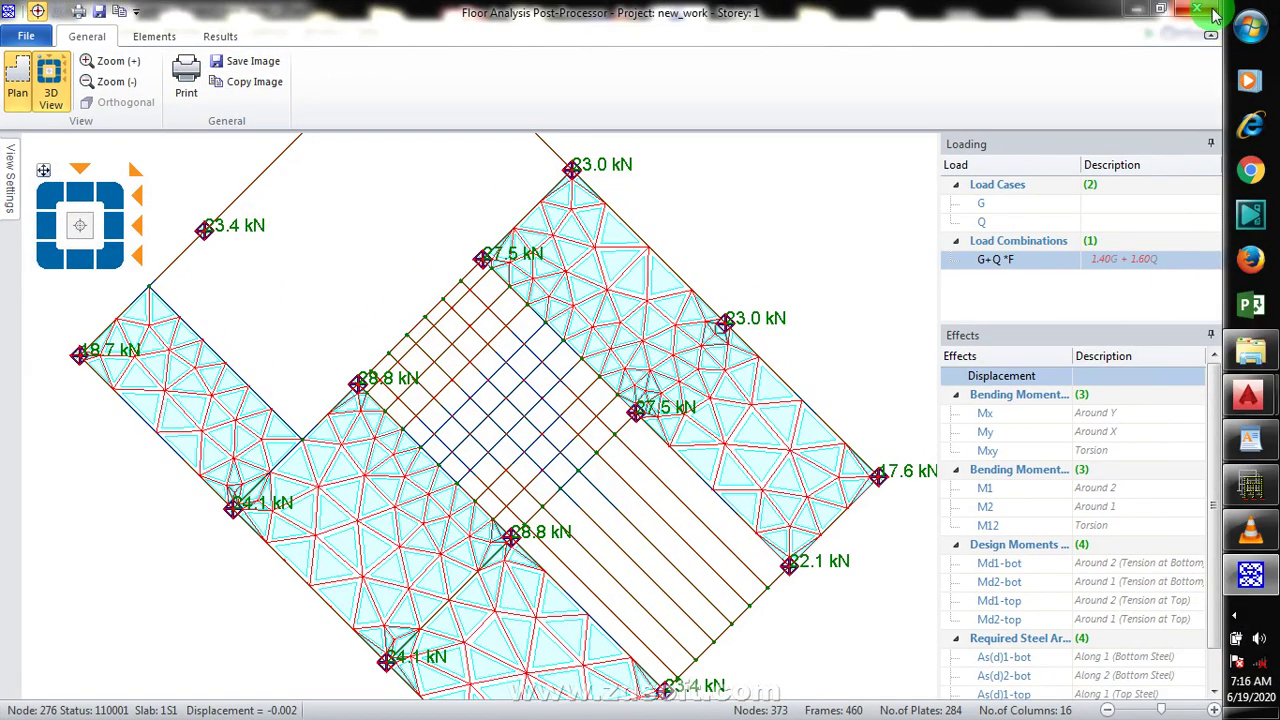
{"action": "left_click", "coordinate": [1212, 12]}
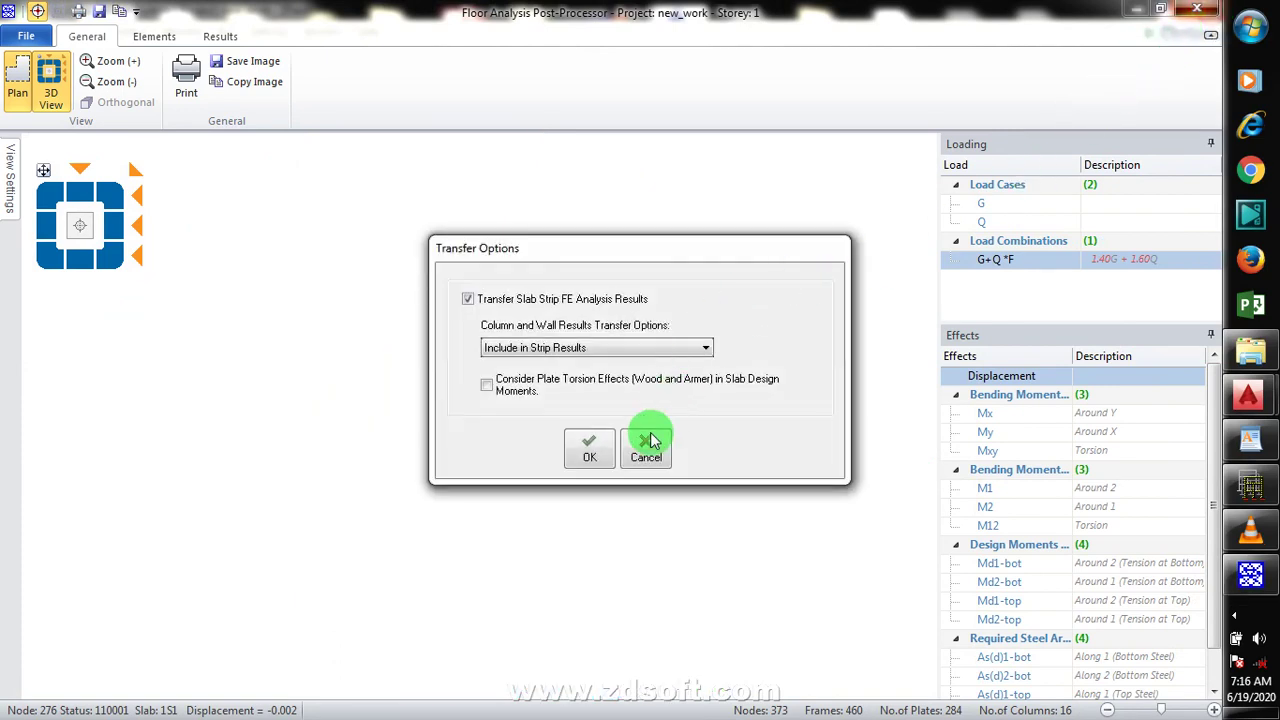
{"action": "left_click", "coordinate": [595, 440]}
{"action": "left_click", "coordinate": [1195, 12]}
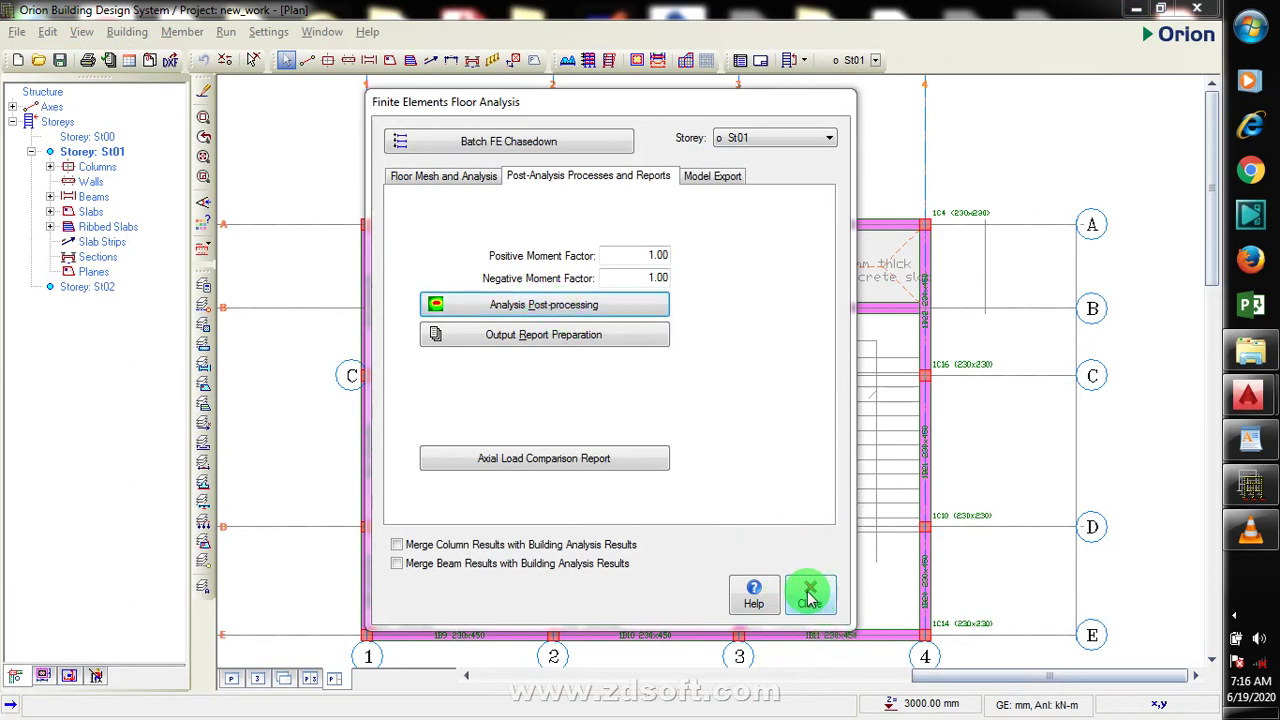
Return to the floor mesh and analysis settings, then close the finite elements floor analysis and save the changes
{"action": "left_click", "coordinate": [458, 178]}
{"action": "left_click", "coordinate": [591, 429]}
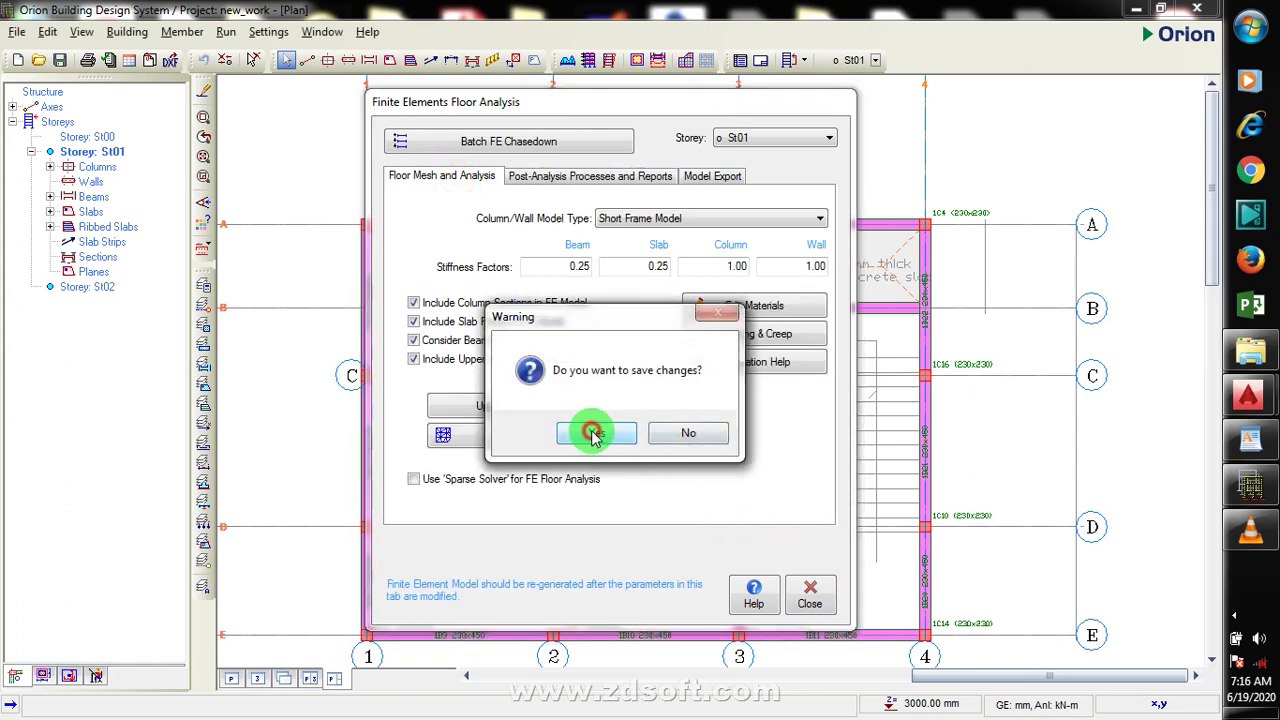
{"action": "left_click", "coordinate": [818, 604]}
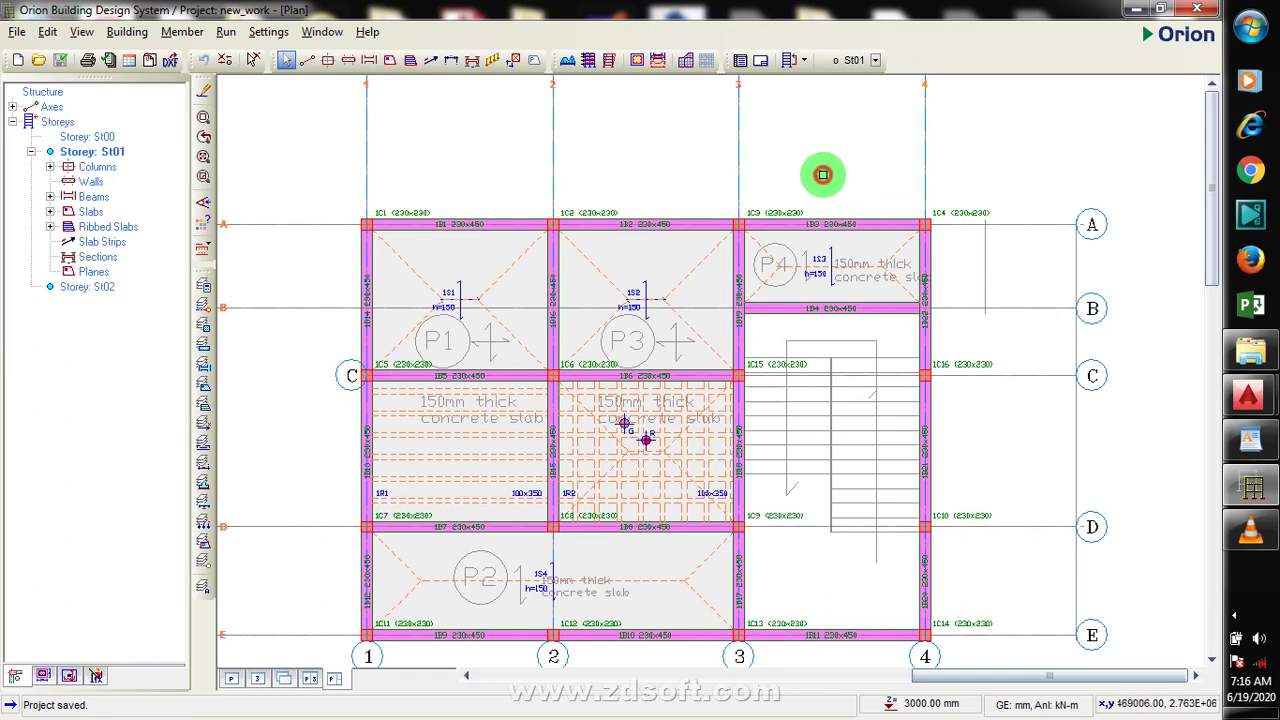
Start a new slab strip X1 on storey St01 in the X direction with the type Analytical Strip
{"action": "scroll", "coordinate": [836, 200], "scroll_direction": "down", "scroll_amount": 2}
{"action": "scroll", "coordinate": [837, 240], "scroll_direction": "up", "scroll_amount": 1}
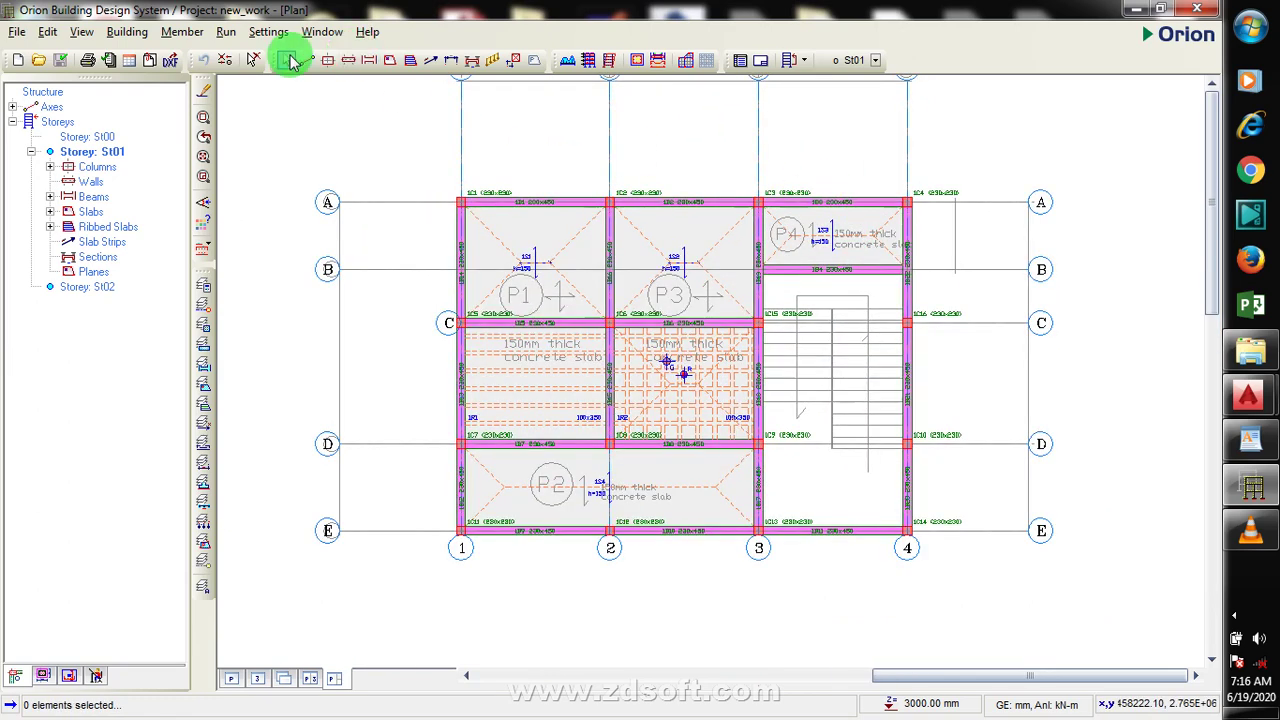
{"action": "left_click", "coordinate": [430, 64]}
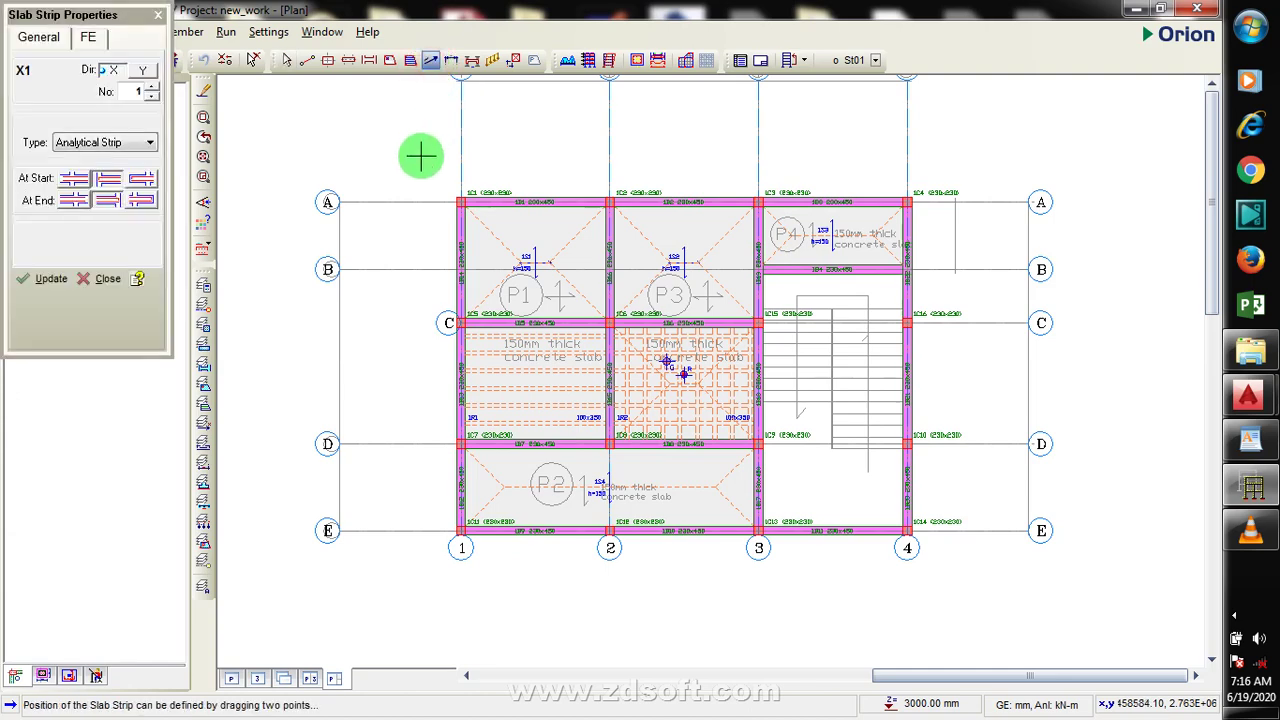
{"action": "left_click", "coordinate": [116, 150]}
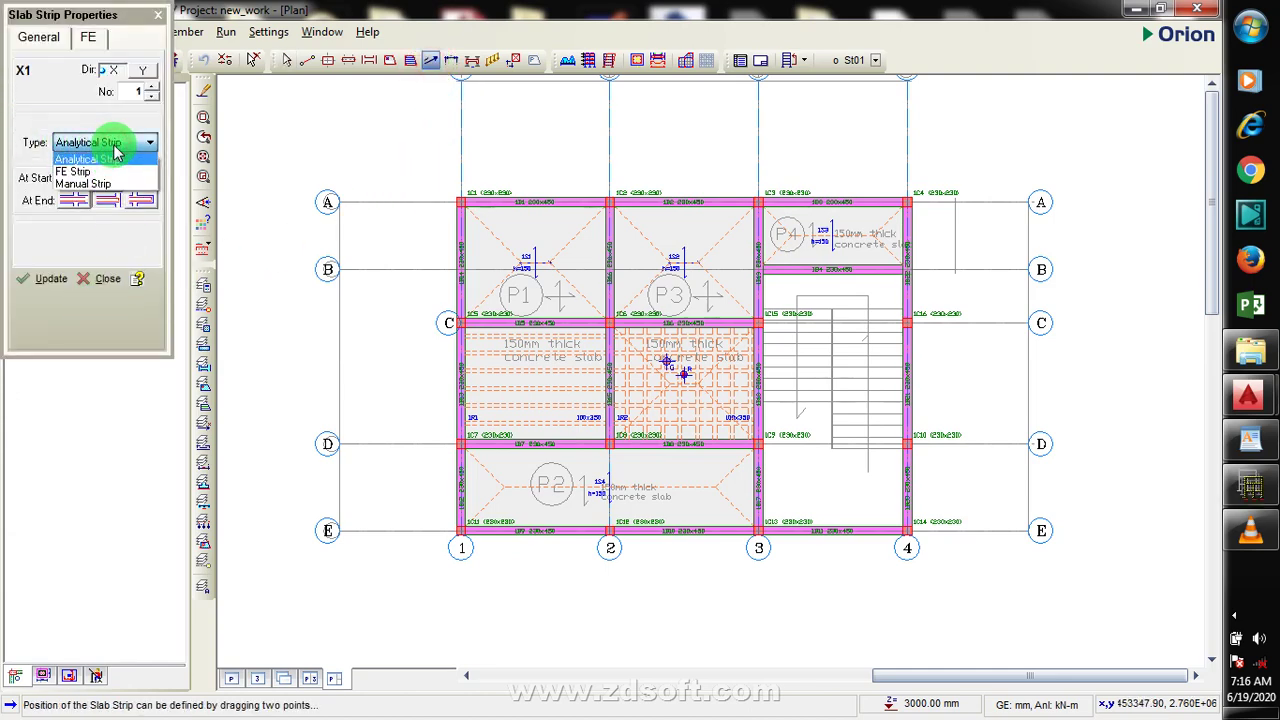
{"action": "left_click", "coordinate": [116, 157]}
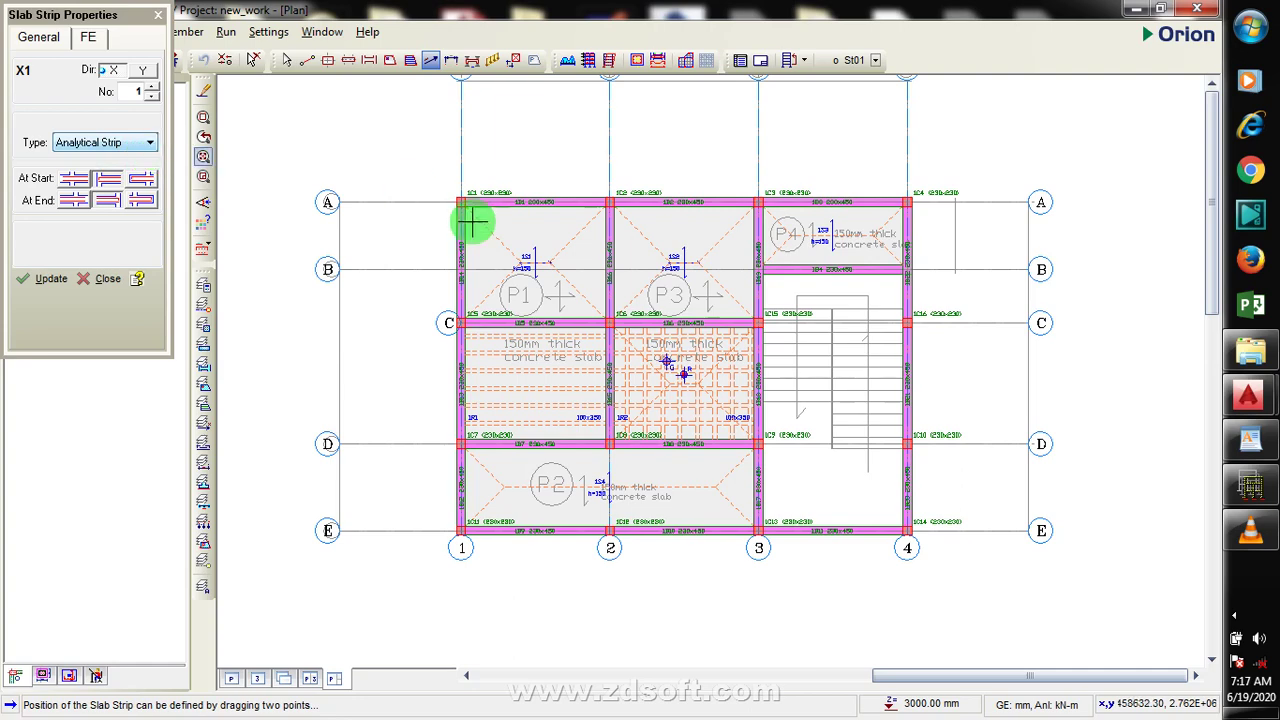
Try the different start condition types for slab strip X1 and return to the middle one
{"action": "left_click", "coordinate": [74, 181]}
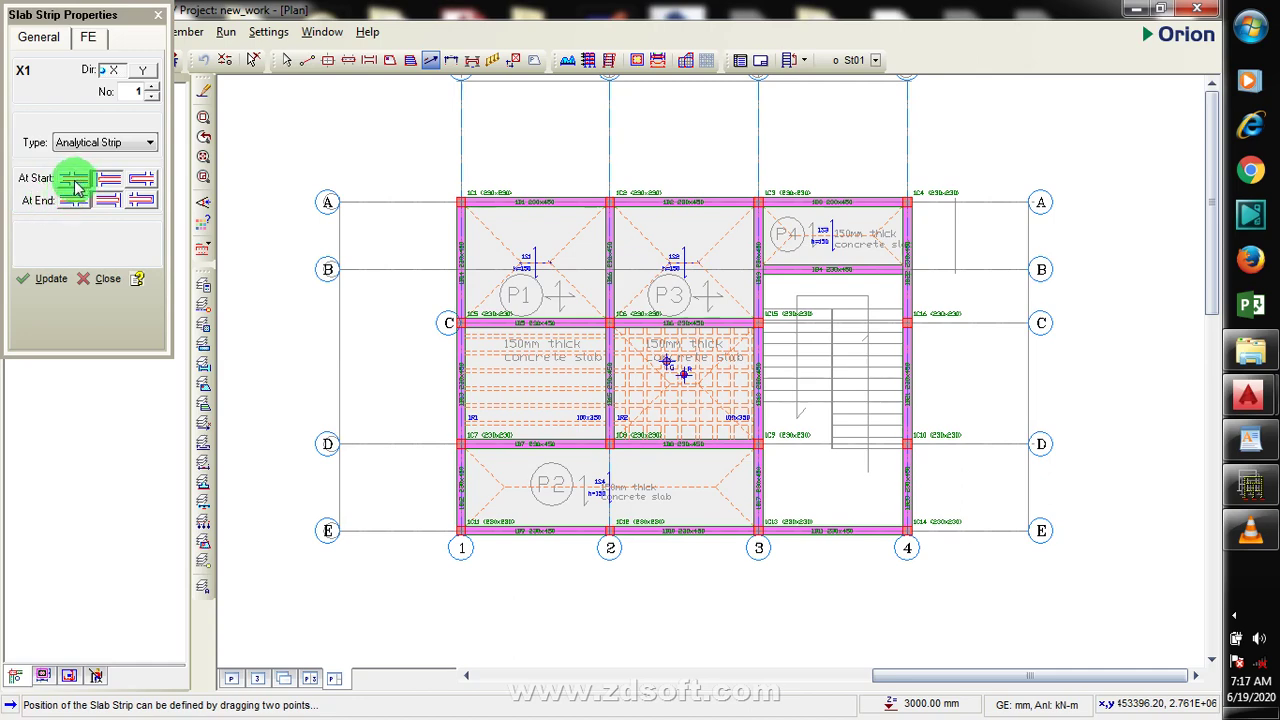
{"action": "left_click", "coordinate": [120, 181]}
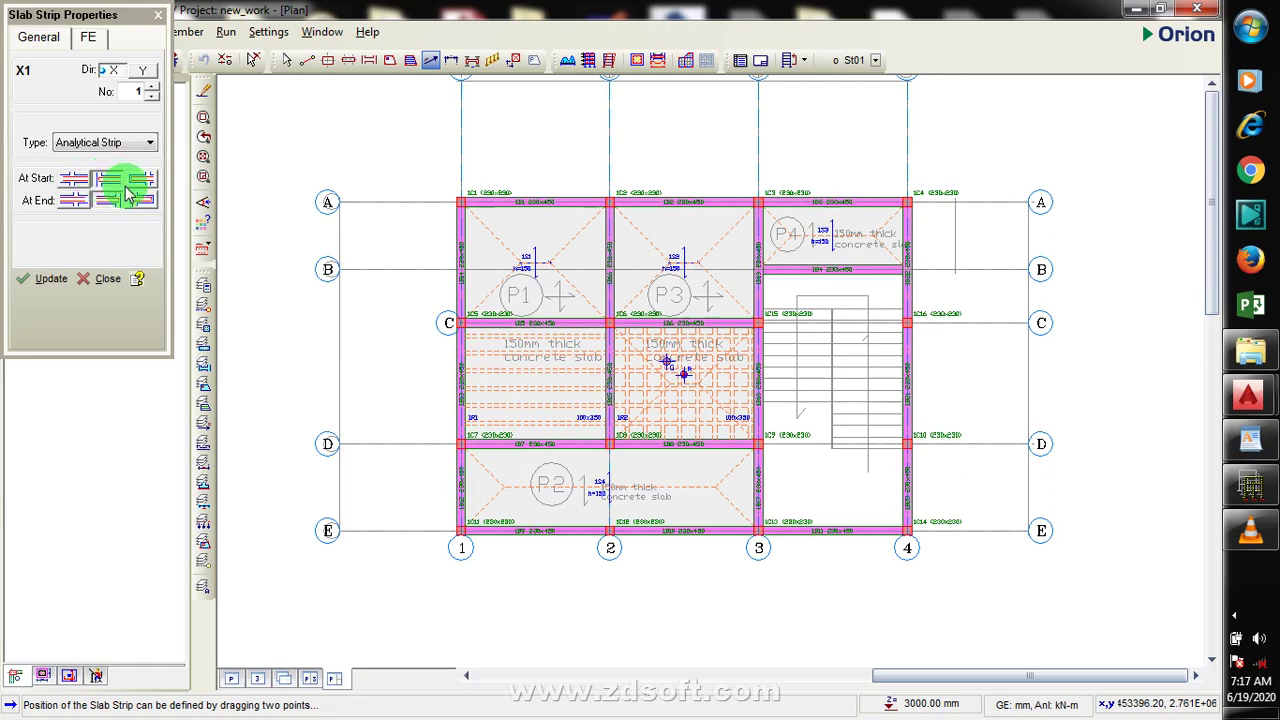
{"action": "left_click", "coordinate": [141, 181]}
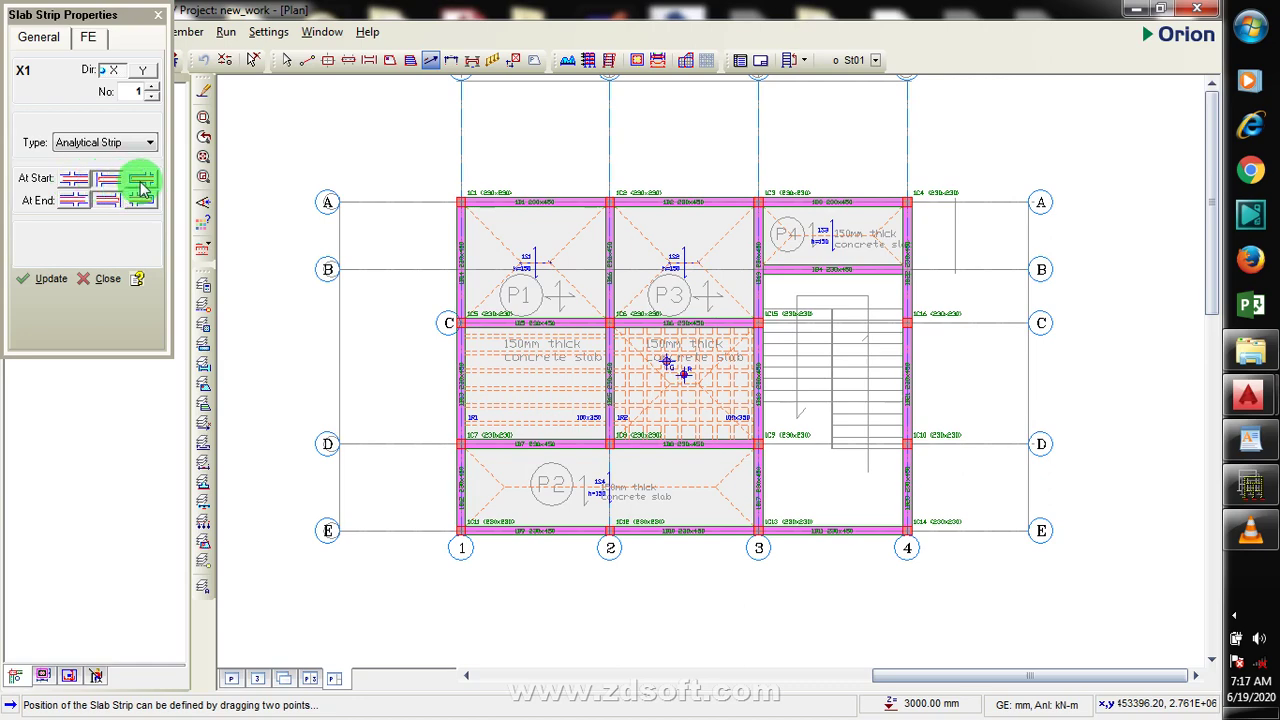
{"action": "left_click", "coordinate": [73, 180]}
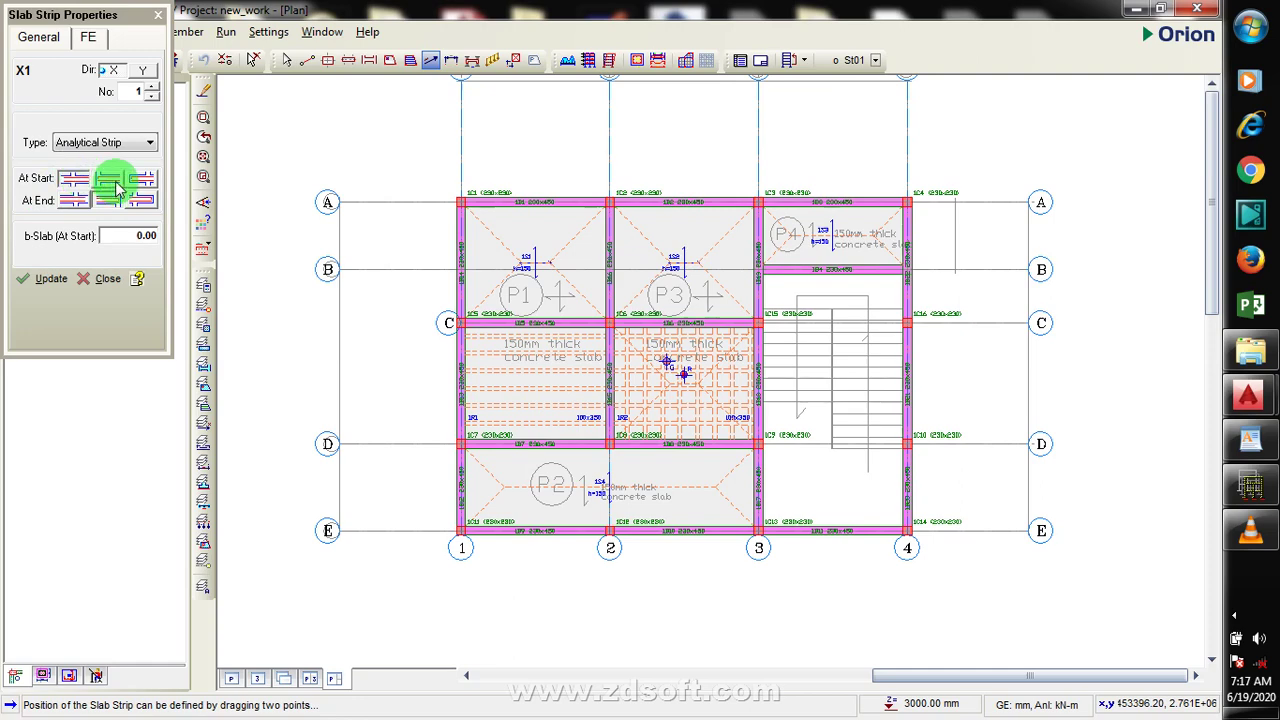
{"action": "left_click", "coordinate": [117, 184]}
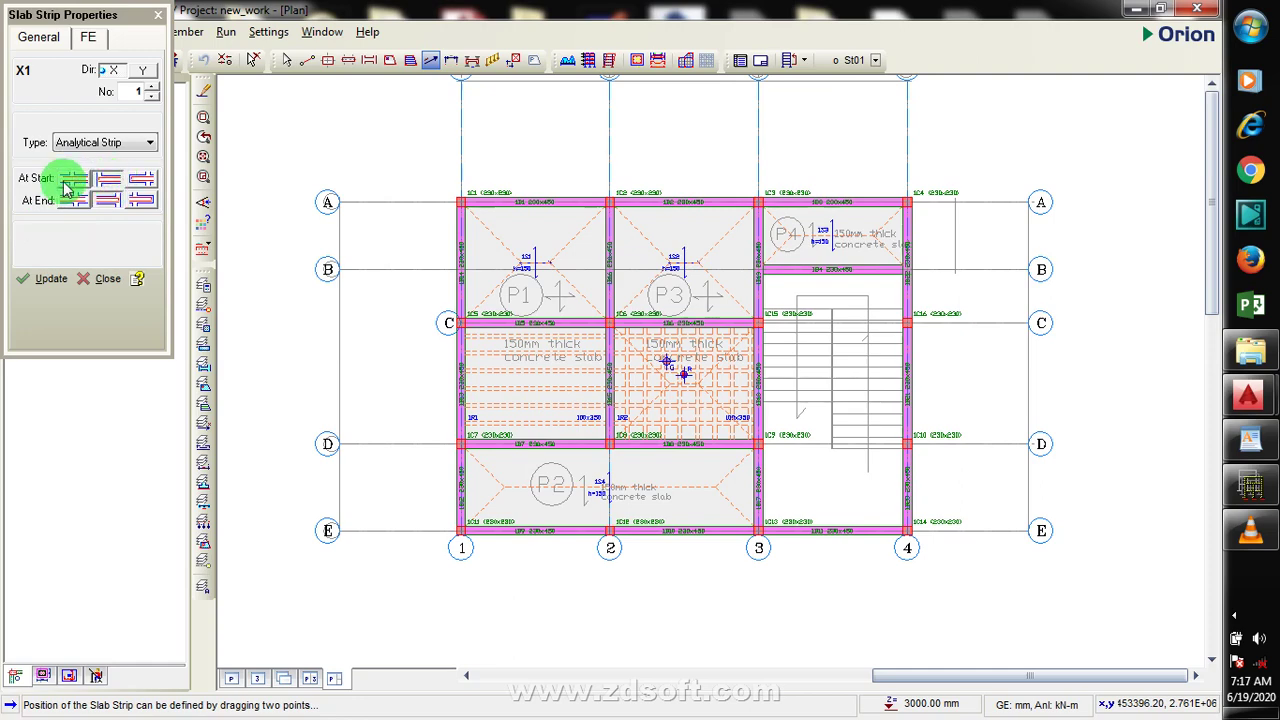
{"action": "left_click", "coordinate": [73, 180]}
{"action": "left_click", "coordinate": [112, 180]}
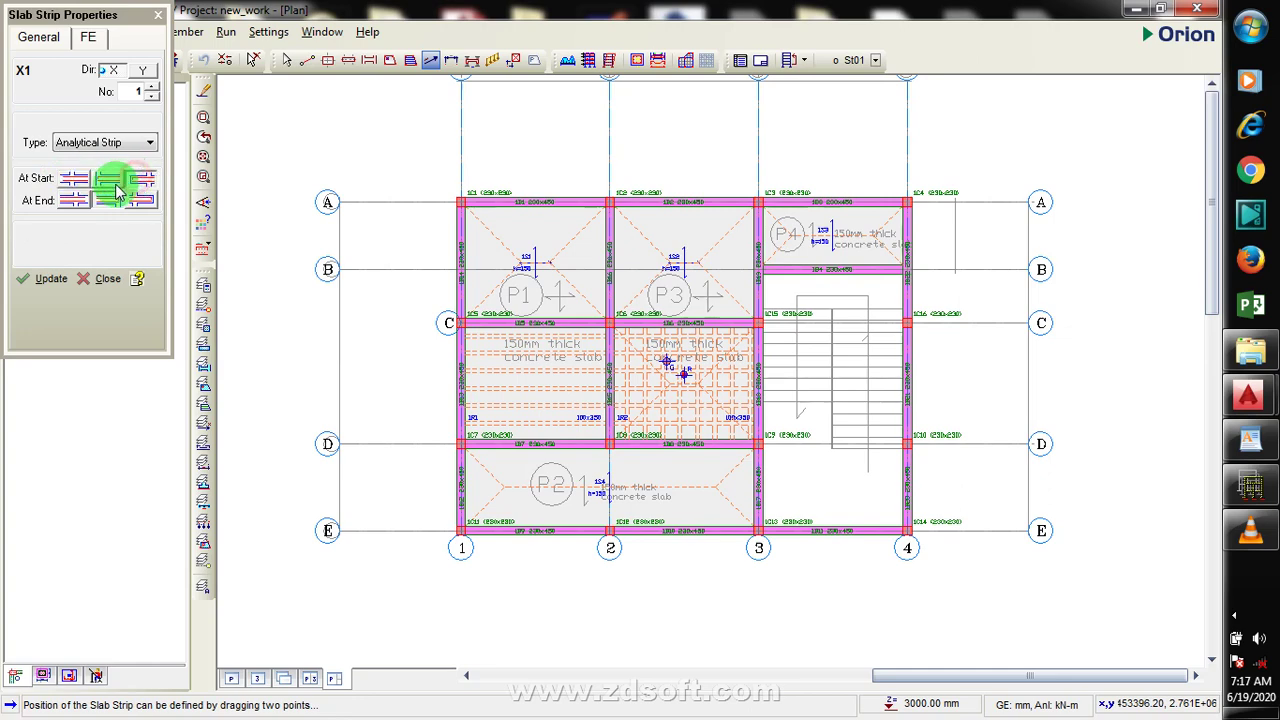
Compare the end condition types for slab strip X1, keeping the middle type at its start and choosing the first type at its end
{"action": "left_click", "coordinate": [107, 200]}
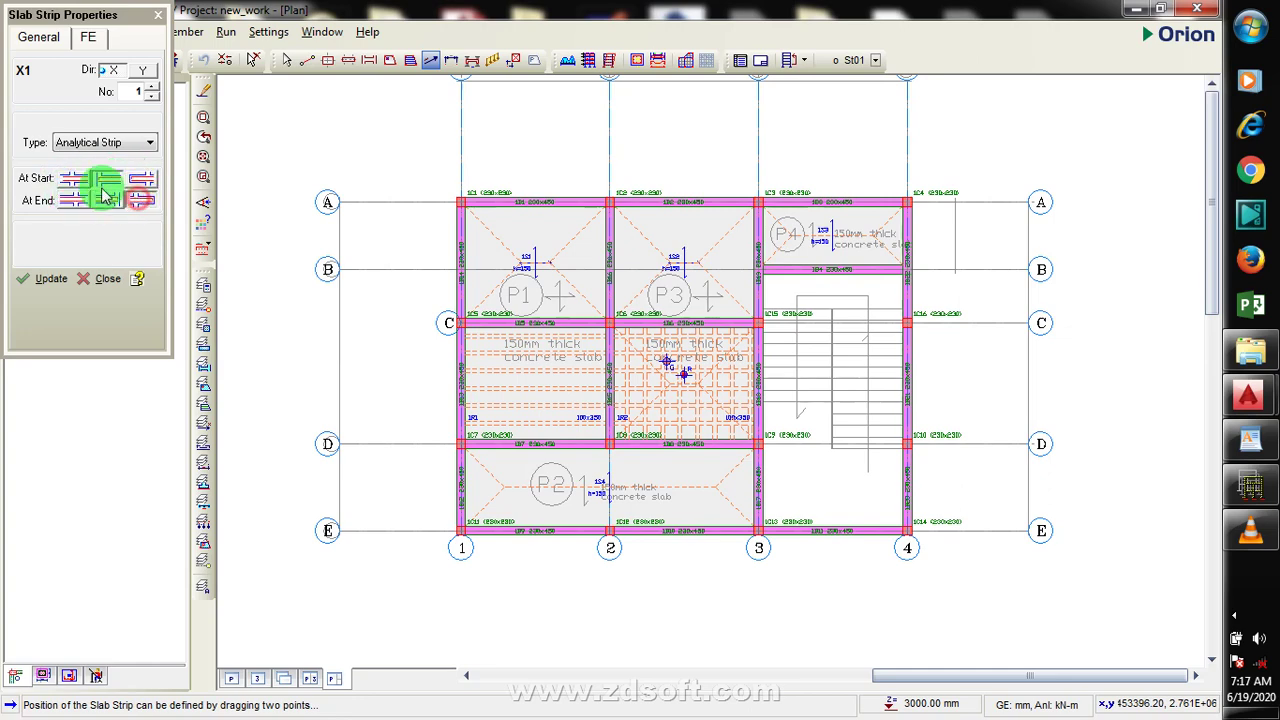
{"action": "left_click", "coordinate": [75, 183]}
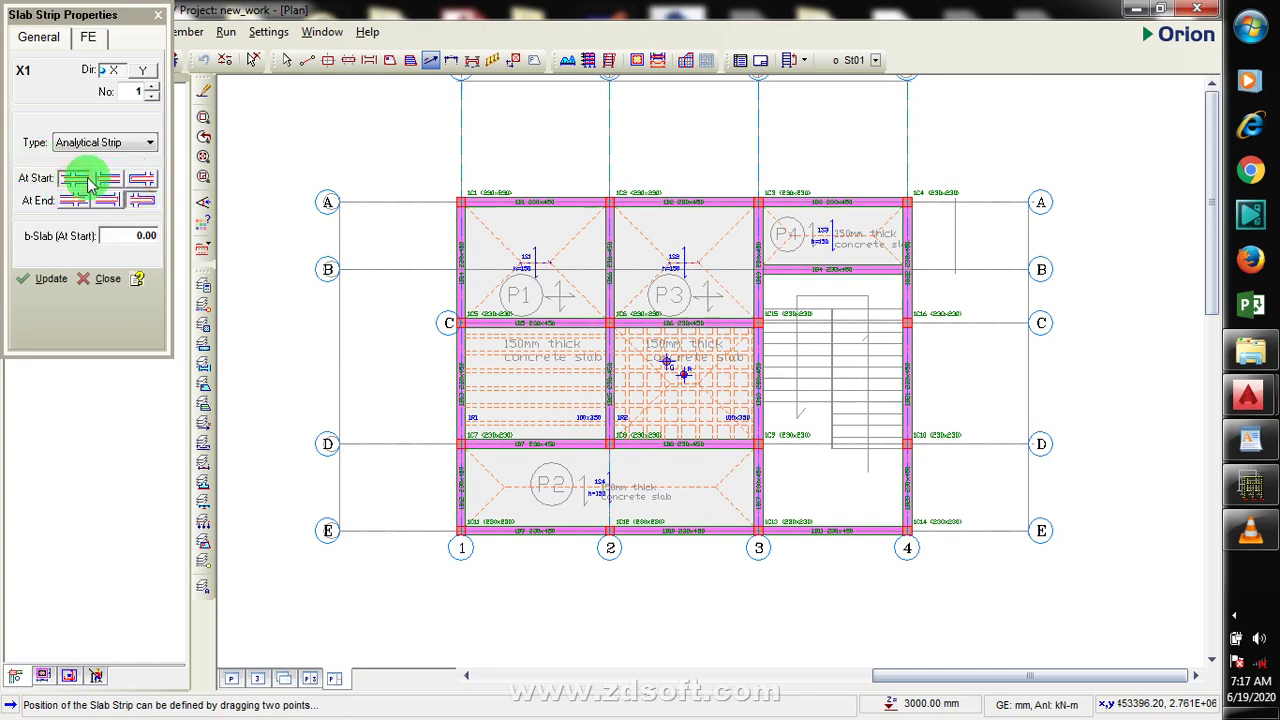
{"action": "left_click", "coordinate": [111, 181]}
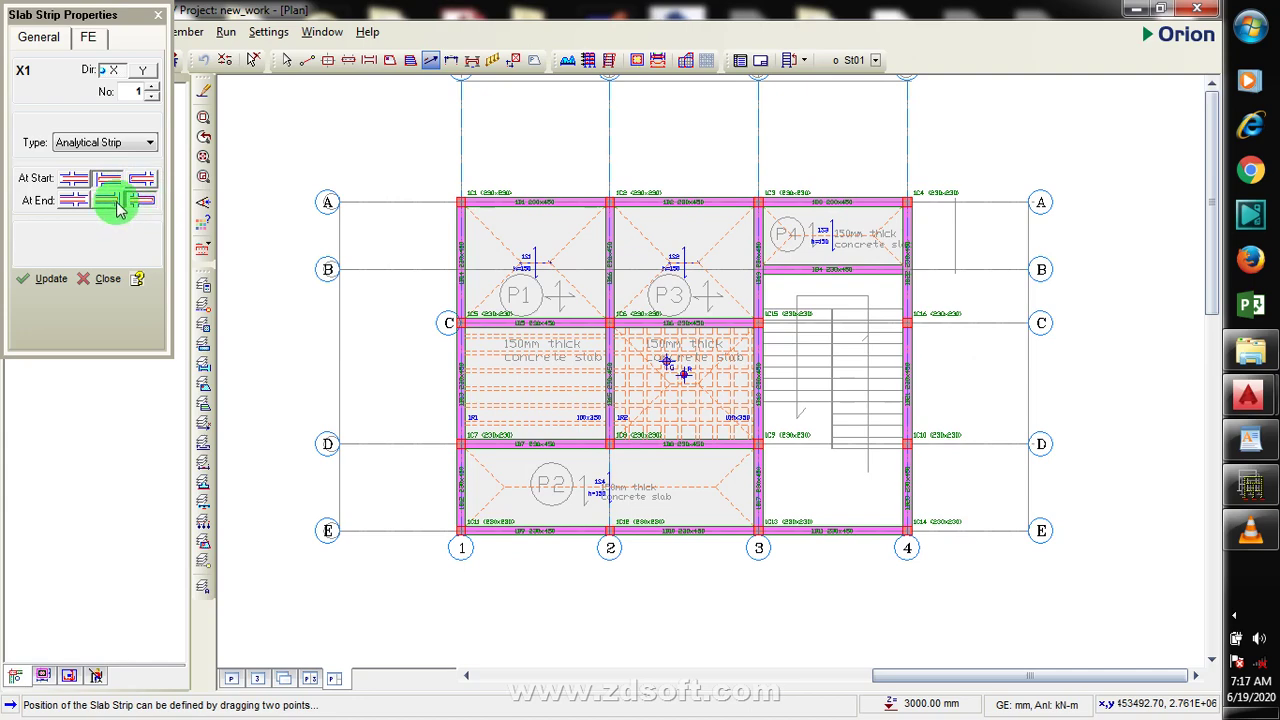
{"action": "left_click", "coordinate": [116, 200]}
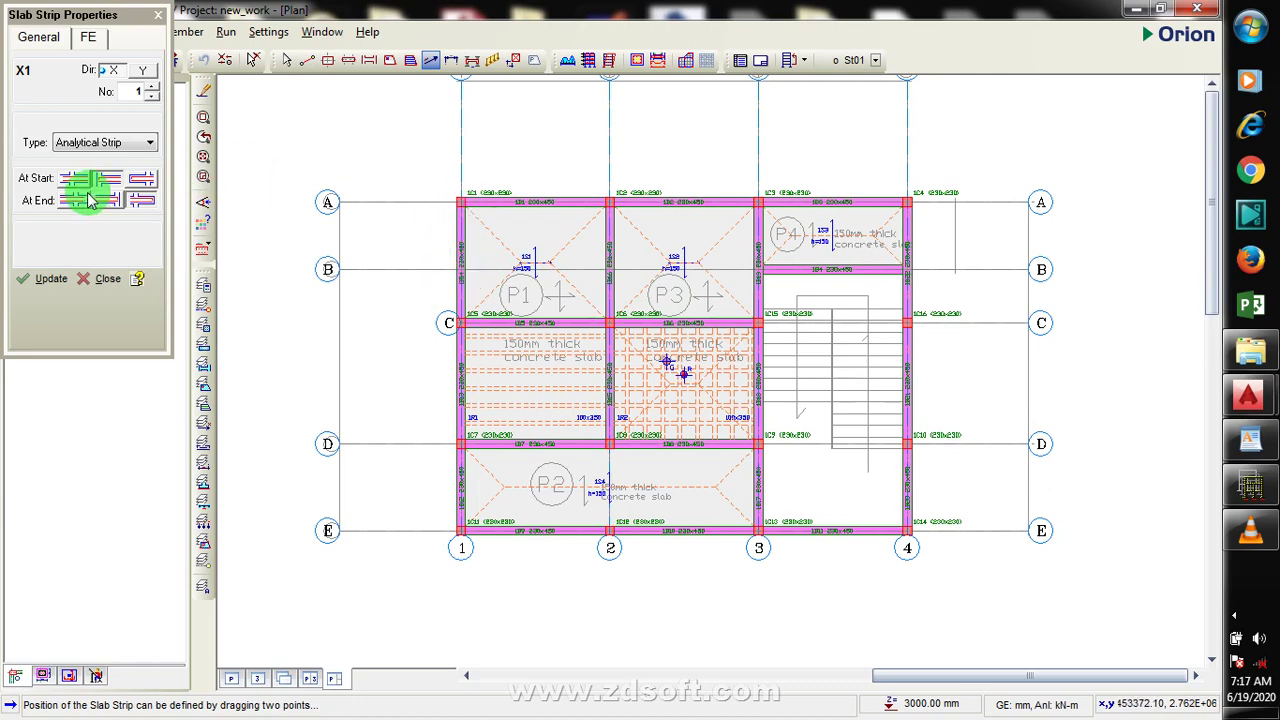
{"action": "left_click", "coordinate": [118, 180]}
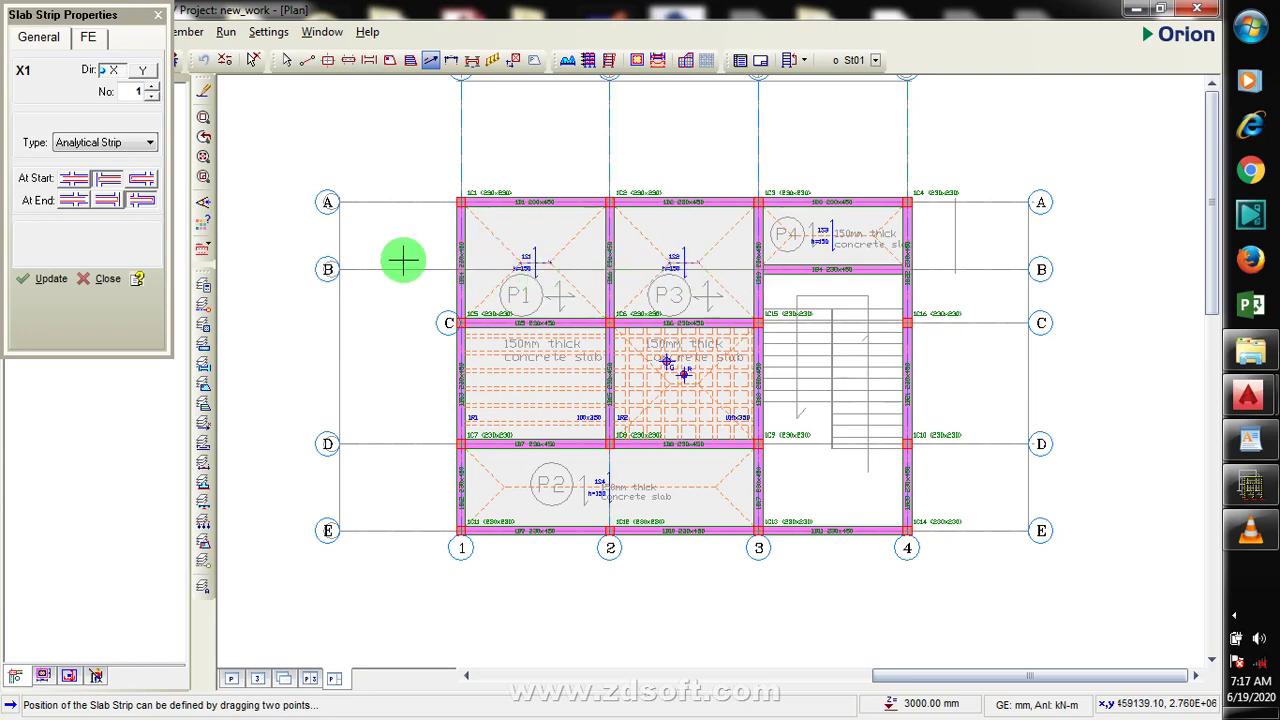
{"action": "left_click", "coordinate": [110, 201]}
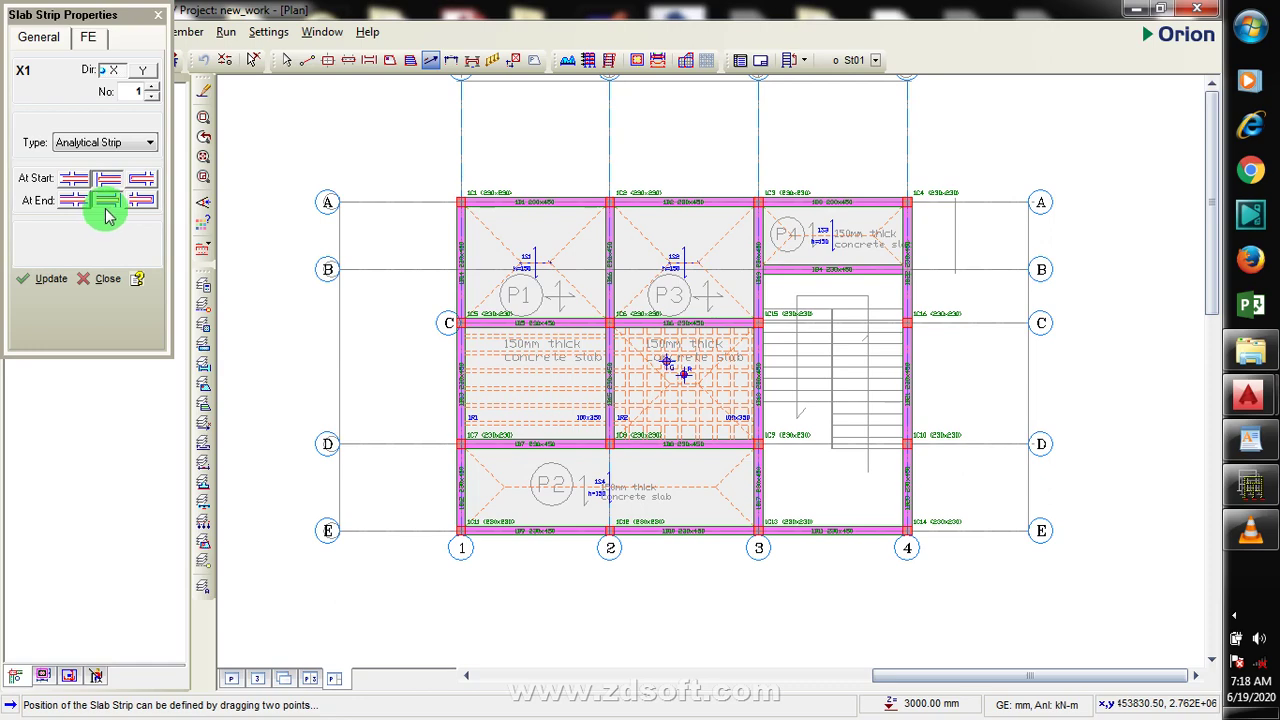
{"action": "left_click", "coordinate": [70, 203]}
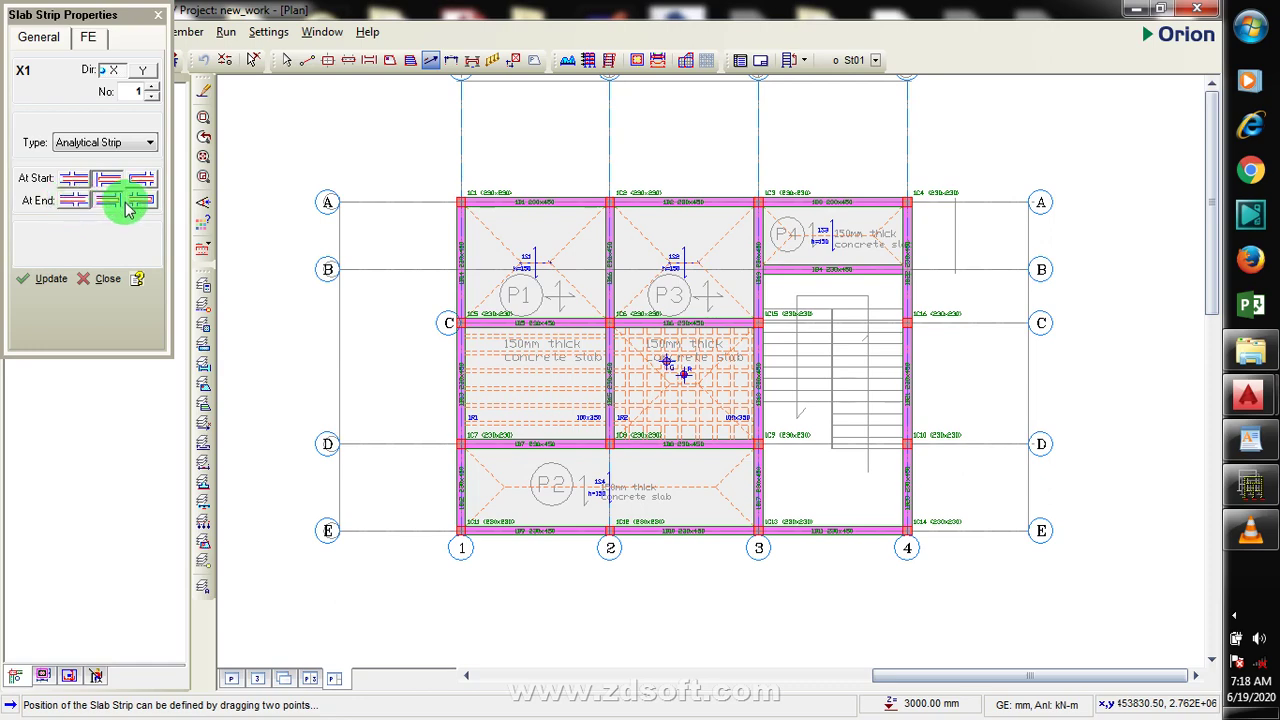
{"action": "left_click", "coordinate": [90, 199]}
{"action": "left_click", "coordinate": [108, 180]}
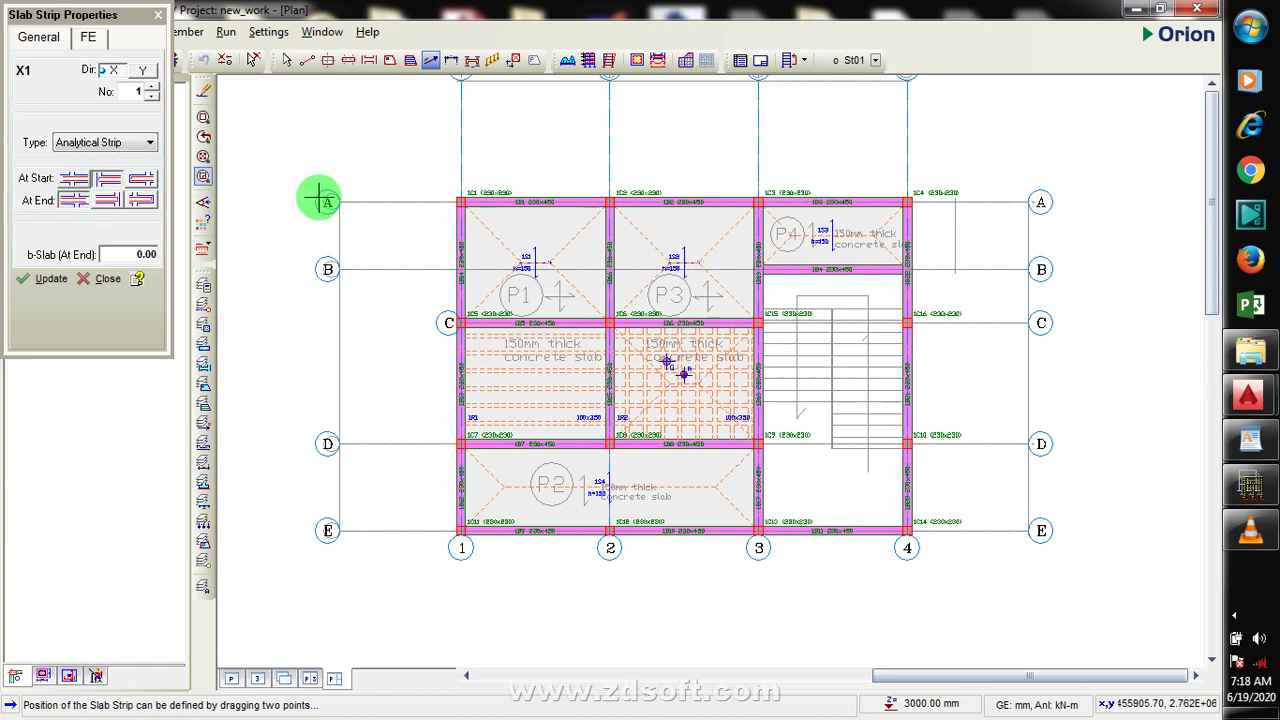
Try slab strip X1 across slab 1S1 with the middle start type and first end type, inspect its bars, and delete it
{"action": "left_click_drag", "start_coordinate": [434, 244], "coordinate": [645, 242]}
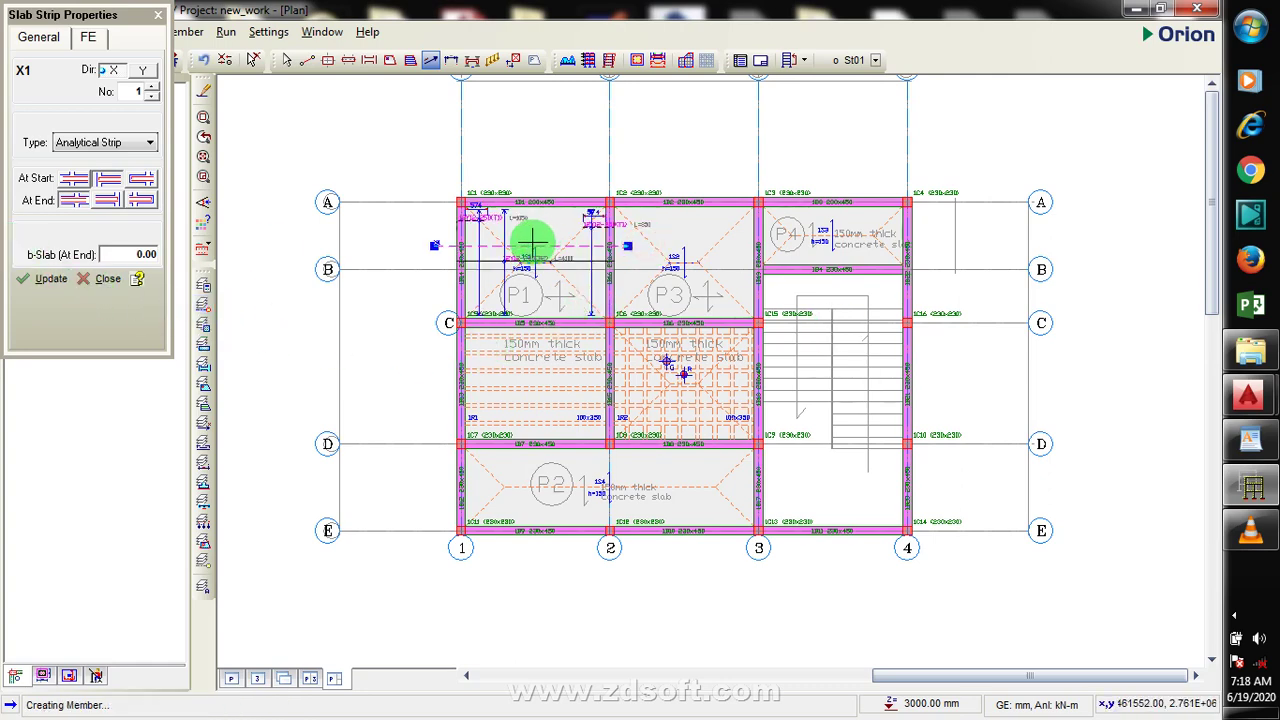
{"action": "scroll", "coordinate": [529, 237], "scroll_direction": "up", "scroll_amount": 3}
{"action": "scroll", "coordinate": [536, 307], "scroll_direction": "up", "scroll_amount": 2}
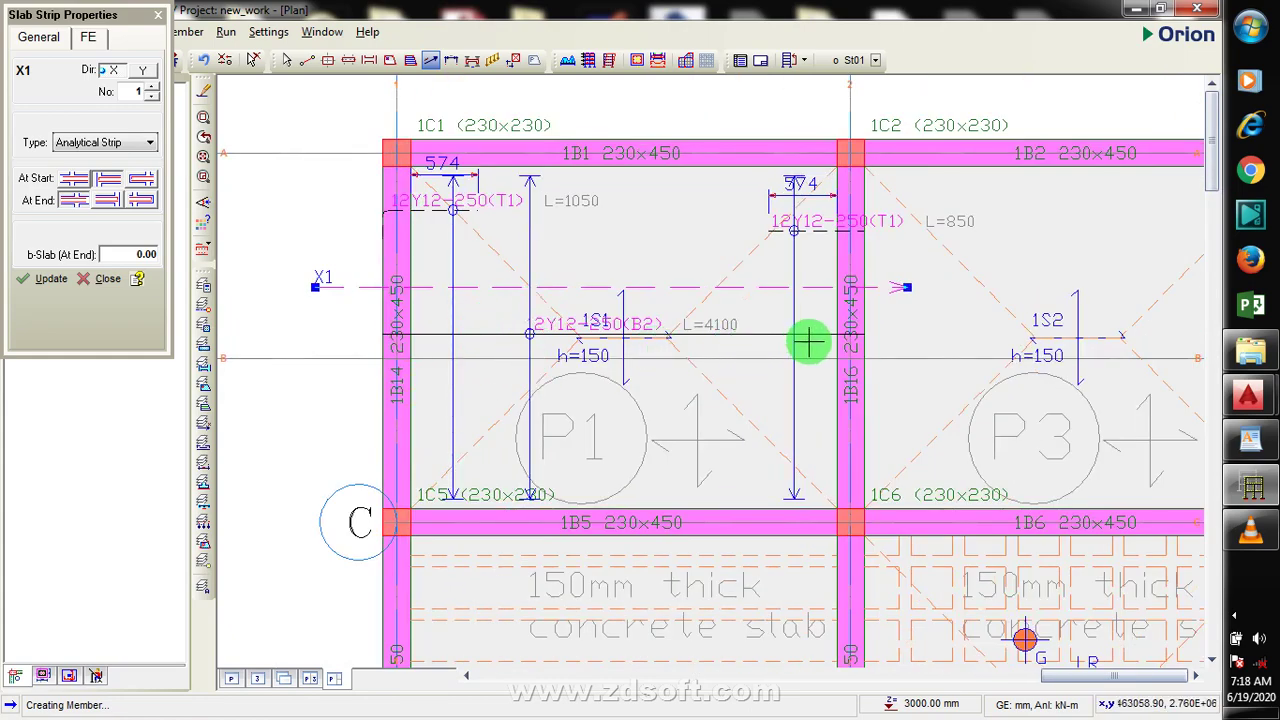
{"action": "scroll", "coordinate": [720, 400], "scroll_direction": "down", "scroll_amount": 1}
{"action": "scroll", "coordinate": [760, 320], "scroll_direction": "up", "scroll_amount": 1}
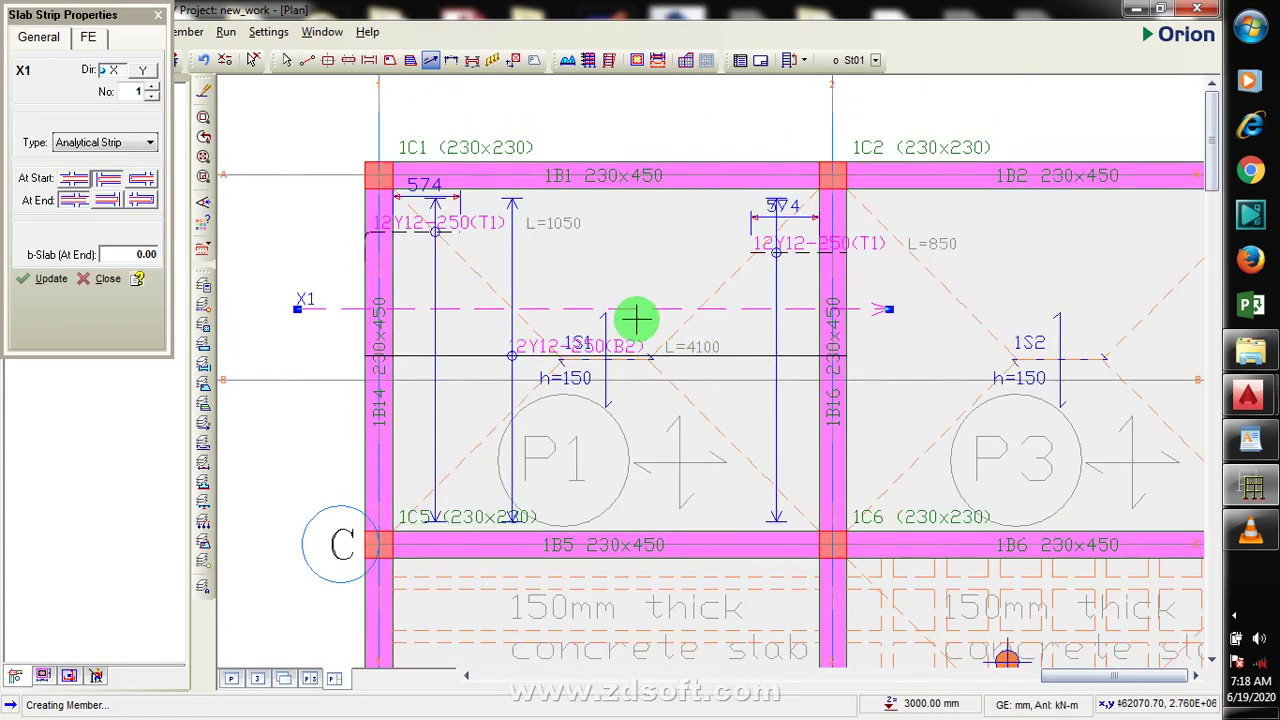
{"action": "scroll", "coordinate": [700, 315], "scroll_direction": "down", "scroll_amount": 2}
{"action": "scroll", "coordinate": [648, 310], "scroll_direction": "up", "scroll_amount": 1}
{"action": "scroll", "coordinate": [525, 272], "scroll_direction": "down", "scroll_amount": 1}
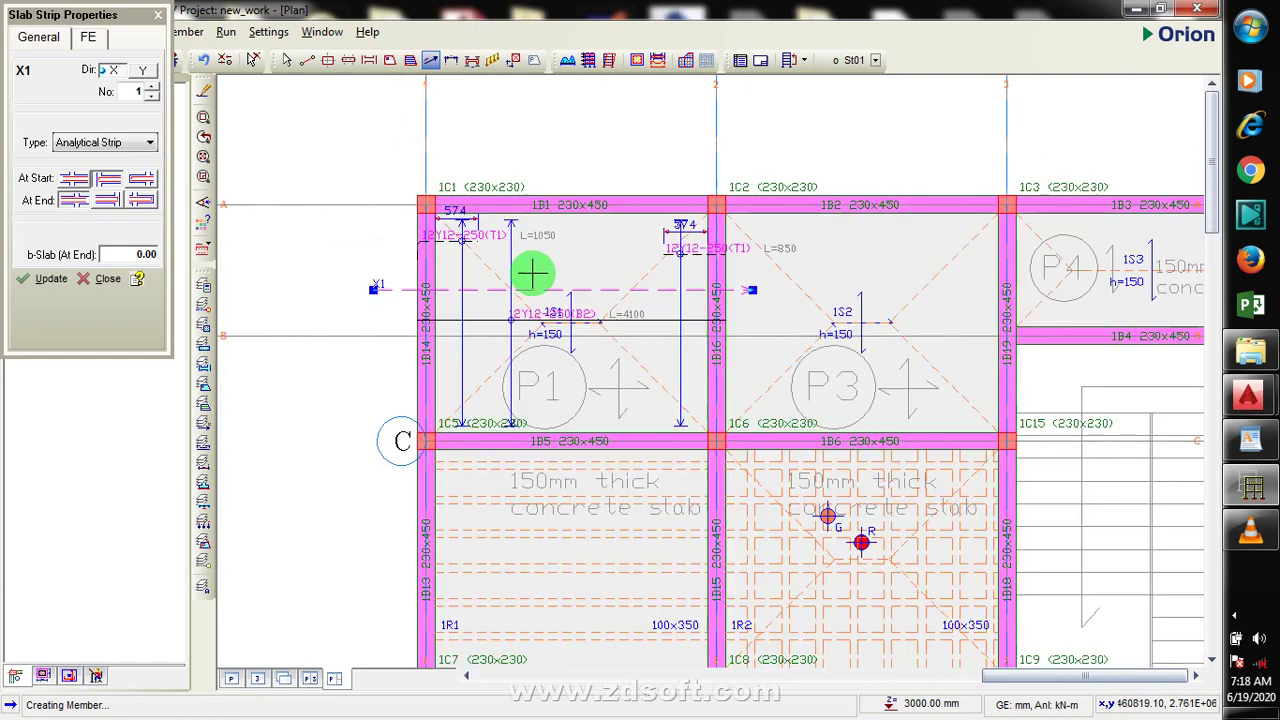
{"action": "right_click", "coordinate": [573, 271]}
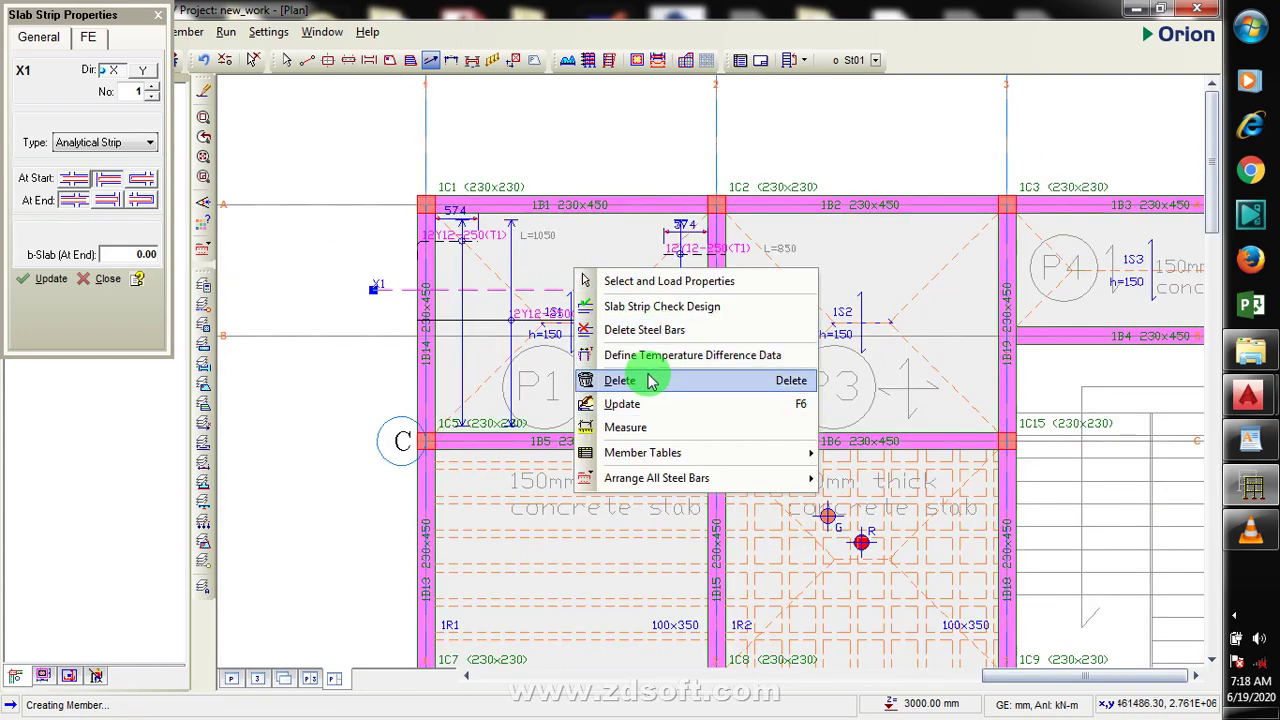
{"action": "left_click", "coordinate": [645, 380]}
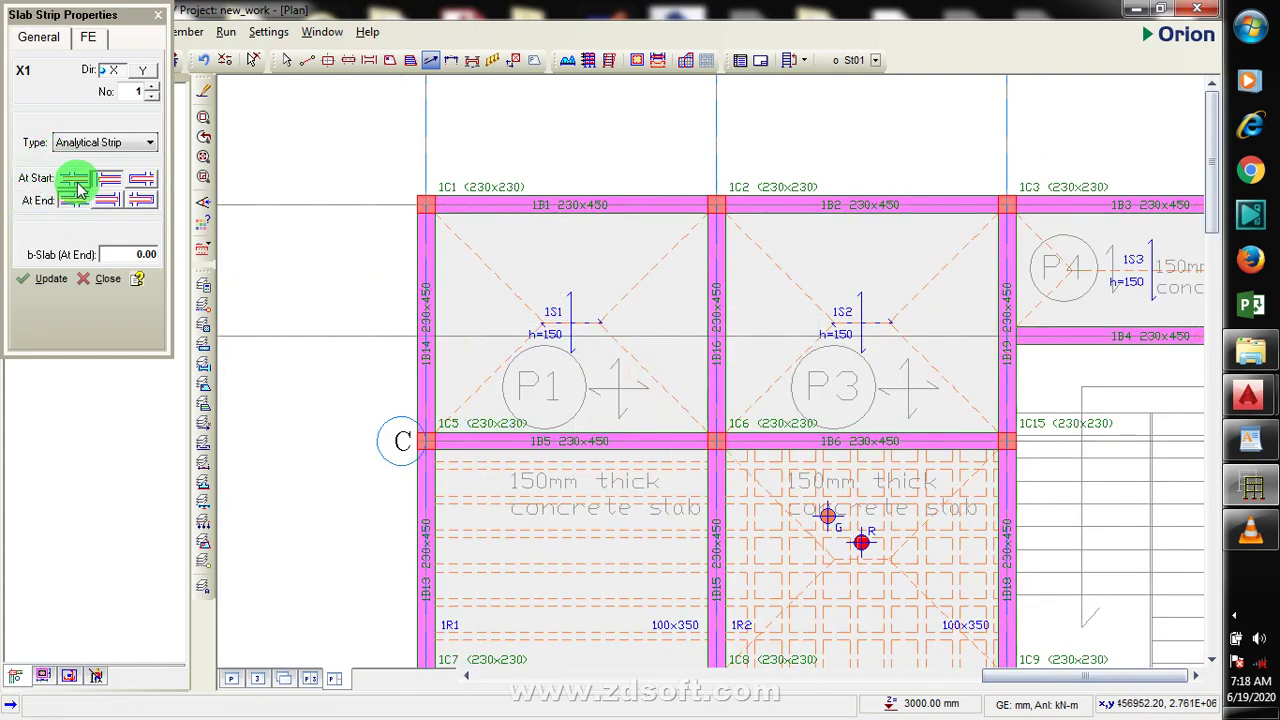
Try slab strip X1 across slab 1S1 with the middle condition type at both start and end, and delete the strip
{"action": "left_click", "coordinate": [108, 181]}
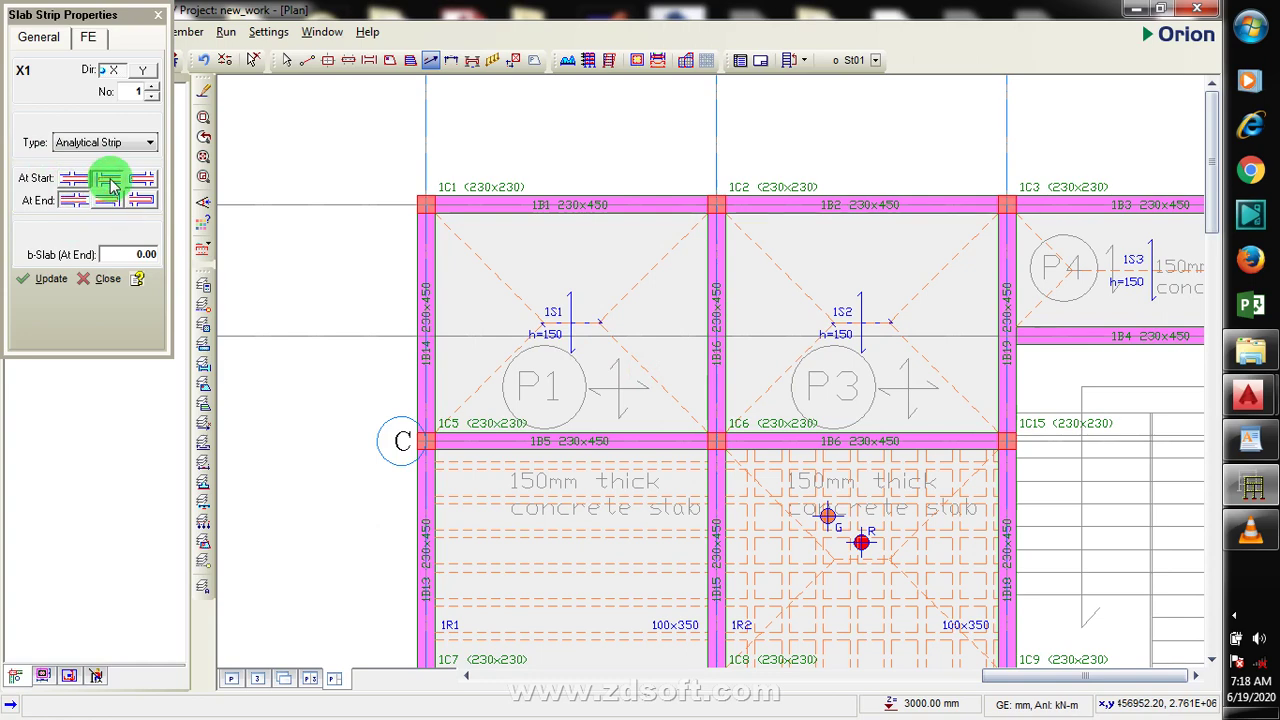
{"action": "left_click", "coordinate": [112, 201]}
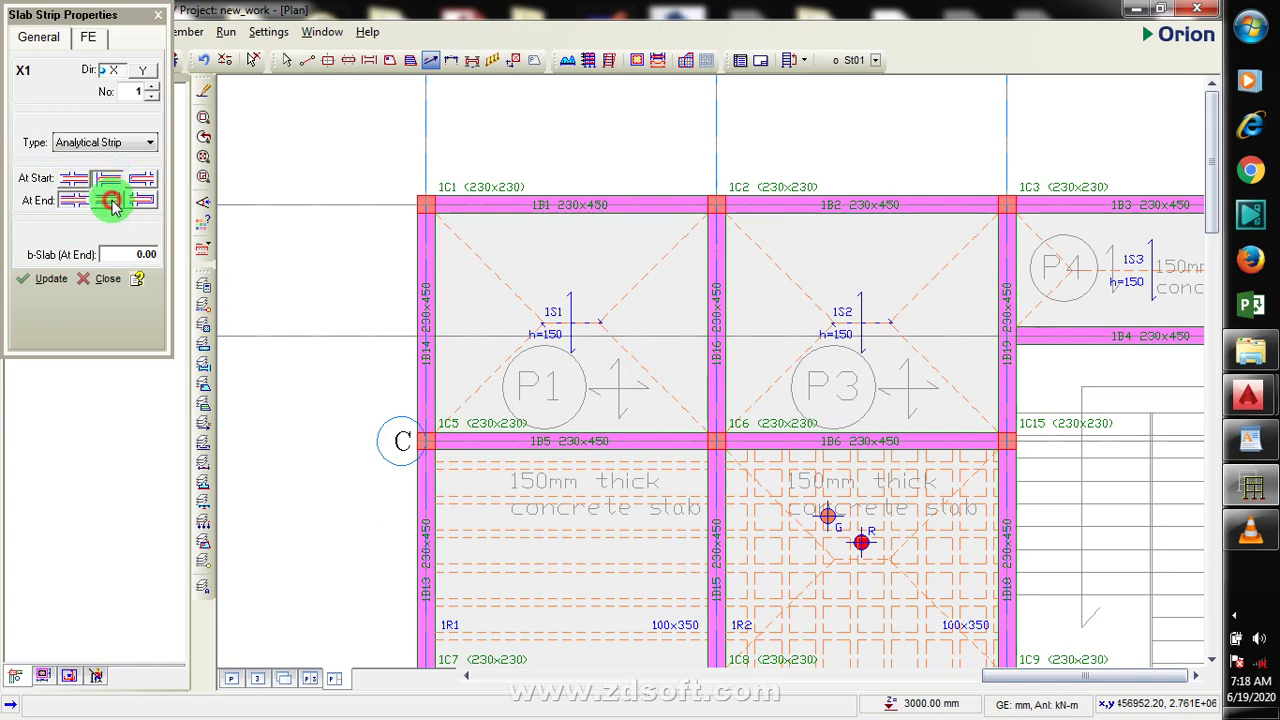
{"action": "mouse_move", "coordinate": [384, 295]}
{"action": "left_mouse_down"}
{"action": "mouse_move", "coordinate": [691, 354]}
{"action": "mouse_move", "coordinate": [791, 301]}
{"action": "mouse_move", "coordinate": [786, 289]}
{"action": "left_mouse_up"}
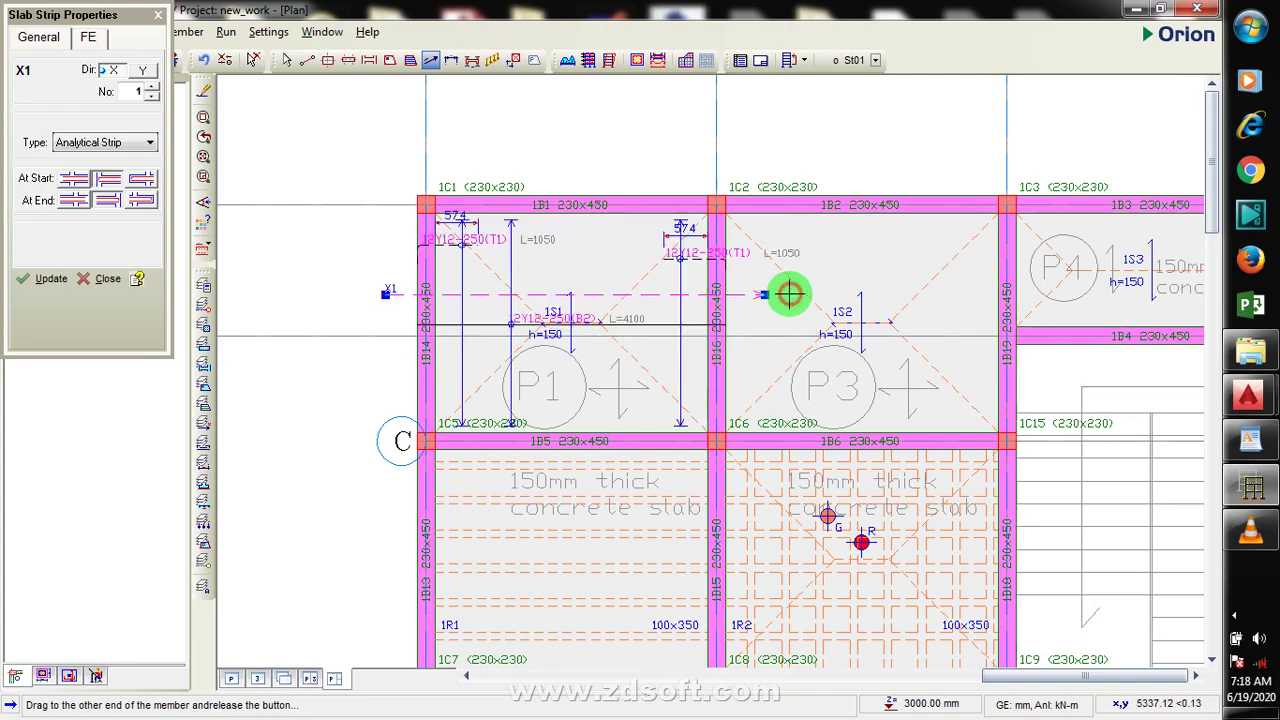
{"action": "scroll", "coordinate": [772, 305], "scroll_direction": "up", "scroll_amount": 1}
{"action": "scroll", "coordinate": [760, 305], "scroll_direction": "down", "scroll_amount": 3}
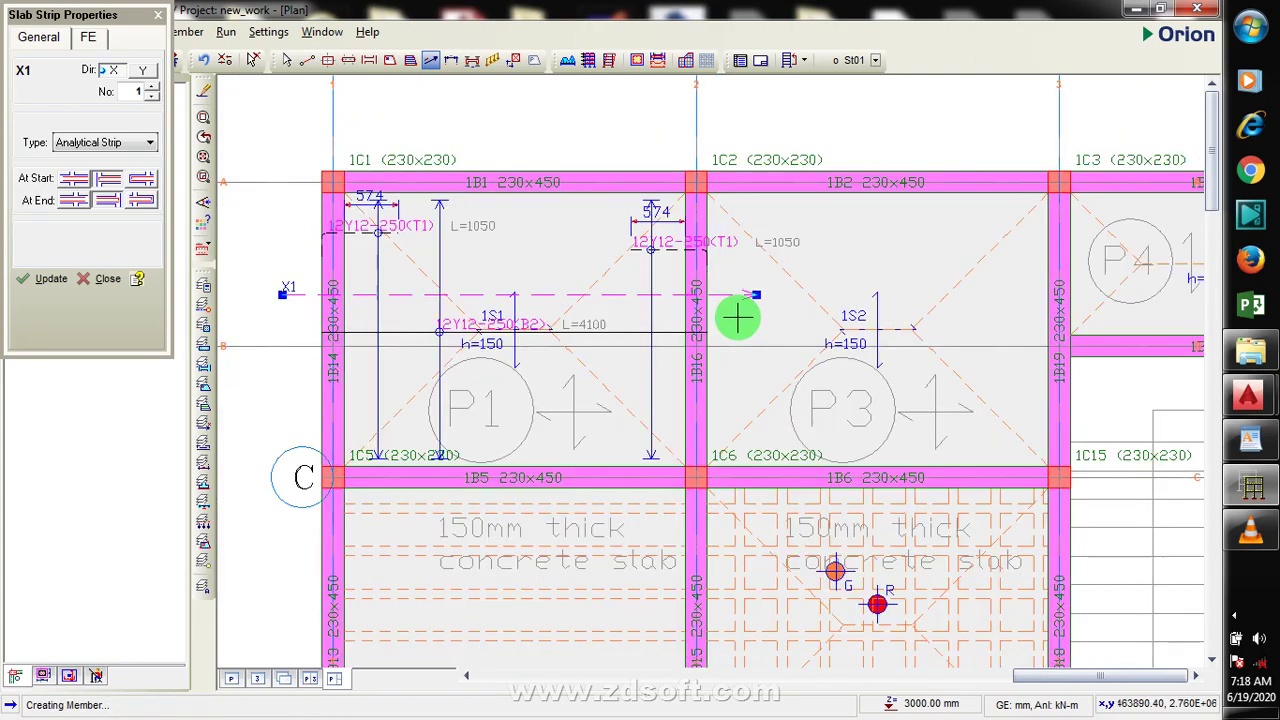
{"action": "right_click", "coordinate": [658, 289]}
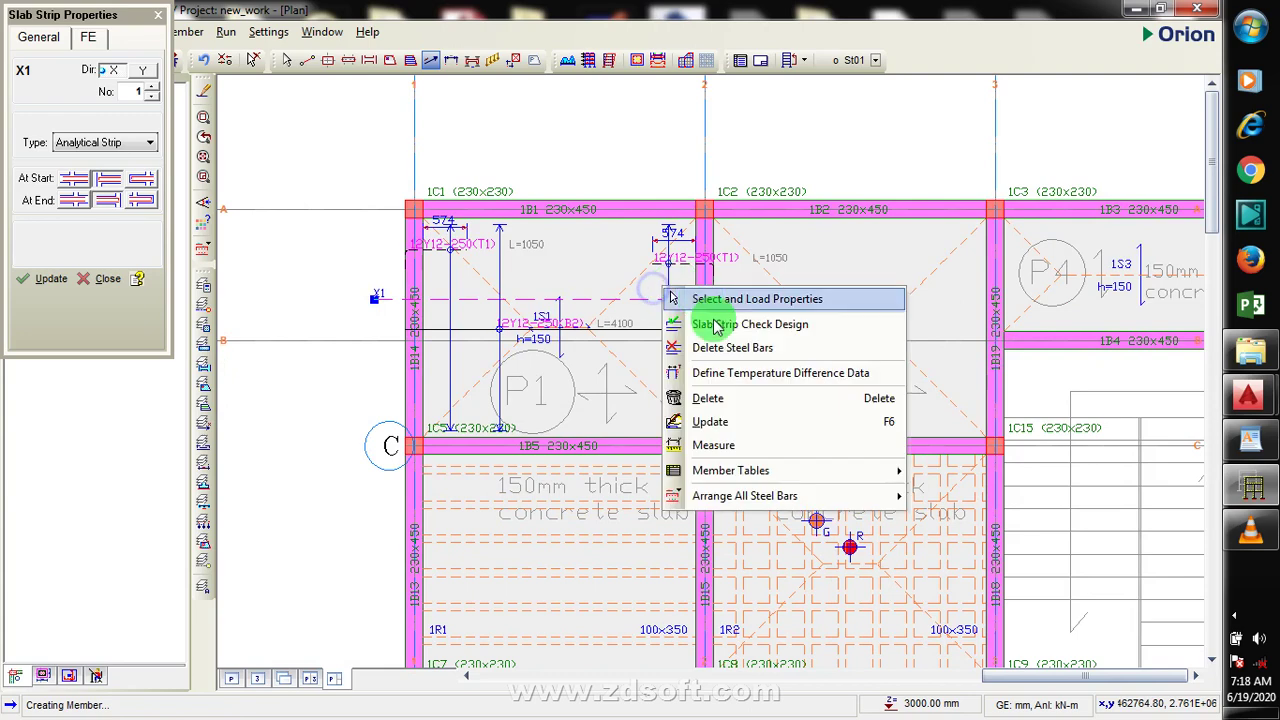
{"action": "left_click", "coordinate": [710, 396]}
{"action": "left_click", "coordinate": [1220, 608]}
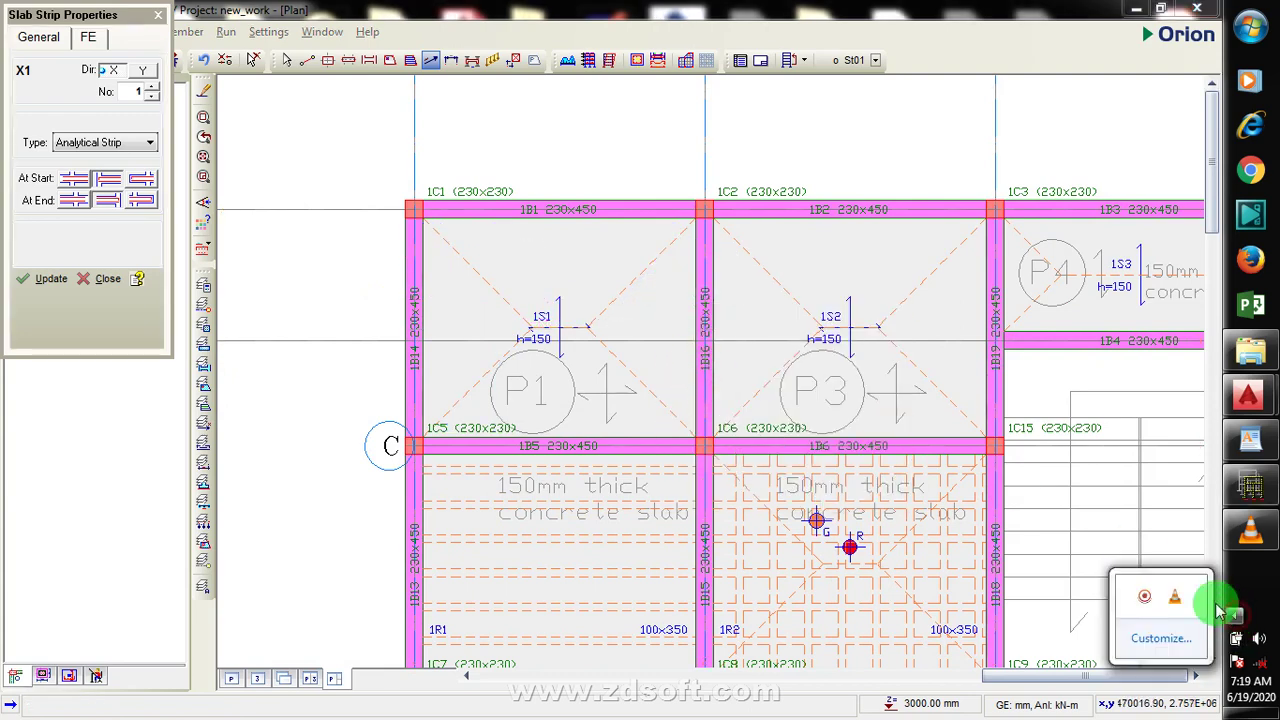
{"action": "right_click", "coordinate": [1147, 592]}
{"action": "left_click", "coordinate": [1205, 562]}
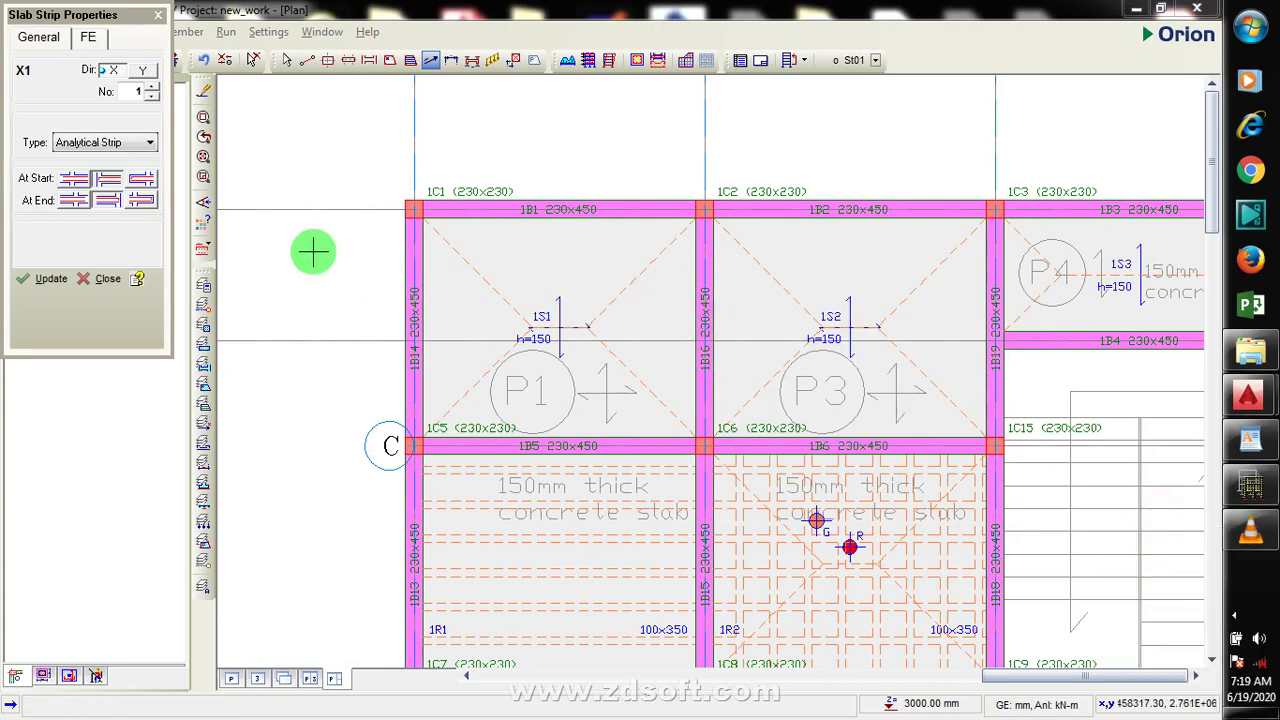
Draw slab strip X1 across slab 1S1 from outside beam 1B14 past beam 1B16, using the middle start type and first end type
{"action": "left_click", "coordinate": [110, 181]}
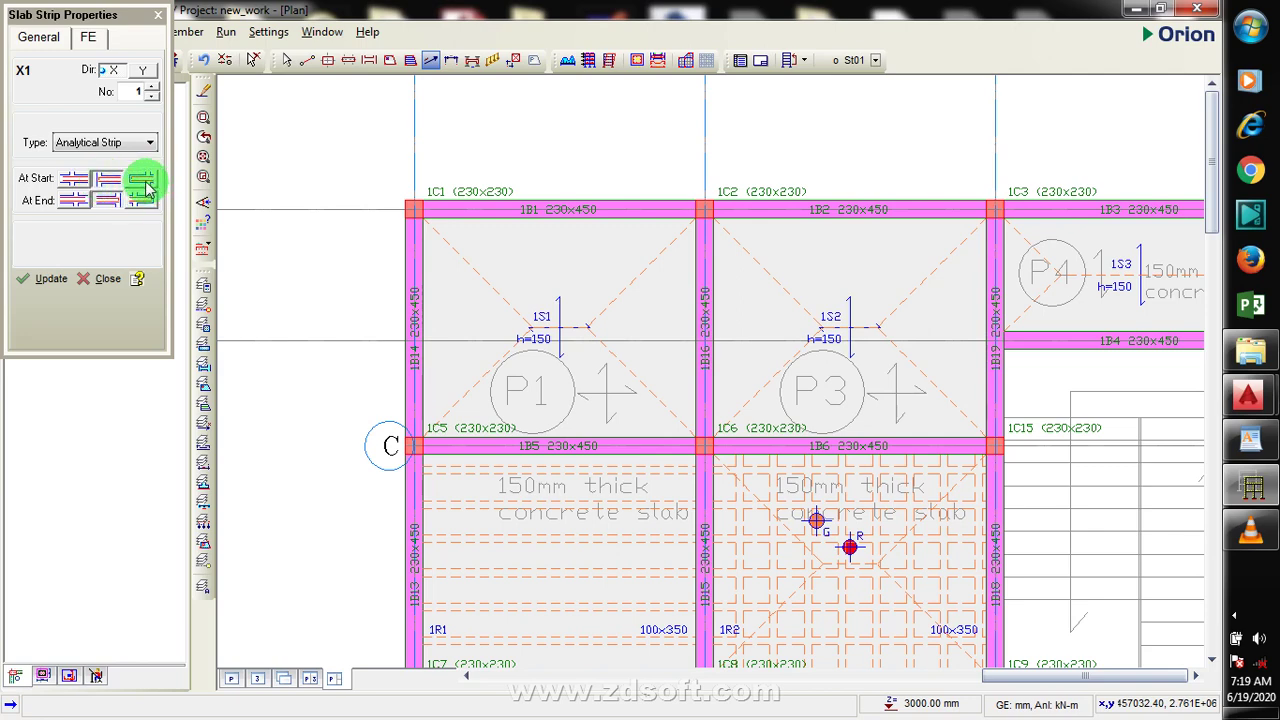
{"action": "left_click", "coordinate": [80, 203]}
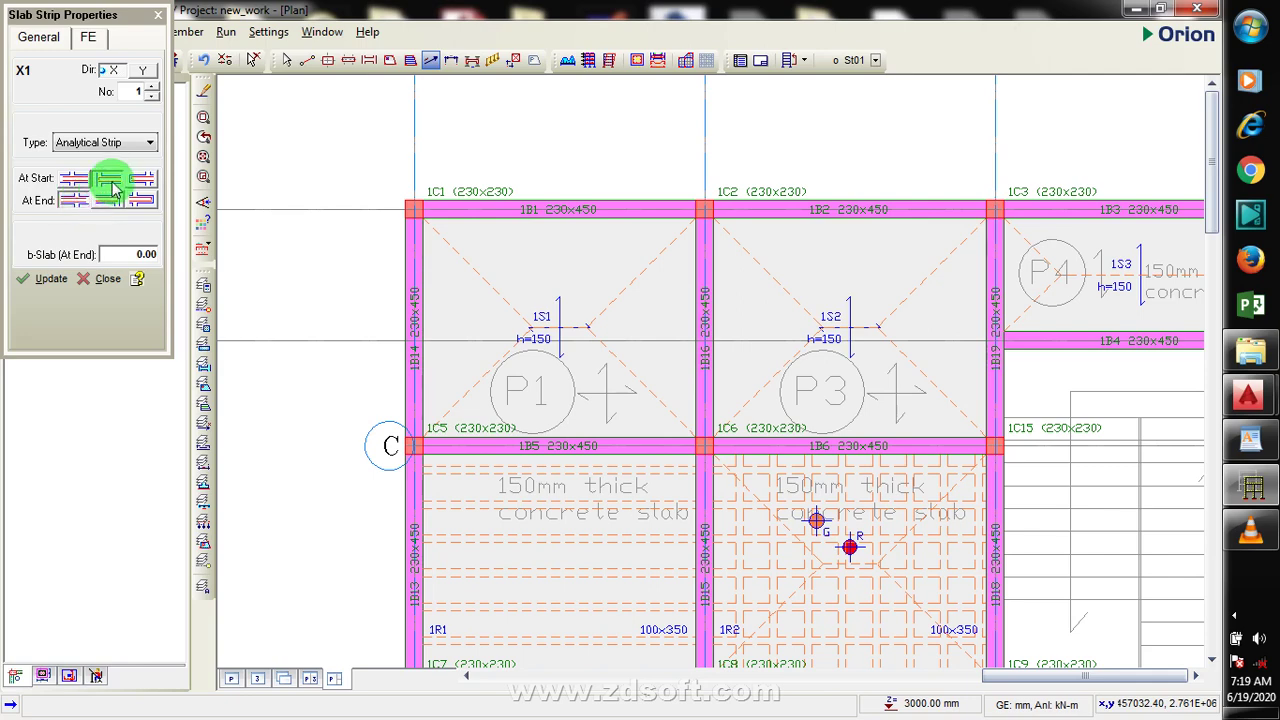
{"action": "left_click", "coordinate": [111, 183]}
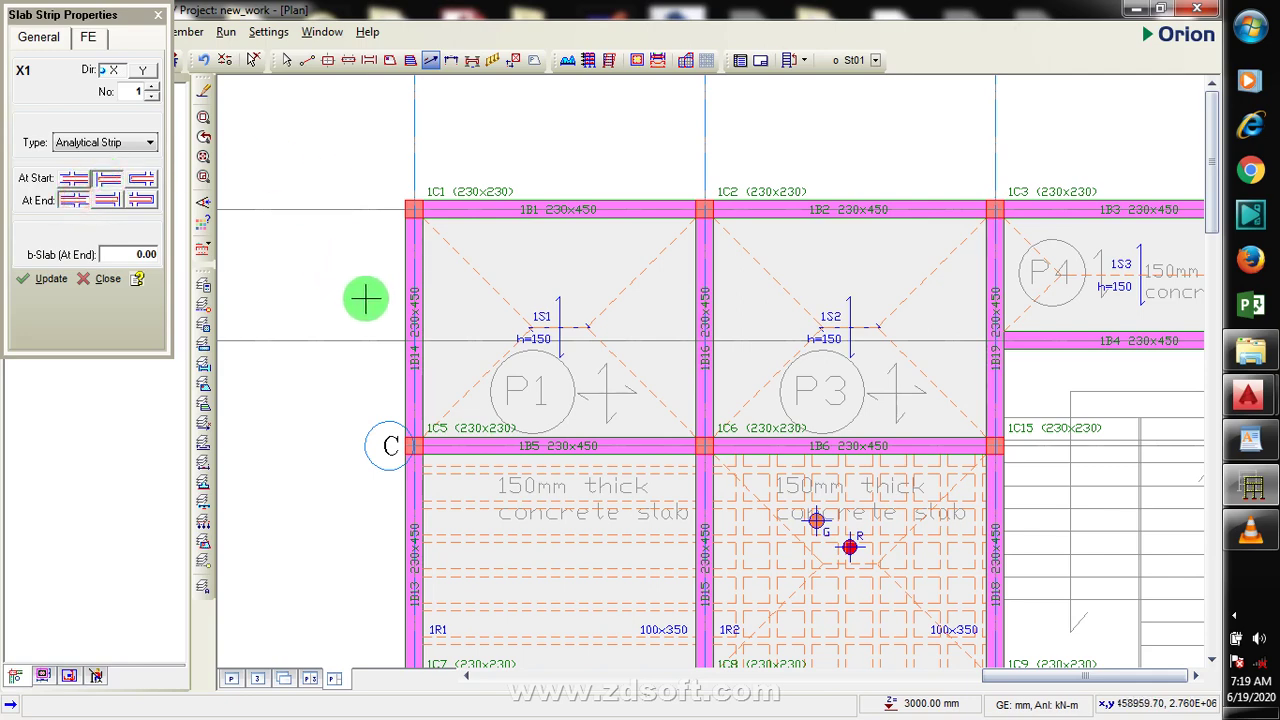
{"action": "mouse_move", "coordinate": [369, 298]}
{"action": "left_mouse_down"}
{"action": "mouse_move", "coordinate": [776, 321]}
{"action": "mouse_move", "coordinate": [757, 309]}
{"action": "mouse_move", "coordinate": [755, 281]}
{"action": "left_mouse_up"}
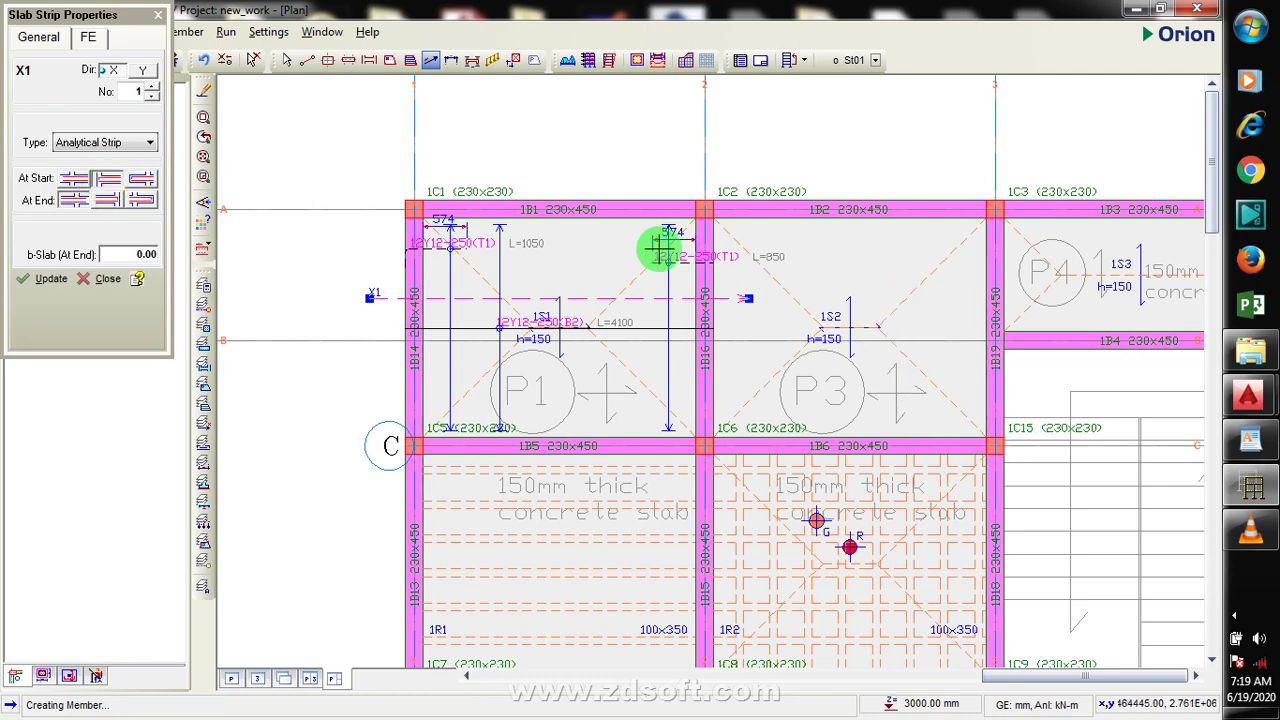
Draw slab strip X2 across slab 1S2 from beam 1B16 past beam 1B19, with the Bob type at start and end
{"action": "left_click", "coordinate": [70, 180]}
{"action": "left_click", "coordinate": [110, 201]}
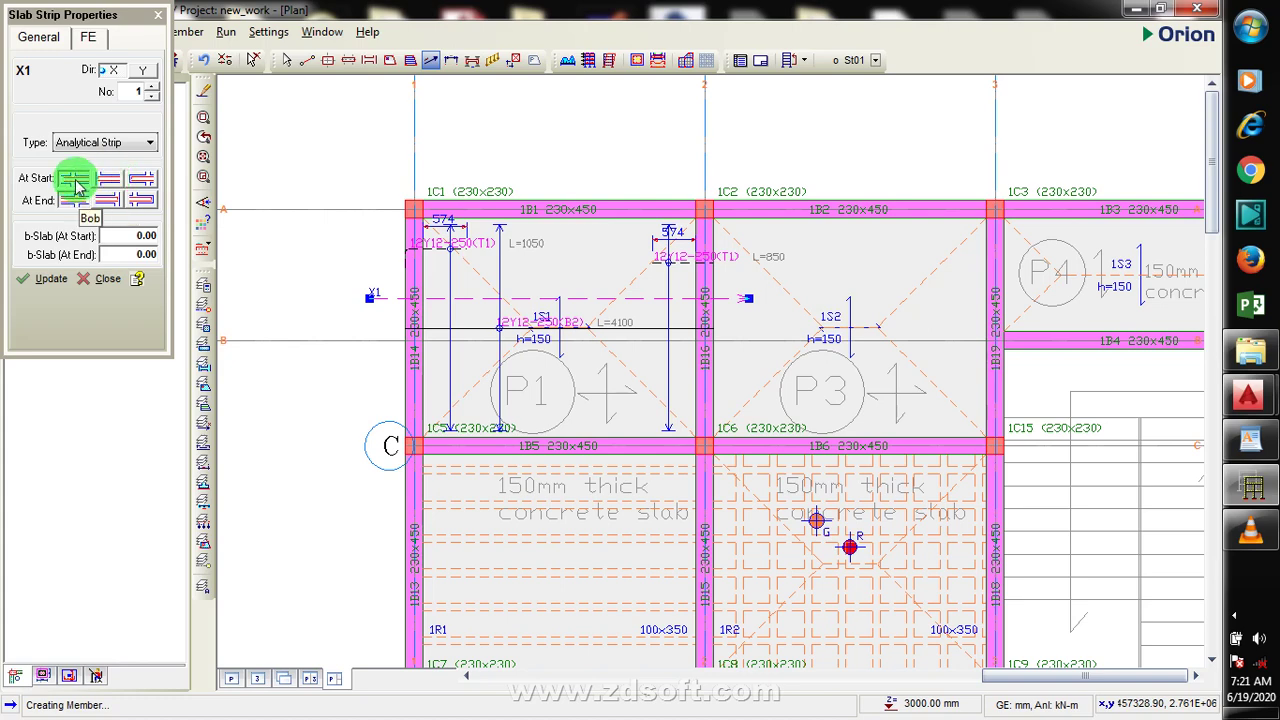
{"action": "left_click", "coordinate": [76, 182]}
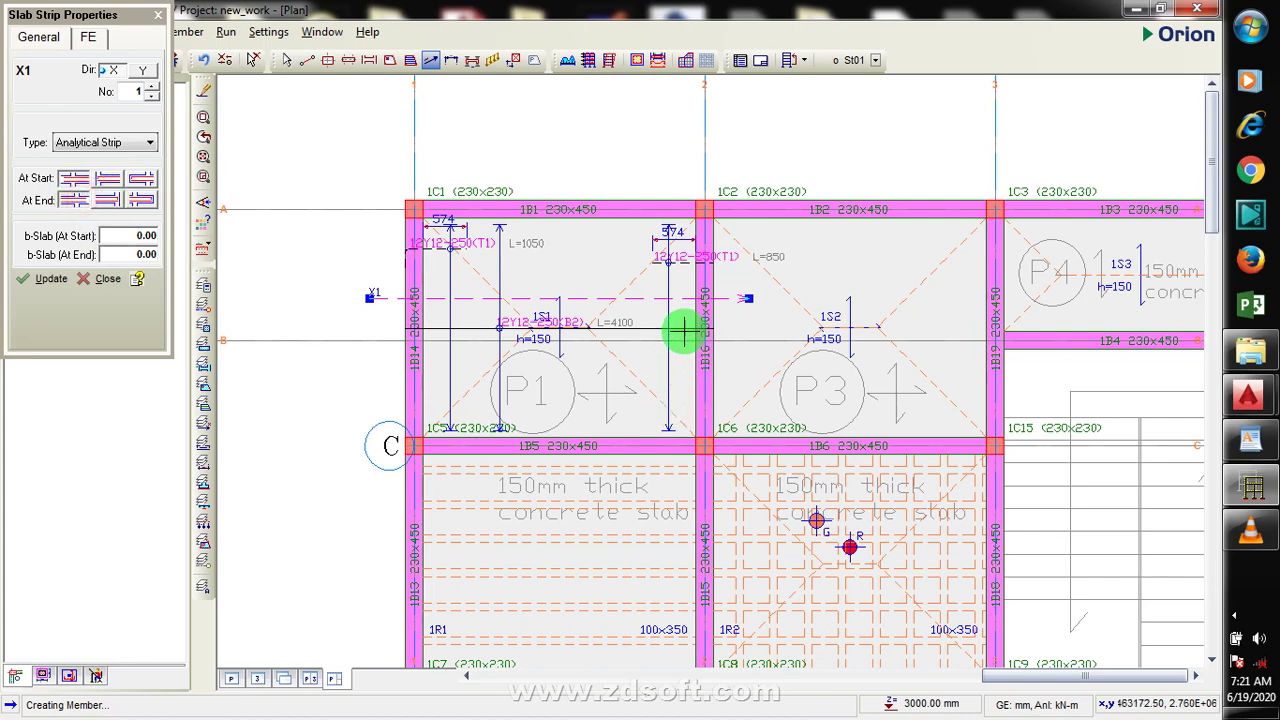
{"action": "left_click_drag", "start_coordinate": [681, 280], "coordinate": [1064, 277]}
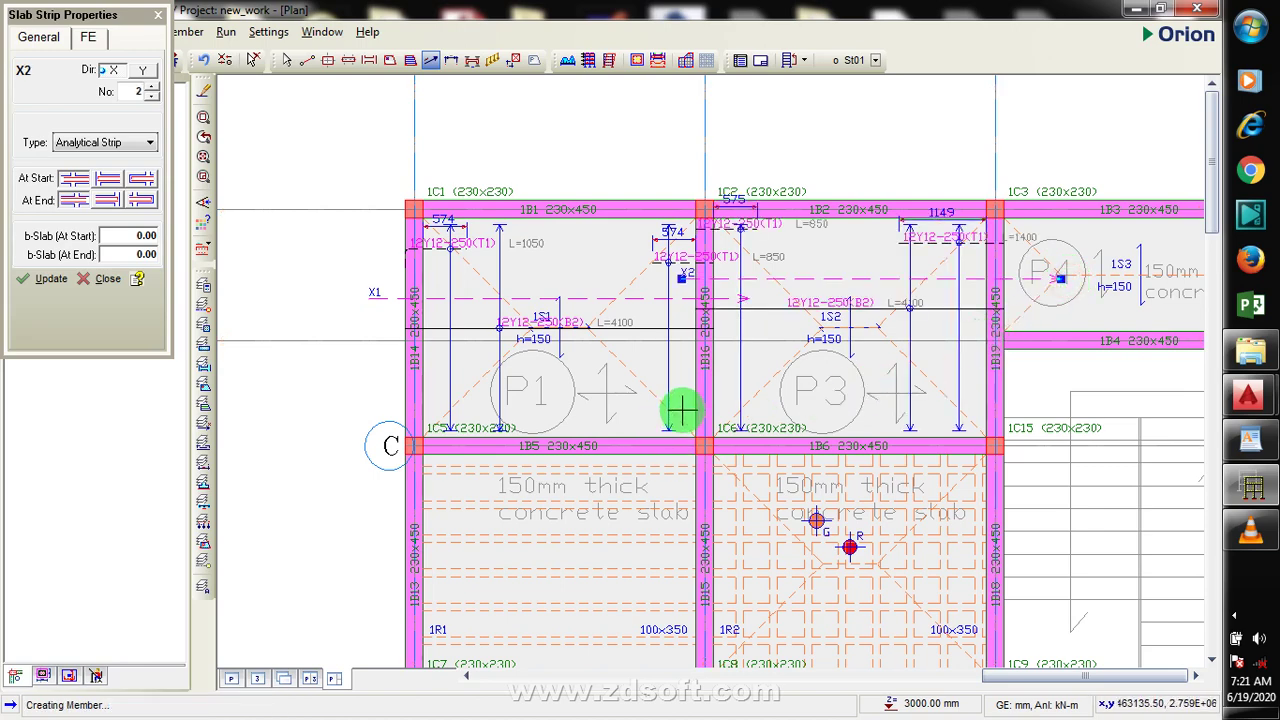
{"action": "scroll", "coordinate": [650, 345], "scroll_direction": "down", "scroll_amount": 3}
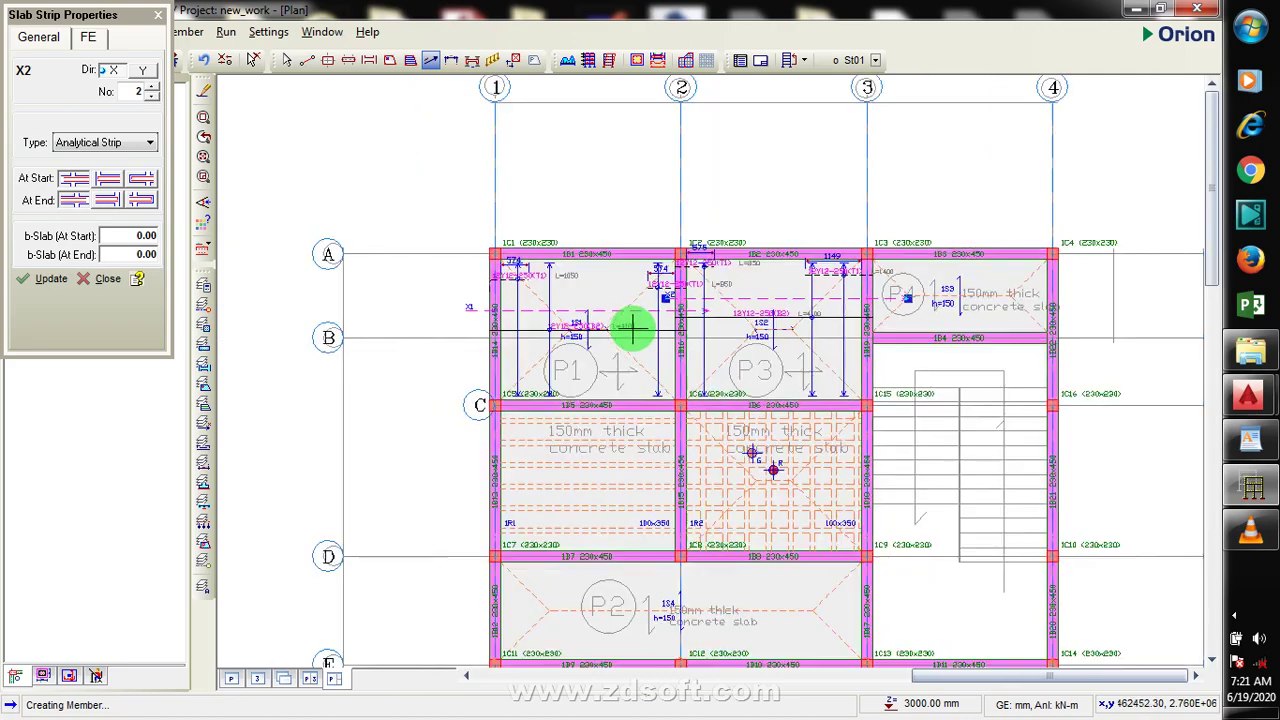
{"action": "scroll", "coordinate": [700, 405], "scroll_direction": "up", "scroll_amount": 1}
{"action": "scroll", "coordinate": [535, 495], "scroll_direction": "up", "scroll_amount": 1}
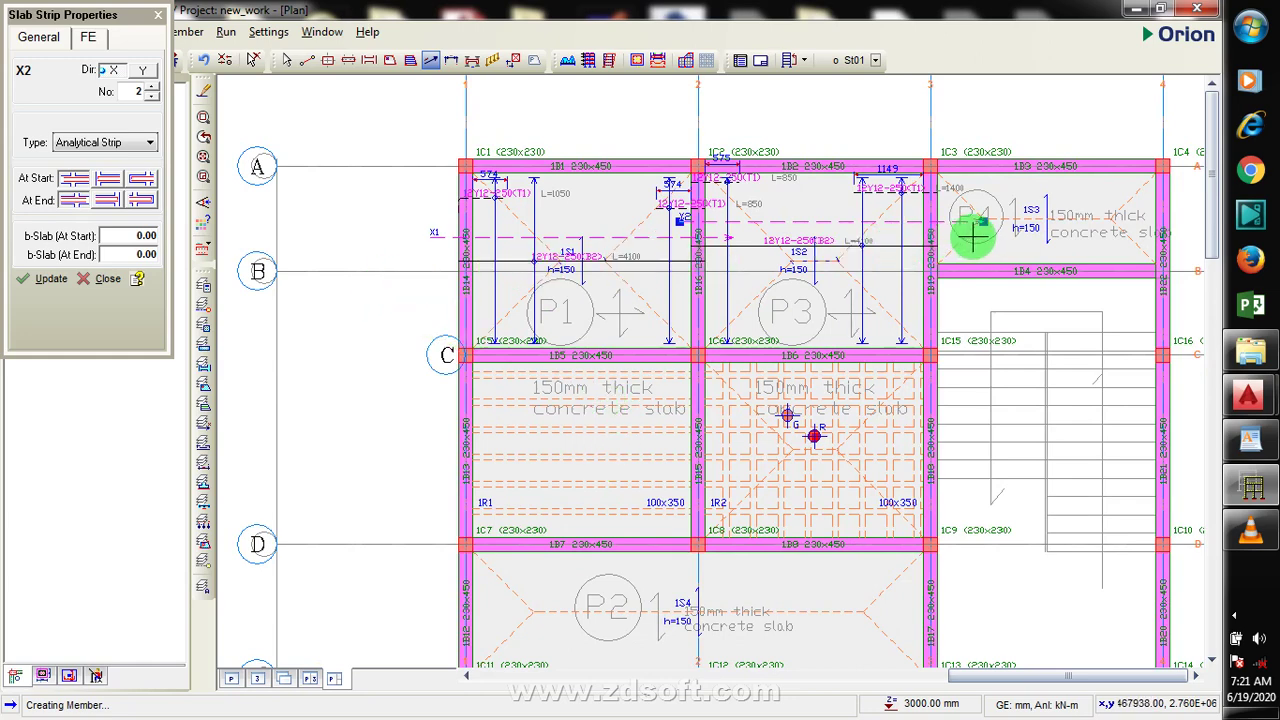
{"action": "scroll", "coordinate": [770, 330], "scroll_direction": "down", "scroll_amount": 1}
{"action": "scroll", "coordinate": [1060, 219], "scroll_direction": "up", "scroll_amount": 1}
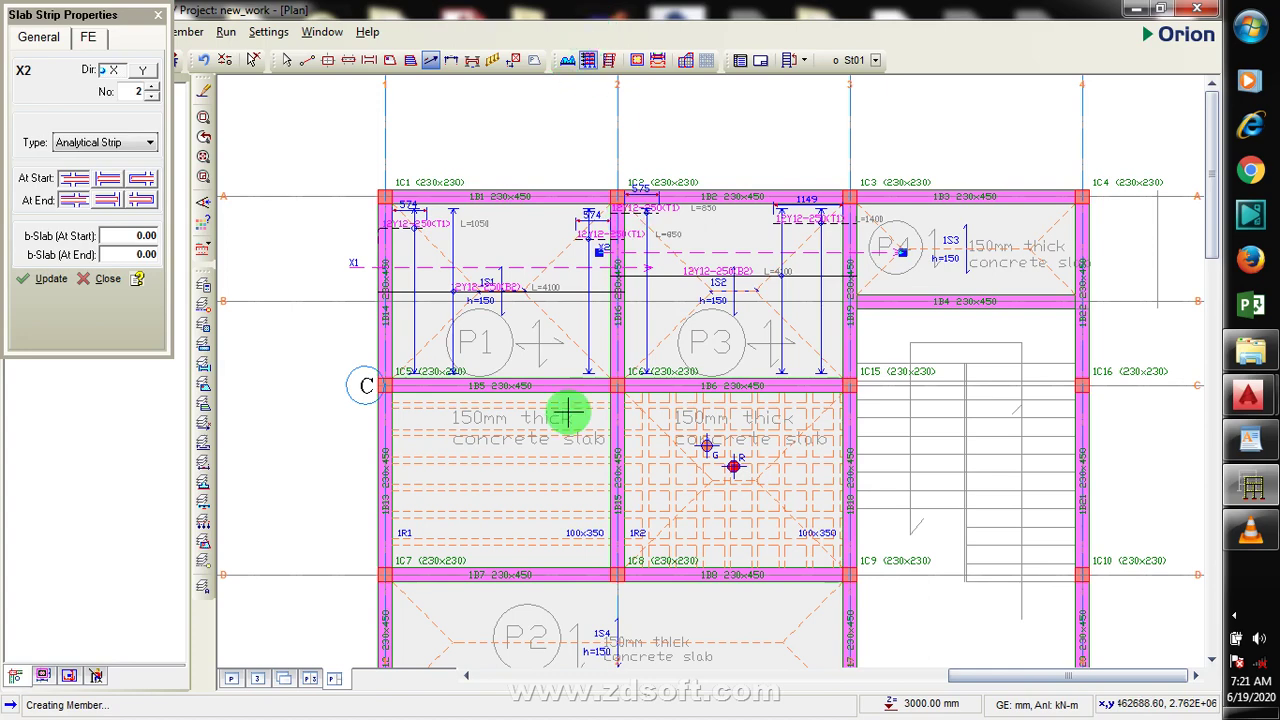
Draw Y-direction slab strip Y2 across slab 1S1 from beyond beam 1B1 past beam 1B5, using the middle start type and Bob end type
{"action": "left_click", "coordinate": [355, 264]}
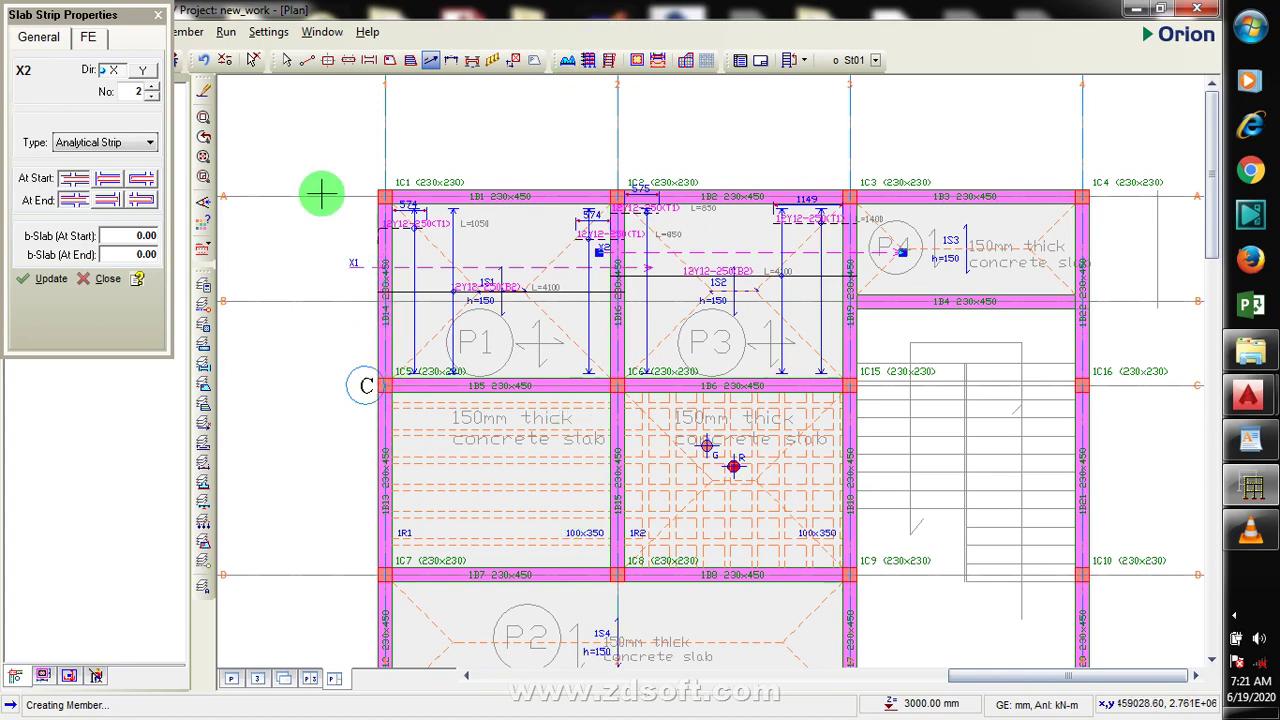
{"action": "left_click", "coordinate": [143, 72]}
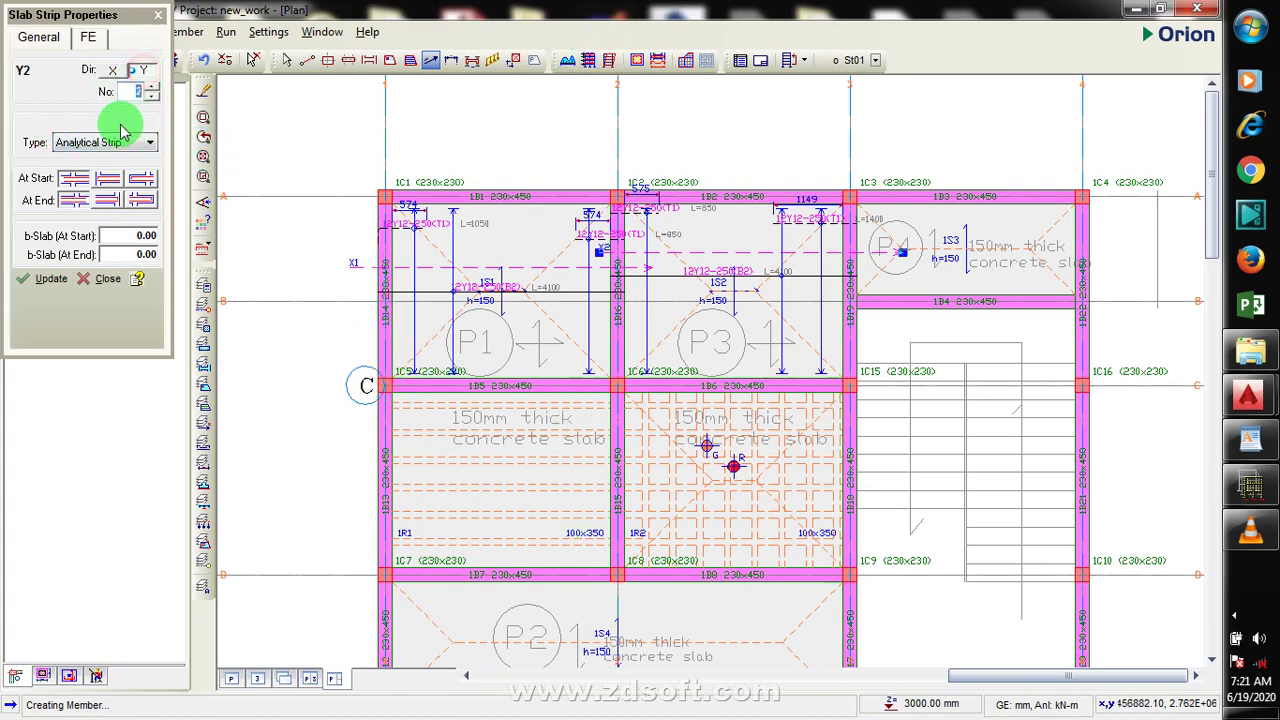
{"action": "left_click", "coordinate": [105, 180]}
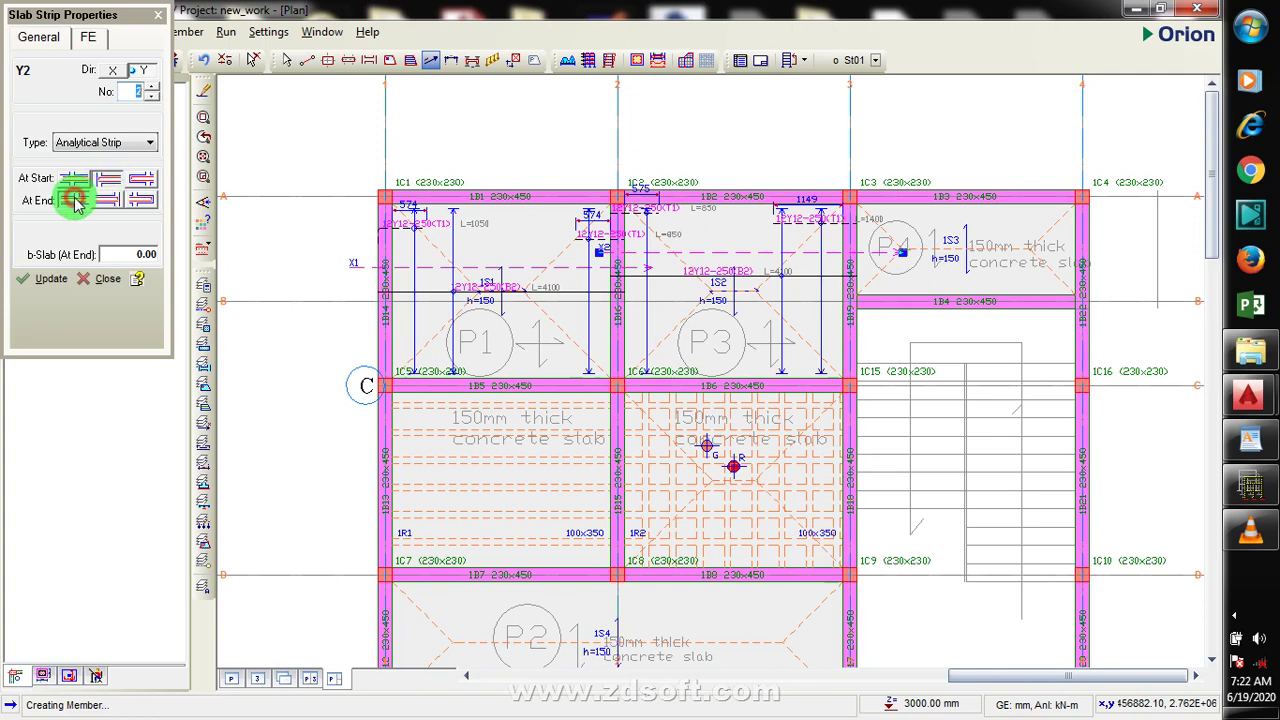
{"action": "left_click", "coordinate": [77, 201]}
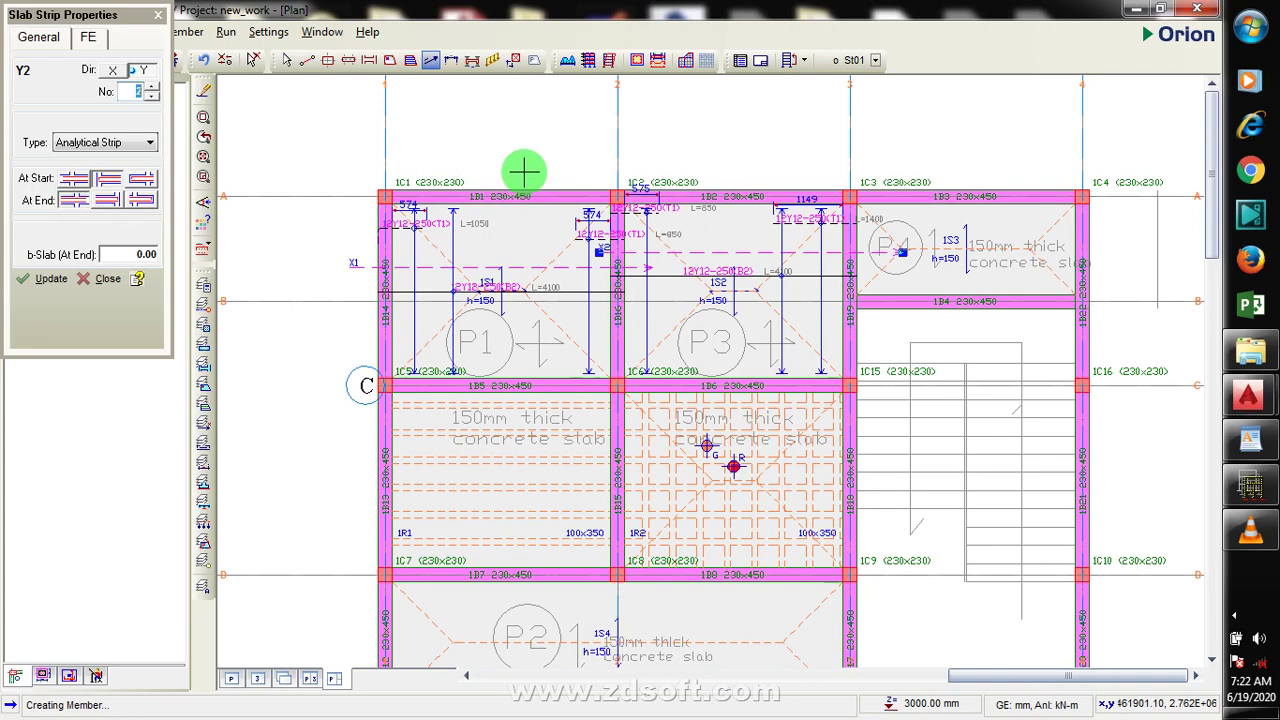
{"action": "left_click_drag", "start_coordinate": [524, 172], "coordinate": [520, 412]}
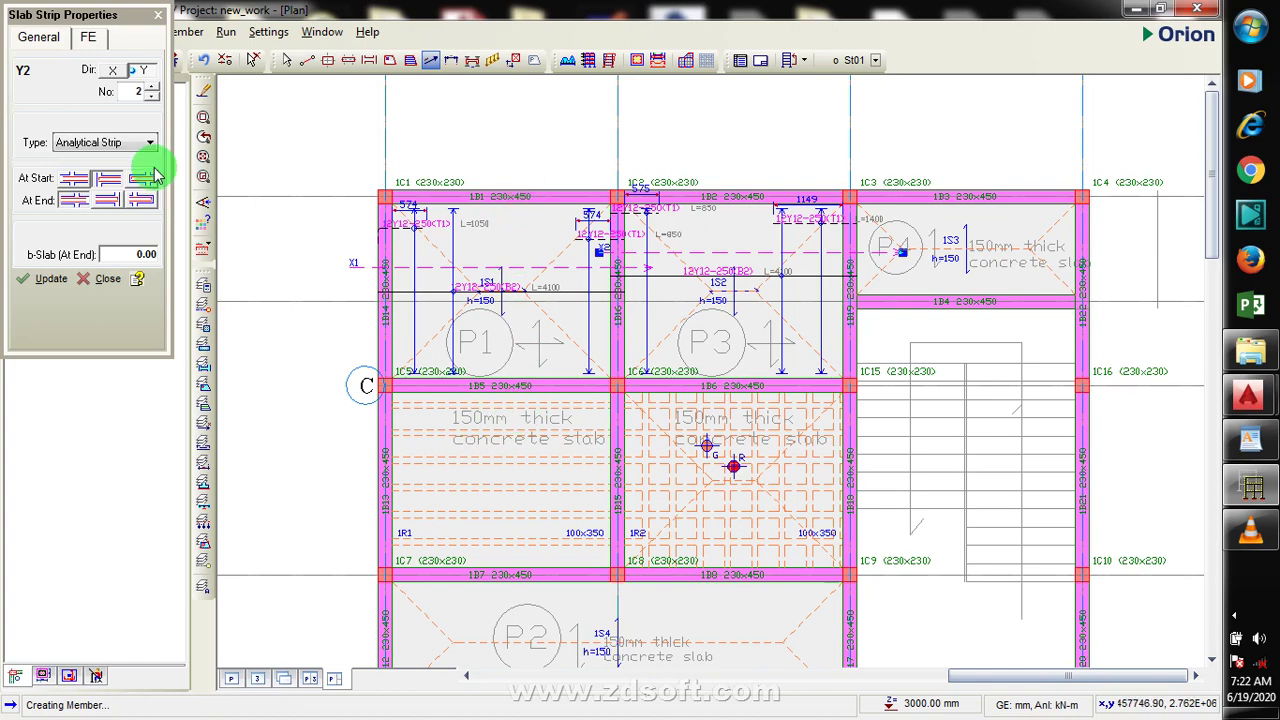
{"action": "left_click", "coordinate": [112, 176]}
{"action": "left_click", "coordinate": [67, 203]}
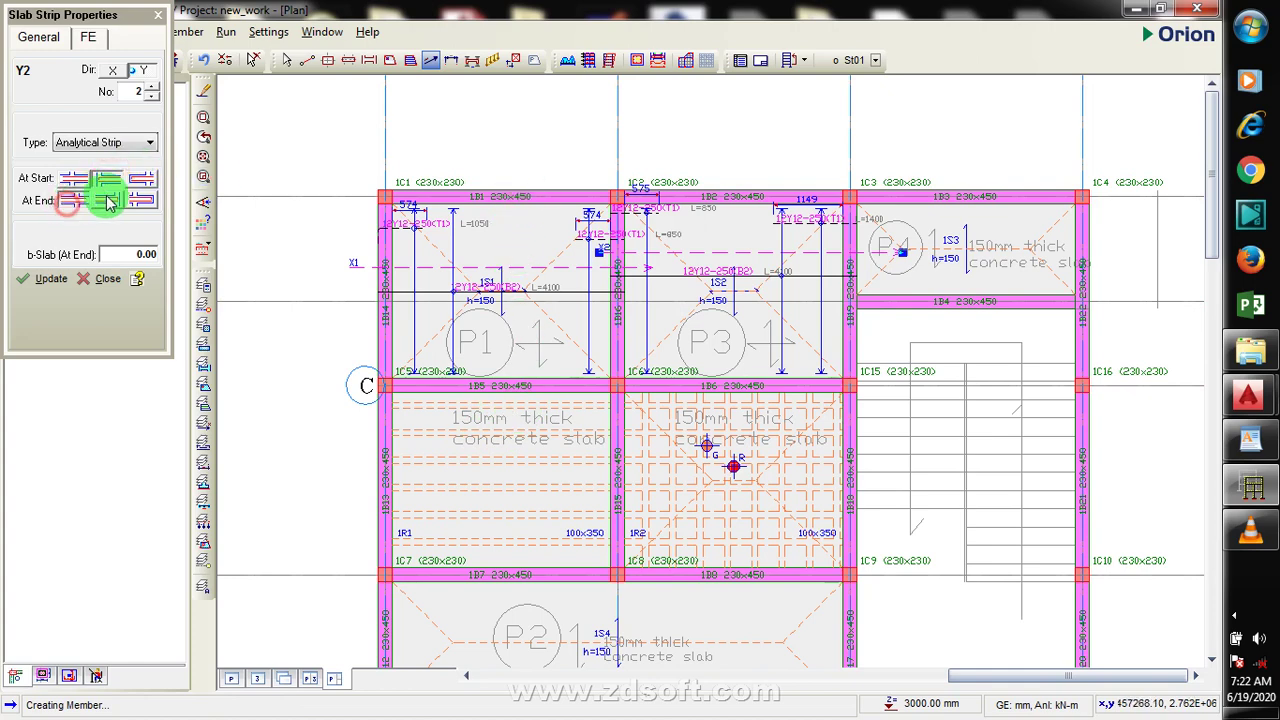
{"action": "left_click_drag", "start_coordinate": [497, 166], "coordinate": [492, 419]}
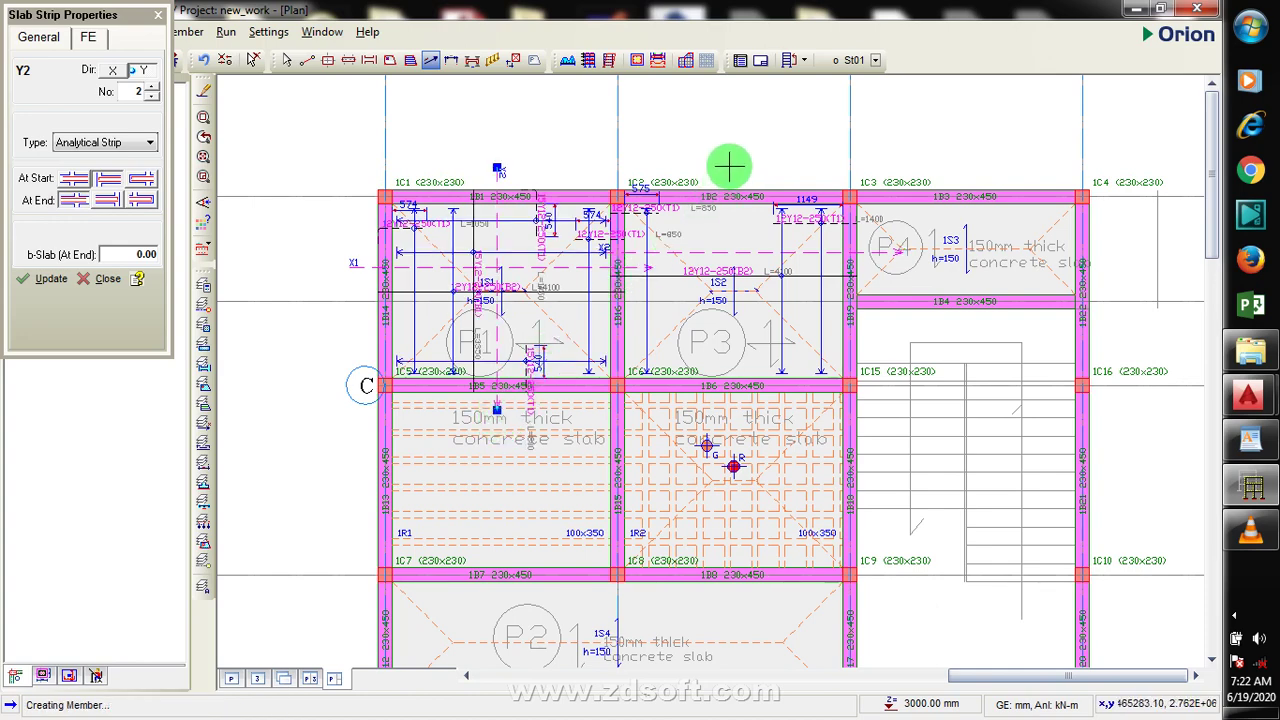
Draw slab strip Y3 across slab 1S2 from beyond beam 1B2 past beam 1B6 with the same end conditions
{"action": "left_click_drag", "start_coordinate": [729, 166], "coordinate": [733, 409]}
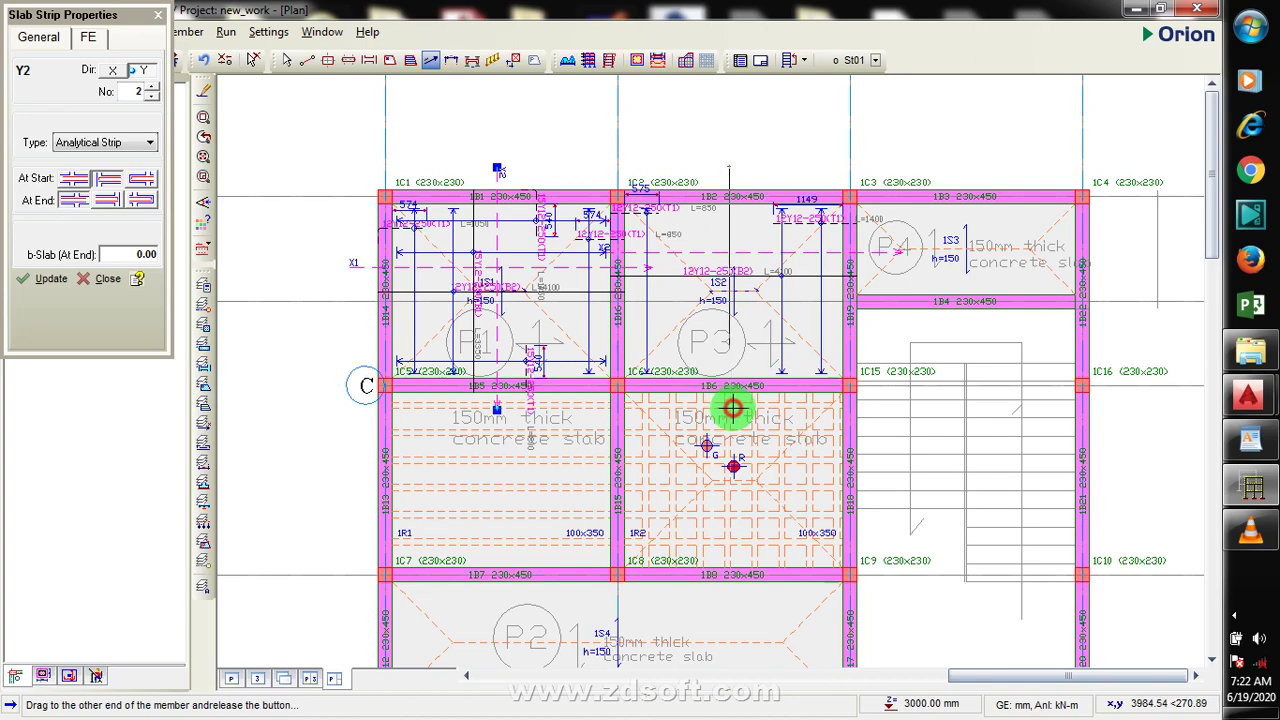
{"action": "left_click_drag", "start_coordinate": [733, 408], "coordinate": [733, 409]}
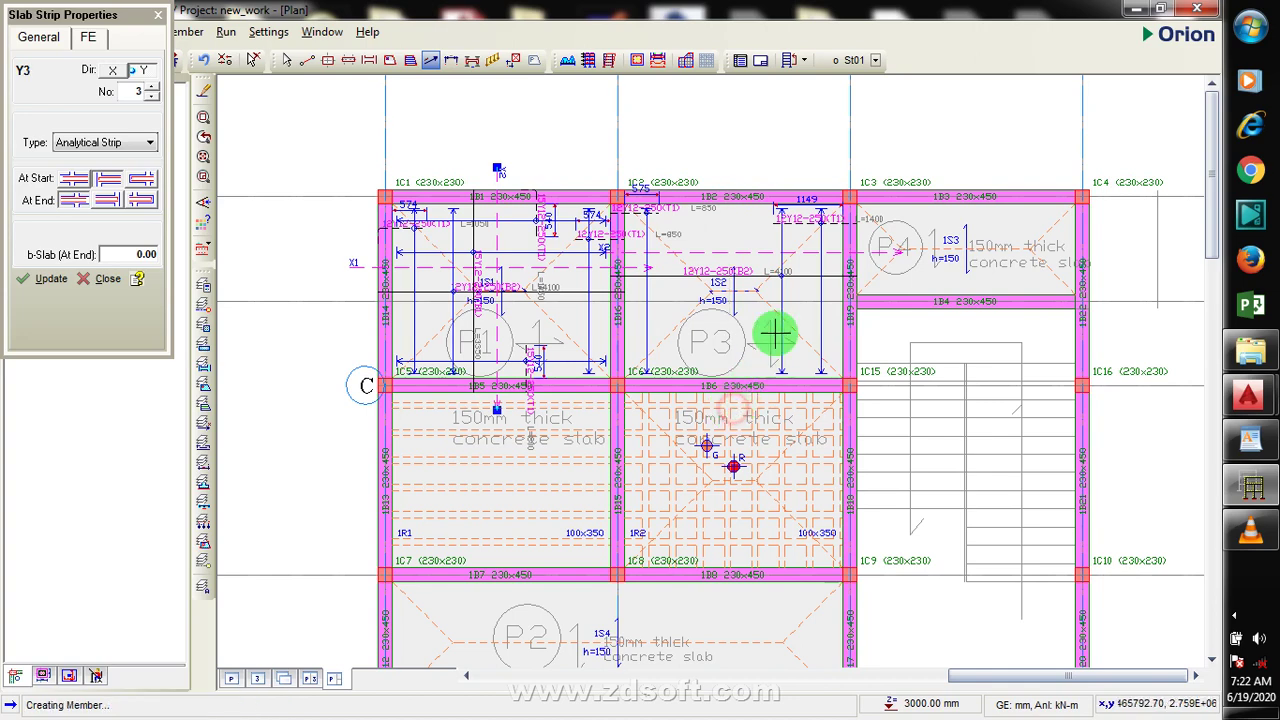
{"action": "left_click_drag", "start_coordinate": [737, 169], "coordinate": [738, 418]}
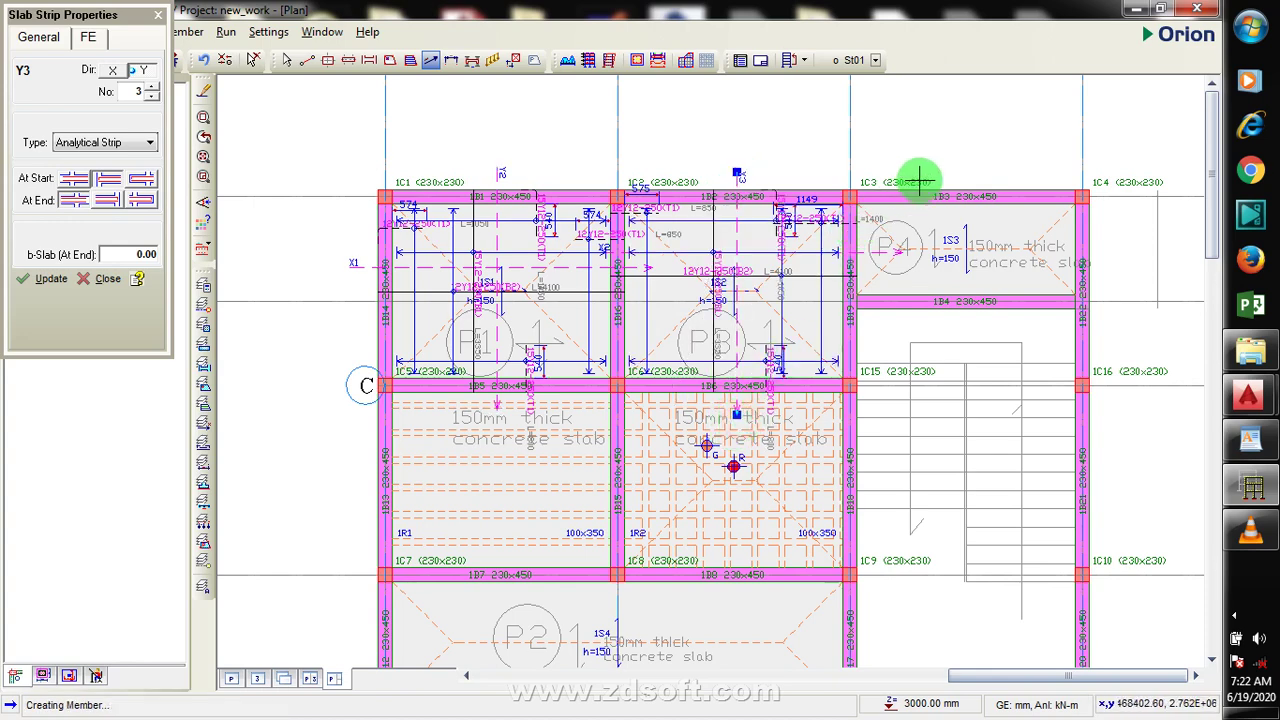
Draw Y-direction slab strip Y4 across slab 1S3 from beyond beam 1B3 past beam 1B4, using the middle start and end types
{"action": "left_click_drag", "start_coordinate": [959, 172], "coordinate": [964, 328]}
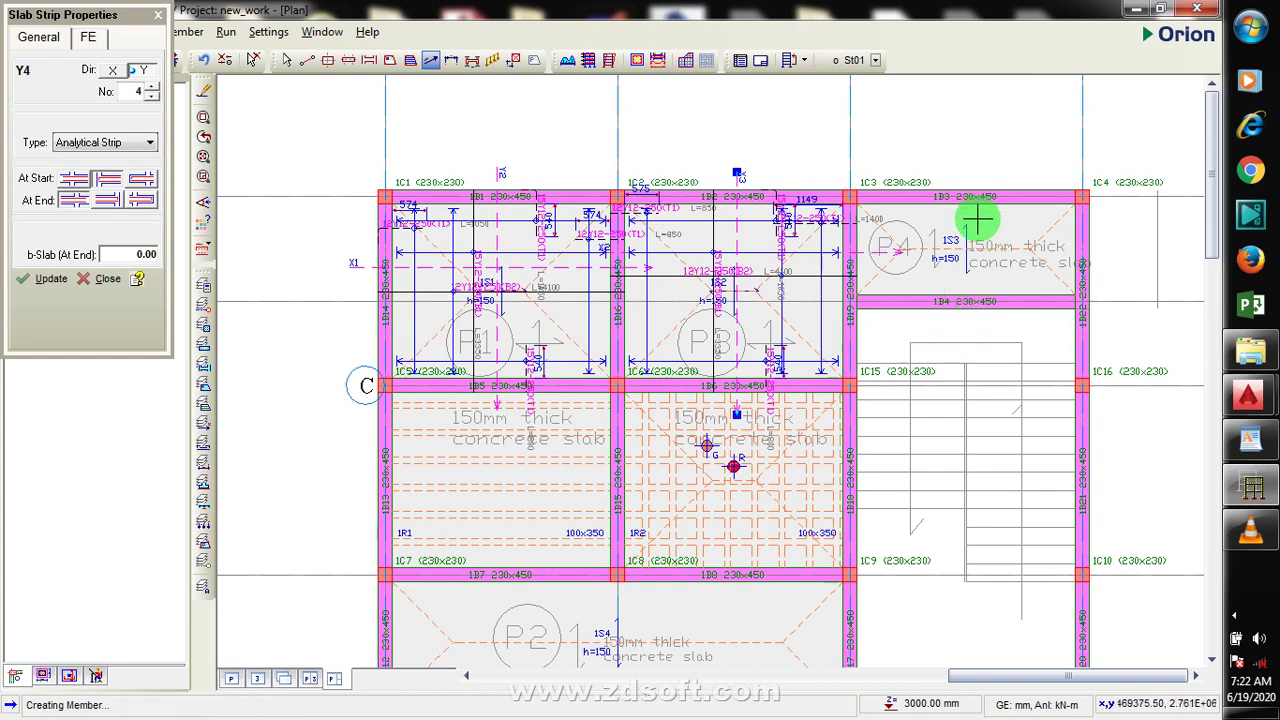
{"action": "left_click_drag", "start_coordinate": [962, 168], "coordinate": [966, 206]}
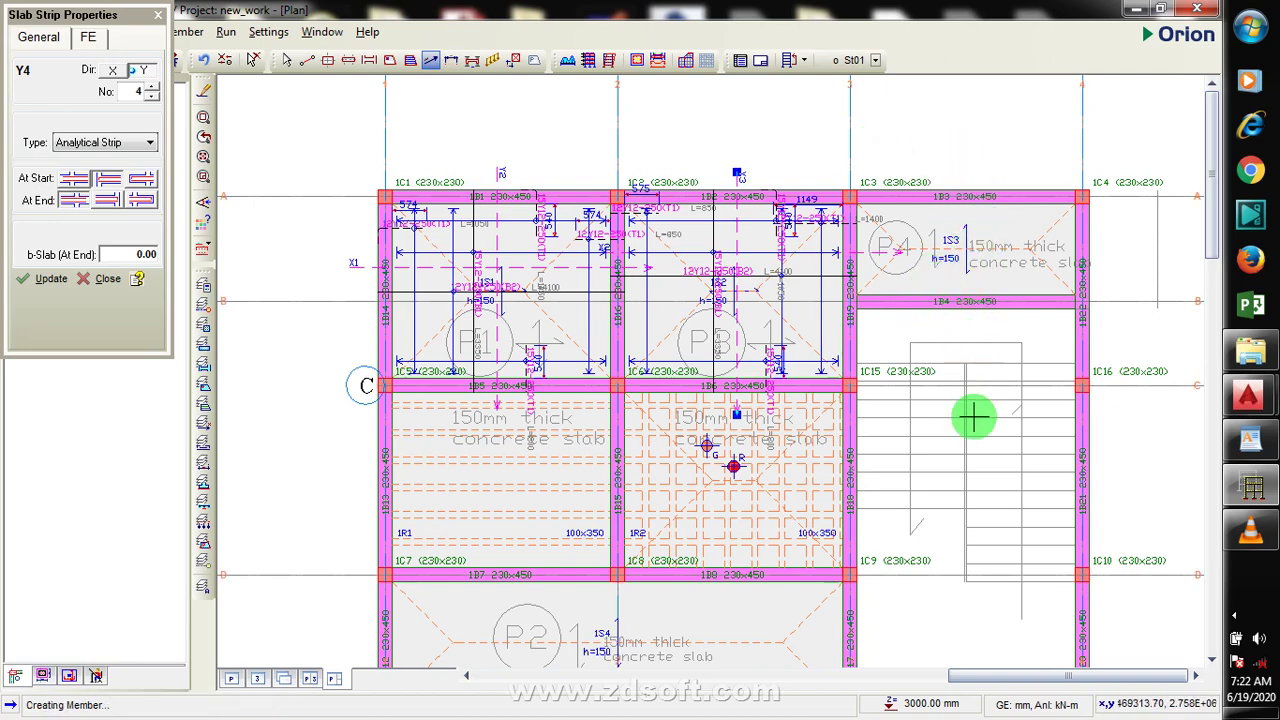
{"action": "left_click", "coordinate": [108, 200]}
{"action": "left_click_drag", "start_coordinate": [944, 161], "coordinate": [948, 309]}
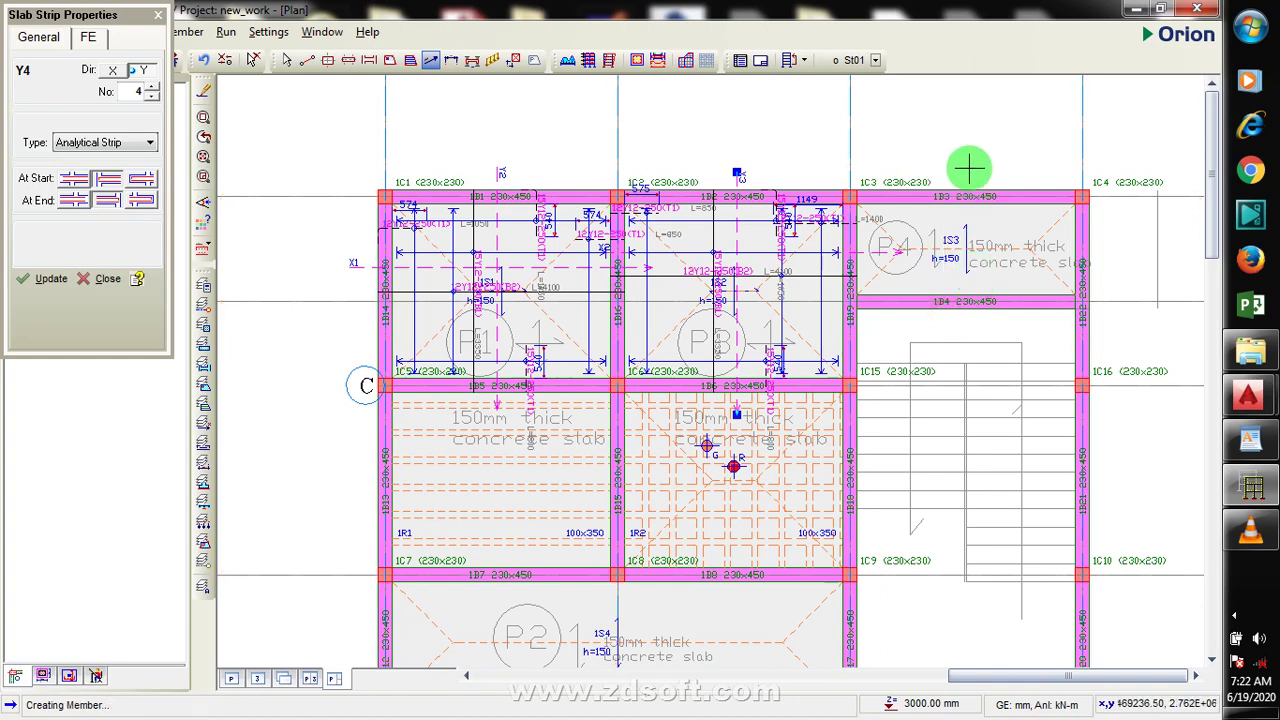
{"action": "left_click_drag", "start_coordinate": [969, 168], "coordinate": [970, 326]}
{"action": "left_click_drag", "start_coordinate": [971, 171], "coordinate": [969, 331]}
{"action": "scroll", "coordinate": [1010, 260], "scroll_direction": "down", "scroll_amount": 5}
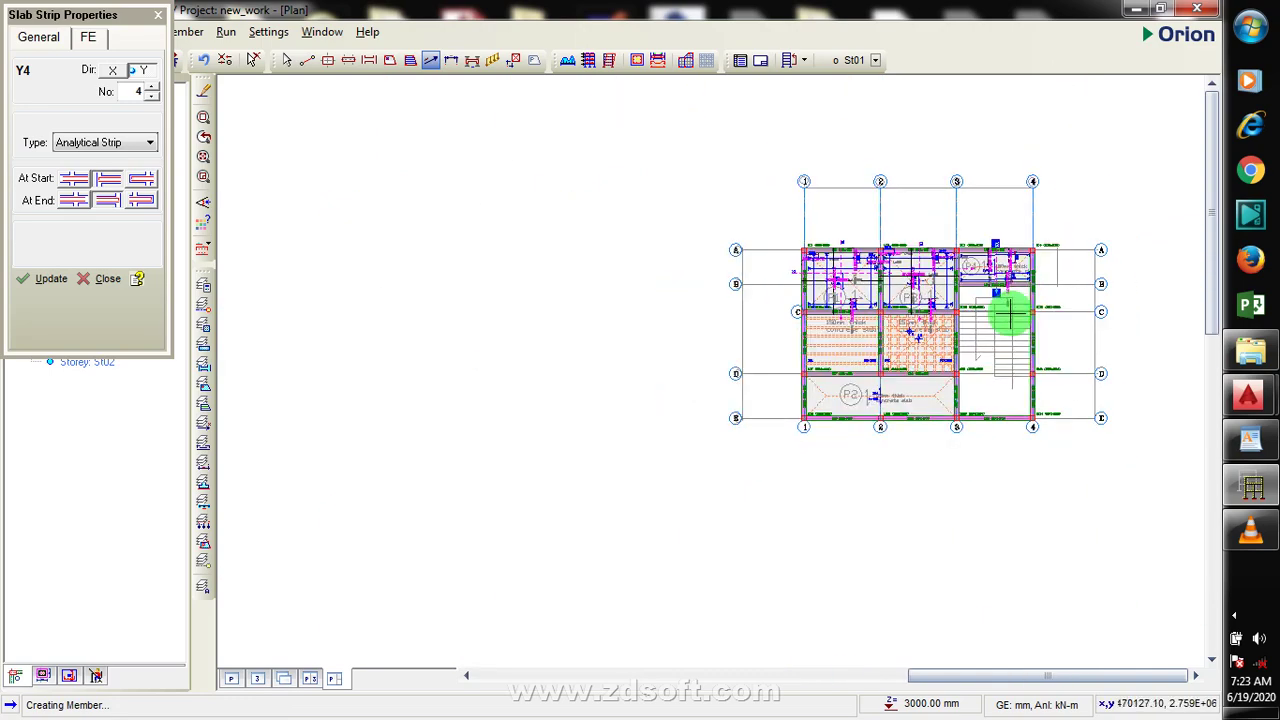
Draw analytical slab strip Y5 across slab 1S4 from above beam 1B7 past beam 1B9, using the first start type and middle end type
{"action": "scroll", "coordinate": [909, 543], "scroll_direction": "up", "scroll_amount": 5}
{"action": "scroll", "coordinate": [863, 507], "scroll_direction": "up", "scroll_amount": 1}
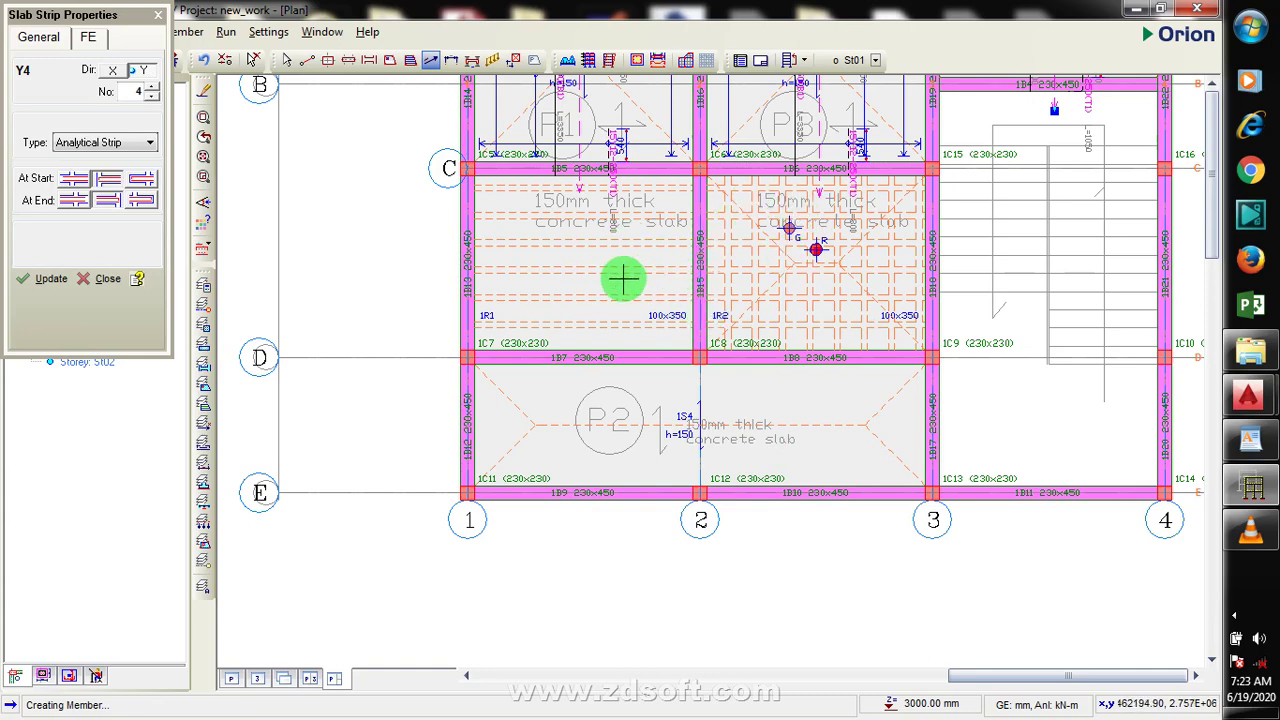
{"action": "left_click", "coordinate": [125, 143]}
{"action": "left_click", "coordinate": [124, 159]}
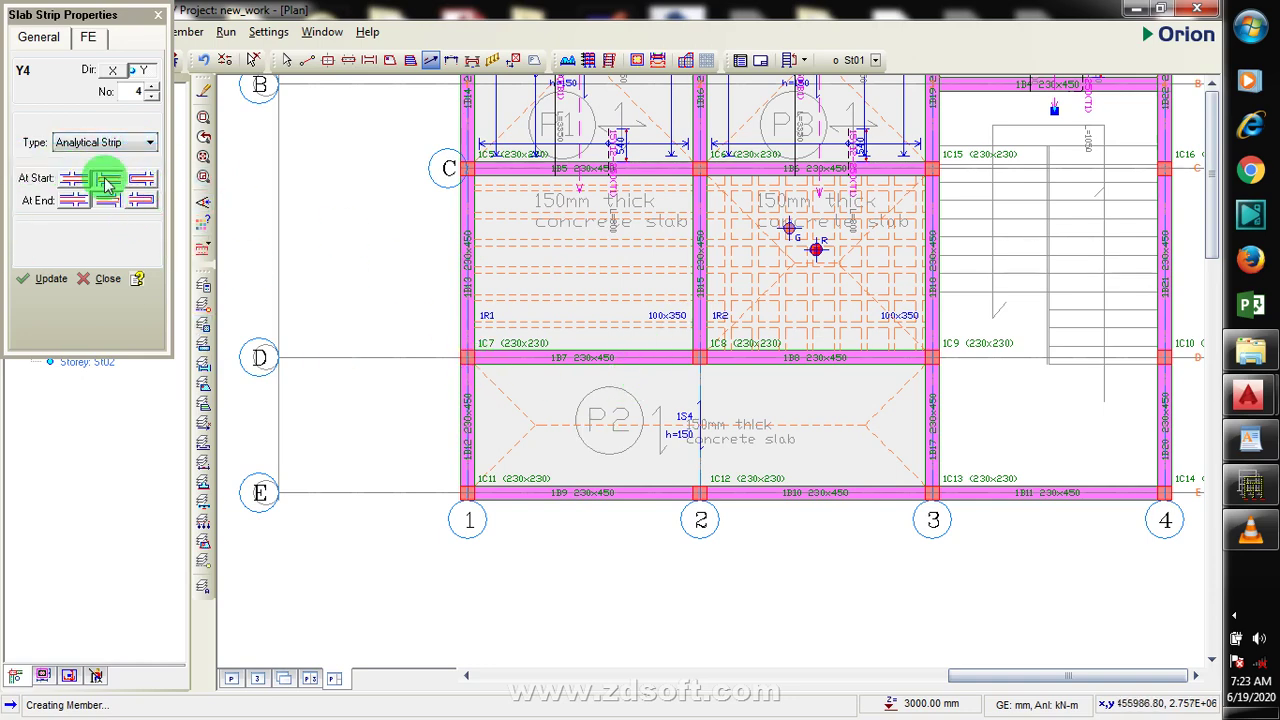
{"action": "left_click", "coordinate": [68, 179]}
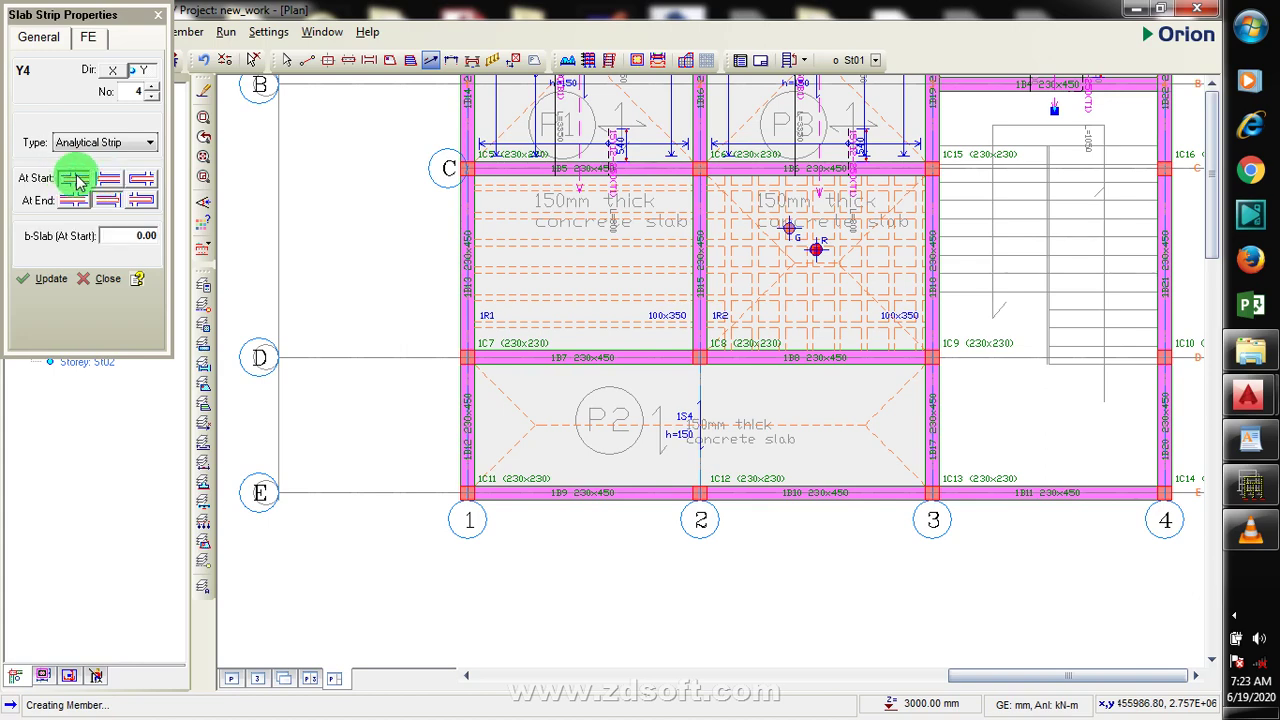
{"action": "left_click", "coordinate": [110, 202]}
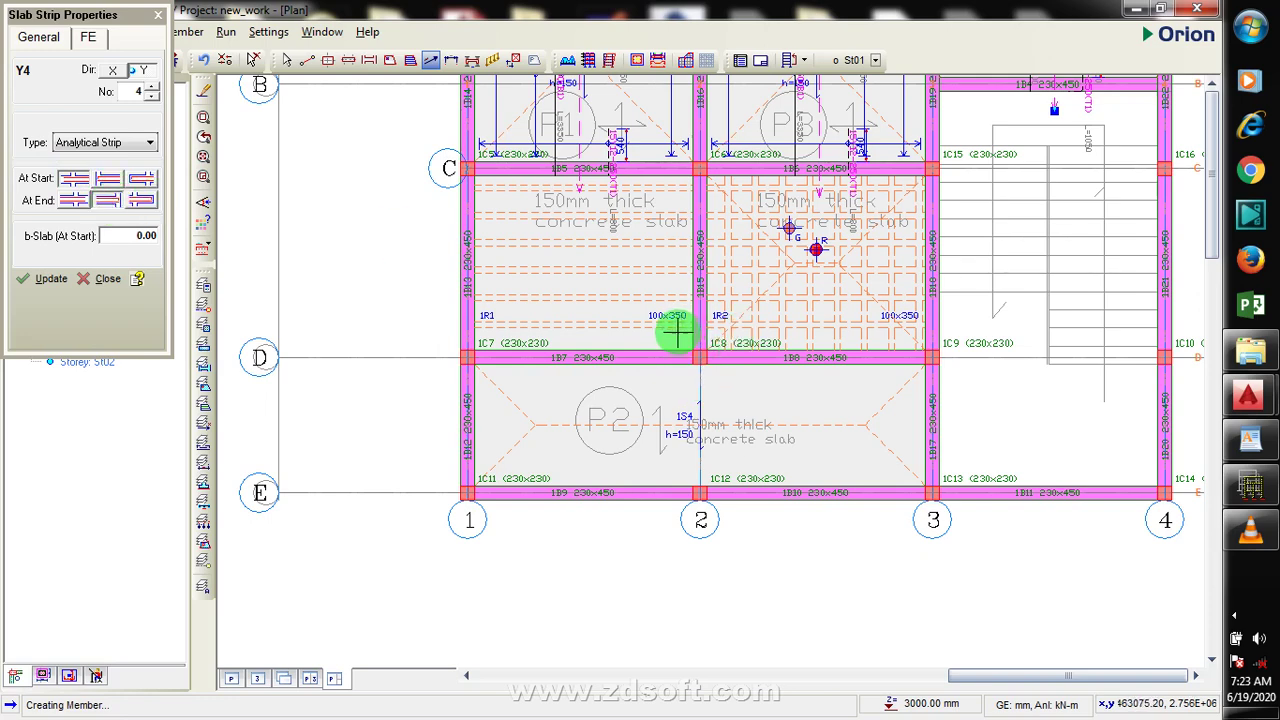
{"action": "left_click_drag", "start_coordinate": [678, 333], "coordinate": [680, 517]}
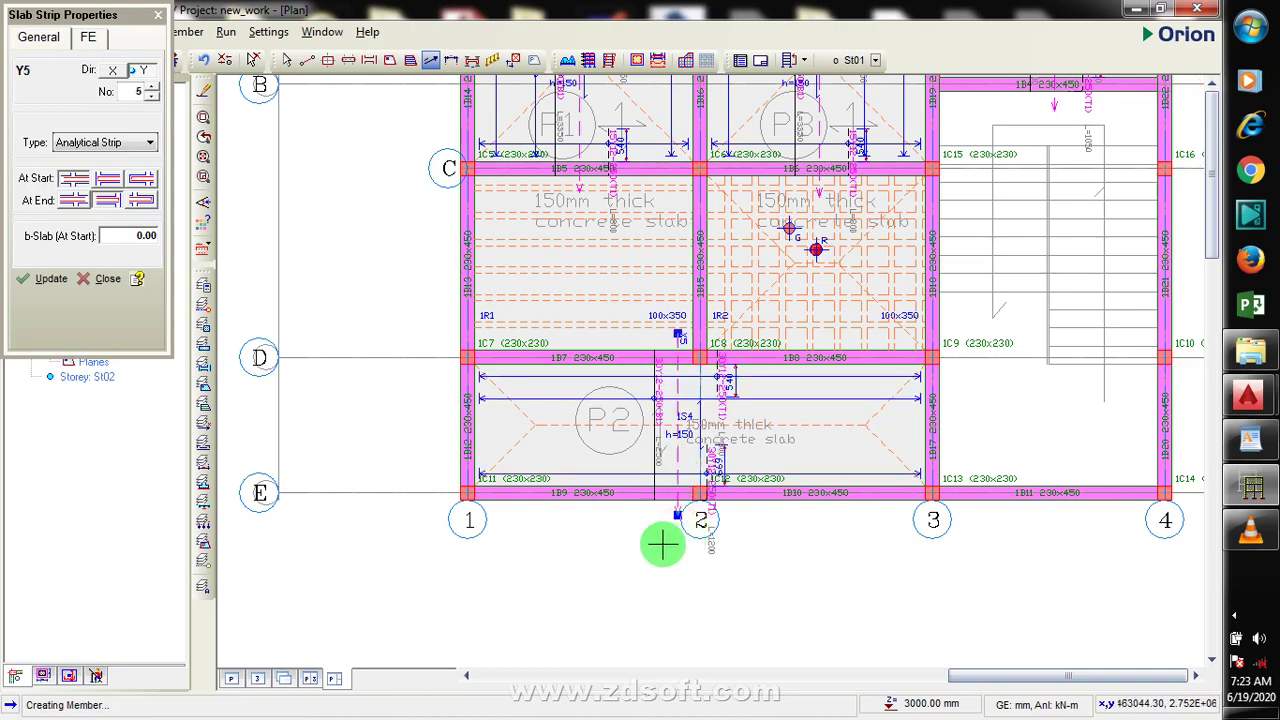
Draw X-direction FE strip X5 across ribbed slab 1R1 from outside beam 1B13 past beam 1B15, using the middle start type and first end type
{"action": "scroll", "coordinate": [663, 545], "scroll_direction": "down", "scroll_amount": 4}
{"action": "scroll", "coordinate": [677, 363], "scroll_direction": "up", "scroll_amount": 4}
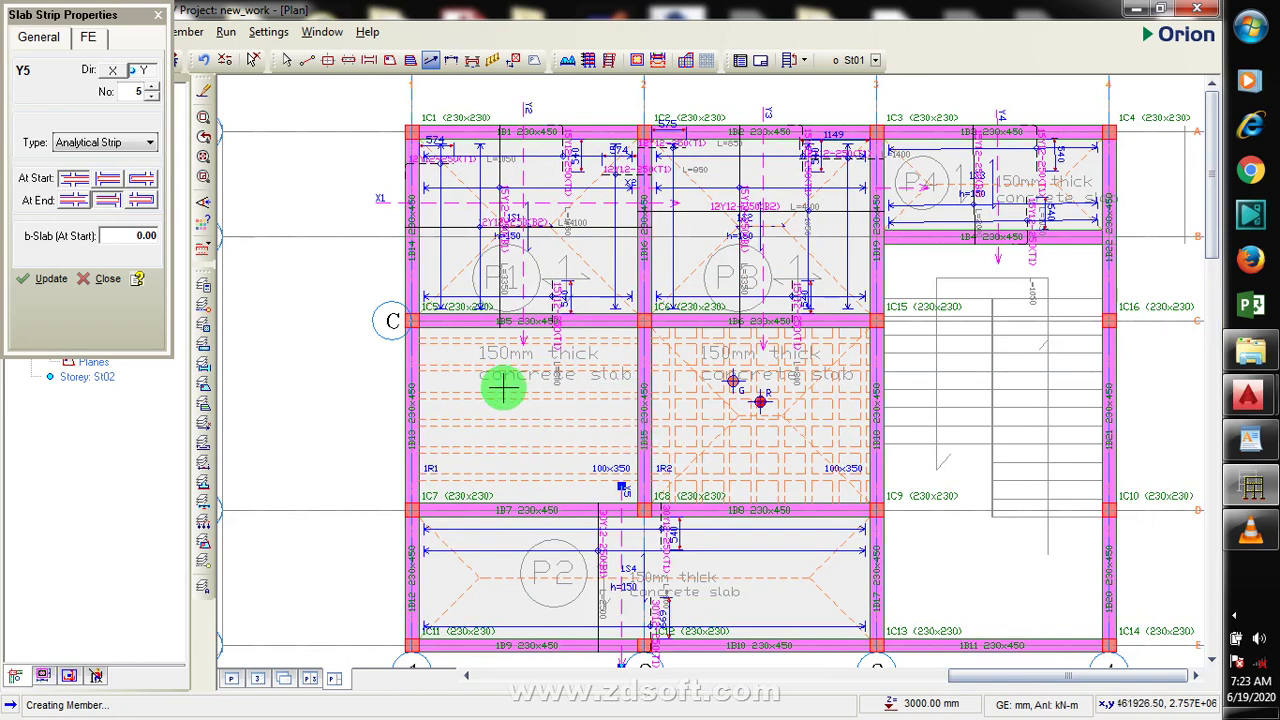
{"action": "left_click", "coordinate": [114, 71]}
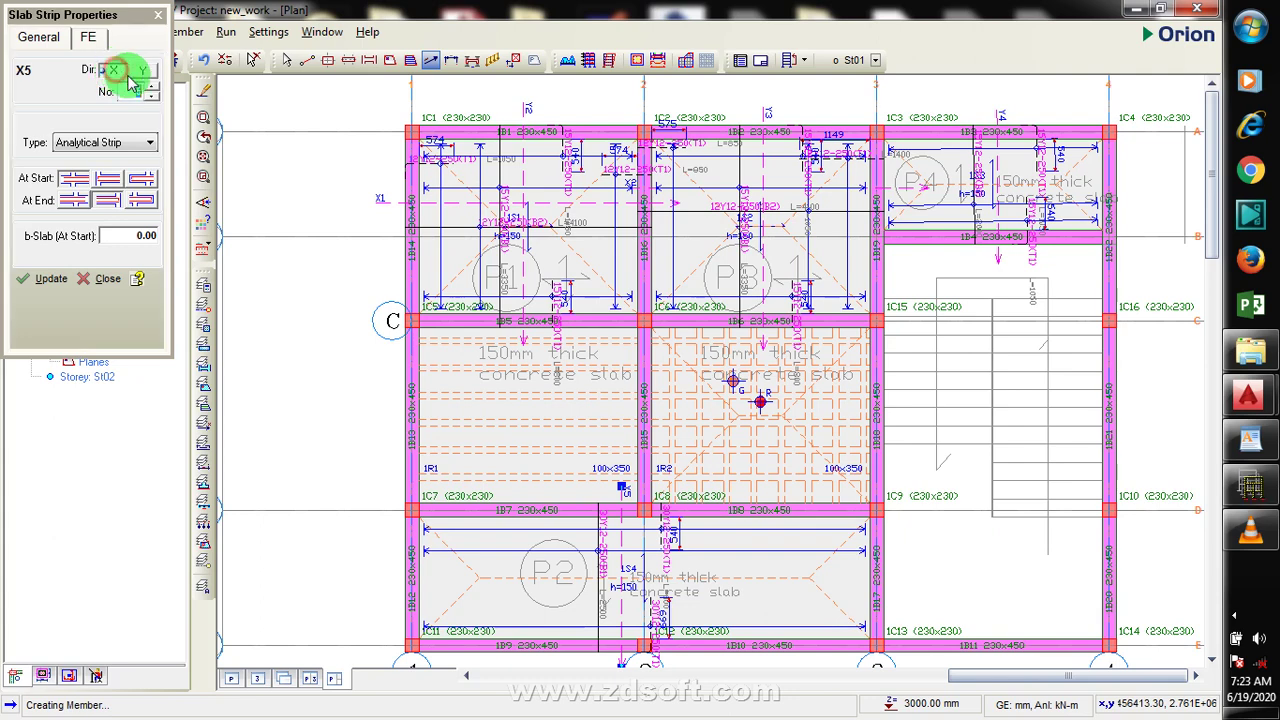
{"action": "left_click", "coordinate": [148, 143]}
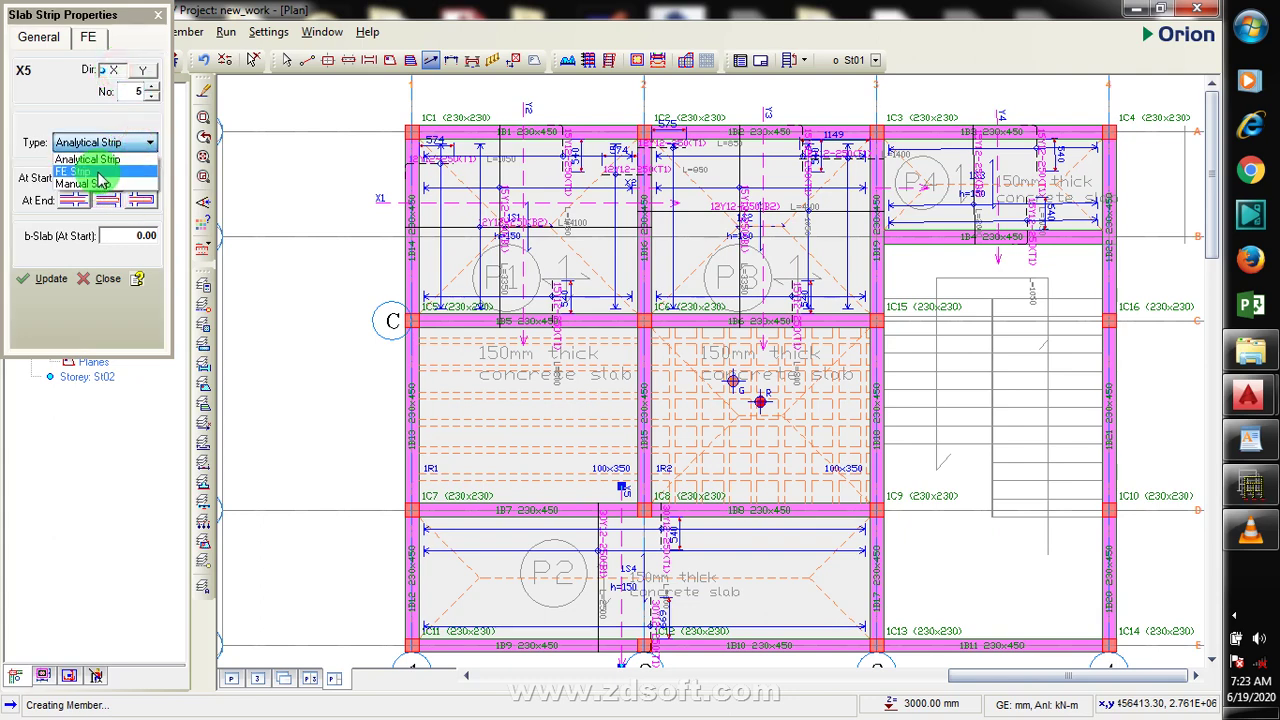
{"action": "left_click", "coordinate": [90, 171]}
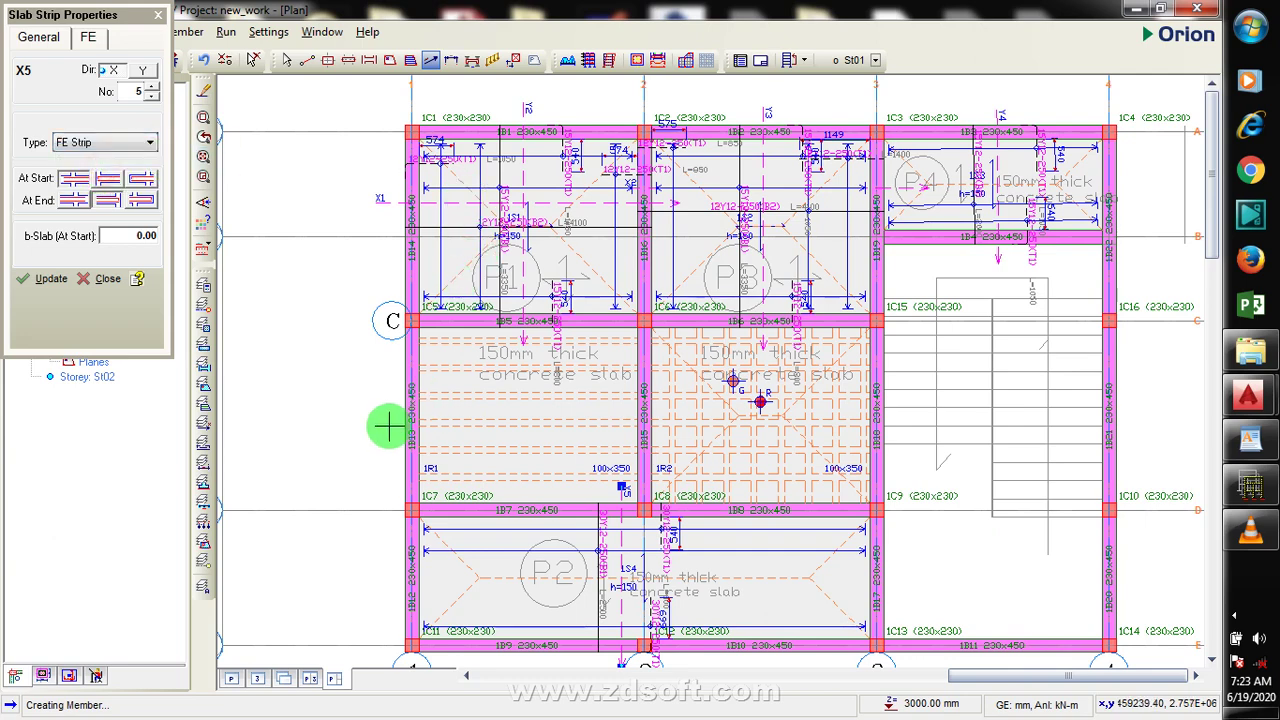
{"action": "left_click_drag", "start_coordinate": [386, 418], "coordinate": [276, 407]}
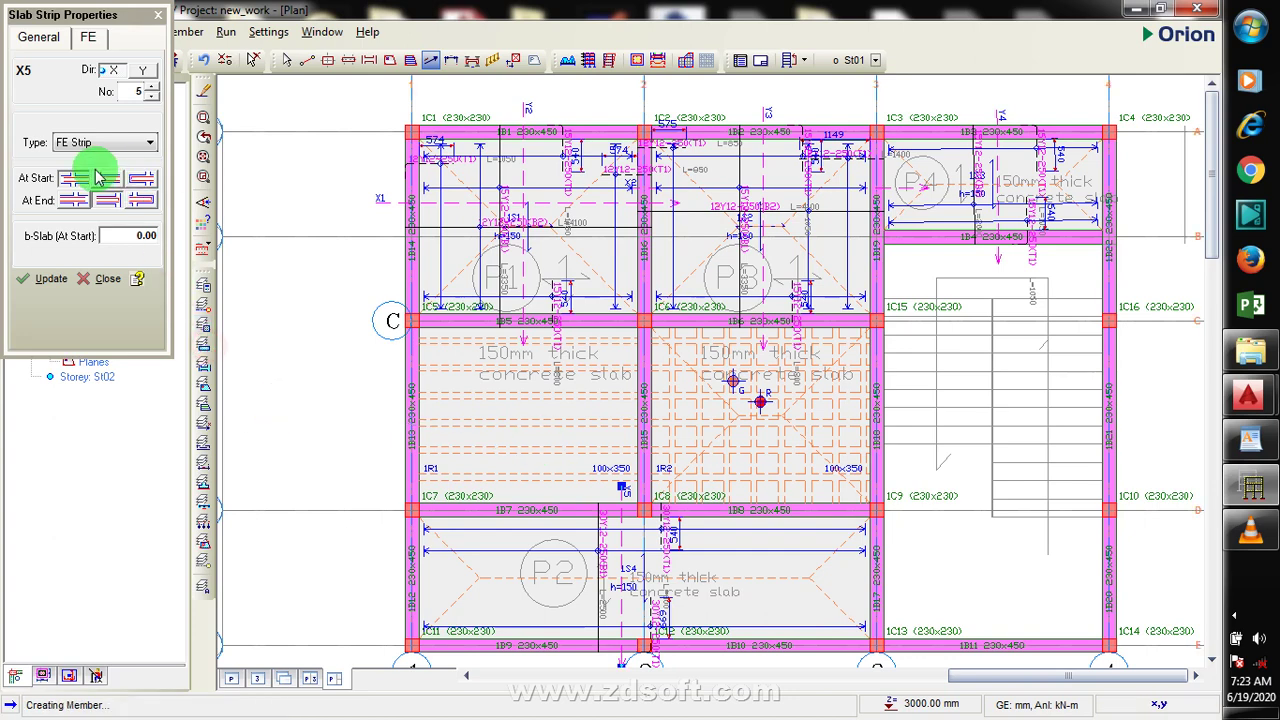
{"action": "left_click", "coordinate": [100, 181]}
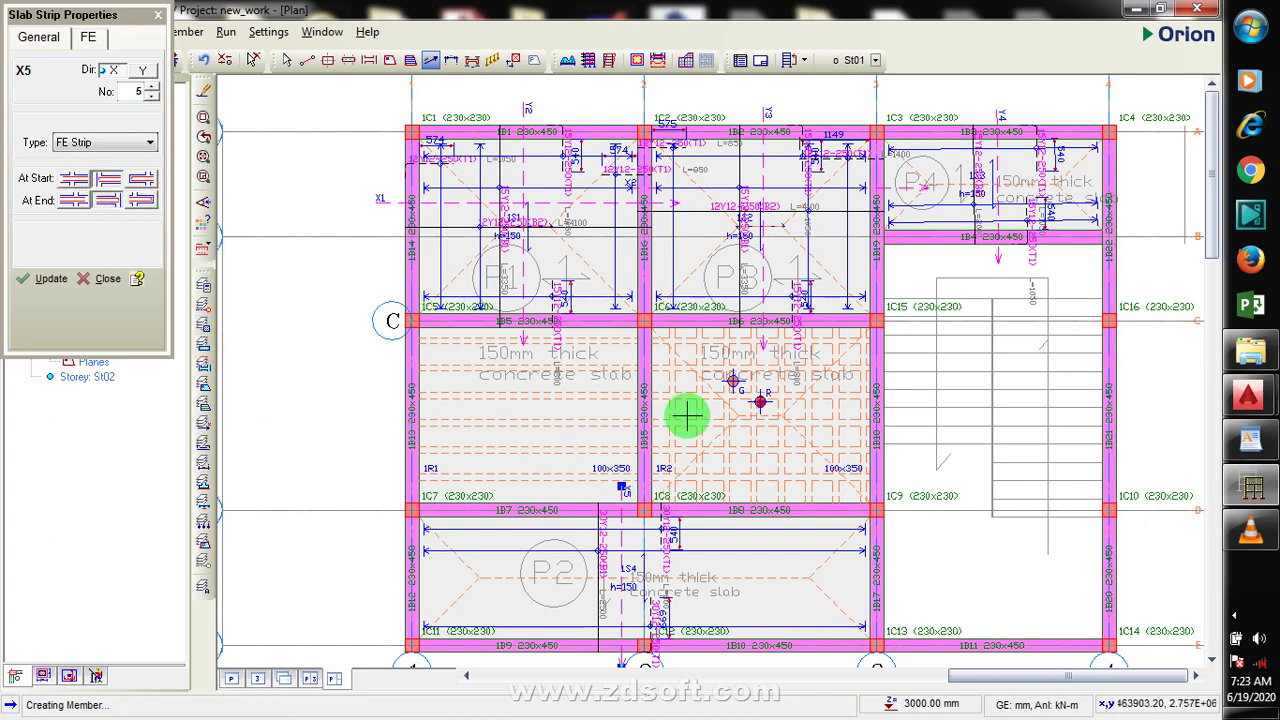
{"action": "left_click", "coordinate": [121, 203]}
{"action": "left_click", "coordinate": [72, 202]}
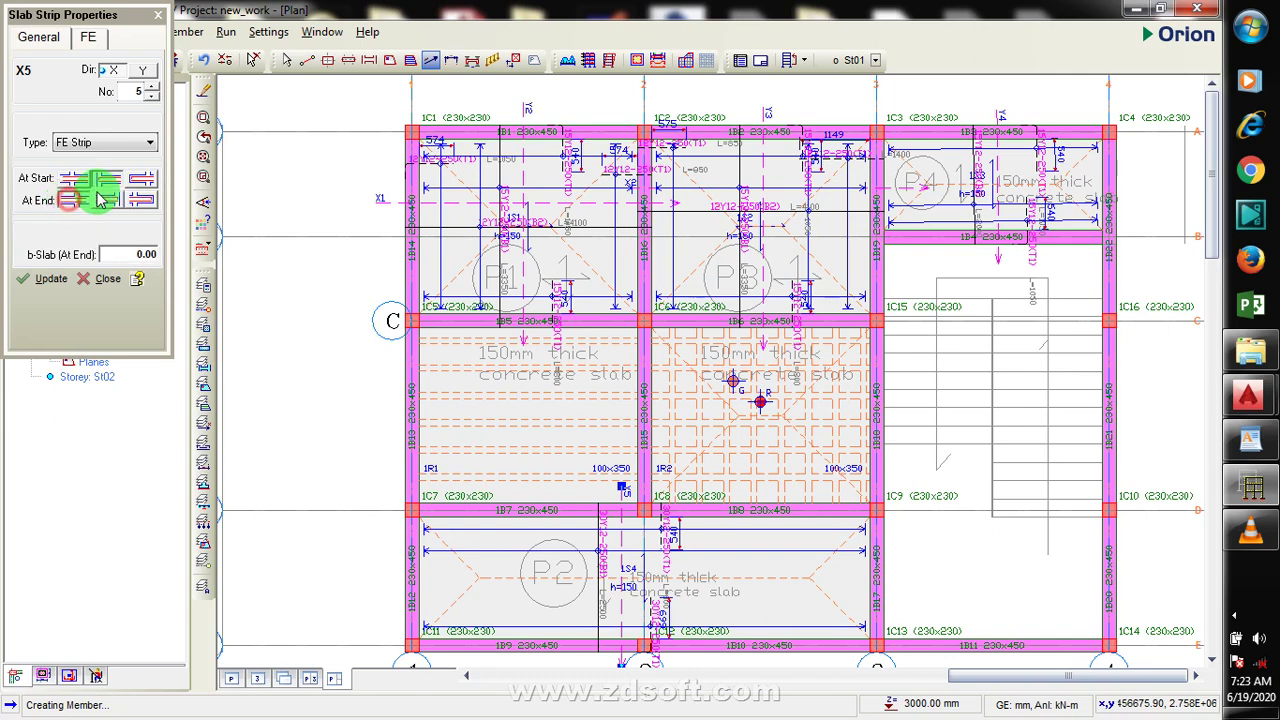
{"action": "left_click_drag", "start_coordinate": [378, 414], "coordinate": [714, 412]}
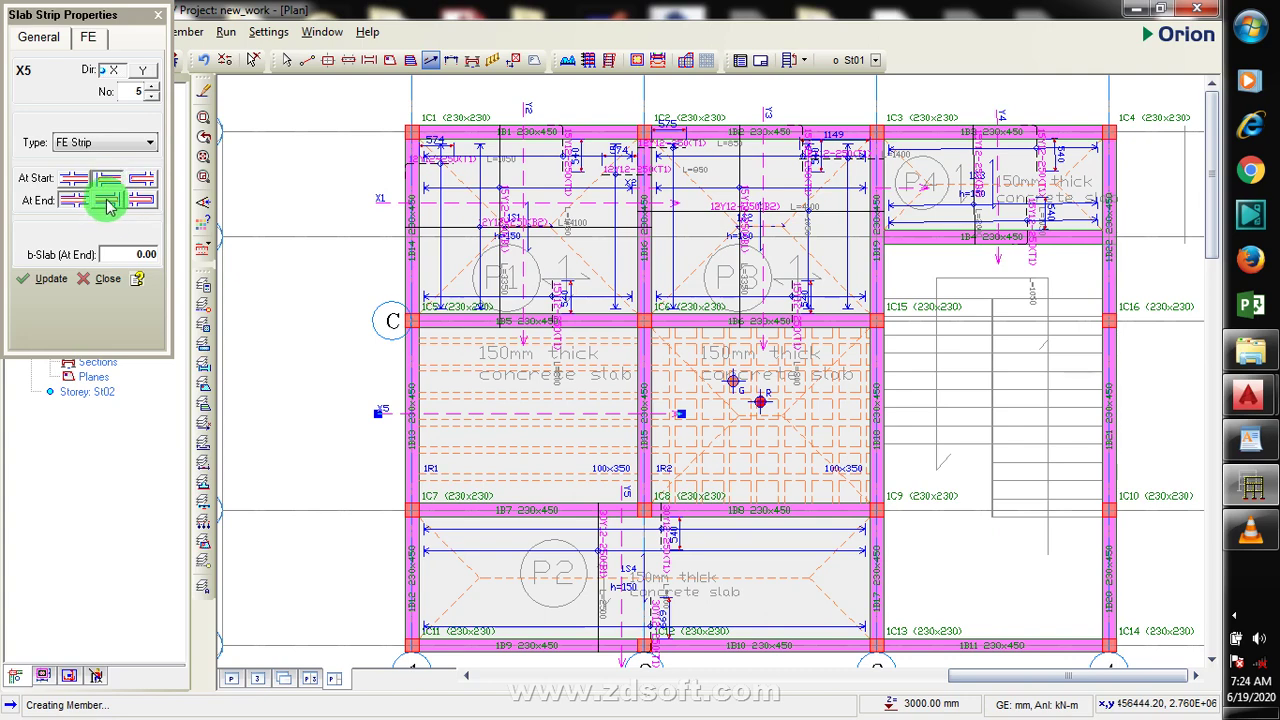
Set the X-direction FE strip's start condition to the first type and its end condition to the middle type
{"action": "left_click", "coordinate": [79, 180]}
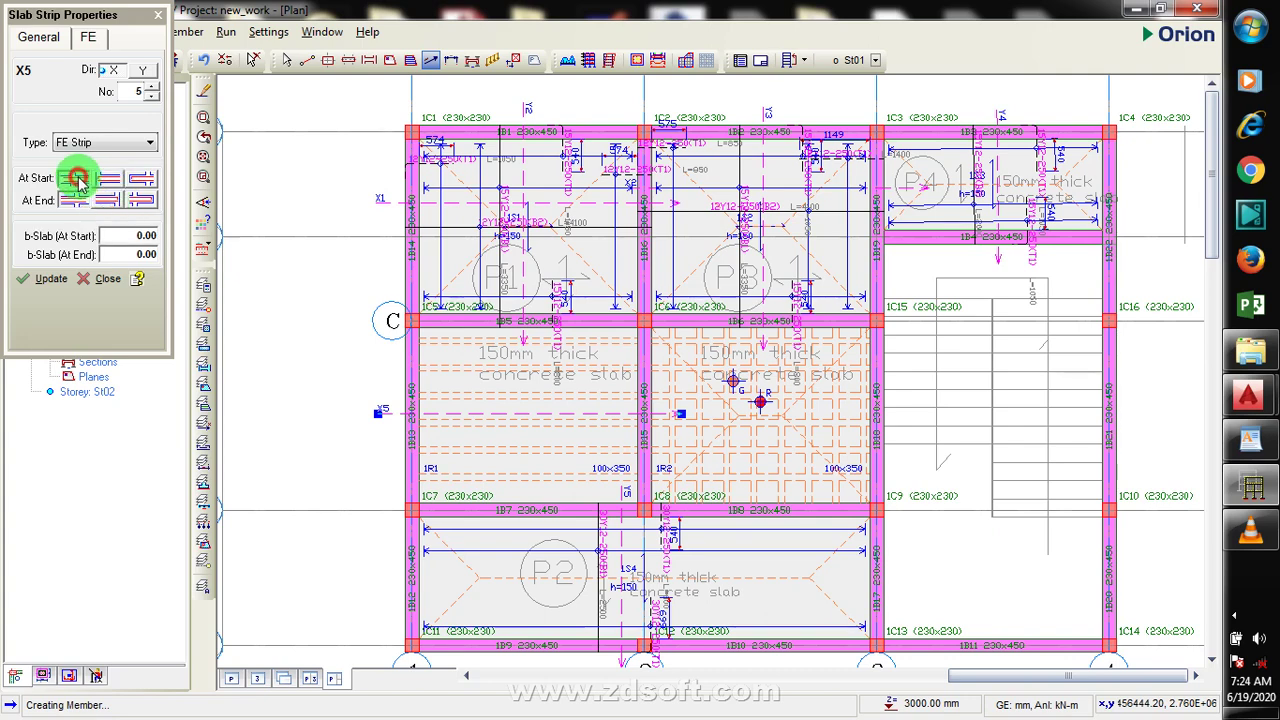
{"action": "left_click", "coordinate": [115, 202]}
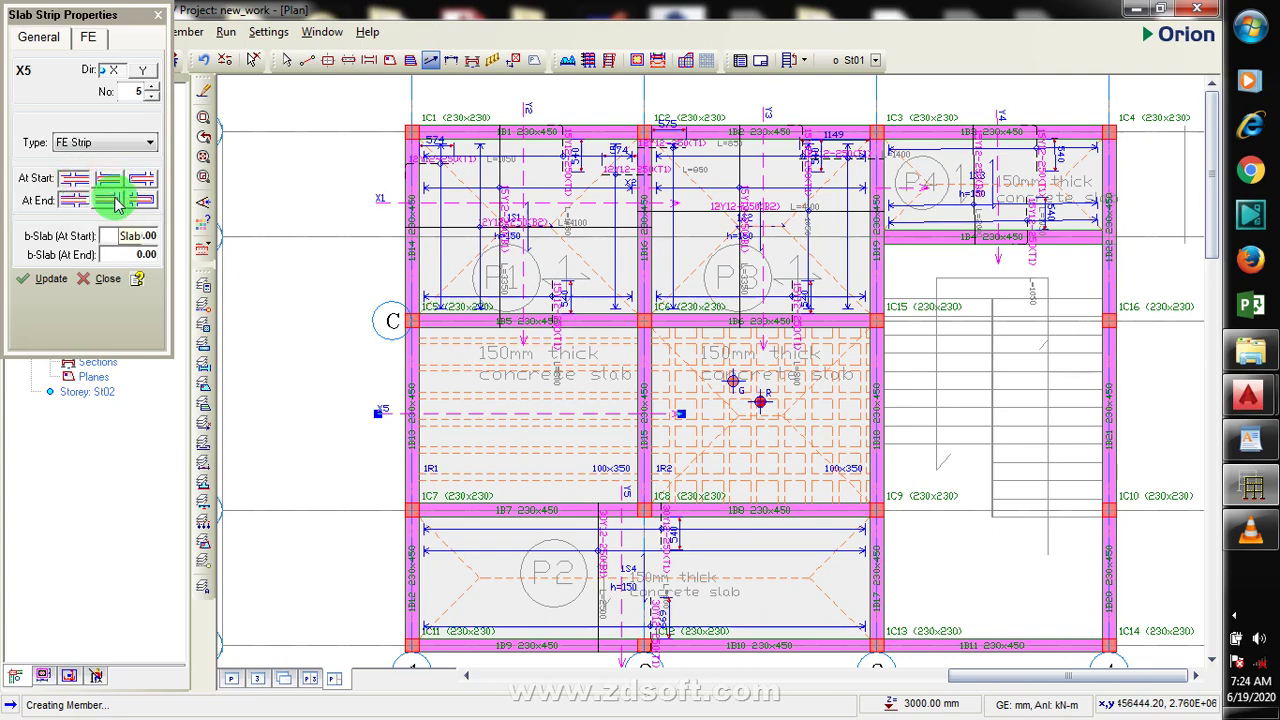
{"action": "left_click", "coordinate": [115, 202]}
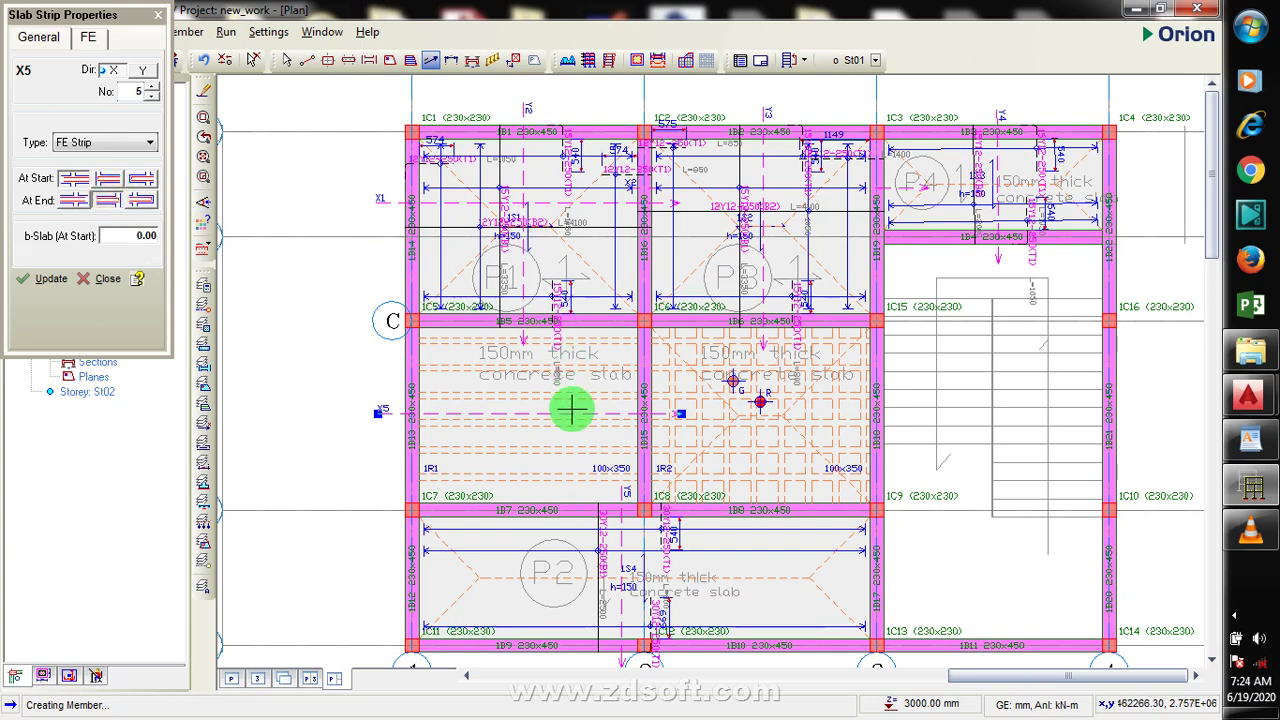
Draw an X-direction FE strip across waffle slab 1R2, and try to draw a Y-direction strip across ribbed slab 1R1
{"action": "left_click_drag", "start_coordinate": [616, 428], "coordinate": [931, 426]}
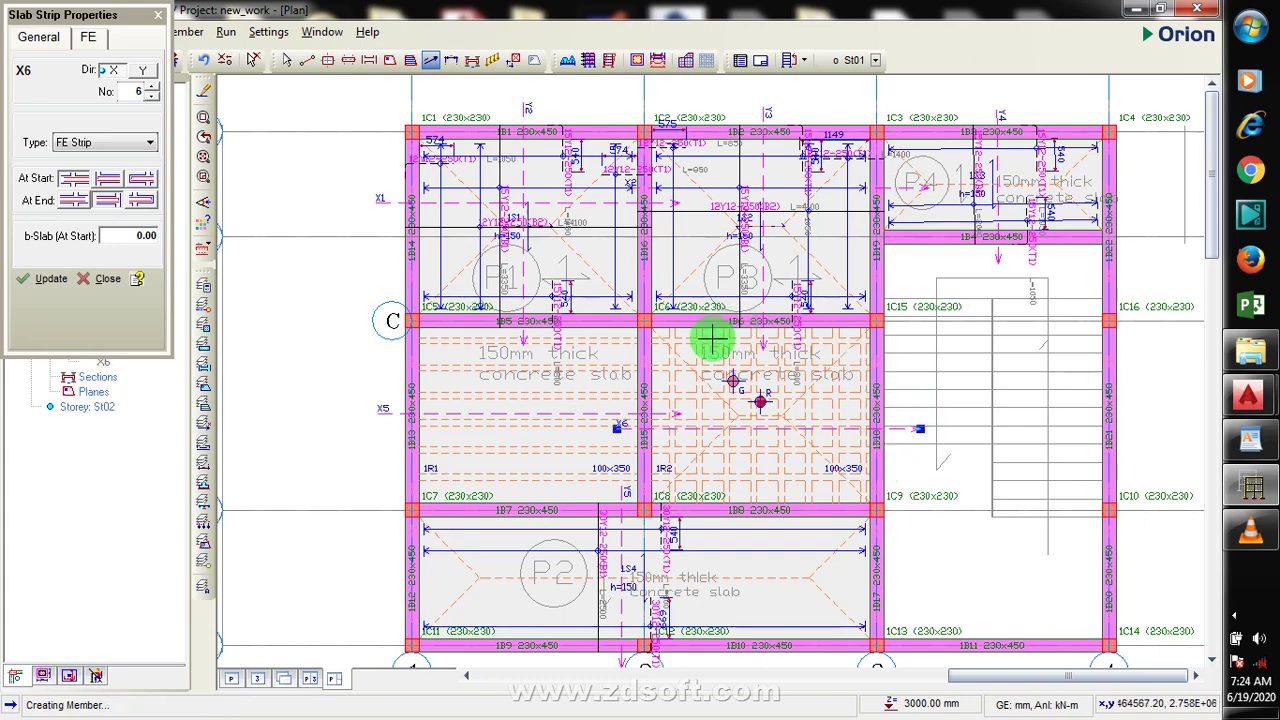
{"action": "left_click", "coordinate": [144, 72]}
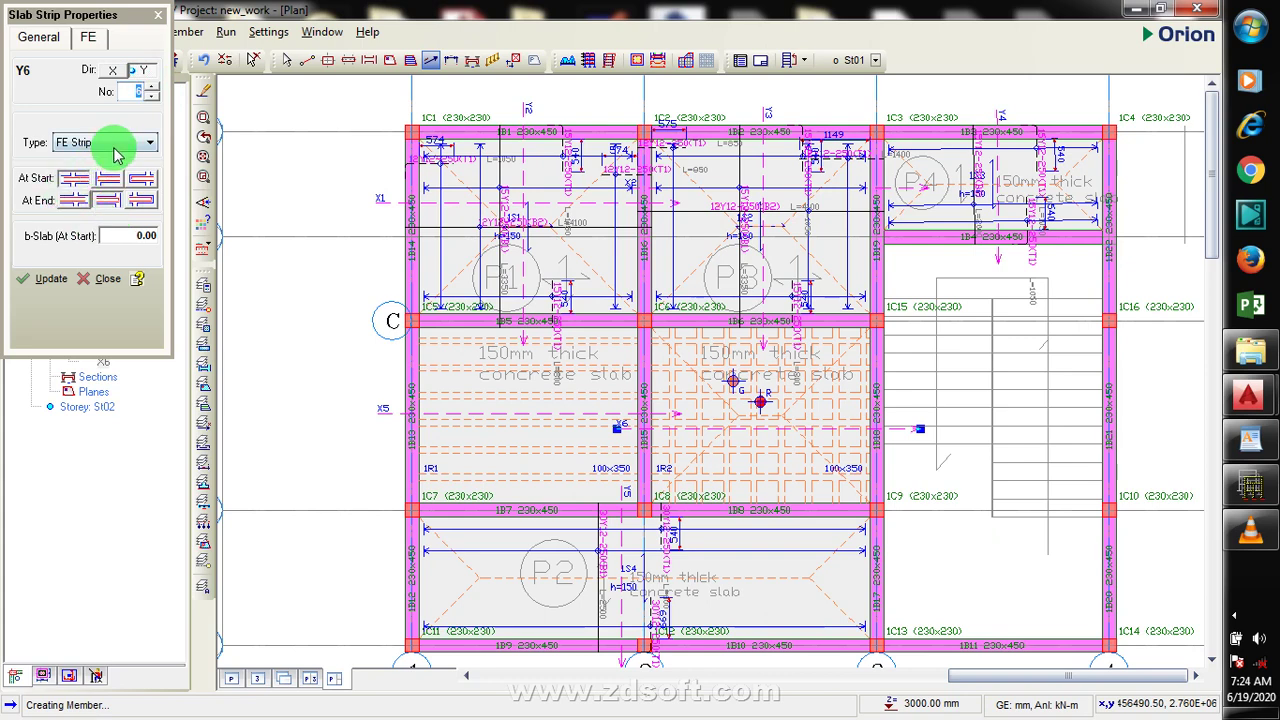
{"action": "left_click", "coordinate": [73, 201]}
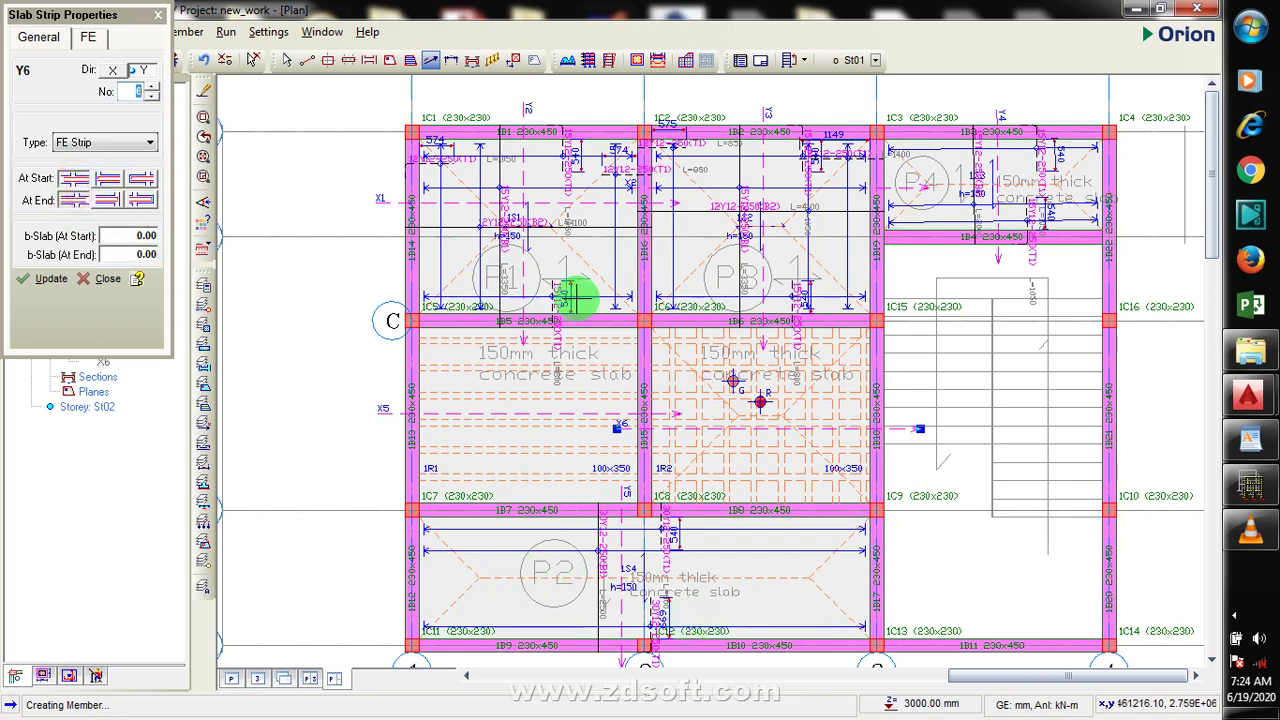
{"action": "left_click_drag", "start_coordinate": [588, 306], "coordinate": [590, 539]}
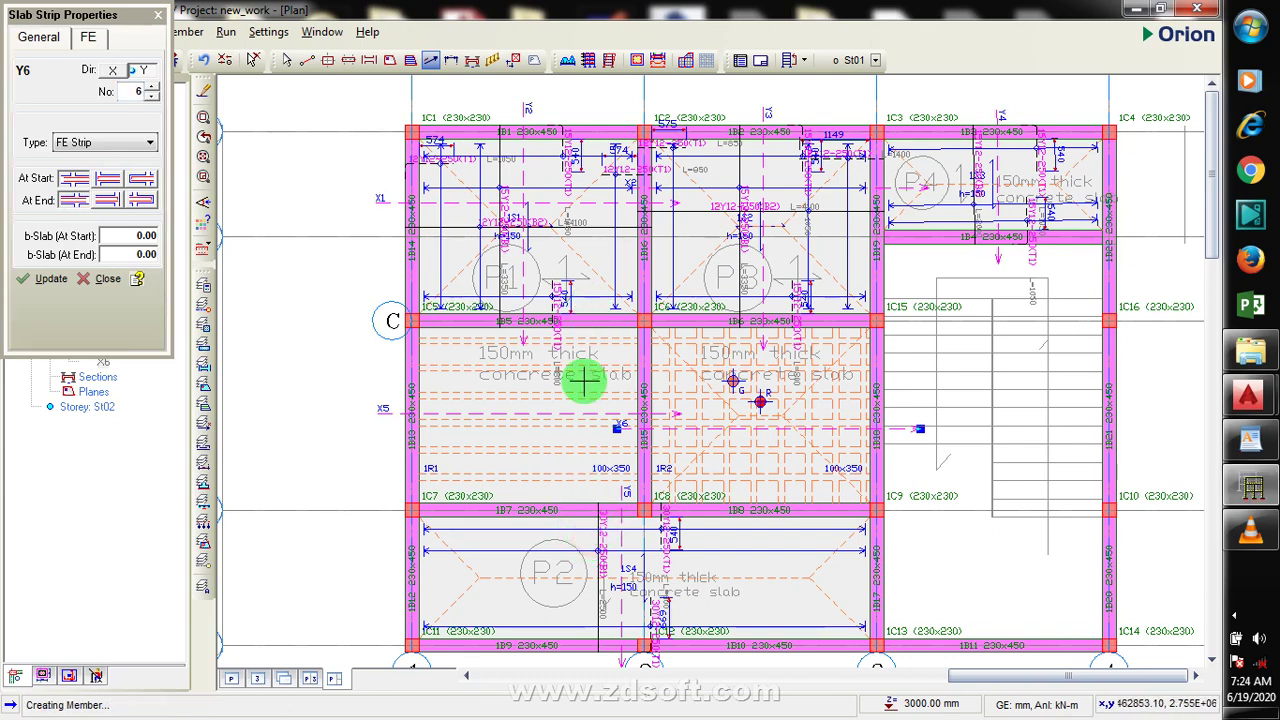
{"action": "left_click_drag", "start_coordinate": [593, 305], "coordinate": [591, 530]}
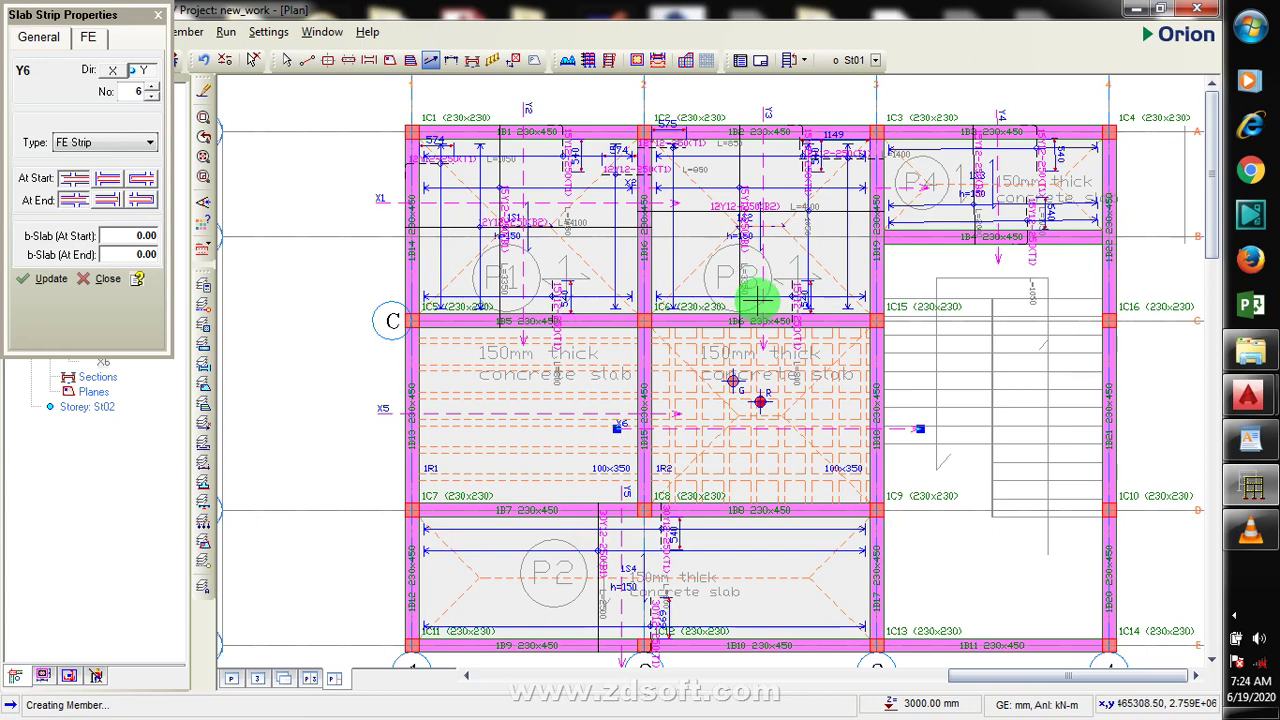
Draw a Y-direction FE strip across waffle slab 1R2, from above beam 1B6 to below beam 1B8, and finish strip insertion
{"action": "left_click_drag", "start_coordinate": [757, 302], "coordinate": [762, 542]}
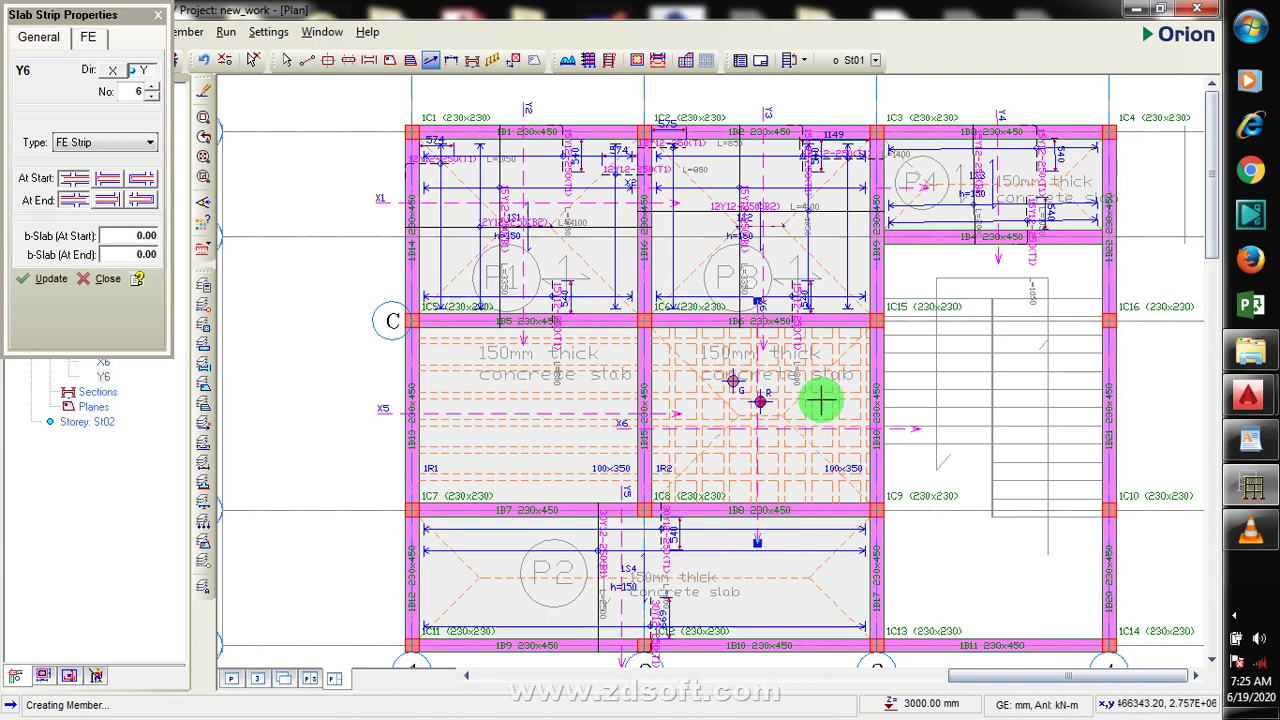
{"action": "scroll", "coordinate": [820, 401], "scroll_direction": "up", "scroll_amount": 2}
{"action": "scroll", "coordinate": [808, 423], "scroll_direction": "down", "scroll_amount": 4}
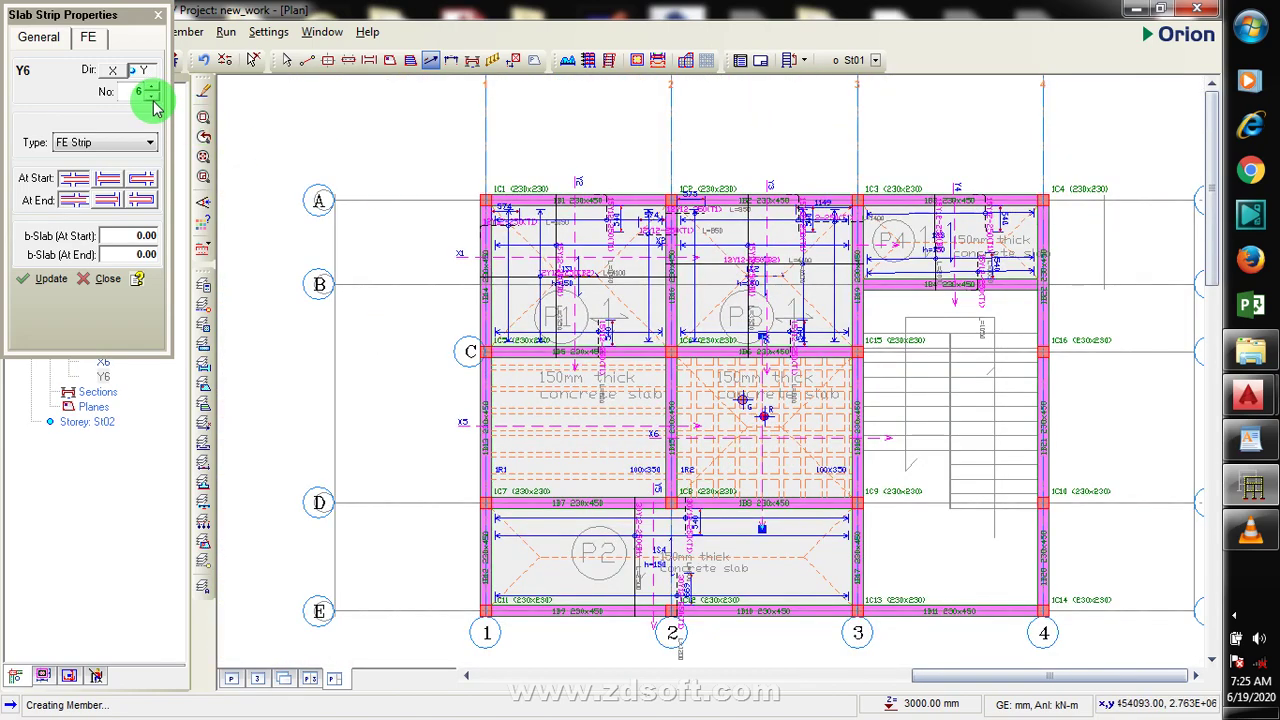
{"action": "left_click", "coordinate": [159, 17]}
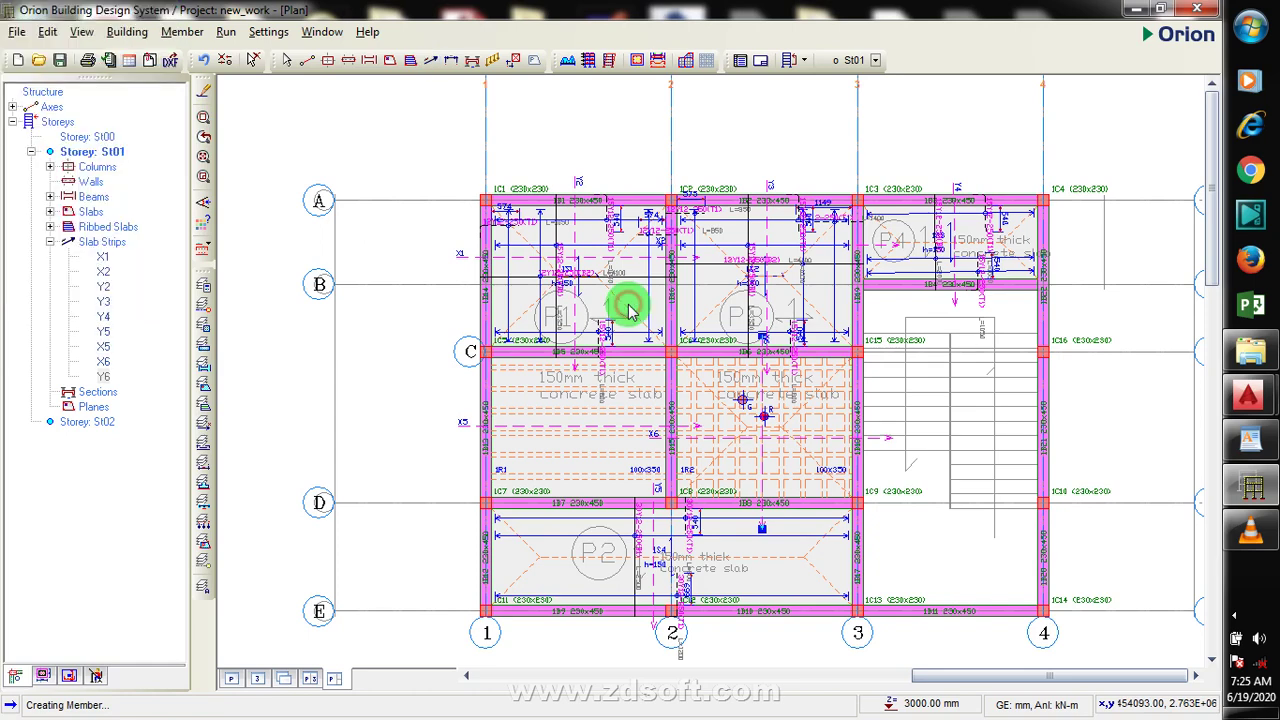
{"action": "left_click", "coordinate": [592, 166]}
{"action": "scroll", "coordinate": [623, 423], "scroll_direction": "down", "scroll_amount": 2}
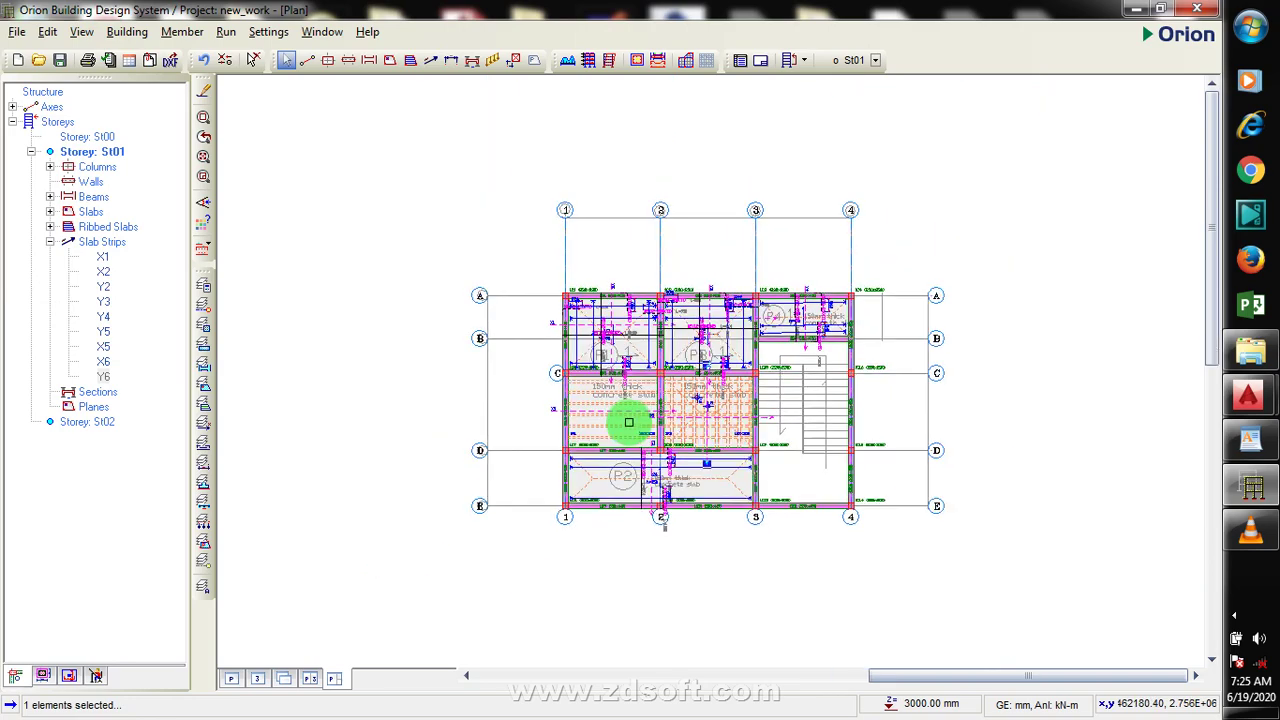
{"action": "scroll", "coordinate": [622, 384], "scroll_direction": "up", "scroll_amount": 2}
{"action": "scroll", "coordinate": [622, 384], "scroll_direction": "up", "scroll_amount": 1}
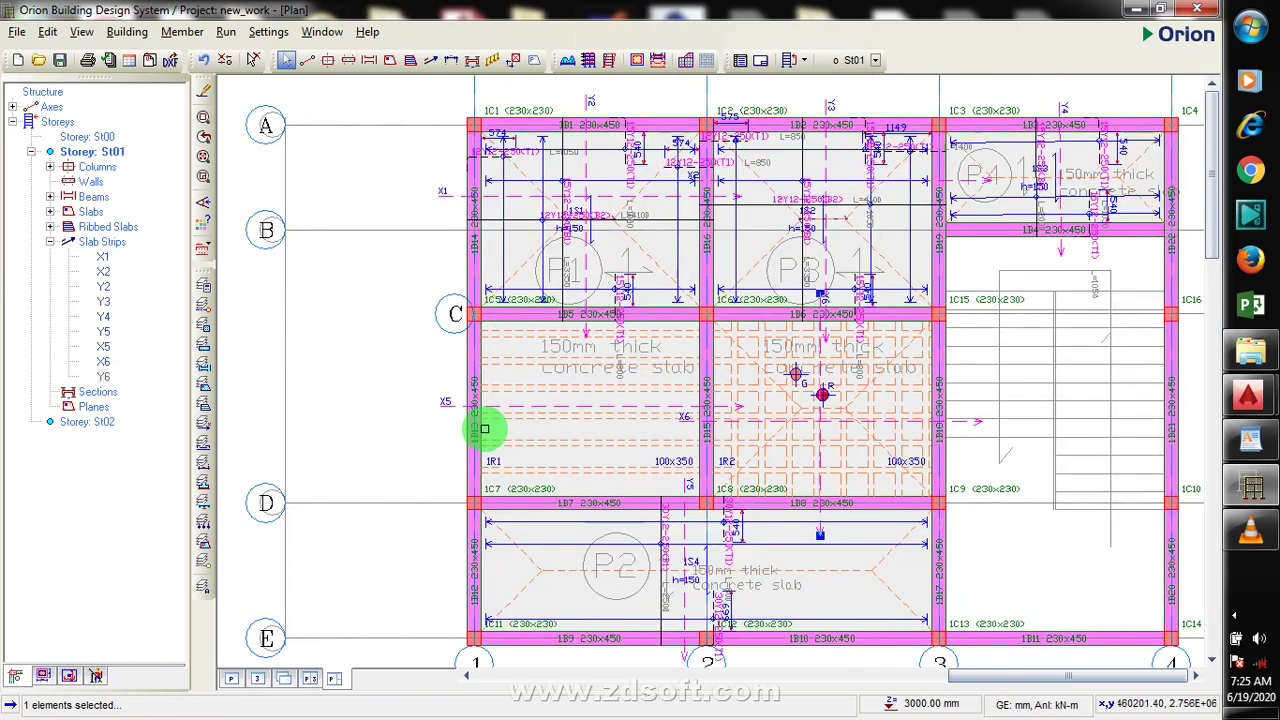
Try to insert a Grillage ribbed slab in the bay between axes 2–3 and C–D
{"action": "left_click", "coordinate": [409, 62]}
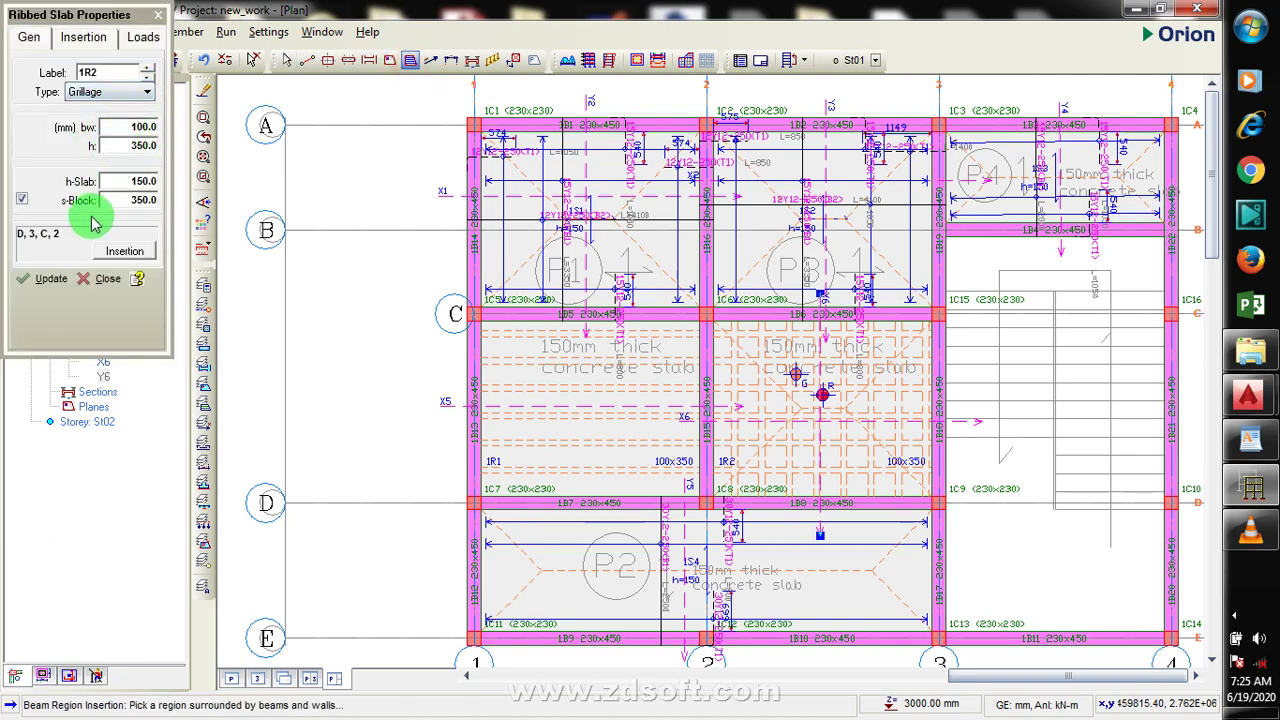
{"action": "left_click", "coordinate": [240, 311]}
{"action": "left_click", "coordinate": [757, 489]}
{"action": "left_click", "coordinate": [735, 461]}
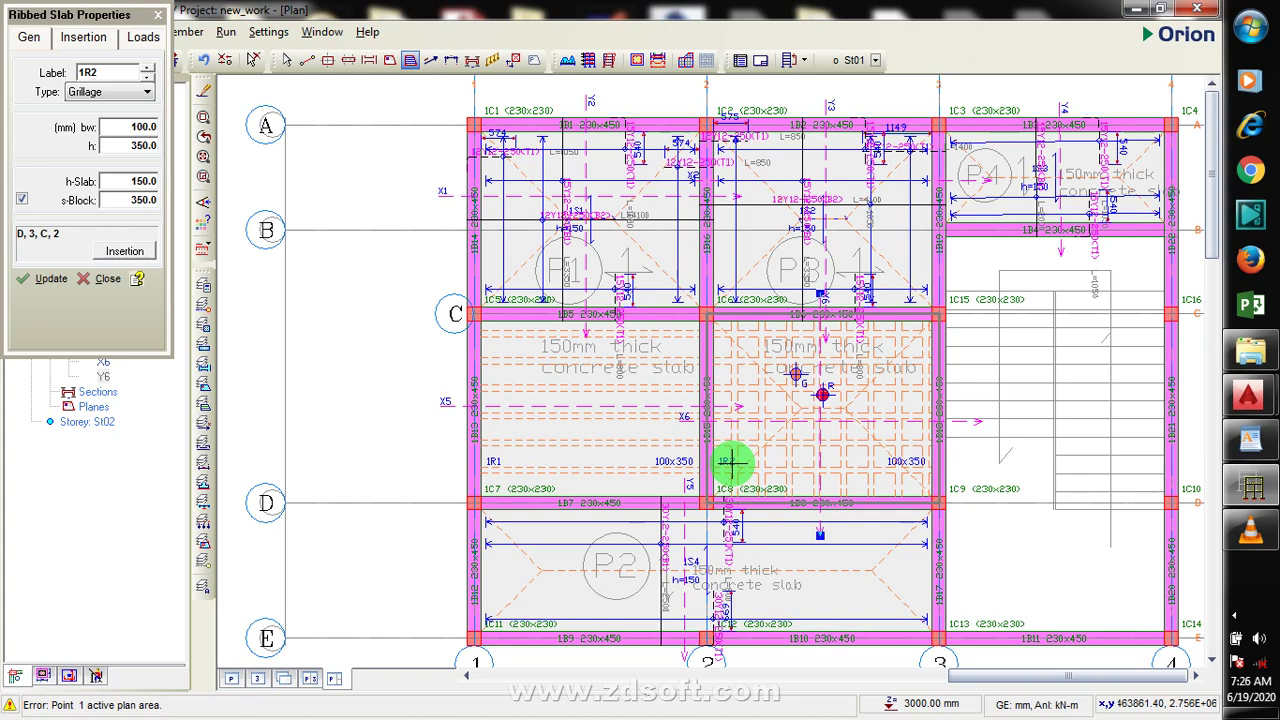
{"action": "left_click", "coordinate": [160, 16]}
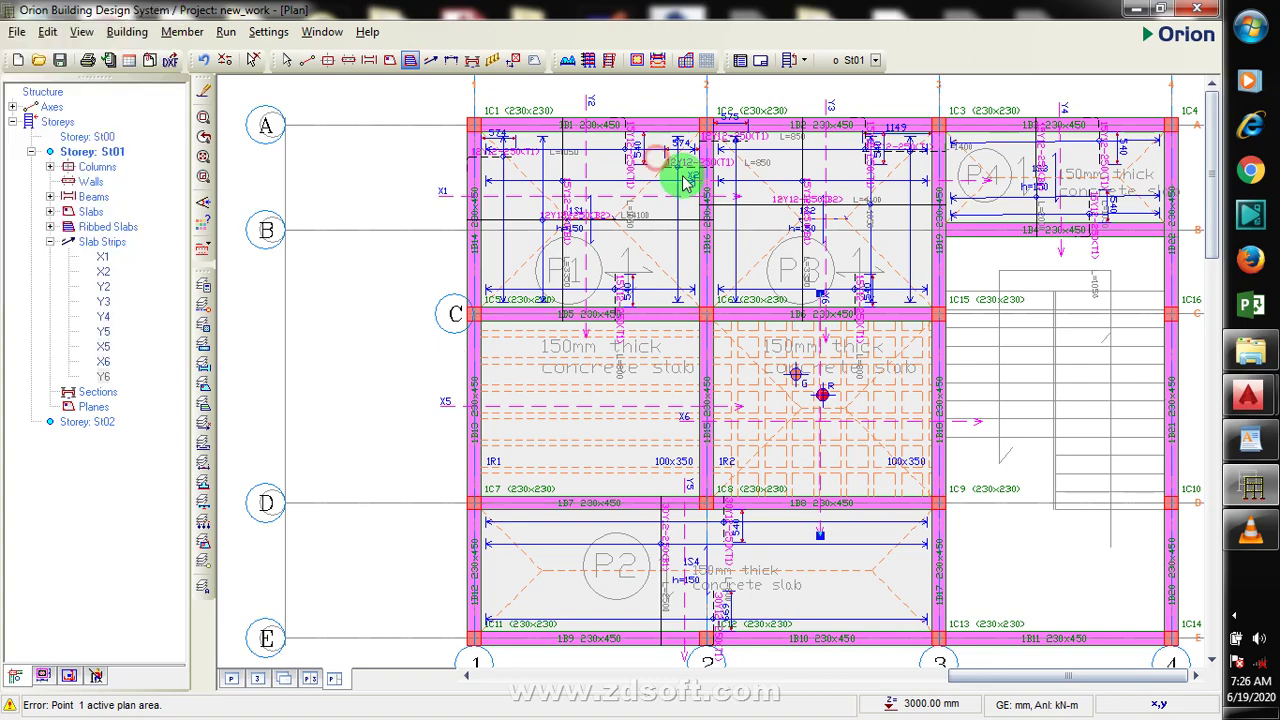
{"action": "left_click", "coordinate": [375, 306]}
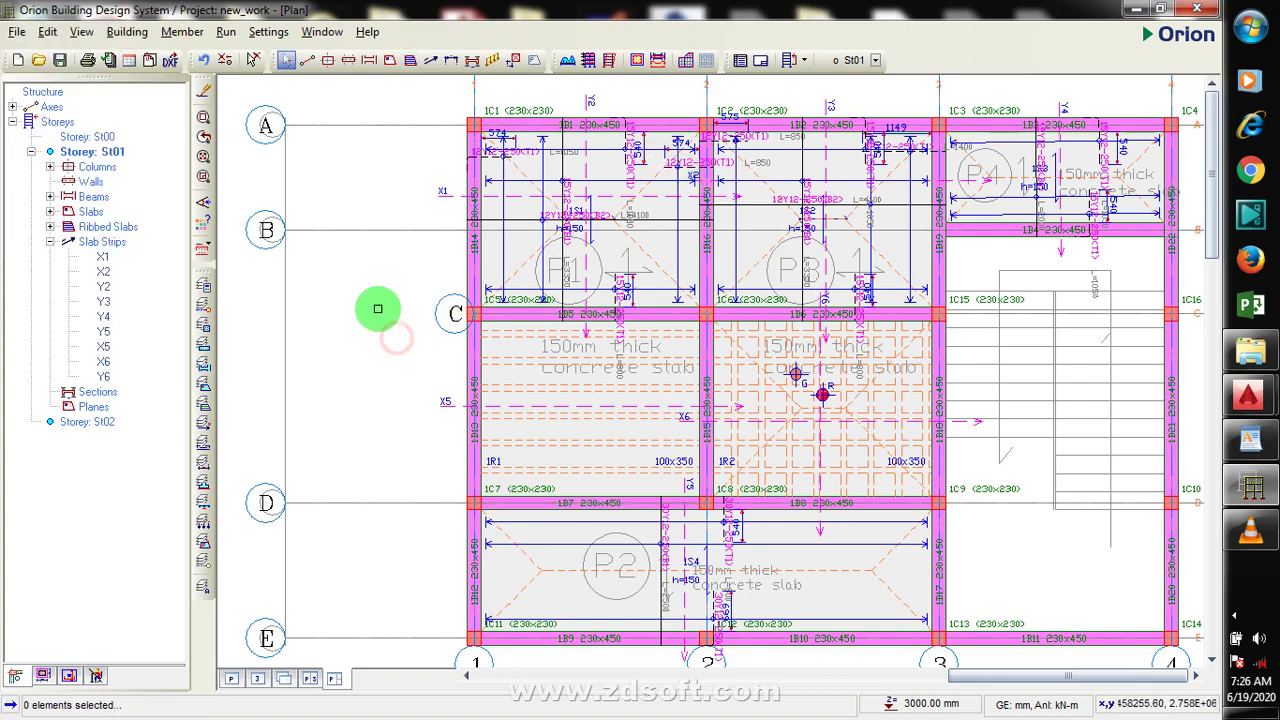
Examine the reinforcement labels, bar lengths and thickness annotation of slab 1S1 on the plan
{"action": "scroll", "coordinate": [389, 306], "scroll_direction": "down", "scroll_amount": 1}
{"action": "scroll", "coordinate": [497, 206], "scroll_direction": "up", "scroll_amount": 2}
{"action": "scroll", "coordinate": [497, 206], "scroll_direction": "up", "scroll_amount": 3}
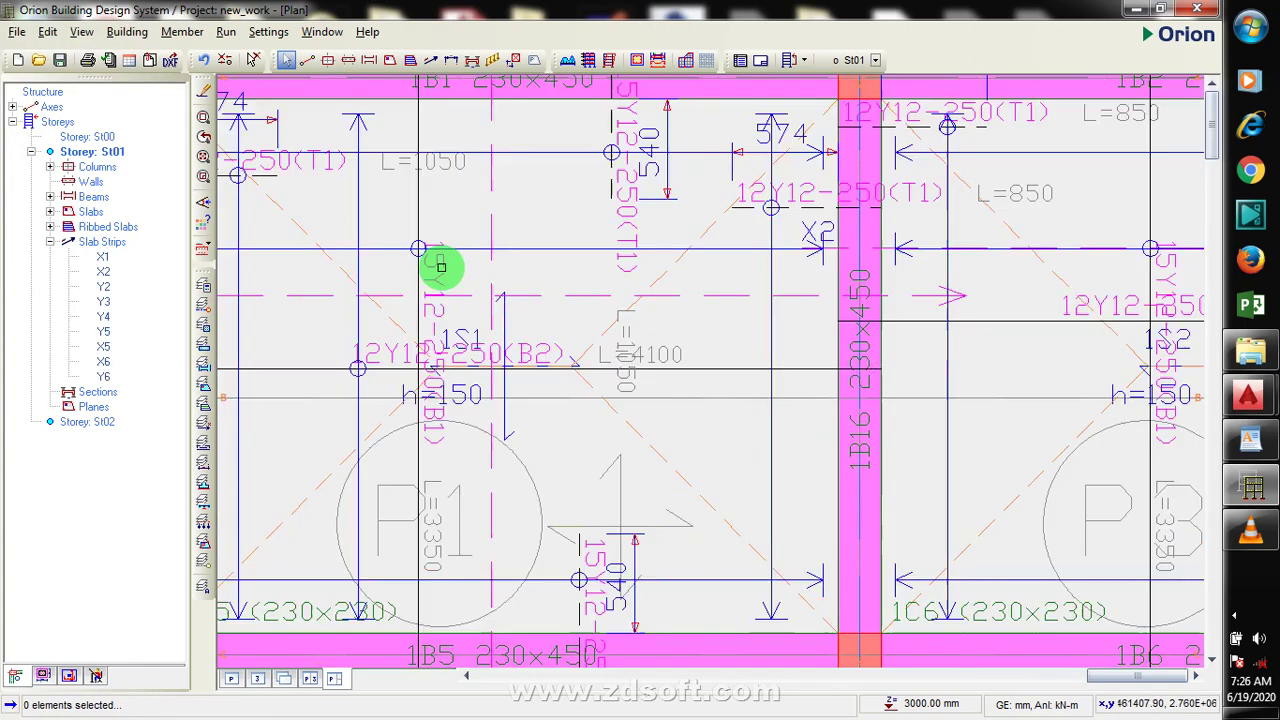
{"action": "scroll", "coordinate": [510, 259], "scroll_direction": "down", "scroll_amount": 1}
{"action": "scroll", "coordinate": [480, 272], "scroll_direction": "up", "scroll_amount": 2}
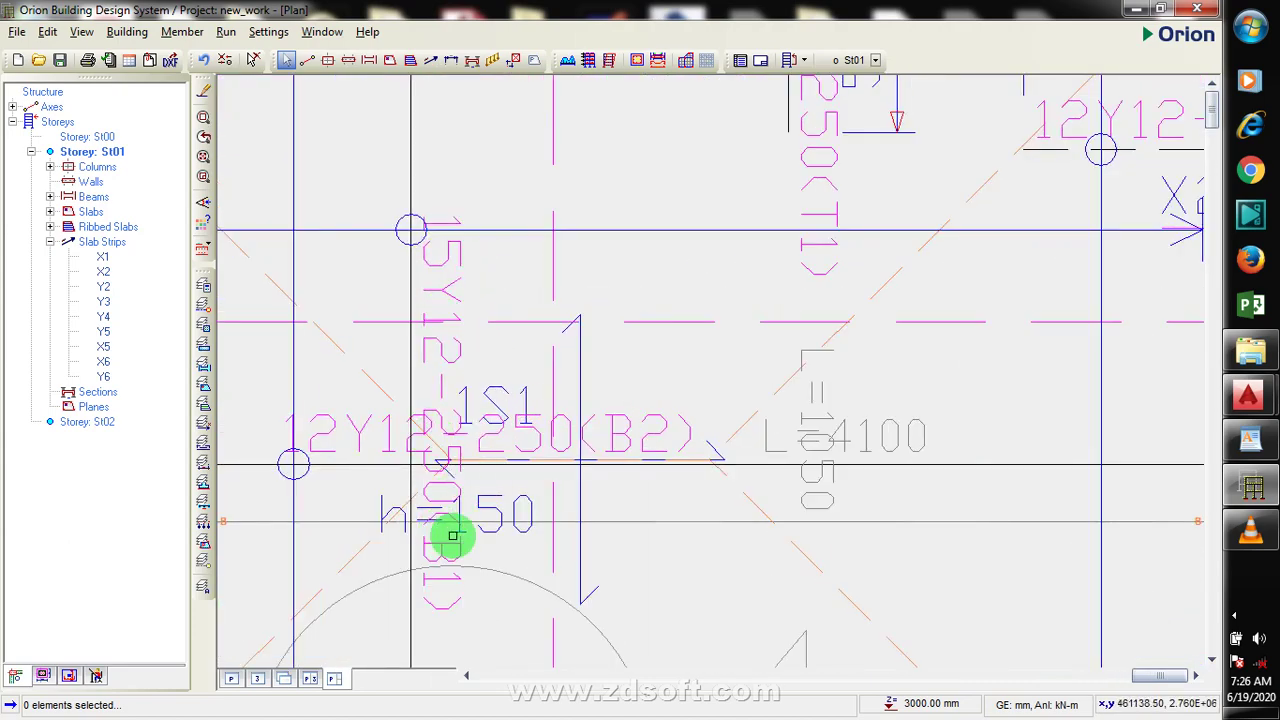
{"action": "scroll", "coordinate": [509, 466], "scroll_direction": "down", "scroll_amount": 1}
{"action": "scroll", "coordinate": [507, 497], "scroll_direction": "up", "scroll_amount": 1}
{"action": "scroll", "coordinate": [456, 538], "scroll_direction": "up", "scroll_amount": 1}
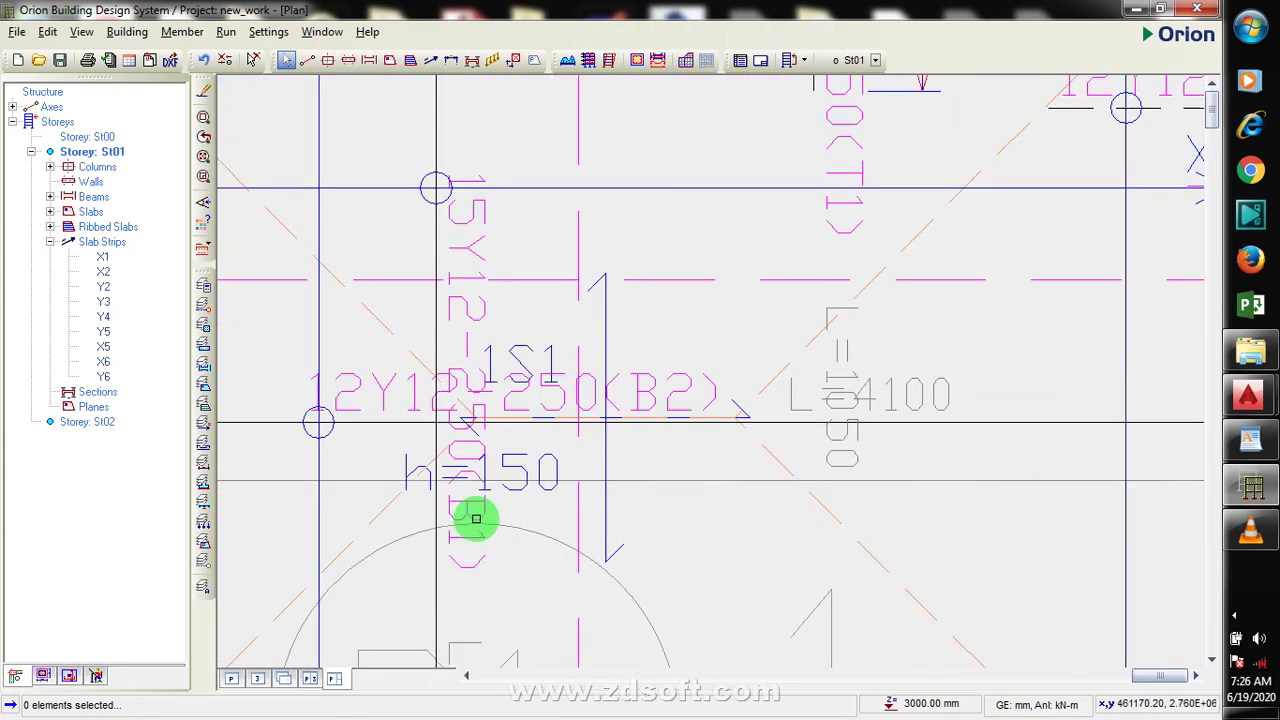
{"action": "scroll", "coordinate": [500, 545], "scroll_direction": "down", "scroll_amount": 1}
{"action": "scroll", "coordinate": [409, 449], "scroll_direction": "up", "scroll_amount": 1}
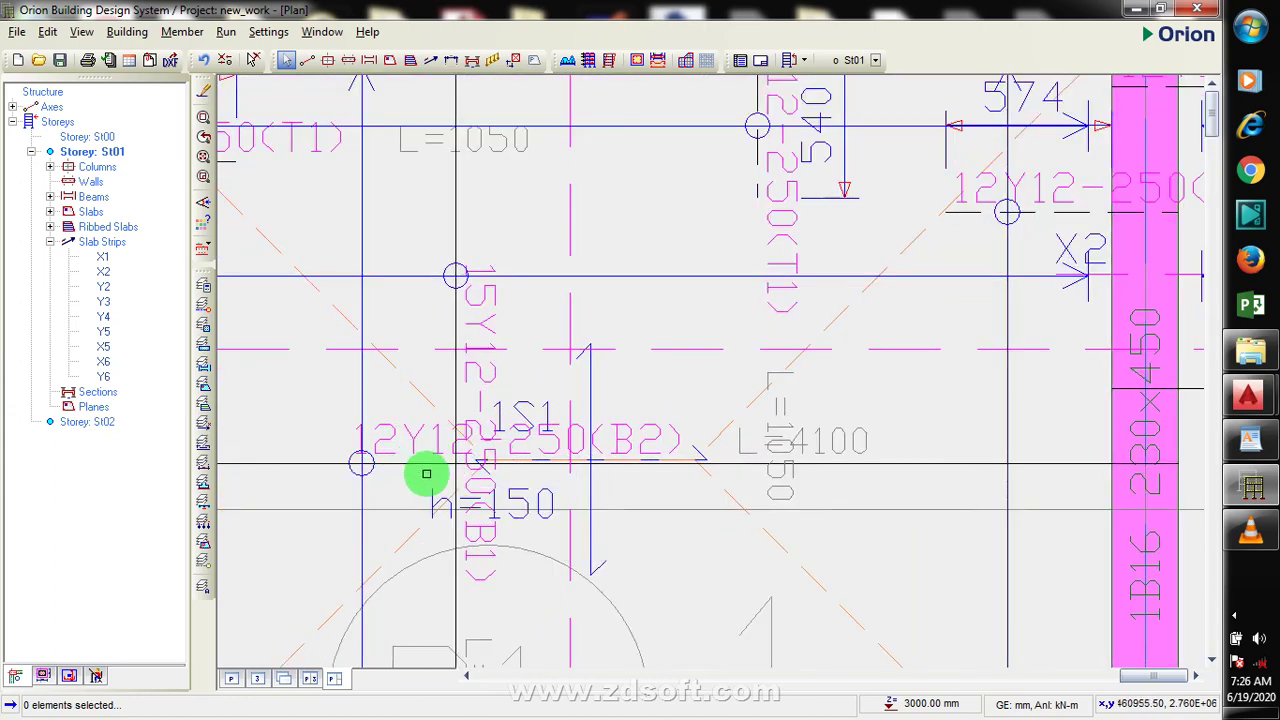
{"action": "scroll", "coordinate": [582, 455], "scroll_direction": "up", "scroll_amount": 1}
{"action": "scroll", "coordinate": [557, 463], "scroll_direction": "down", "scroll_amount": 2}
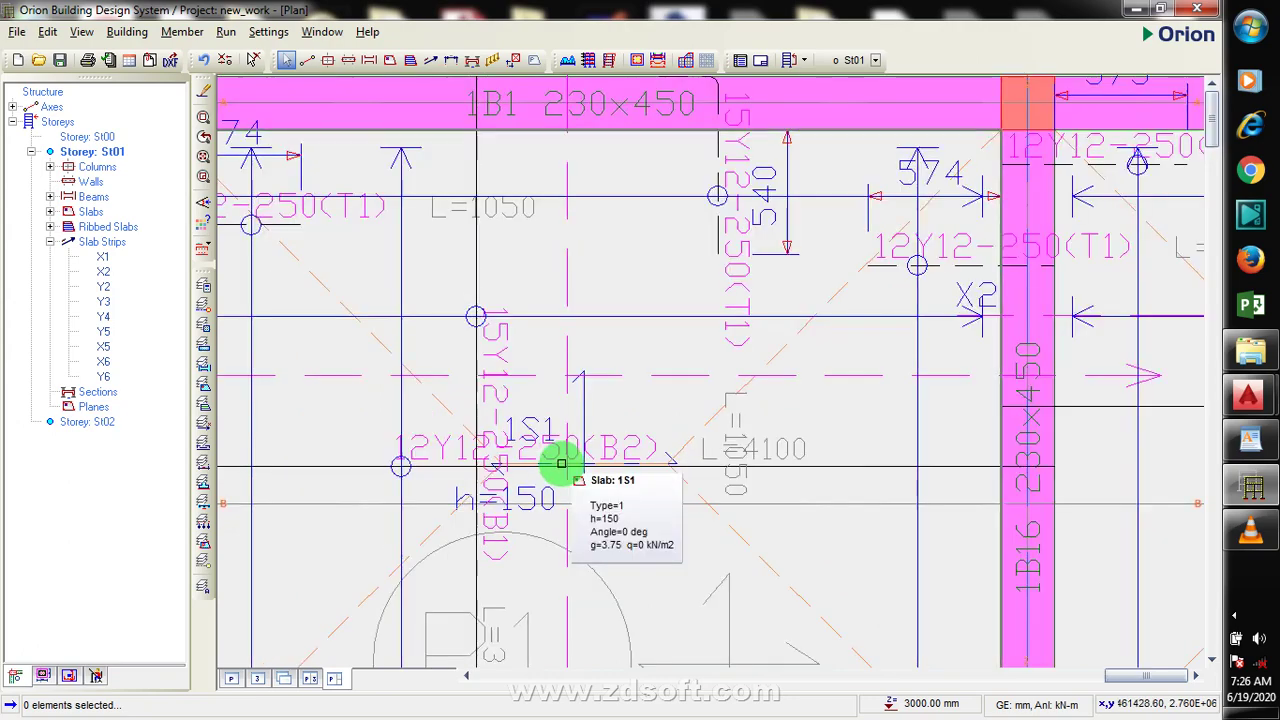
{"action": "scroll", "coordinate": [652, 451], "scroll_direction": "down", "scroll_amount": 1}
{"action": "scroll", "coordinate": [651, 453], "scroll_direction": "up", "scroll_amount": 2}
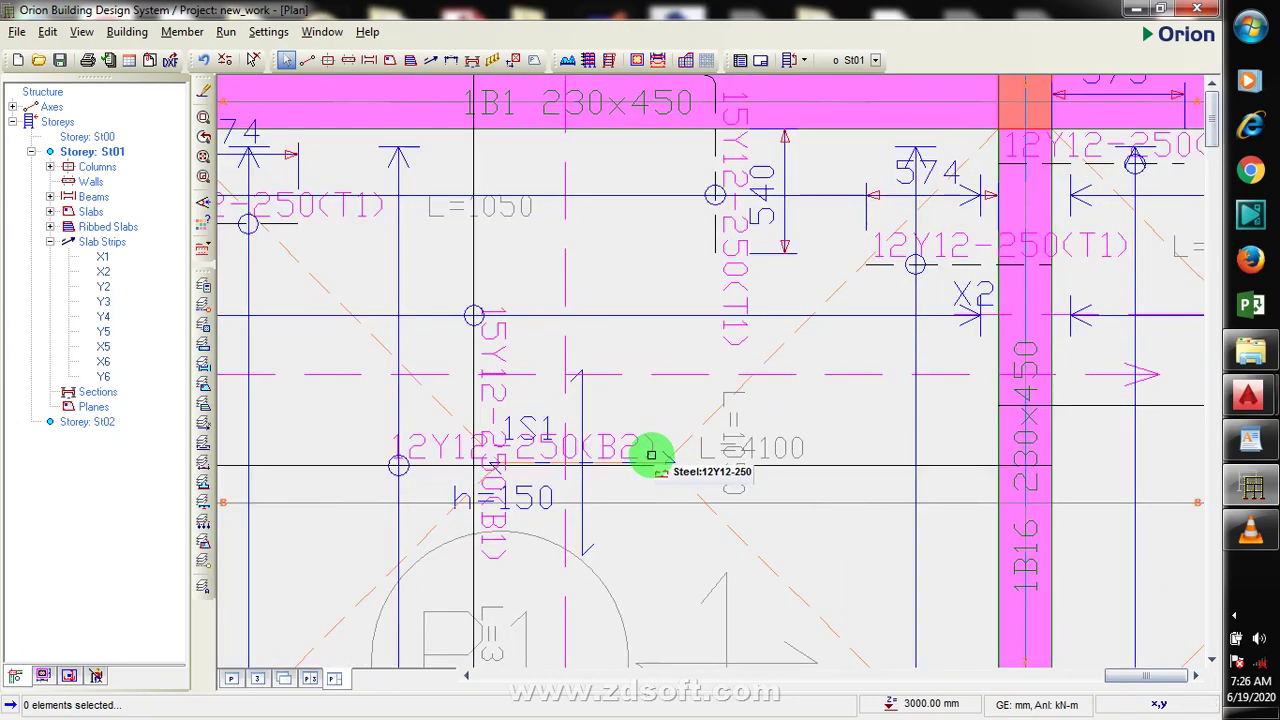
{"action": "scroll", "coordinate": [655, 449], "scroll_direction": "down", "scroll_amount": 3}
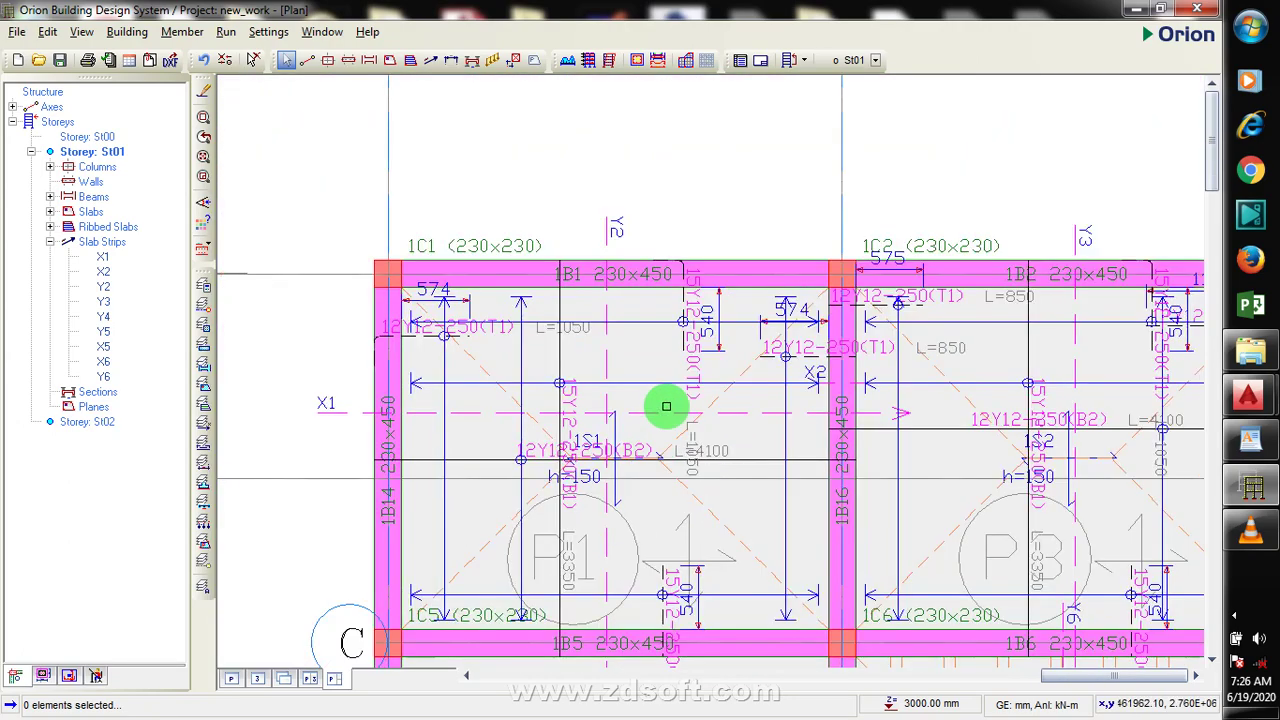
Examine the top reinforcement beside column 1C2, and review the ribbed slabs and lower bay on the overall plan
{"action": "scroll", "coordinate": [663, 330], "scroll_direction": "down", "scroll_amount": 1}
{"action": "scroll", "coordinate": [583, 451], "scroll_direction": "down", "scroll_amount": 3}
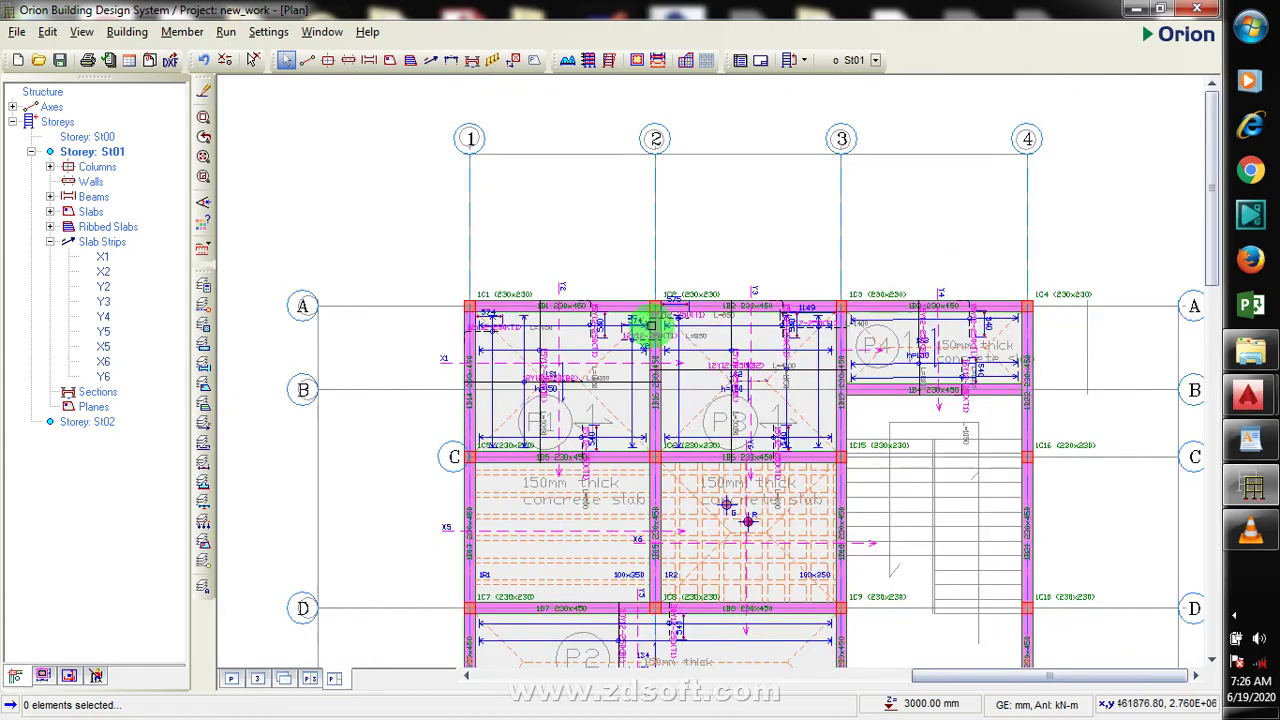
{"action": "scroll", "coordinate": [630, 296], "scroll_direction": "up", "scroll_amount": 4}
{"action": "scroll", "coordinate": [630, 296], "scroll_direction": "up", "scroll_amount": 2}
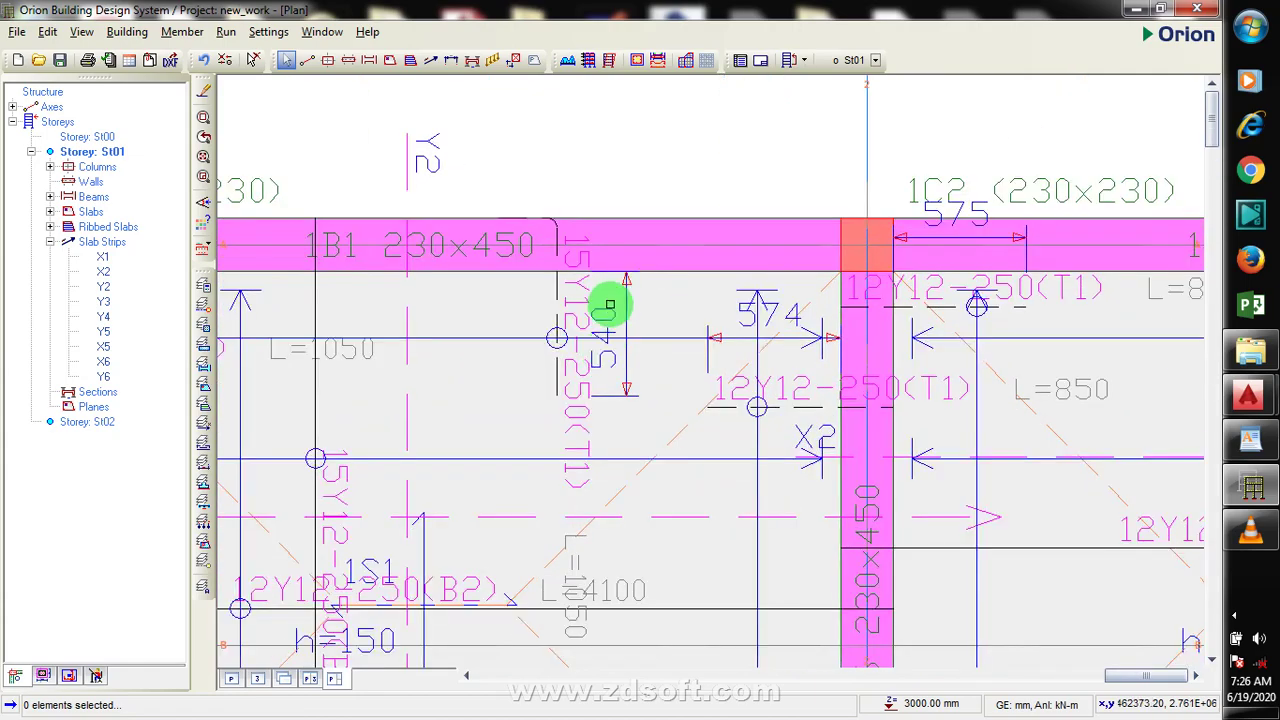
{"action": "scroll", "coordinate": [550, 418], "scroll_direction": "down", "scroll_amount": 3}
{"action": "scroll", "coordinate": [550, 418], "scroll_direction": "down", "scroll_amount": 3}
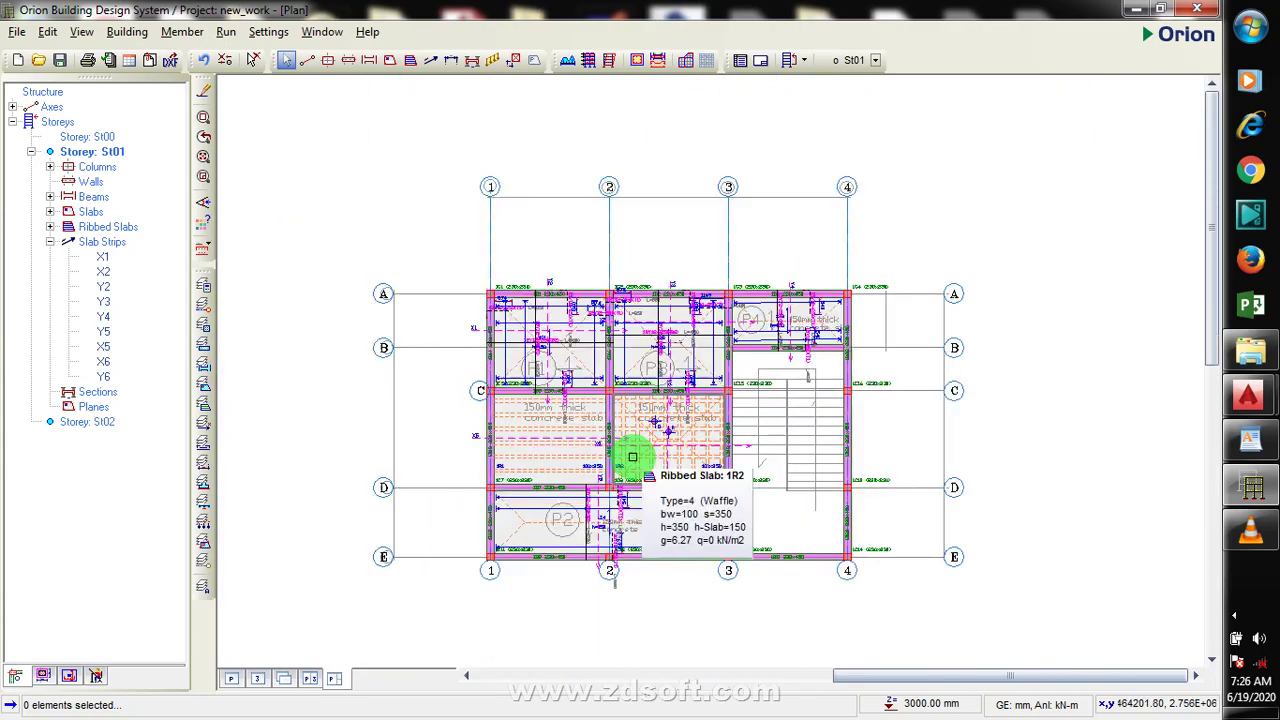
{"action": "scroll", "coordinate": [610, 572], "scroll_direction": "up", "scroll_amount": 2}
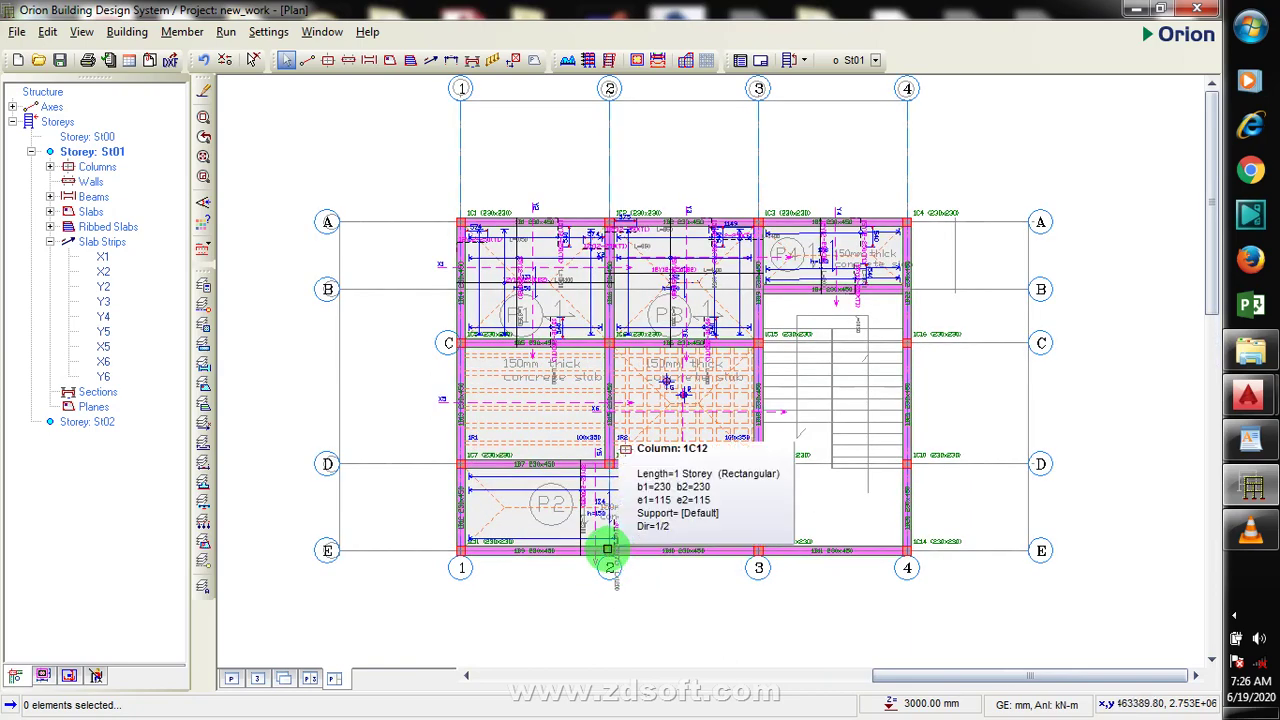
{"action": "scroll", "coordinate": [608, 557], "scroll_direction": "down", "scroll_amount": 3}
{"action": "scroll", "coordinate": [655, 517], "scroll_direction": "up", "scroll_amount": 2}
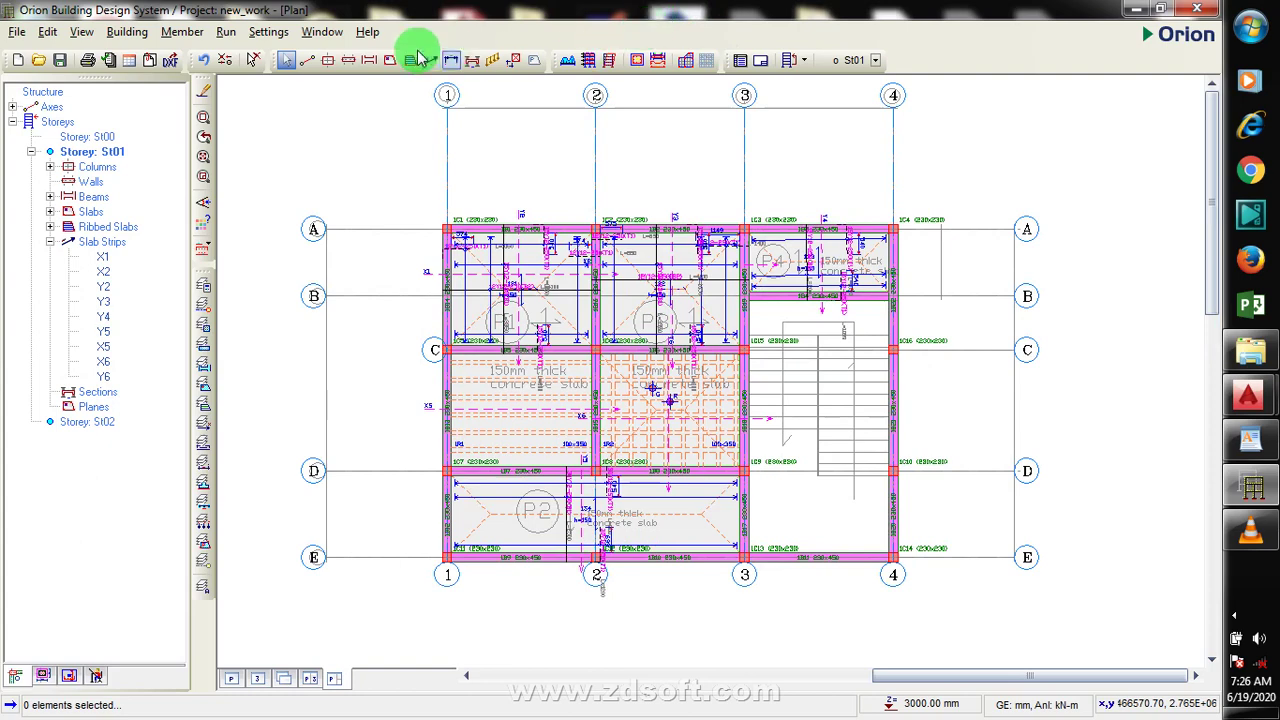
Save the project
{"action": "left_click", "coordinate": [453, 61]}
{"action": "left_click", "coordinate": [603, 432]}
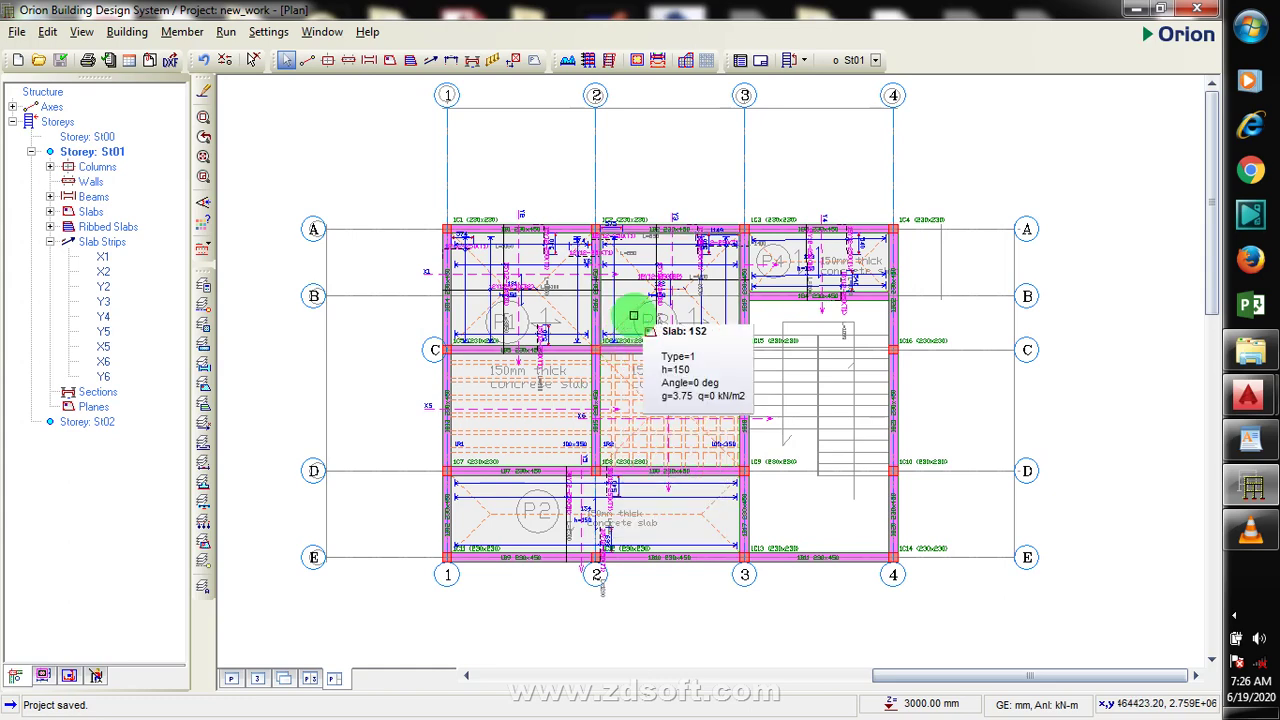
Generate the building load combinations from dead, live, pattern and notional loads with factors 1.40 G and 1.60 Q, and accept the load cases
{"action": "left_click", "coordinate": [590, 62]}
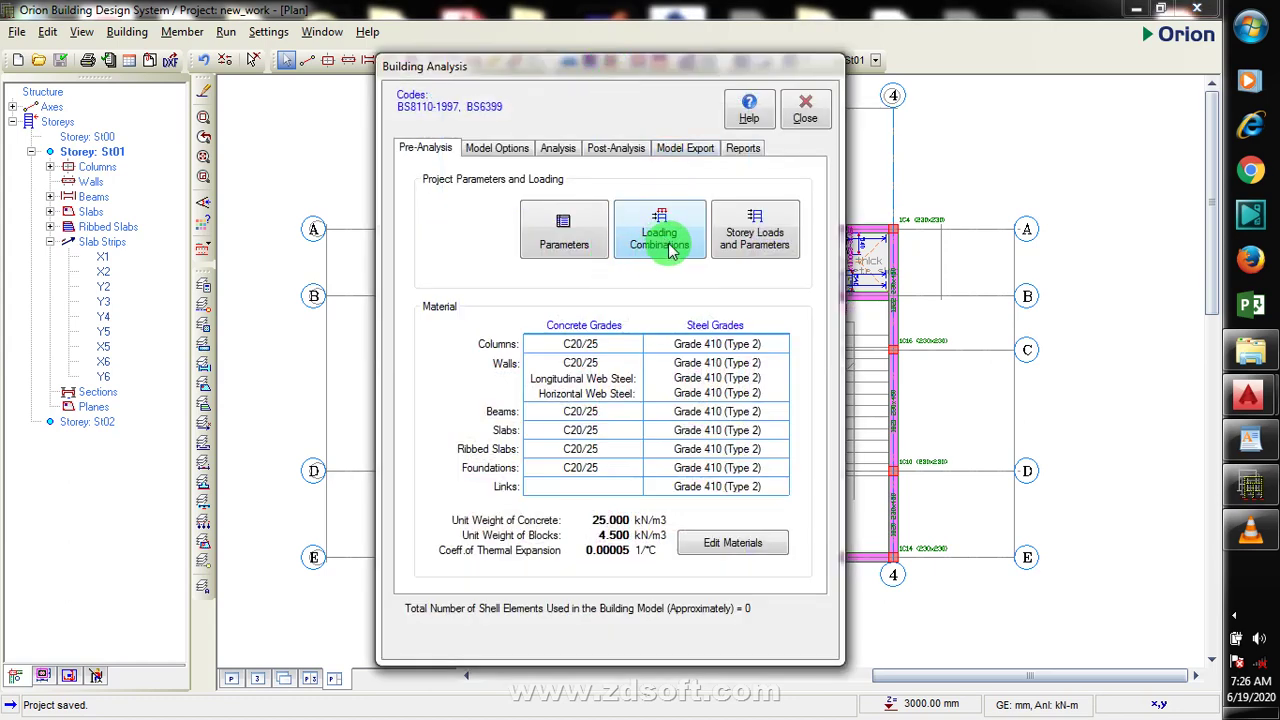
{"action": "left_click", "coordinate": [667, 246]}
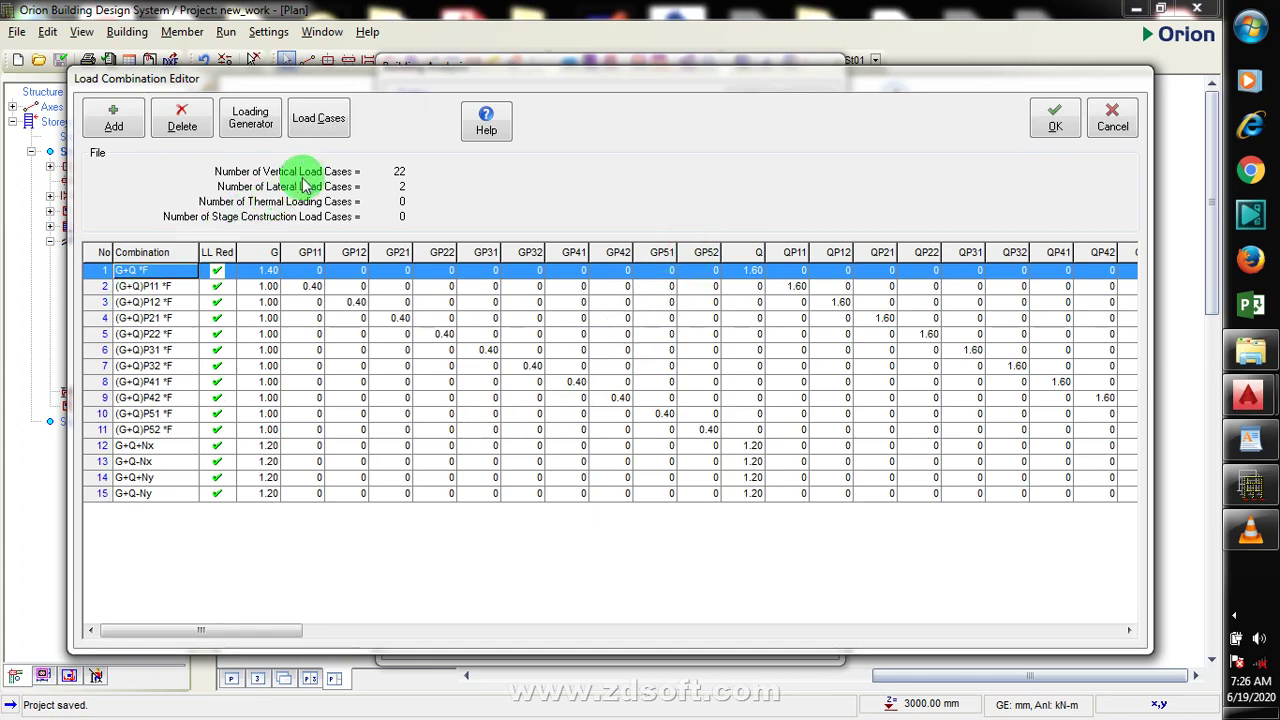
{"action": "left_click", "coordinate": [252, 120]}
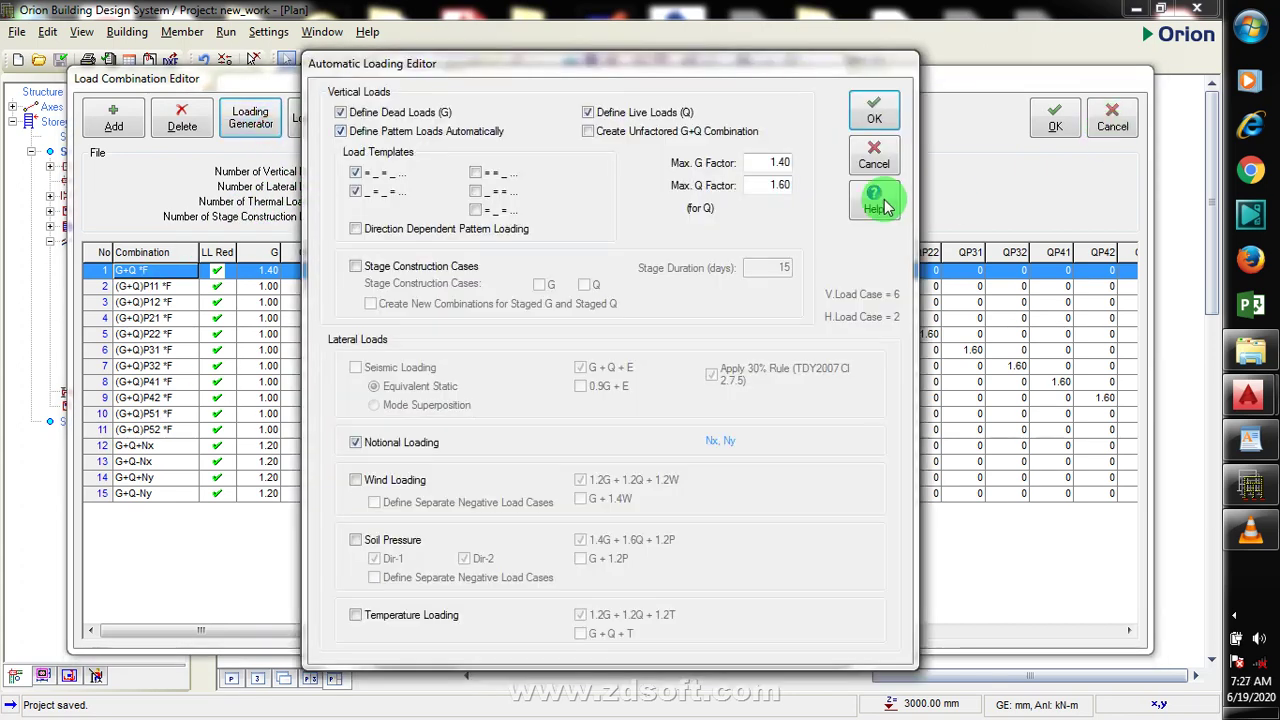
{"action": "left_click", "coordinate": [875, 110]}
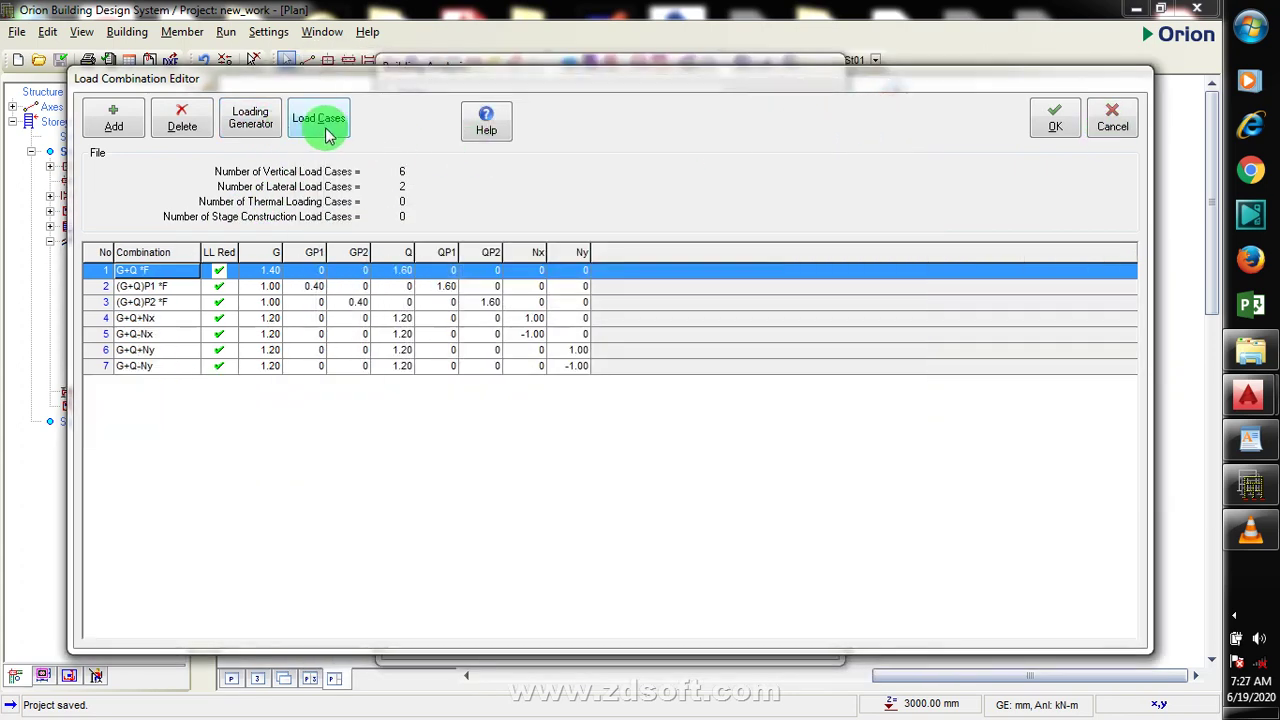
{"action": "left_click", "coordinate": [320, 120]}
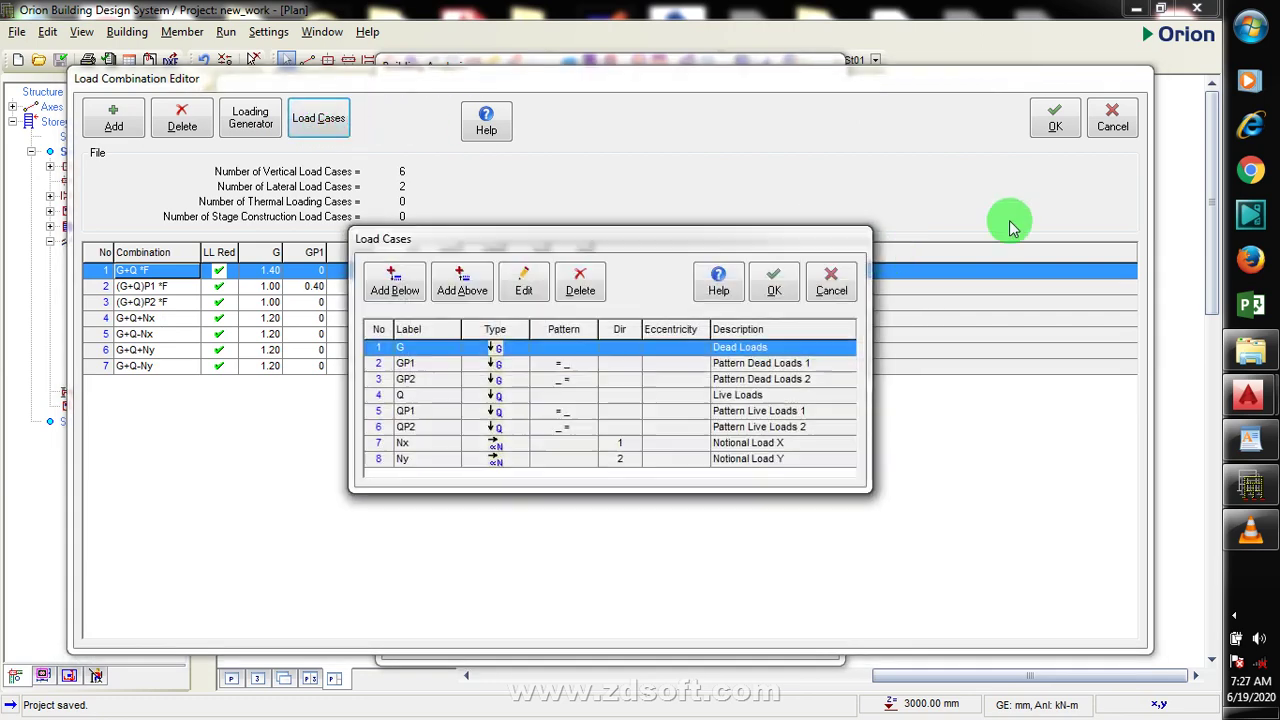
{"action": "left_click", "coordinate": [775, 284]}
{"action": "left_click", "coordinate": [1050, 125]}
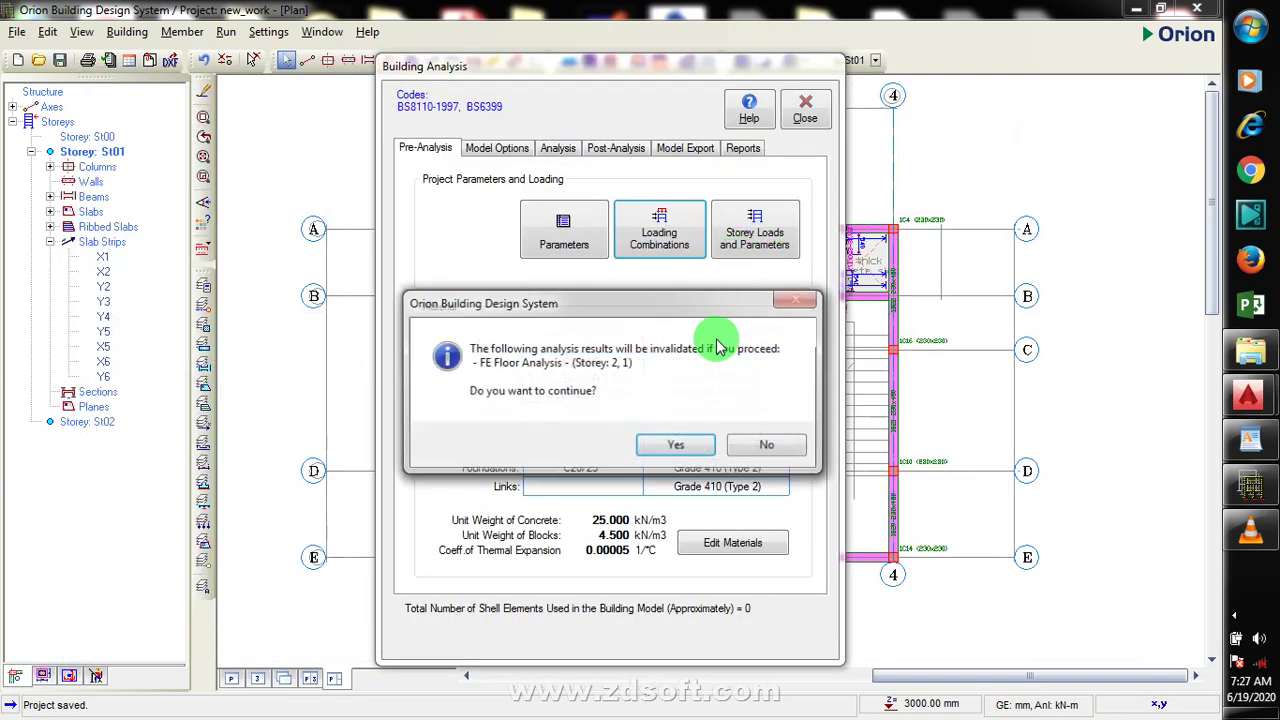
{"action": "left_click", "coordinate": [676, 446]}
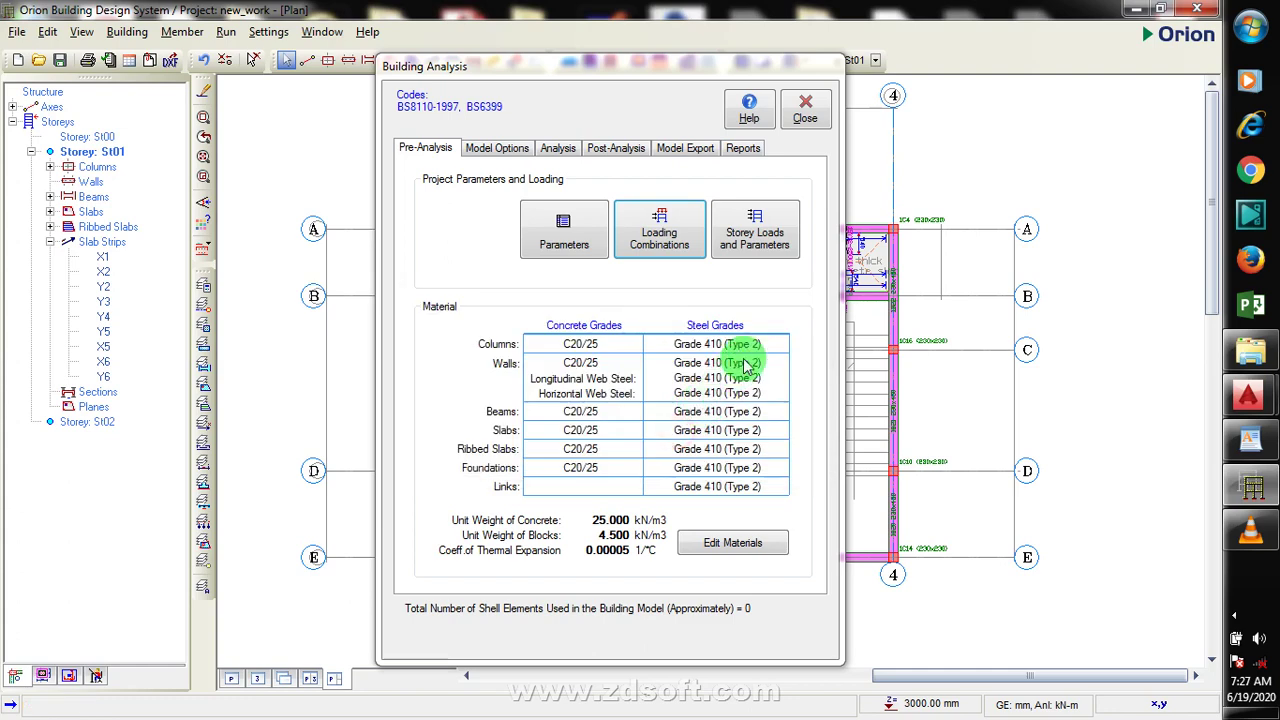
Accept the storey loads and parameters for storeys St01 and St02, and leave the building analysis settings
{"action": "left_click", "coordinate": [772, 256]}
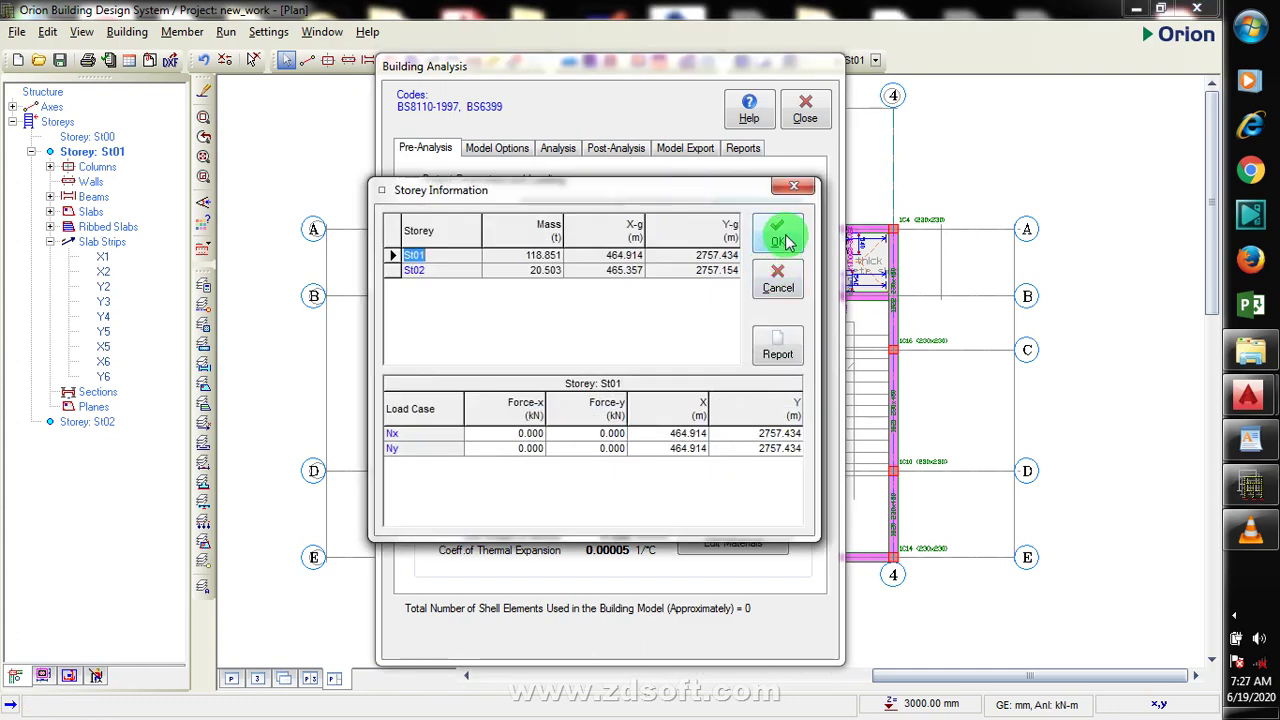
{"action": "left_click", "coordinate": [780, 238]}
{"action": "left_click", "coordinate": [805, 112]}
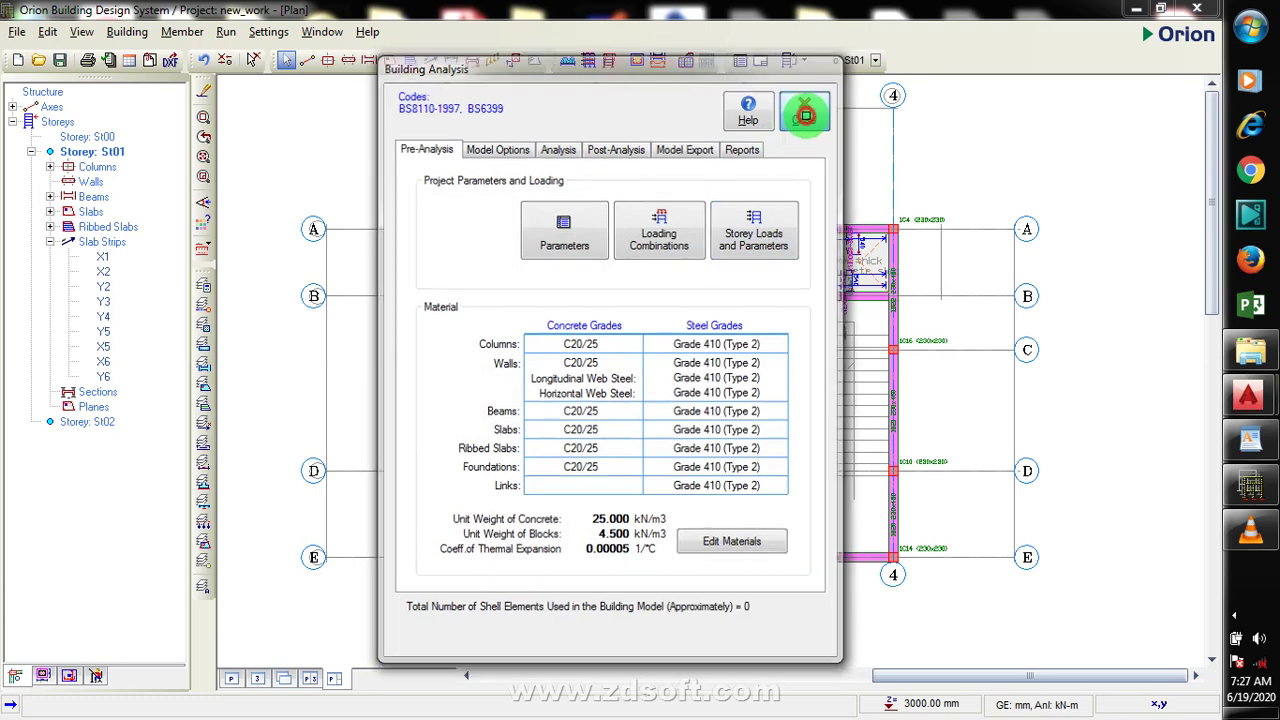
Enable column/wall and beam reinforcement design with steel bar re-selection for both in the building analysis, and close it without starting the run
{"action": "left_click", "coordinate": [592, 62]}
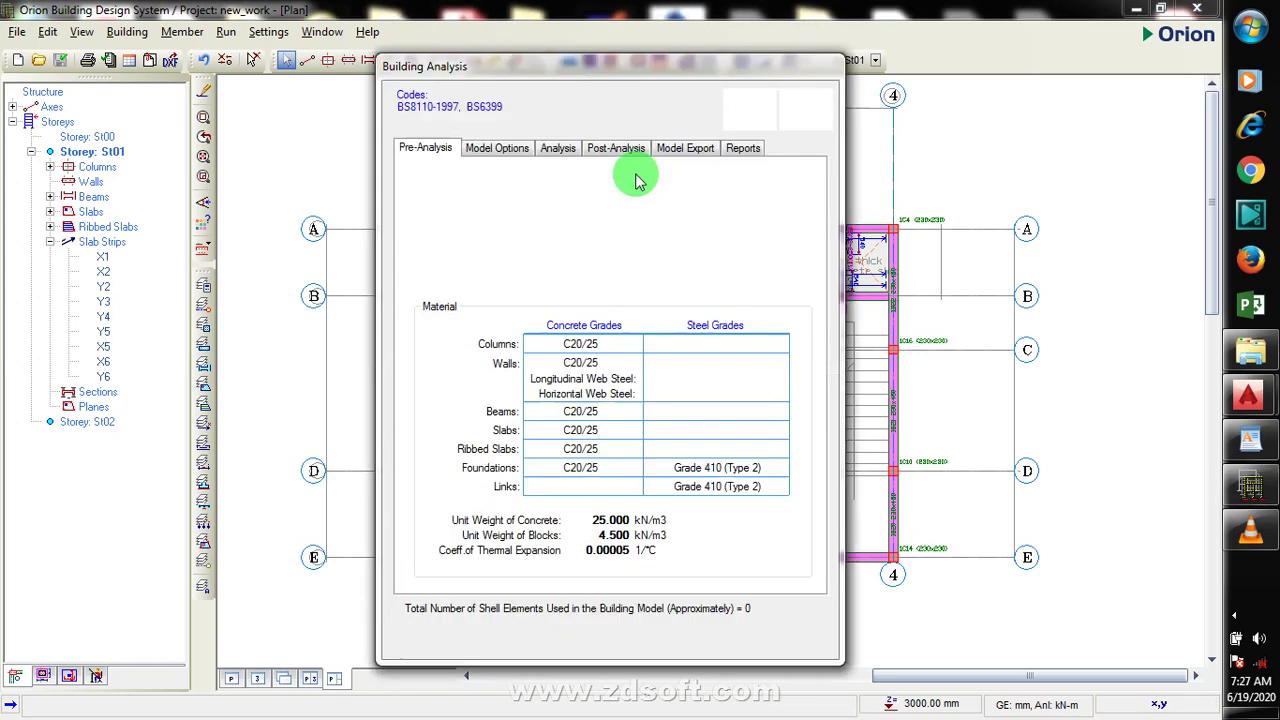
{"action": "left_click", "coordinate": [557, 147]}
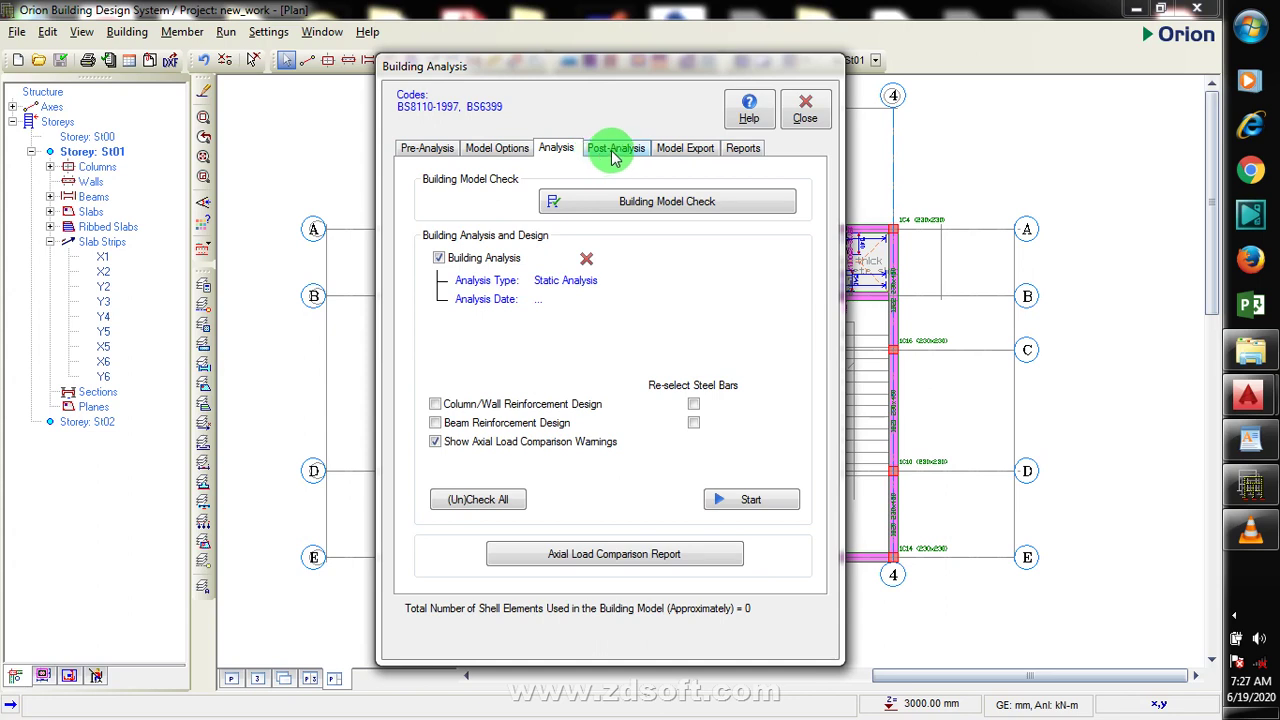
{"action": "left_click", "coordinate": [449, 425]}
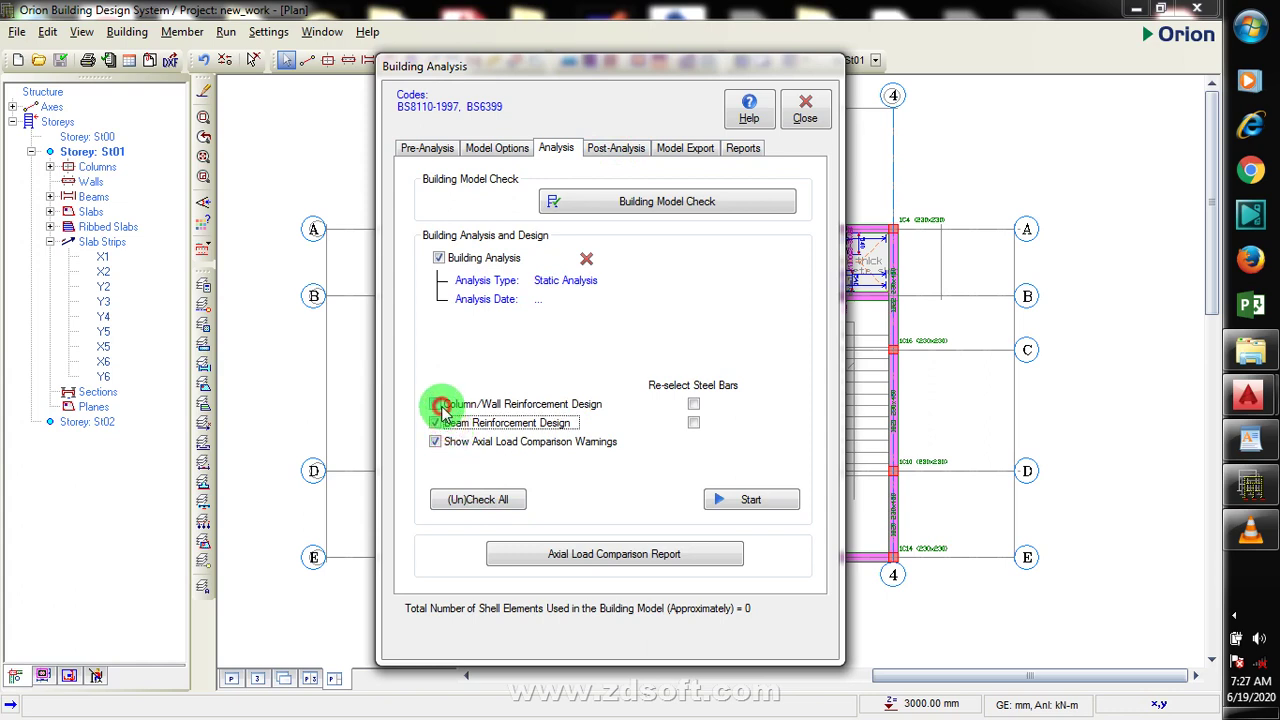
{"action": "left_click", "coordinate": [435, 404]}
{"action": "left_click", "coordinate": [693, 422]}
{"action": "left_click", "coordinate": [693, 403]}
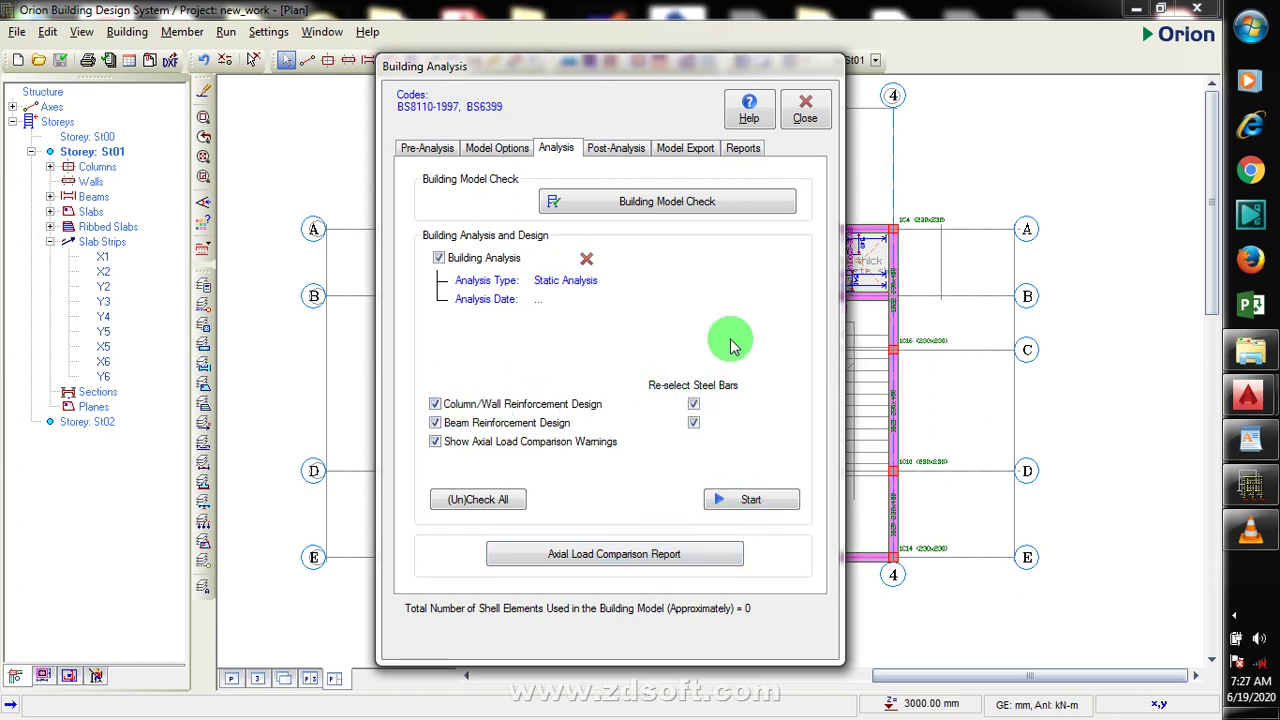
{"action": "left_click", "coordinate": [810, 112]}
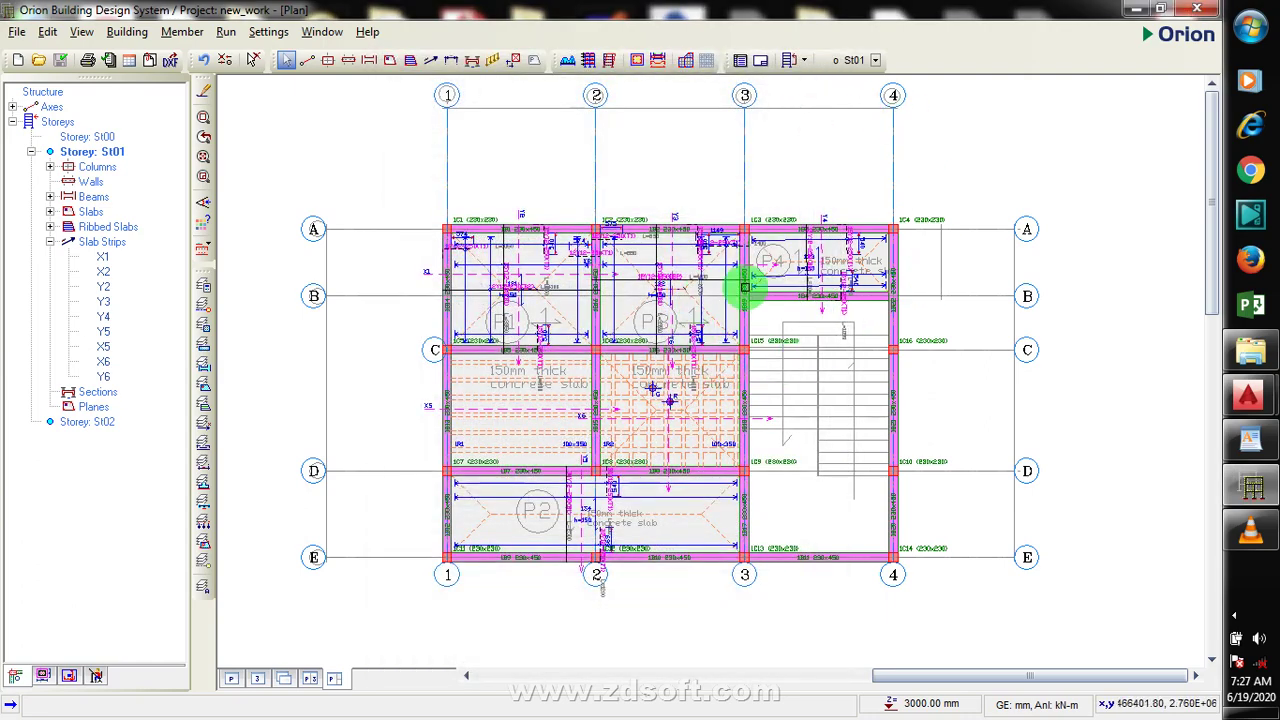
Run the ribbed slab analysis for all storeys and close the resulting report
{"action": "scroll", "coordinate": [750, 285], "scroll_direction": "up", "scroll_amount": 2}
{"action": "scroll", "coordinate": [789, 354], "scroll_direction": "down", "scroll_amount": 3}
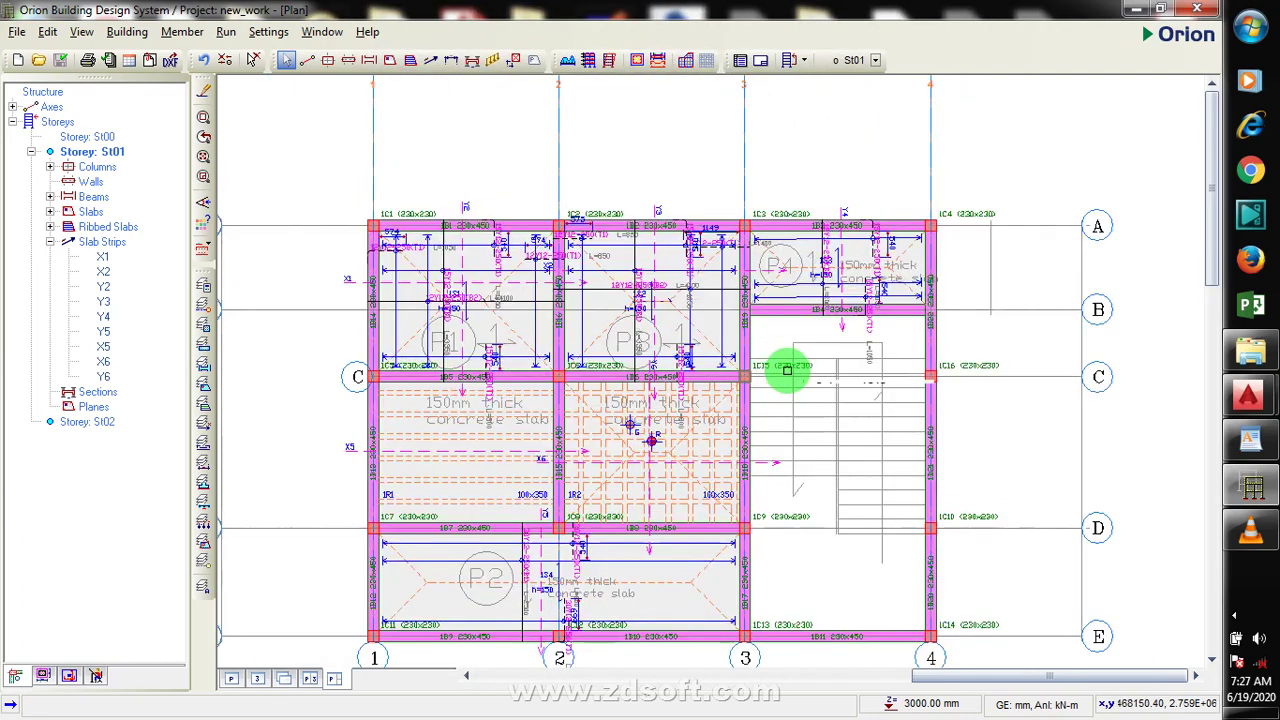
{"action": "scroll", "coordinate": [751, 297], "scroll_direction": "up", "scroll_amount": 2}
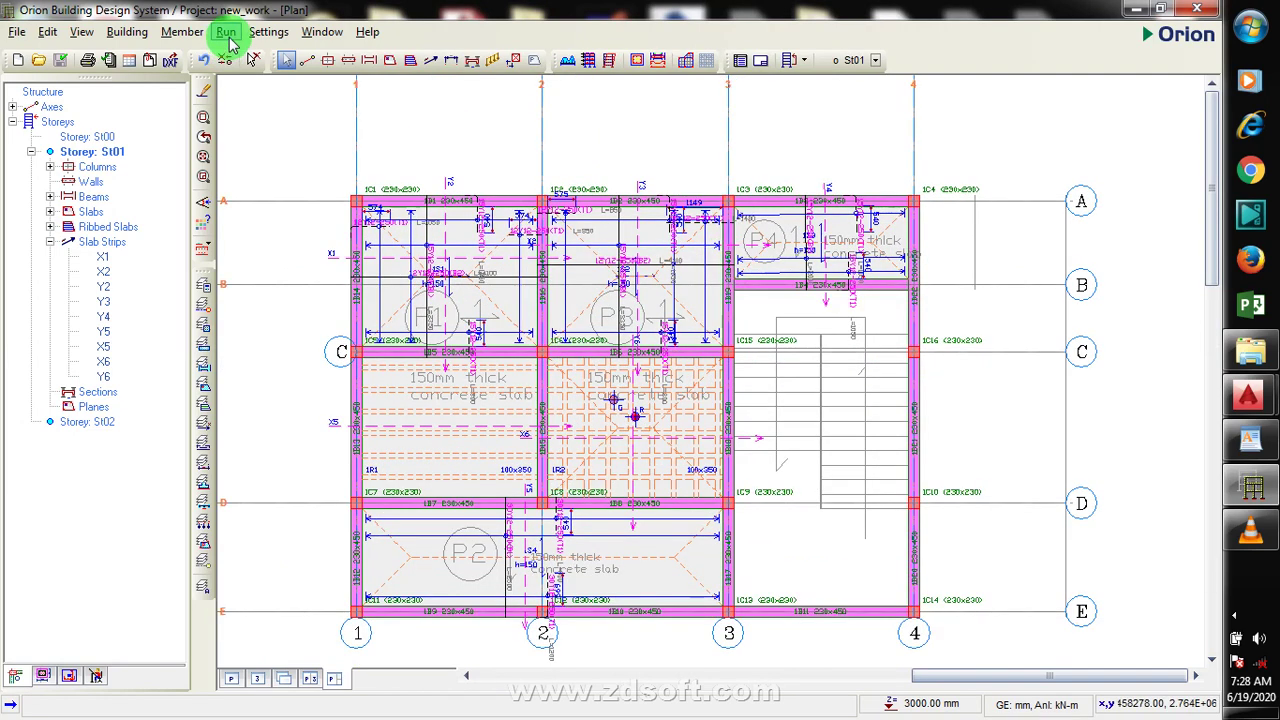
{"action": "left_click", "coordinate": [226, 32]}
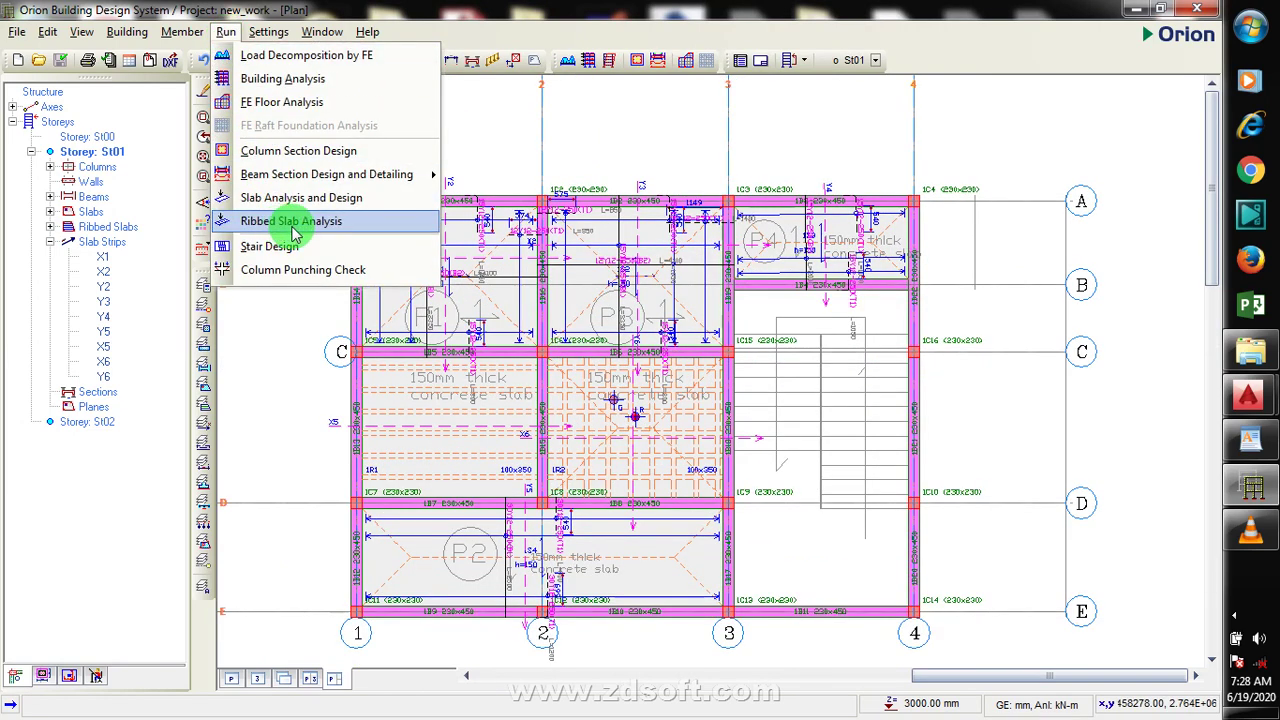
{"action": "left_click", "coordinate": [320, 222]}
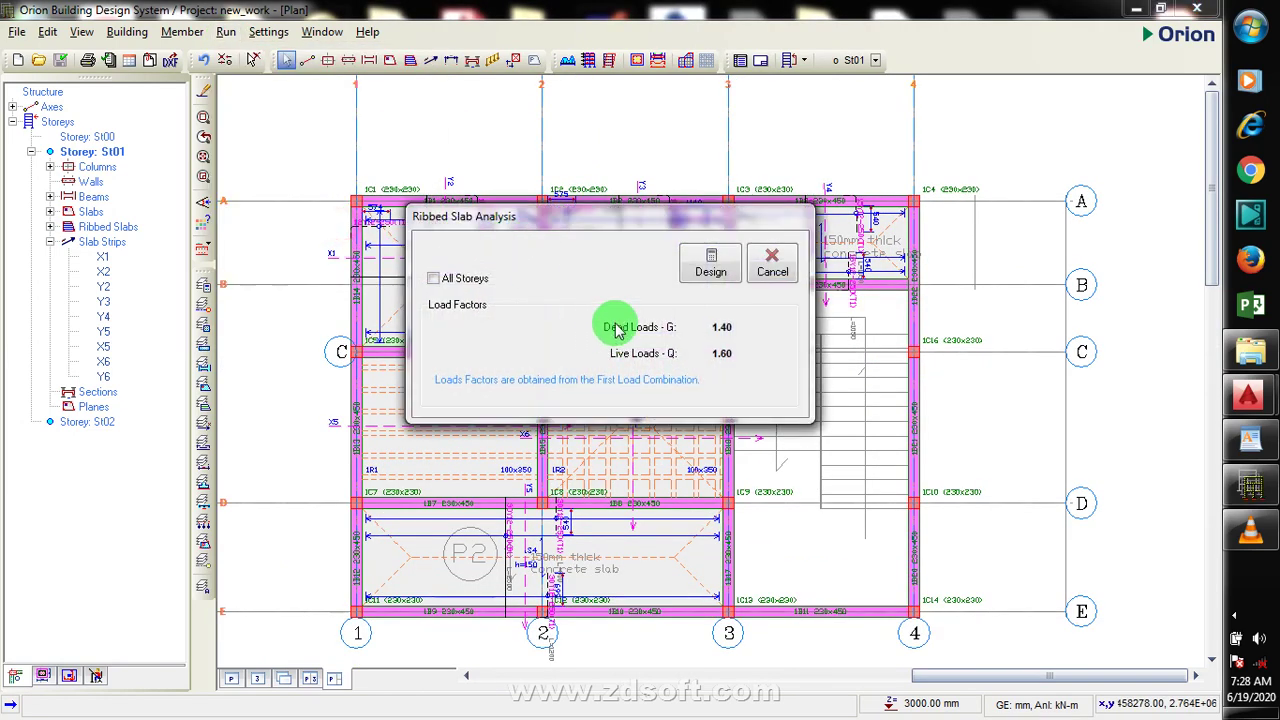
{"action": "left_click", "coordinate": [435, 279]}
{"action": "left_click", "coordinate": [710, 265]}
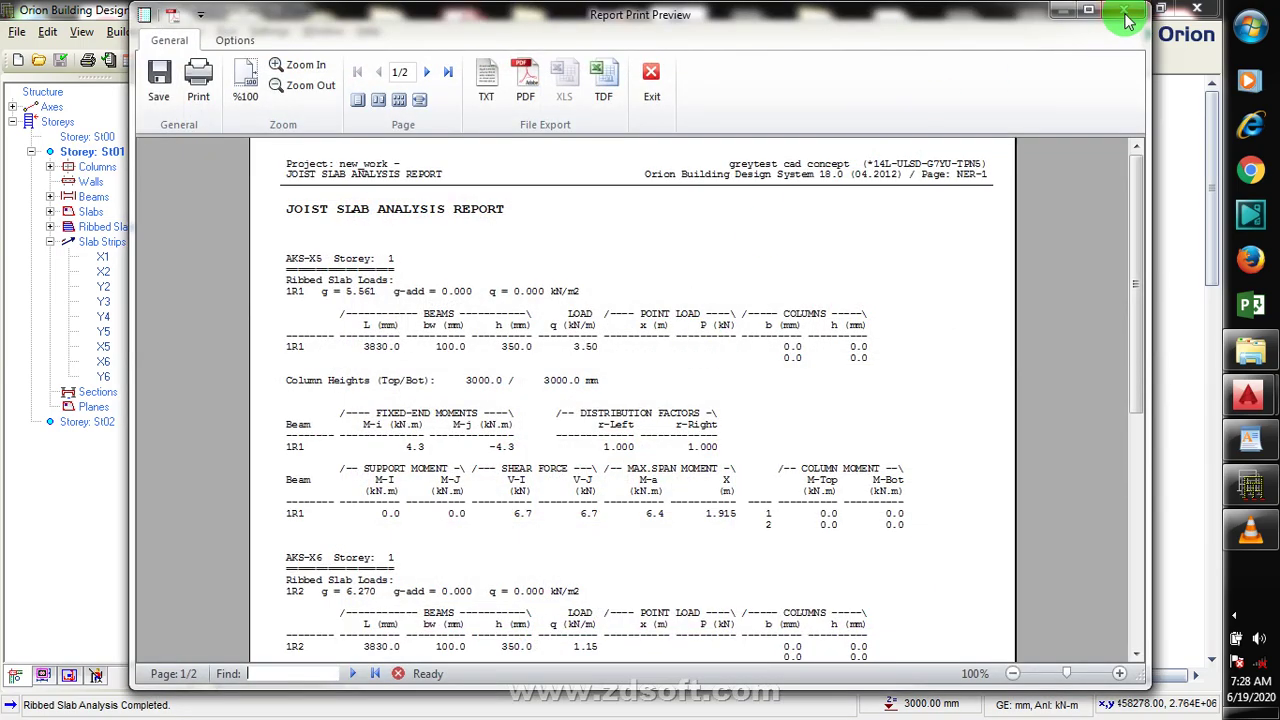
{"action": "left_click", "coordinate": [1127, 18]}
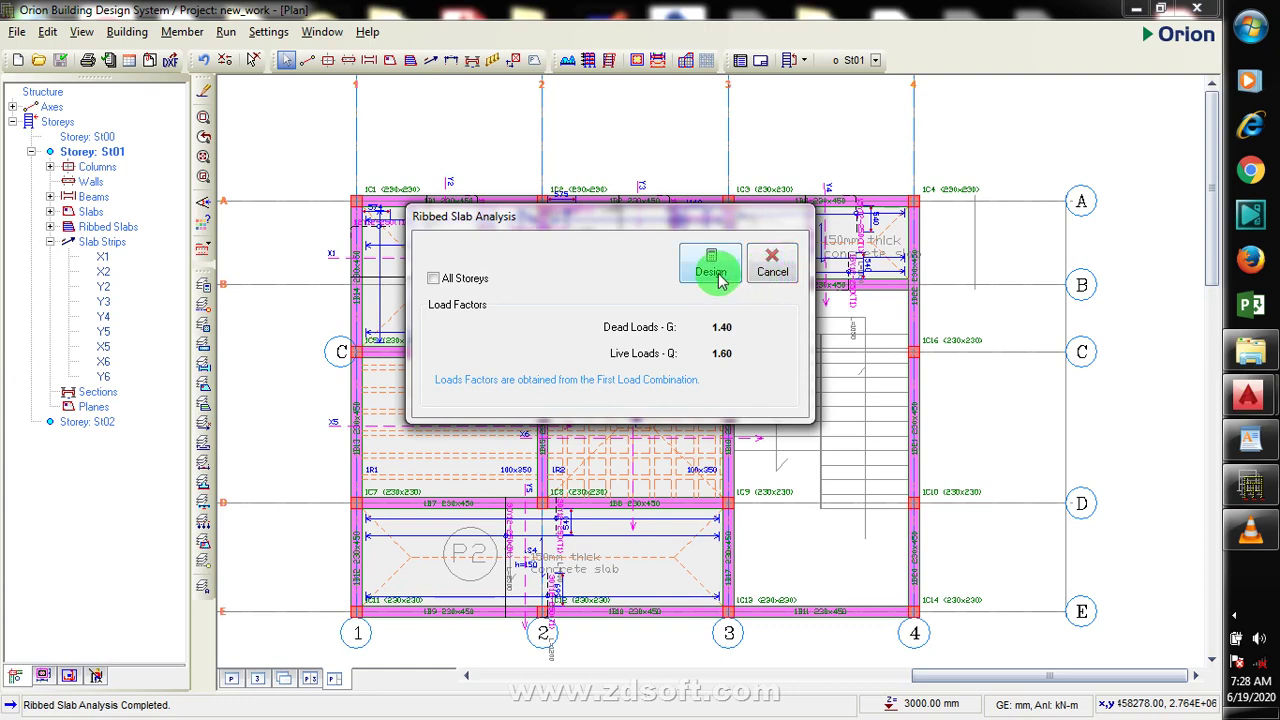
Rerun the ribbed slab analysis for all storeys, replacing the transferred design forces, and look through the joist slab analysis report
{"action": "left_click", "coordinate": [447, 276]}
{"action": "left_click", "coordinate": [705, 270]}
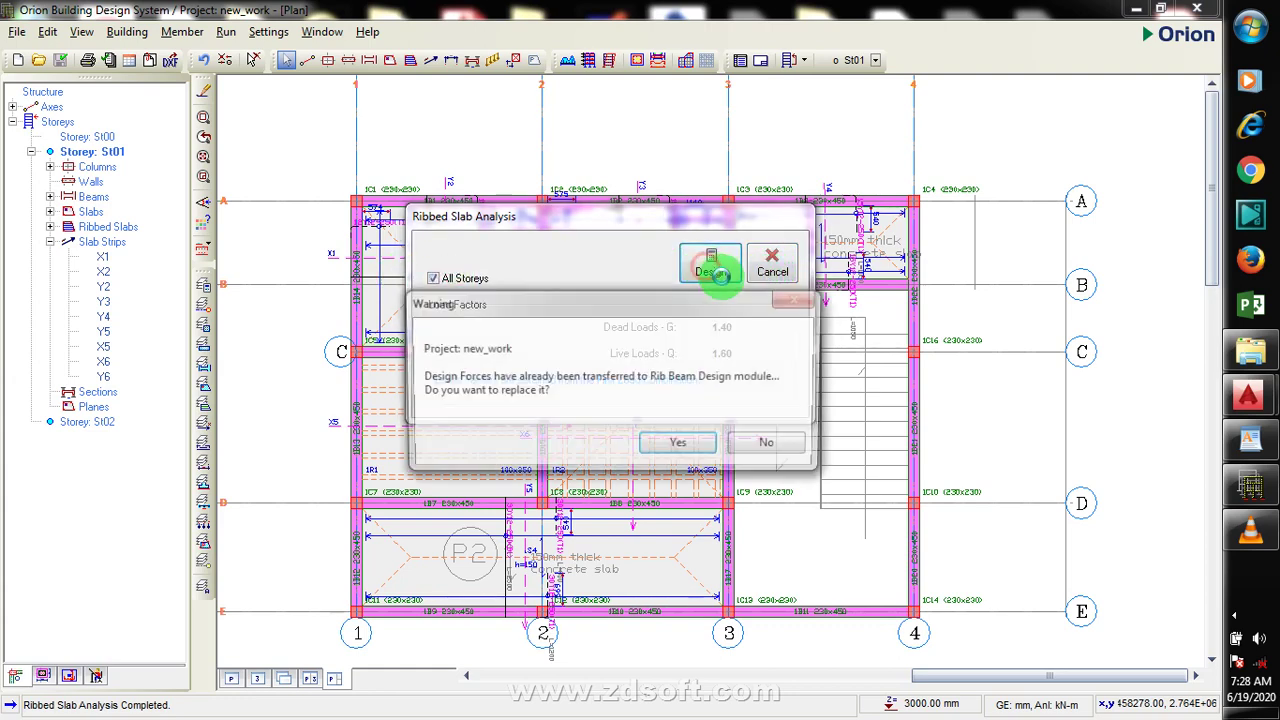
{"action": "left_click", "coordinate": [678, 440]}
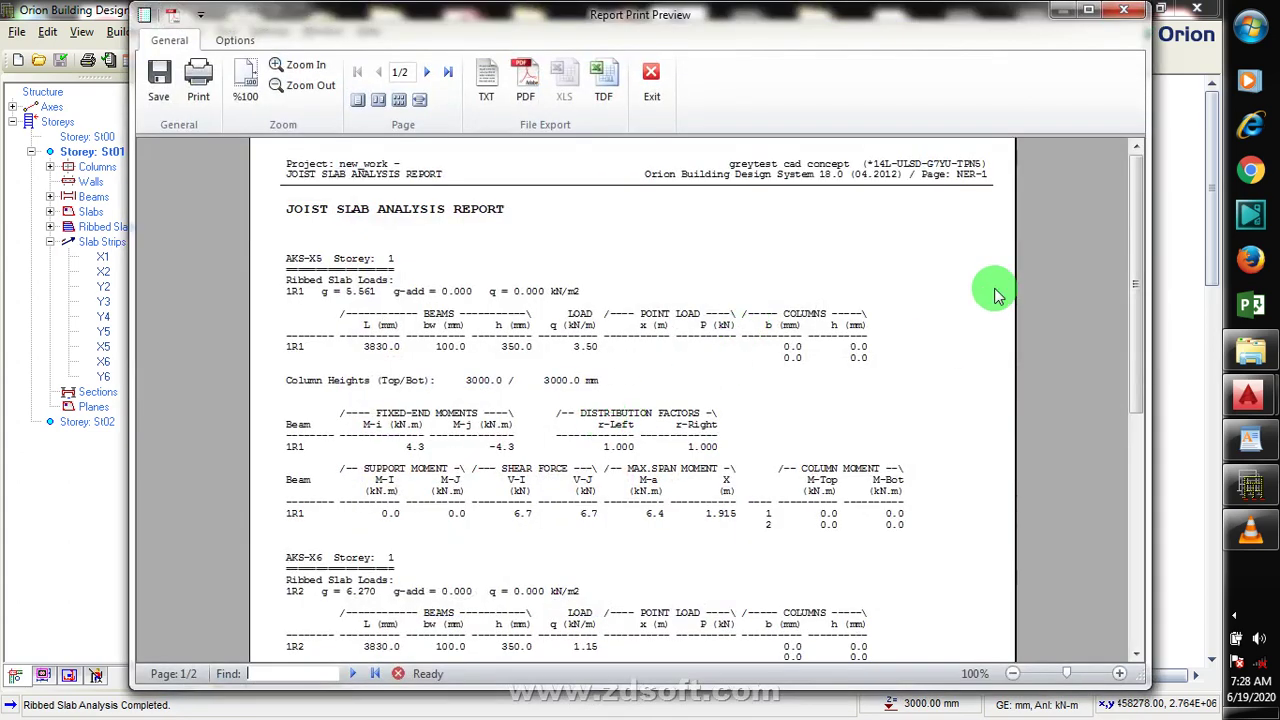
{"action": "left_click_drag", "start_coordinate": [1133, 220], "coordinate": [1163, 610]}
{"action": "left_click", "coordinate": [1121, 14]}
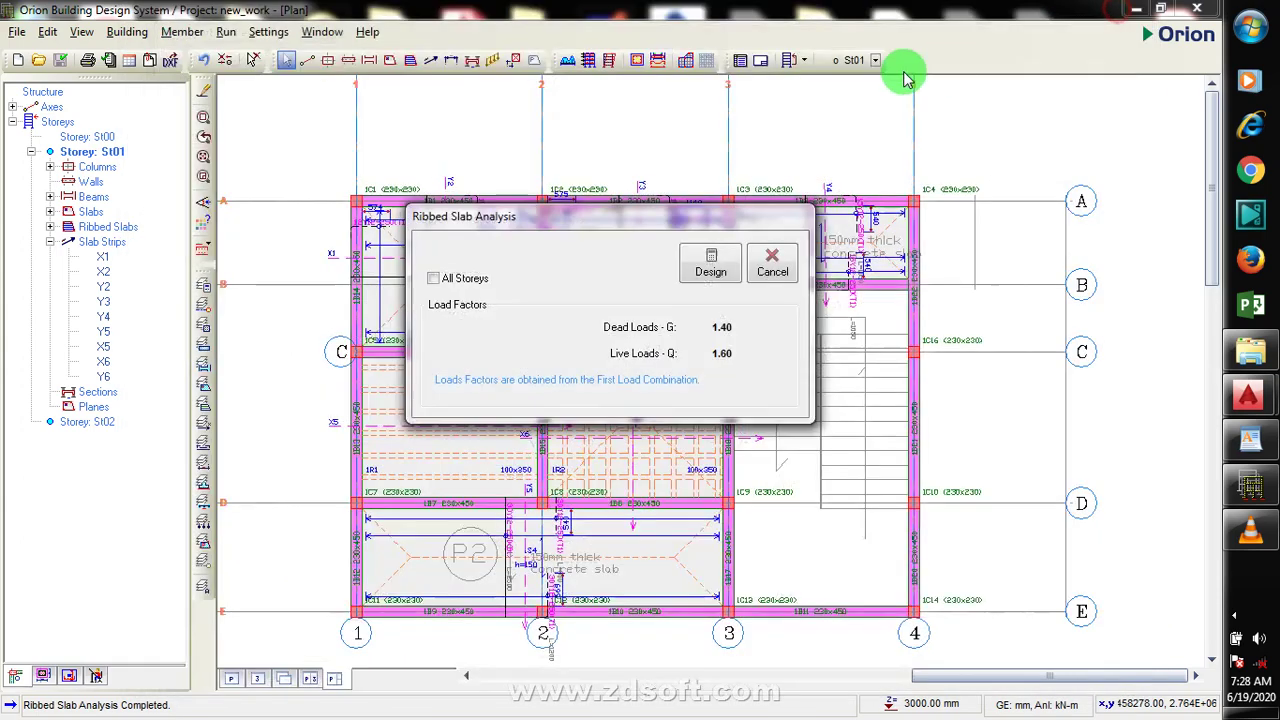
{"action": "left_click", "coordinate": [769, 273]}
Run the slab analysis and design for all storeys with existing steel left unmodified, and read through the slab strip report
{"action": "left_click", "coordinate": [227, 33]}
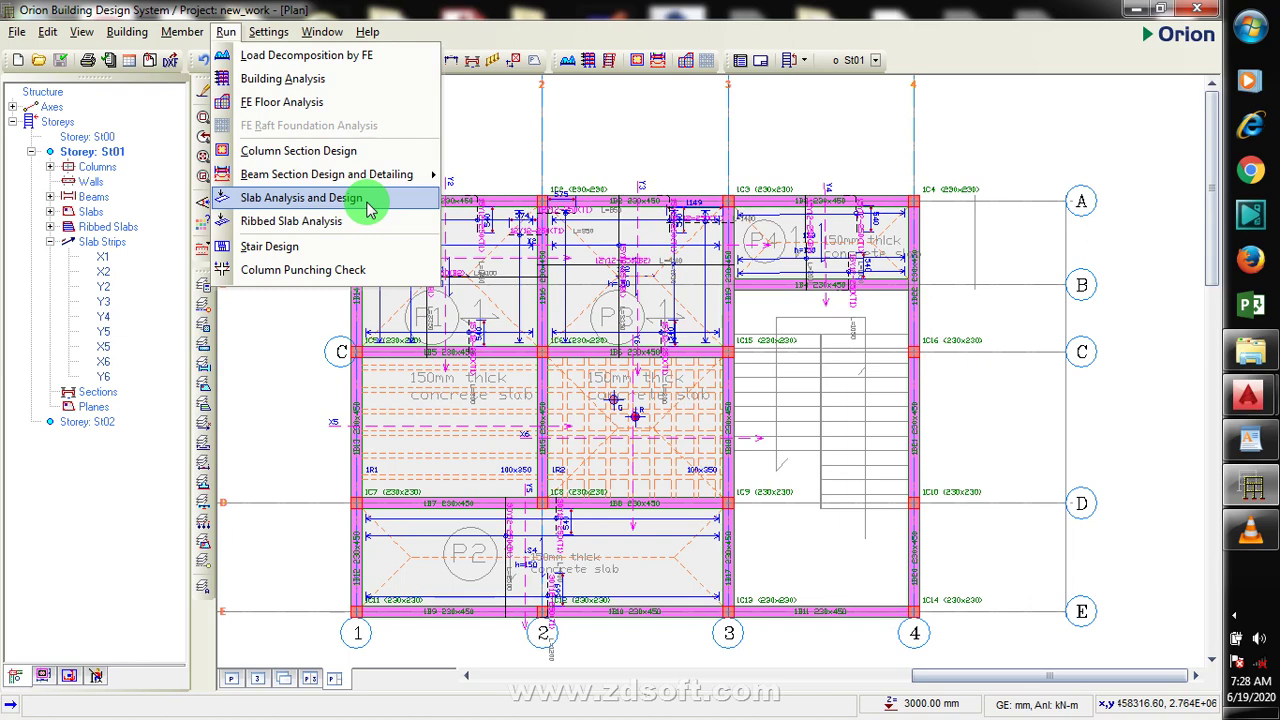
{"action": "left_click", "coordinate": [378, 196]}
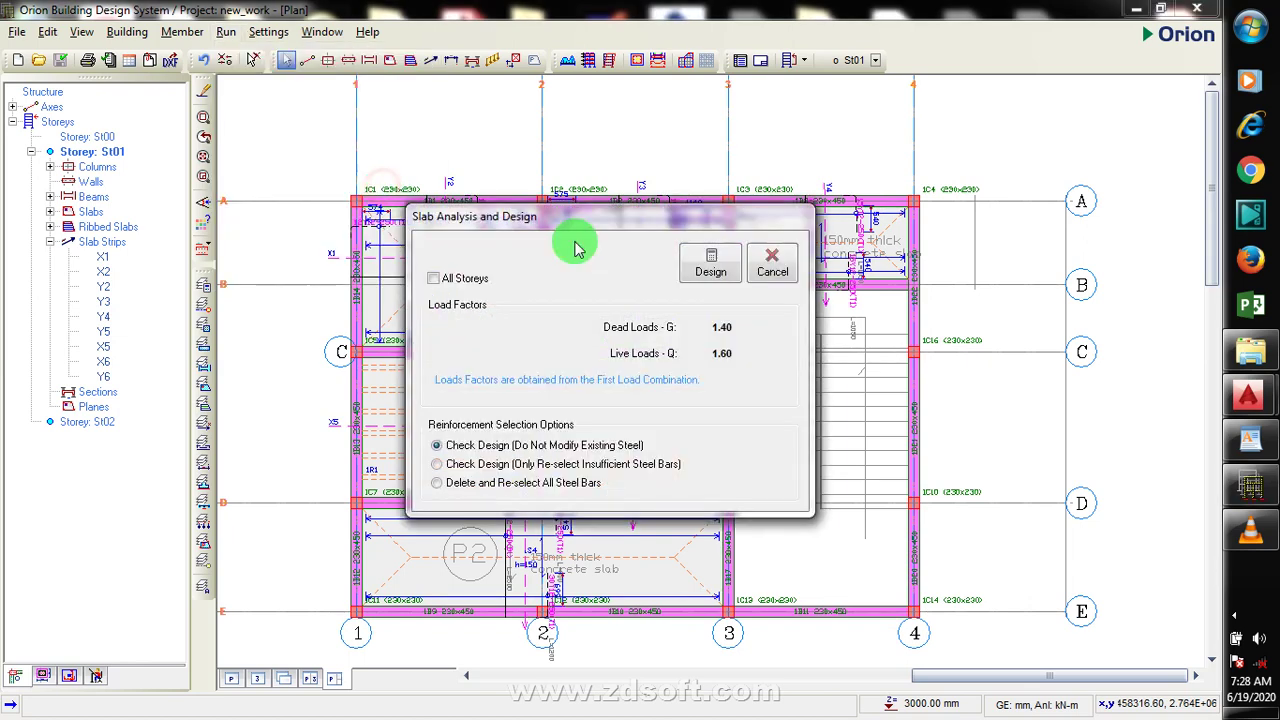
{"action": "left_click", "coordinate": [433, 278]}
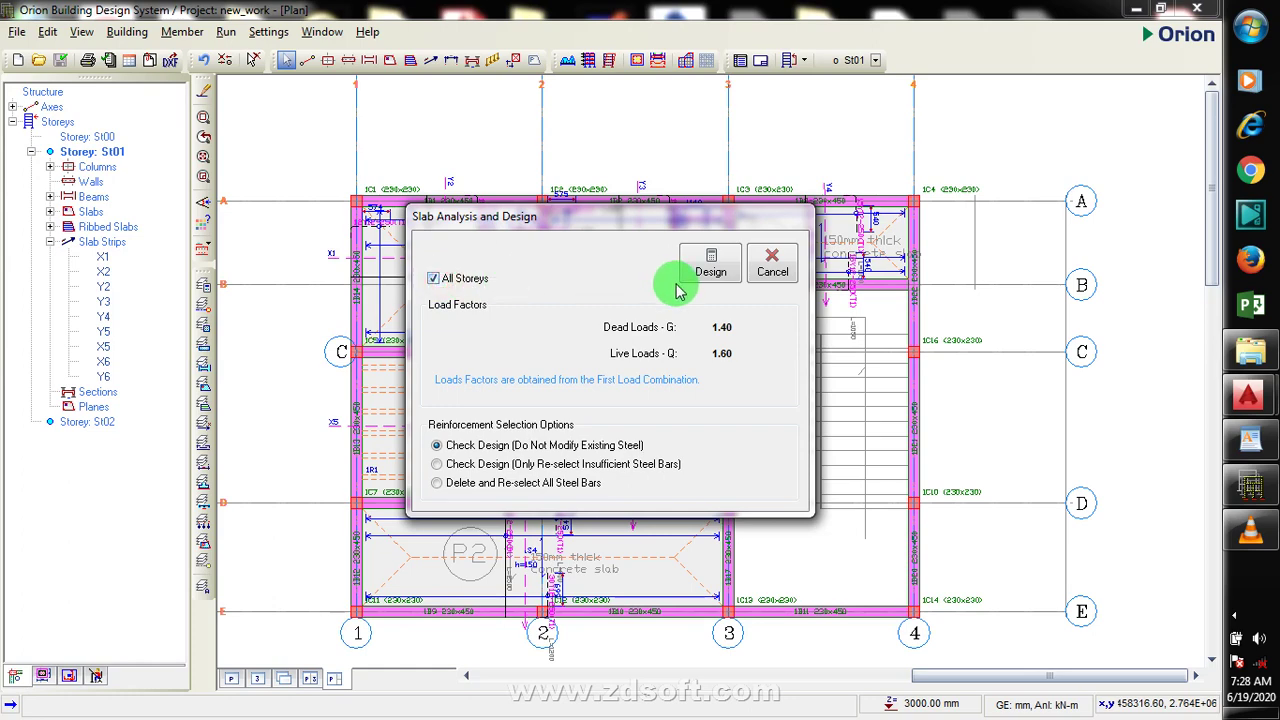
{"action": "left_click", "coordinate": [709, 265]}
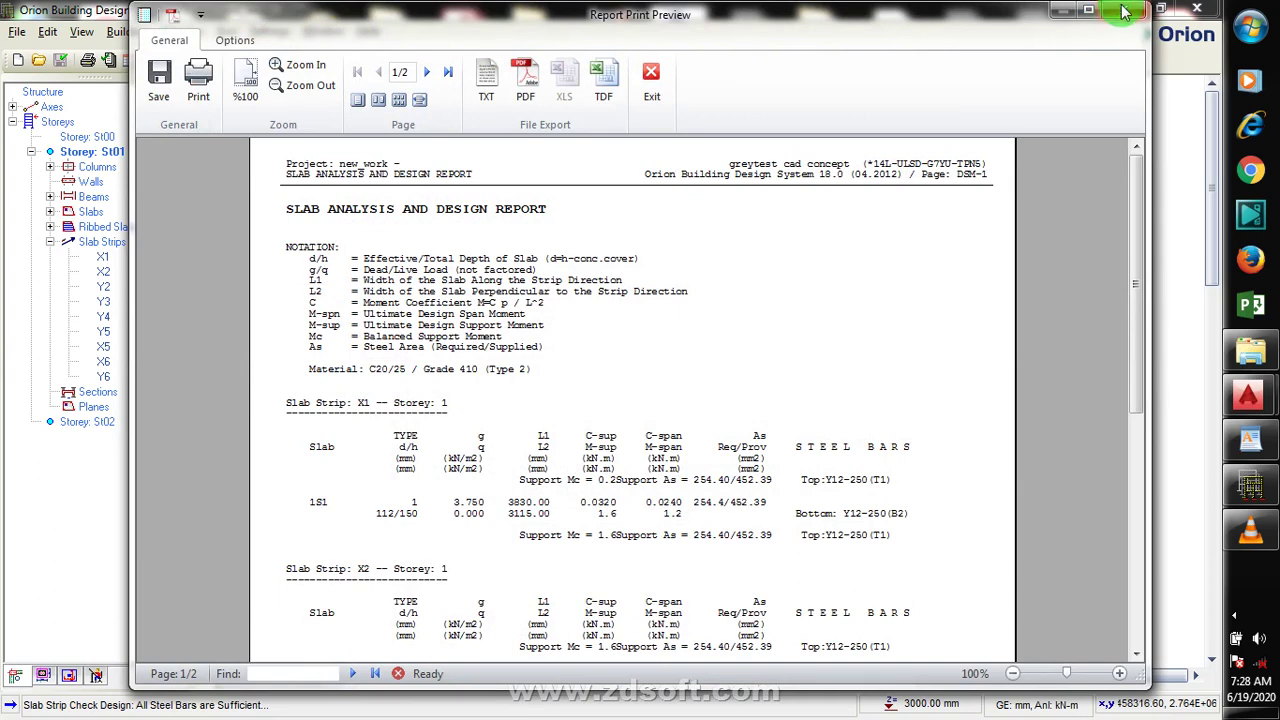
{"action": "left_click_drag", "start_coordinate": [1138, 272], "coordinate": [1146, 497]}
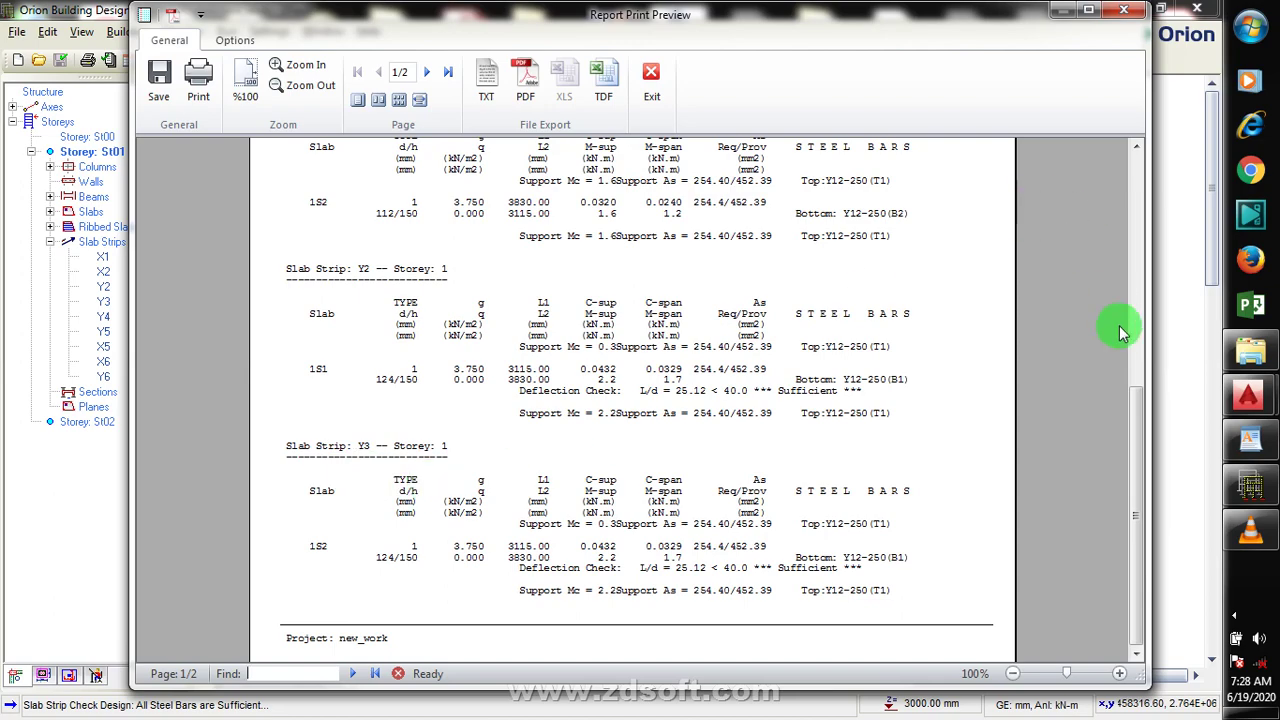
{"action": "left_click_drag", "start_coordinate": [1137, 434], "coordinate": [1130, 130]}
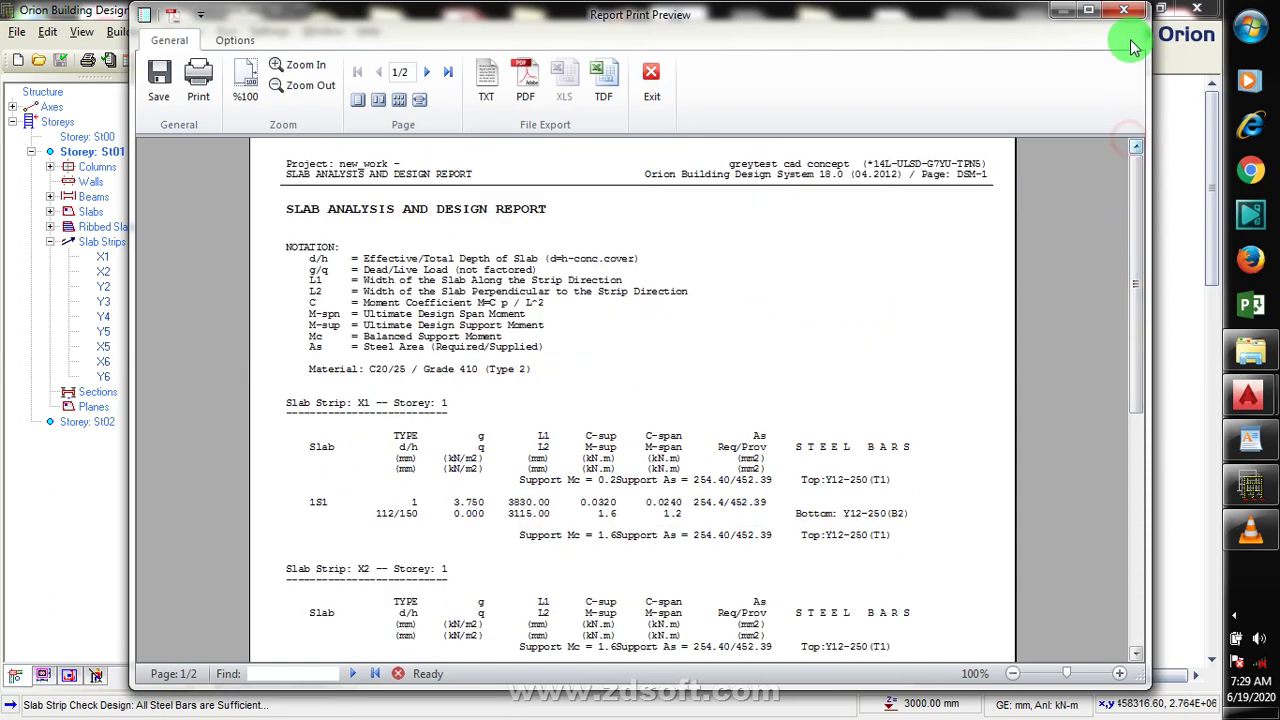
{"action": "left_click", "coordinate": [1121, 14]}
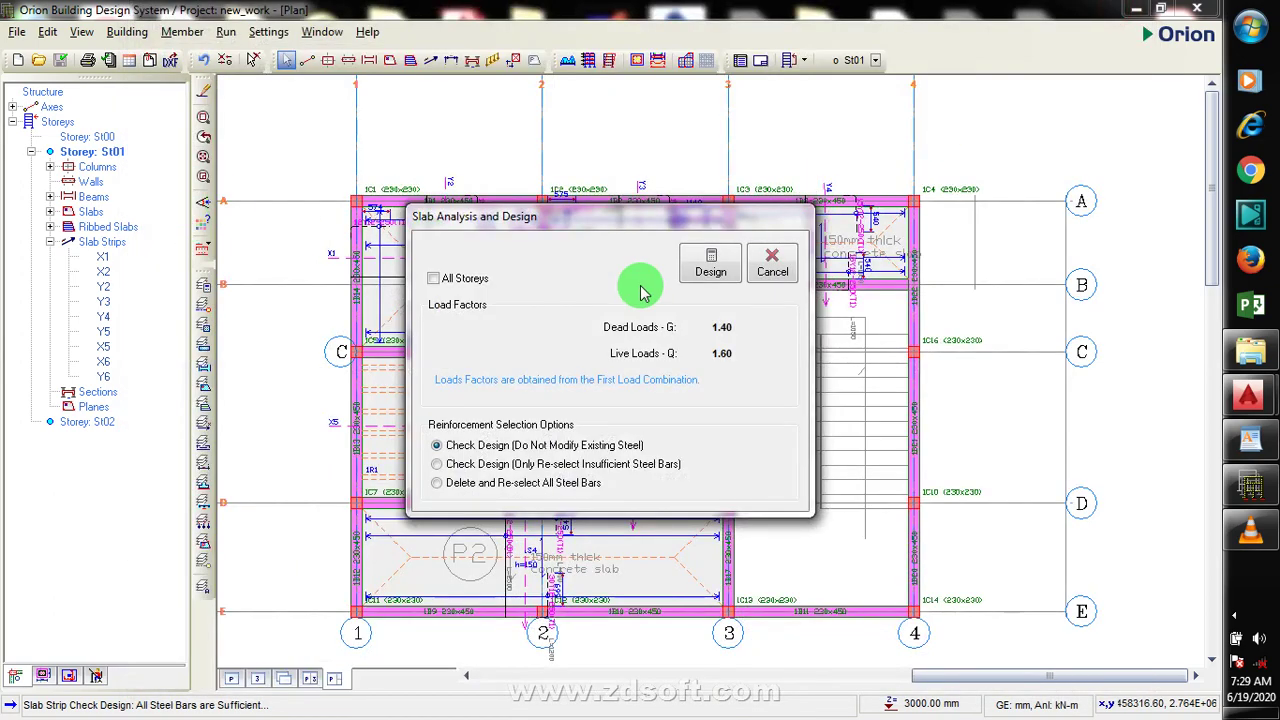
{"action": "left_click", "coordinate": [720, 270]}
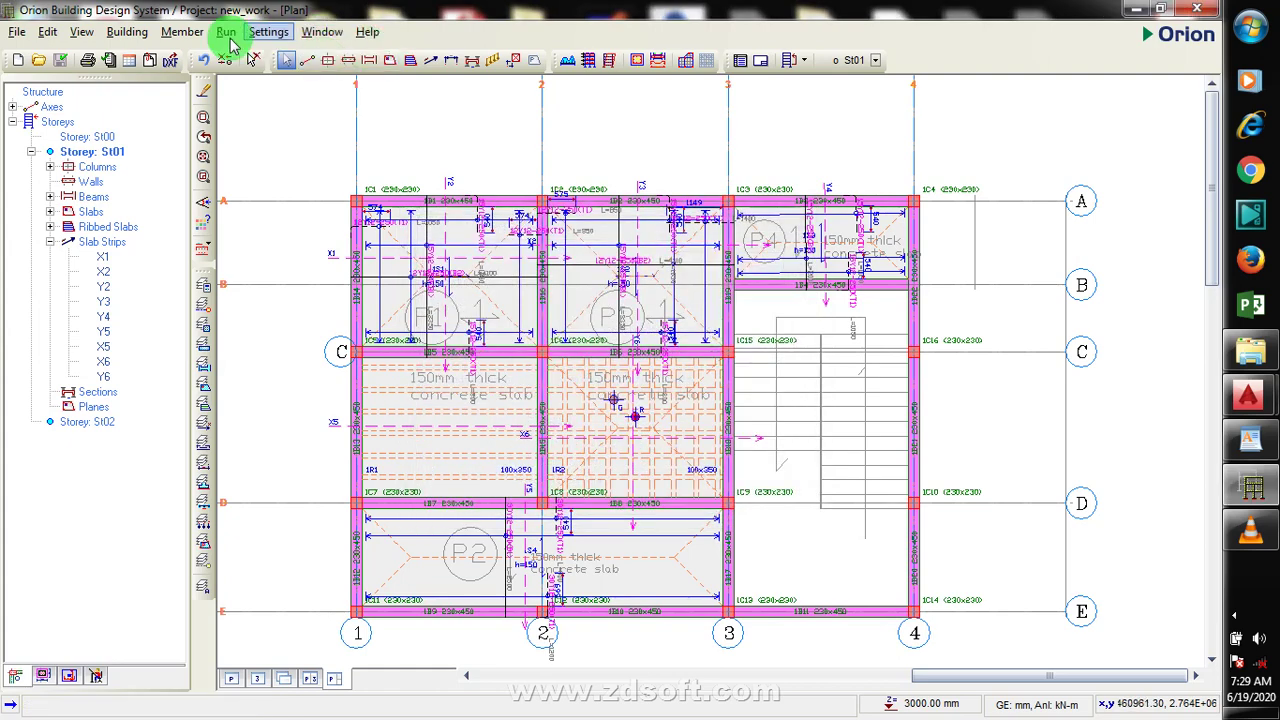
Open Beam Section Design and Detailing for the storey beams, check the list of beam axes, and return to the plan
{"action": "left_click", "coordinate": [266, 32]}
{"action": "mouse_move", "coordinate": [226, 32]}
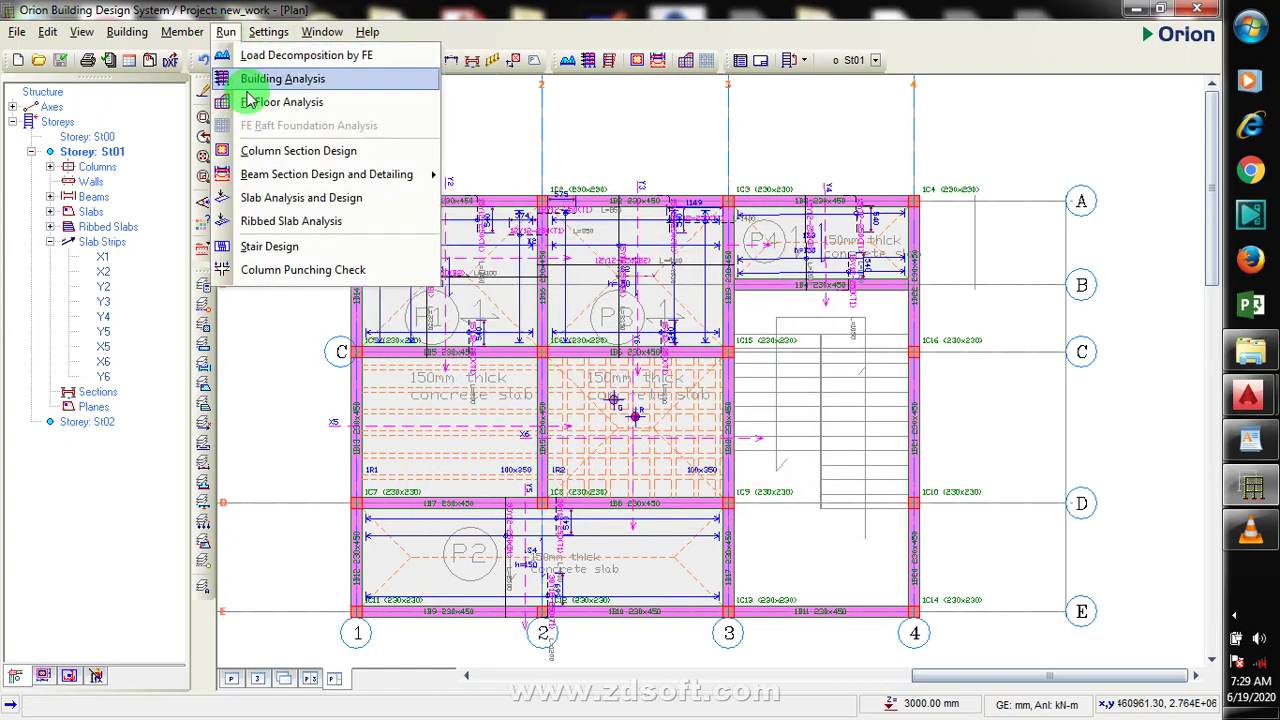
{"action": "left_click", "coordinate": [343, 176]}
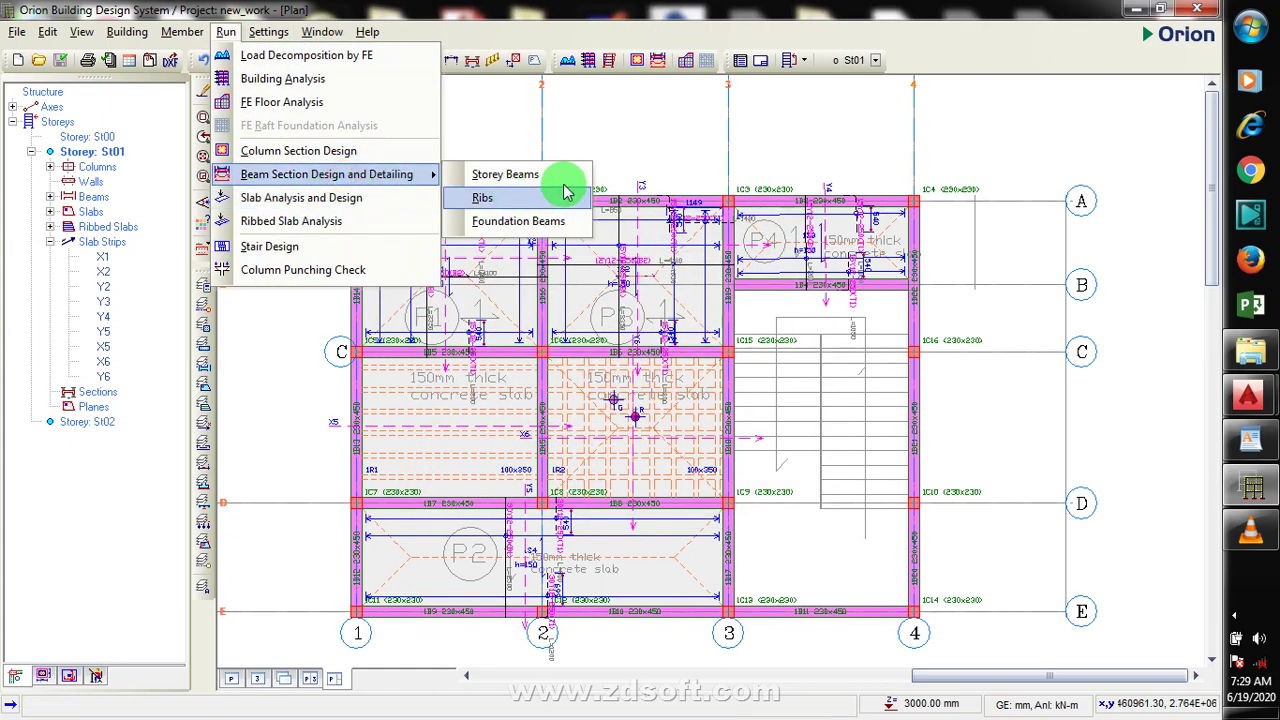
{"action": "left_click", "coordinate": [563, 177]}
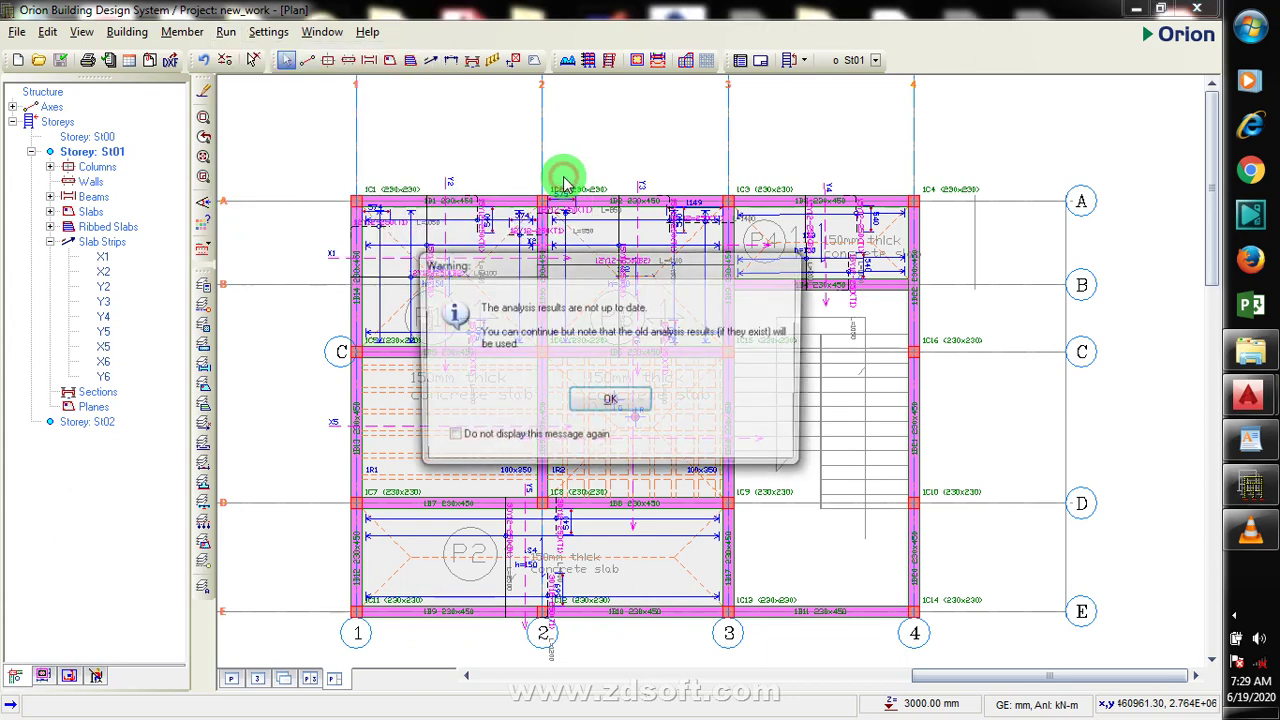
{"action": "left_click", "coordinate": [603, 398]}
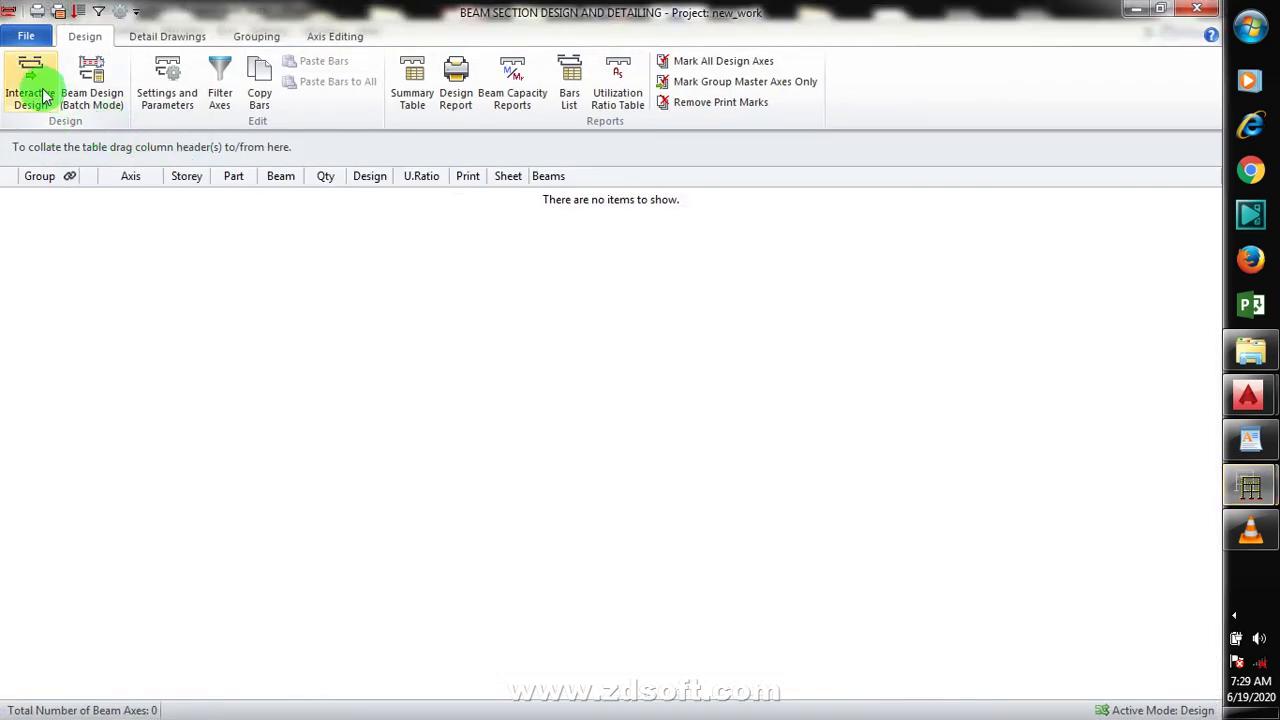
{"action": "left_click", "coordinate": [1205, 10]}
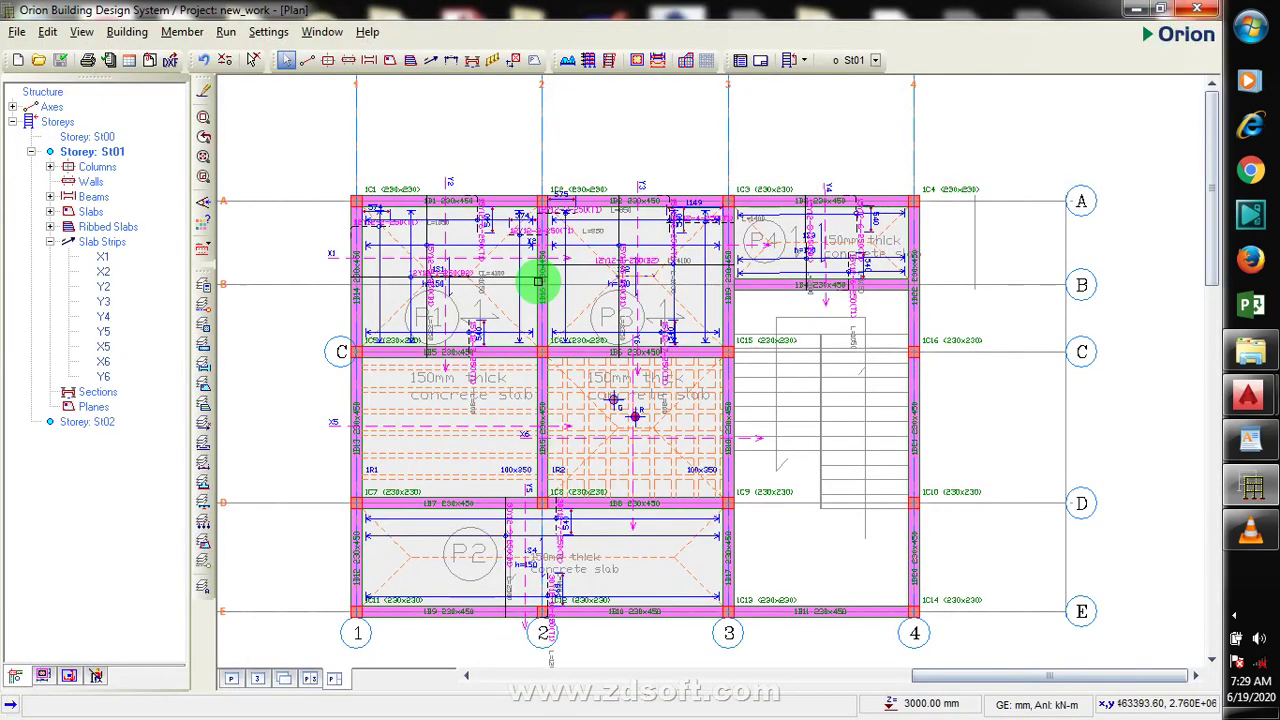
Review the building analysis model options, material grades, analysis, post-analysis, model export and report settings, and return to the plan
{"action": "left_click", "coordinate": [591, 62]}
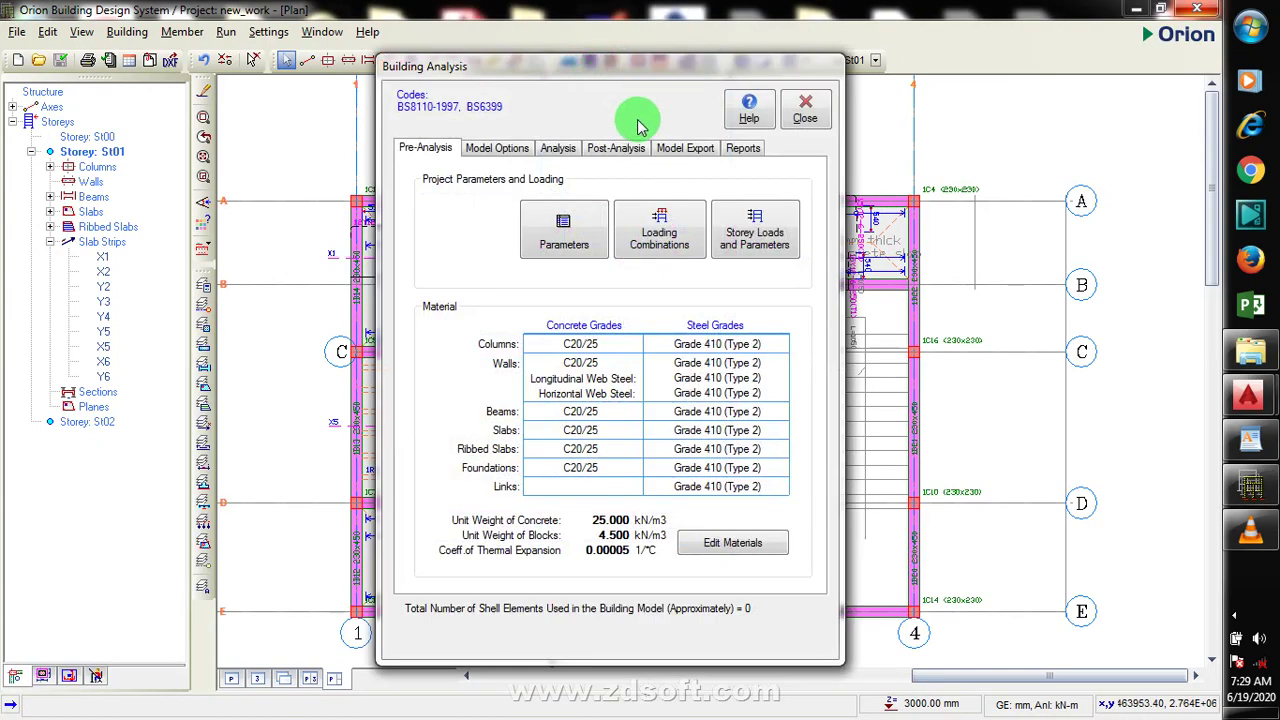
{"action": "left_click", "coordinate": [511, 150]}
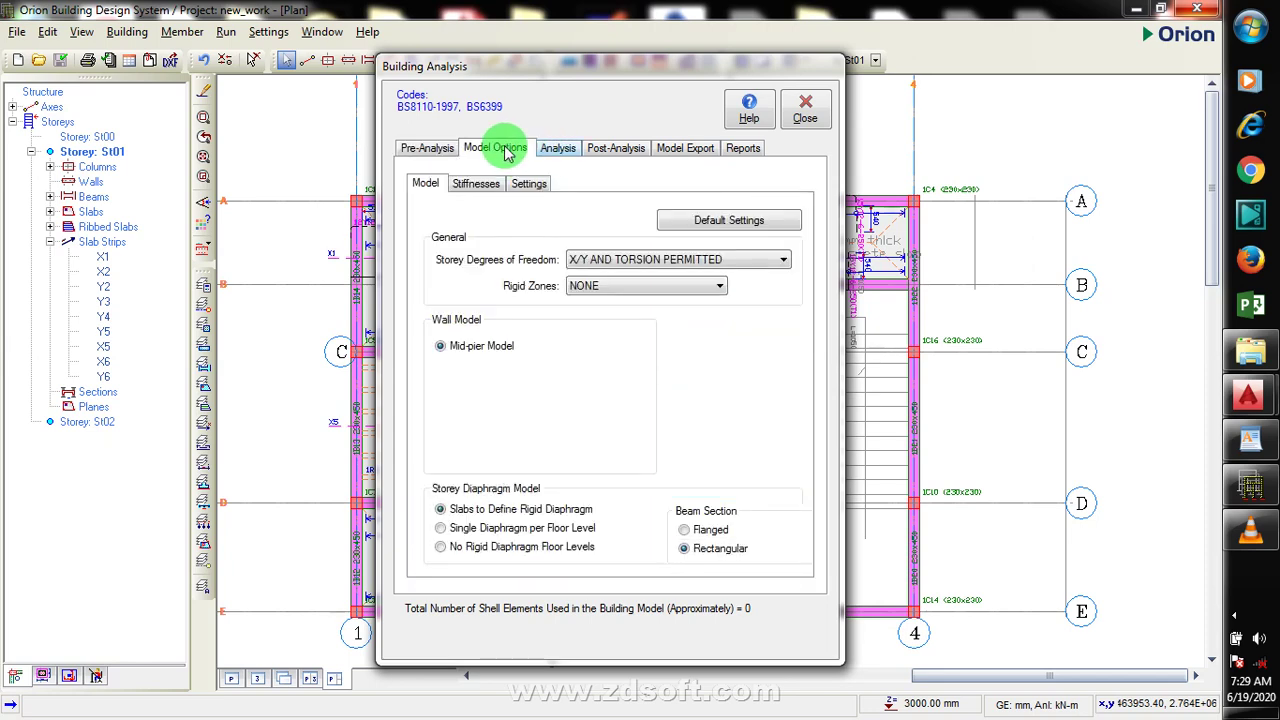
{"action": "left_click", "coordinate": [428, 148]}
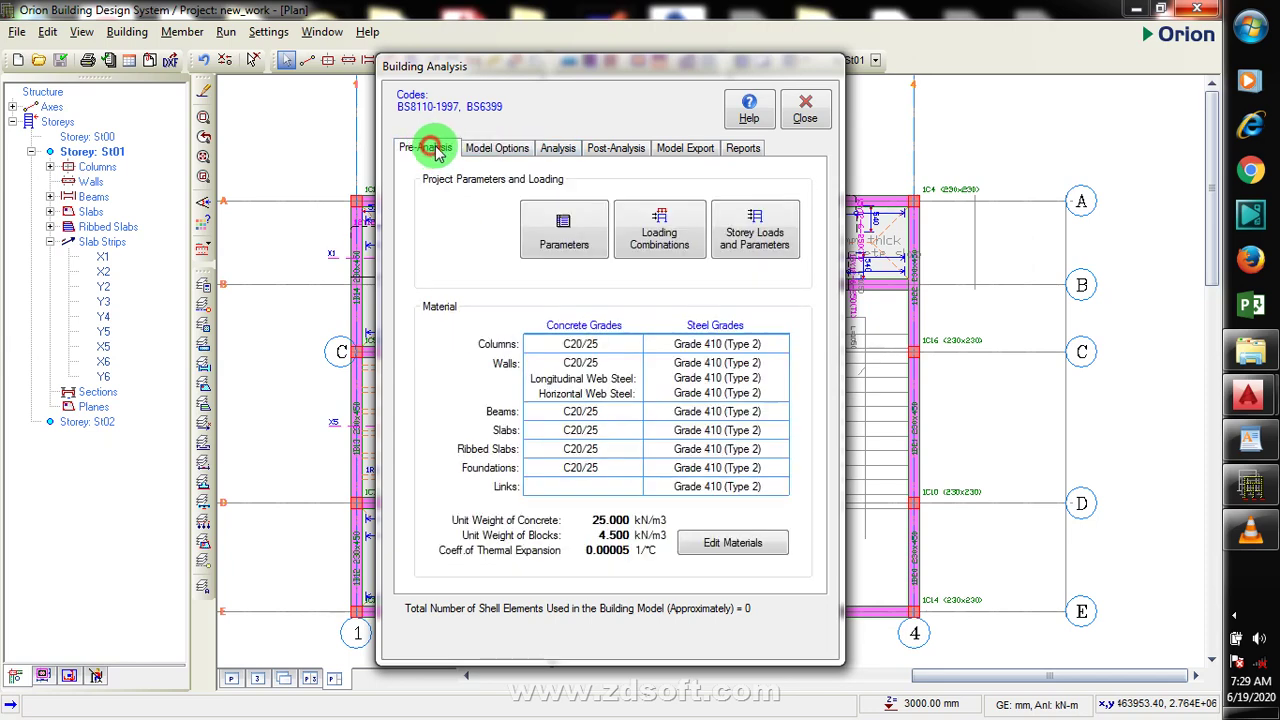
{"action": "left_click", "coordinate": [499, 148]}
{"action": "left_click", "coordinate": [562, 150]}
{"action": "left_click", "coordinate": [628, 148]}
{"action": "left_click", "coordinate": [685, 148]}
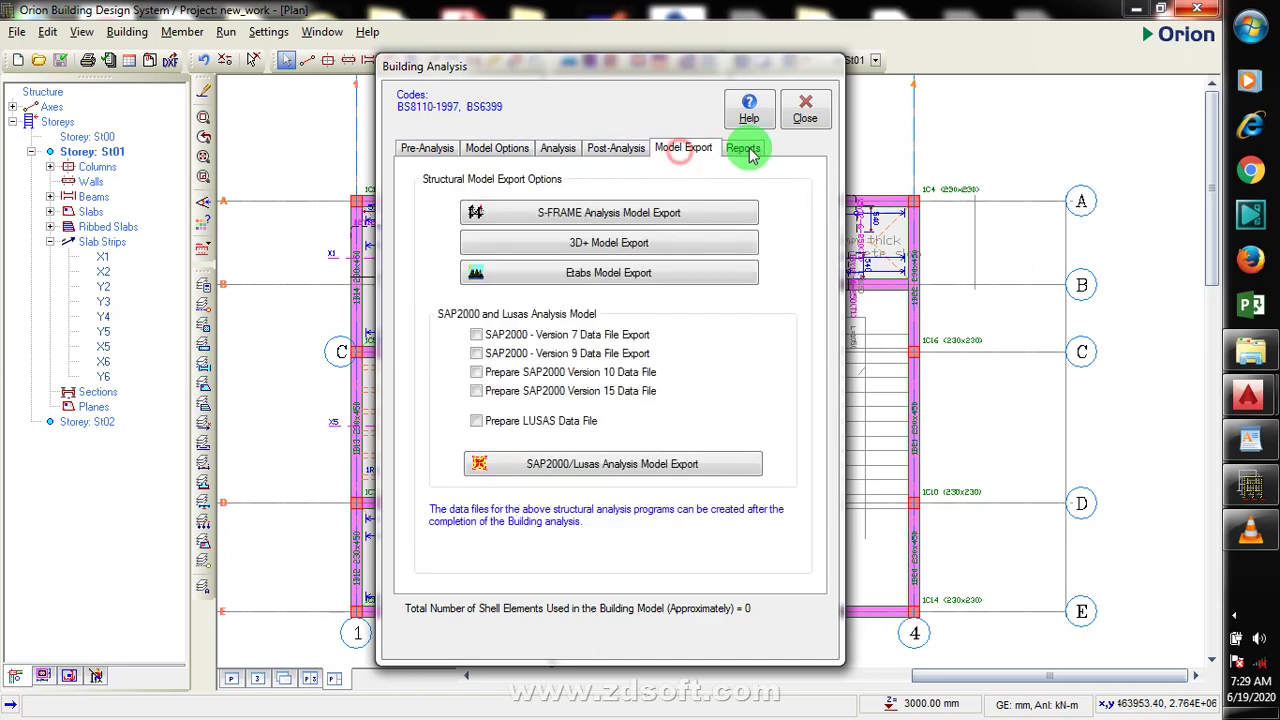
{"action": "left_click", "coordinate": [743, 148]}
{"action": "left_click", "coordinate": [742, 36]}
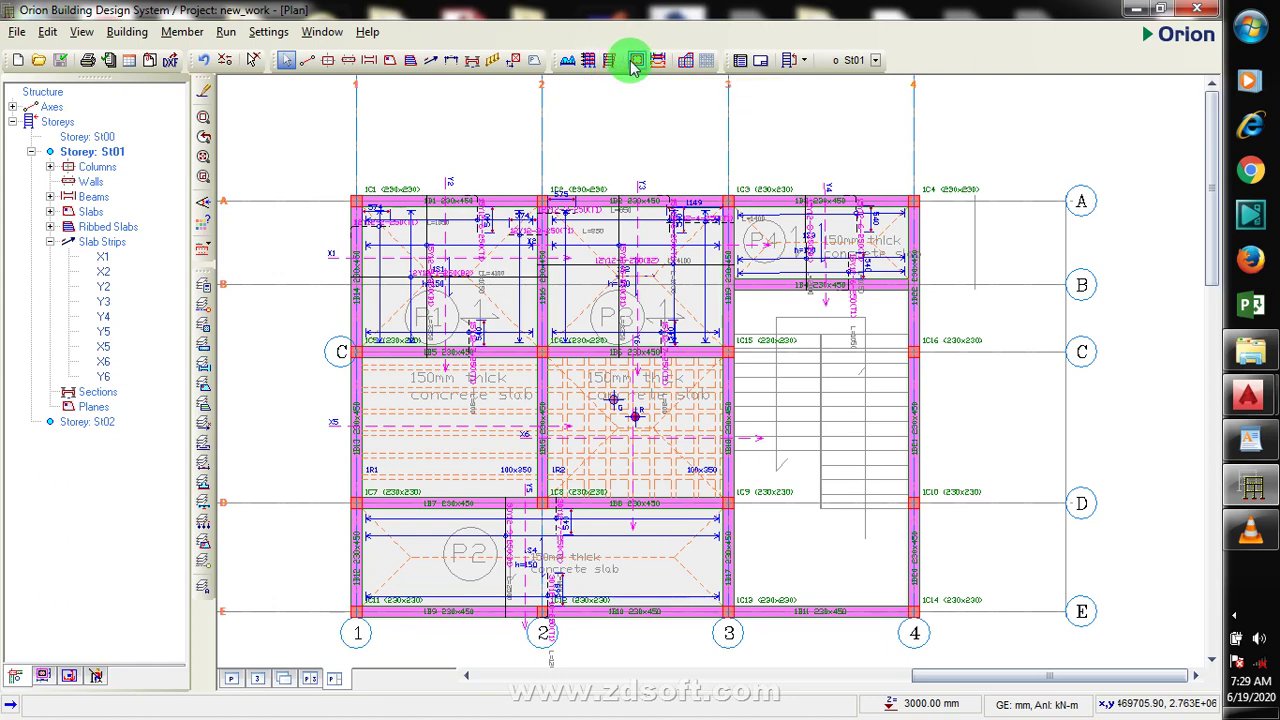
Open FE Floor Analysis, continuing despite the analysis sequence notice, and review the floor mesh, post-analysis and model export options
{"action": "left_click", "coordinate": [687, 61]}
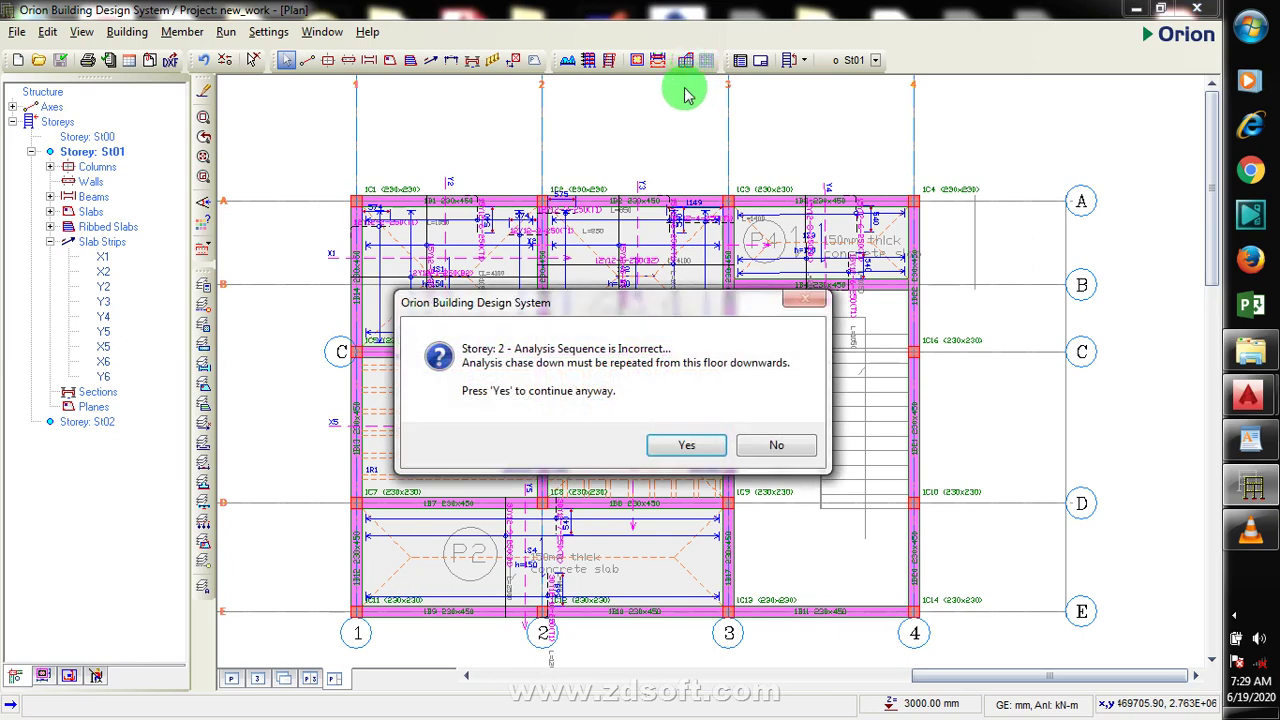
{"action": "left_click", "coordinate": [703, 442]}
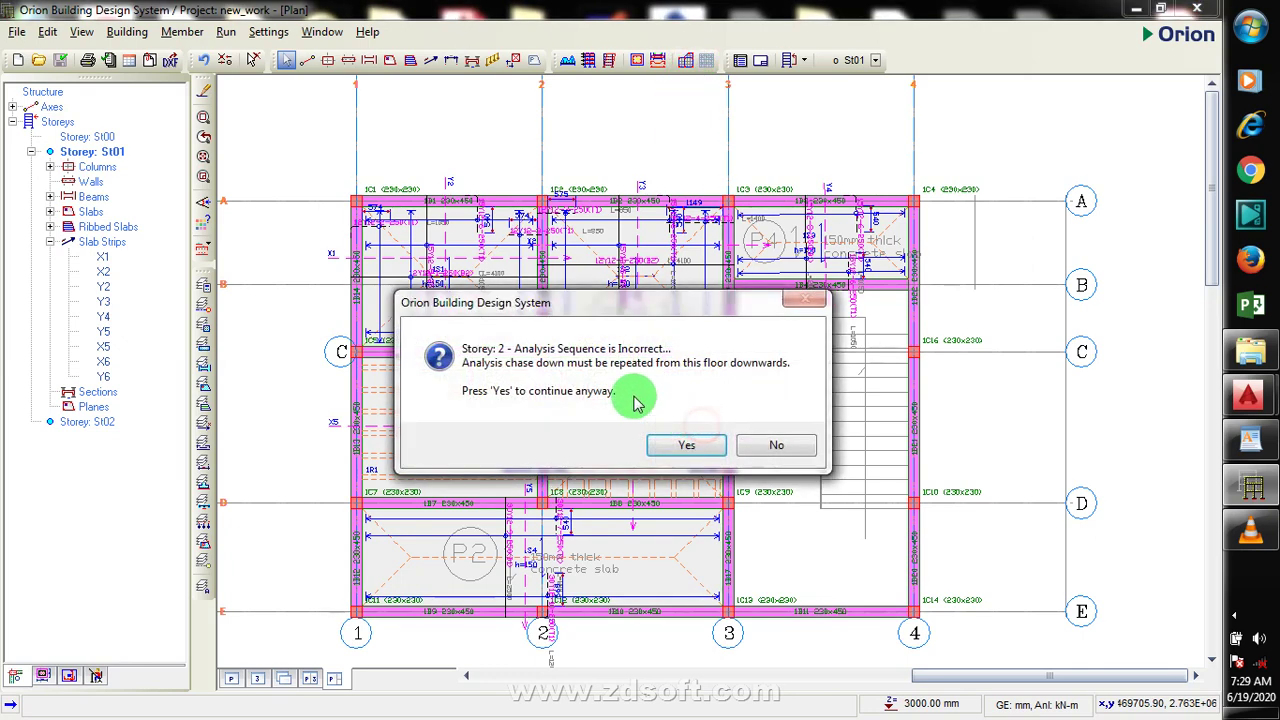
{"action": "left_click", "coordinate": [677, 442]}
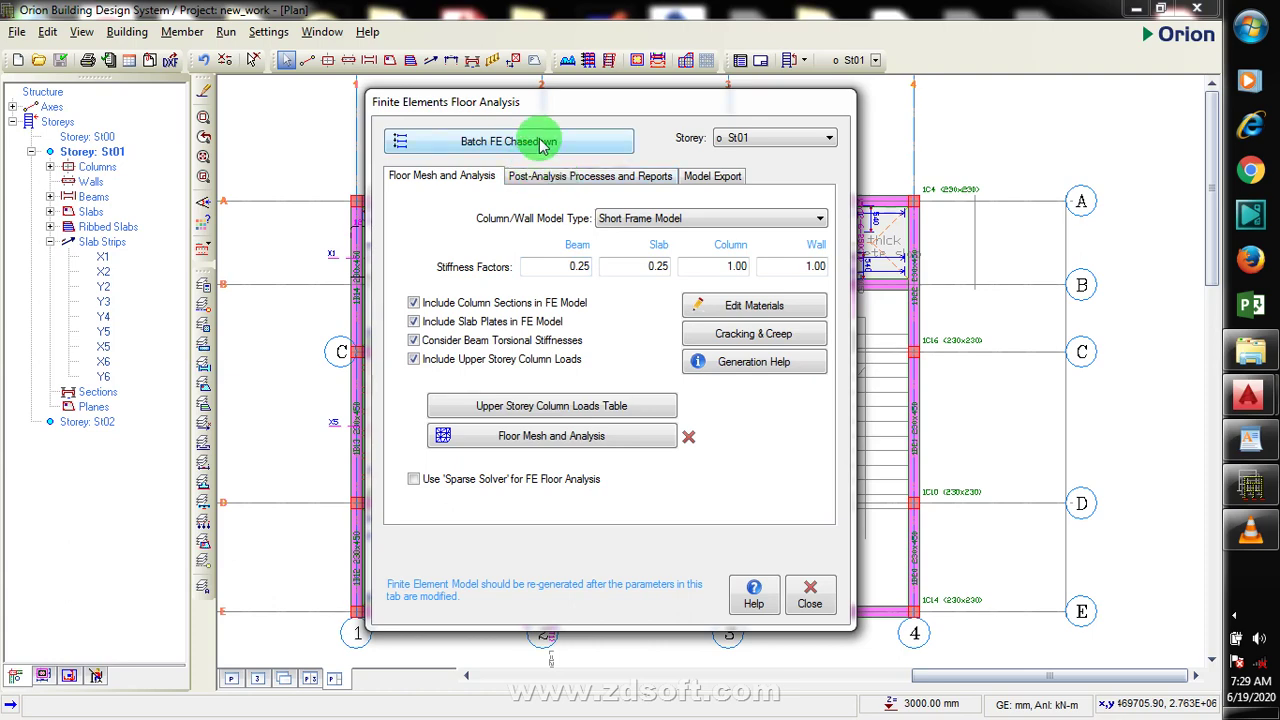
{"action": "left_click", "coordinate": [567, 180]}
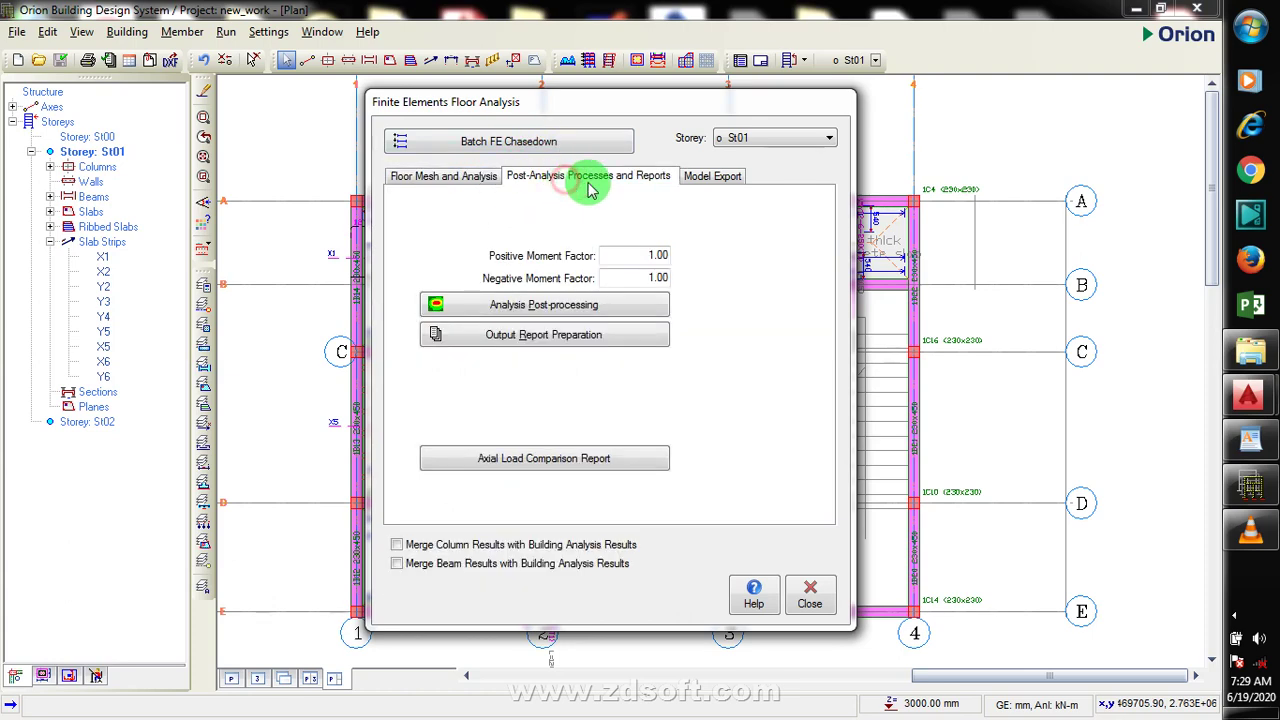
{"action": "left_click", "coordinate": [705, 178]}
{"action": "left_click", "coordinate": [605, 175]}
{"action": "left_click", "coordinate": [460, 178]}
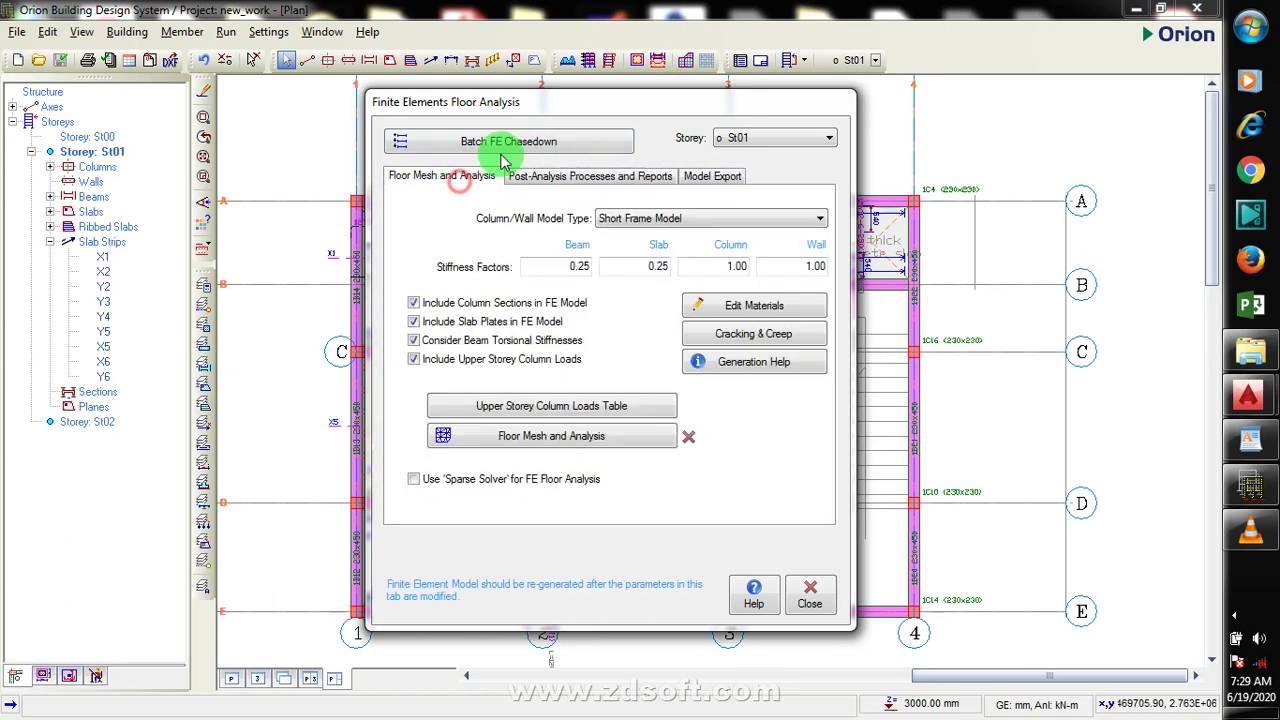
Run the batch FE chasedown for St02 and St01 with upper storey column loads included and no mesh-check pauses, and accept the displacement summary
{"action": "left_click", "coordinate": [500, 142]}
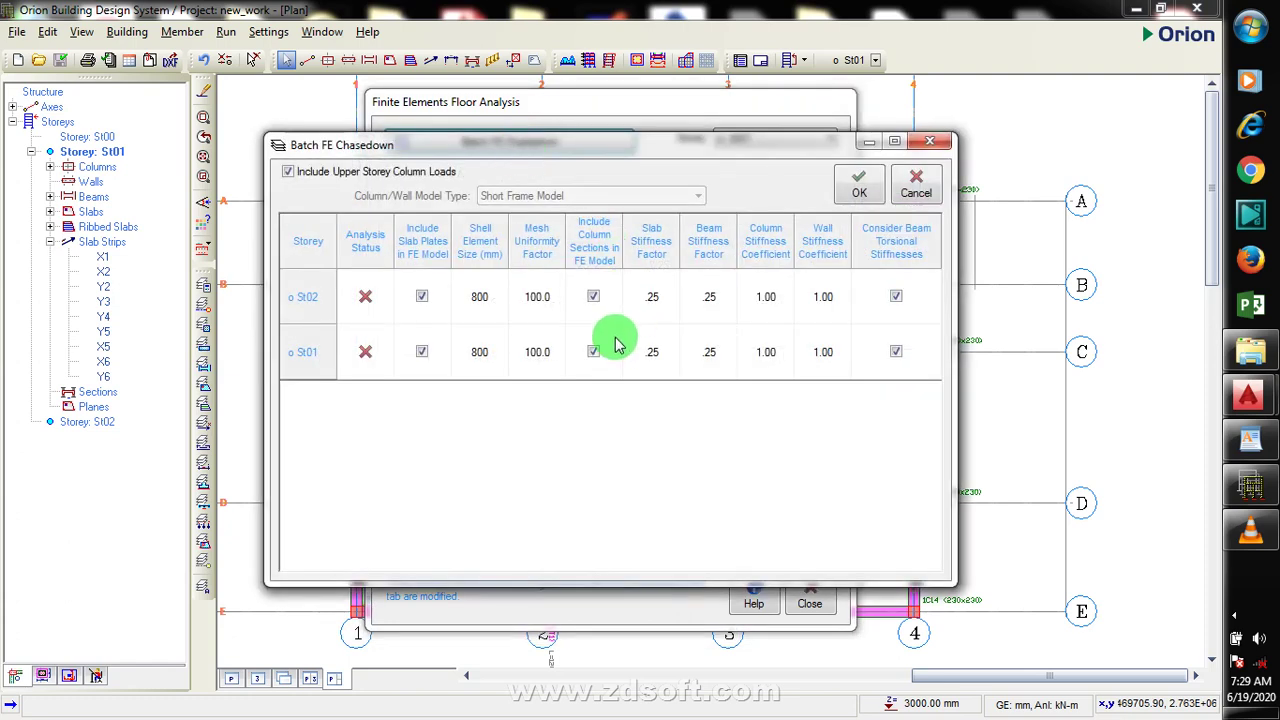
{"action": "left_click", "coordinate": [858, 186]}
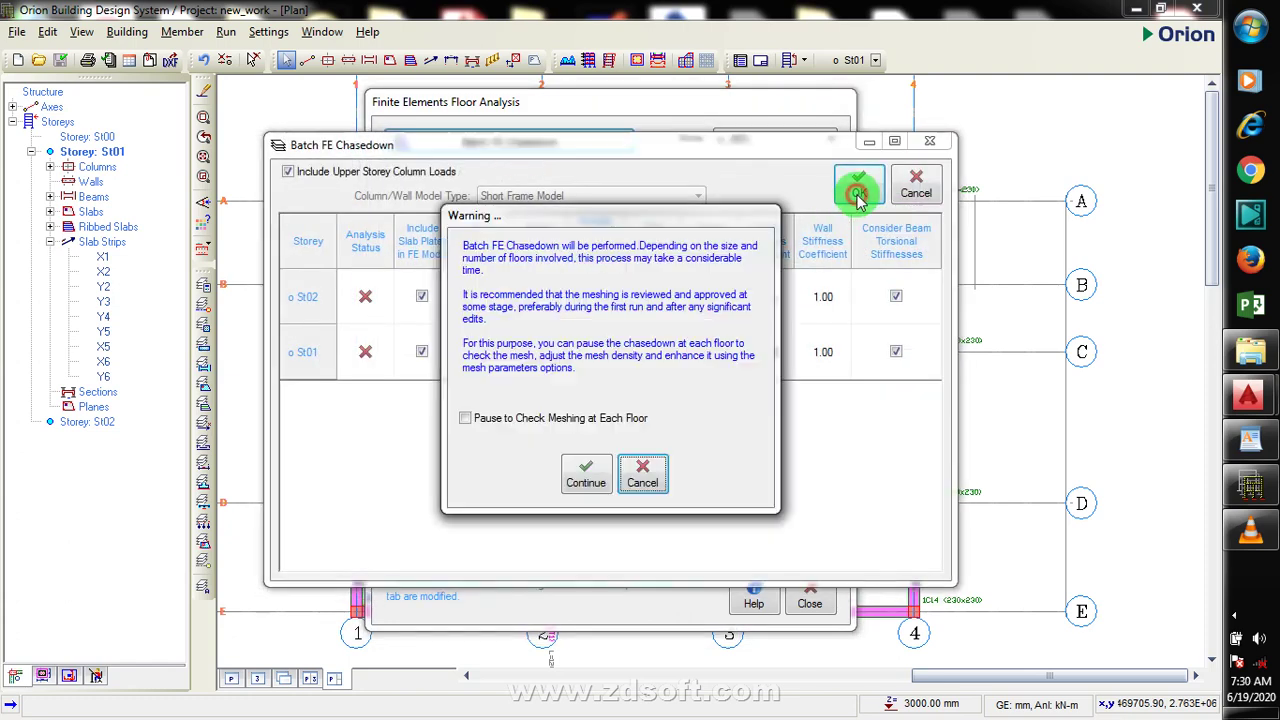
{"action": "left_click", "coordinate": [582, 474]}
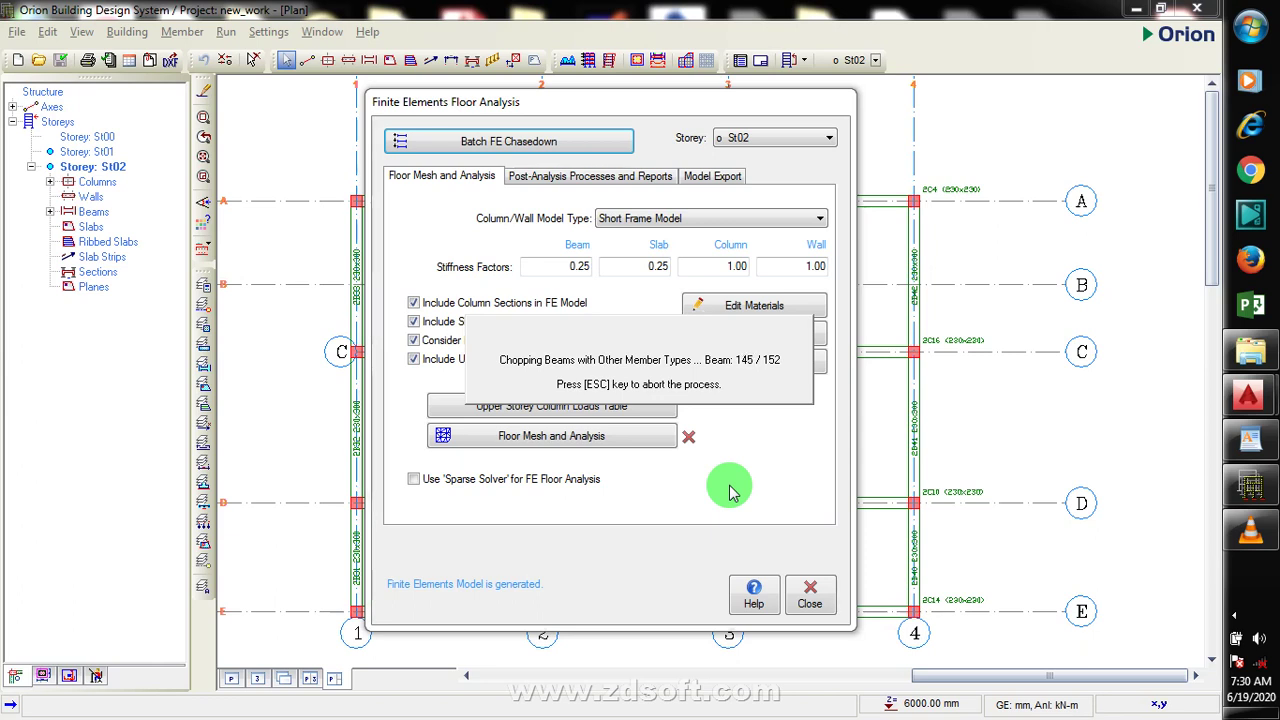
{"action": "left_click", "coordinate": [810, 605]}
{"action": "left_click", "coordinate": [604, 160]}
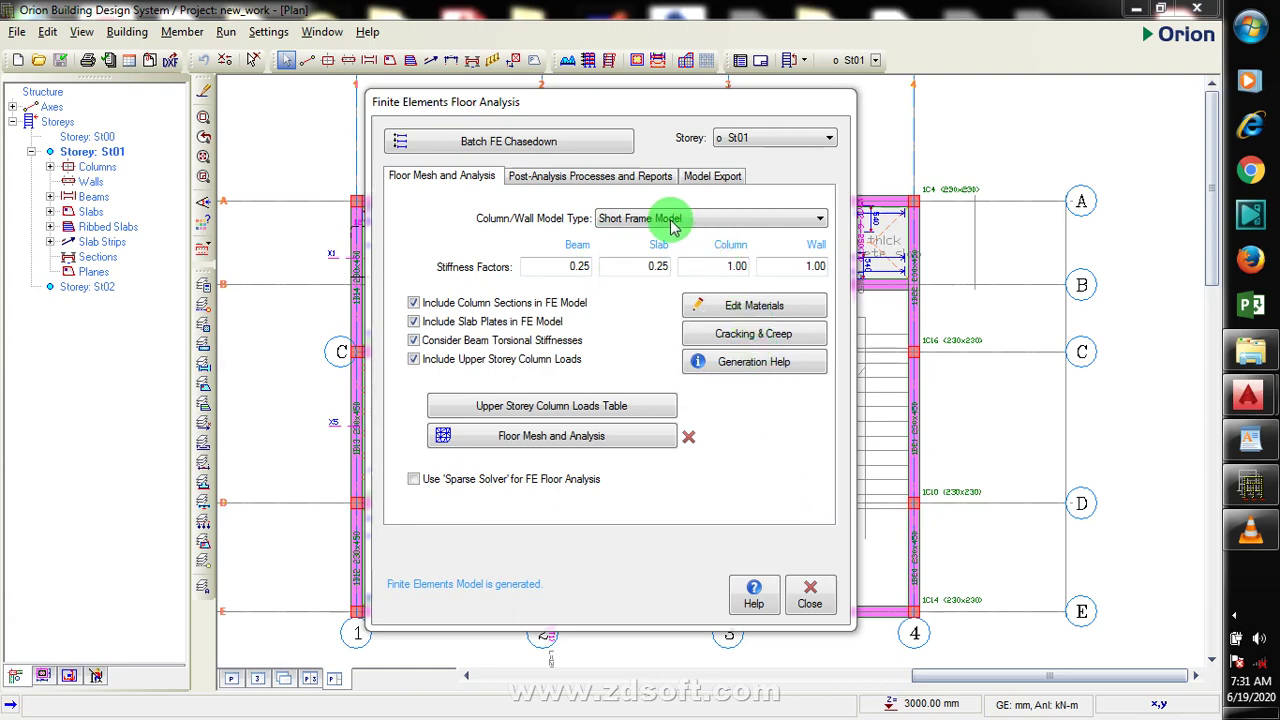
{"action": "left_click", "coordinate": [633, 183]}
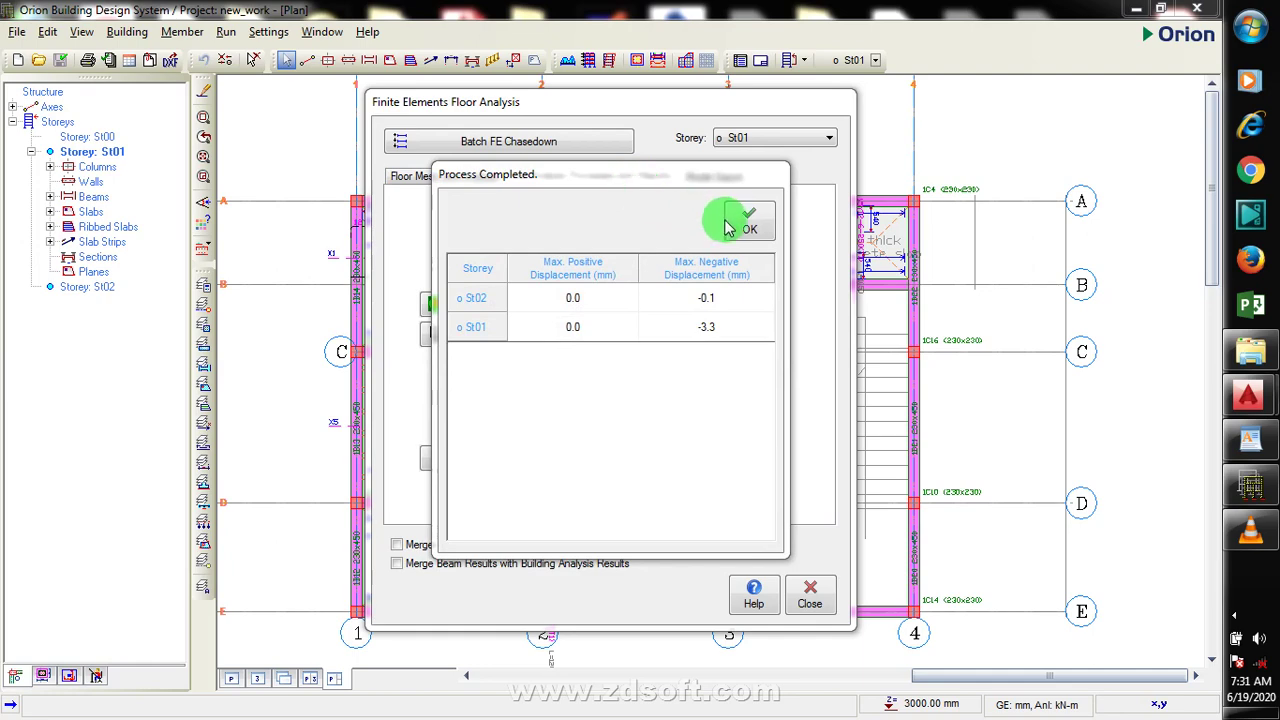
{"action": "left_click", "coordinate": [733, 220]}
Check the FE model export options and the floor mesh status for St01, and return to the plan
{"action": "left_click", "coordinate": [711, 177]}
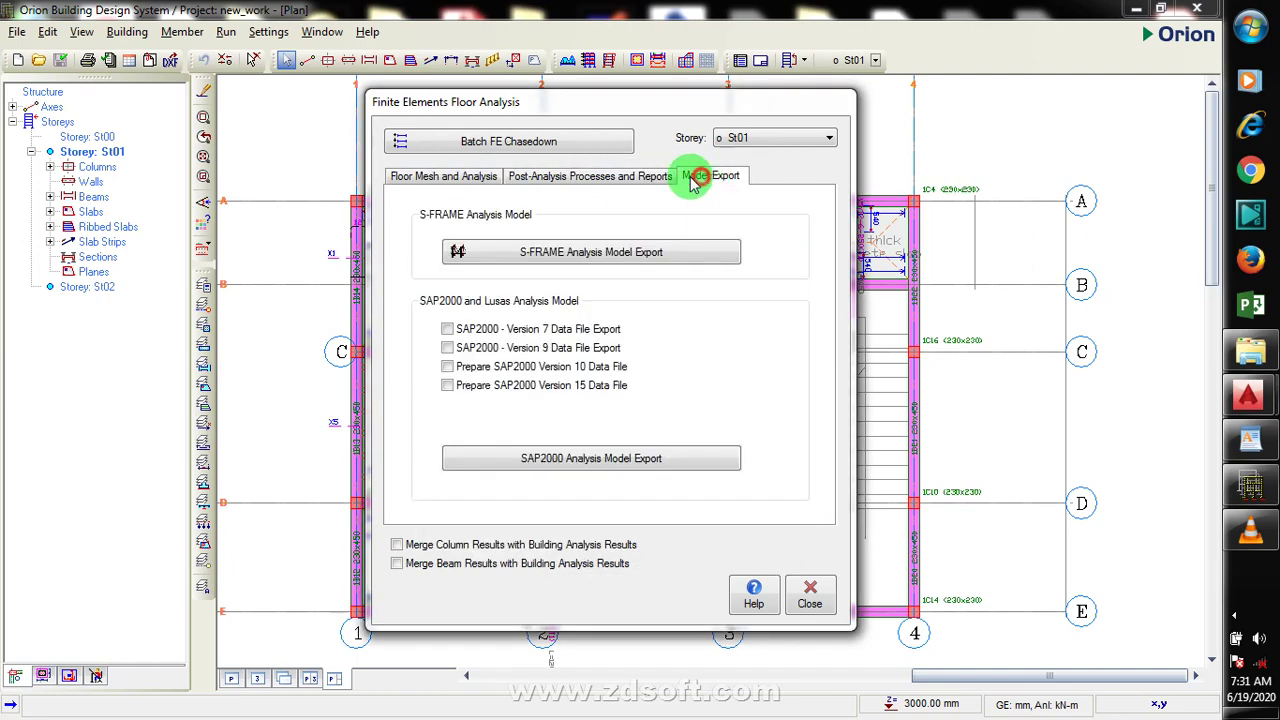
{"action": "left_click", "coordinate": [452, 178]}
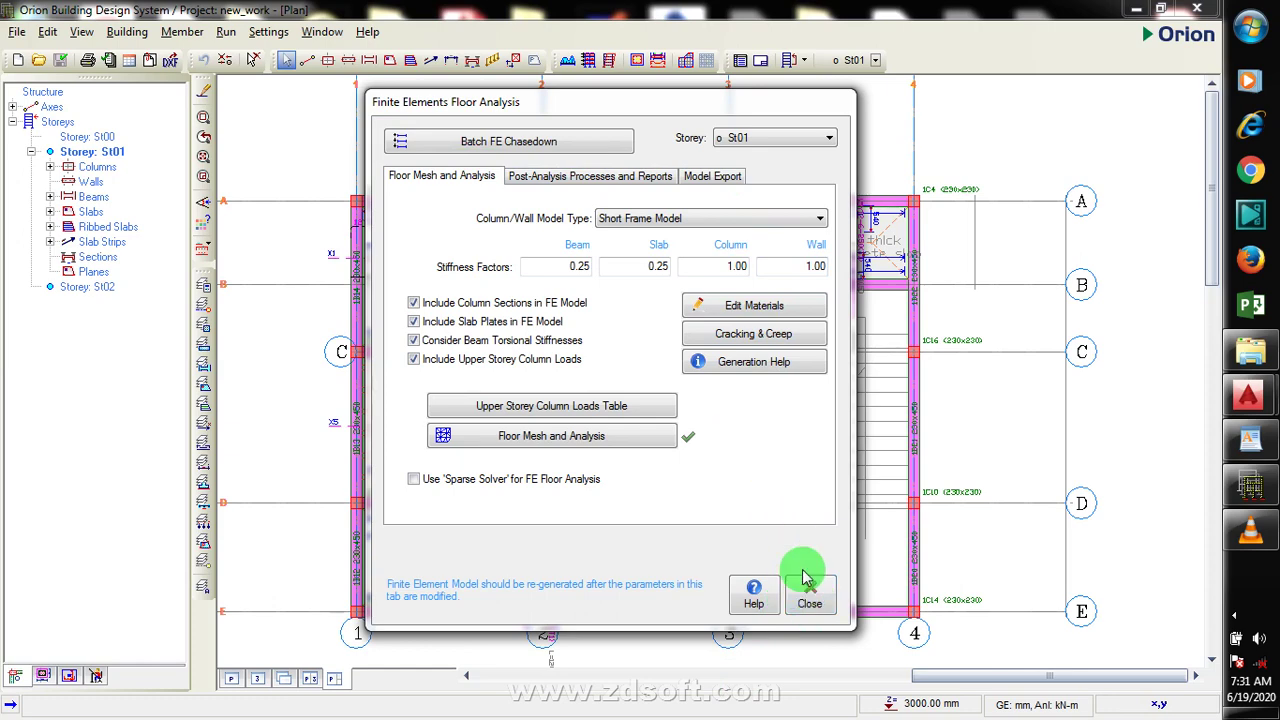
{"action": "left_click", "coordinate": [808, 603]}
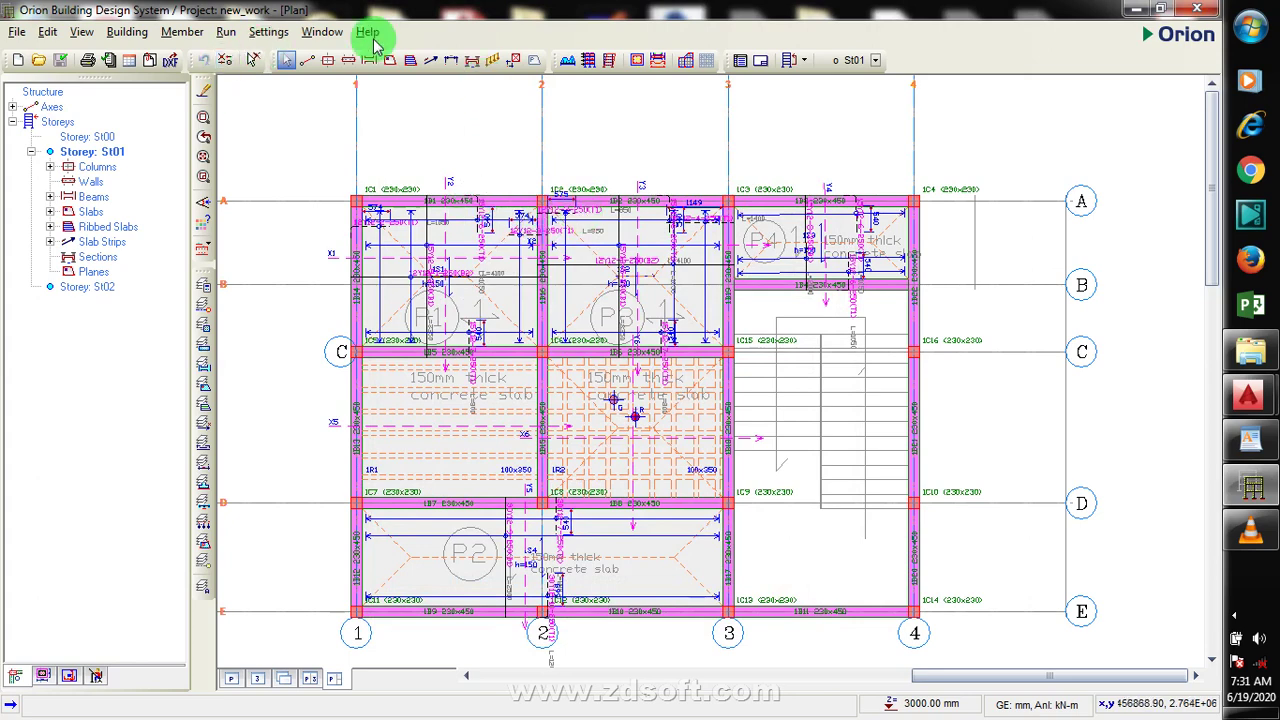
{"action": "left_click", "coordinate": [1234, 614]}
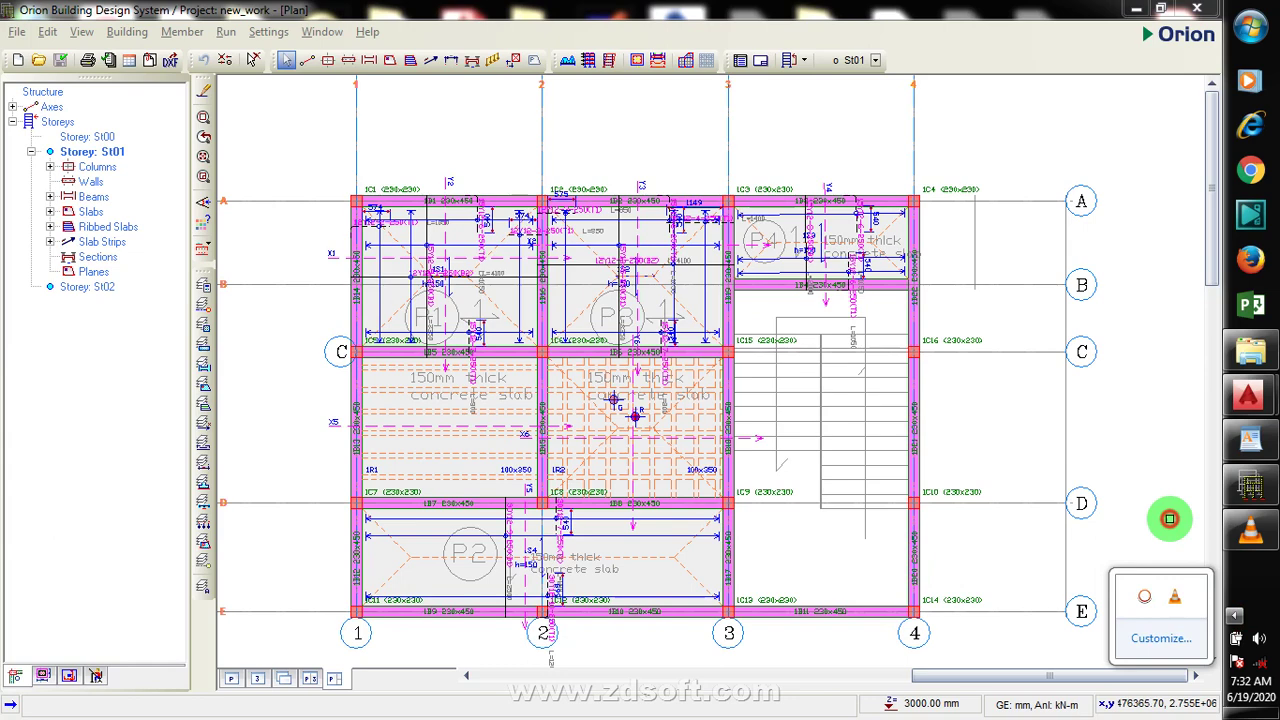
{"action": "left_click", "coordinate": [1167, 517]}
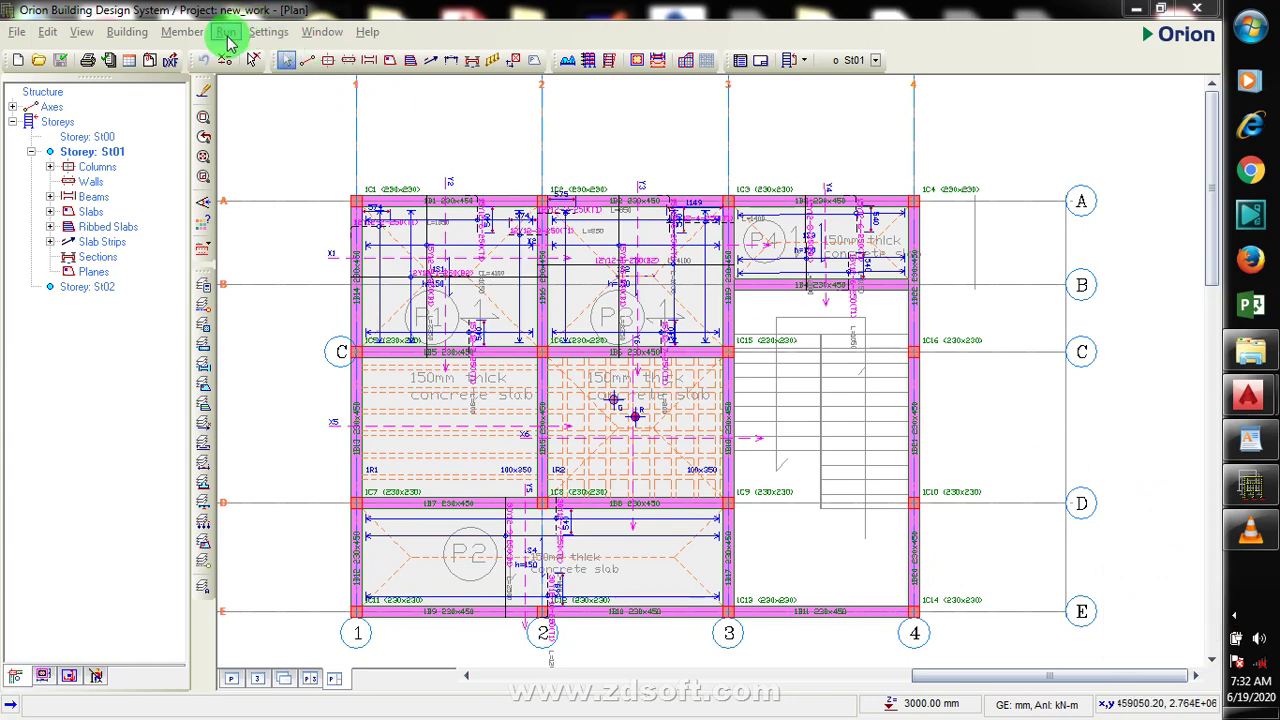
Open Beam Section Design and Detailing for the storey beams, check the axes' design status, and close it
{"action": "left_click", "coordinate": [227, 35]}
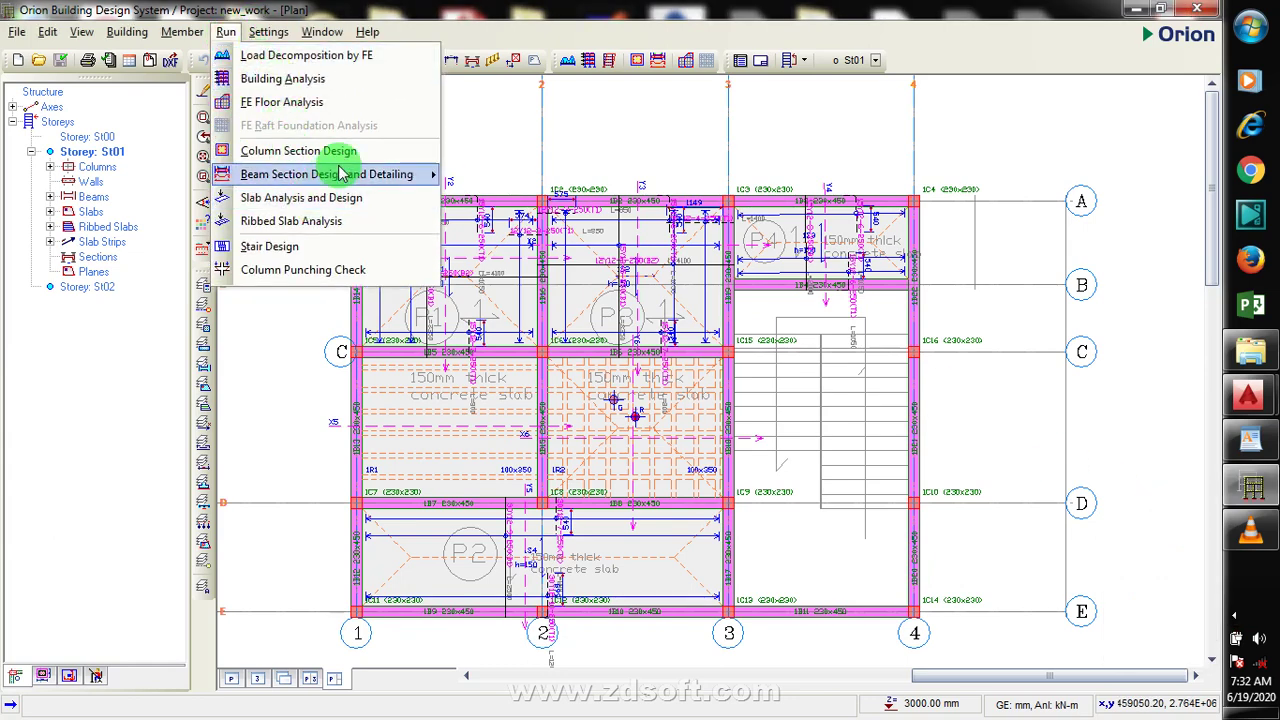
{"action": "mouse_move", "coordinate": [455, 174]}
{"action": "left_click", "coordinate": [523, 176]}
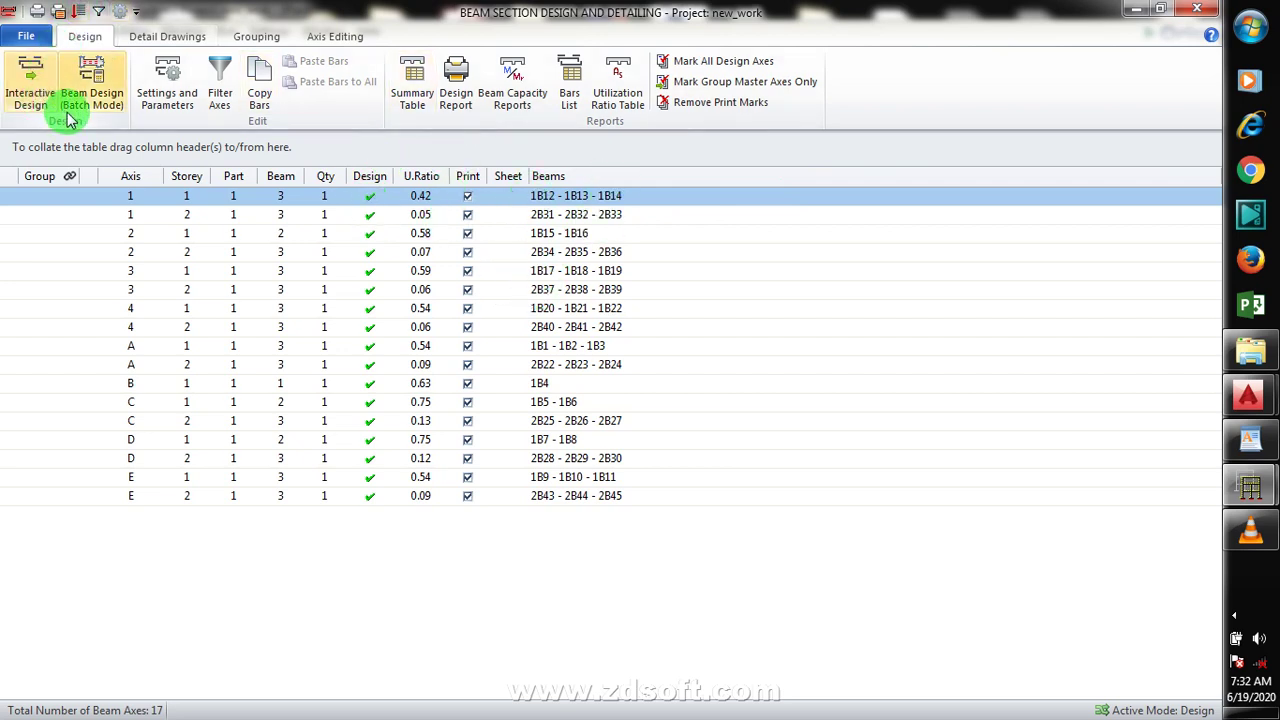
{"action": "left_click", "coordinate": [1206, 12]}
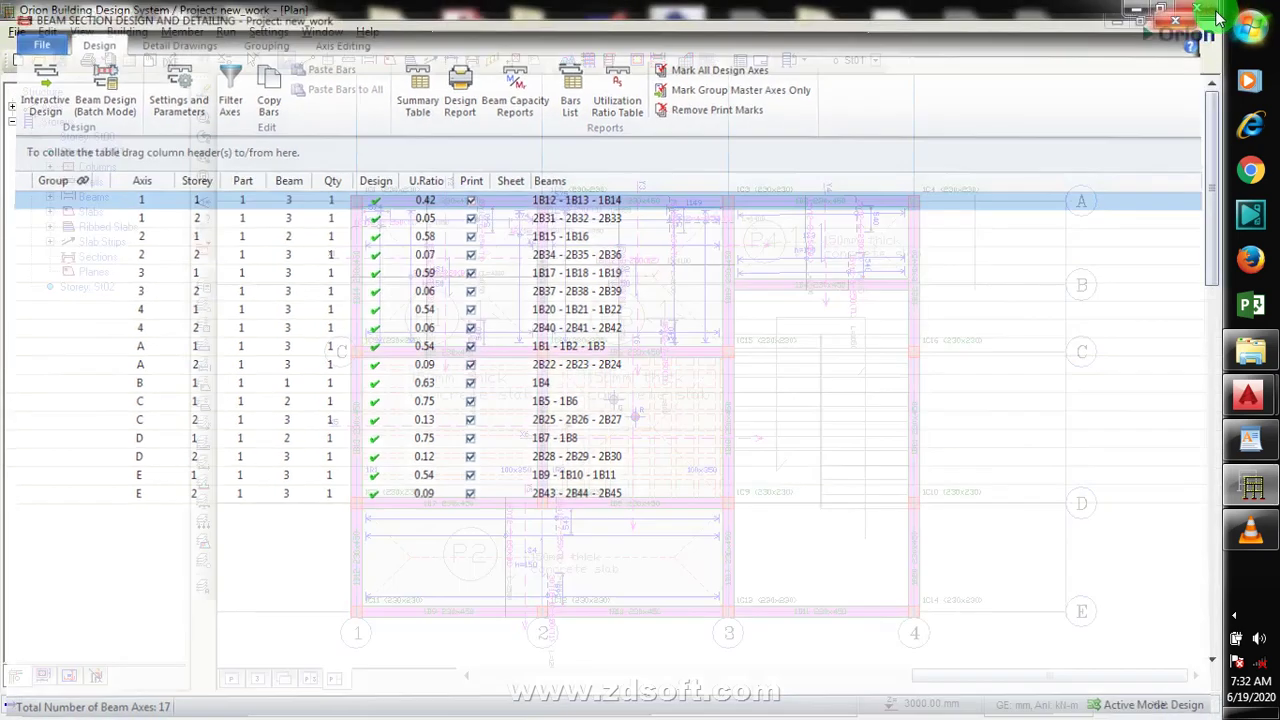
Open section design and detailing for the ribs, check the design status of the rib axes, and return to the plan
{"action": "left_click", "coordinate": [226, 31]}
{"action": "mouse_move", "coordinate": [268, 31]}
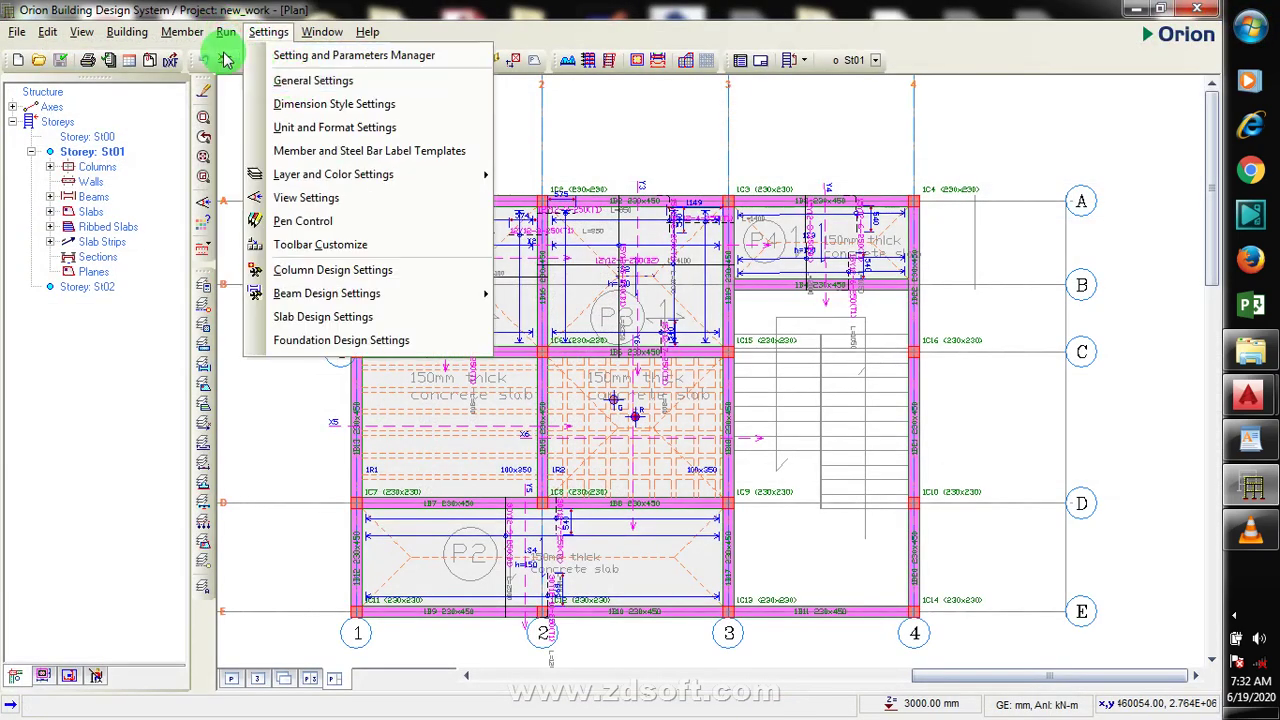
{"action": "mouse_move", "coordinate": [226, 31]}
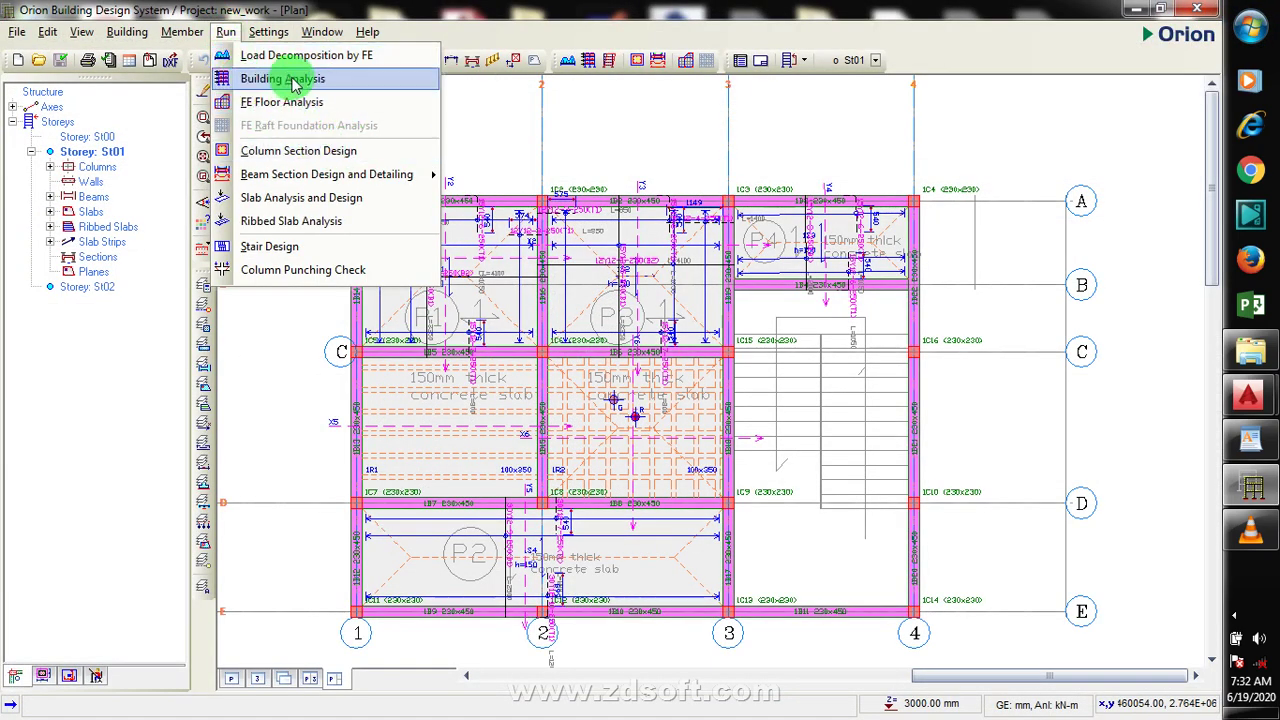
{"action": "mouse_move", "coordinate": [390, 178]}
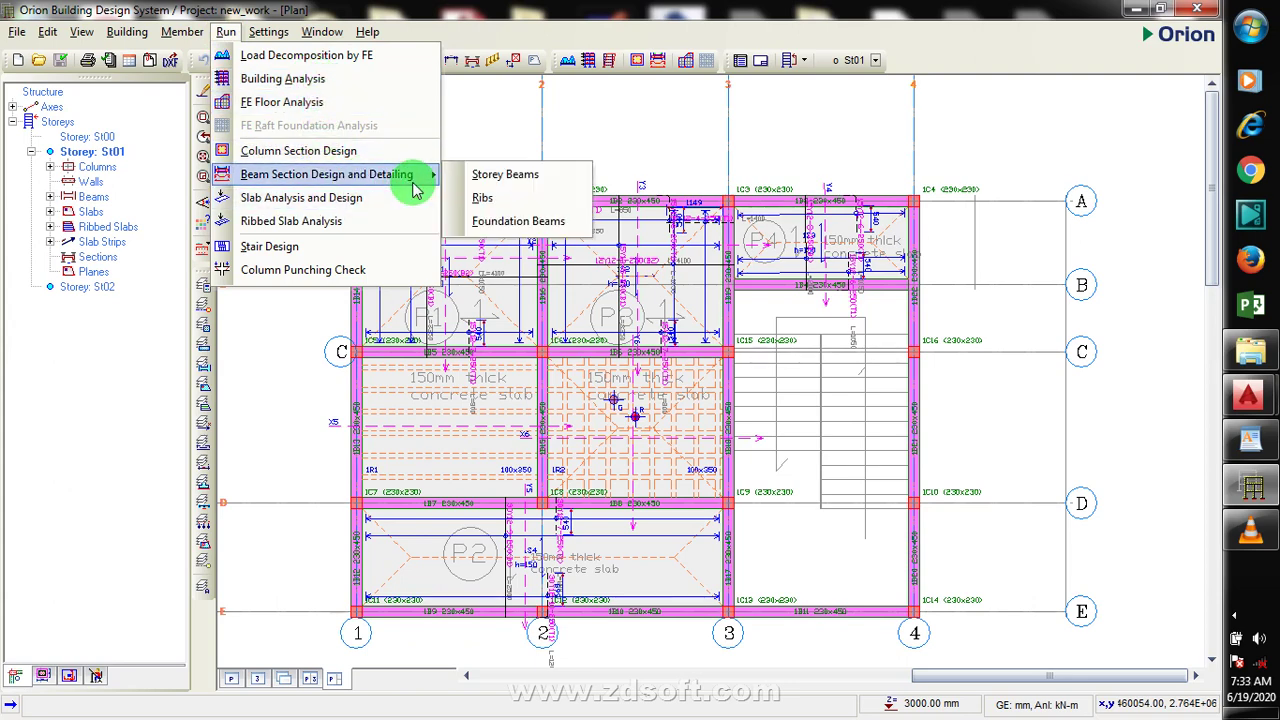
{"action": "left_click", "coordinate": [490, 199]}
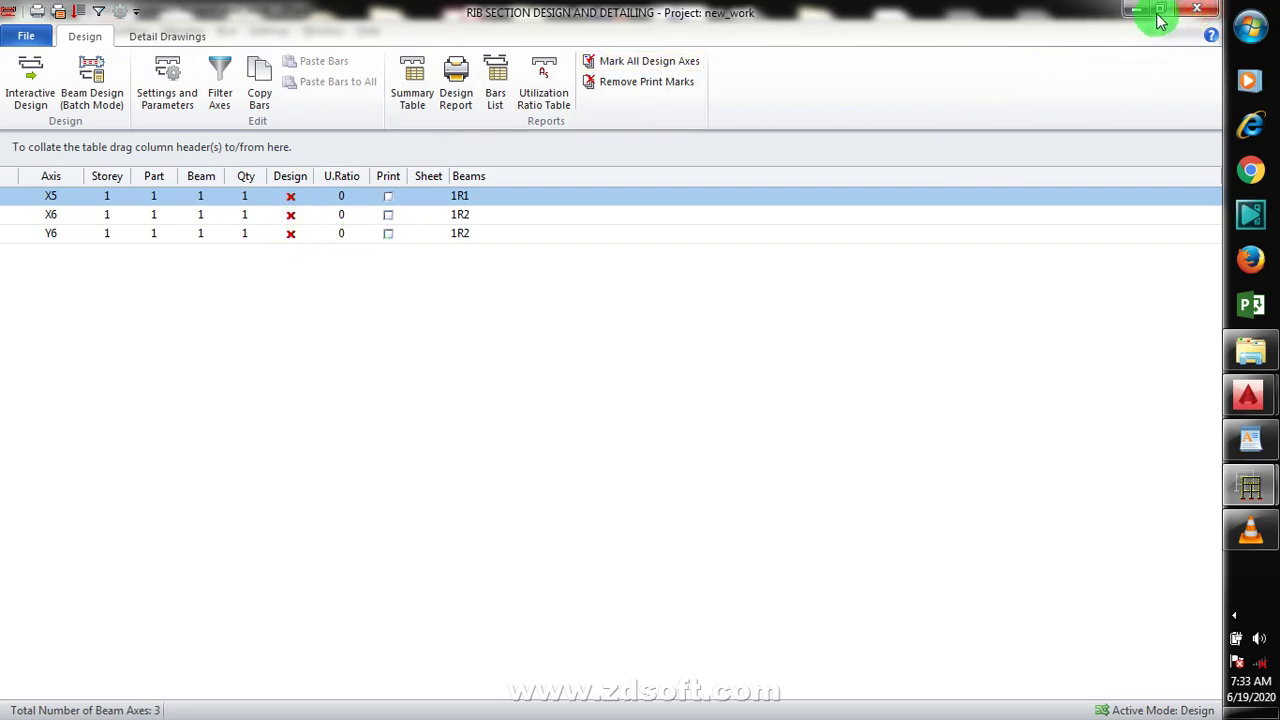
{"action": "left_click", "coordinate": [1190, 12]}
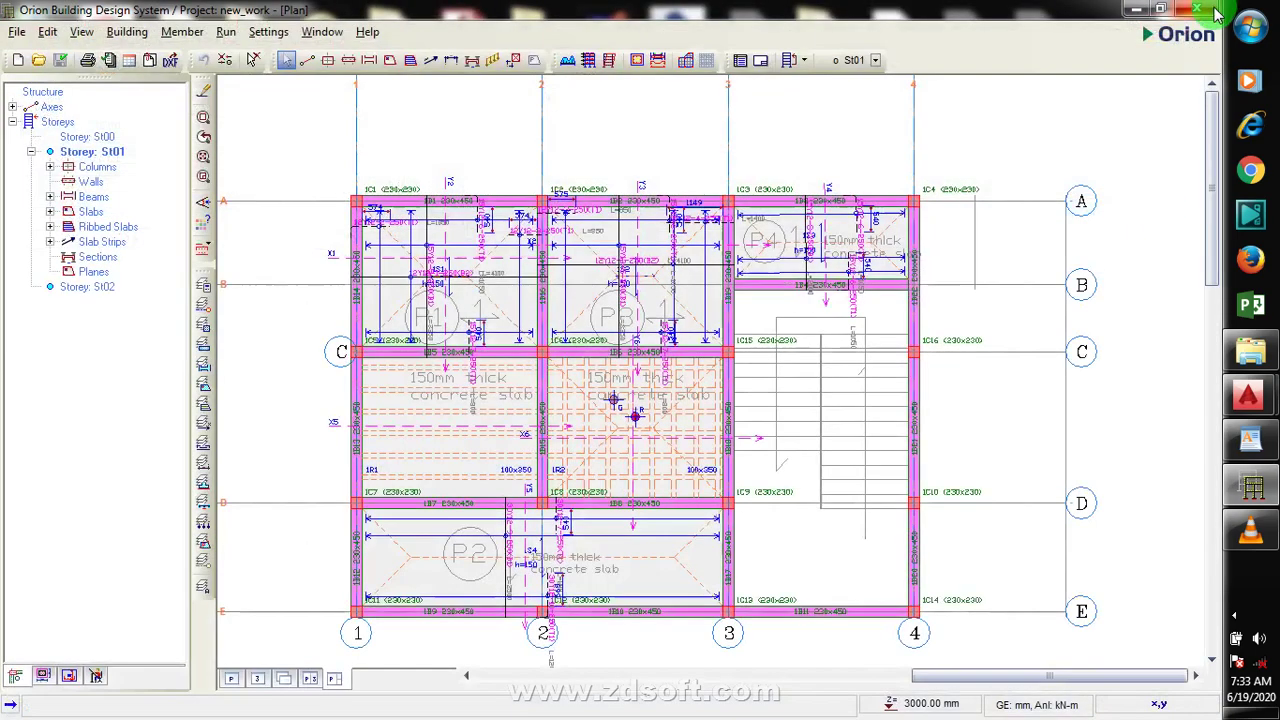
Set the rib width of ribbed slab 1R1 to 150 mm and update it, accepting invalidation of the building and storey 1 FE analysis results
{"action": "left_click", "coordinate": [407, 396]}
{"action": "left_click", "coordinate": [303, 404]}
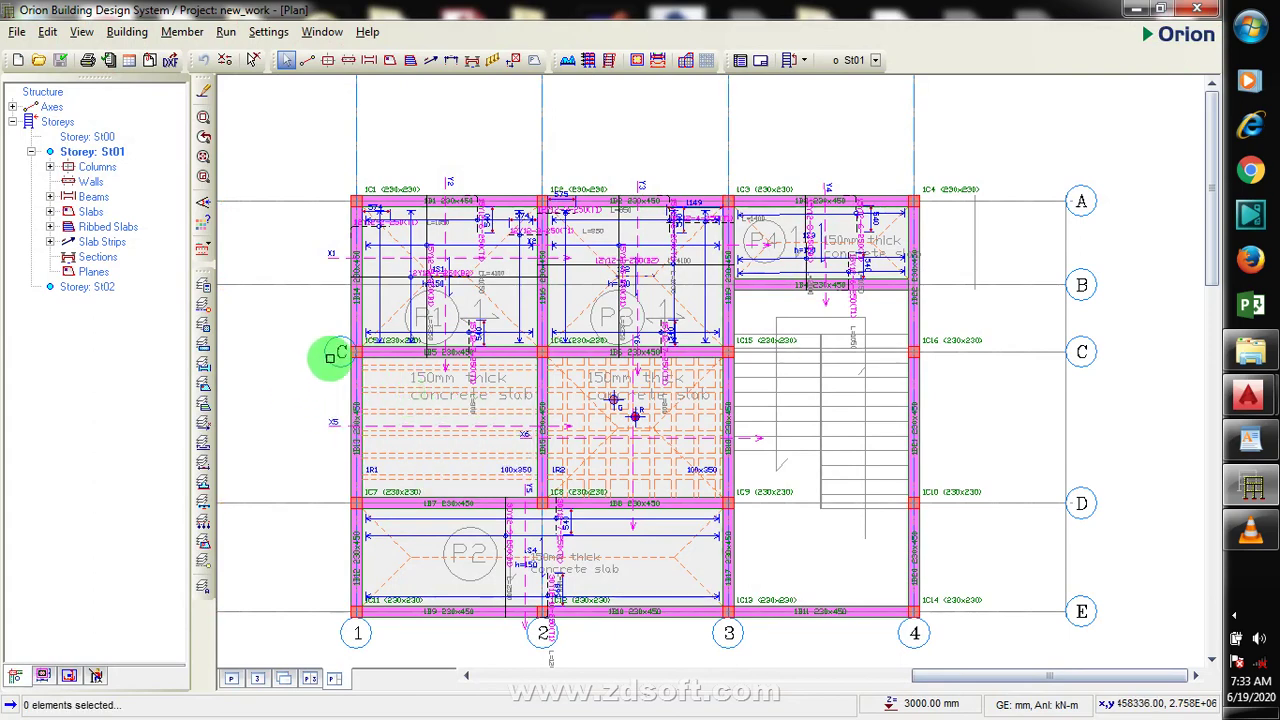
{"action": "left_click", "coordinate": [395, 393]}
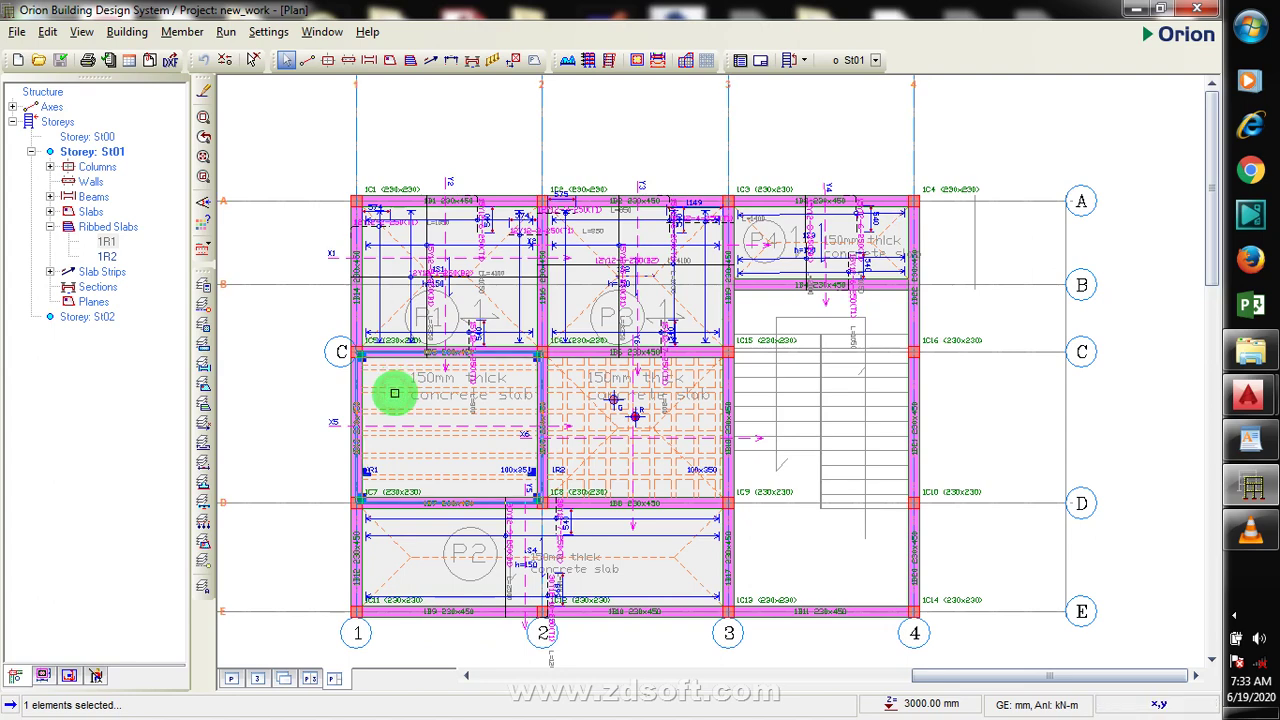
{"action": "right_click", "coordinate": [395, 393]}
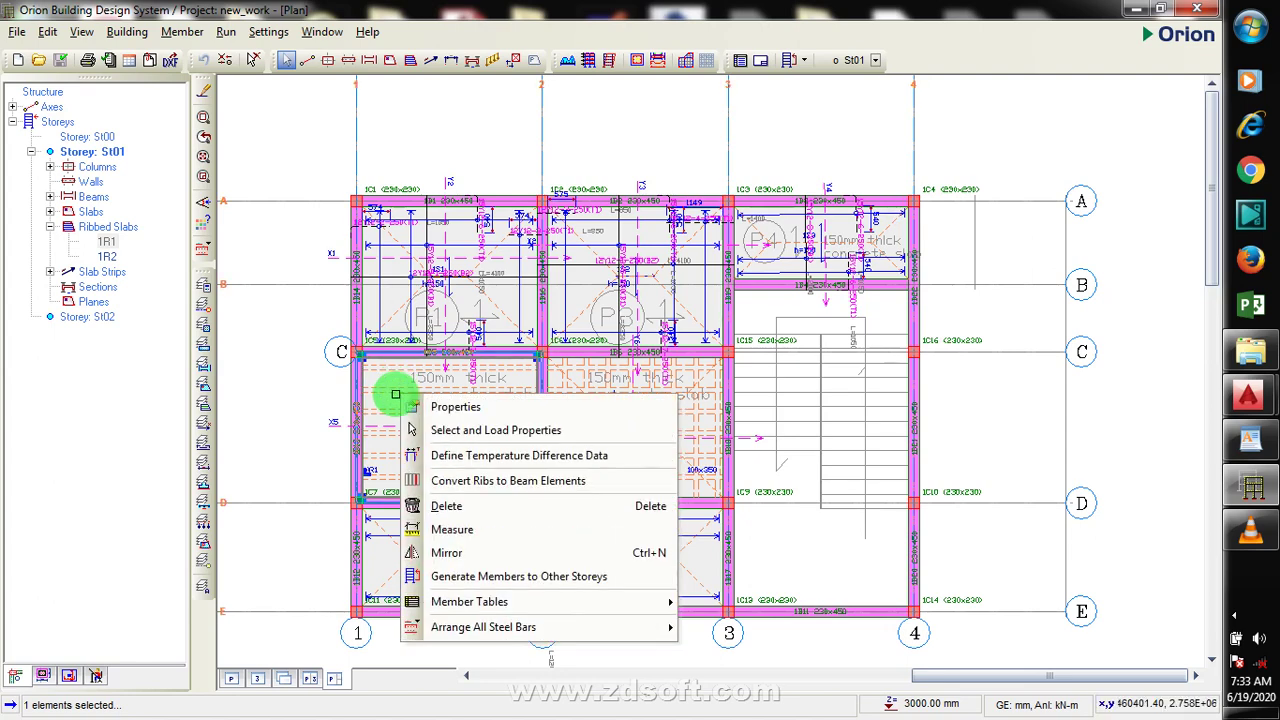
{"action": "left_click", "coordinate": [474, 408]}
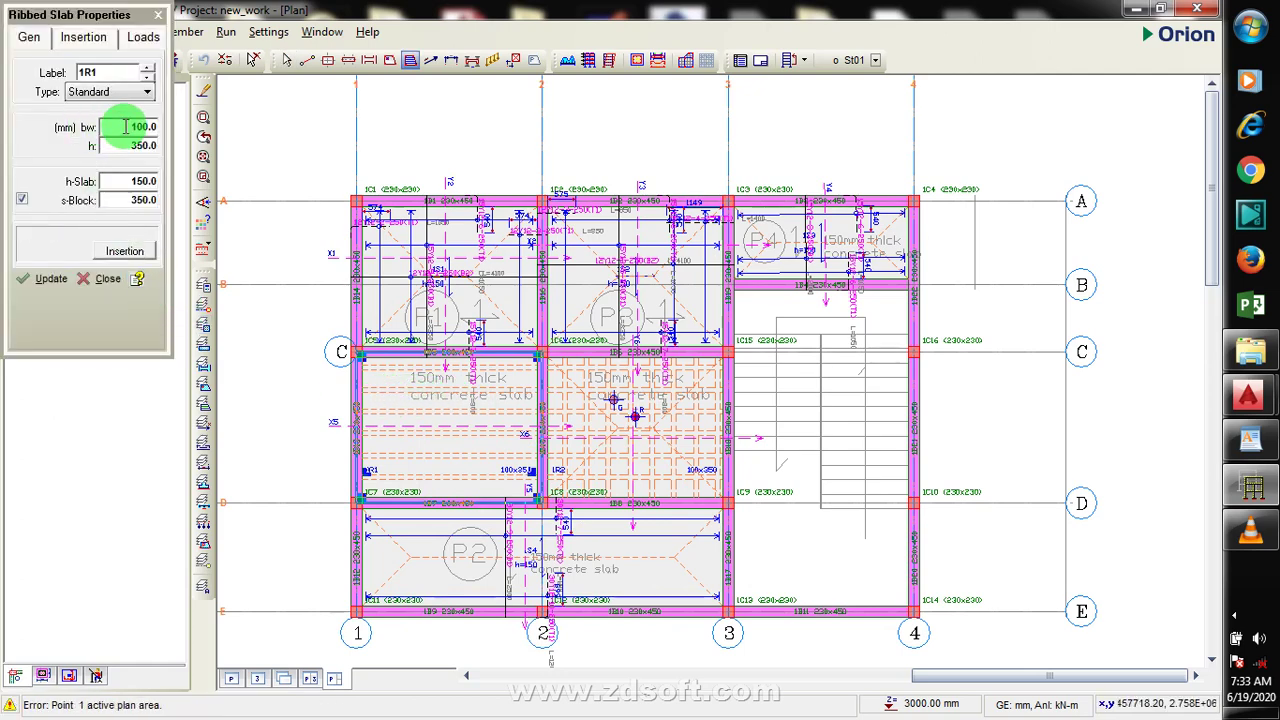
{"action": "double_click", "coordinate": [137, 128]}
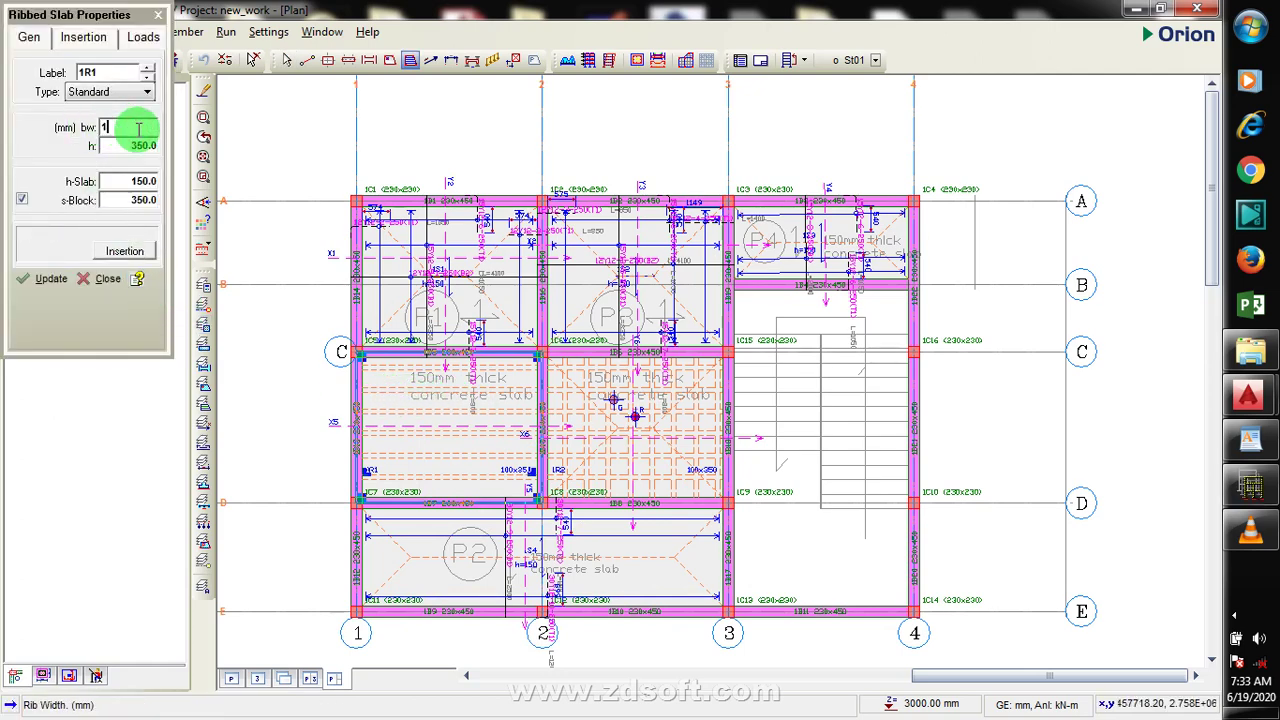
{"action": "type", "text": "150"}
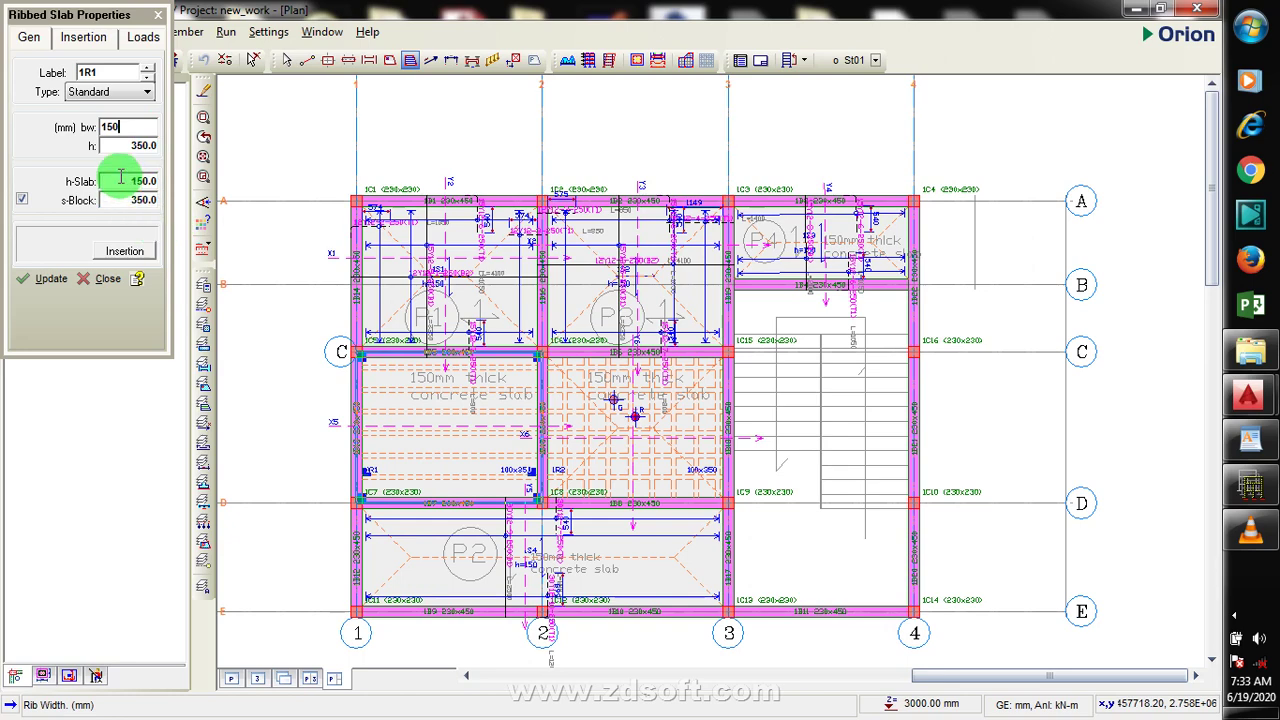
{"action": "double_click", "coordinate": [127, 180]}
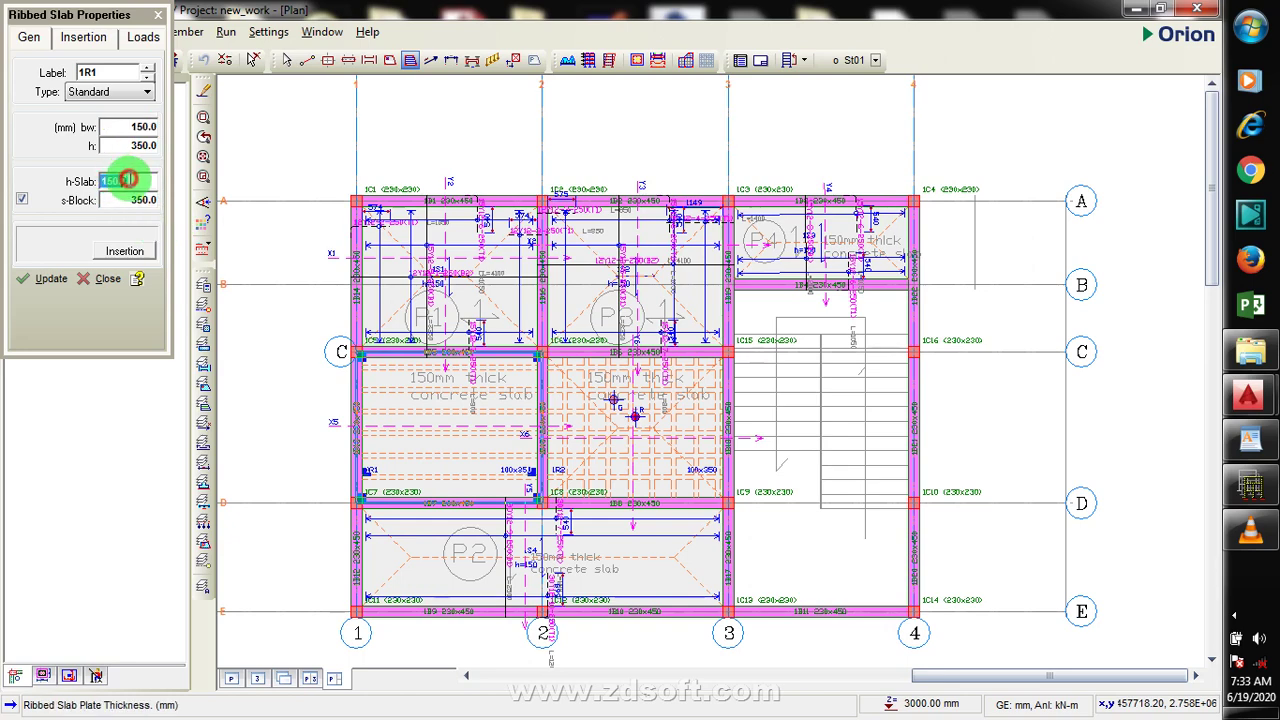
{"action": "left_click", "coordinate": [155, 250]}
{"action": "left_click", "coordinate": [343, 349]}
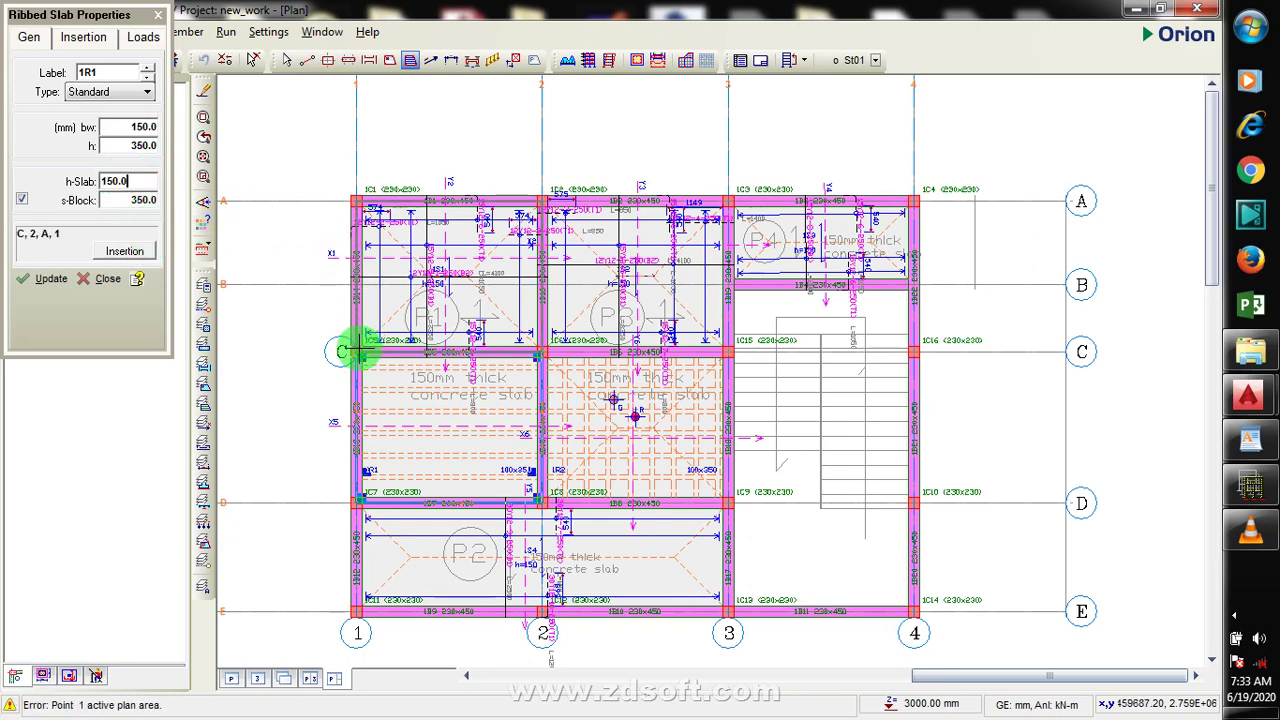
{"action": "left_click", "coordinate": [52, 279]}
{"action": "left_click", "coordinate": [680, 456]}
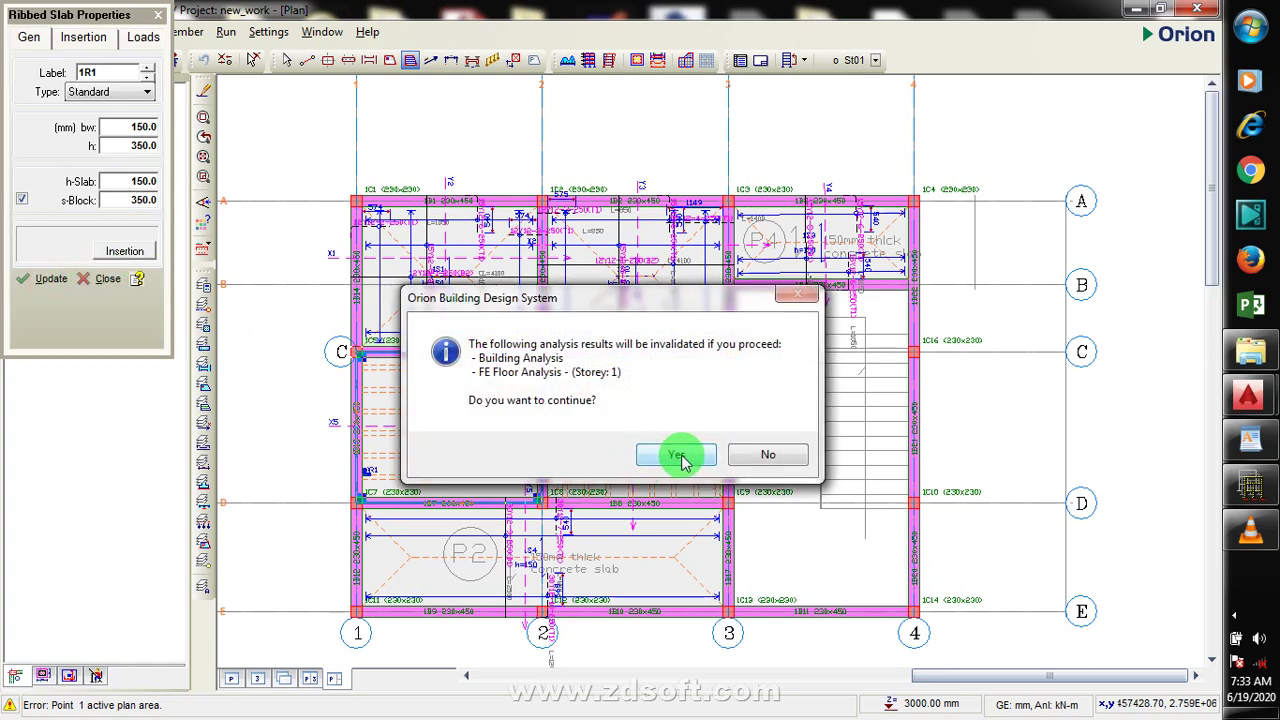
{"action": "left_click", "coordinate": [106, 281]}
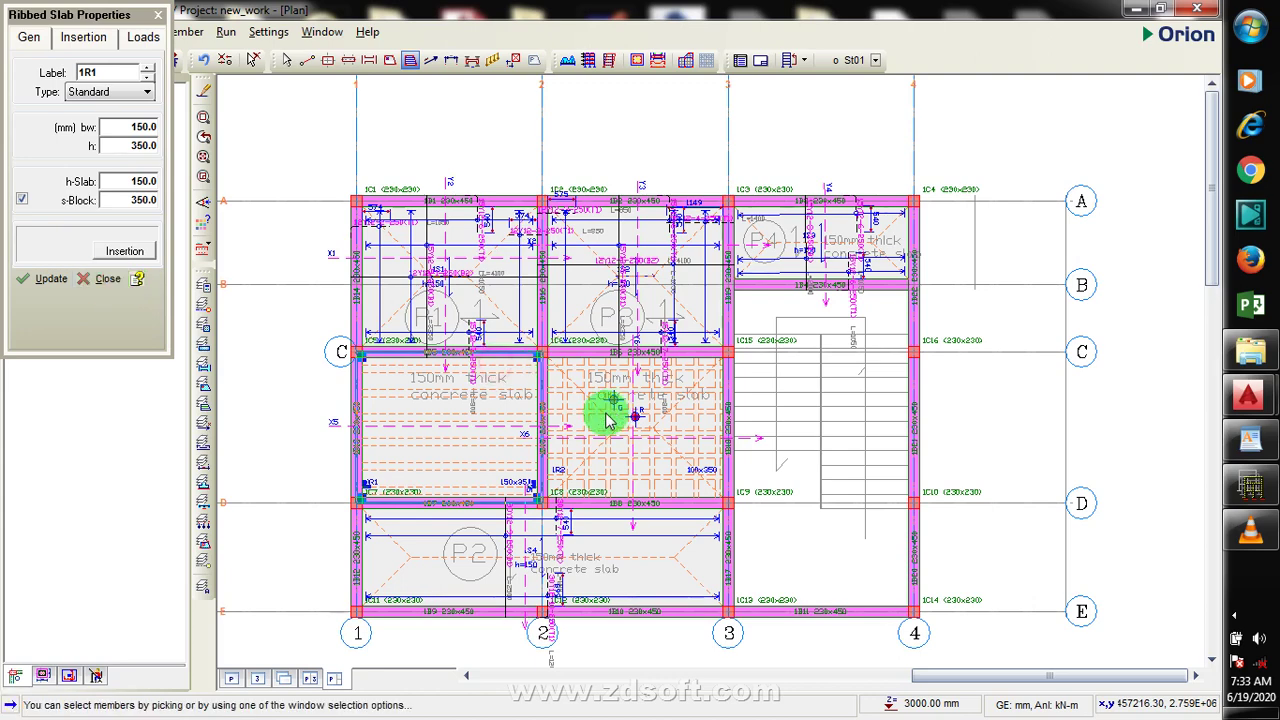
Set the rib width of ribbed slab 1R2 to 150 mm, update the slab, and close its properties
{"action": "left_click", "coordinate": [590, 411]}
{"action": "left_click", "coordinate": [539, 355]}
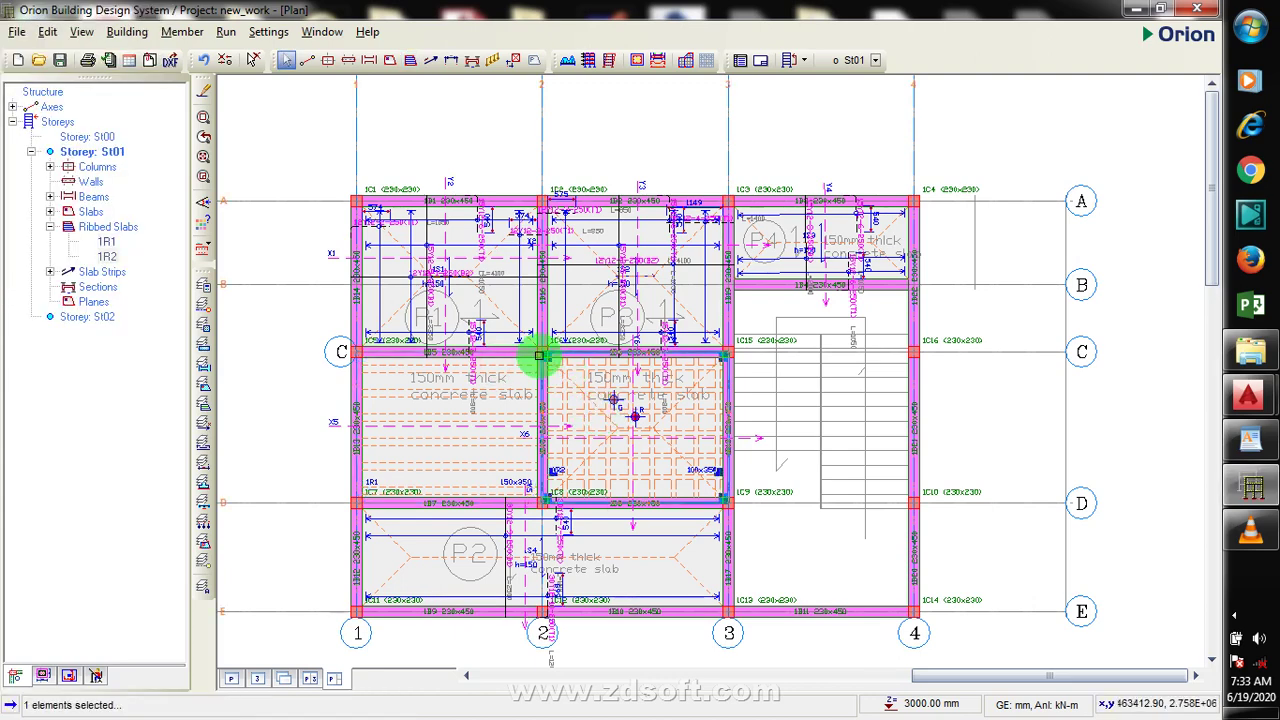
{"action": "right_click", "coordinate": [611, 379]}
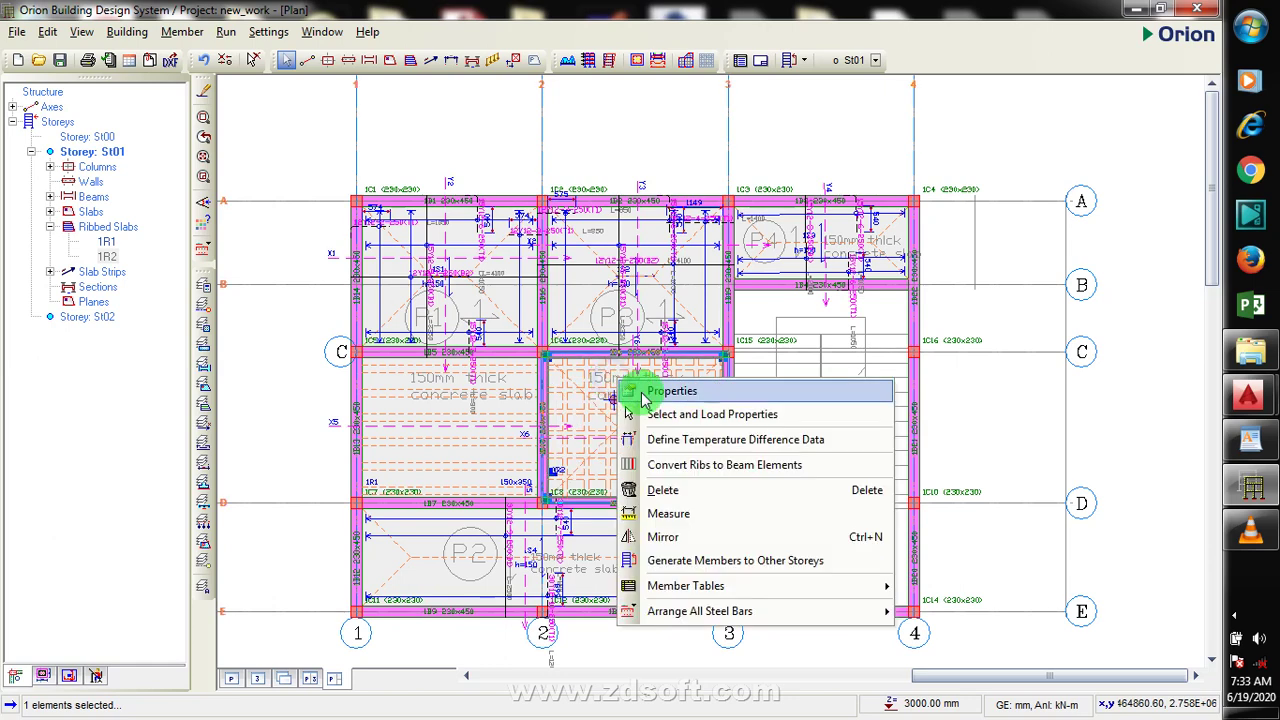
{"action": "left_click", "coordinate": [660, 388]}
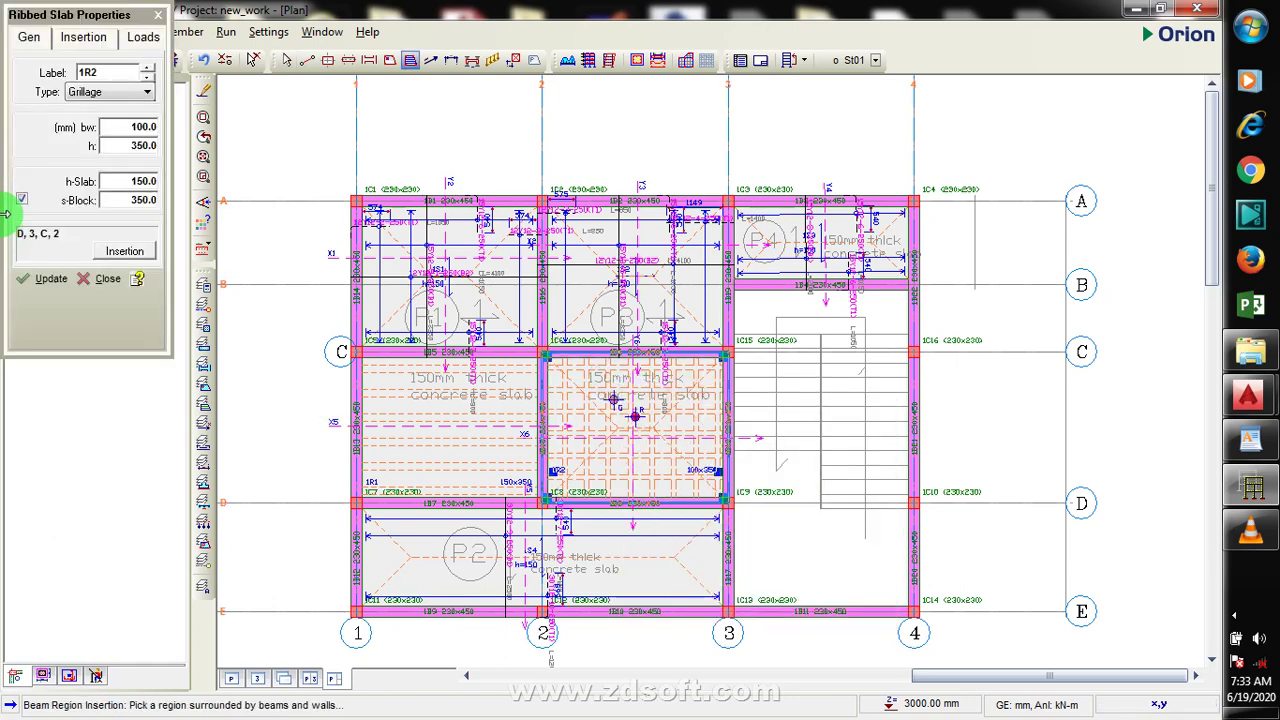
{"action": "double_click", "coordinate": [136, 128]}
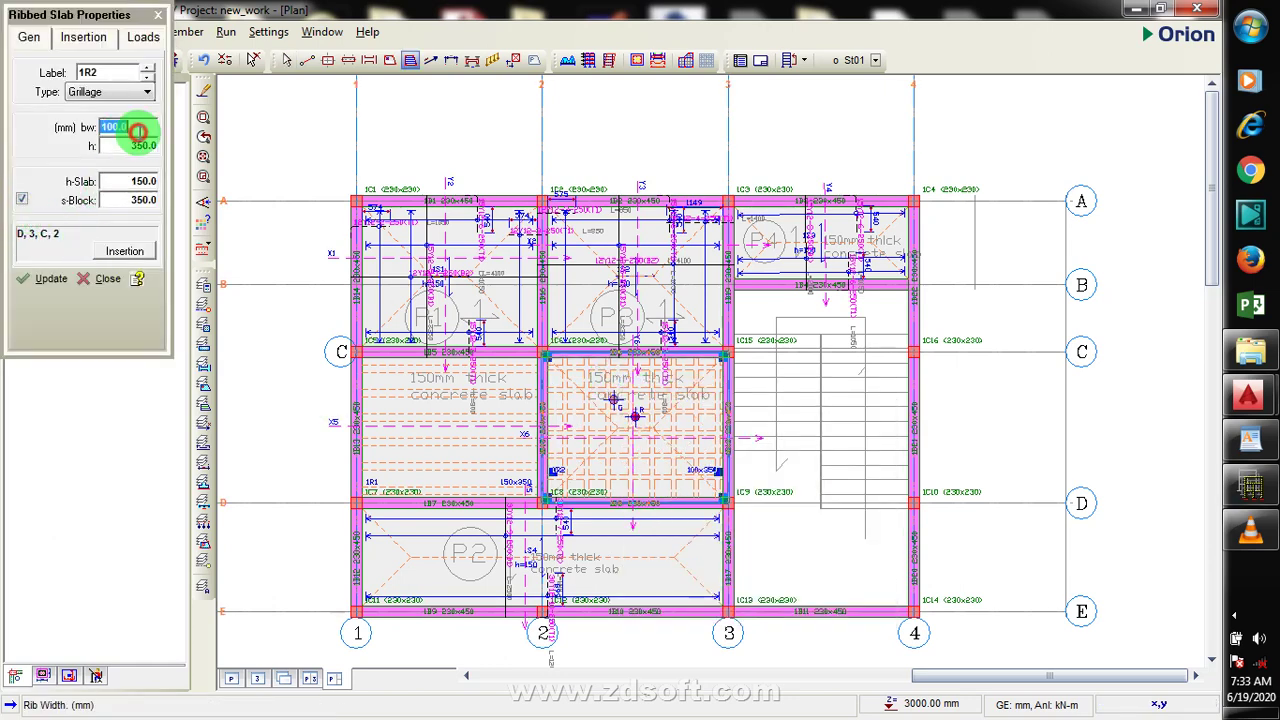
{"action": "type", "text": "150"}
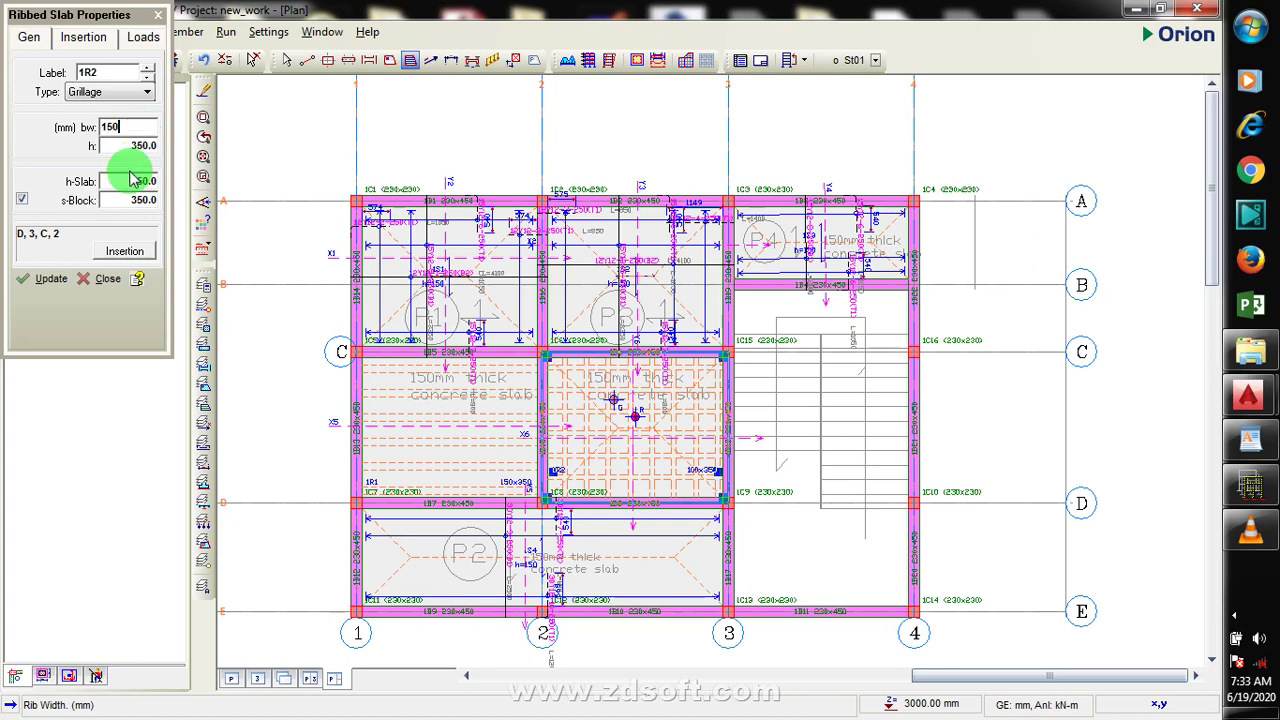
{"action": "double_click", "coordinate": [122, 181]}
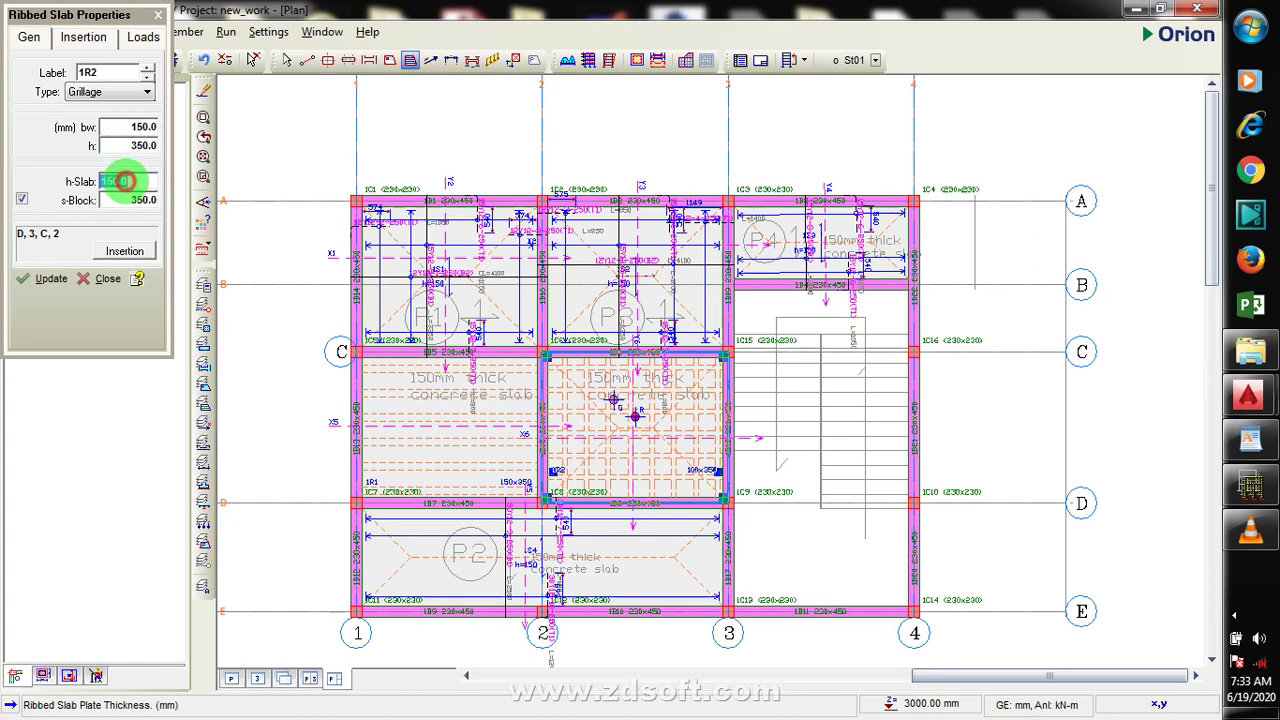
{"action": "left_click", "coordinate": [45, 278]}
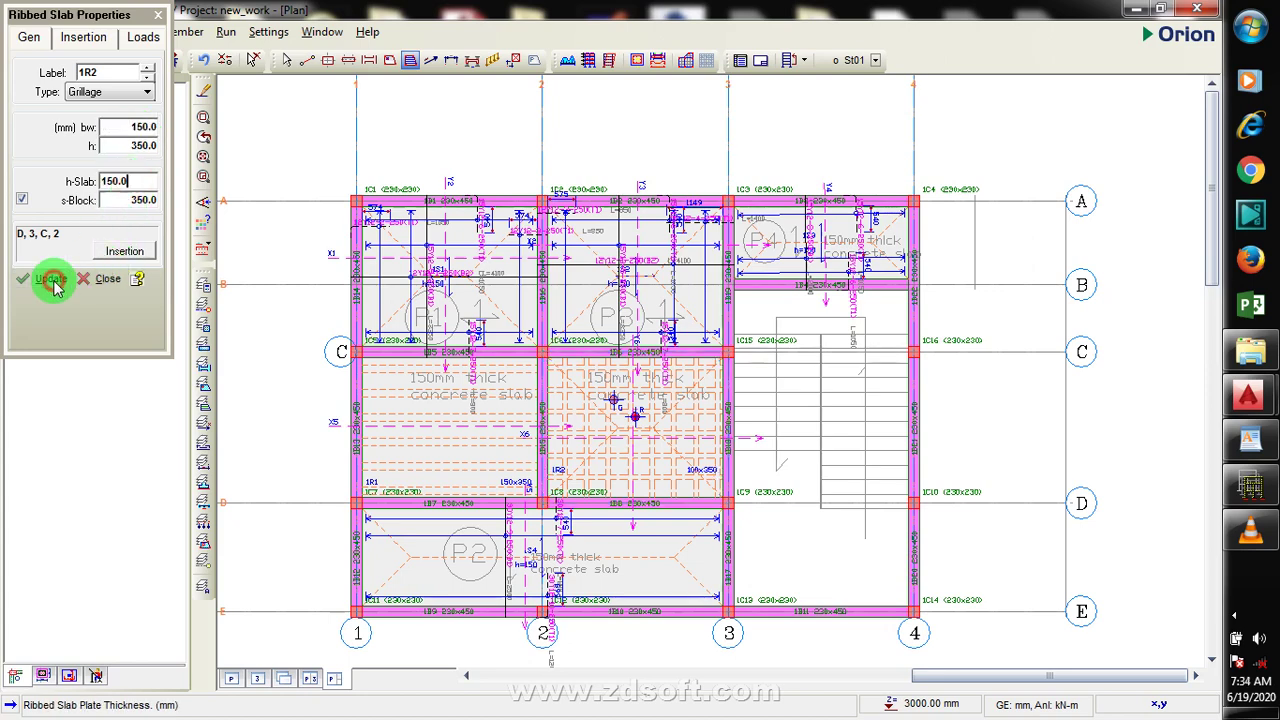
{"action": "left_click", "coordinate": [105, 280]}
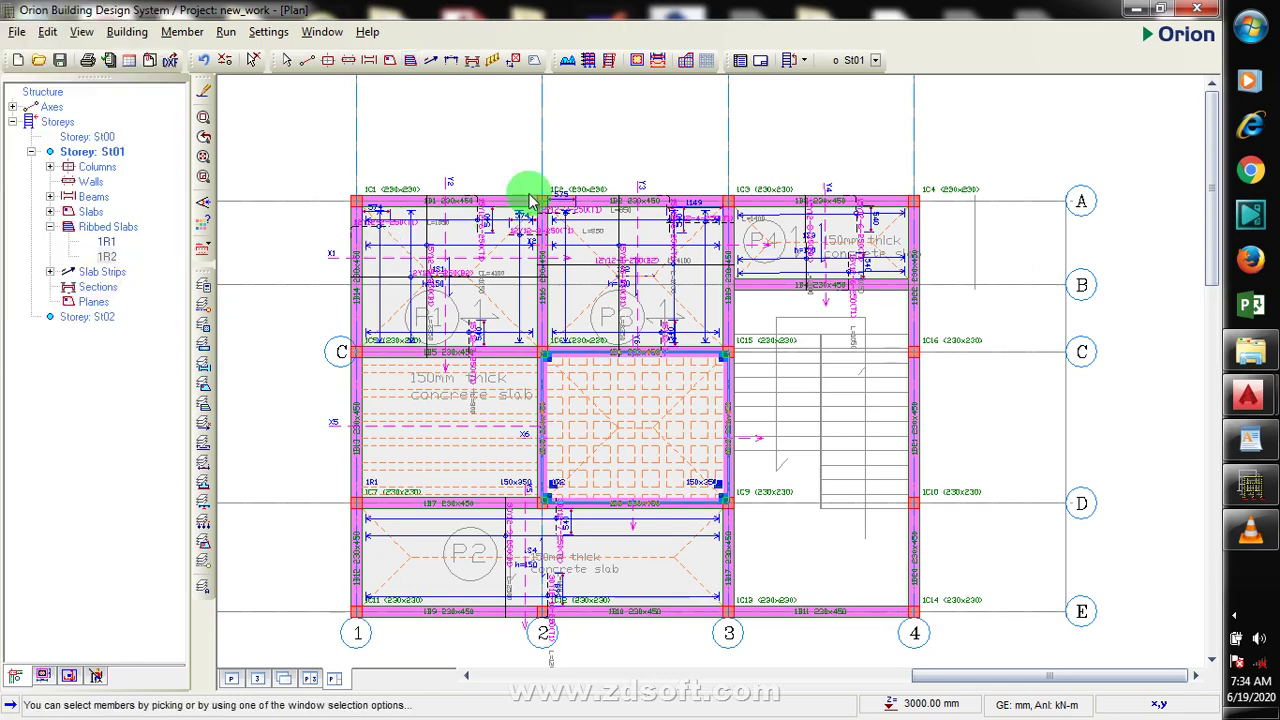
Run the Batch FE Chasedown for storeys St02 and St01 with upper storey column loads included
{"action": "left_click", "coordinate": [690, 66]}
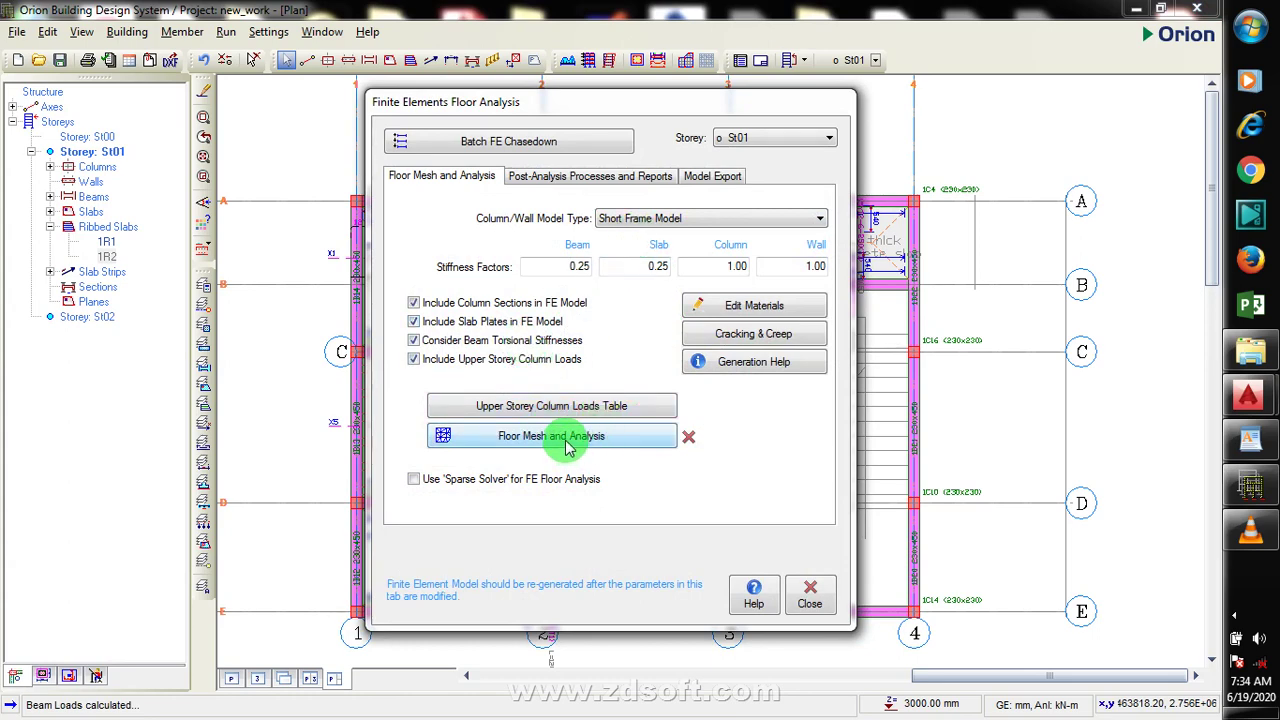
{"action": "left_click", "coordinate": [566, 147]}
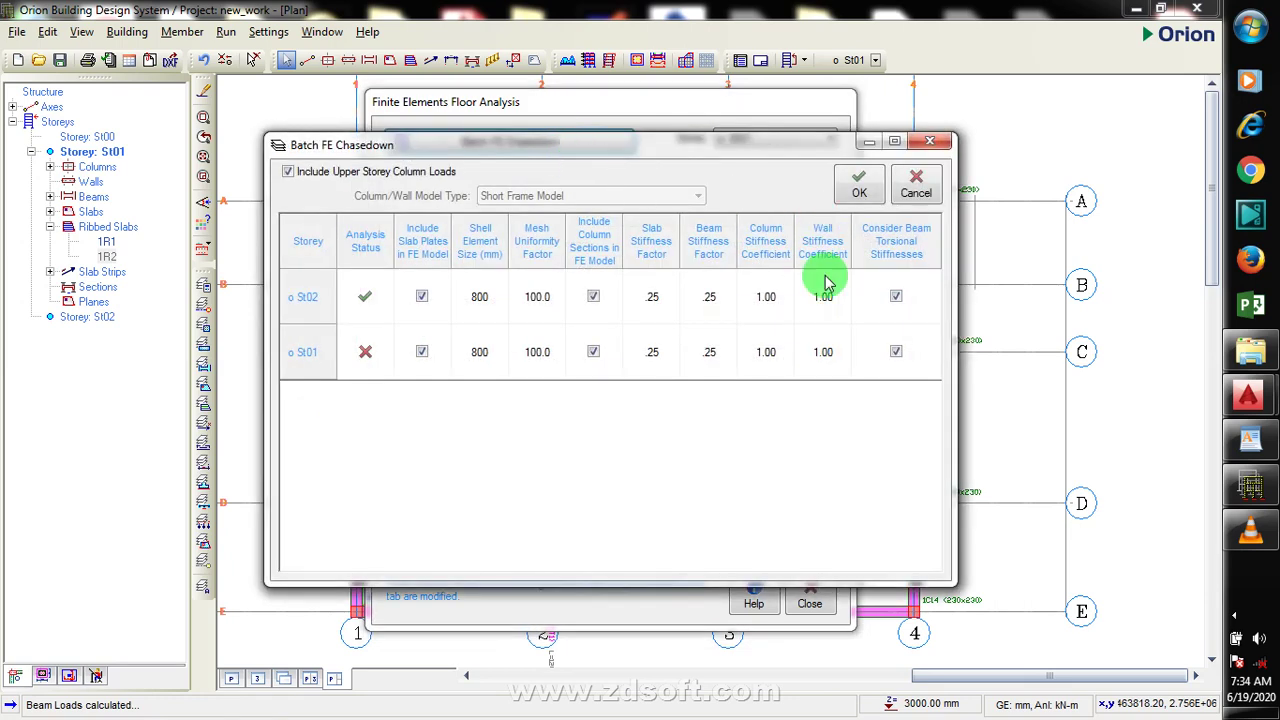
{"action": "left_click", "coordinate": [865, 193]}
{"action": "left_click", "coordinate": [585, 468]}
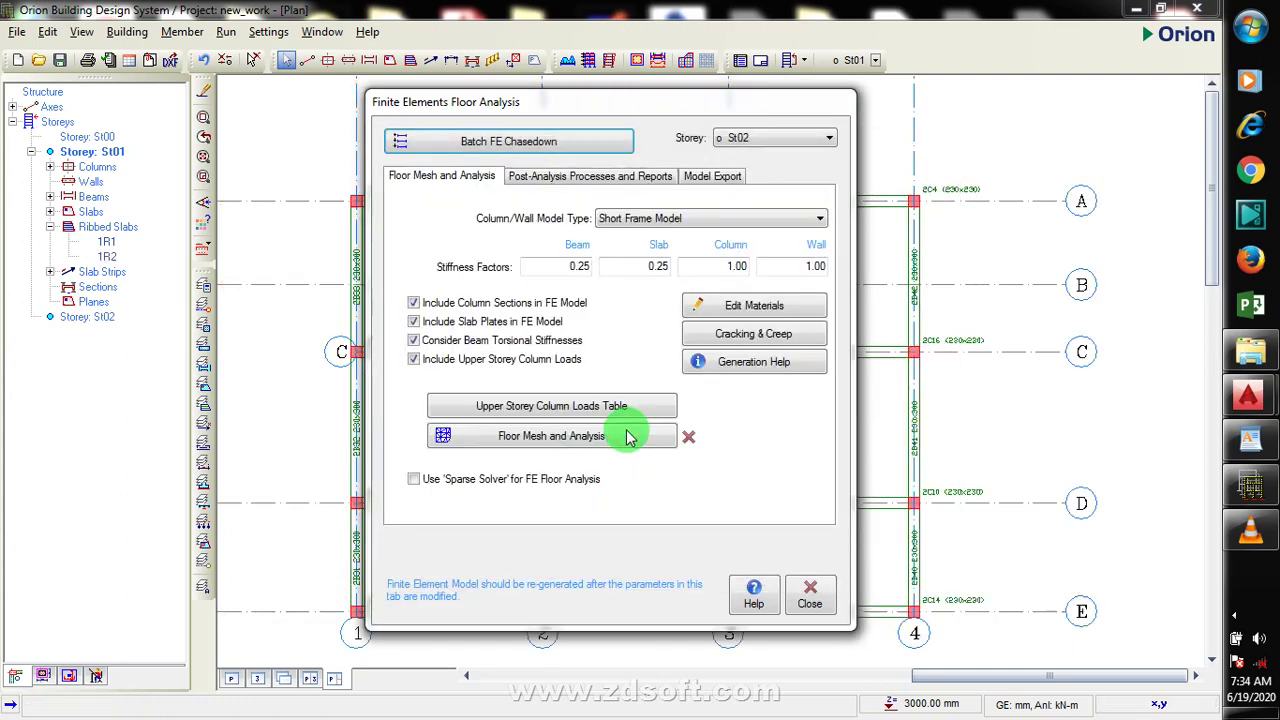
{"action": "left_click", "coordinate": [629, 437]}
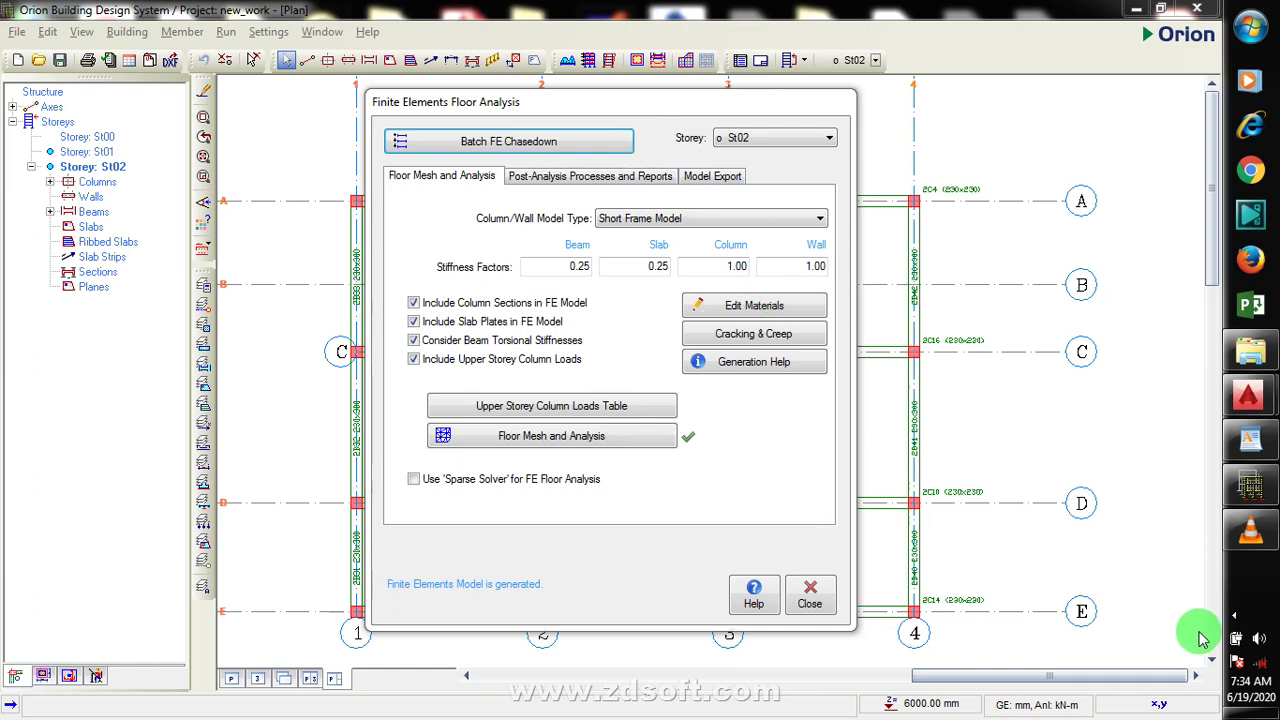
{"action": "left_click", "coordinate": [1238, 618]}
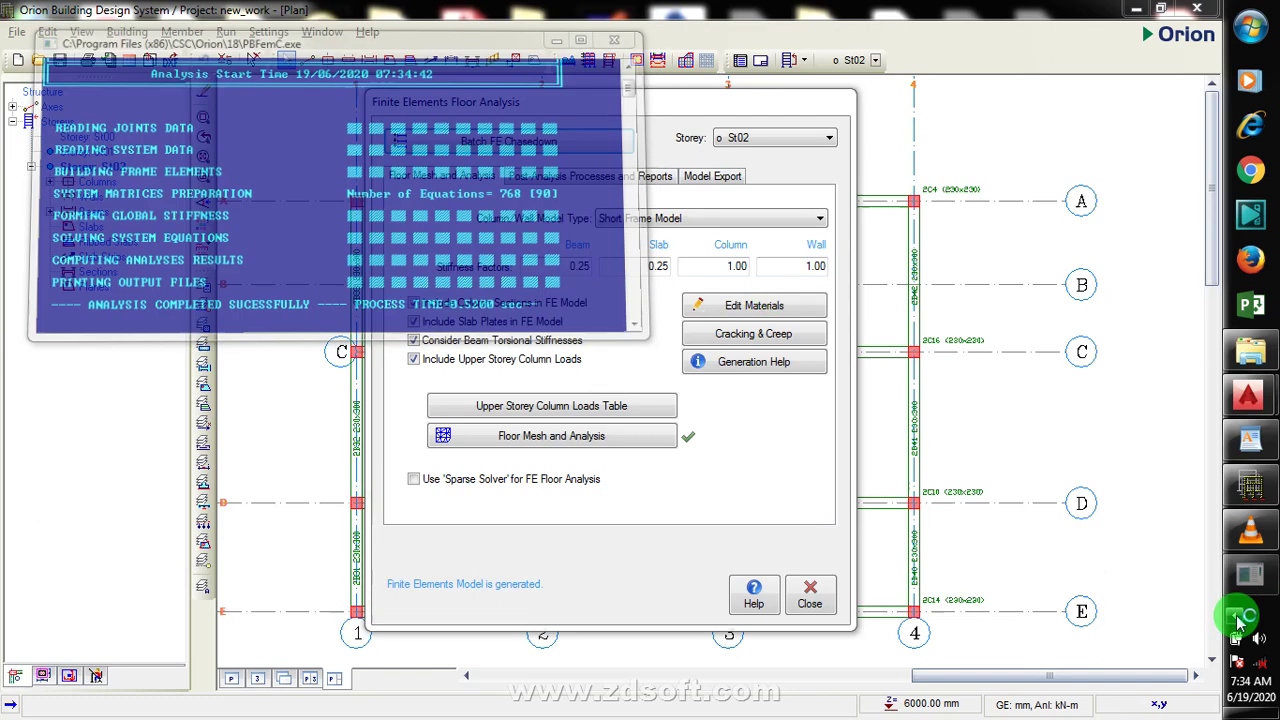
{"action": "left_click", "coordinate": [1158, 511]}
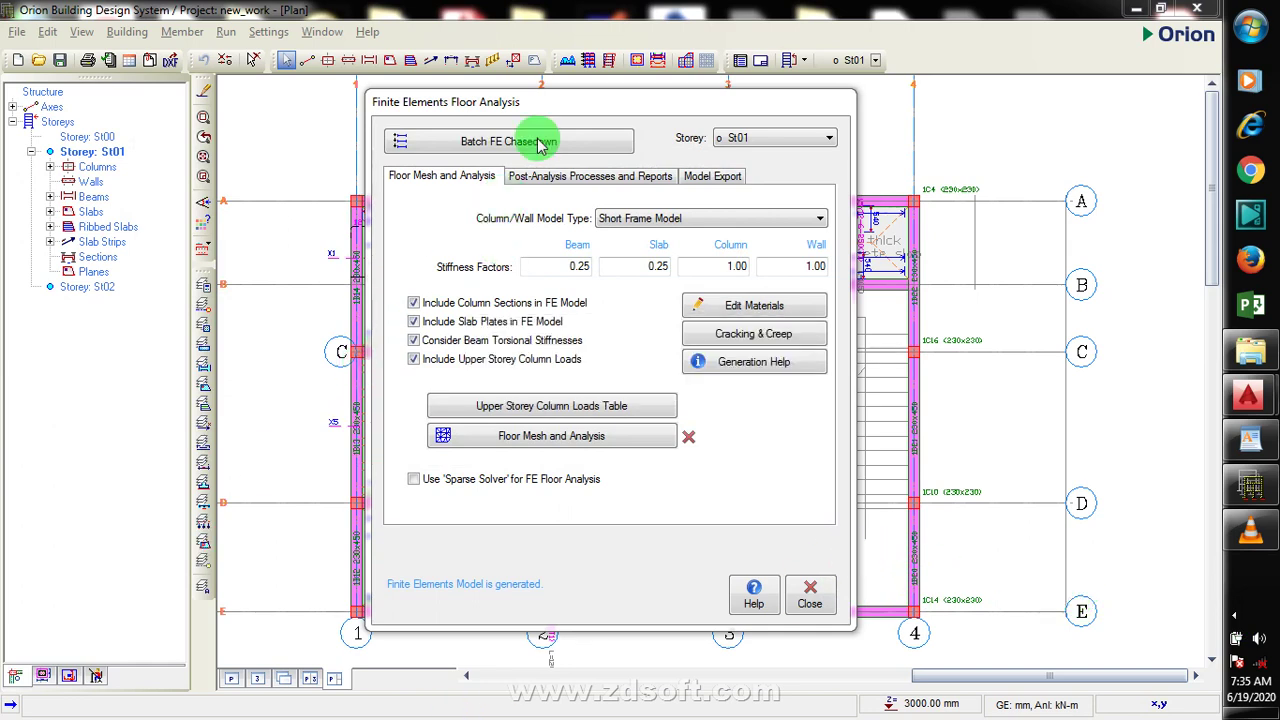
{"action": "left_click", "coordinate": [541, 195]}
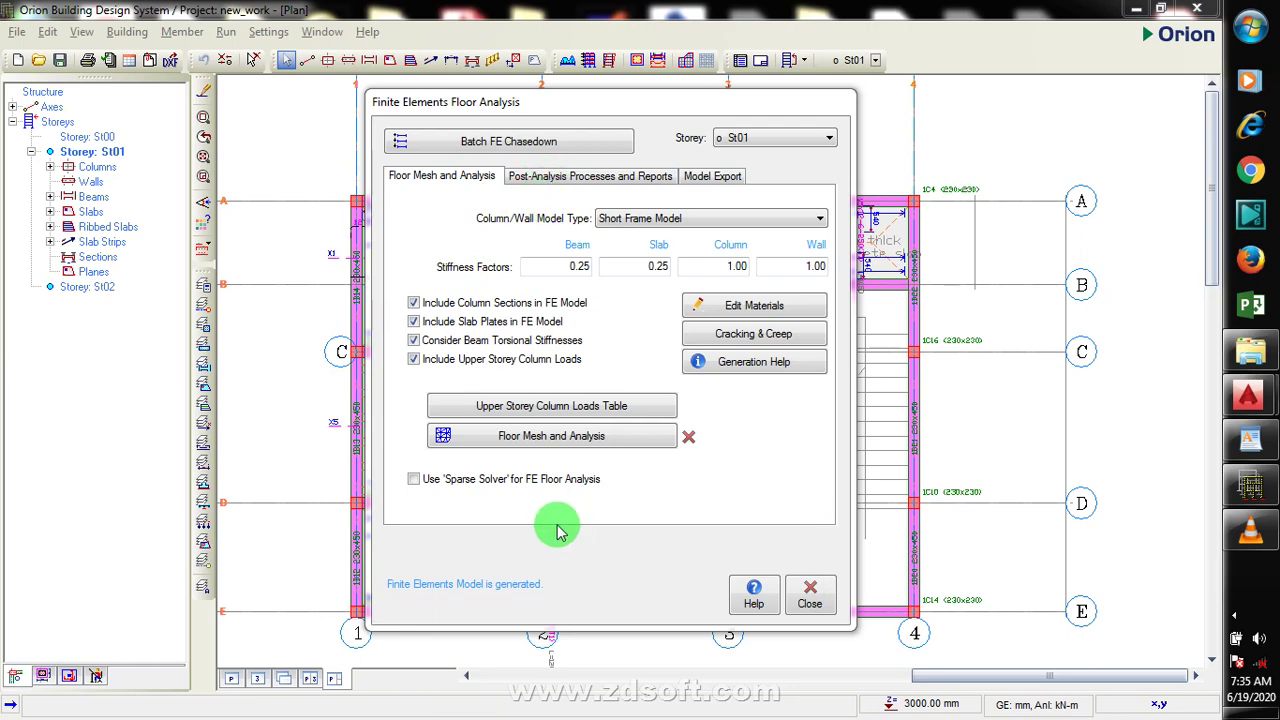
{"action": "left_click", "coordinate": [1233, 610]}
{"action": "left_click", "coordinate": [1145, 597]}
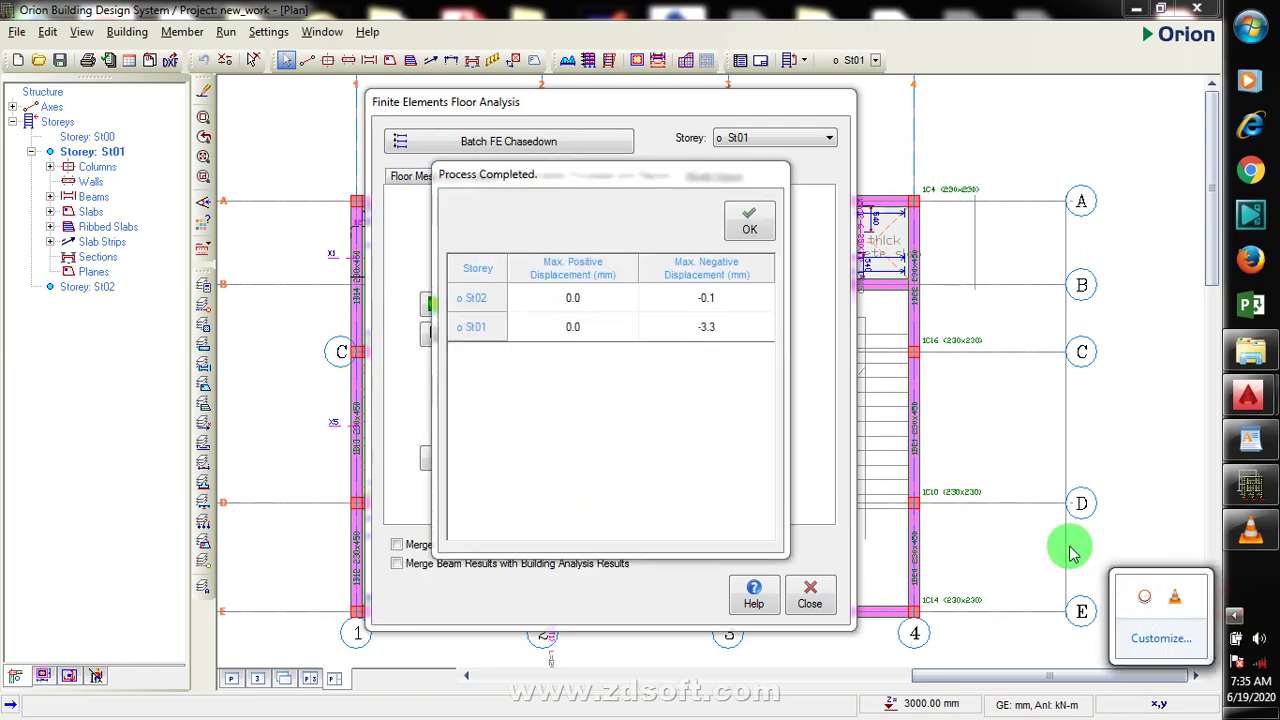
{"action": "left_click", "coordinate": [1146, 599]}
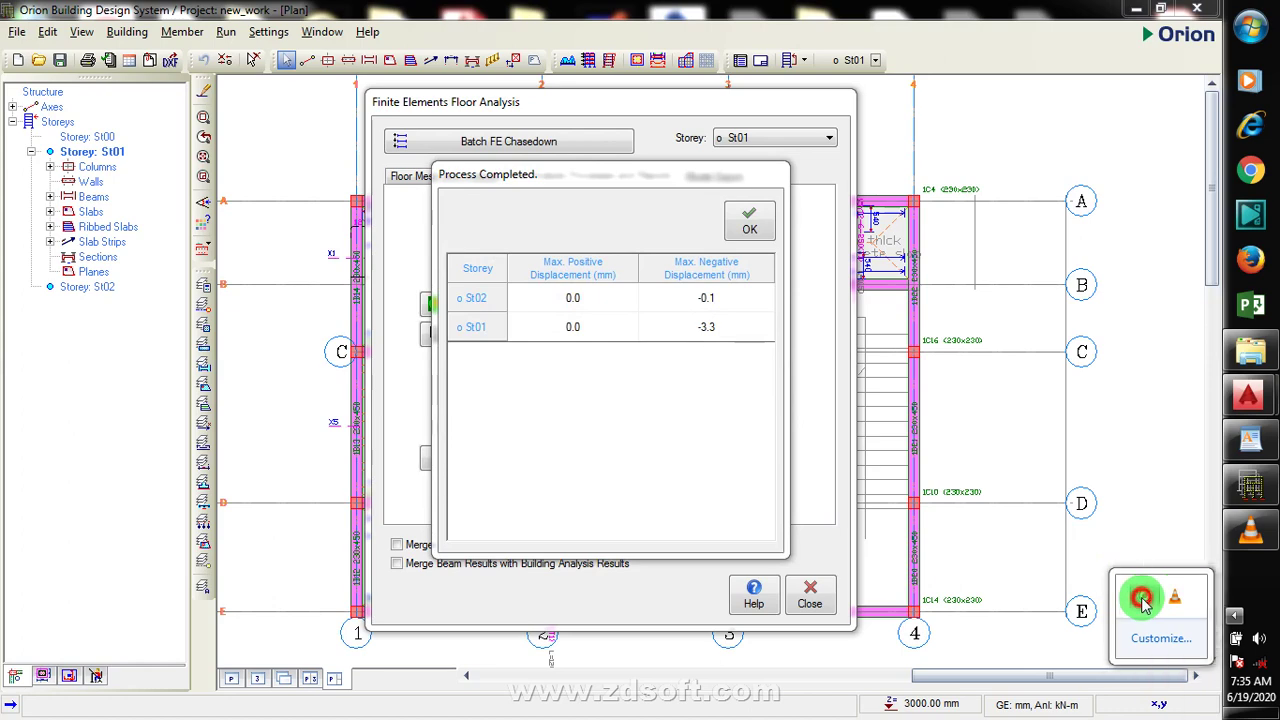
{"action": "right_click", "coordinate": [1146, 599]}
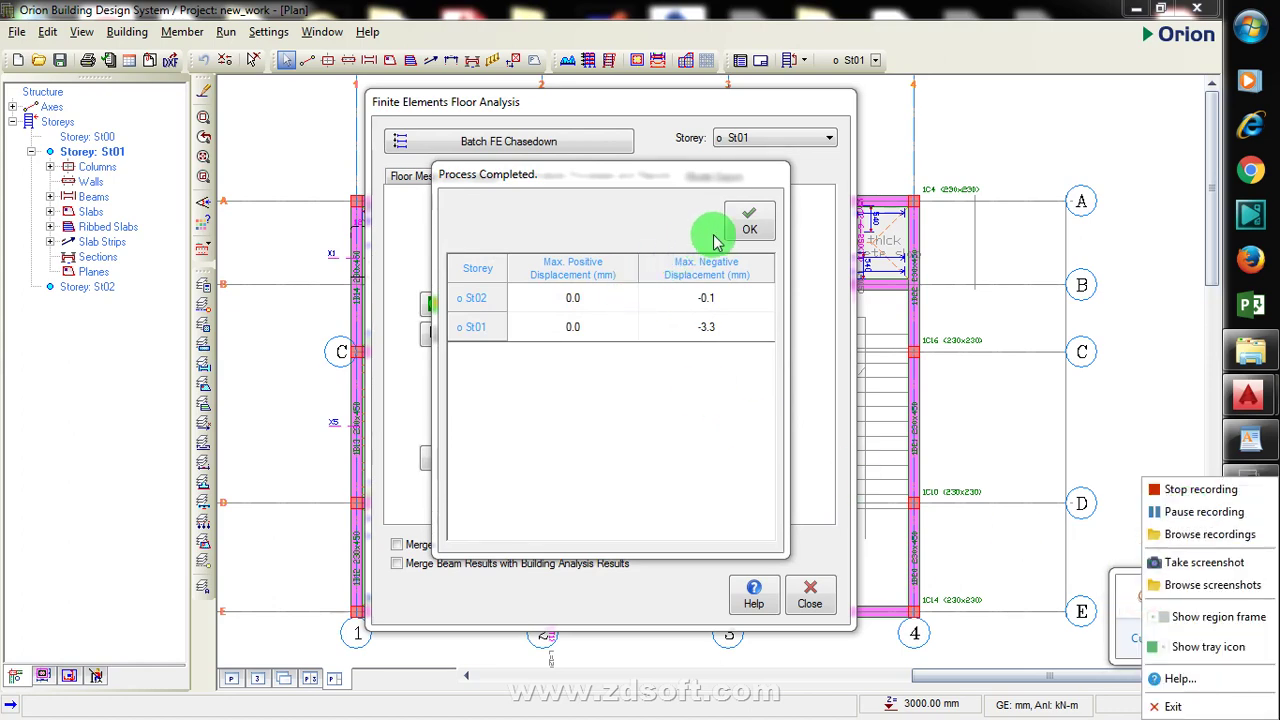
Accept the chasedown displacement summary, check St01's floor mesh status and model export options, and return to the plan
{"action": "left_click", "coordinate": [749, 221]}
{"action": "left_click", "coordinate": [468, 172]}
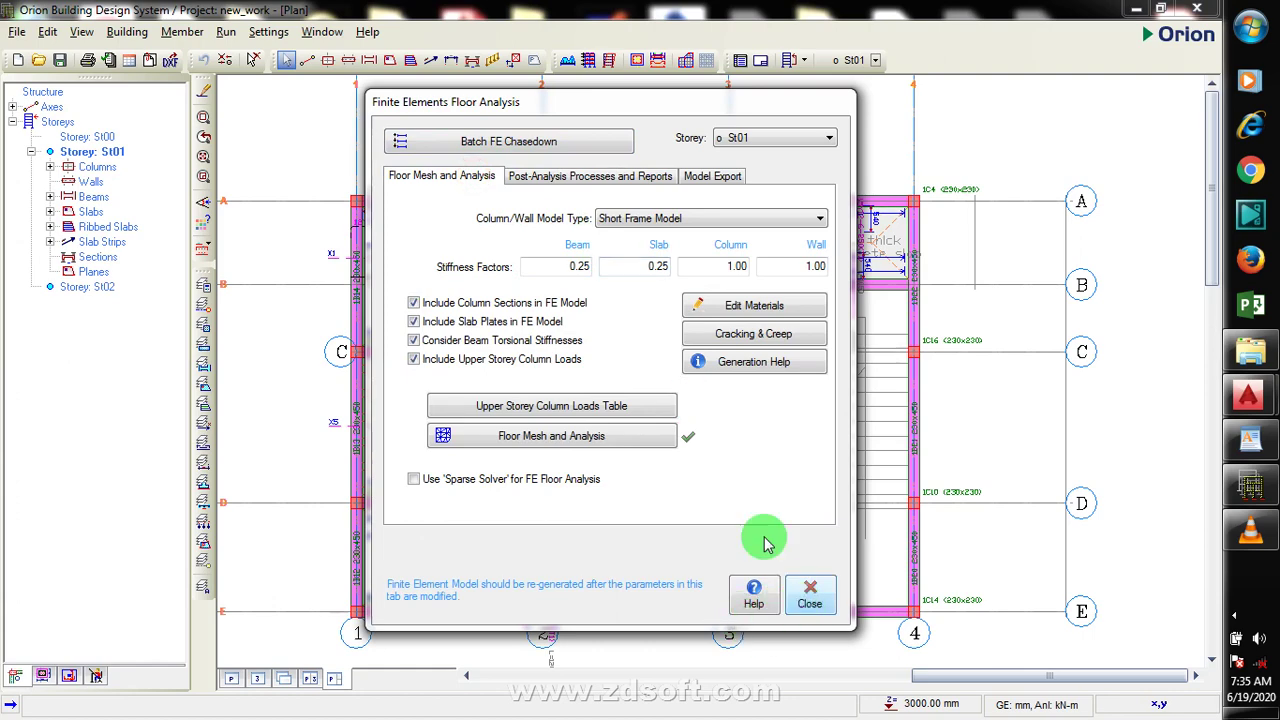
{"action": "left_click", "coordinate": [585, 176]}
{"action": "left_click", "coordinate": [710, 185]}
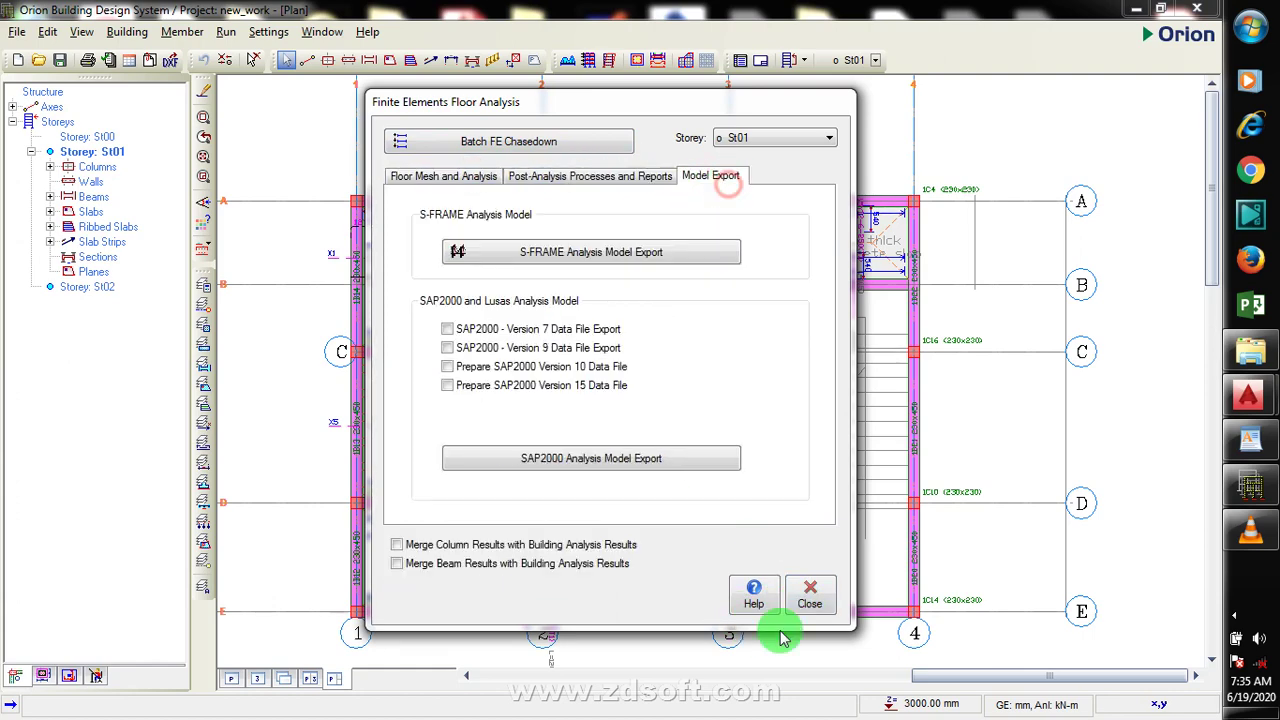
{"action": "left_click", "coordinate": [810, 600]}
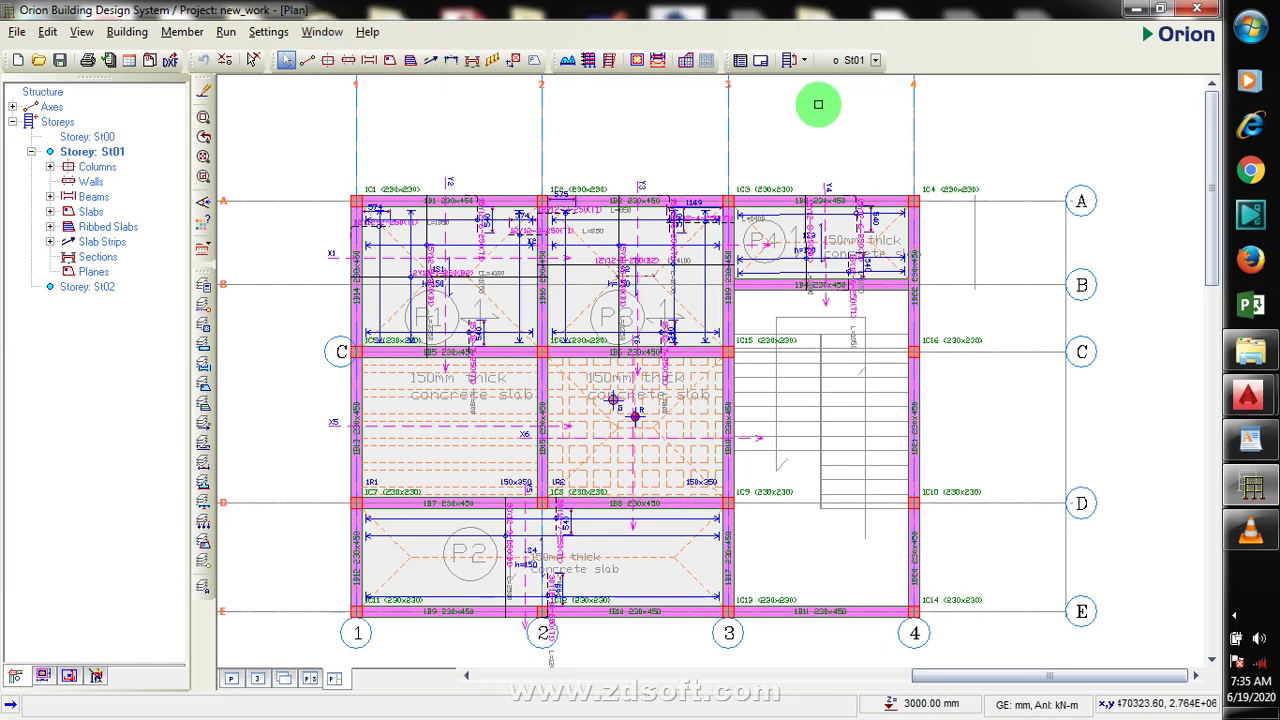
Reopen Finite Elements Floor Analysis and check the floor mesh status and post-analysis options for St01
{"action": "left_click", "coordinate": [685, 64]}
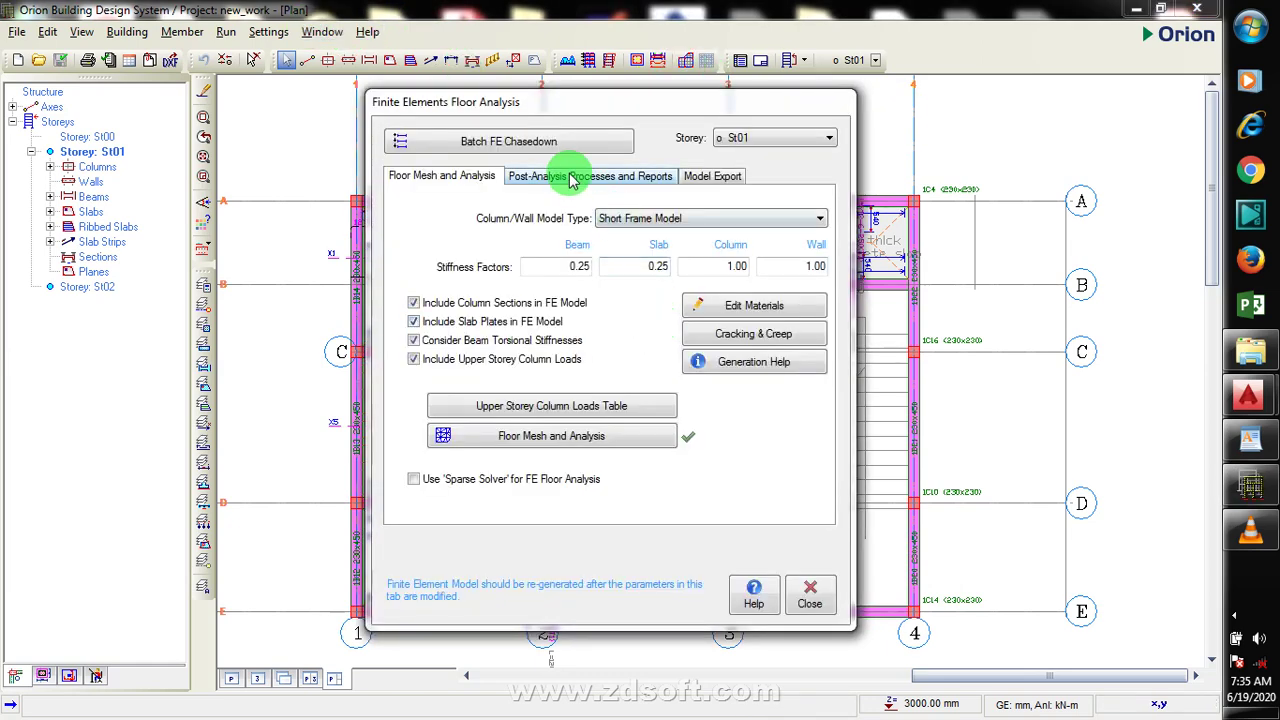
{"action": "left_click", "coordinate": [575, 178]}
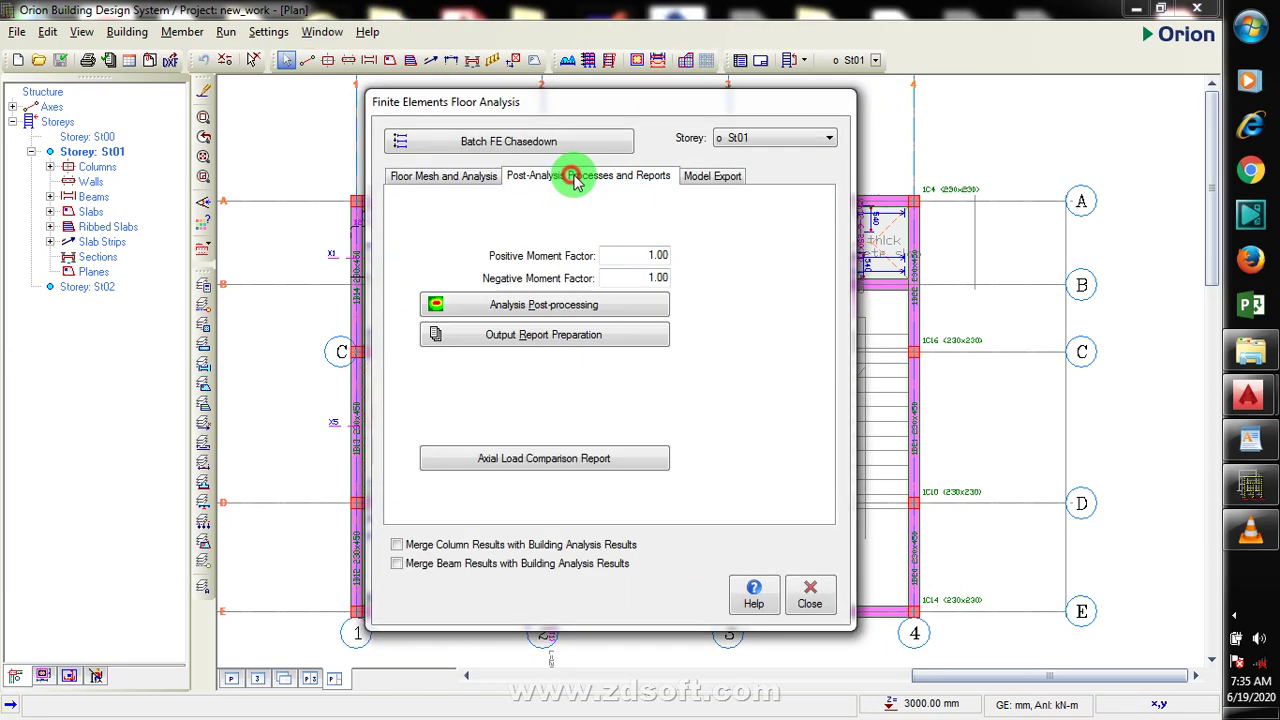
{"action": "left_click", "coordinate": [444, 178]}
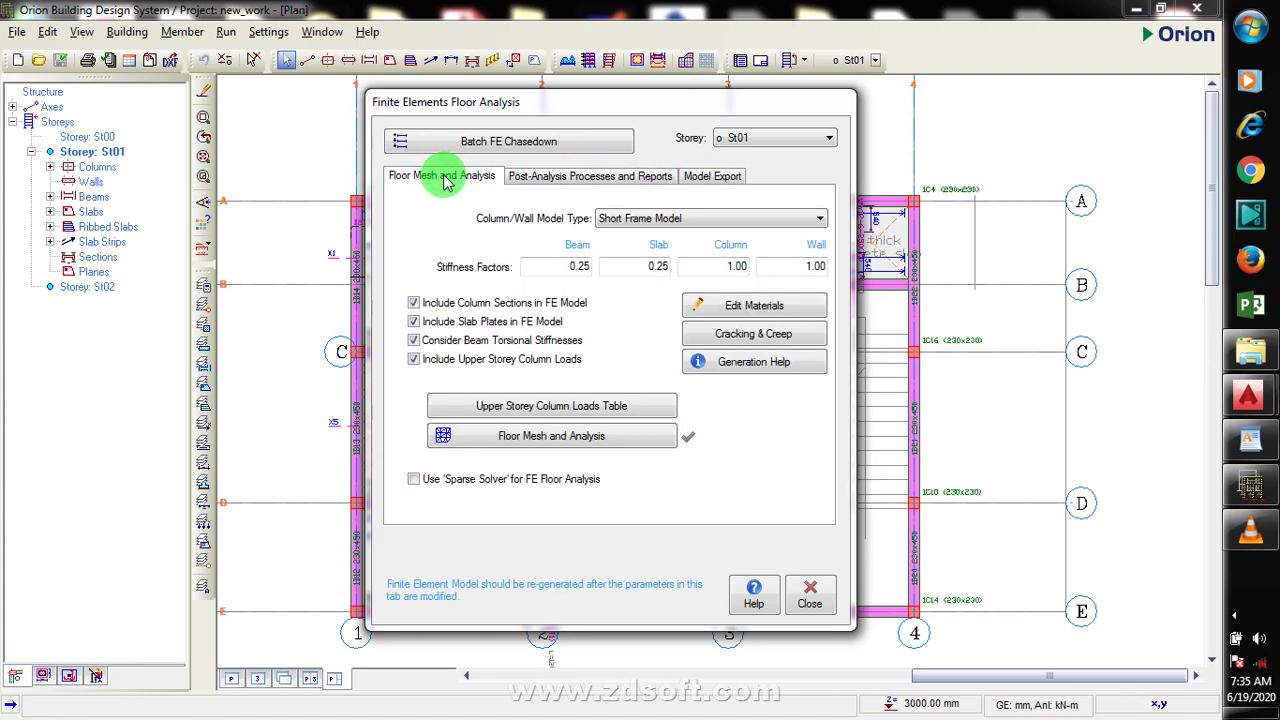
{"action": "left_click", "coordinate": [545, 176]}
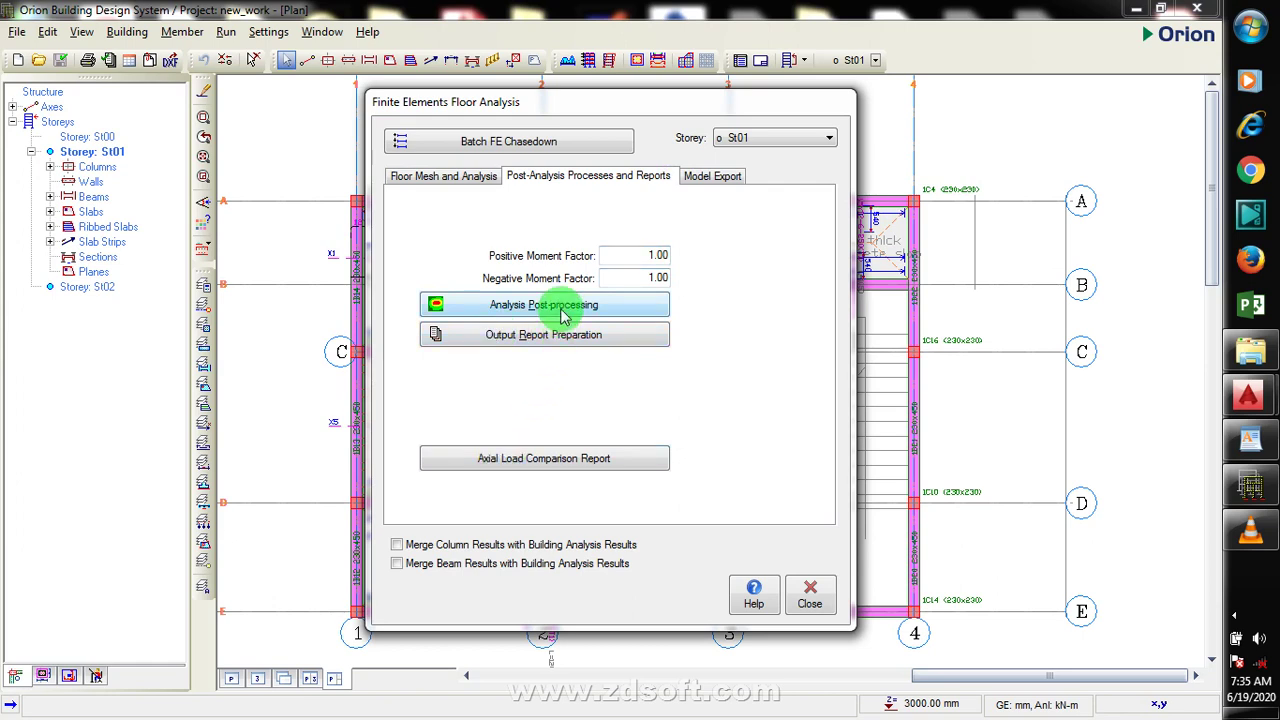
{"action": "left_click", "coordinate": [458, 184]}
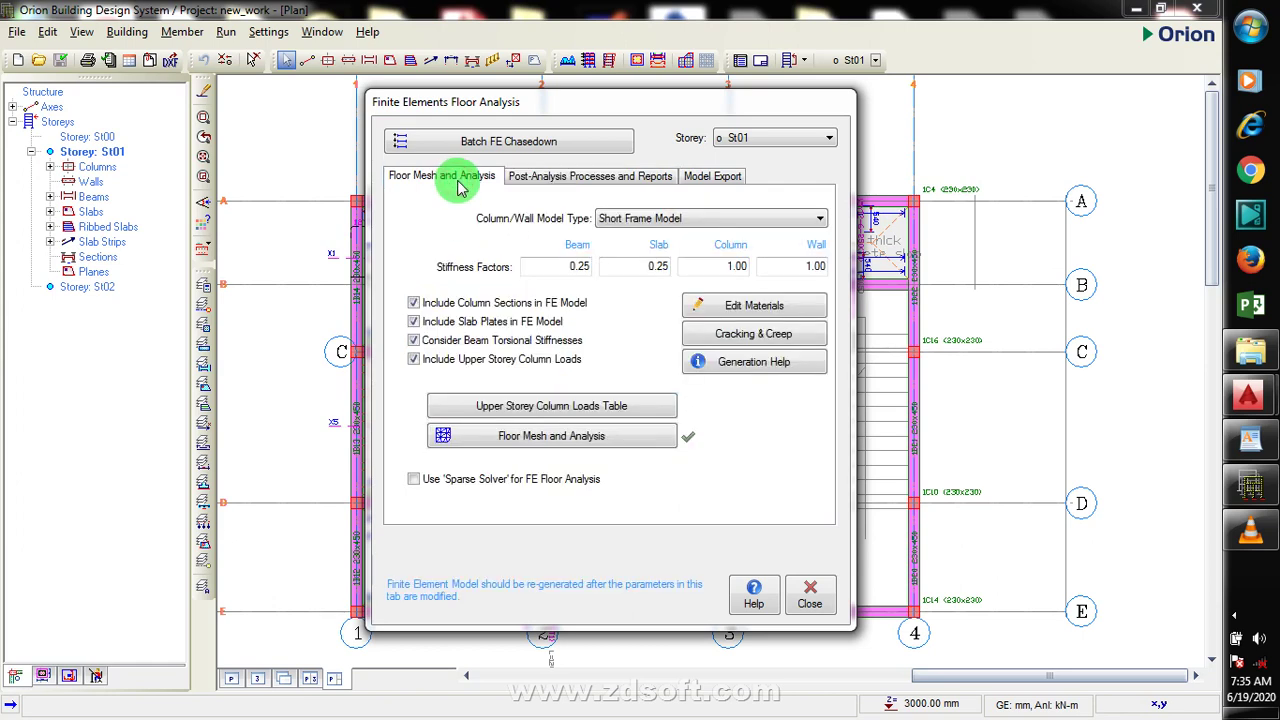
Replace the existing FE model of storey St01, generate its floor mesh in plan view, and return to the floor analysis settings
{"action": "left_click", "coordinate": [547, 440]}
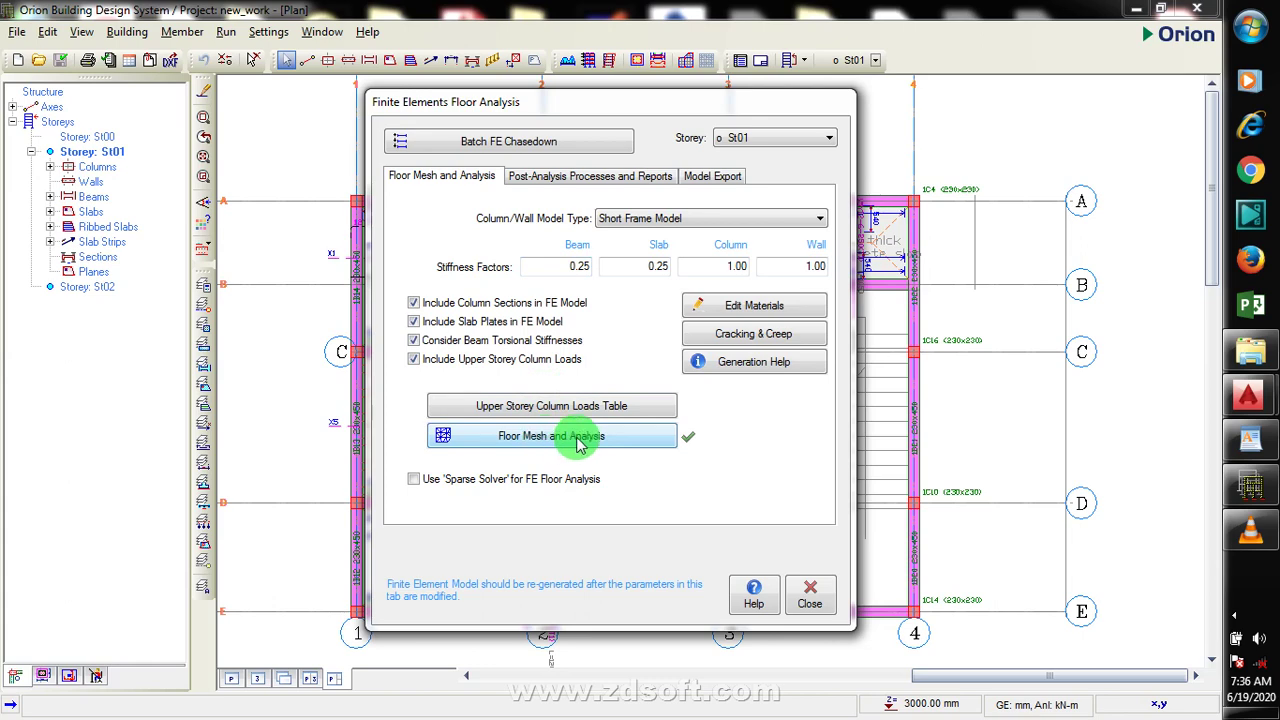
{"action": "left_click", "coordinate": [587, 447]}
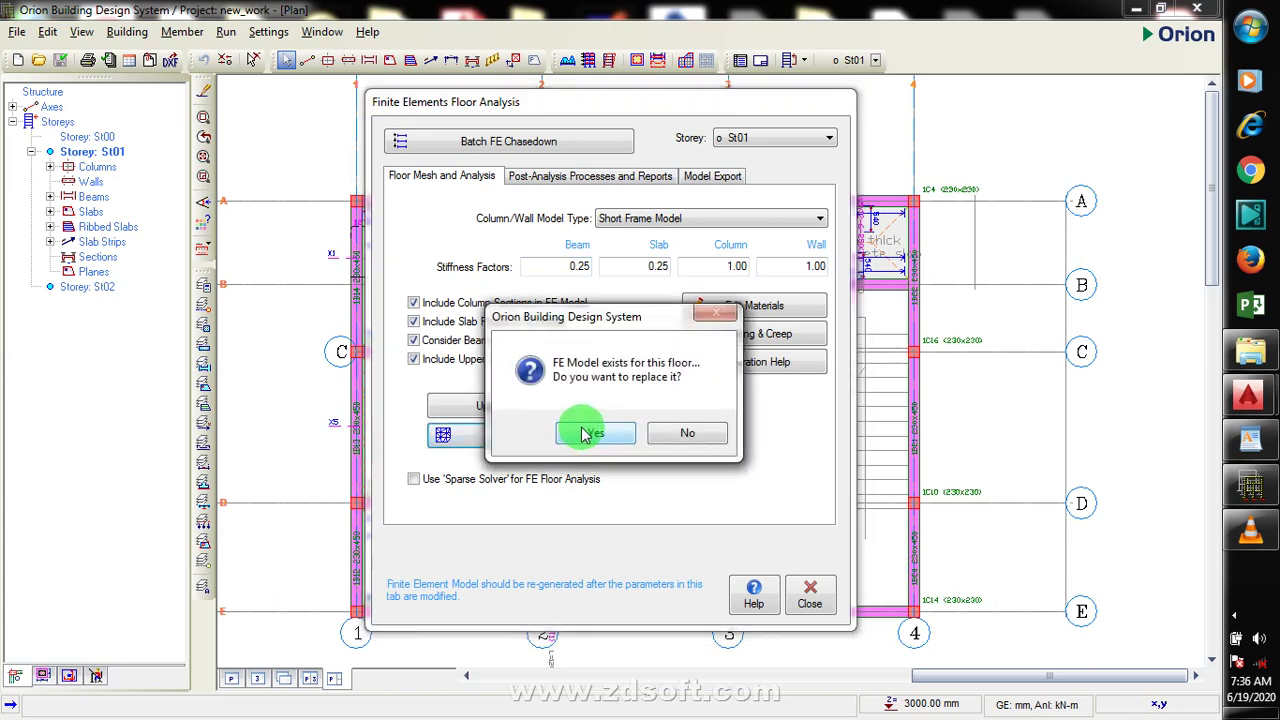
{"action": "left_click", "coordinate": [586, 432]}
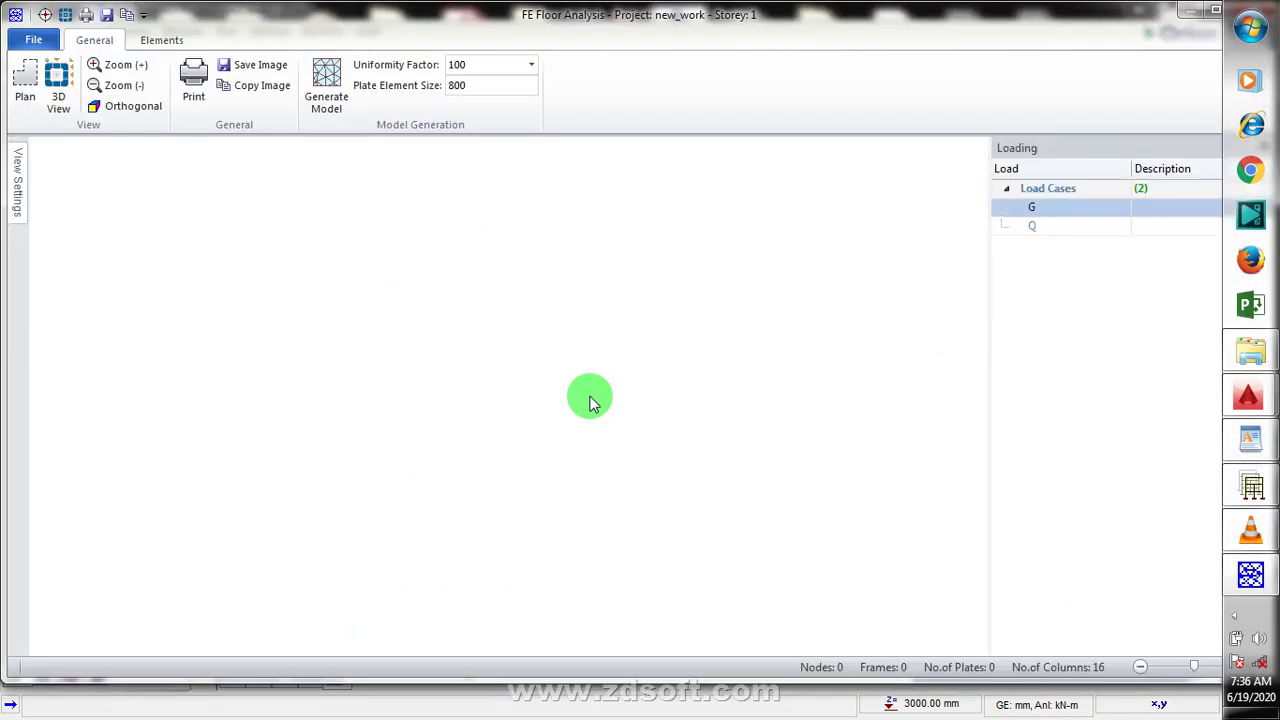
{"action": "left_click", "coordinate": [25, 85]}
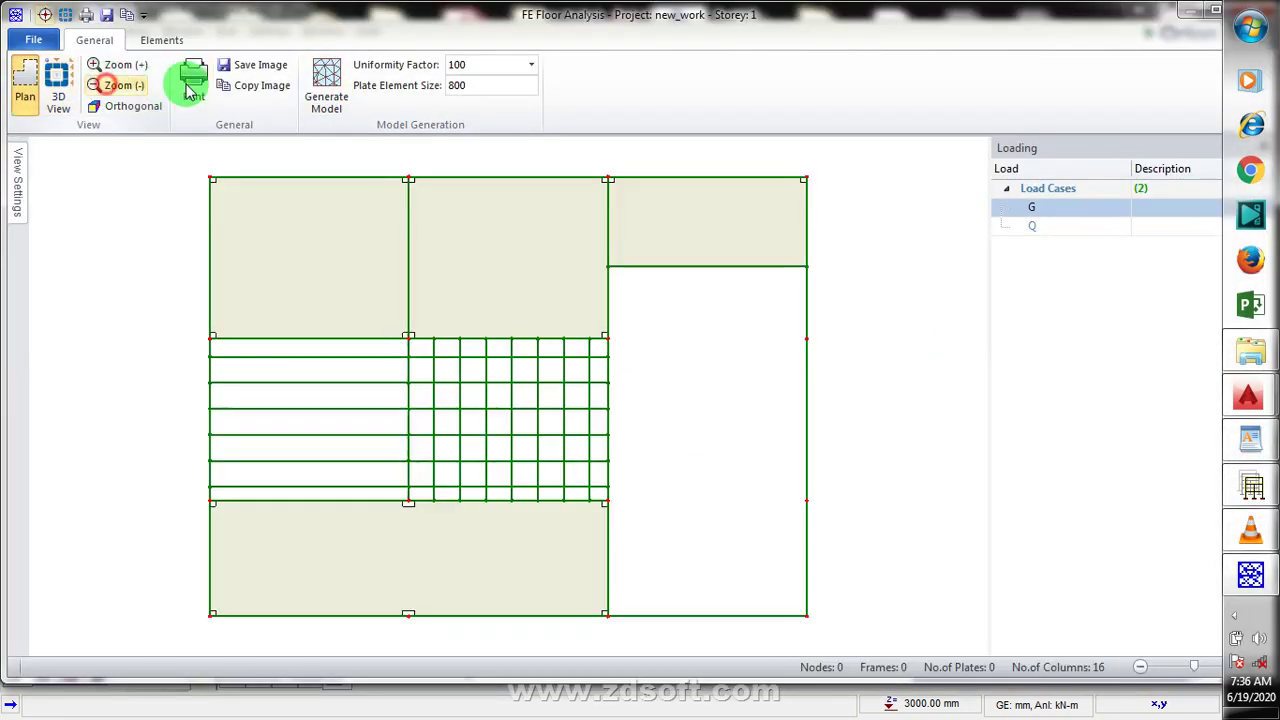
{"action": "left_click", "coordinate": [348, 92]}
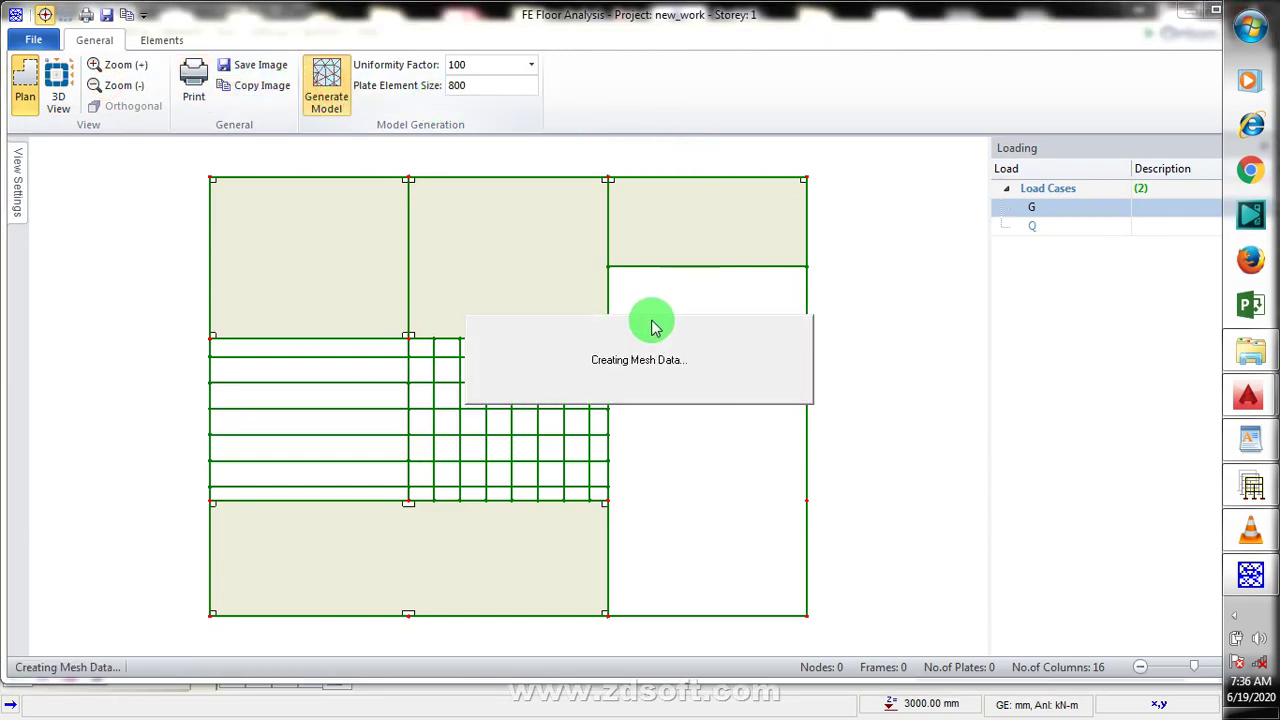
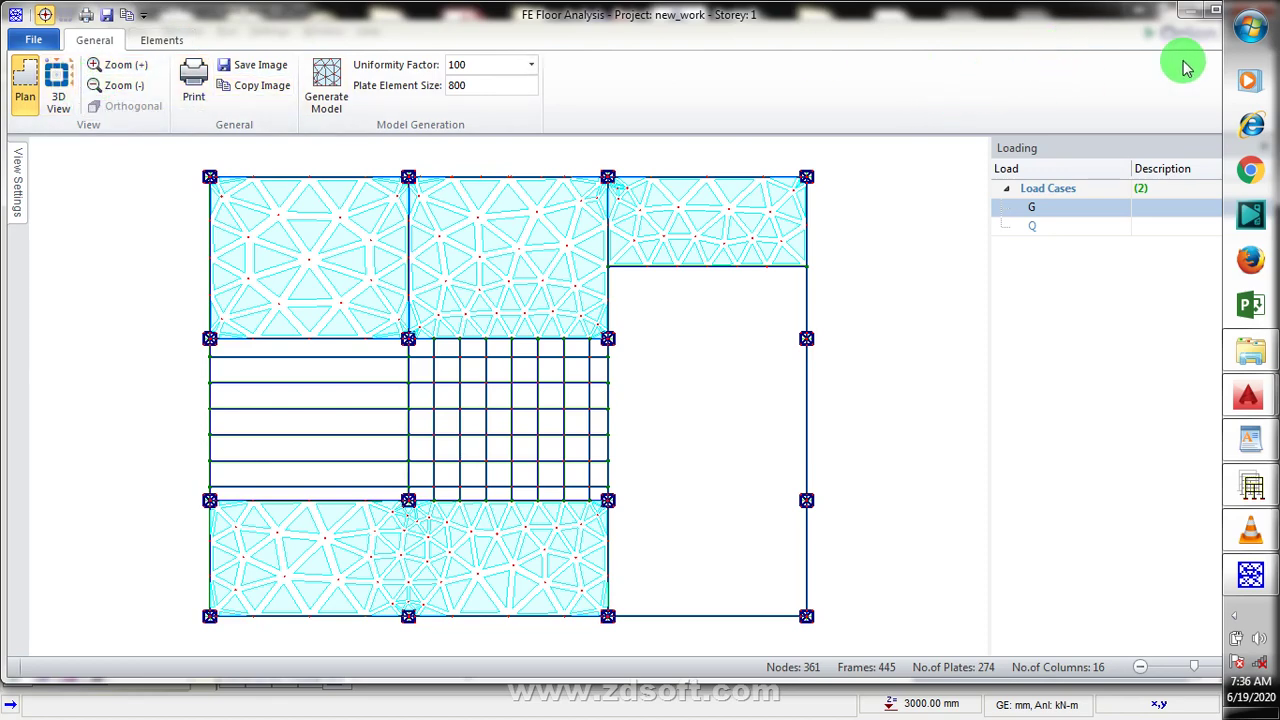
{"action": "left_click", "coordinate": [1213, 14]}
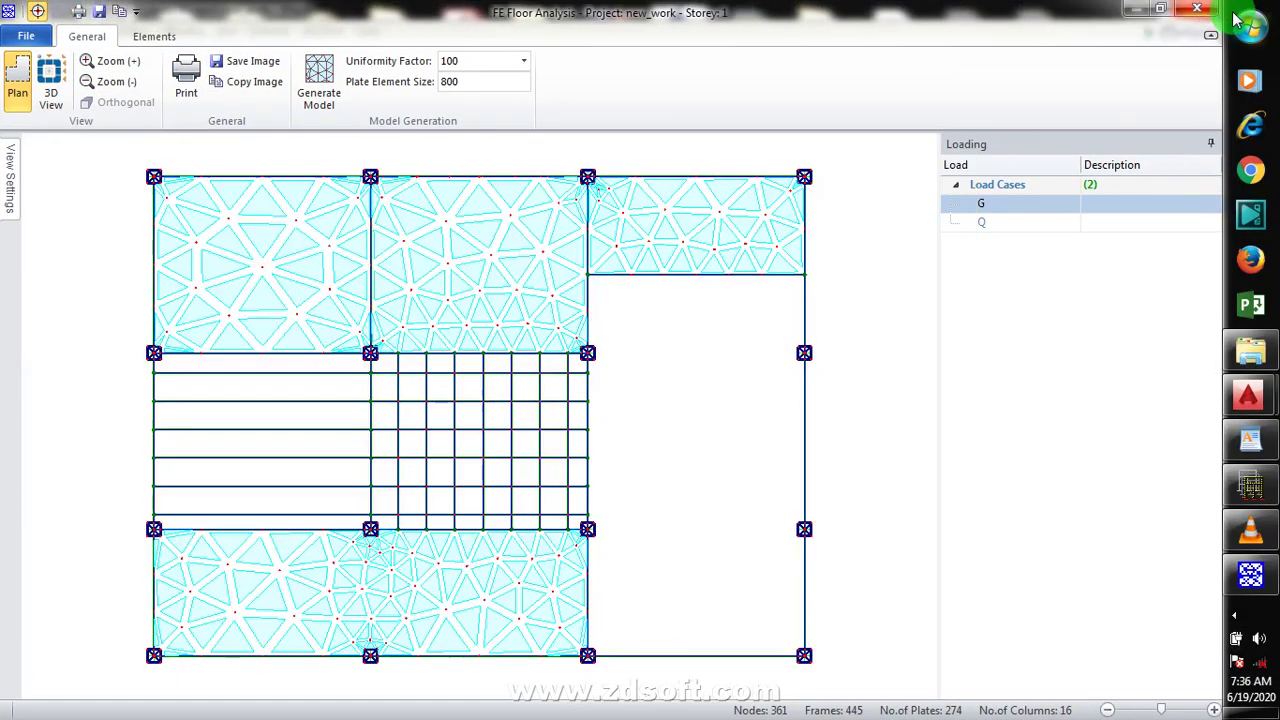
{"action": "left_click", "coordinate": [332, 78]}
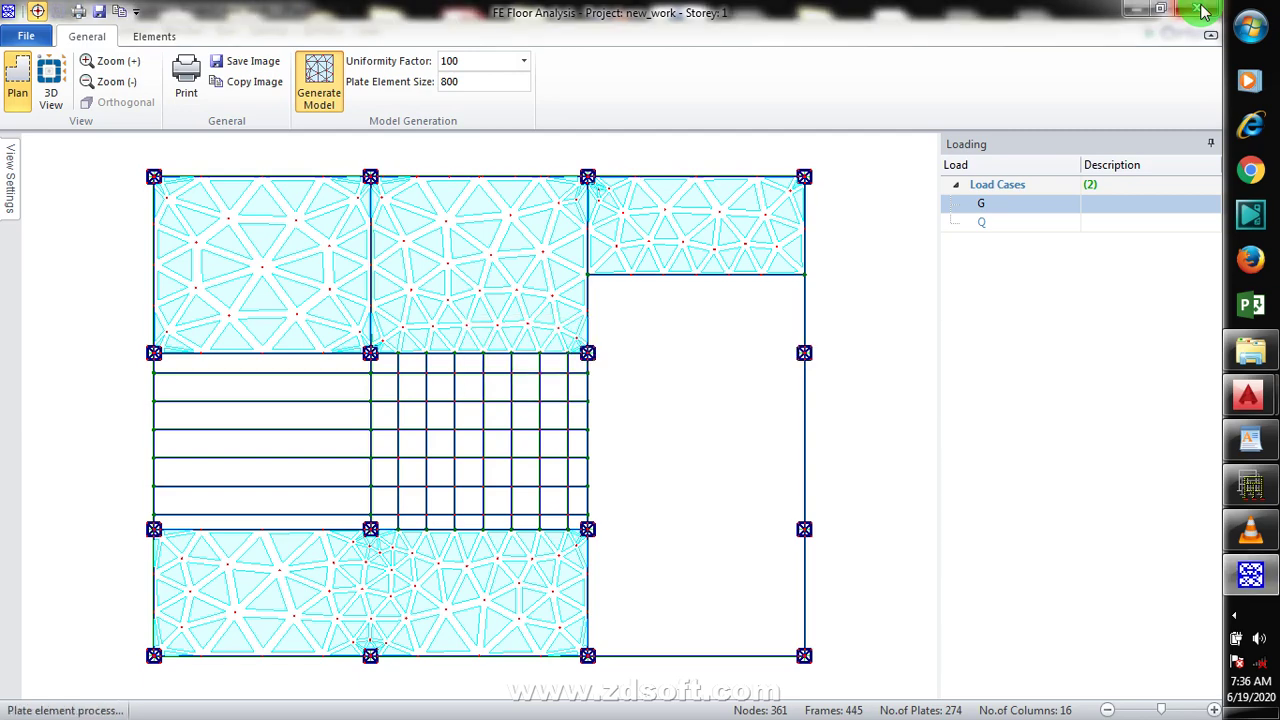
{"action": "left_click", "coordinate": [1200, 12]}
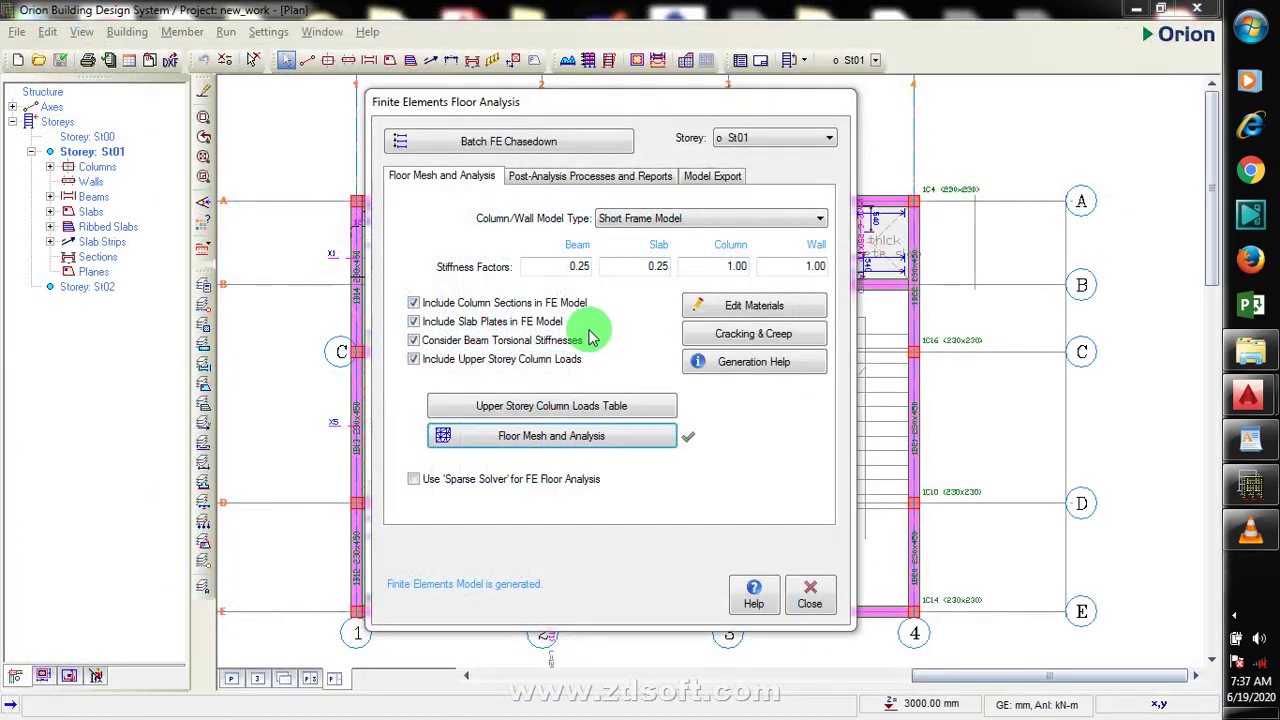
Open Analysis Post-processing for storey St01 and examine the floor's finite element mesh in plan view
{"action": "left_click", "coordinate": [612, 178]}
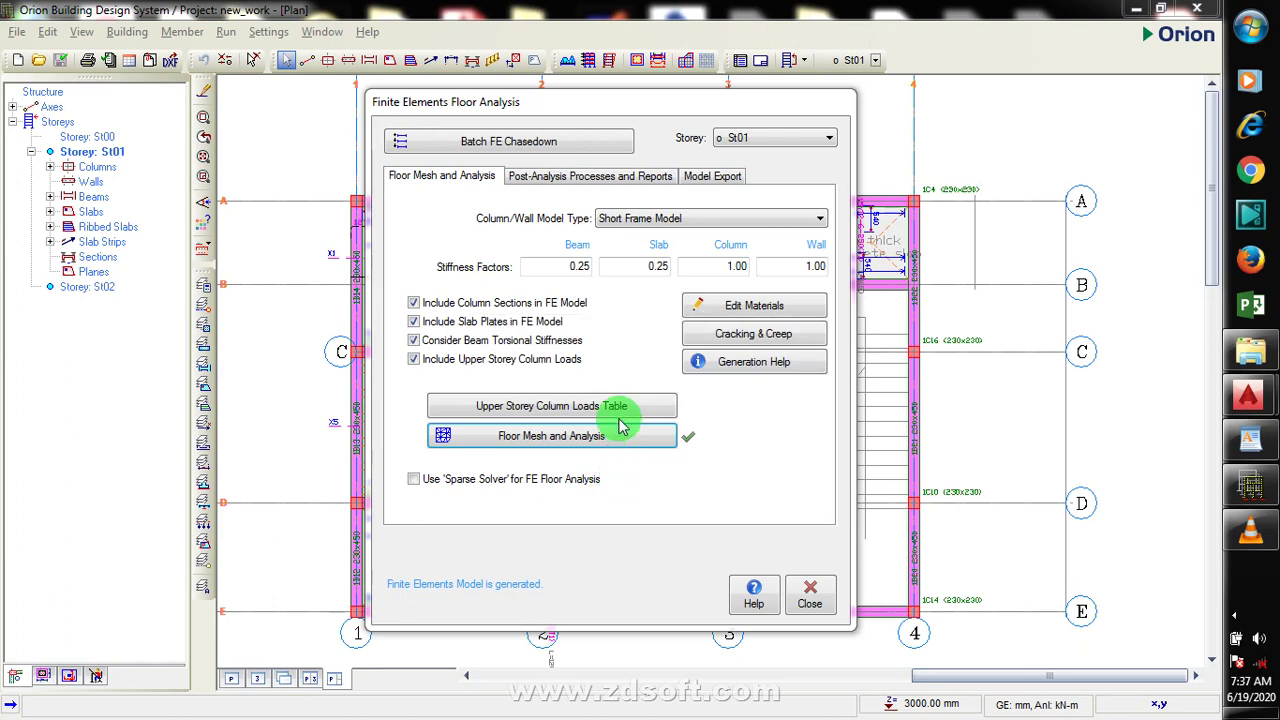
{"action": "left_click", "coordinate": [597, 180]}
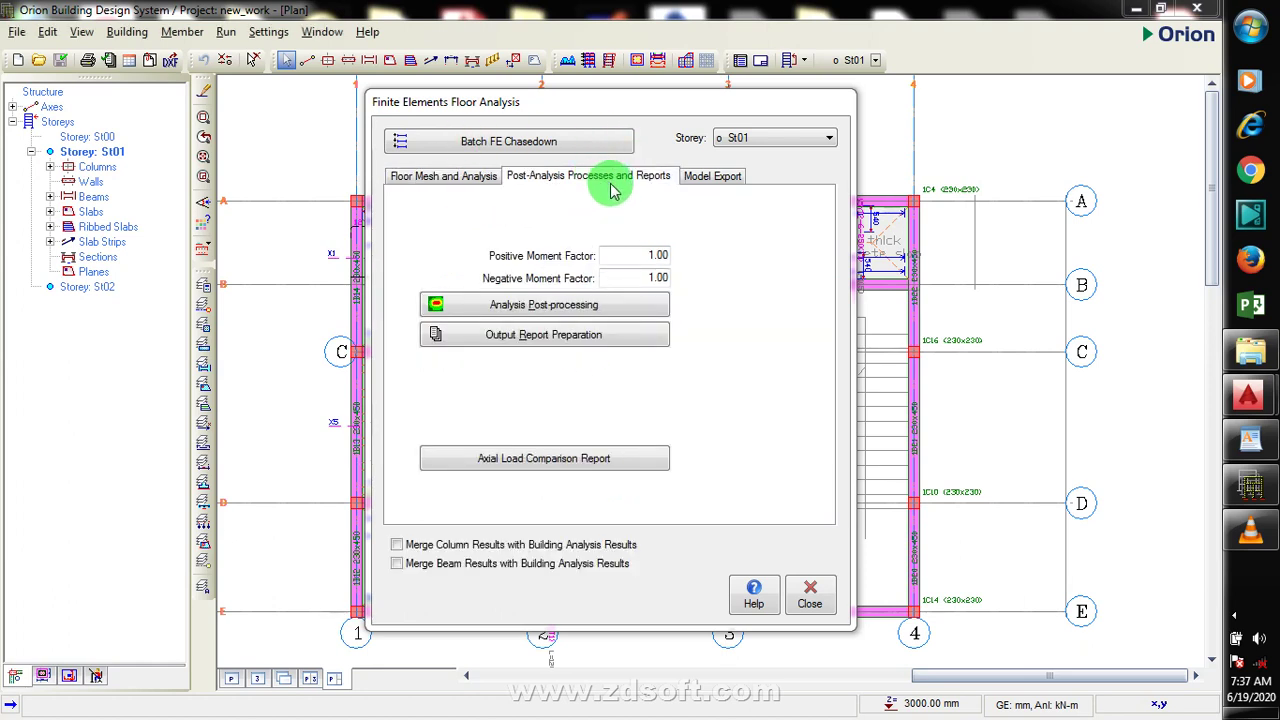
{"action": "left_click", "coordinate": [558, 316]}
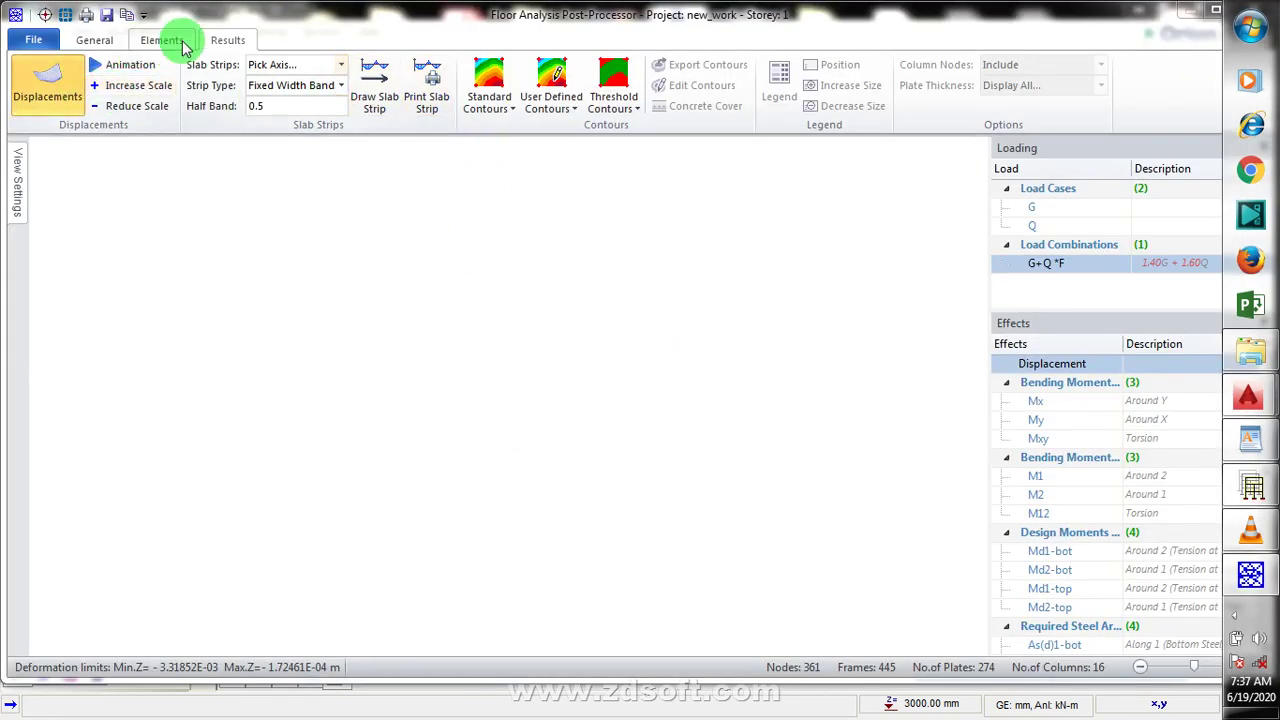
{"action": "left_click", "coordinate": [92, 40]}
{"action": "left_click", "coordinate": [33, 83]}
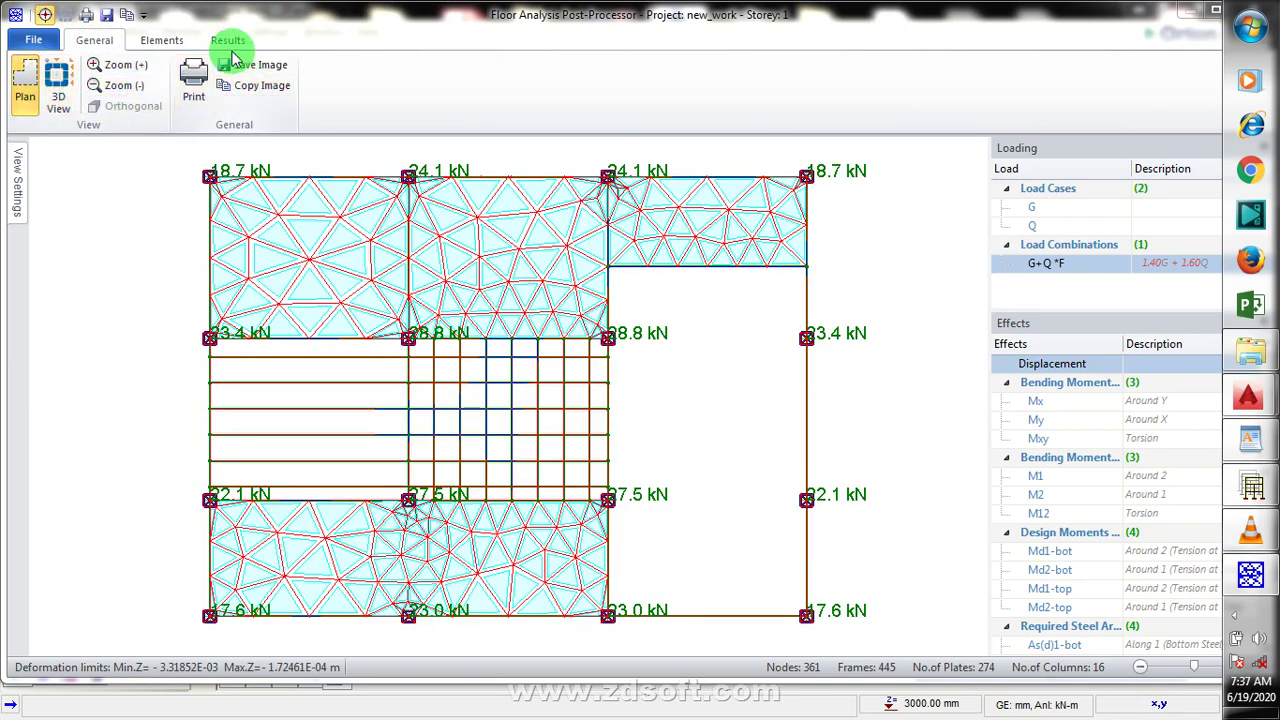
{"action": "left_click", "coordinate": [161, 40]}
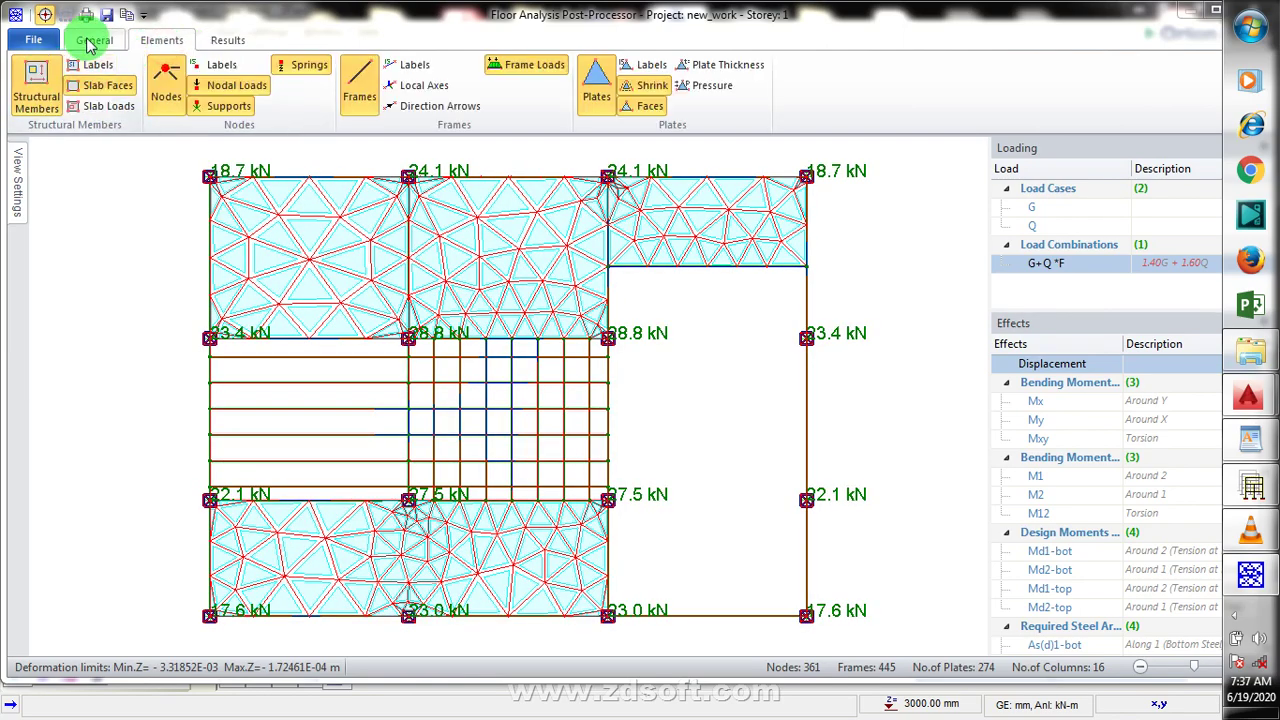
{"action": "left_click", "coordinate": [88, 42]}
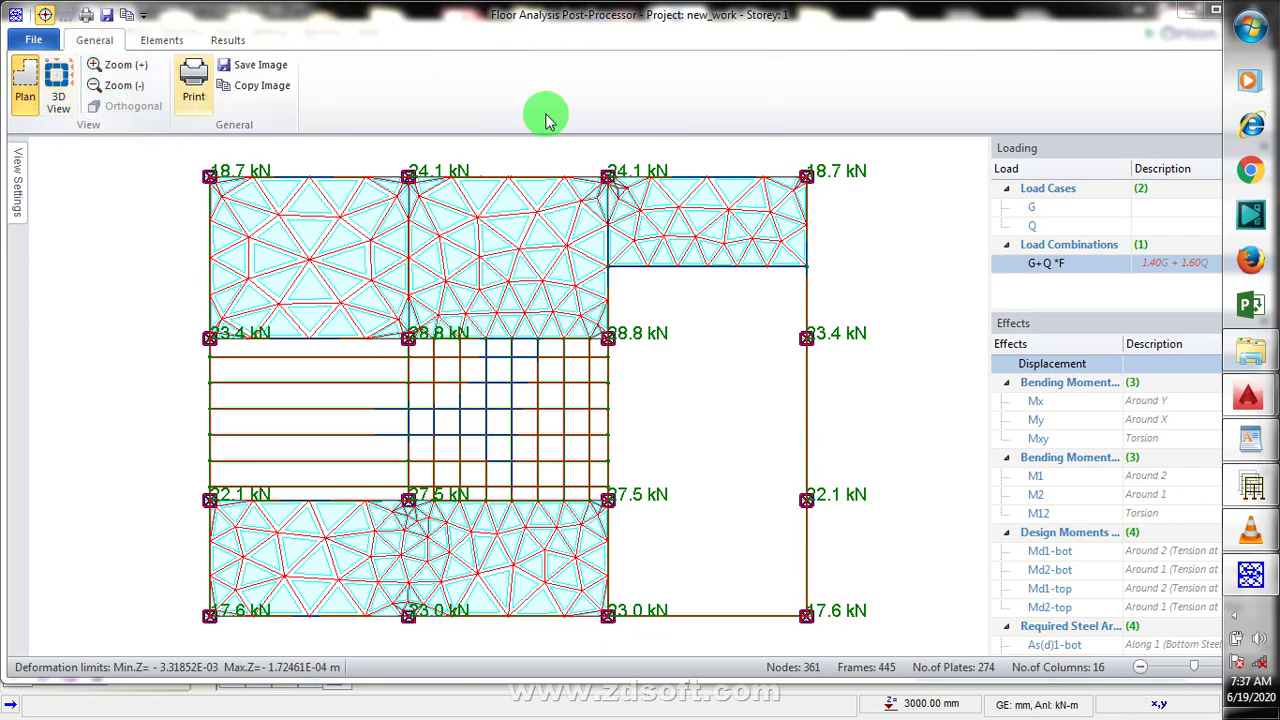
Close the post-processor, transferring the slab strip FE analysis results with column and wall results included in strip results, and return to the plan
{"action": "left_click", "coordinate": [1213, 11]}
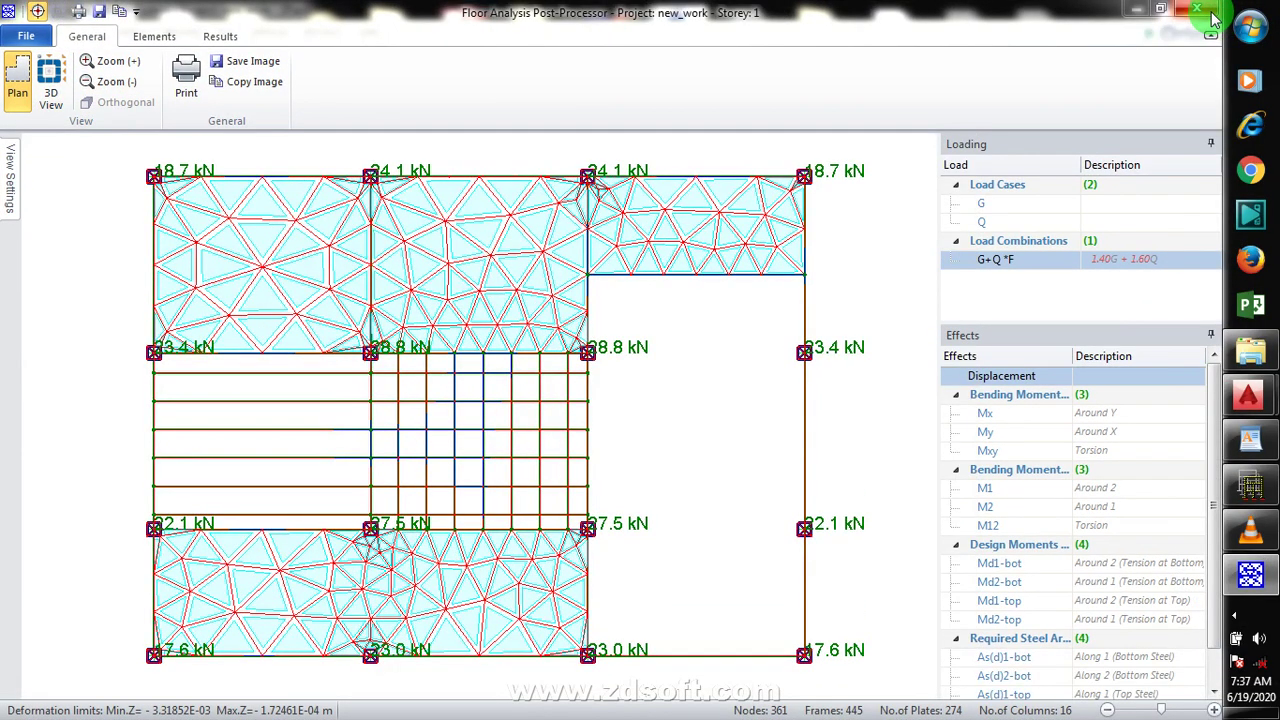
{"action": "left_click", "coordinate": [1211, 12]}
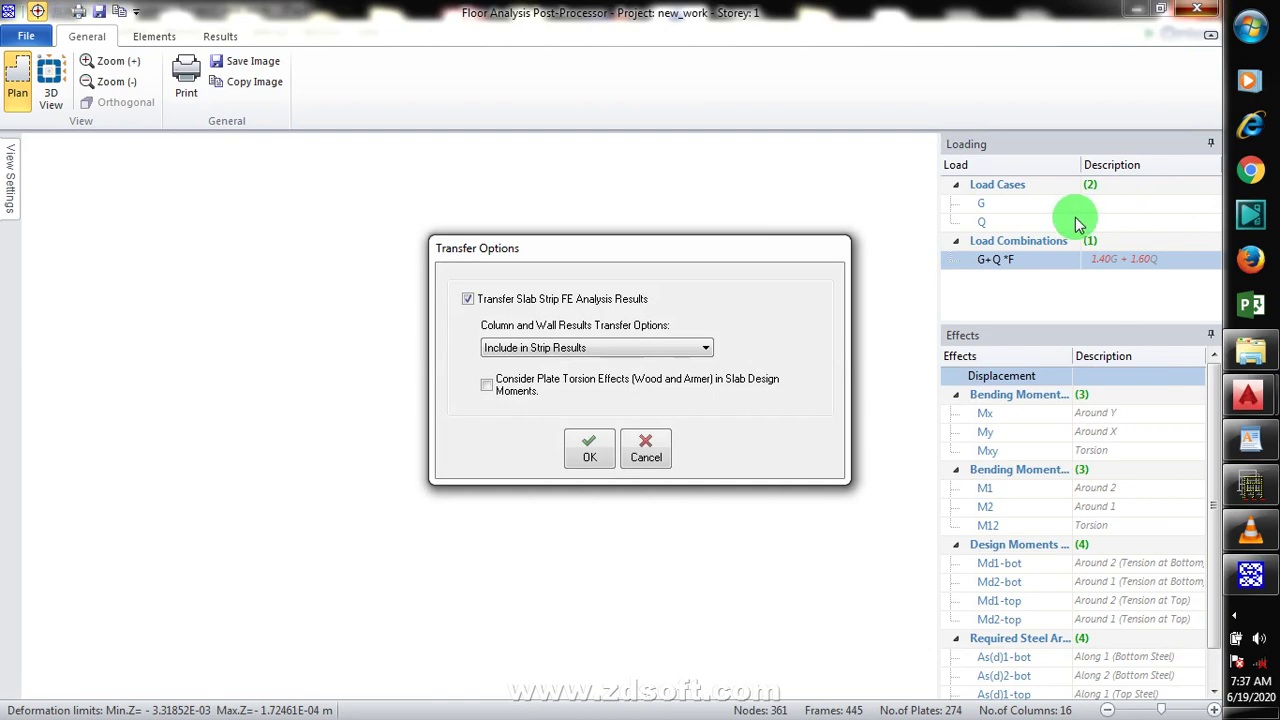
{"action": "left_click", "coordinate": [589, 449]}
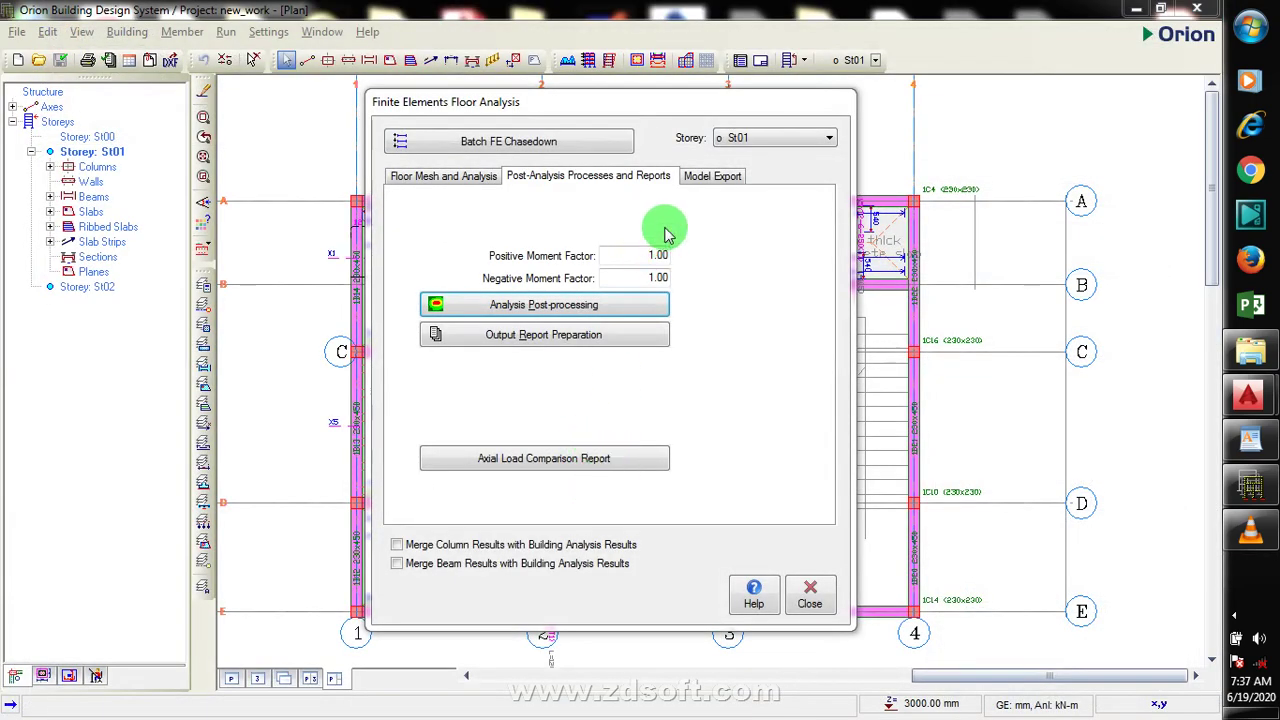
{"action": "left_click", "coordinate": [812, 598]}
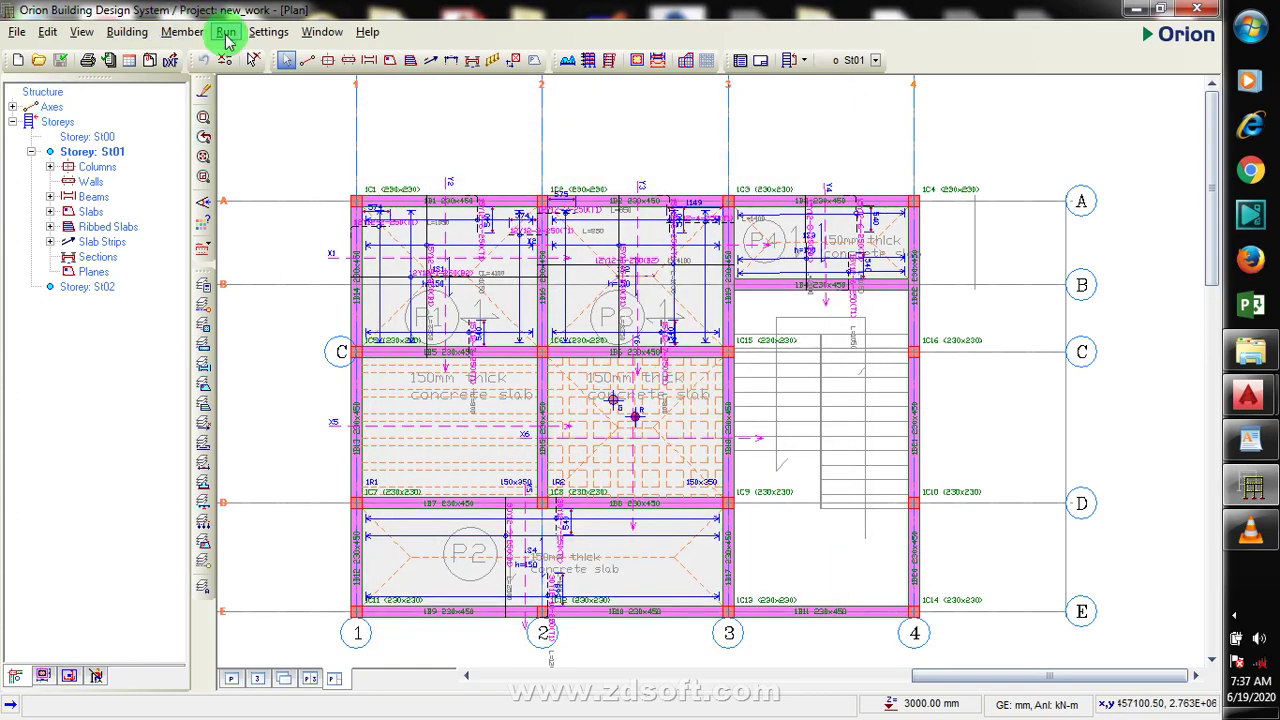
Run Ribbed Slab Analysis for all storeys, replacing the previously transferred rib design forces, and close the joist slab report and analysis settings
{"action": "left_click", "coordinate": [228, 40]}
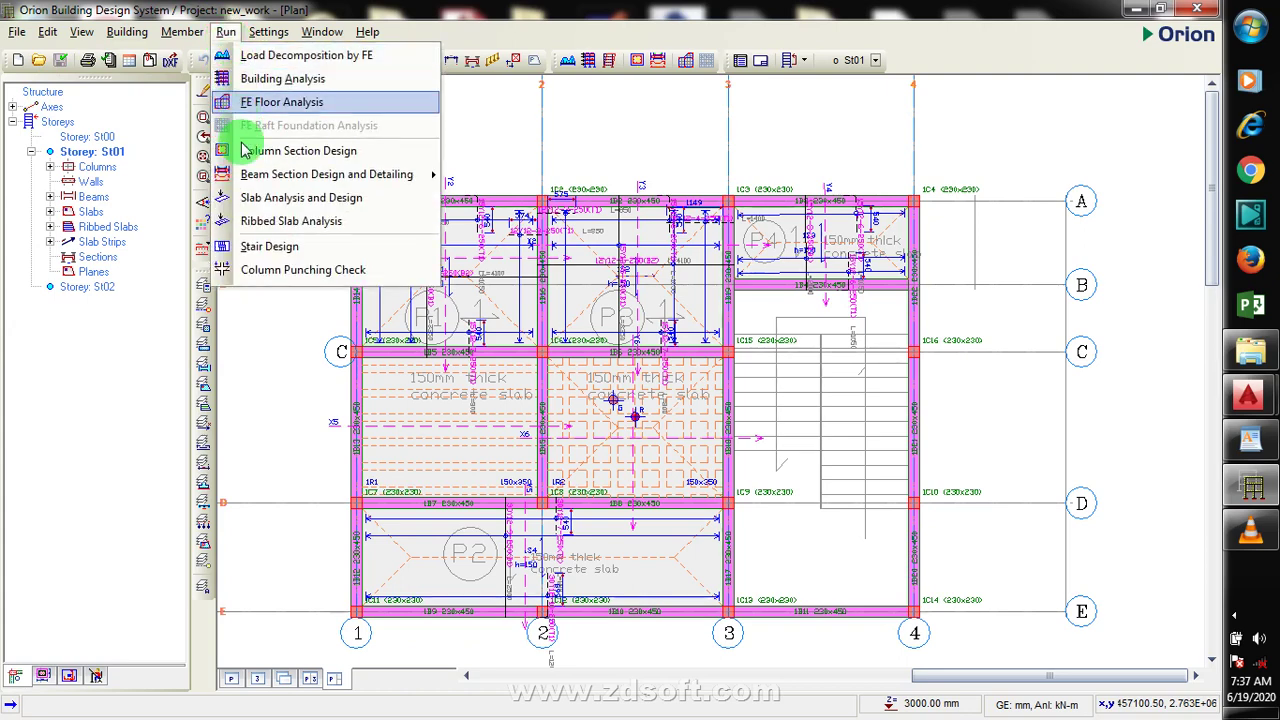
{"action": "left_click", "coordinate": [268, 224]}
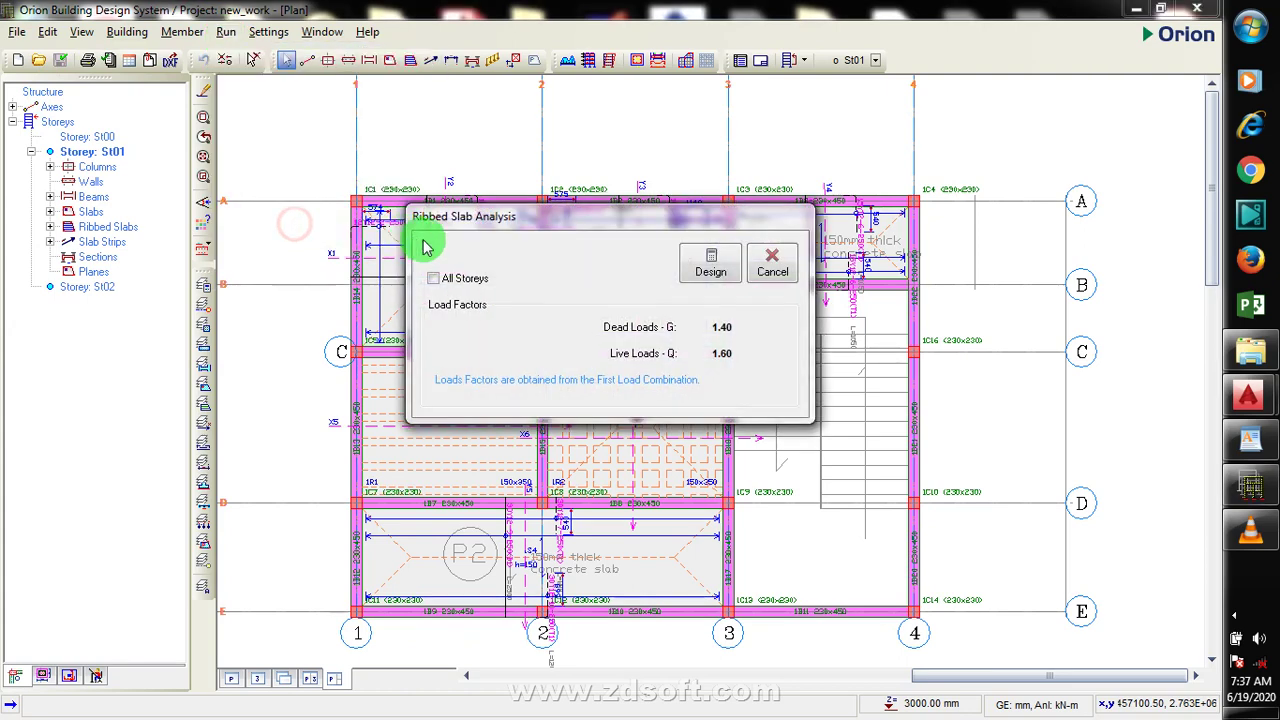
{"action": "left_click", "coordinate": [458, 281]}
{"action": "left_click", "coordinate": [710, 263]}
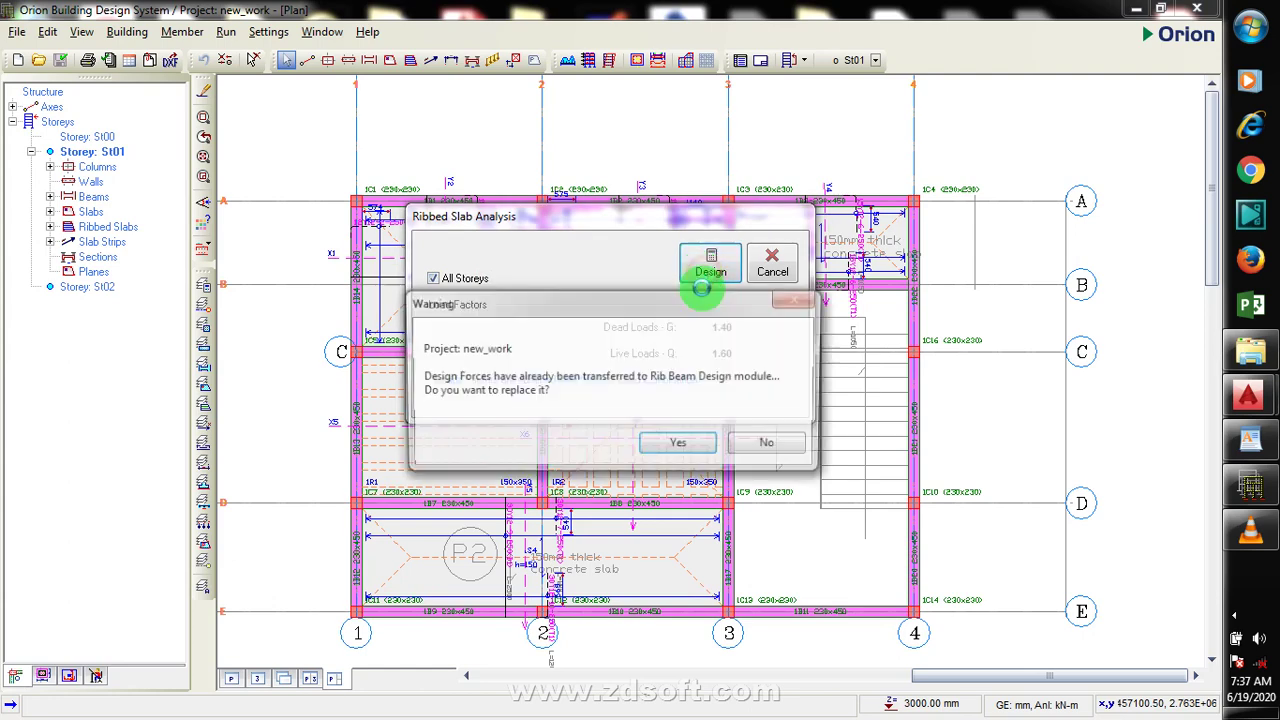
{"action": "left_click", "coordinate": [680, 447]}
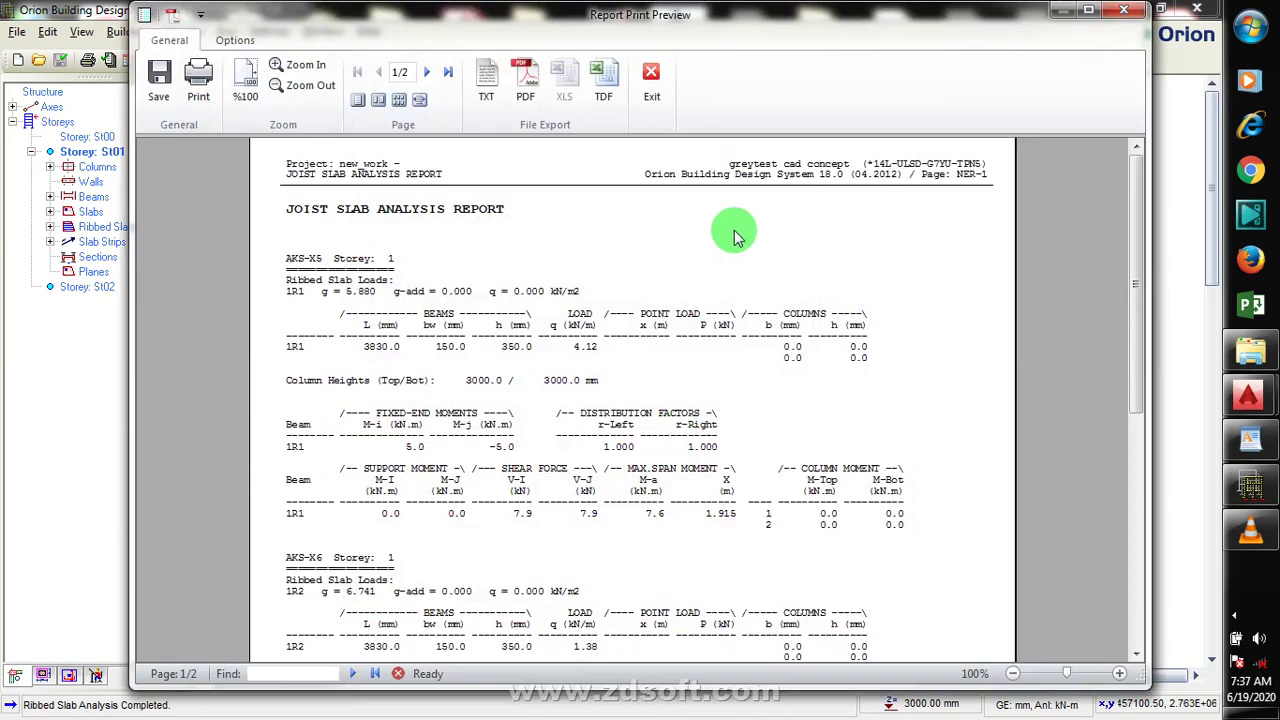
{"action": "left_click", "coordinate": [1127, 15]}
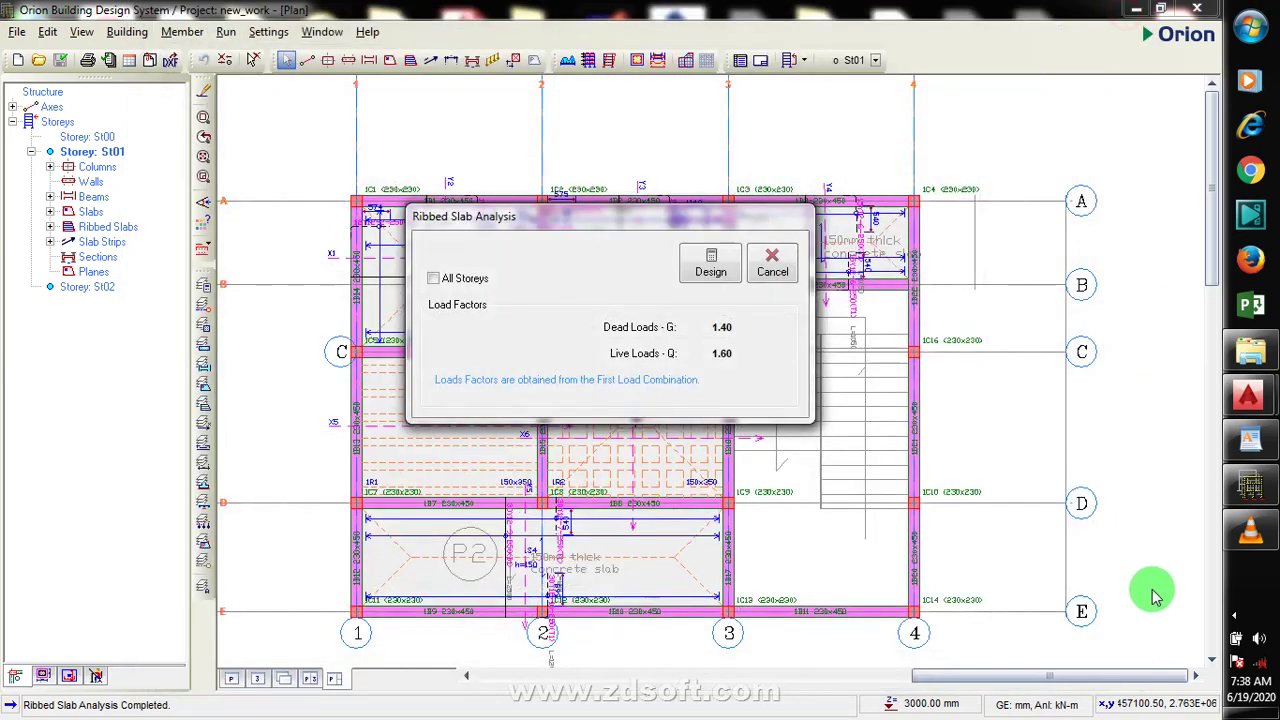
{"action": "left_click", "coordinate": [765, 278]}
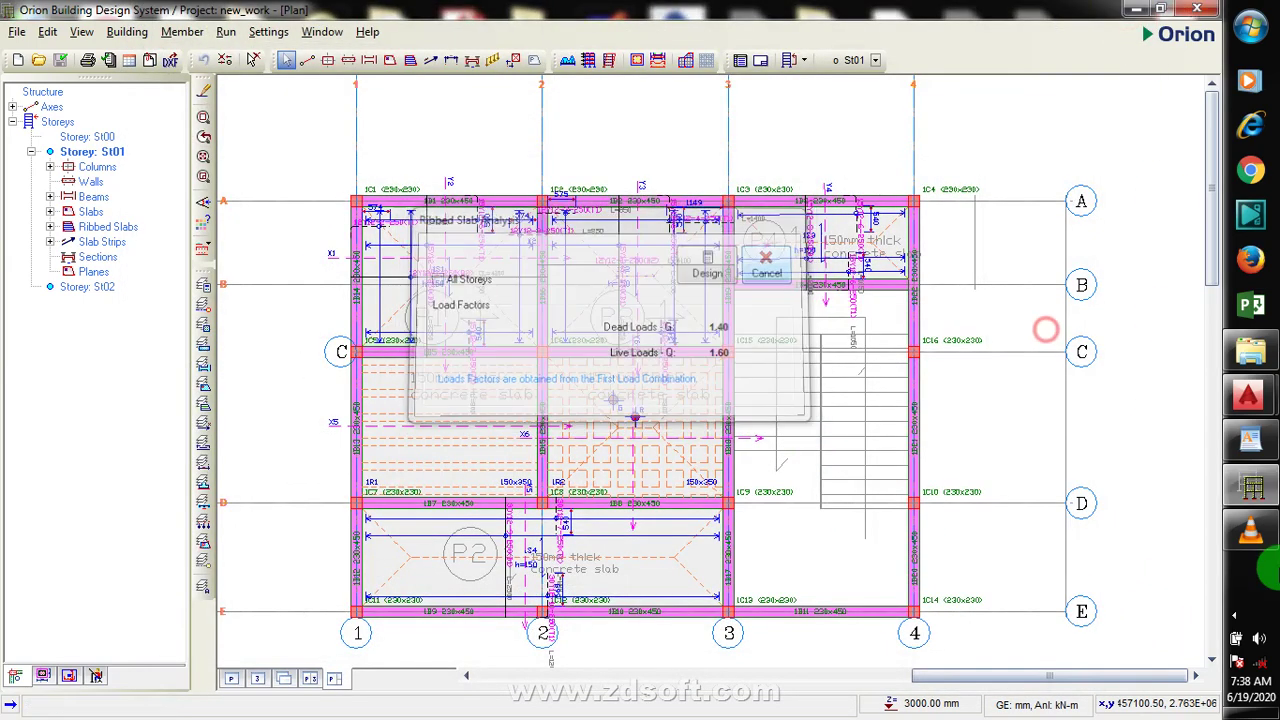
{"action": "left_click", "coordinate": [1237, 616]}
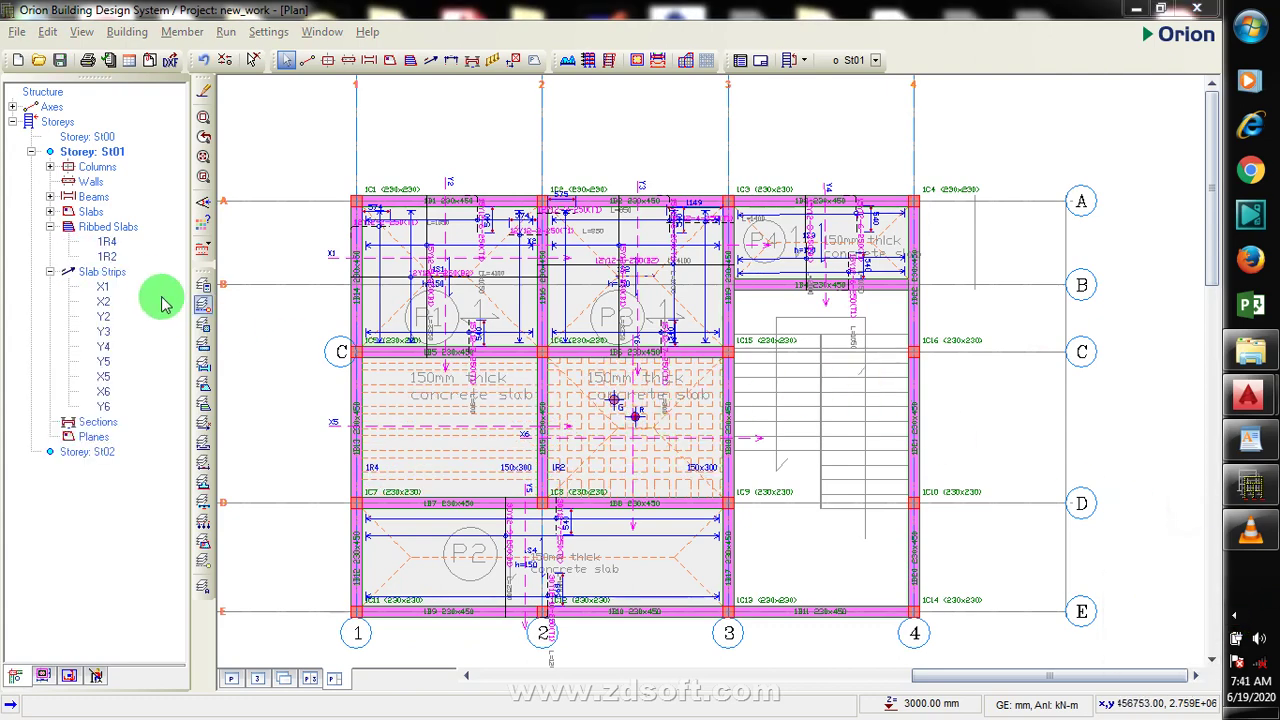
{"action": "left_click", "coordinate": [297, 246]}
{"action": "left_click", "coordinate": [388, 250]}
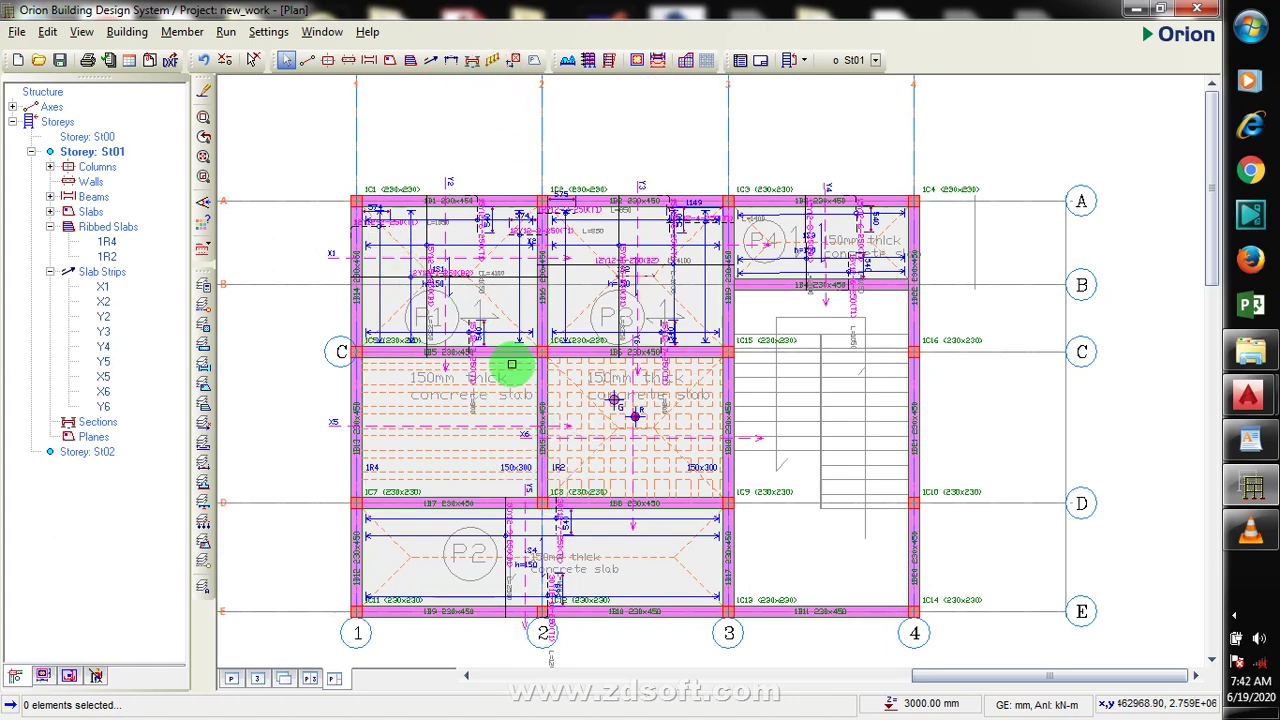
Select ribbed slab 1R4 between axes 1 and 2 and bring up its options
{"action": "left_click", "coordinate": [409, 414]}
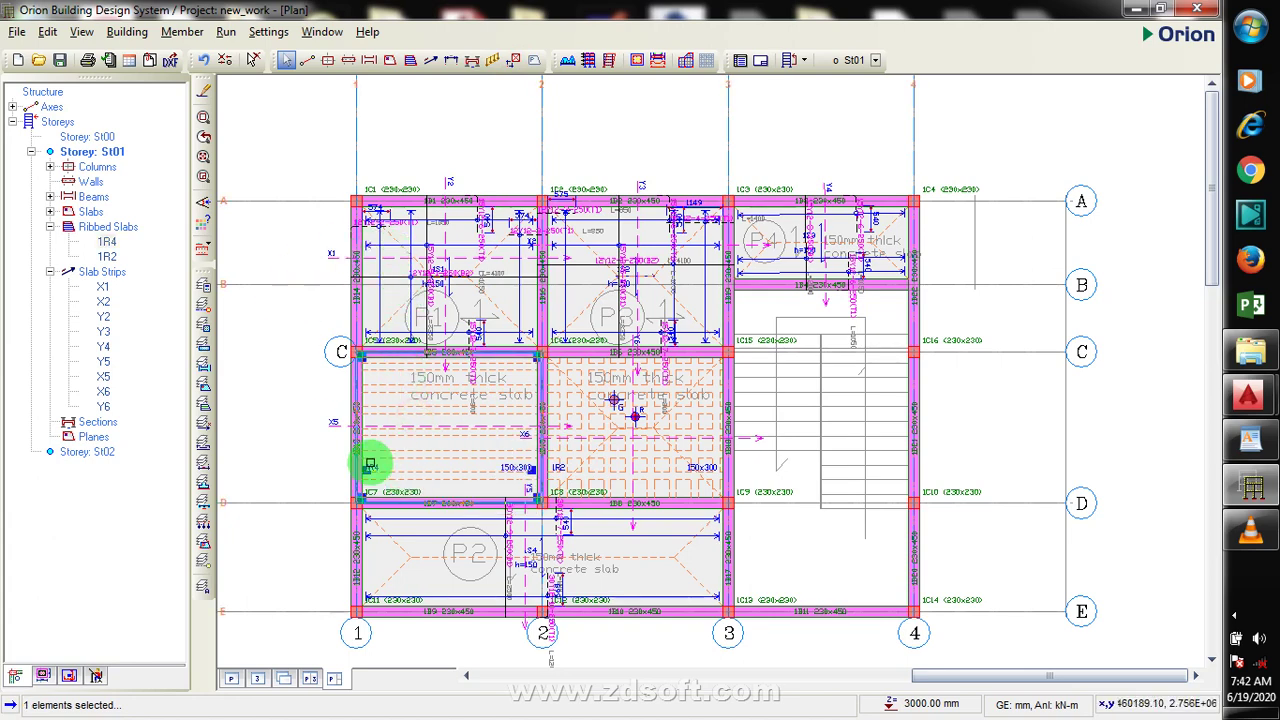
{"action": "right_click", "coordinate": [398, 452]}
{"action": "left_click", "coordinate": [449, 460]}
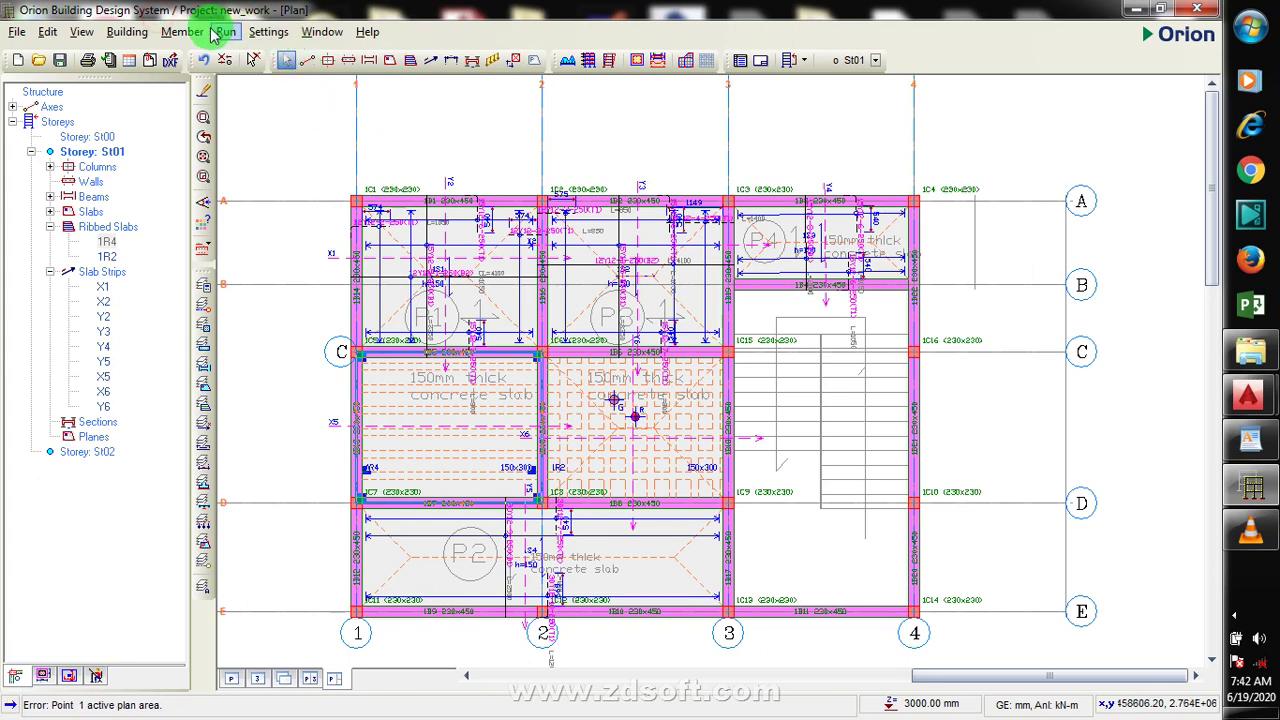
Open rib section design and detailing and examine the reinforcement of axis X5 in Interactive Design
{"action": "left_click", "coordinate": [226, 31]}
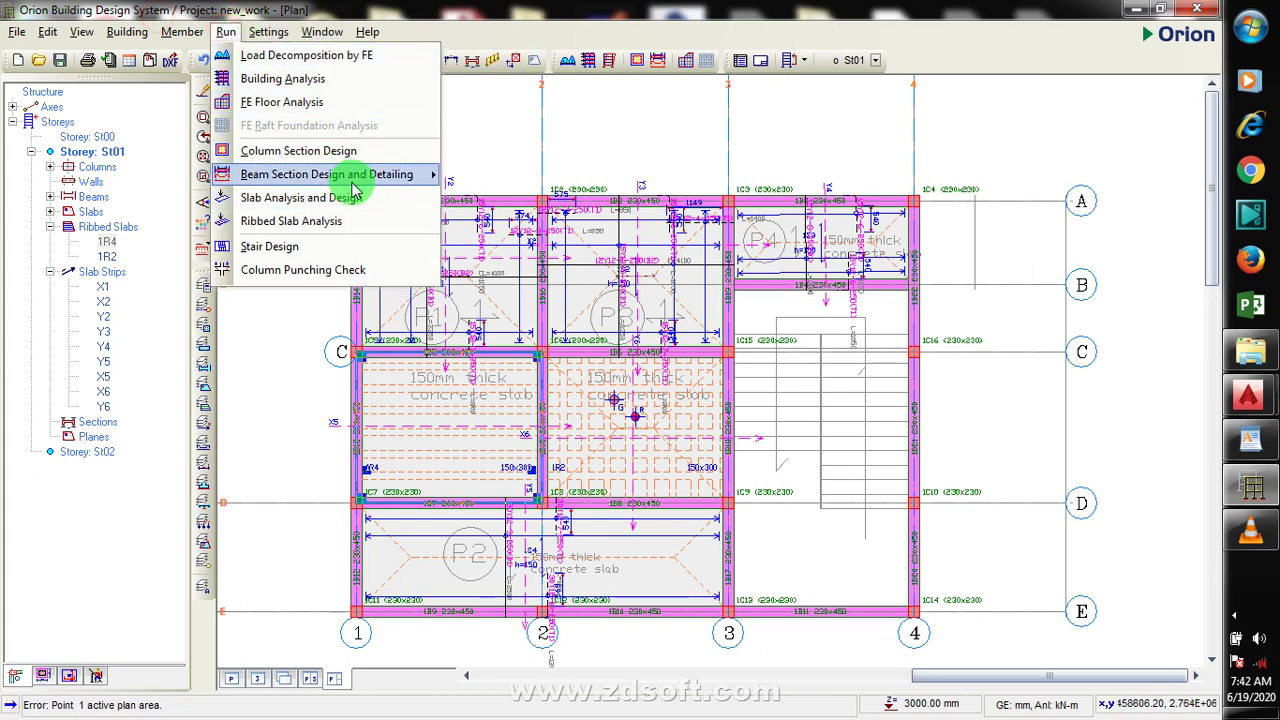
{"action": "mouse_move", "coordinate": [430, 174]}
{"action": "left_click", "coordinate": [519, 199]}
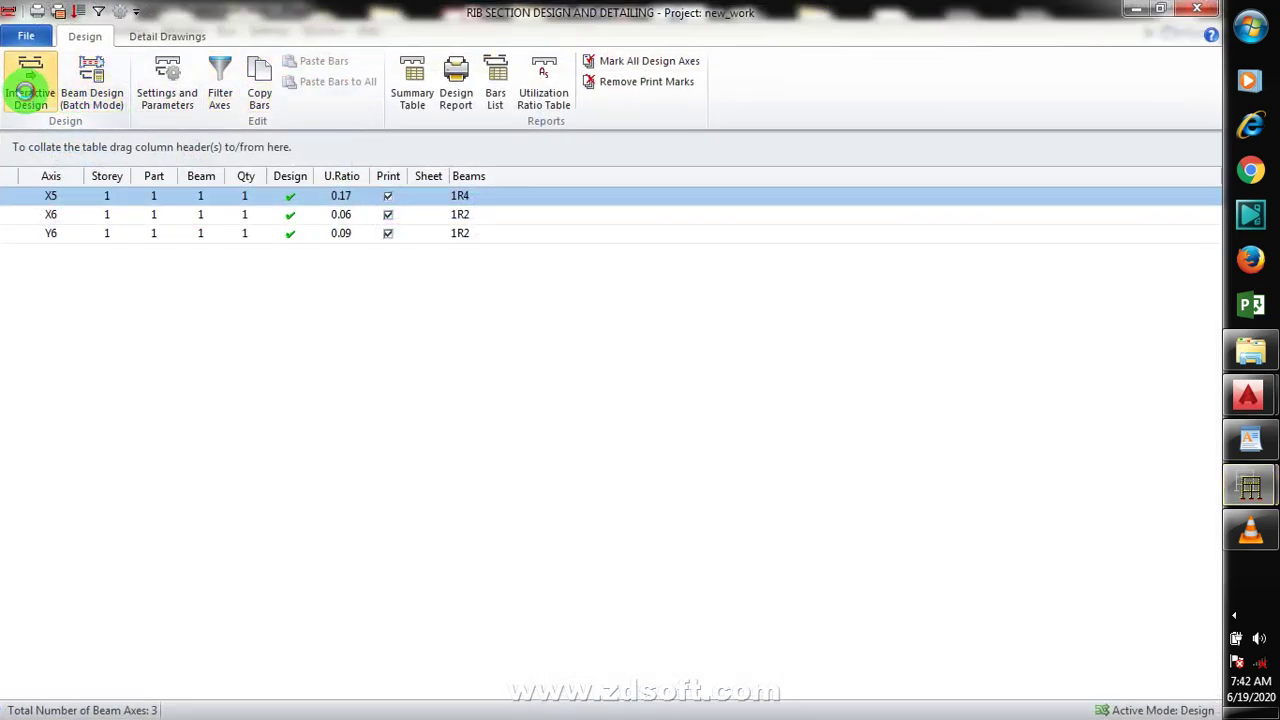
{"action": "left_click", "coordinate": [27, 92]}
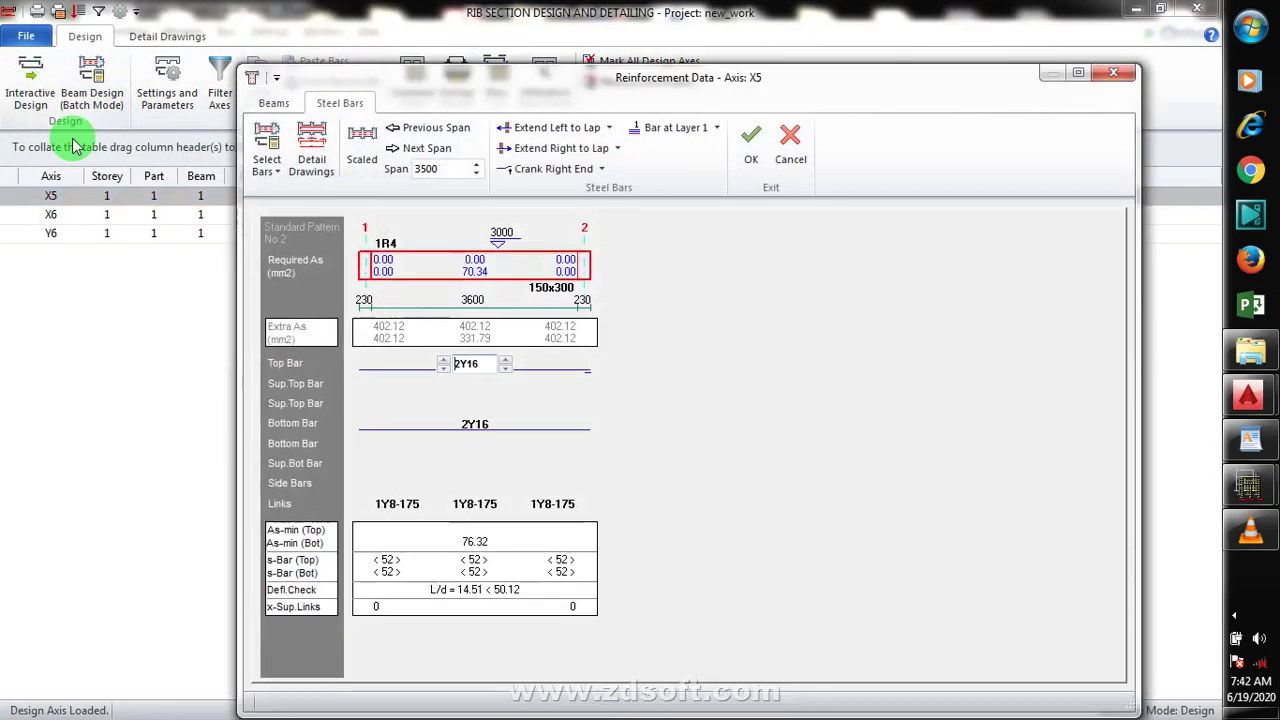
{"action": "left_click", "coordinate": [1110, 86]}
Batch-design the rib reinforcement for all storeys with Re-select All Bars, and return to the plan
{"action": "left_click", "coordinate": [100, 88]}
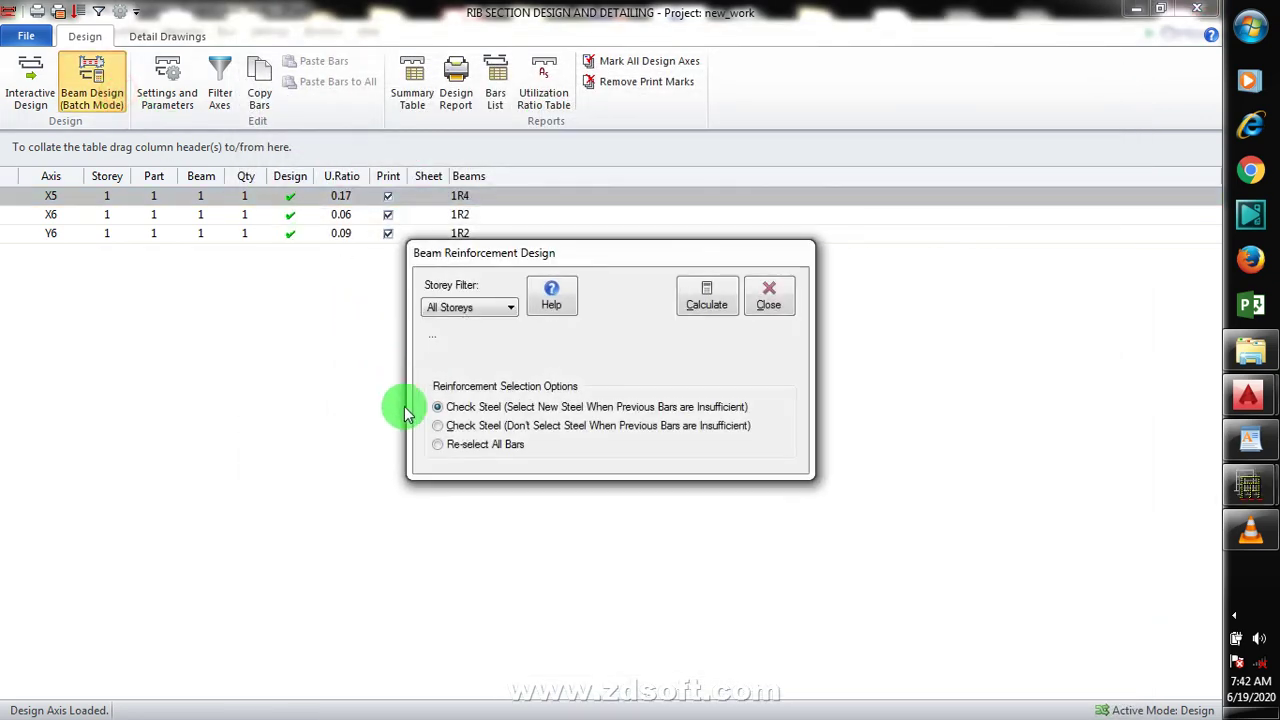
{"action": "left_click", "coordinate": [455, 446]}
{"action": "left_click", "coordinate": [690, 298]}
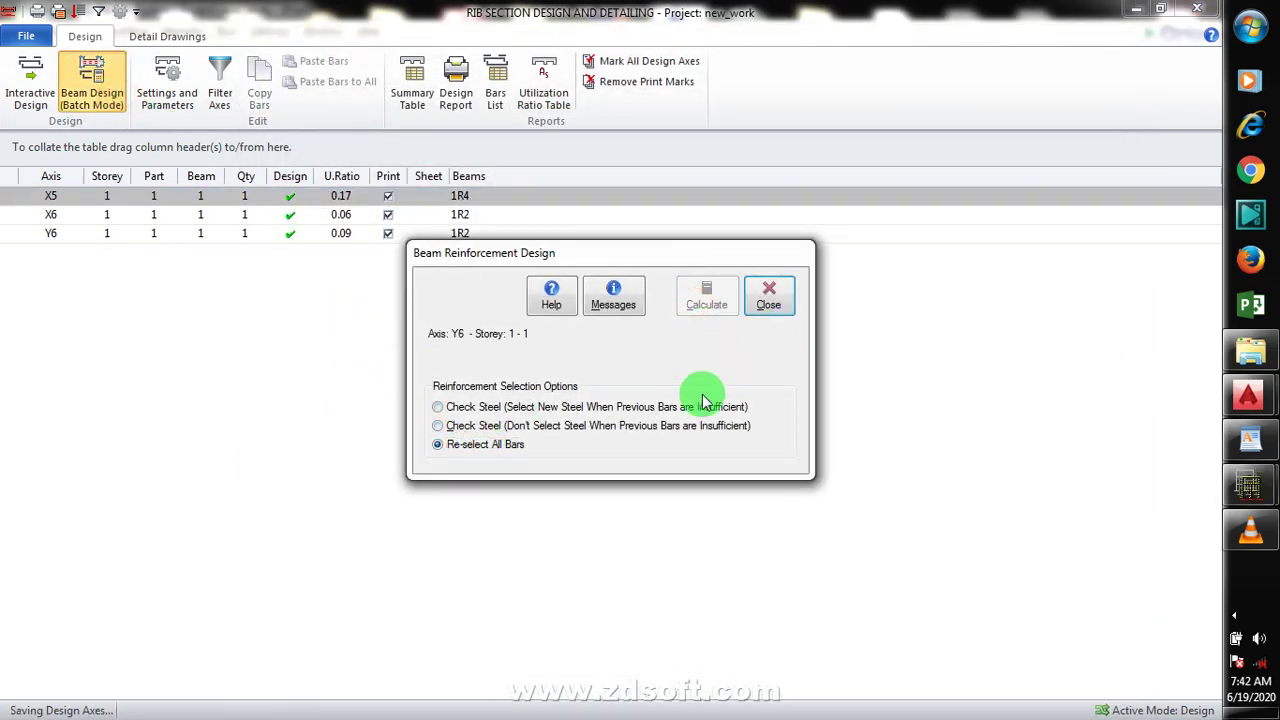
{"action": "left_click", "coordinate": [767, 303]}
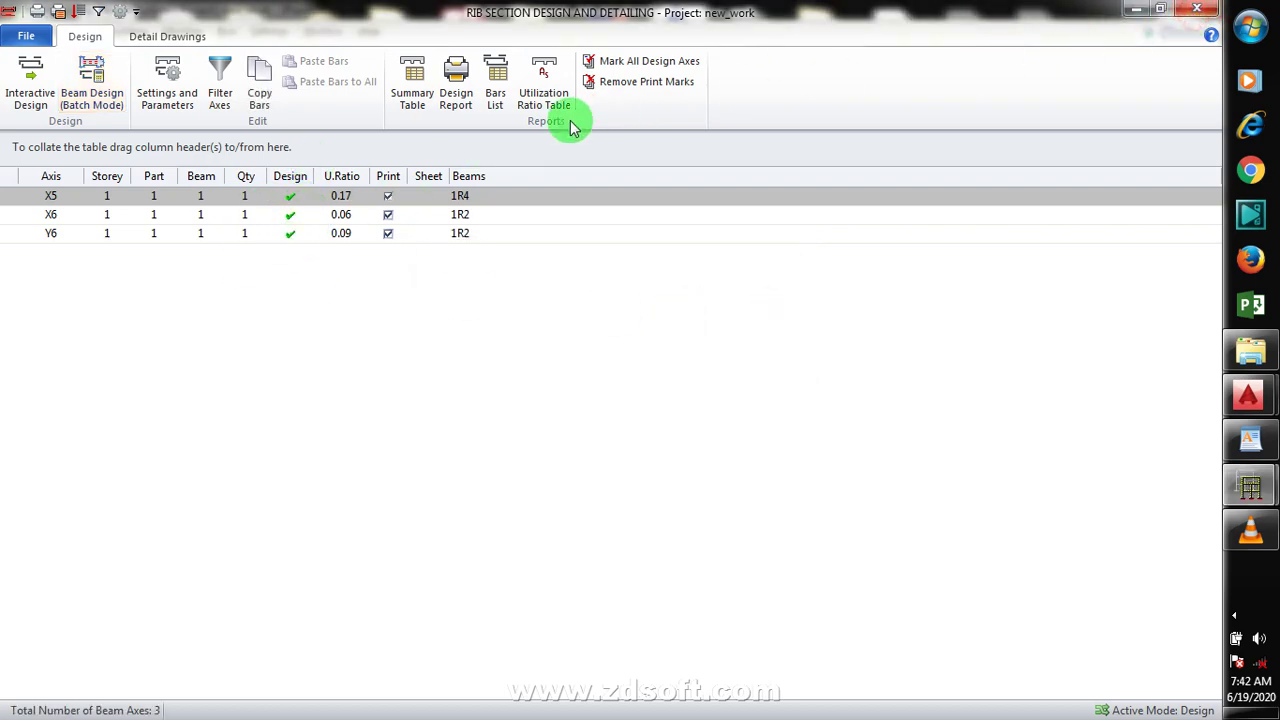
{"action": "left_click", "coordinate": [1206, 10]}
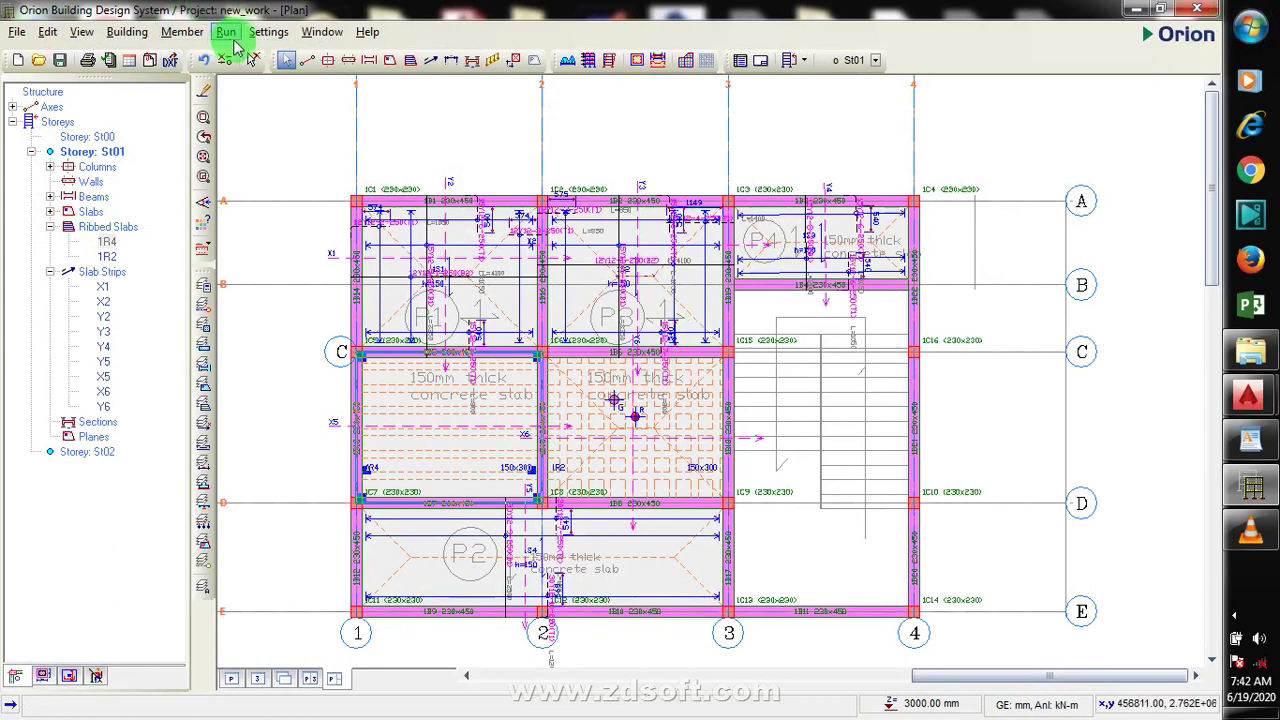
{"action": "left_click", "coordinate": [231, 35]}
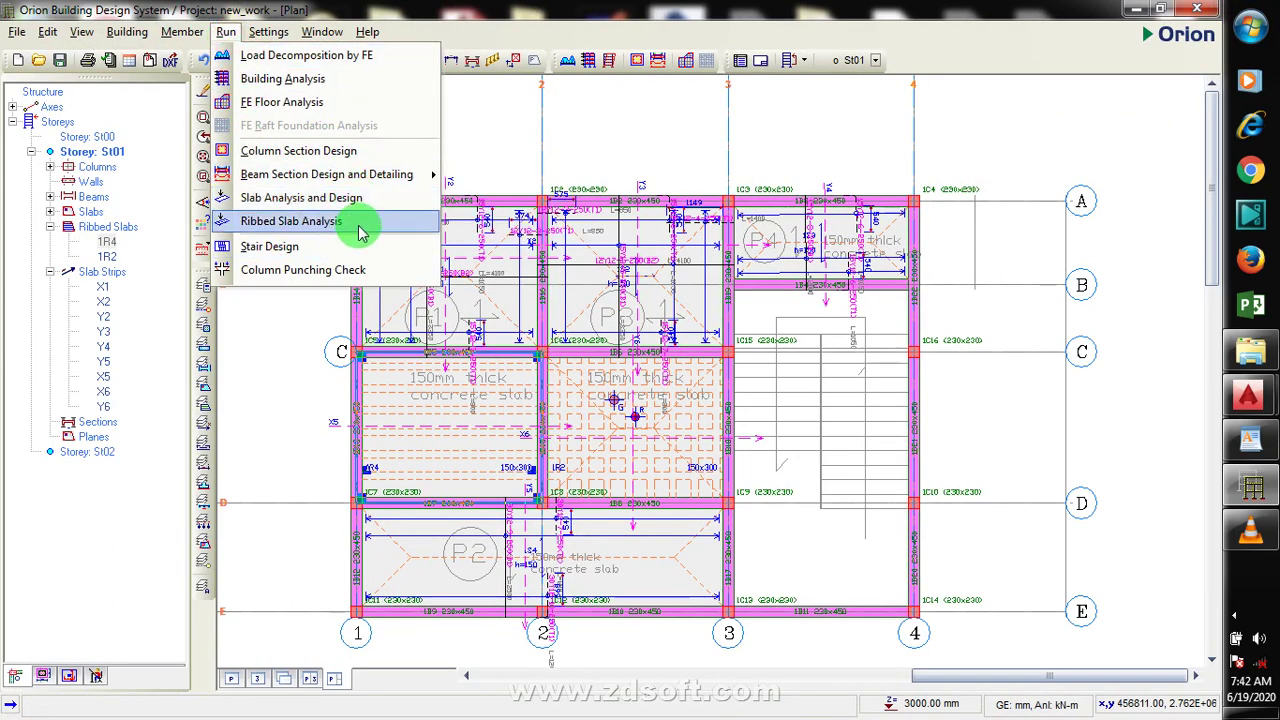
{"action": "left_click_drag", "start_coordinate": [688, 147], "coordinate": [884, 190]}
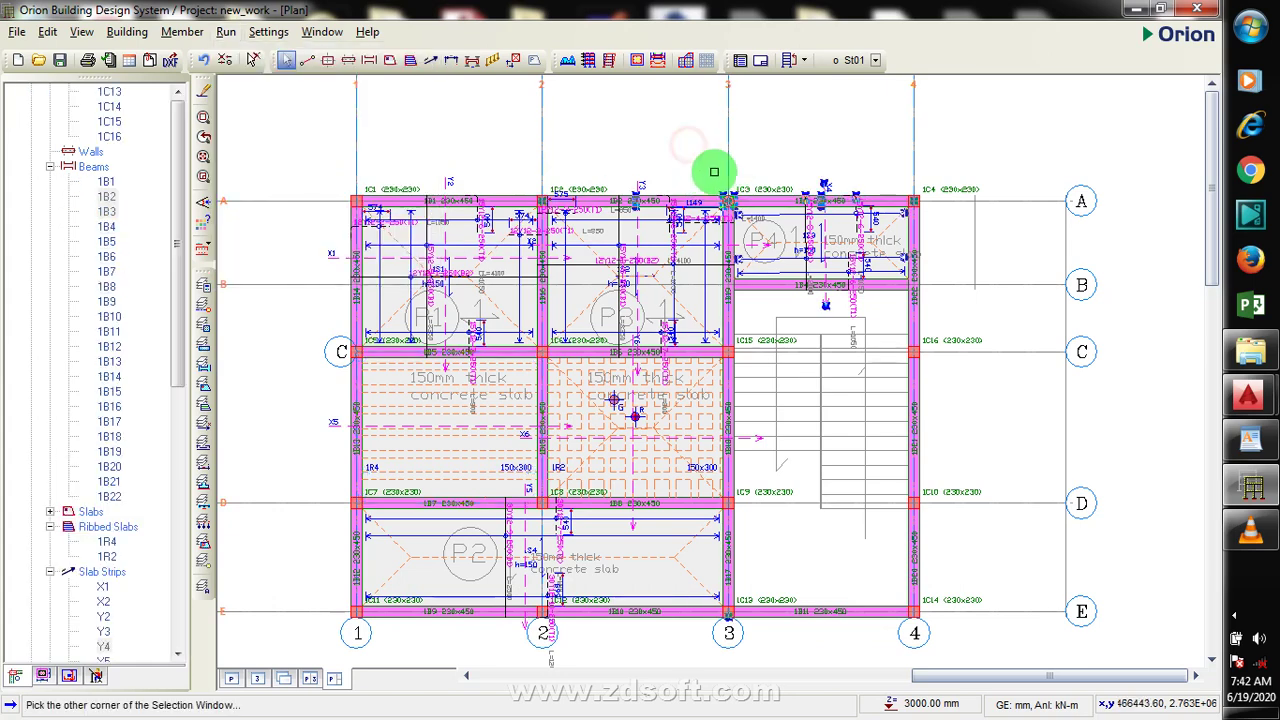
{"action": "left_click", "coordinate": [684, 146]}
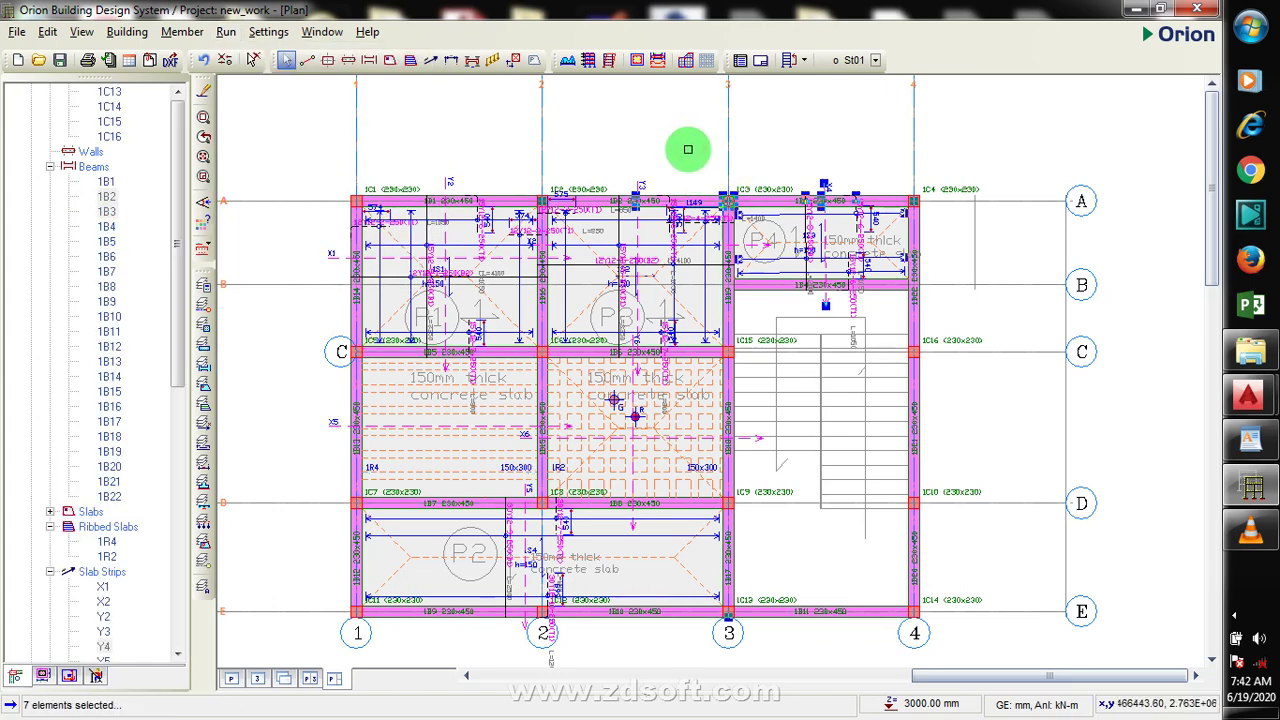
{"action": "key", "text": "Escape"}
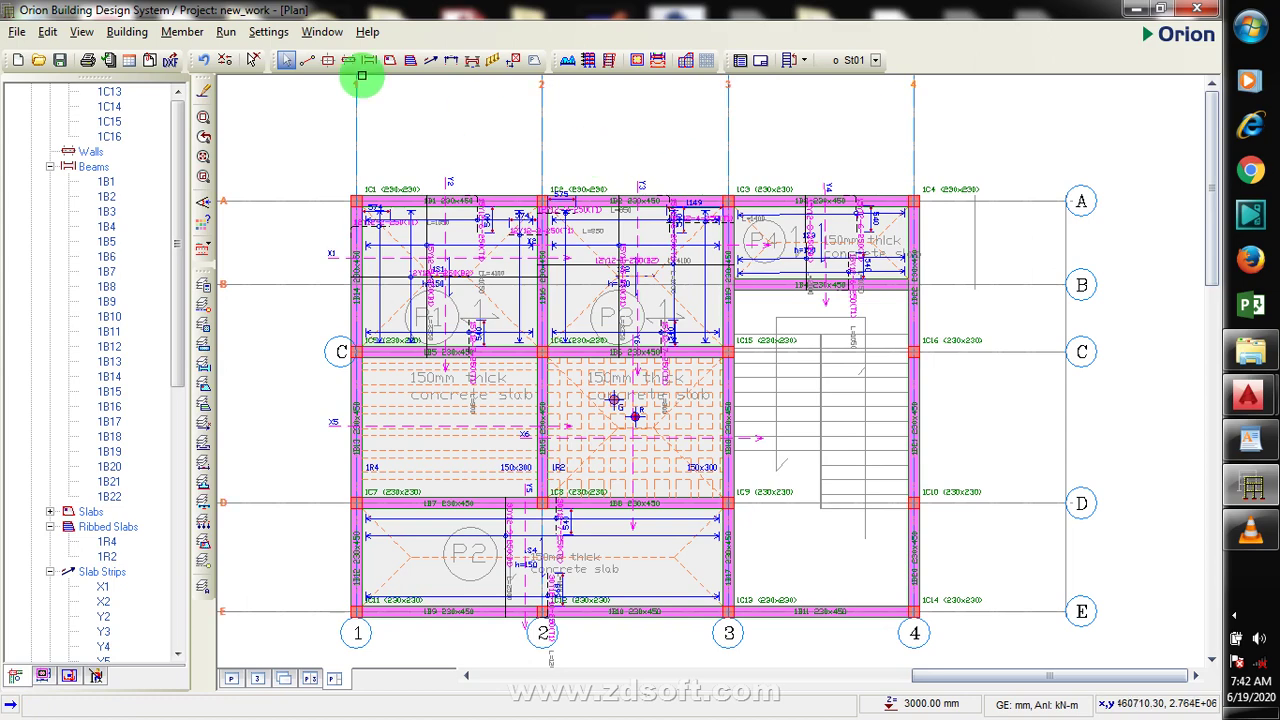
{"action": "left_click", "coordinate": [1234, 617]}
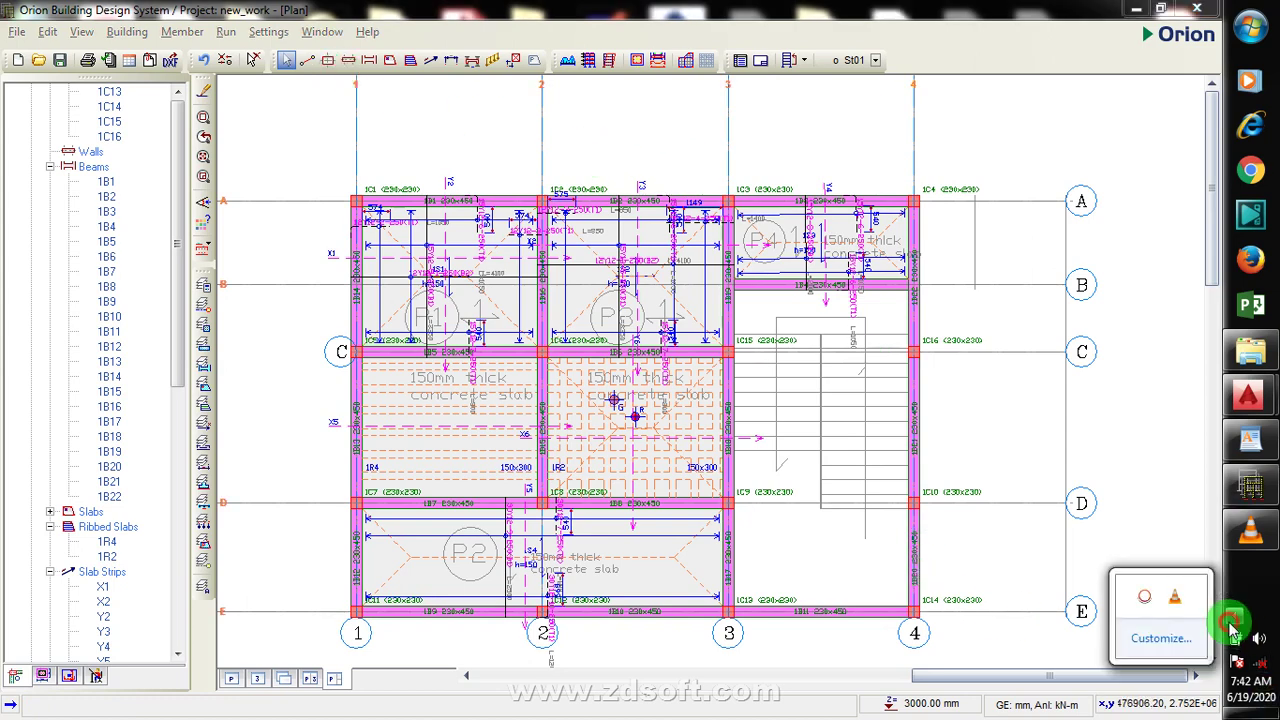
{"action": "right_click", "coordinate": [1141, 600]}
{"action": "left_click", "coordinate": [1160, 531]}
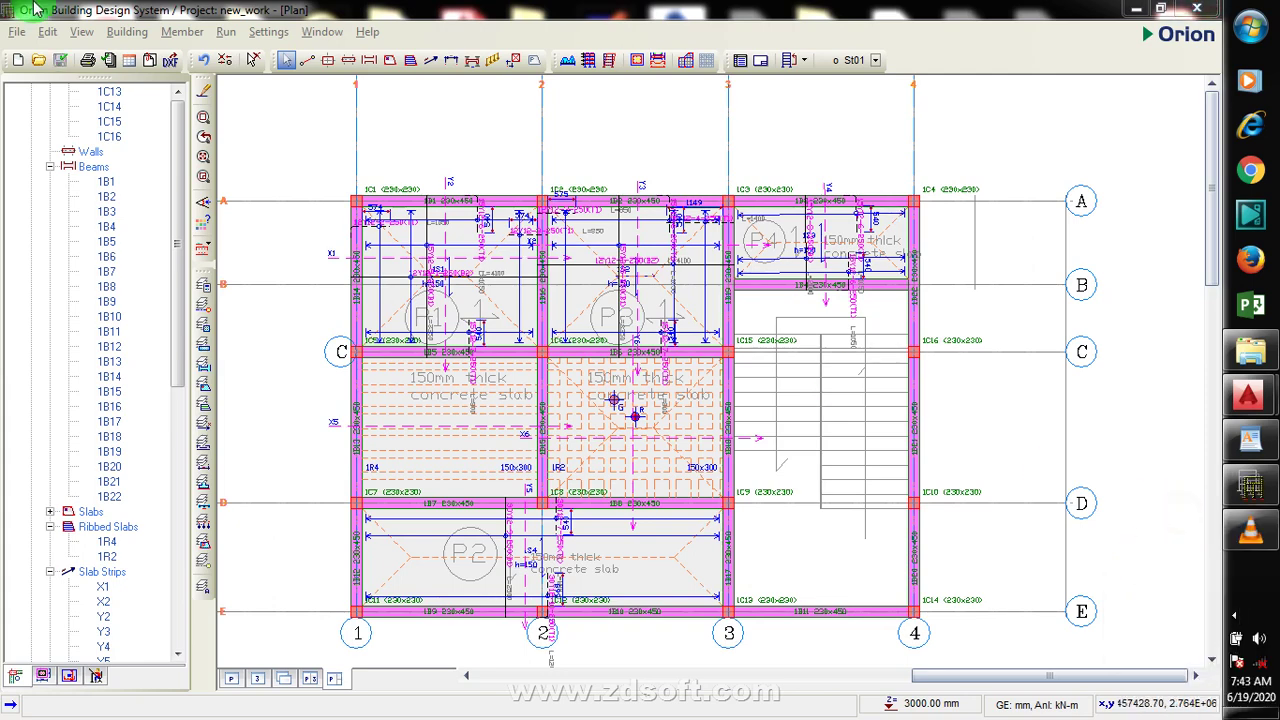
Open Column Section Design using the existing analysis results, examine the steel bars and links of all columns, and return to the plan
{"action": "left_click", "coordinate": [226, 32]}
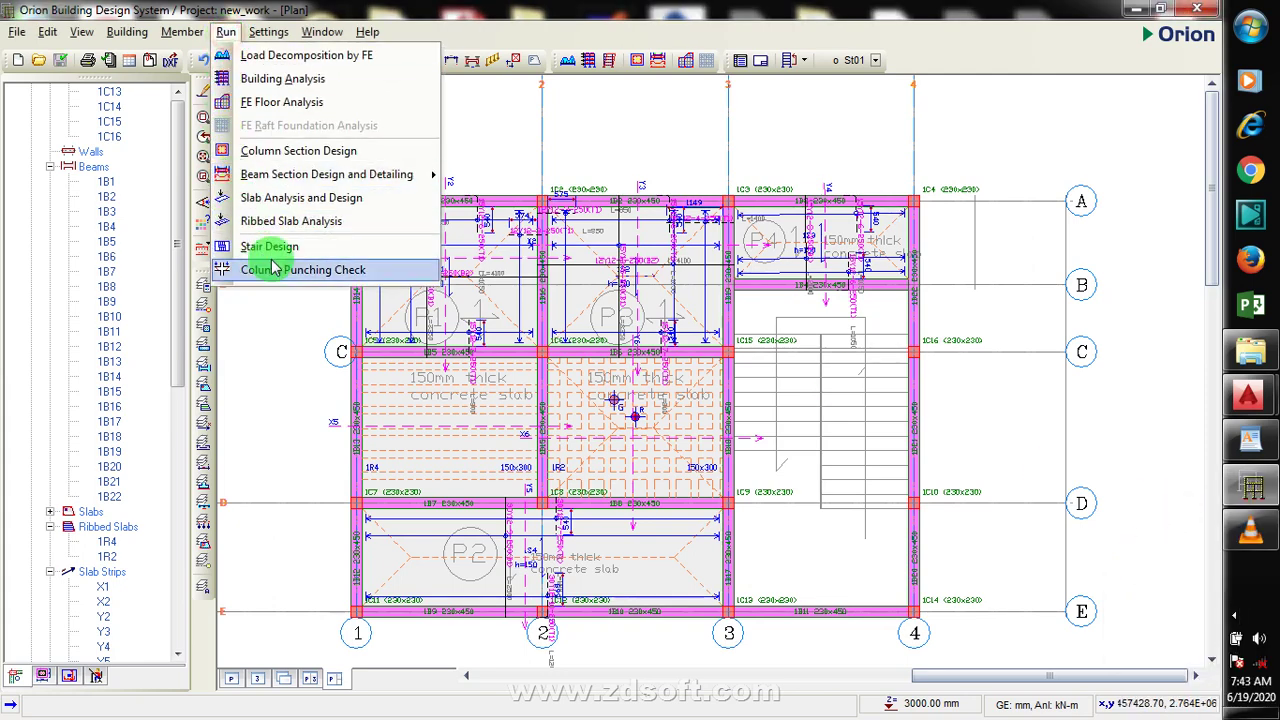
{"action": "left_click", "coordinate": [335, 149]}
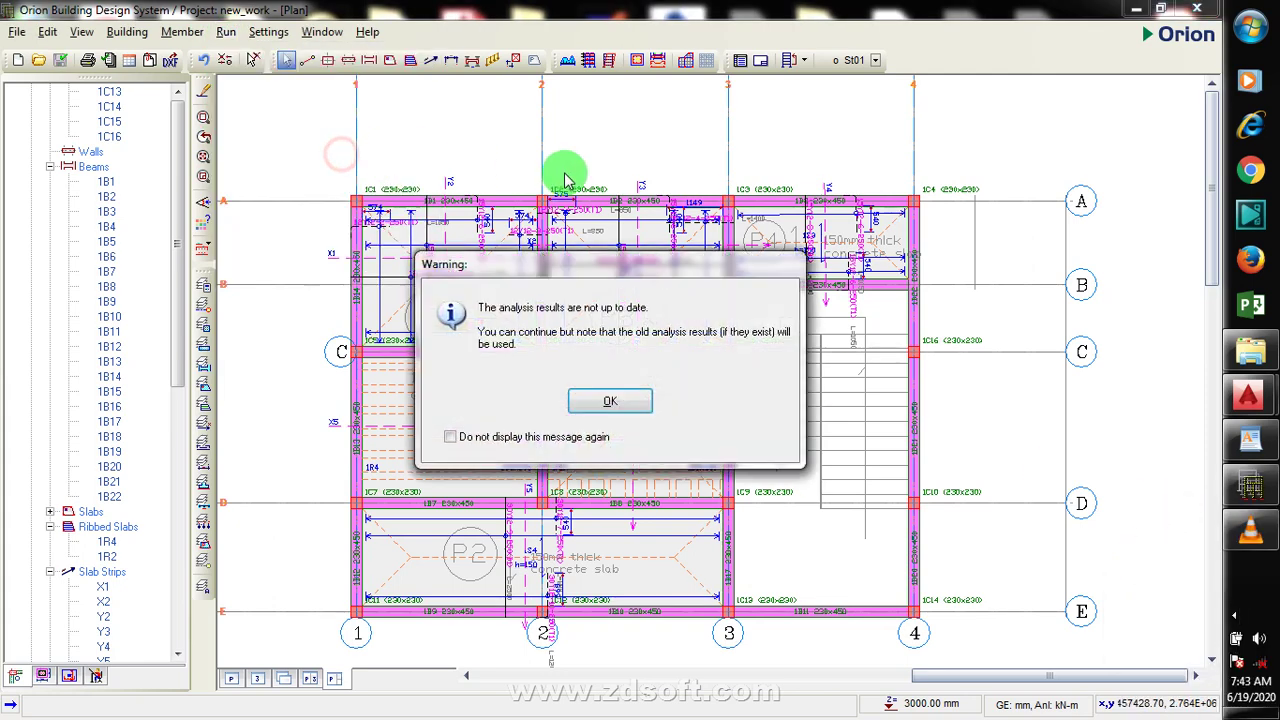
{"action": "left_click", "coordinate": [614, 388]}
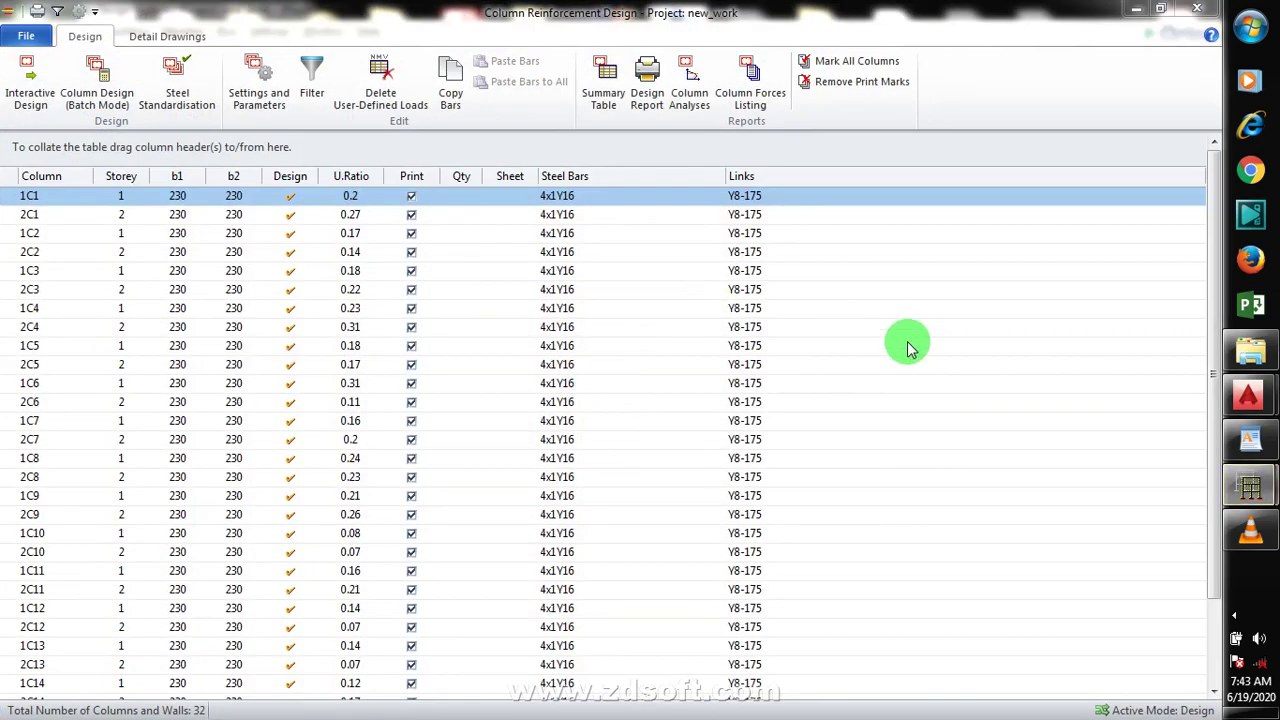
{"action": "scroll", "coordinate": [903, 346], "scroll_direction": "down", "scroll_amount": 1}
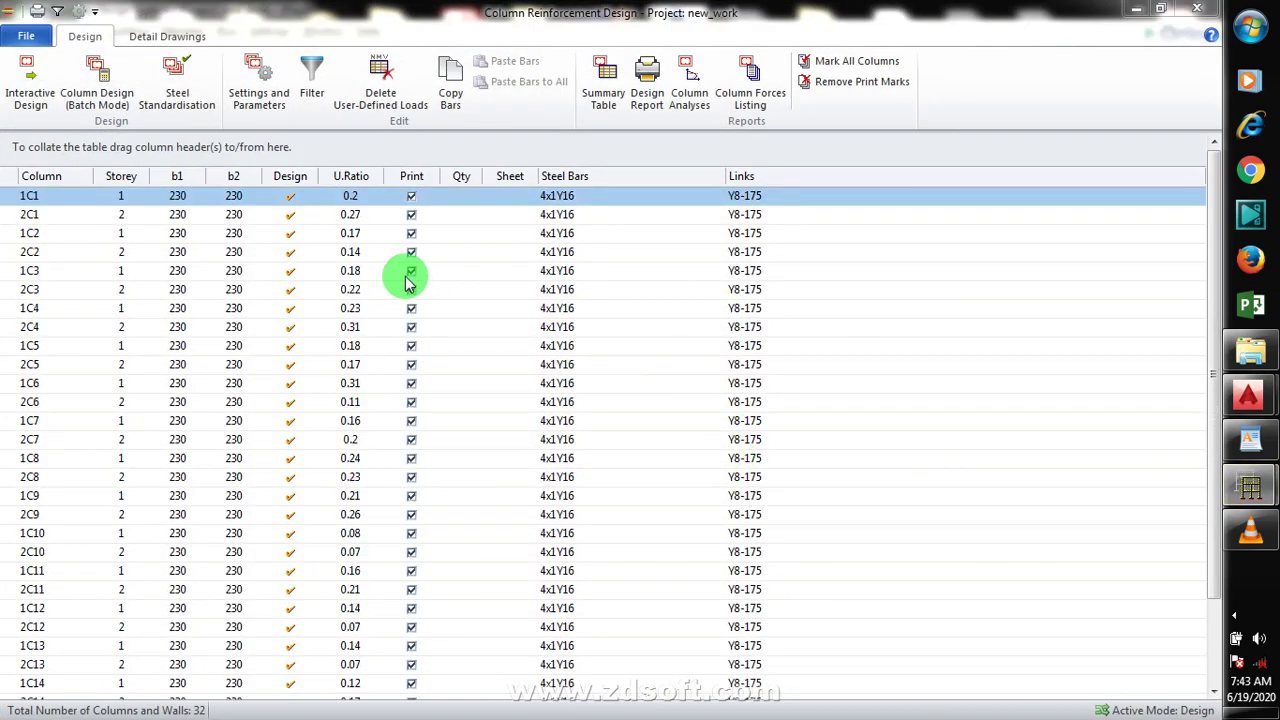
{"action": "scroll", "coordinate": [200, 230], "scroll_direction": "down", "scroll_amount": 2}
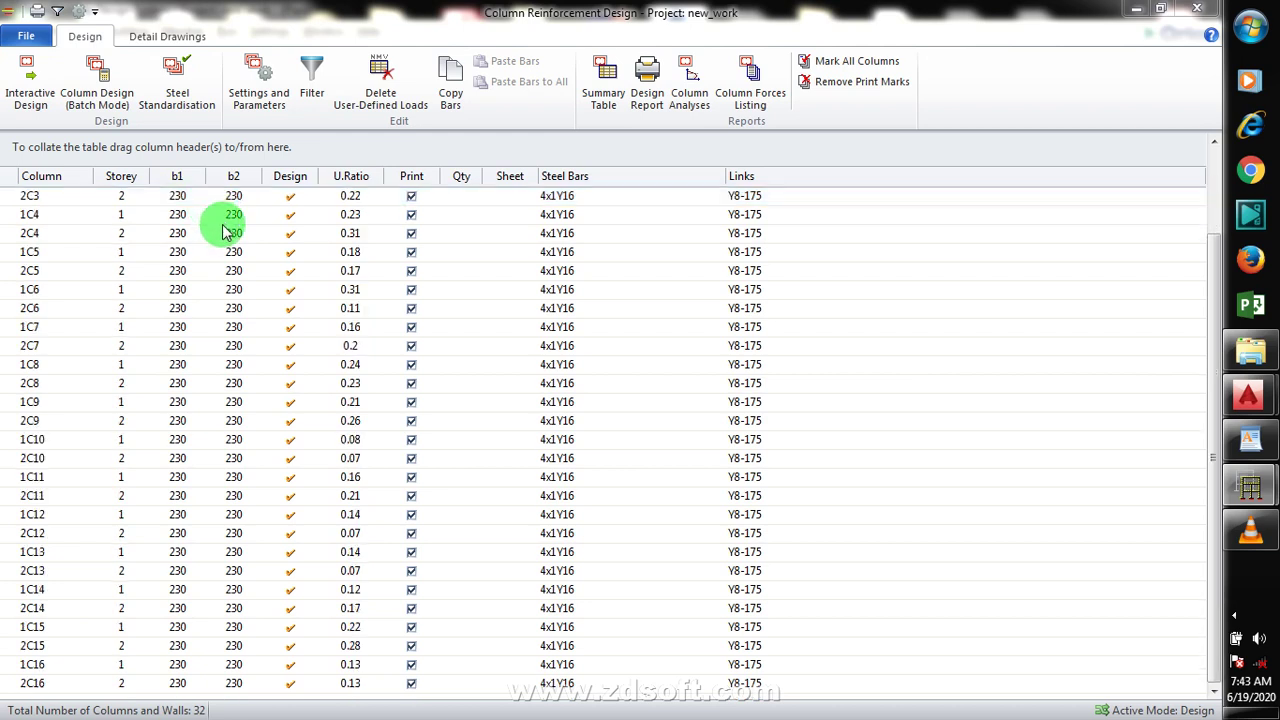
{"action": "scroll", "coordinate": [180, 355], "scroll_direction": "up", "scroll_amount": 2}
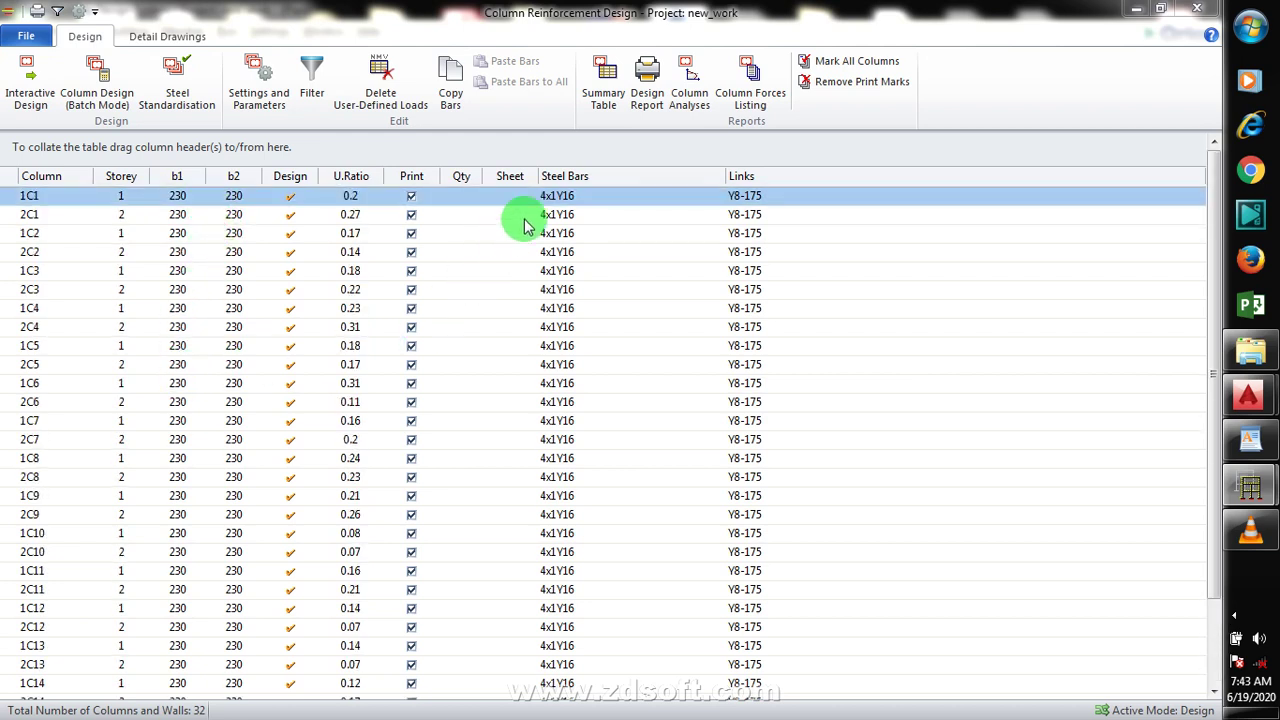
{"action": "scroll", "coordinate": [570, 225], "scroll_direction": "down", "scroll_amount": 1}
{"action": "scroll", "coordinate": [565, 228], "scroll_direction": "down", "scroll_amount": 1}
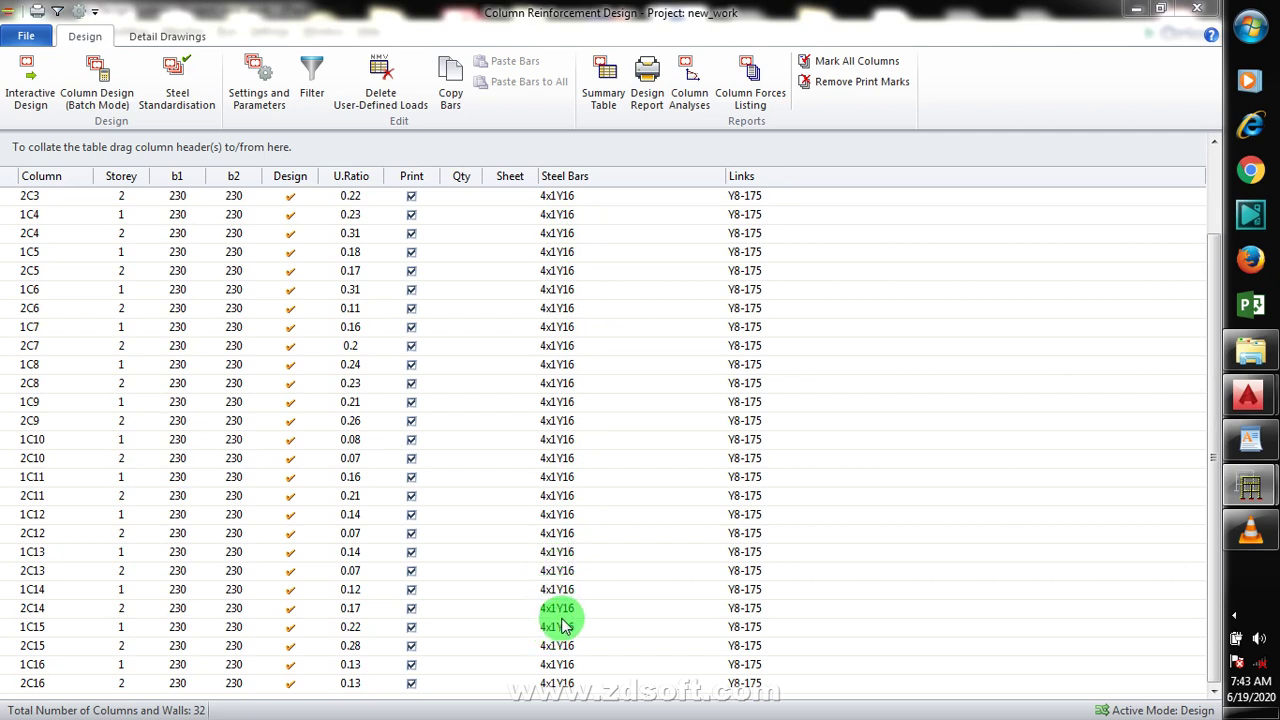
{"action": "scroll", "coordinate": [560, 600], "scroll_direction": "up", "scroll_amount": 2}
{"action": "scroll", "coordinate": [578, 390], "scroll_direction": "down", "scroll_amount": 2}
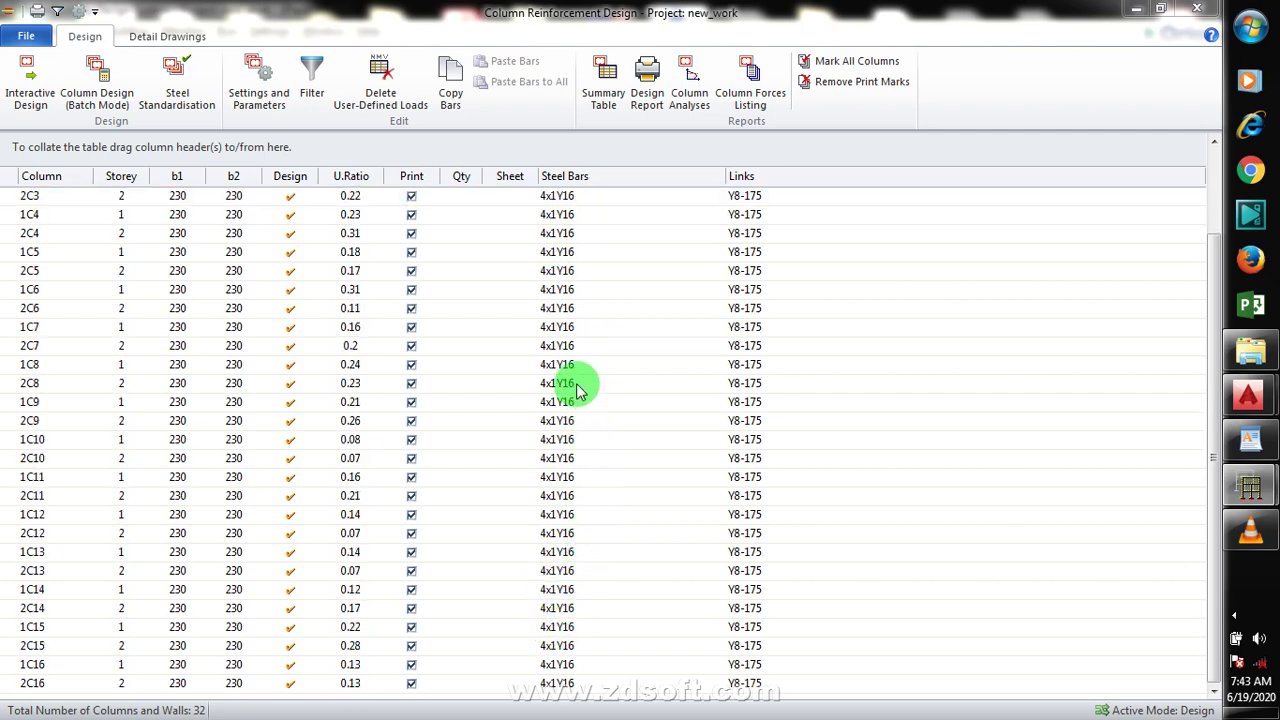
{"action": "scroll", "coordinate": [575, 385], "scroll_direction": "up", "scroll_amount": 2}
{"action": "scroll", "coordinate": [530, 335], "scroll_direction": "down", "scroll_amount": 2}
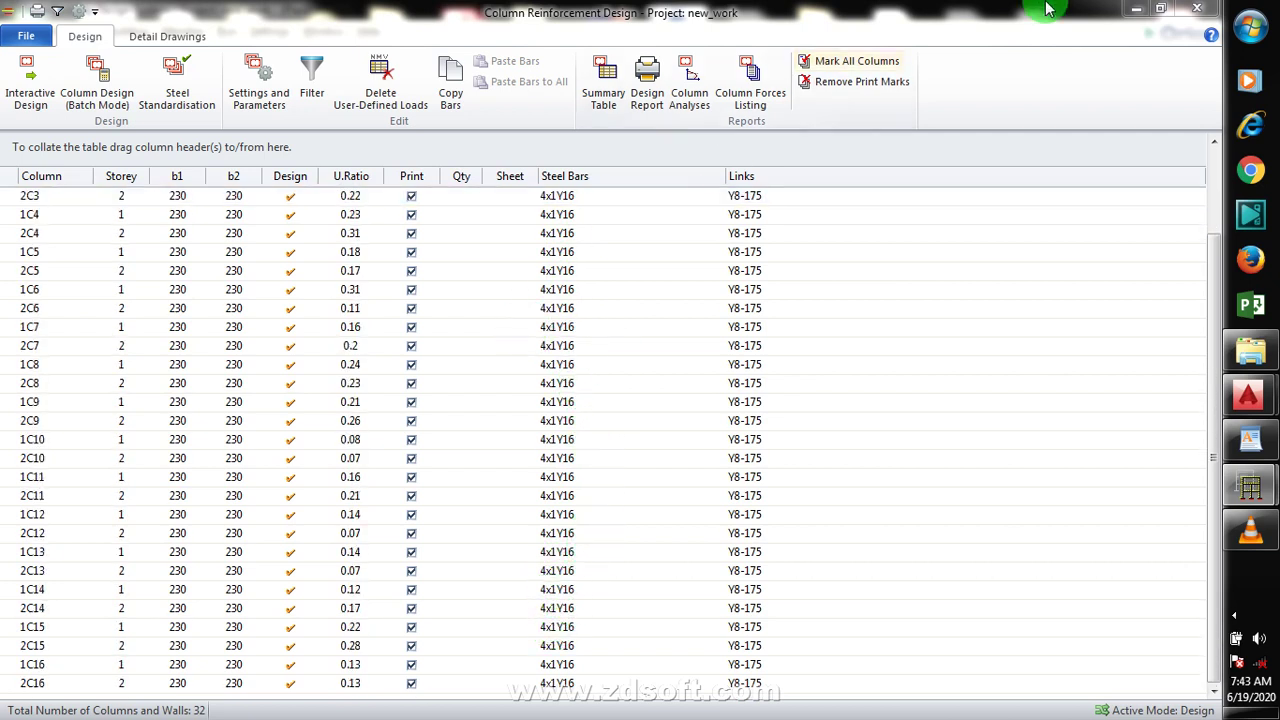
{"action": "left_click", "coordinate": [1195, 18]}
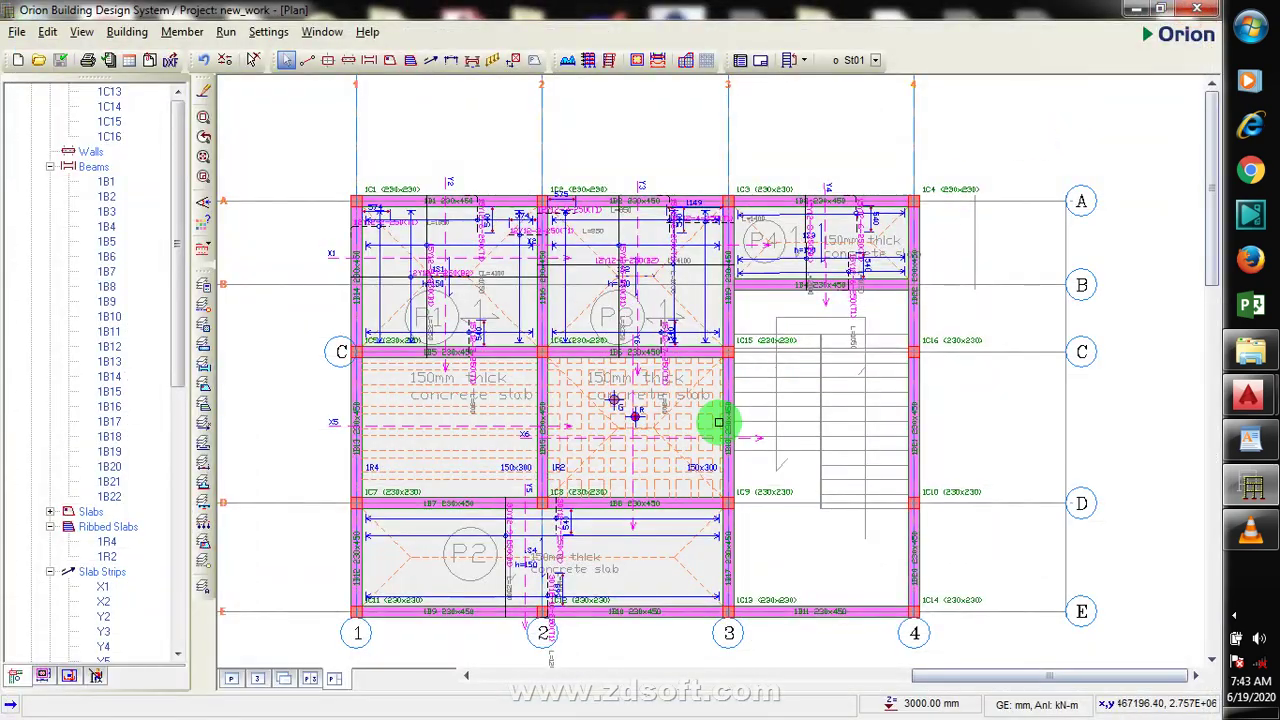
Collapse the Slab Strips, Ribbed Slabs and Beams branches of storey St01 in the structure tree
{"action": "scroll", "coordinate": [860, 390], "scroll_direction": "down", "scroll_amount": 3}
{"action": "scroll", "coordinate": [875, 392], "scroll_direction": "up", "scroll_amount": 5}
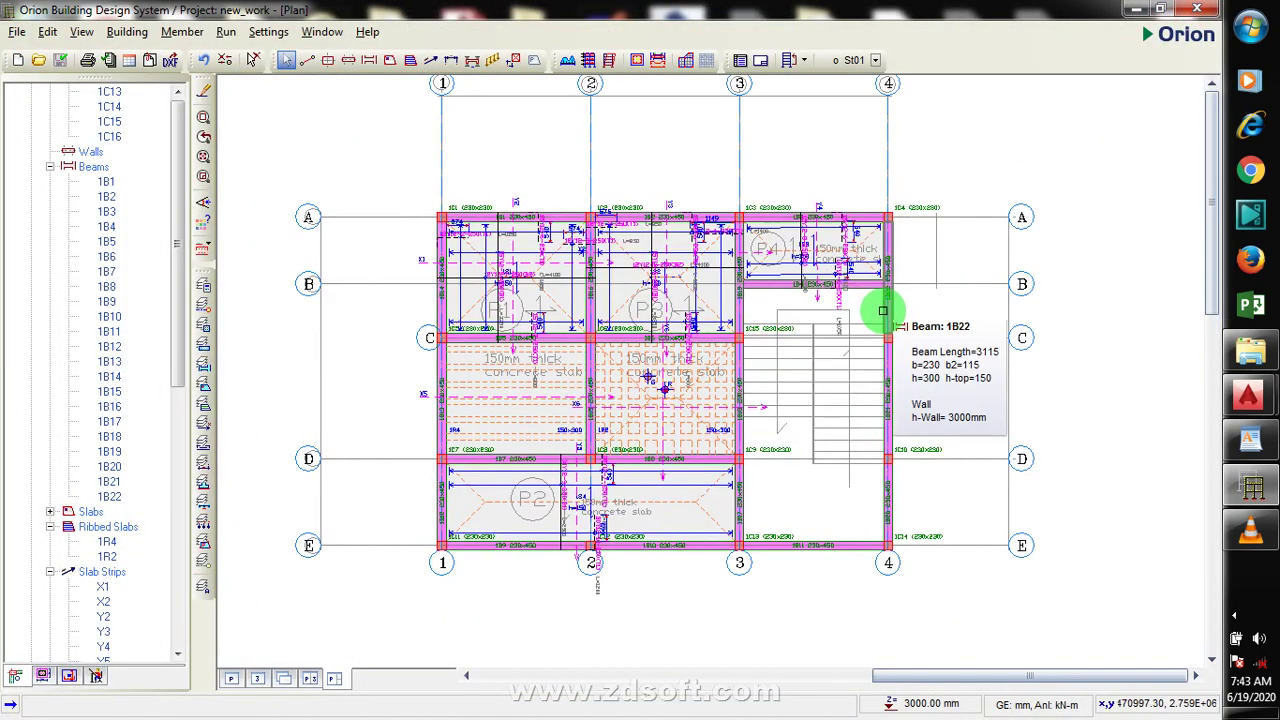
{"action": "left_click", "coordinate": [50, 571]}
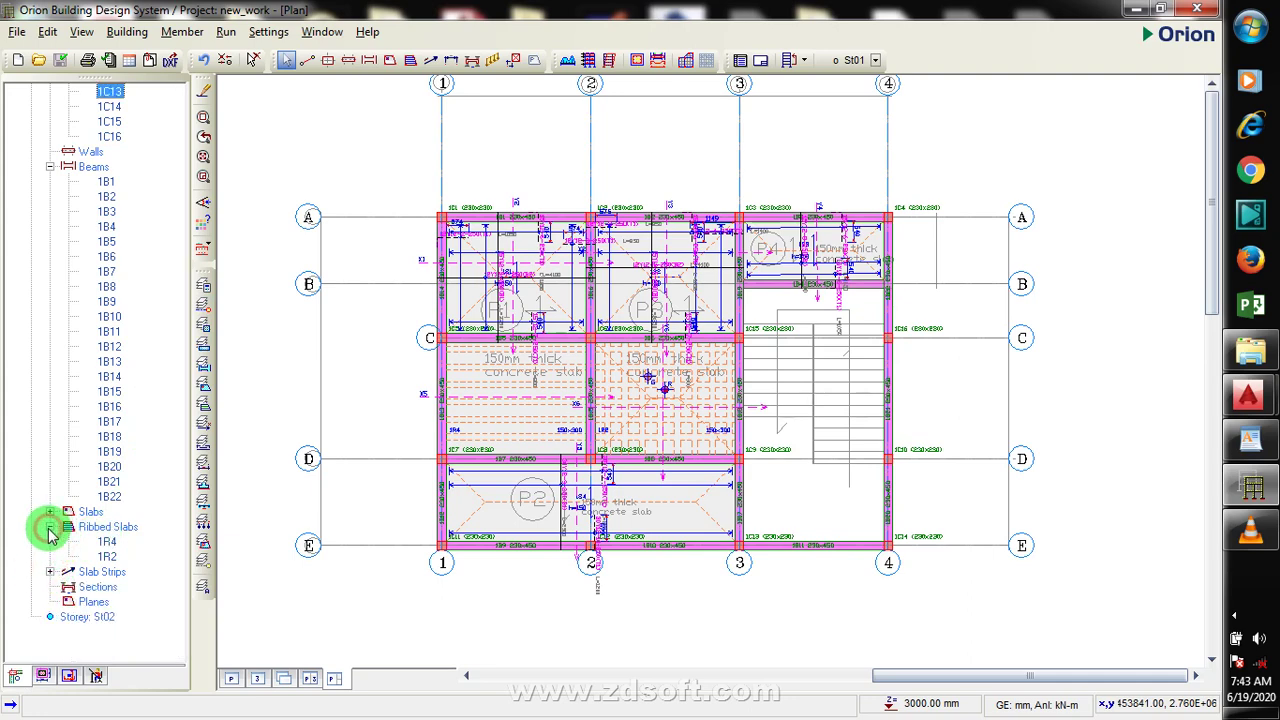
{"action": "left_click", "coordinate": [50, 166]}
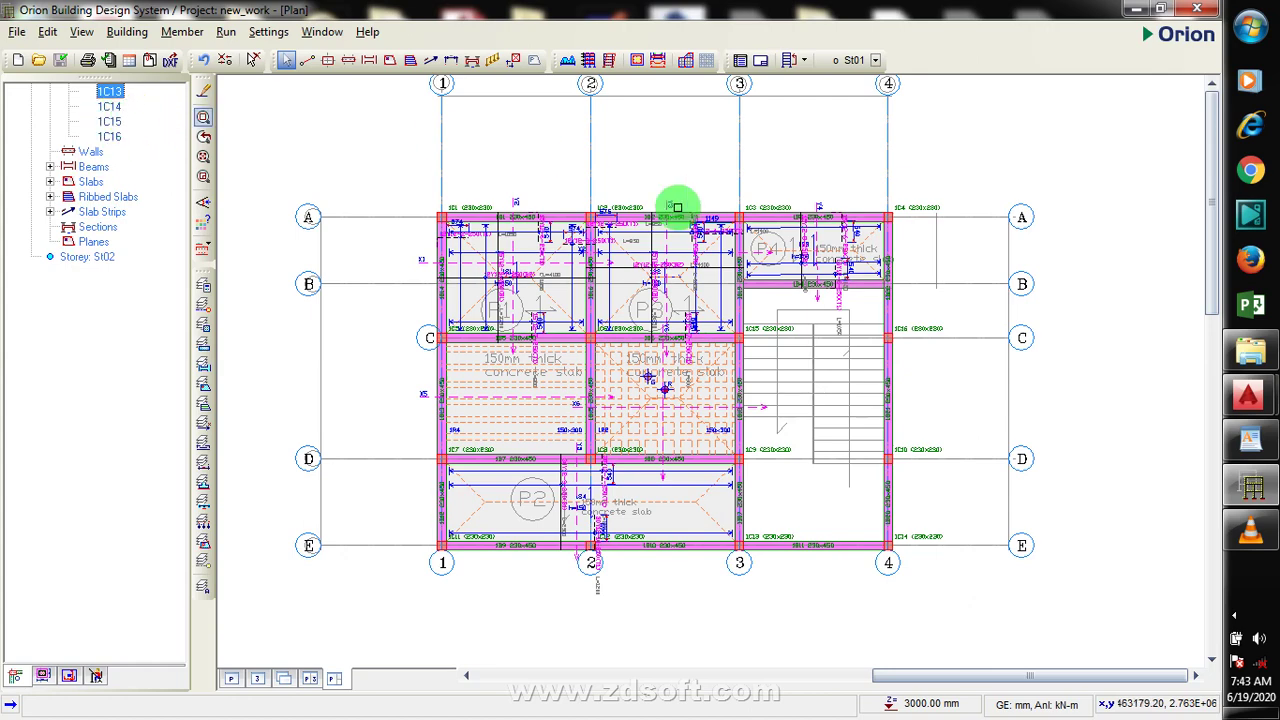
{"action": "mouse_move", "coordinate": [1210, 230]}
{"action": "left_mouse_down"}
{"action": "mouse_move", "coordinate": [1205, 287]}
{"action": "mouse_move", "coordinate": [1175, 112]}
{"action": "left_mouse_up"}
{"action": "scroll", "coordinate": [764, 311], "scroll_direction": "up", "scroll_amount": 1}
{"action": "scroll", "coordinate": [764, 316], "scroll_direction": "down", "scroll_amount": 6}
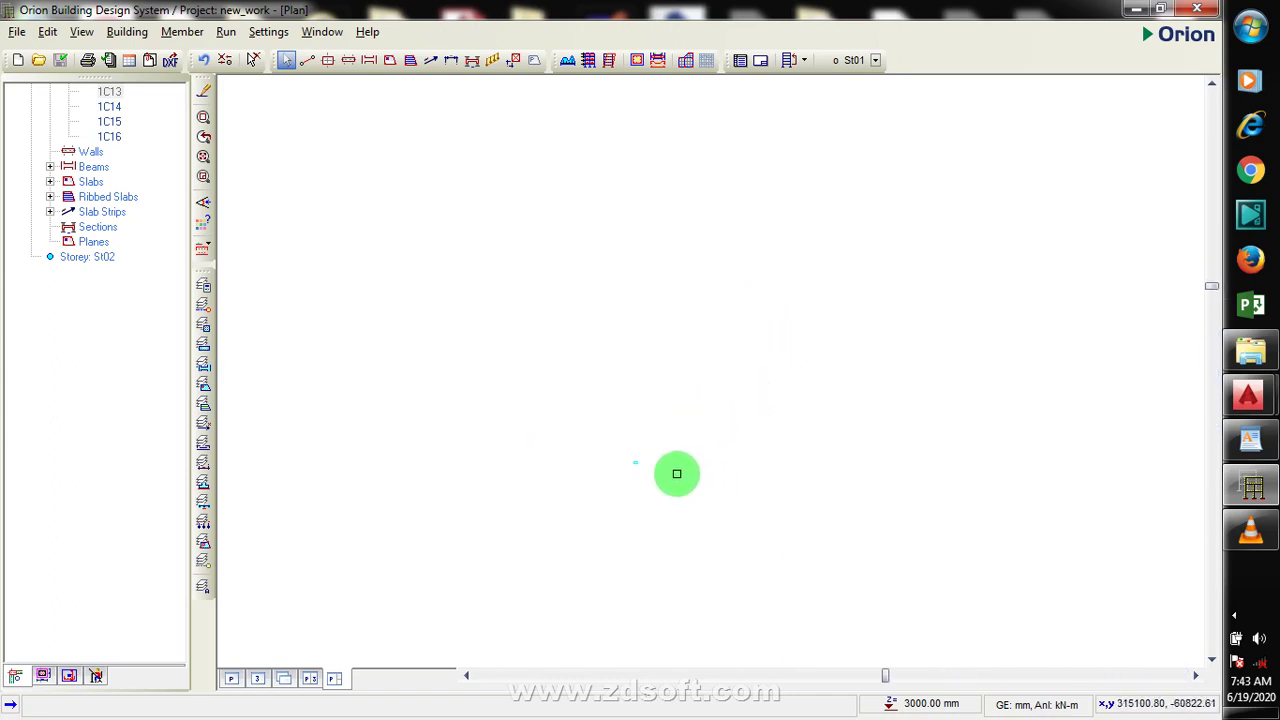
{"action": "scroll", "coordinate": [630, 456], "scroll_direction": "up", "scroll_amount": 3}
{"action": "scroll", "coordinate": [648, 486], "scroll_direction": "down", "scroll_amount": 3}
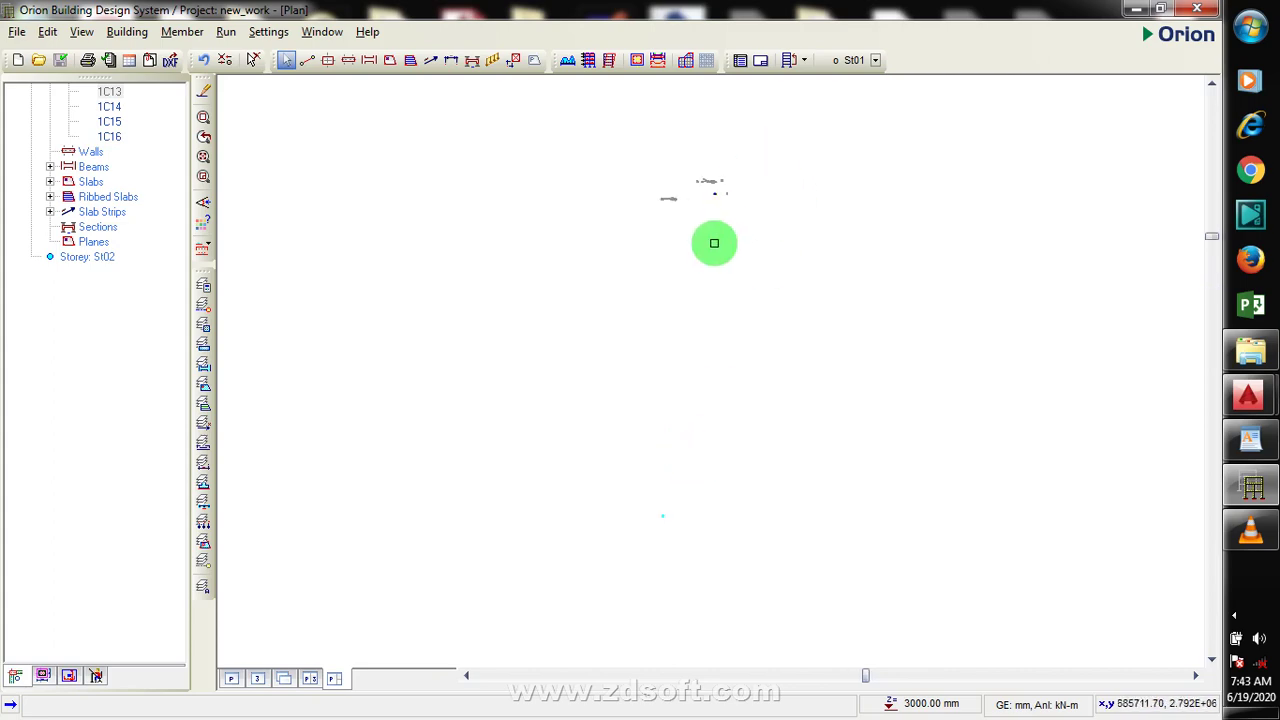
{"action": "scroll", "coordinate": [714, 157], "scroll_direction": "up", "scroll_amount": 4}
{"action": "scroll", "coordinate": [718, 180], "scroll_direction": "up", "scroll_amount": 6}
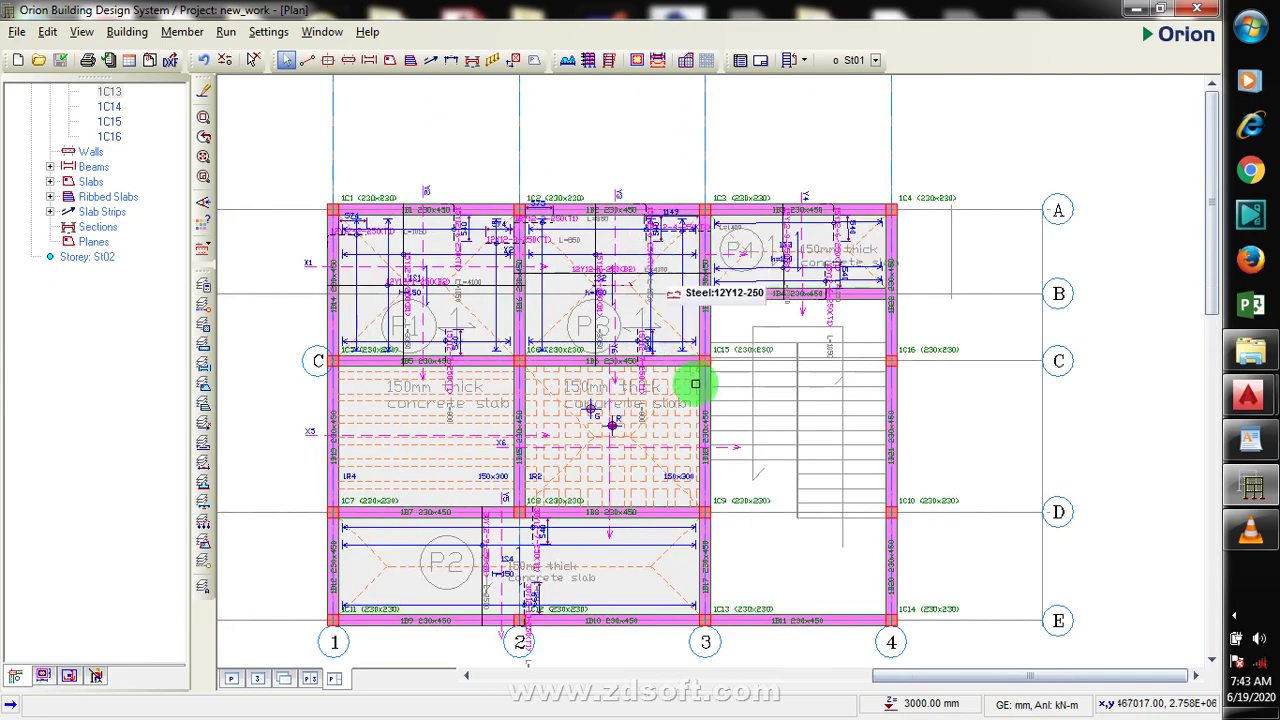
{"action": "scroll", "coordinate": [700, 380], "scroll_direction": "down", "scroll_amount": 1}
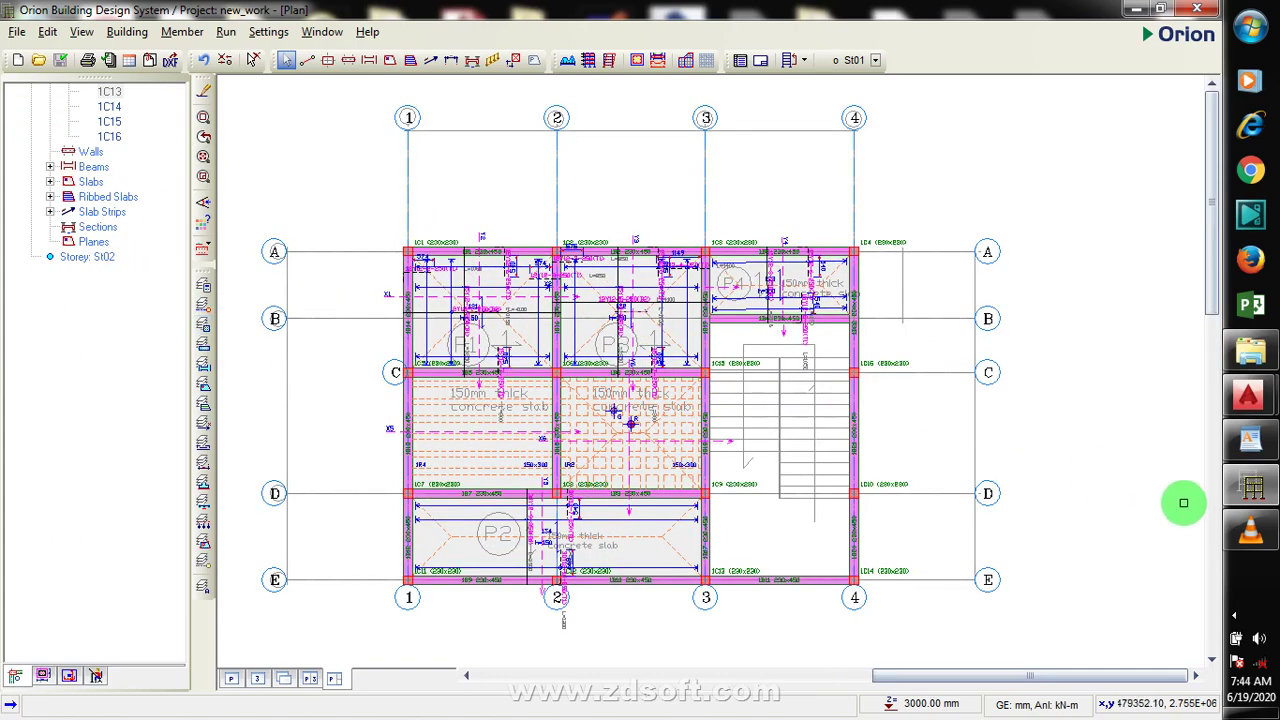
{"action": "left_click", "coordinate": [1235, 615]}
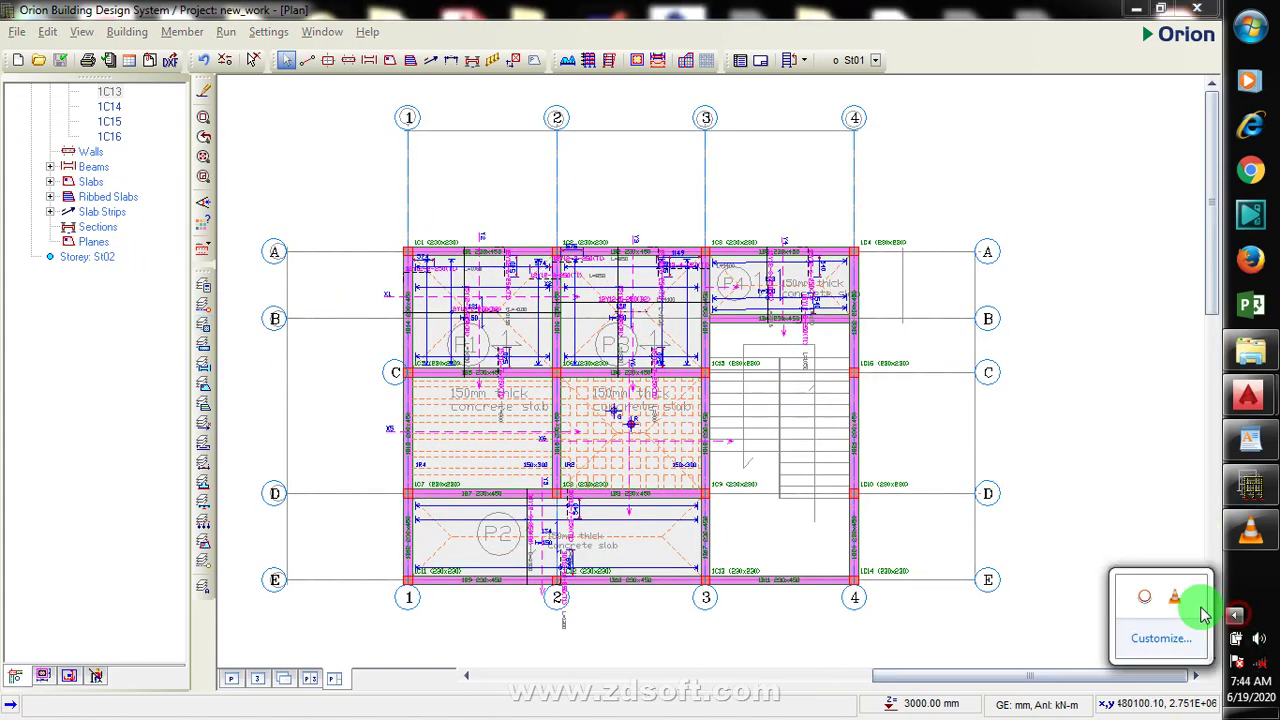
{"action": "right_click", "coordinate": [1144, 597]}
{"action": "left_click", "coordinate": [1107, 446]}
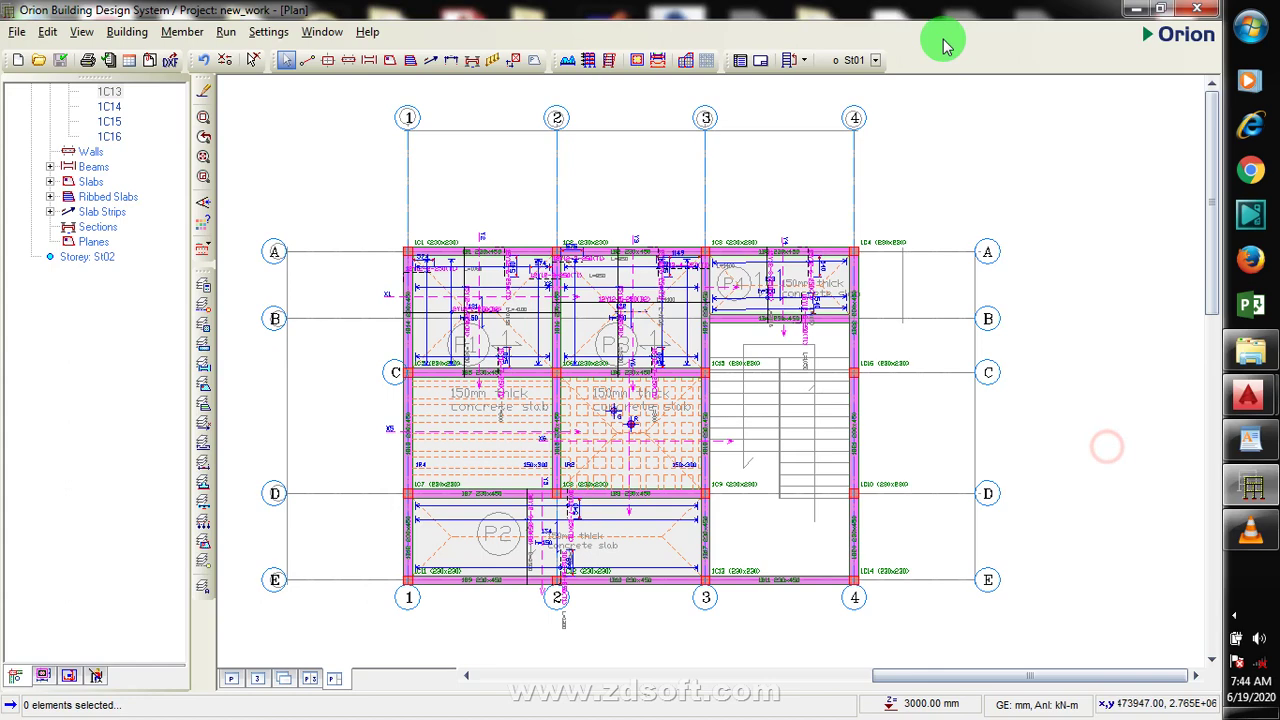
Switch the plan to foundation storey St00 and close the list of storeys
{"action": "left_click", "coordinate": [855, 60]}
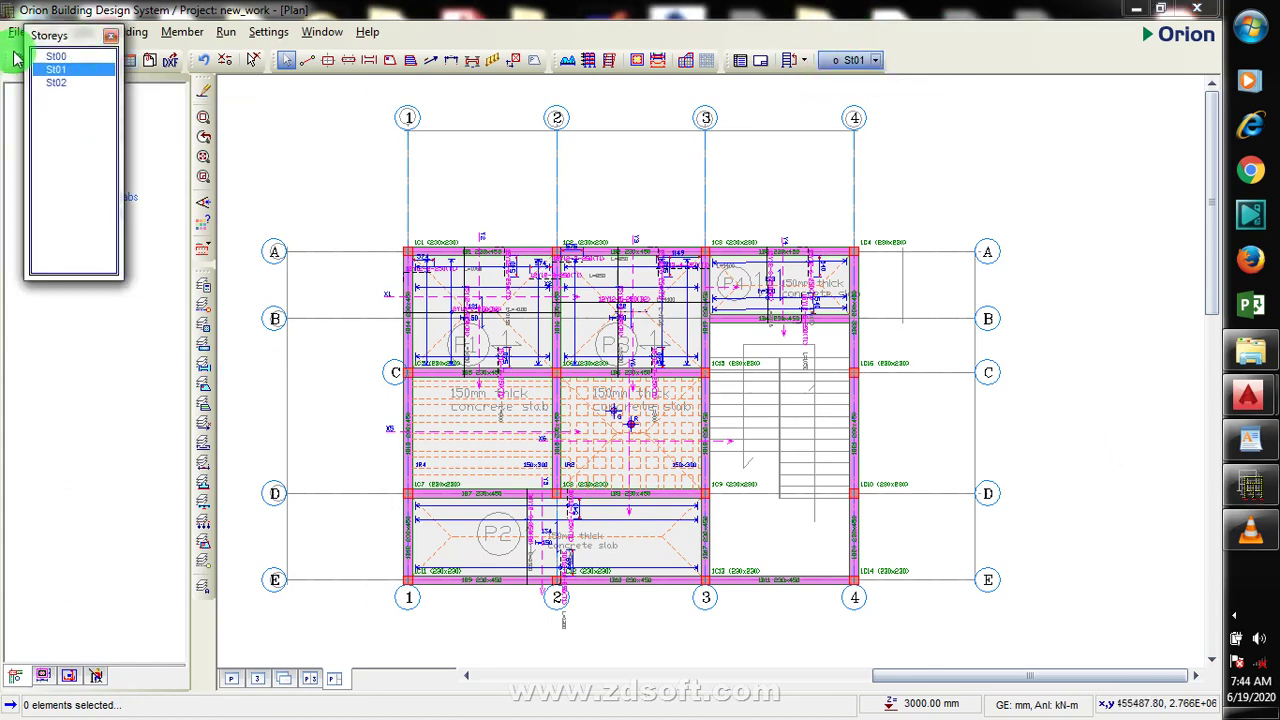
{"action": "left_click", "coordinate": [56, 56]}
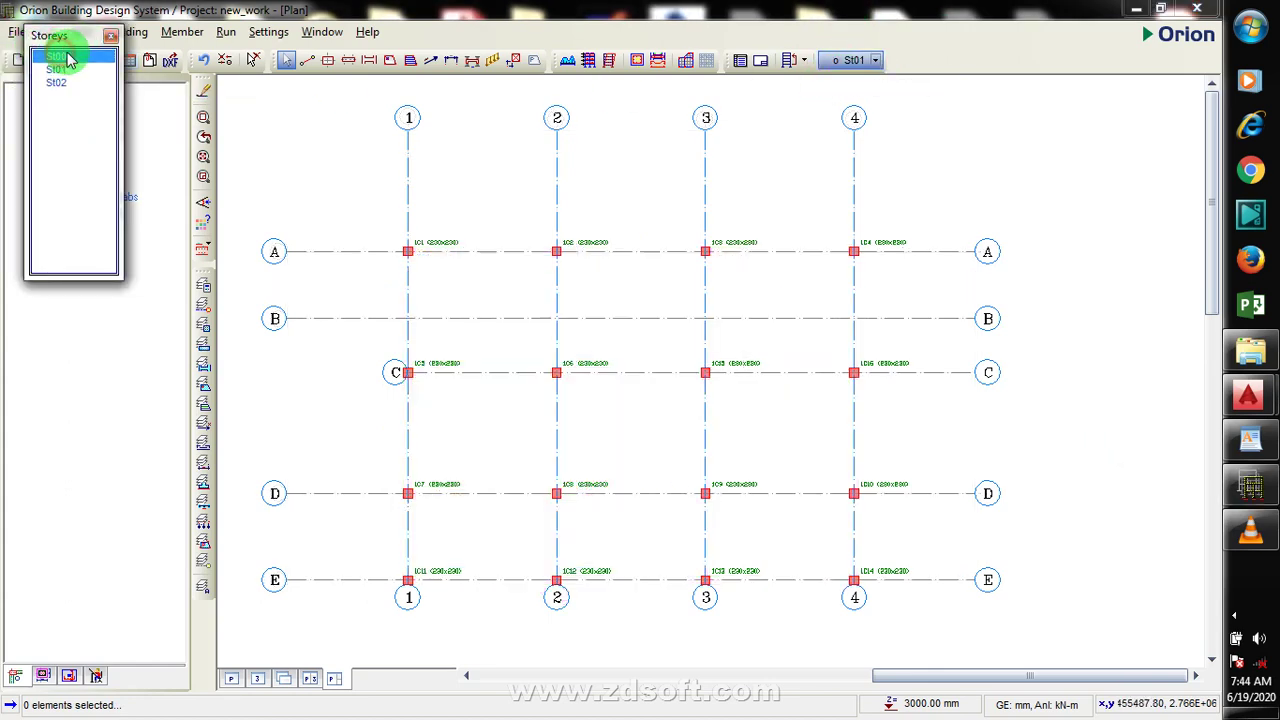
{"action": "left_click", "coordinate": [617, 283]}
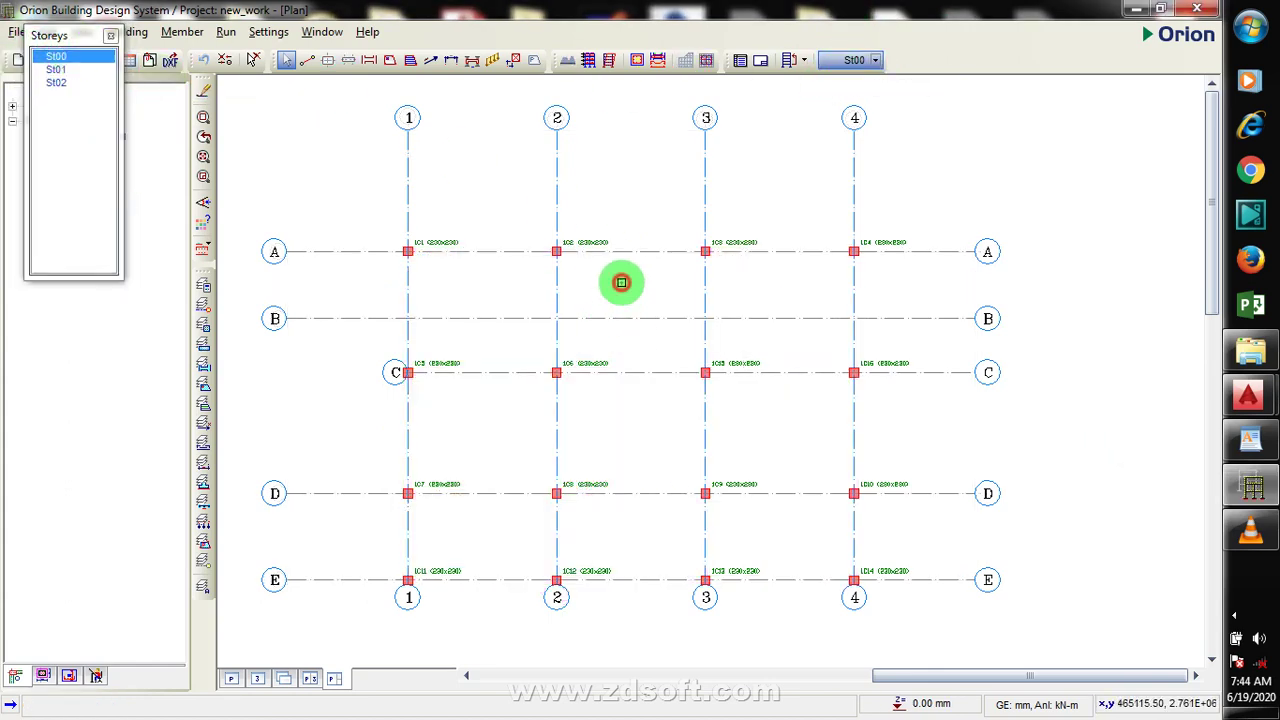
{"action": "left_click", "coordinate": [111, 37]}
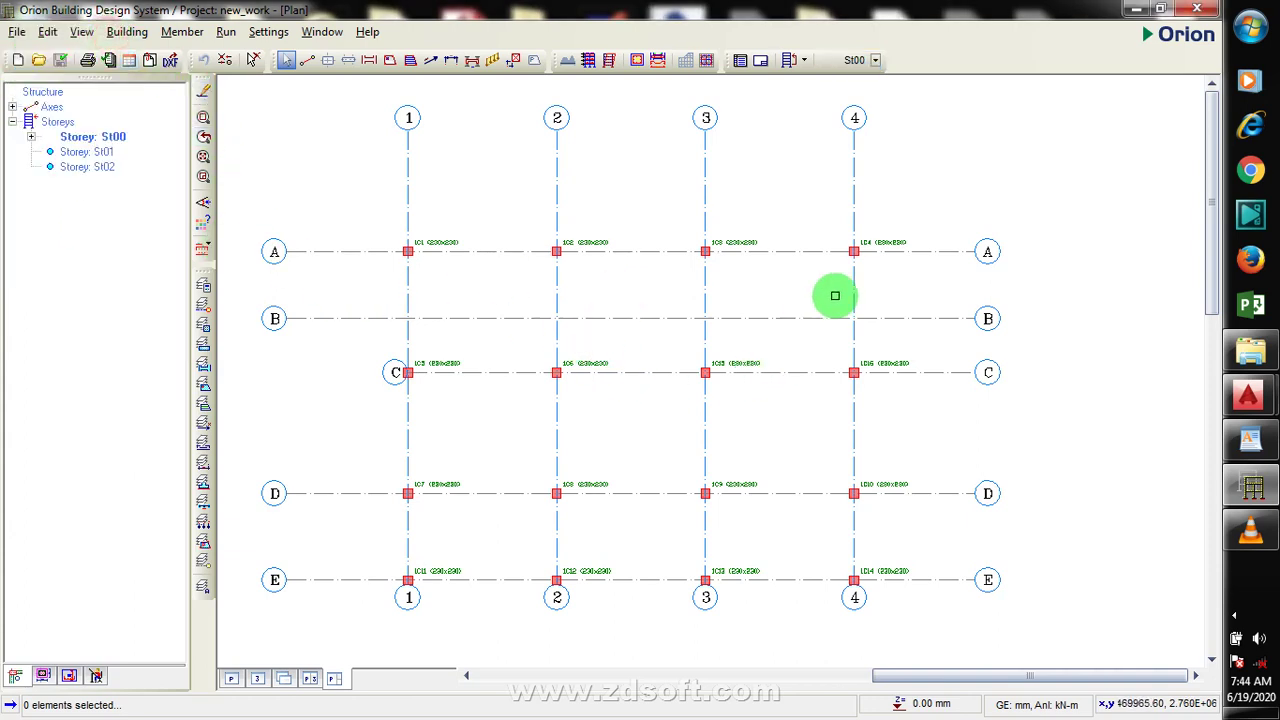
Select all columns on St00 and start a pad base for them, with typical footing and square footings enabled
{"action": "left_click", "coordinate": [921, 212]}
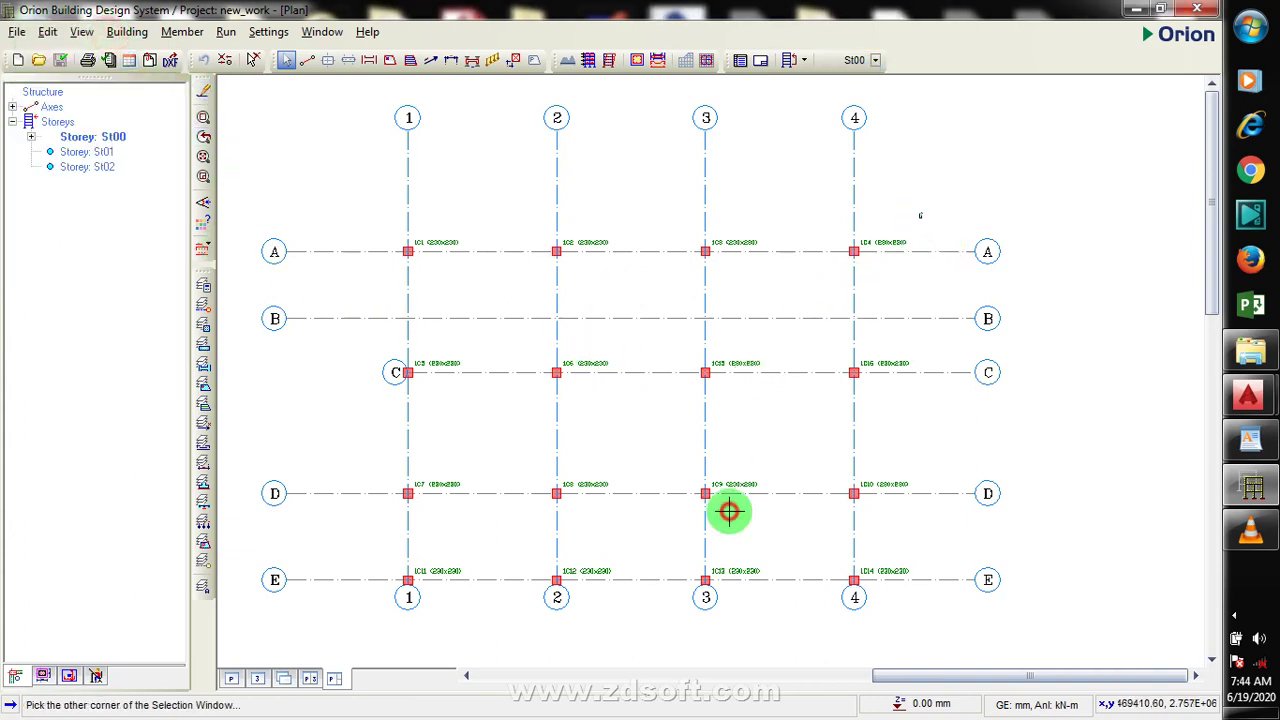
{"action": "left_click", "coordinate": [341, 598]}
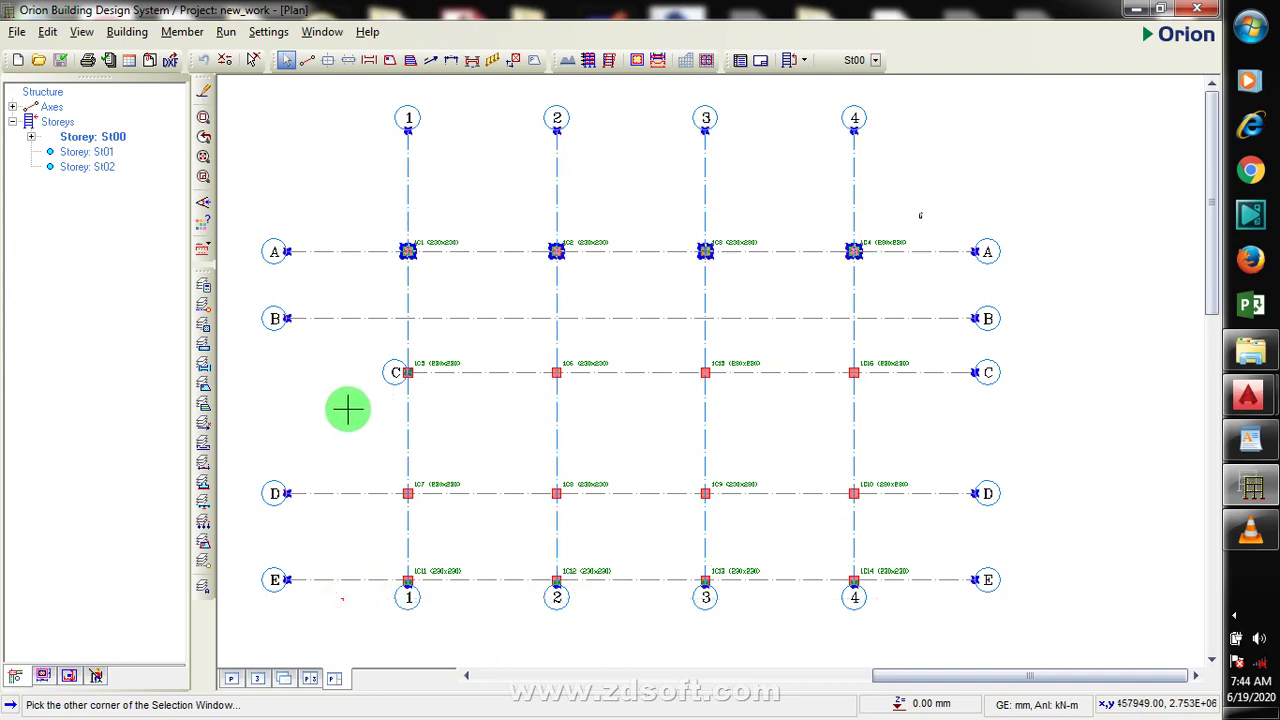
{"action": "left_click", "coordinate": [1236, 616]}
{"action": "right_click", "coordinate": [1145, 600]}
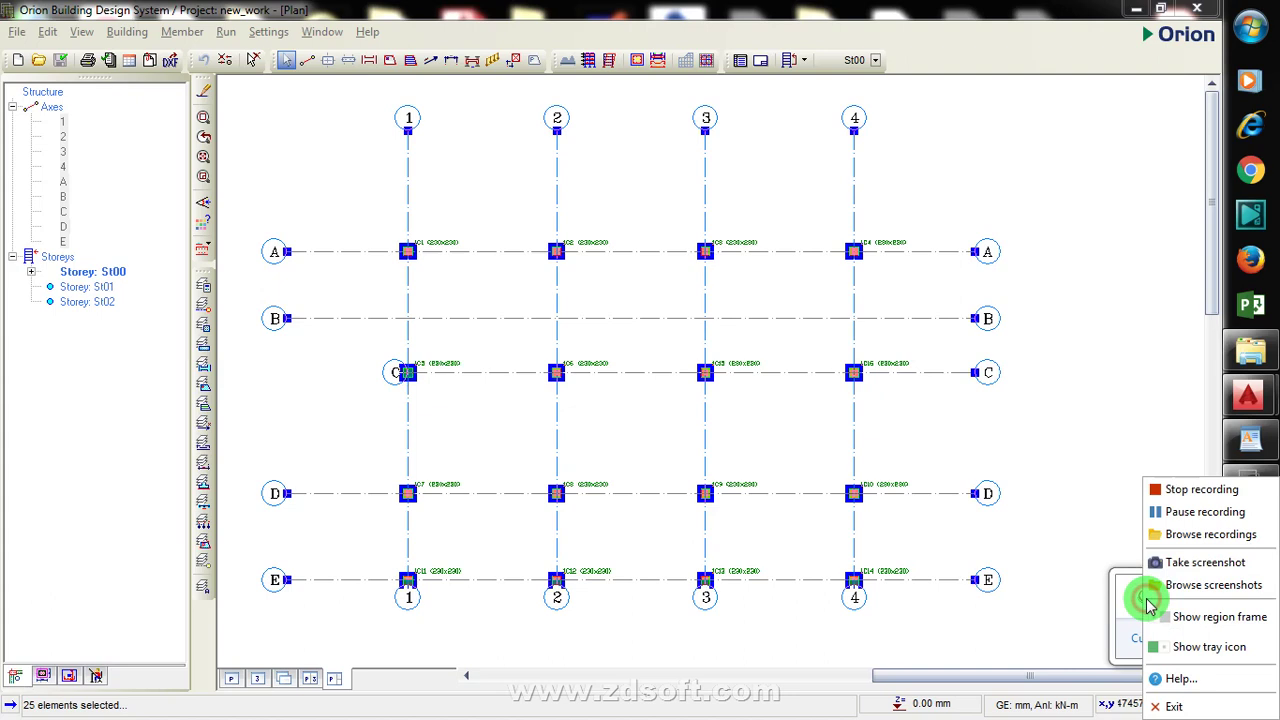
{"action": "left_click", "coordinate": [1064, 497]}
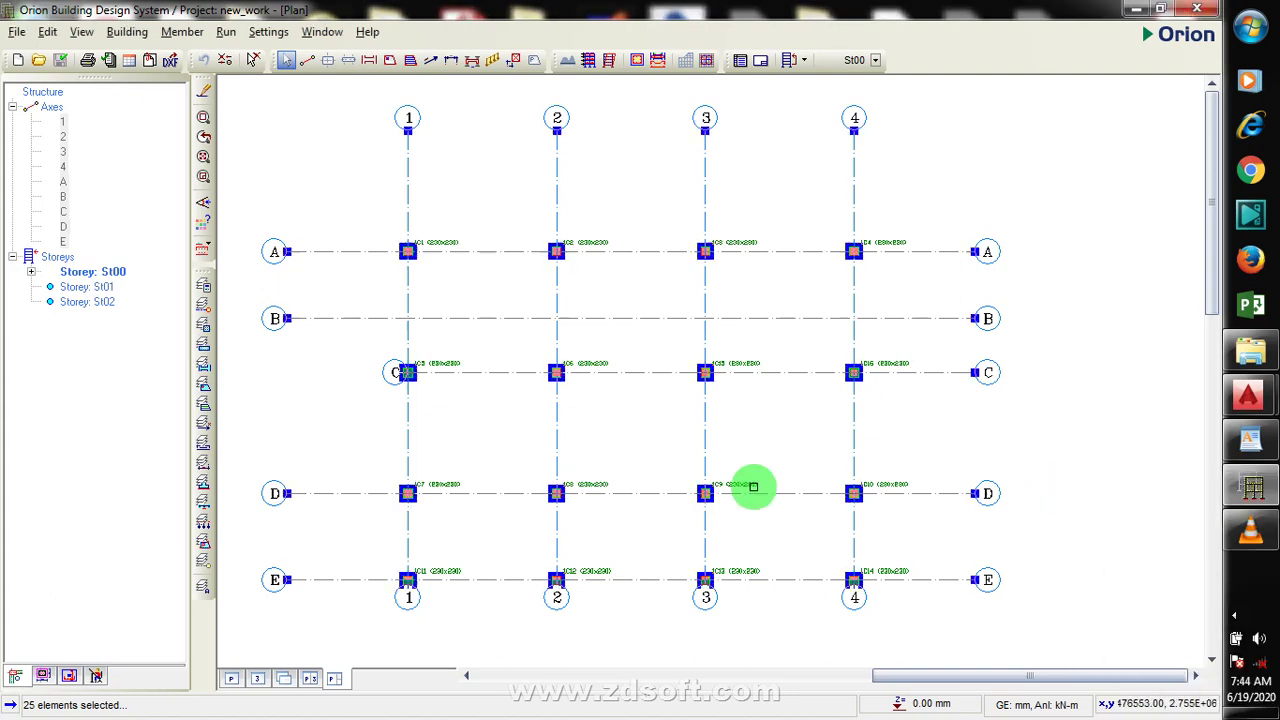
{"action": "right_click", "coordinate": [460, 287]}
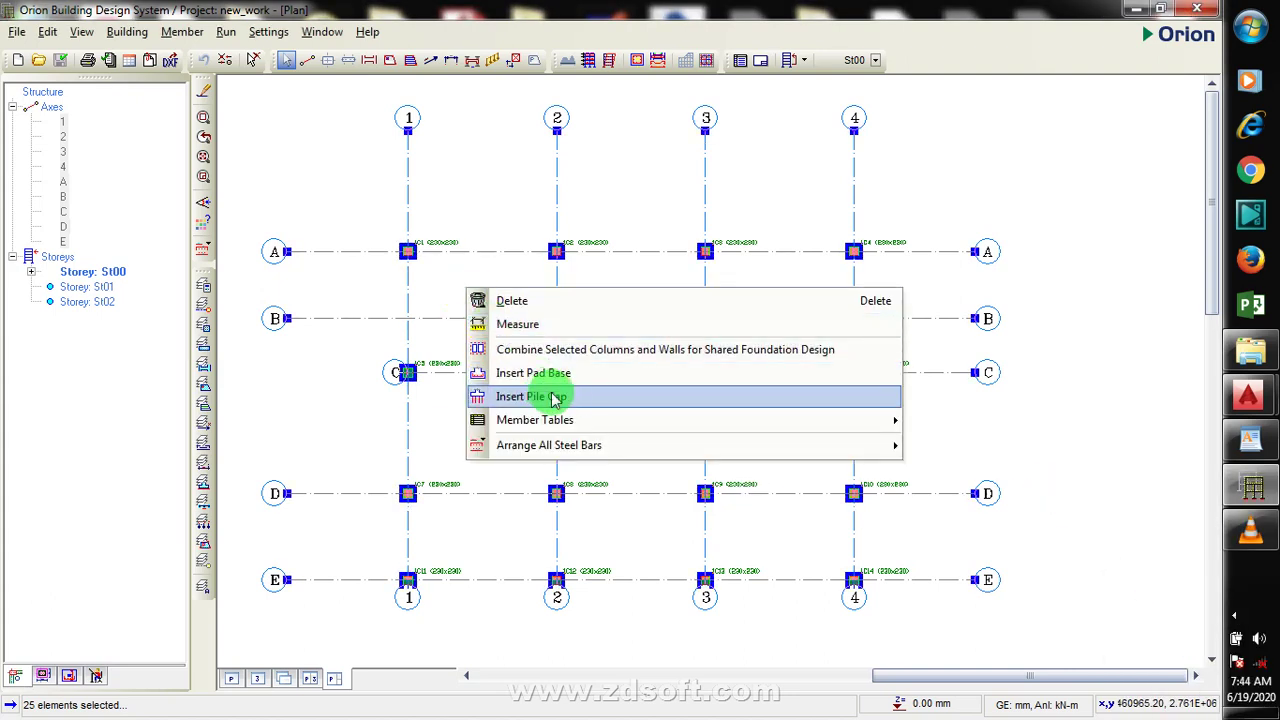
{"action": "left_click", "coordinate": [581, 376]}
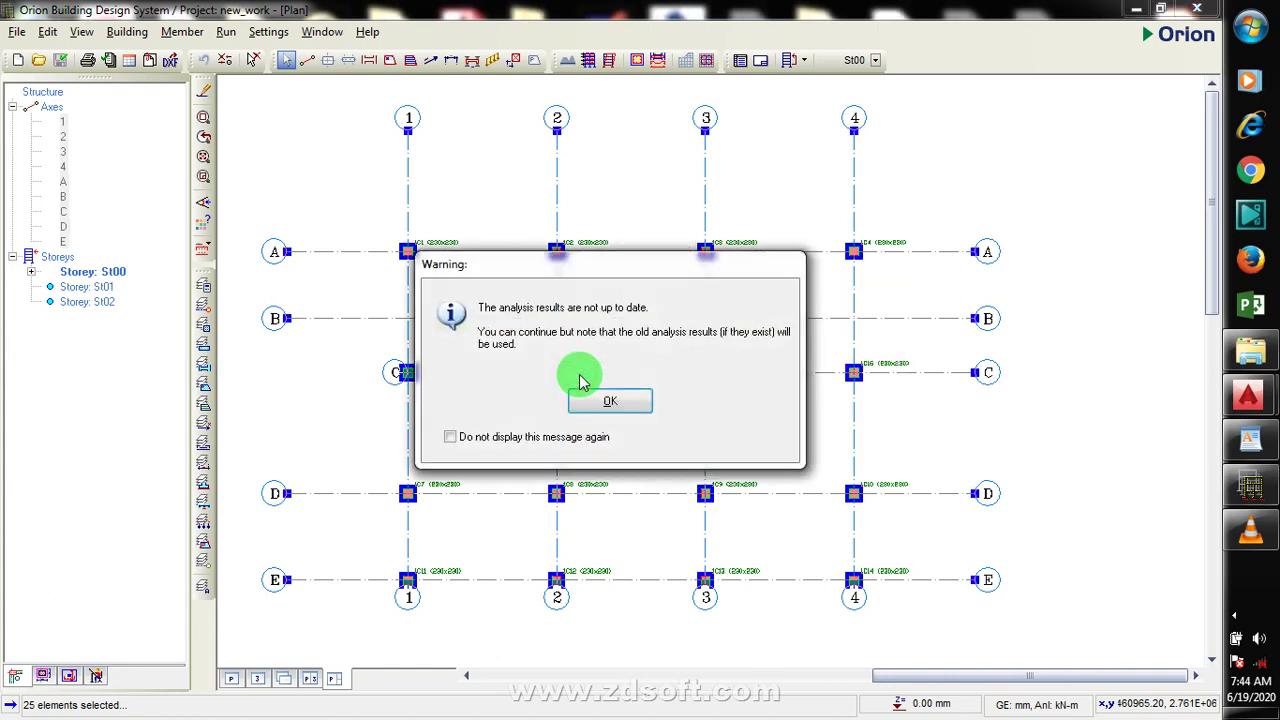
{"action": "left_click", "coordinate": [600, 404]}
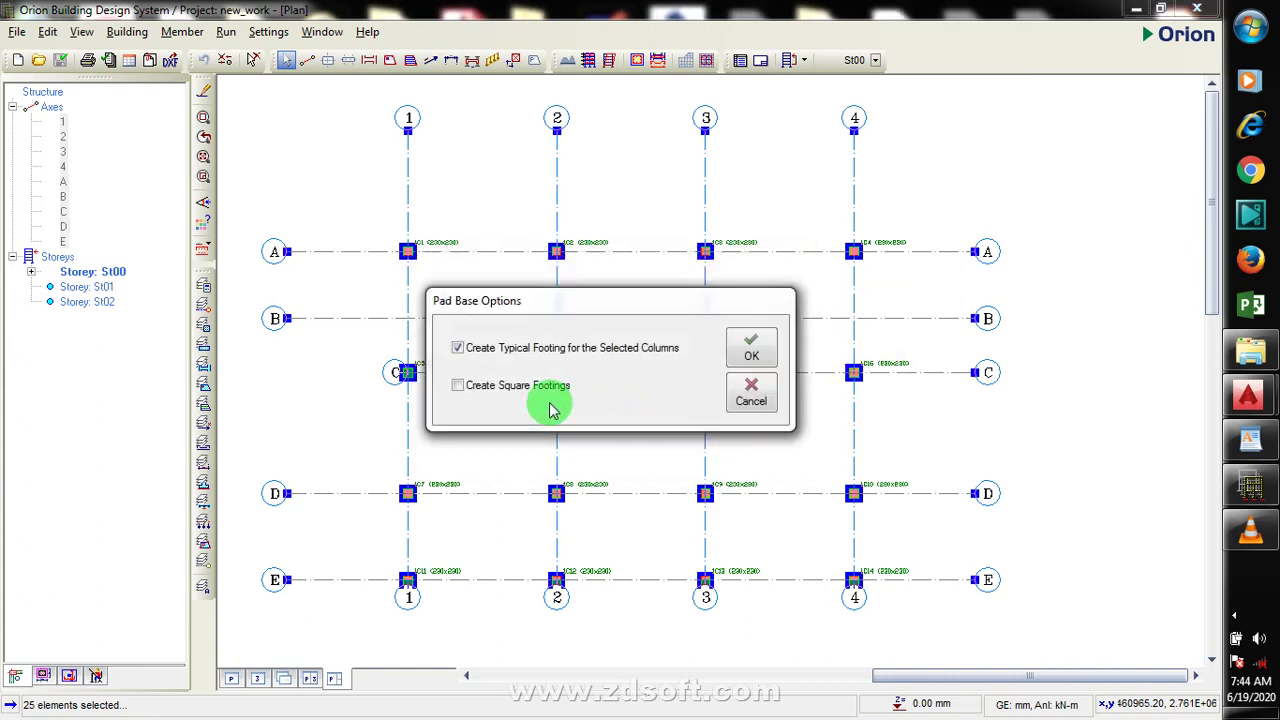
{"action": "left_click", "coordinate": [462, 386]}
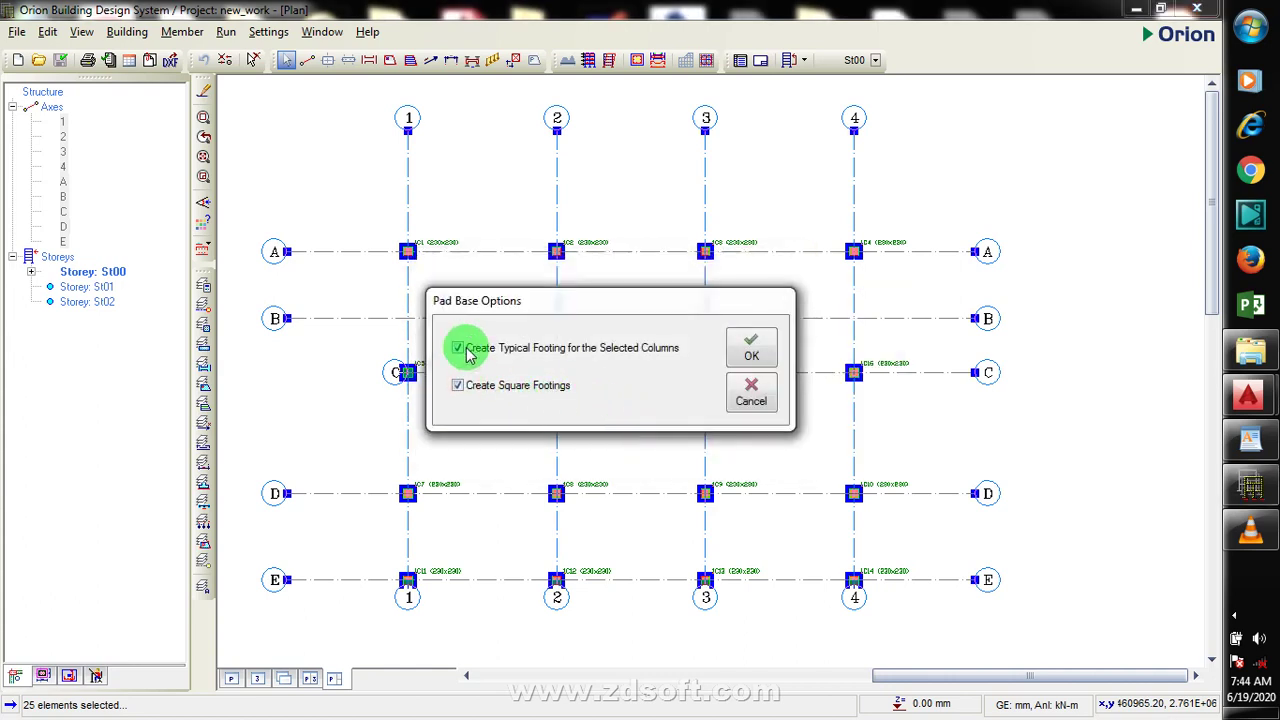
{"action": "left_click", "coordinate": [752, 347]}
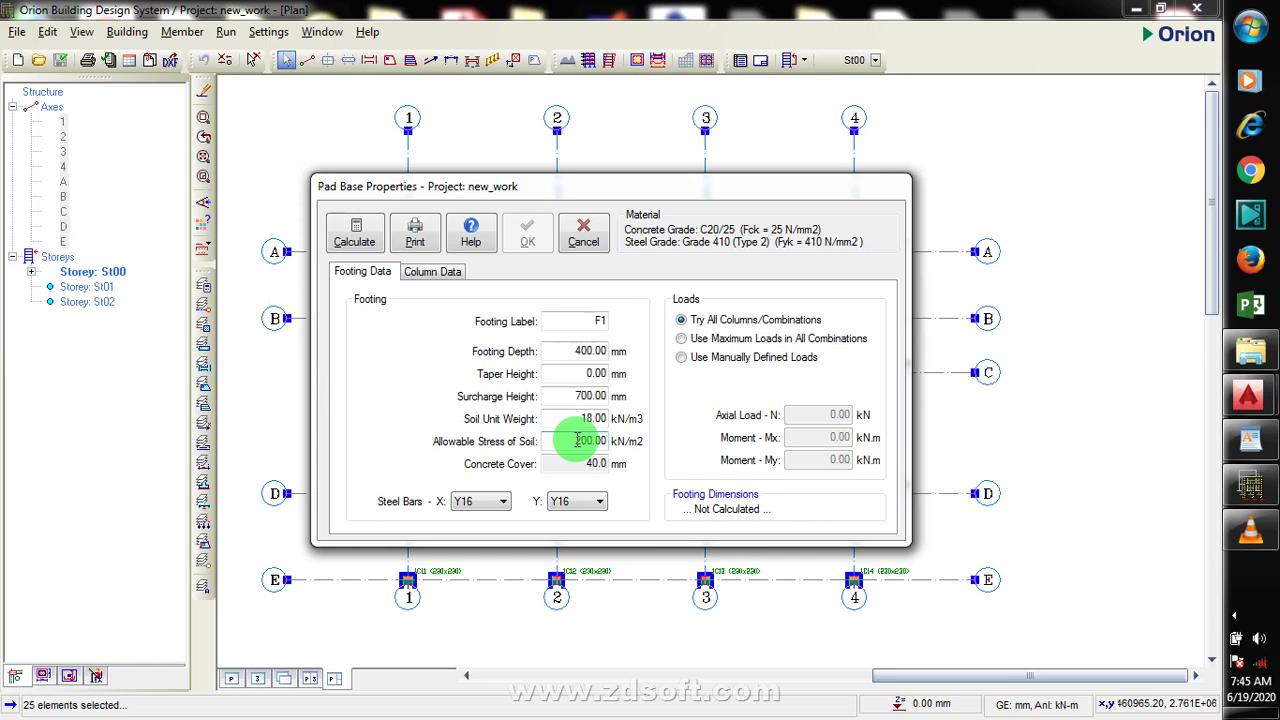
Review the pad base's footing label, depth, taper height, surcharge height, soil unit weight, allowable soil stress and concrete cover settings
{"action": "left_click_drag", "start_coordinate": [577, 440], "coordinate": [585, 462]}
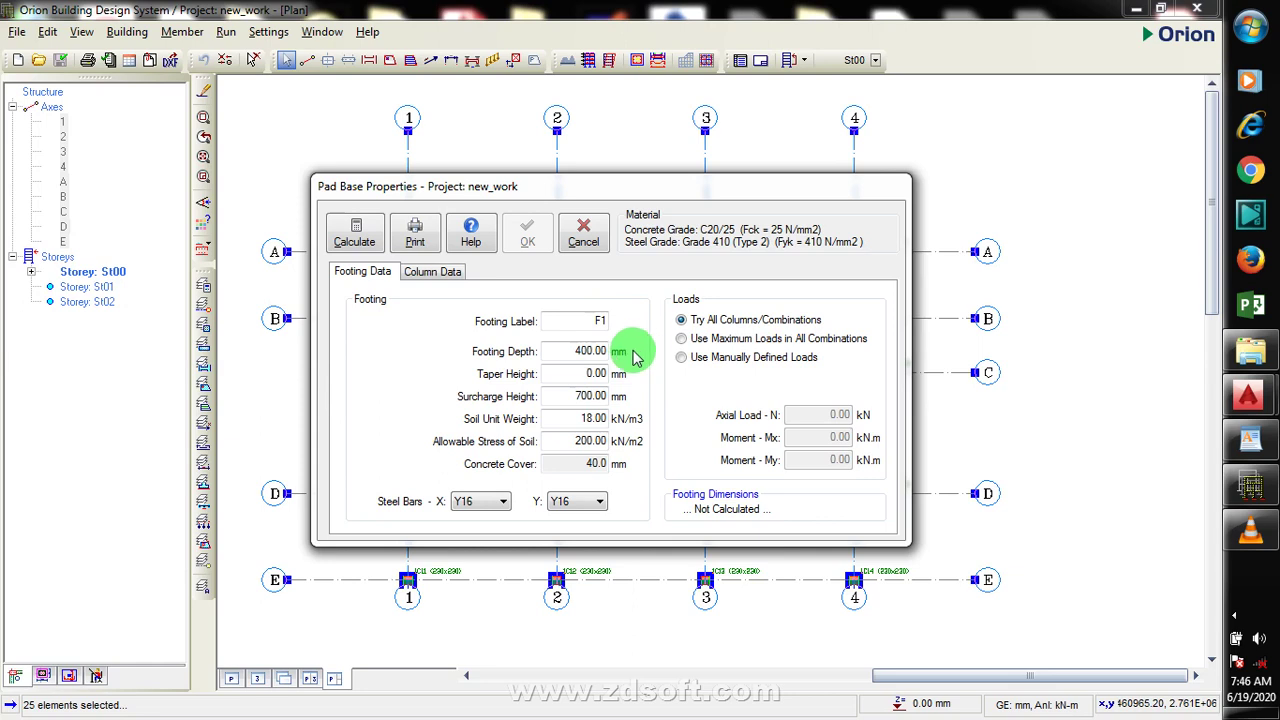
{"action": "left_click", "coordinate": [575, 463]}
{"action": "left_click", "coordinate": [580, 463]}
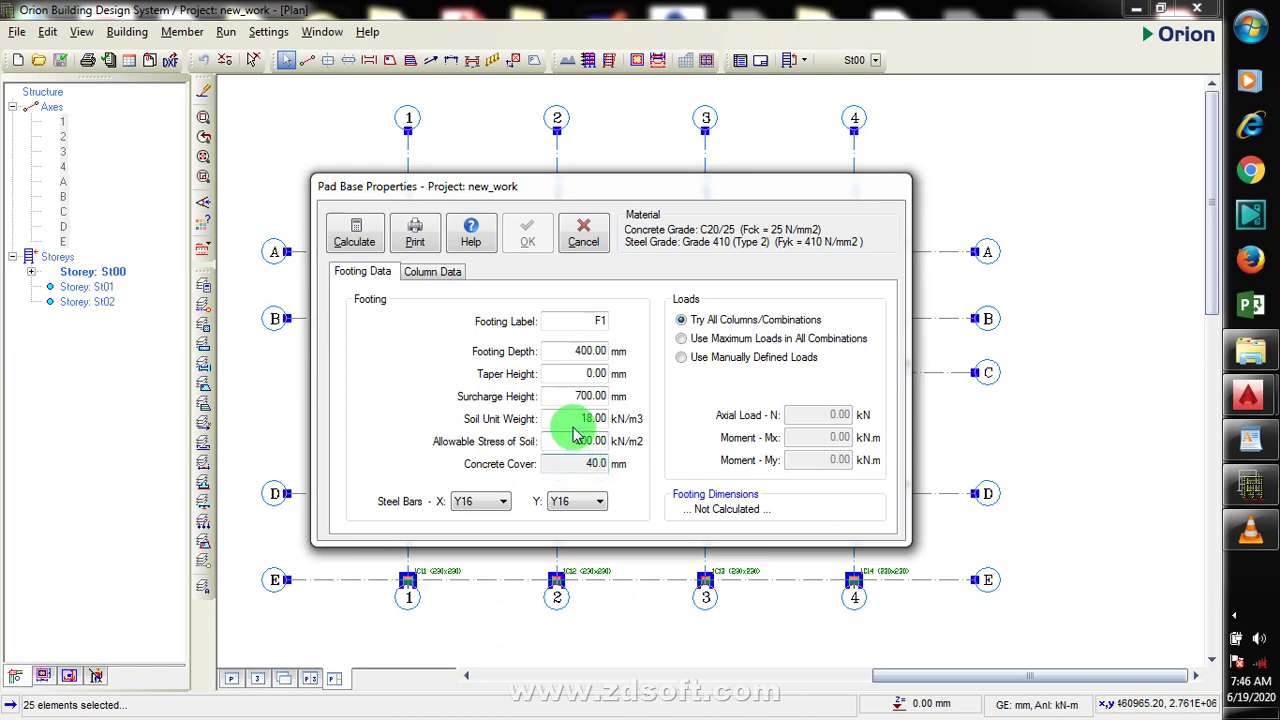
{"action": "left_click", "coordinate": [573, 436]}
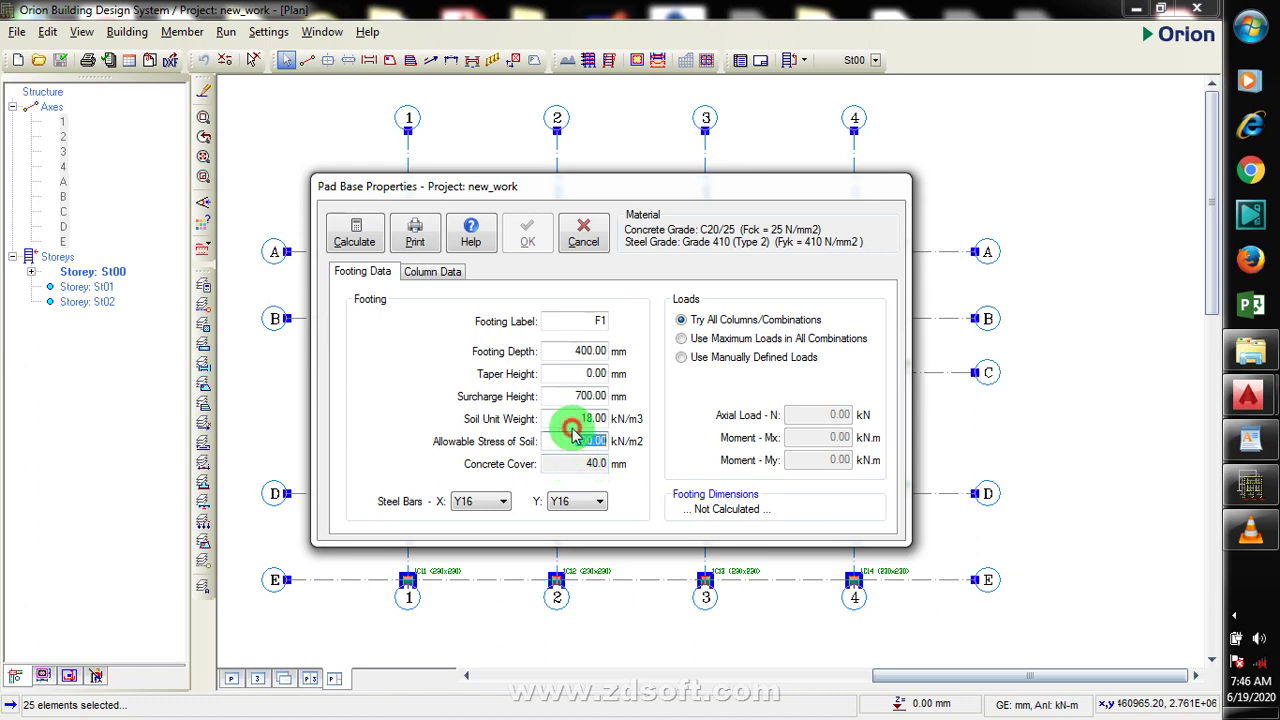
{"action": "left_click", "coordinate": [563, 353]}
{"action": "left_click", "coordinate": [569, 321]}
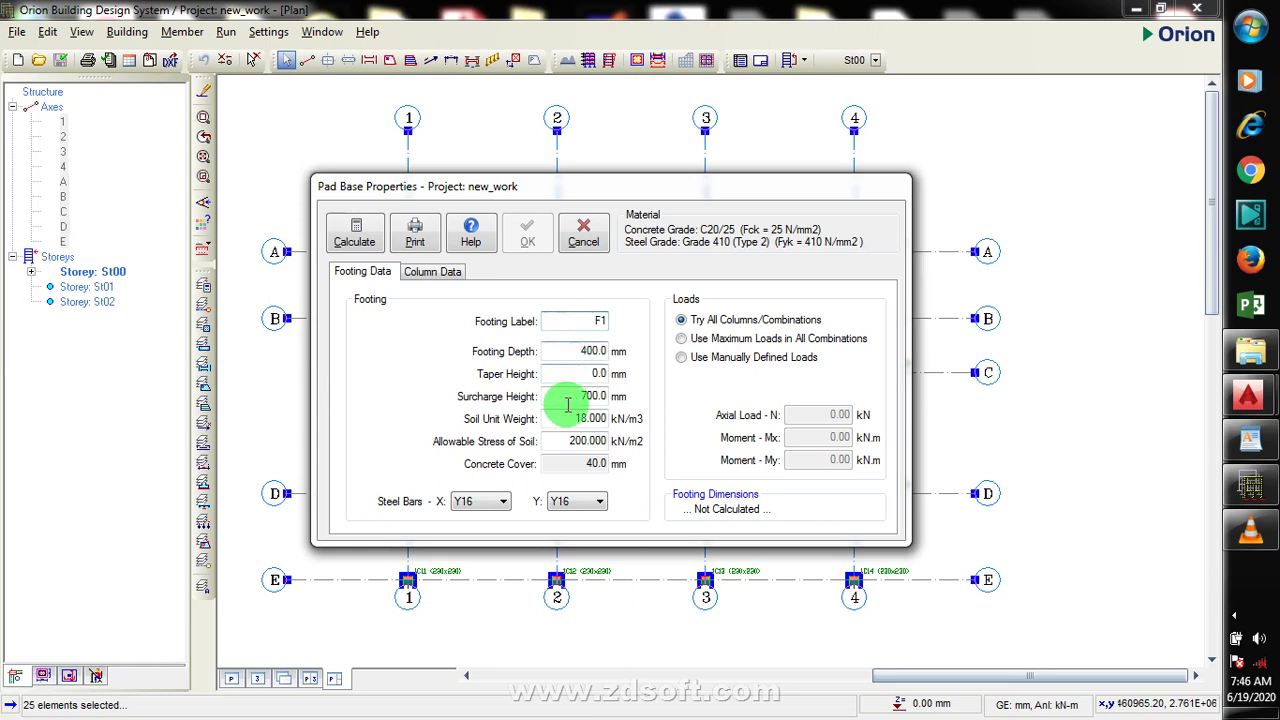
{"action": "left_click", "coordinate": [570, 441]}
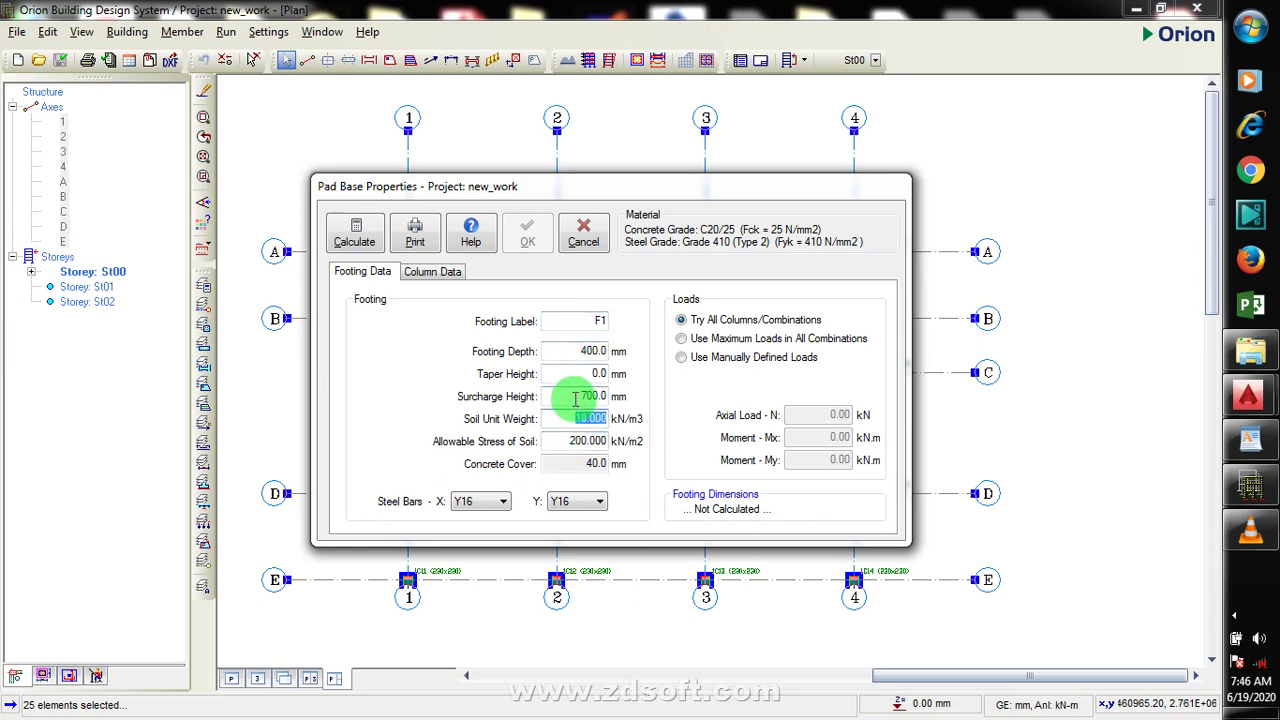
{"action": "left_click", "coordinate": [575, 374]}
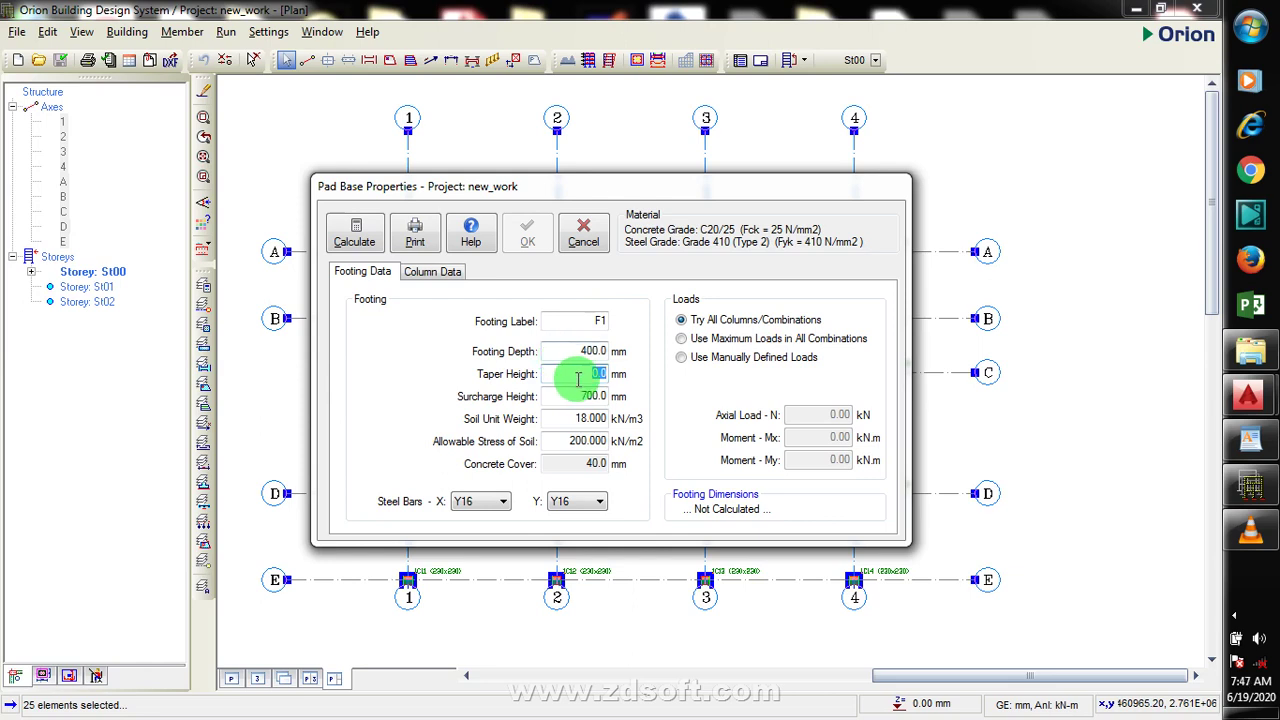
{"action": "left_click", "coordinate": [596, 417]}
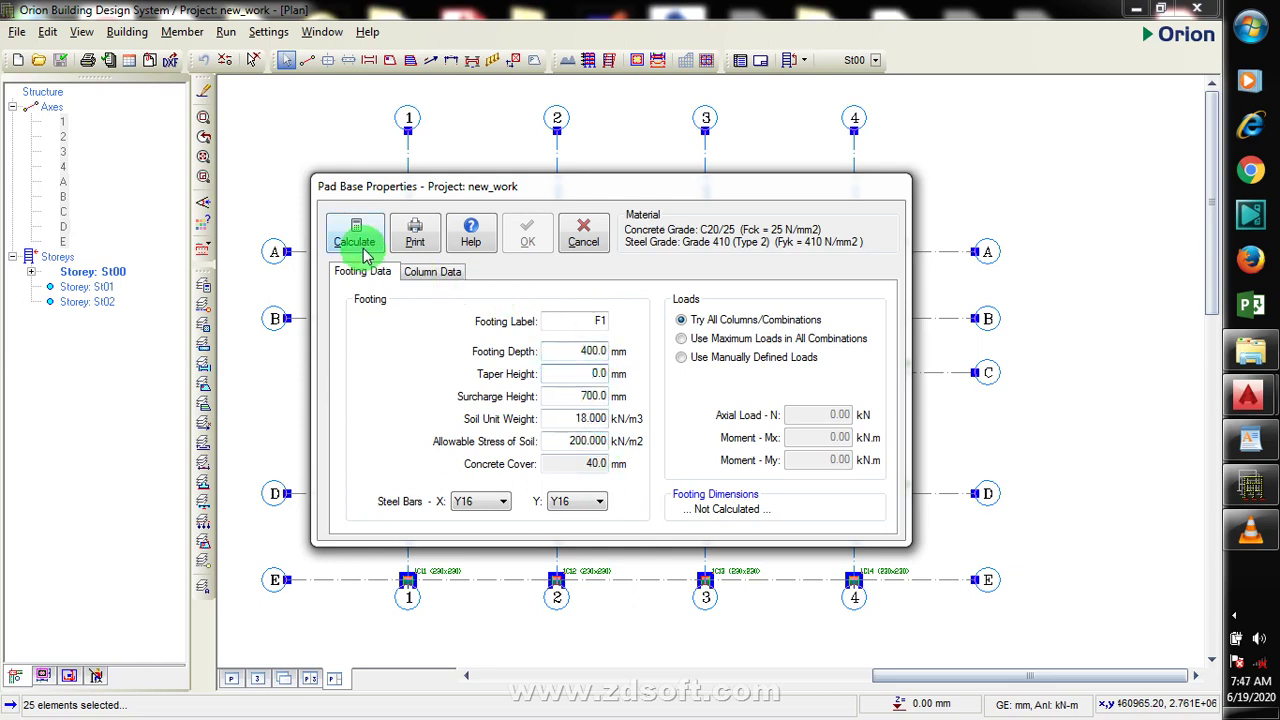
Examine the column load combinations used for the pad base and return to its footing data
{"action": "left_click", "coordinate": [432, 271]}
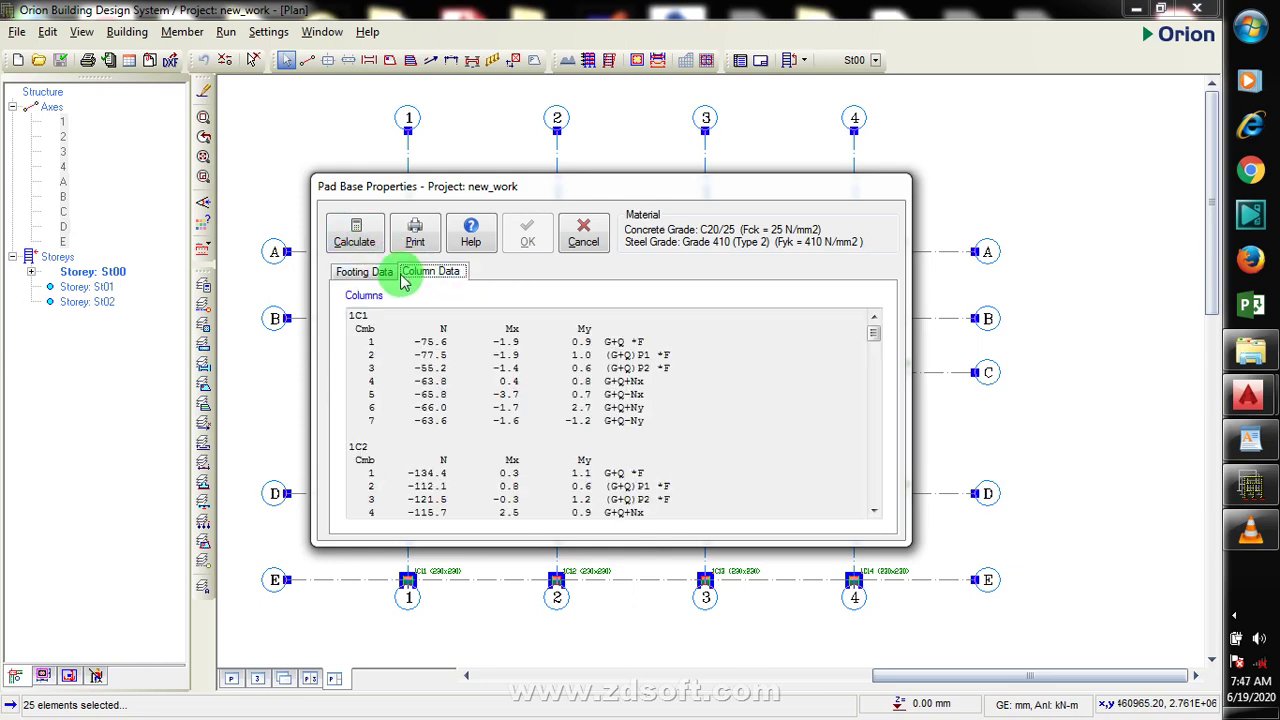
{"action": "left_click_drag", "start_coordinate": [876, 334], "coordinate": [874, 322]}
{"action": "left_click", "coordinate": [362, 272]}
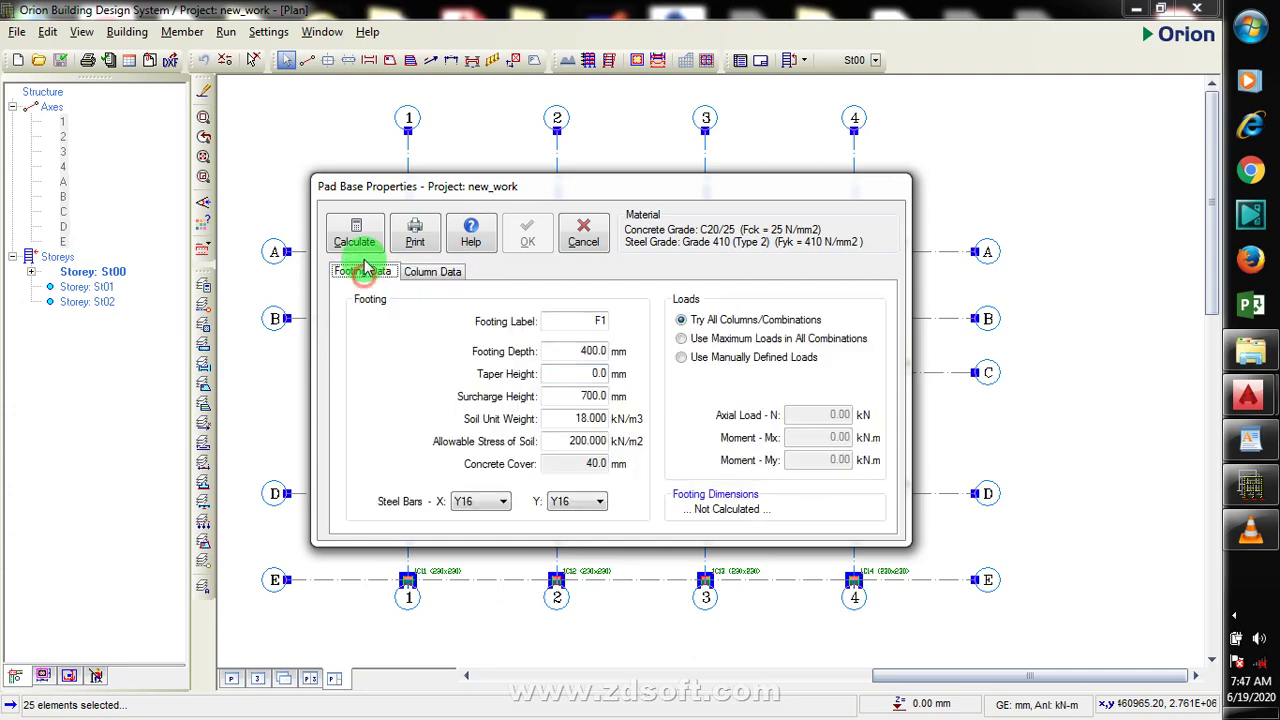
Calculate pad base F1 with Square Footing enabled, check its Lx, Ly and bar spacing, and accept the design
{"action": "left_click", "coordinate": [360, 242]}
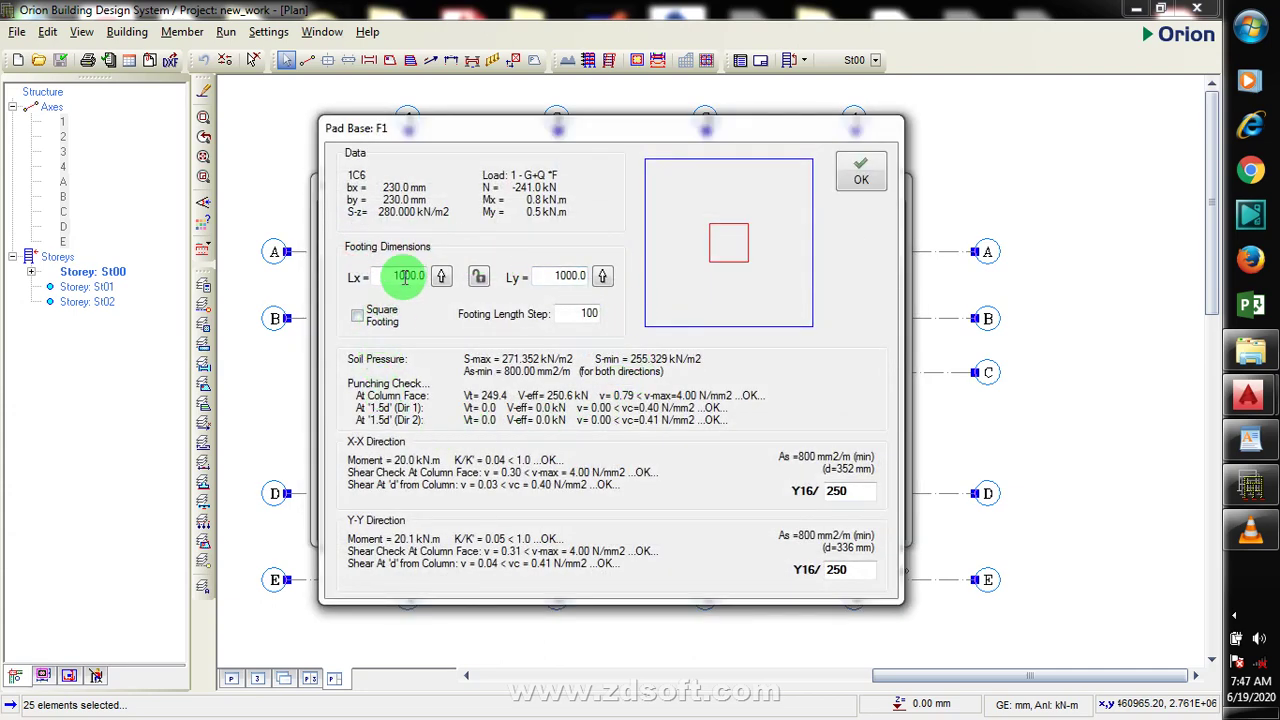
{"action": "left_click", "coordinate": [357, 318]}
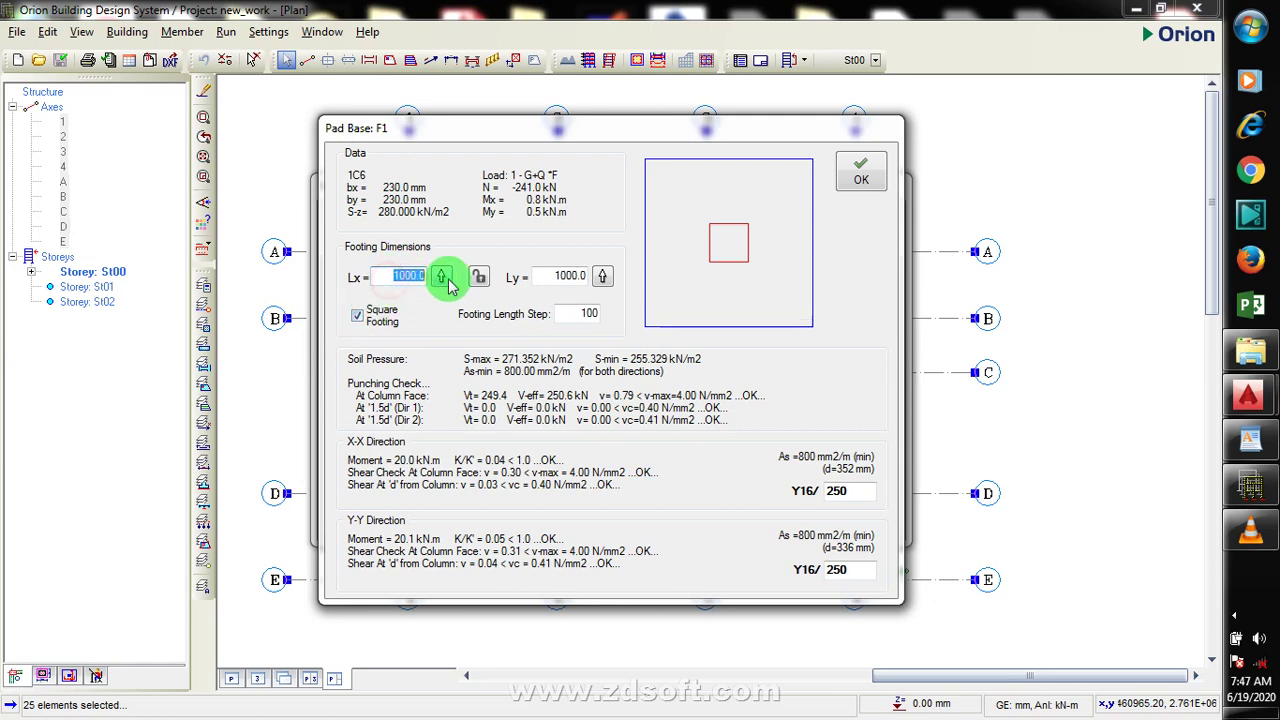
{"action": "left_click", "coordinate": [545, 277]}
{"action": "left_click_drag", "start_coordinate": [545, 277], "coordinate": [586, 278]}
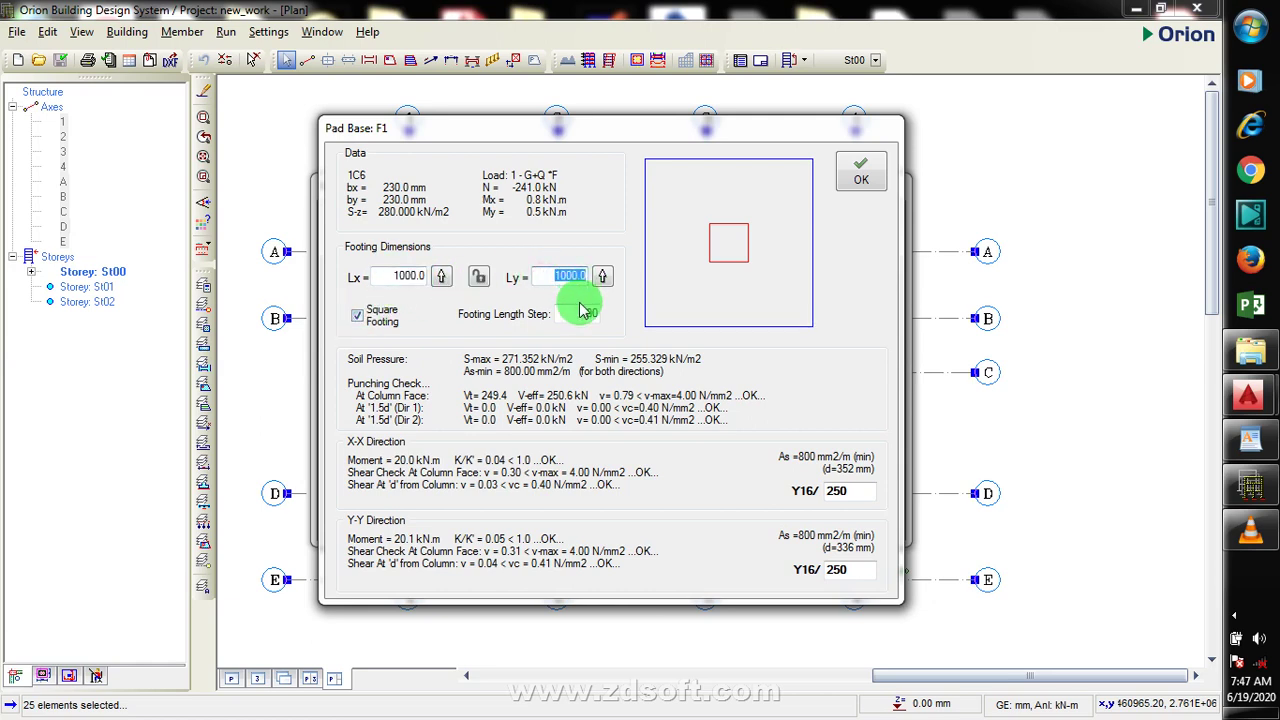
{"action": "double_click", "coordinate": [832, 490]}
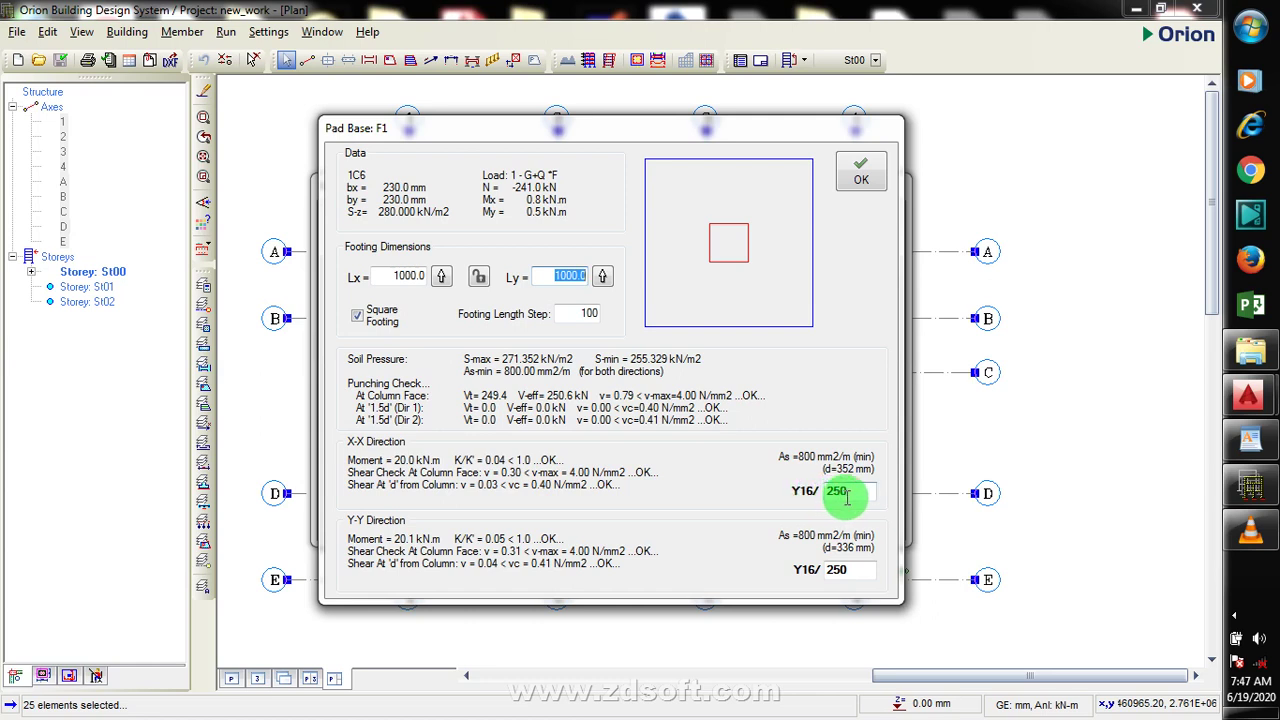
{"action": "left_click", "coordinate": [862, 178]}
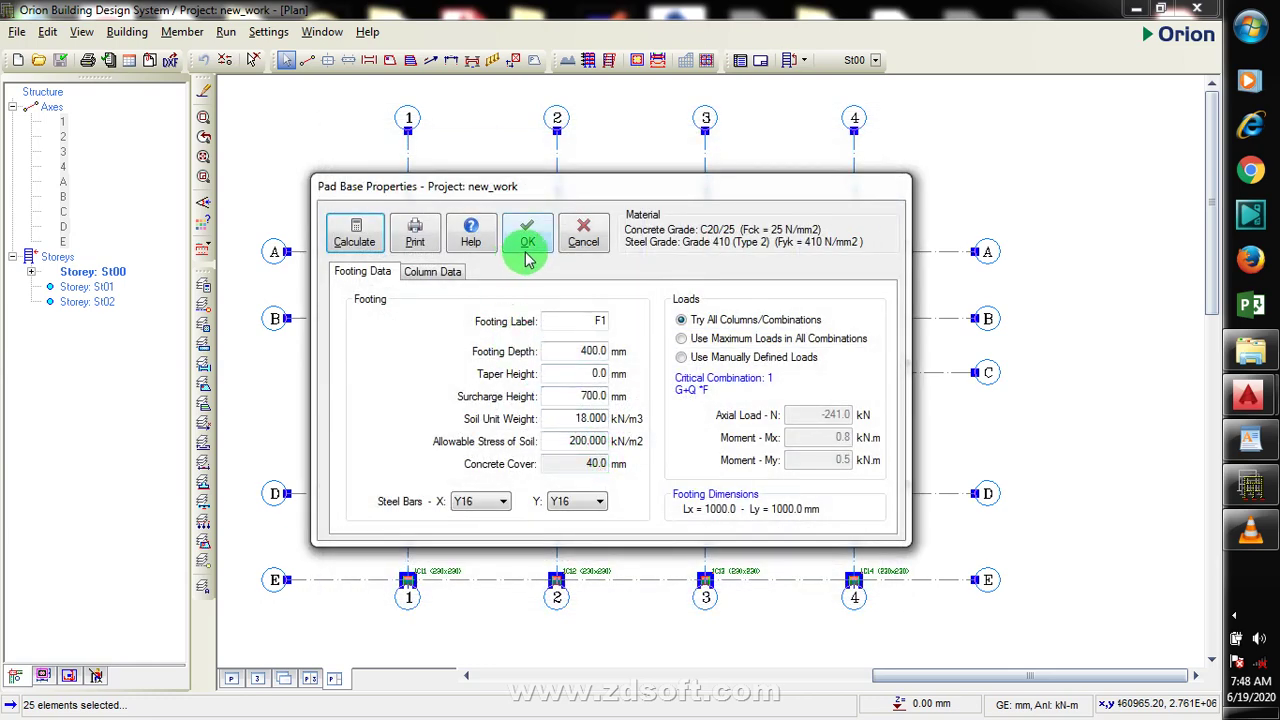
View the pad footing report's load combination options without printing, and confirm the pad base properties to insert F1 under all columns
{"action": "left_click", "coordinate": [414, 234]}
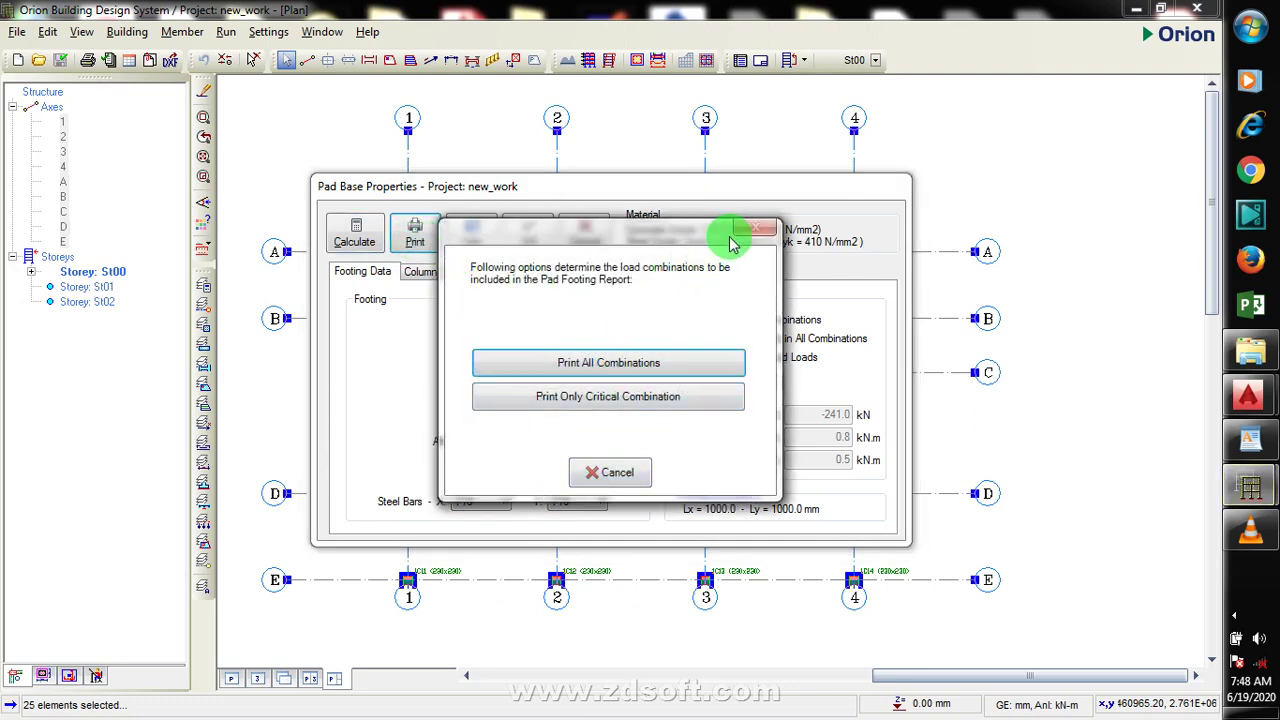
{"action": "left_click", "coordinate": [614, 468]}
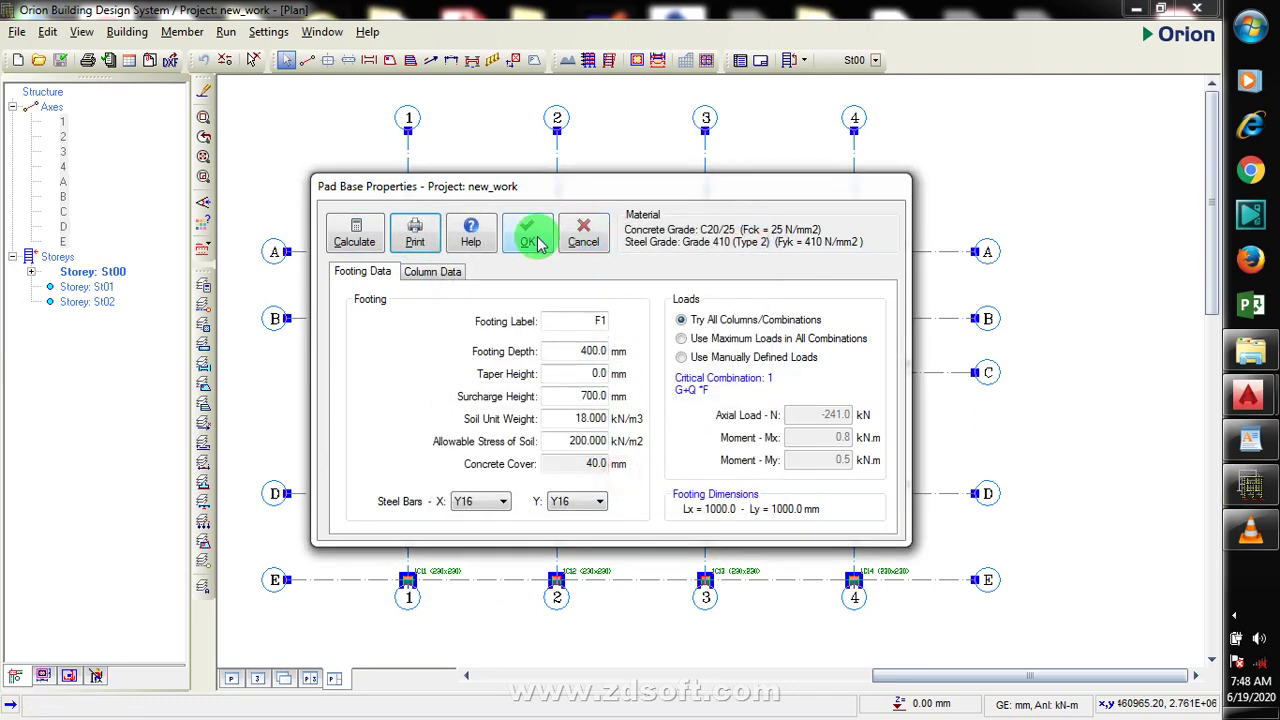
{"action": "left_click", "coordinate": [533, 244]}
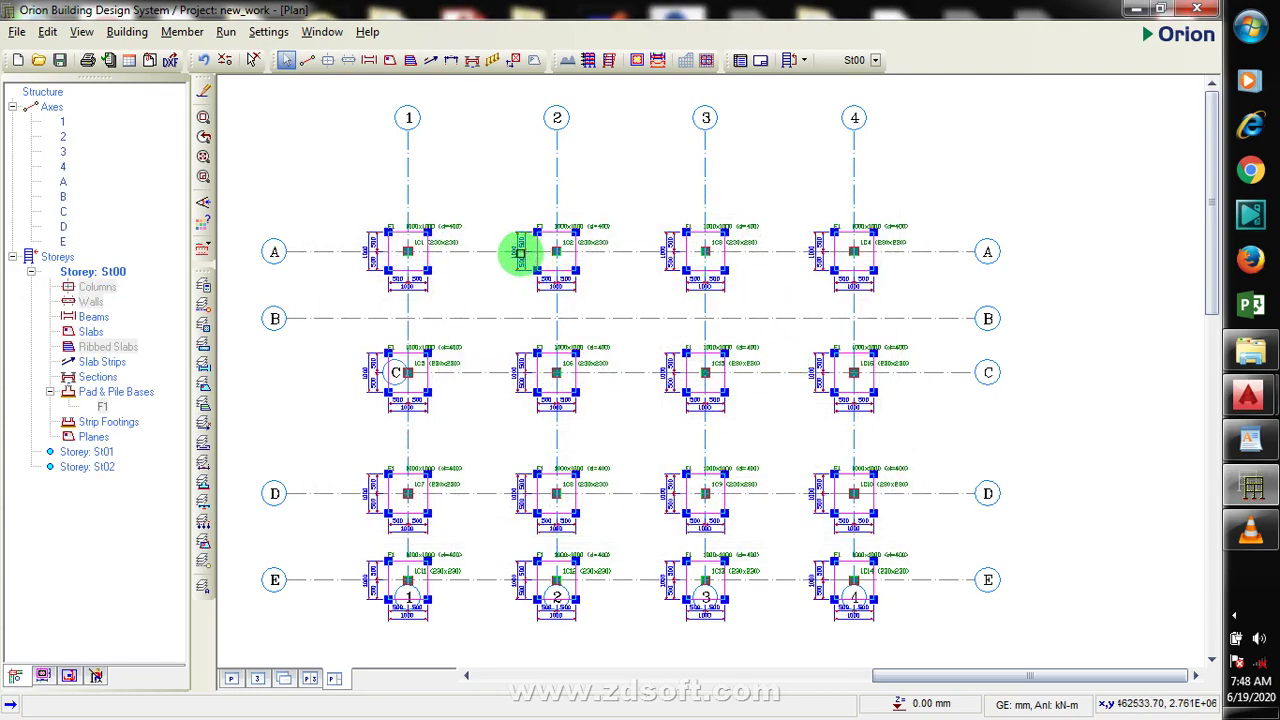
Examine the labels, dimensions and depths of the inserted F1 pad bases around columns 1C1 and 1C2
{"action": "scroll", "coordinate": [410, 252], "scroll_direction": "up", "scroll_amount": 4}
{"action": "scroll", "coordinate": [388, 263], "scroll_direction": "up", "scroll_amount": 2}
{"action": "scroll", "coordinate": [500, 508], "scroll_direction": "down", "scroll_amount": 2}
{"action": "scroll", "coordinate": [426, 337], "scroll_direction": "up", "scroll_amount": 3}
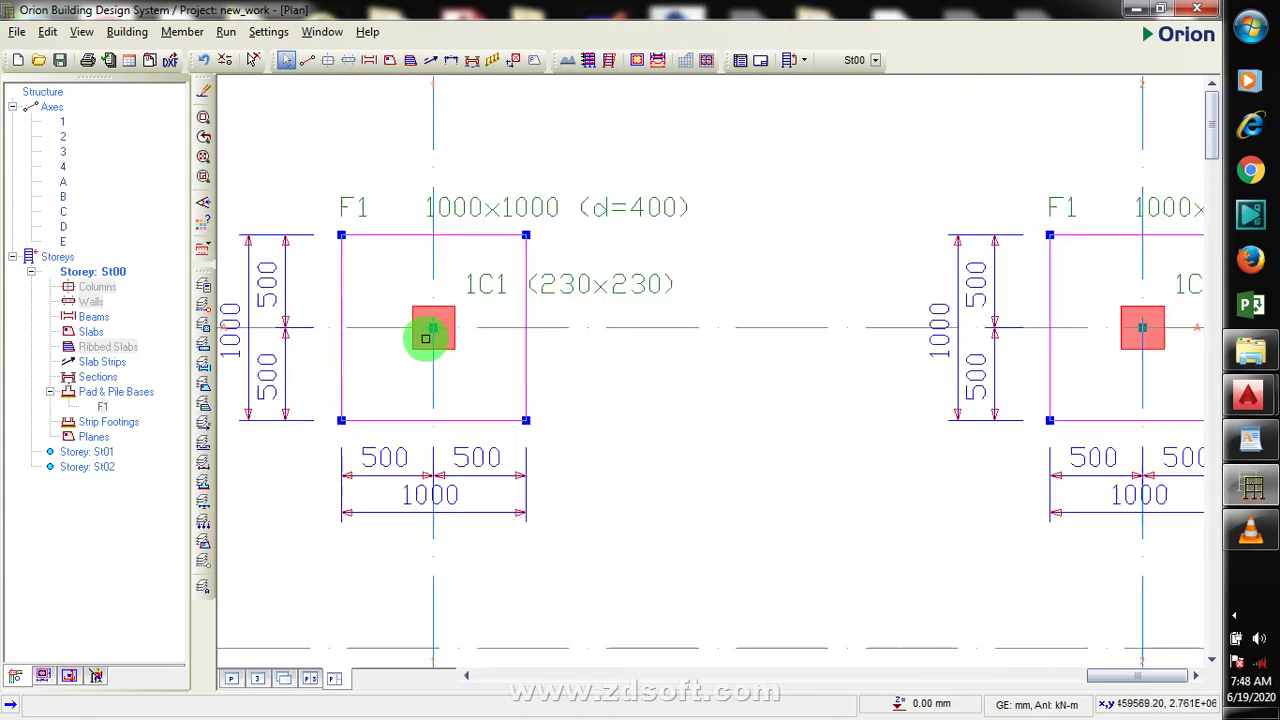
{"action": "scroll", "coordinate": [661, 483], "scroll_direction": "down", "scroll_amount": 1}
{"action": "scroll", "coordinate": [511, 363], "scroll_direction": "up", "scroll_amount": 1}
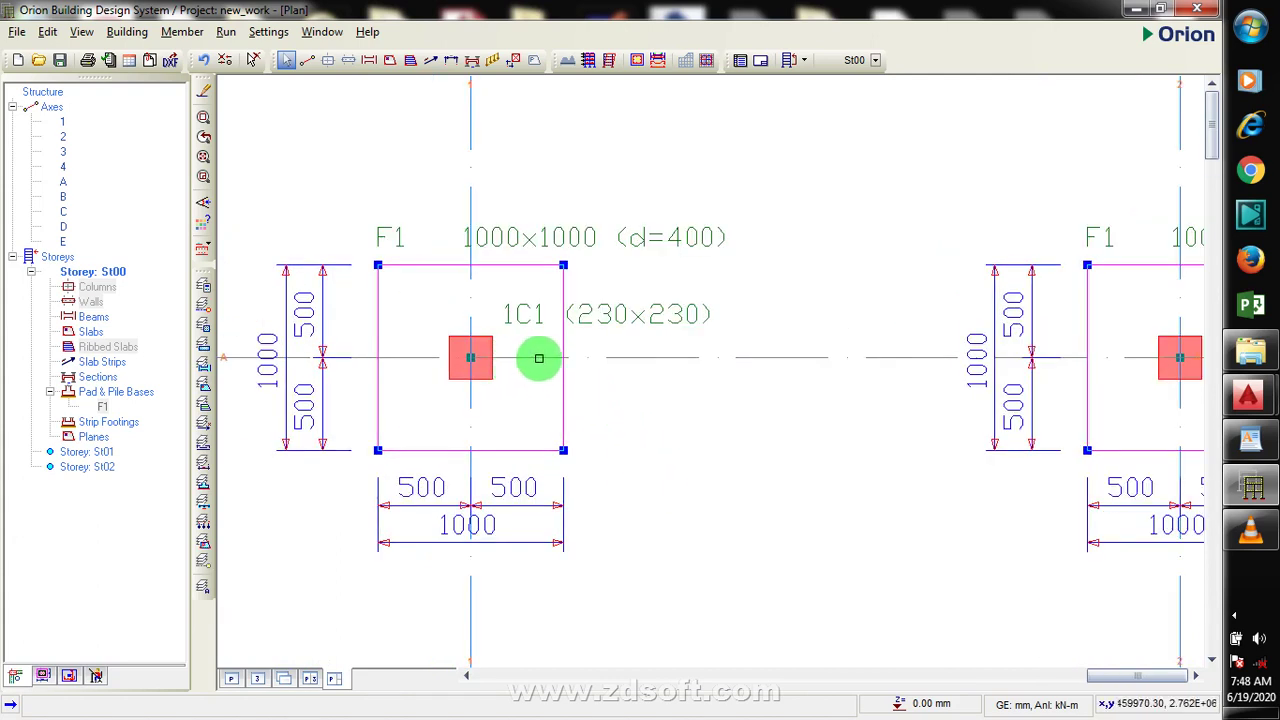
{"action": "scroll", "coordinate": [600, 240], "scroll_direction": "up", "scroll_amount": 1}
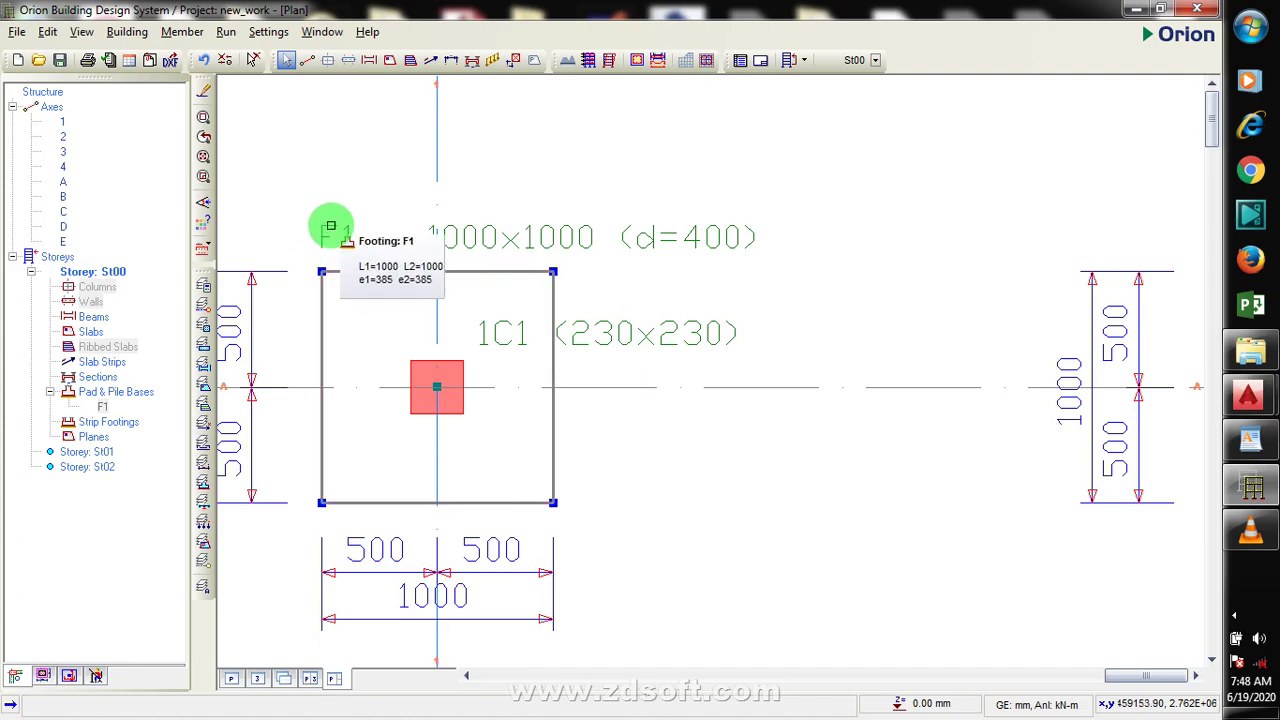
{"action": "scroll", "coordinate": [325, 240], "scroll_direction": "down", "scroll_amount": 3}
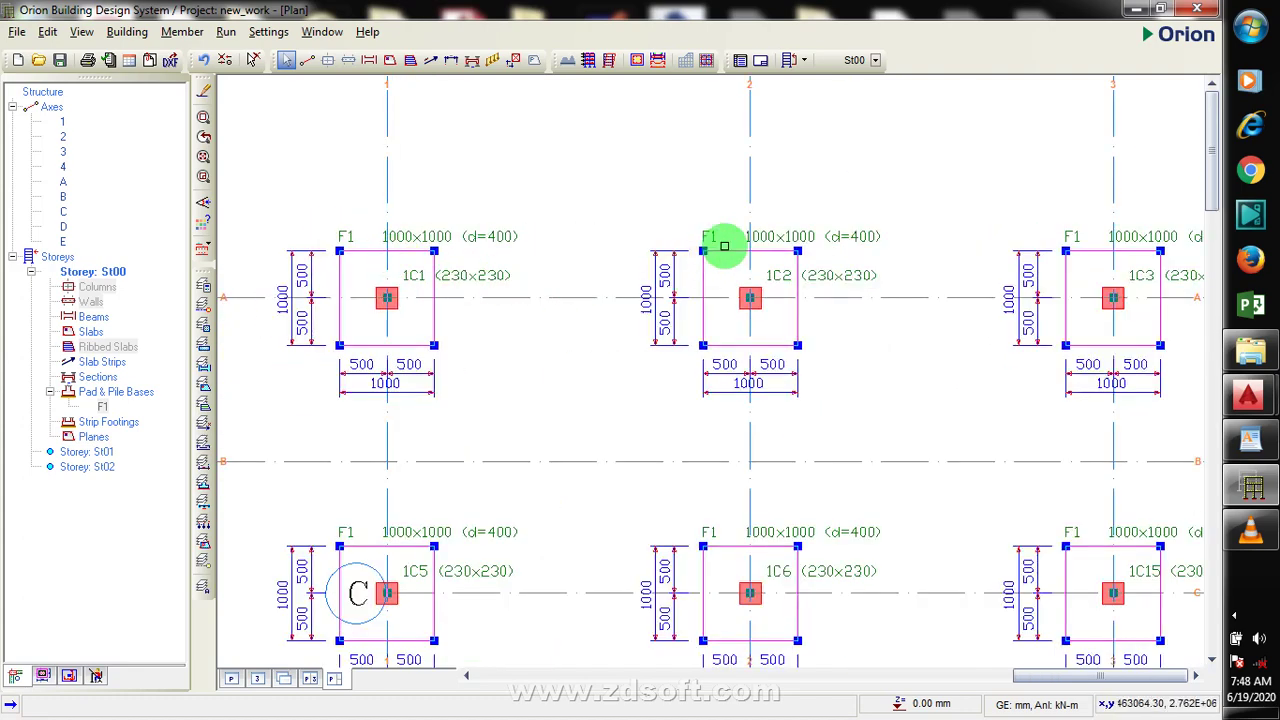
{"action": "scroll", "coordinate": [710, 220], "scroll_direction": "up", "scroll_amount": 5}
{"action": "scroll", "coordinate": [700, 250], "scroll_direction": "down", "scroll_amount": 5}
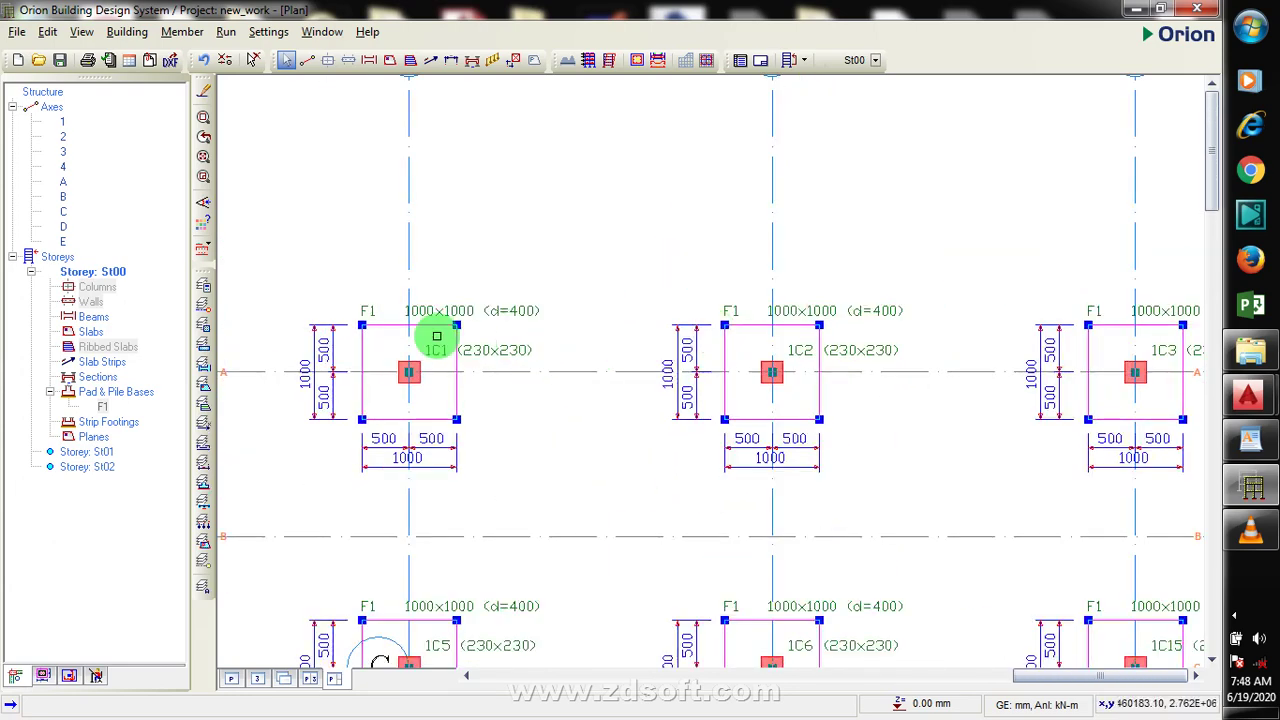
{"action": "scroll", "coordinate": [340, 306], "scroll_direction": "up", "scroll_amount": 3}
{"action": "scroll", "coordinate": [455, 235], "scroll_direction": "down", "scroll_amount": 5}
{"action": "scroll", "coordinate": [466, 262], "scroll_direction": "up", "scroll_amount": 3}
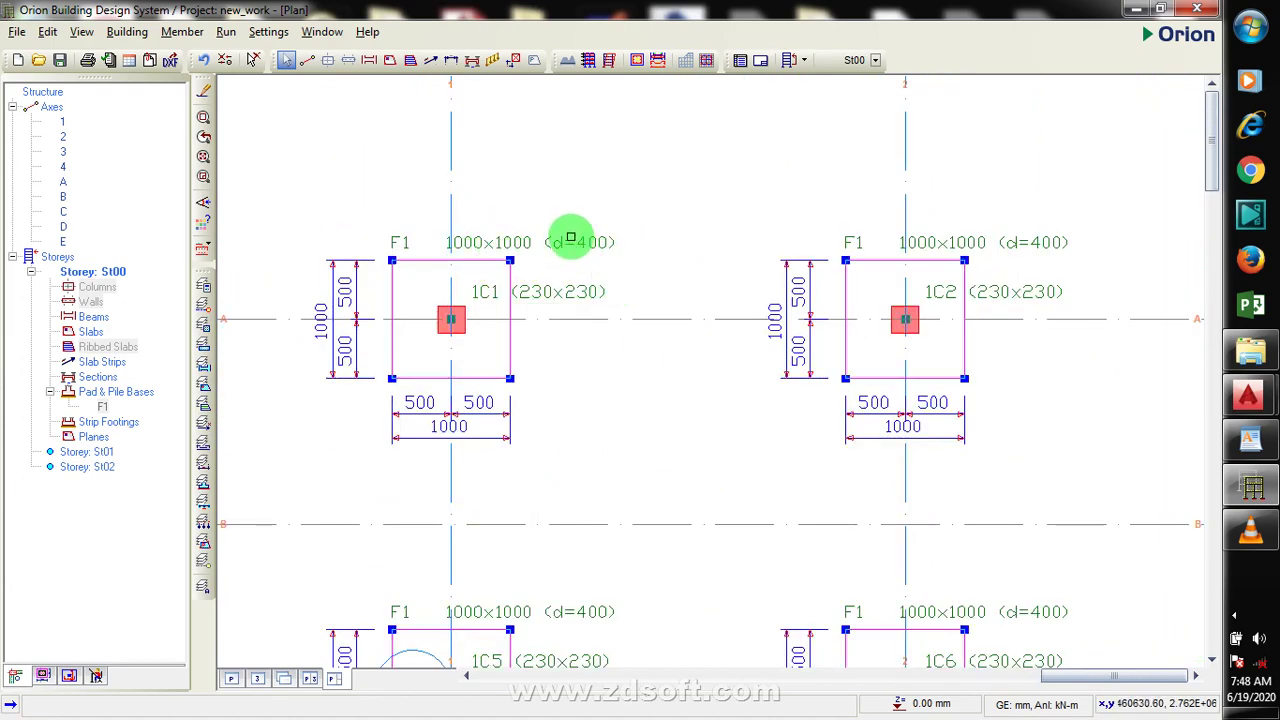
{"action": "scroll", "coordinate": [570, 238], "scroll_direction": "up", "scroll_amount": 2}
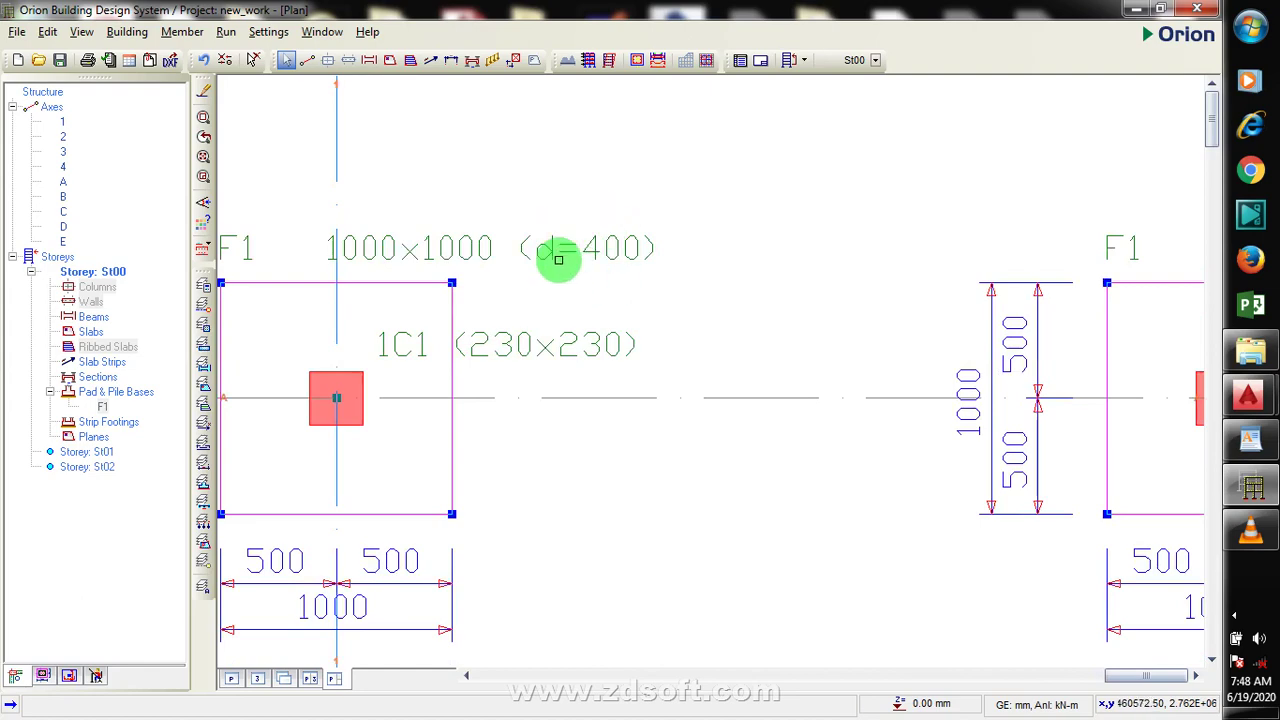
{"action": "scroll", "coordinate": [558, 259], "scroll_direction": "down", "scroll_amount": 3}
{"action": "scroll", "coordinate": [574, 291], "scroll_direction": "up", "scroll_amount": 1}
Open the properties of the pad base at column 1C1 and set its footing depth to 350 mm
{"action": "right_click", "coordinate": [515, 303]}
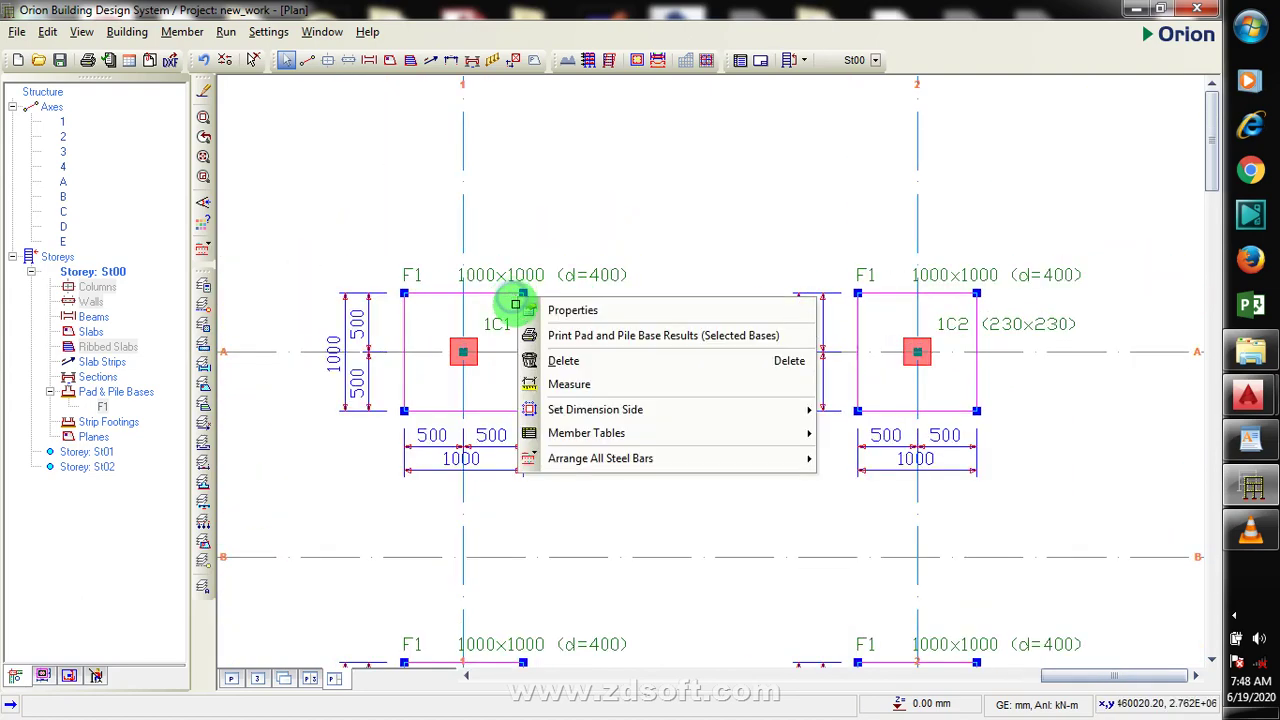
{"action": "left_click", "coordinate": [571, 310]}
{"action": "left_click", "coordinate": [588, 402]}
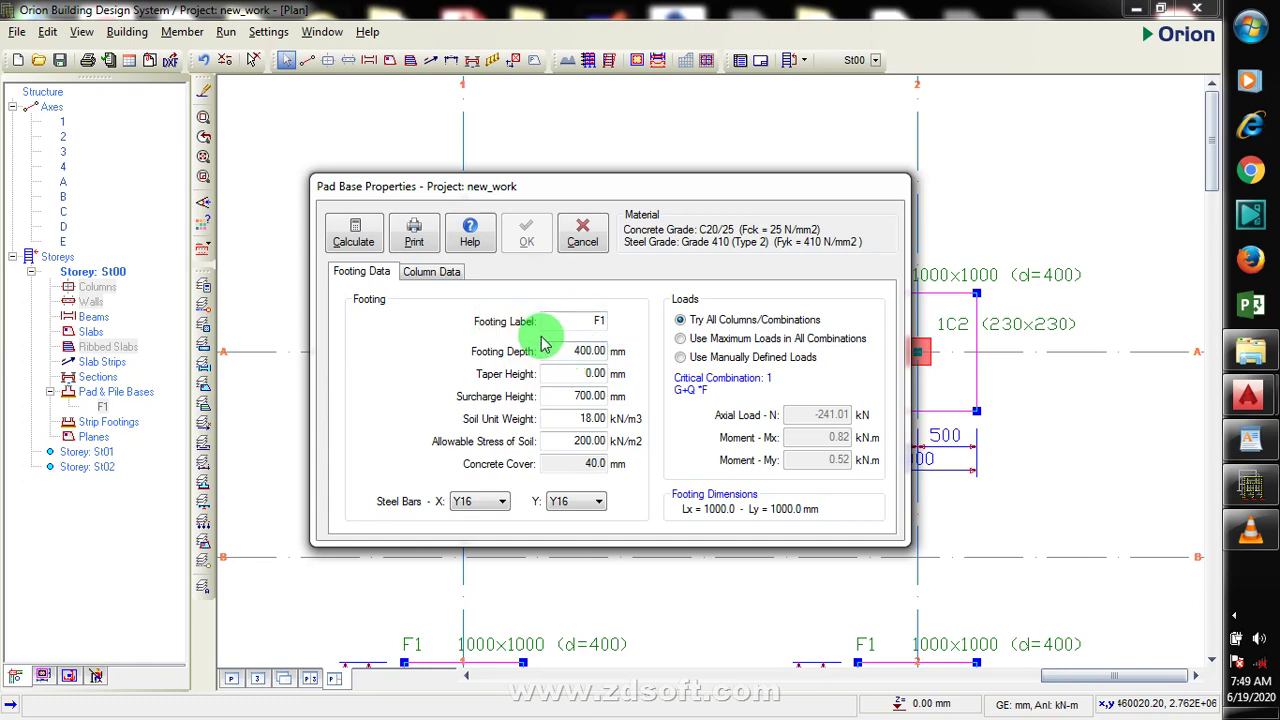
{"action": "left_click_drag", "start_coordinate": [565, 352], "coordinate": [611, 349]}
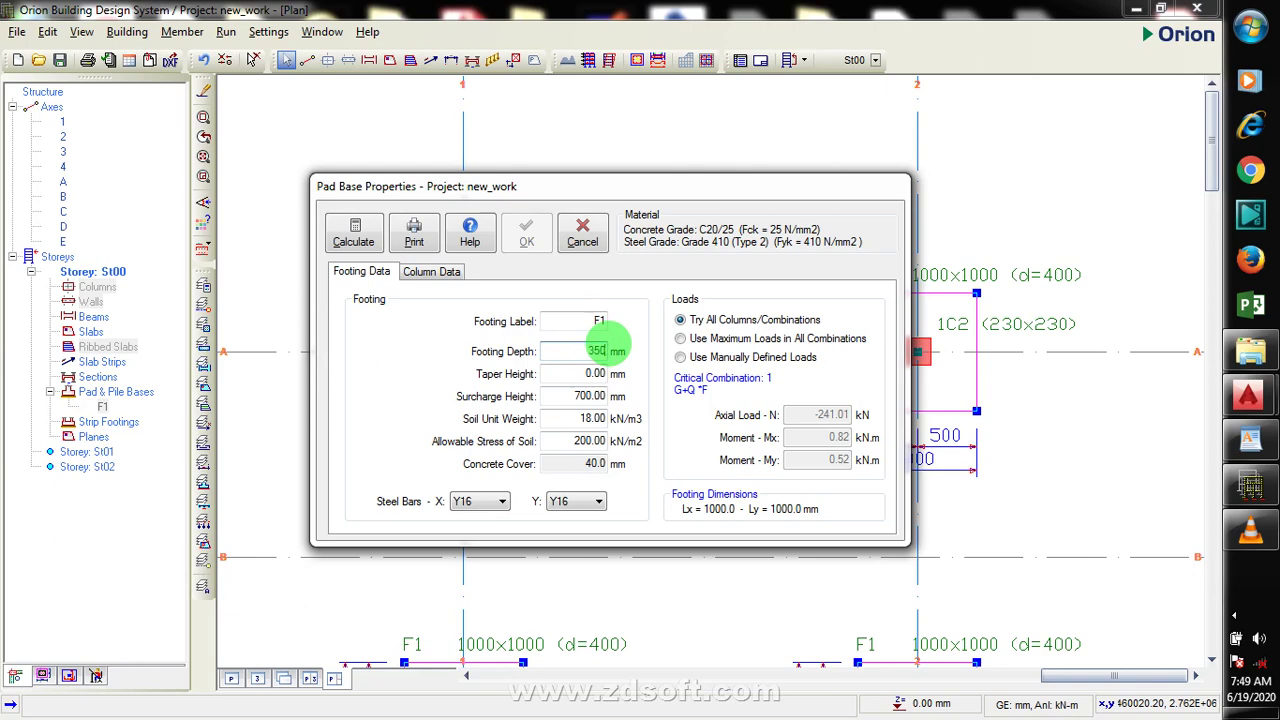
{"action": "type", "text": "350"}
Recalculate pad base F1 with Square Footing enabled, accept the design and apply the revised properties
{"action": "left_click", "coordinate": [345, 243]}
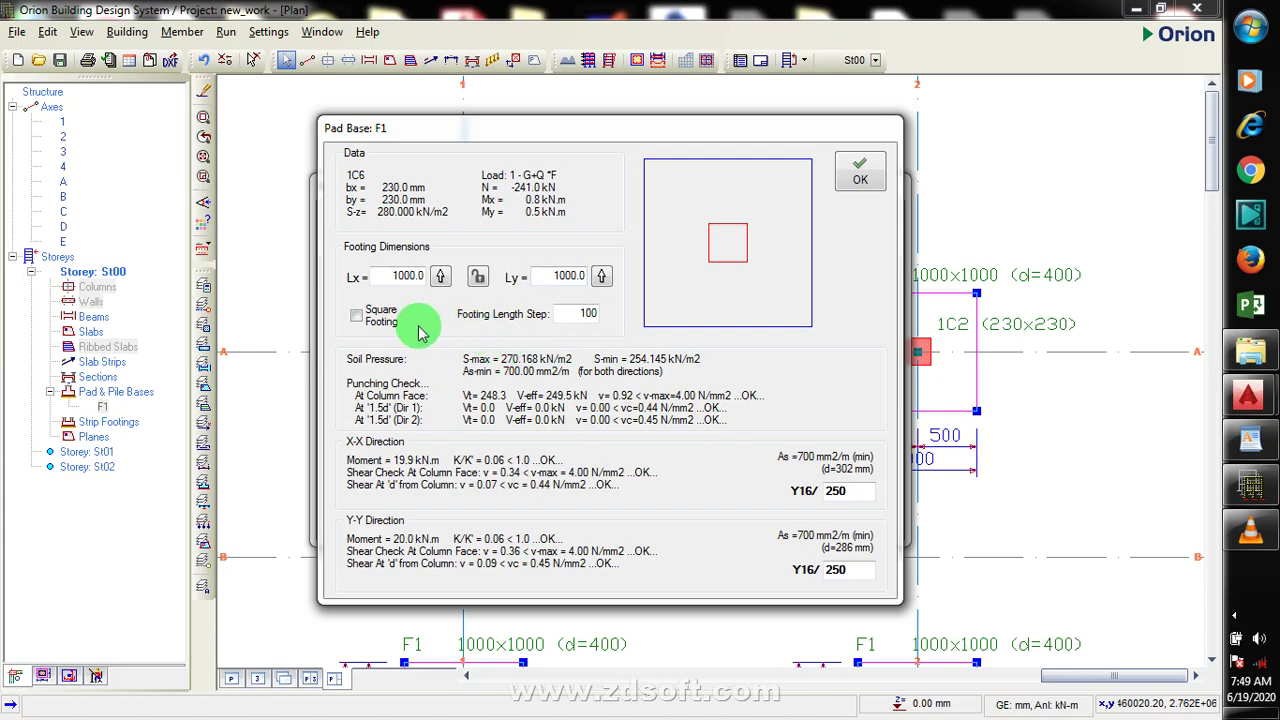
{"action": "left_click", "coordinate": [357, 316]}
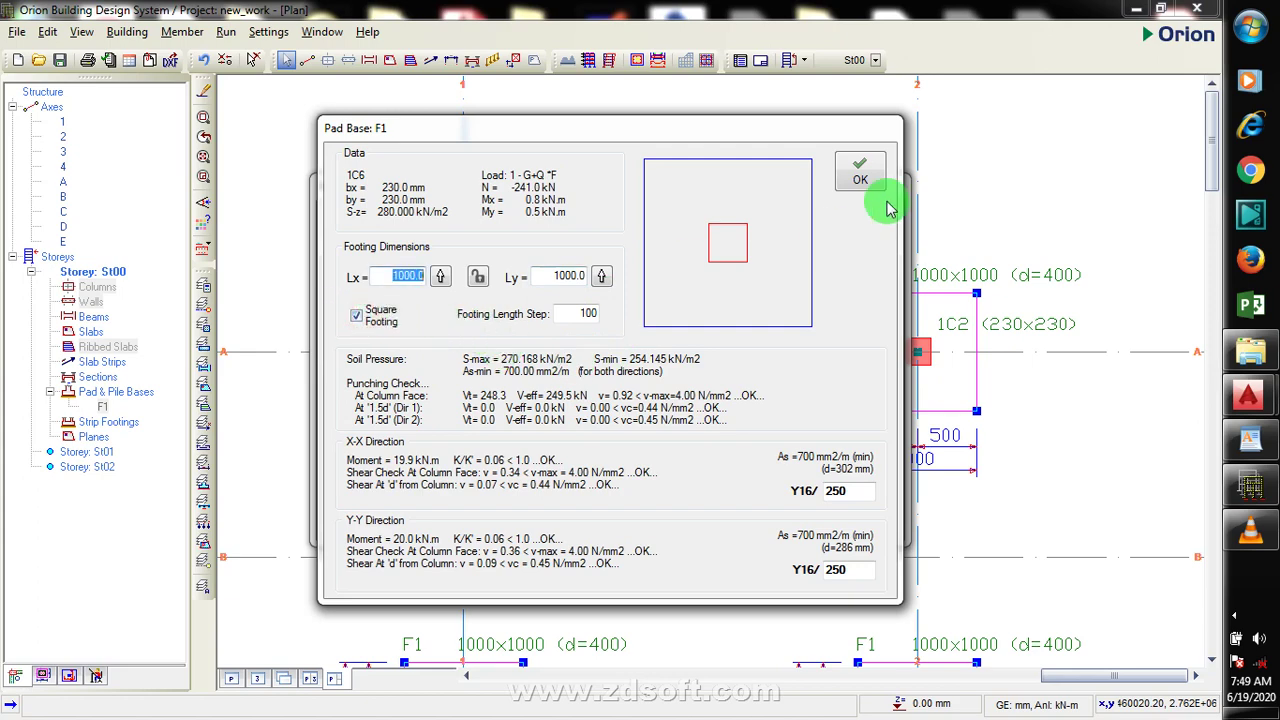
{"action": "left_click", "coordinate": [878, 178]}
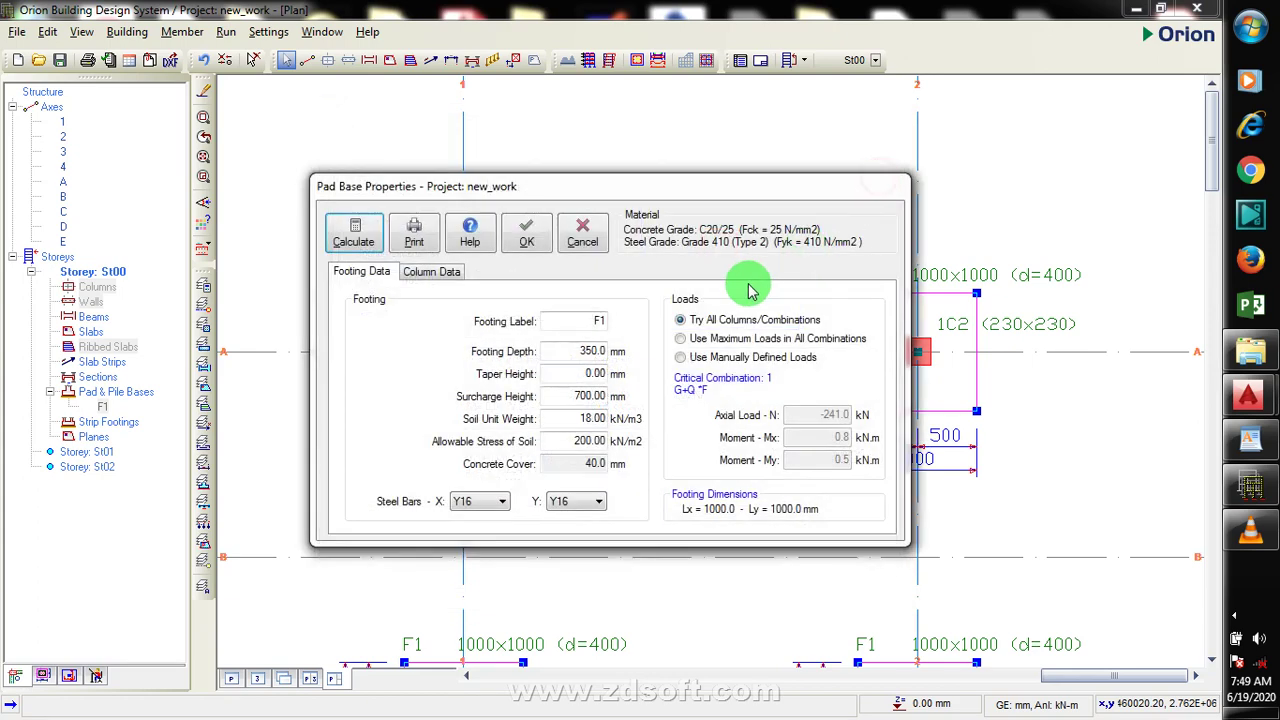
{"action": "left_click", "coordinate": [519, 244]}
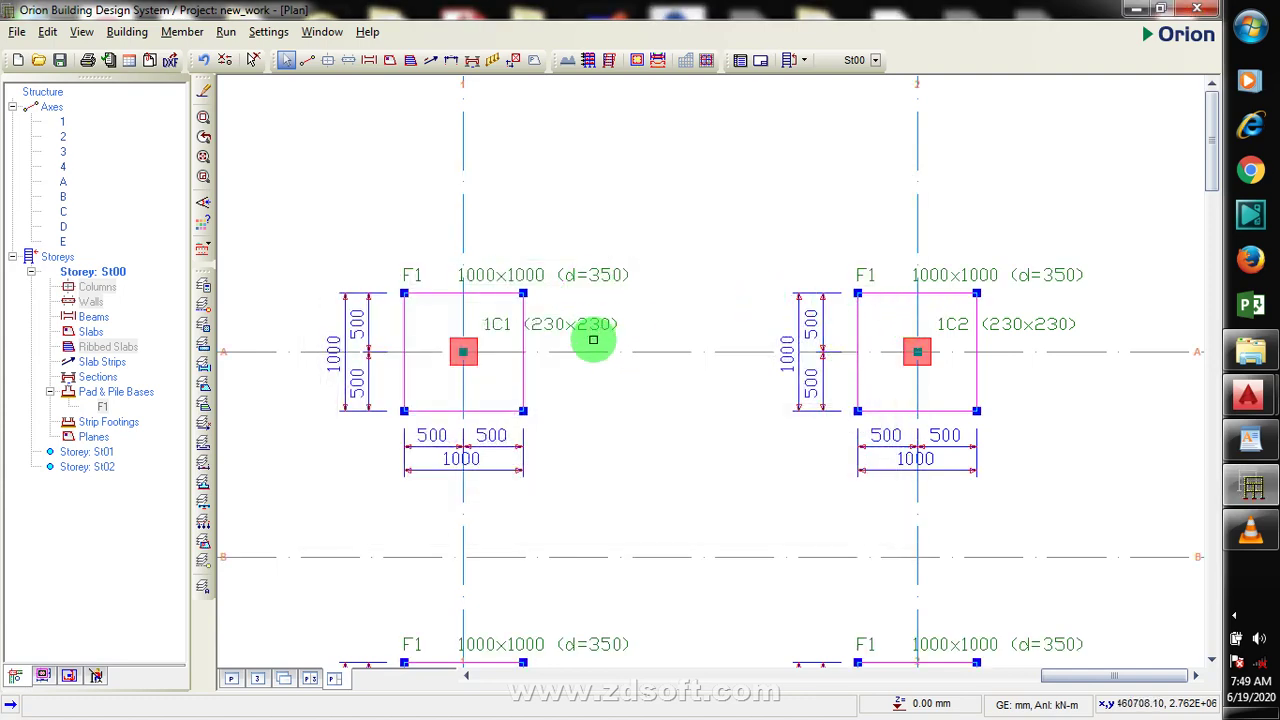
Check the updated pad bases across the whole St00 plan and select storey St02 in the structure tree
{"action": "scroll", "coordinate": [588, 312], "scroll_direction": "down", "scroll_amount": 5}
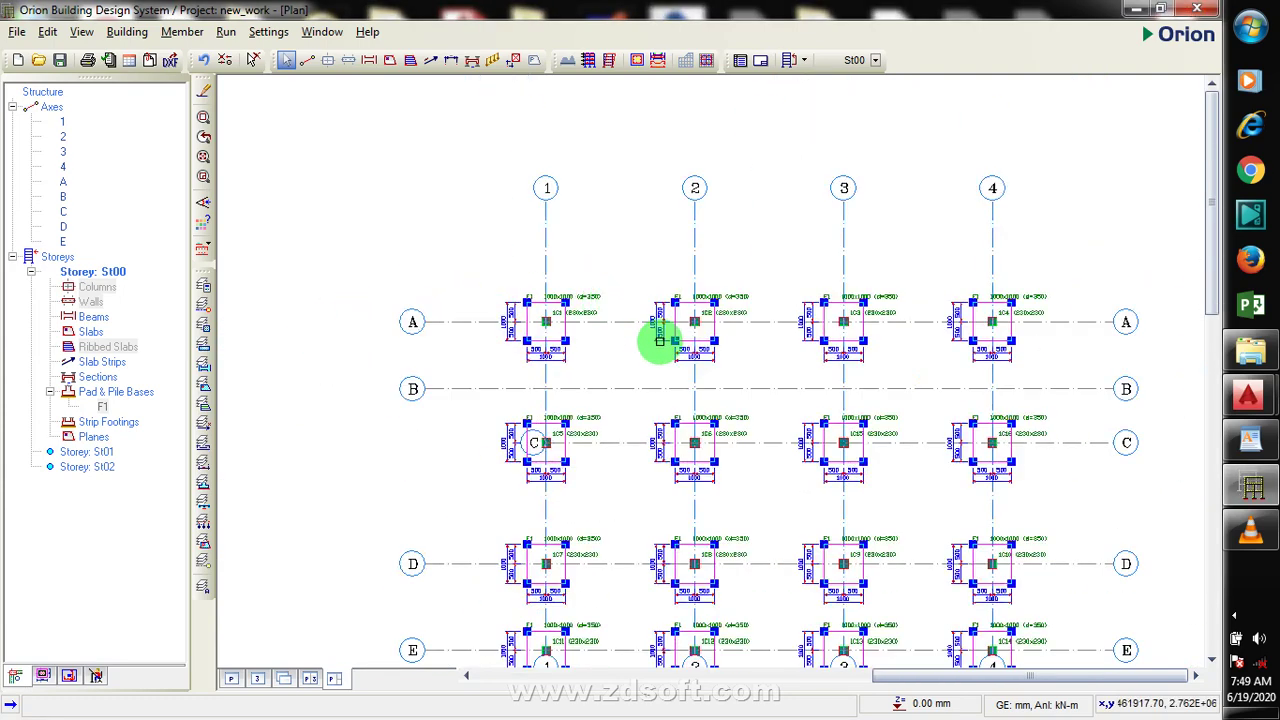
{"action": "scroll", "coordinate": [723, 440], "scroll_direction": "up", "scroll_amount": 4}
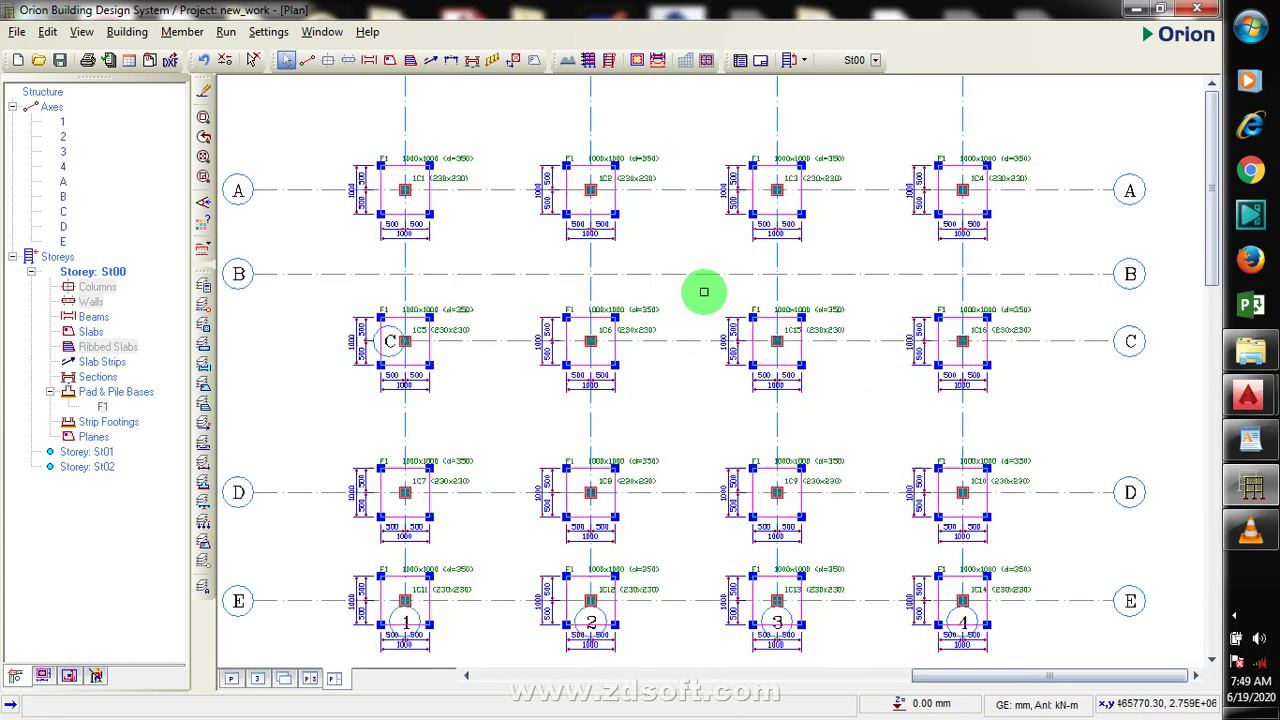
{"action": "scroll", "coordinate": [714, 303], "scroll_direction": "down", "scroll_amount": 1}
{"action": "scroll", "coordinate": [718, 306], "scroll_direction": "up", "scroll_amount": 1}
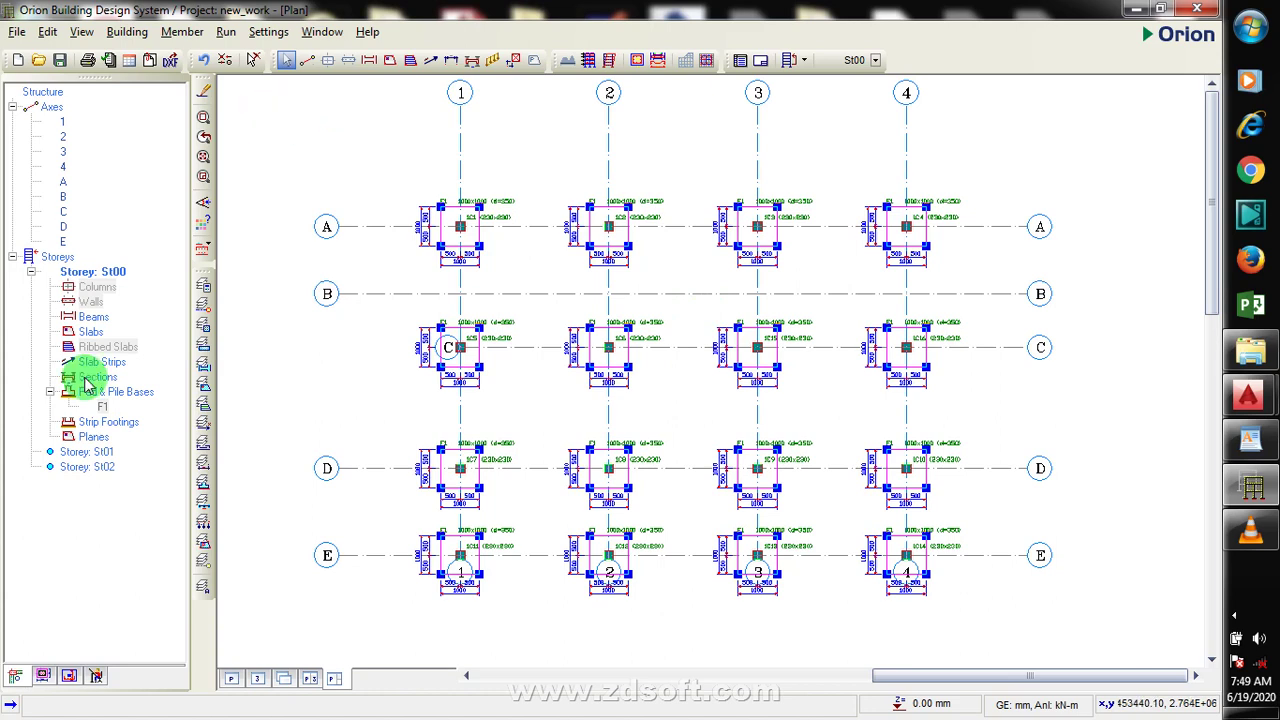
{"action": "left_click", "coordinate": [97, 454]}
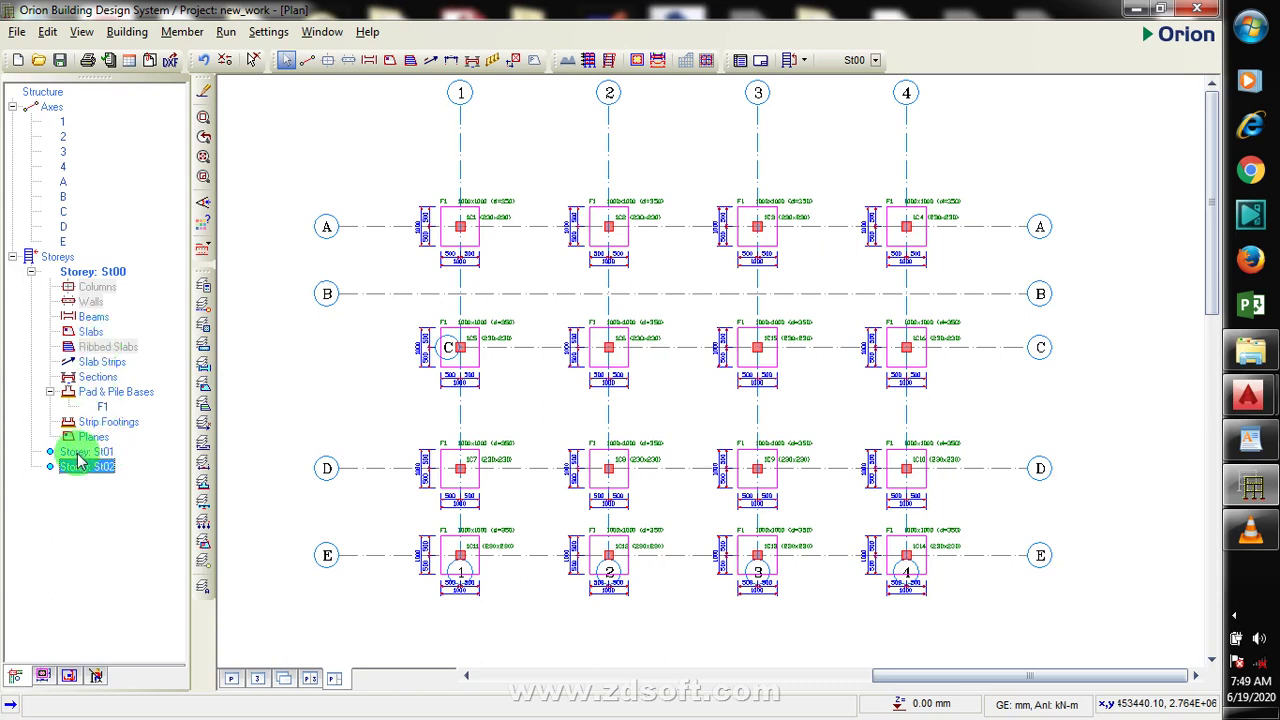
Export the St00 foundation plan as new_work-Plan_00.dxf with Edit/View the Drawing and Group Drawing Objects enabled
{"action": "left_click", "coordinate": [80, 453]}
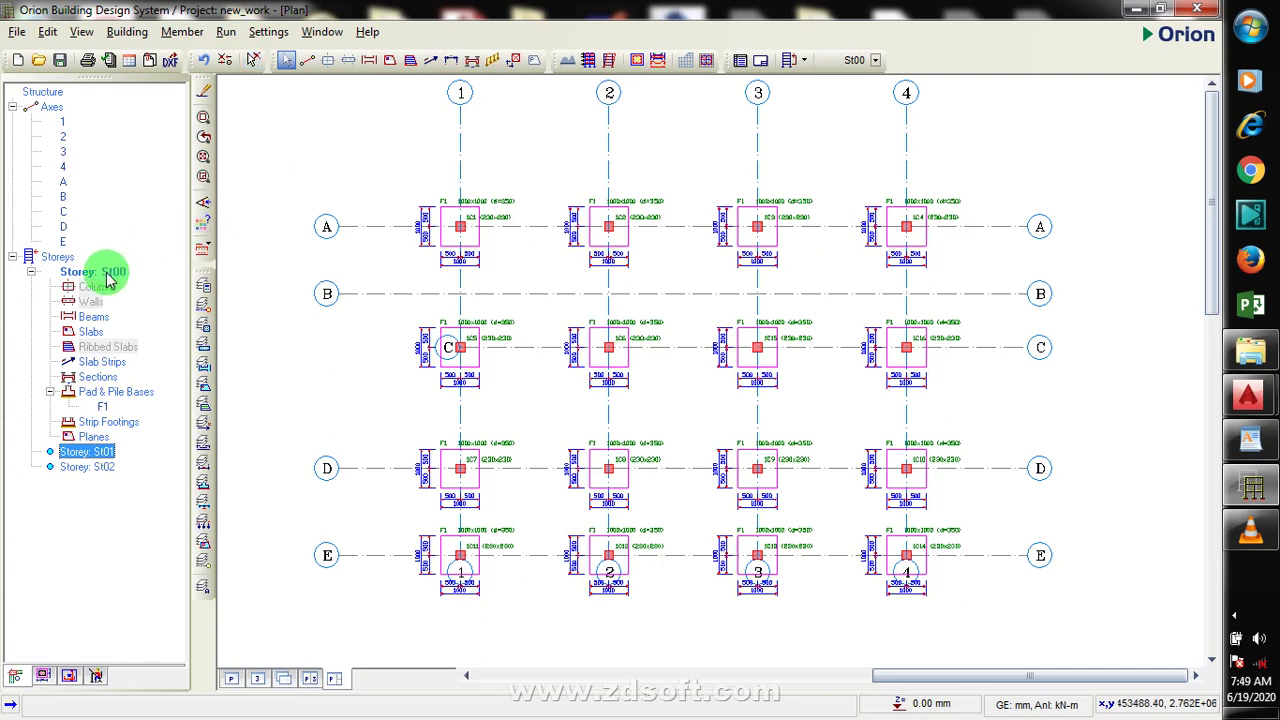
{"action": "left_click", "coordinate": [19, 33]}
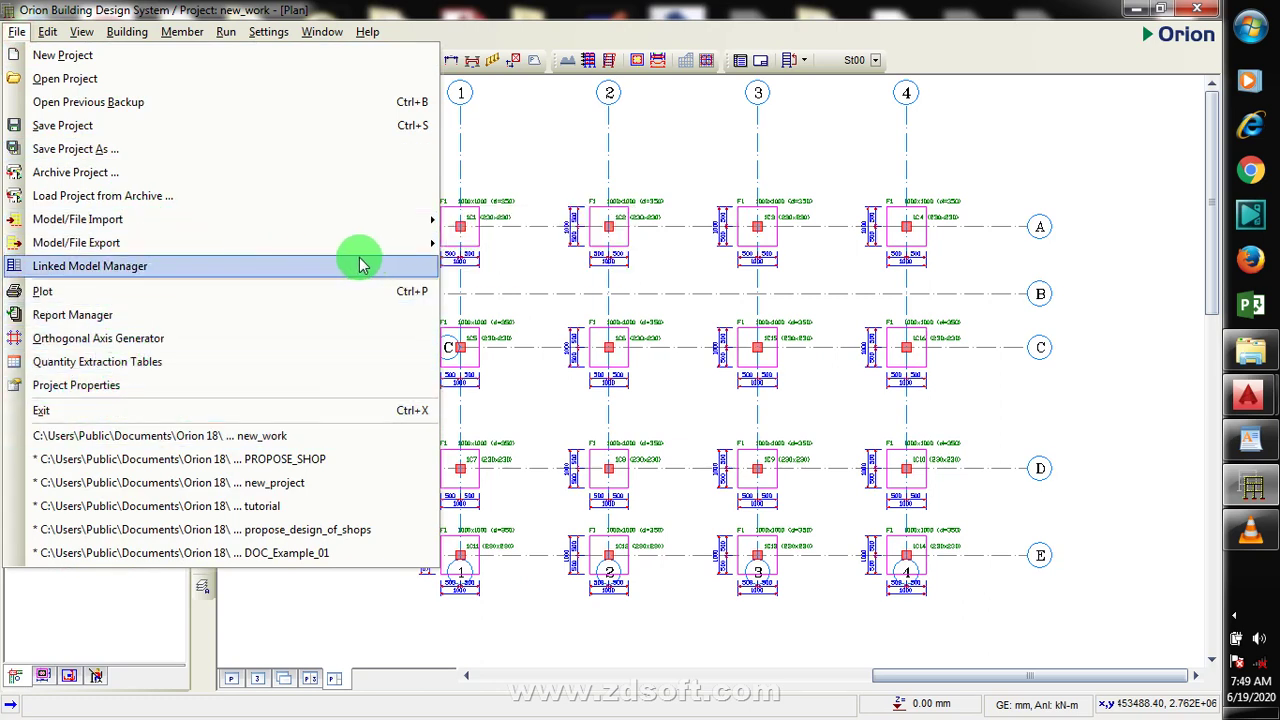
{"action": "mouse_move", "coordinate": [402, 252]}
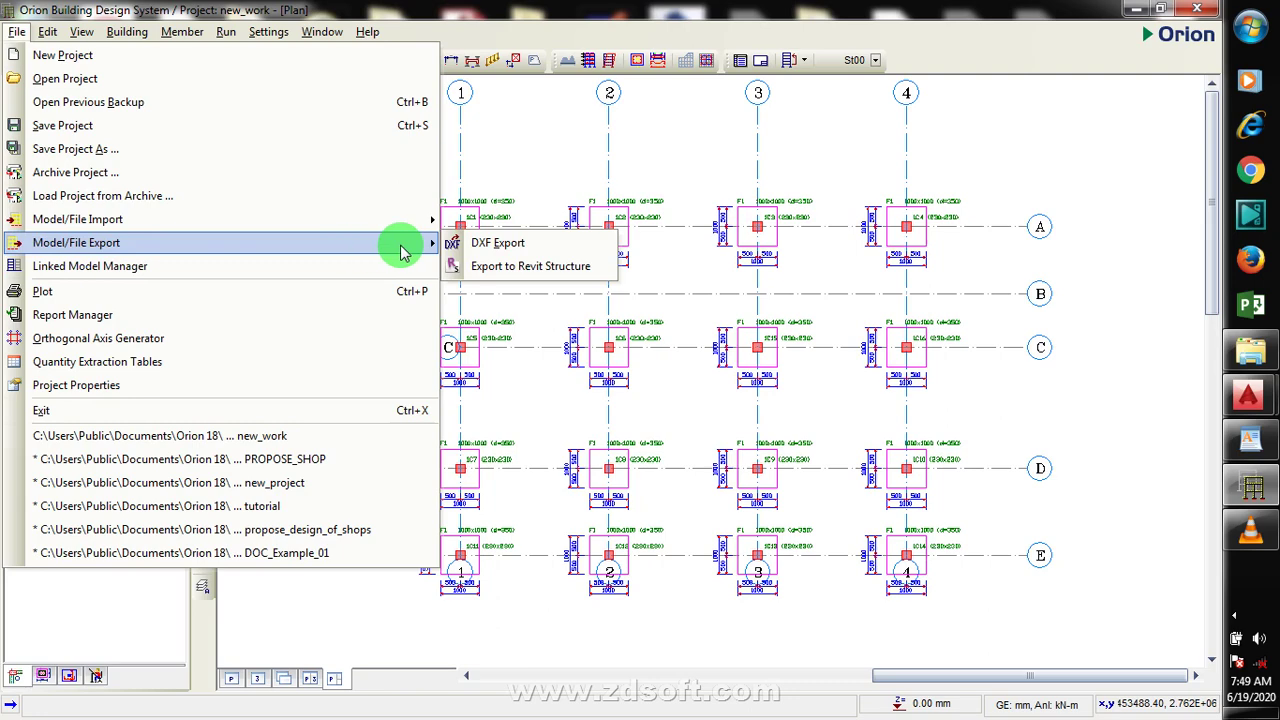
{"action": "left_click", "coordinate": [563, 252]}
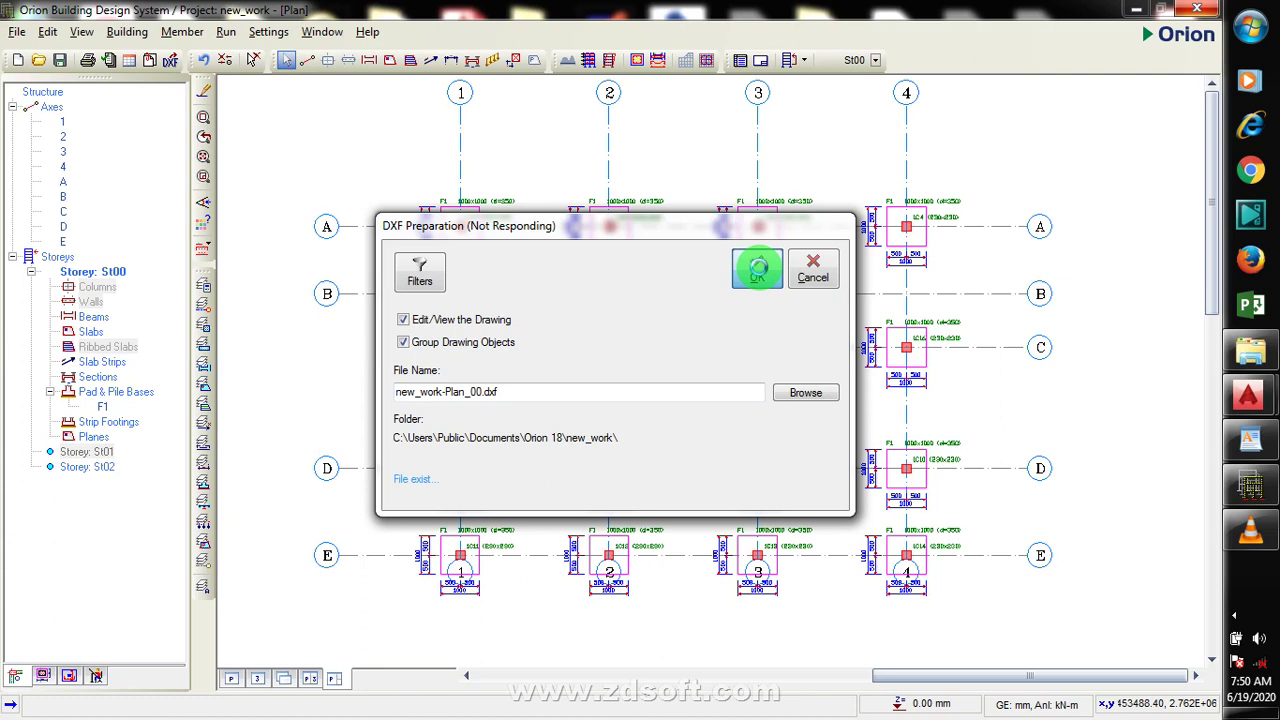
{"action": "left_click", "coordinate": [1236, 617]}
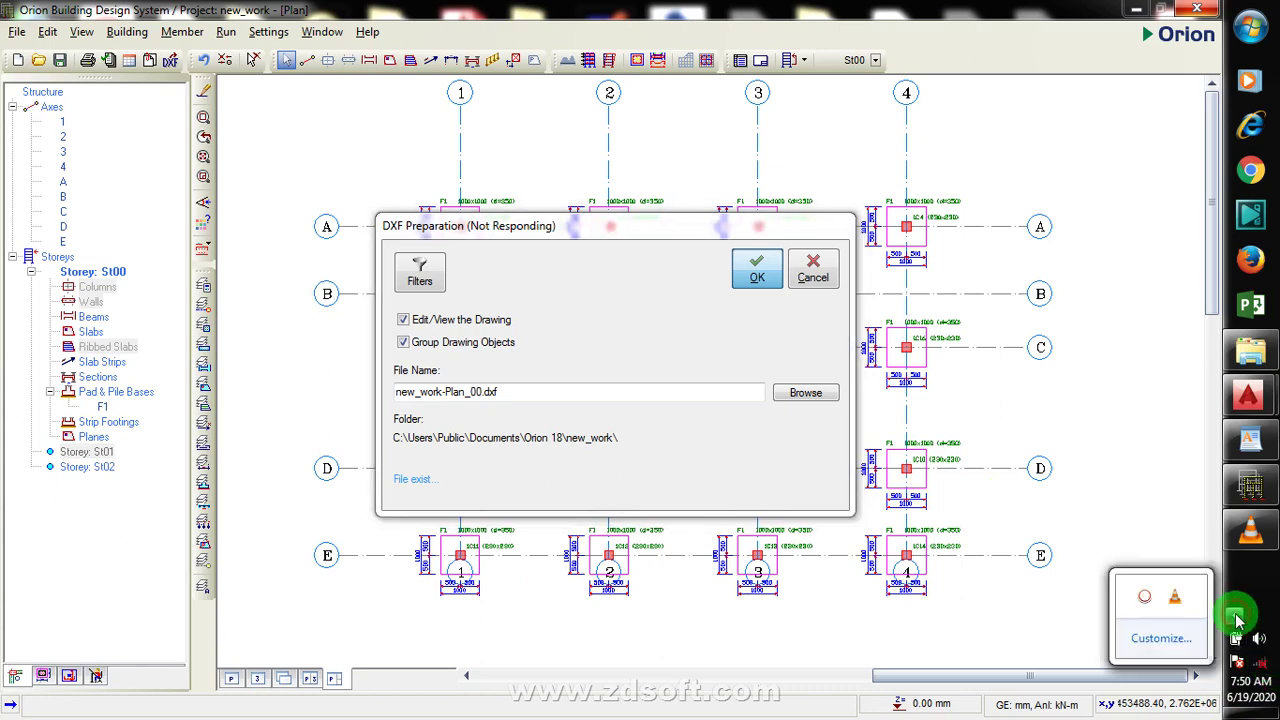
{"action": "right_click", "coordinate": [1145, 600]}
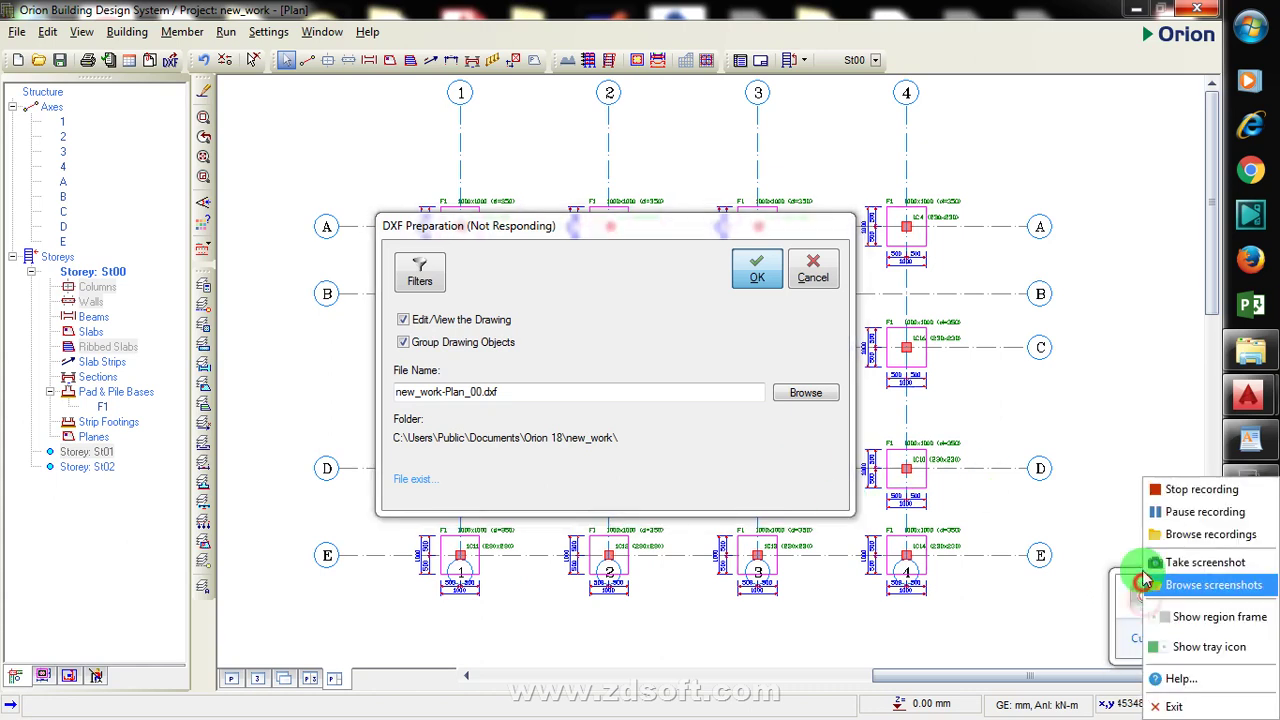
{"action": "left_click", "coordinate": [1180, 507]}
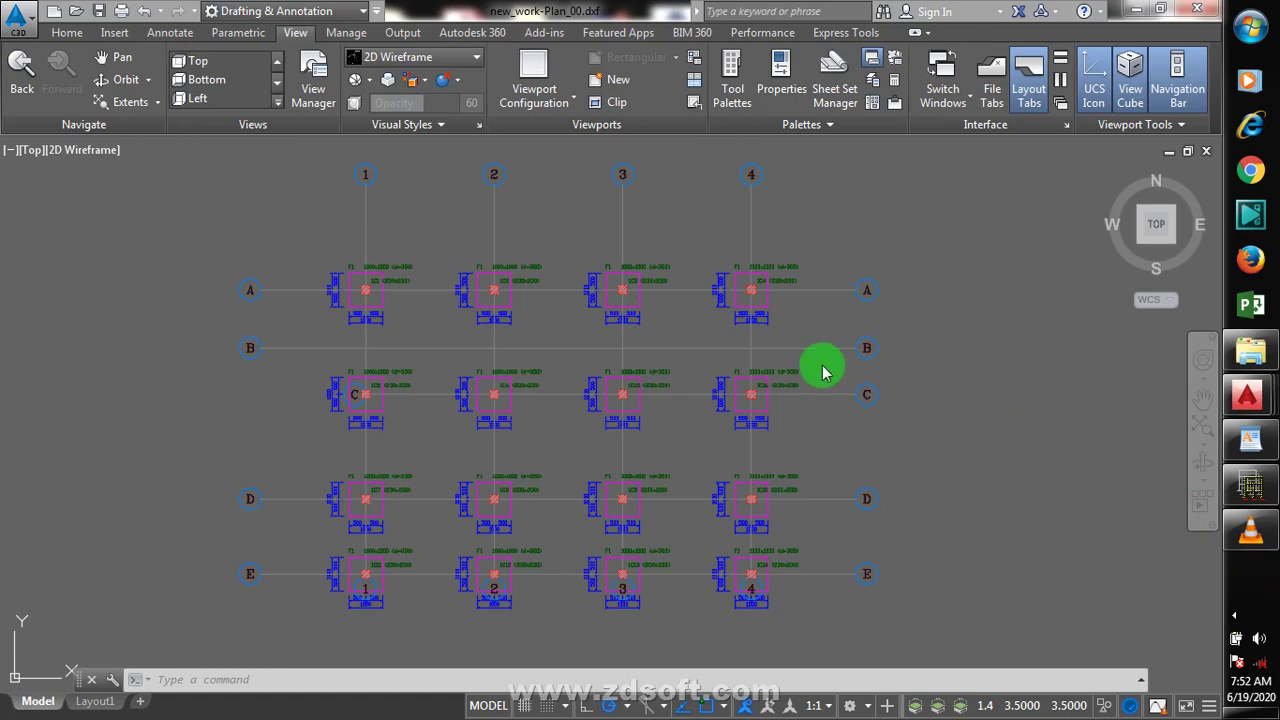
Examine the pad base labels and dimensions in the exported plan in AutoCAD and return to Orion
{"action": "scroll", "coordinate": [362, 280], "scroll_direction": "up", "scroll_amount": 6}
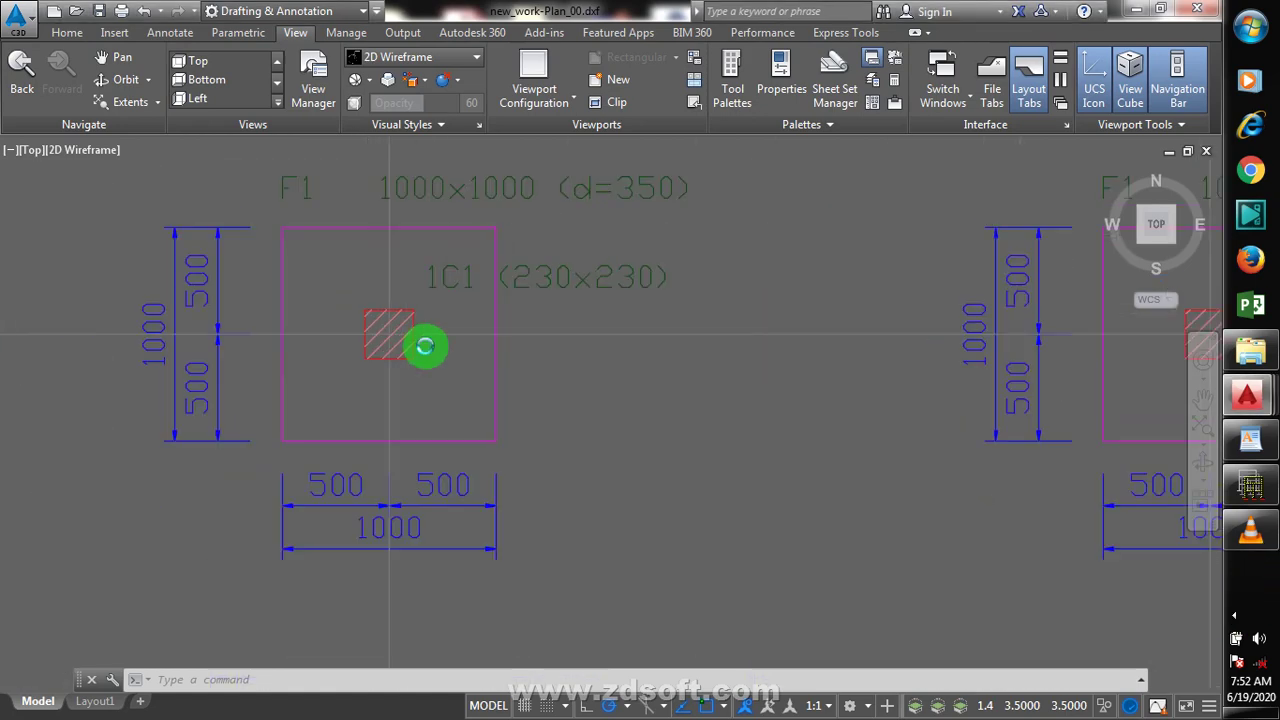
{"action": "scroll", "coordinate": [509, 371], "scroll_direction": "down", "scroll_amount": 8}
{"action": "scroll", "coordinate": [526, 377], "scroll_direction": "up", "scroll_amount": 4}
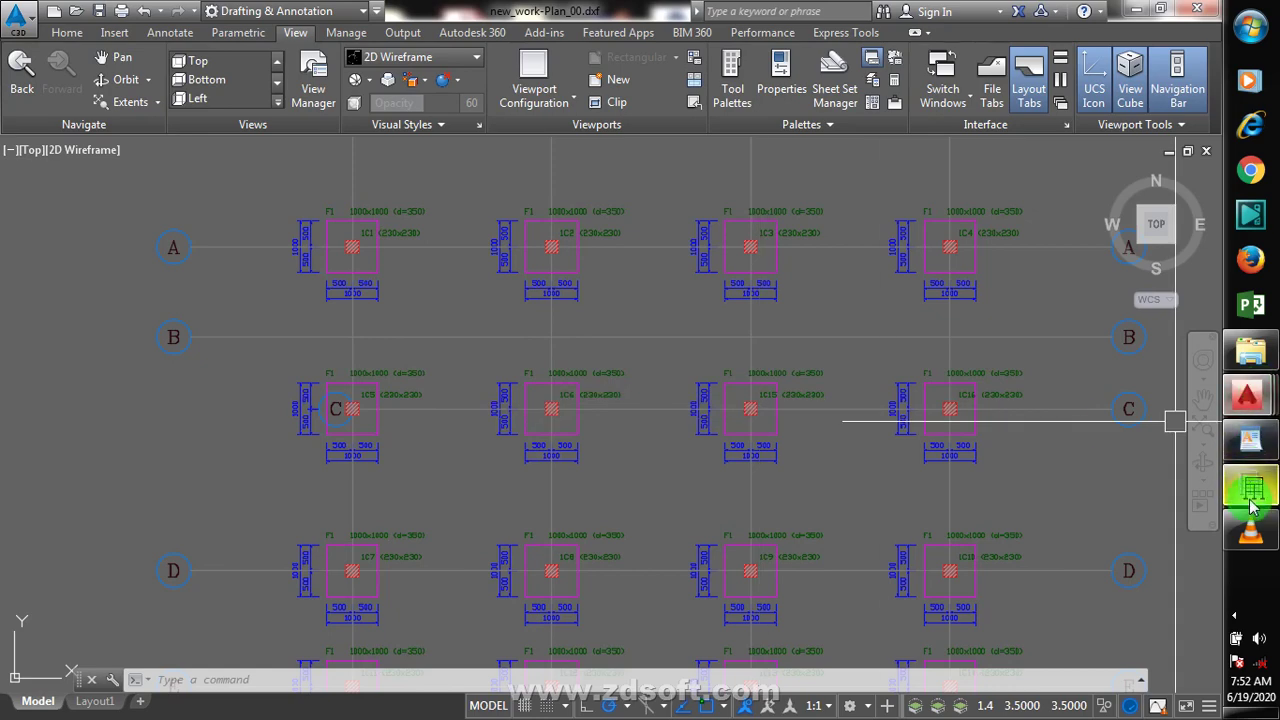
{"action": "left_click", "coordinate": [1253, 500]}
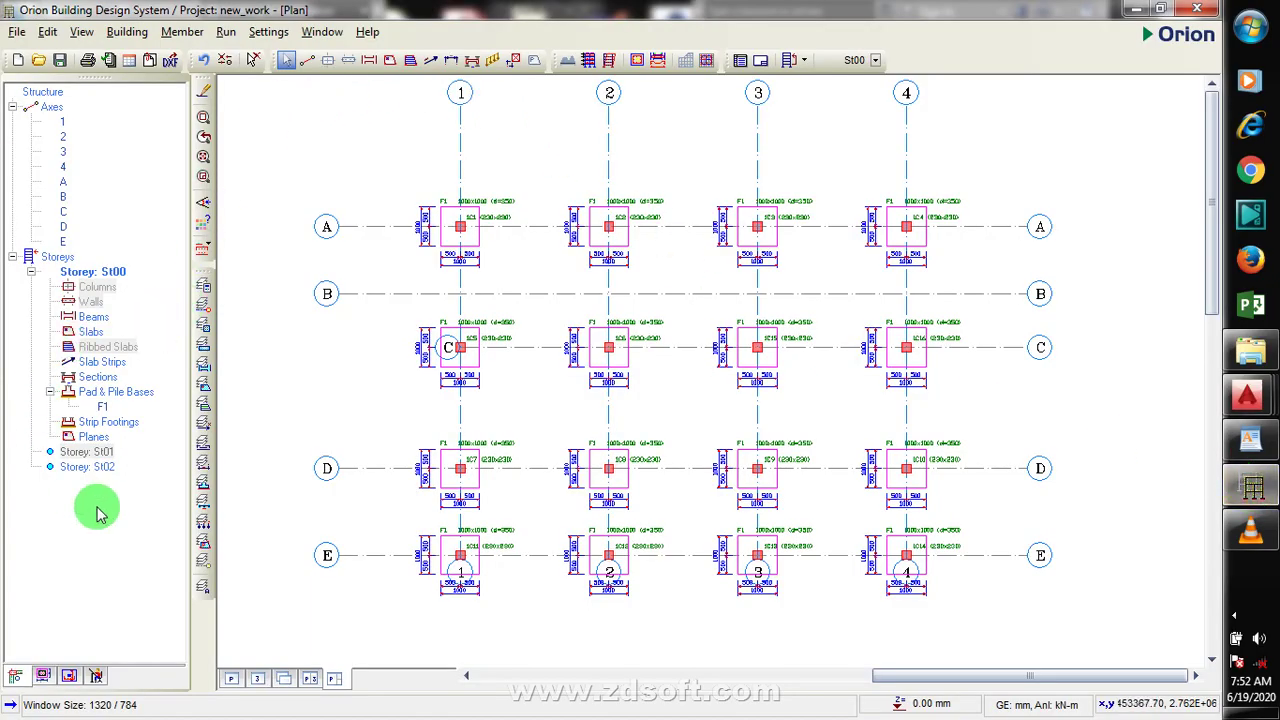
{"action": "left_click", "coordinate": [205, 249]}
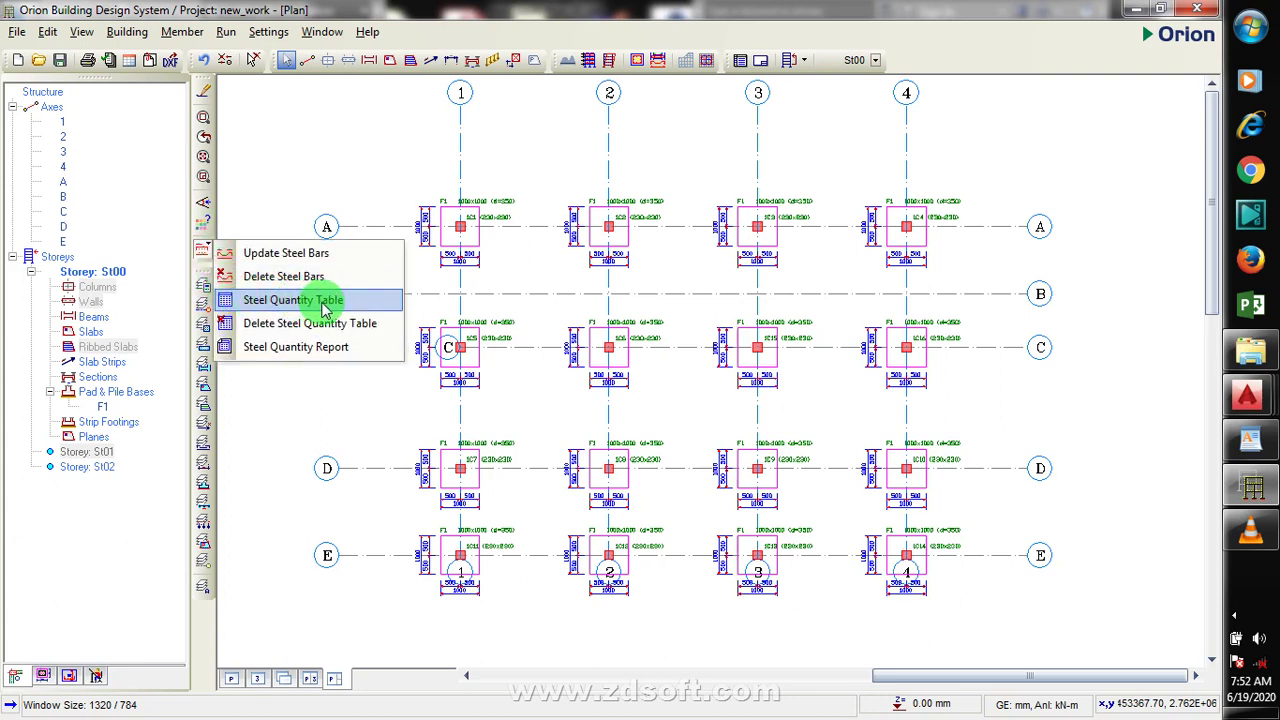
{"action": "left_click", "coordinate": [251, 346]}
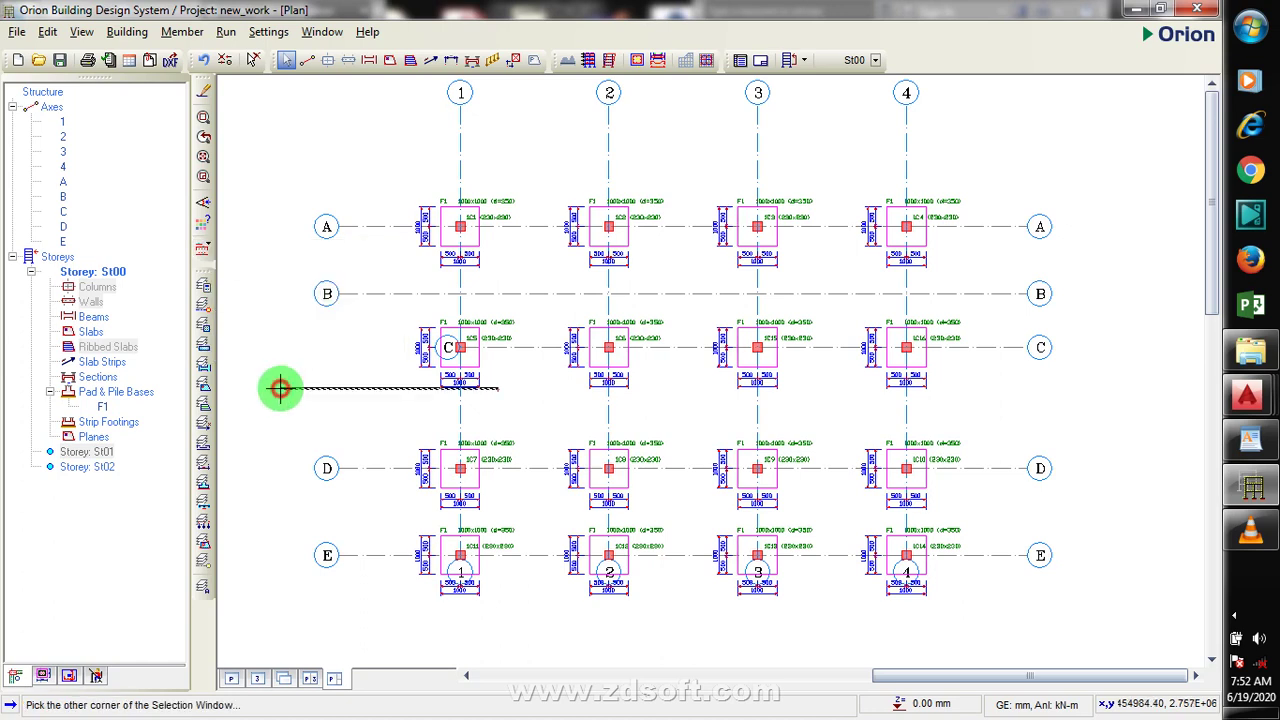
{"action": "left_click", "coordinate": [277, 388]}
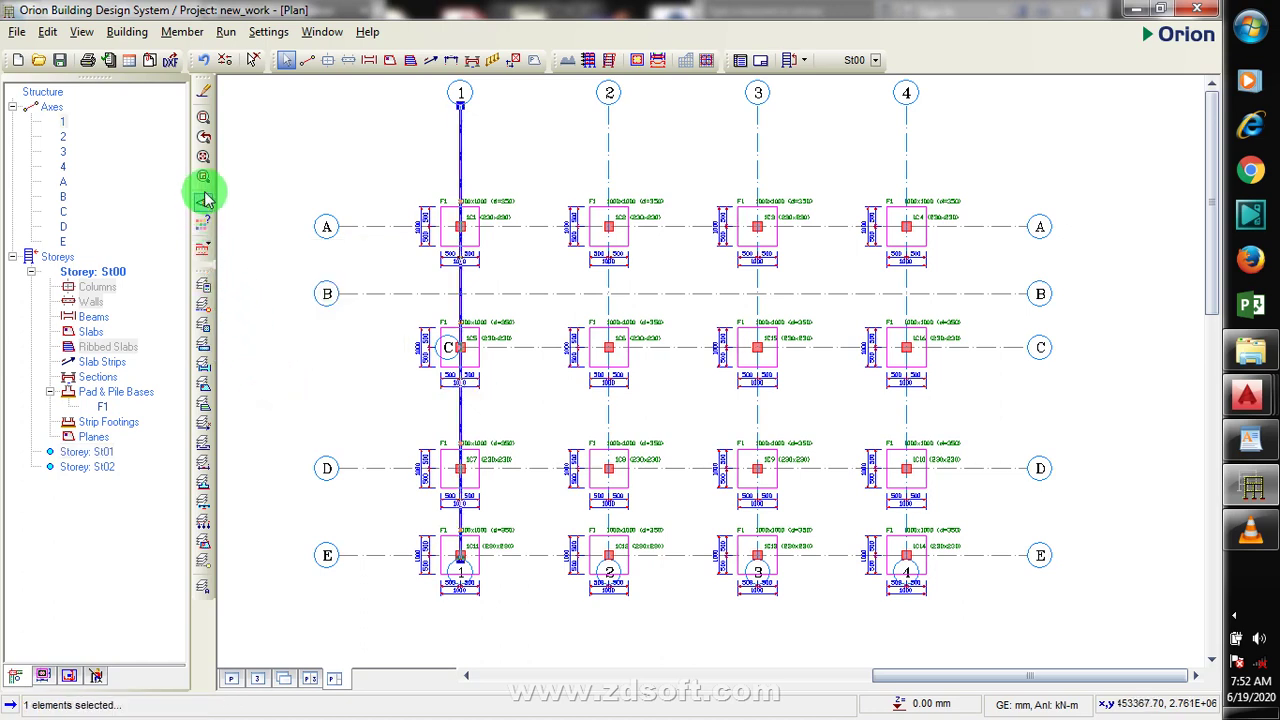
Make storey St01 active and open Beam Section Design and Detailing for the storey beams
{"action": "double_click", "coordinate": [85, 455]}
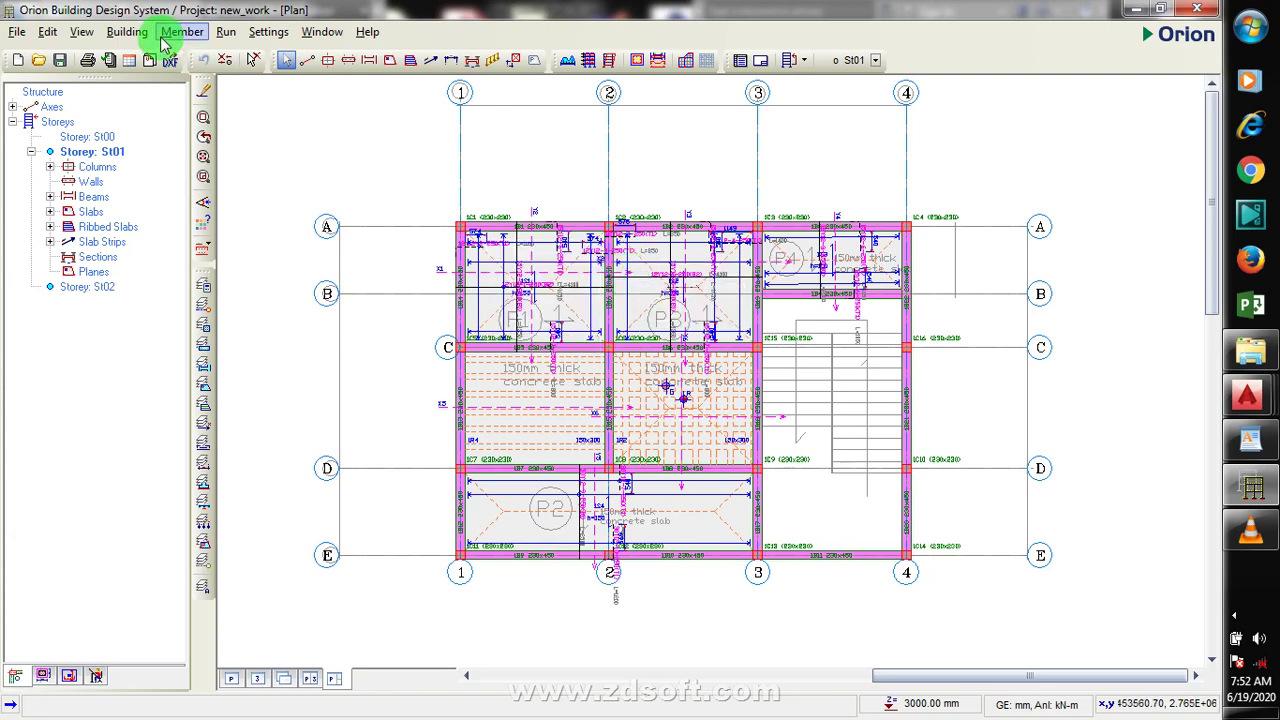
{"action": "left_click", "coordinate": [228, 31]}
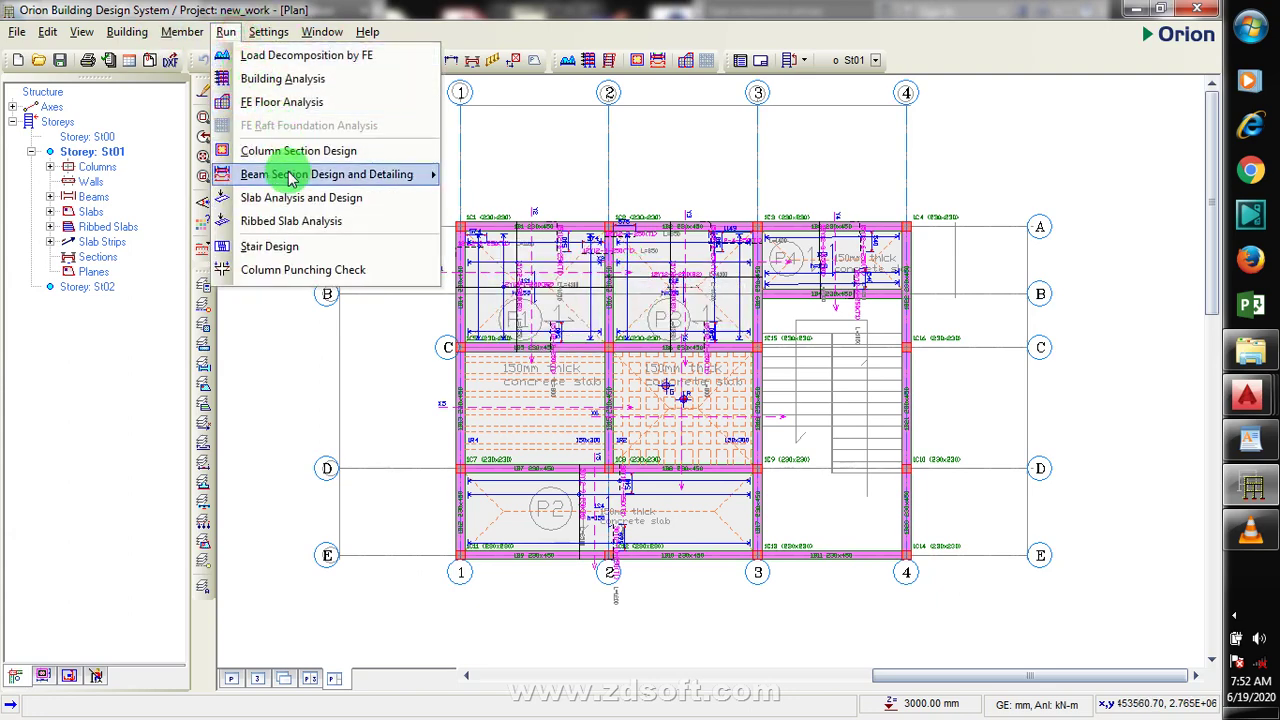
{"action": "mouse_move", "coordinate": [400, 176]}
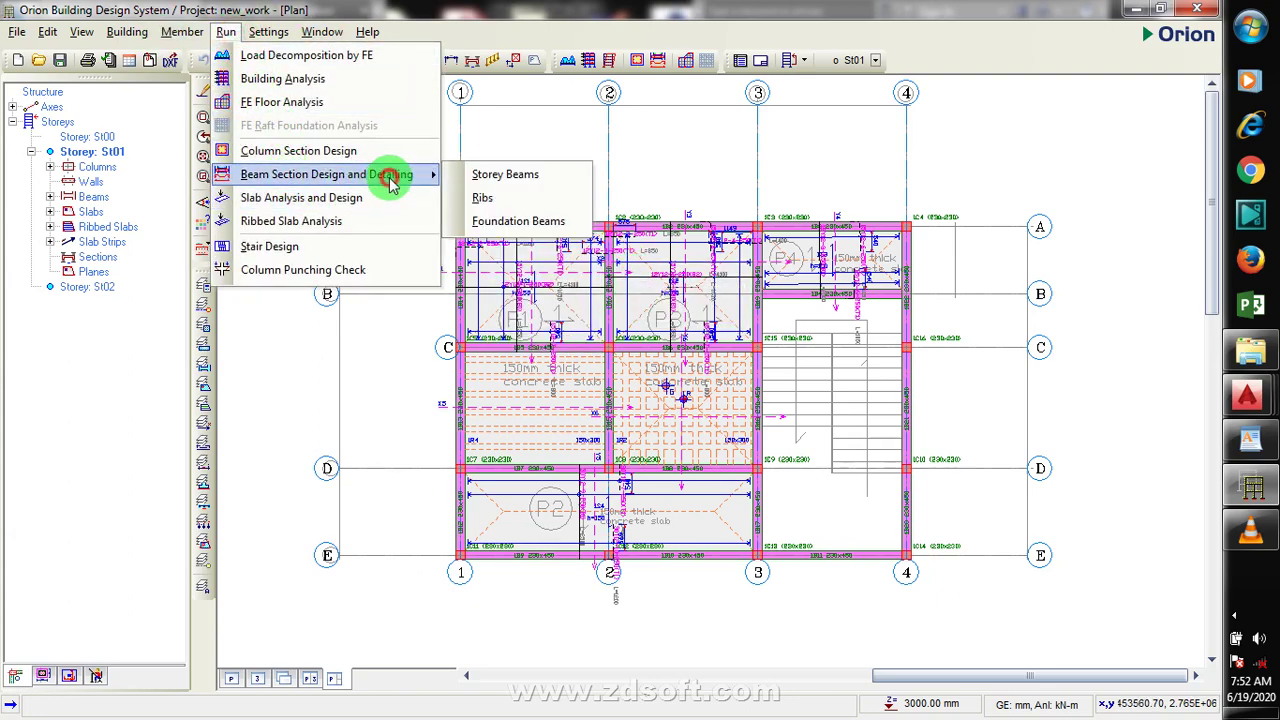
{"action": "left_click", "coordinate": [518, 174]}
{"action": "left_click", "coordinate": [603, 398]}
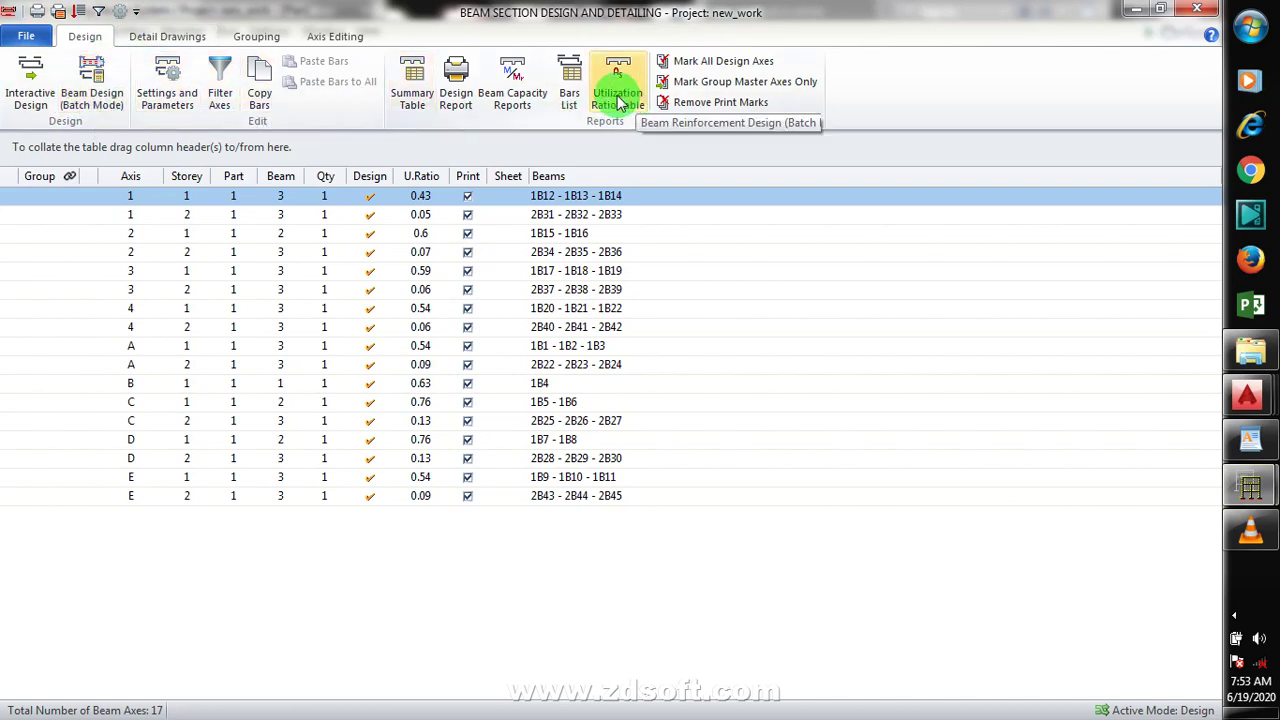
Generate automatic detail drawings for all beam axes on a single all-storeys sheet with 3 columns and a quantity table
{"action": "left_click", "coordinate": [145, 40]}
{"action": "left_click", "coordinate": [260, 80]}
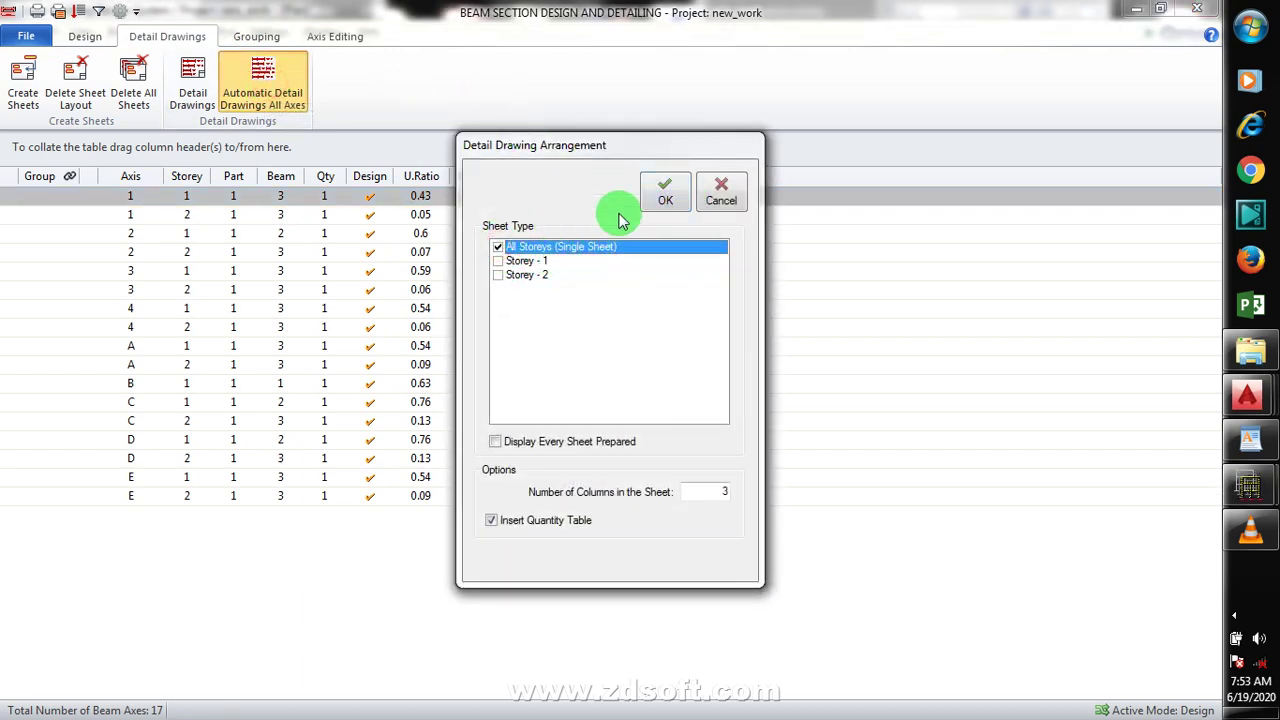
{"action": "left_click", "coordinate": [662, 198]}
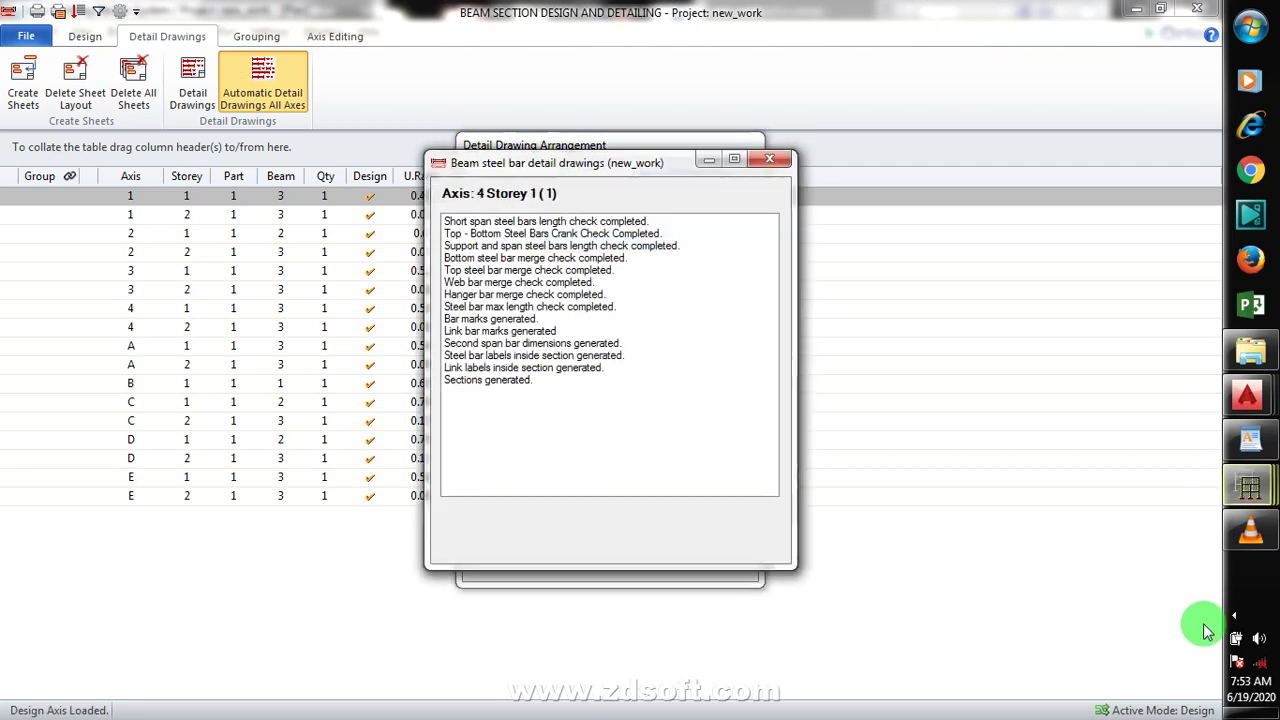
{"action": "left_click", "coordinate": [1238, 616]}
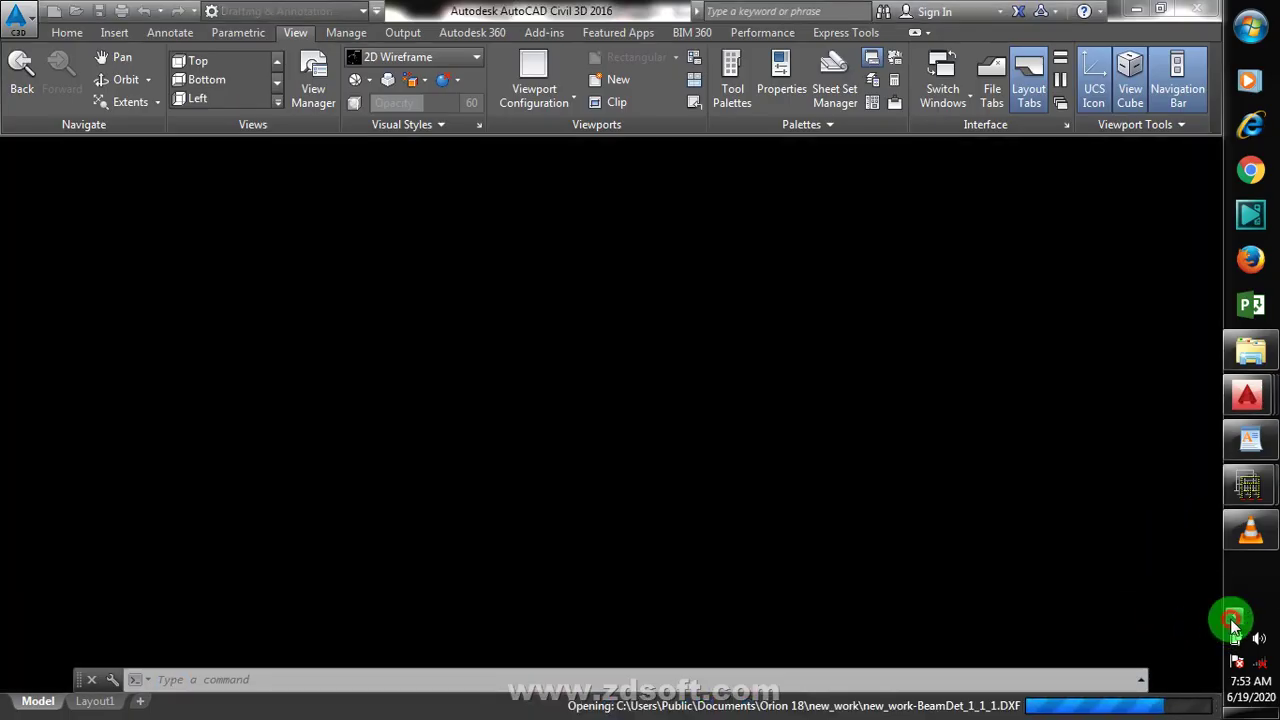
{"action": "left_click", "coordinate": [1234, 620]}
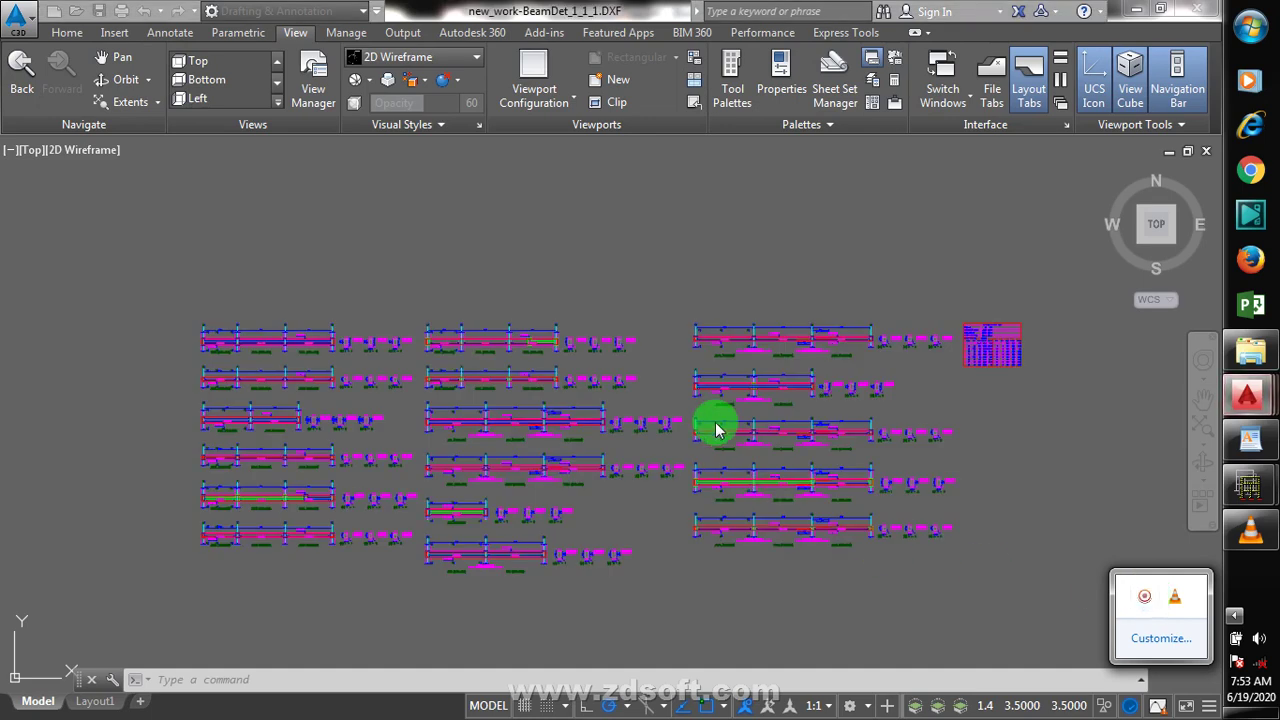
{"action": "left_click", "coordinate": [253, 279]}
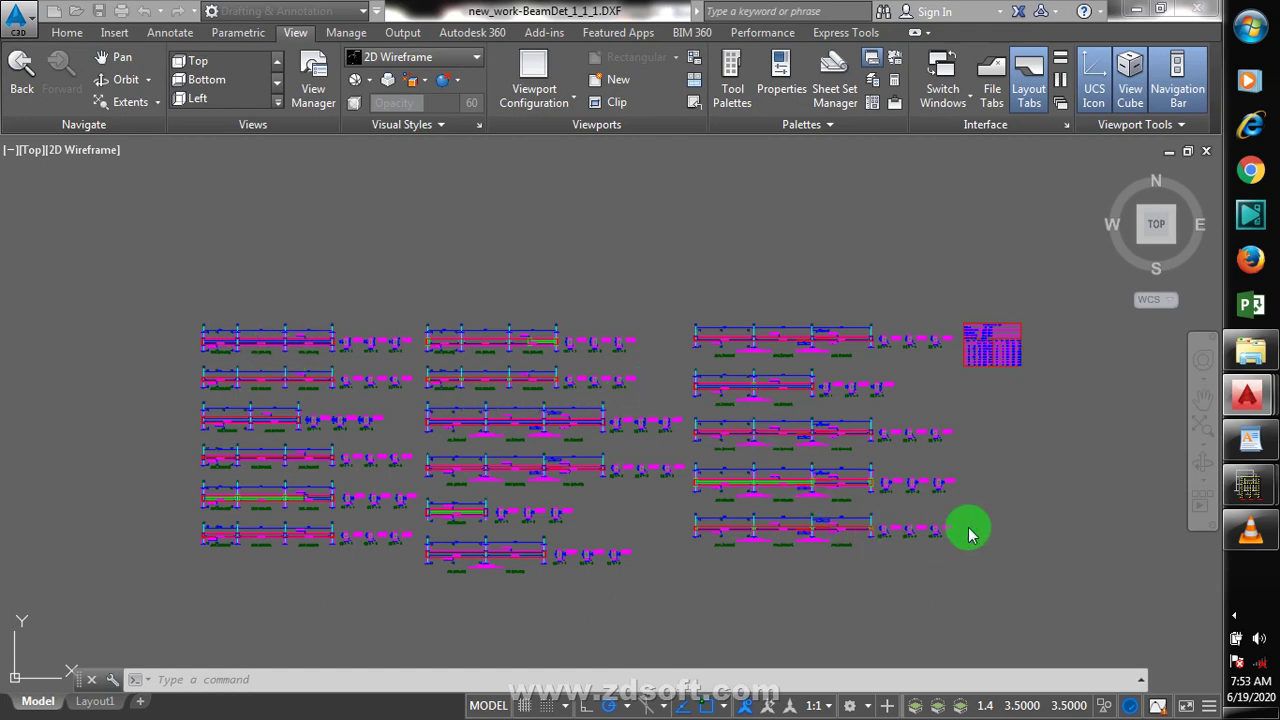
{"action": "left_click", "coordinate": [1022, 481]}
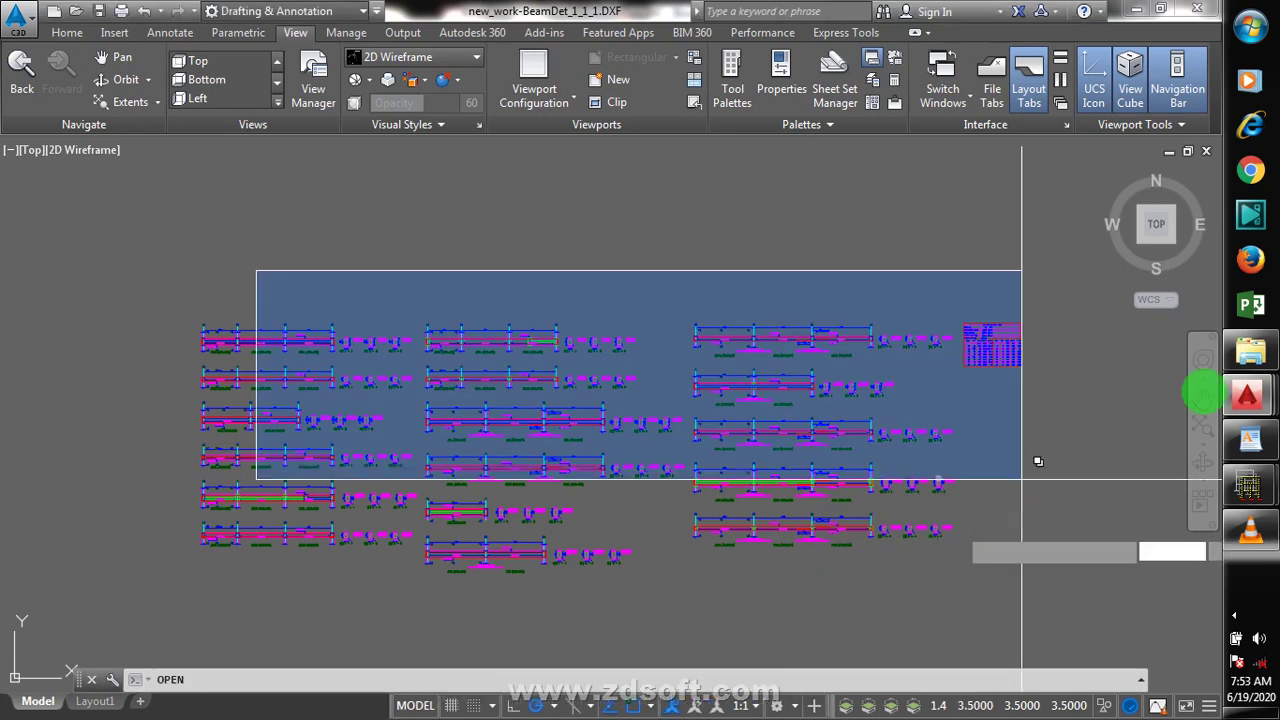
{"action": "left_click", "coordinate": [1021, 479]}
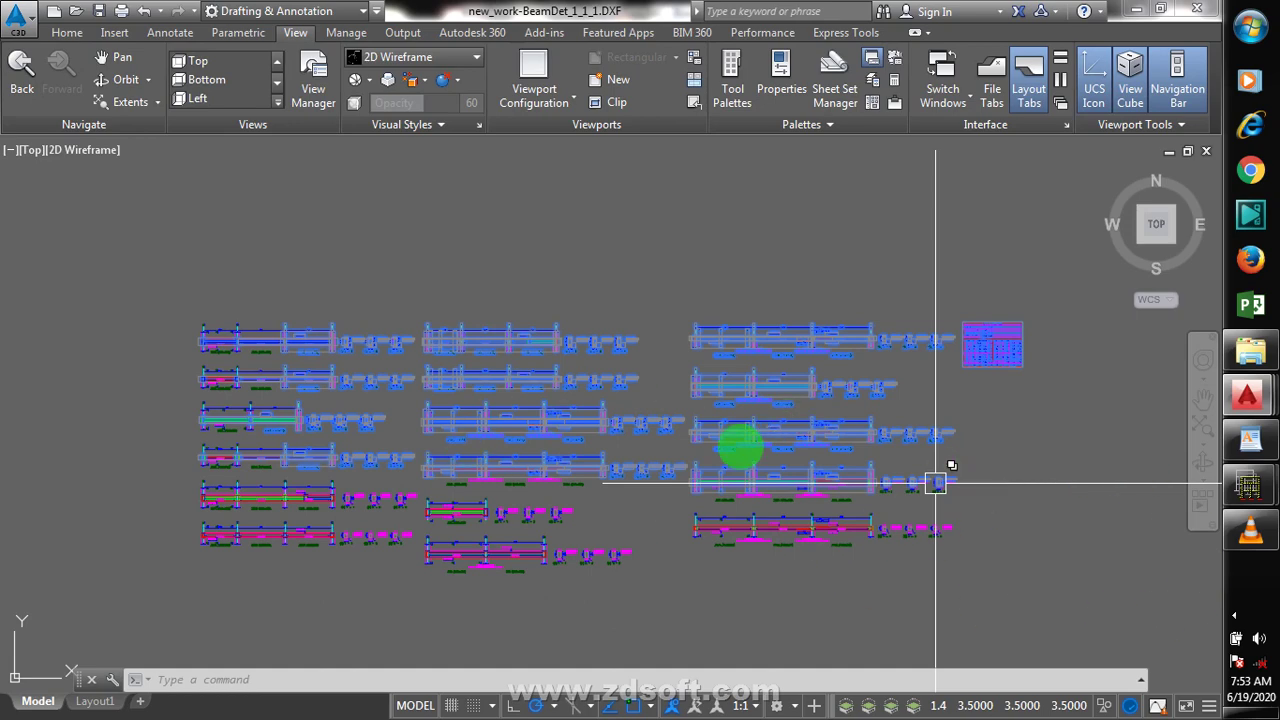
{"action": "key", "text": "Escape"}
Examine the beam elevations, reinforcement labels and cross-sections across the generated beam detail sheet in AutoCAD
{"action": "scroll", "coordinate": [170, 328], "scroll_direction": "up", "scroll_amount": 6}
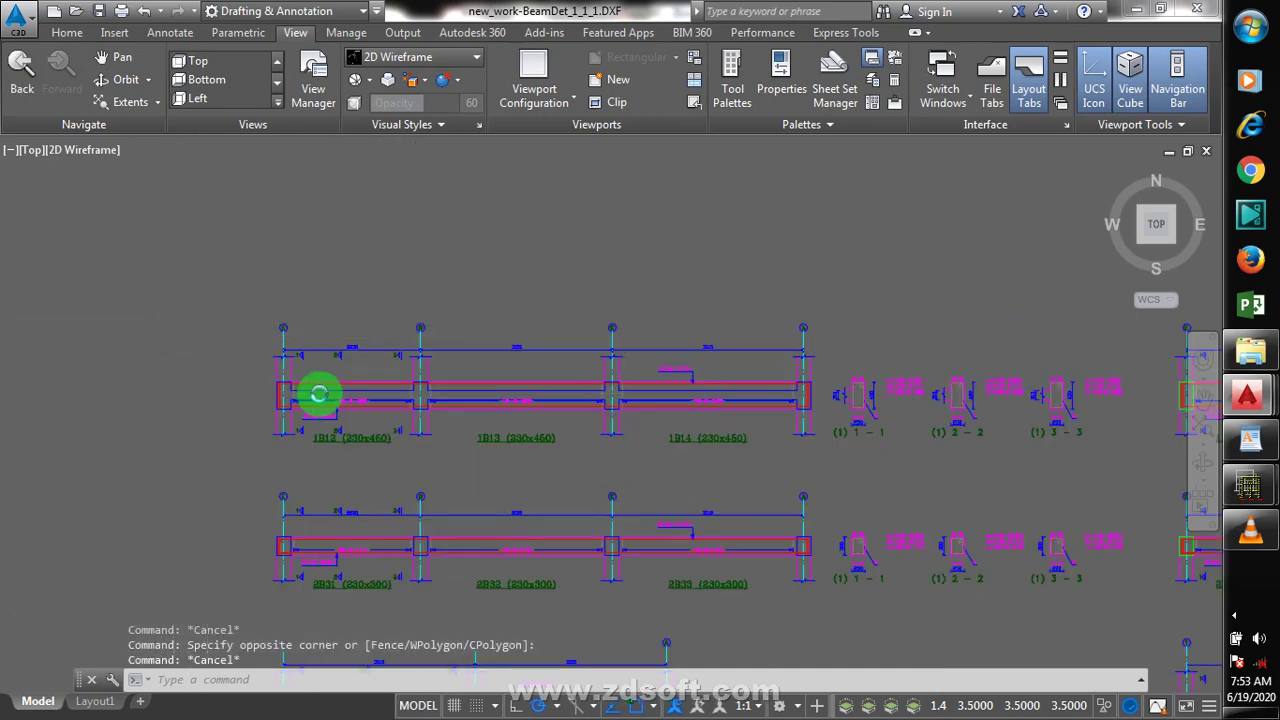
{"action": "scroll", "coordinate": [340, 447], "scroll_direction": "up", "scroll_amount": 4}
{"action": "scroll", "coordinate": [366, 405], "scroll_direction": "down", "scroll_amount": 7}
{"action": "scroll", "coordinate": [514, 443], "scroll_direction": "up", "scroll_amount": 5}
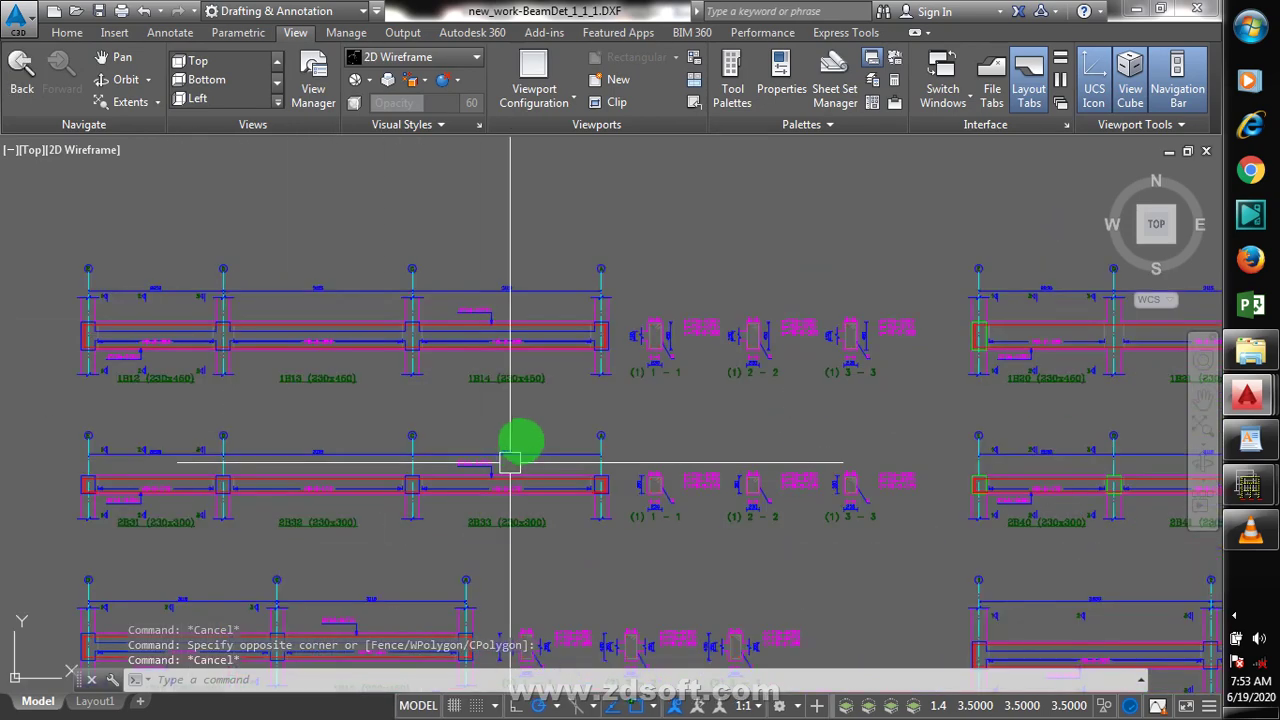
{"action": "scroll", "coordinate": [386, 386], "scroll_direction": "down", "scroll_amount": 4}
{"action": "scroll", "coordinate": [880, 467], "scroll_direction": "up", "scroll_amount": 1}
{"action": "scroll", "coordinate": [480, 443], "scroll_direction": "down", "scroll_amount": 4}
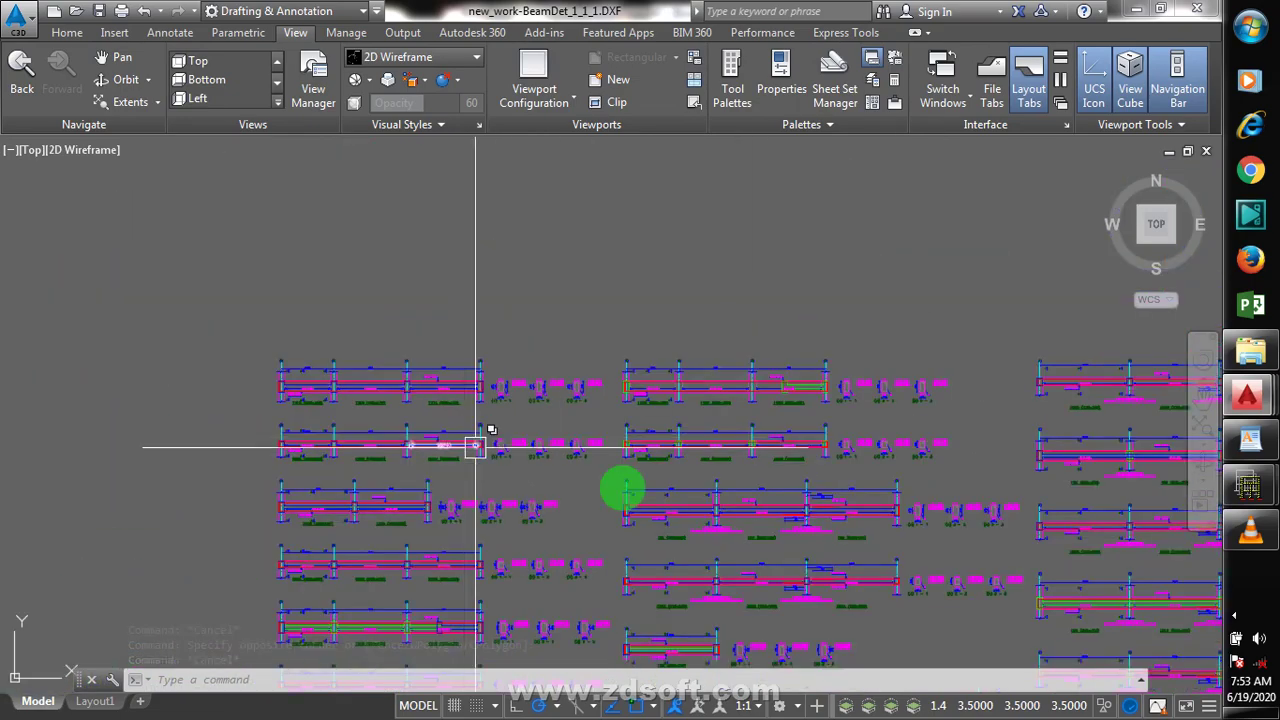
{"action": "scroll", "coordinate": [820, 523], "scroll_direction": "up", "scroll_amount": 7}
{"action": "scroll", "coordinate": [574, 474], "scroll_direction": "down", "scroll_amount": 5}
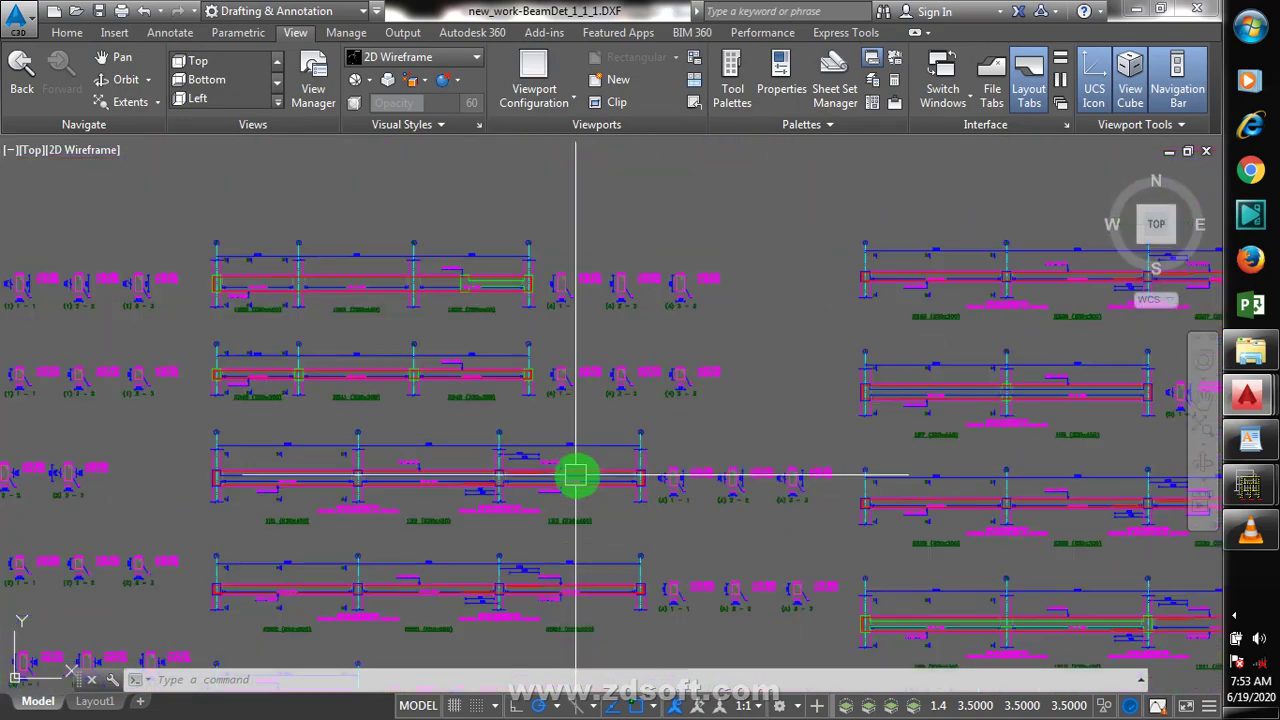
{"action": "scroll", "coordinate": [529, 486], "scroll_direction": "up", "scroll_amount": 5}
{"action": "scroll", "coordinate": [508, 396], "scroll_direction": "down", "scroll_amount": 4}
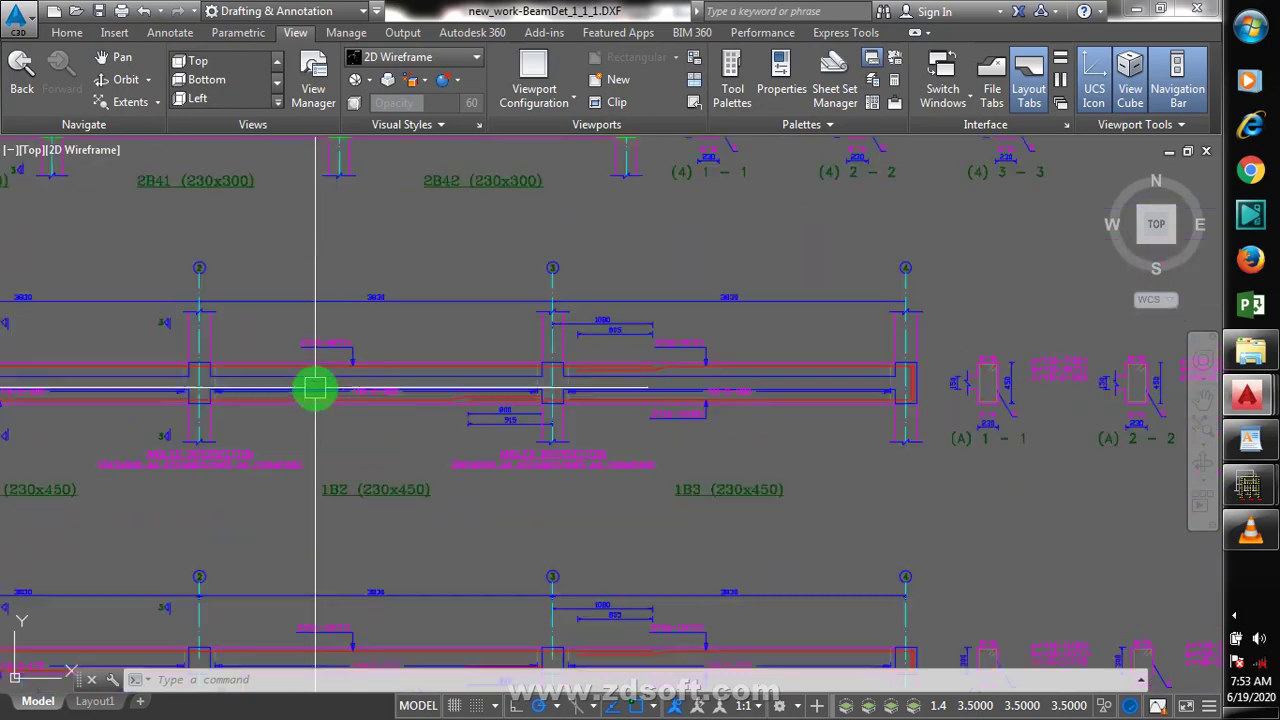
{"action": "scroll", "coordinate": [314, 386], "scroll_direction": "up", "scroll_amount": 6}
{"action": "scroll", "coordinate": [366, 327], "scroll_direction": "down", "scroll_amount": 7}
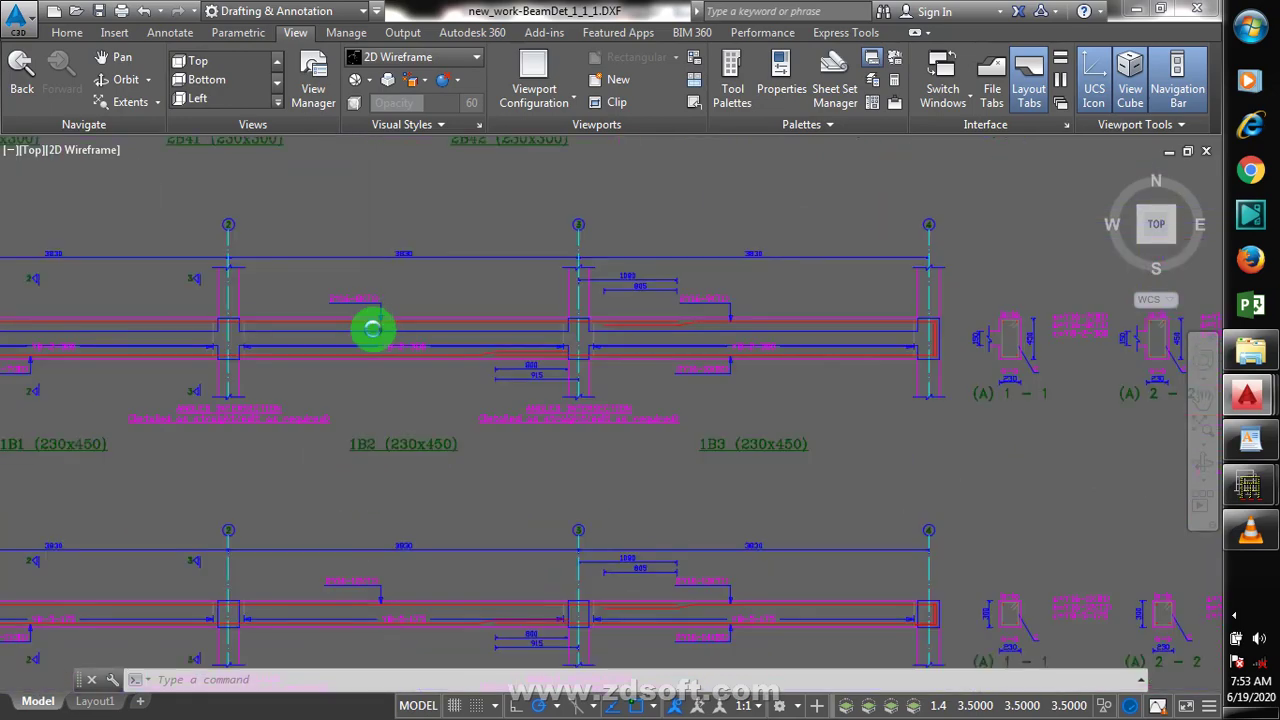
{"action": "scroll", "coordinate": [520, 457], "scroll_direction": "up", "scroll_amount": 3}
{"action": "scroll", "coordinate": [520, 457], "scroll_direction": "up", "scroll_amount": 4}
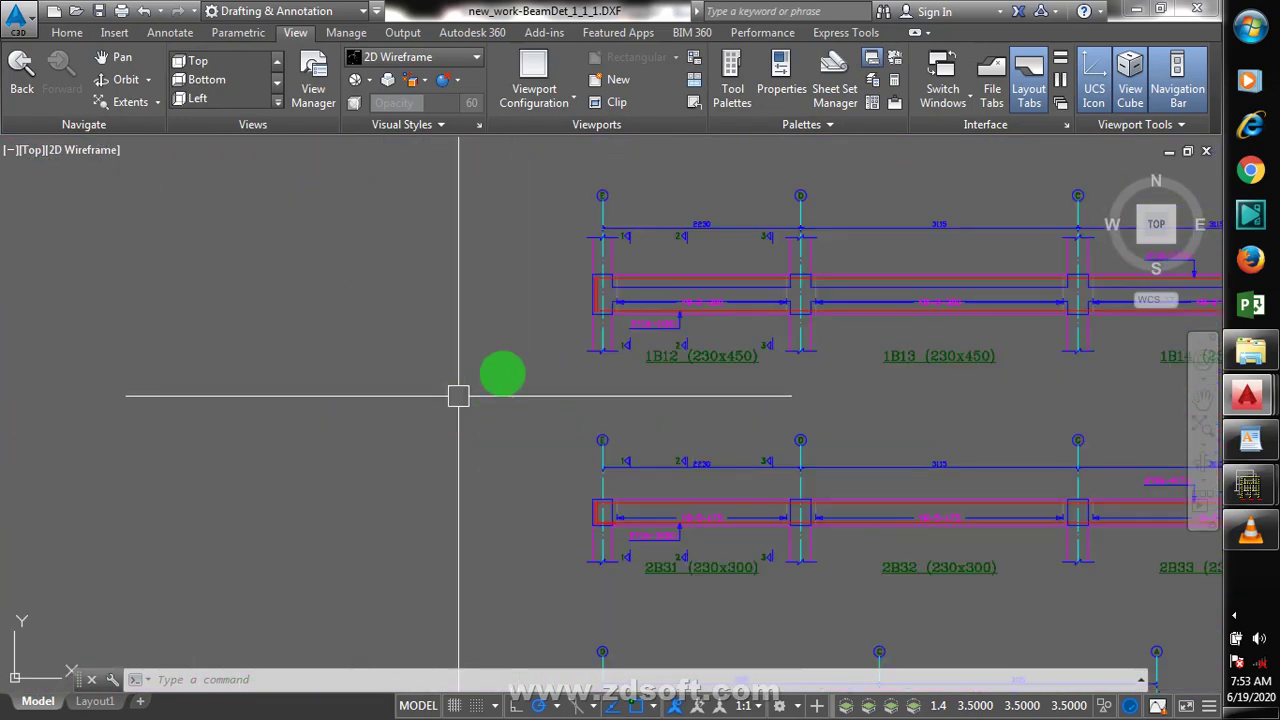
{"action": "scroll", "coordinate": [571, 457], "scroll_direction": "down", "scroll_amount": 2}
{"action": "scroll", "coordinate": [494, 334], "scroll_direction": "down", "scroll_amount": 5}
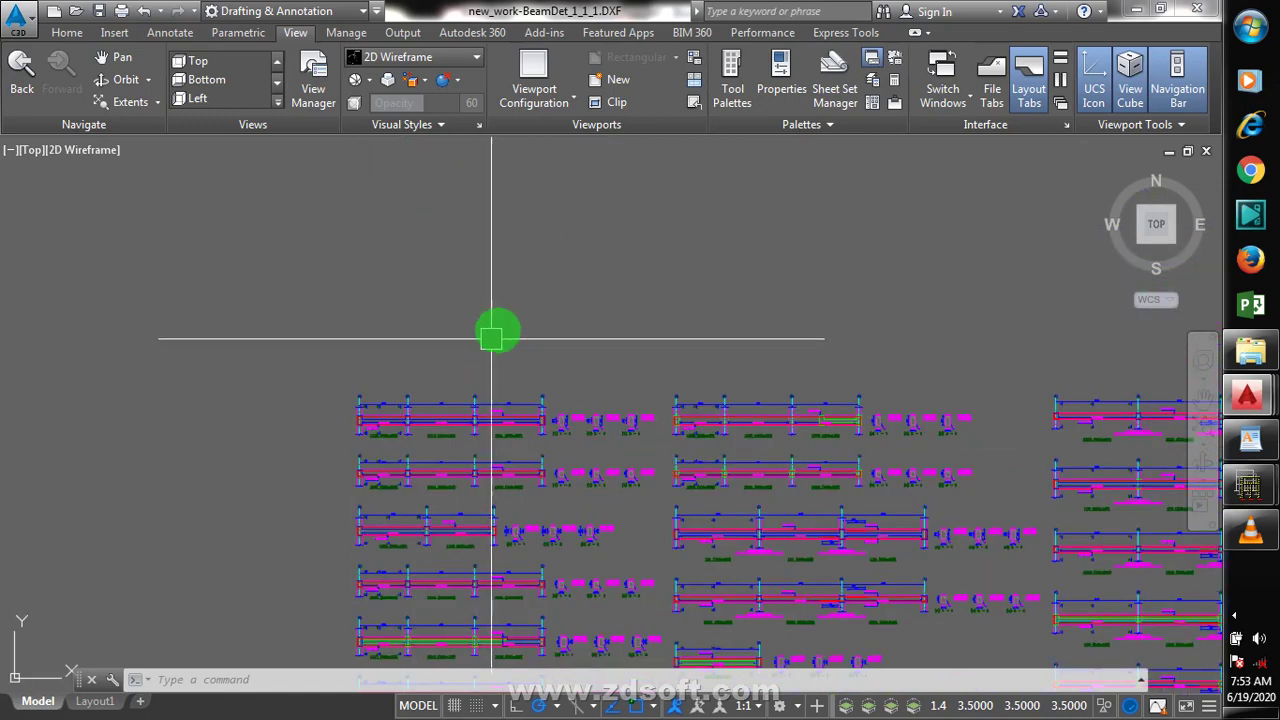
{"action": "scroll", "coordinate": [471, 257], "scroll_direction": "up", "scroll_amount": 3}
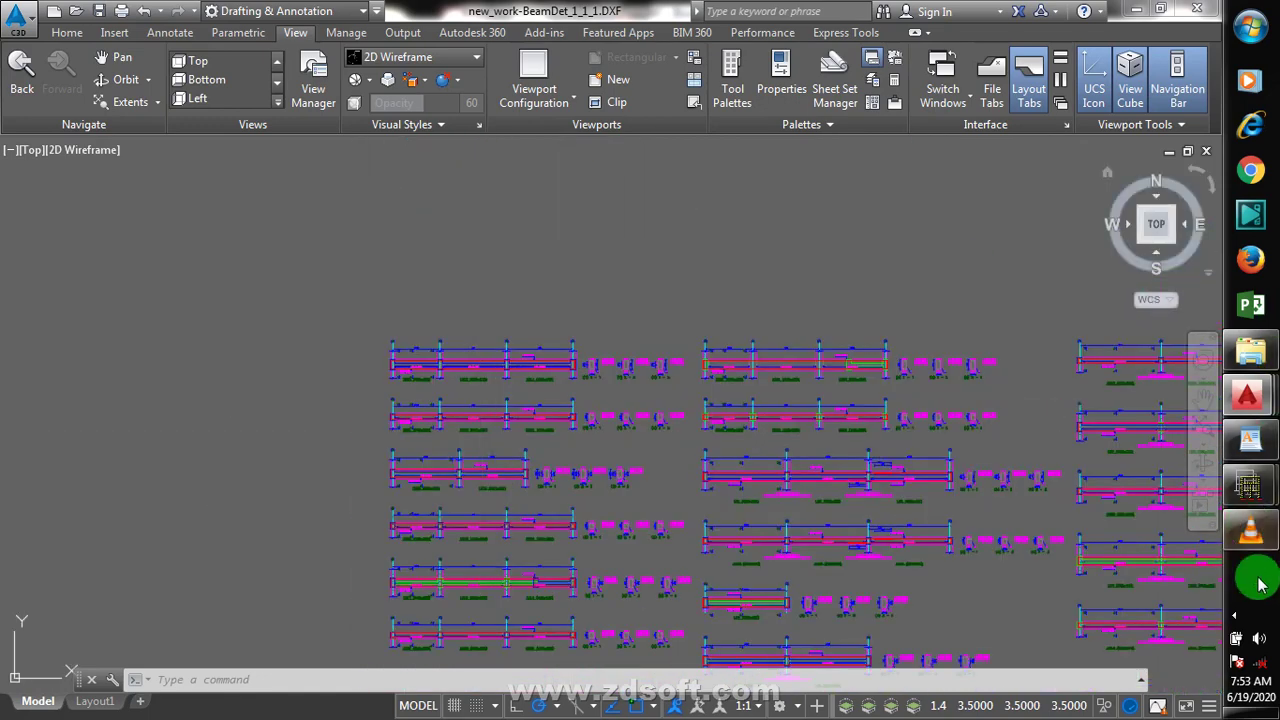
Switch back to Orion's beam detailing window and save the changes from the detail drawing generation
{"action": "mouse_move", "coordinate": [1250, 487]}
{"action": "left_click", "coordinate": [1072, 440]}
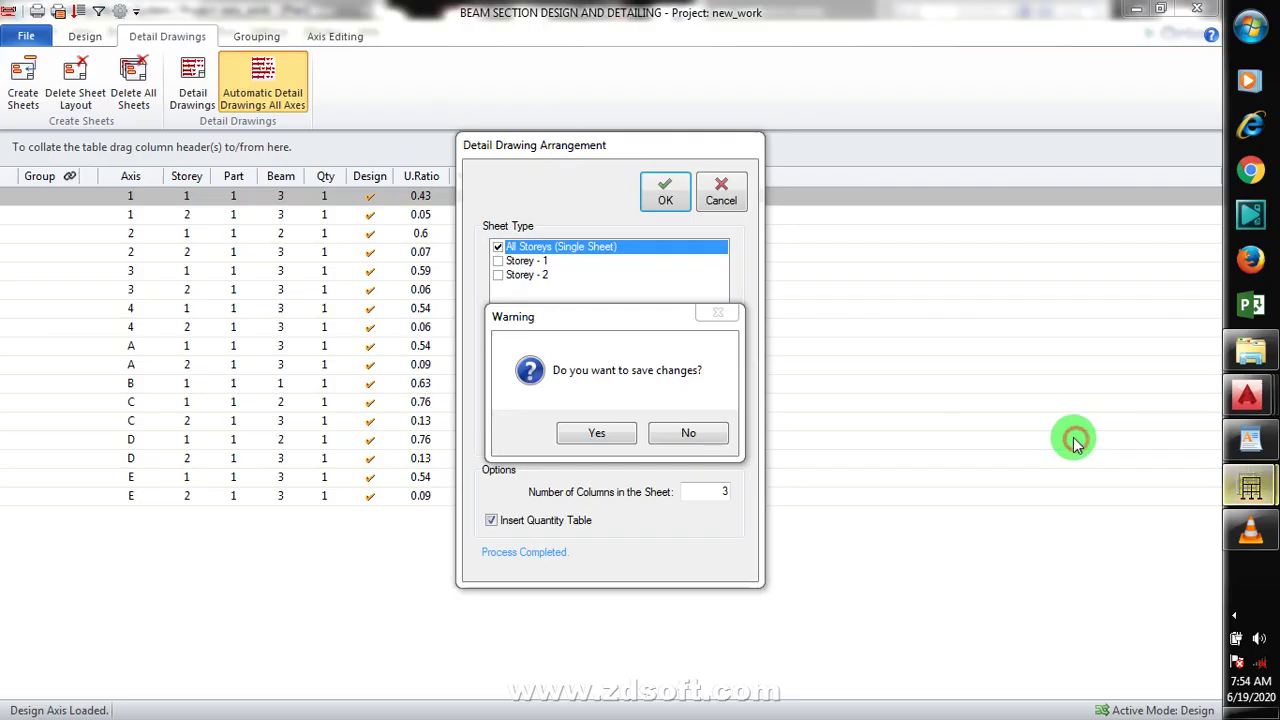
{"action": "left_click", "coordinate": [603, 433]}
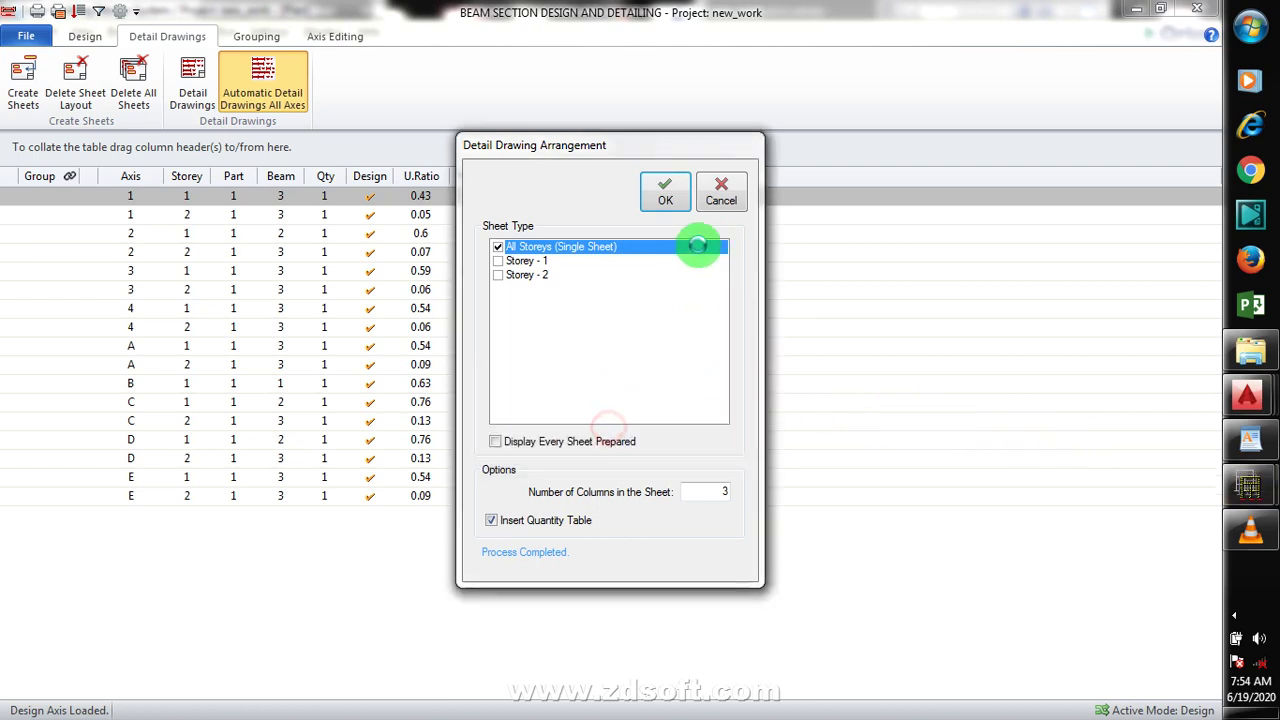
Dismiss the completed detail drawing arrangement and close the beam design and detailing window to return to the plan
{"action": "left_click", "coordinate": [721, 198]}
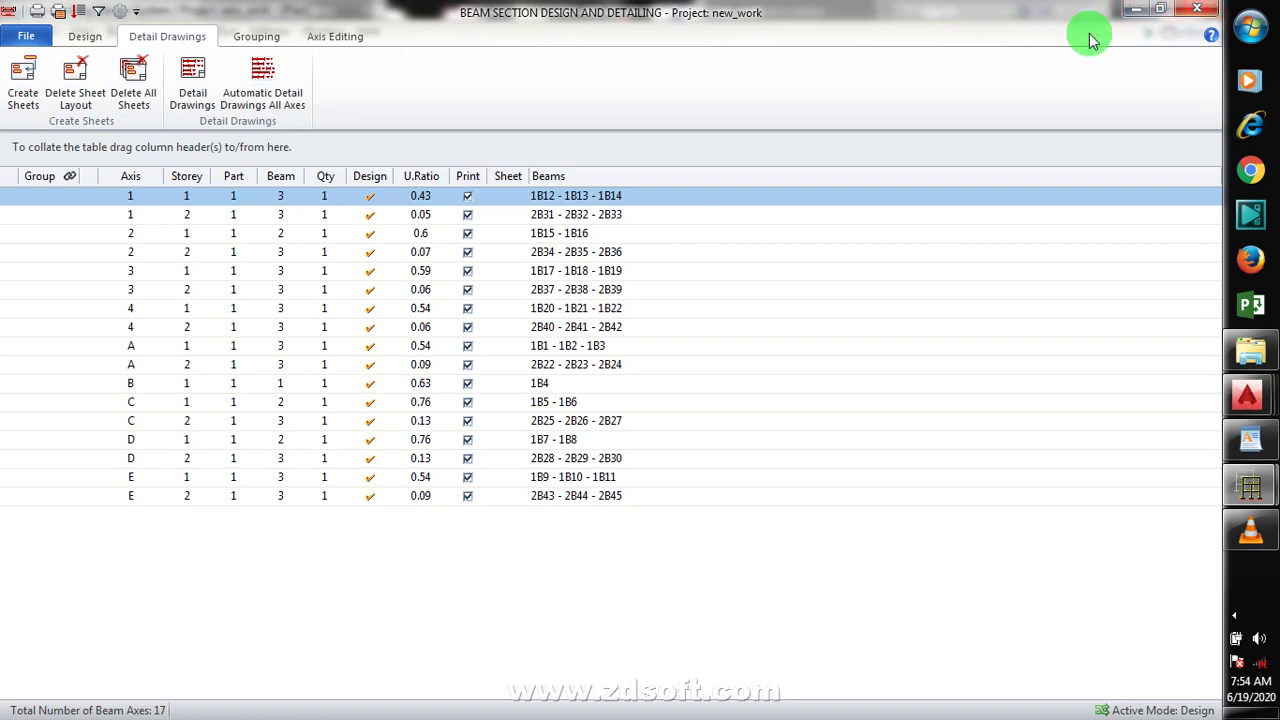
{"action": "left_click", "coordinate": [1203, 10]}
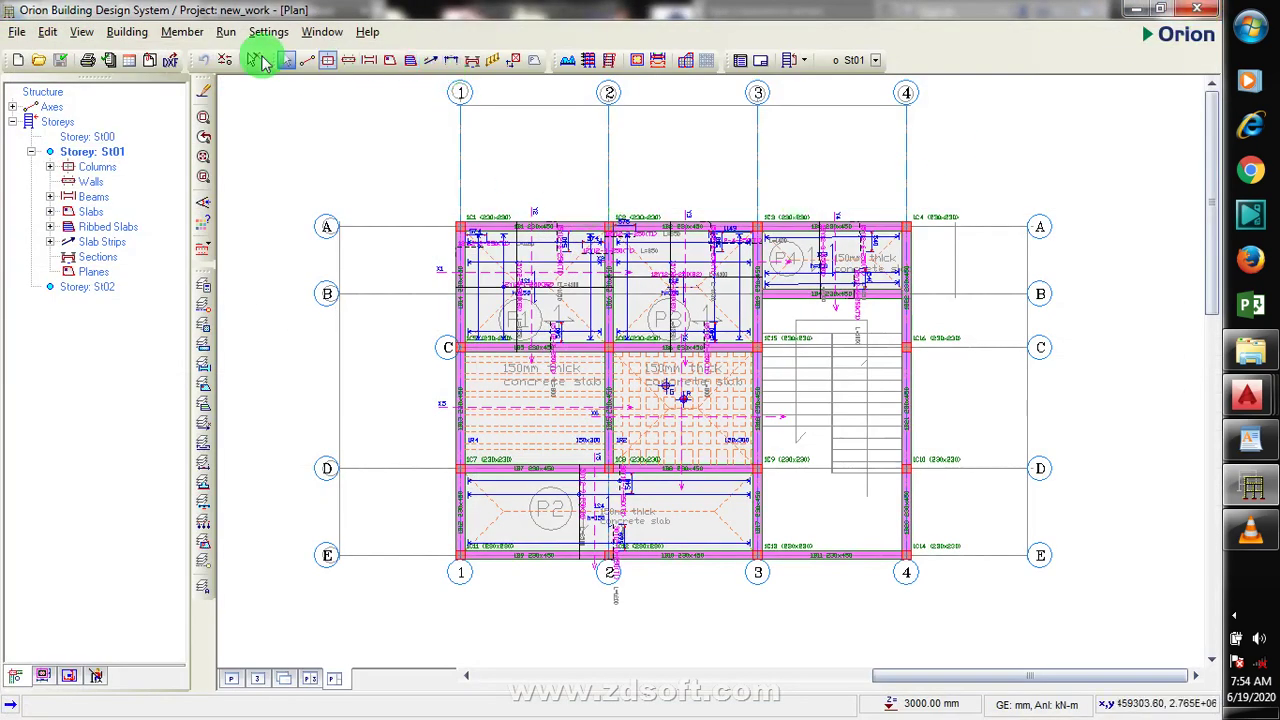
{"action": "left_click", "coordinate": [225, 33]}
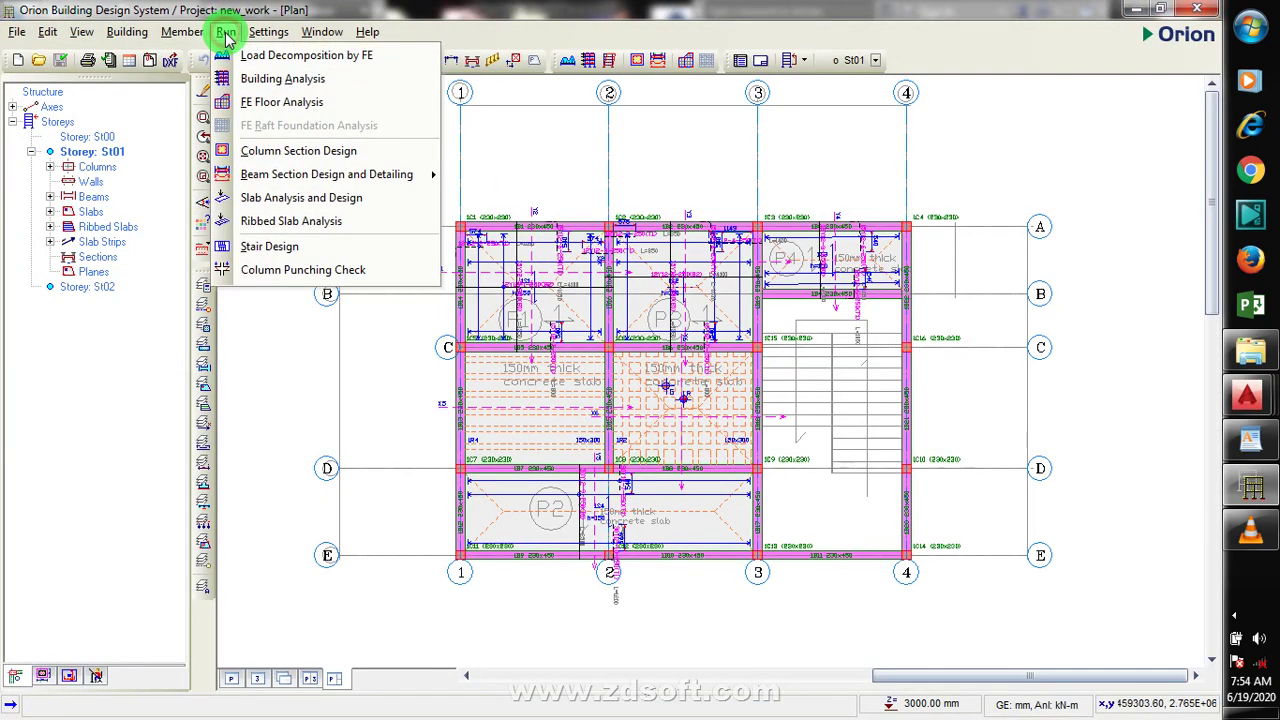
{"action": "left_click", "coordinate": [377, 395]}
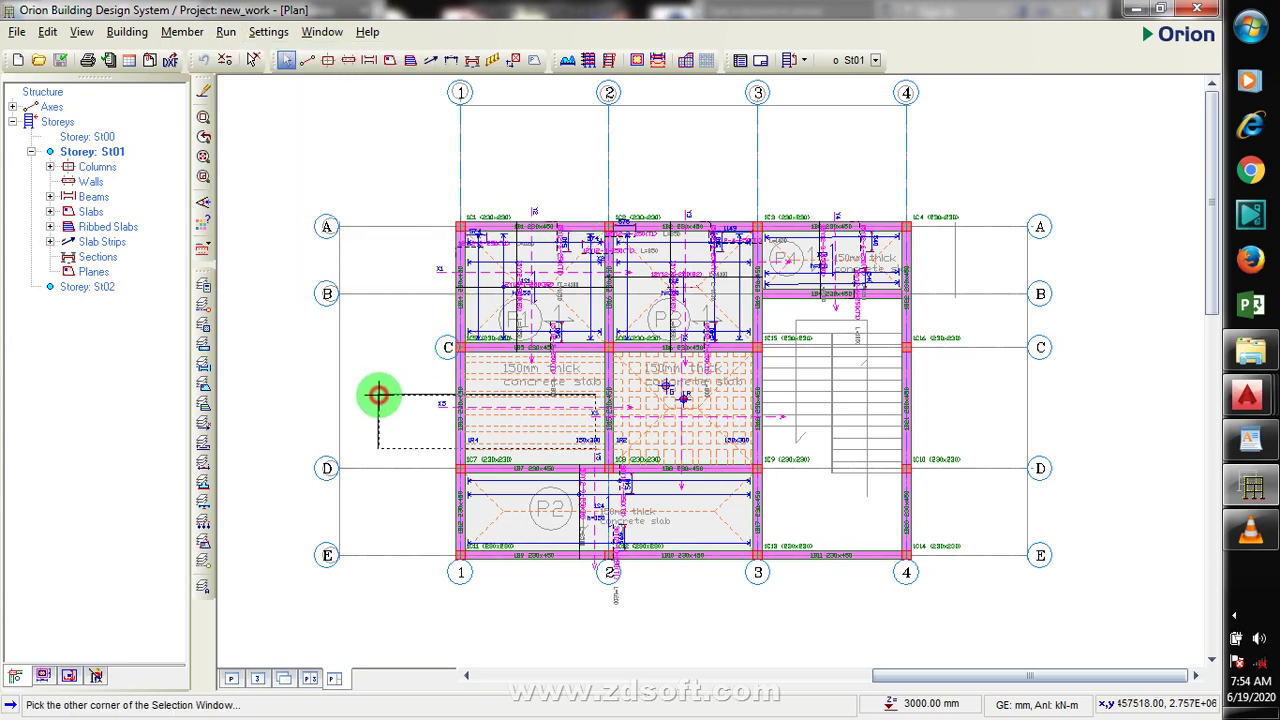
{"action": "left_click", "coordinate": [379, 393]}
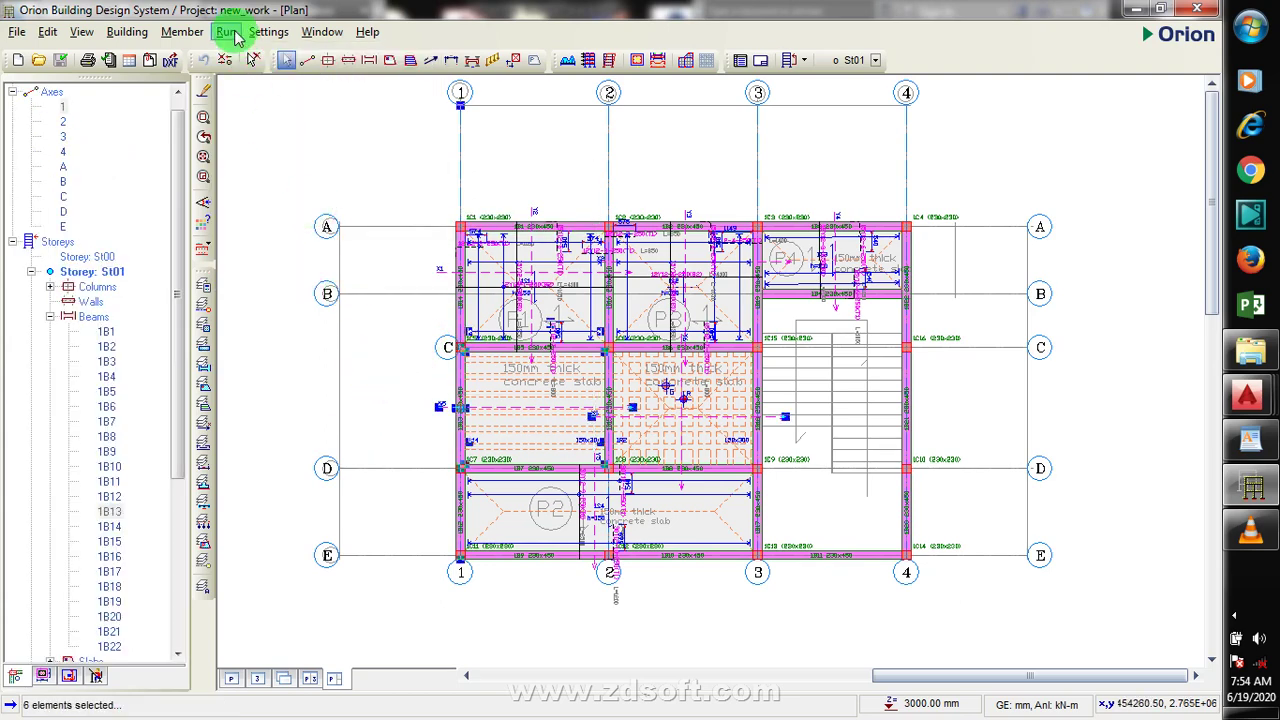
Open Column Section Design for the building's columns, continuing with the existing analysis results
{"action": "left_click", "coordinate": [256, 36]}
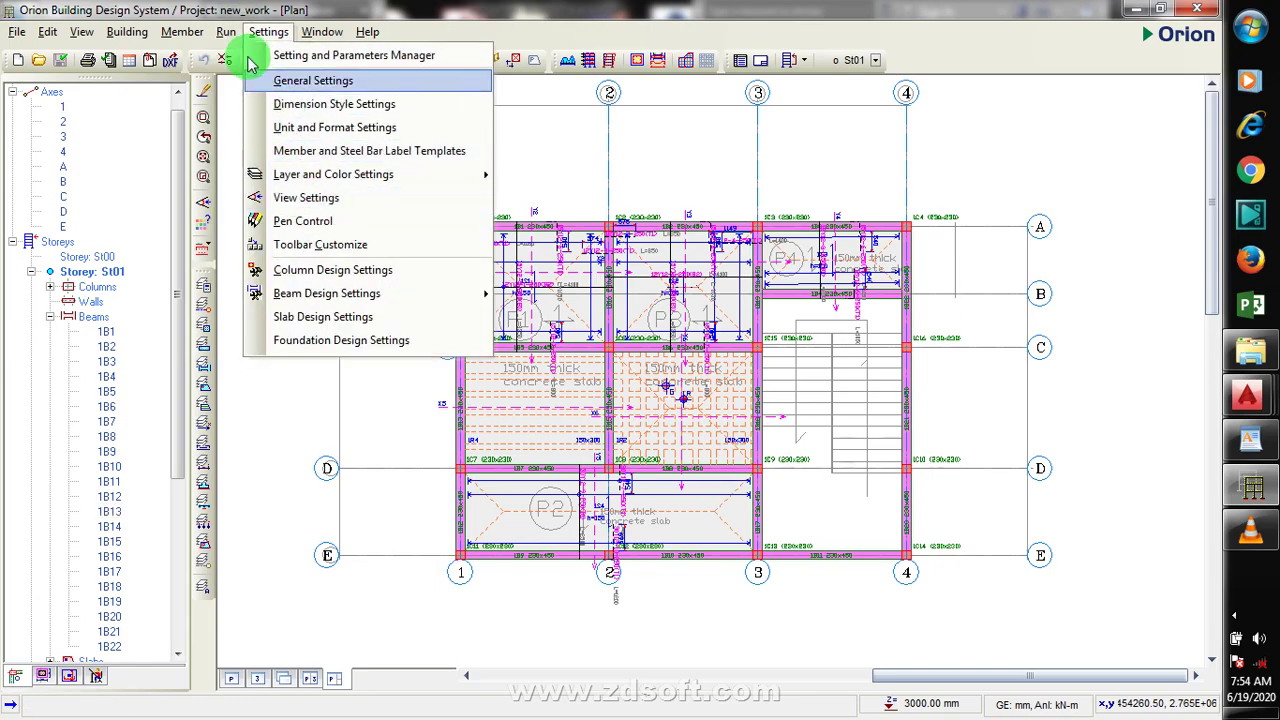
{"action": "mouse_move", "coordinate": [230, 34]}
{"action": "left_click", "coordinate": [327, 160]}
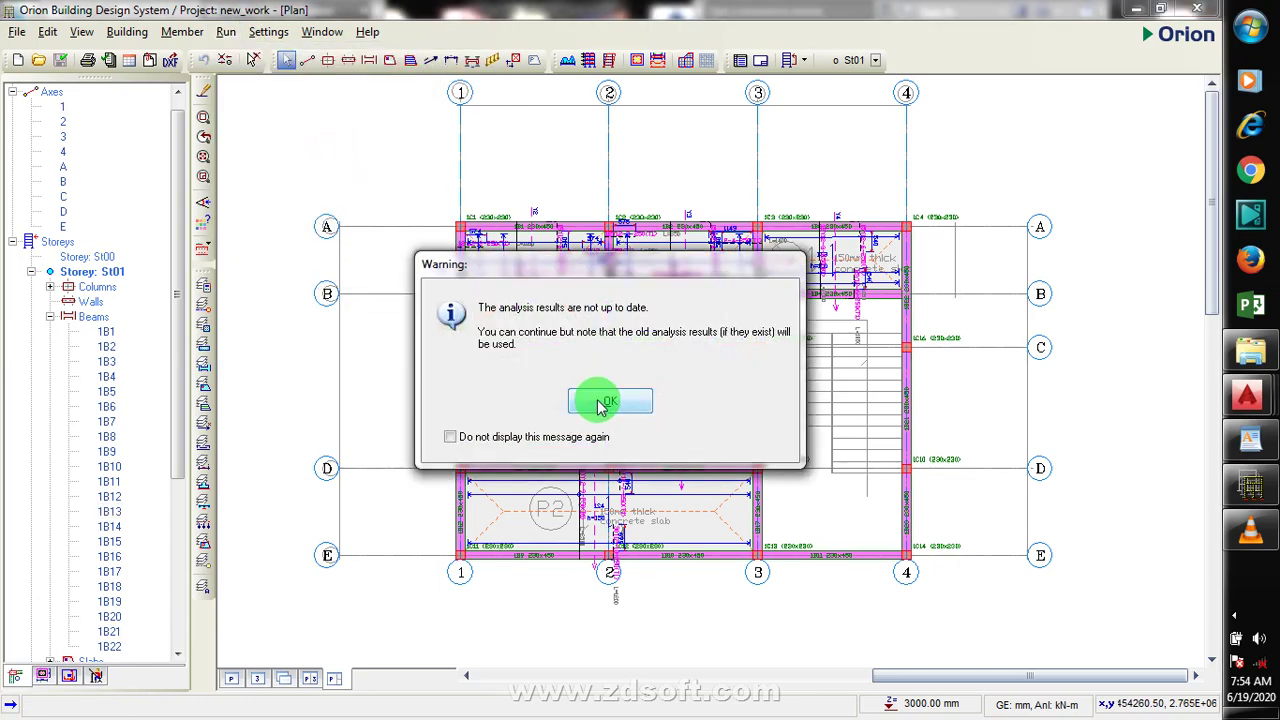
{"action": "left_click", "coordinate": [588, 397]}
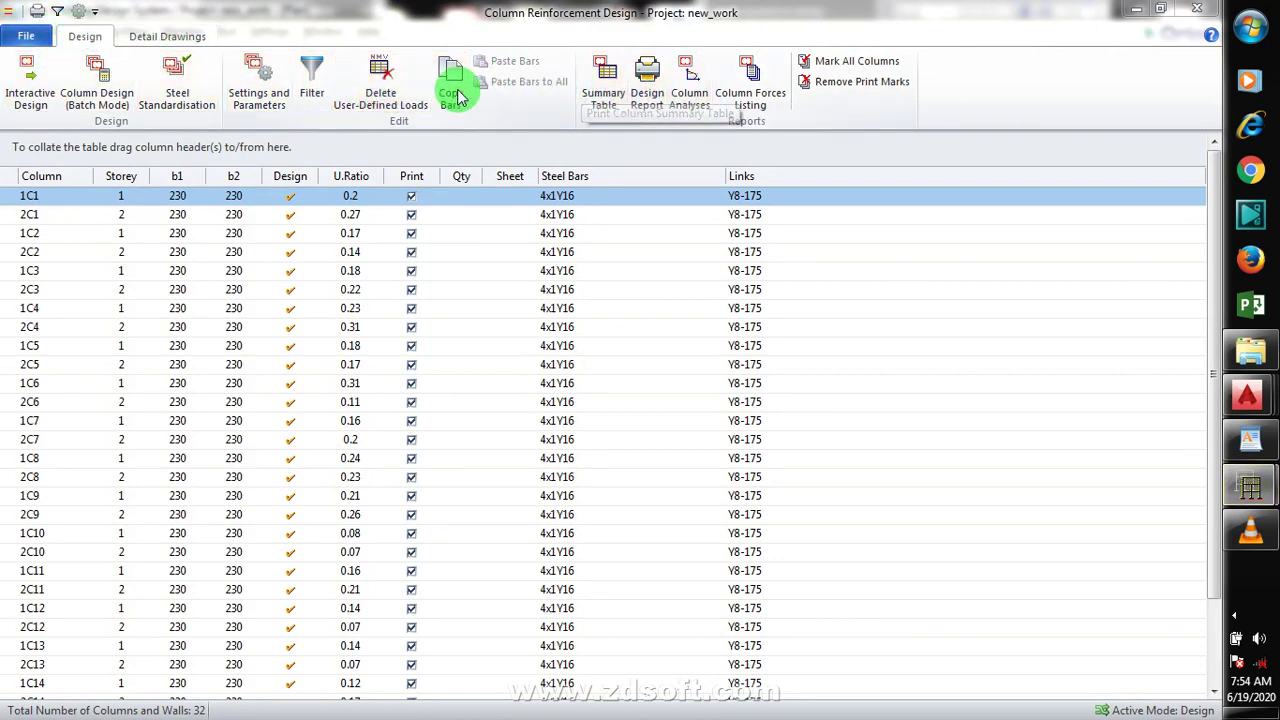
Generate automatic detail drawings for all columns on a single all-storeys sheet with 3 columns and view the sheet in AutoCAD
{"action": "left_click", "coordinate": [165, 36]}
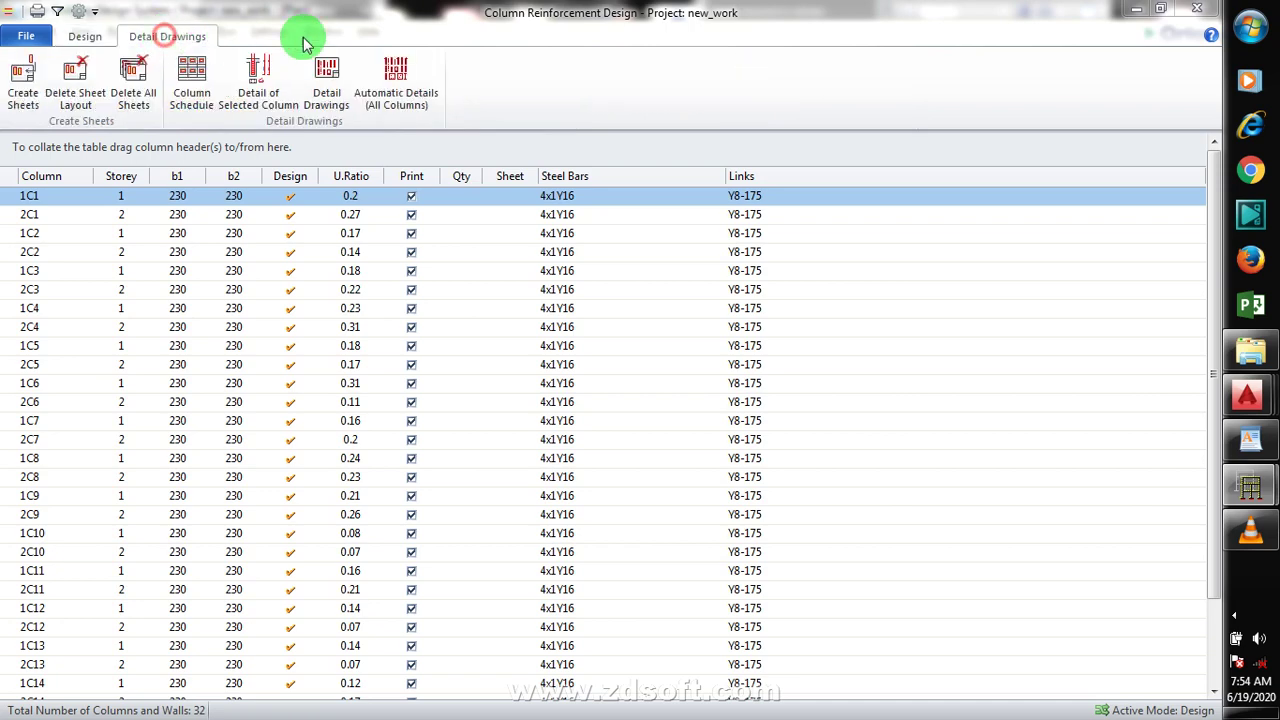
{"action": "left_click", "coordinate": [398, 80]}
{"action": "left_click", "coordinate": [497, 246]}
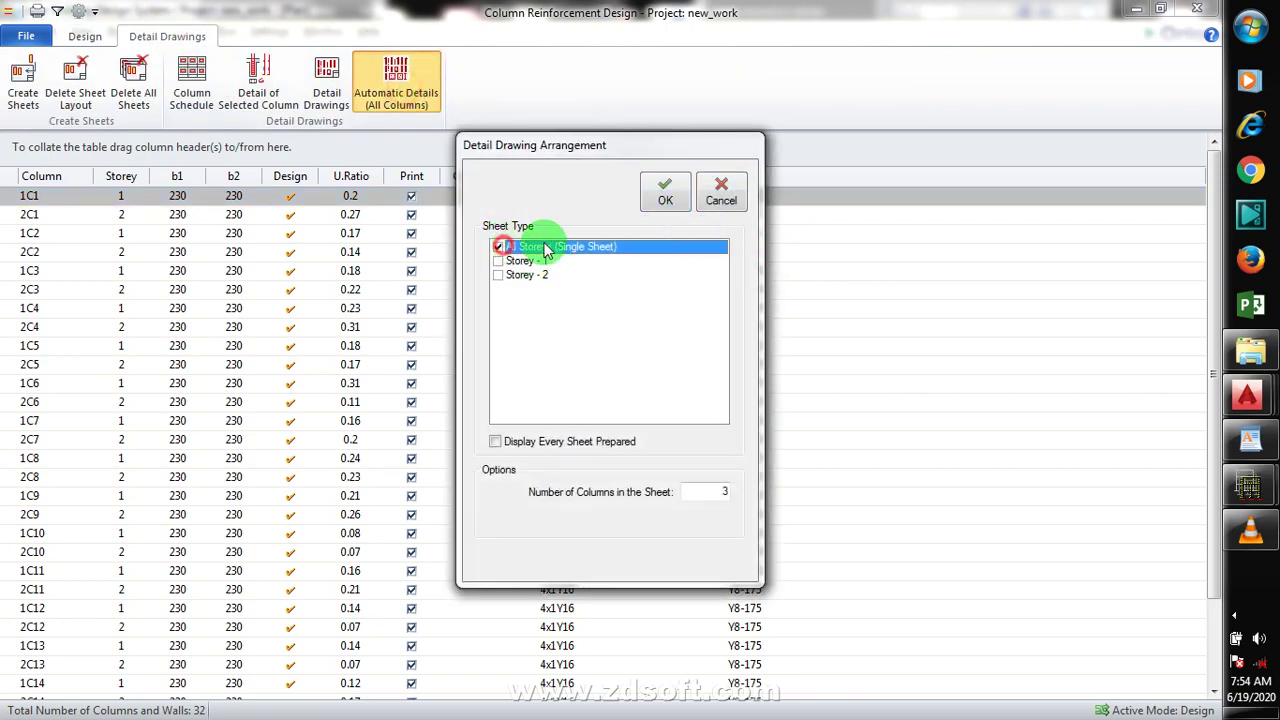
{"action": "left_click", "coordinate": [665, 195]}
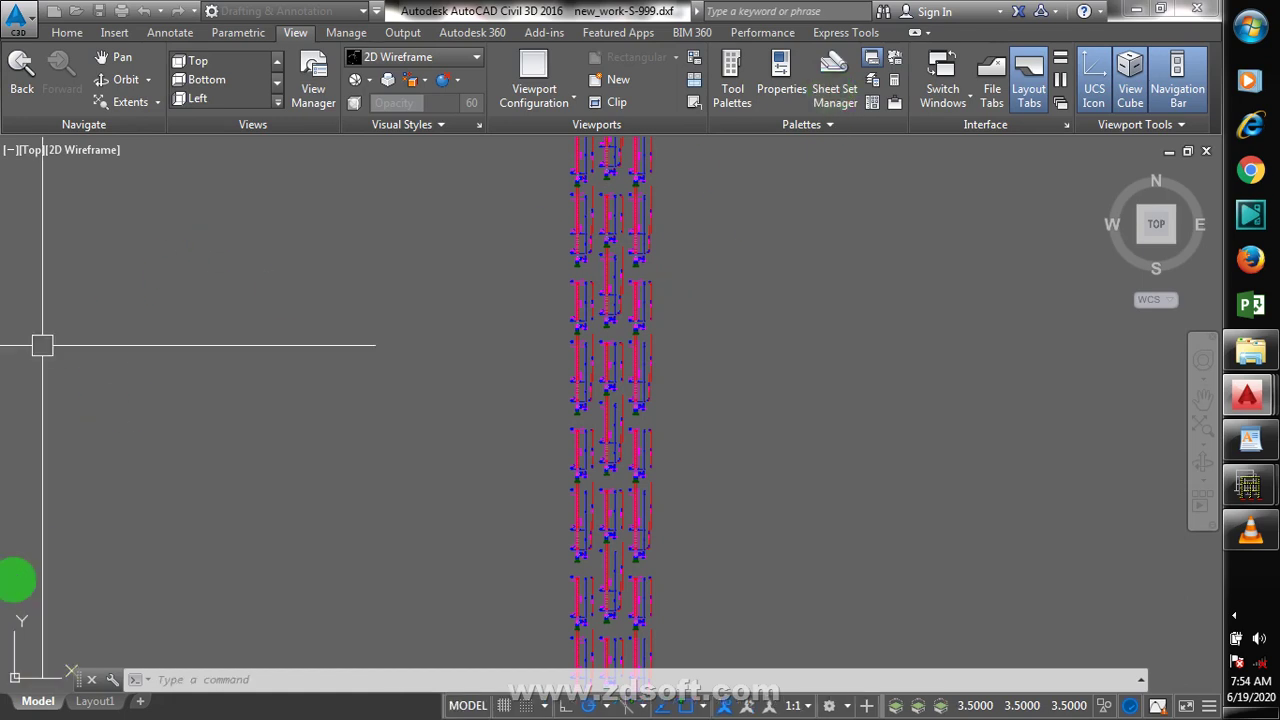
{"action": "scroll", "coordinate": [514, 510], "scroll_direction": "down", "scroll_amount": 5}
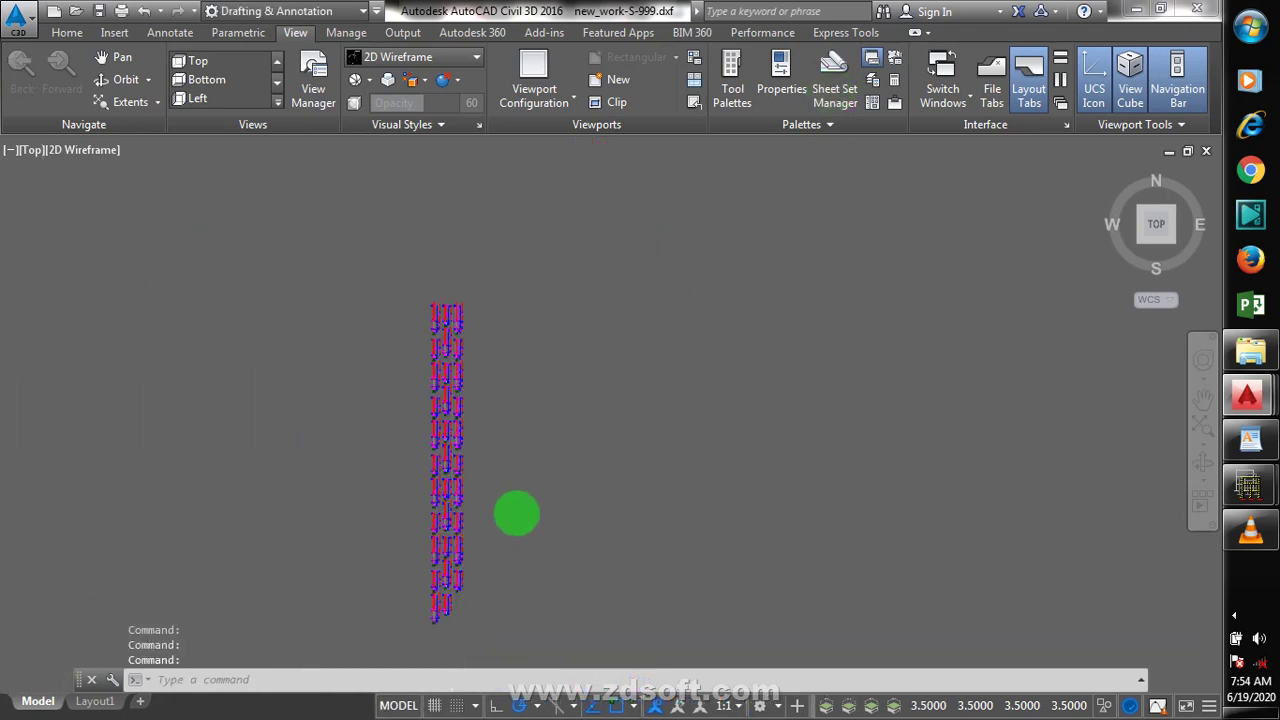
{"action": "scroll", "coordinate": [460, 470], "scroll_direction": "up", "scroll_amount": 3}
{"action": "scroll", "coordinate": [402, 271], "scroll_direction": "up", "scroll_amount": 1}
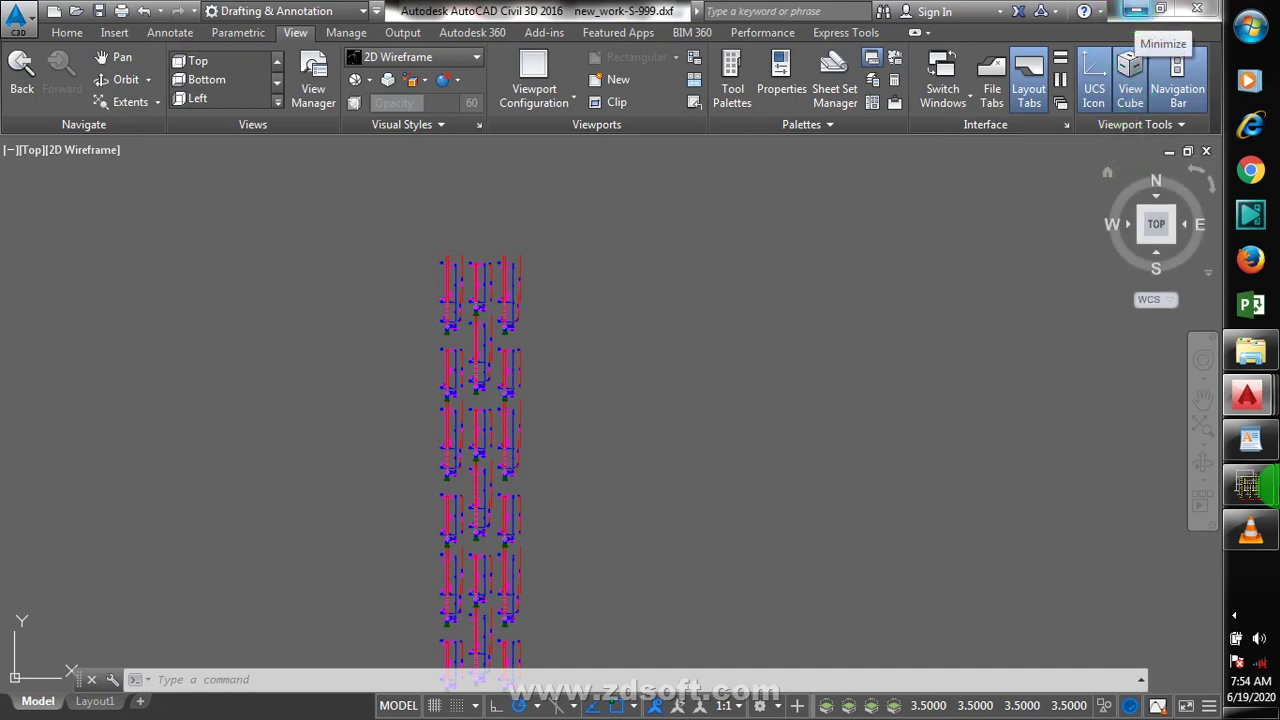
{"action": "left_click", "coordinate": [1234, 615]}
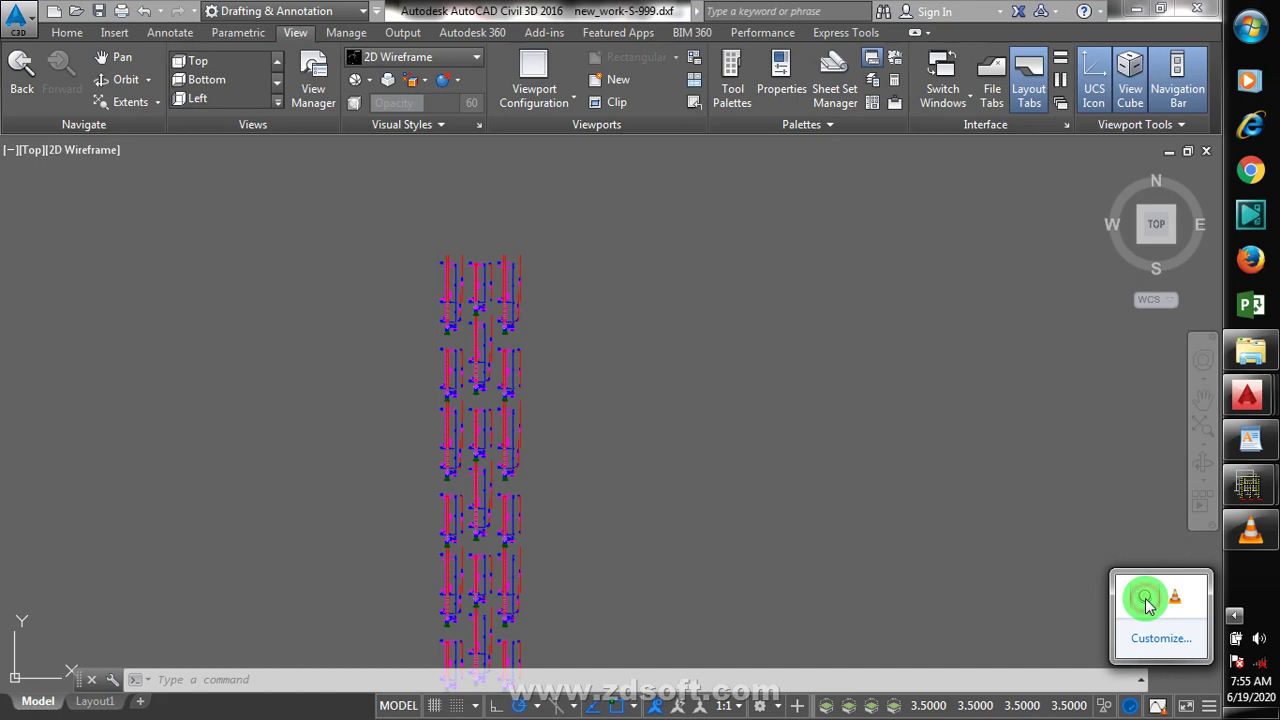
{"action": "right_click", "coordinate": [1145, 600]}
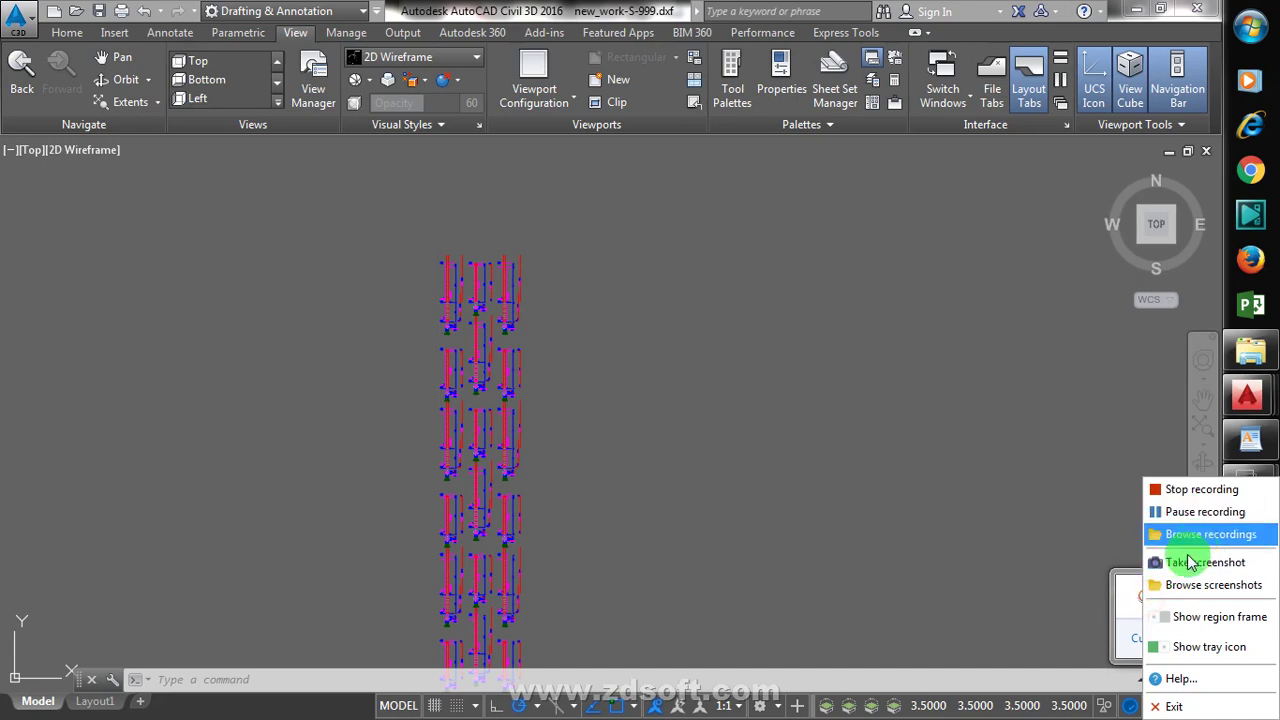
{"action": "left_click", "coordinate": [1062, 534]}
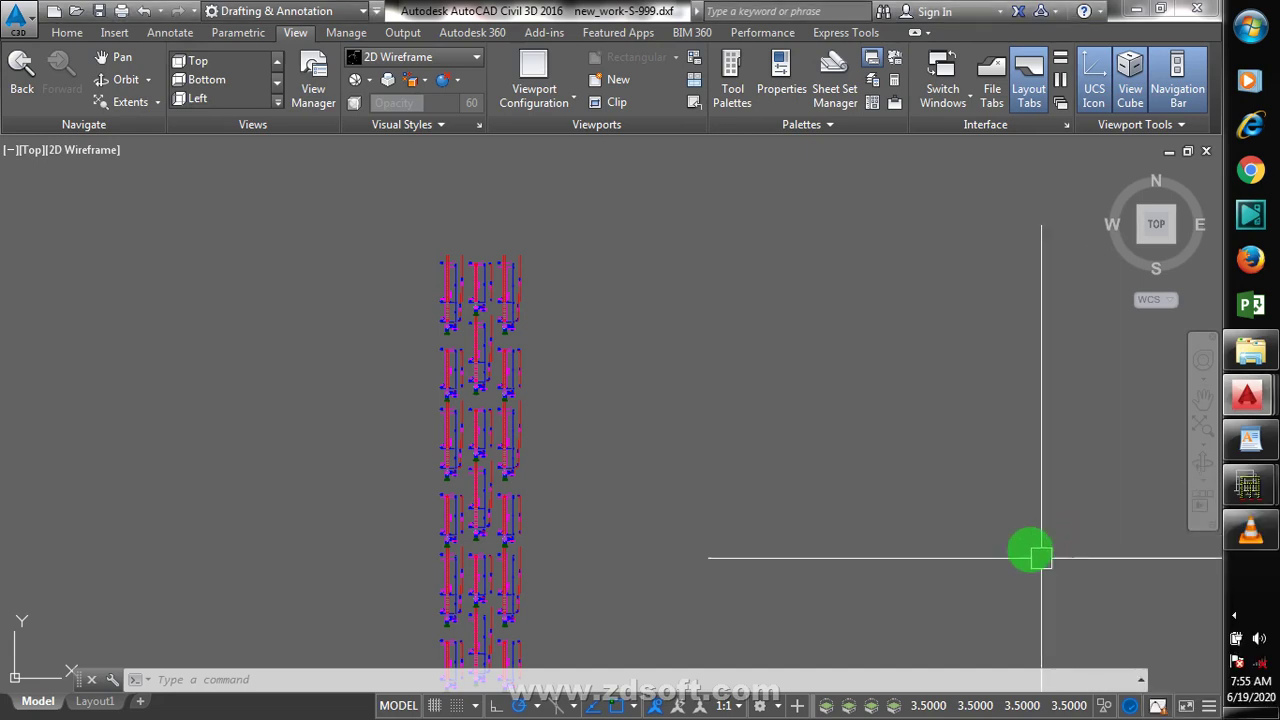